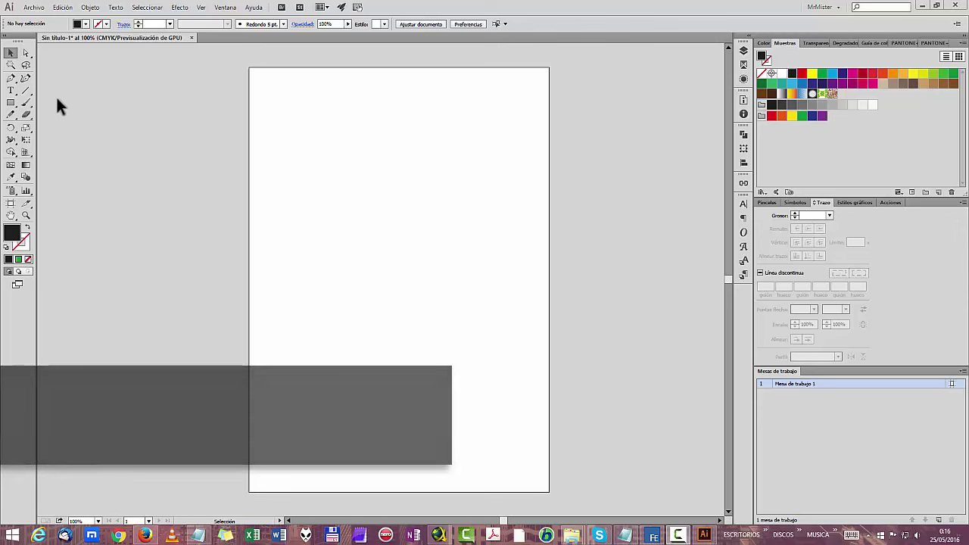
# Step: Type the word 'acuario' on the artboard with the horizontal Type tool
pyautogui.click(12, 92)
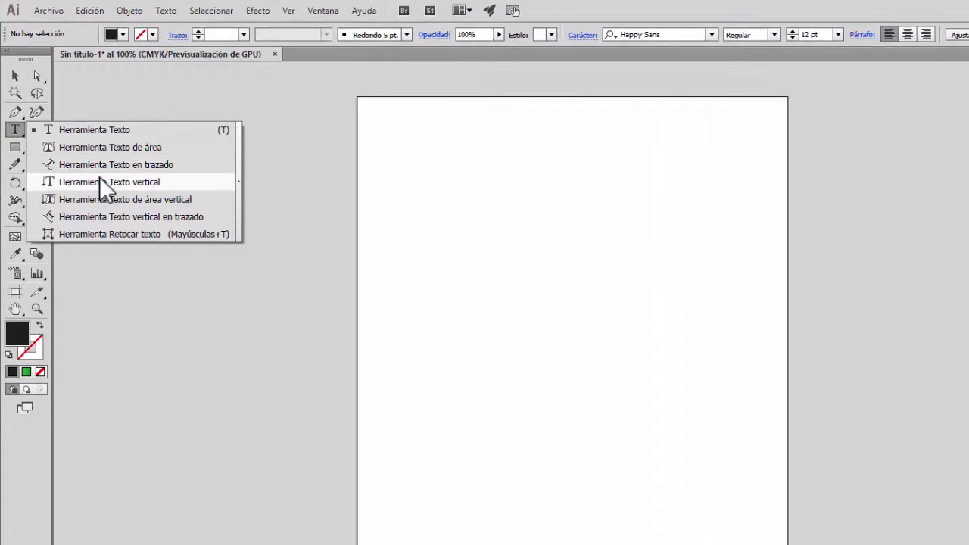
pyautogui.click(13, 130)
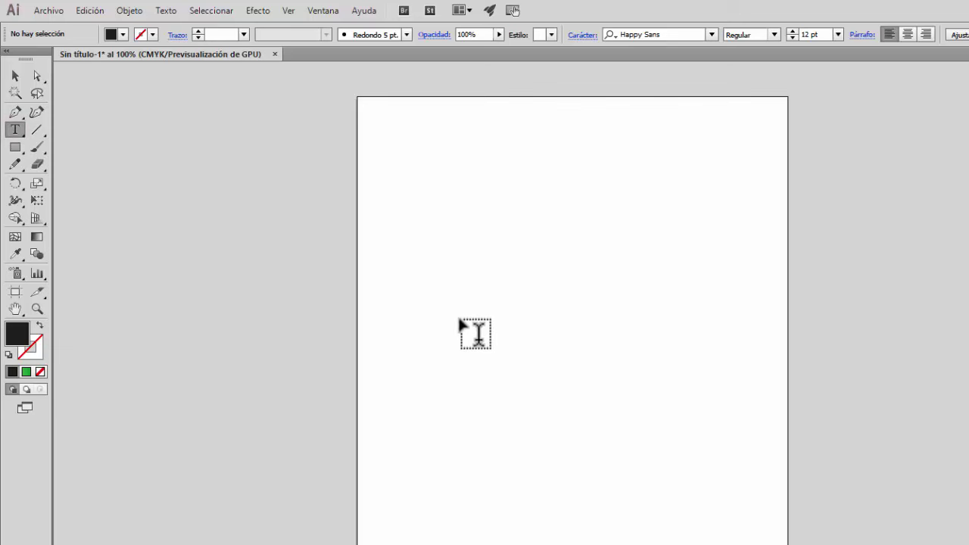
pyautogui.click(467, 237)
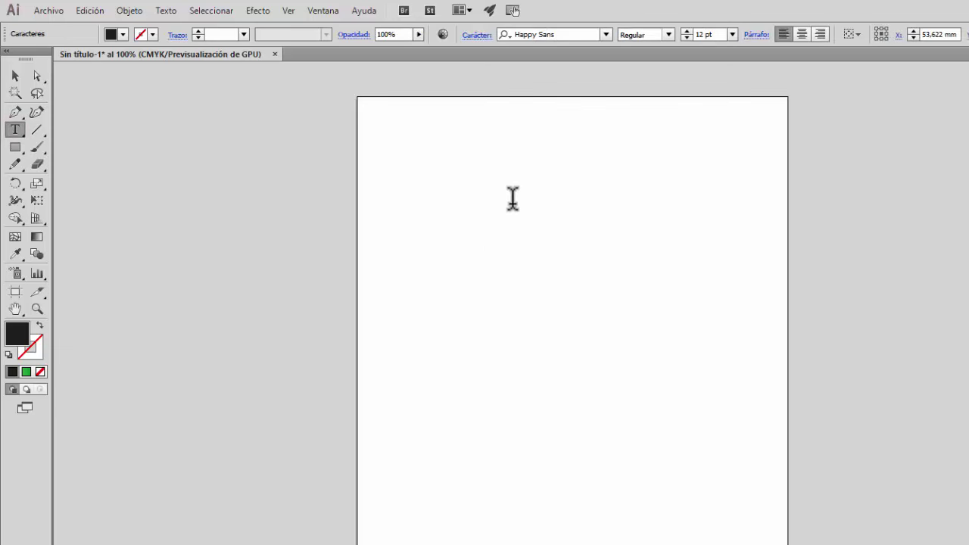
pyautogui.write('aoaric')
# Step: Scale acuario up to about 186 pt and position it near the top of the page
pyautogui.click(15, 75)
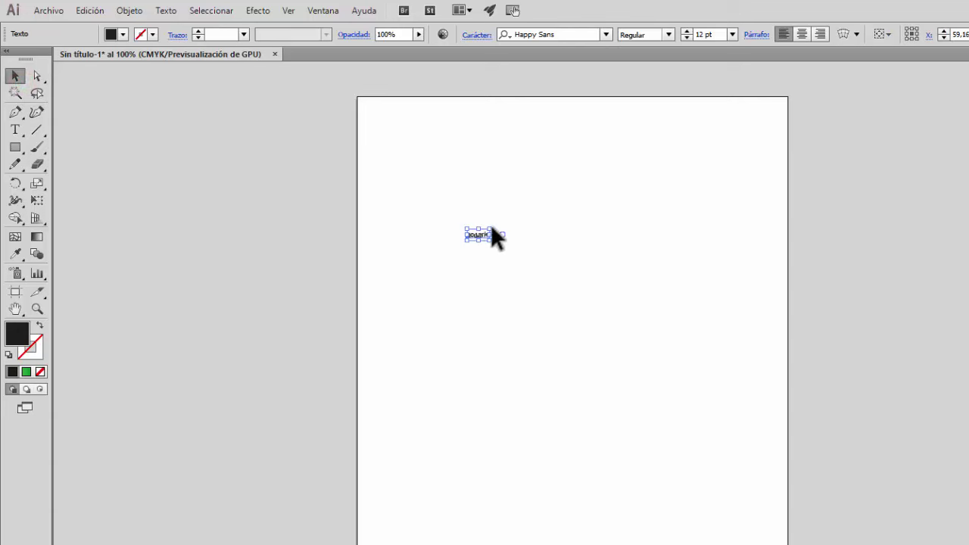
pyautogui.moveTo(493, 228); pyautogui.dragTo(863, 99)
pyautogui.moveTo(715, 195); pyautogui.dragTo(681, 265)
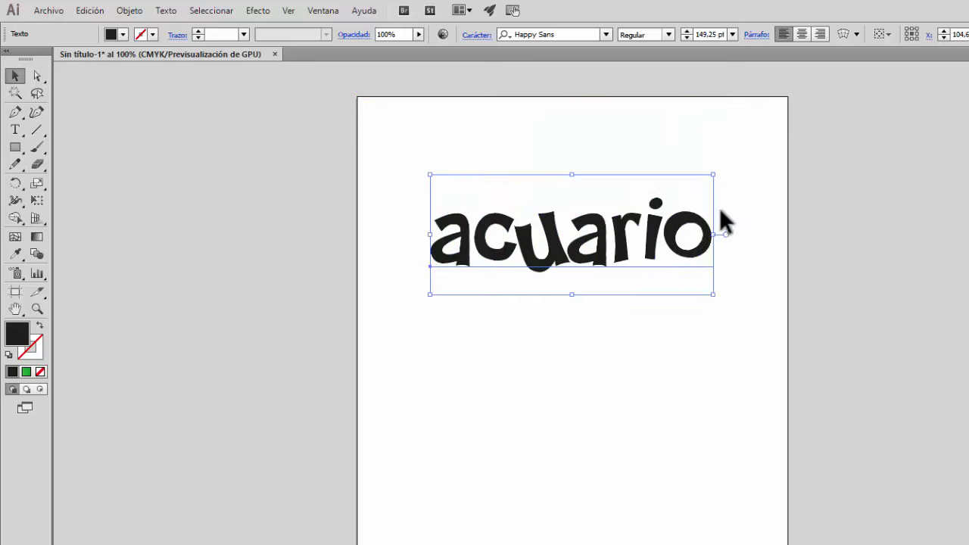
pyautogui.moveTo(714, 177); pyautogui.dragTo(784, 145)
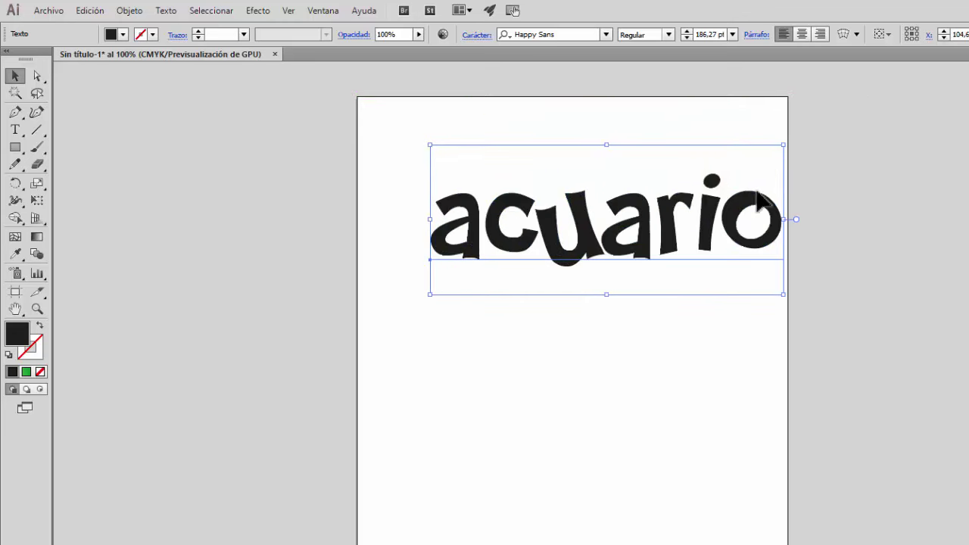
pyautogui.moveTo(752, 210); pyautogui.dragTo(725, 219)
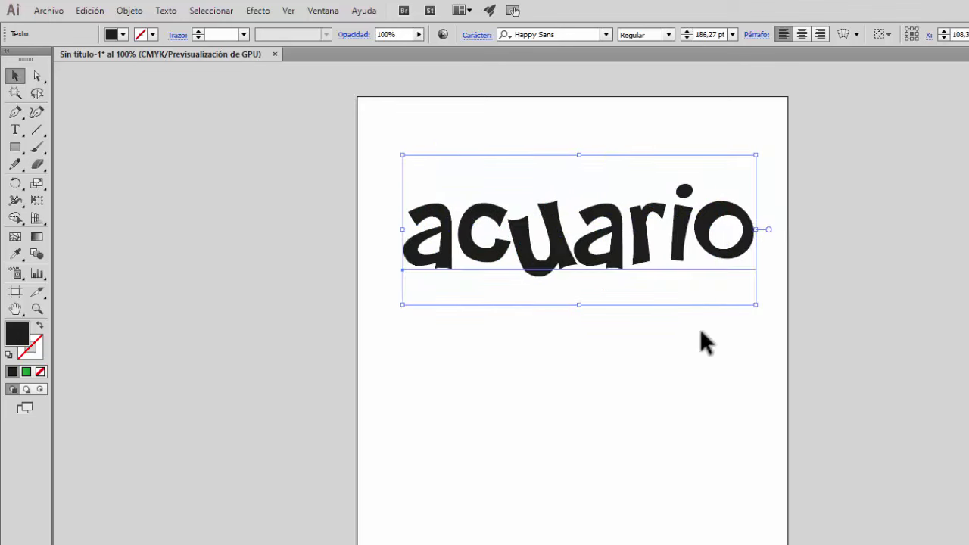
pyautogui.click(700, 337)
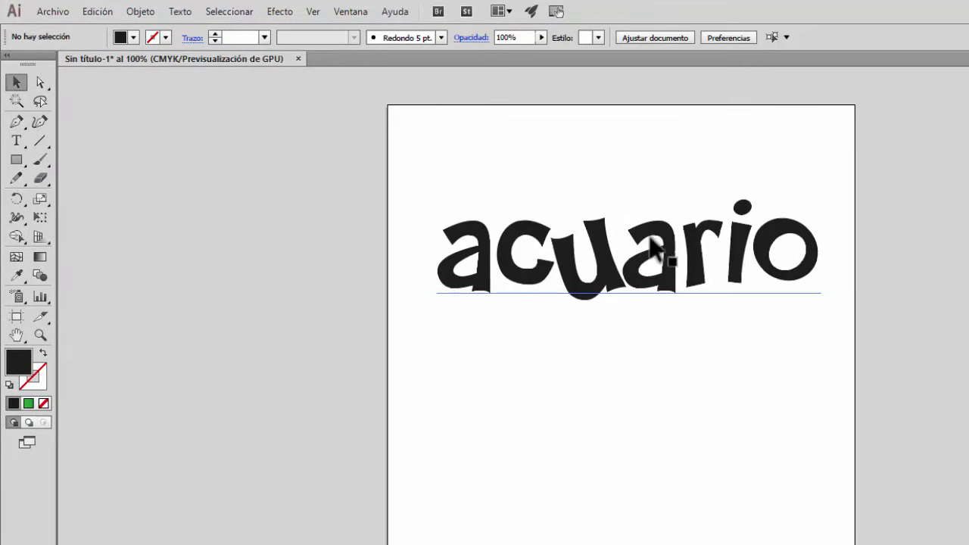
# Step: Draw a 178 × 50 mm rectangle spanning acuario's width and move it below the word
pyautogui.click(574, 282)
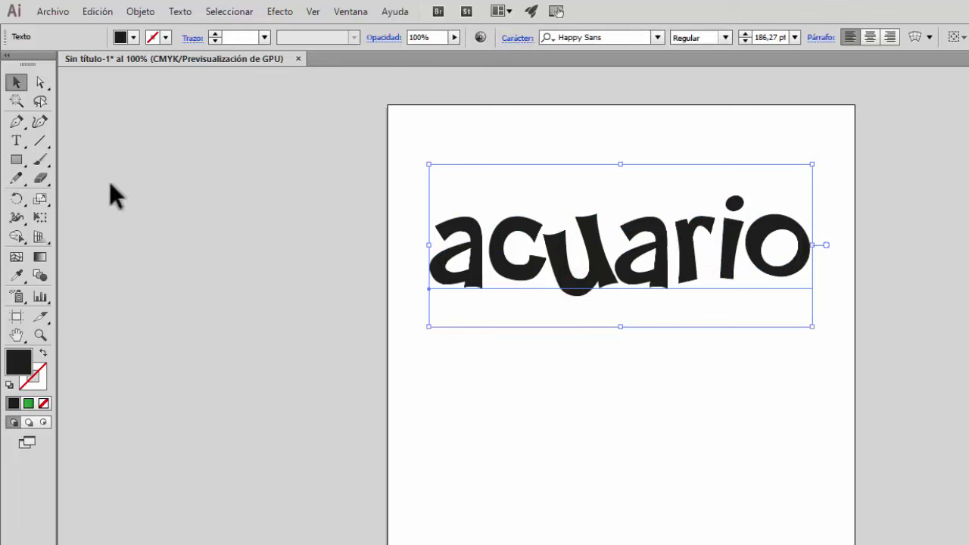
pyautogui.click(16, 159)
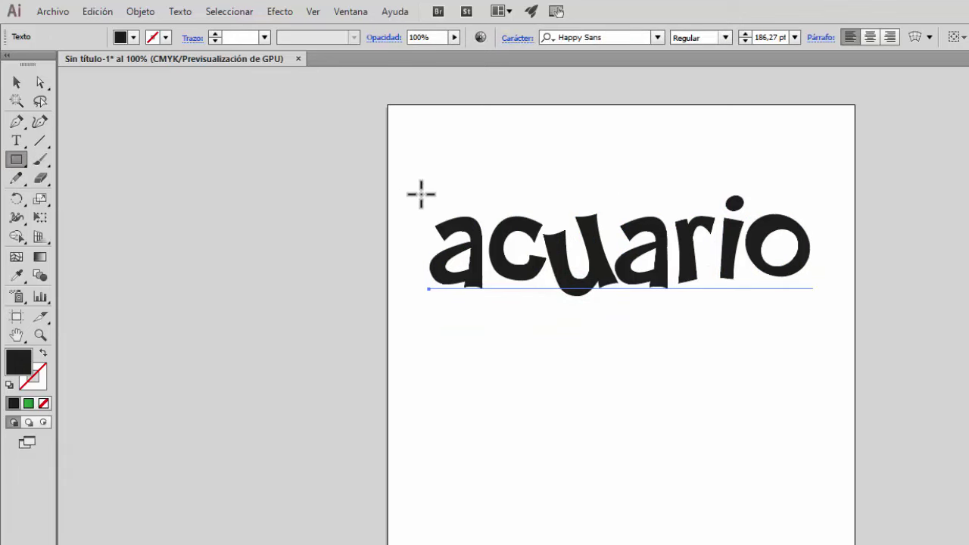
pyautogui.moveTo(421, 195); pyautogui.dragTo(822, 299)
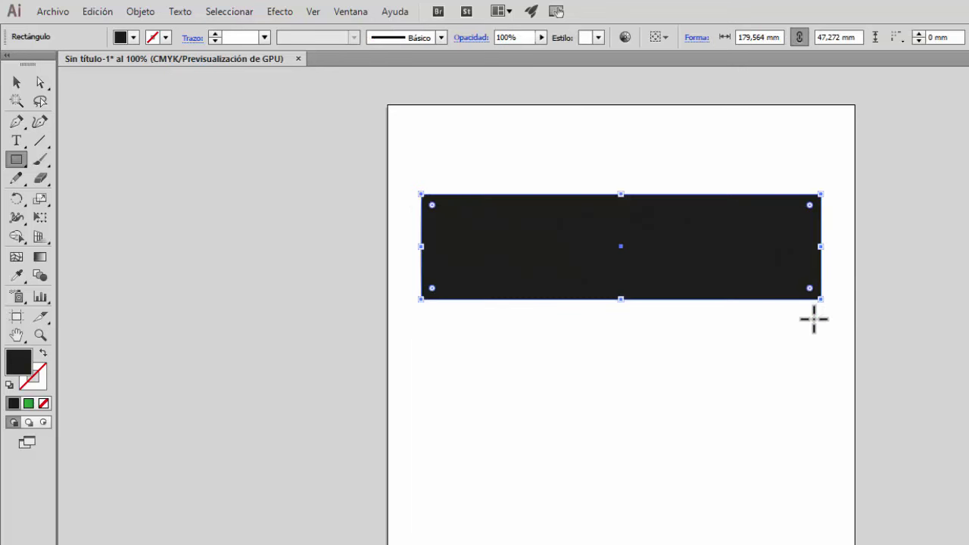
pyautogui.hotkey('ctrl', 'z')
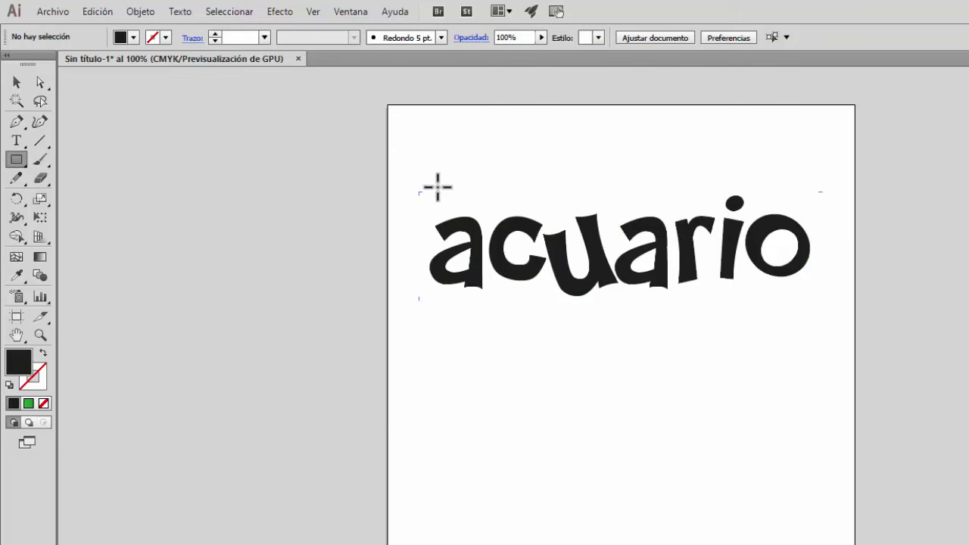
pyautogui.moveTo(419, 190); pyautogui.dragTo(816, 302)
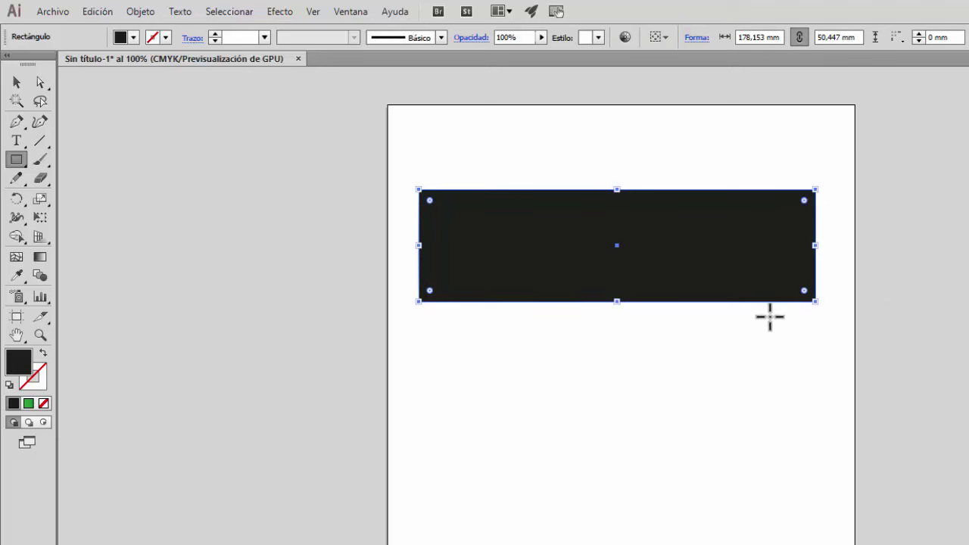
pyautogui.click(16, 82)
pyautogui.moveTo(535, 263); pyautogui.dragTo(542, 424)
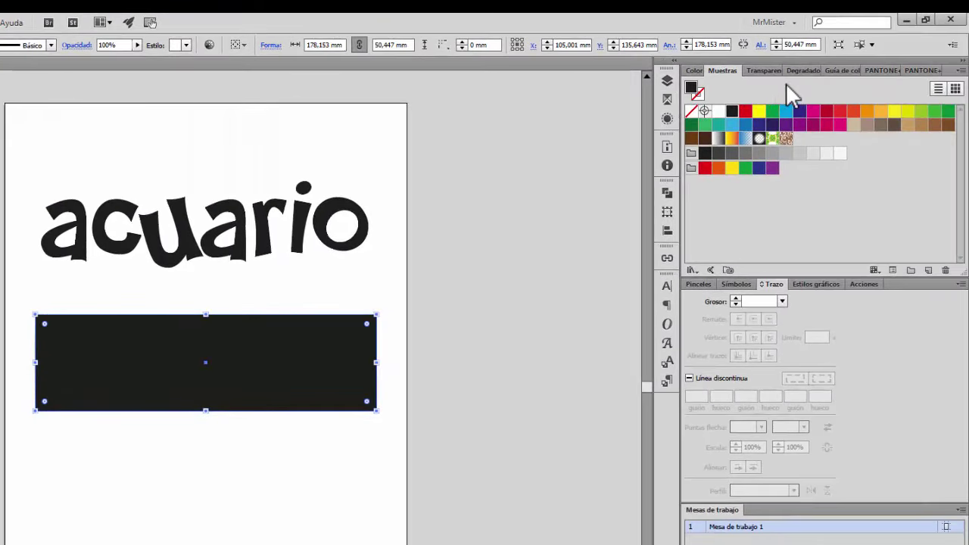
# Step: Fill the rectangle with PANTONE 363 C from the PANTONE+ Solid Coated library, then deselect it
pyautogui.click(889, 70)
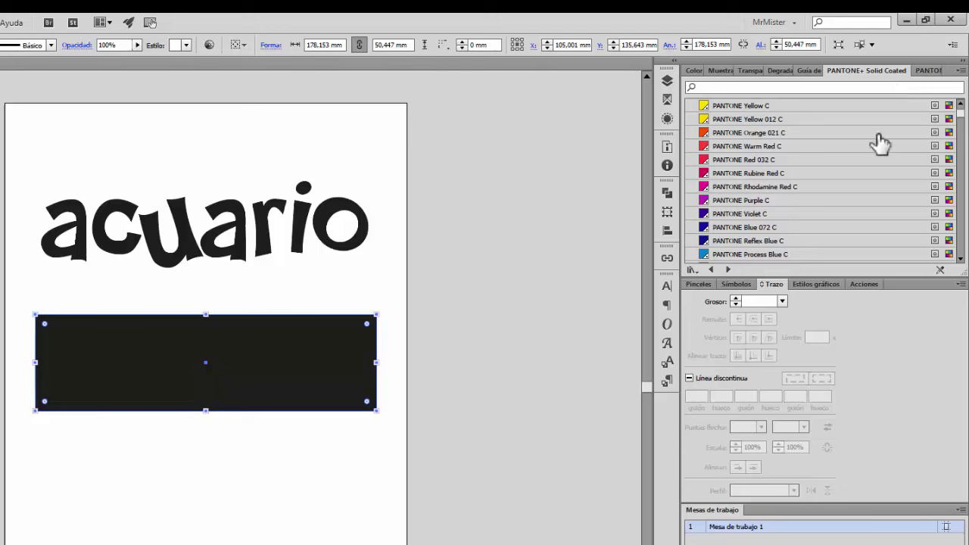
pyautogui.scroll(-10, 879, 159)
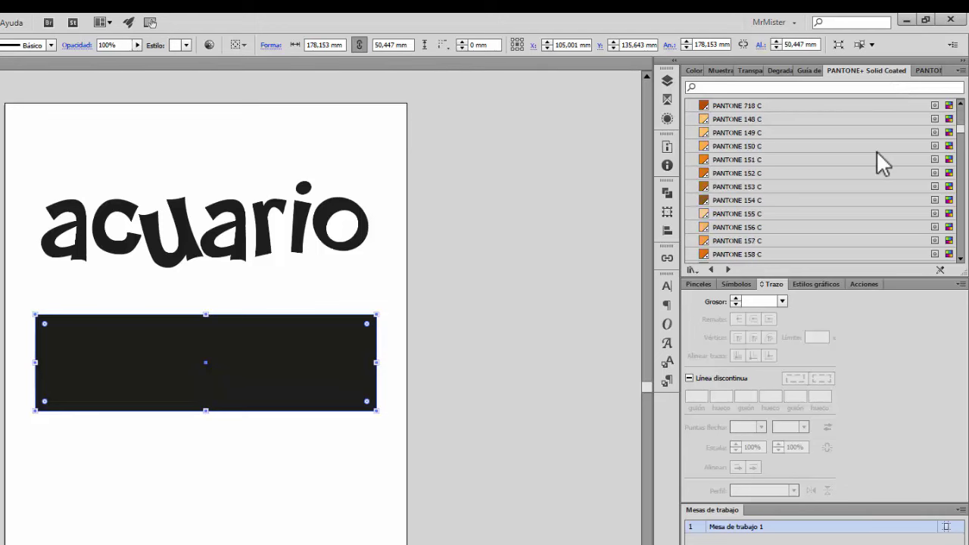
pyautogui.scroll(-10, 876, 150)
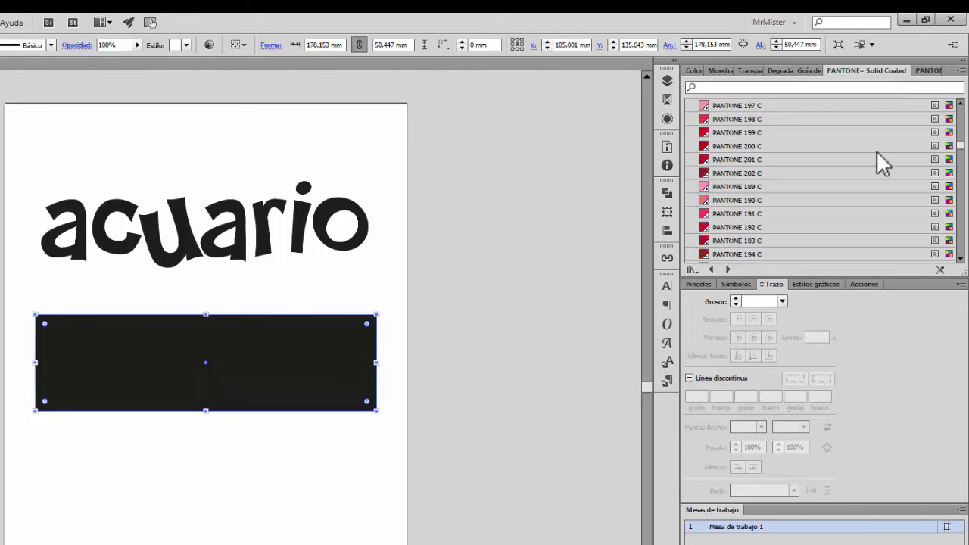
pyautogui.scroll(-10, 877, 152)
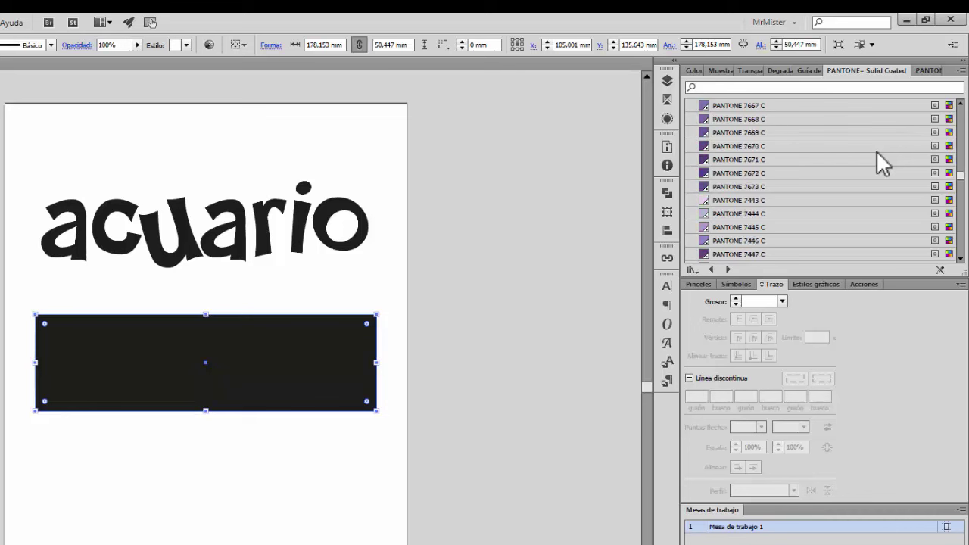
pyautogui.scroll(-10, 879, 153)
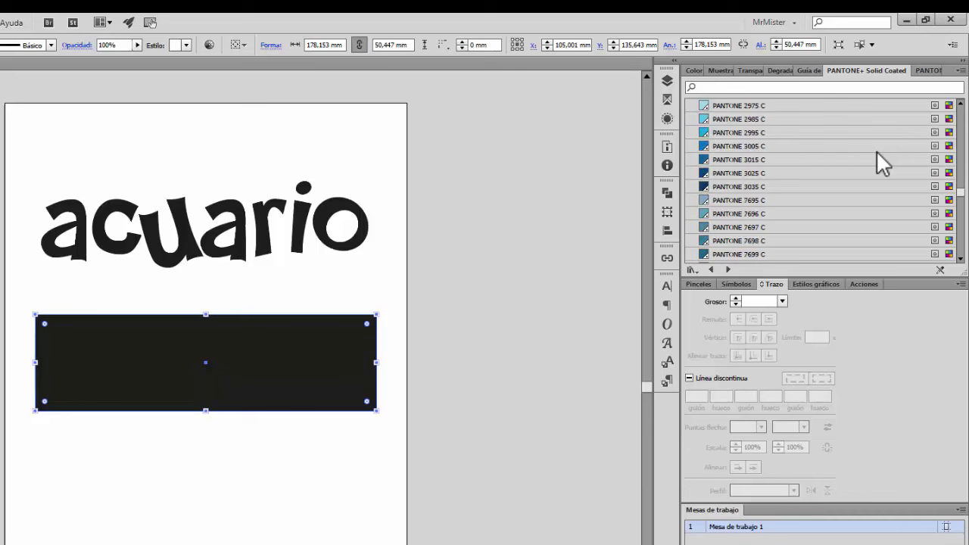
pyautogui.scroll(-10, 877, 152)
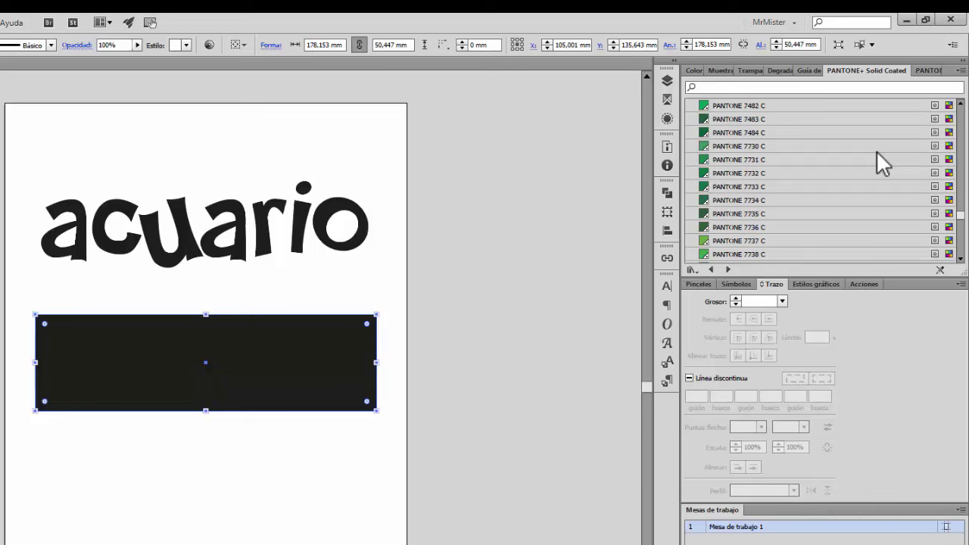
pyautogui.scroll(-3, 879, 160)
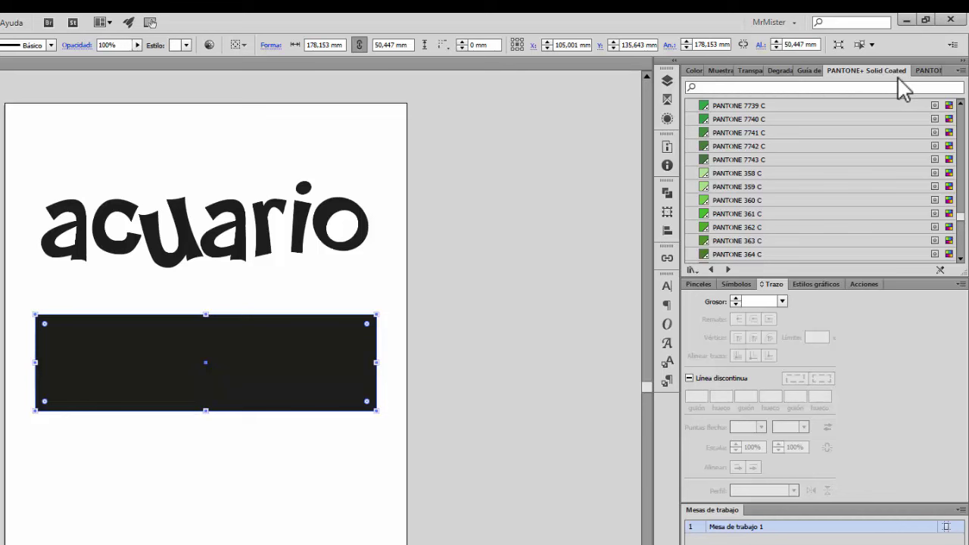
pyautogui.click(741, 242)
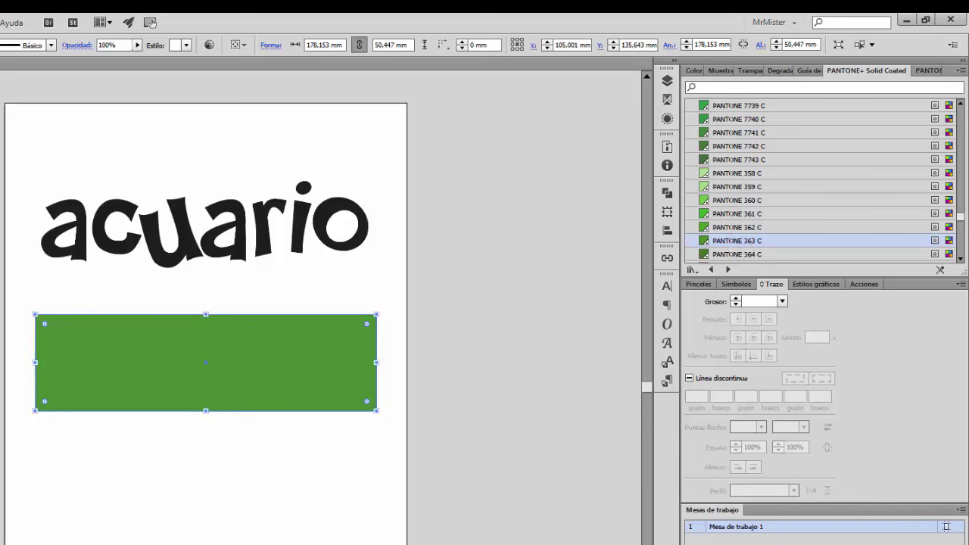
pyautogui.click(721, 71)
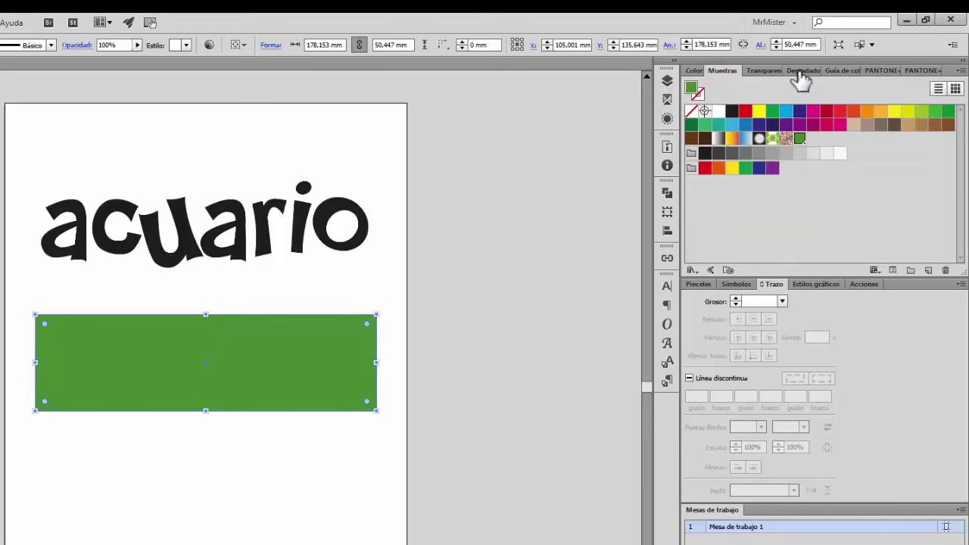
pyautogui.click(270, 453)
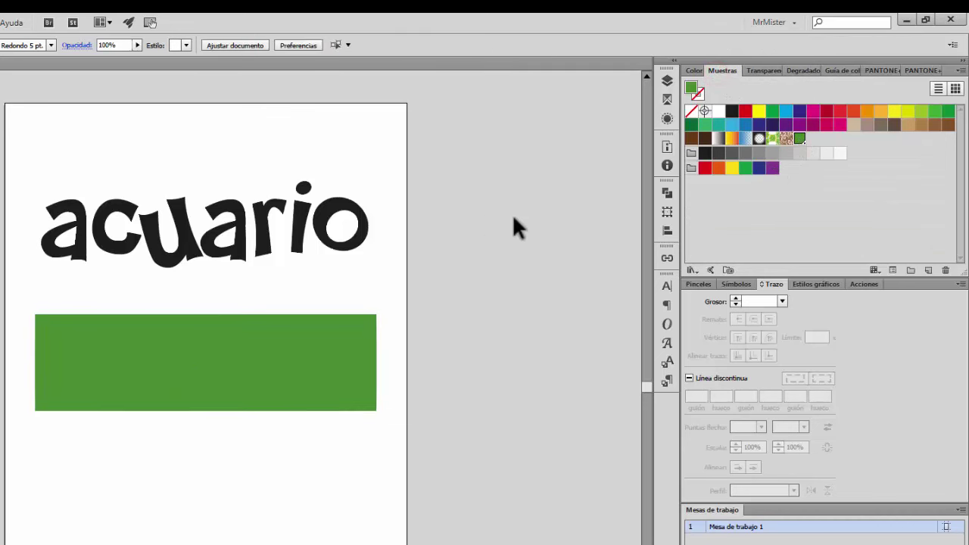
# Step: Add PANTONE 375 C to the document swatches and check it in Separations Preview
pyautogui.click(884, 70)
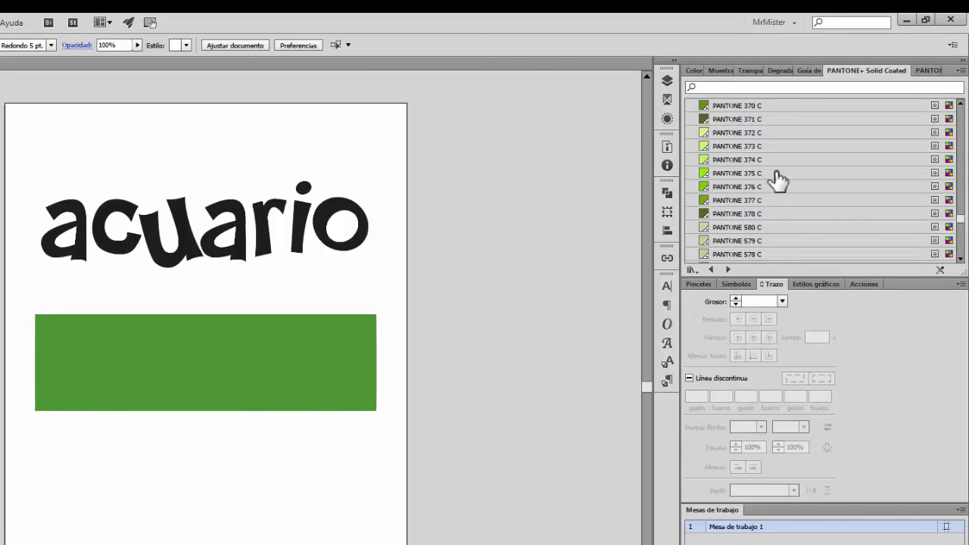
pyautogui.click(776, 173)
pyautogui.click(716, 70)
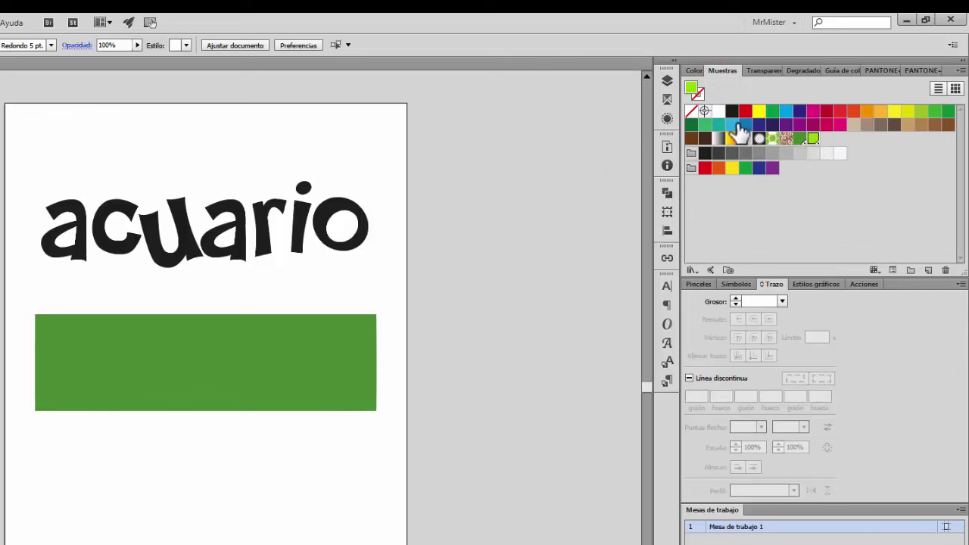
pyautogui.click(667, 99)
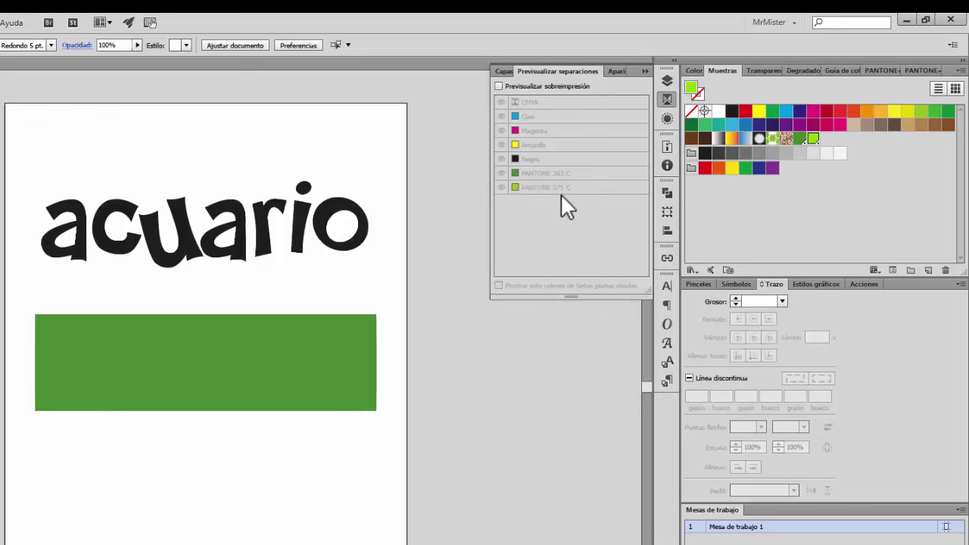
pyautogui.click(885, 198)
pyautogui.click(646, 71)
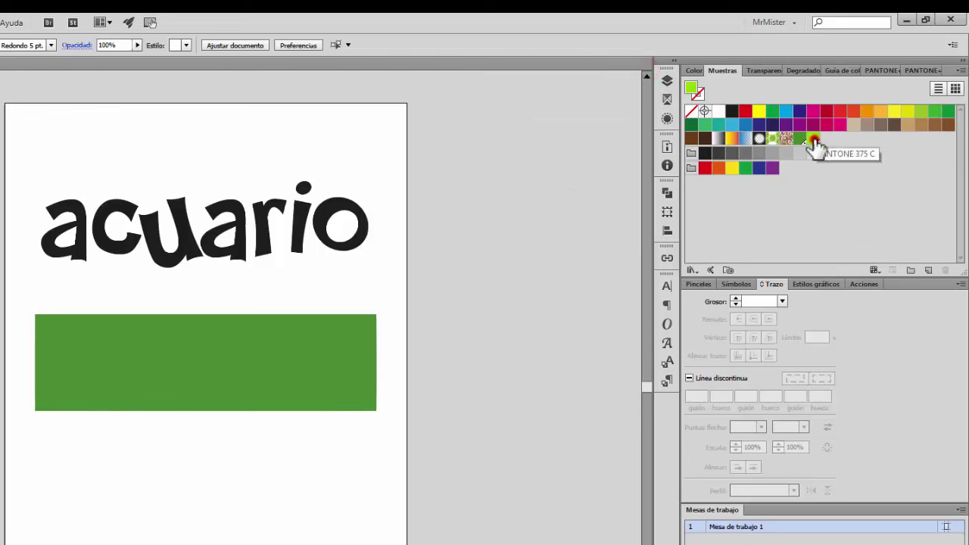
# Step: Convert PANTONE 375 C into a non-global CMYK process swatch named 'CMYK PANTONE 375 C'
pyautogui.doubleClick(812, 139)
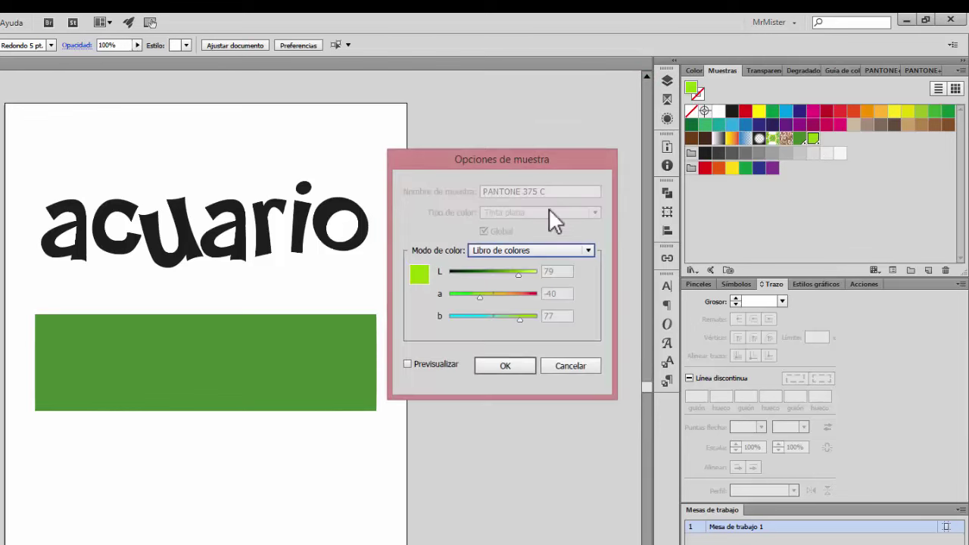
pyautogui.click(546, 248)
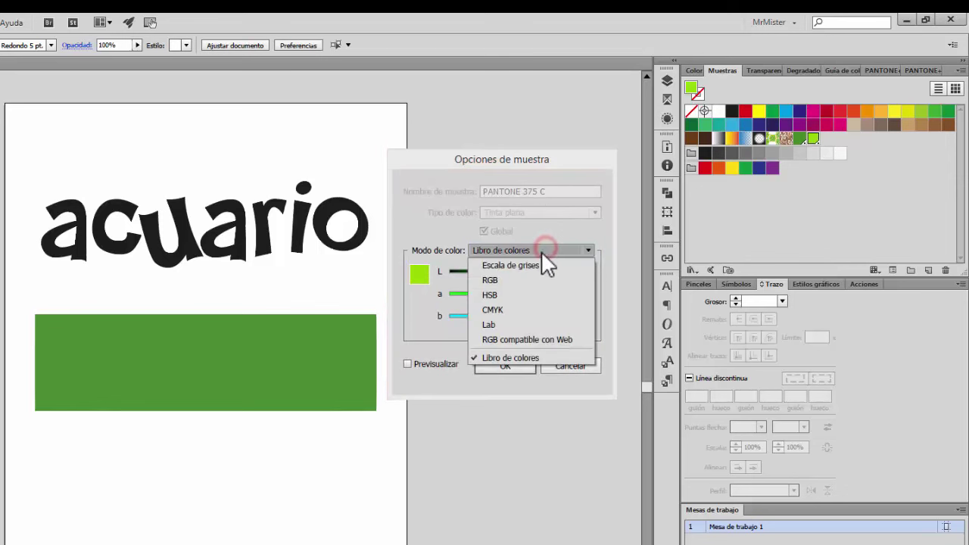
pyautogui.click(517, 308)
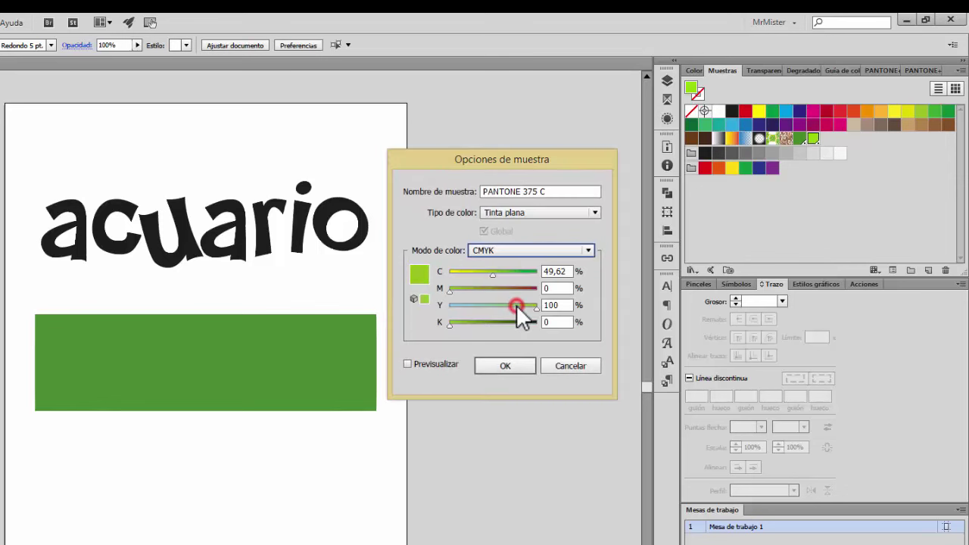
pyautogui.click(527, 213)
pyautogui.click(524, 226)
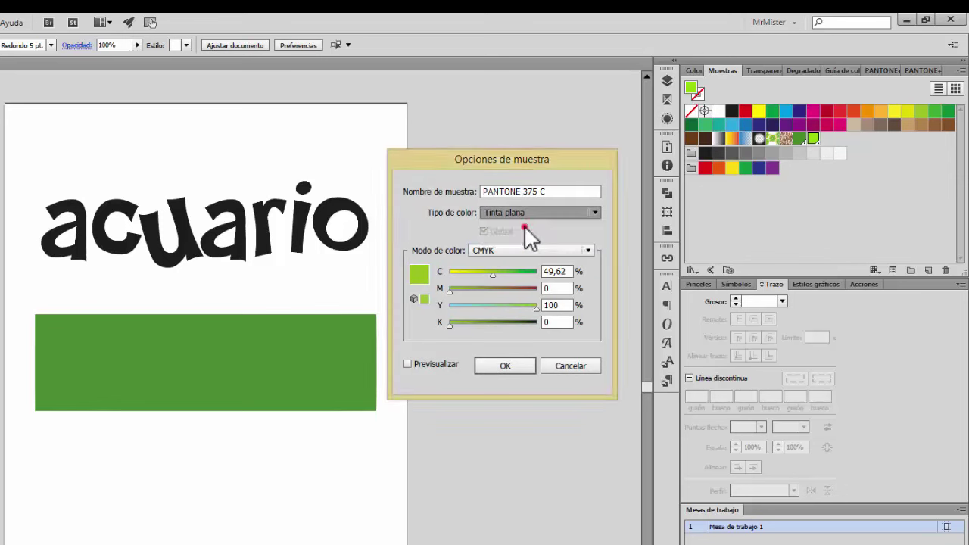
pyautogui.click(483, 190)
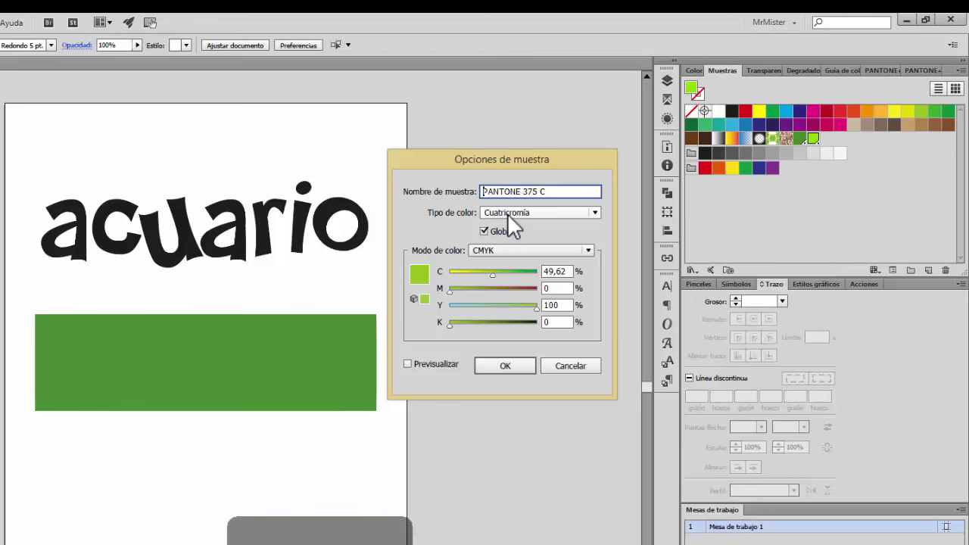
pyautogui.write('CMYK')
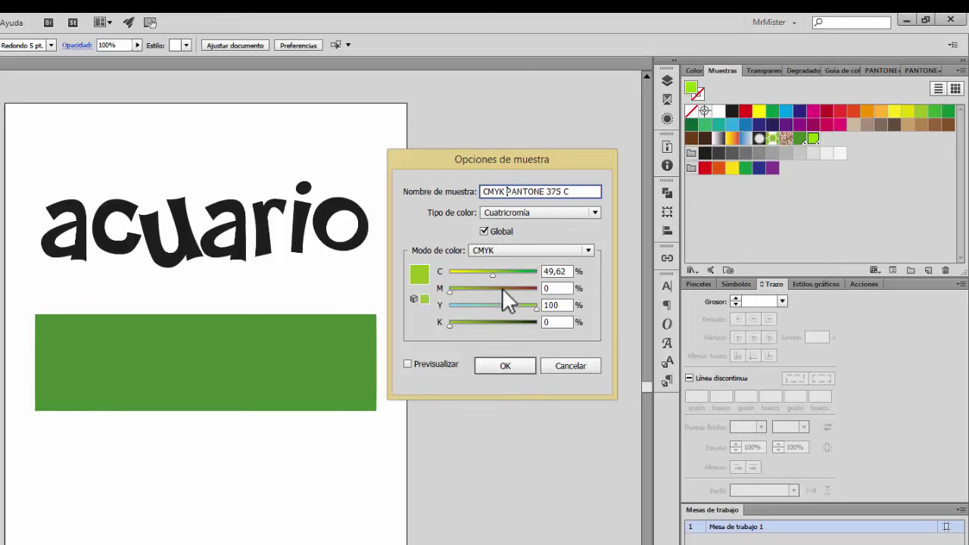
pyautogui.click(483, 230)
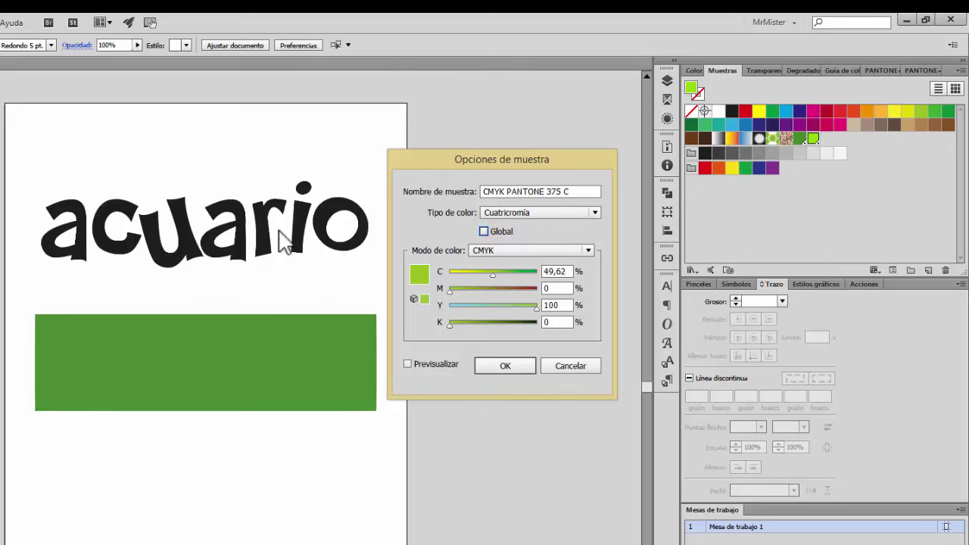
pyautogui.click(513, 366)
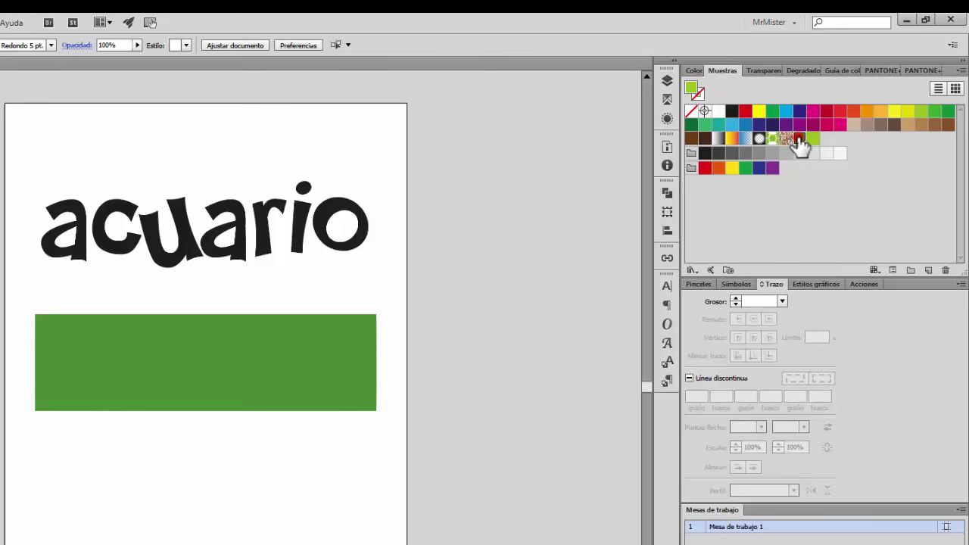
# Step: Convert PANTONE 363 C into a non-global CMYK process swatch named 'CMYK PANTONE 363 C'
pyautogui.doubleClick(799, 138)
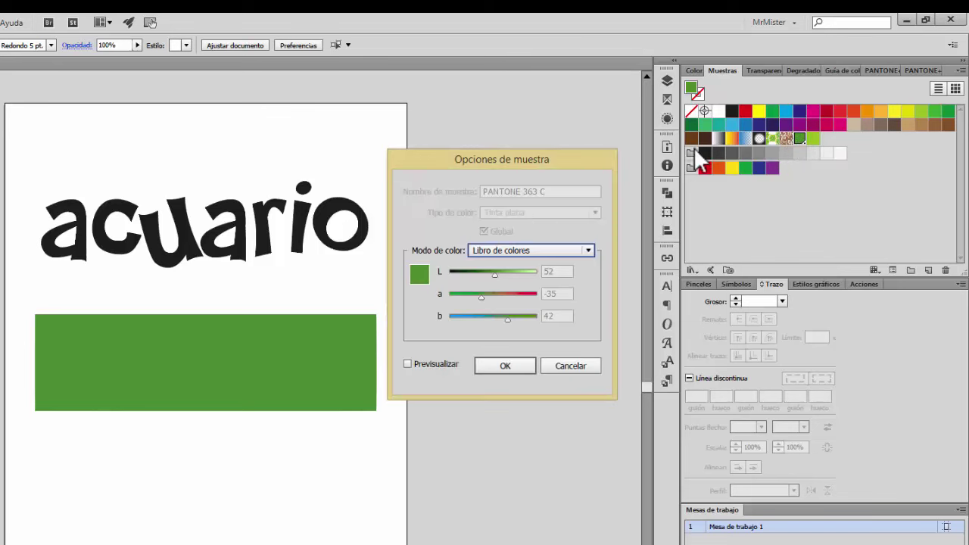
pyautogui.click(530, 249)
pyautogui.click(515, 308)
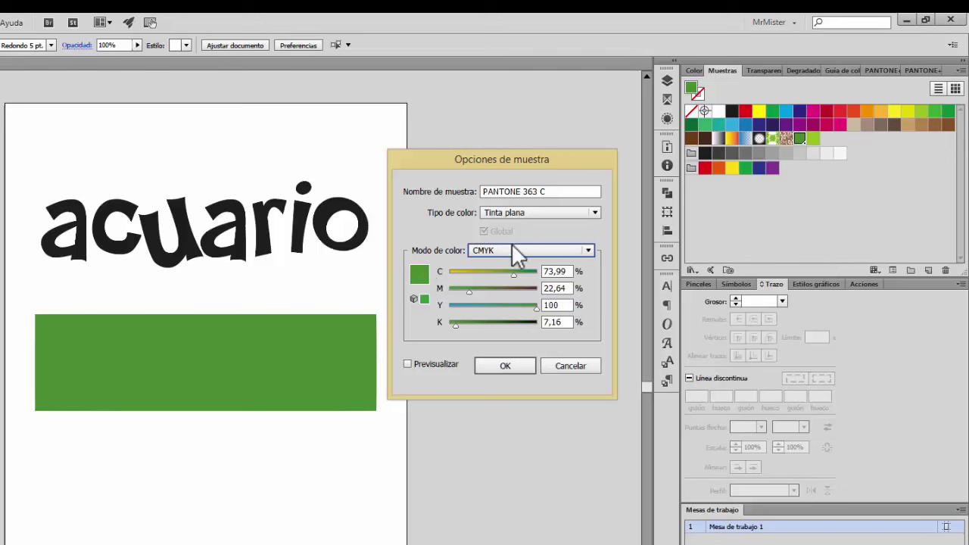
pyautogui.click(530, 213)
pyautogui.click(523, 226)
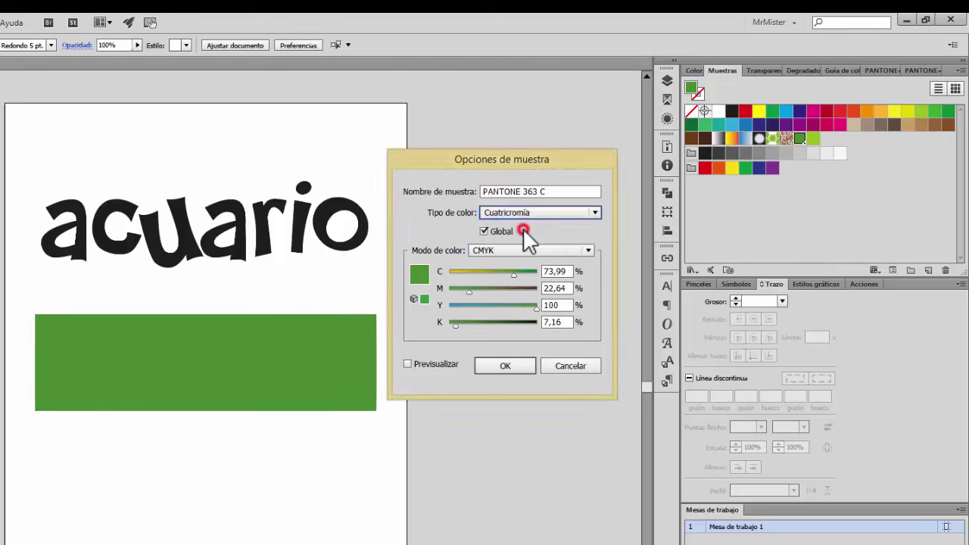
pyautogui.click(487, 231)
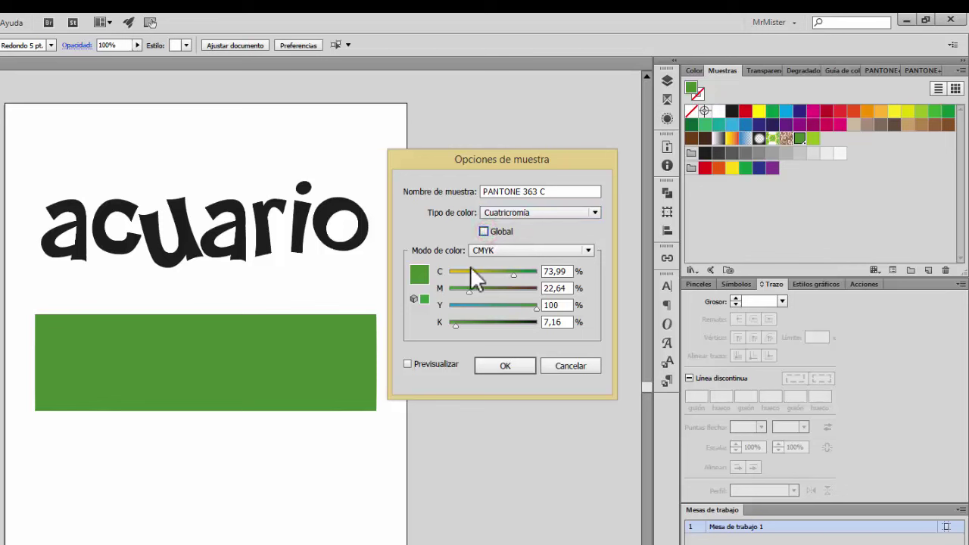
pyautogui.click(483, 189)
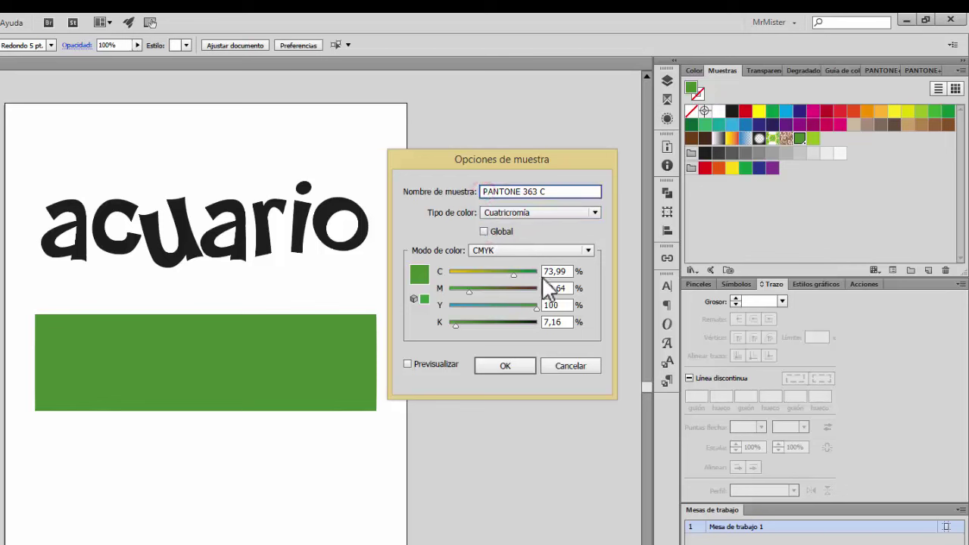
pyautogui.write('CMYK')
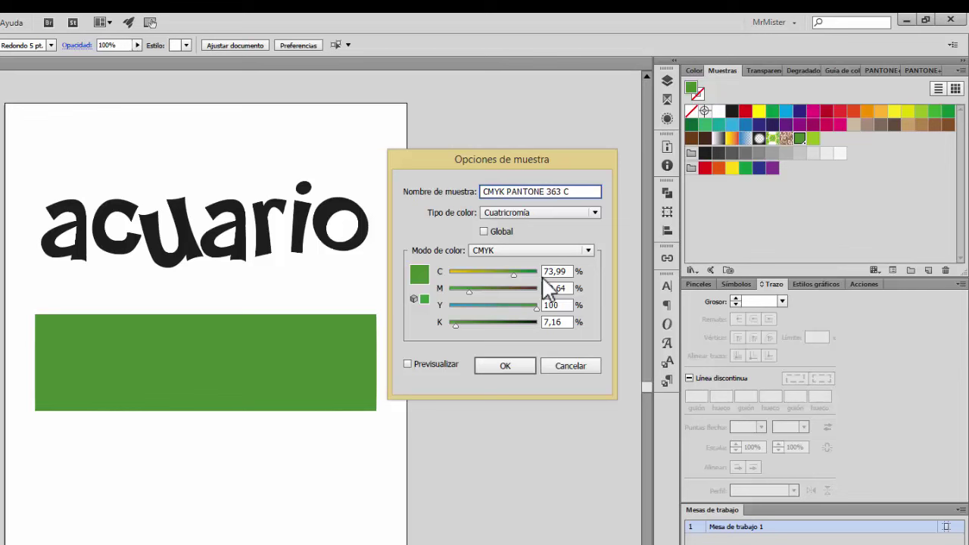
pyautogui.click(525, 365)
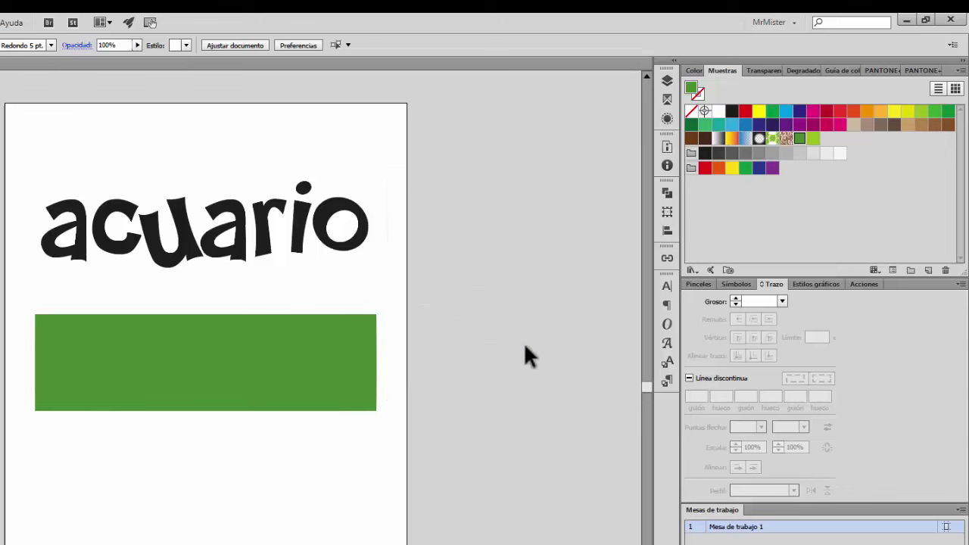
pyautogui.click(827, 204)
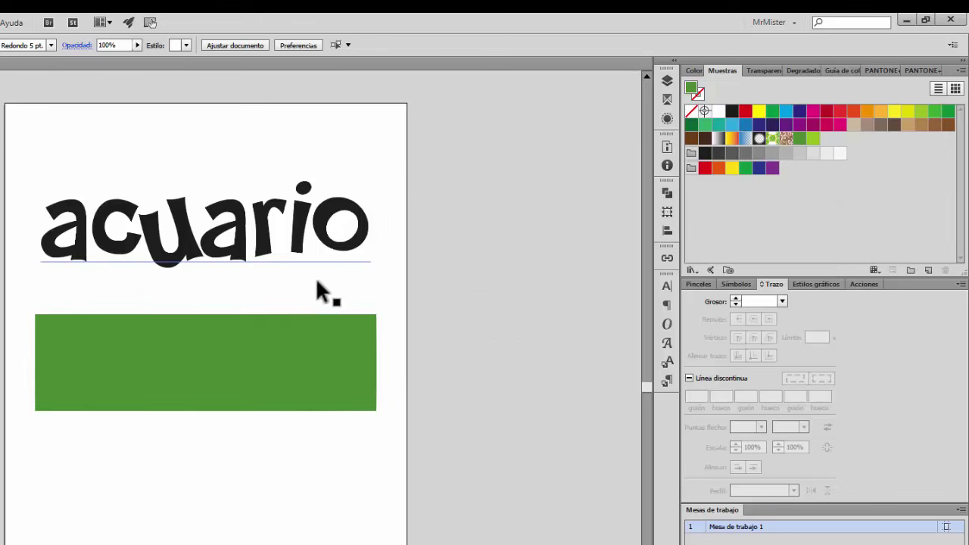
# Step: Apply the White-Black linear gradient preset to the rectangle
pyautogui.click(179, 365)
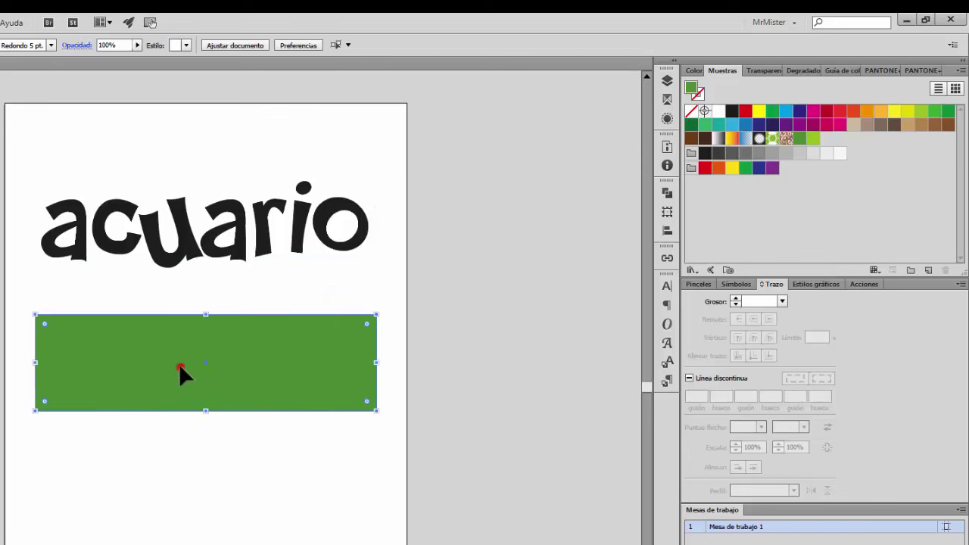
pyautogui.click(810, 69)
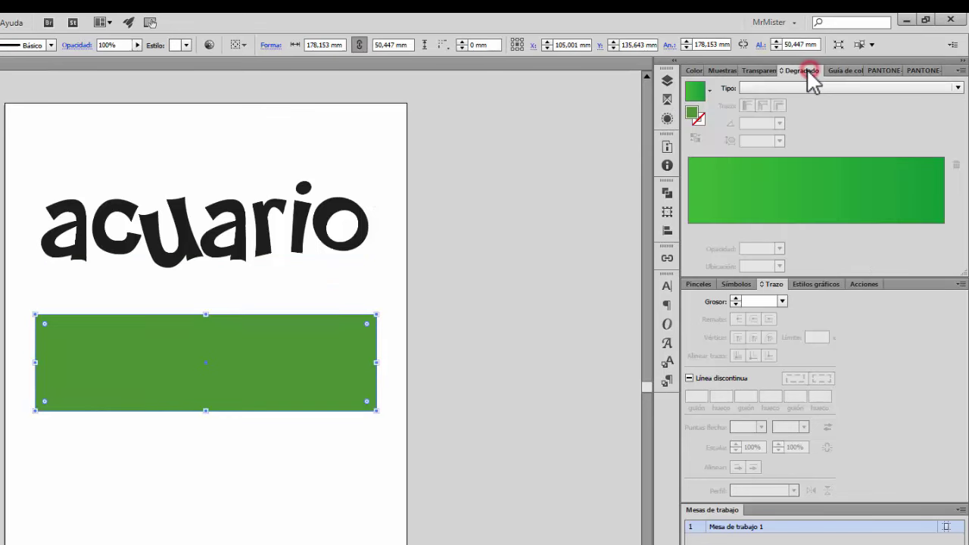
pyautogui.click(710, 91)
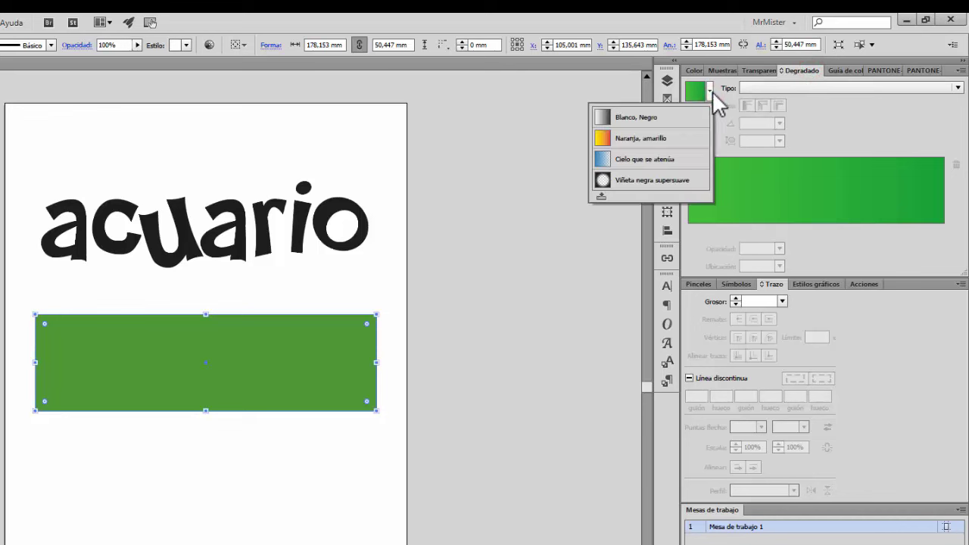
pyautogui.click(654, 124)
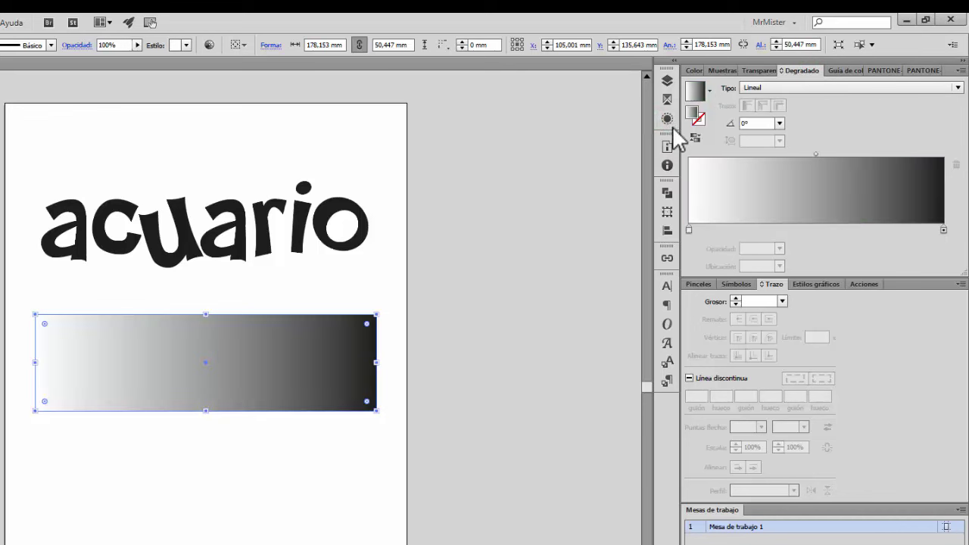
# Step: Set the gradient's left stop to dark green and its right stop to lime green
pyautogui.click(689, 230)
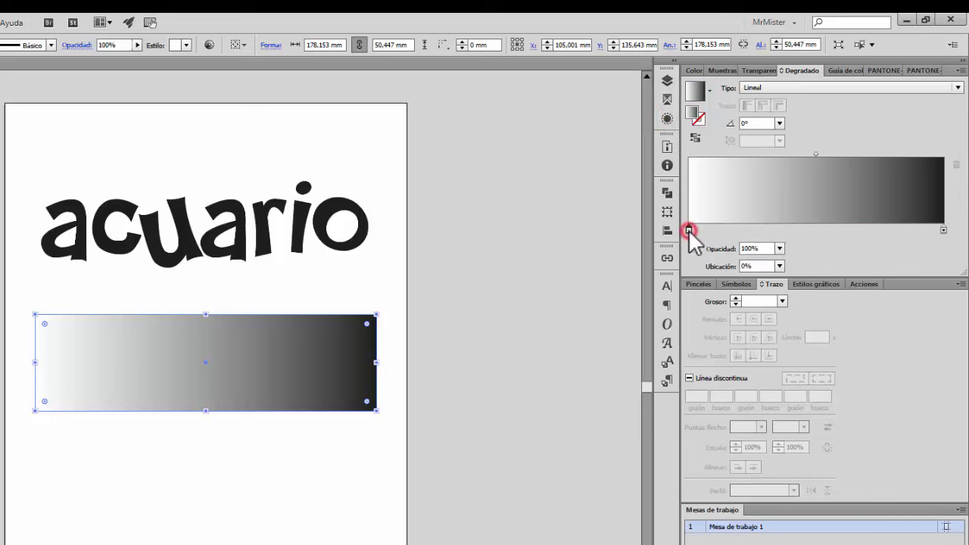
pyautogui.doubleClick(689, 231)
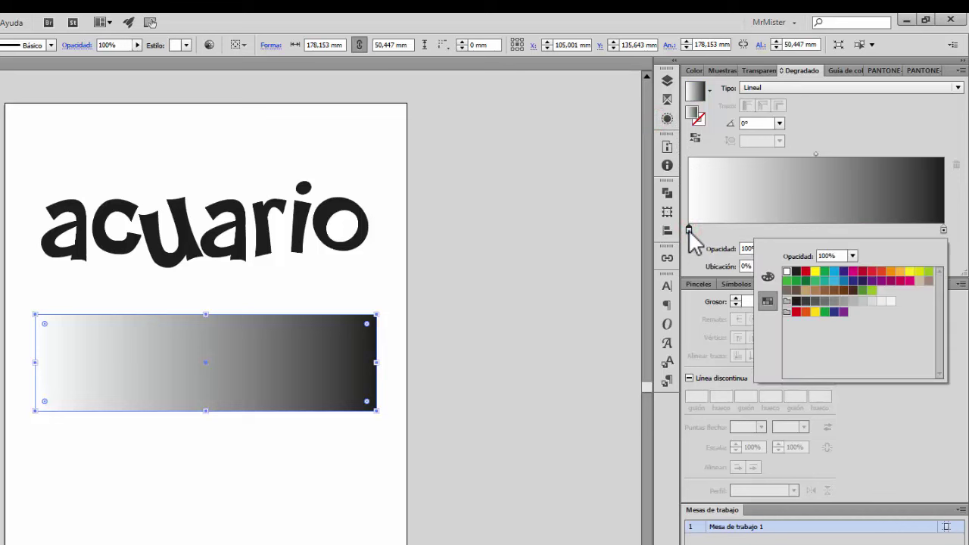
pyautogui.click(863, 291)
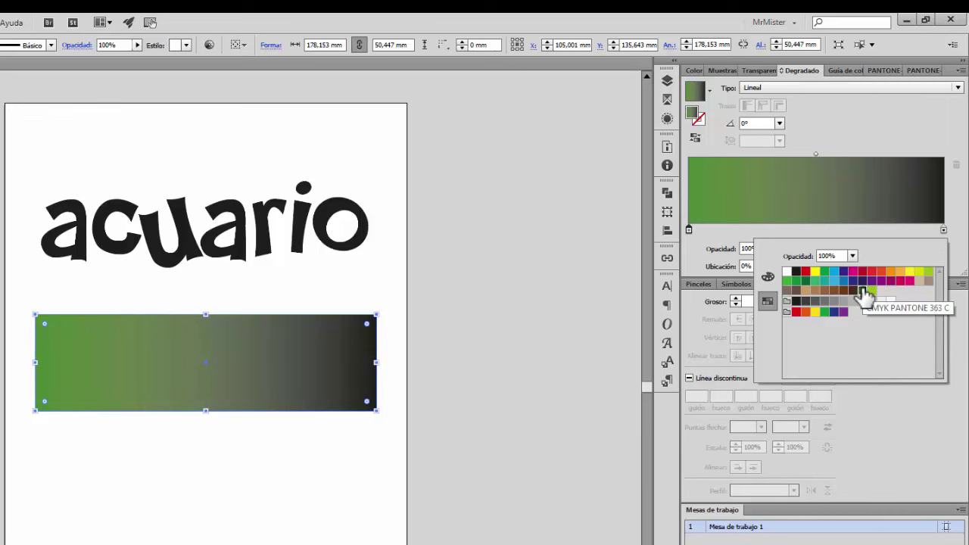
pyautogui.click(944, 231)
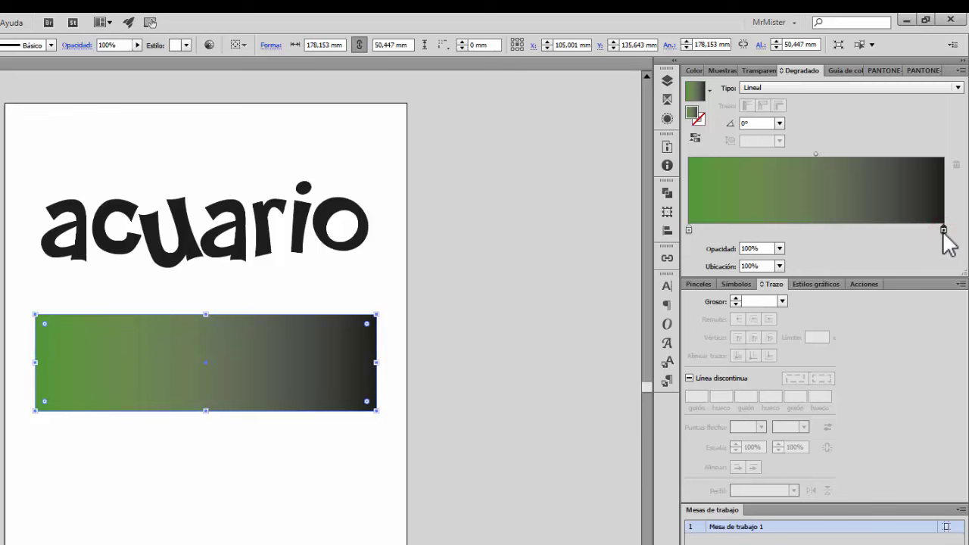
pyautogui.doubleClick(944, 231)
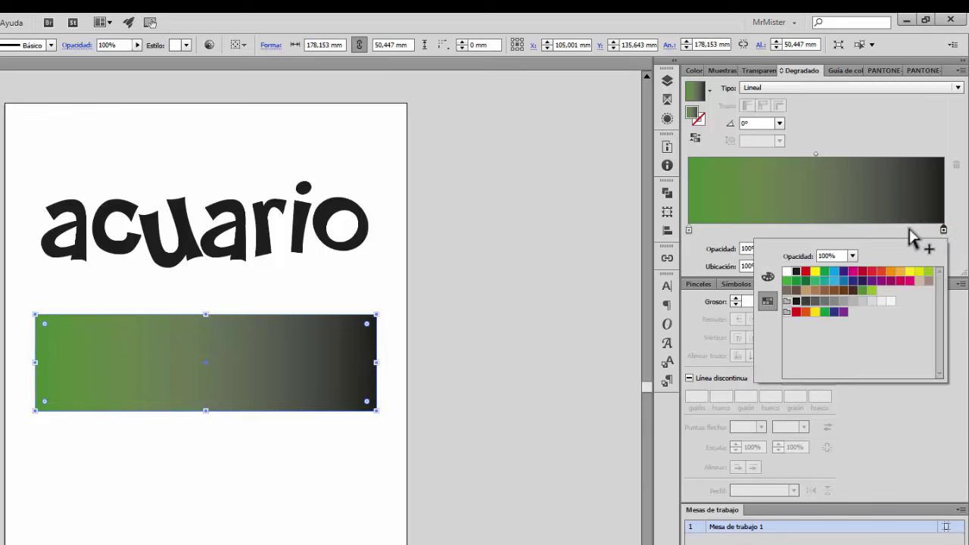
pyautogui.click(873, 291)
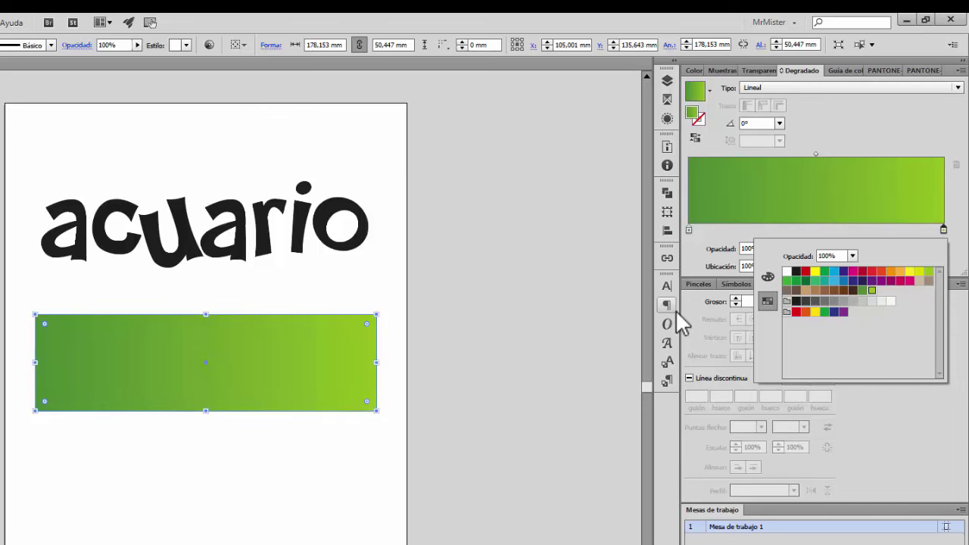
pyautogui.click(861, 122)
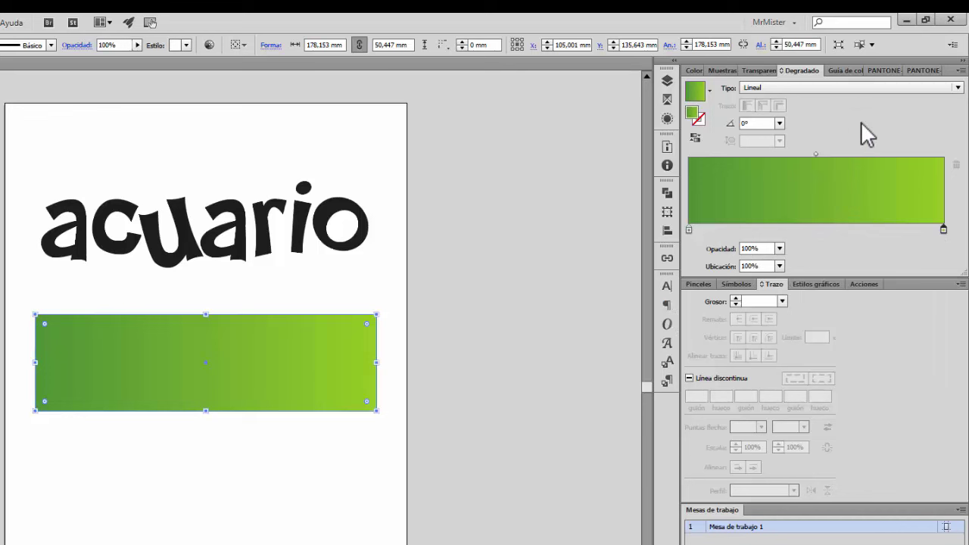
pyautogui.click(205, 156)
pyautogui.click(199, 380)
# Step: Redraw the gradient from the rectangle's lower-left corner, angled slightly upward to the right
pyautogui.press('g')
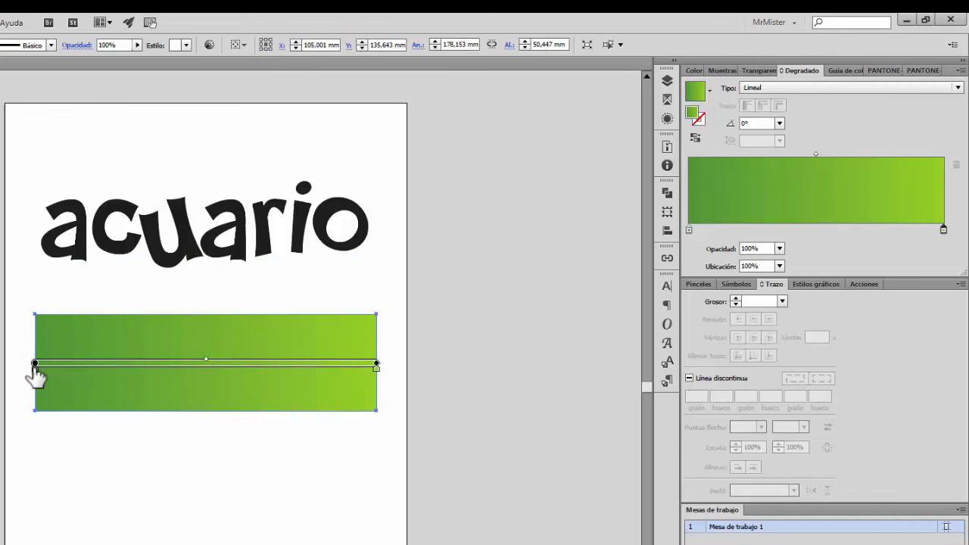
pyautogui.moveTo(35, 365); pyautogui.dragTo(87, 369)
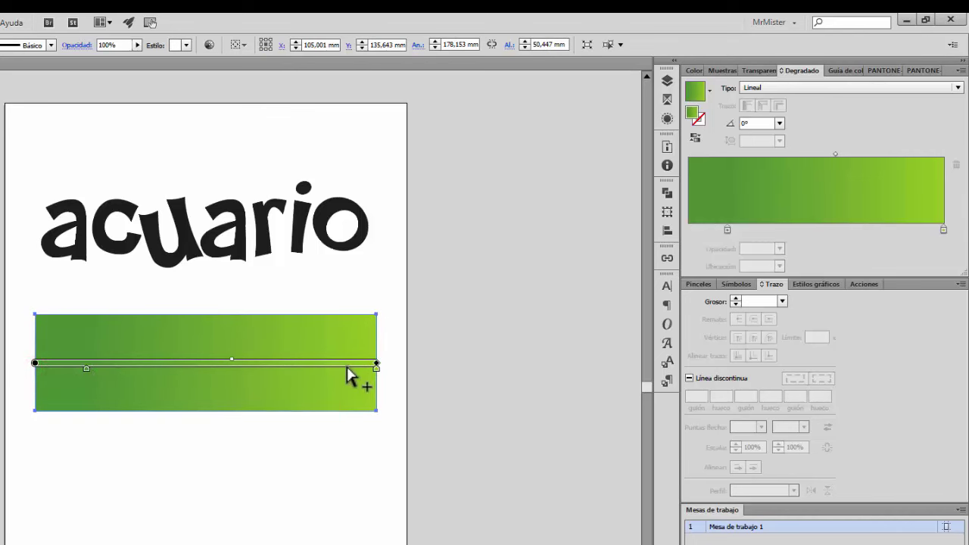
pyautogui.moveTo(376, 369); pyautogui.dragTo(334, 370)
pyautogui.moveTo(381, 365)
pyautogui.mouseDown()
pyautogui.moveTo(364, 281)
pyautogui.moveTo(373, 317)
pyautogui.mouseUp()
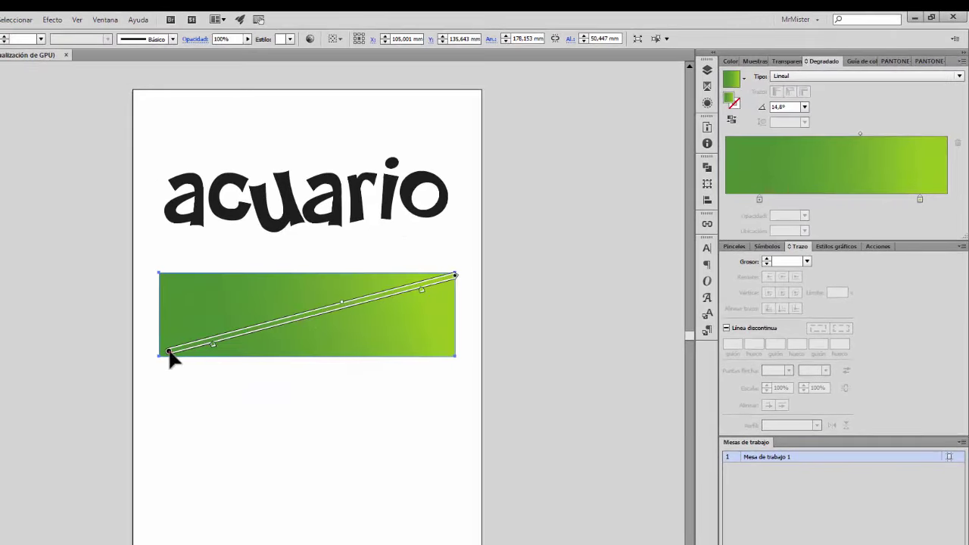
pyautogui.moveTo(171, 359); pyautogui.dragTo(93, 391)
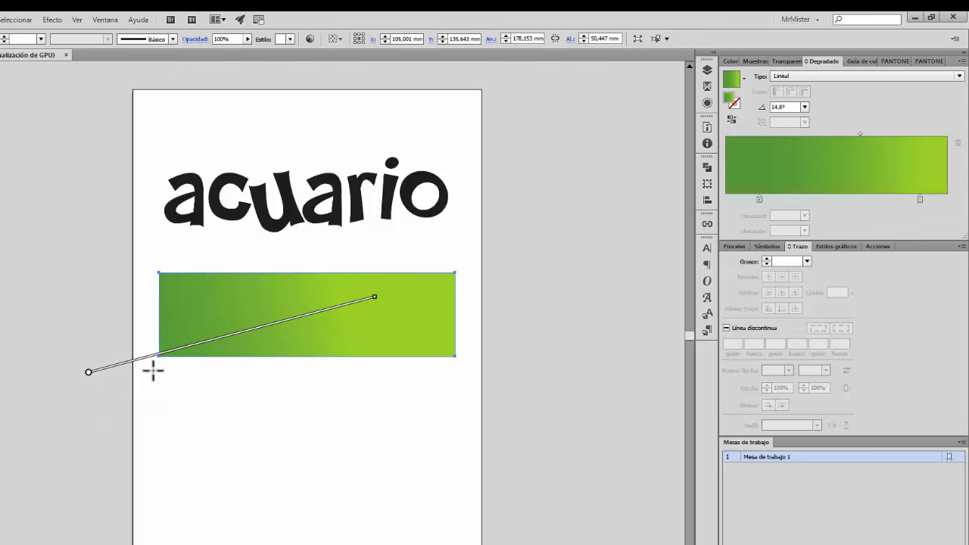
pyautogui.moveTo(88, 385)
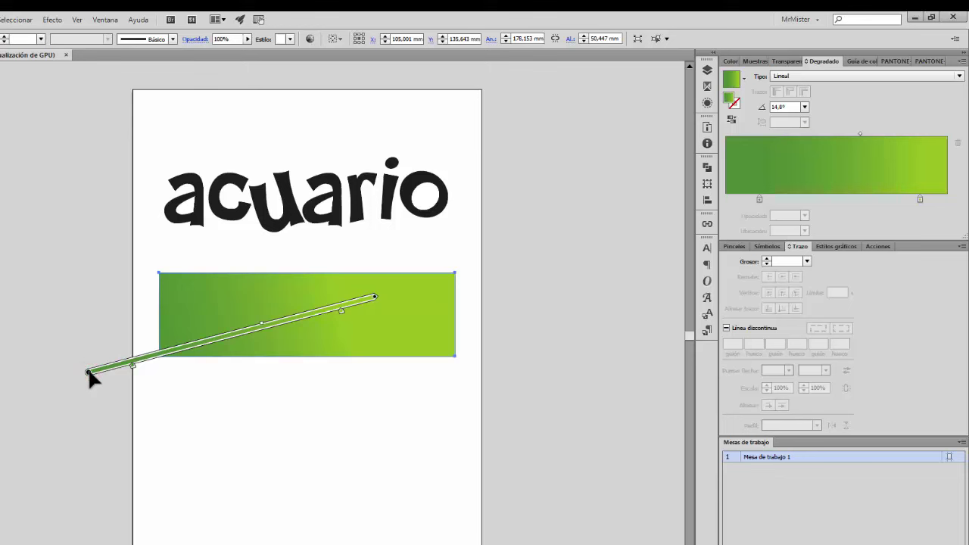
pyautogui.moveTo(99, 370)
pyautogui.mouseDown()
pyautogui.moveTo(247, 342)
pyautogui.moveTo(351, 306)
pyautogui.mouseUp()
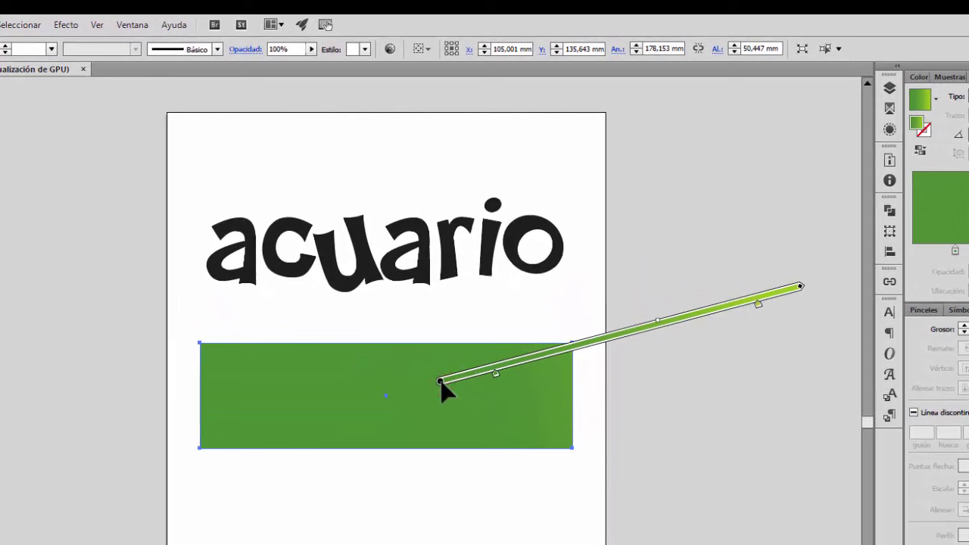
pyautogui.moveTo(441, 381); pyautogui.dragTo(175, 453)
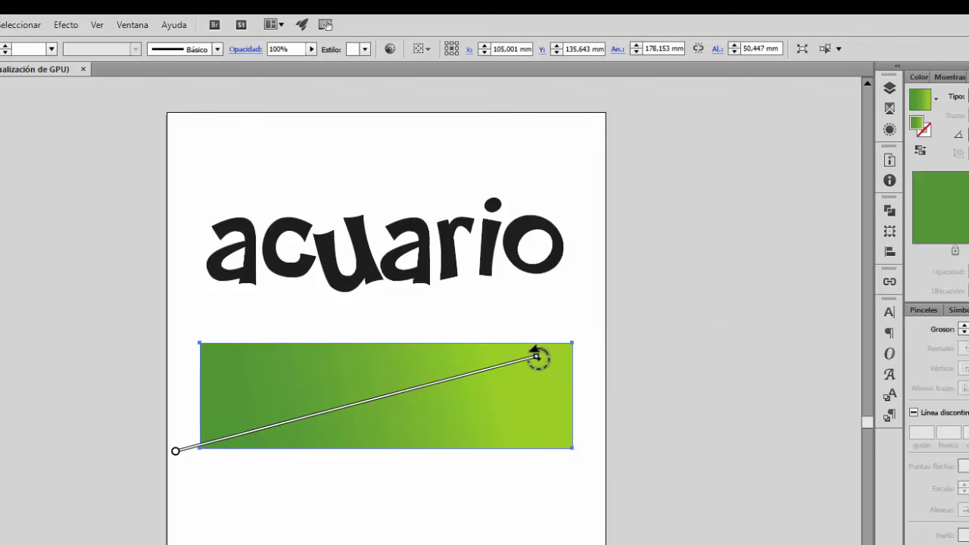
pyautogui.moveTo(543, 355)
pyautogui.moveTo(543, 355); pyautogui.dragTo(556, 393)
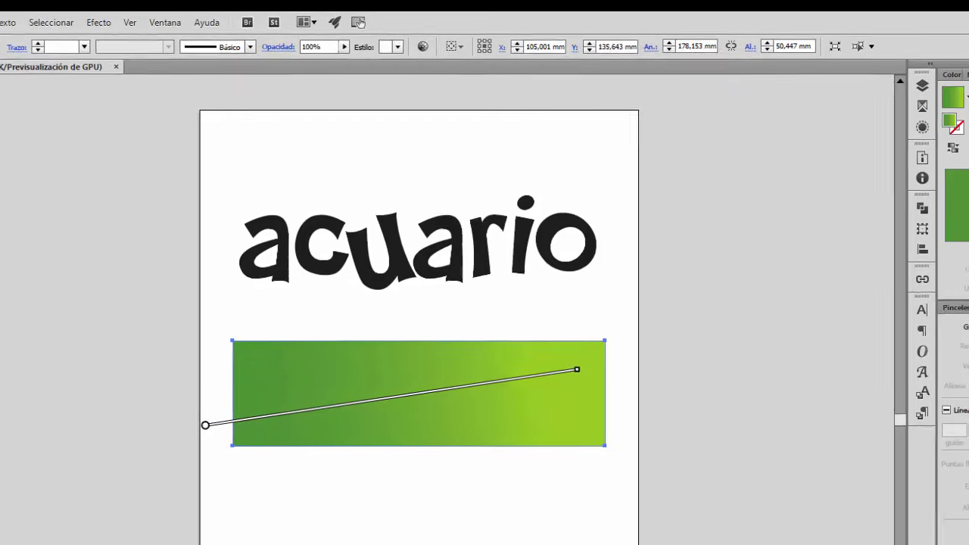
pyautogui.click(17, 77)
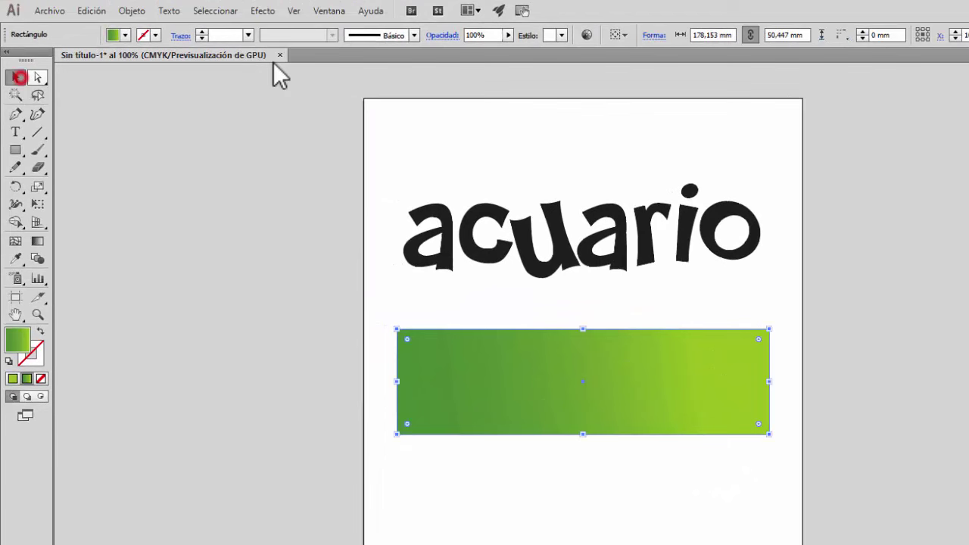
# Step: Move acuario onto the rectangle, bring it to front, then move it back above
pyautogui.click(673, 152)
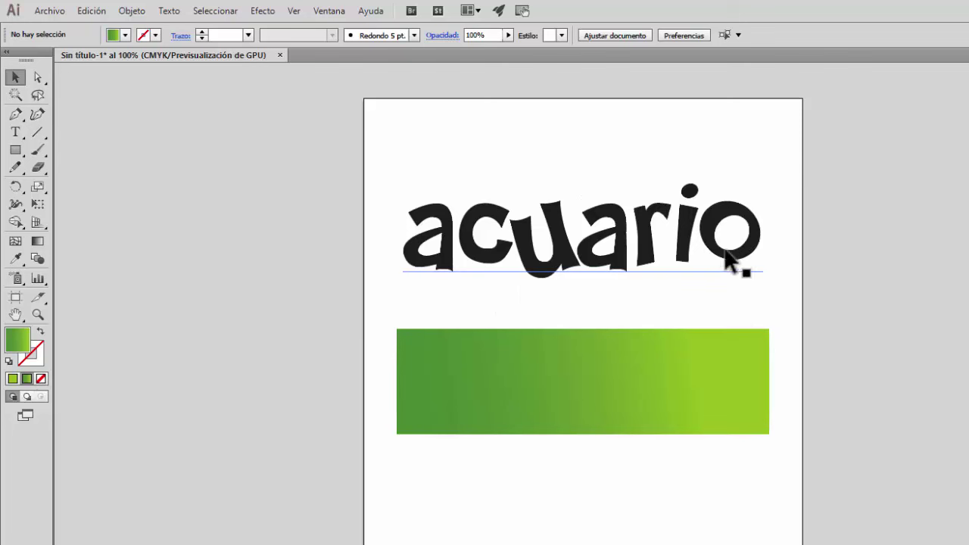
pyautogui.click(679, 225)
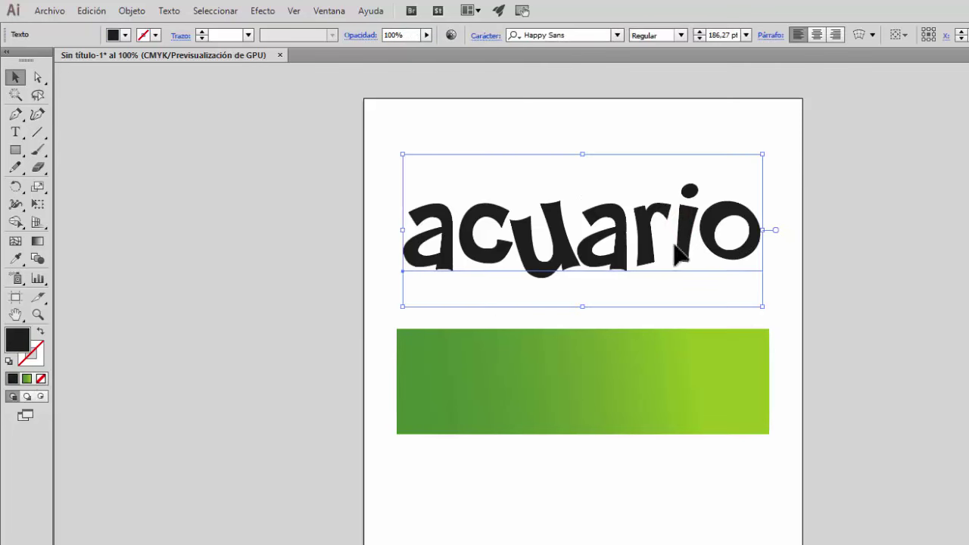
pyautogui.moveTo(680, 256); pyautogui.dragTo(684, 408)
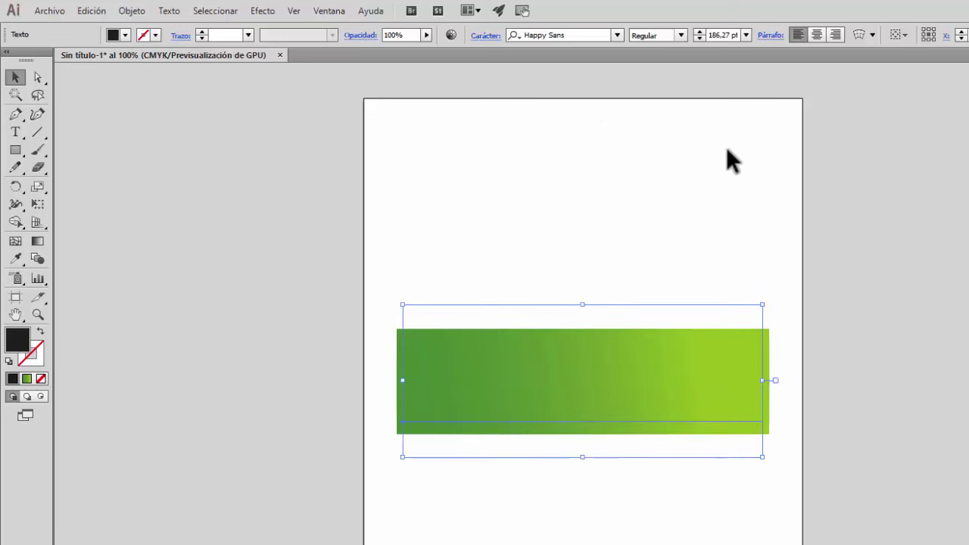
pyautogui.click(132, 12)
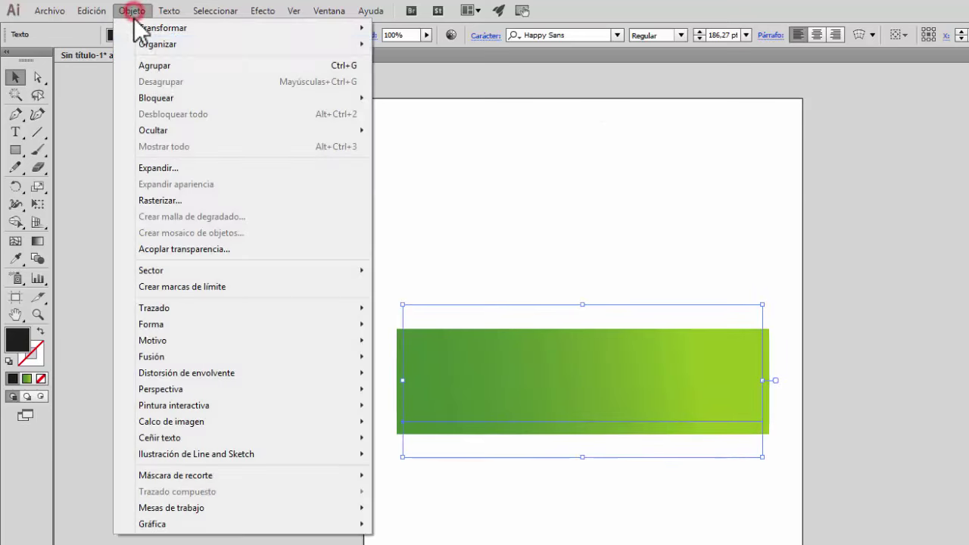
pyautogui.moveTo(190, 47)
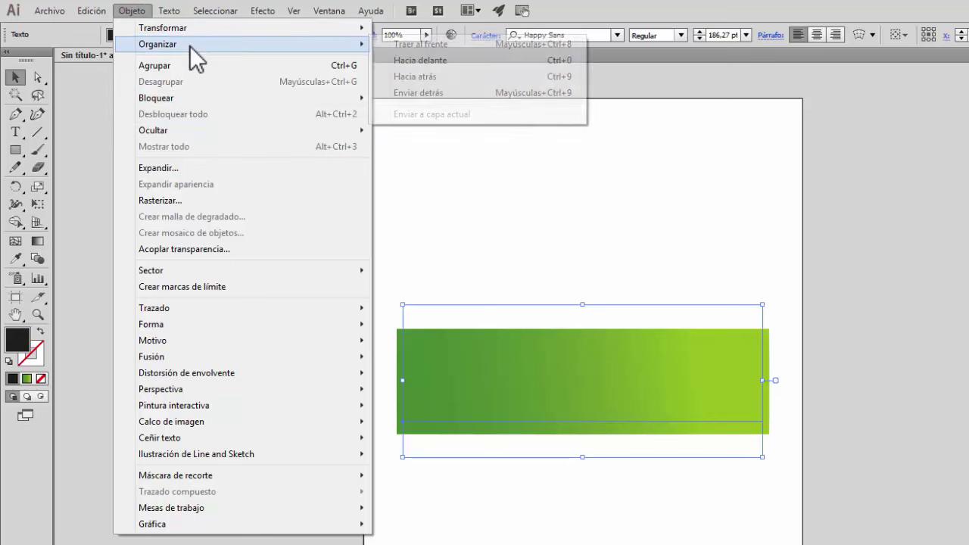
pyautogui.click(446, 45)
pyautogui.click(560, 168)
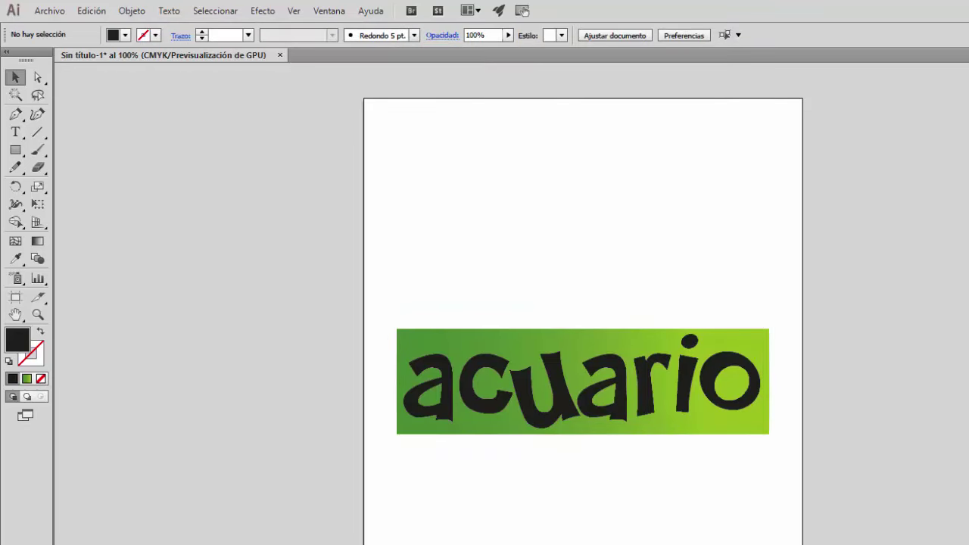
pyautogui.moveTo(583, 379); pyautogui.dragTo(583, 228)
# Step: Move the acuario text straight down onto the rectangle, where it sits hidden behind
pyautogui.click(702, 154)
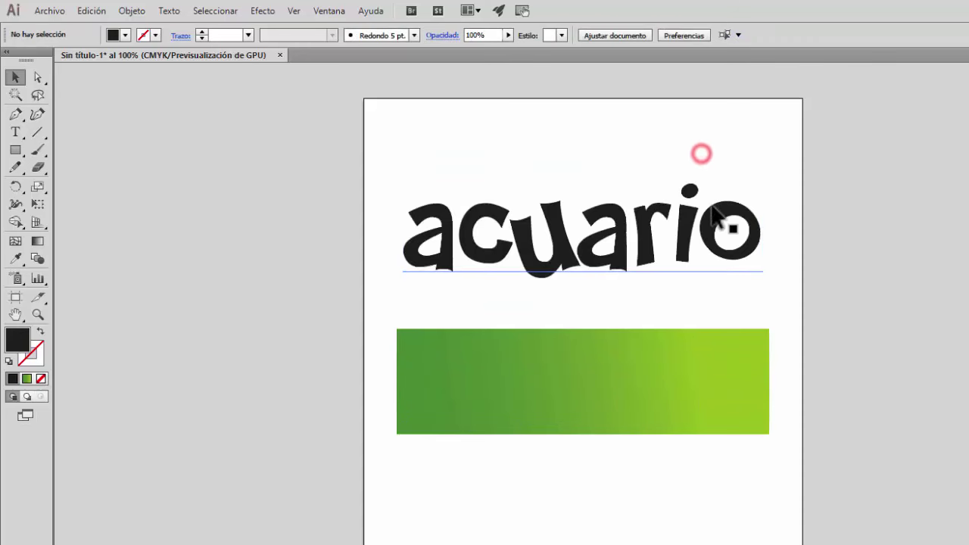
pyautogui.click(713, 212)
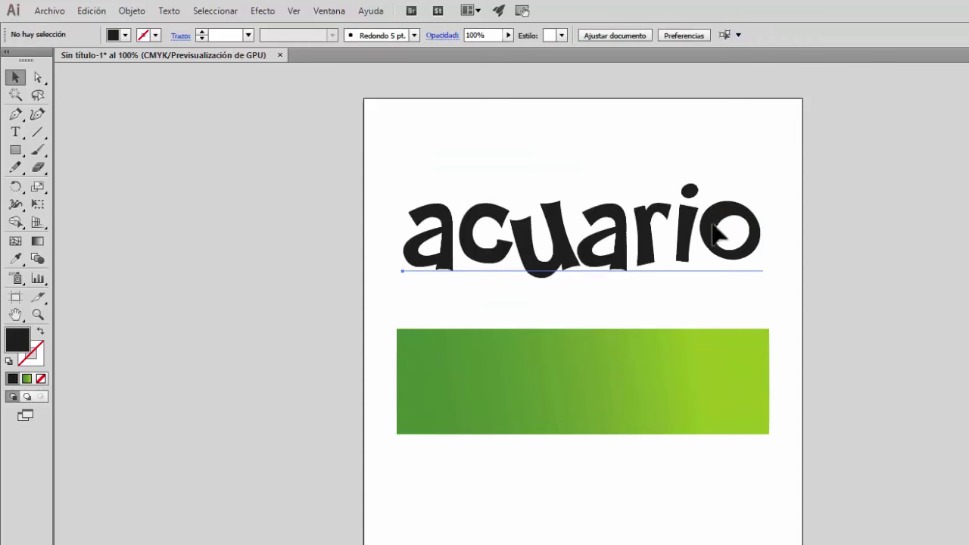
pyautogui.moveTo(714, 211); pyautogui.dragTo(712, 364)
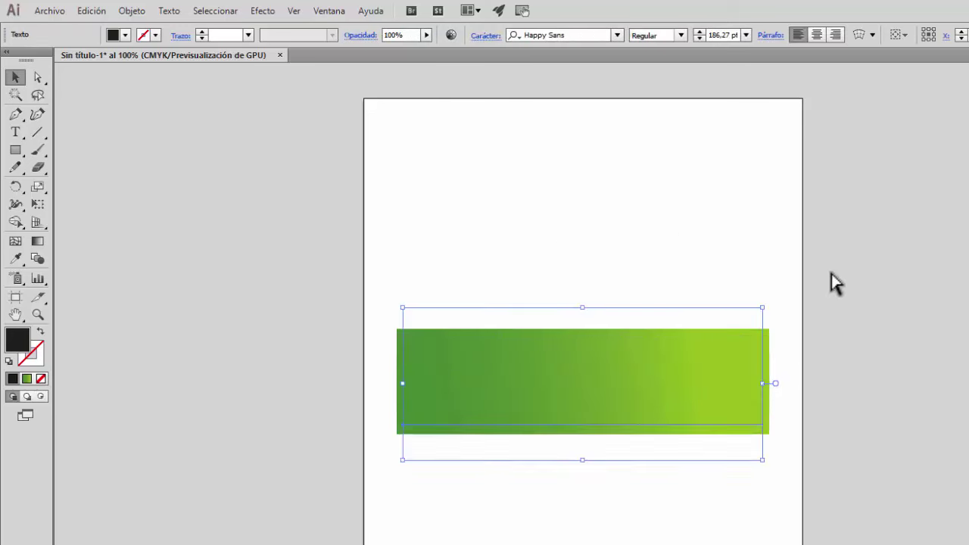
pyautogui.hotkey('ctrl', 'z')
pyautogui.click(757, 141)
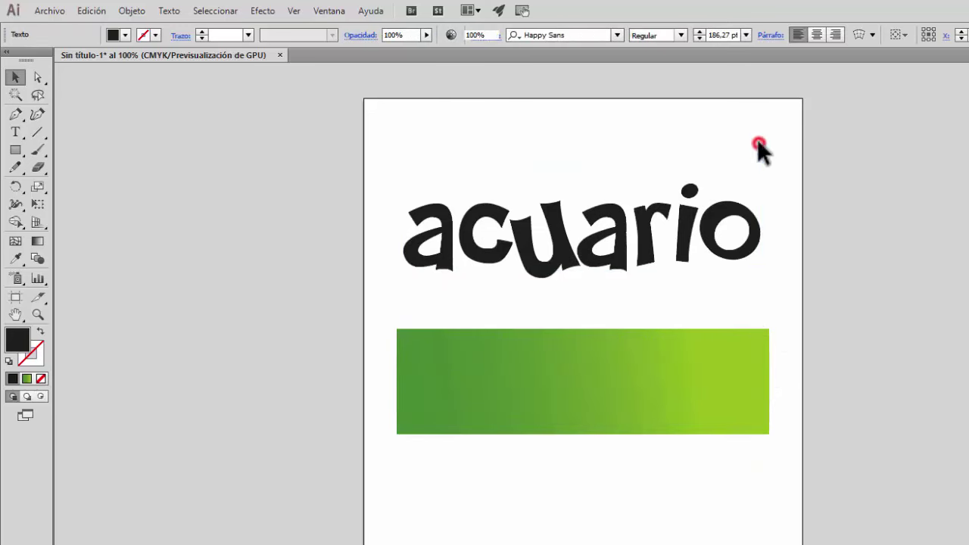
pyautogui.click(689, 215)
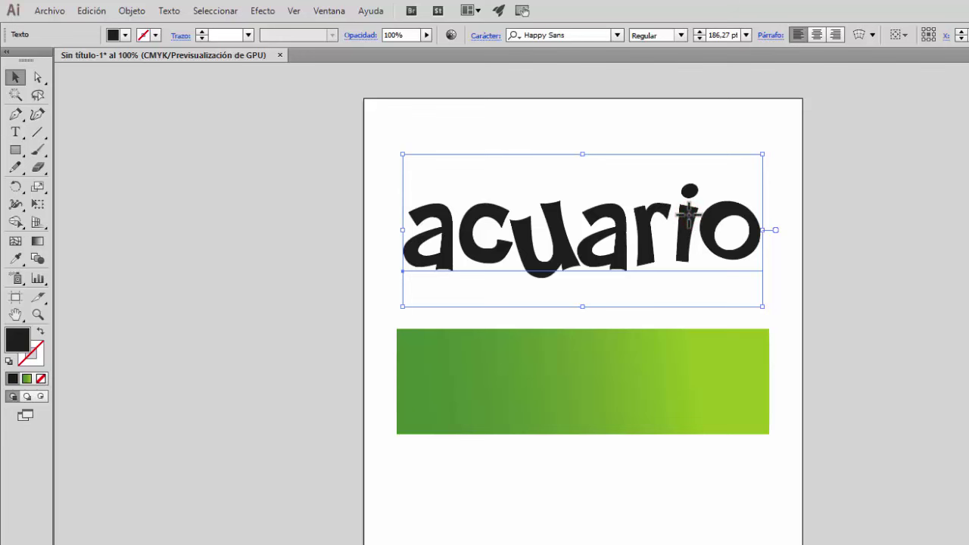
pyautogui.moveTo(690, 215); pyautogui.dragTo(697, 373)
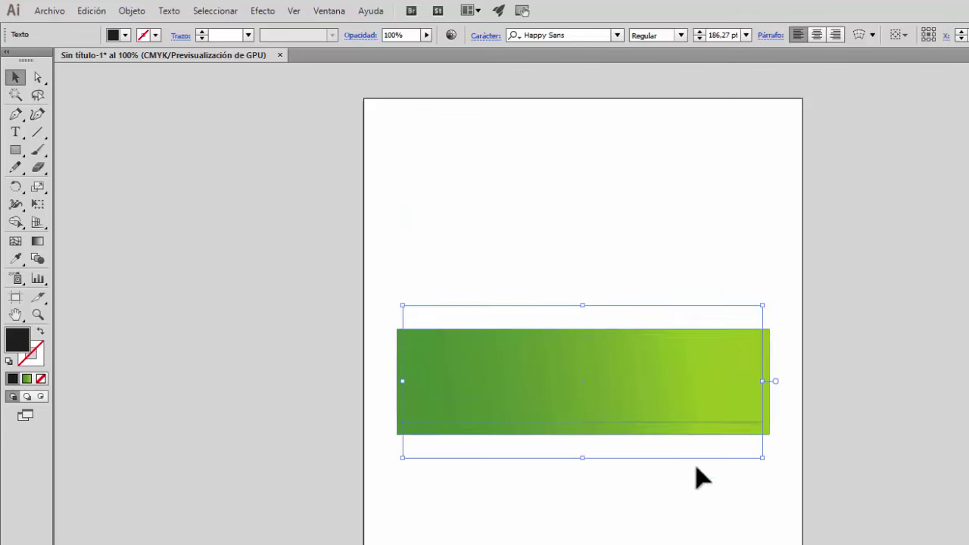
pyautogui.click(697, 476)
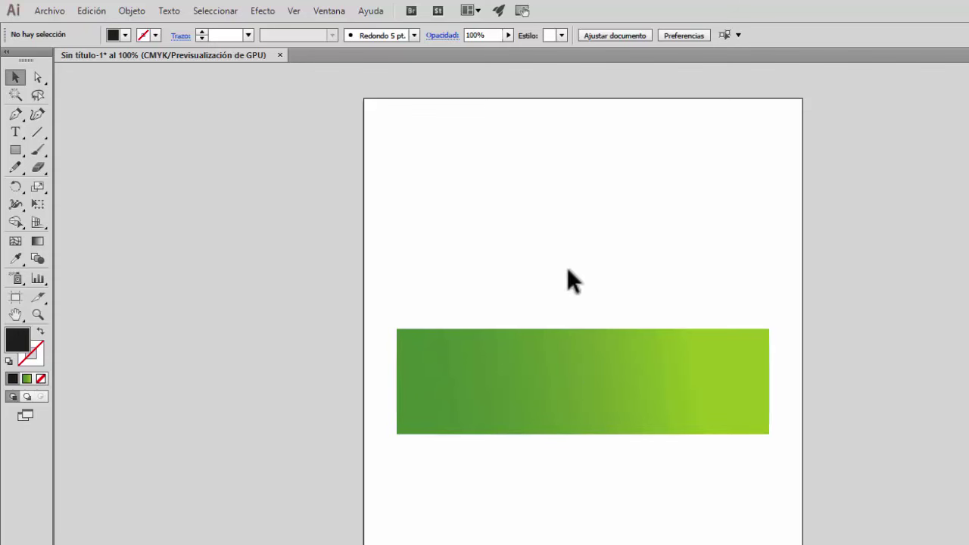
# Step: Select the green rectangle and bring up the Objeto > Organizar menu
pyautogui.click(418, 338)
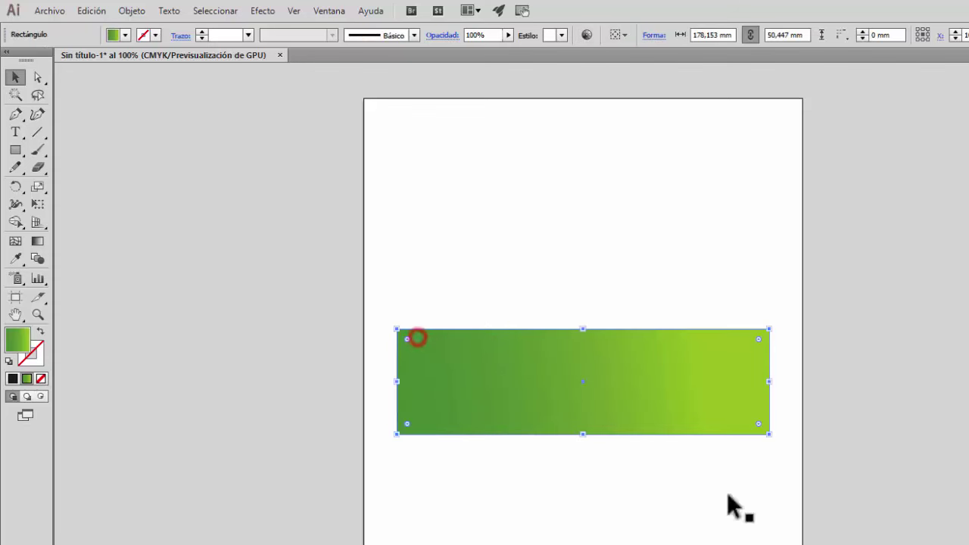
pyautogui.click(140, 13)
pyautogui.click(647, 265)
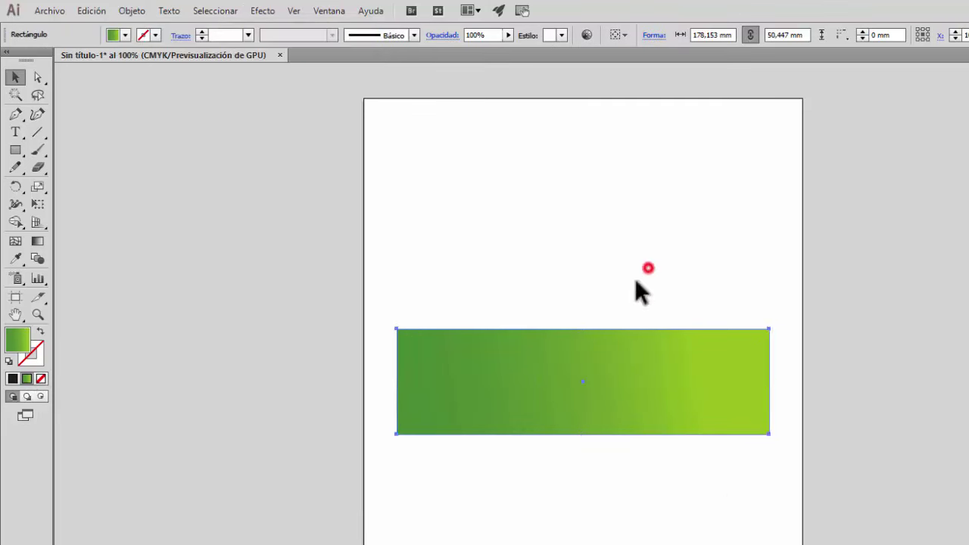
pyautogui.click(531, 376)
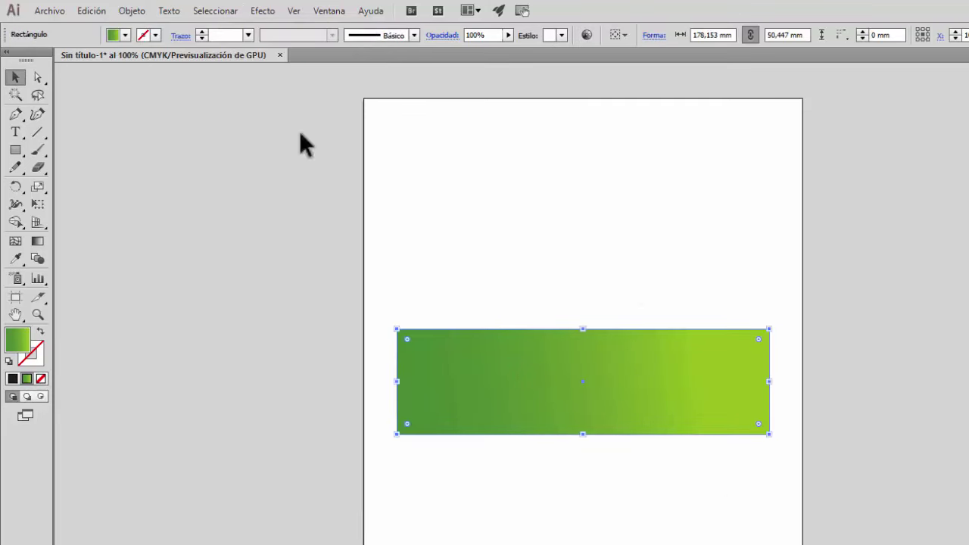
pyautogui.click(134, 10)
pyautogui.moveTo(195, 40)
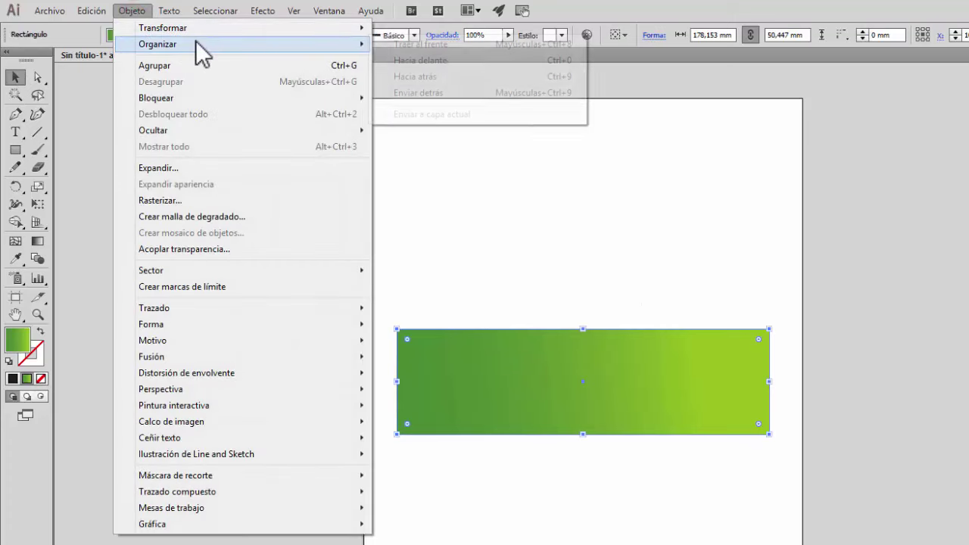
# Step: Send the rectangle behind acuario with Enviar detrás, then select the acuario text
pyautogui.click(458, 93)
pyautogui.click(570, 239)
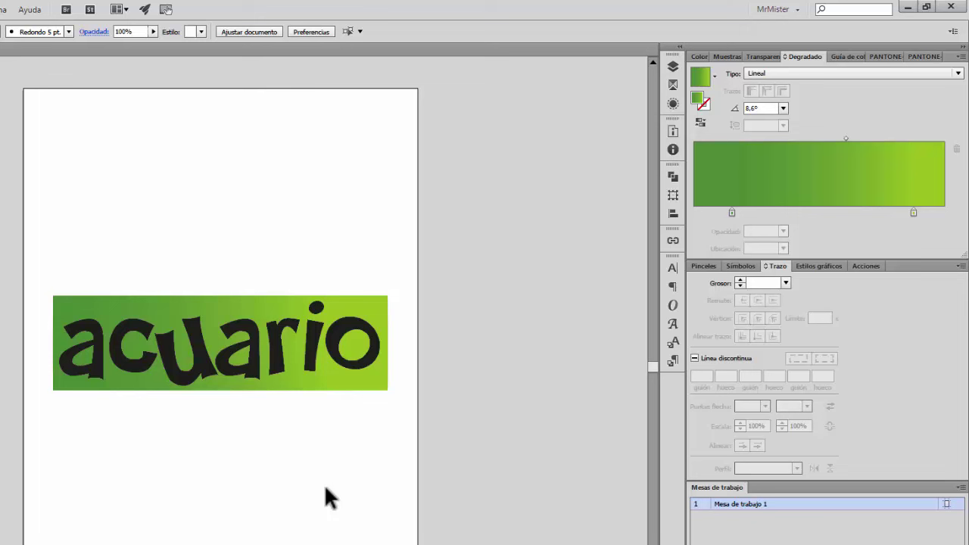
pyautogui.click(673, 104)
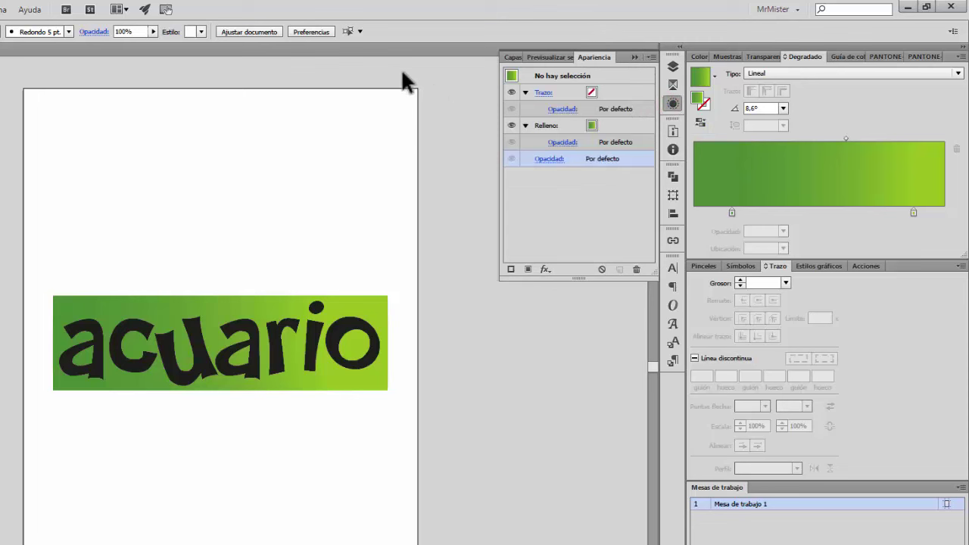
pyautogui.click(672, 104)
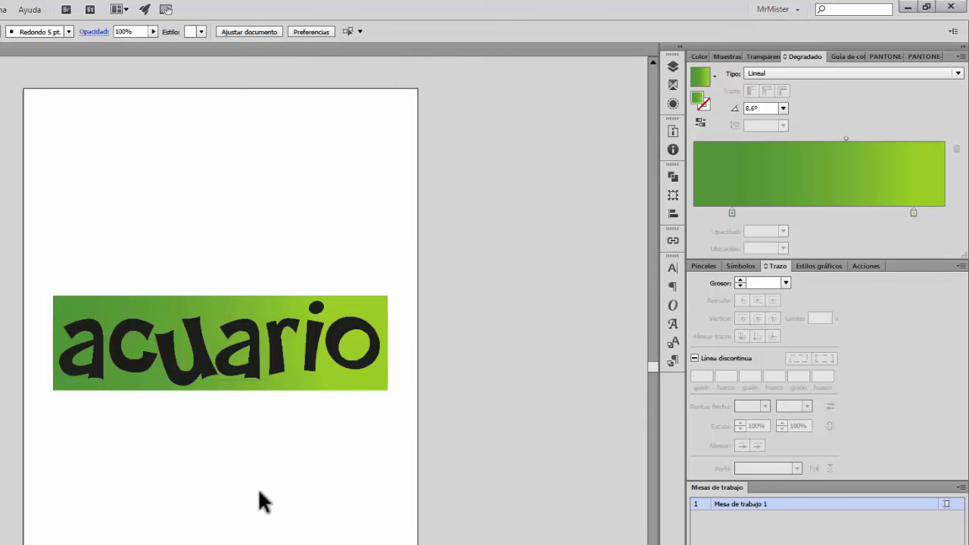
pyautogui.click(231, 375)
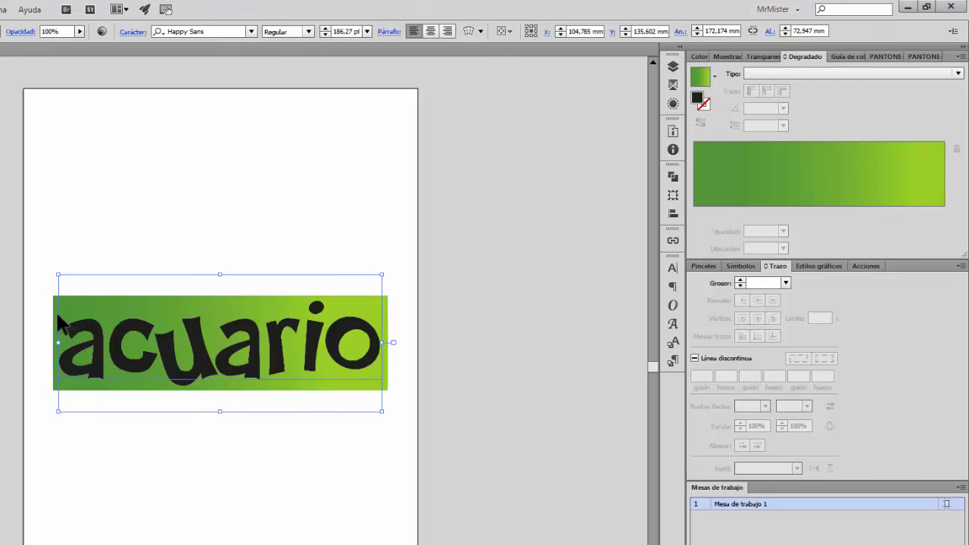
# Step: Mask the green gradient to the 'acuario' letters with a clipping mask, then deselect
pyautogui.hotkey('ctrl', 'shift', 'o')
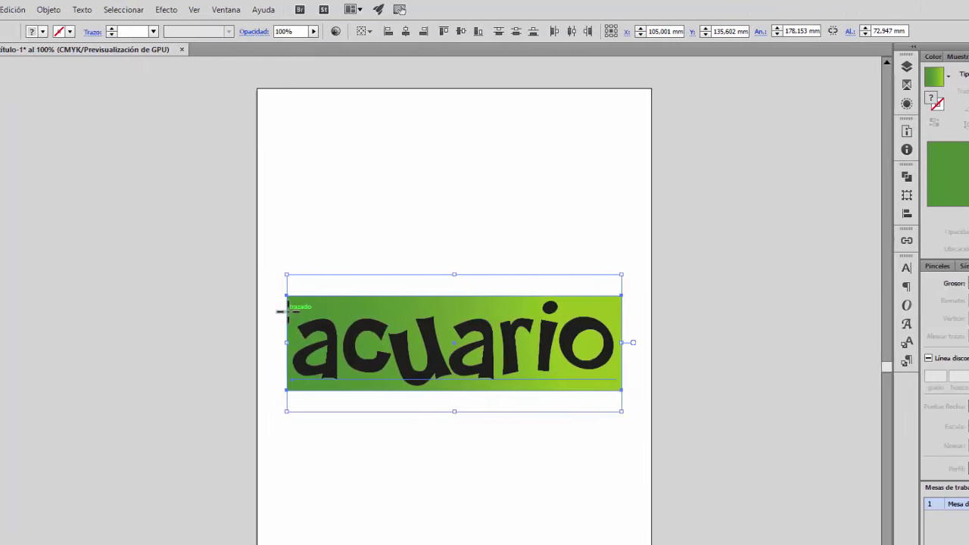
pyautogui.click(48, 10)
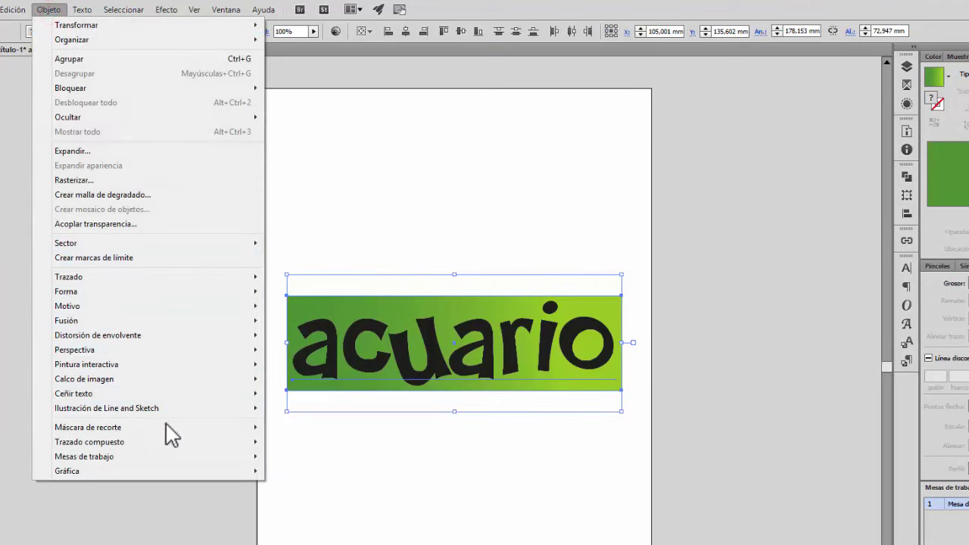
pyautogui.moveTo(255, 438)
pyautogui.click(299, 426)
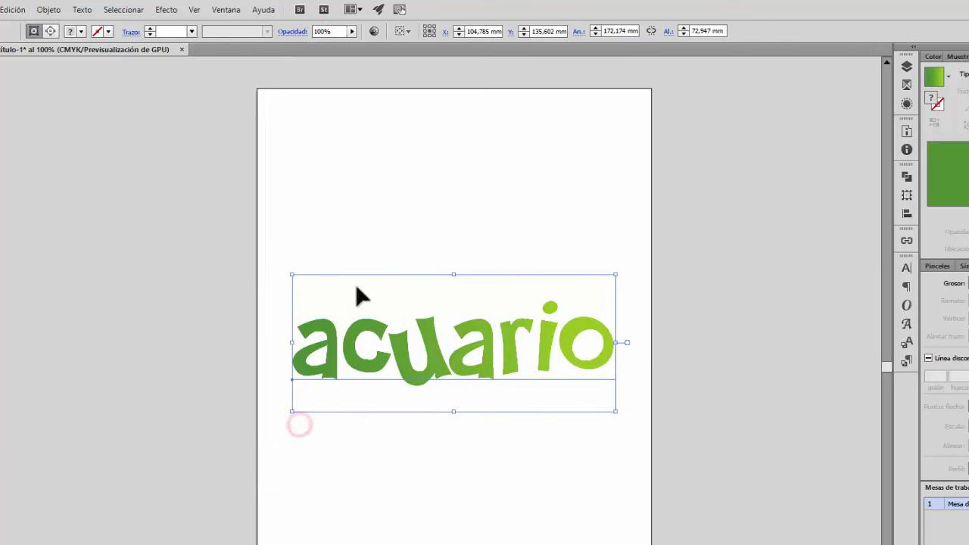
pyautogui.click(372, 261)
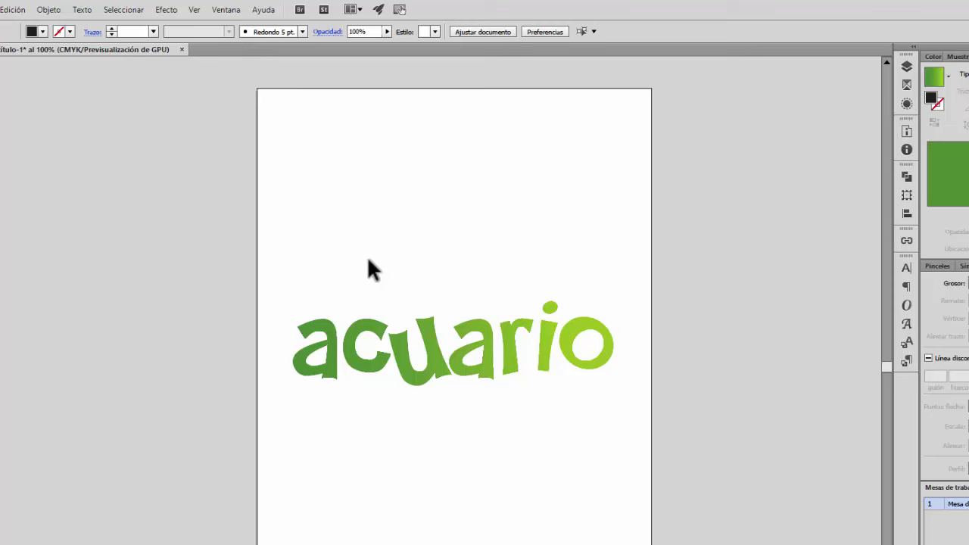
# Step: Bring up the 3D Extrude & Bevel Options dialog for the gradient lettering
pyautogui.click(198, 10)
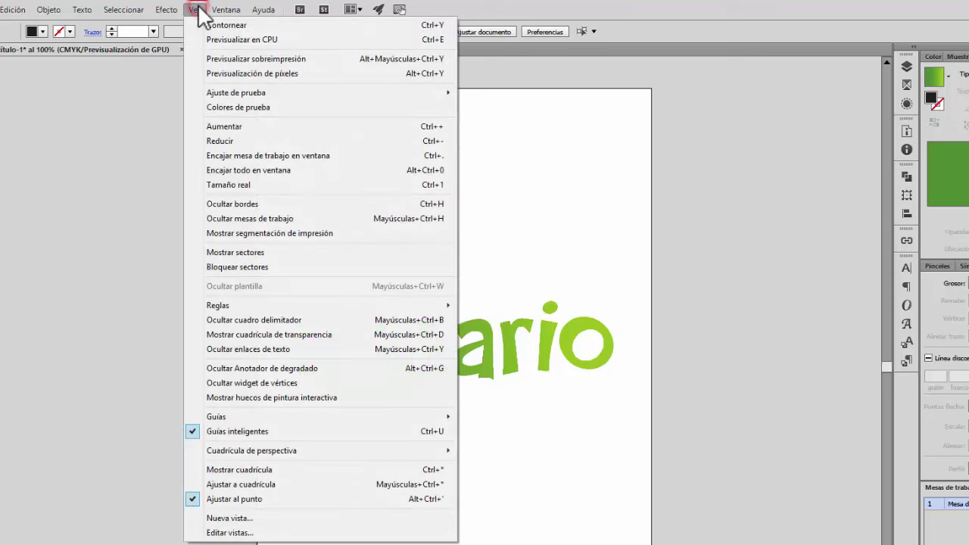
pyautogui.click(197, 12)
pyautogui.click(169, 10)
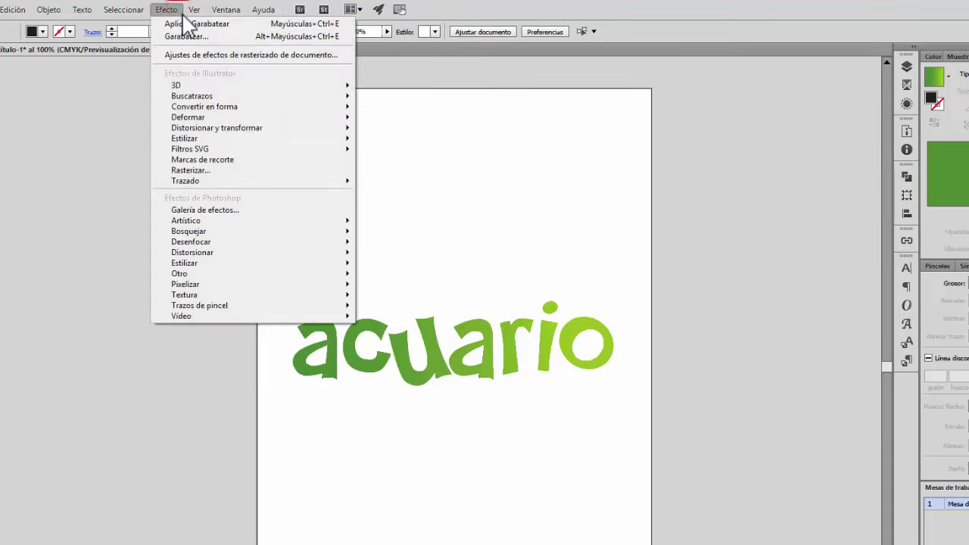
pyautogui.moveTo(203, 86)
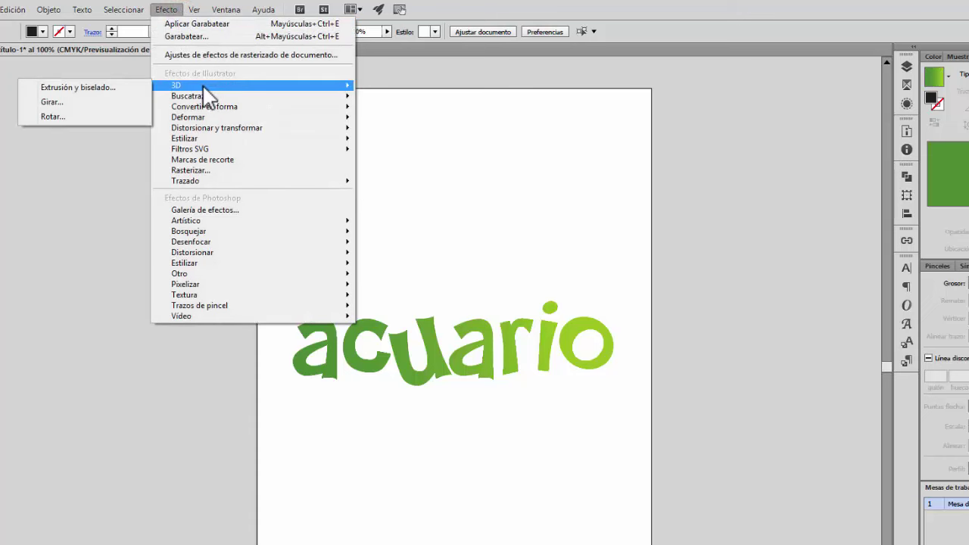
pyautogui.click(126, 88)
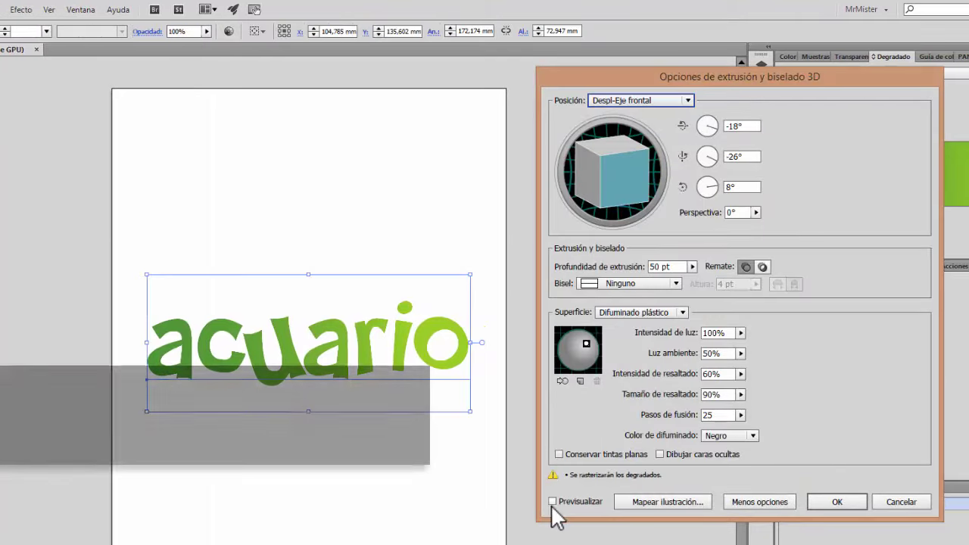
# Step: Turn on 3D preview and switch the shading colour to a custom colour, showing its picker
pyautogui.click(553, 501)
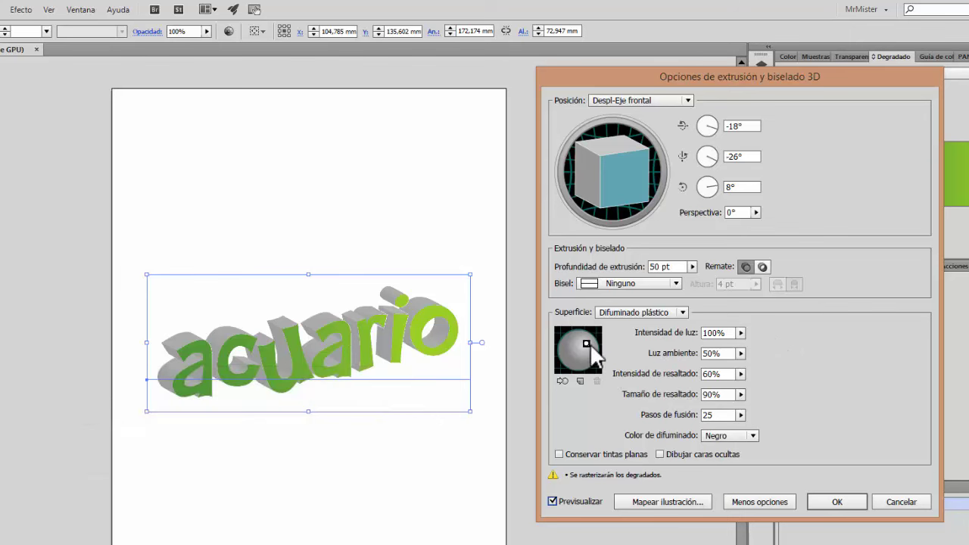
pyautogui.click(753, 437)
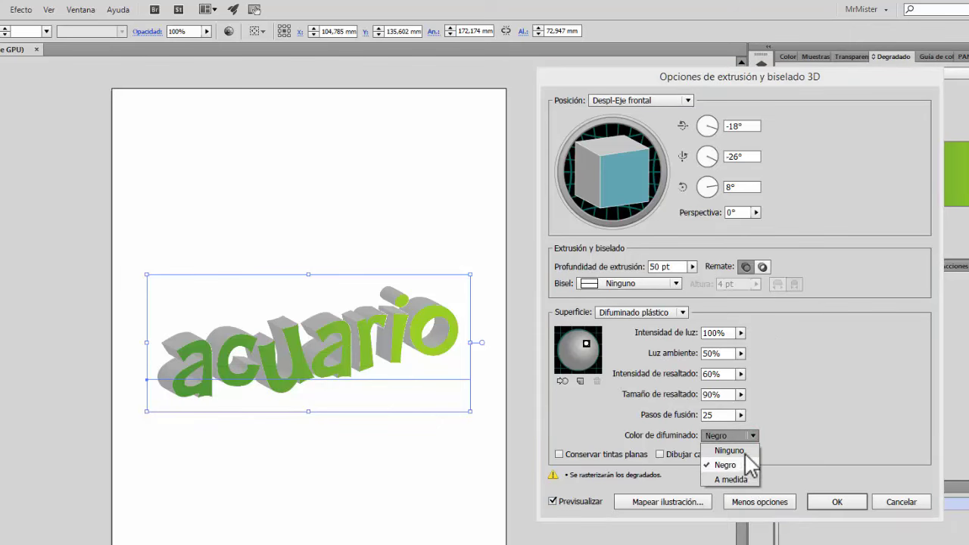
pyautogui.click(744, 480)
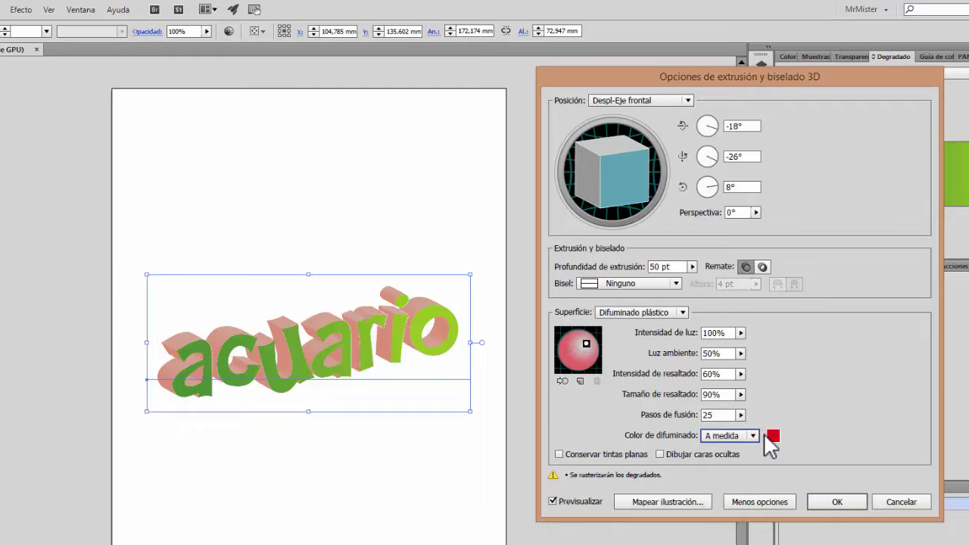
pyautogui.click(772, 439)
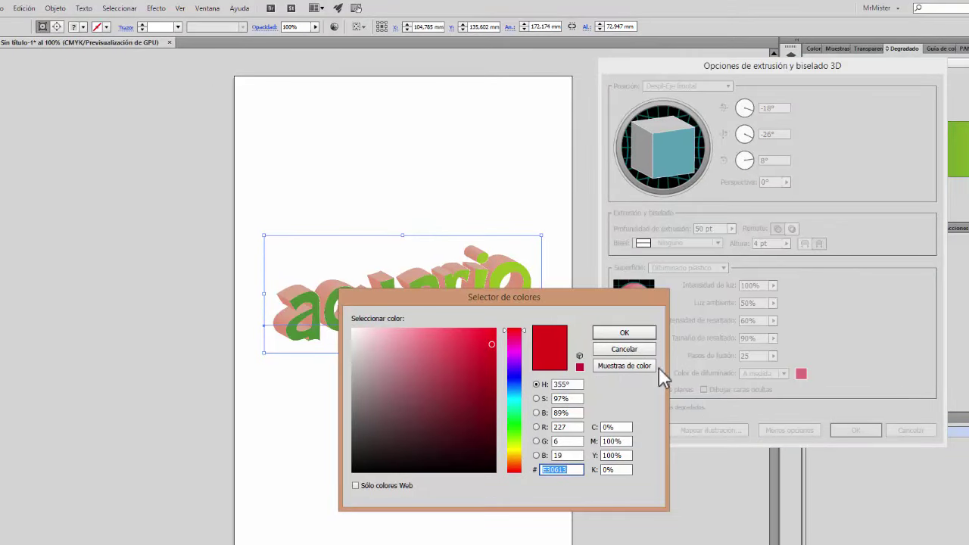
# Step: Replace the red shading colour with the CMYK PANTONE 363 C green swatch
pyautogui.click(643, 365)
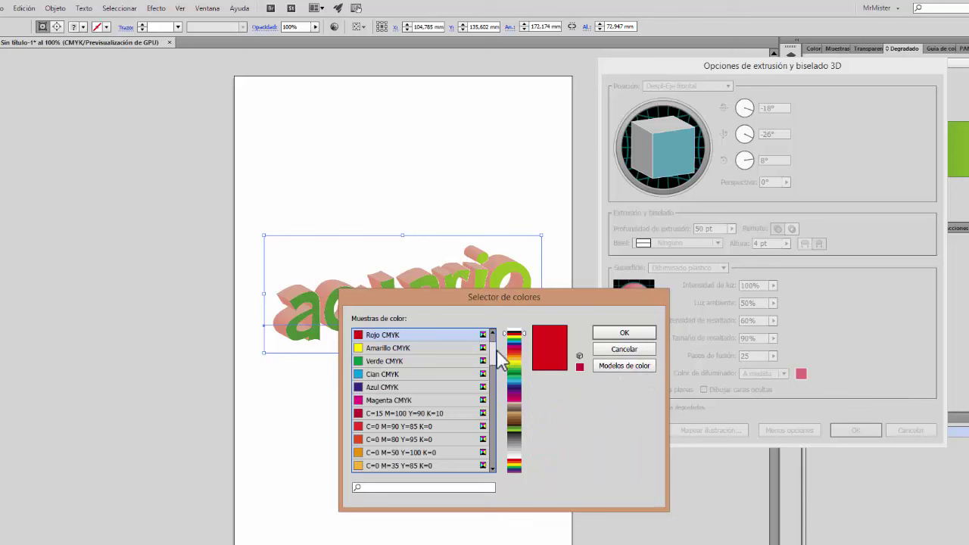
pyautogui.moveTo(493, 350); pyautogui.dragTo(494, 398)
pyautogui.moveTo(493, 386); pyautogui.dragTo(496, 338)
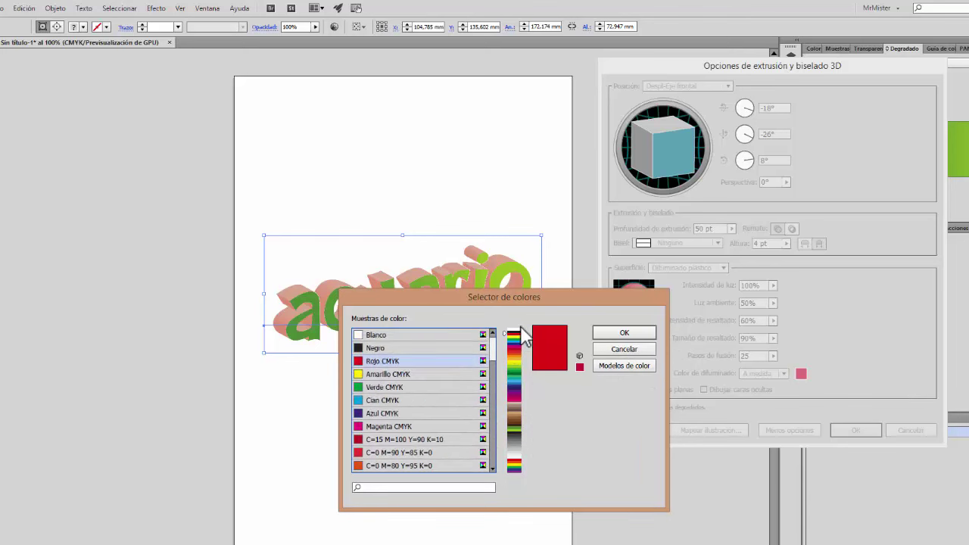
pyautogui.scroll(-5, 512, 356)
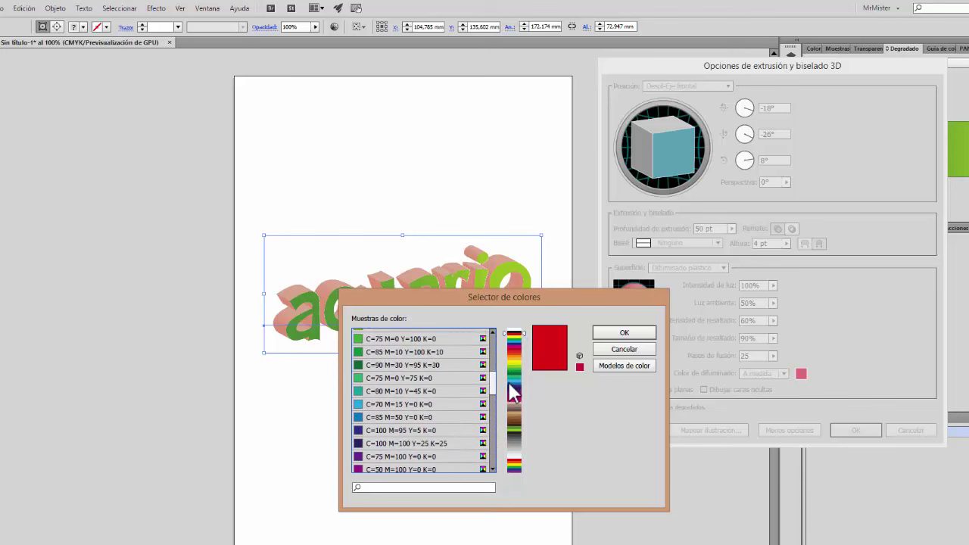
pyautogui.scroll(6, 510, 391)
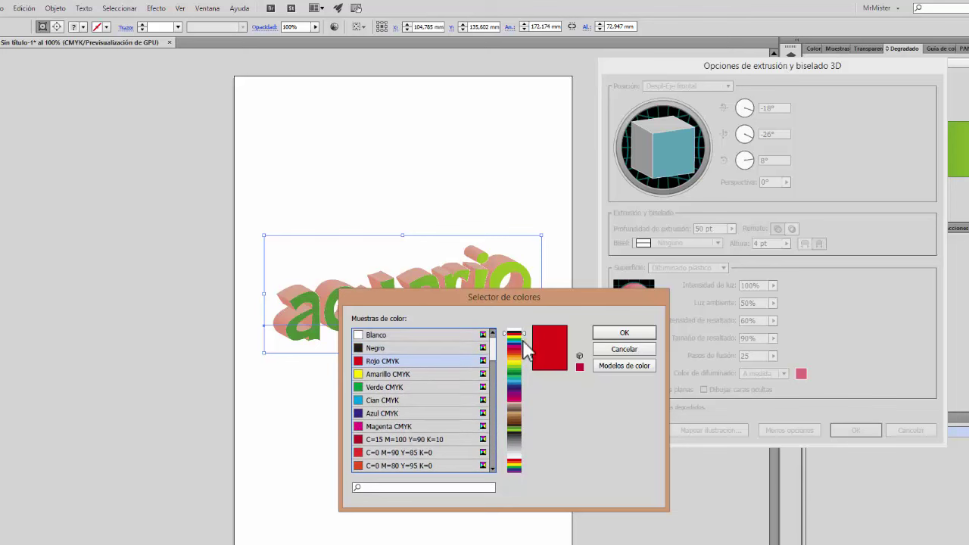
pyautogui.scroll(-4, 522, 375)
pyautogui.scroll(-3, 515, 379)
pyautogui.scroll(-3, 513, 406)
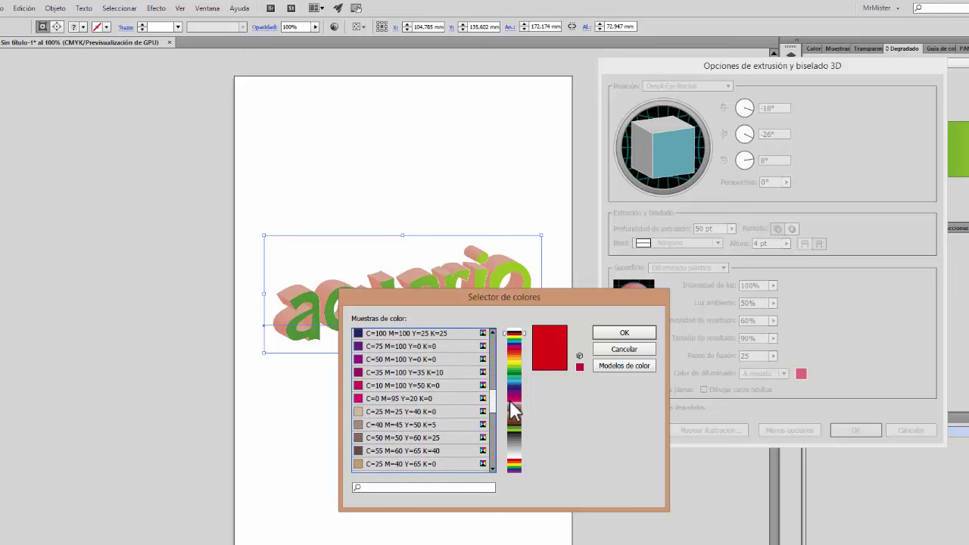
pyautogui.moveTo(508, 410)
pyautogui.mouseDown()
pyautogui.moveTo(506, 454)
pyautogui.moveTo(508, 413)
pyautogui.moveTo(511, 422)
pyautogui.mouseUp()
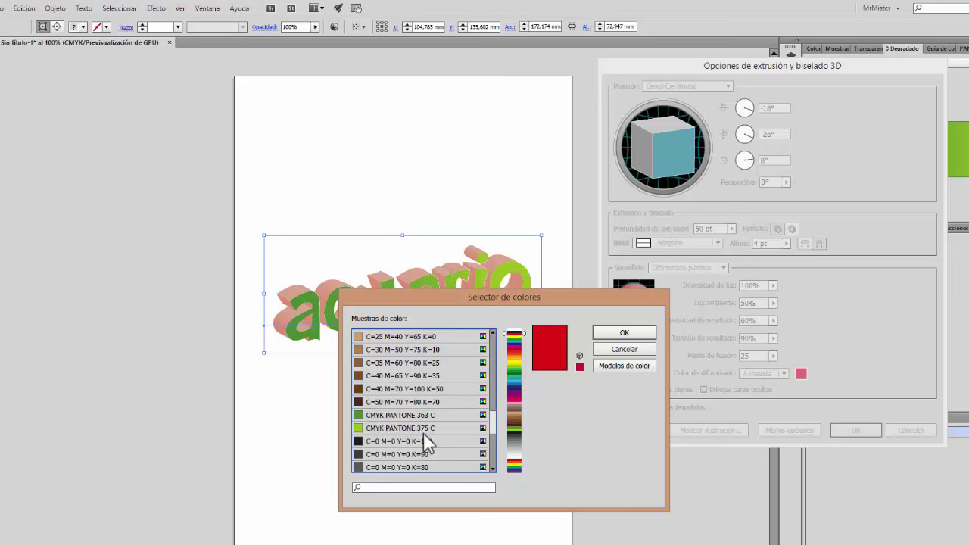
pyautogui.click(375, 415)
pyautogui.click(624, 333)
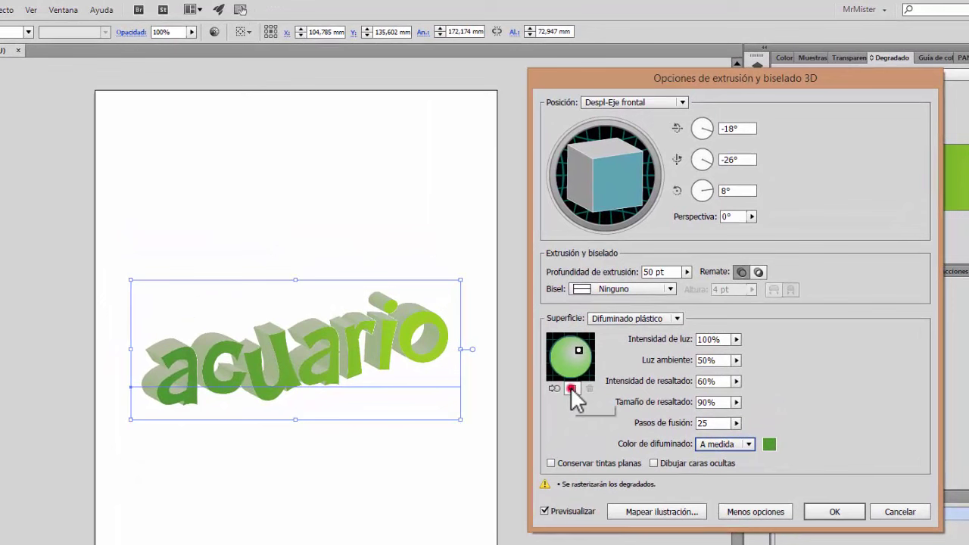
# Step: Add a second light to the 3D shading and position the lights around the sphere
pyautogui.click(572, 389)
pyautogui.moveTo(571, 361)
pyautogui.mouseDown()
pyautogui.moveTo(561, 352)
pyautogui.moveTo(578, 373)
pyautogui.mouseUp()
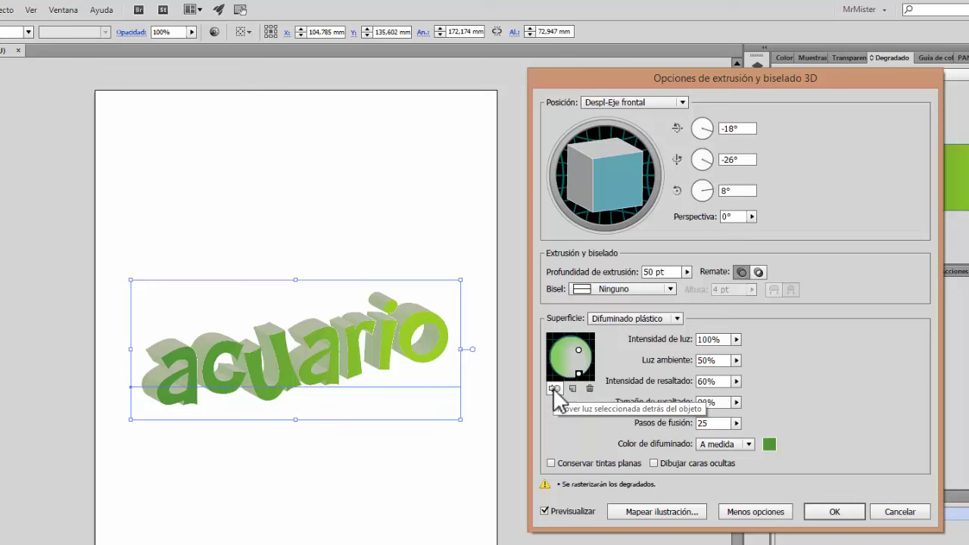
pyautogui.click(555, 389)
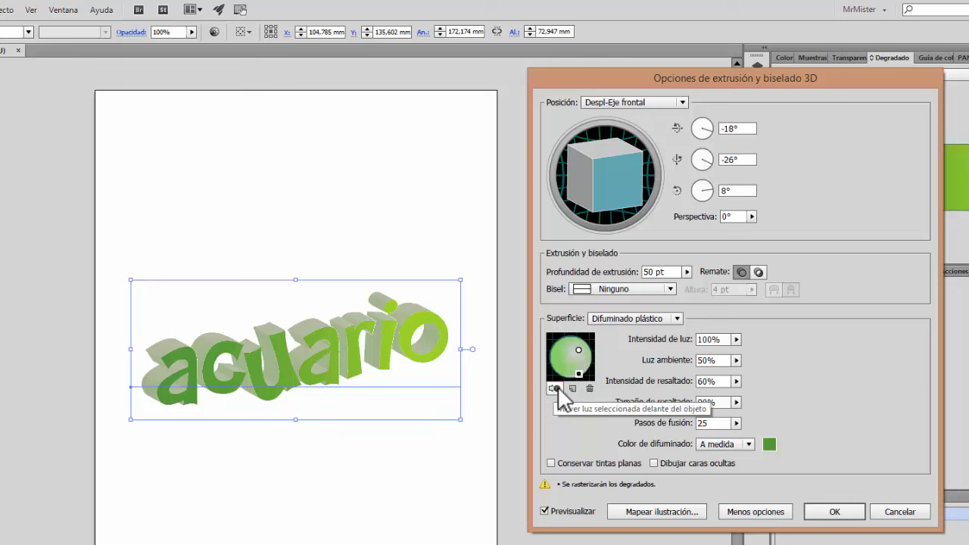
pyautogui.moveTo(566, 368); pyautogui.dragTo(579, 378)
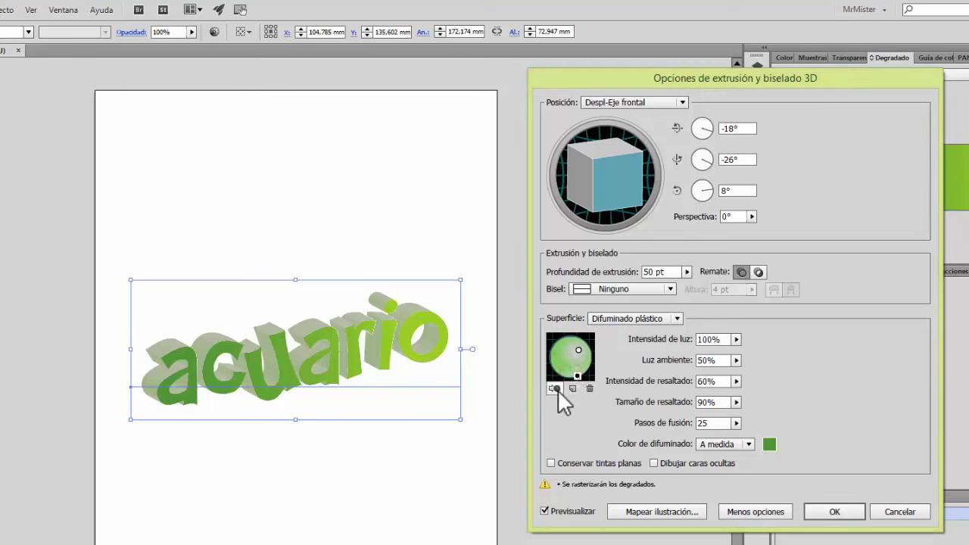
pyautogui.click(556, 389)
pyautogui.moveTo(571, 369)
pyautogui.mouseDown()
pyautogui.moveTo(585, 371)
pyautogui.moveTo(582, 362)
pyautogui.mouseUp()
pyautogui.moveTo(567, 368)
pyautogui.mouseDown()
pyautogui.moveTo(556, 358)
pyautogui.moveTo(577, 376)
pyautogui.moveTo(593, 372)
pyautogui.mouseUp()
pyautogui.moveTo(583, 361)
pyautogui.mouseDown()
pyautogui.moveTo(566, 351)
pyautogui.moveTo(574, 371)
pyautogui.moveTo(554, 367)
pyautogui.mouseUp()
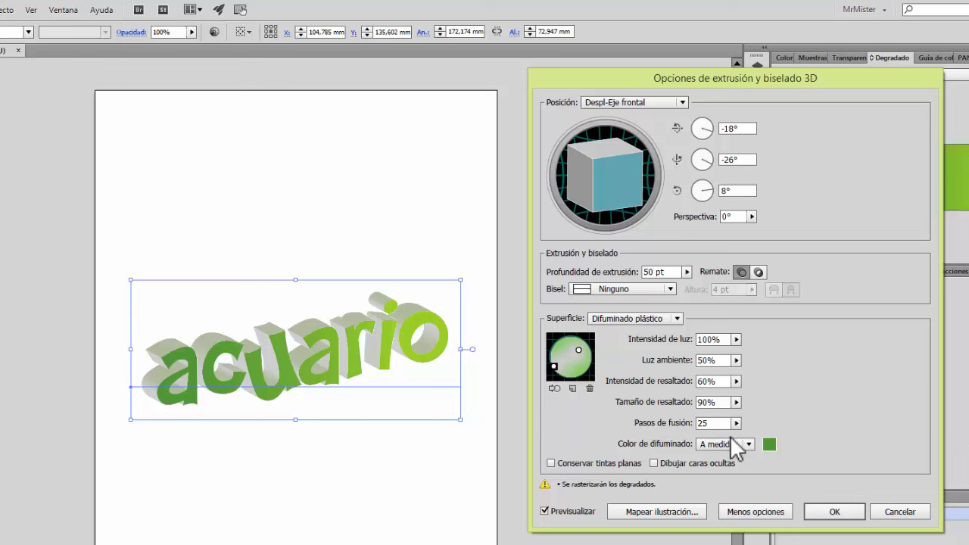
# Step: Lower the light intensity to 34% and the ambient light to 8%
pyautogui.click(737, 339)
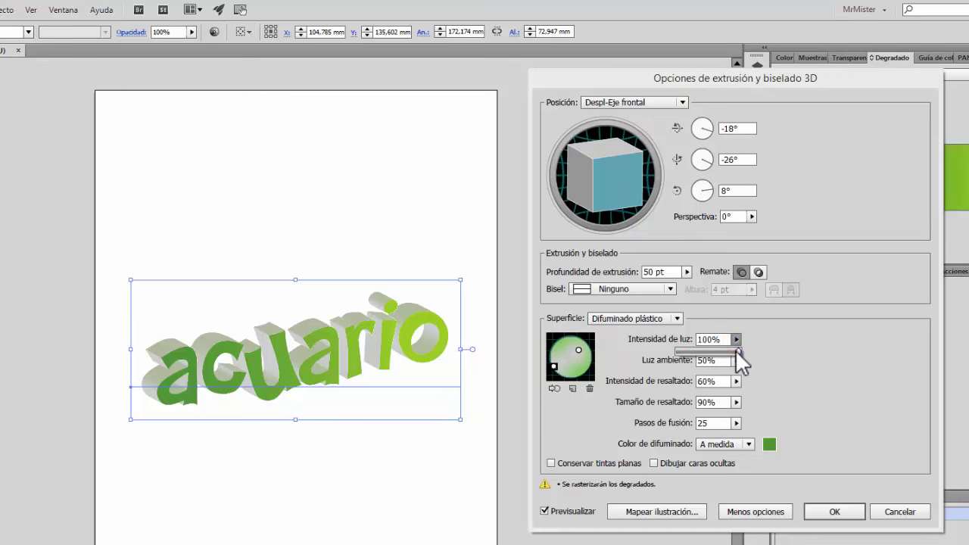
pyautogui.moveTo(725, 352); pyautogui.dragTo(698, 353)
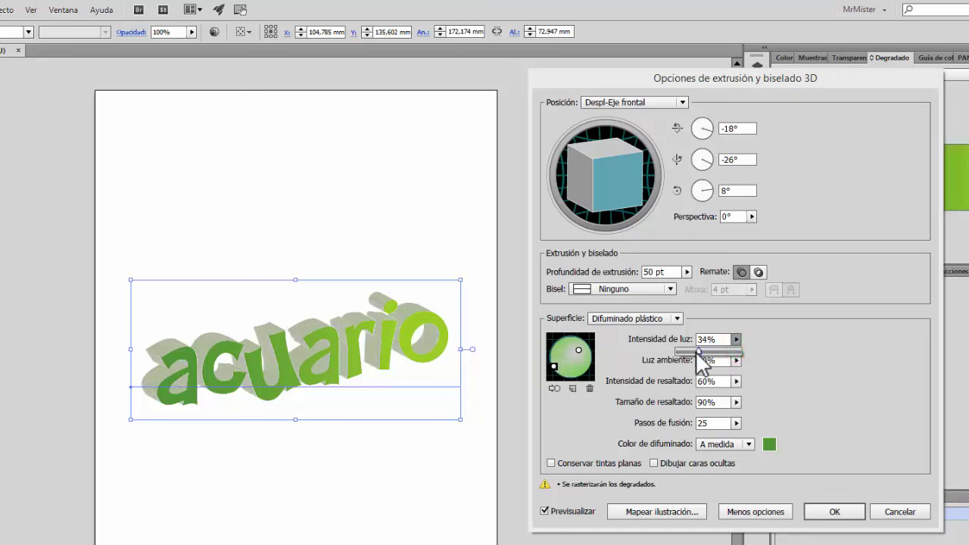
pyautogui.click(736, 361)
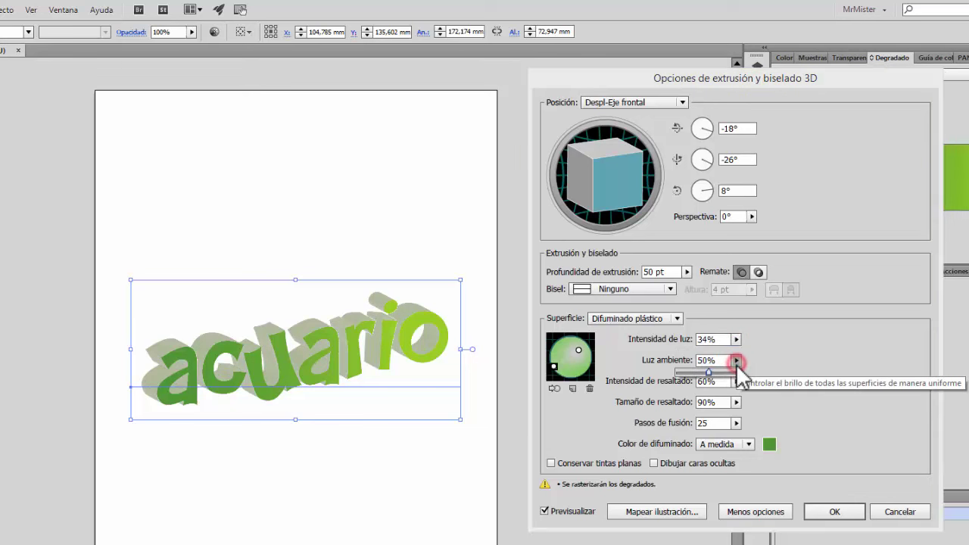
pyautogui.moveTo(708, 373); pyautogui.dragTo(688, 386)
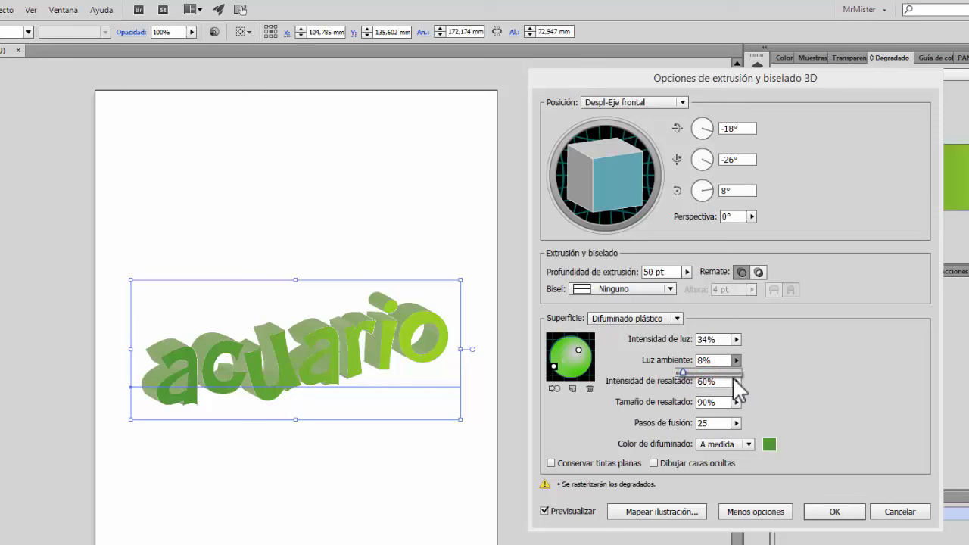
# Step: Lower highlight intensity to 17%, shrink highlight size, and use 100 blend steps
pyautogui.click(736, 381)
pyautogui.moveTo(718, 394); pyautogui.dragTo(691, 395)
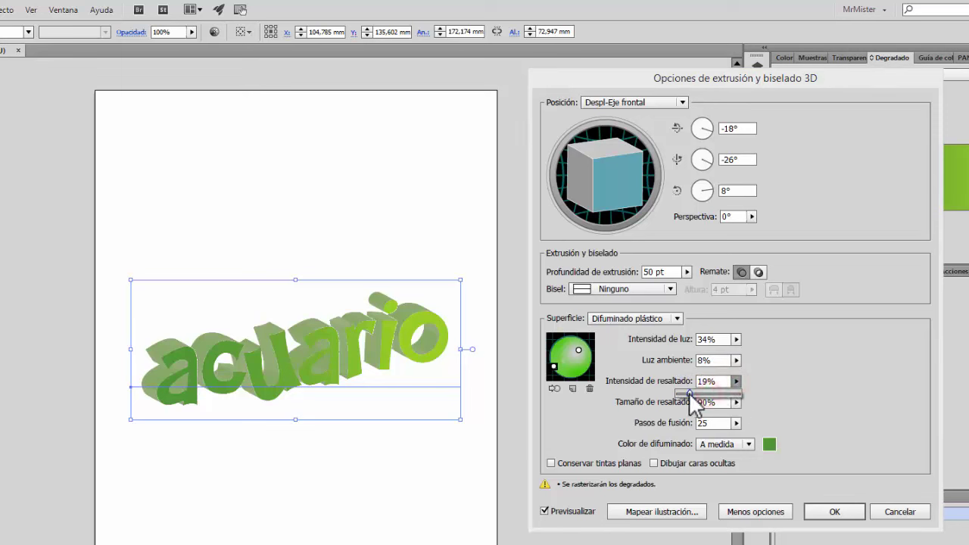
pyautogui.click(736, 402)
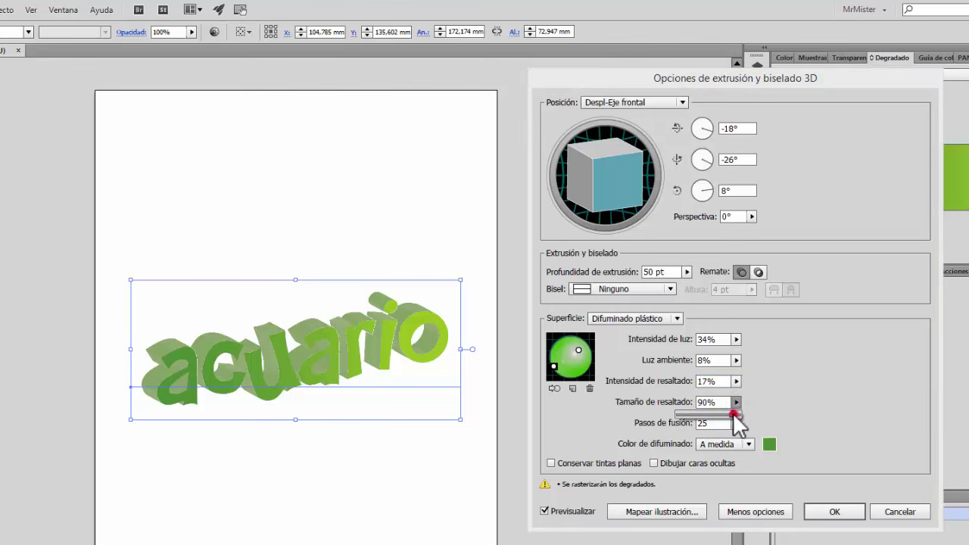
pyautogui.moveTo(735, 415); pyautogui.dragTo(702, 444)
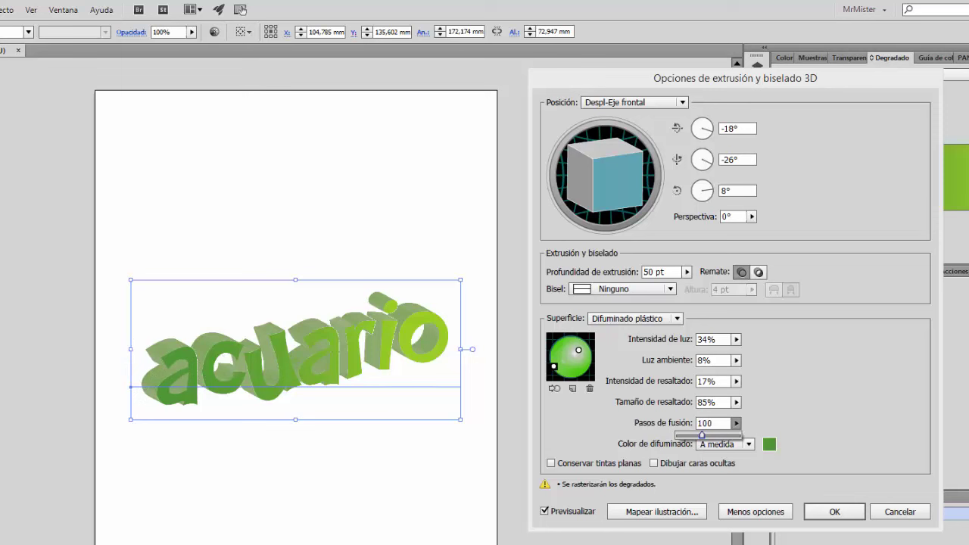
pyautogui.click(870, 378)
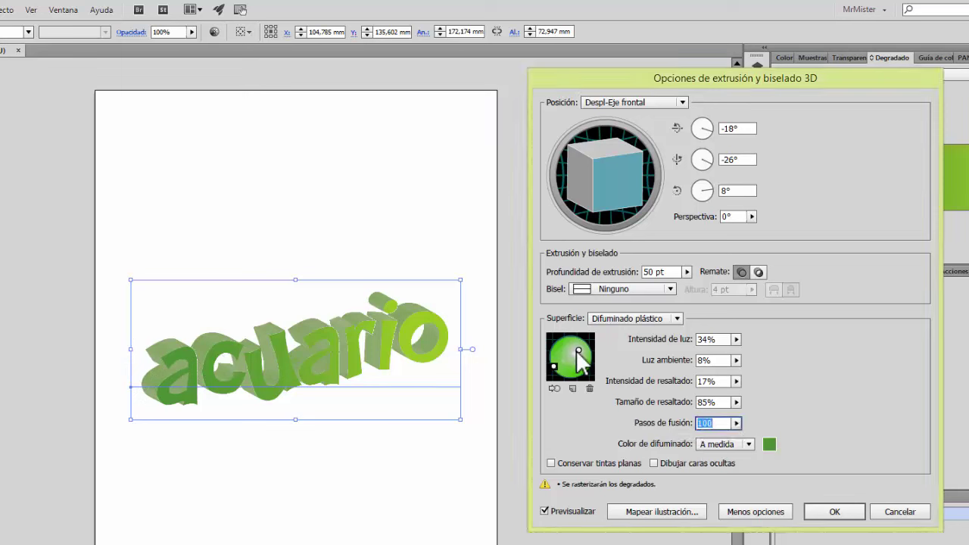
pyautogui.click(578, 351)
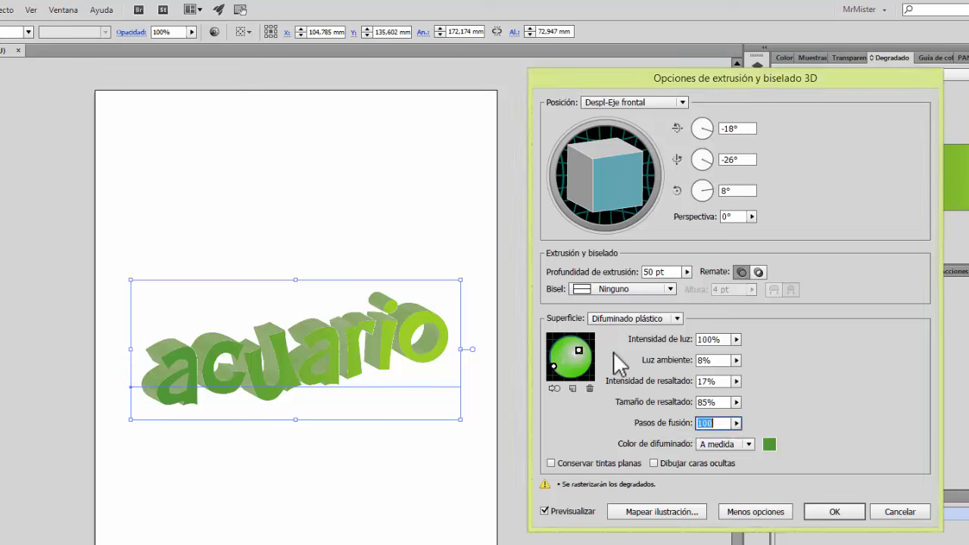
# Step: Change the shading colour to the darker C=90 M=30 Y=95 K=30 green swatch
pyautogui.click(770, 448)
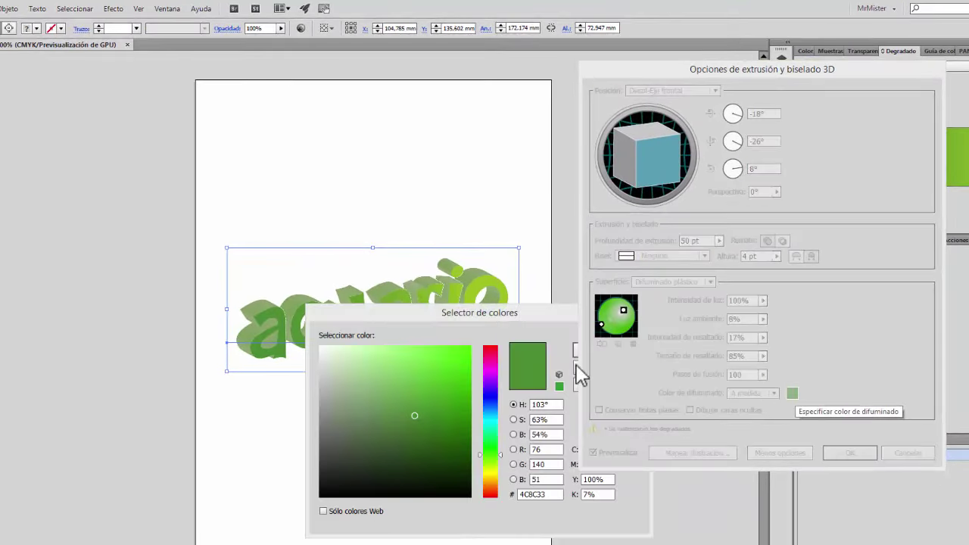
pyautogui.click(599, 387)
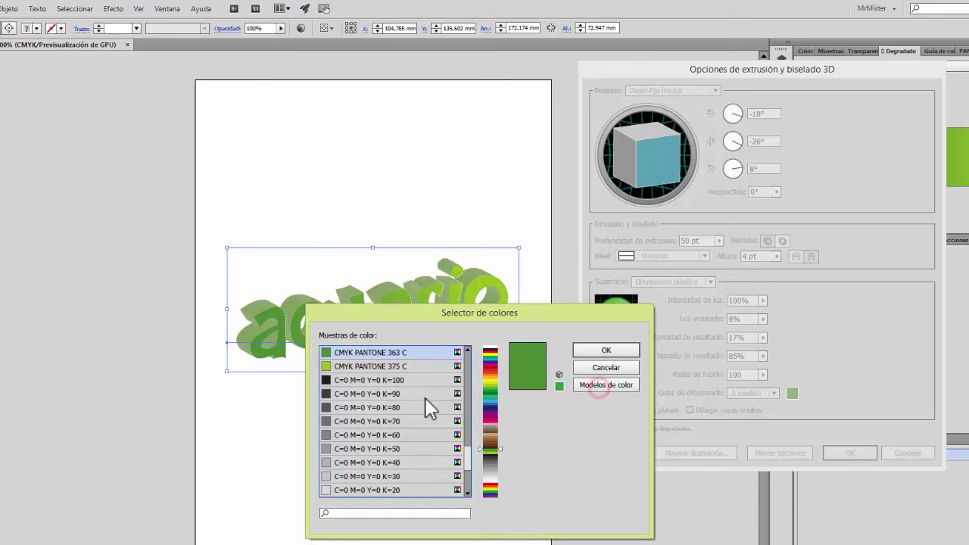
pyautogui.moveTo(467, 454); pyautogui.dragTo(475, 390)
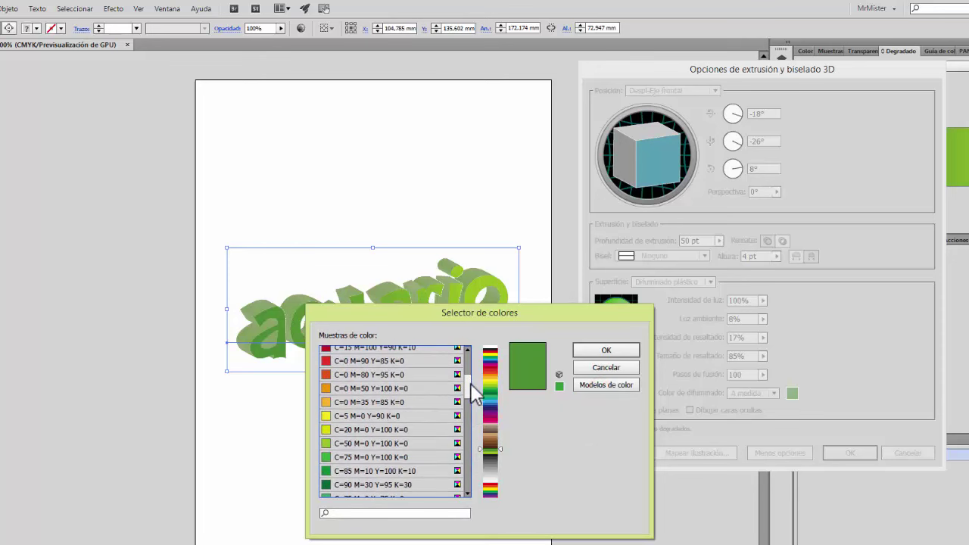
pyautogui.click(401, 483)
pyautogui.click(631, 350)
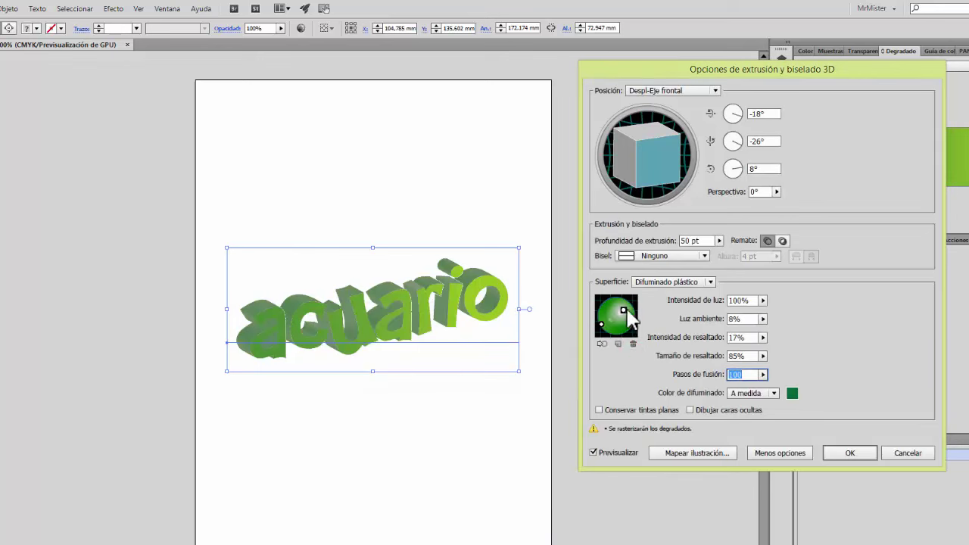
# Step: Shift the light and set light intensity to 23% and ambient light to 6%
pyautogui.moveTo(626, 310); pyautogui.dragTo(623, 314)
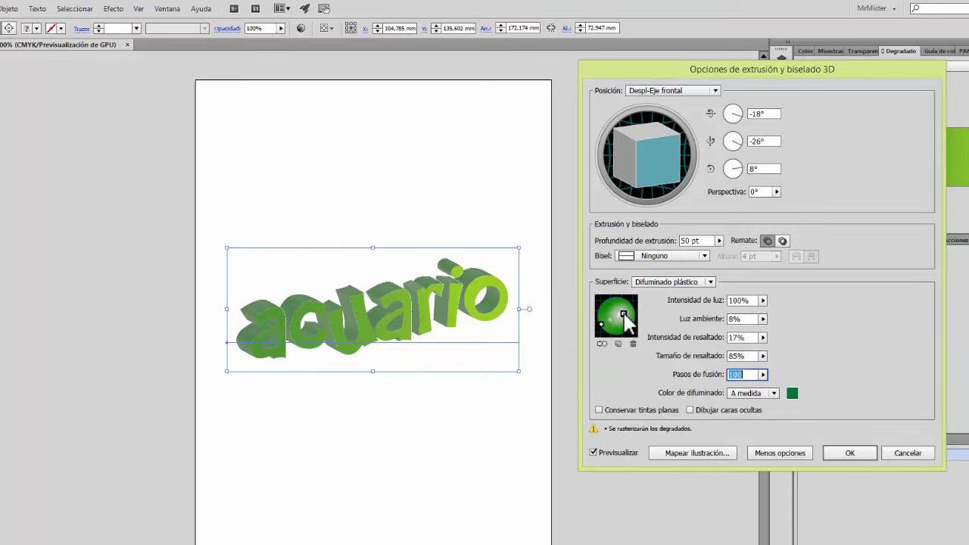
pyautogui.click(764, 319)
pyautogui.moveTo(717, 330); pyautogui.dragTo(715, 331)
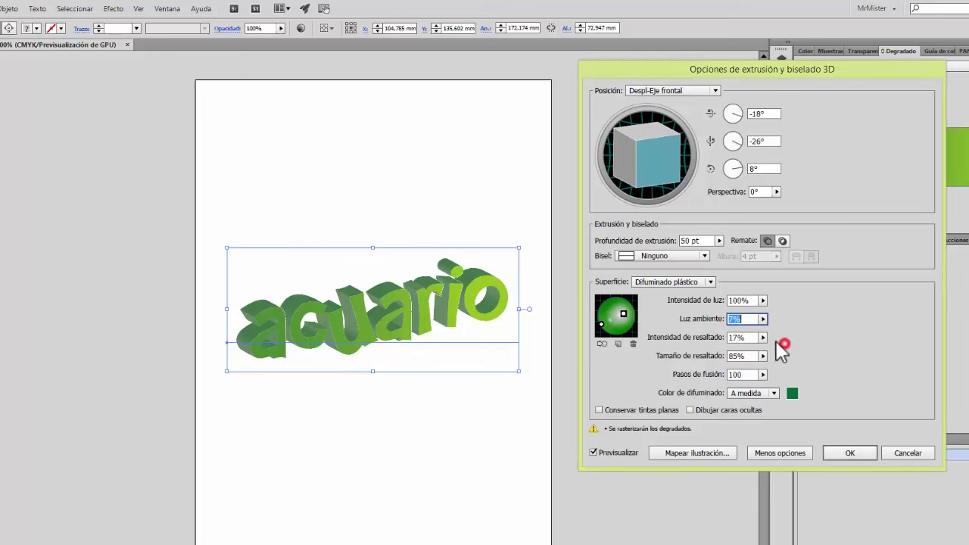
pyautogui.click(763, 300)
pyautogui.moveTo(762, 312); pyautogui.dragTo(724, 314)
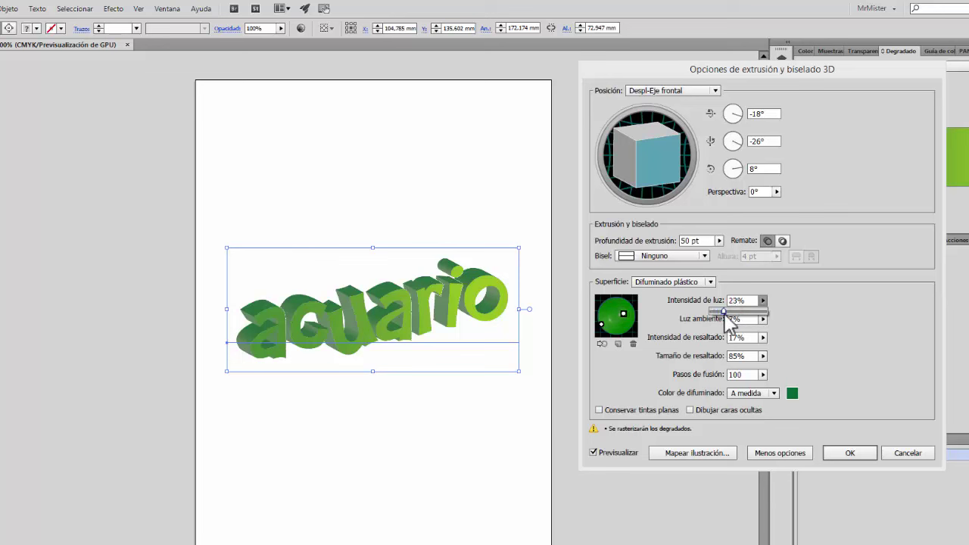
pyautogui.click(824, 319)
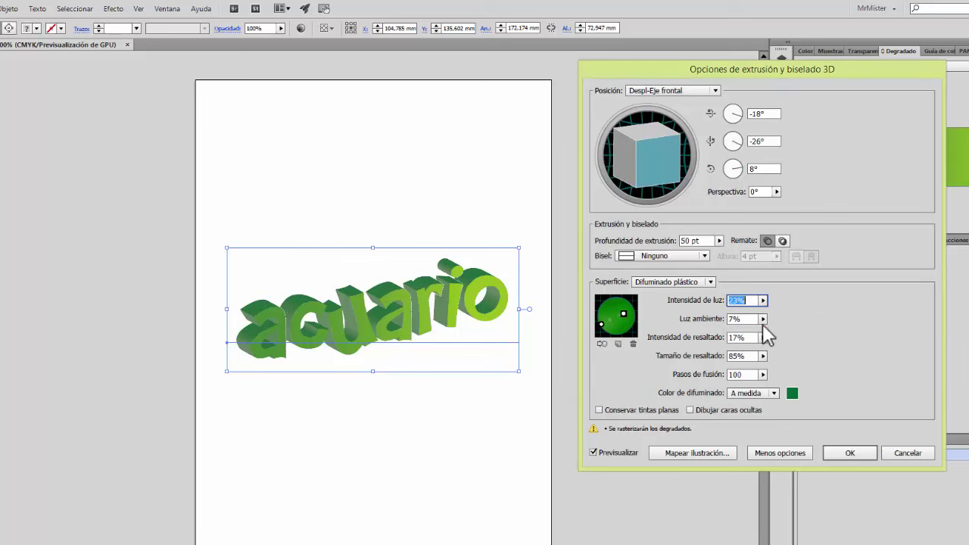
pyautogui.click(762, 320)
pyautogui.moveTo(712, 330)
pyautogui.mouseDown()
pyautogui.moveTo(739, 329)
pyautogui.moveTo(718, 333)
pyautogui.mouseUp()
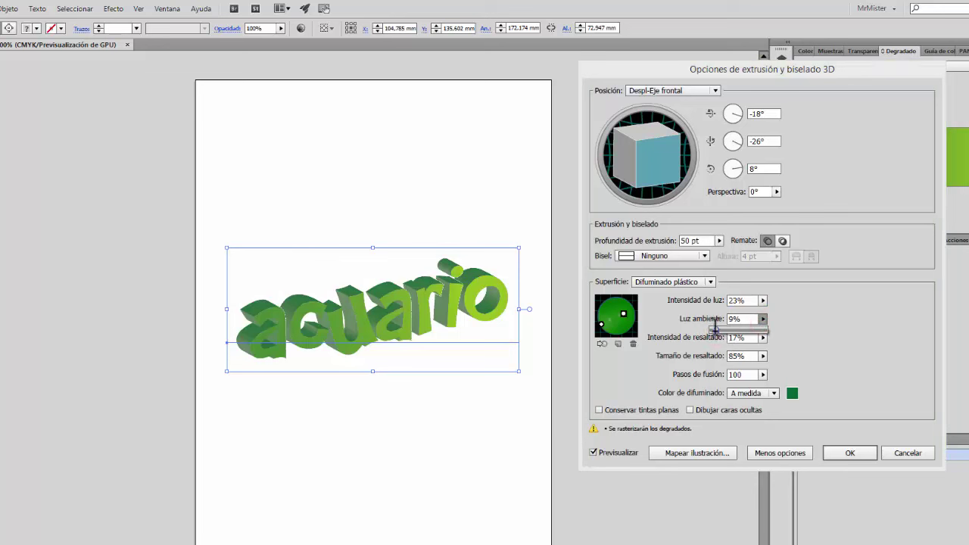
pyautogui.moveTo(715, 330); pyautogui.dragTo(713, 330)
pyautogui.click(787, 347)
# Step: Set highlight intensity to 16% and highlight size to 74%, moving a light lower
pyautogui.click(762, 338)
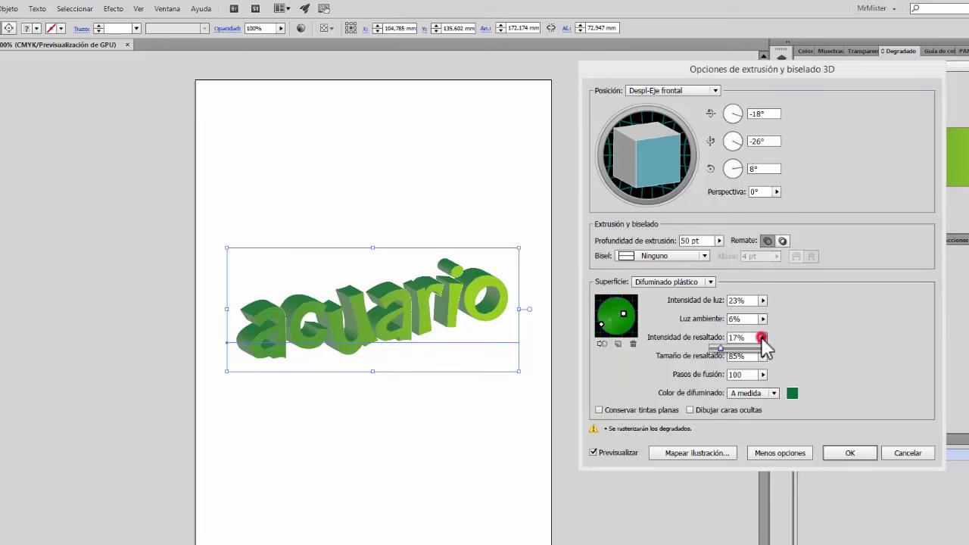
pyautogui.moveTo(721, 351); pyautogui.dragTo(745, 349)
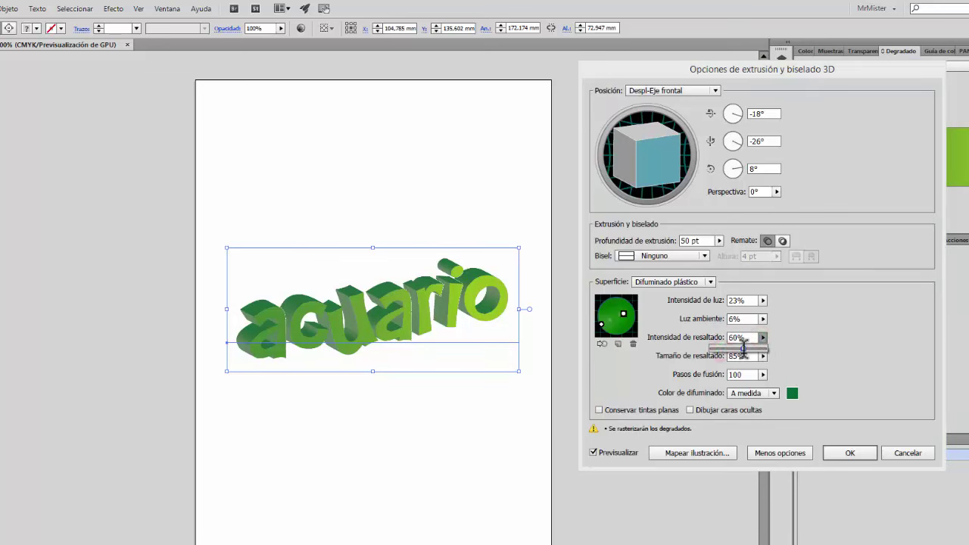
pyautogui.click(794, 356)
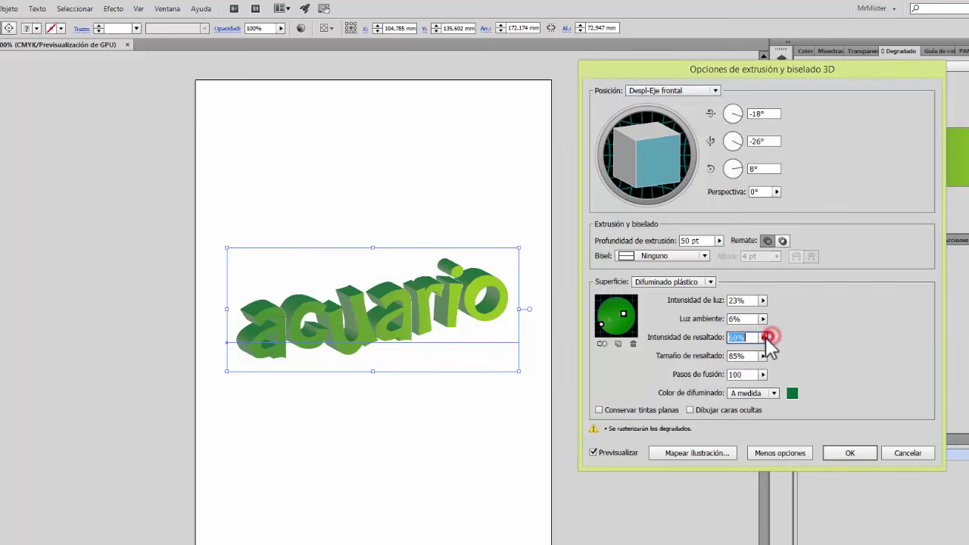
pyautogui.click(763, 337)
pyautogui.moveTo(743, 348); pyautogui.dragTo(754, 368)
pyautogui.click(790, 359)
pyautogui.click(765, 356)
pyautogui.click(796, 365)
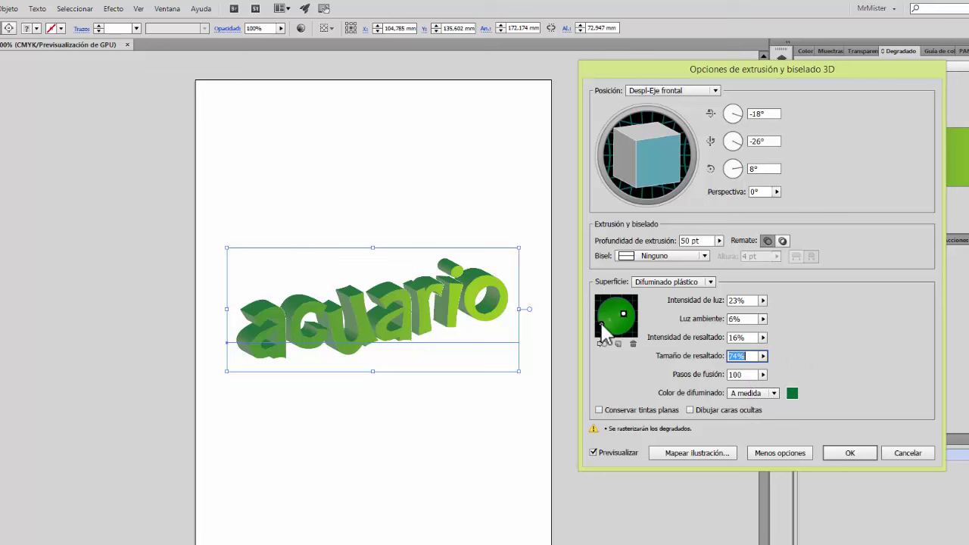
pyautogui.moveTo(602, 323)
pyautogui.mouseDown()
pyautogui.moveTo(608, 316)
pyautogui.moveTo(614, 325)
pyautogui.mouseUp()
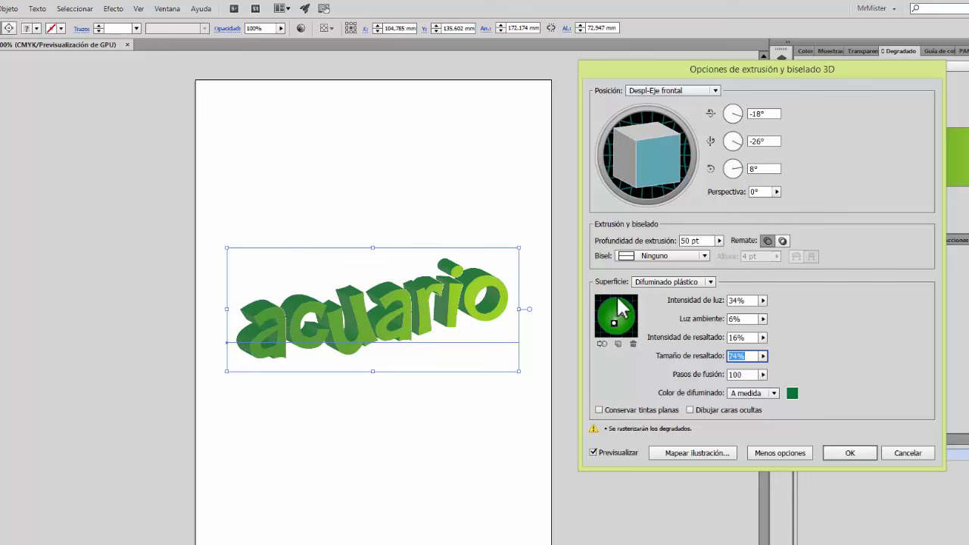
# Step: Make the shading colour the light green CMYK PANTONE 375 C swatch
pyautogui.click(792, 395)
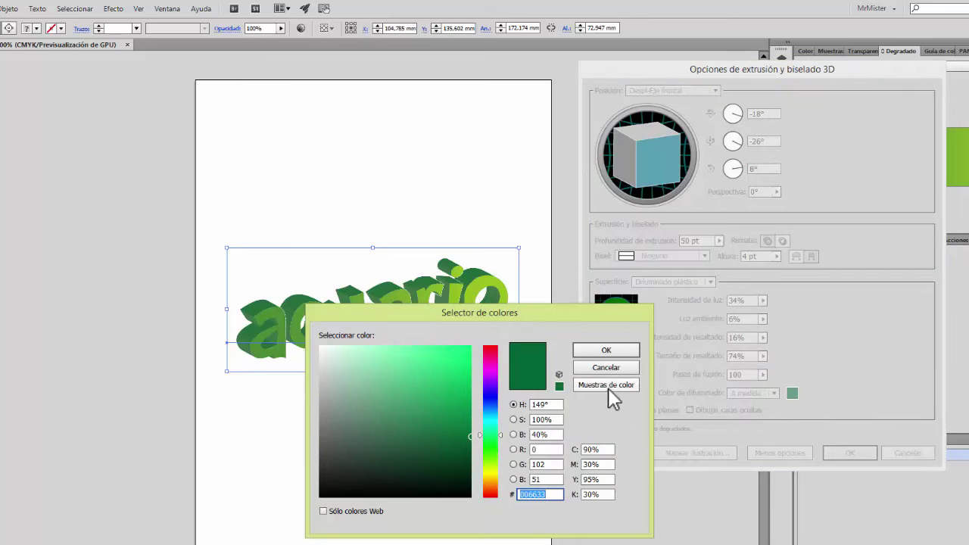
pyautogui.click(607, 386)
pyautogui.click(464, 408)
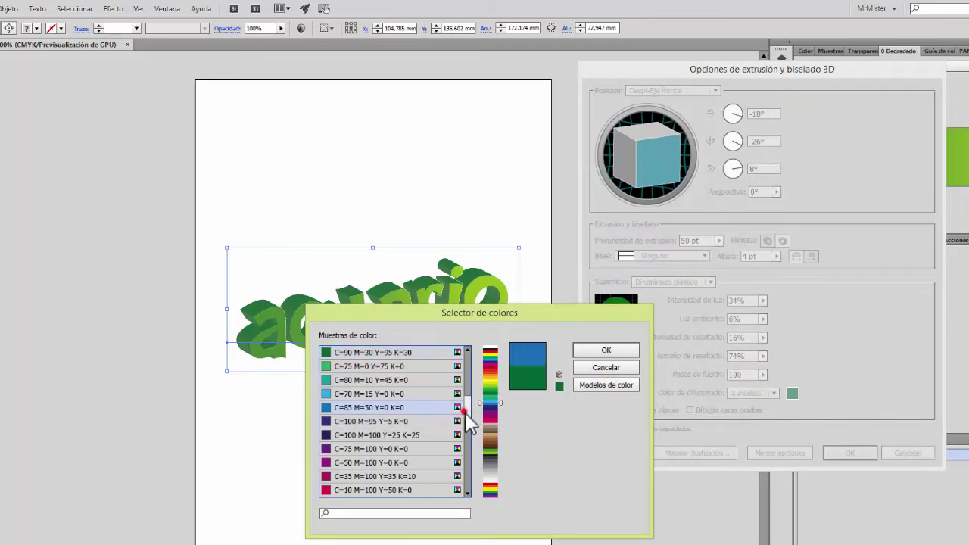
pyautogui.moveTo(465, 411); pyautogui.dragTo(468, 464)
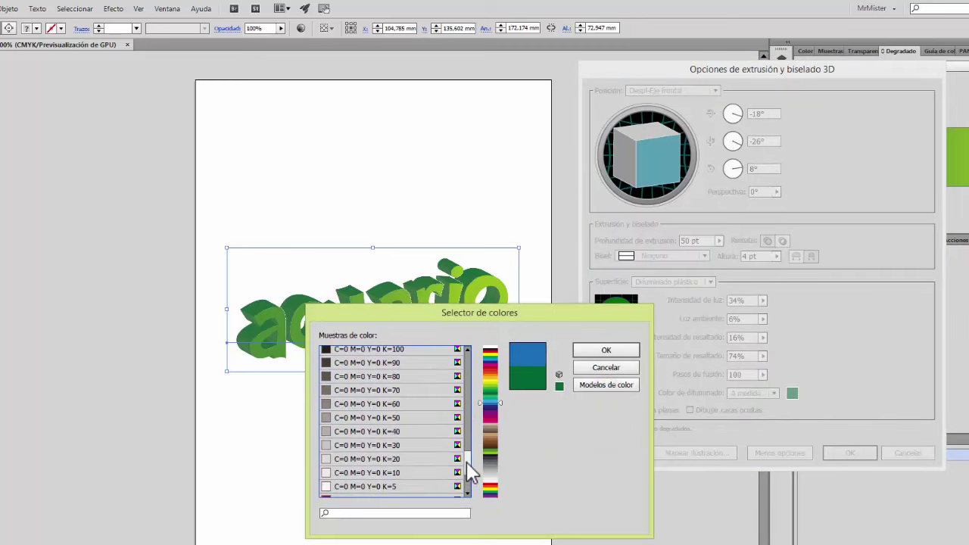
pyautogui.scroll(3, 461, 459)
pyautogui.click(391, 402)
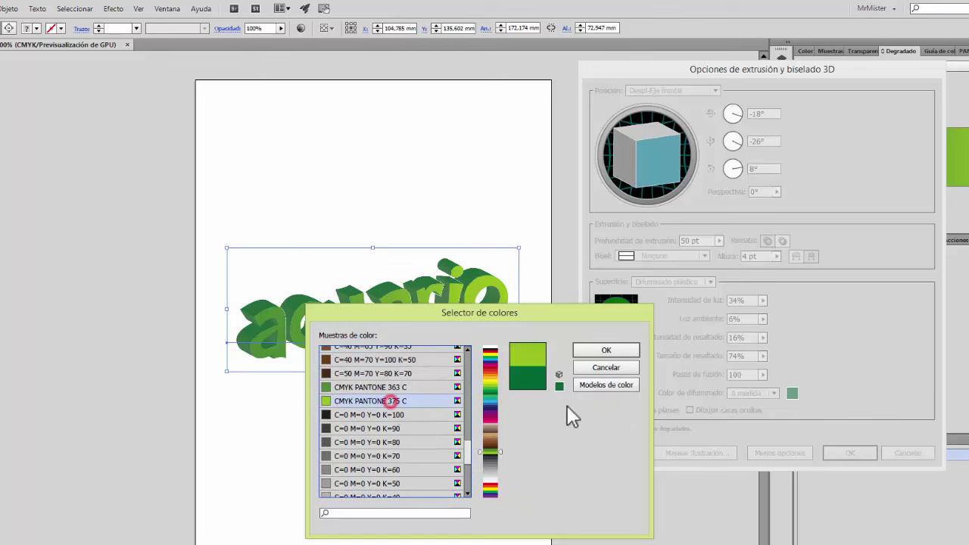
pyautogui.click(624, 351)
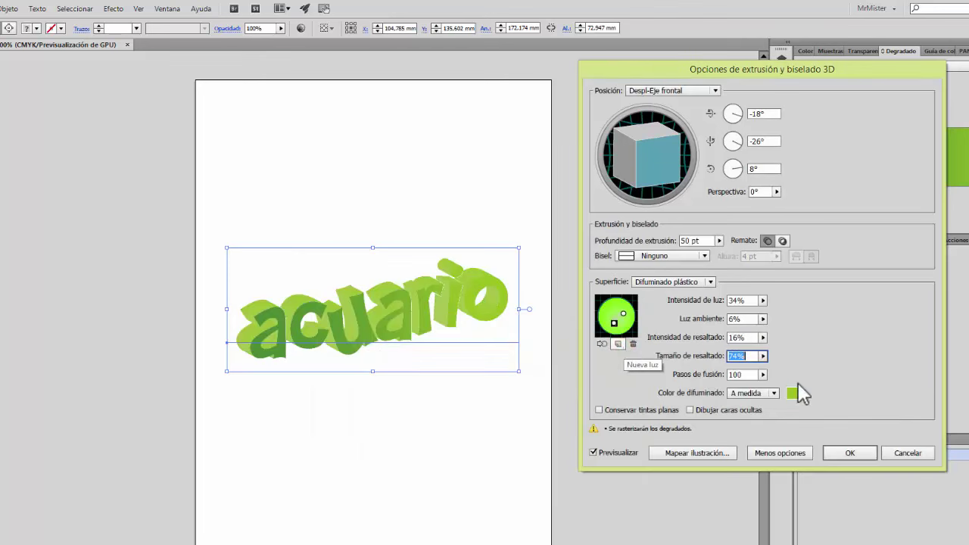
# Step: Set highlight size to 77% and lower highlight intensity to 6%
pyautogui.click(763, 302)
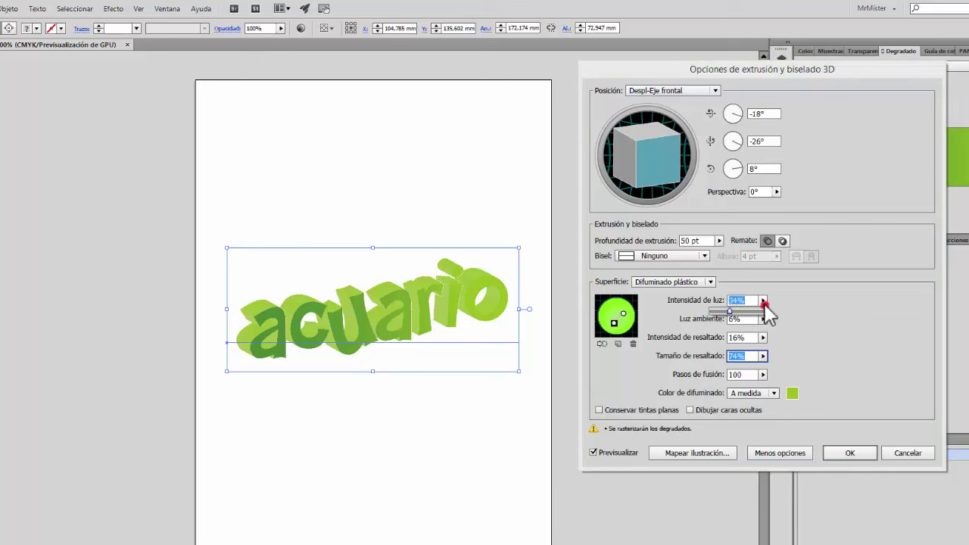
pyautogui.click(792, 334)
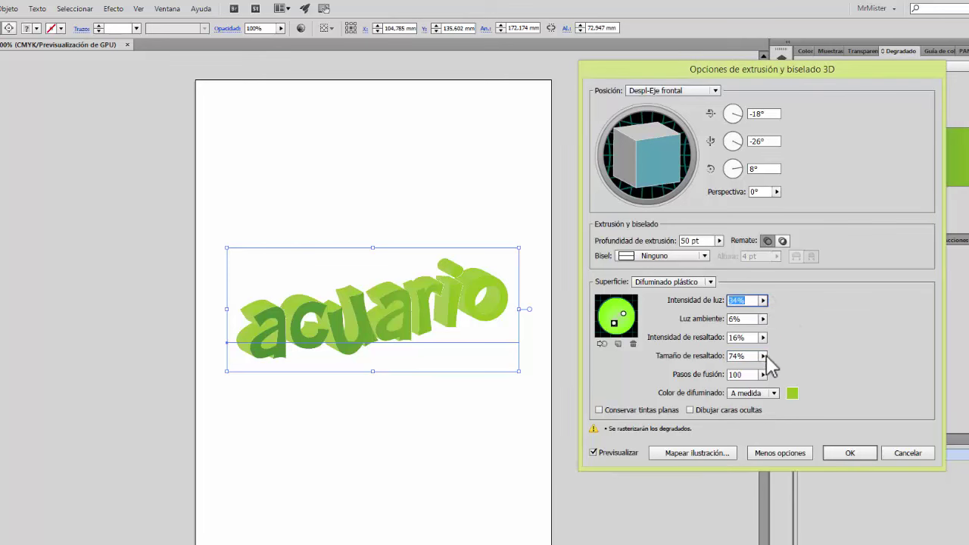
pyautogui.click(763, 356)
pyautogui.moveTo(751, 369)
pyautogui.mouseDown()
pyautogui.moveTo(713, 367)
pyautogui.moveTo(752, 374)
pyautogui.mouseUp()
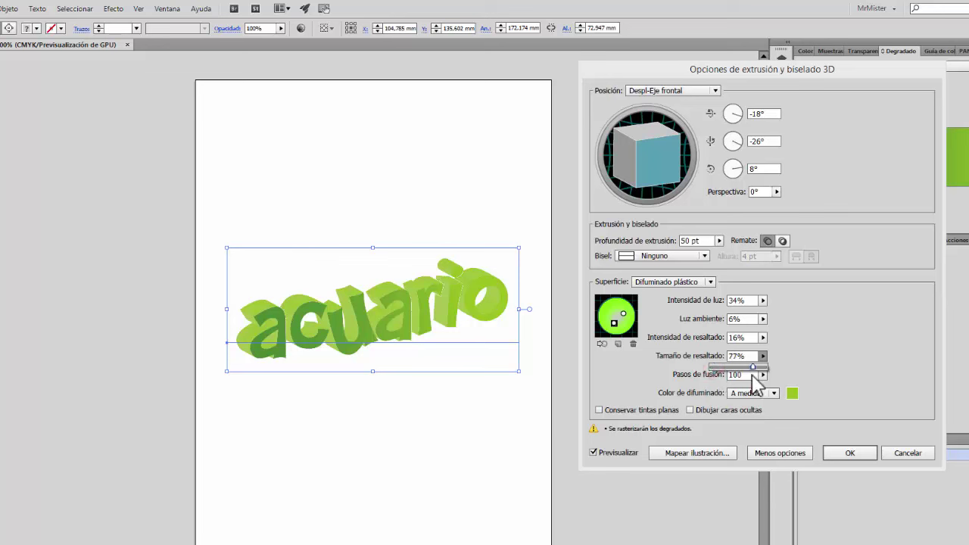
pyautogui.click(763, 338)
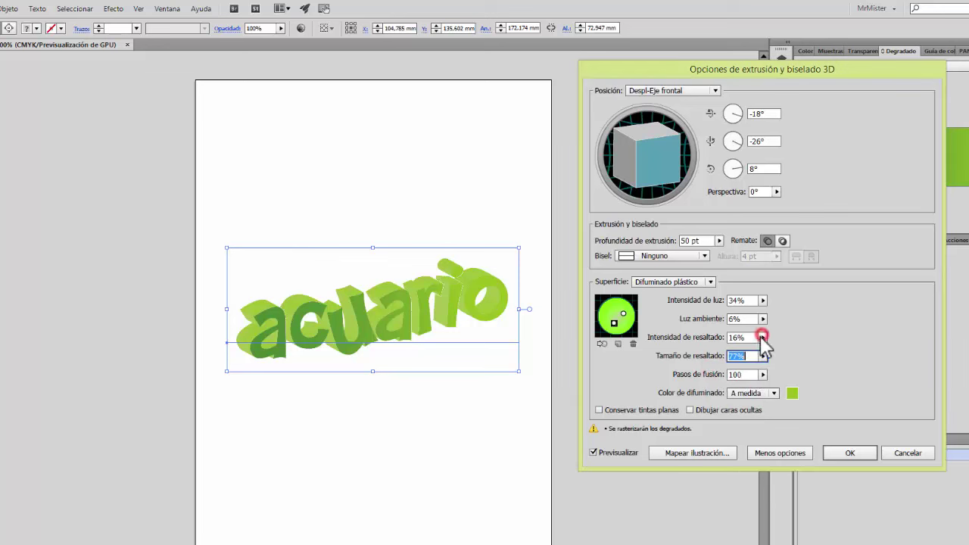
pyautogui.click(764, 338)
pyautogui.moveTo(721, 349)
pyautogui.mouseDown()
pyautogui.moveTo(749, 362)
pyautogui.moveTo(754, 348)
pyautogui.moveTo(721, 351)
pyautogui.mouseUp()
pyautogui.click(764, 337)
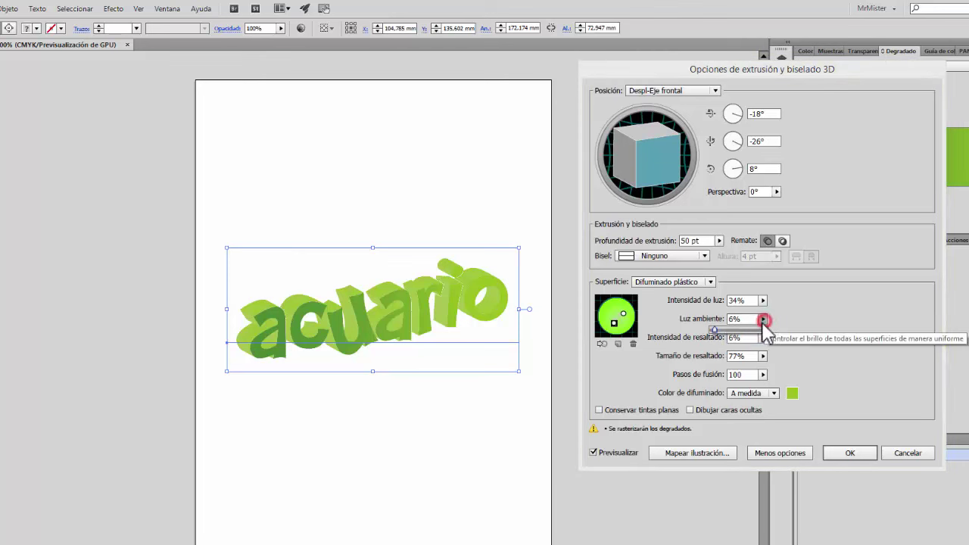
# Step: Raise ambient light to 45% and check each light source on the sphere
pyautogui.click(764, 319)
pyautogui.moveTo(716, 334); pyautogui.dragTo(742, 335)
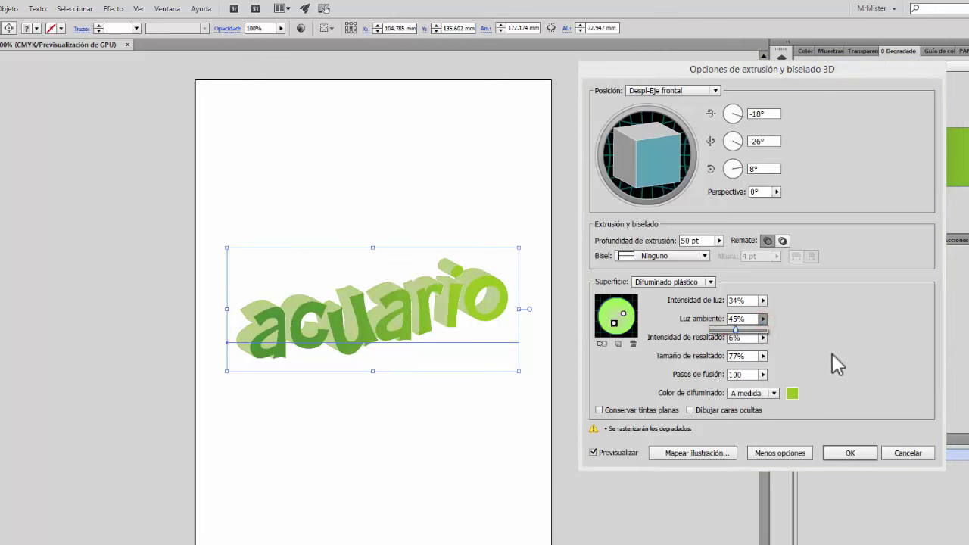
pyautogui.click(623, 313)
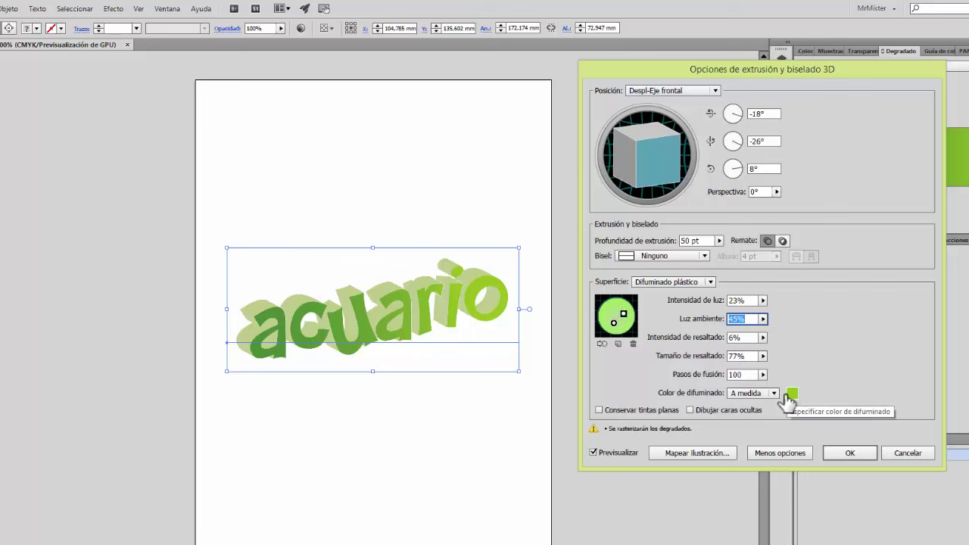
pyautogui.click(614, 322)
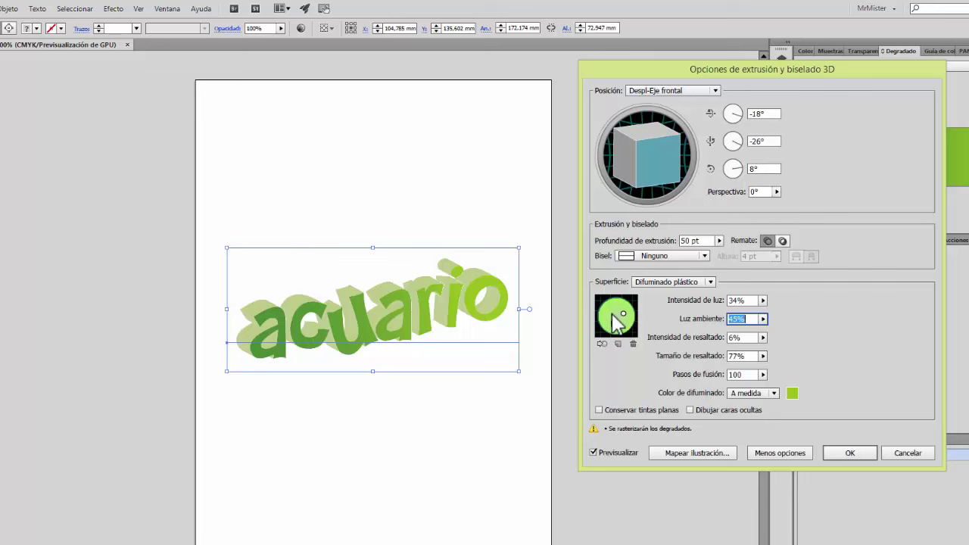
pyautogui.click(623, 313)
# Step: Set the 3D shading colour to an orange hue and select the other light on the sphere
pyautogui.click(792, 395)
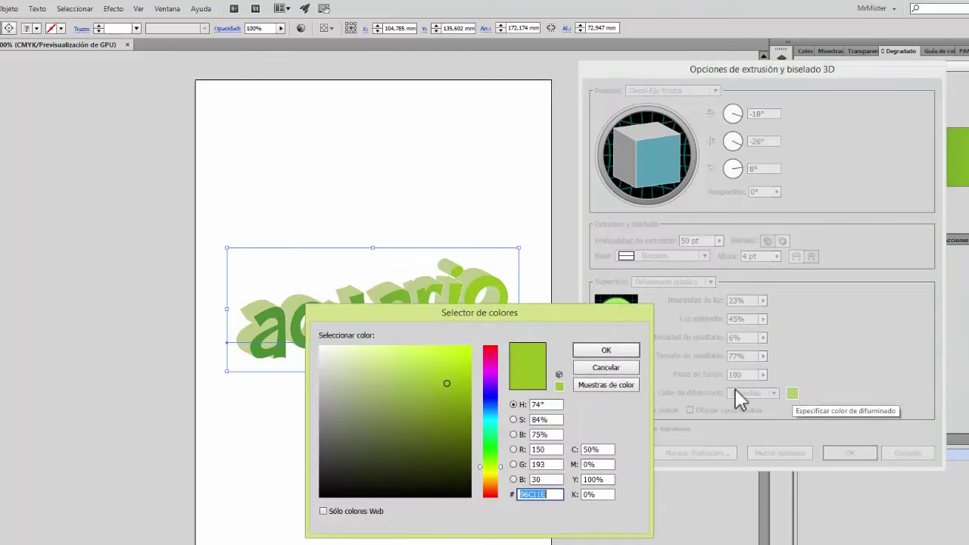
pyautogui.click(489, 488)
pyautogui.click(615, 349)
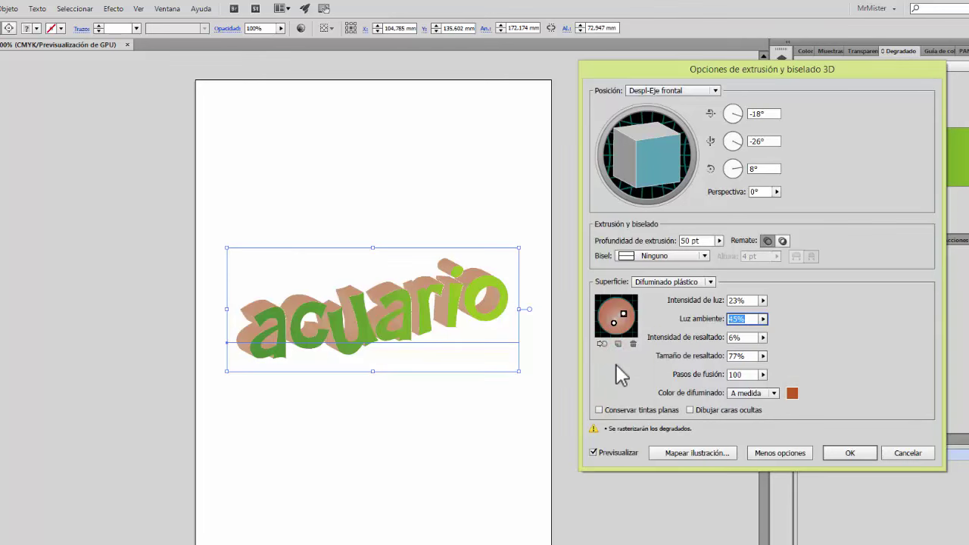
pyautogui.click(614, 323)
# Step: Change the shading colour to the CMYK PANTONE 363 C green swatch
pyautogui.click(792, 395)
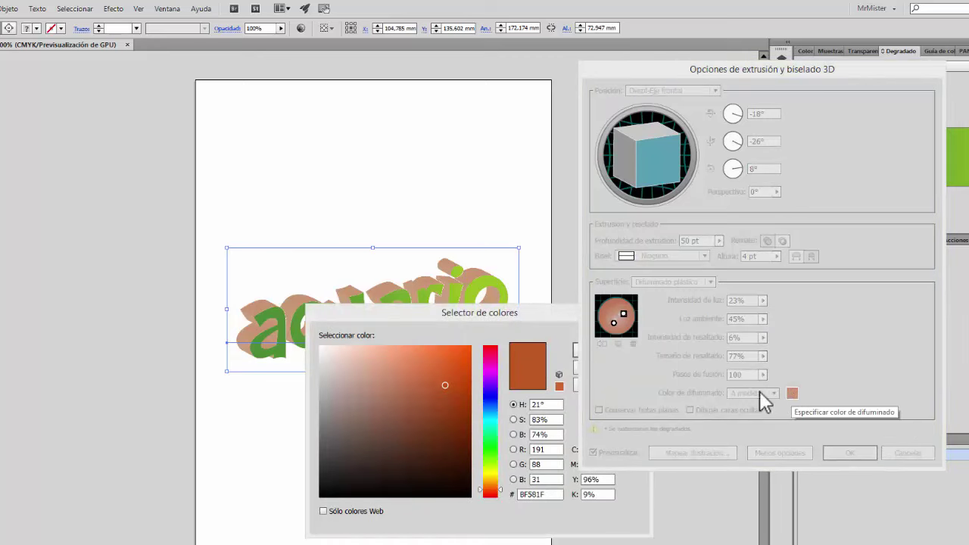
pyautogui.click(604, 388)
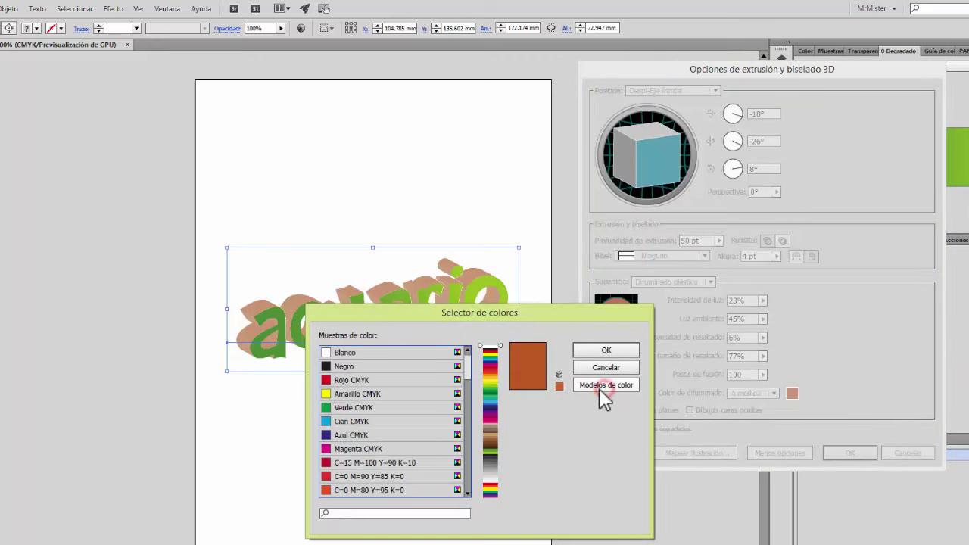
pyautogui.moveTo(471, 372); pyautogui.dragTo(402, 399)
pyautogui.click(398, 410)
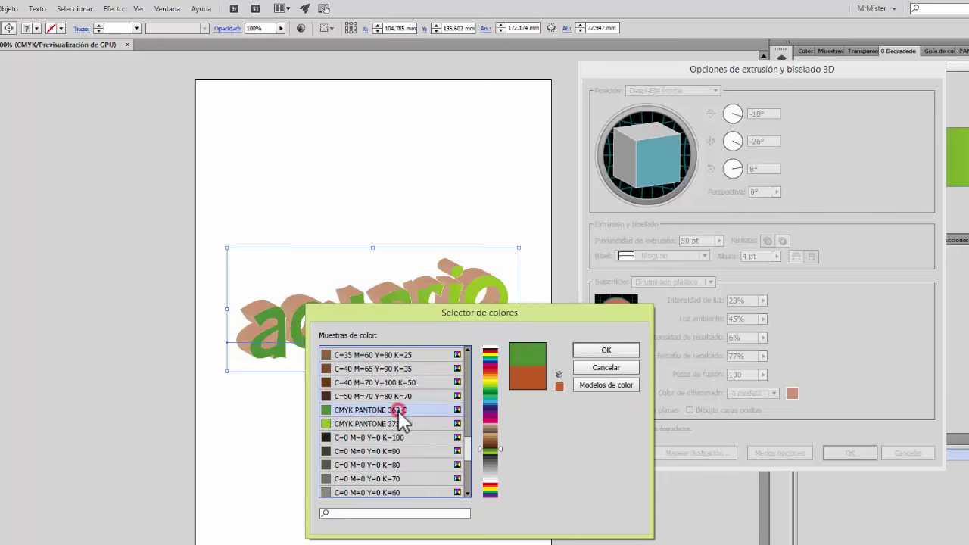
pyautogui.click(614, 350)
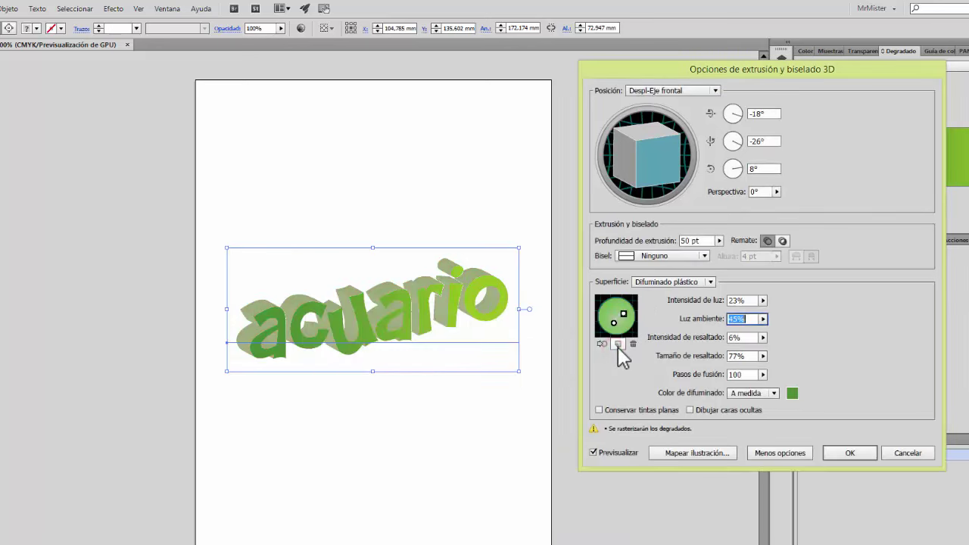
# Step: Lower the light intensity and set the ambient light to 6%
pyautogui.click(763, 301)
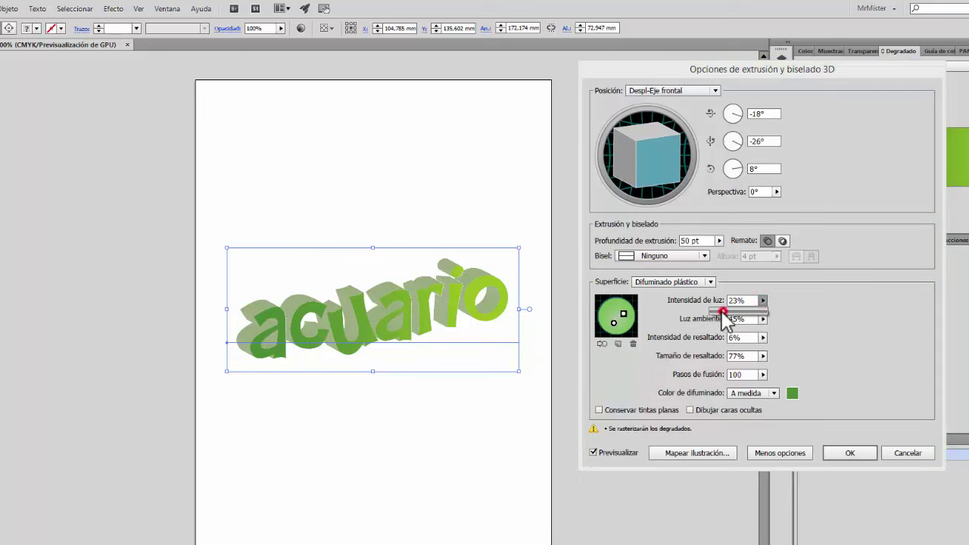
pyautogui.moveTo(723, 312); pyautogui.dragTo(717, 311)
pyautogui.click(807, 344)
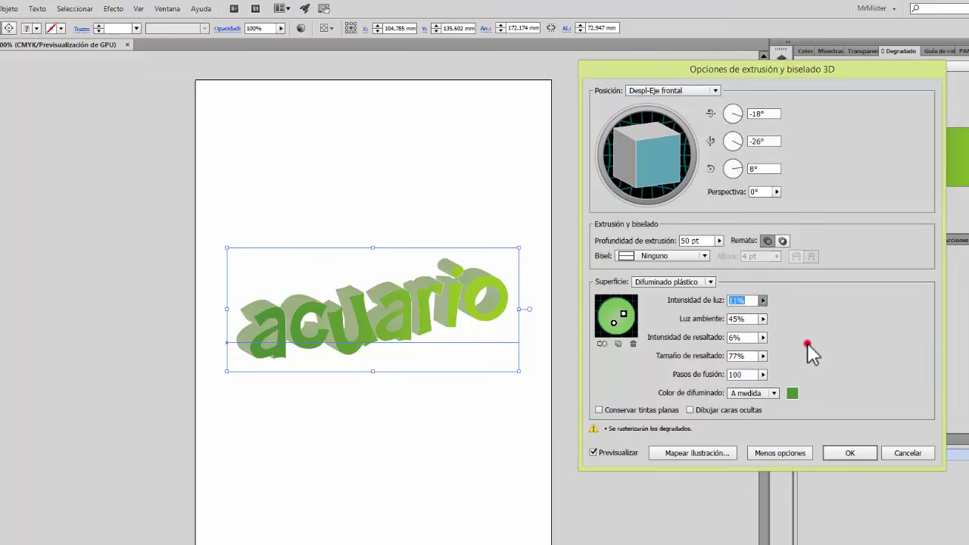
pyautogui.click(763, 318)
pyautogui.moveTo(752, 333); pyautogui.dragTo(717, 333)
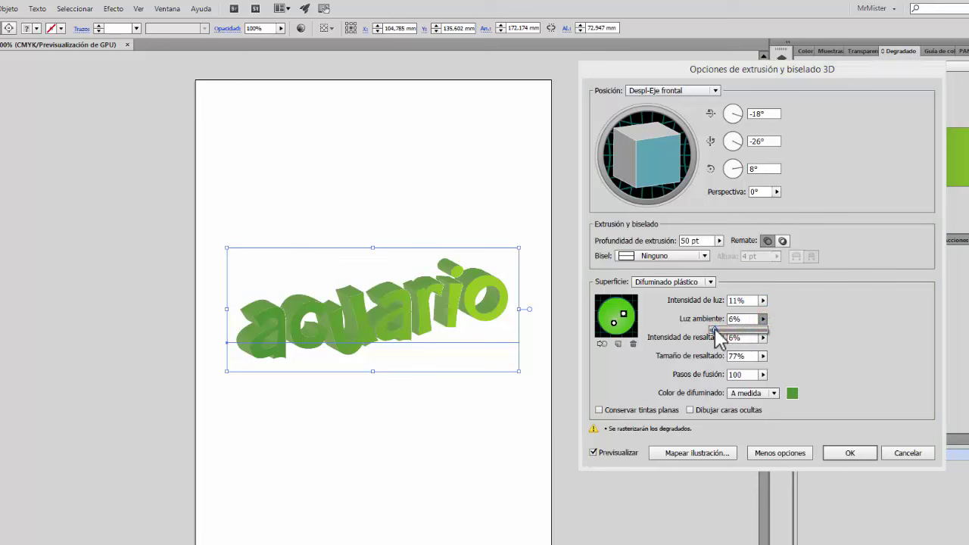
pyautogui.click(763, 338)
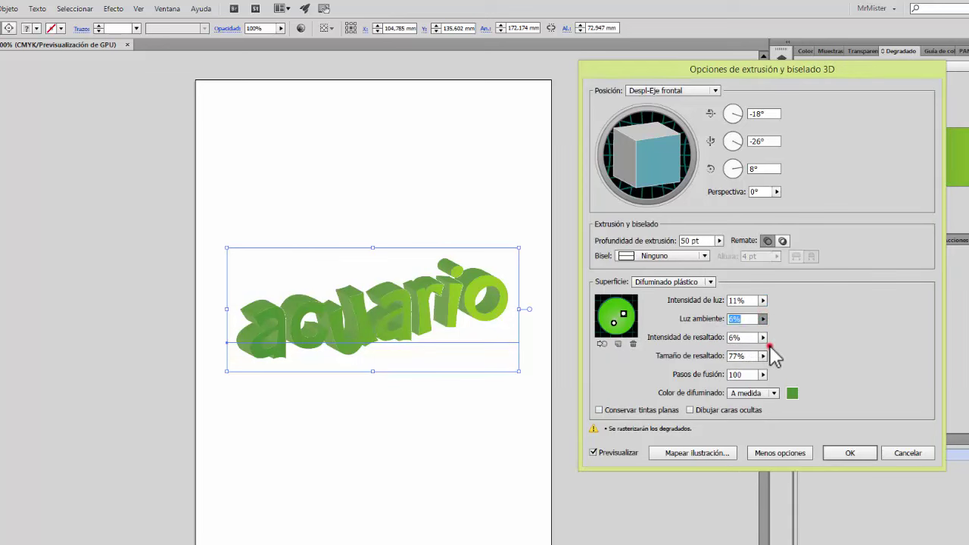
pyautogui.click(813, 359)
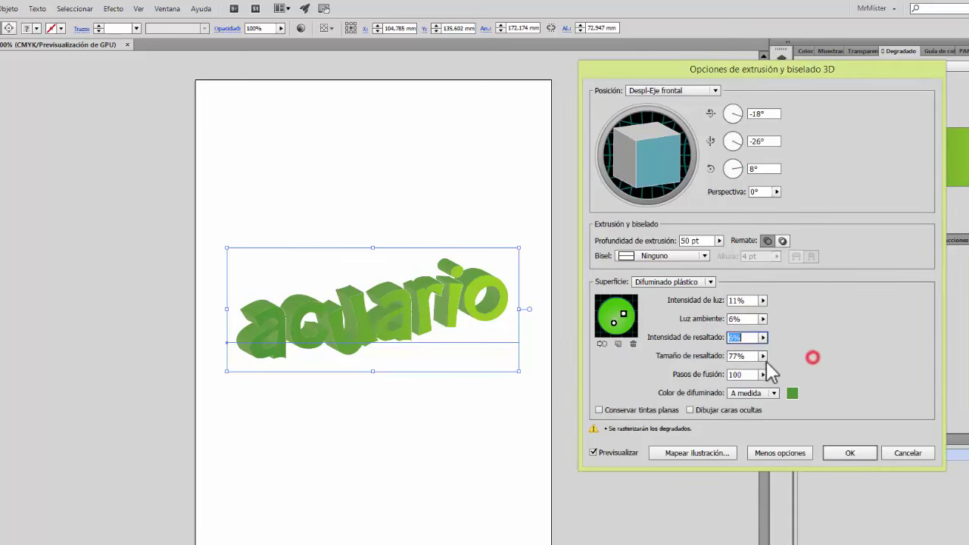
pyautogui.click(763, 356)
pyautogui.click(789, 372)
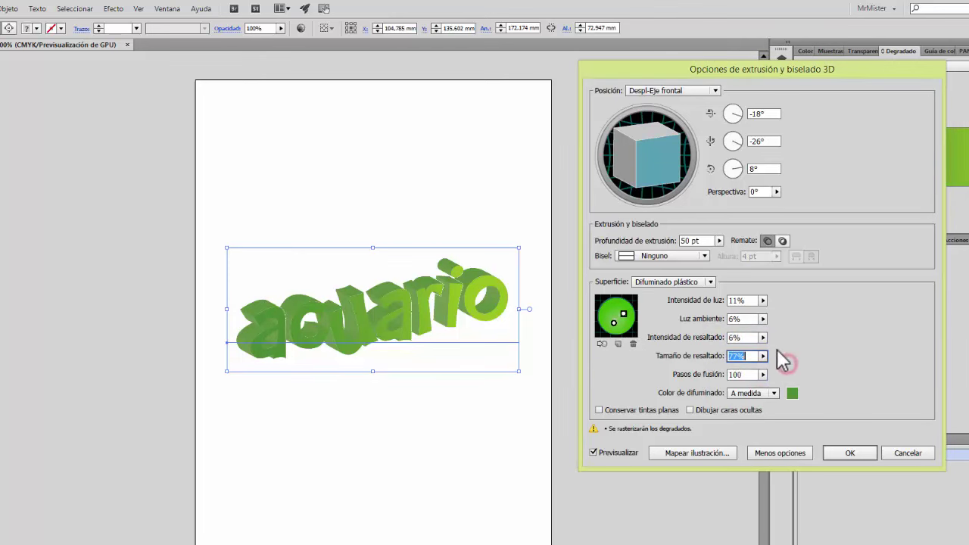
# Step: Move the light on the shading sphere toward the lower left and select it
pyautogui.click(626, 311)
pyautogui.moveTo(614, 323); pyautogui.dragTo(604, 321)
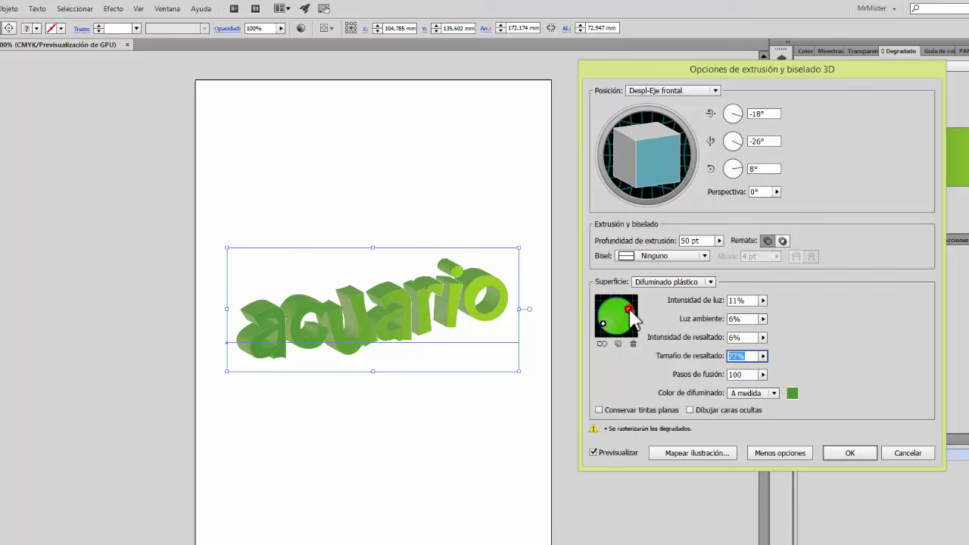
pyautogui.click(604, 324)
pyautogui.click(774, 393)
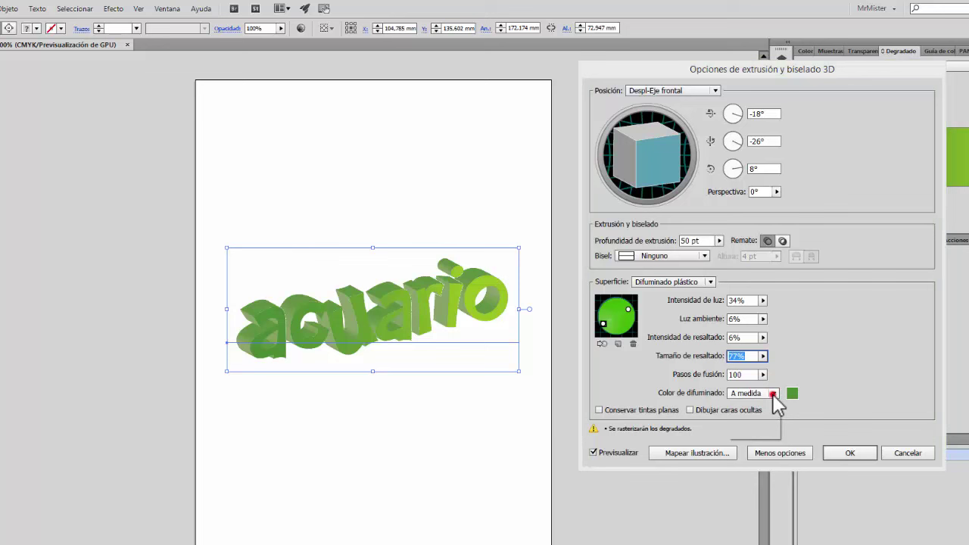
pyautogui.click(849, 338)
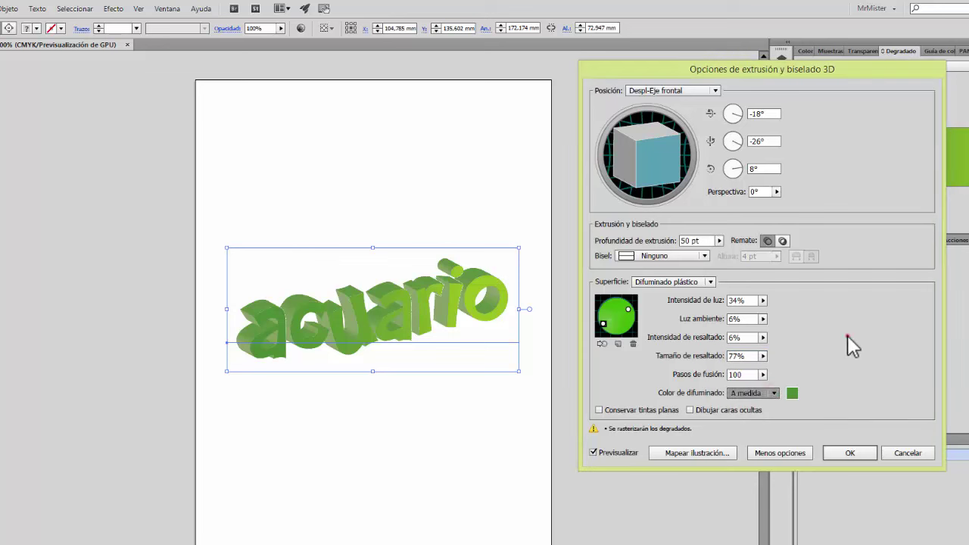
pyautogui.click(774, 394)
pyautogui.click(767, 402)
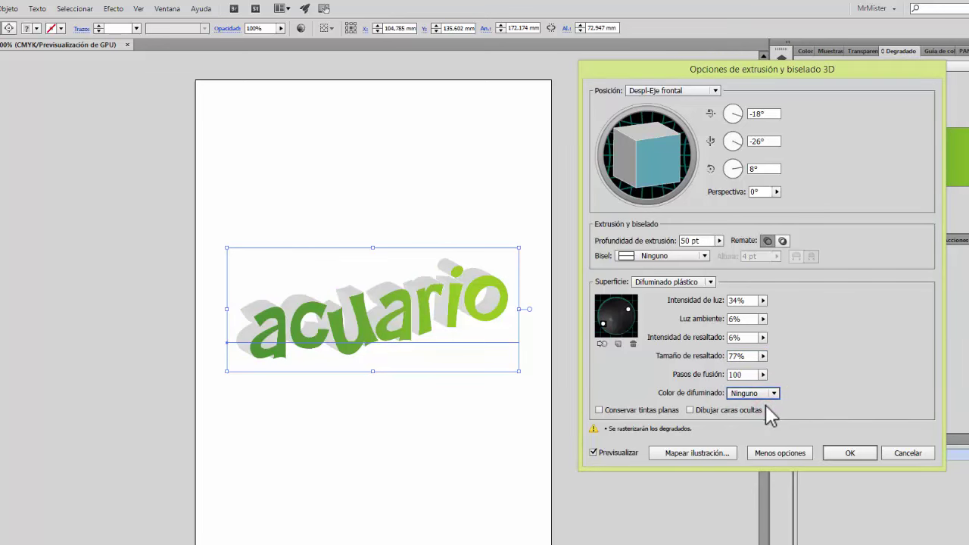
pyautogui.click(774, 393)
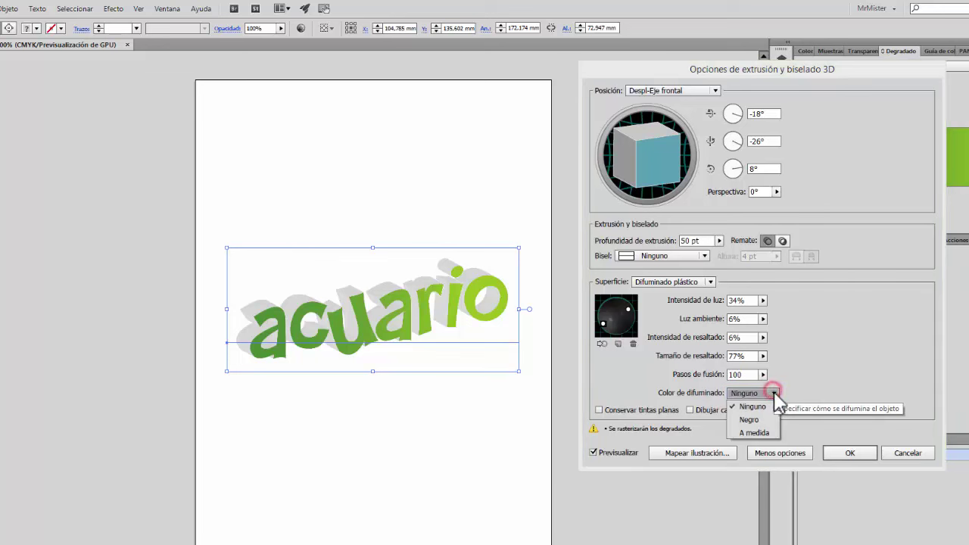
pyautogui.click(765, 430)
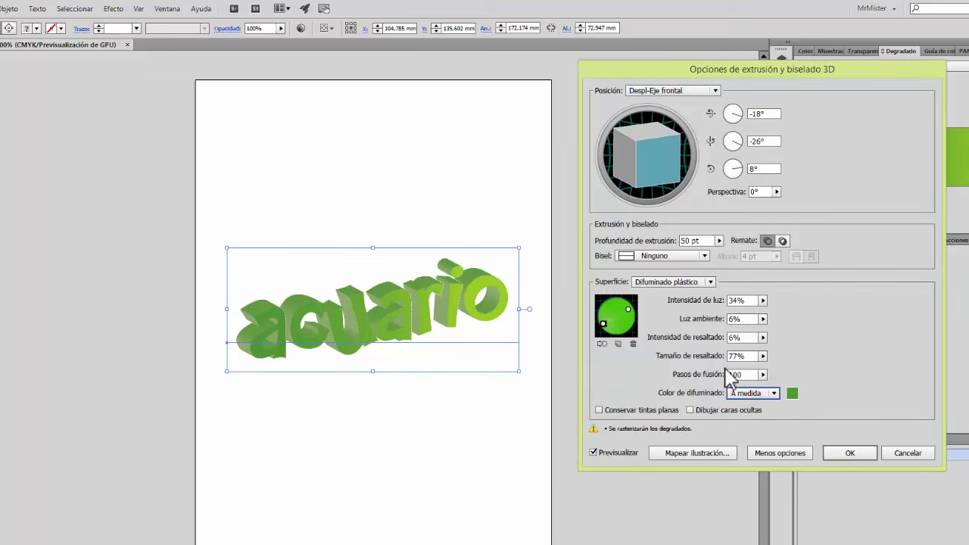
pyautogui.click(772, 393)
pyautogui.click(754, 407)
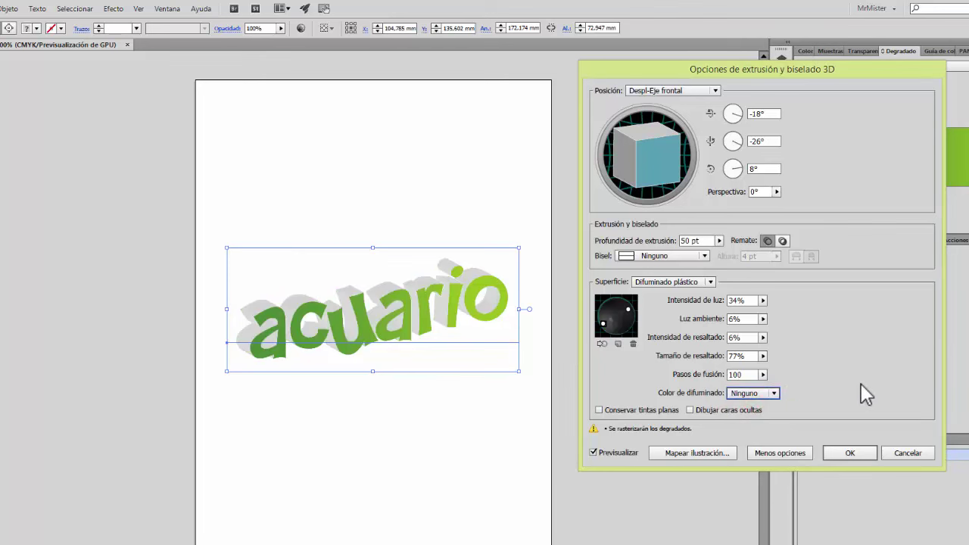
pyautogui.click(771, 393)
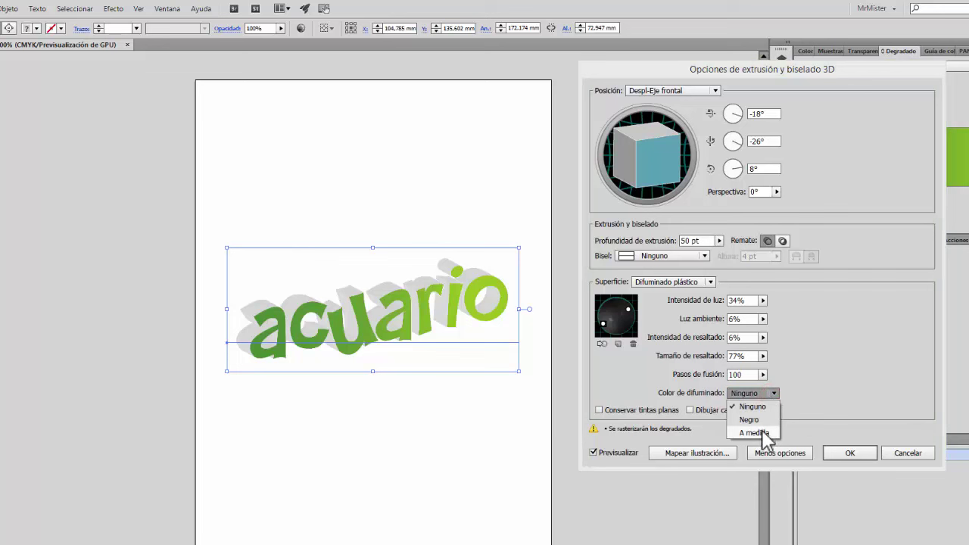
pyautogui.click(762, 431)
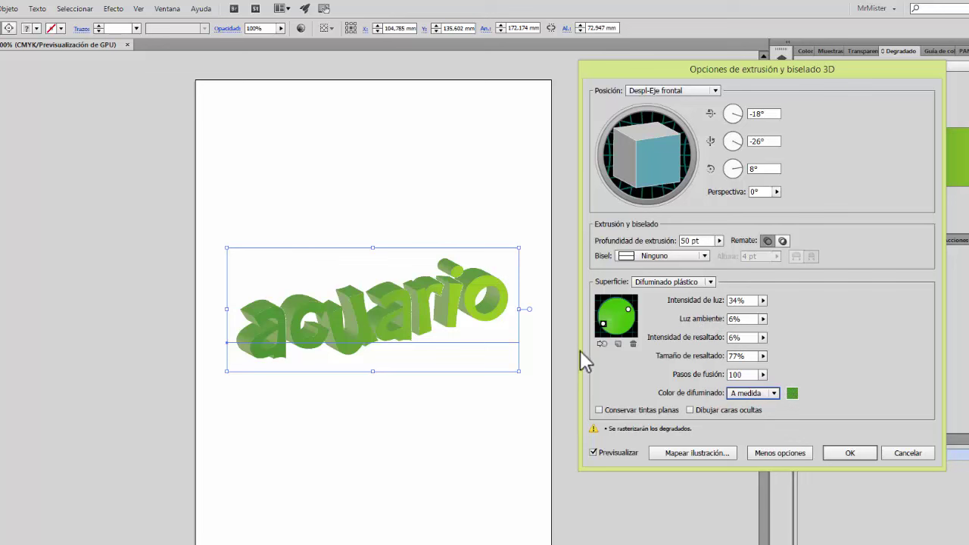
# Step: Raise the ambient light to about 27% and reposition the lights on the shading sphere
pyautogui.click(764, 319)
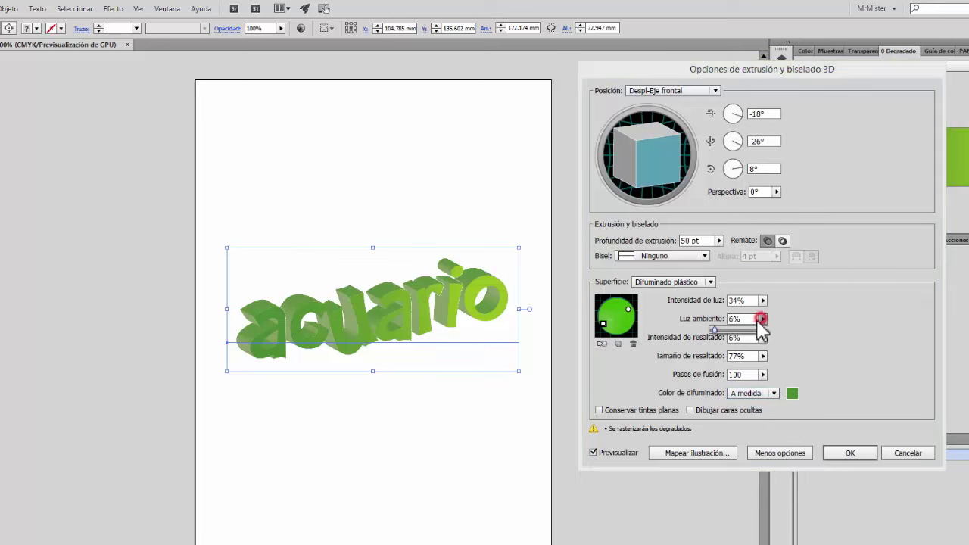
pyautogui.moveTo(714, 333); pyautogui.dragTo(730, 343)
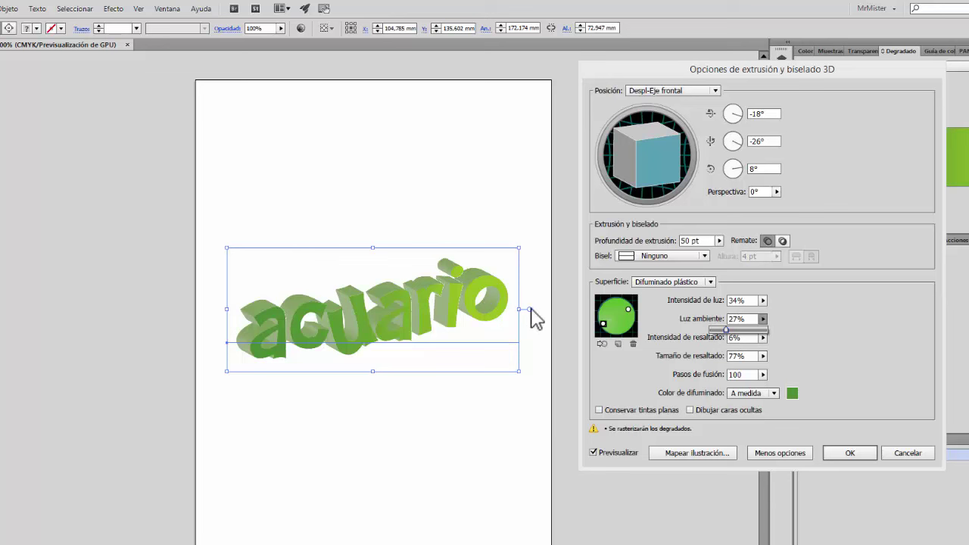
pyautogui.click(822, 340)
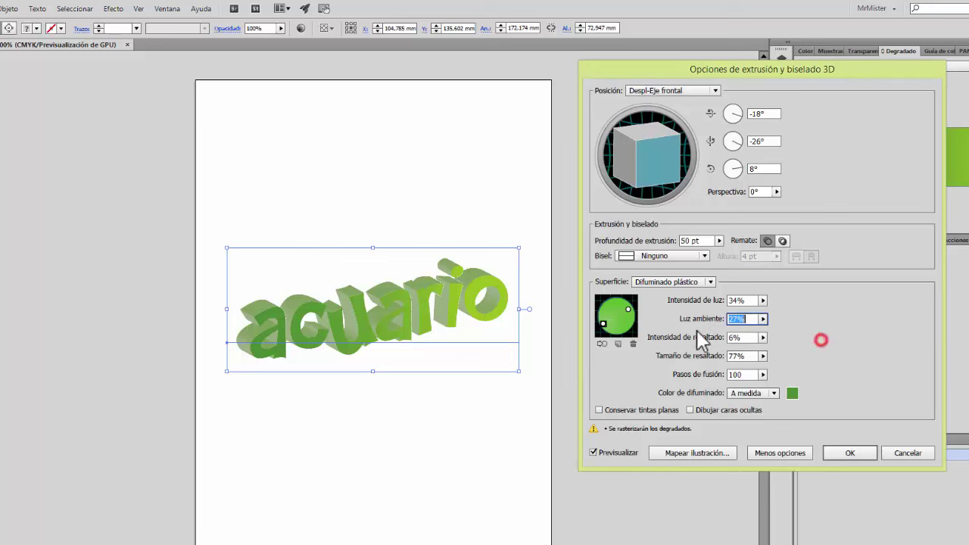
pyautogui.click(606, 339)
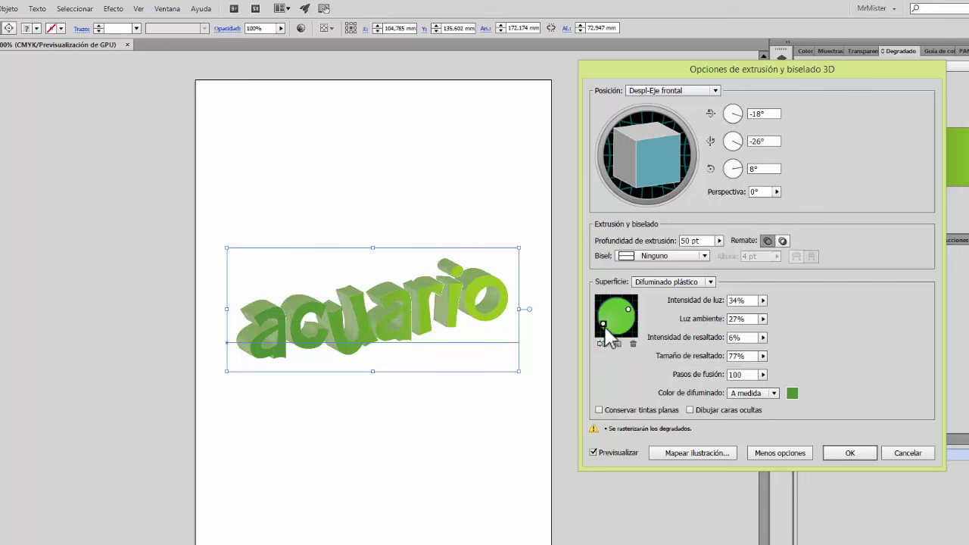
pyautogui.moveTo(608, 327)
pyautogui.mouseDown()
pyautogui.moveTo(604, 317)
pyautogui.moveTo(599, 330)
pyautogui.mouseUp()
pyautogui.moveTo(625, 306); pyautogui.dragTo(617, 314)
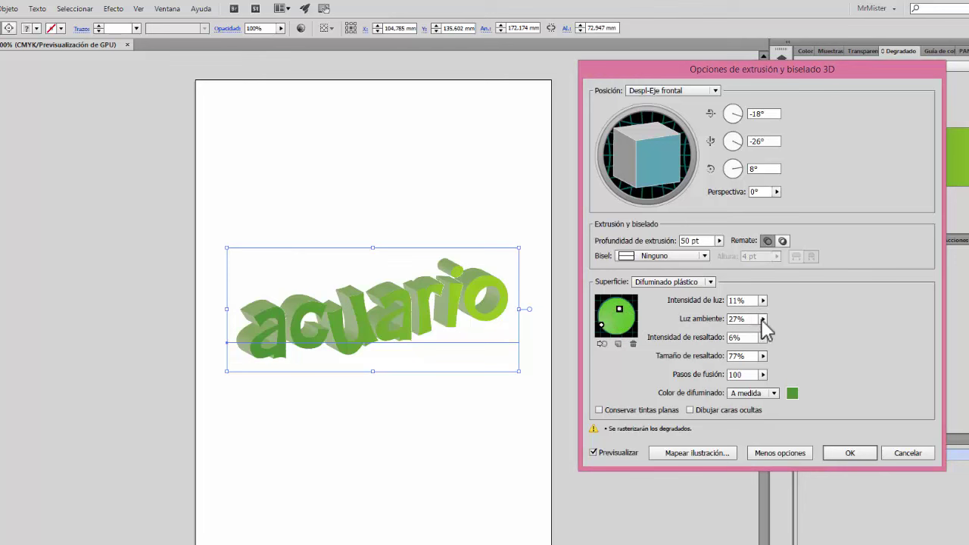
# Step: Lower the ambient light to about 14% and nudge the red light slightly downward
pyautogui.moveTo(762, 320); pyautogui.dragTo(719, 333)
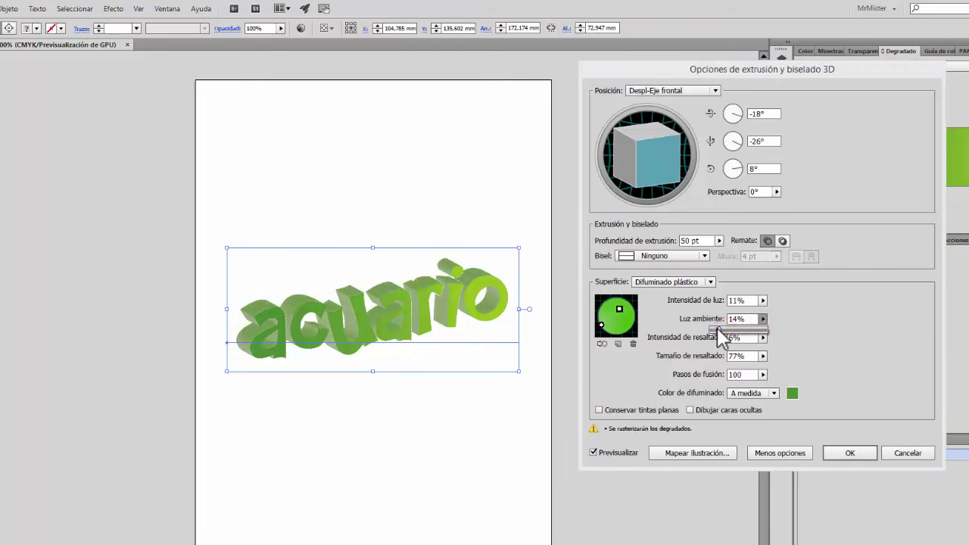
pyautogui.click(829, 338)
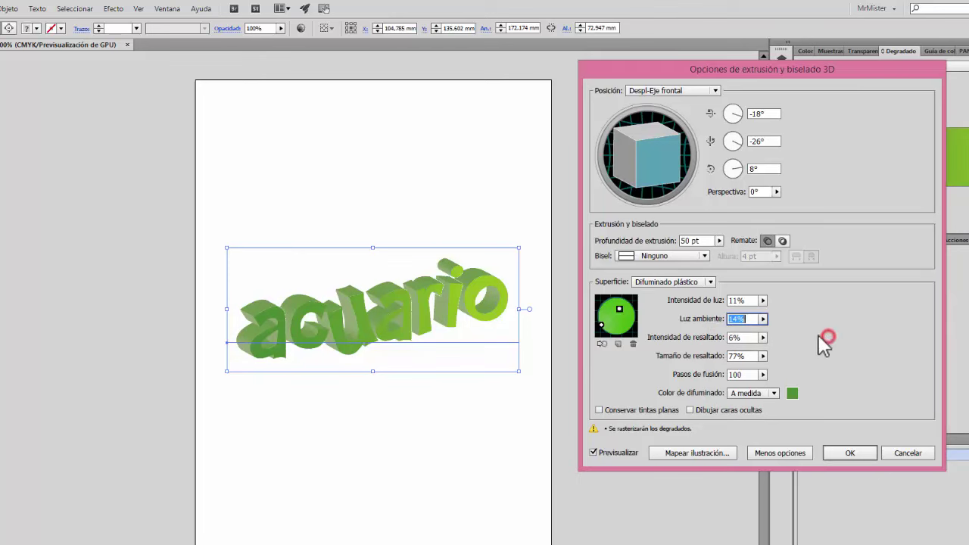
pyautogui.click(601, 325)
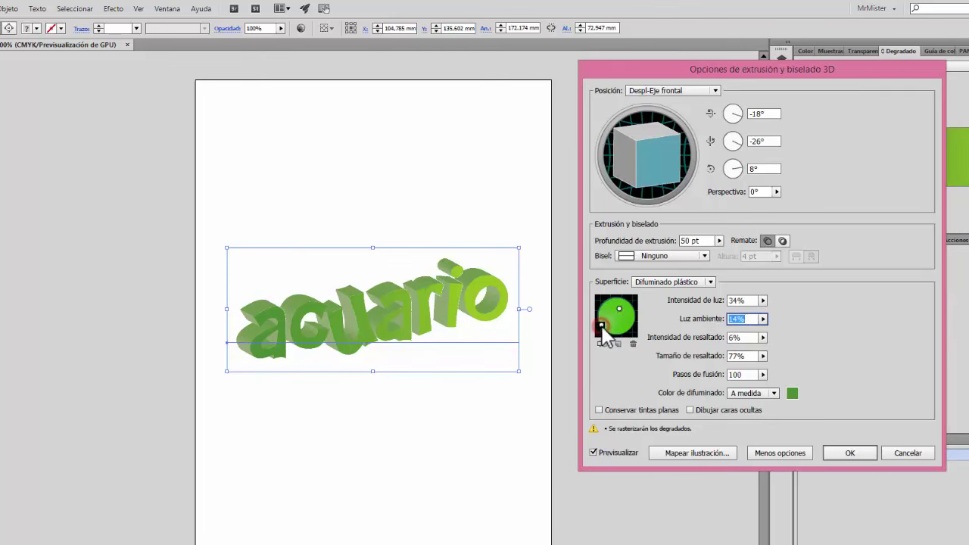
pyautogui.click(762, 319)
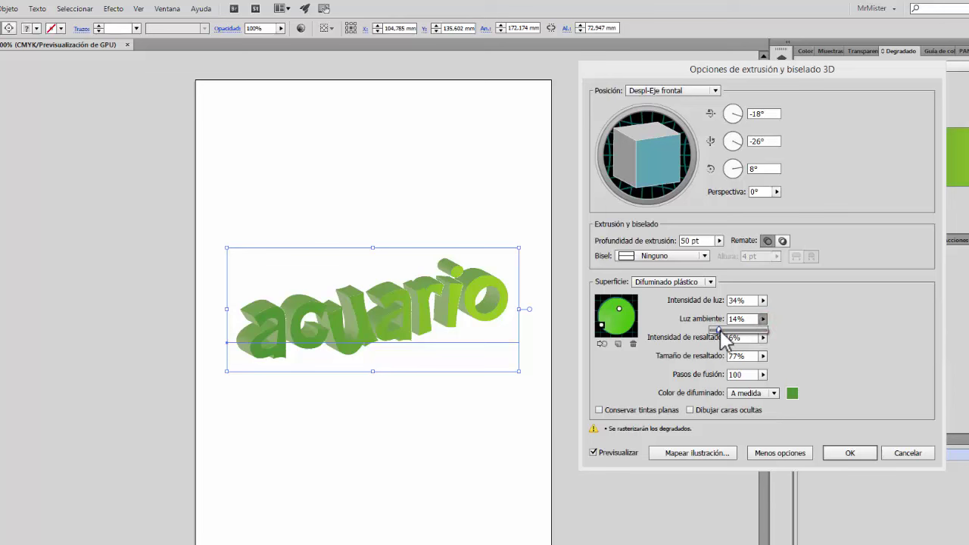
pyautogui.moveTo(720, 333); pyautogui.dragTo(728, 334)
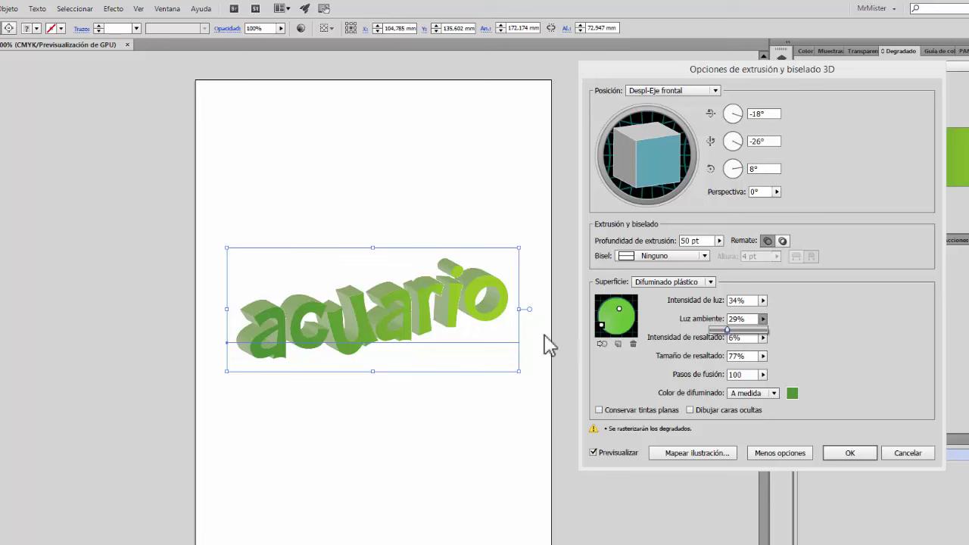
pyautogui.click(864, 309)
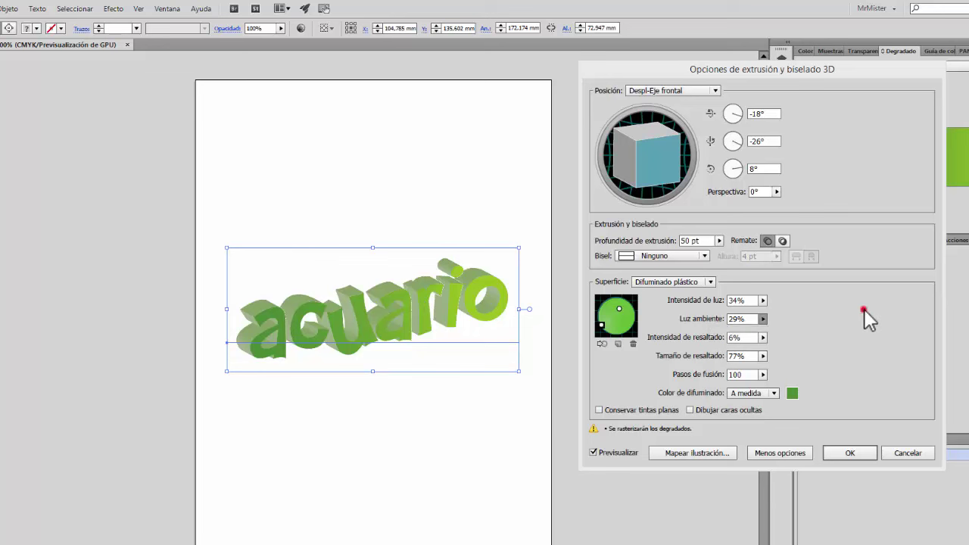
pyautogui.click(621, 326)
pyautogui.moveTo(624, 328)
pyautogui.mouseDown()
pyautogui.moveTo(608, 315)
pyautogui.moveTo(615, 325)
pyautogui.mouseUp()
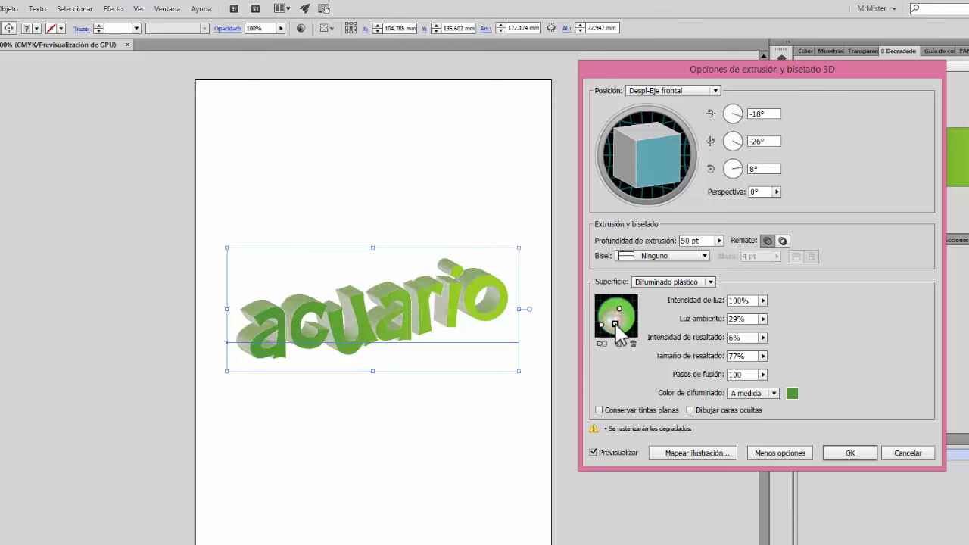
# Step: Set the ambient light to 7% and apply the 3D Extrude & Bevel settings
pyautogui.click(763, 319)
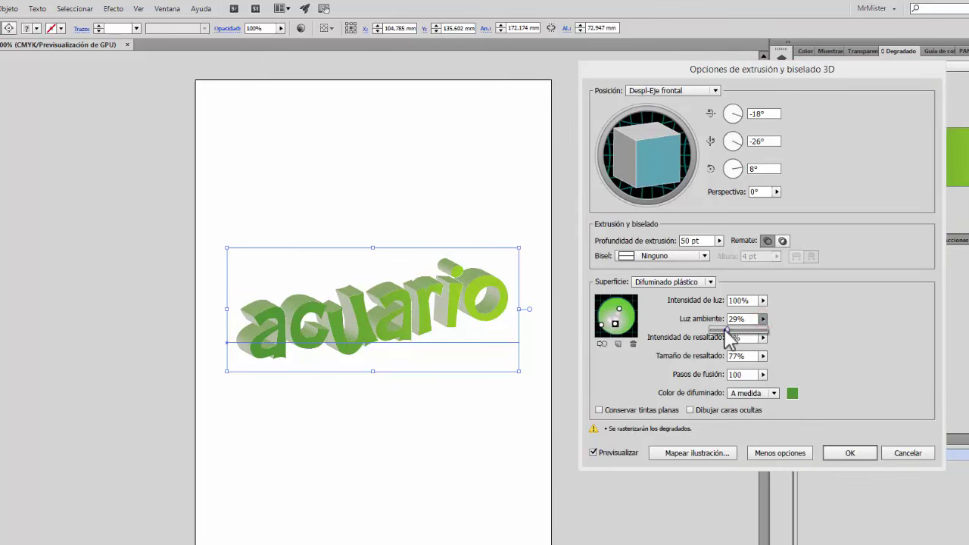
pyautogui.moveTo(728, 331); pyautogui.dragTo(713, 331)
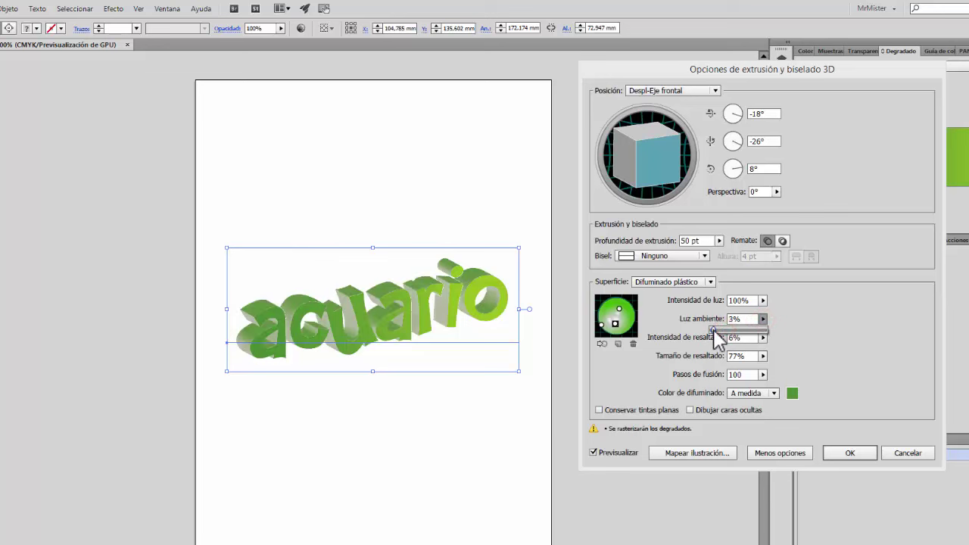
pyautogui.click(818, 324)
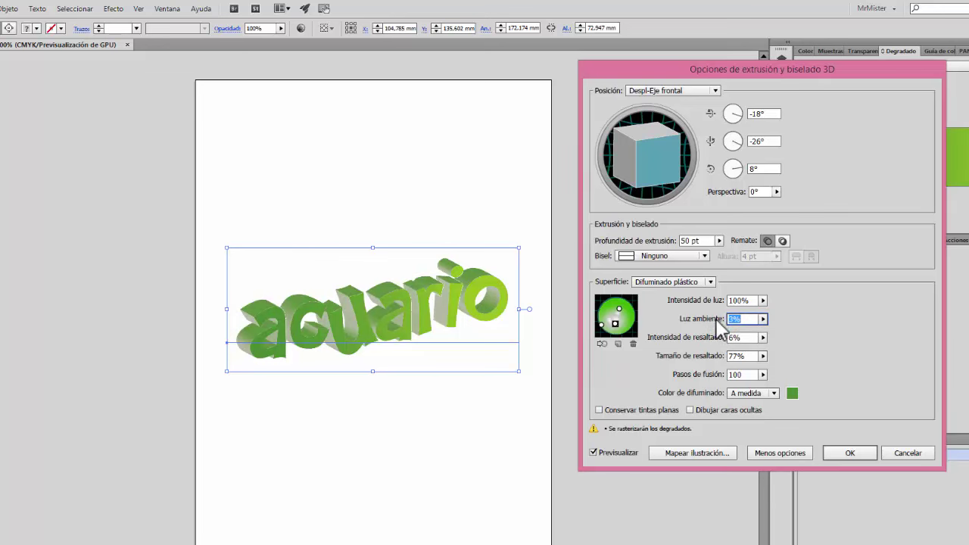
pyautogui.click(764, 319)
pyautogui.moveTo(713, 331); pyautogui.dragTo(715, 331)
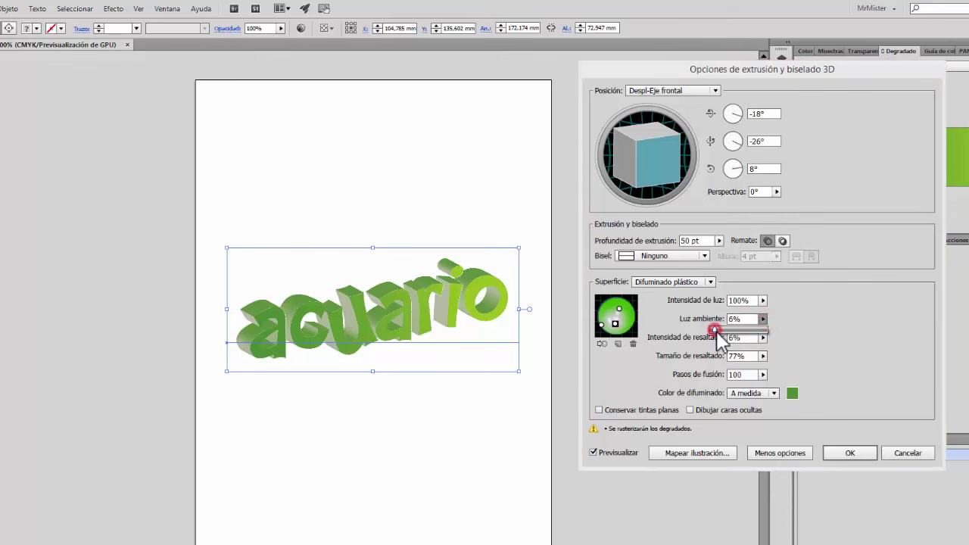
pyautogui.click(839, 335)
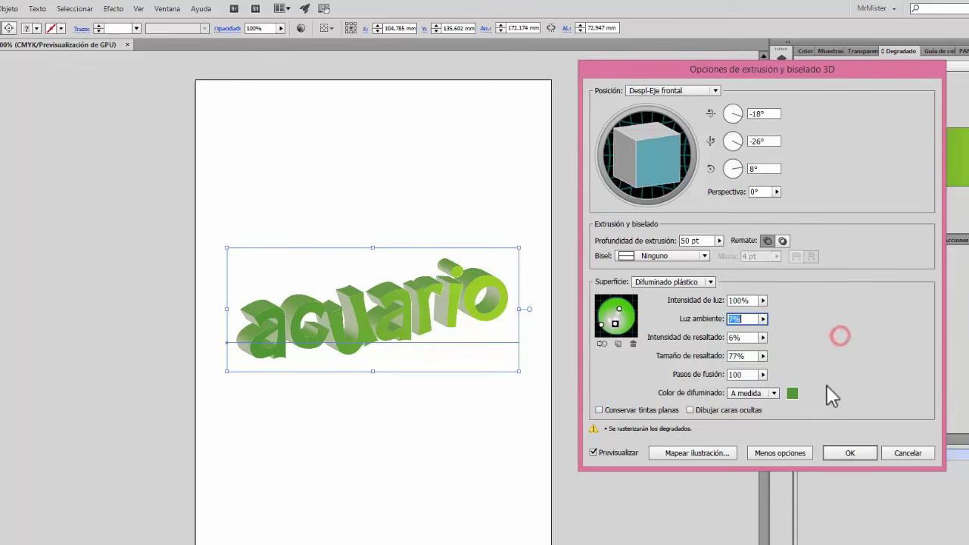
pyautogui.click(850, 453)
pyautogui.click(370, 194)
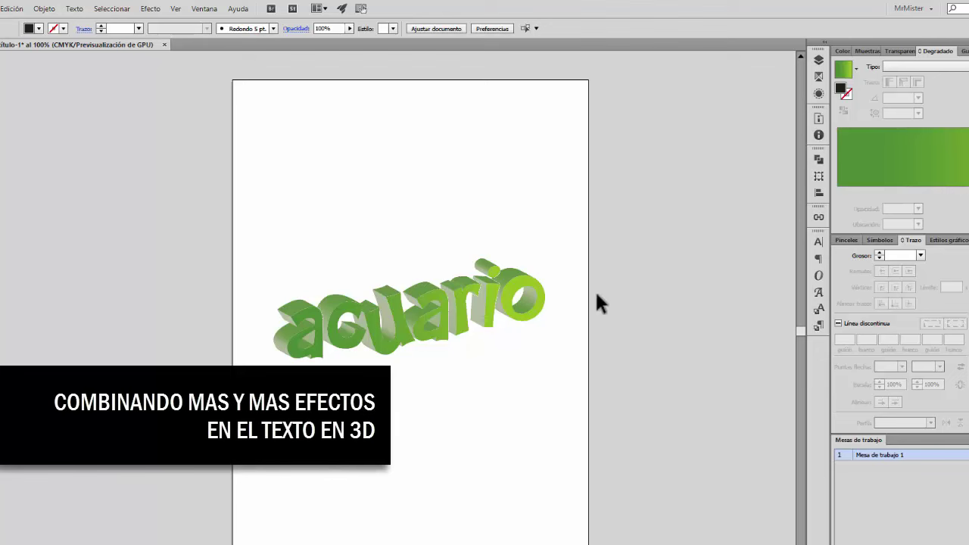
# Step: Move the 3D acuario text up near the top of the page
pyautogui.click(510, 285)
pyautogui.moveTo(510, 285); pyautogui.dragTo(485, 140)
pyautogui.moveTo(522, 150); pyautogui.dragTo(518, 171)
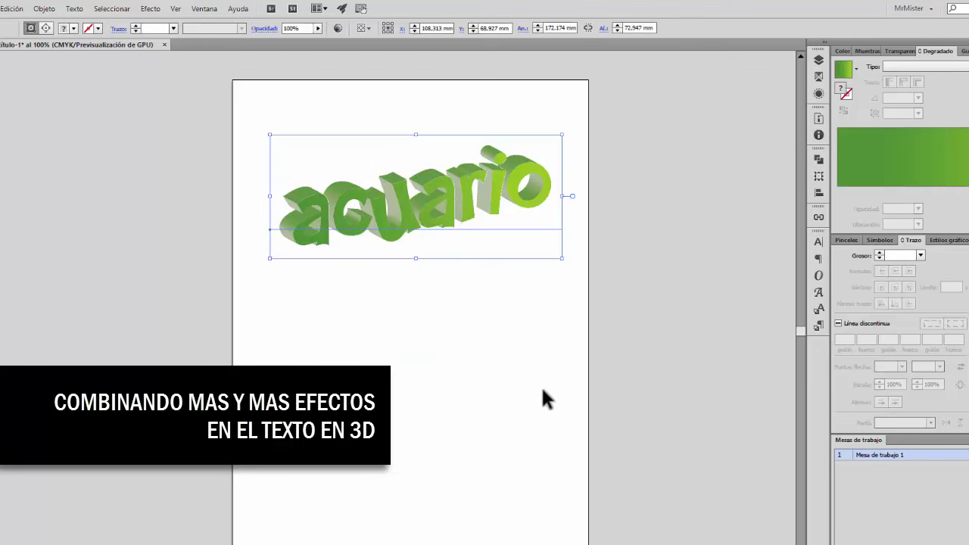
# Step: Preview the Garabatear (Scribble) effect on the text, trying several Ajustes presets
pyautogui.click(154, 9)
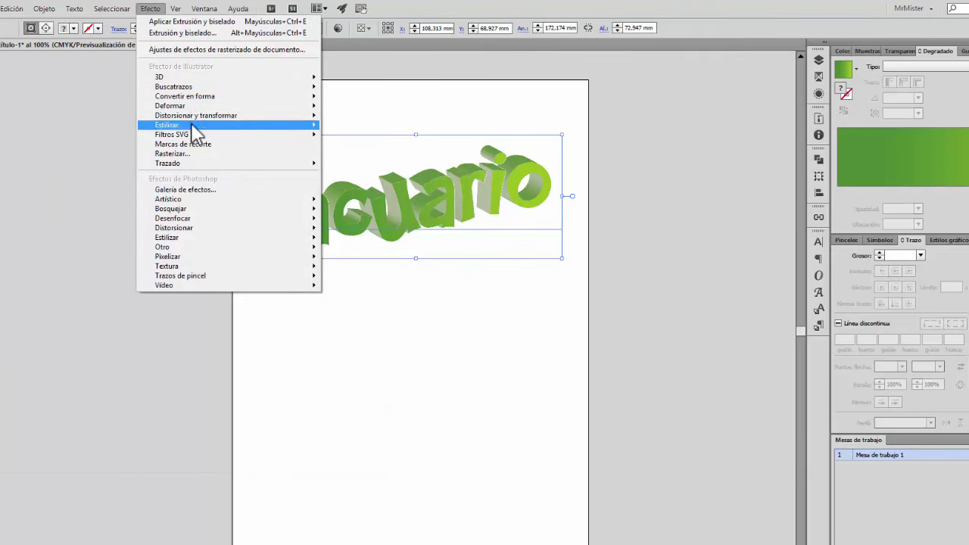
pyautogui.moveTo(199, 115)
pyautogui.click(106, 140)
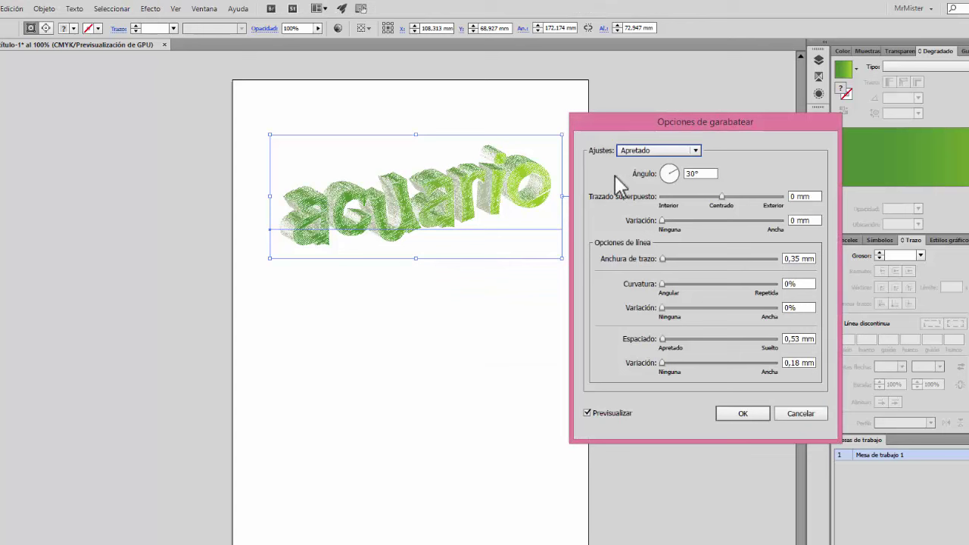
pyautogui.click(653, 150)
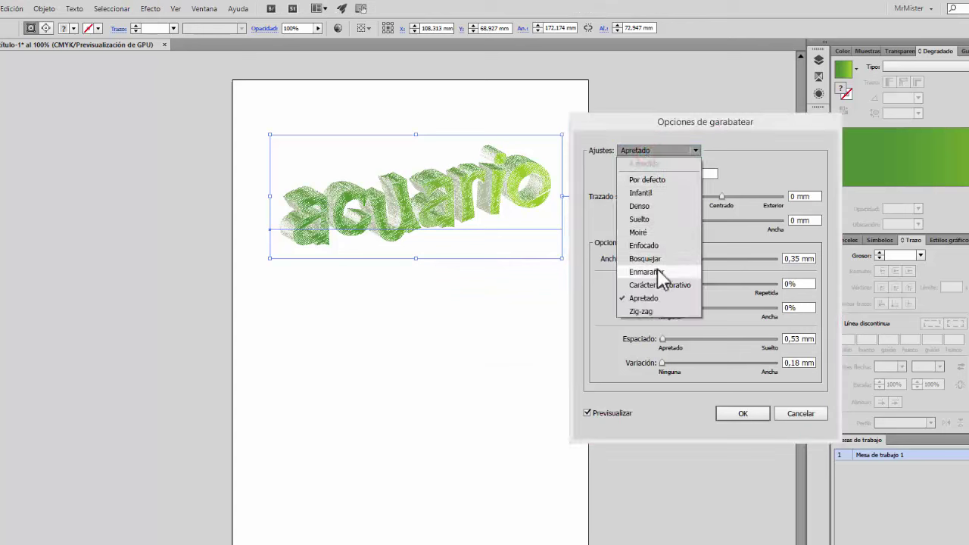
pyautogui.click(661, 270)
pyautogui.click(656, 259)
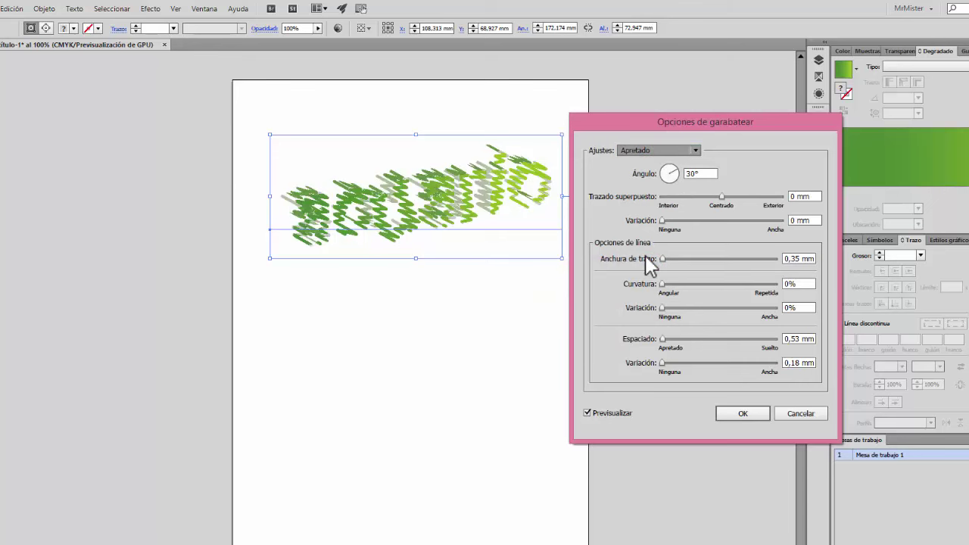
pyautogui.click(721, 199)
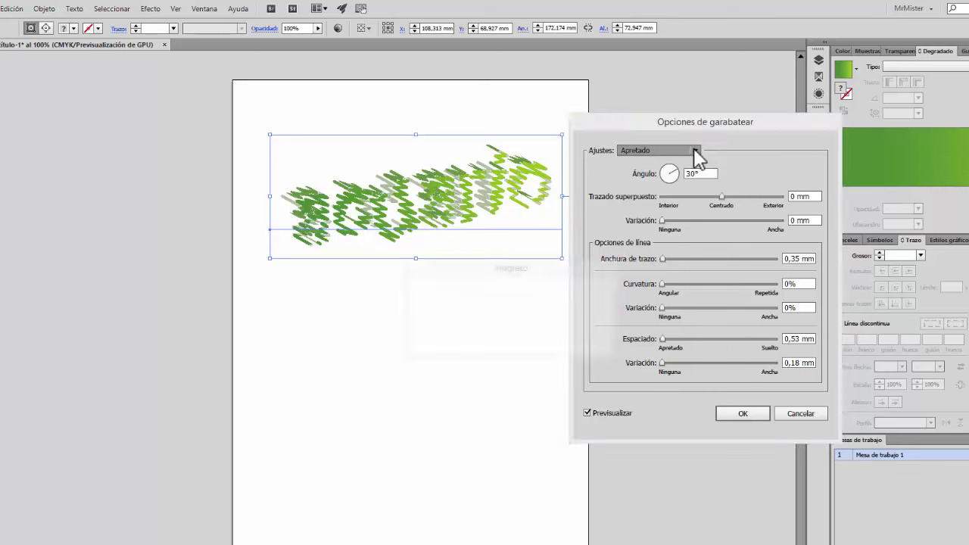
pyautogui.click(695, 150)
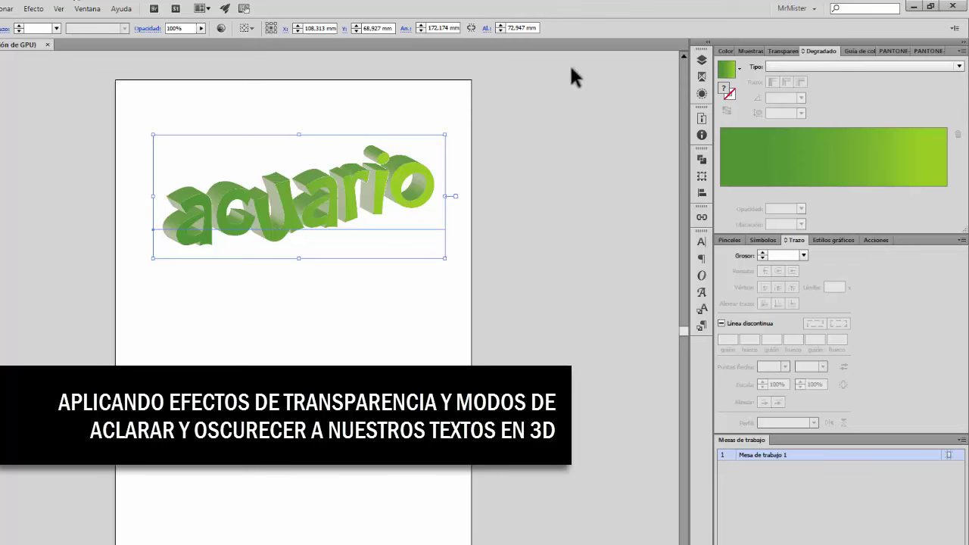
# Step: Try 61% opacity and the Oscurecer and Multiplicar blend modes, then reset to Normal
pyautogui.click(790, 53)
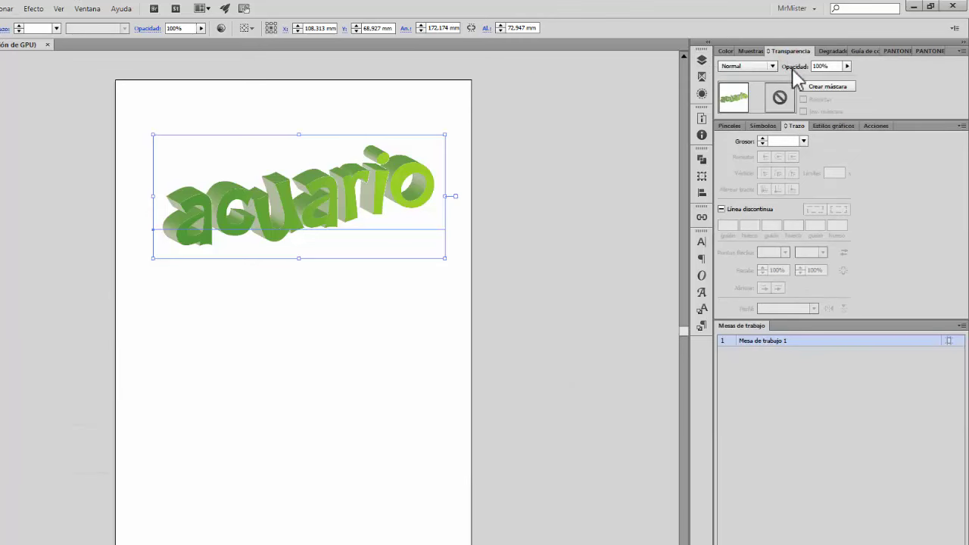
pyautogui.click(848, 63)
pyautogui.moveTo(849, 76)
pyautogui.mouseDown()
pyautogui.moveTo(827, 75)
pyautogui.moveTo(851, 89)
pyautogui.mouseUp()
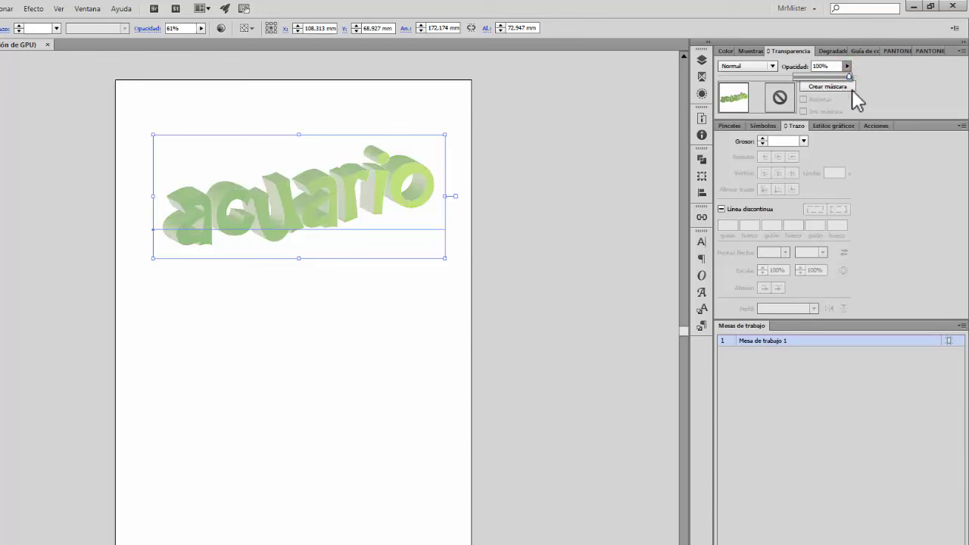
pyautogui.click(773, 66)
pyautogui.click(773, 66)
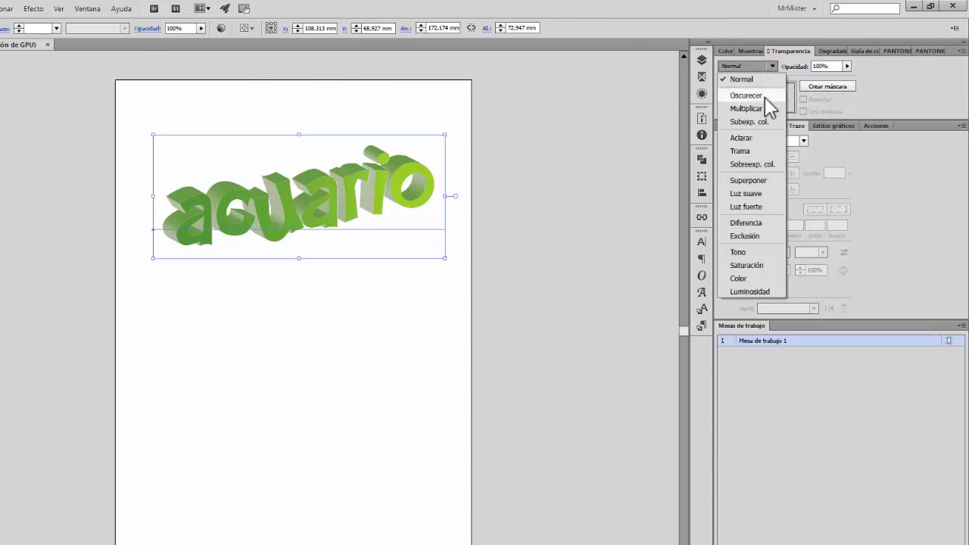
pyautogui.click(764, 96)
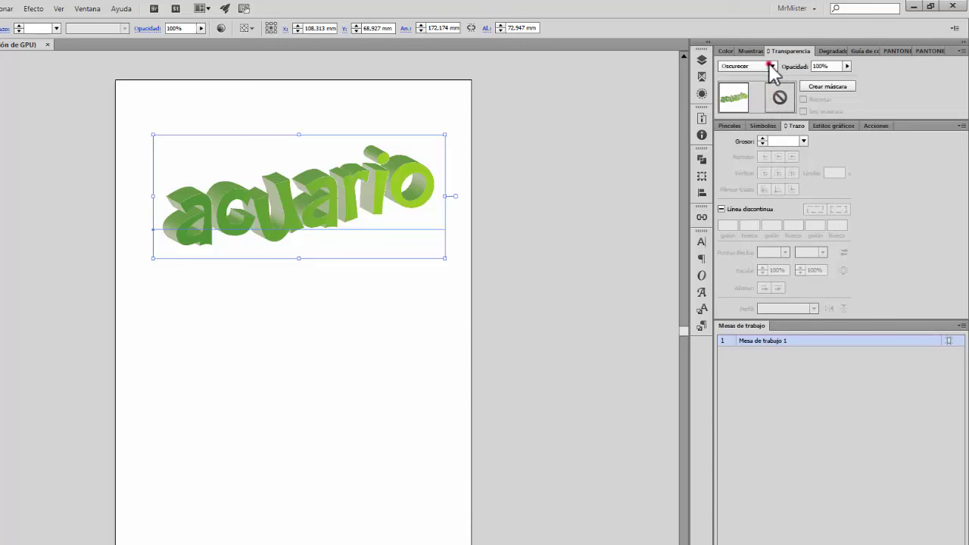
pyautogui.click(771, 66)
pyautogui.click(765, 108)
pyautogui.click(774, 66)
pyautogui.click(772, 79)
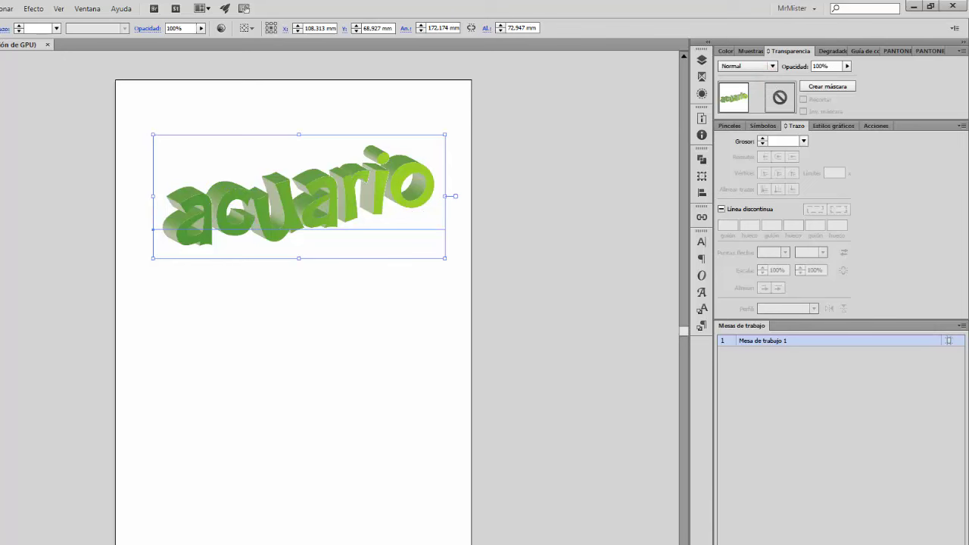
# Step: Draw a 178.506 × 100.542 mm rectangle below the text and fill it dark green
pyautogui.moveTo(143, 278); pyautogui.dragTo(447, 447)
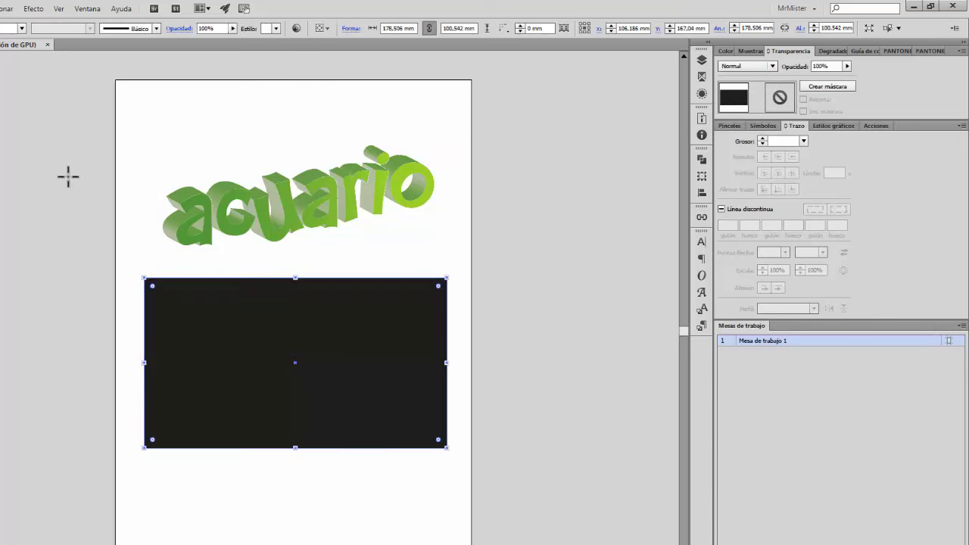
pyautogui.click(726, 51)
pyautogui.click(806, 136)
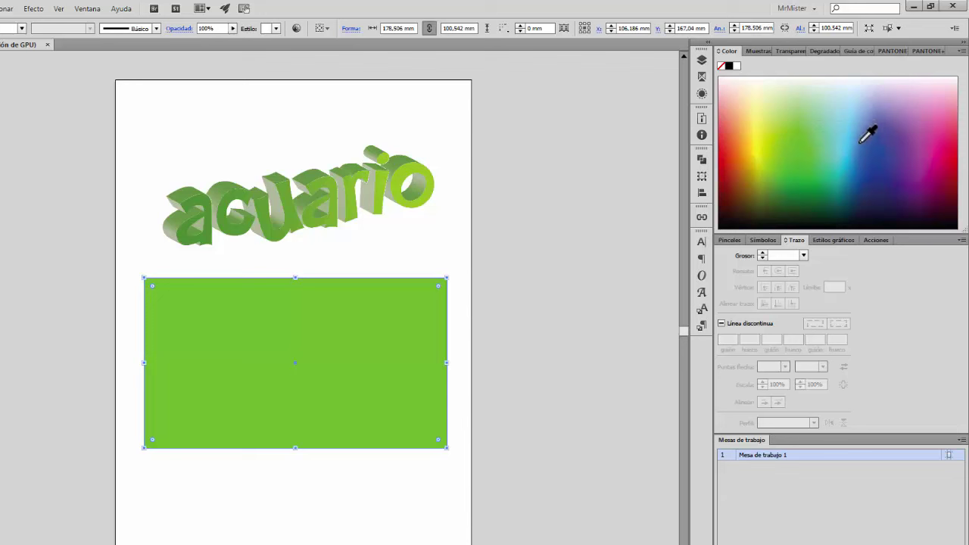
pyautogui.click(784, 190)
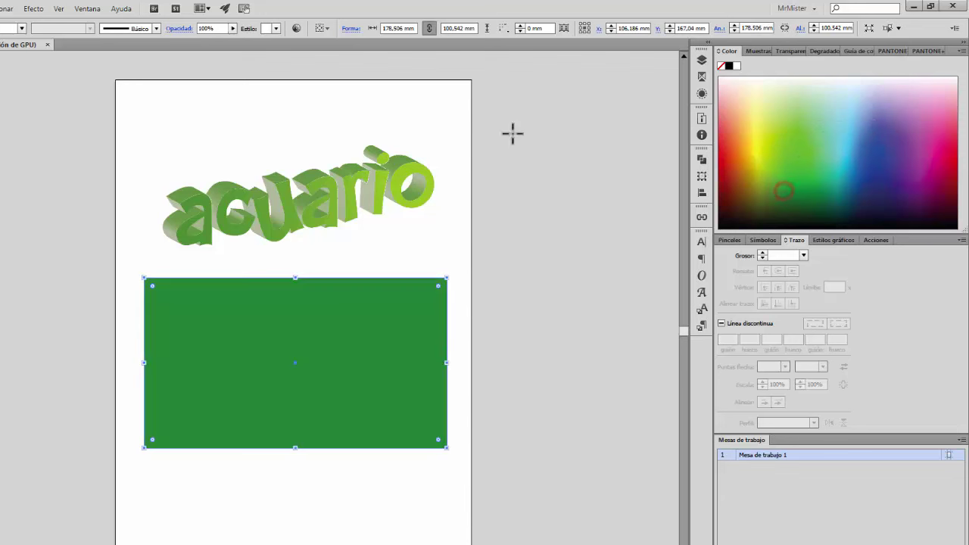
# Step: Reselect the 3D acuario text
pyautogui.click(284, 149)
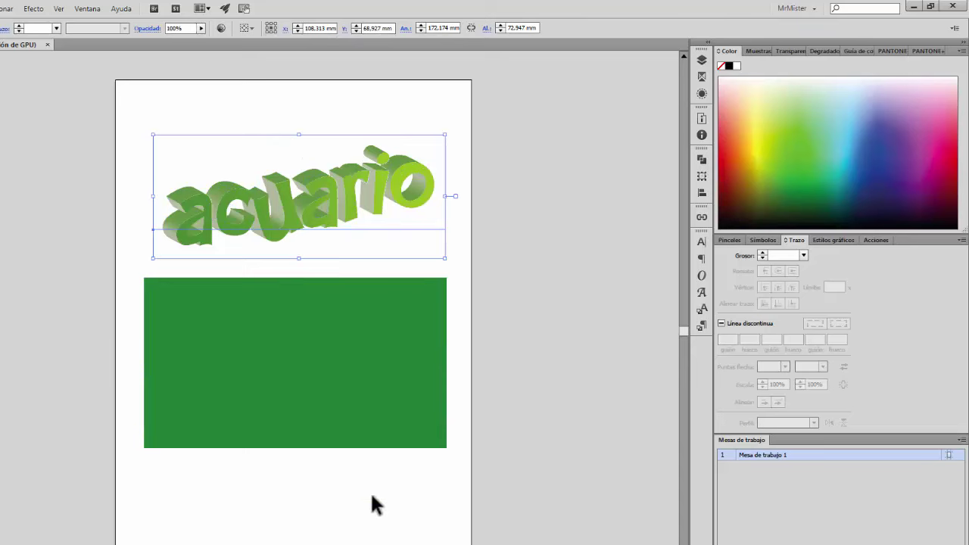
pyautogui.click(336, 514)
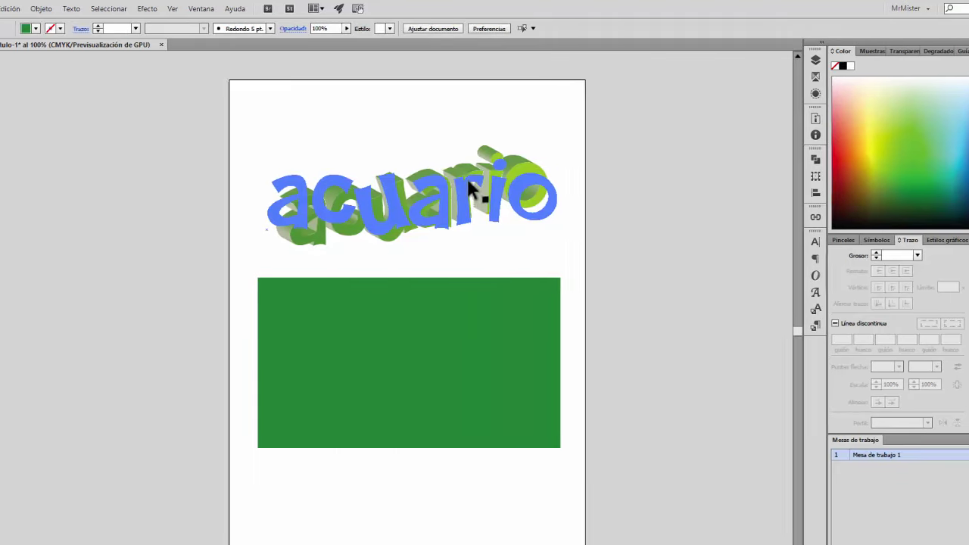
pyautogui.click(470, 185)
# Step: Bring the 3D text to the front with Traer al frente and move it onto the green rectangle
pyautogui.click(41, 8)
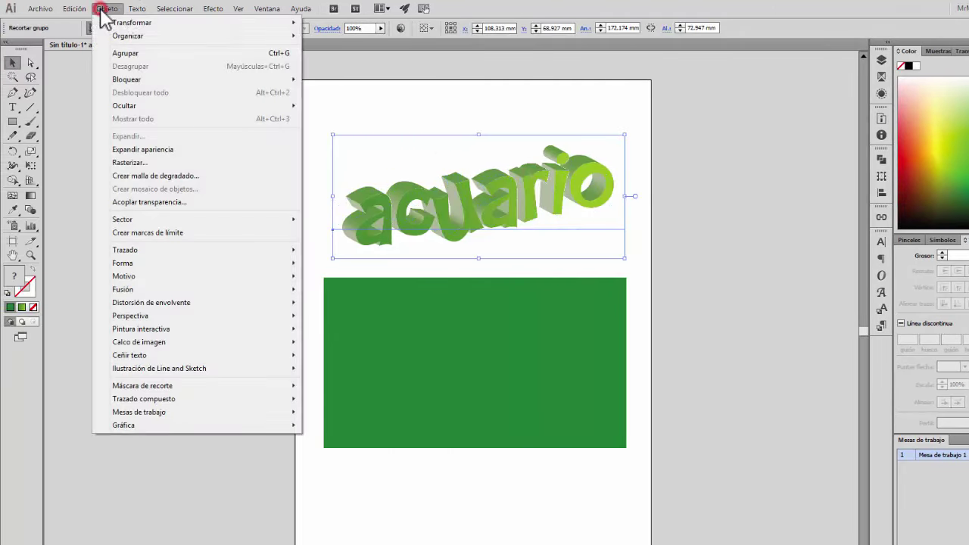
pyautogui.moveTo(146, 37)
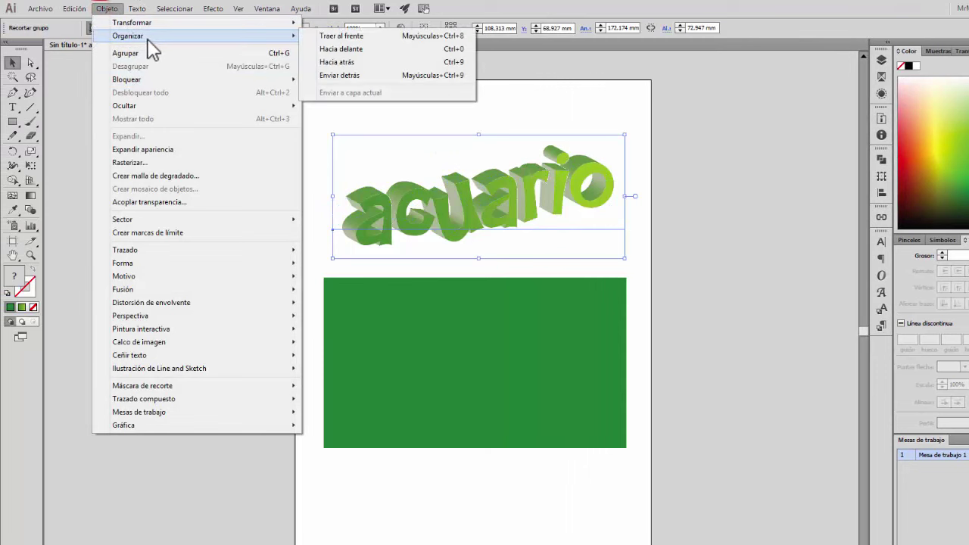
pyautogui.click(330, 36)
pyautogui.moveTo(464, 209); pyautogui.dragTo(455, 352)
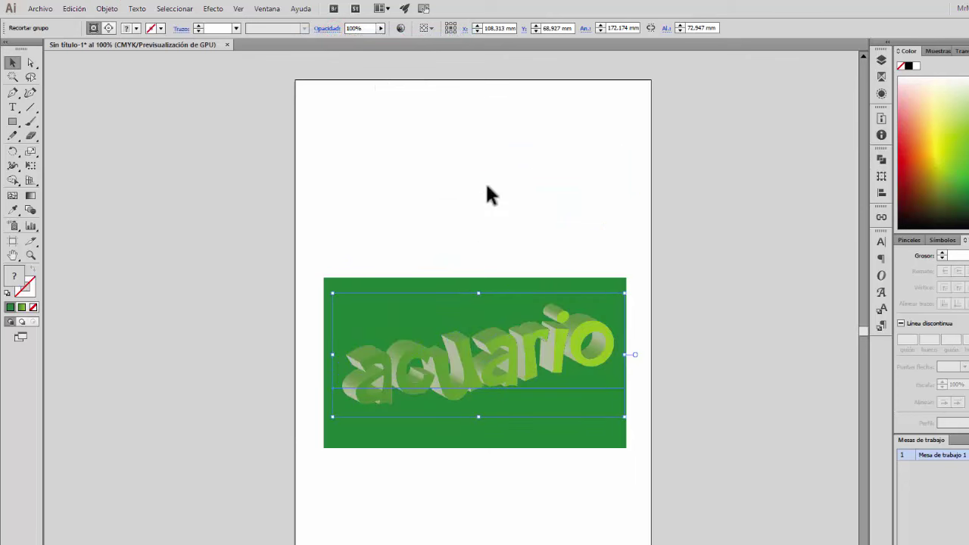
pyautogui.click(488, 182)
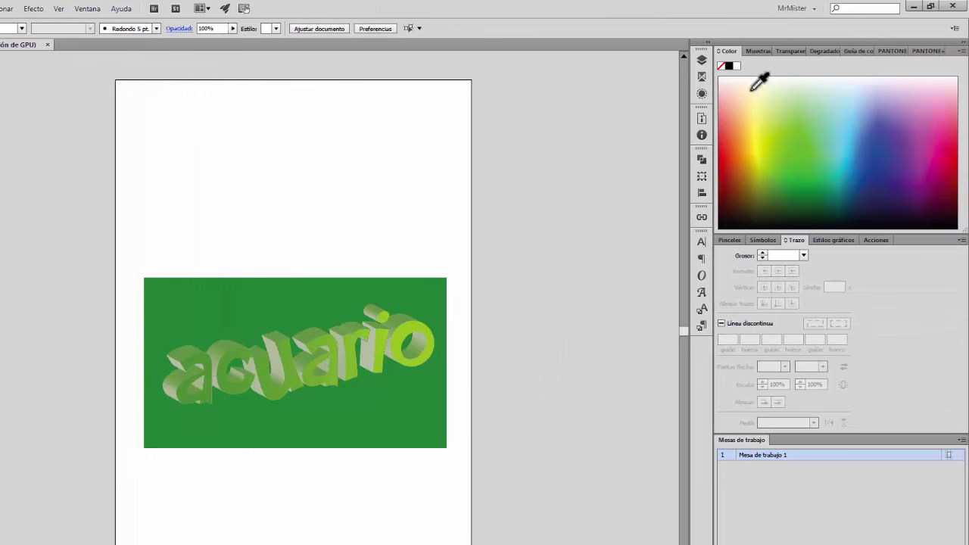
pyautogui.click(350, 337)
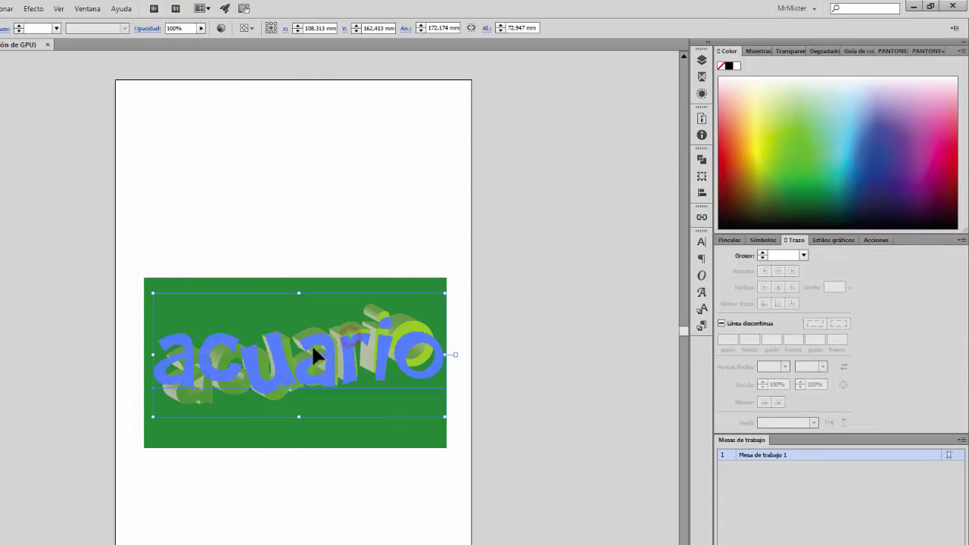
# Step: Try the Oscurecer, Multiplicar, Subexp. col., Aclarar, Trama and Sobreexp. col. blend modes on the text
pyautogui.click(802, 53)
pyautogui.click(773, 70)
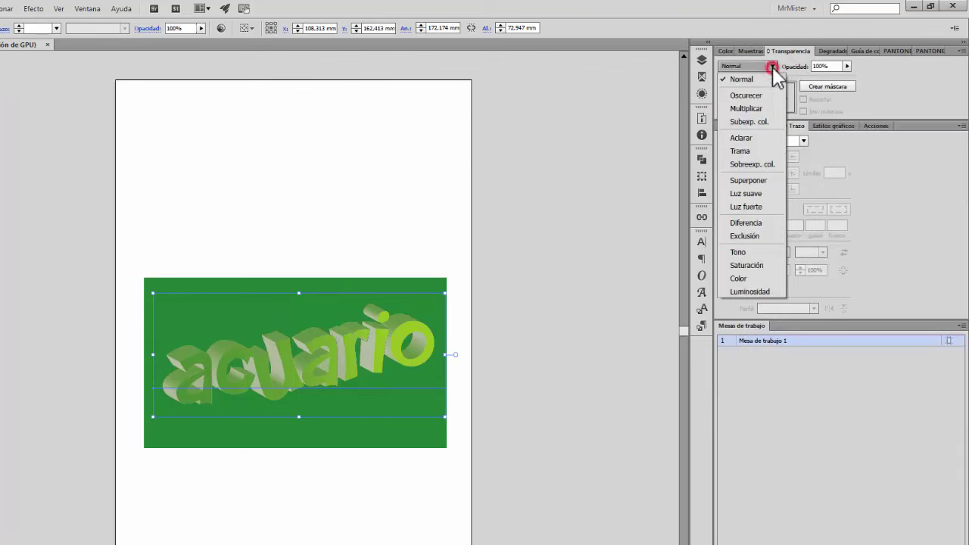
pyautogui.click(771, 91)
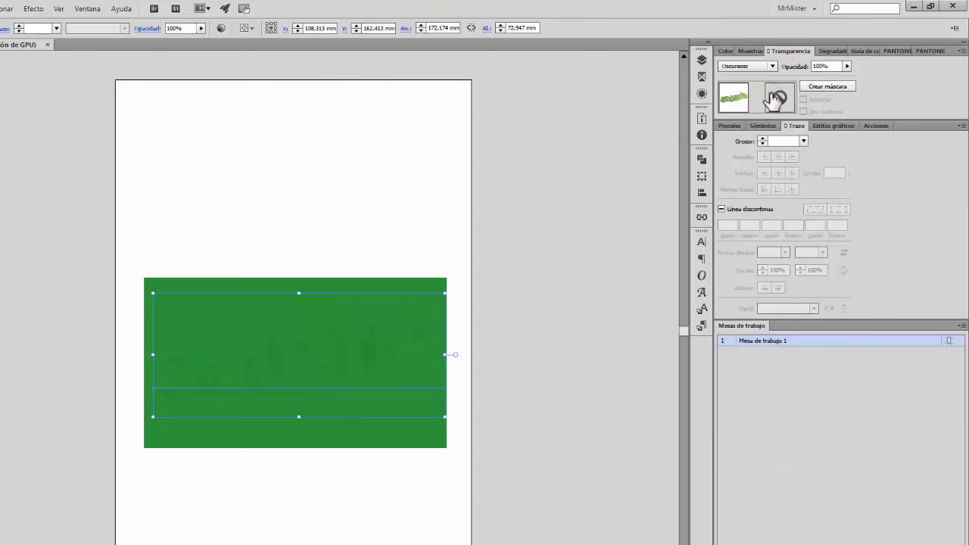
pyautogui.click(762, 67)
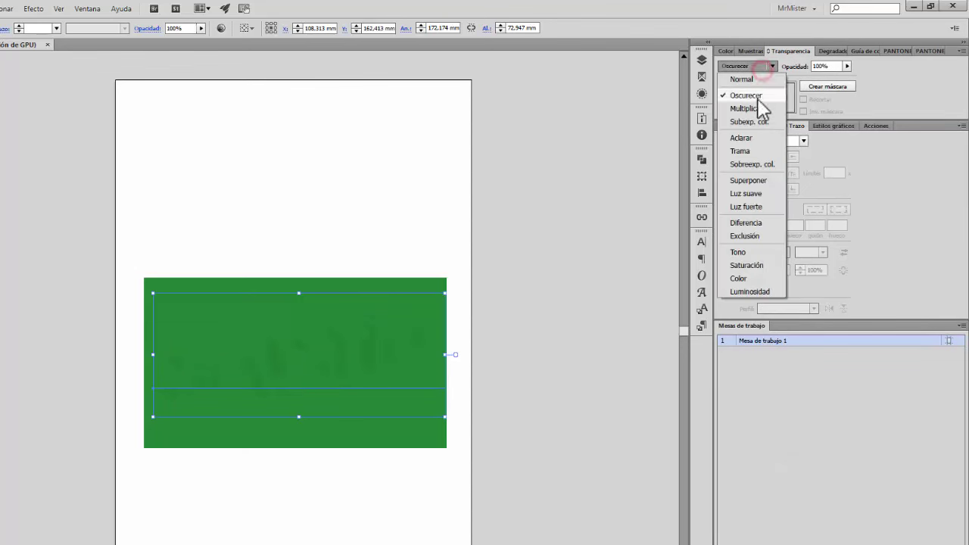
pyautogui.click(757, 110)
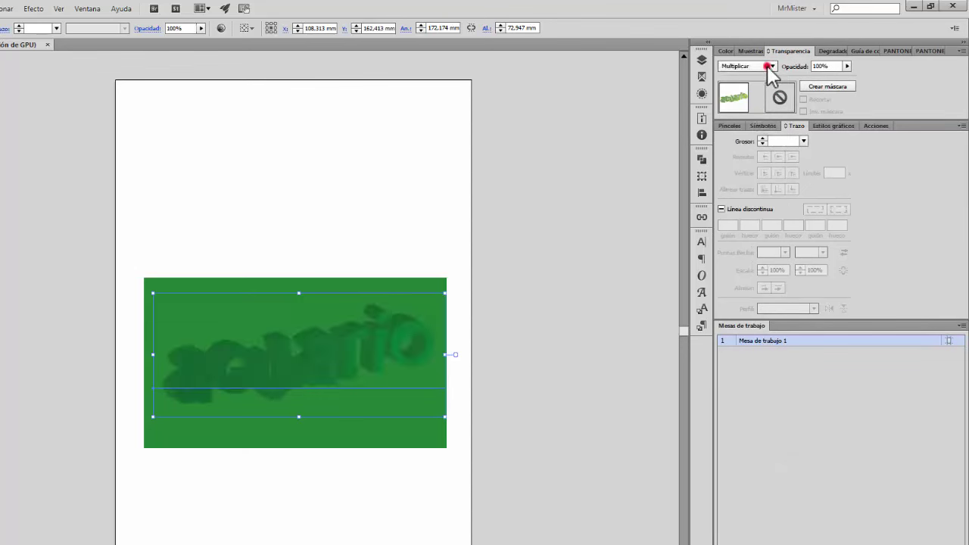
pyautogui.click(767, 65)
pyautogui.click(757, 124)
pyautogui.click(775, 67)
pyautogui.click(755, 137)
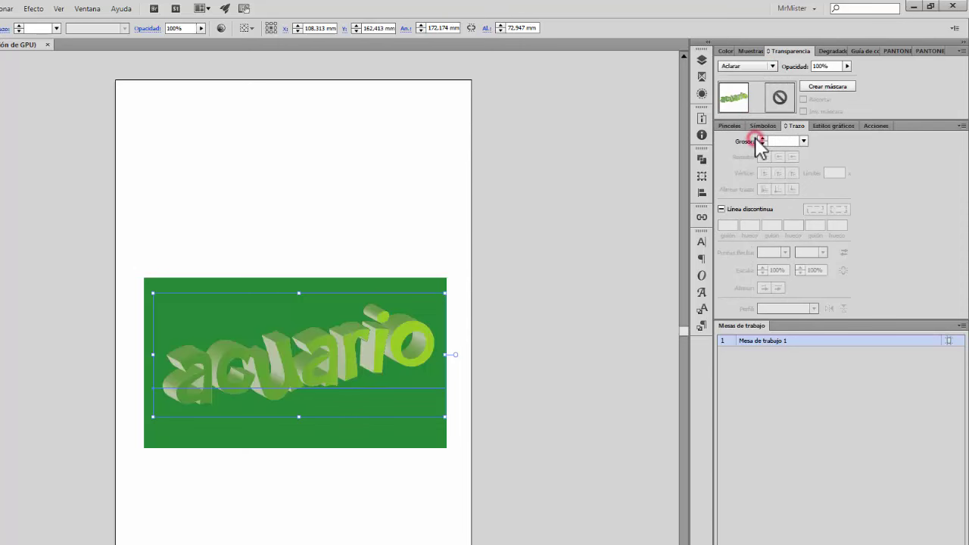
pyautogui.click(767, 67)
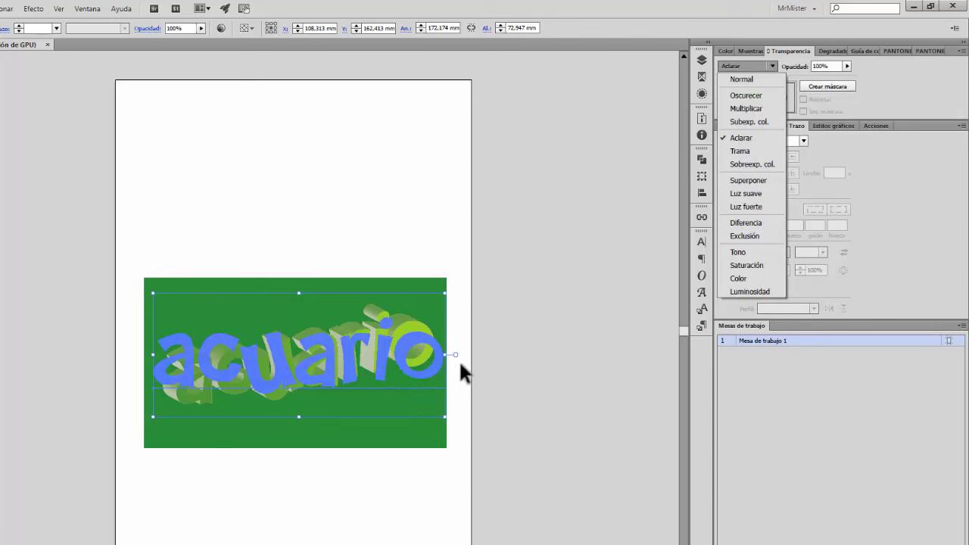
pyautogui.click(742, 153)
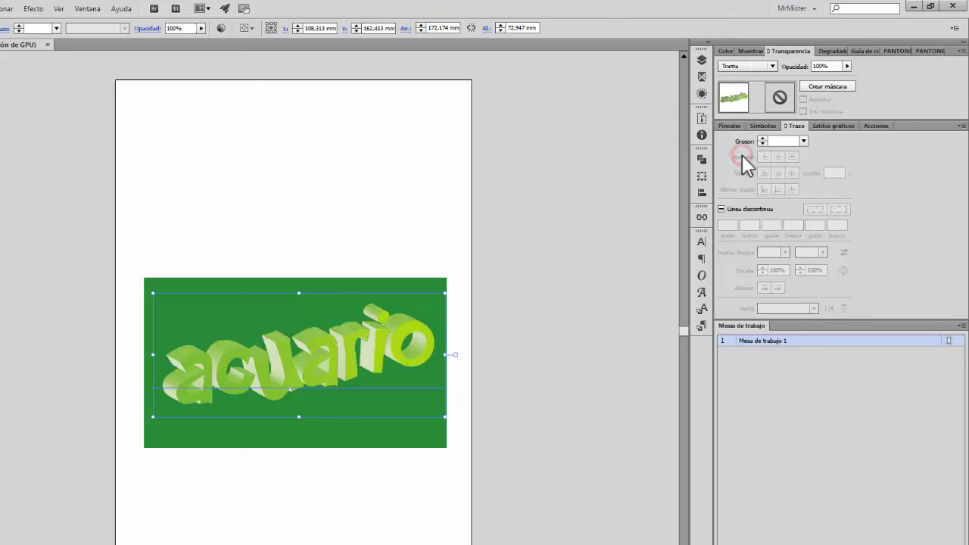
pyautogui.click(760, 66)
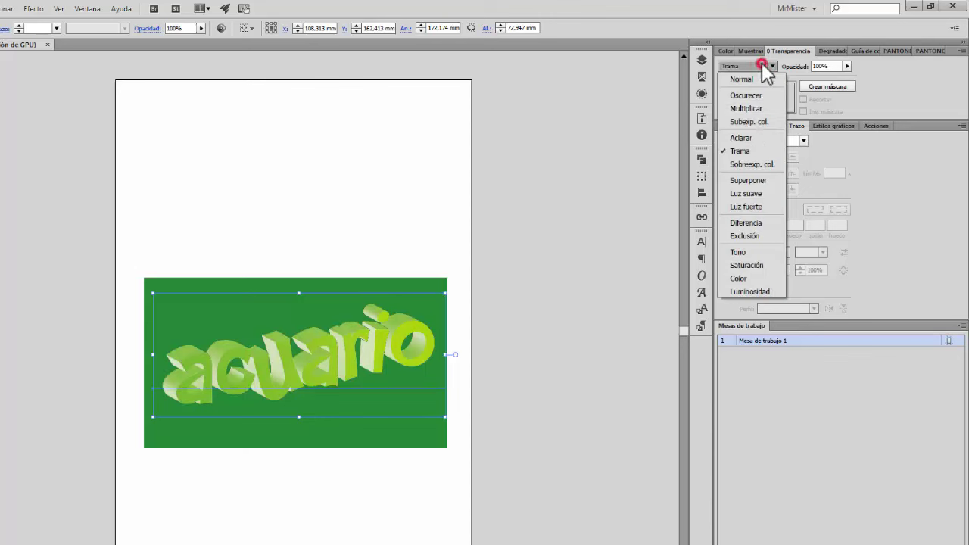
pyautogui.click(750, 164)
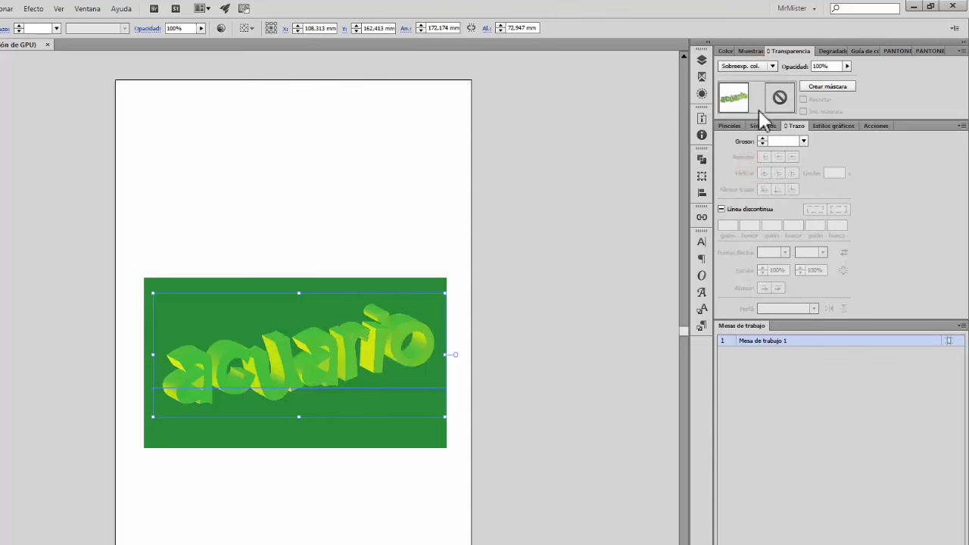
# Step: Try Superponer through Color, settle on Luminosidad, and select the green rectangle
pyautogui.click(775, 64)
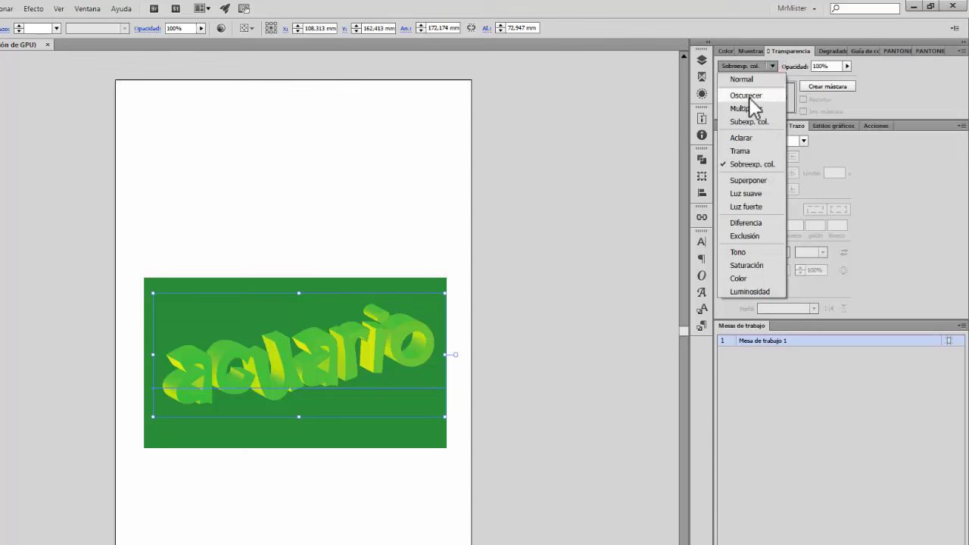
pyautogui.click(750, 181)
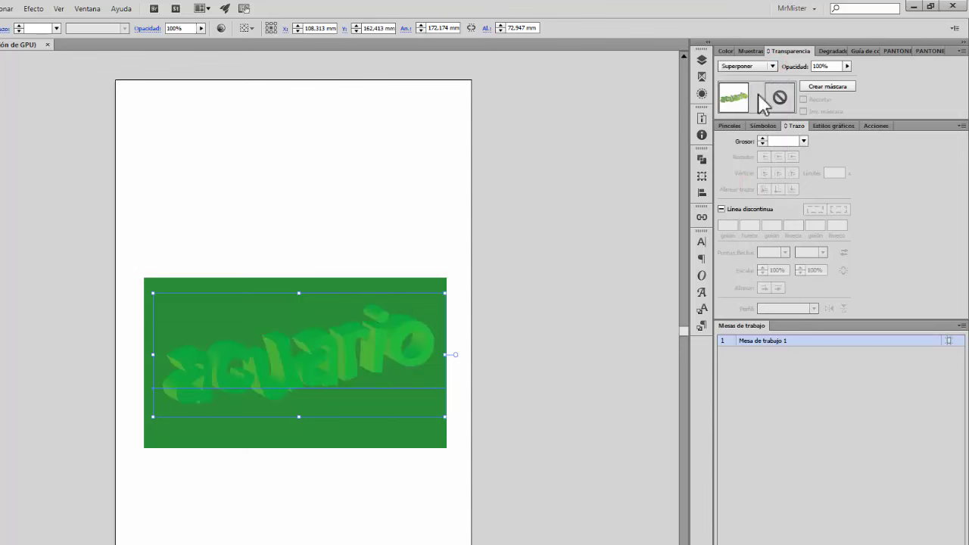
pyautogui.click(773, 66)
pyautogui.click(749, 198)
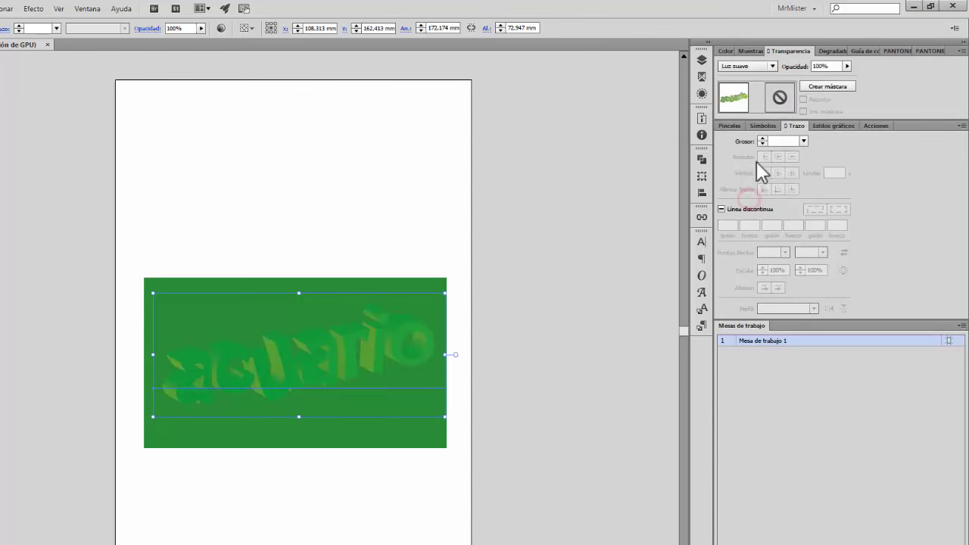
pyautogui.click(772, 66)
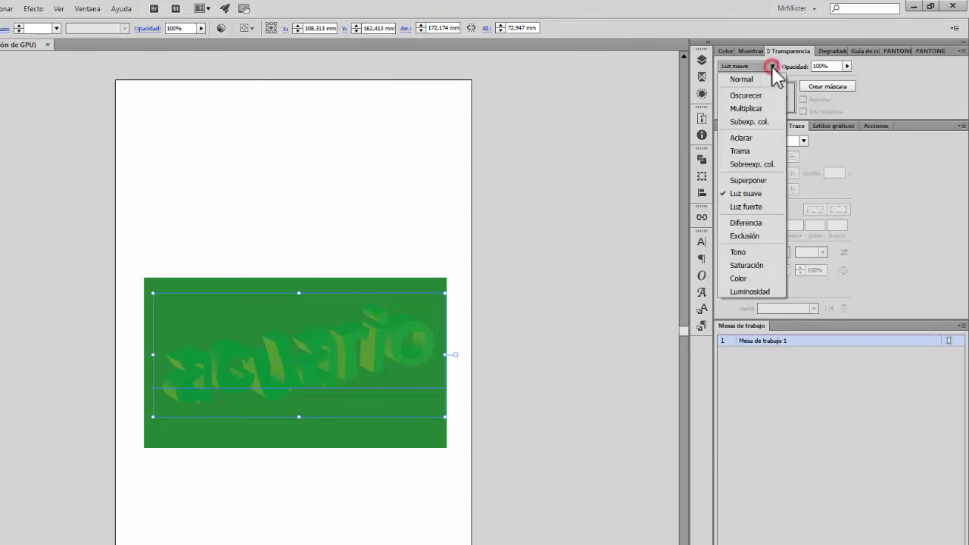
pyautogui.click(753, 209)
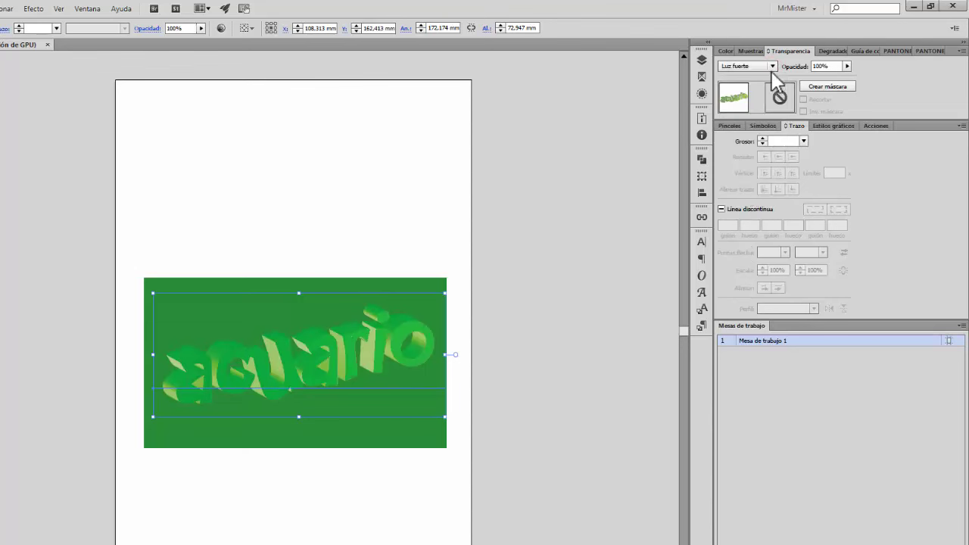
pyautogui.click(772, 67)
pyautogui.click(749, 224)
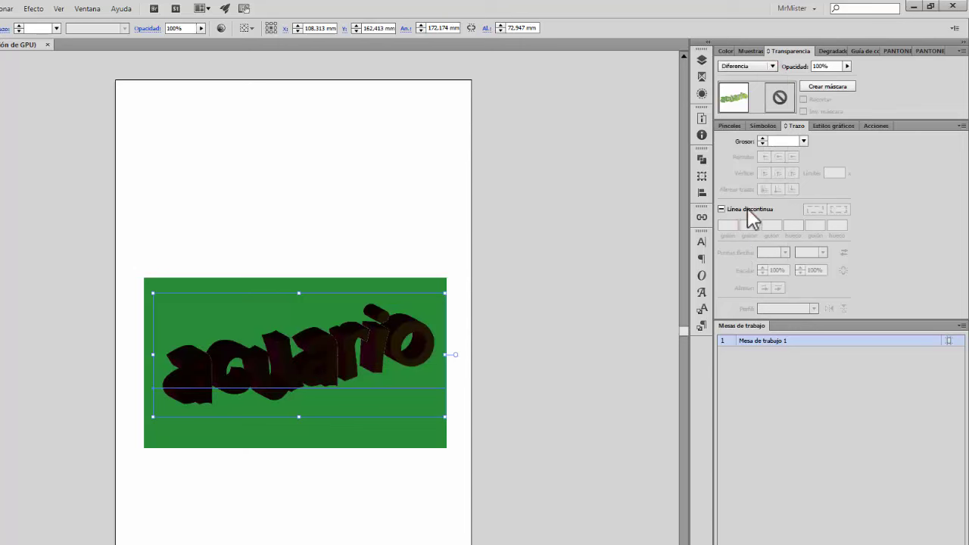
pyautogui.click(773, 66)
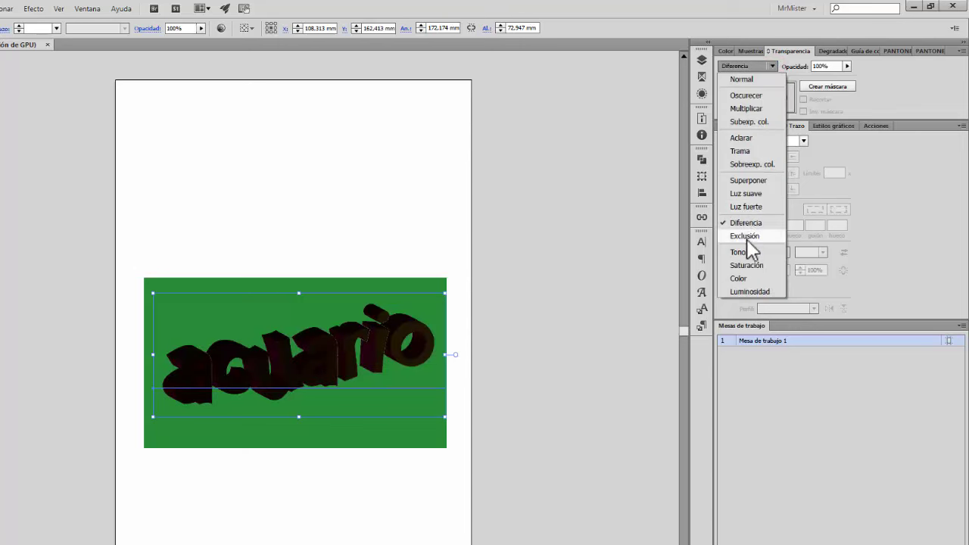
pyautogui.click(747, 239)
pyautogui.press('Down')
pyautogui.press('Down')
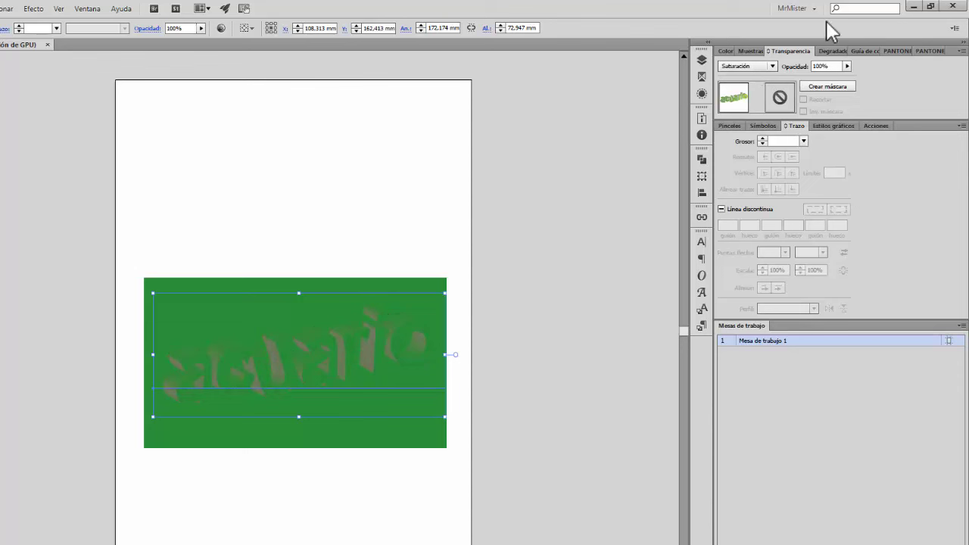
pyautogui.click(769, 67)
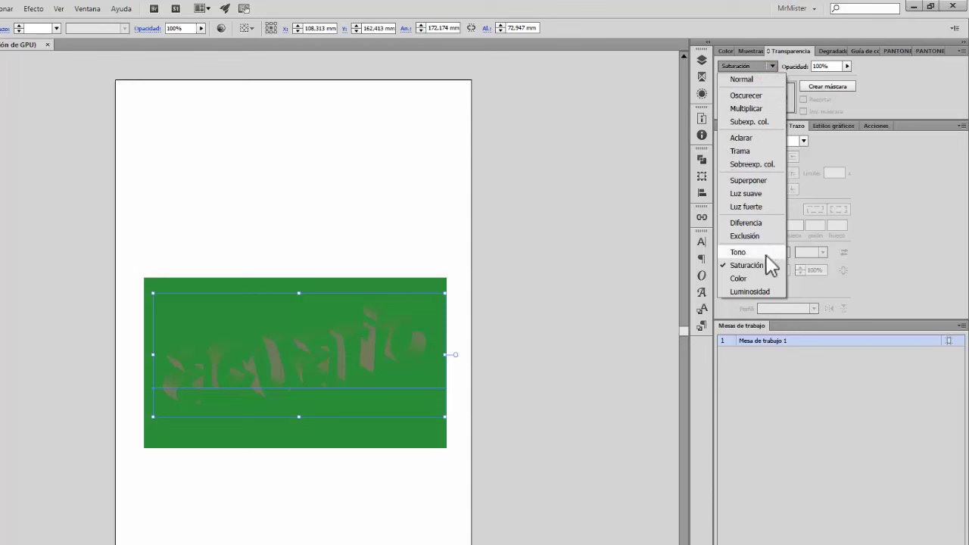
pyautogui.click(759, 278)
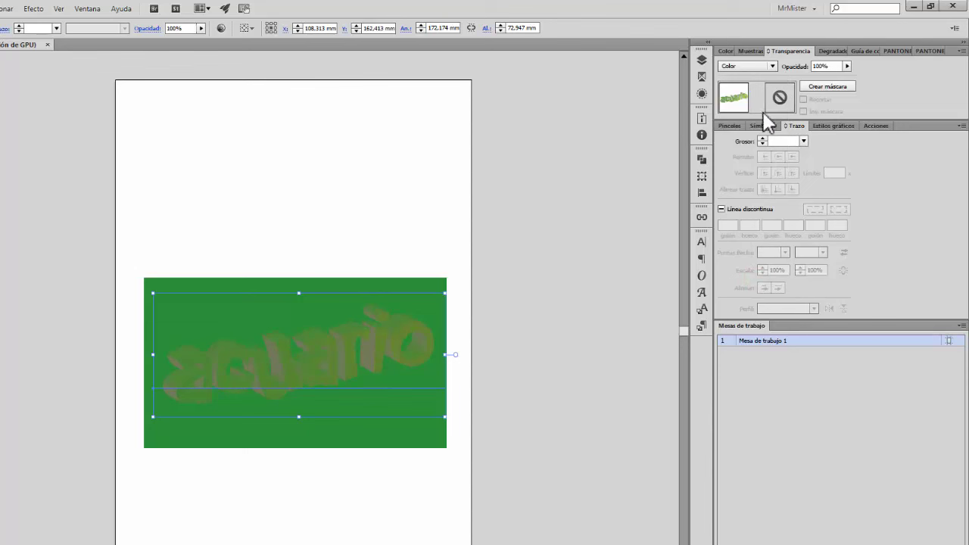
pyautogui.click(772, 66)
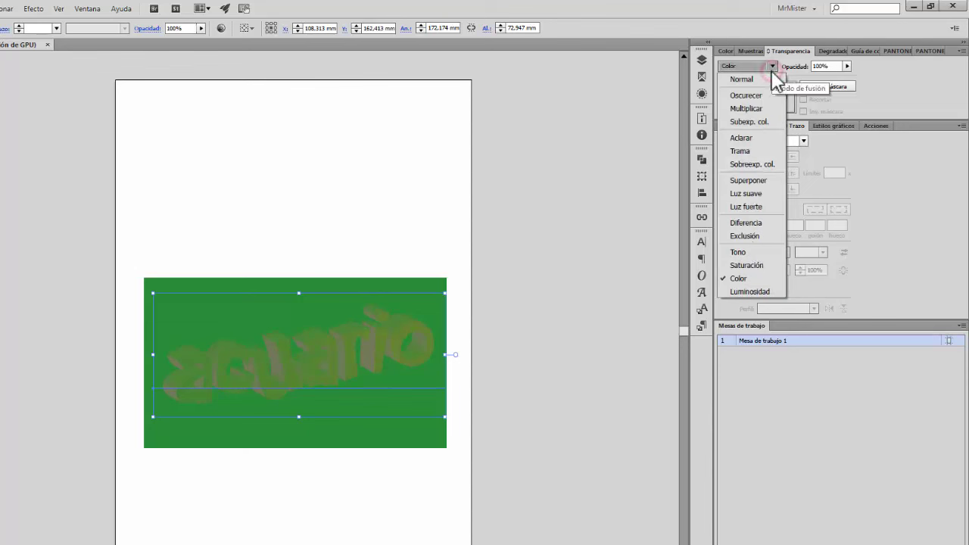
pyautogui.click(758, 292)
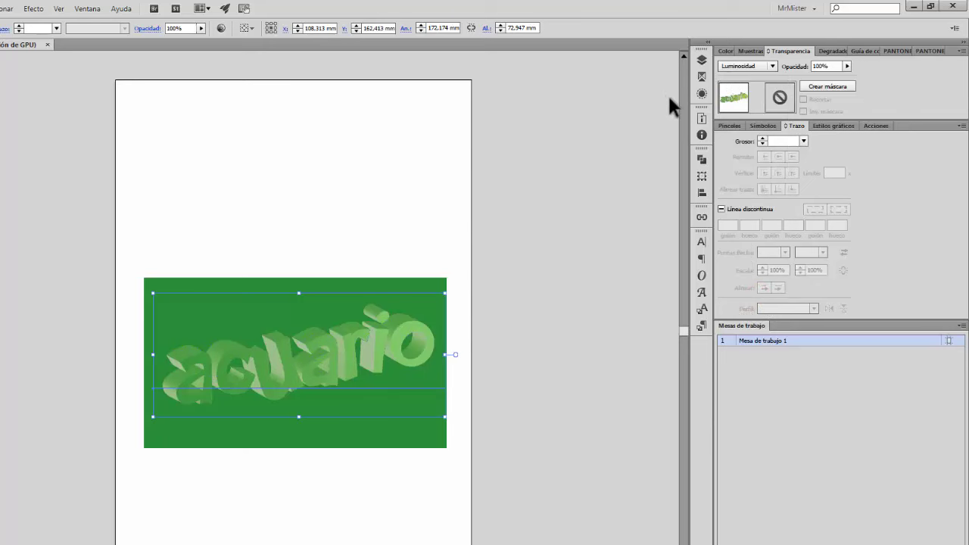
pyautogui.click(421, 279)
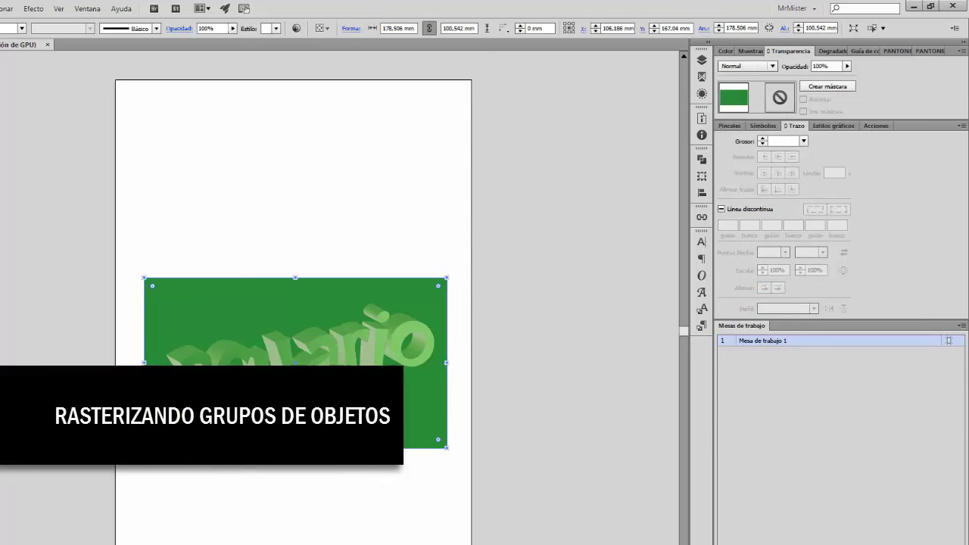
# Step: Try red, teal, purple and magenta fills on the rectangle, finishing with light green
pyautogui.click(728, 50)
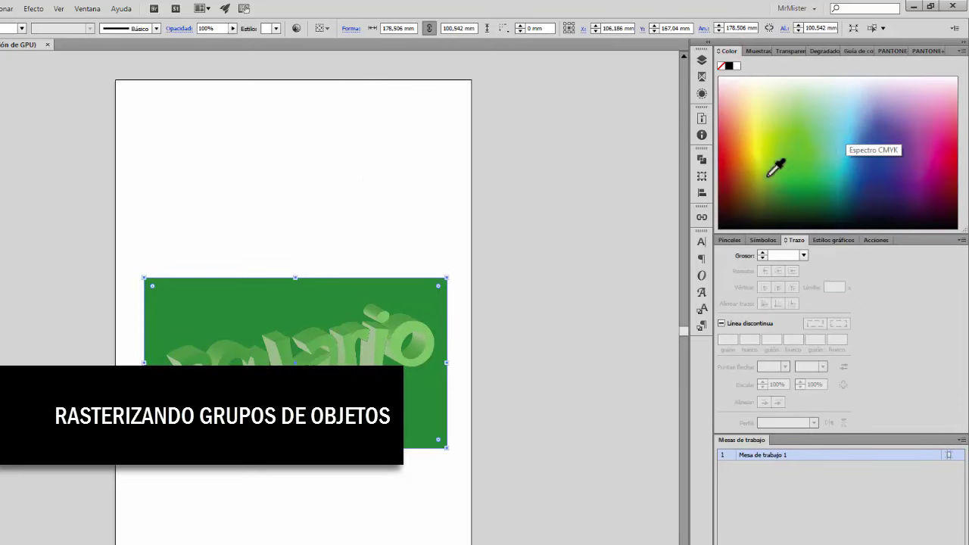
pyautogui.click(730, 168)
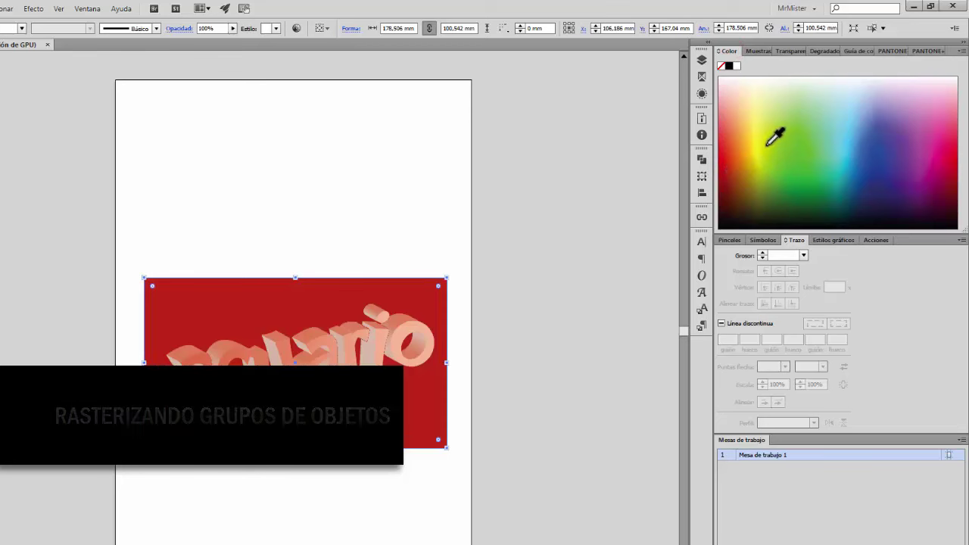
pyautogui.click(837, 180)
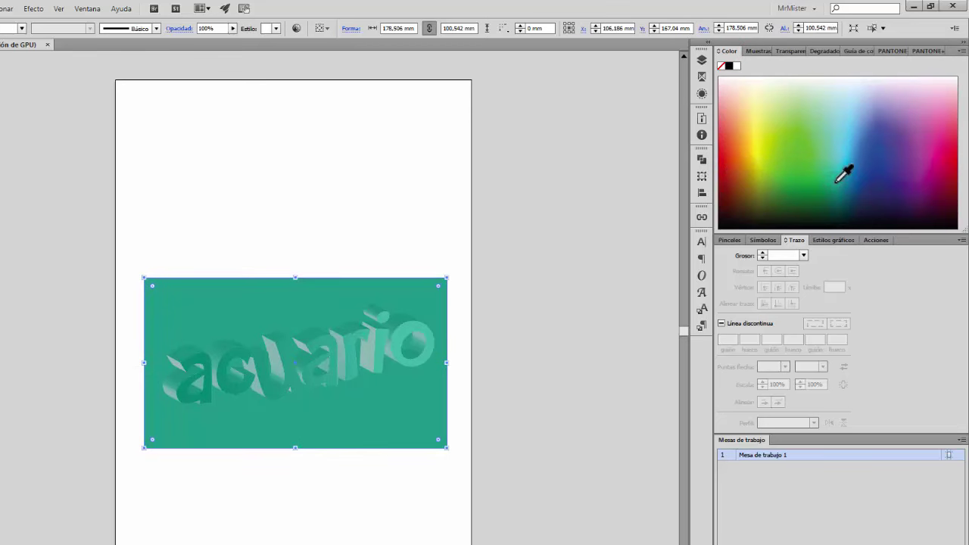
pyautogui.click(788, 159)
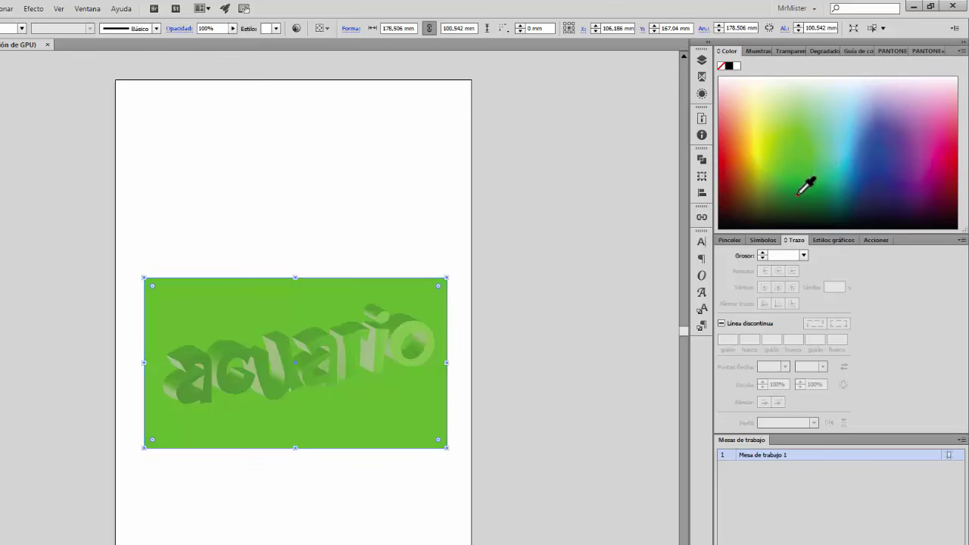
pyautogui.click(809, 187)
pyautogui.click(837, 195)
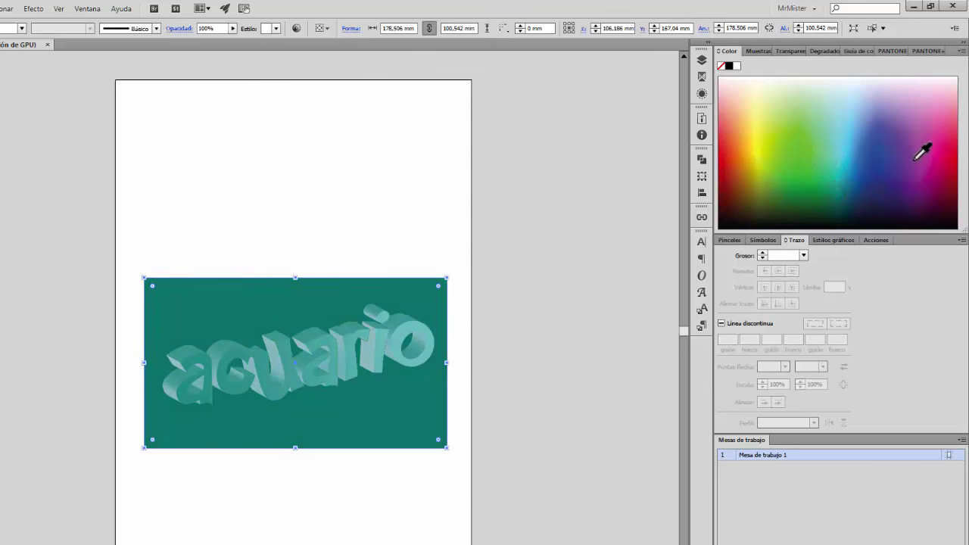
pyautogui.click(927, 167)
pyautogui.click(939, 177)
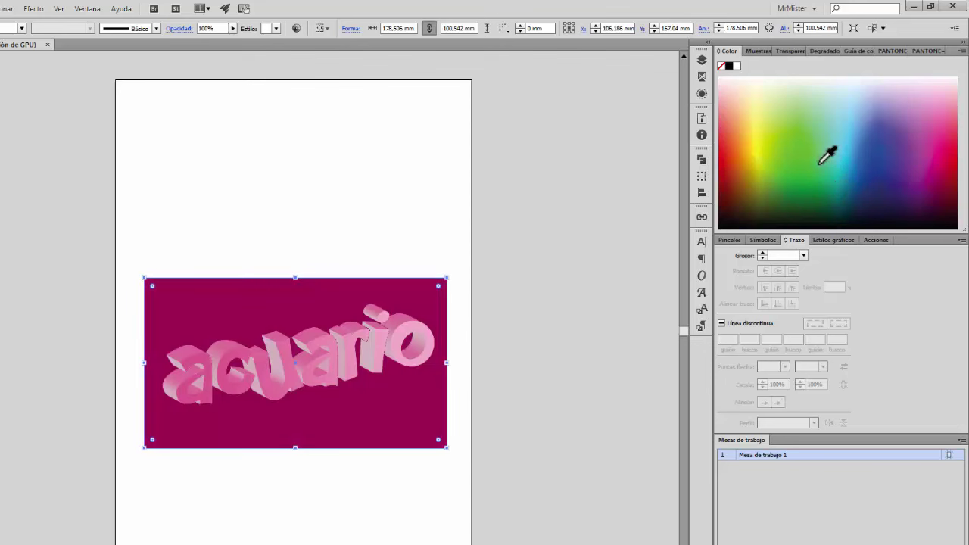
pyautogui.click(796, 160)
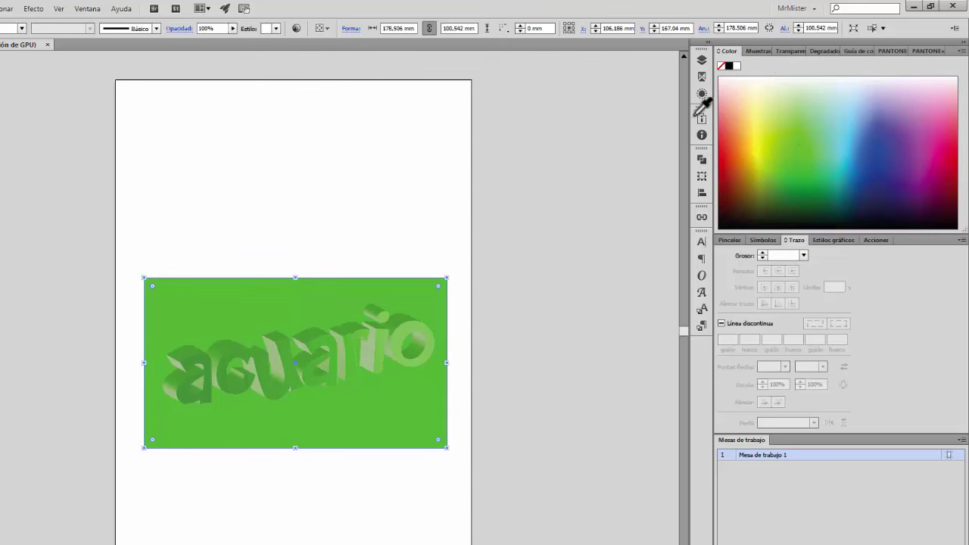
pyautogui.click(251, 163)
# Step: Rasterize the acuario text group with the default Rasterizar settings
pyautogui.click(341, 334)
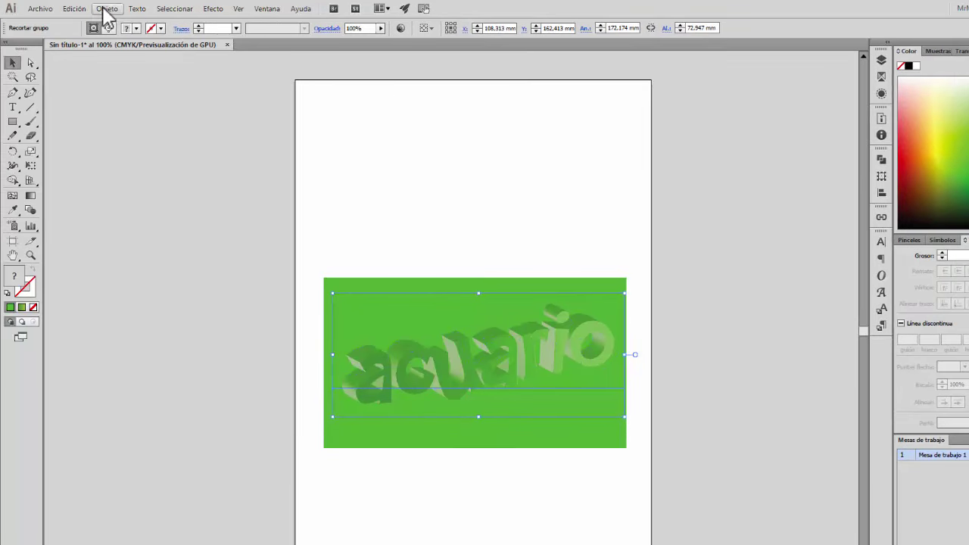
pyautogui.click(107, 9)
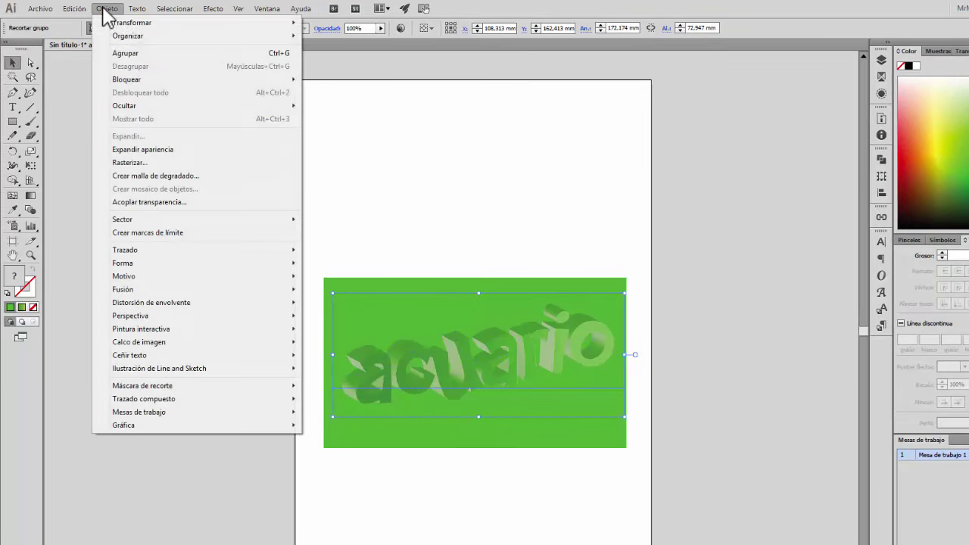
pyautogui.click(162, 165)
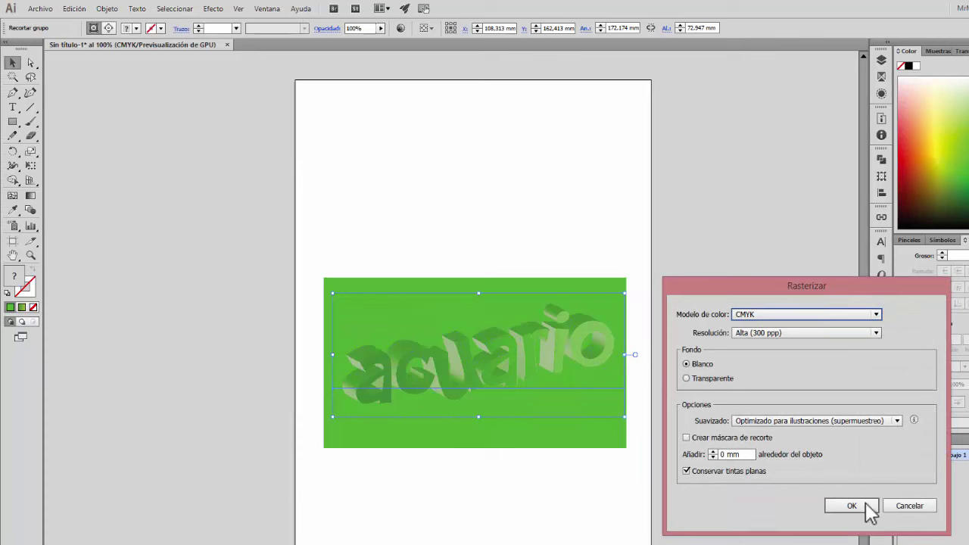
pyautogui.click(862, 505)
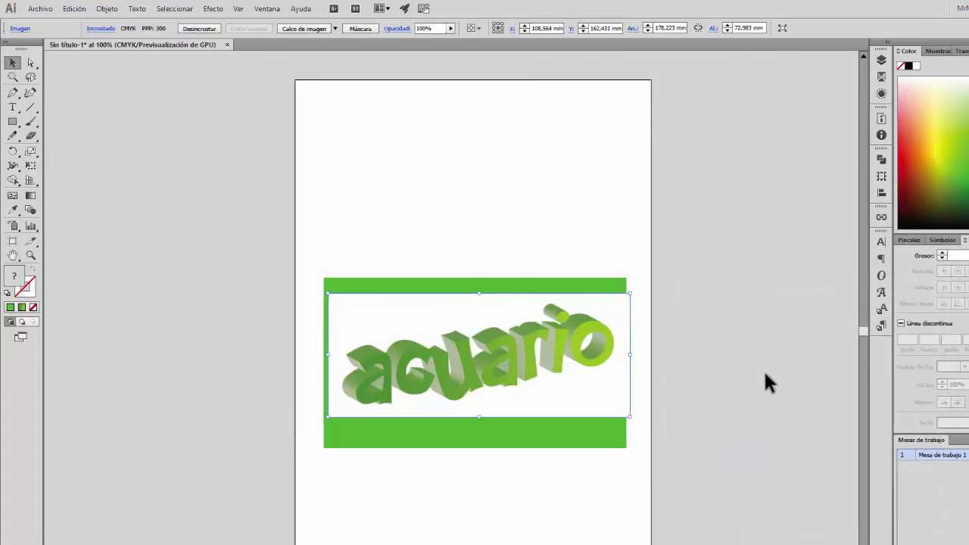
# Step: Move the rasterized image up off the rectangle and back over it
pyautogui.click(598, 246)
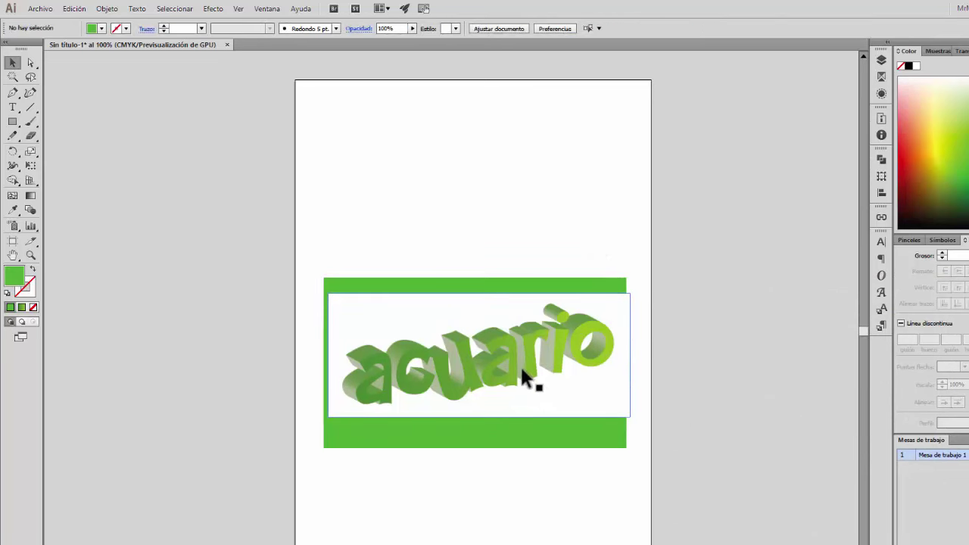
pyautogui.moveTo(520, 368); pyautogui.dragTo(518, 198)
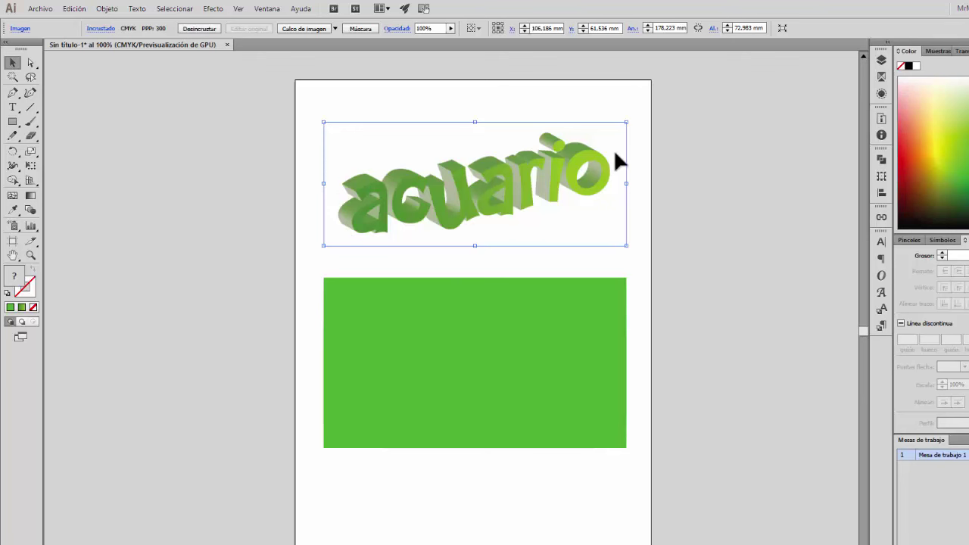
pyautogui.moveTo(574, 185); pyautogui.dragTo(571, 362)
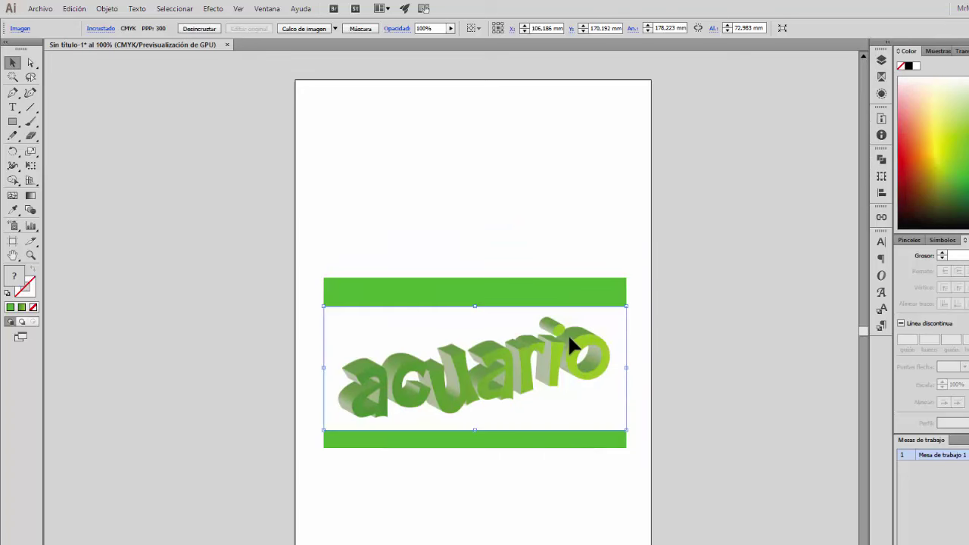
# Step: Select the rectangle and try lilac, light blue, yellow and several green fills on it
pyautogui.click(517, 202)
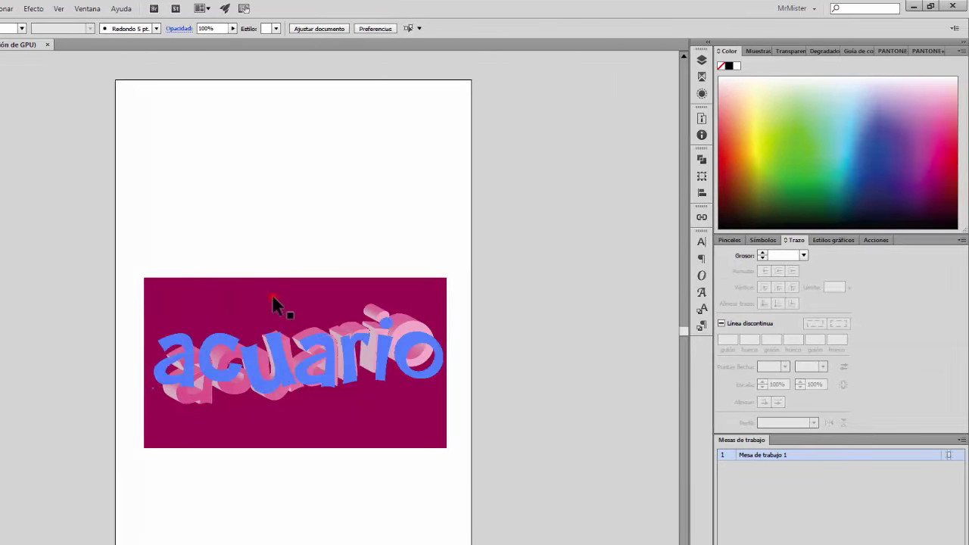
pyautogui.click(272, 296)
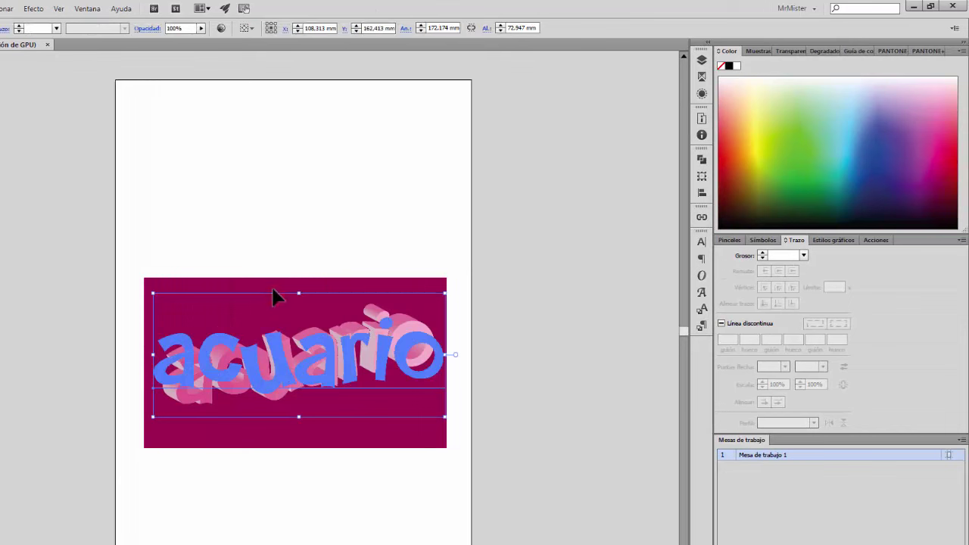
pyautogui.click(915, 114)
pyautogui.click(849, 123)
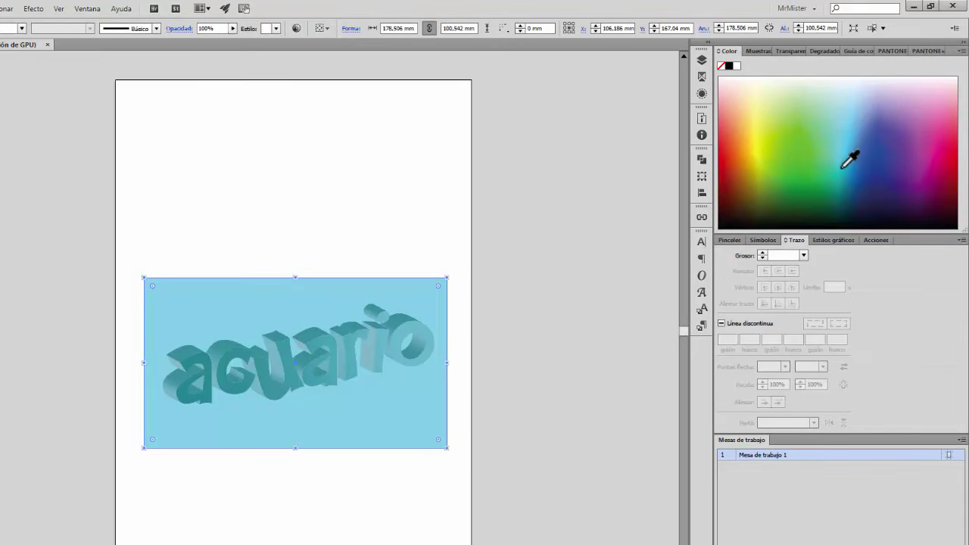
pyautogui.click(780, 178)
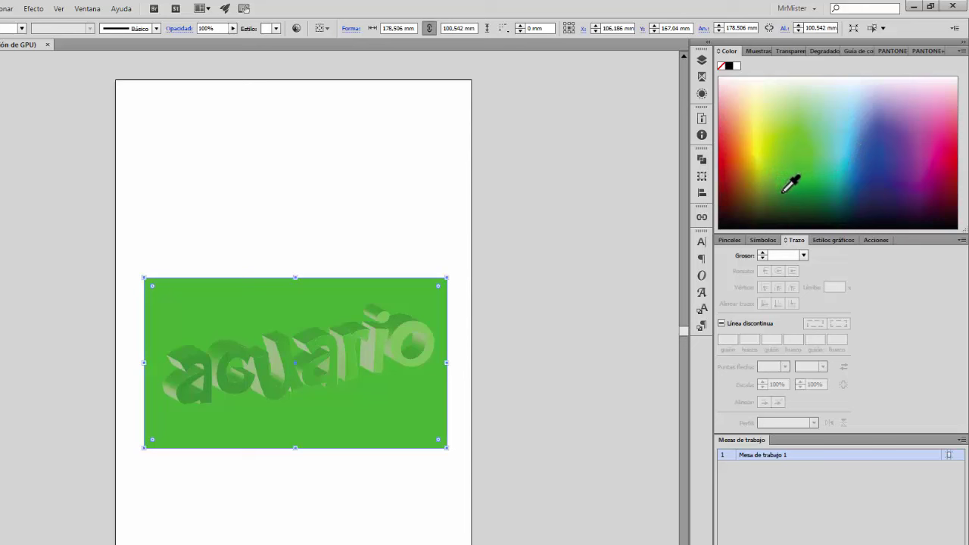
pyautogui.click(763, 198)
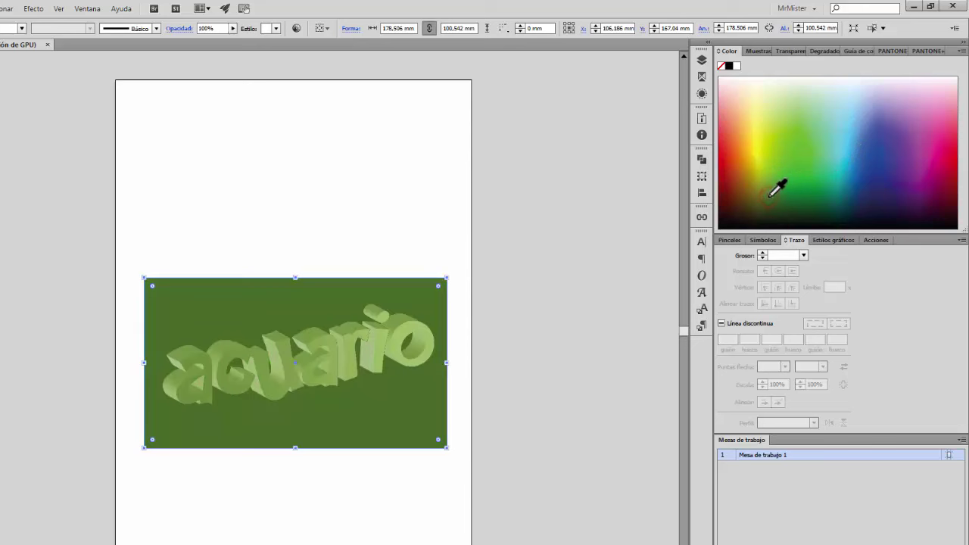
pyautogui.click(757, 154)
pyautogui.click(769, 141)
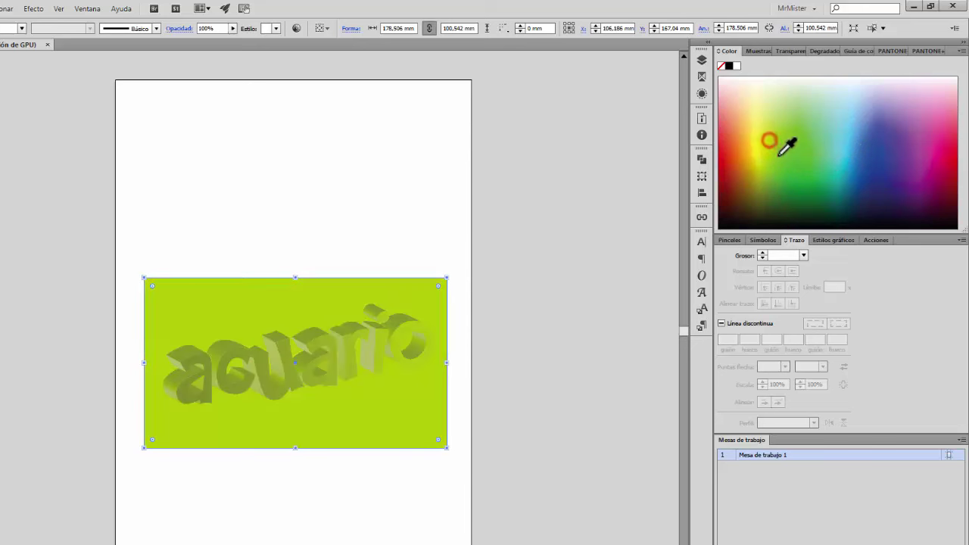
pyautogui.click(784, 159)
pyautogui.click(814, 194)
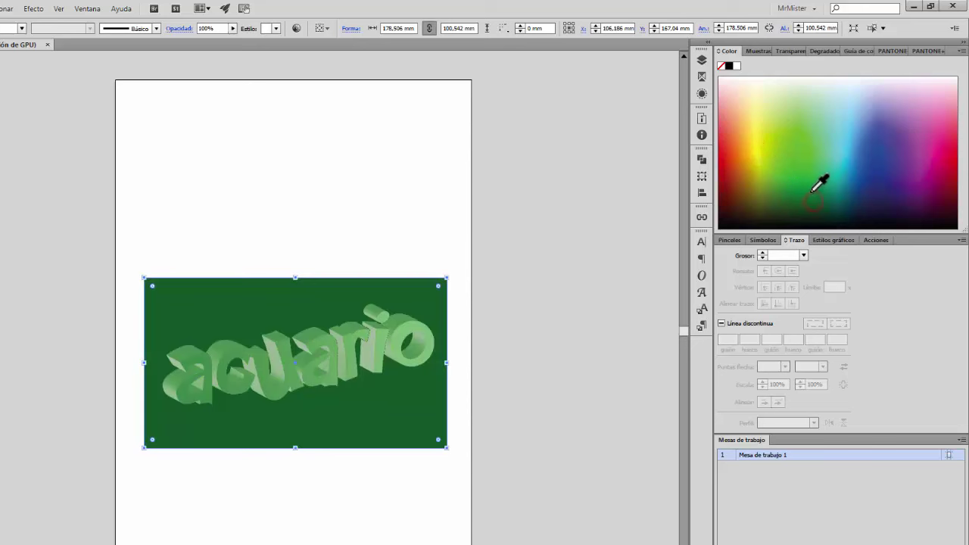
pyautogui.click(805, 162)
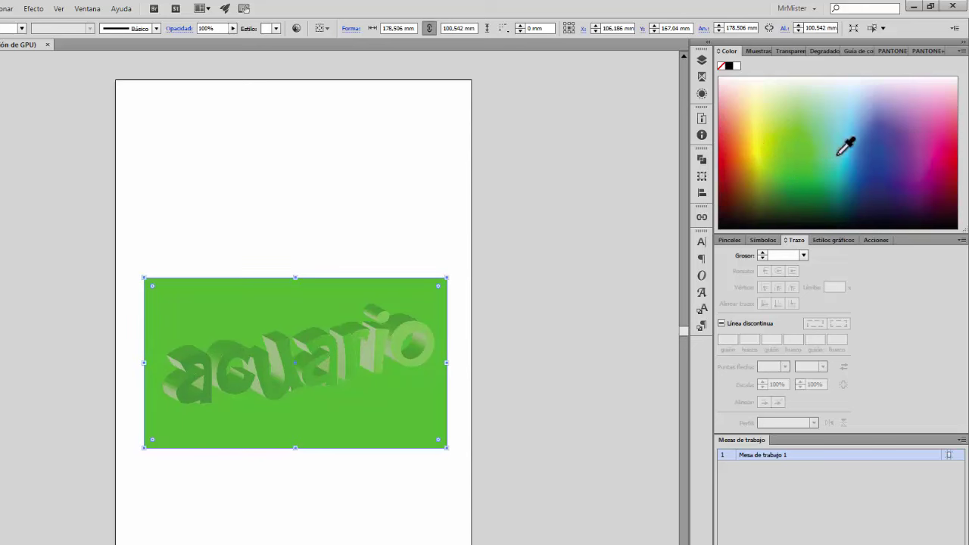
# Step: Try purple, magenta and crimson fills, then settle the rectangle on pale green
pyautogui.click(913, 159)
pyautogui.click(922, 150)
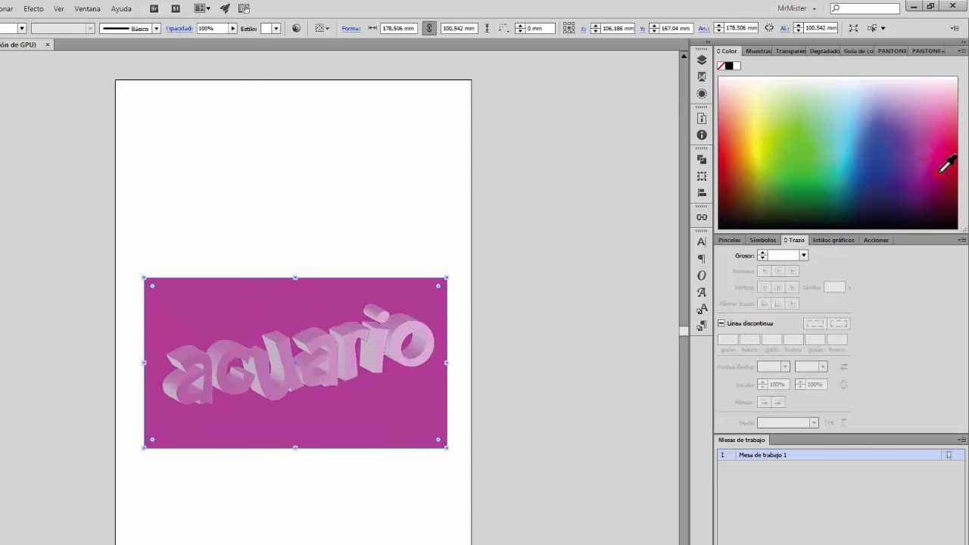
pyautogui.click(943, 171)
pyautogui.click(927, 199)
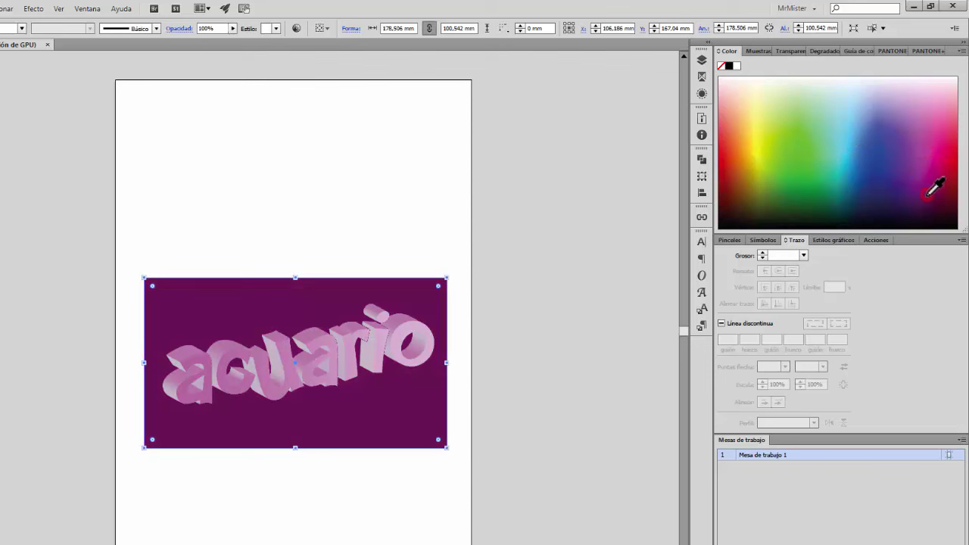
pyautogui.click(783, 189)
pyautogui.click(782, 191)
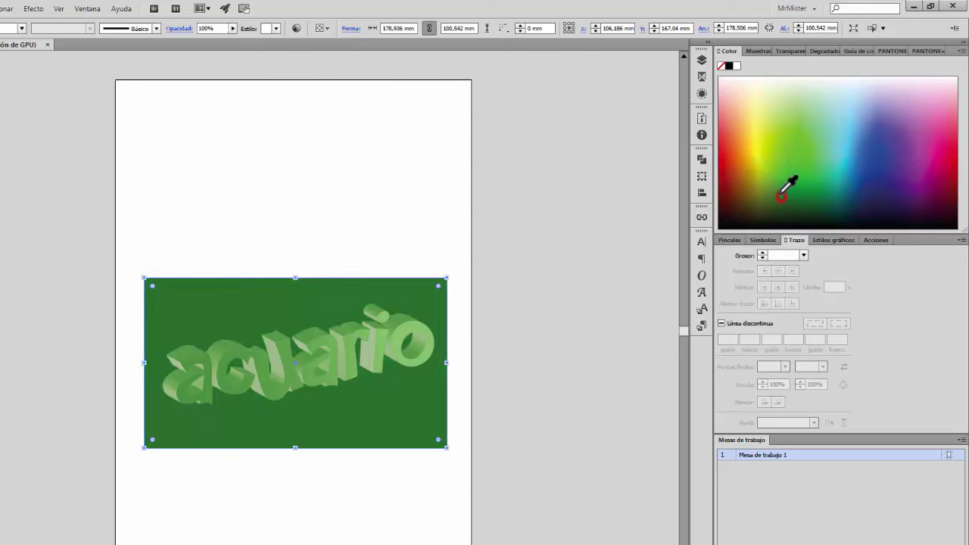
pyautogui.click(801, 151)
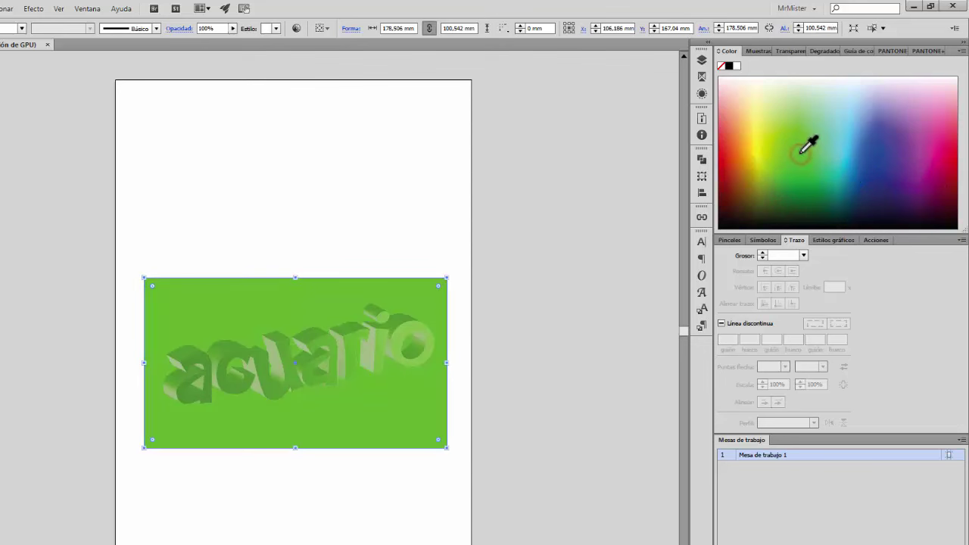
pyautogui.click(804, 100)
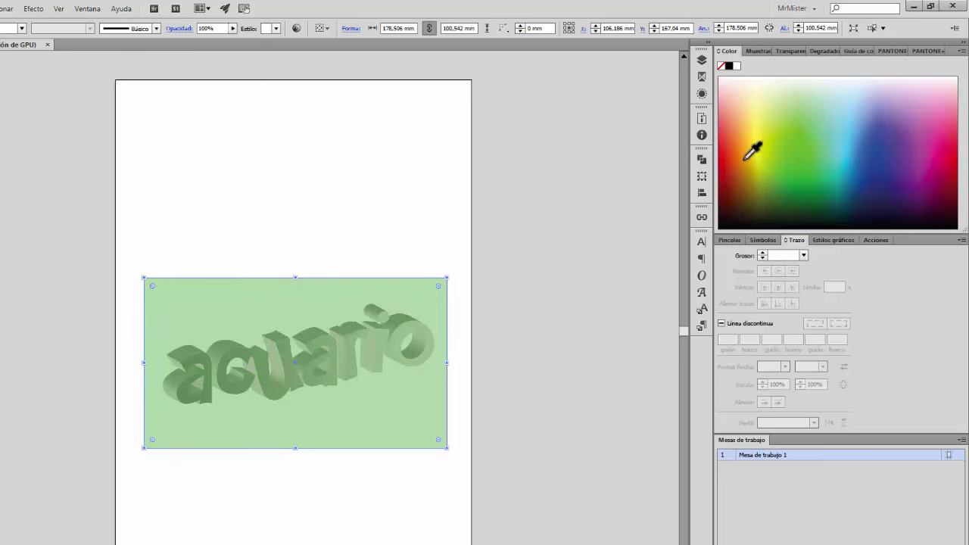
pyautogui.click(341, 134)
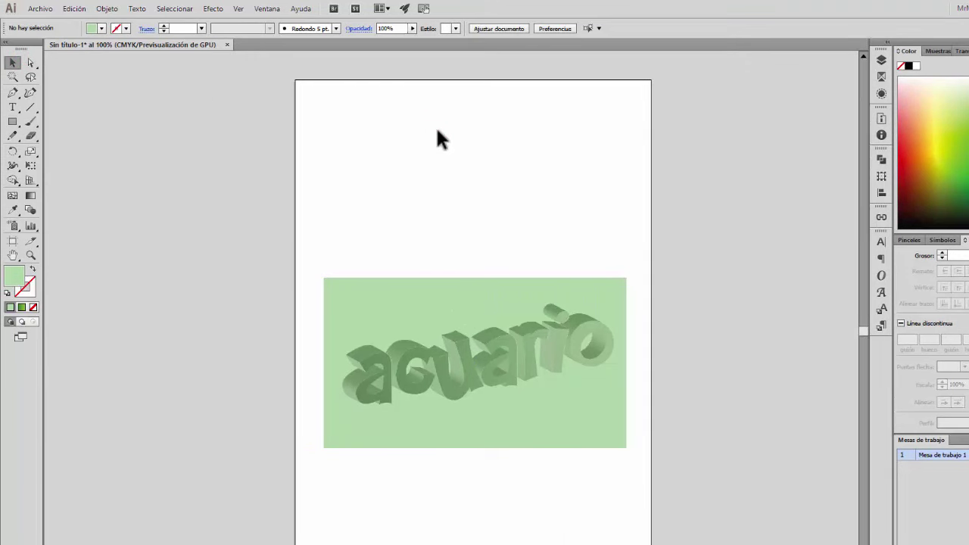
# Step: Rasterize the acuario text group via Object > Rasterize with the default settings
pyautogui.click(505, 366)
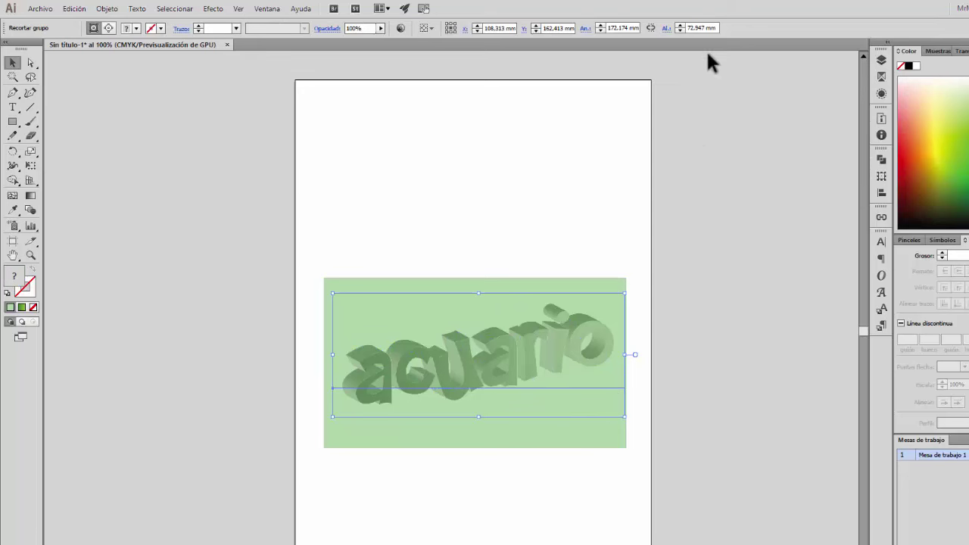
pyautogui.click(107, 9)
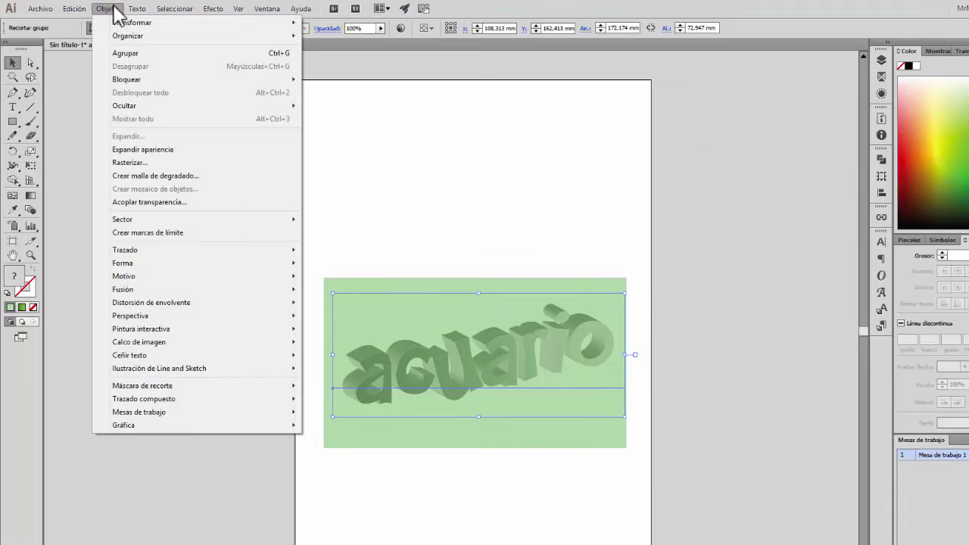
pyautogui.click(131, 162)
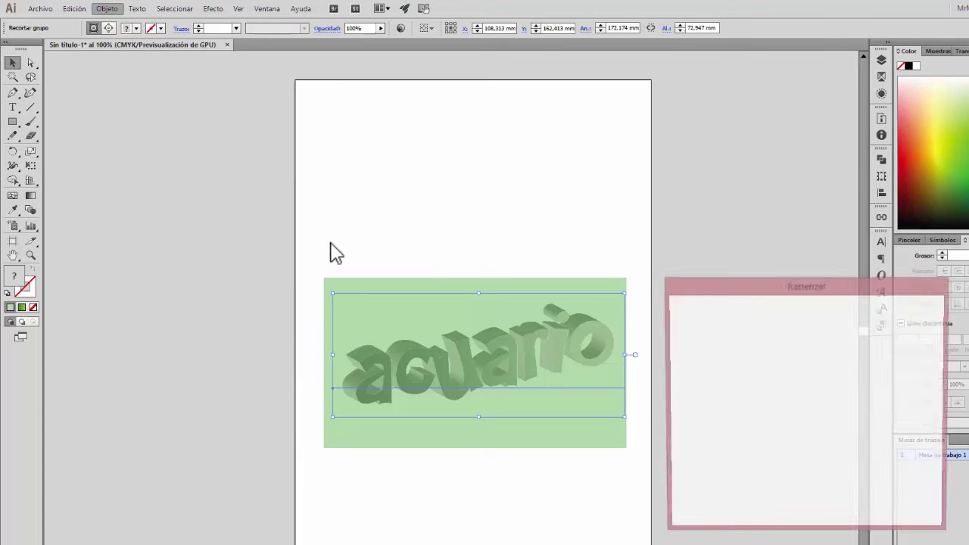
pyautogui.click(863, 507)
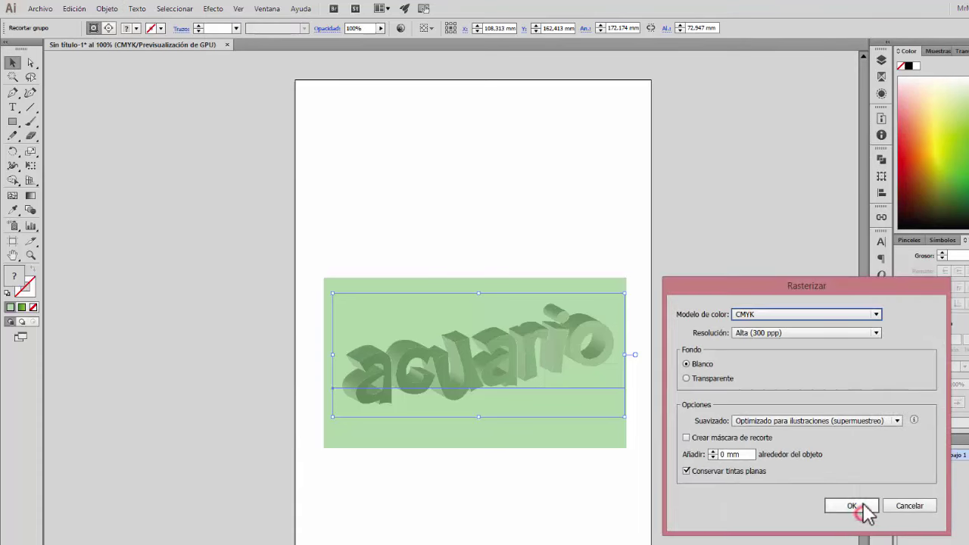
pyautogui.click(862, 506)
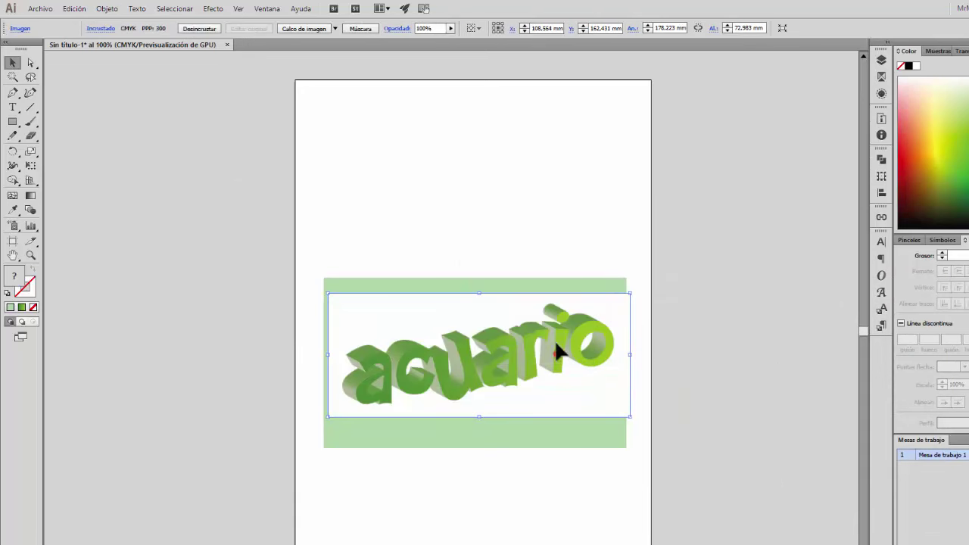
# Step: Undo the rasterize and move the 3D acuario text group to the artboard top
pyautogui.moveTo(558, 346); pyautogui.dragTo(553, 195)
pyautogui.click(532, 124)
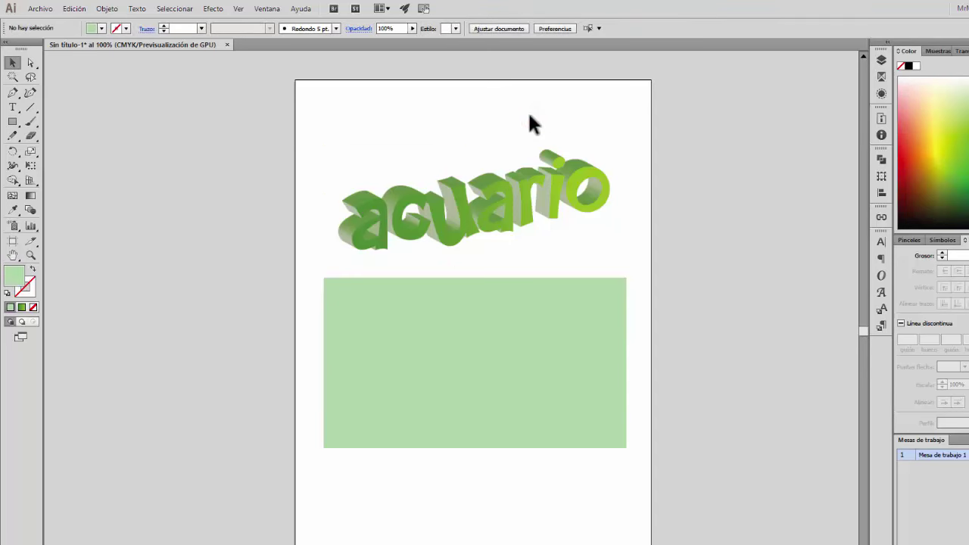
pyautogui.hotkey('ctrl', 'z')
pyautogui.hotkey('ctrl', 'z')
pyautogui.hotkey('ctrl', 'z')
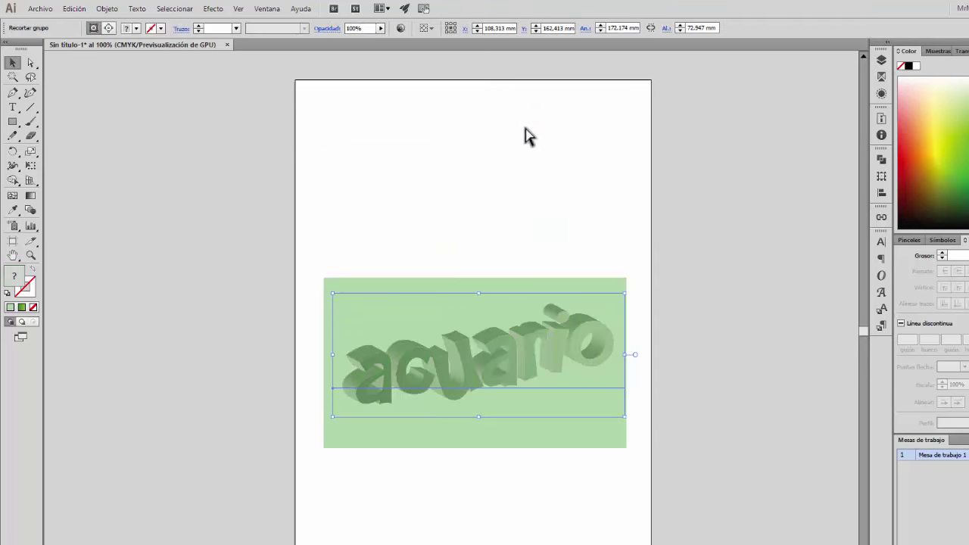
pyautogui.moveTo(524, 341); pyautogui.dragTo(515, 138)
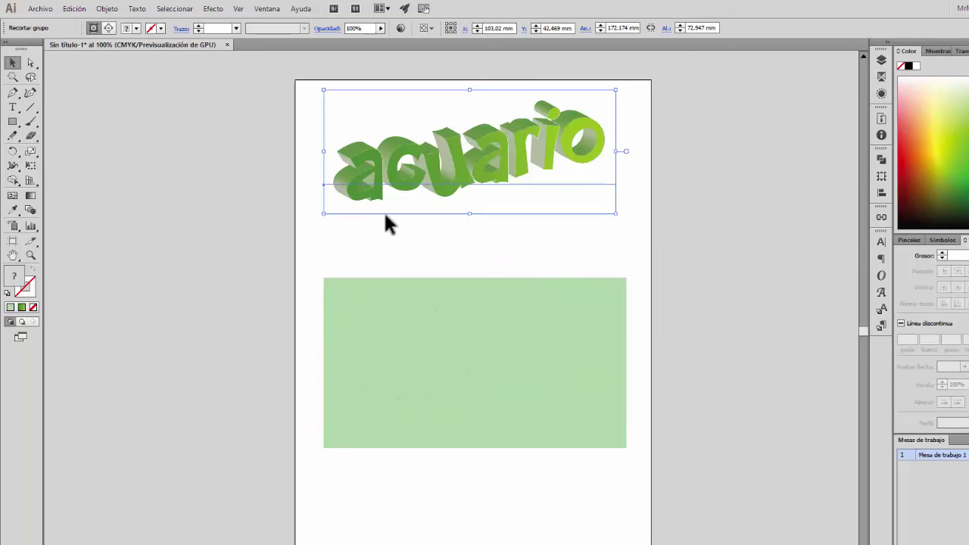
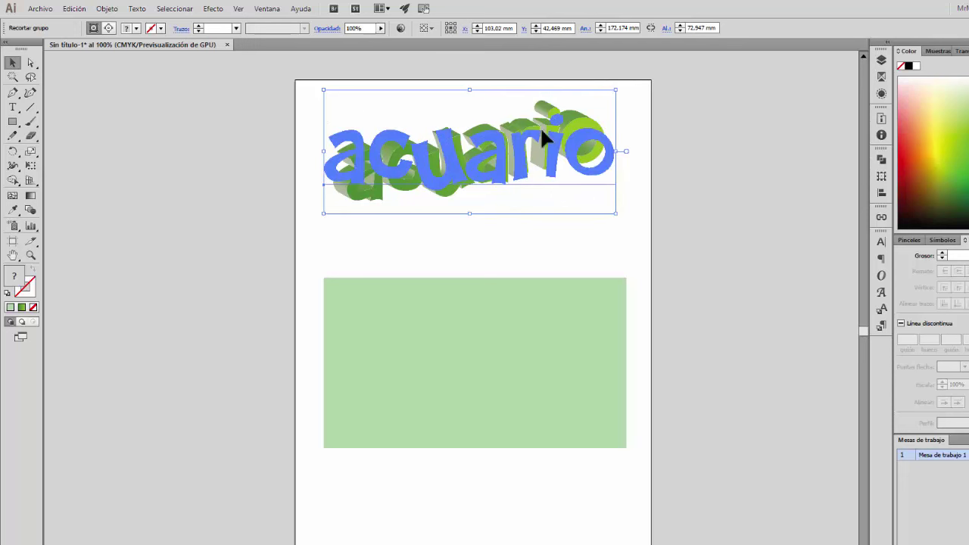
# Step: Drag the 3D 'acuario' group down so it sits over the light green rectangle
pyautogui.moveTo(526, 133); pyautogui.dragTo(538, 360)
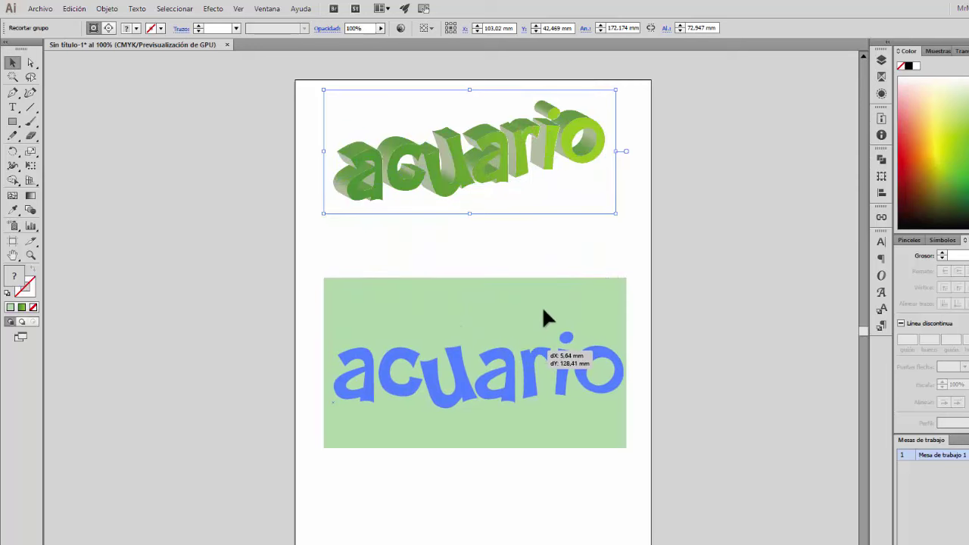
pyautogui.moveTo(542, 306); pyautogui.dragTo(541, 288)
pyautogui.keyDown('shift'); pyautogui.click(539, 283); pyautogui.keyUp('shift')
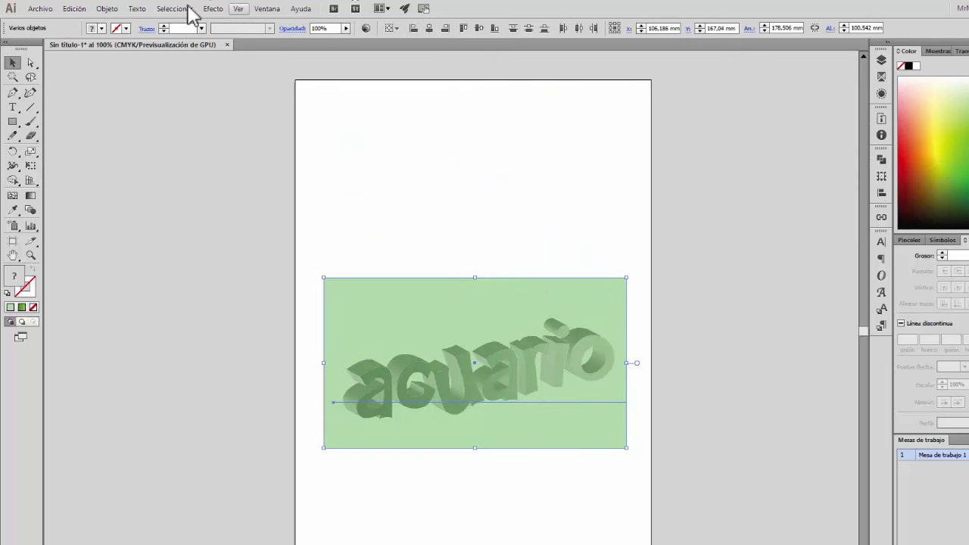
pyautogui.click(107, 8)
pyautogui.click(487, 70)
pyautogui.click(487, 69)
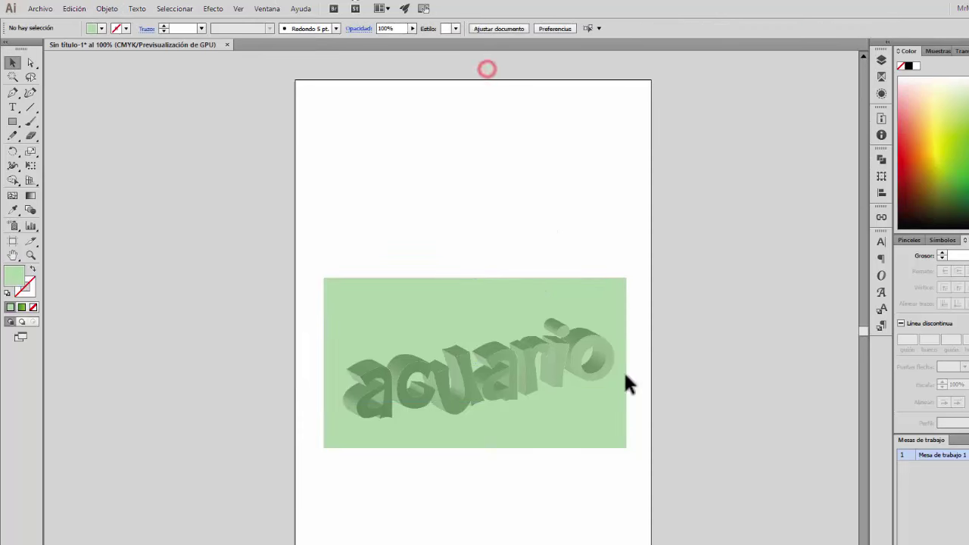
pyautogui.moveTo(557, 382); pyautogui.dragTo(549, 373)
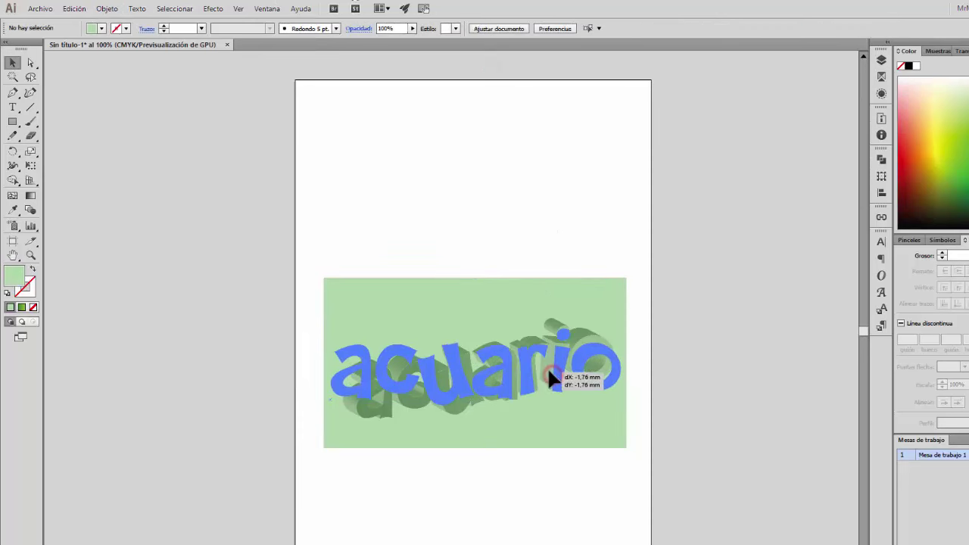
pyautogui.click(542, 217)
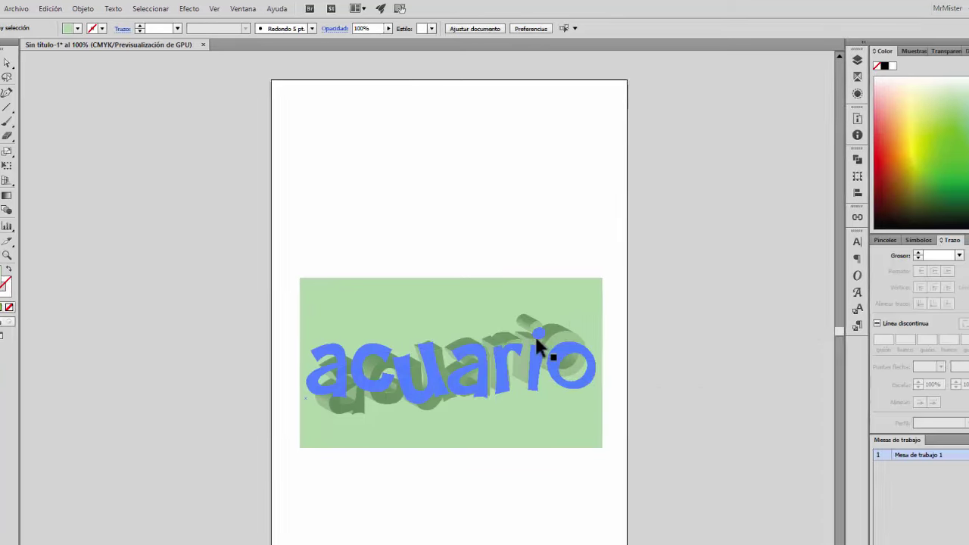
# Step: Try Multiplicar and Trama blending on the 3D artwork, then settle on Luminosidad
pyautogui.click(560, 339)
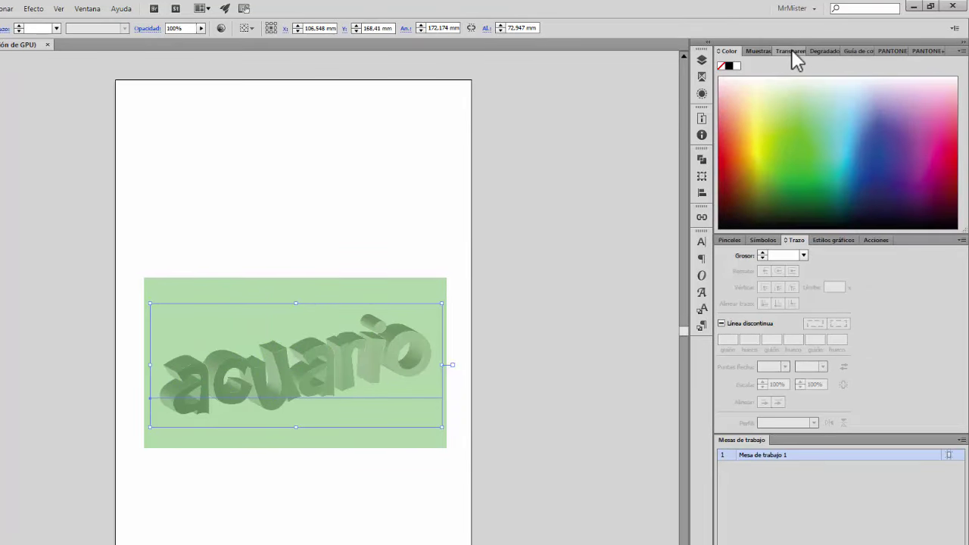
pyautogui.click(856, 51)
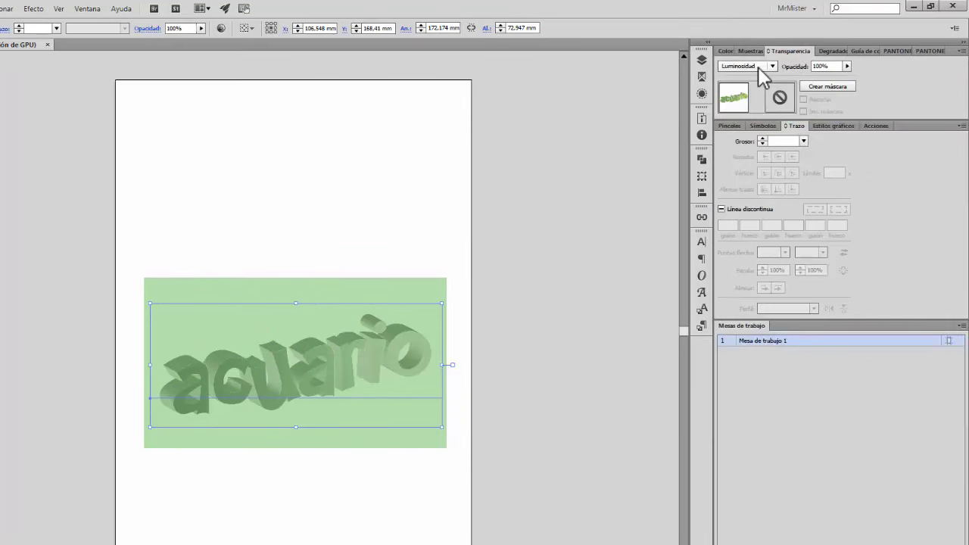
pyautogui.click(765, 65)
pyautogui.click(761, 109)
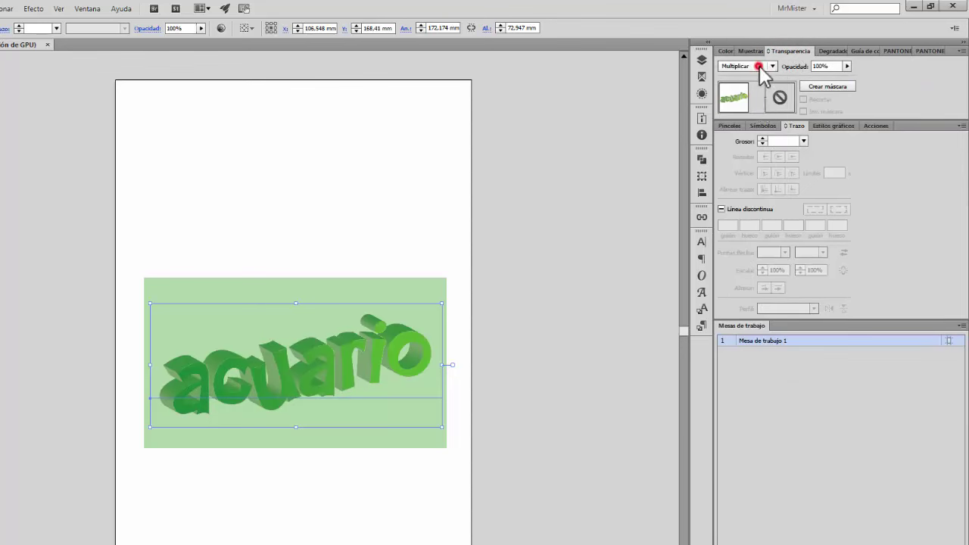
pyautogui.click(760, 66)
pyautogui.click(764, 151)
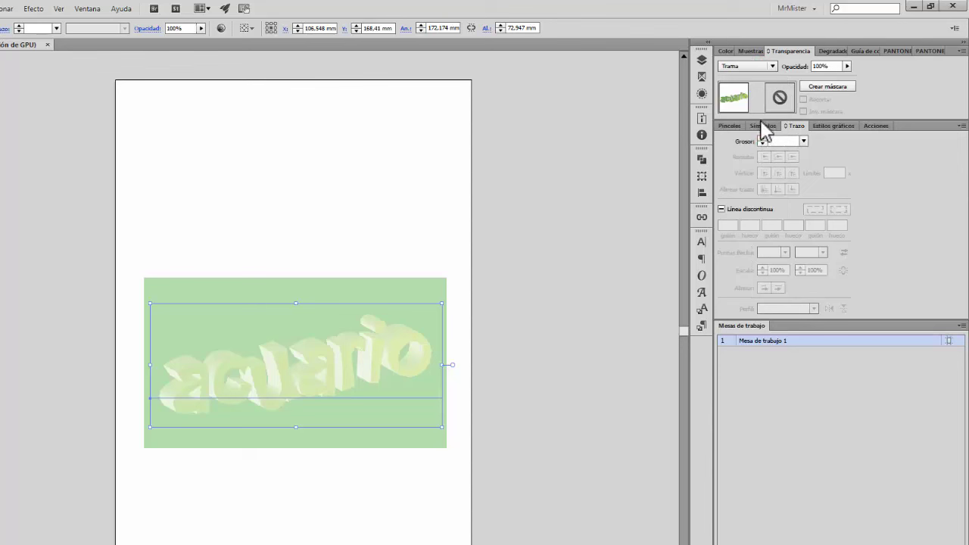
pyautogui.click(763, 67)
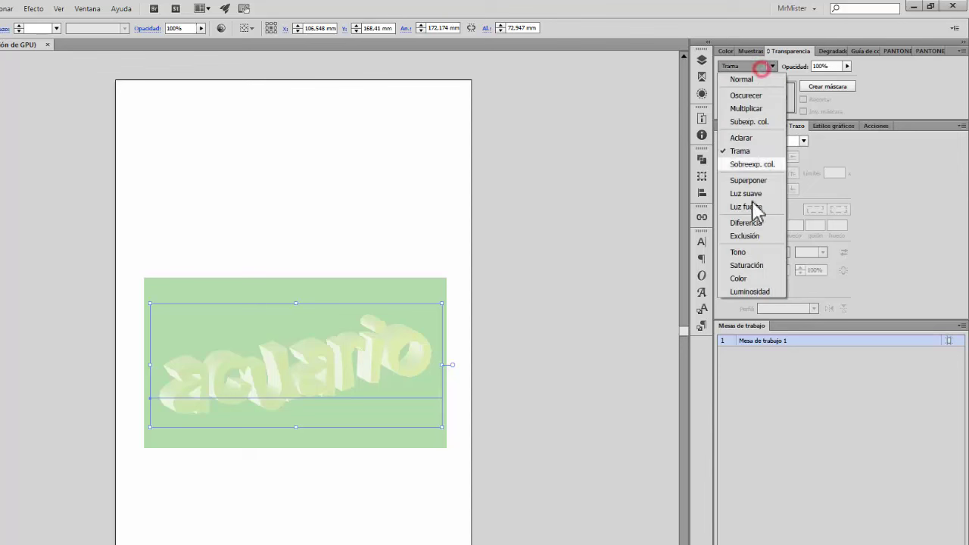
pyautogui.click(742, 291)
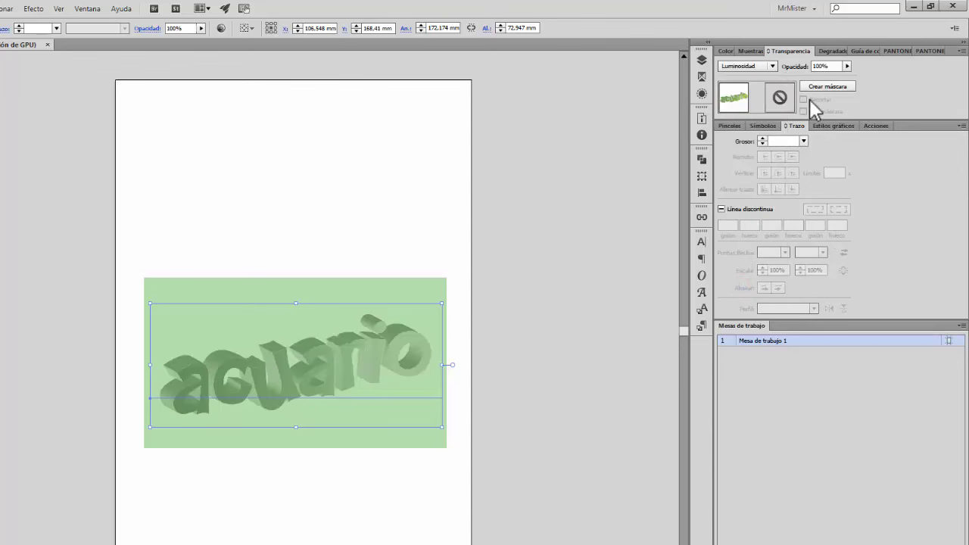
# Step: Test the artwork's opacity at 69% and 34%, then restore it to 100%
pyautogui.click(848, 66)
pyautogui.moveTo(846, 78); pyautogui.dragTo(833, 78)
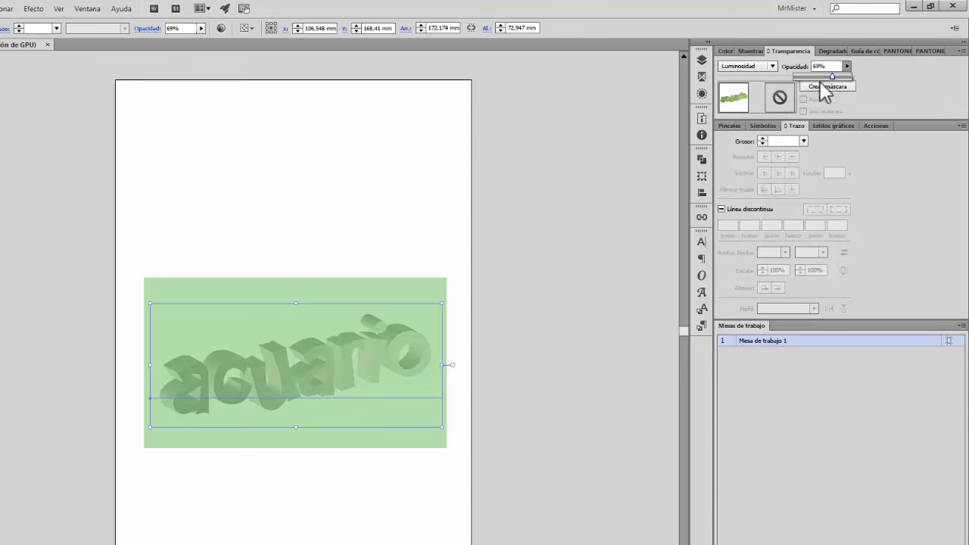
pyautogui.click(843, 68)
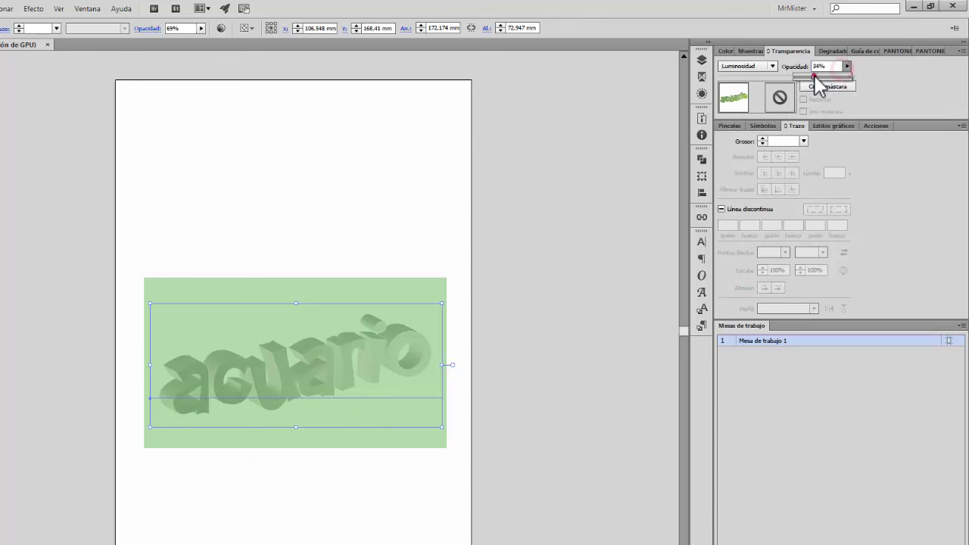
pyautogui.moveTo(833, 77); pyautogui.dragTo(814, 77)
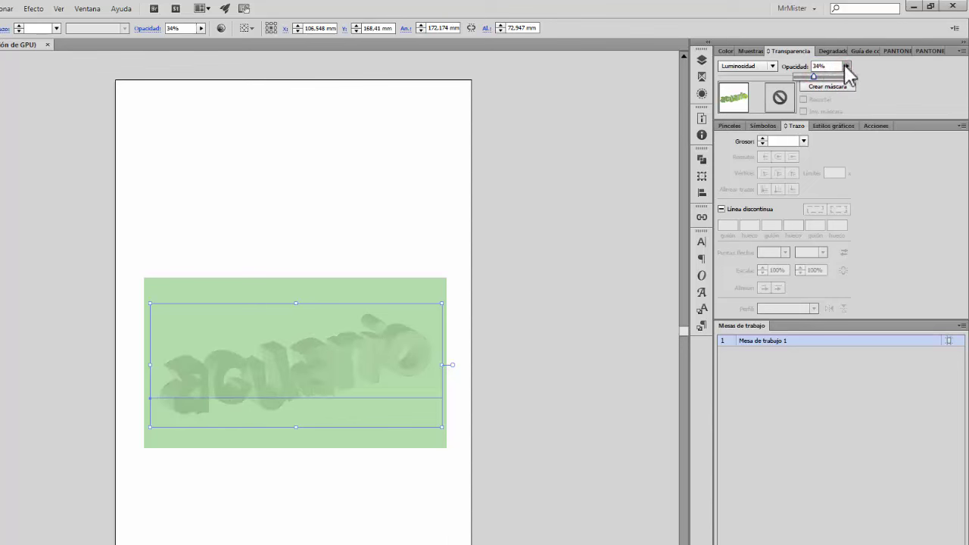
pyautogui.click(848, 67)
pyautogui.click(848, 67)
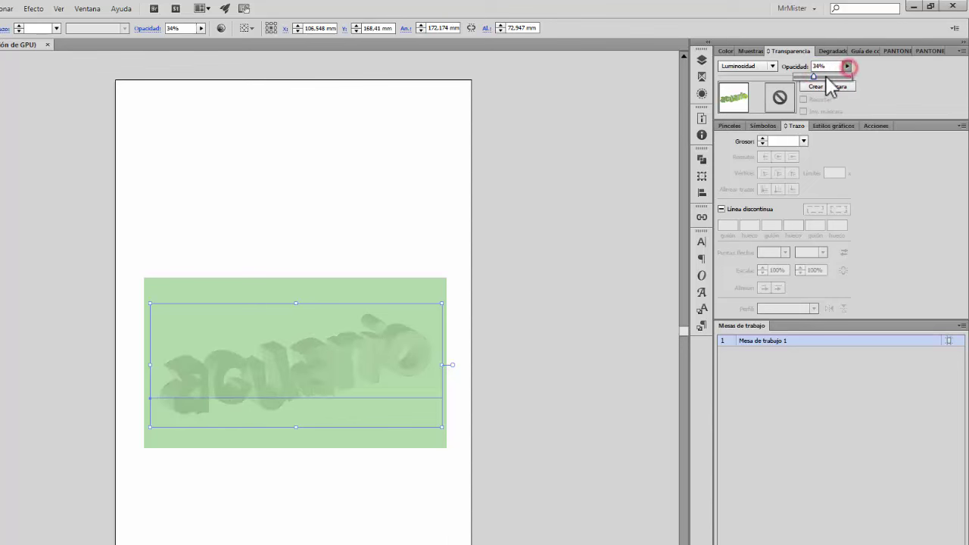
pyautogui.moveTo(813, 77); pyautogui.dragTo(886, 95)
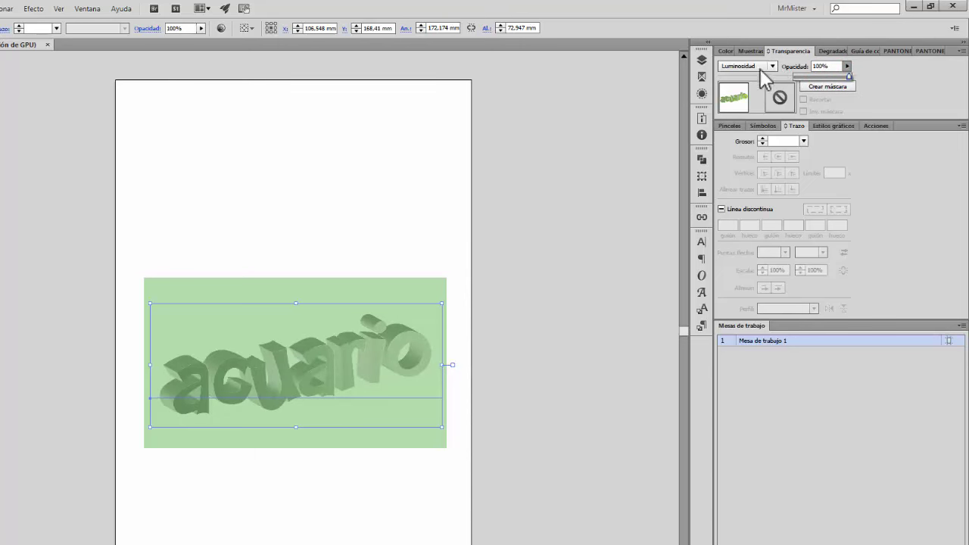
pyautogui.click(368, 132)
pyautogui.click(387, 217)
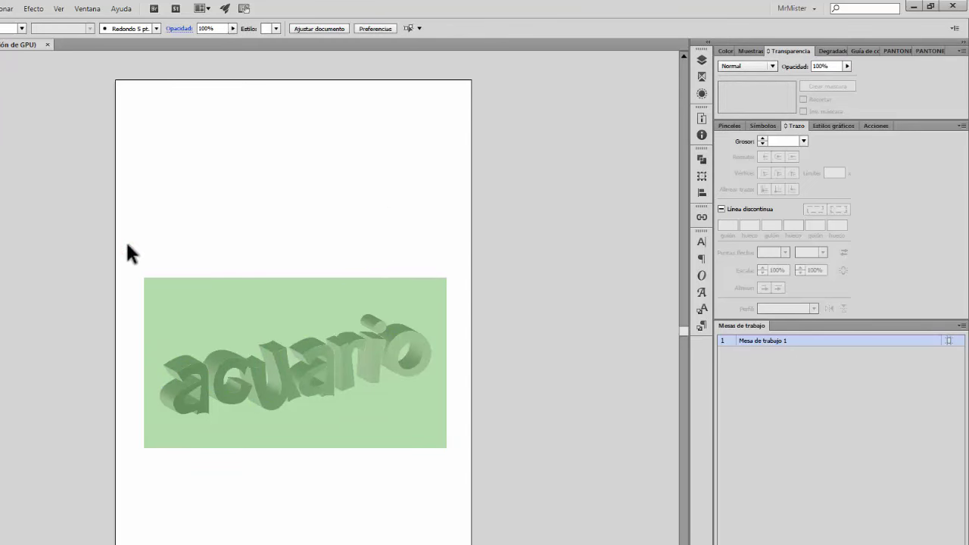
# Step: Rasterize the rectangle and 3D artwork into one CMYK 300 ppi image and move it up the page
pyautogui.moveTo(127, 245); pyautogui.dragTo(457, 465)
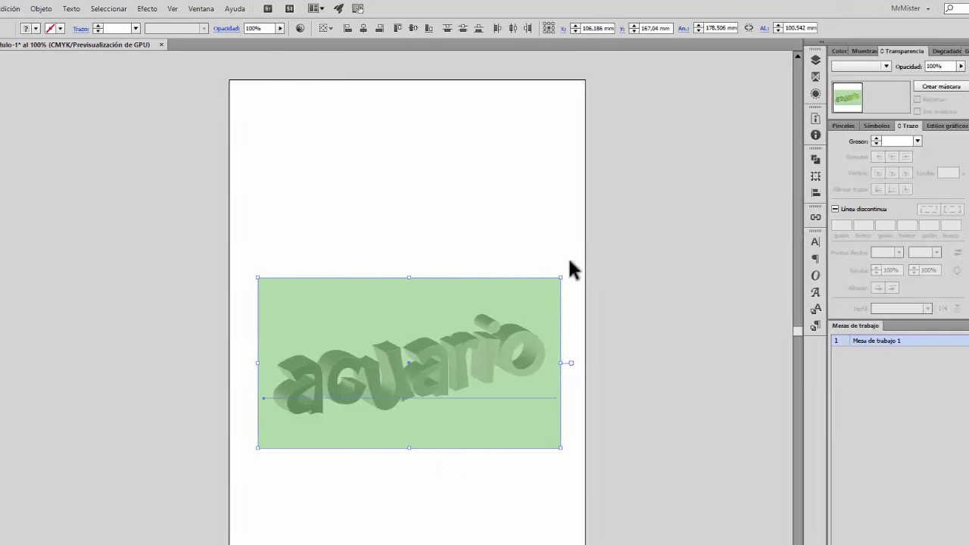
pyautogui.click(107, 9)
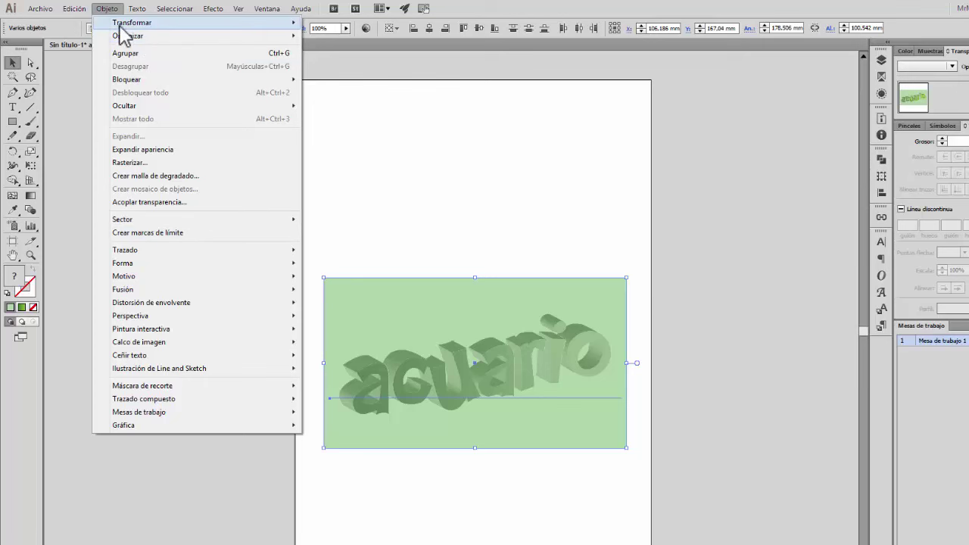
pyautogui.click(161, 164)
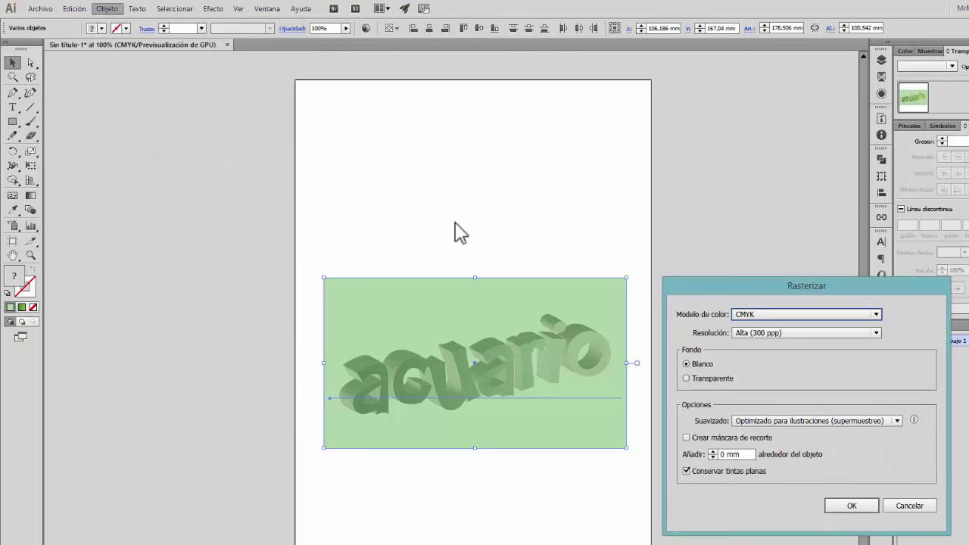
pyautogui.click(859, 508)
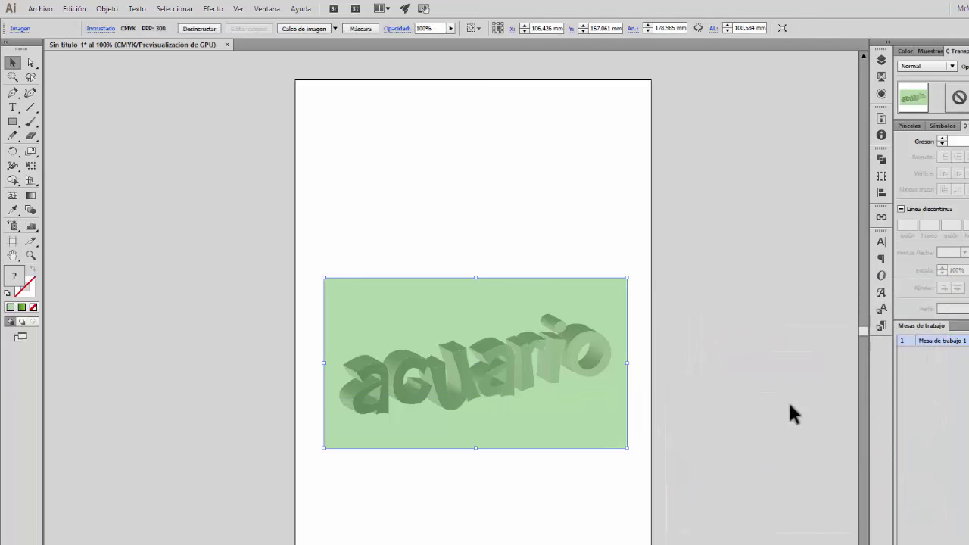
pyautogui.click(493, 154)
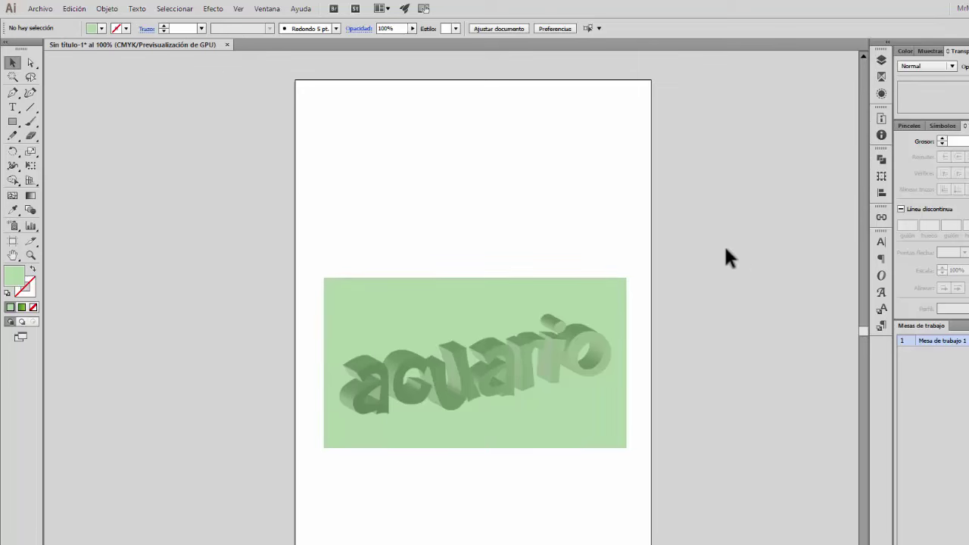
pyautogui.moveTo(567, 369); pyautogui.dragTo(569, 194)
# Step: Undo the move, the rasterizing and the opacity mask with Ctrl+Z
pyautogui.click(576, 369)
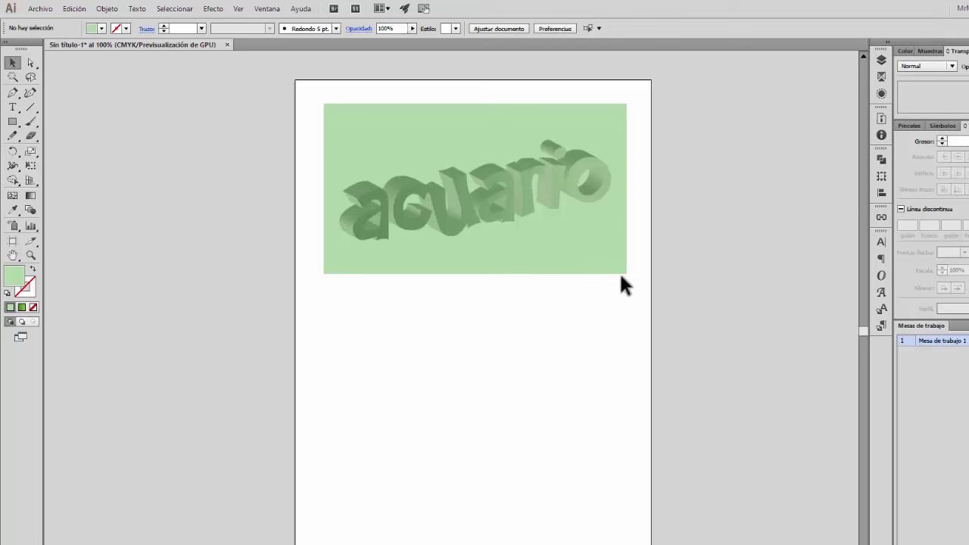
pyautogui.click(606, 204)
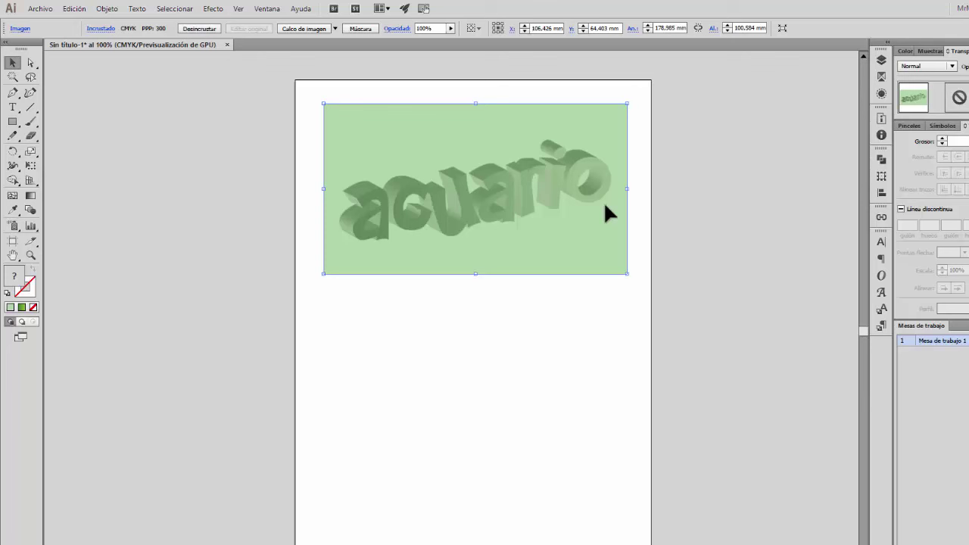
pyautogui.click(590, 331)
pyautogui.hotkey('ctrl', 'z')
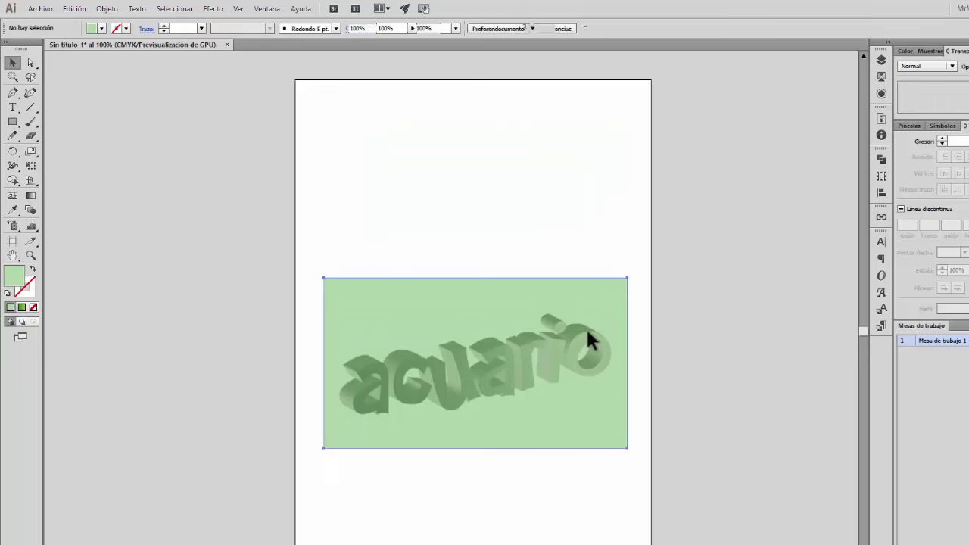
pyautogui.hotkey('ctrl', 'z')
pyautogui.hotkey('ctrl', 'shift', 'z')
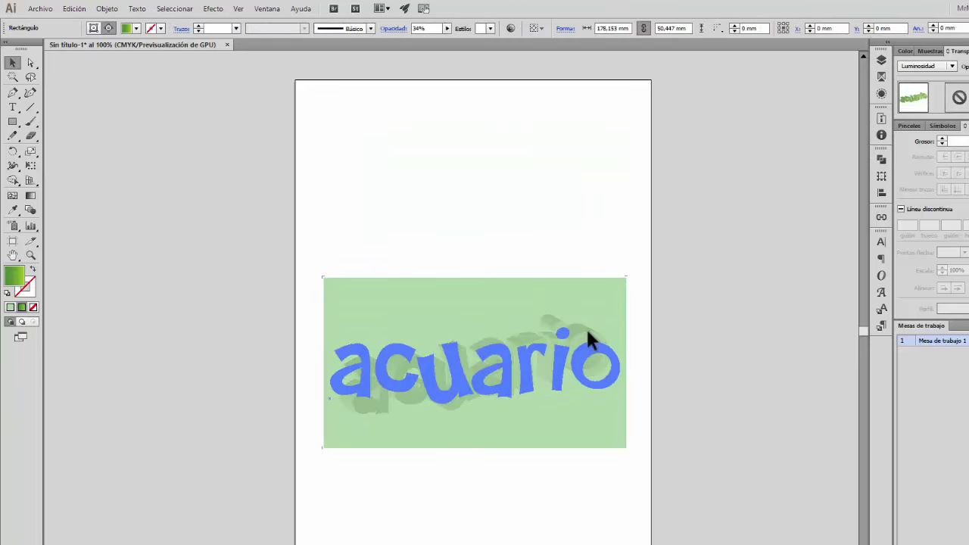
pyautogui.hotkey('ctrl', 'z')
# Step: Delete the 'acuario' artwork and the green rectangle from the artboard
pyautogui.click(559, 197)
pyautogui.click(391, 324)
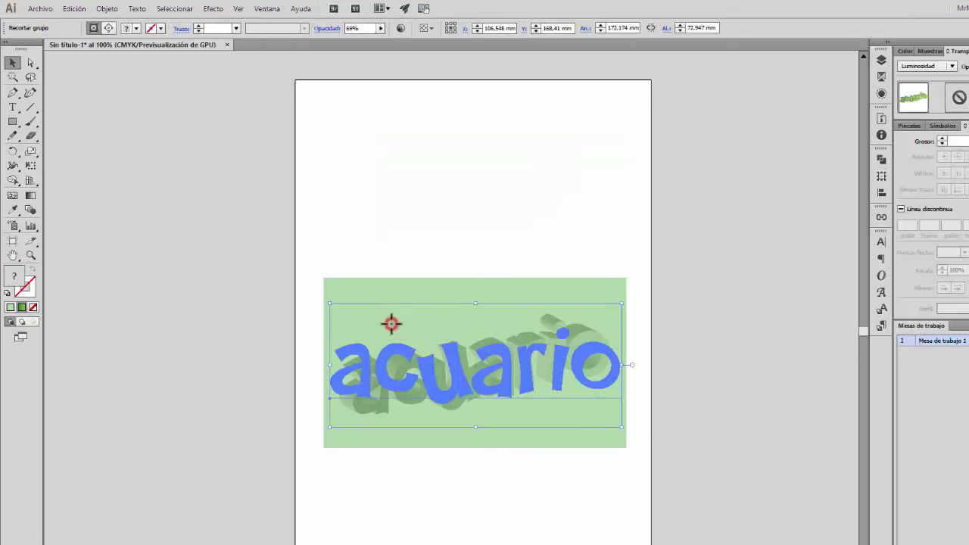
pyautogui.press('Delete')
pyautogui.click(391, 324)
pyautogui.press('Delete')
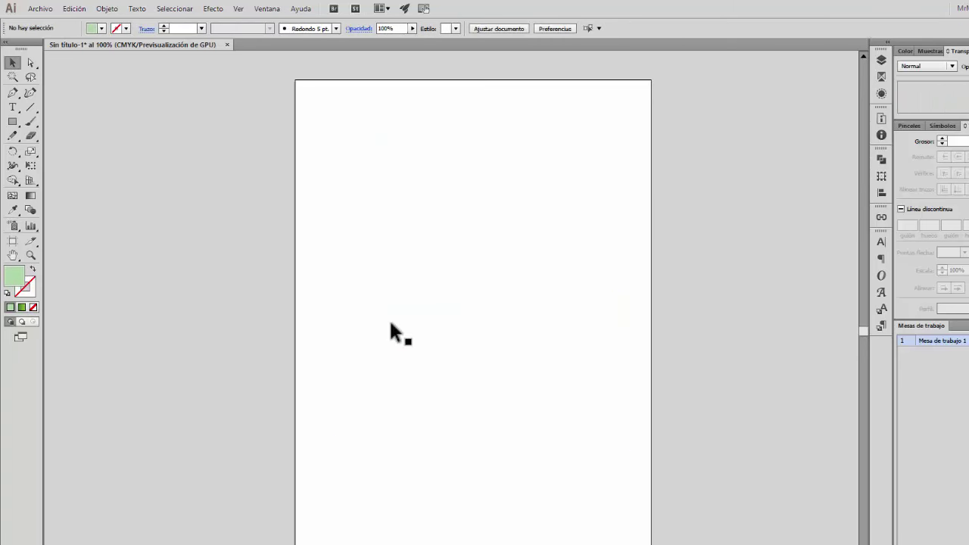
# Step: Type the word 'acuario' on the artboard, correcting the typos along the way
pyautogui.click(12, 107)
pyautogui.click(366, 216)
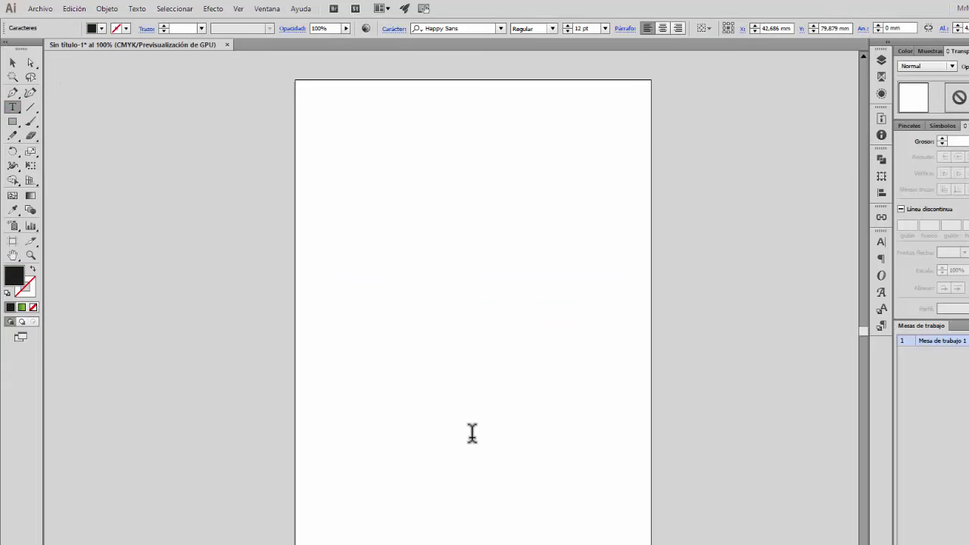
pyautogui.write('ac')
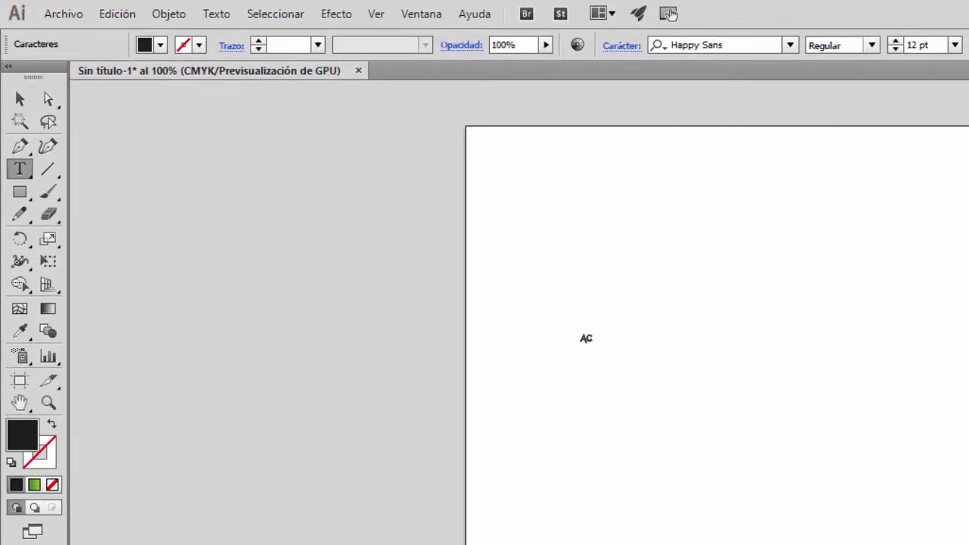
pyautogui.write('urio')
pyautogui.press('BackSpace')
pyautogui.press('BackSpace')
pyautogui.press('BackSpace')
pyautogui.press('BackSpace')
pyautogui.press('BackSpace')
pyautogui.press('BackSpace')
pyautogui.write('acura')
pyautogui.press('BackSpace')
pyautogui.press('BackSpace')
pyautogui.write('ario')
# Step: Scale 'acuario' up to about 177 pt and position it near the top of the page
pyautogui.click(20, 99)
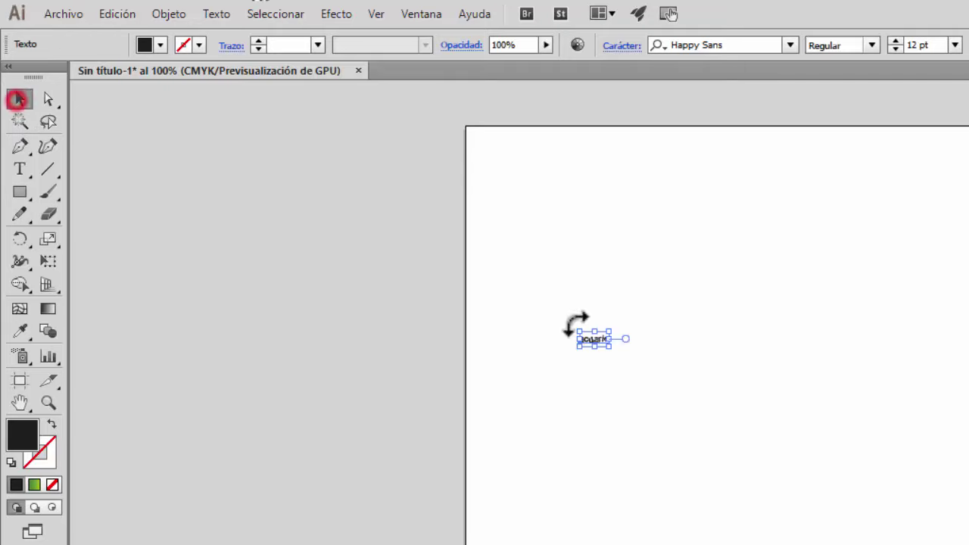
pyautogui.moveTo(613, 330); pyautogui.dragTo(968, 147)
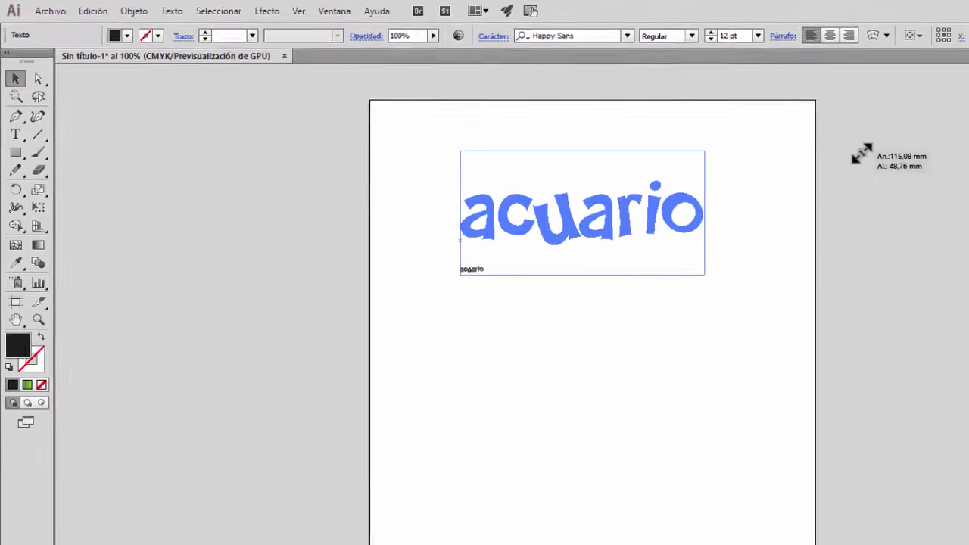
pyautogui.moveTo(890, 115); pyautogui.dragTo(891, 115)
pyautogui.moveTo(678, 169); pyautogui.dragTo(655, 156)
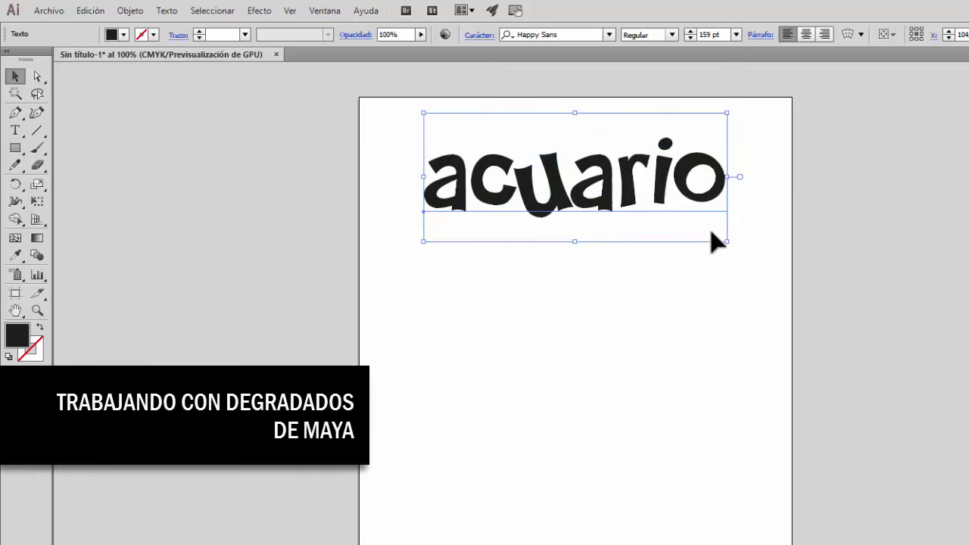
pyautogui.moveTo(726, 240)
pyautogui.mouseDown()
pyautogui.moveTo(747, 271)
pyautogui.moveTo(742, 250)
pyautogui.mouseUp()
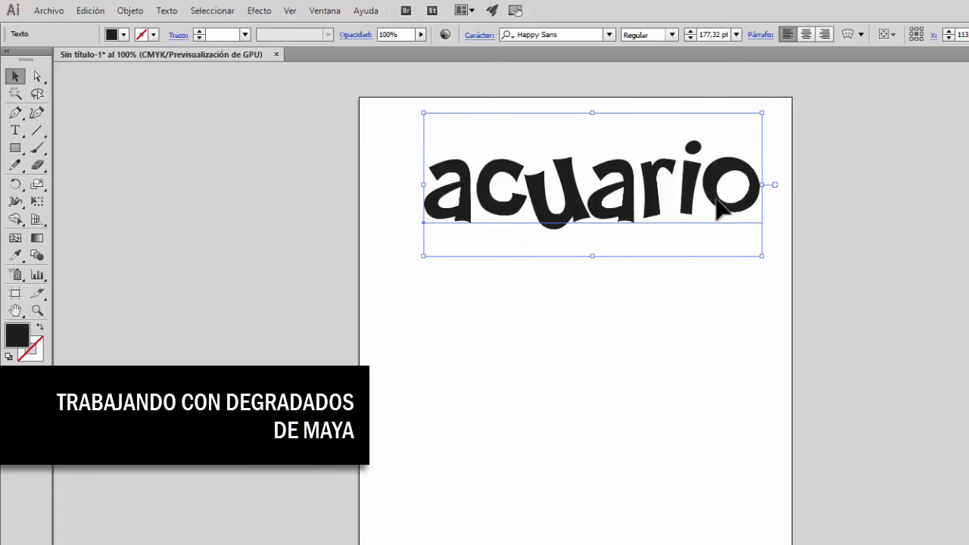
pyautogui.moveTo(716, 199); pyautogui.dragTo(701, 216)
pyautogui.click(669, 307)
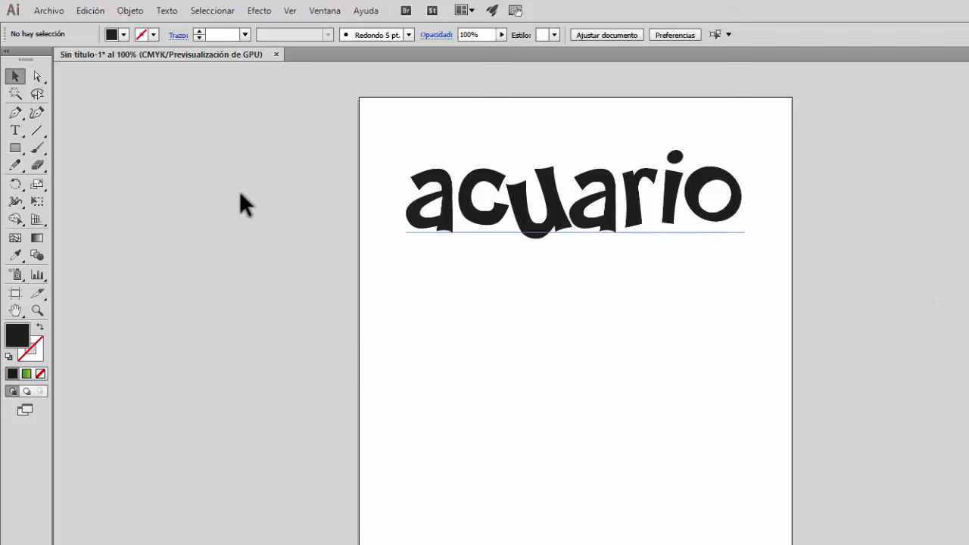
# Step: Draw a 170.744 × 50.8 mm rectangle below 'acuario' and nudge it slightly left
pyautogui.click(15, 148)
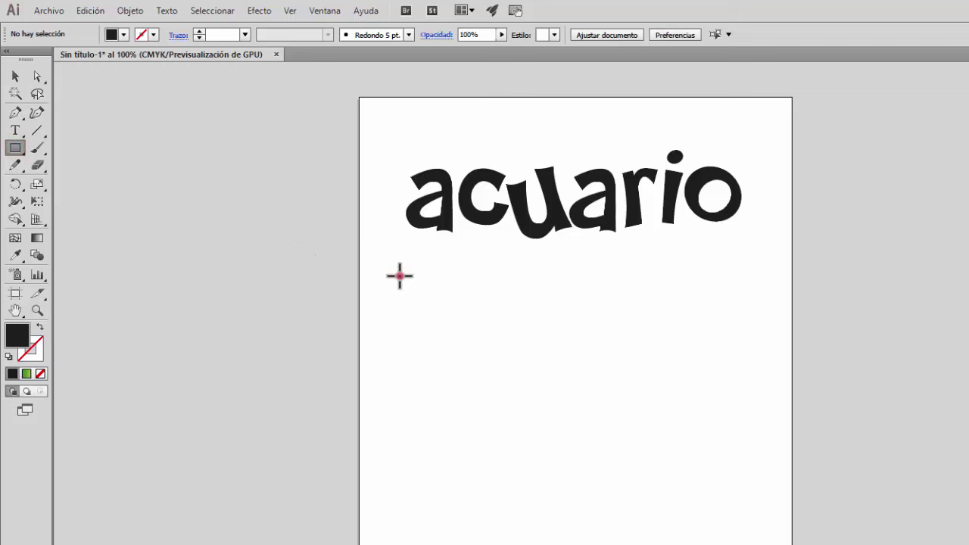
pyautogui.moveTo(400, 276); pyautogui.dragTo(752, 381)
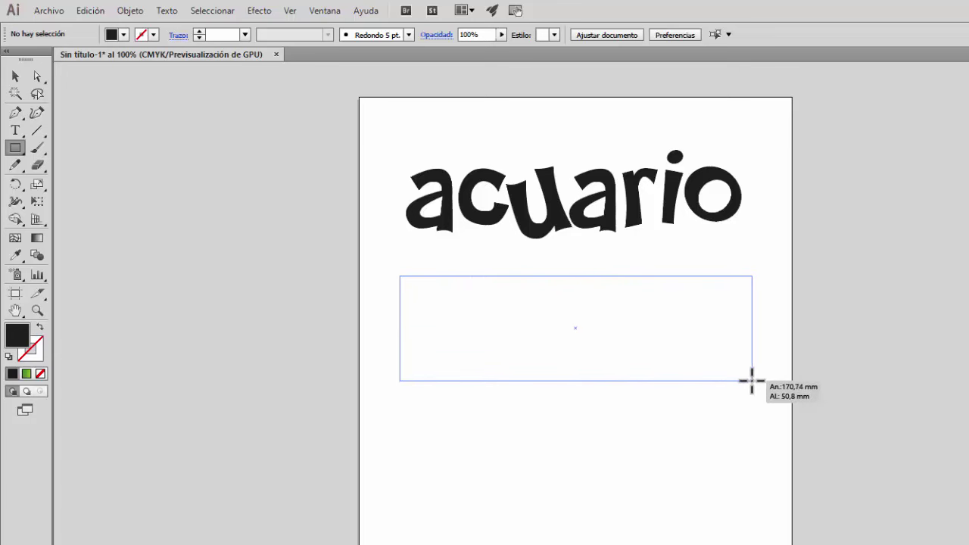
pyautogui.moveTo(752, 381); pyautogui.dragTo(752, 381)
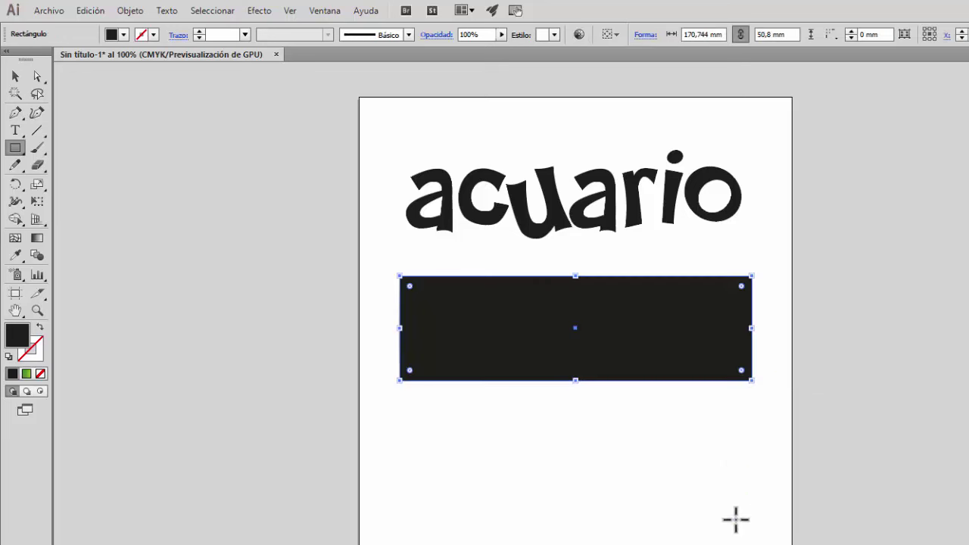
pyautogui.click(15, 77)
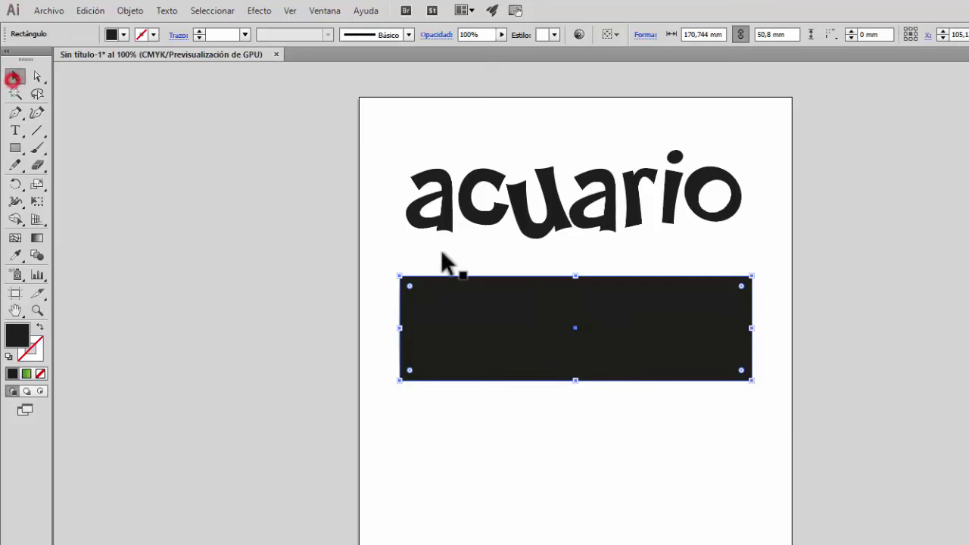
pyautogui.moveTo(643, 368); pyautogui.dragTo(638, 368)
pyautogui.click(645, 438)
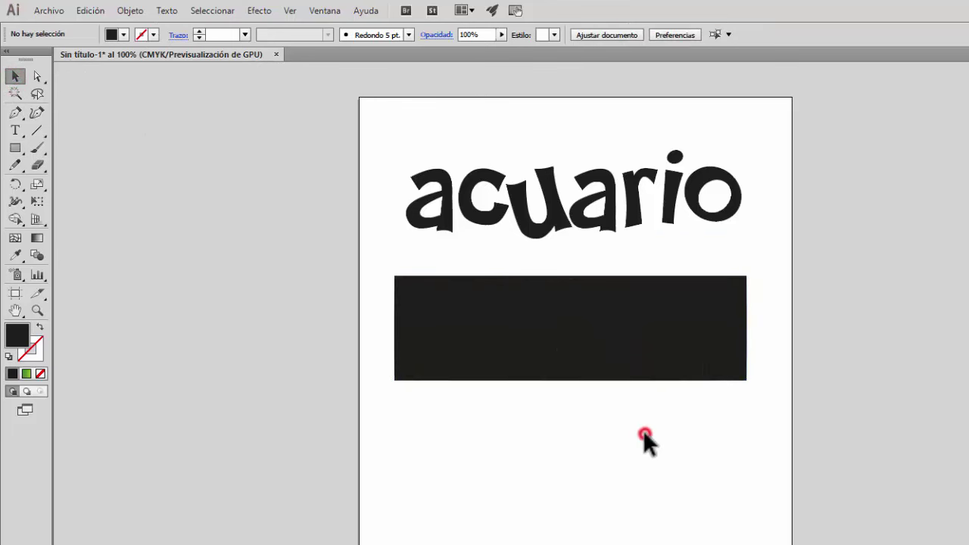
# Step: Fill the black rectangle from the Muestras swatches, trying yellow-green then green
pyautogui.click(644, 331)
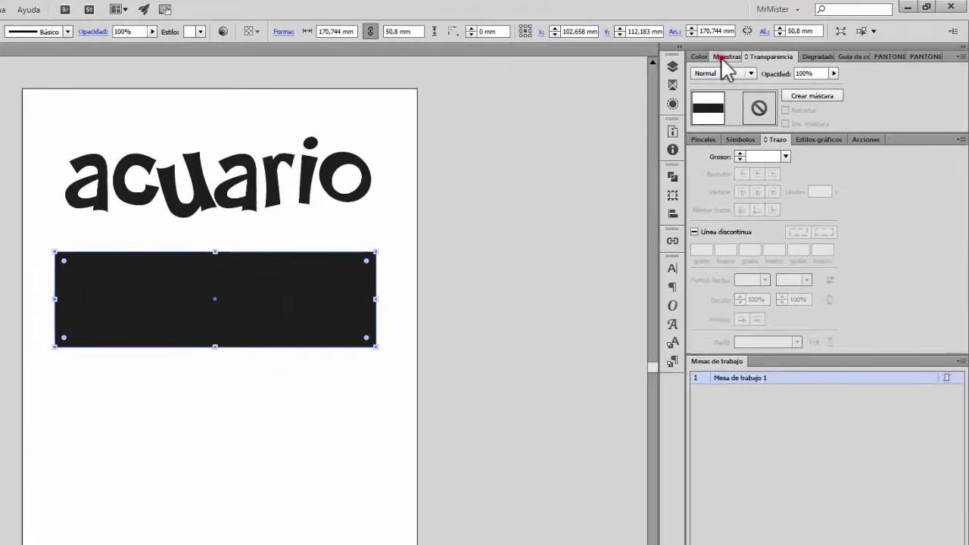
pyautogui.click(725, 57)
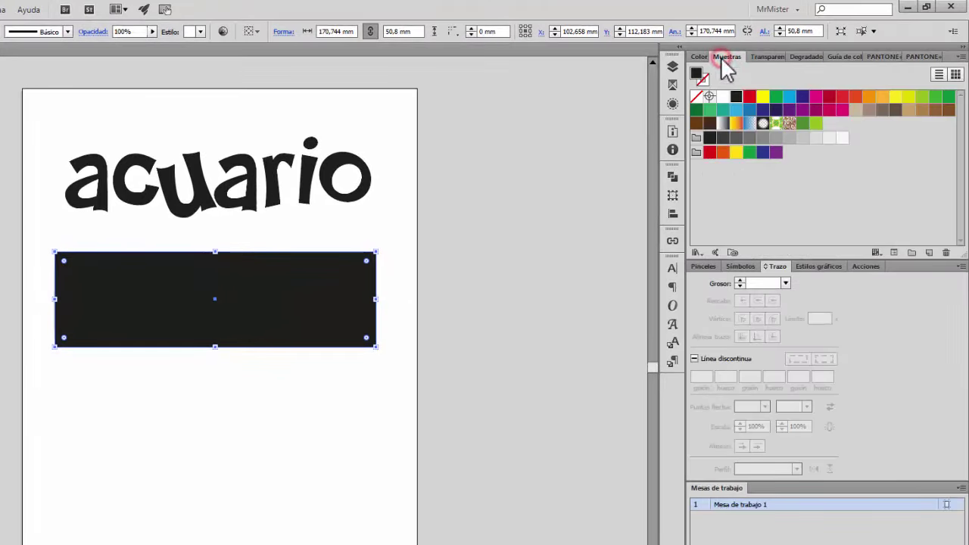
pyautogui.click(922, 97)
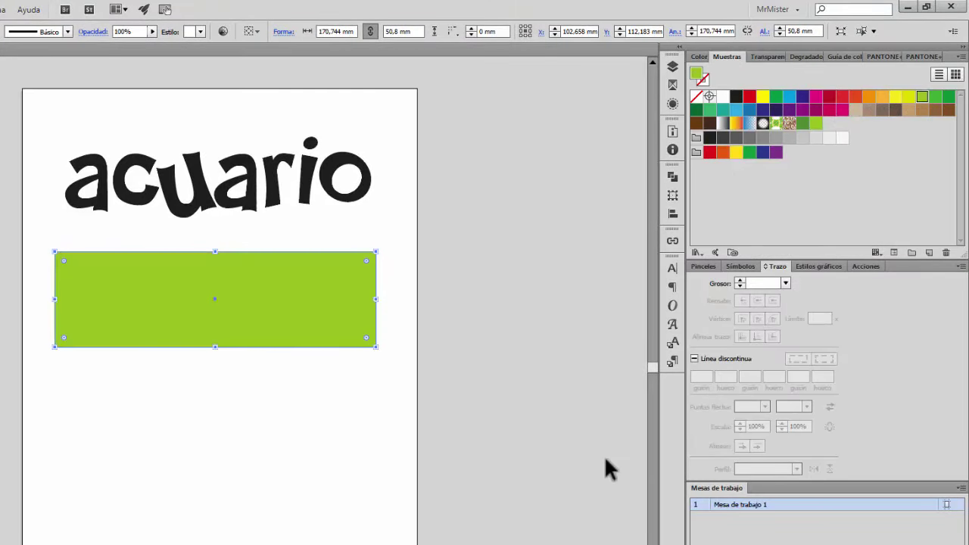
pyautogui.click(949, 96)
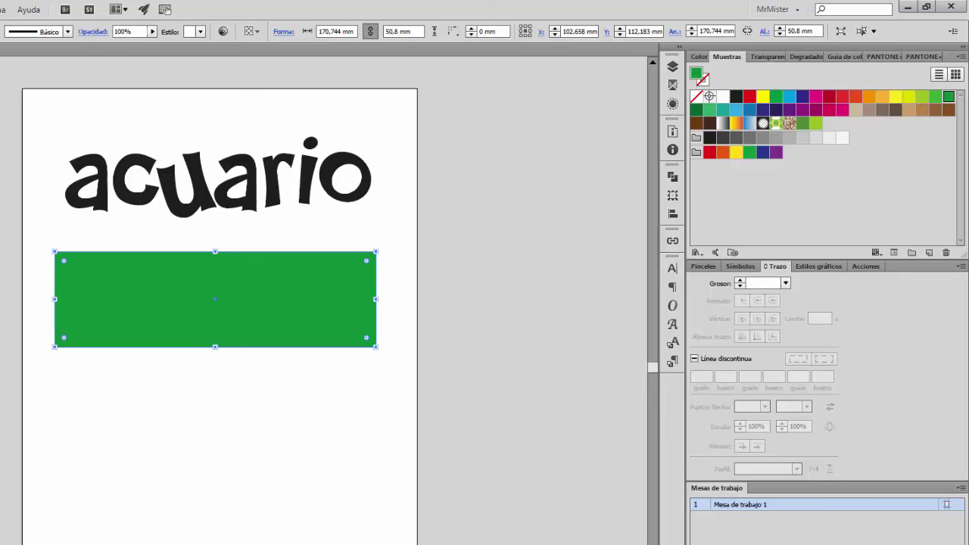
pyautogui.click(140, 493)
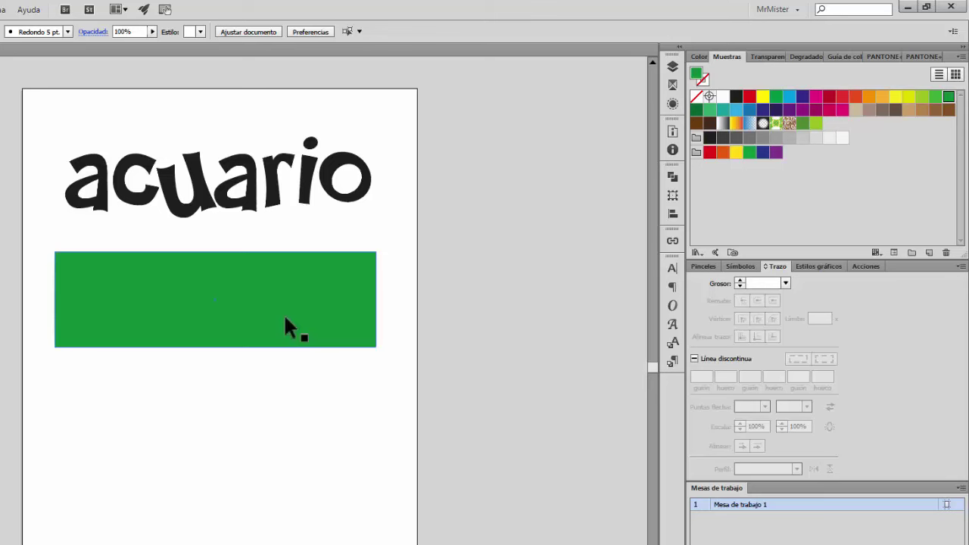
# Step: Compare a lighter green and yellow-green, then settle on PANTONE 363 C for the rectangle
pyautogui.click(306, 287)
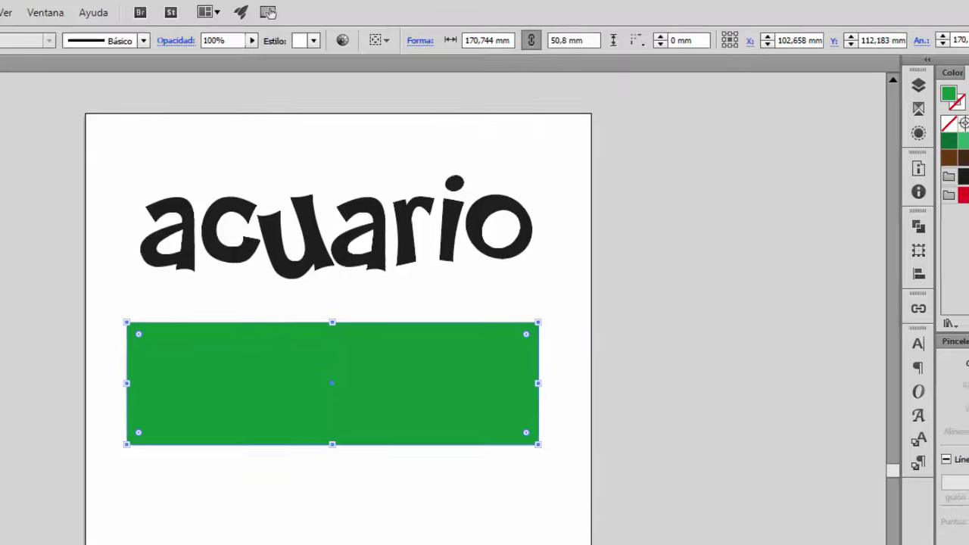
pyautogui.click(937, 92)
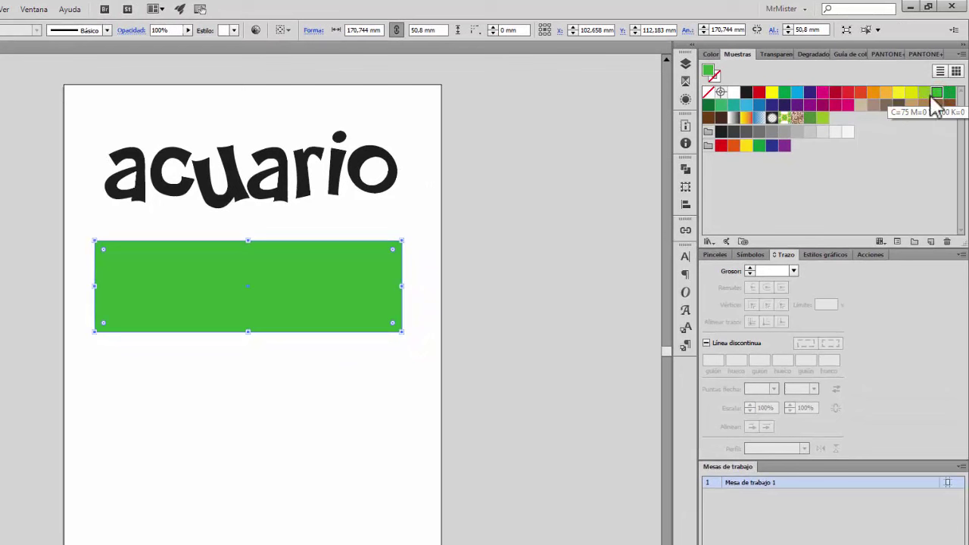
pyautogui.click(924, 92)
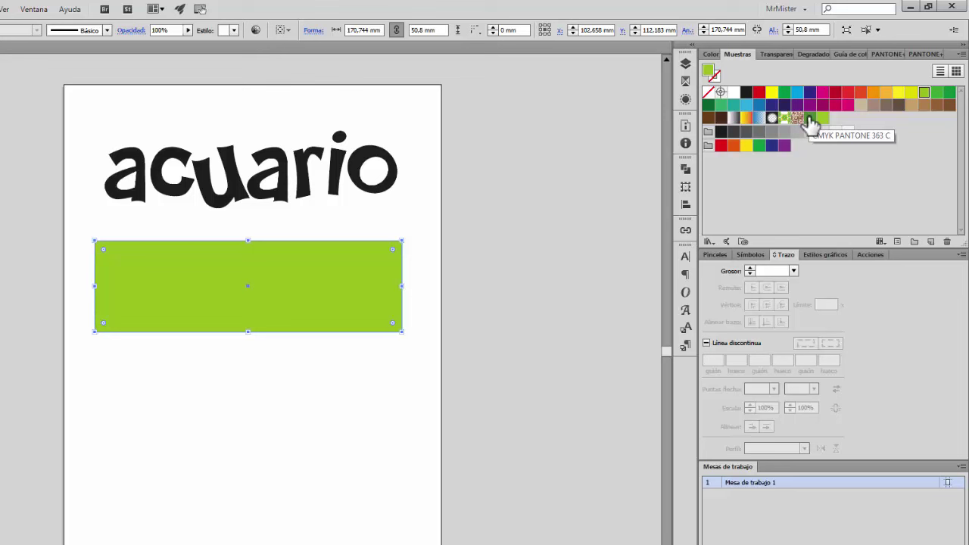
pyautogui.click(809, 119)
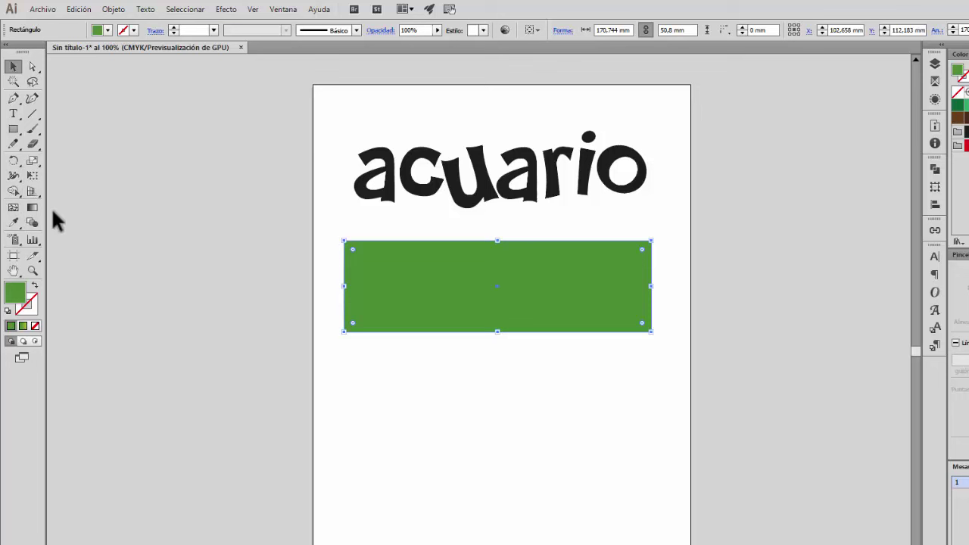
# Step: Briefly pick the Mesh tool, then reselect the green rectangle with the Selection tool
pyautogui.click(13, 207)
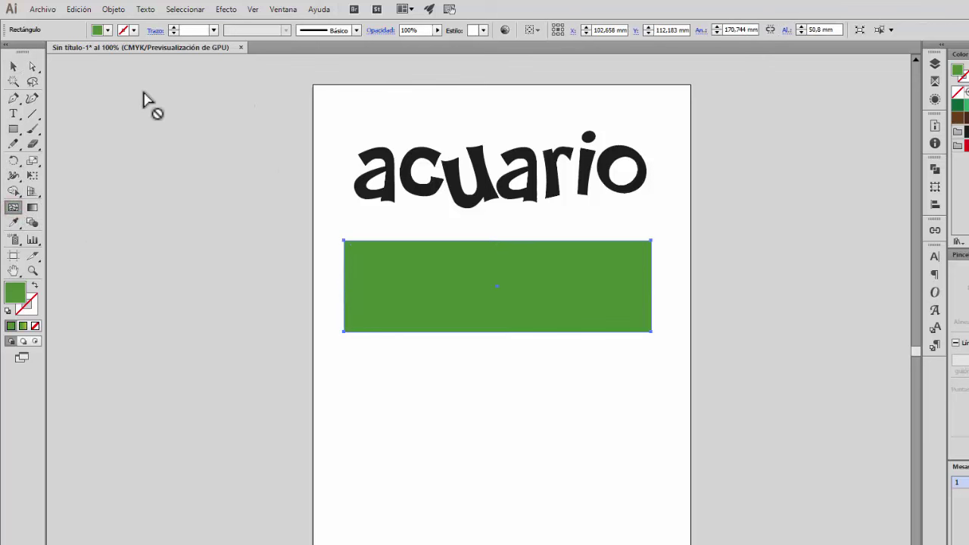
pyautogui.click(13, 66)
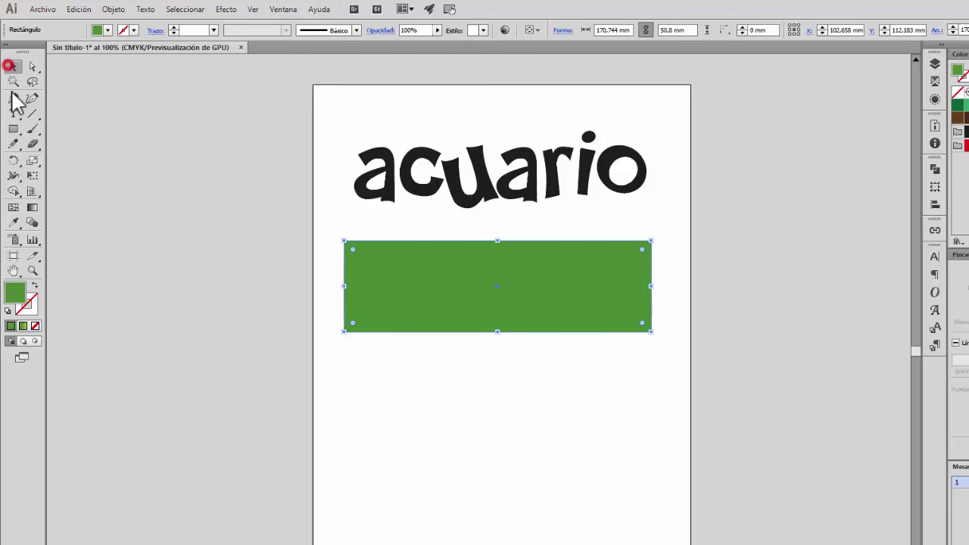
pyautogui.click(484, 455)
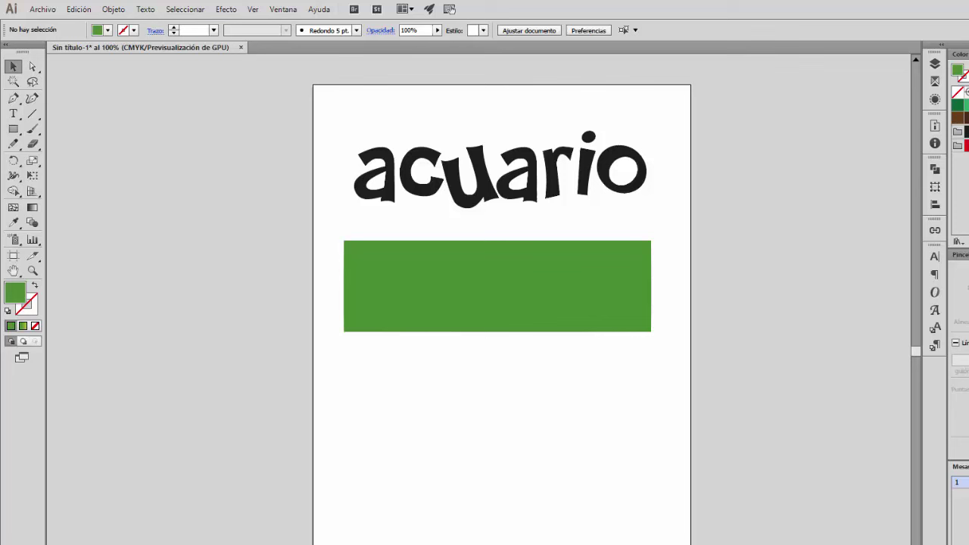
pyautogui.click(545, 258)
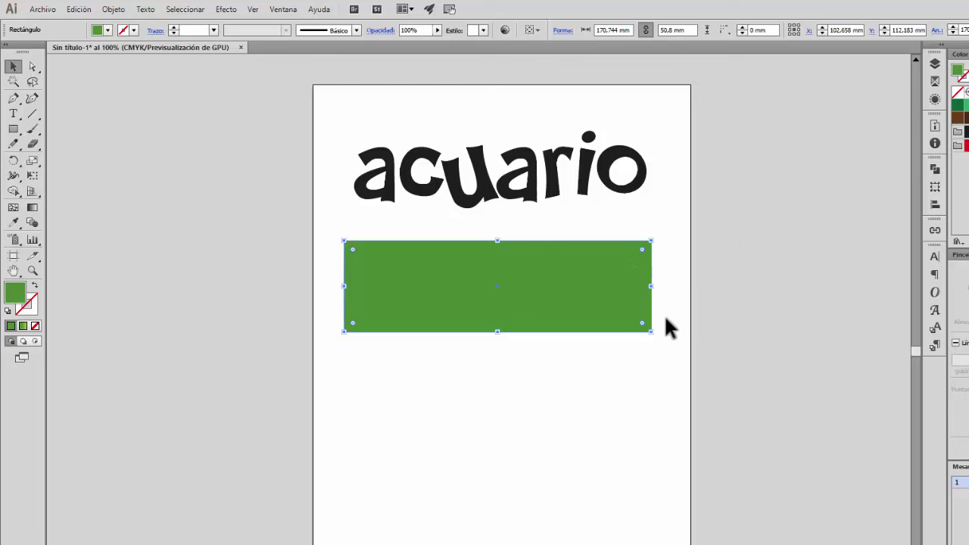
# Step: Add three mesh points to the green rectangle with the Mesh tool: left, right and middle
pyautogui.click(13, 210)
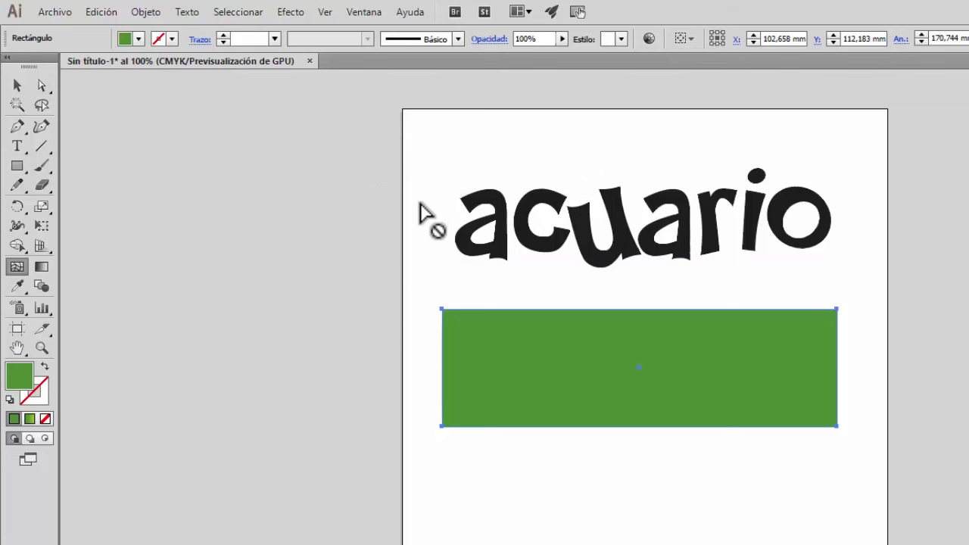
pyautogui.click(509, 346)
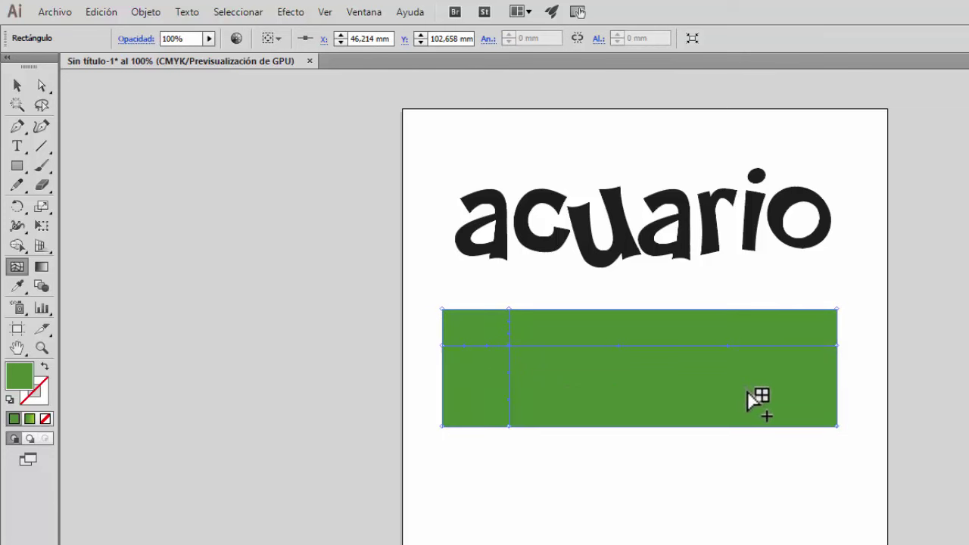
pyautogui.click(653, 329)
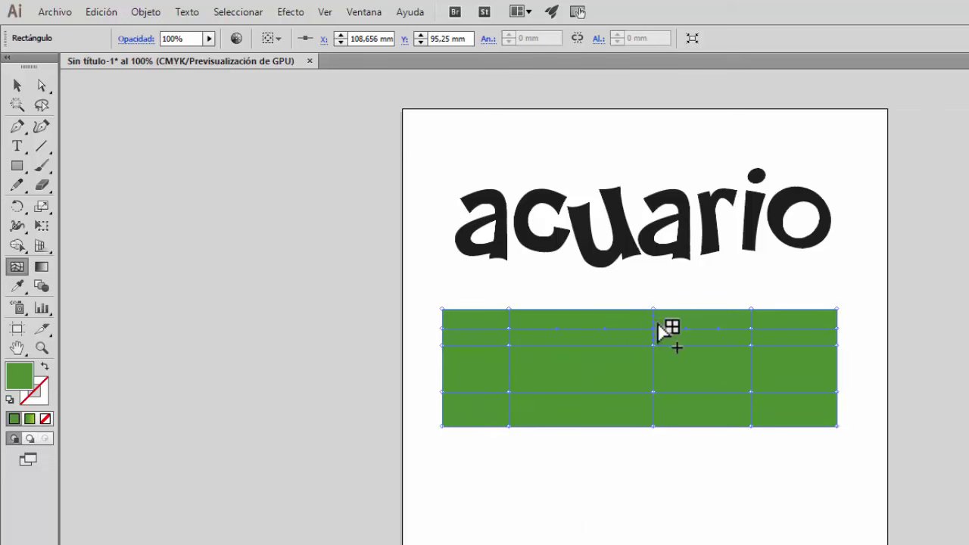
pyautogui.click(580, 373)
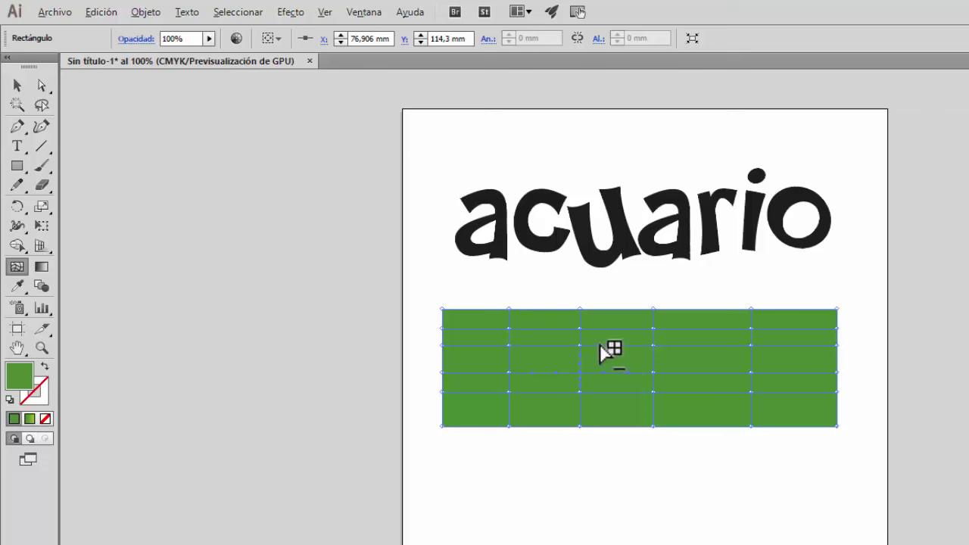
pyautogui.press('alt')
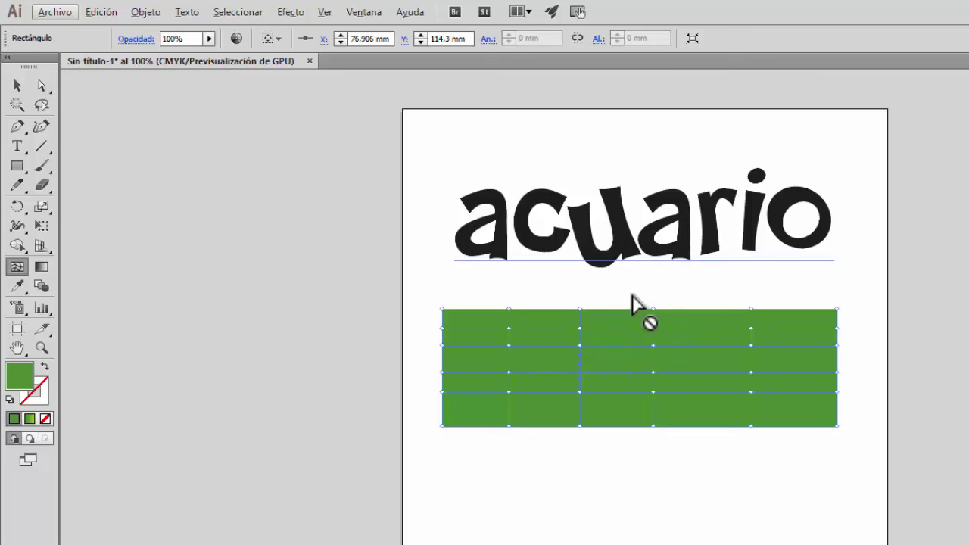
# Step: Alt-click mesh points and lines to strip most of the mesh from the green rectangle
pyautogui.press('alt')
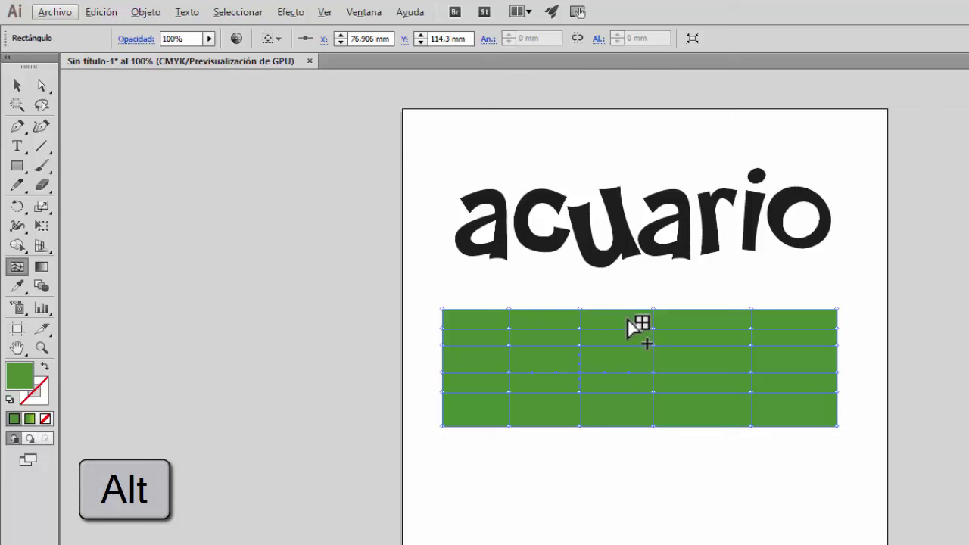
pyautogui.press('alt')
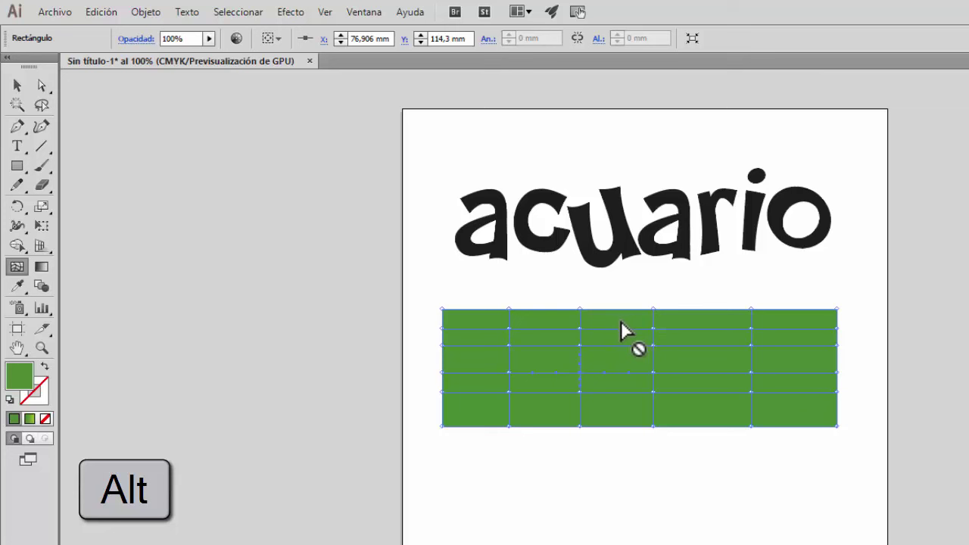
pyautogui.keyDown('alt'); pyautogui.click(580, 329); pyautogui.keyUp('alt')
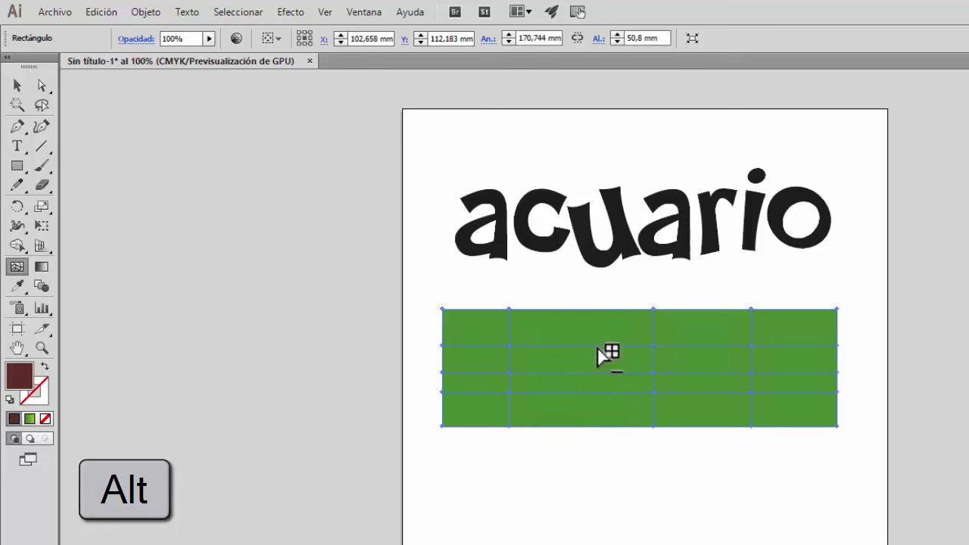
pyautogui.keyDown('alt'); pyautogui.click(586, 346); pyautogui.keyUp('alt')
pyautogui.keyDown('alt'); pyautogui.click(654, 373); pyautogui.keyUp('alt')
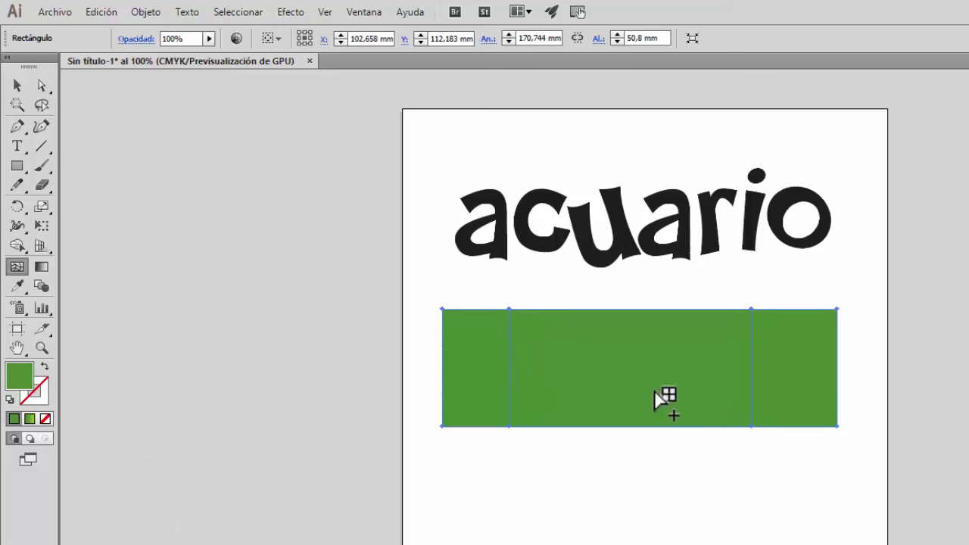
pyautogui.click(620, 344)
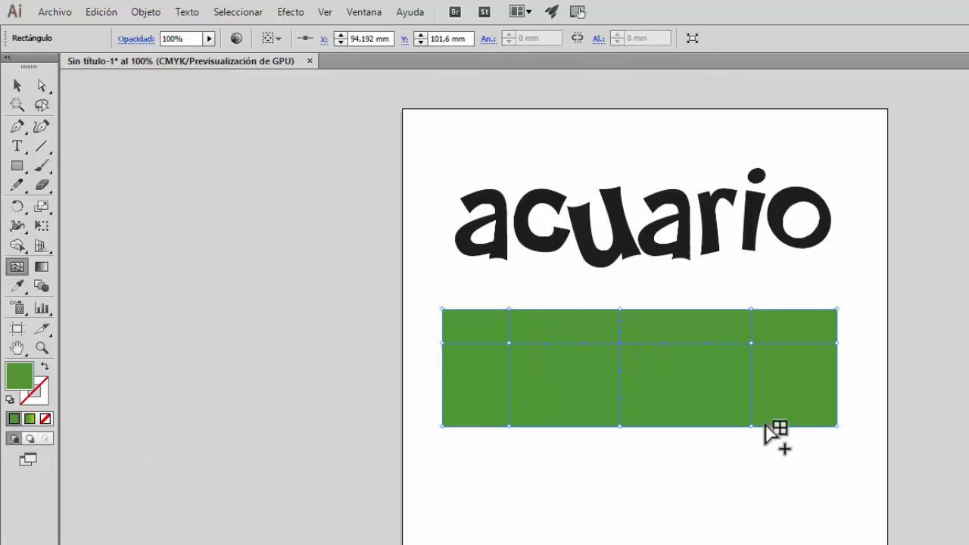
pyautogui.click(703, 395)
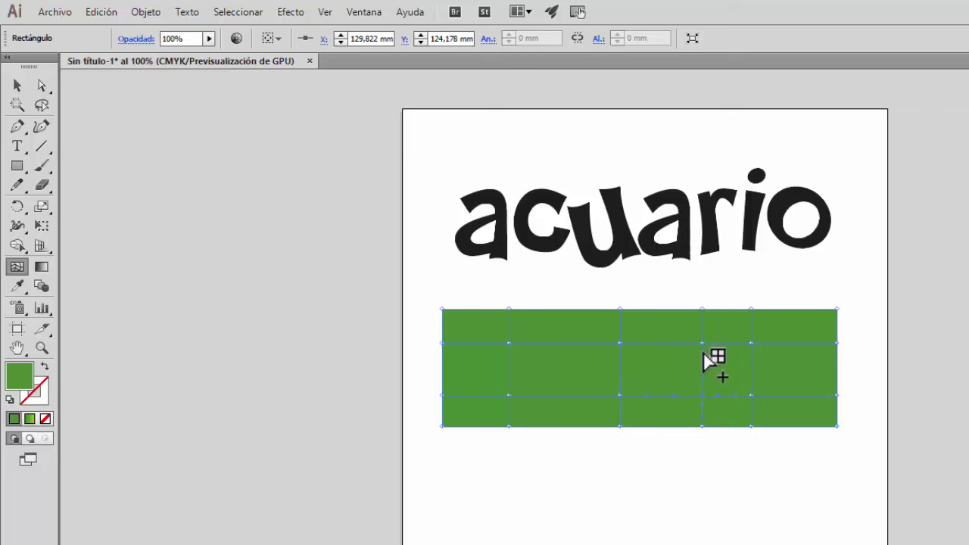
pyautogui.press('alt')
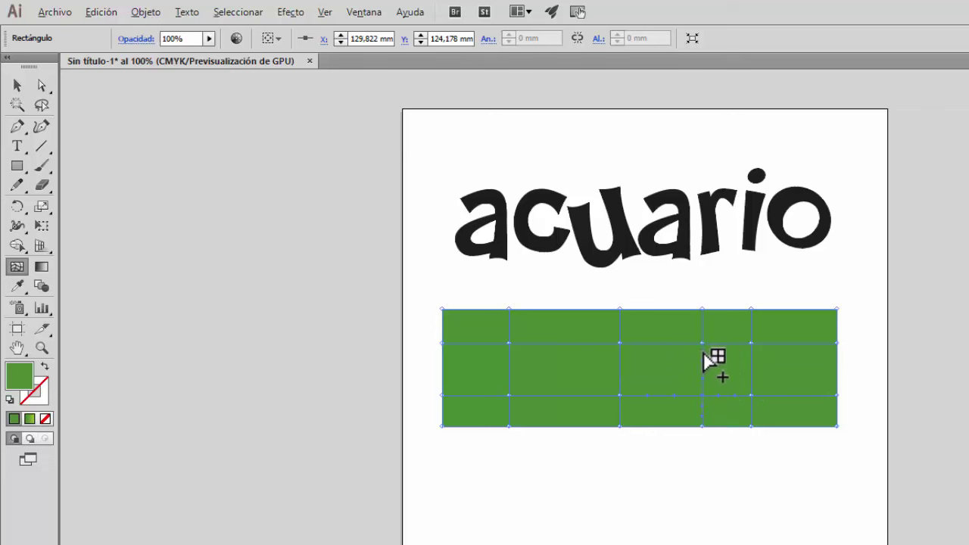
pyautogui.keyDown('alt'); pyautogui.click(702, 395); pyautogui.keyUp('alt')
pyautogui.keyDown('alt'); pyautogui.click(620, 343); pyautogui.keyUp('alt')
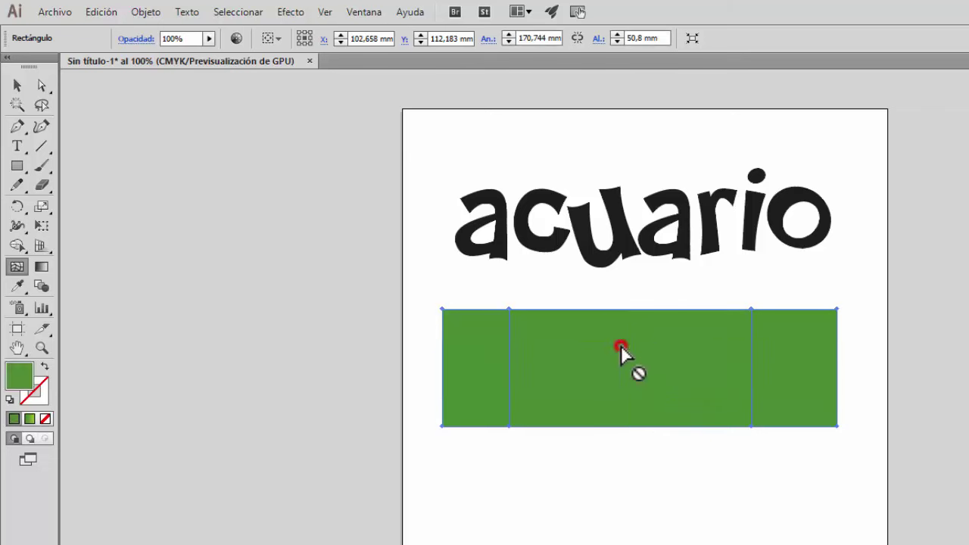
# Step: Remove the two remaining vertical mesh lines, undoing a stray added point
pyautogui.click(585, 334)
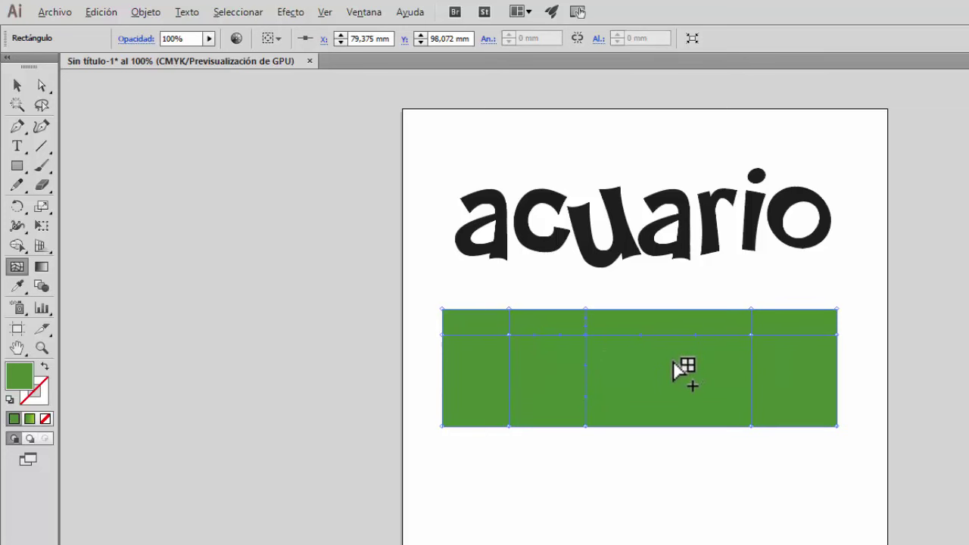
pyautogui.keyDown('alt'); pyautogui.click(585, 334); pyautogui.keyUp('alt')
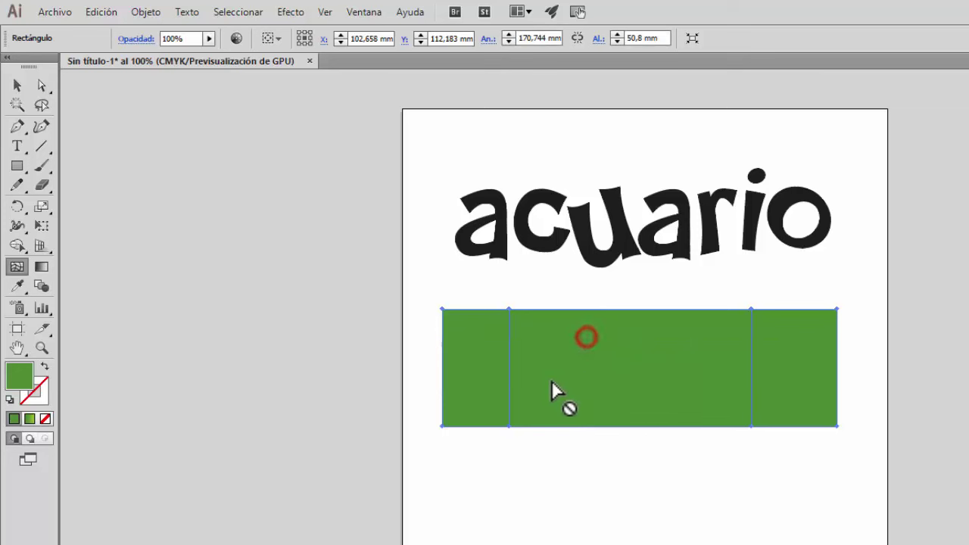
pyautogui.keyDown('alt'); pyautogui.click(509, 309); pyautogui.keyUp('alt')
pyautogui.keyDown('alt'); pyautogui.click(752, 309); pyautogui.keyUp('alt')
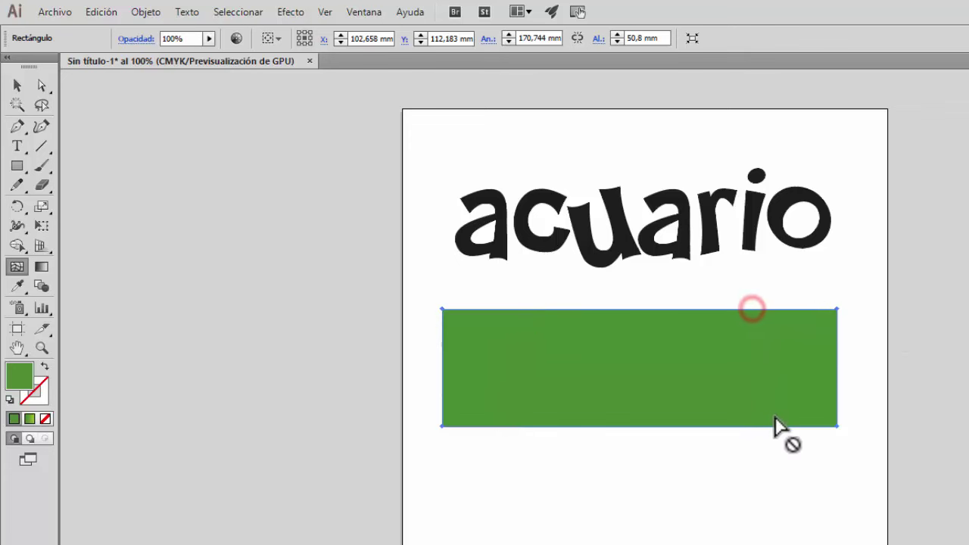
pyautogui.click(507, 338)
pyautogui.hotkey('ctrl', 'z')
# Step: Marquee-select the 'acuario' lettering and rectangle and delete them
pyautogui.click(17, 86)
pyautogui.click(589, 506)
pyautogui.moveTo(436, 479); pyautogui.dragTo(895, 303)
pyautogui.press('Delete')
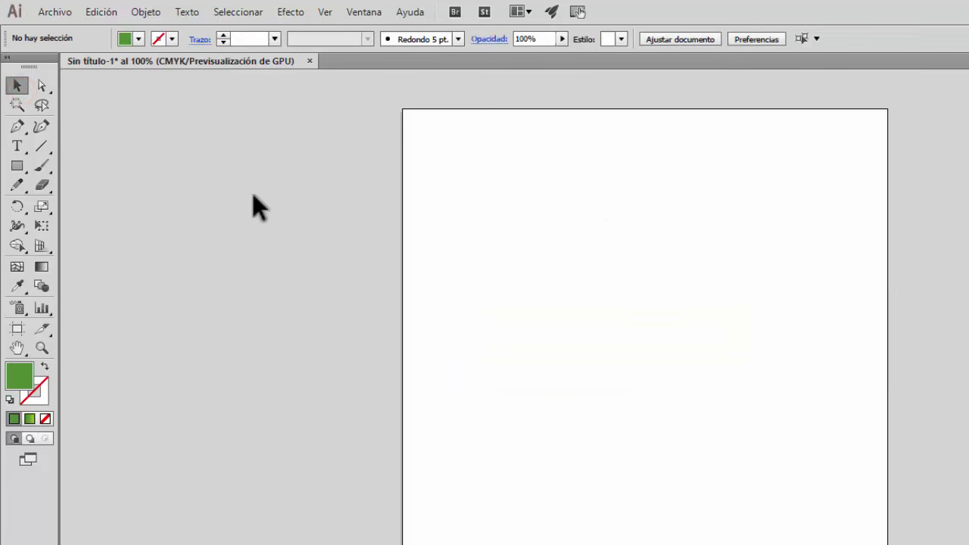
# Step: Bring back the lettering and rectangle with Ctrl+Z, then delete only the old green rectangle
pyautogui.hotkey('ctrl', 'z')
pyautogui.click(489, 447)
pyautogui.click(588, 393)
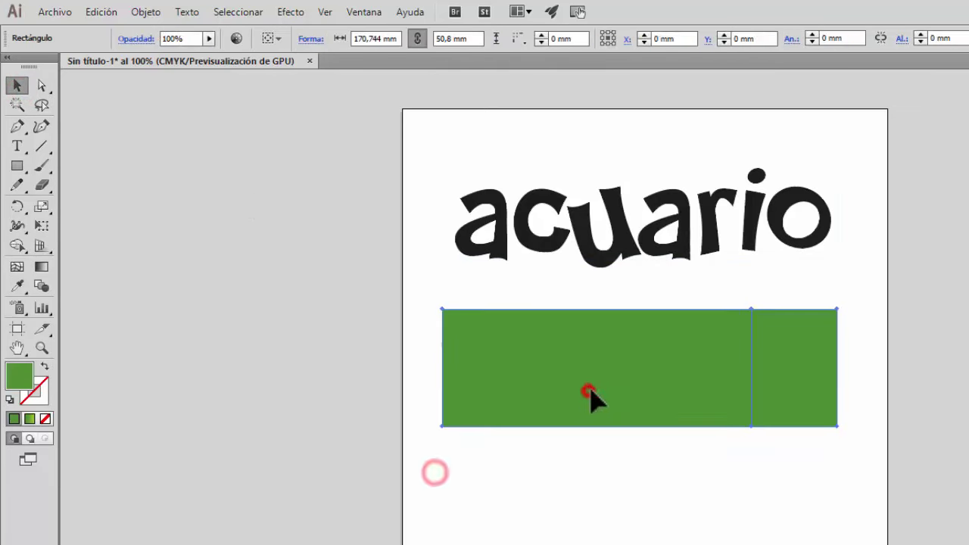
pyautogui.press('Delete')
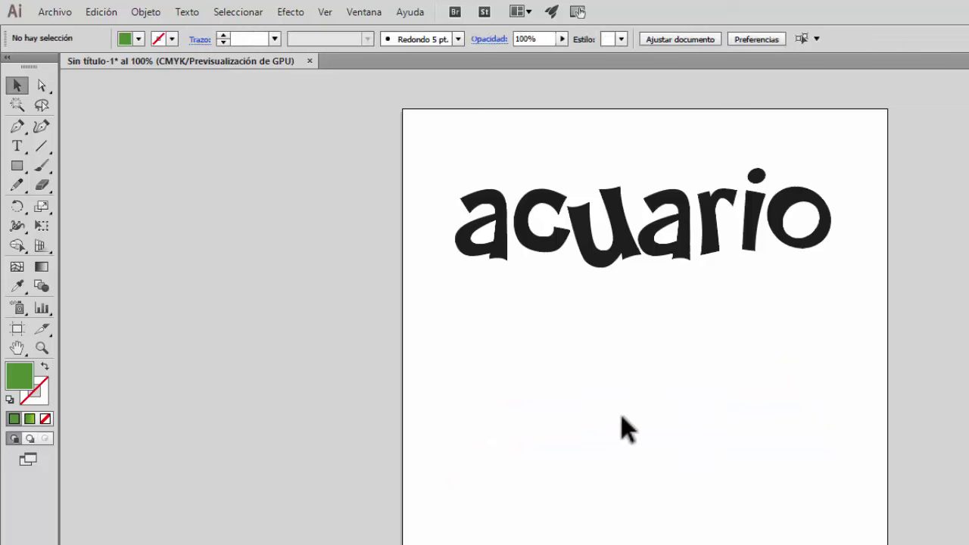
# Step: Draw a new rectangle of about 178 × 51 mm below 'acuario', nudge it left, and fill it light yellow-green
pyautogui.click(17, 166)
pyautogui.moveTo(455, 321); pyautogui.dragTo(866, 438)
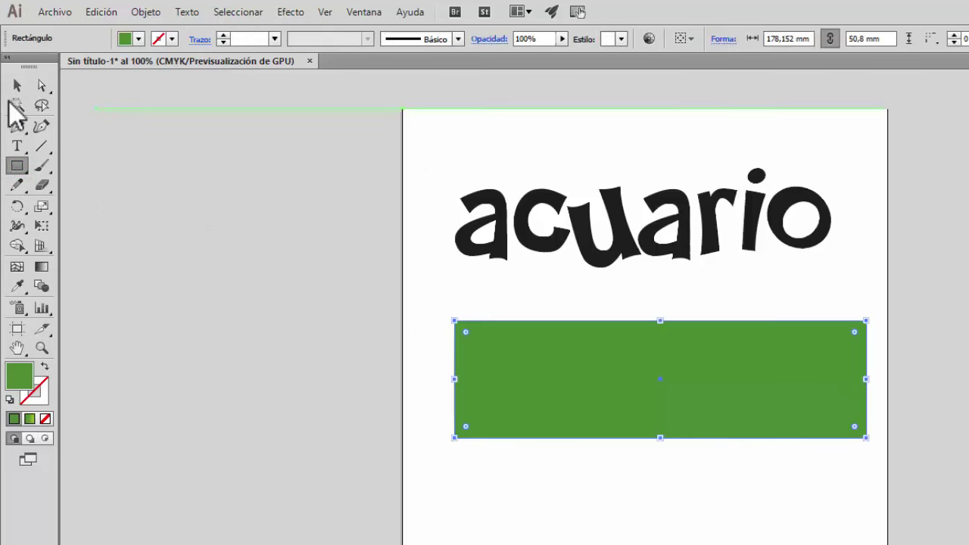
pyautogui.click(16, 85)
pyautogui.moveTo(747, 389); pyautogui.dragTo(739, 386)
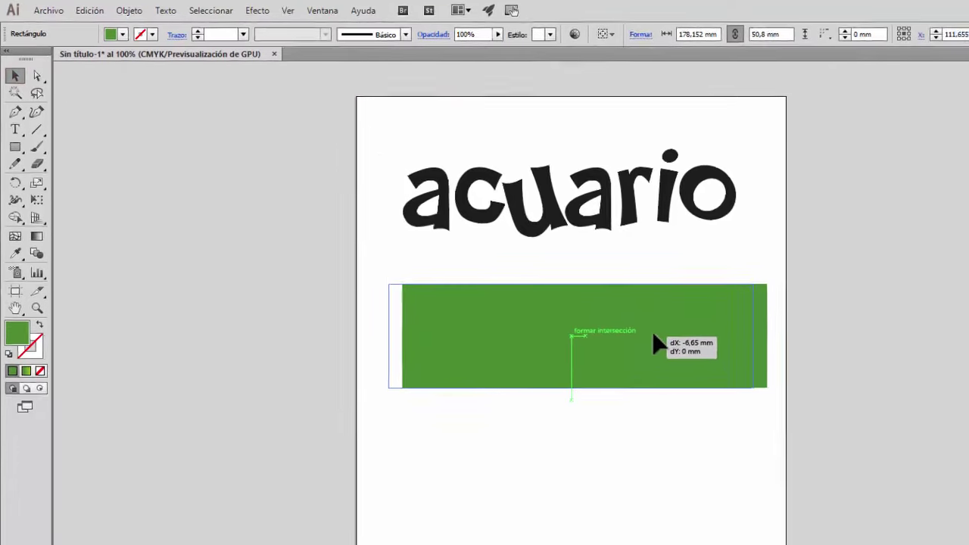
pyautogui.moveTo(656, 344); pyautogui.dragTo(655, 341)
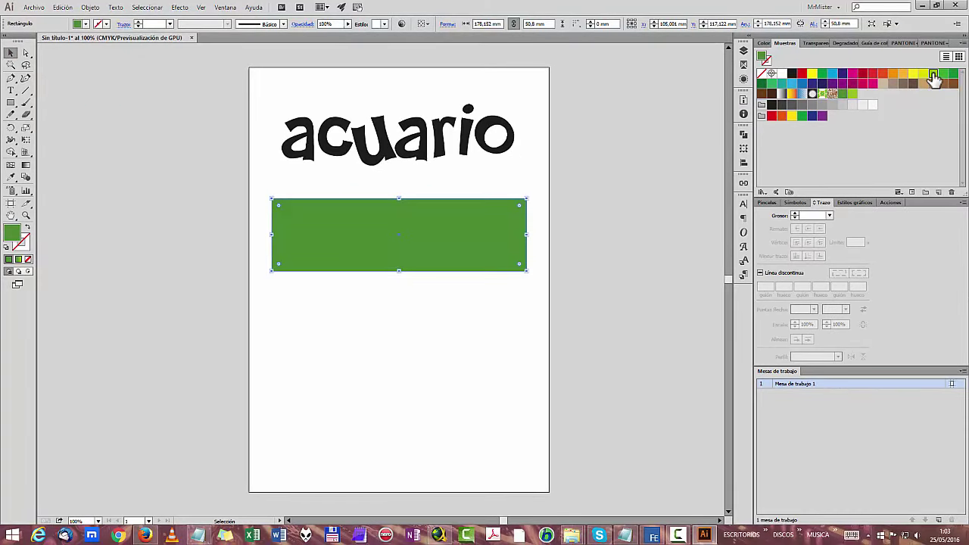
pyautogui.click(934, 76)
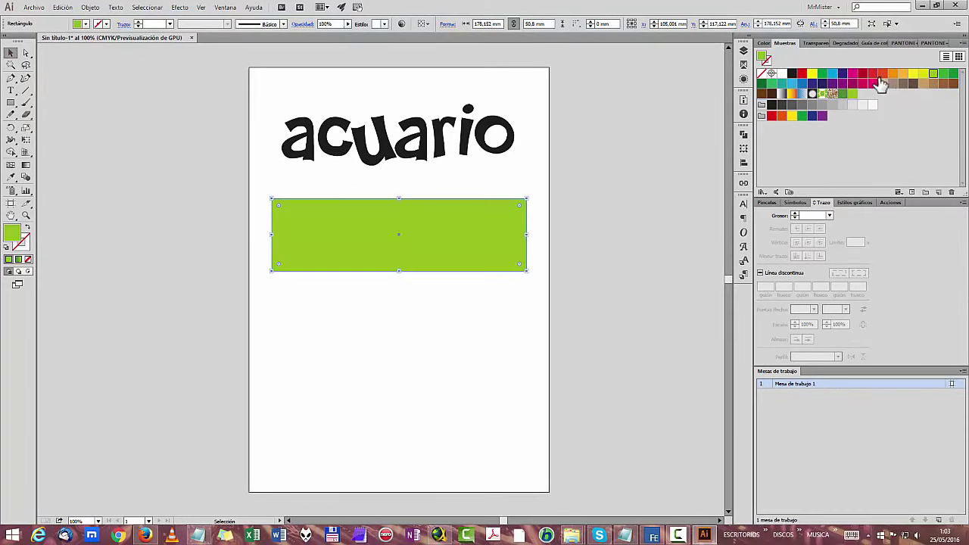
pyautogui.click(407, 94)
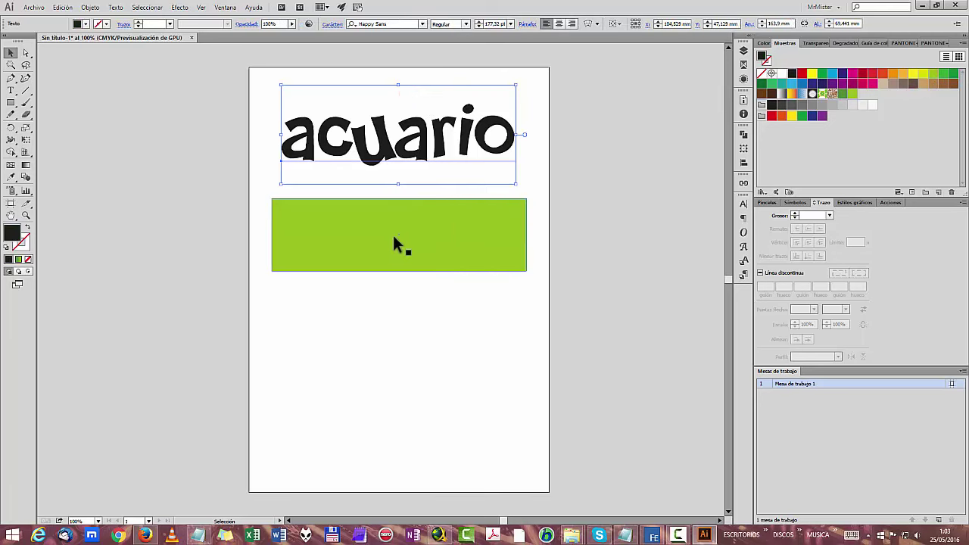
pyautogui.click(360, 225)
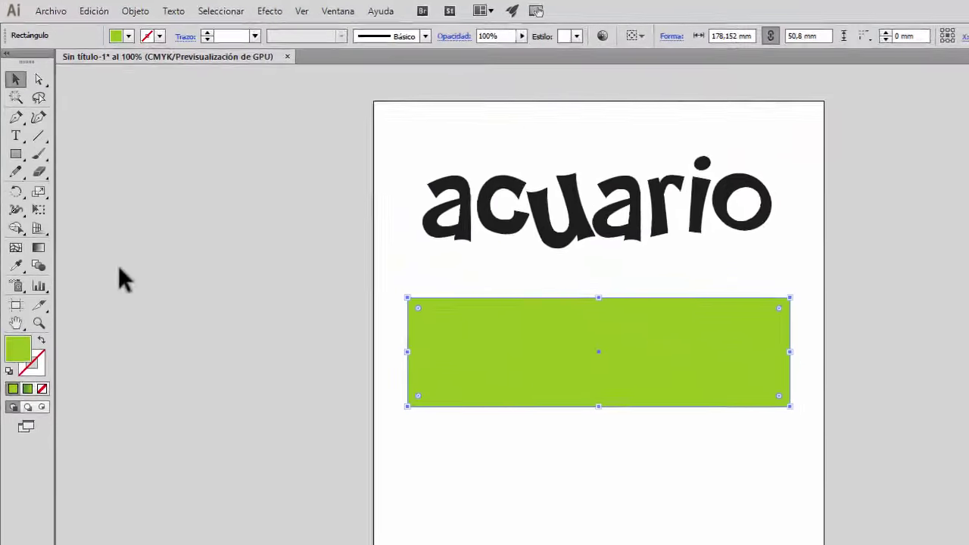
# Step: Add three mesh points across the yellow-green rectangle to divide it into a mesh grid
pyautogui.click(16, 248)
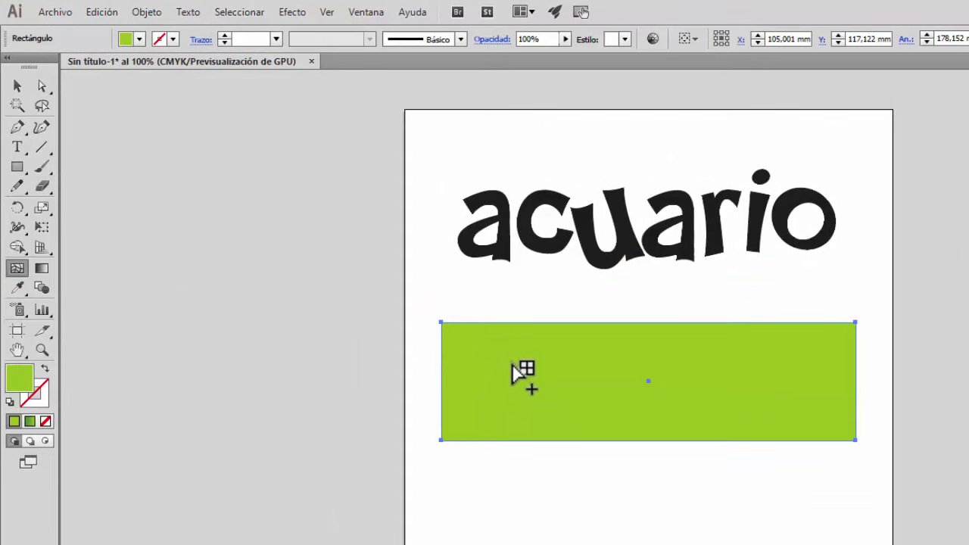
pyautogui.click(516, 365)
pyautogui.click(780, 407)
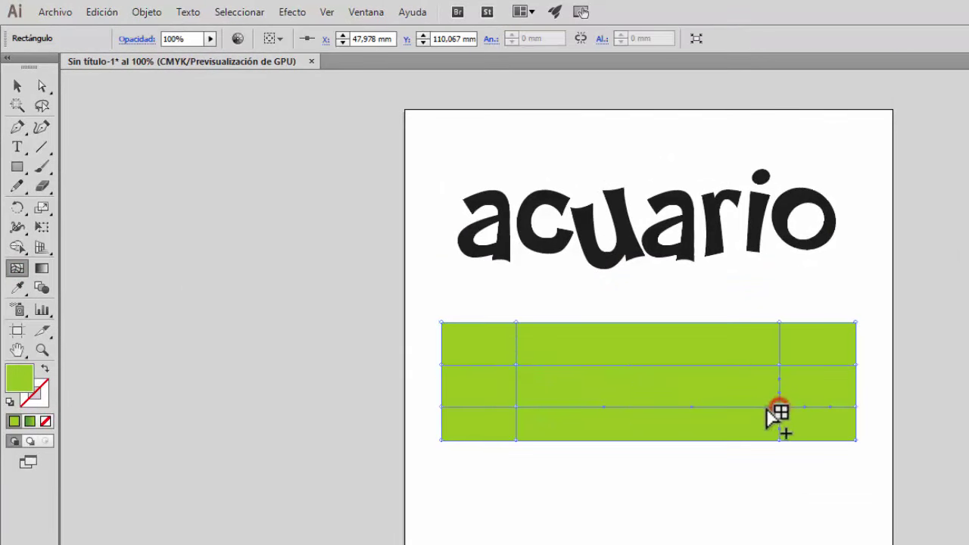
pyautogui.click(640, 384)
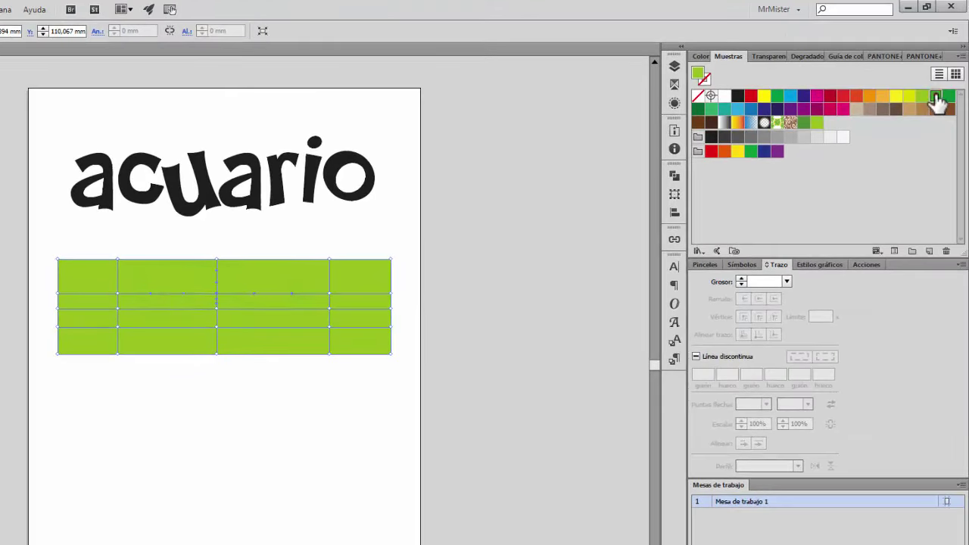
# Step: Recolour the first mesh points green, dark green and mid green, and a lower point yellow
pyautogui.click(938, 98)
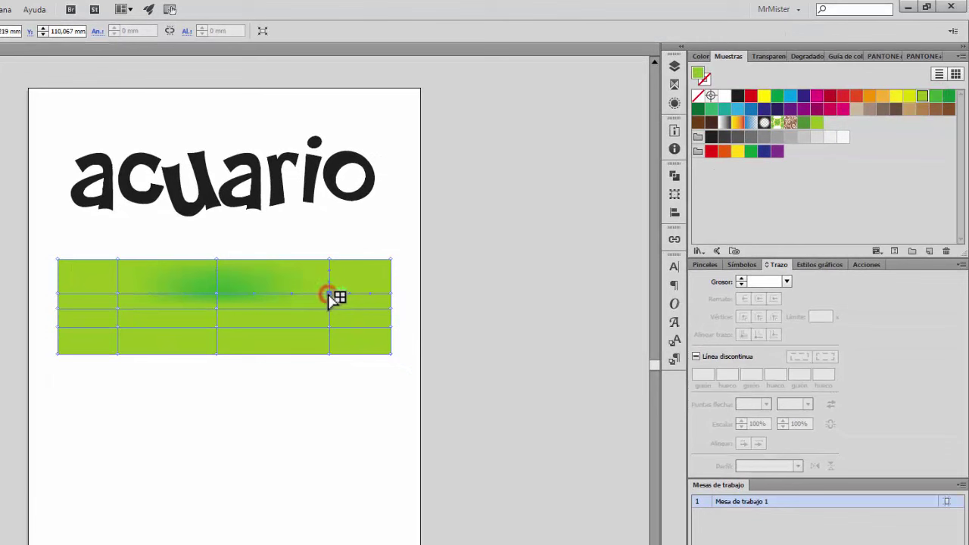
pyautogui.click(951, 98)
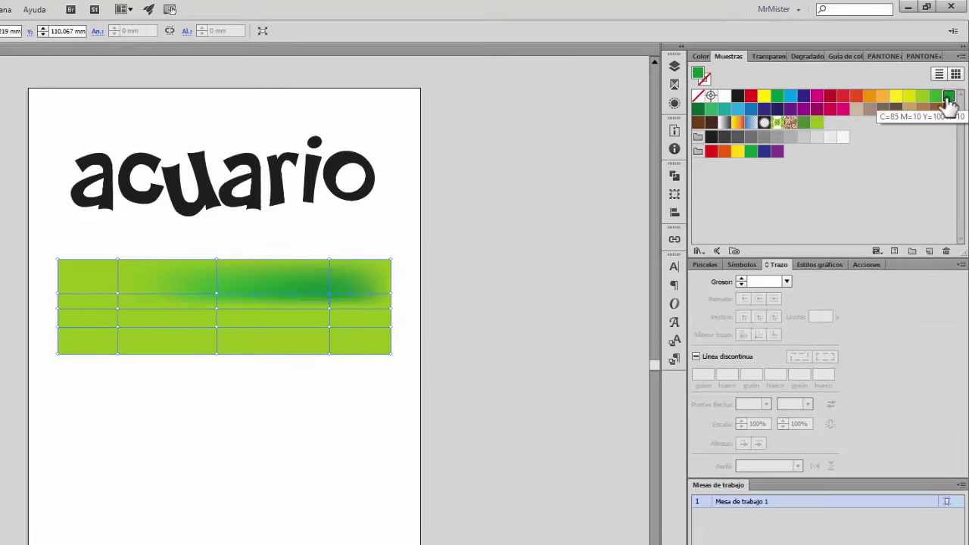
pyautogui.click(218, 311)
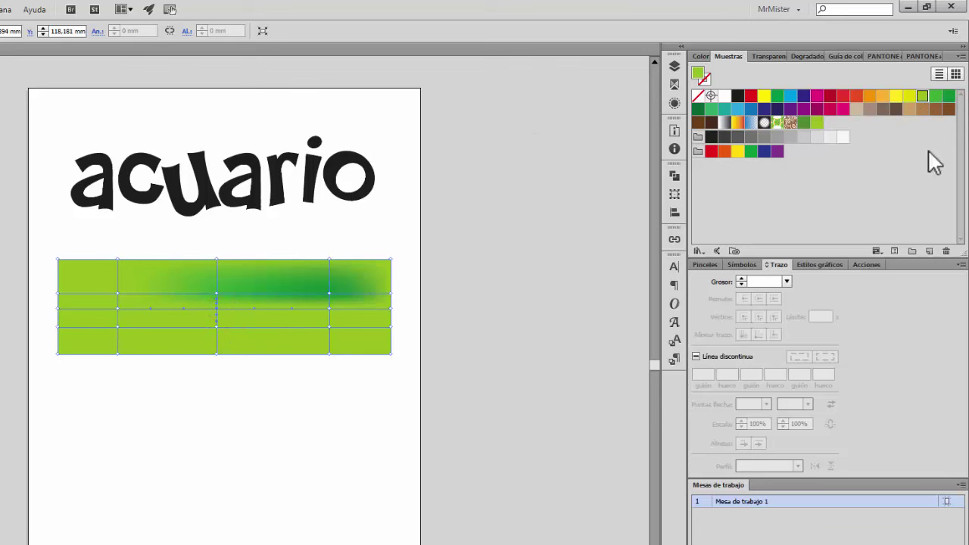
pyautogui.click(801, 122)
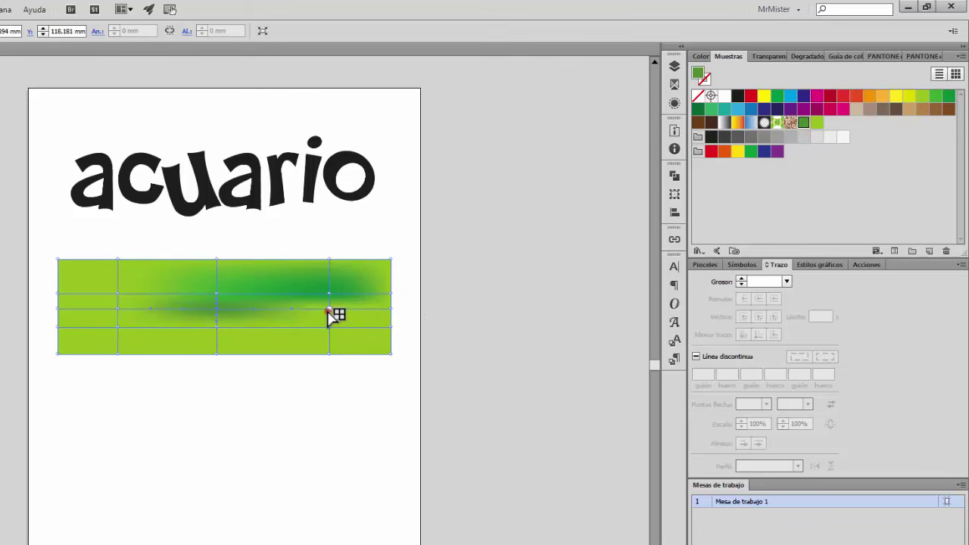
pyautogui.click(711, 111)
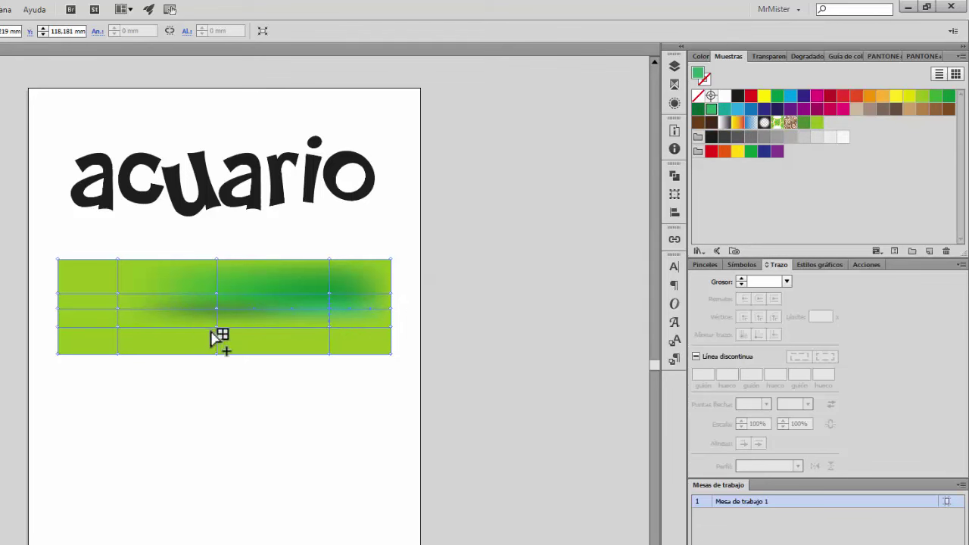
pyautogui.click(218, 328)
pyautogui.click(910, 97)
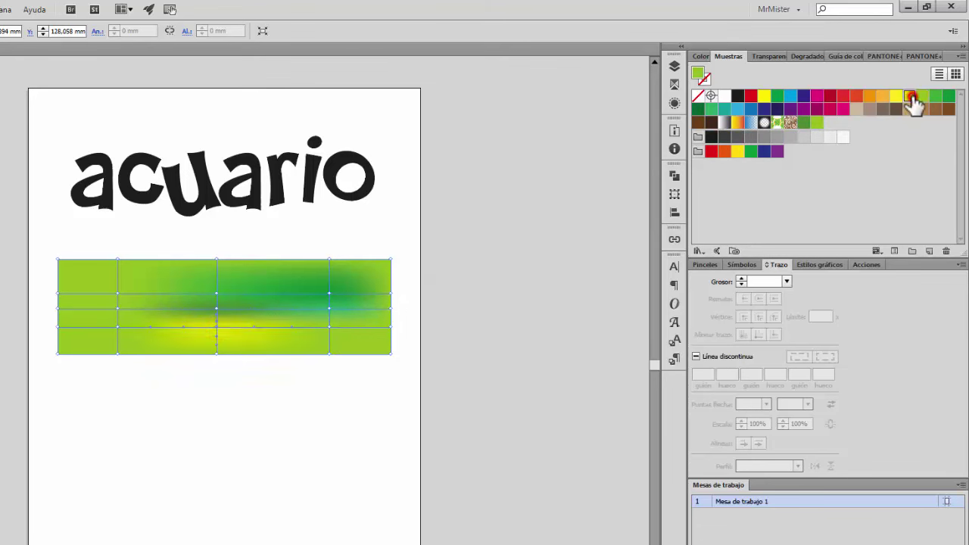
# Step: Colour the left and lower-left mesh points green and dark green, and a lower-centre point yellow
pyautogui.click(118, 294)
pyautogui.click(936, 98)
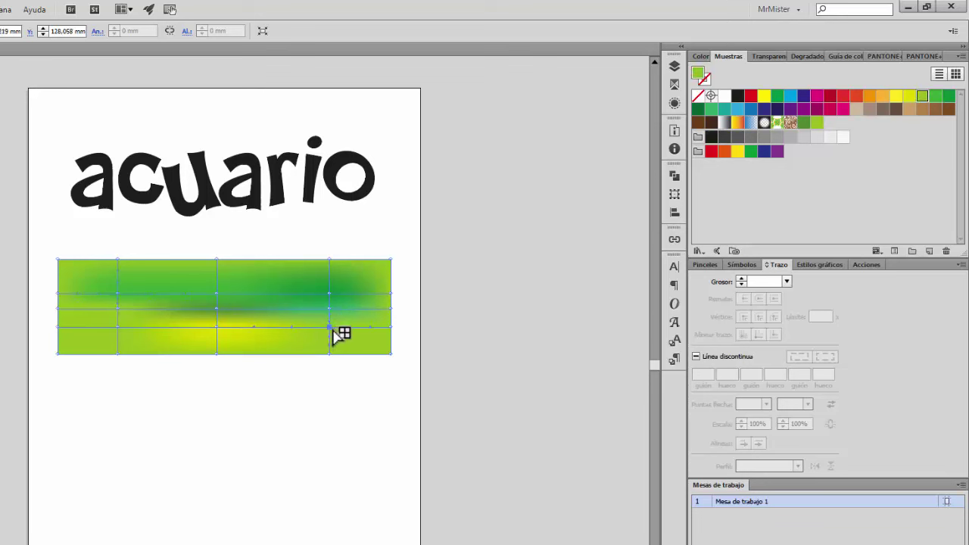
pyautogui.click(697, 110)
pyautogui.click(118, 329)
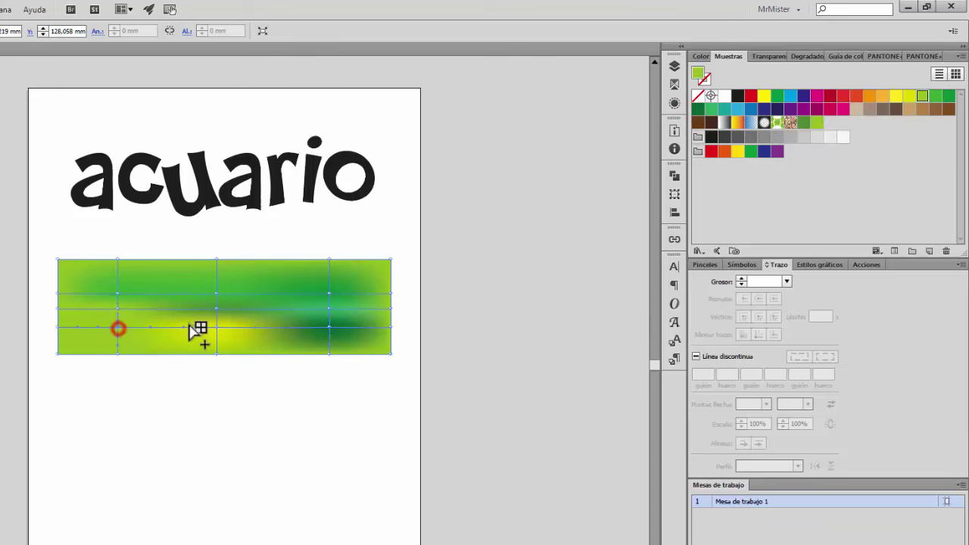
pyautogui.click(936, 97)
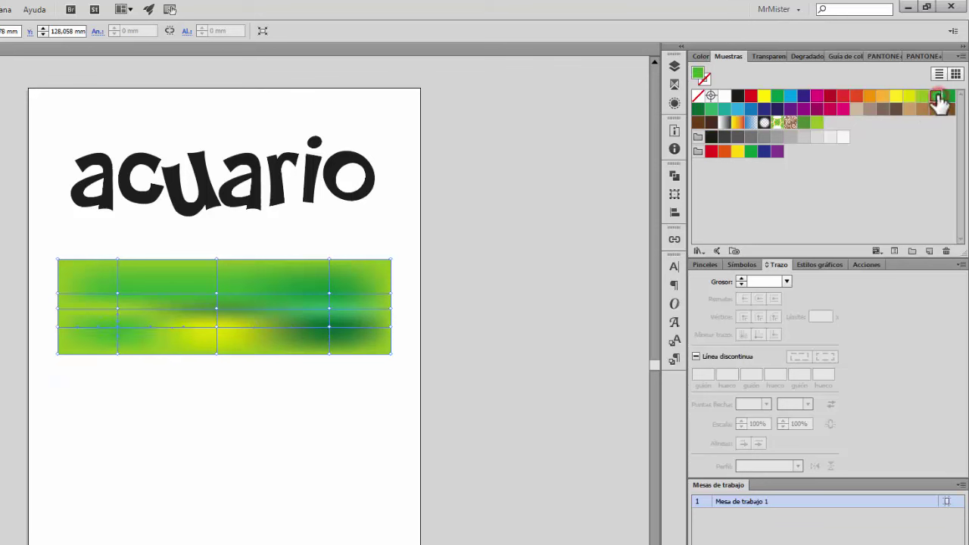
pyautogui.click(331, 327)
pyautogui.click(896, 97)
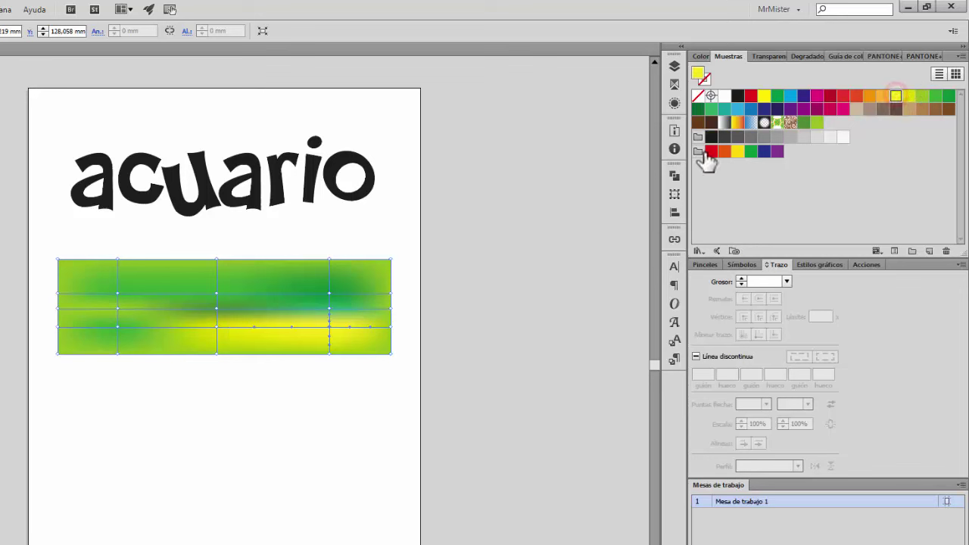
# Step: Add a mesh point in the upper area, colour it green, and save that colour as a swatch
pyautogui.click(284, 276)
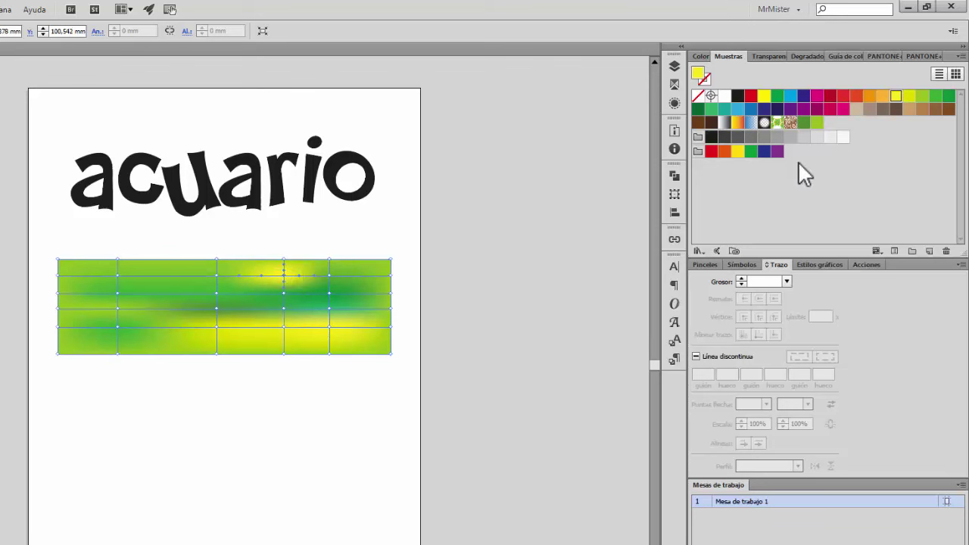
pyautogui.click(923, 97)
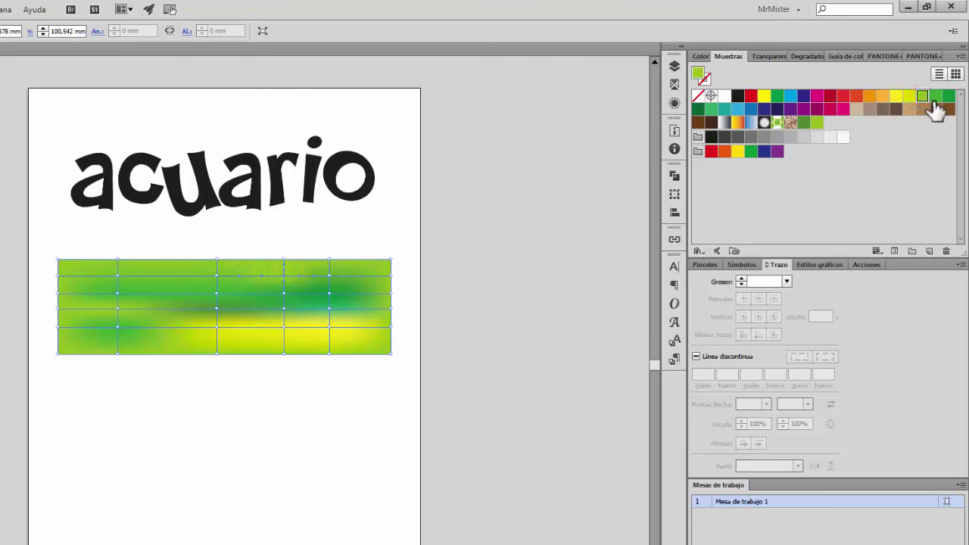
pyautogui.click(936, 99)
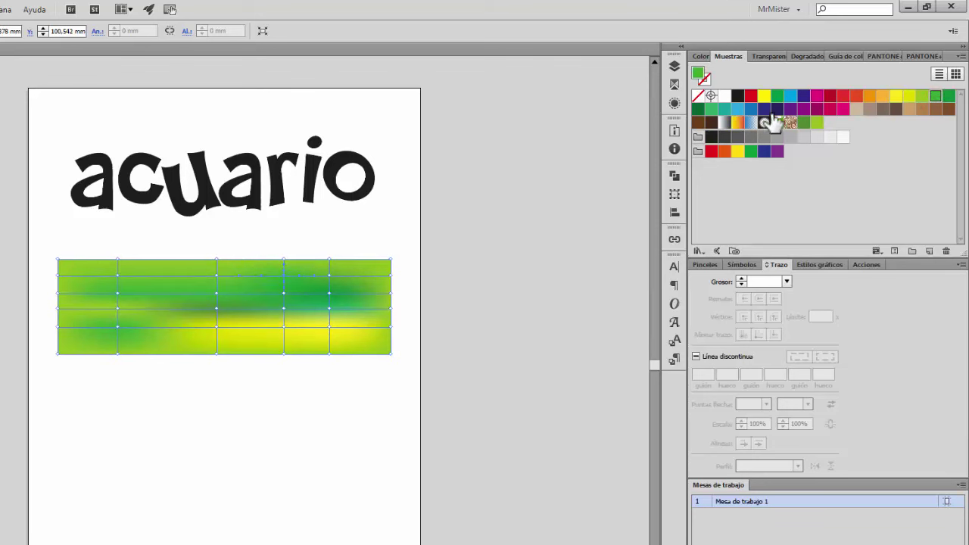
pyautogui.moveTo(818, 129); pyautogui.dragTo(820, 125)
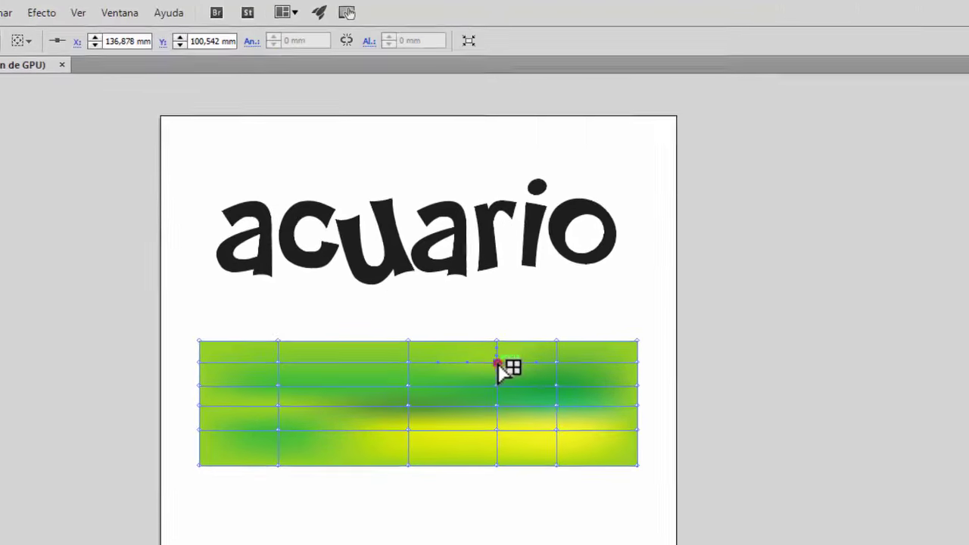
# Step: Drag upper-gridline mesh points left, down and right to curve the grid, undoing one reshape
pyautogui.click(285, 277)
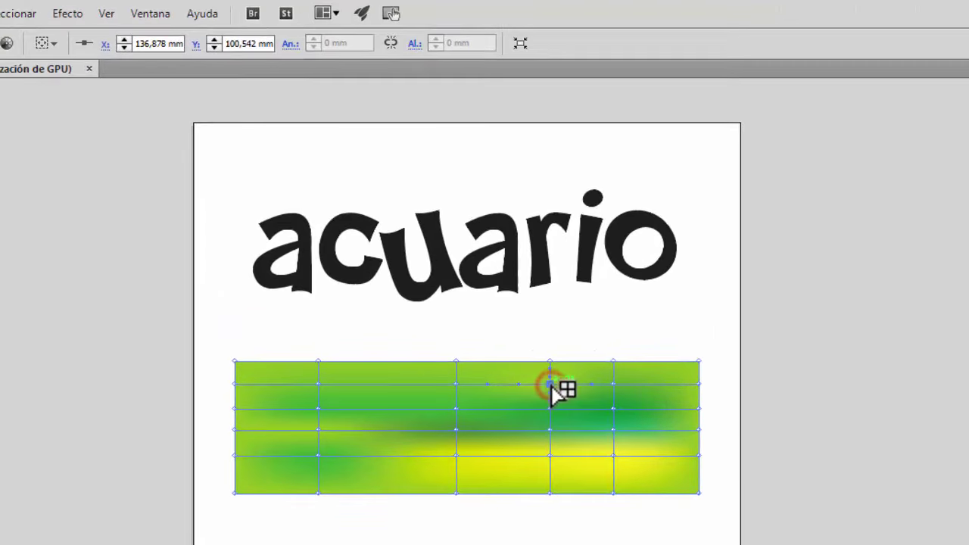
pyautogui.moveTo(550, 384); pyautogui.dragTo(518, 388)
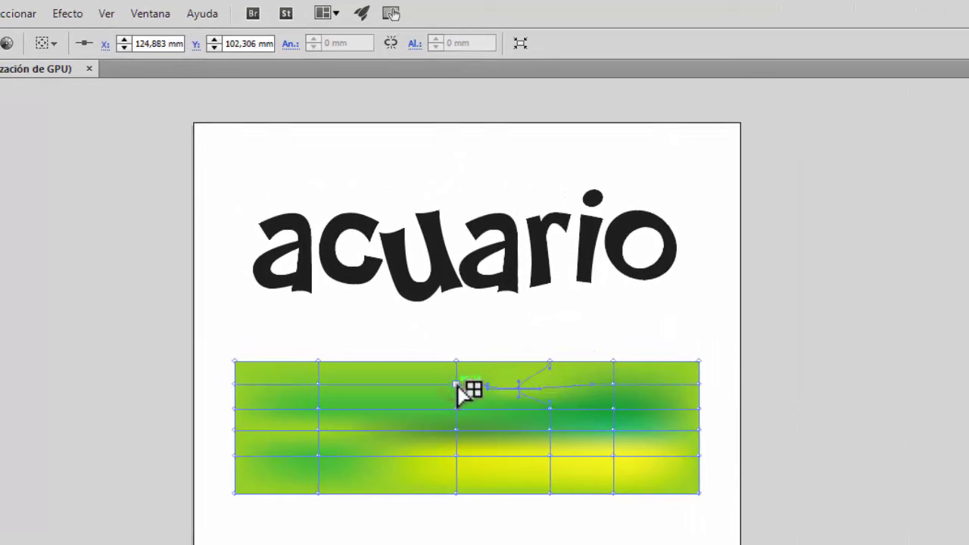
pyautogui.click(457, 385)
pyautogui.moveTo(463, 393); pyautogui.dragTo(436, 378)
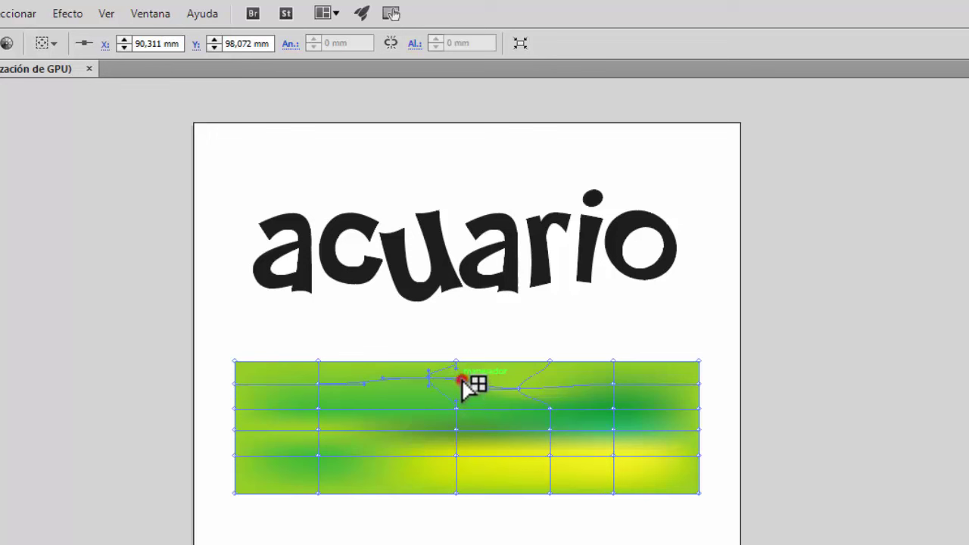
pyautogui.moveTo(464, 385); pyautogui.dragTo(452, 415)
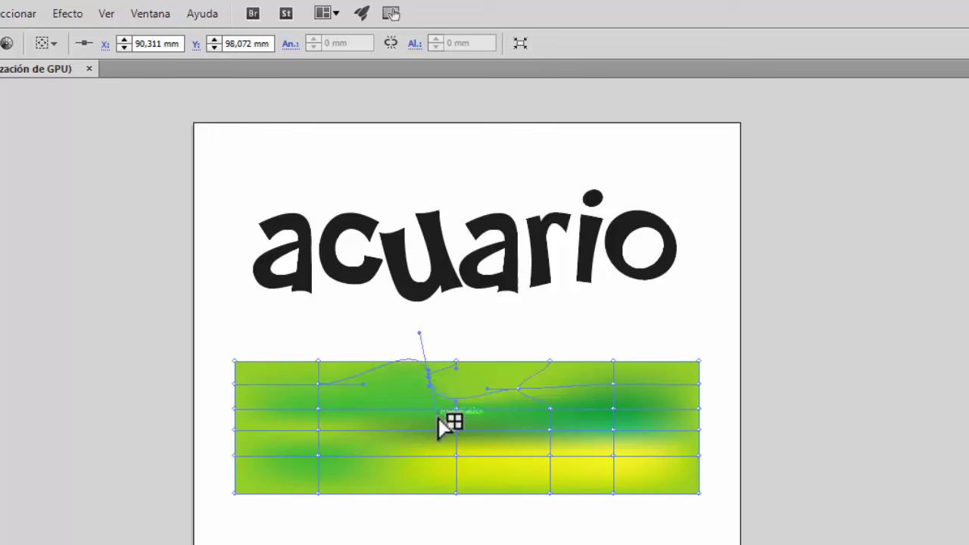
pyautogui.hotkey('ctrl', 'z')
pyautogui.hotkey('ctrl', 'z')
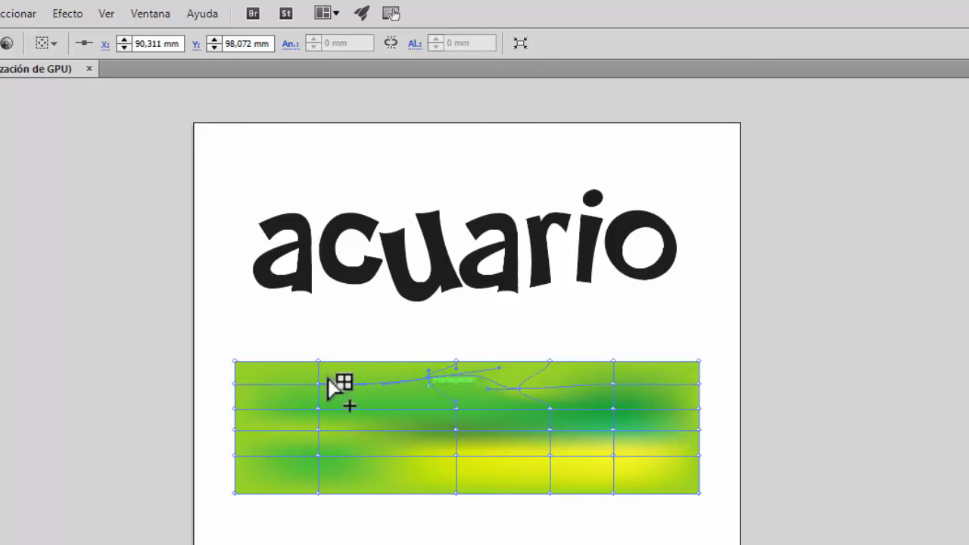
pyautogui.click(426, 371)
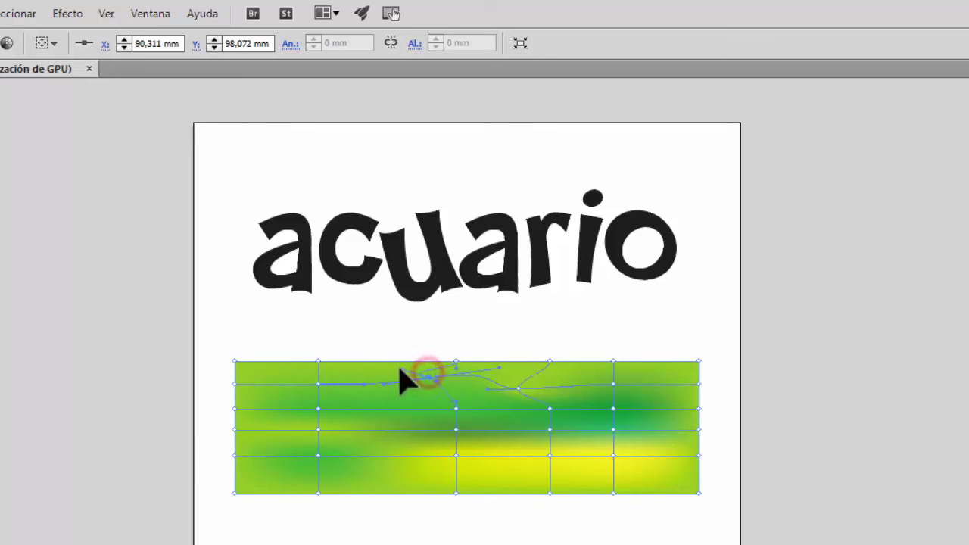
pyautogui.click(424, 376)
pyautogui.click(422, 389)
pyautogui.moveTo(519, 392); pyautogui.dragTo(543, 386)
pyautogui.click(608, 320)
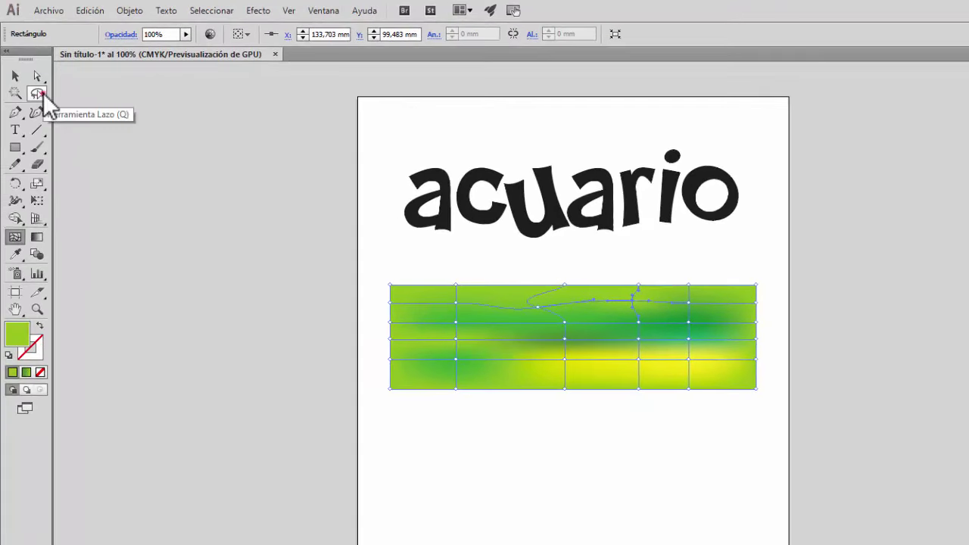
# Step: Lasso-select the right-hand mesh points and drag them up, left and upward
pyautogui.click(38, 93)
pyautogui.moveTo(708, 347)
pyautogui.mouseDown()
pyautogui.moveTo(634, 353)
pyautogui.moveTo(614, 334)
pyautogui.mouseUp()
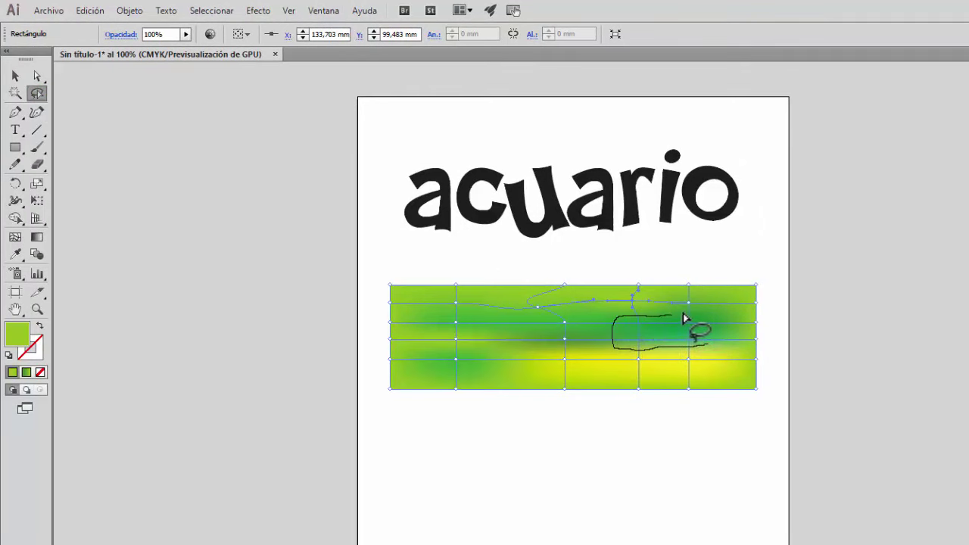
pyautogui.moveTo(707, 349); pyautogui.dragTo(705, 347)
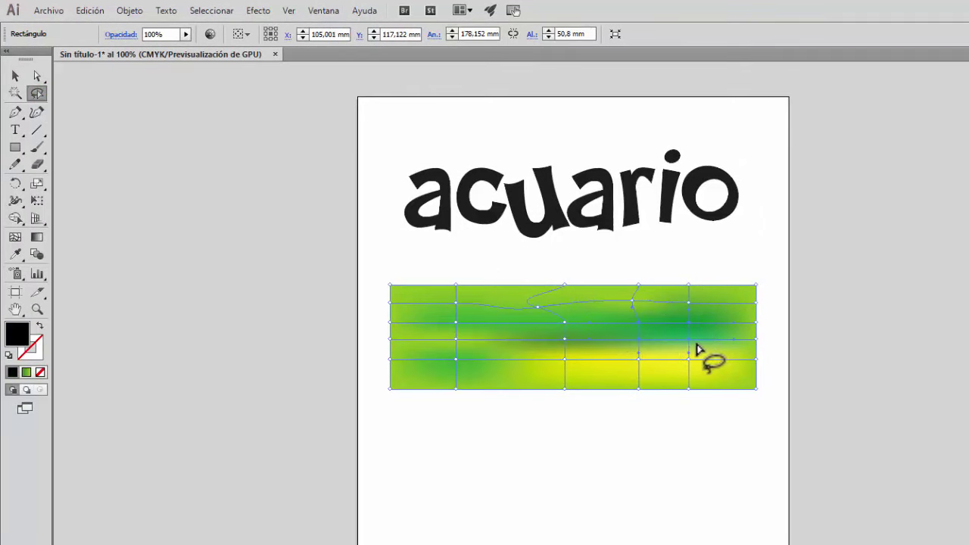
pyautogui.click(38, 77)
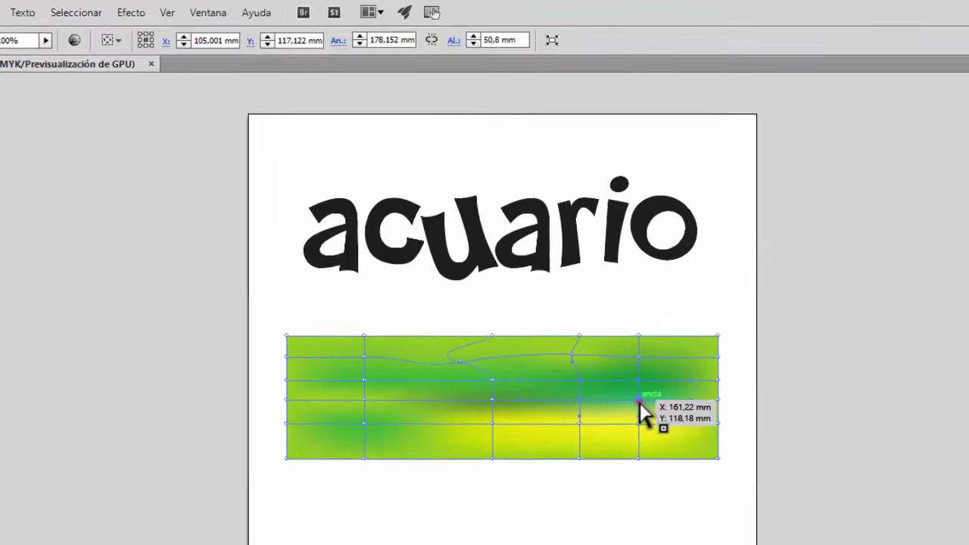
pyautogui.moveTo(679, 362); pyautogui.dragTo(658, 350)
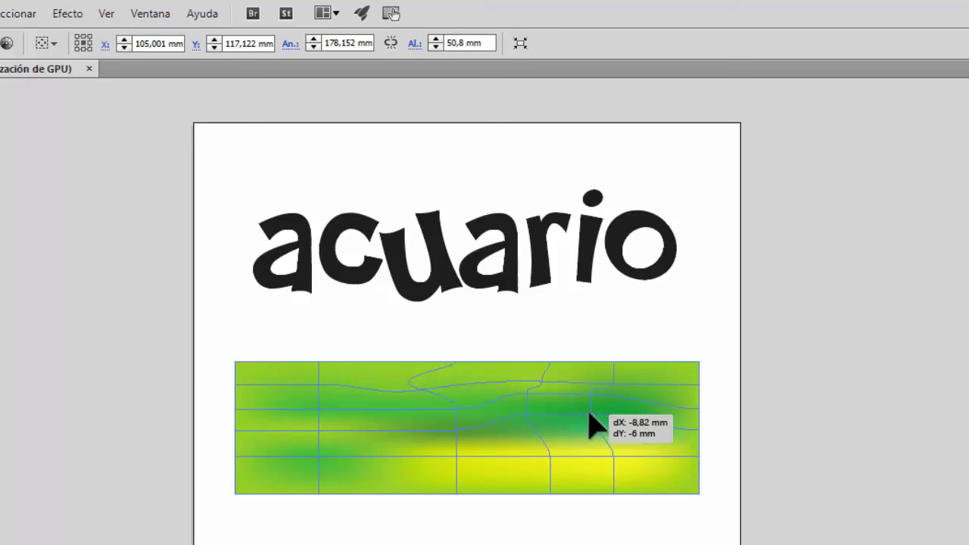
pyautogui.moveTo(590, 414); pyautogui.dragTo(668, 434)
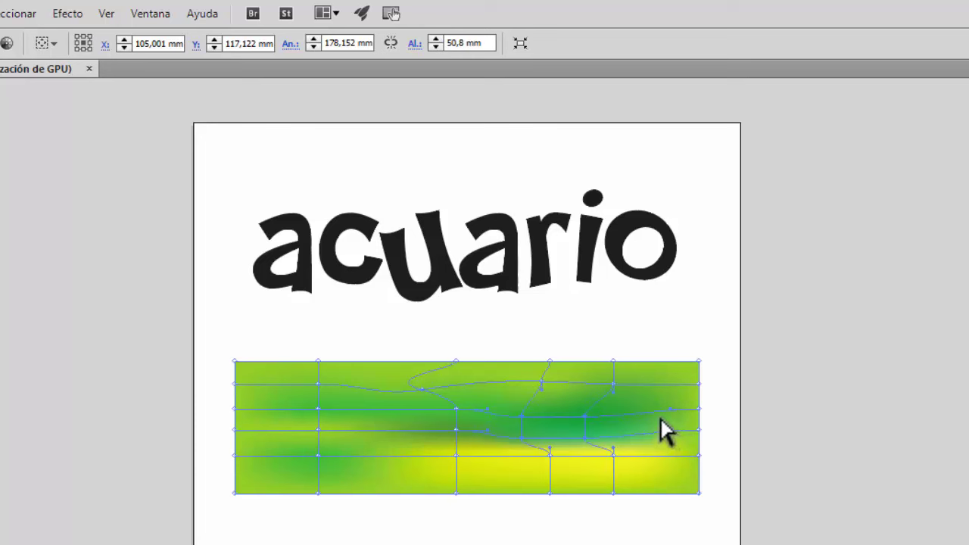
pyautogui.moveTo(615, 453); pyautogui.dragTo(623, 410)
# Step: Curve the central mesh lines by dragging a point's handle and nearby points
pyautogui.click(589, 428)
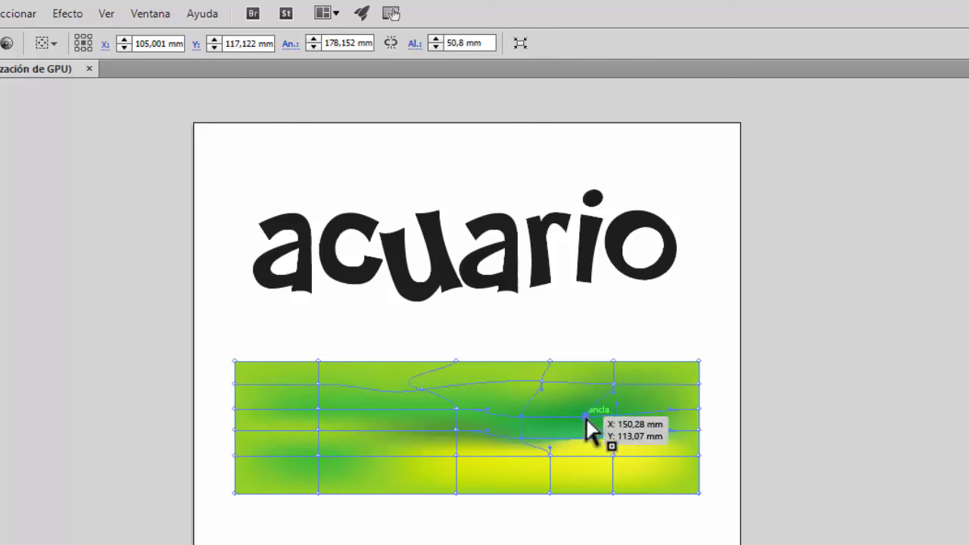
pyautogui.moveTo(665, 411)
pyautogui.mouseDown()
pyautogui.moveTo(629, 401)
pyautogui.moveTo(664, 431)
pyautogui.moveTo(640, 418)
pyautogui.moveTo(638, 435)
pyautogui.moveTo(568, 431)
pyautogui.moveTo(589, 398)
pyautogui.moveTo(630, 415)
pyautogui.mouseUp()
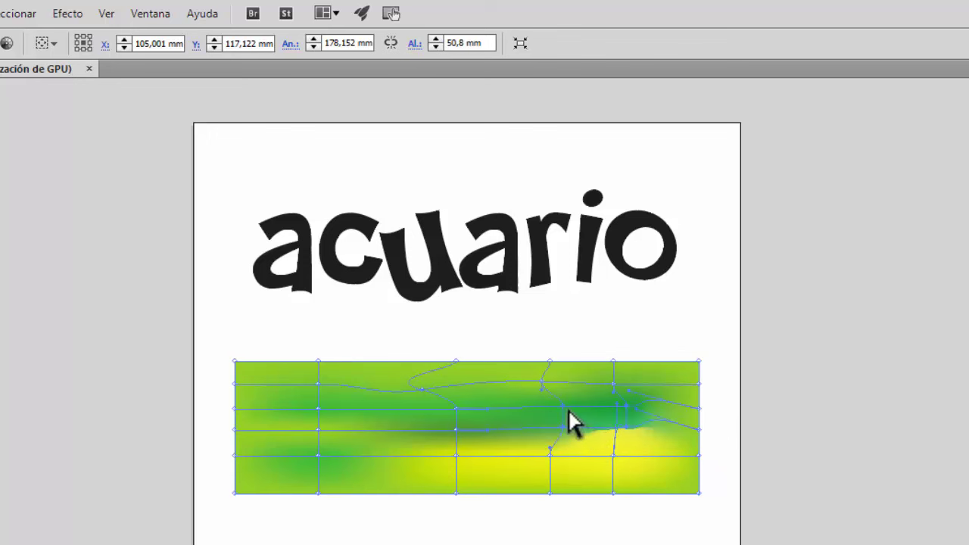
pyautogui.moveTo(564, 406)
pyautogui.mouseDown()
pyautogui.moveTo(597, 395)
pyautogui.moveTo(569, 426)
pyautogui.moveTo(592, 419)
pyautogui.moveTo(532, 418)
pyautogui.moveTo(515, 432)
pyautogui.moveTo(562, 427)
pyautogui.mouseUp()
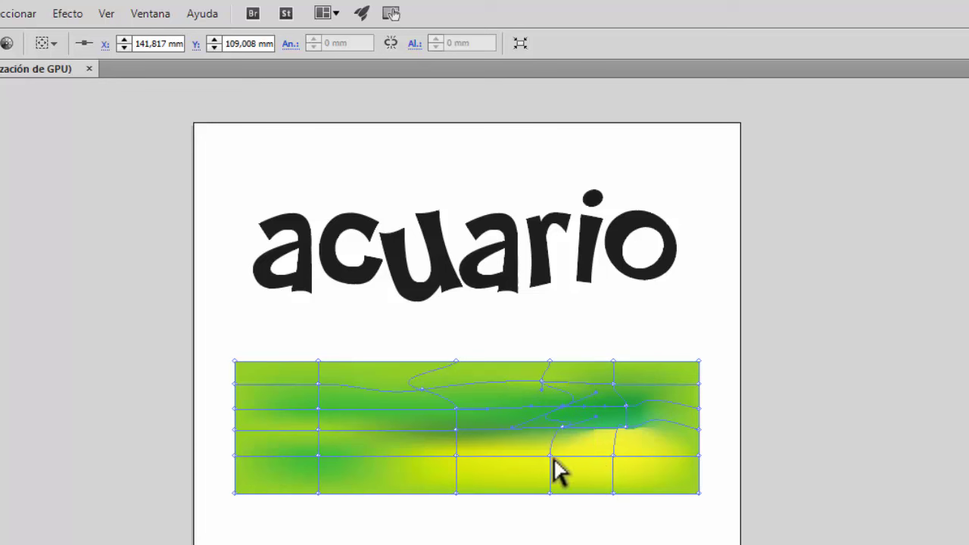
pyautogui.moveTo(455, 437); pyautogui.dragTo(410, 467)
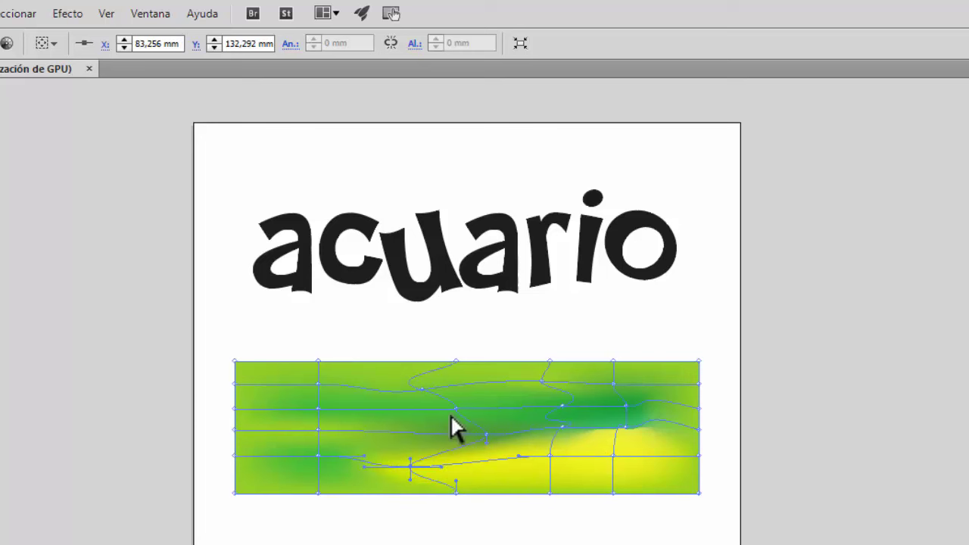
pyautogui.click(390, 435)
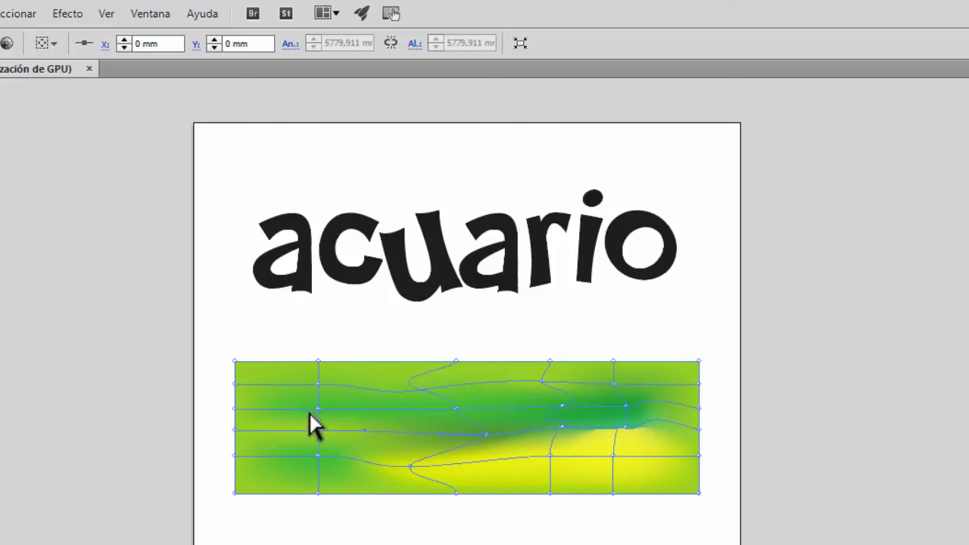
# Step: Drag the left and lower mesh points into wavy curves, then deselect the mesh
pyautogui.moveTo(319, 410); pyautogui.dragTo(302, 470)
pyautogui.moveTo(319, 384)
pyautogui.mouseDown()
pyautogui.moveTo(310, 389)
pyautogui.moveTo(305, 376)
pyautogui.mouseUp()
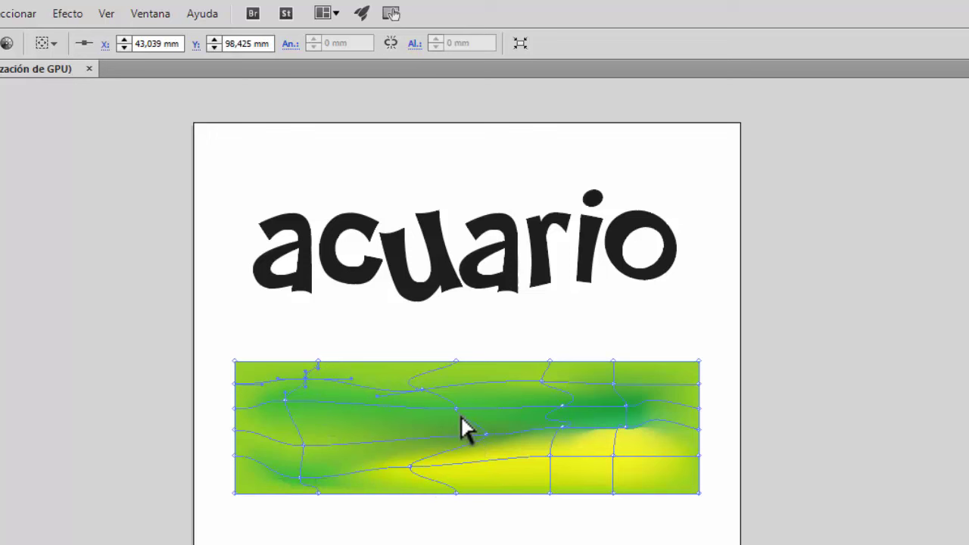
pyautogui.moveTo(486, 444); pyautogui.dragTo(426, 447)
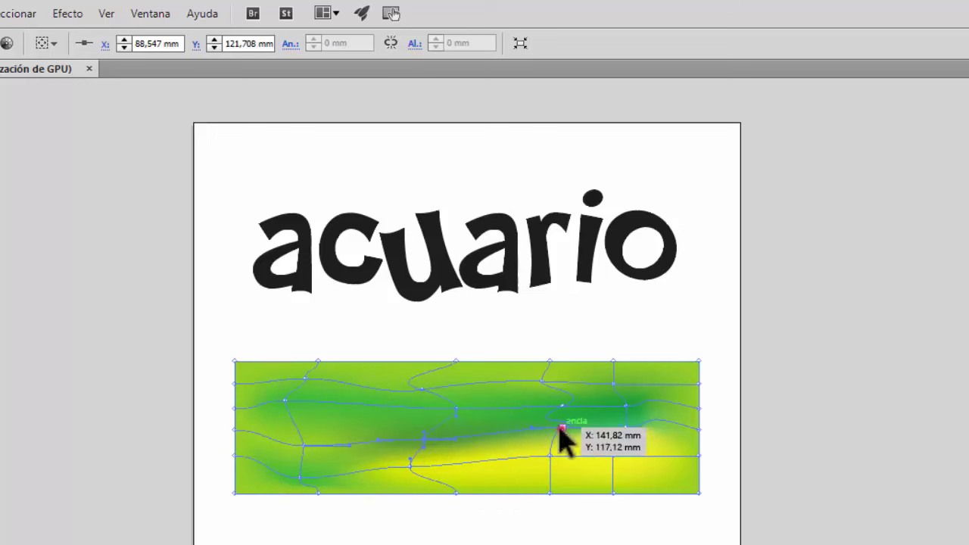
pyautogui.moveTo(561, 431); pyautogui.dragTo(531, 438)
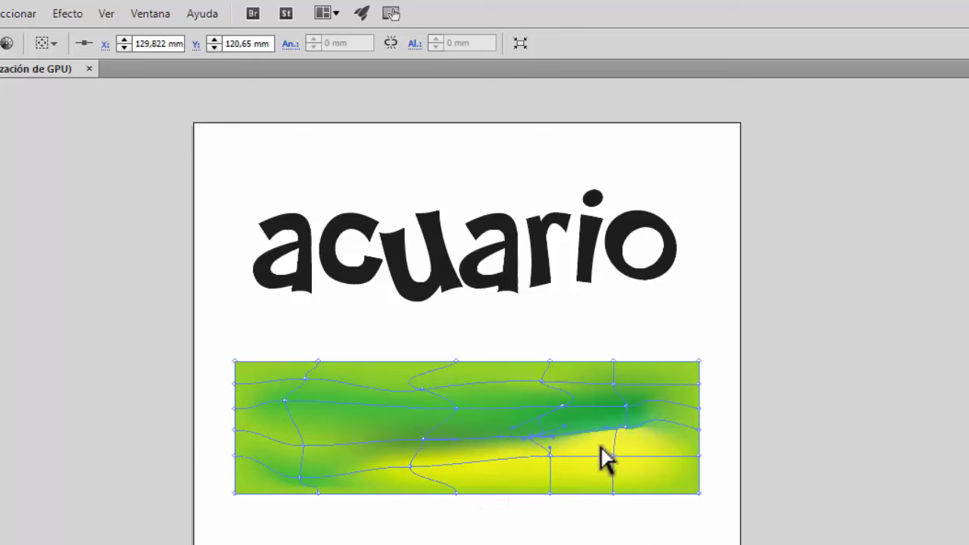
pyautogui.moveTo(626, 428); pyautogui.dragTo(602, 460)
pyautogui.click(465, 335)
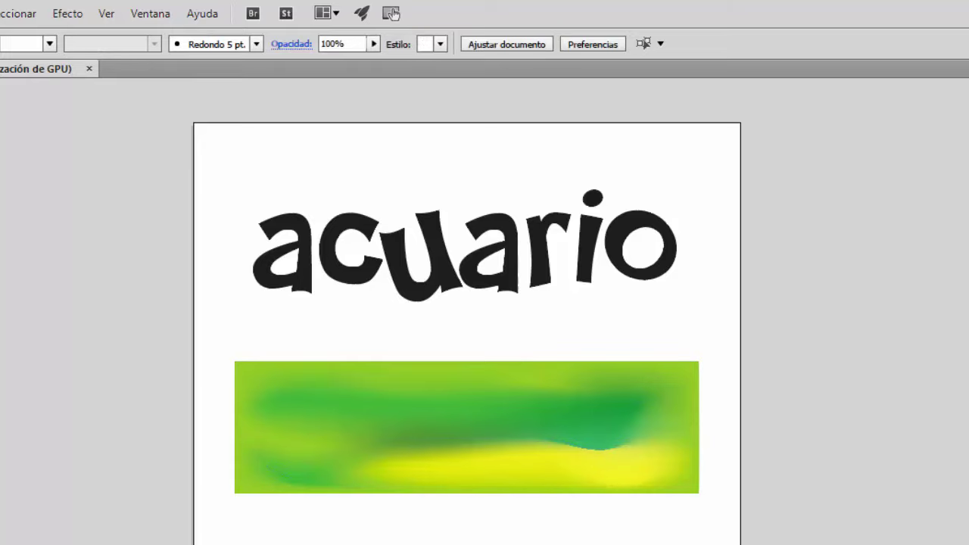
pyautogui.click(588, 395)
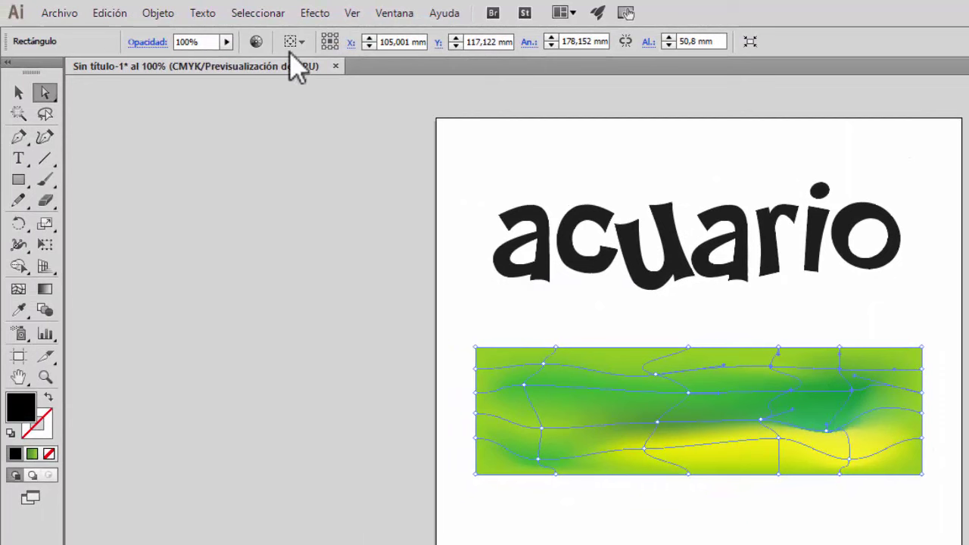
pyautogui.click(18, 289)
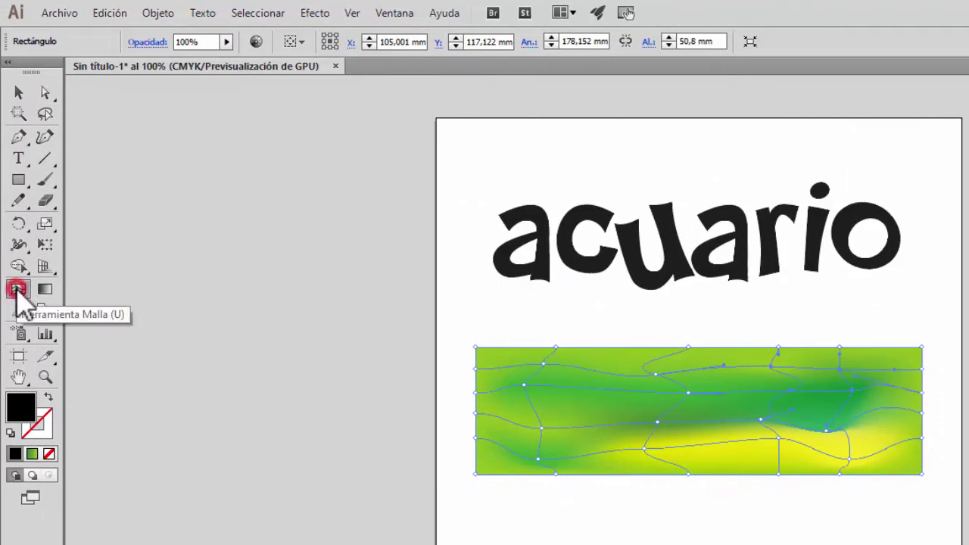
pyautogui.click(604, 409)
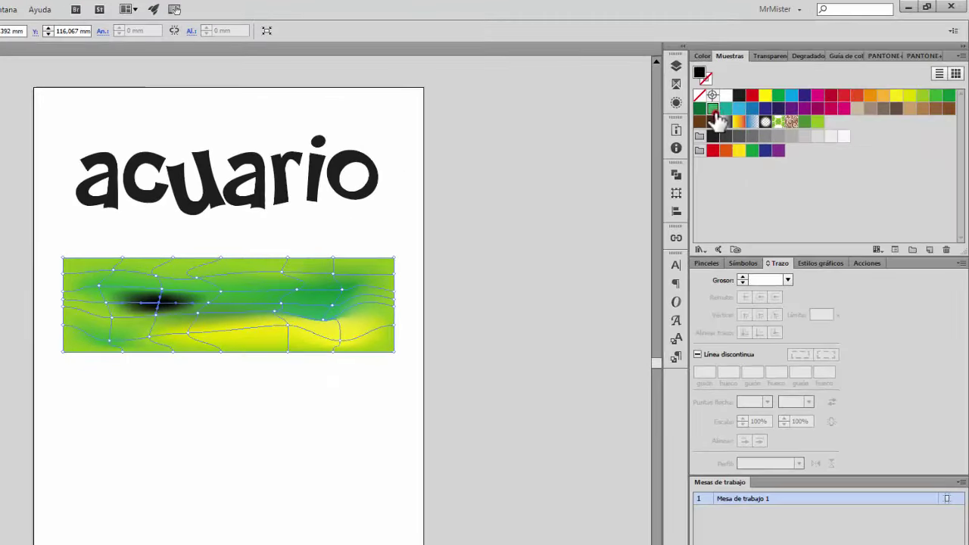
pyautogui.click(715, 115)
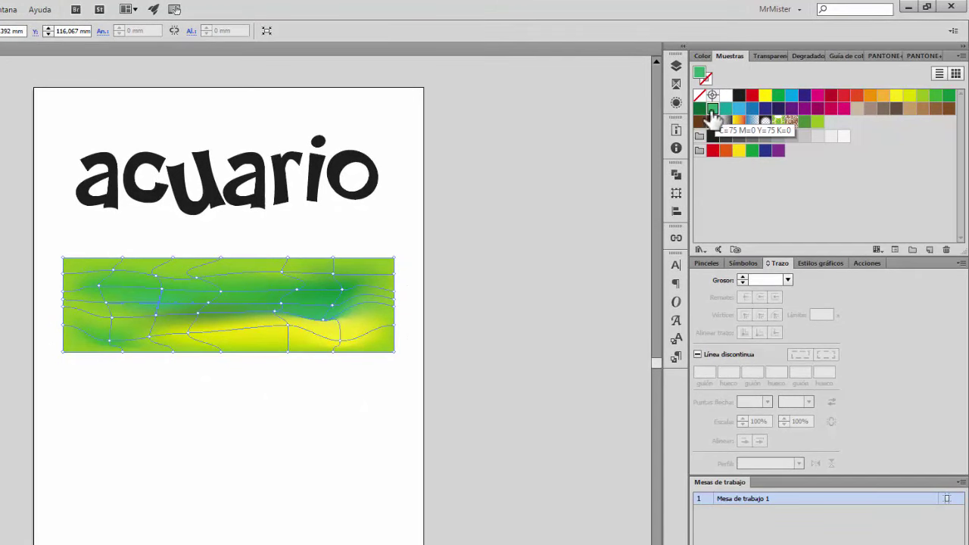
pyautogui.click(898, 97)
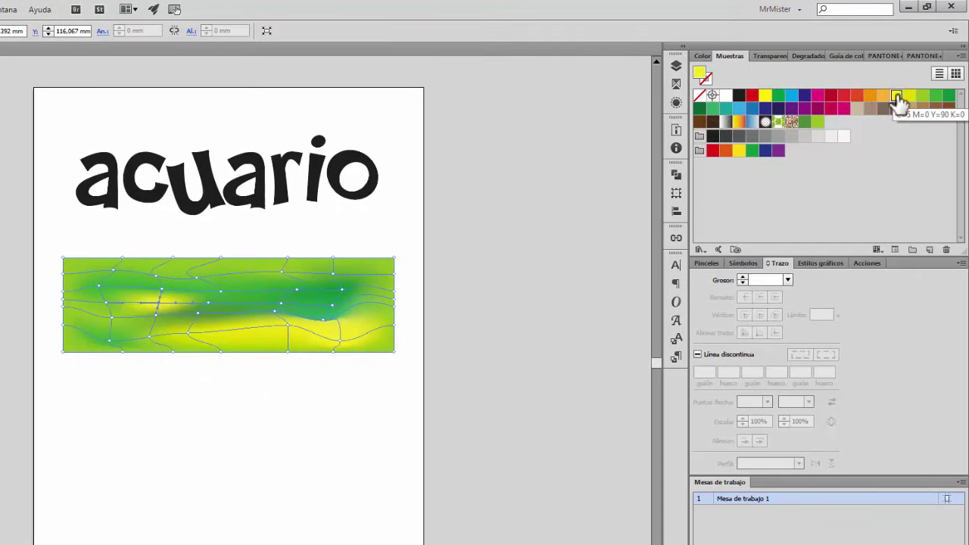
pyautogui.hotkey('ctrl', 'z')
pyautogui.hotkey('ctrl', 'z')
pyautogui.hotkey('ctrl', 'z')
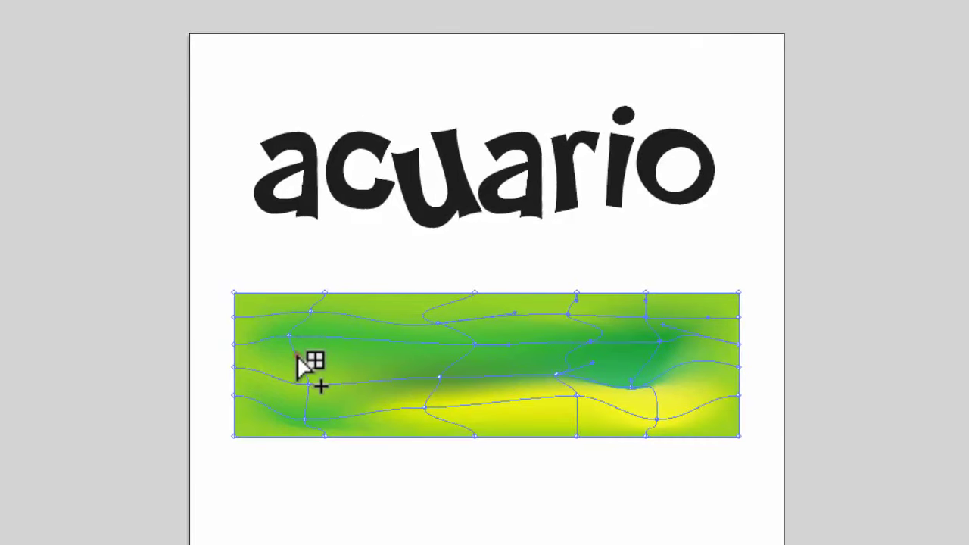
# Step: Add a mesh point on the left and try several green swatches, undoing the dark one
pyautogui.click(298, 356)
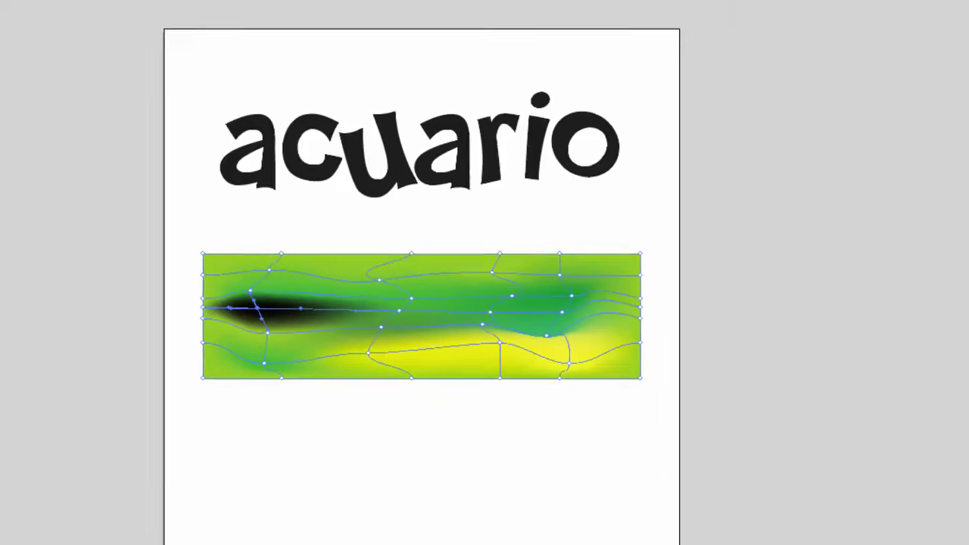
pyautogui.click(926, 28)
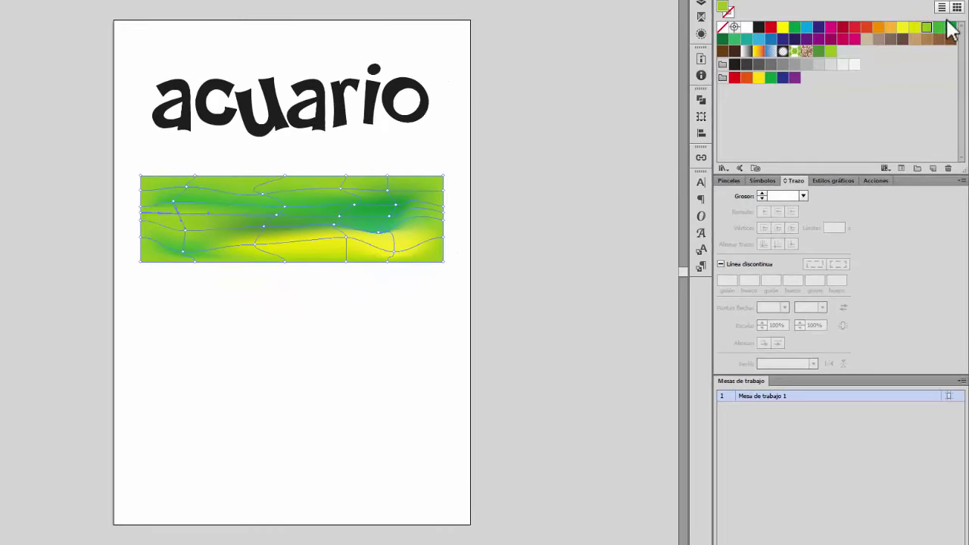
pyautogui.click(938, 29)
pyautogui.click(949, 30)
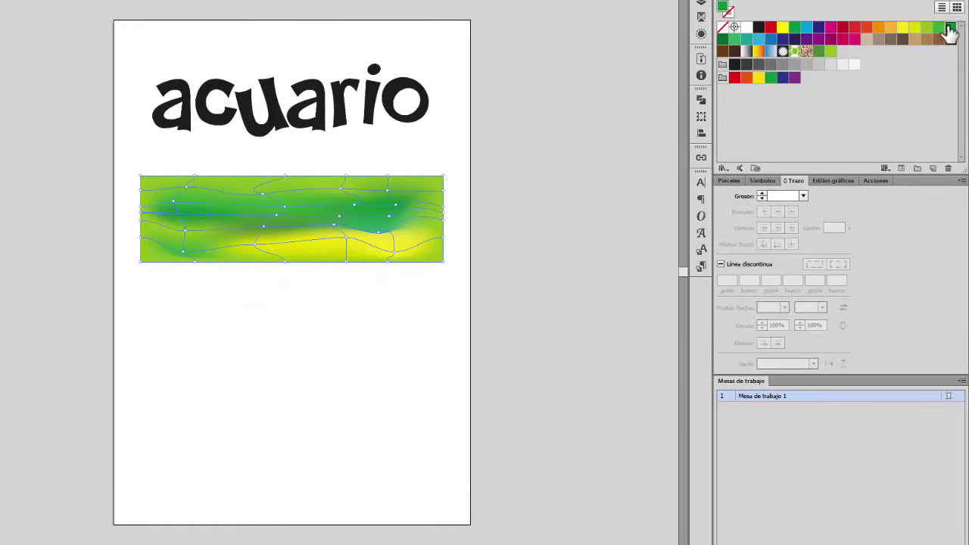
pyautogui.click(761, 49)
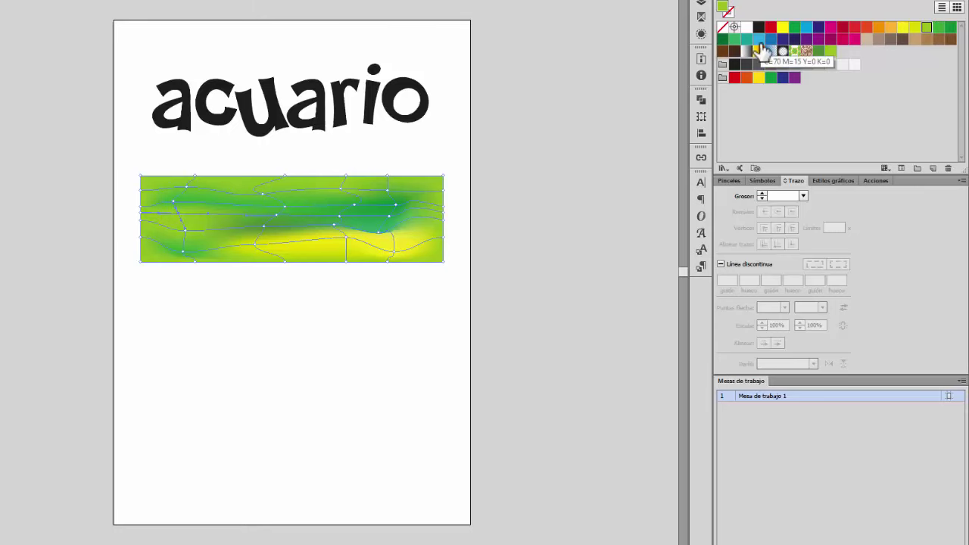
pyautogui.click(763, 50)
pyautogui.hotkey('ctrl', 'z')
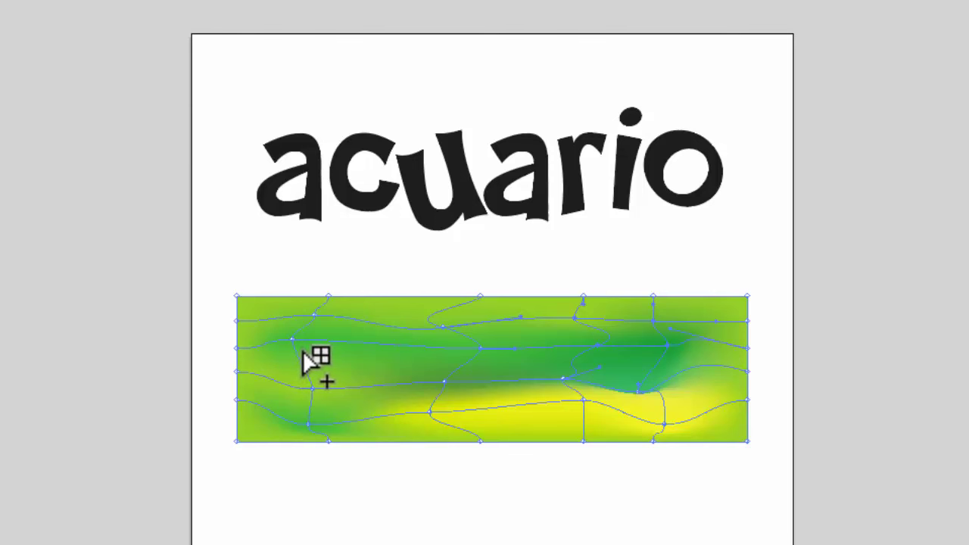
# Step: Add another left-side mesh point, nudge it, and colour it yellow-green
pyautogui.click(302, 351)
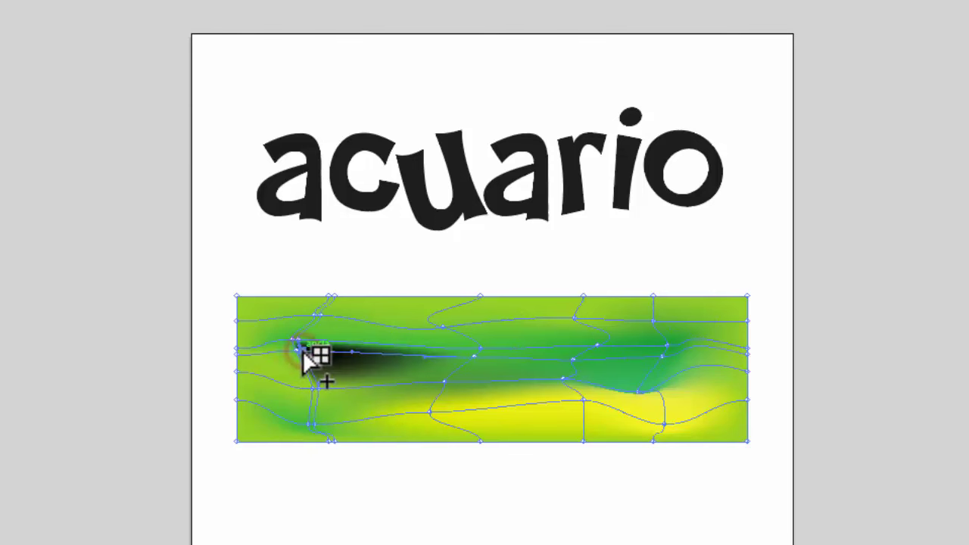
pyautogui.moveTo(302, 350)
pyautogui.mouseDown()
pyautogui.moveTo(345, 298)
pyautogui.moveTo(322, 309)
pyautogui.moveTo(302, 346)
pyautogui.mouseUp()
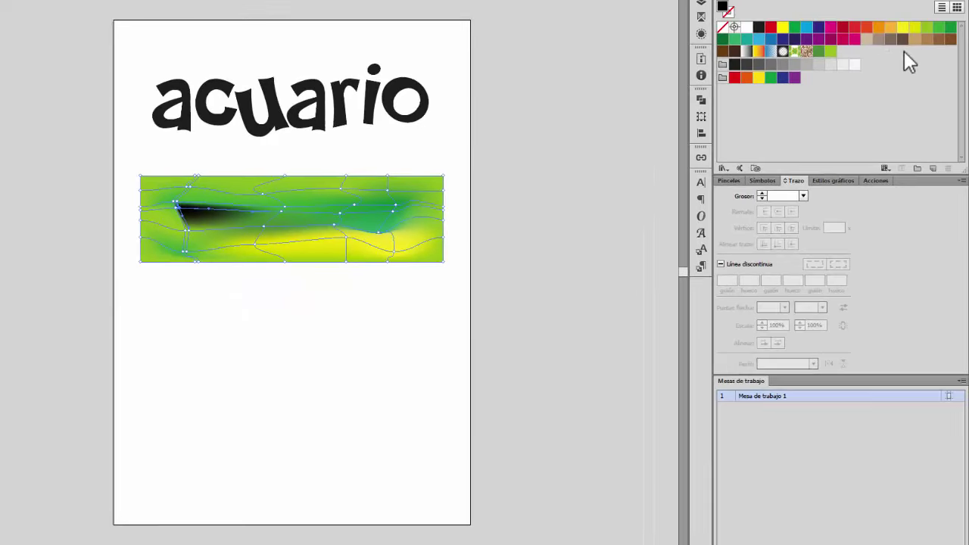
pyautogui.click(920, 36)
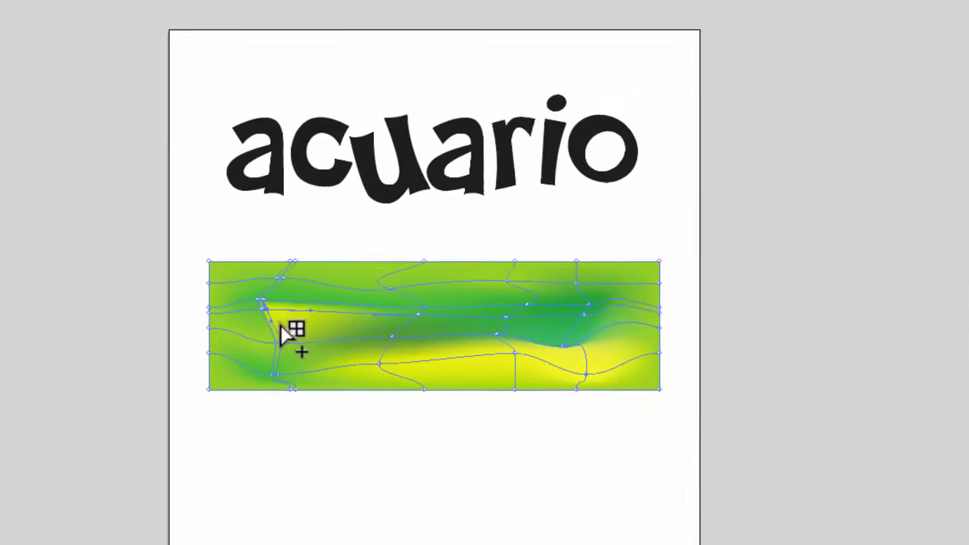
# Step: Add four more mesh lines near the left edge and bottom middle
pyautogui.click(205, 239)
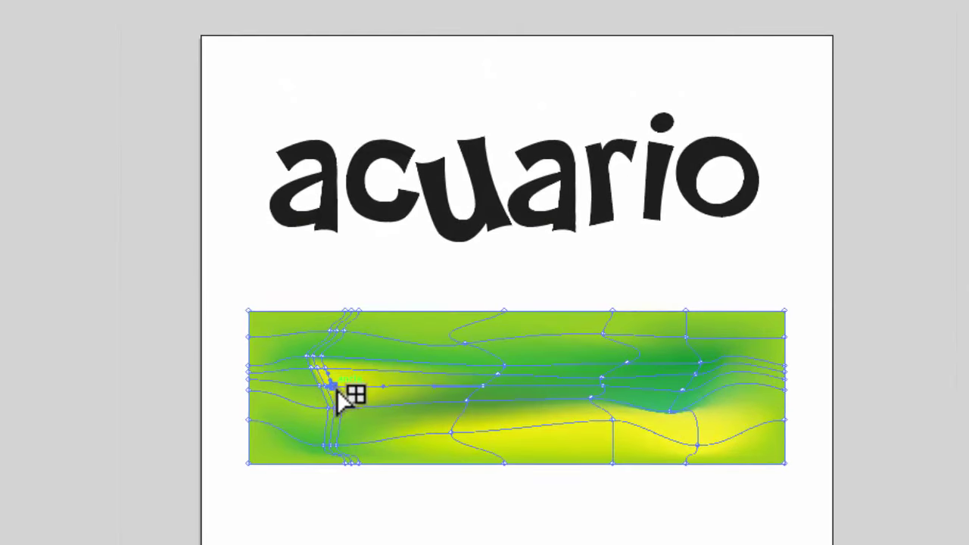
pyautogui.click(350, 400)
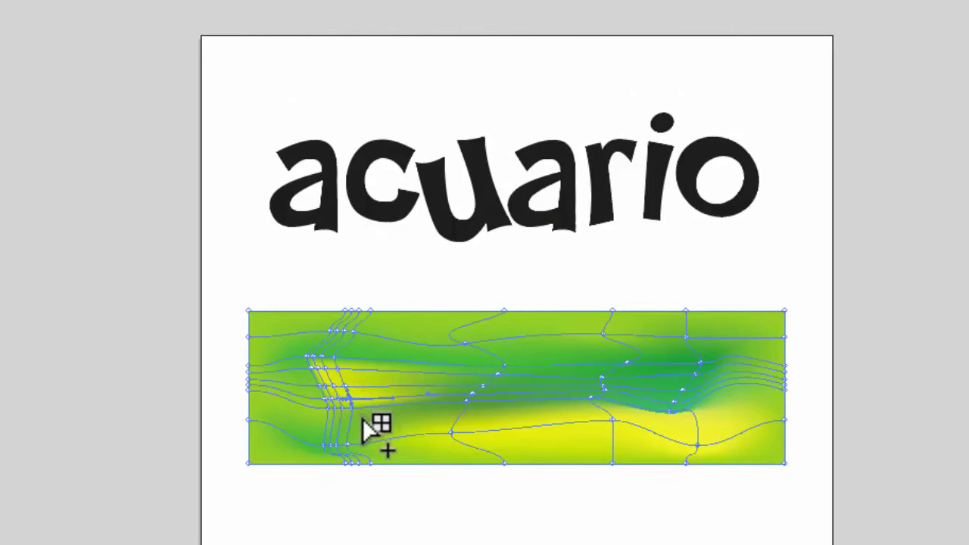
pyautogui.click(365, 424)
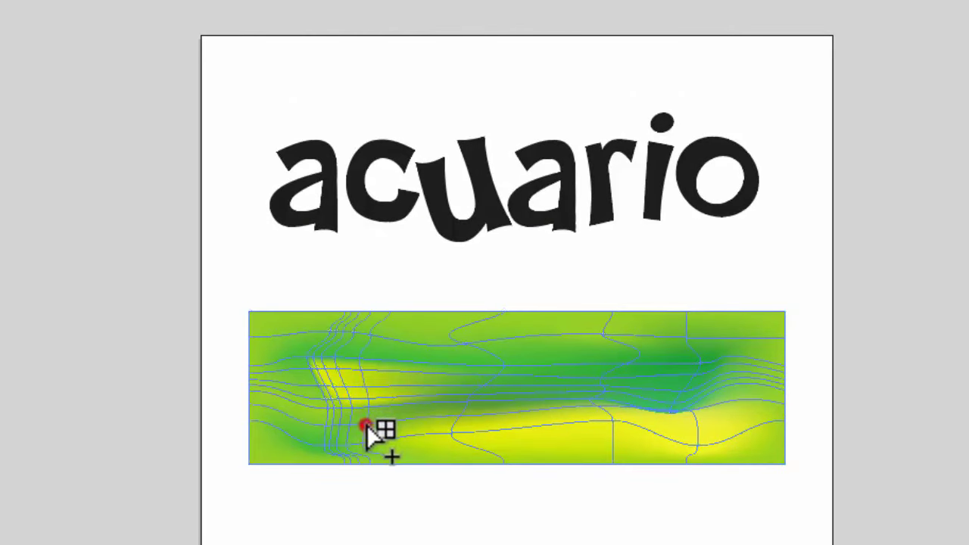
pyautogui.click(466, 461)
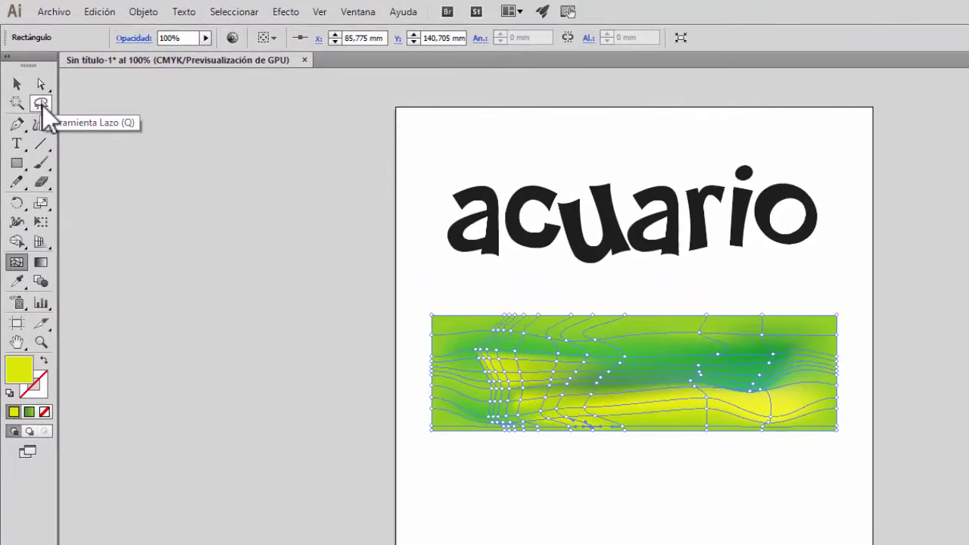
# Step: Lasso-select left-side mesh point groups and colour them green and yellow-green
pyautogui.click(40, 103)
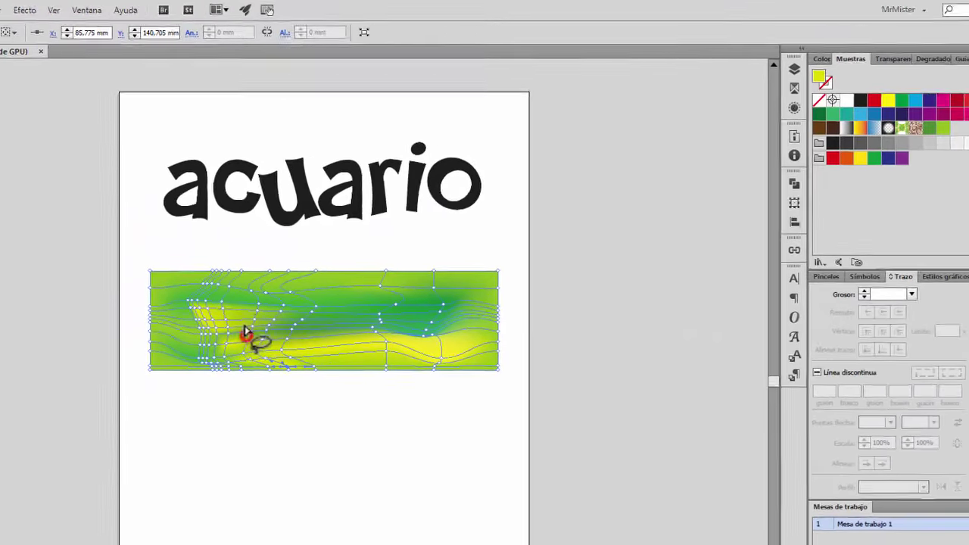
pyautogui.moveTo(245, 331)
pyautogui.mouseDown()
pyautogui.moveTo(249, 322)
pyautogui.moveTo(254, 335)
pyautogui.mouseUp()
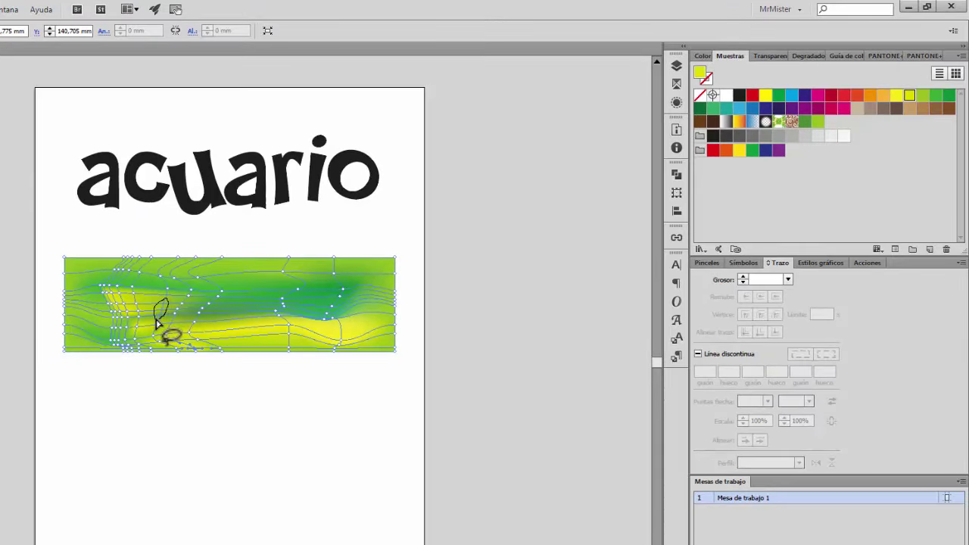
pyautogui.moveTo(157, 323); pyautogui.dragTo(164, 328)
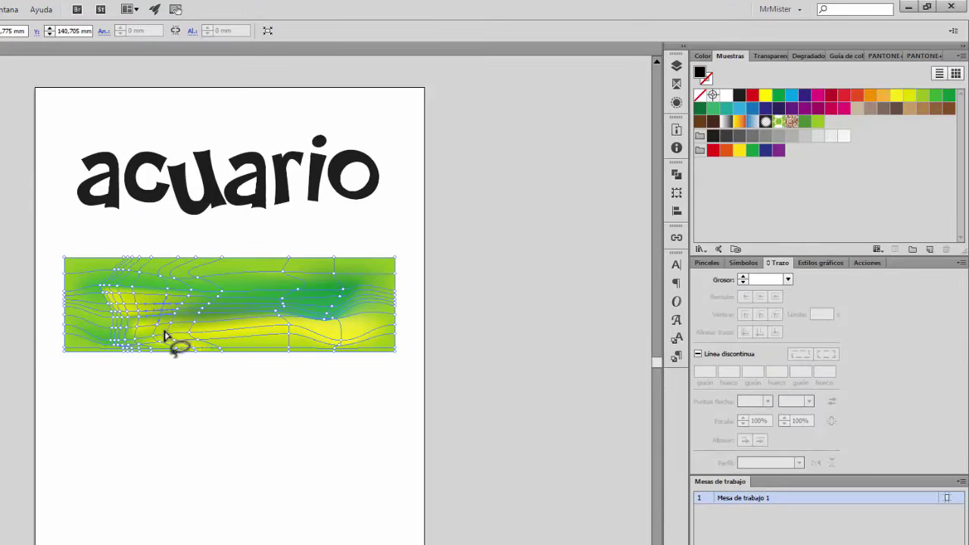
pyautogui.click(948, 97)
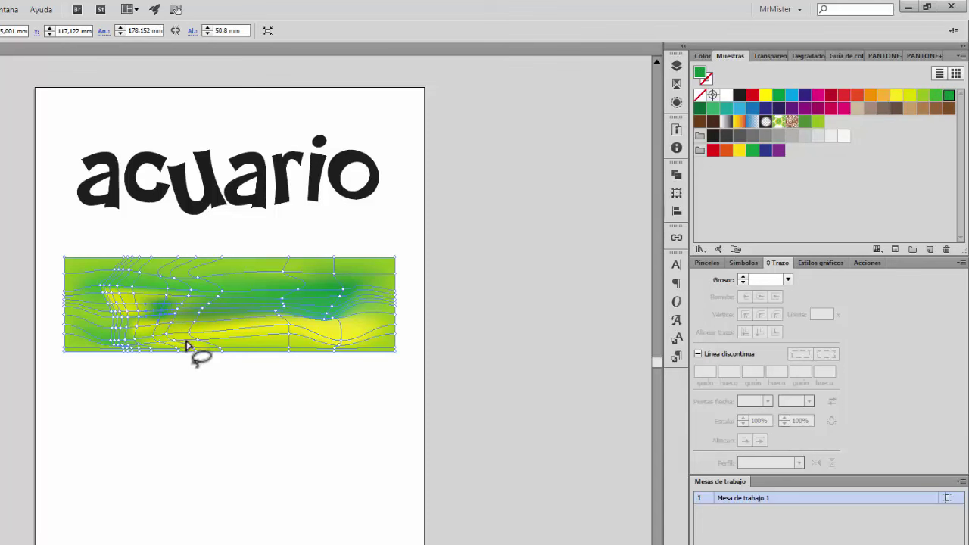
pyautogui.moveTo(192, 346)
pyautogui.mouseDown()
pyautogui.moveTo(183, 301)
pyautogui.moveTo(206, 343)
pyautogui.moveTo(196, 340)
pyautogui.moveTo(217, 347)
pyautogui.mouseUp()
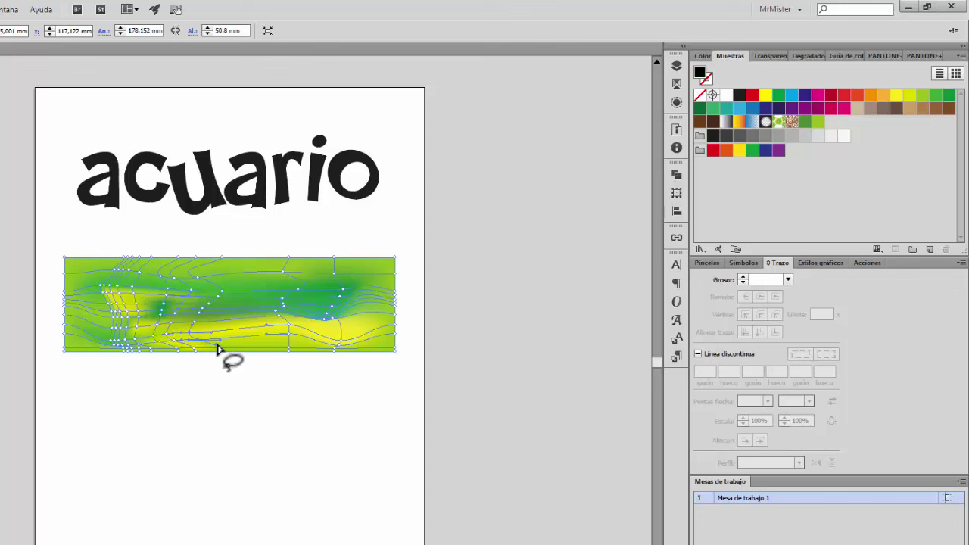
pyautogui.click(923, 97)
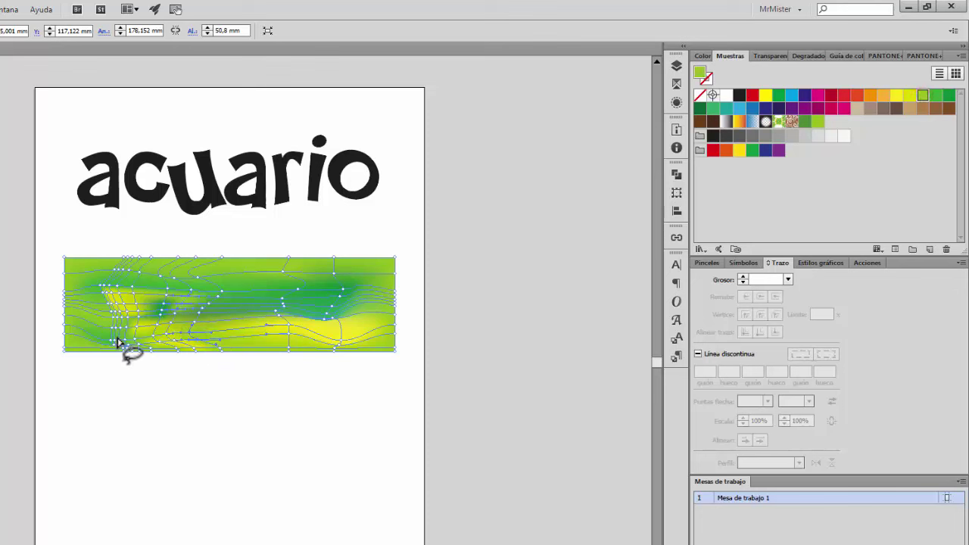
# Step: Colour the left-edge points teal, lower groups yellow-green, and middle points green
pyautogui.moveTo(115, 337)
pyautogui.mouseDown()
pyautogui.moveTo(125, 300)
pyautogui.moveTo(132, 333)
pyautogui.moveTo(121, 347)
pyautogui.mouseUp()
pyautogui.click(726, 108)
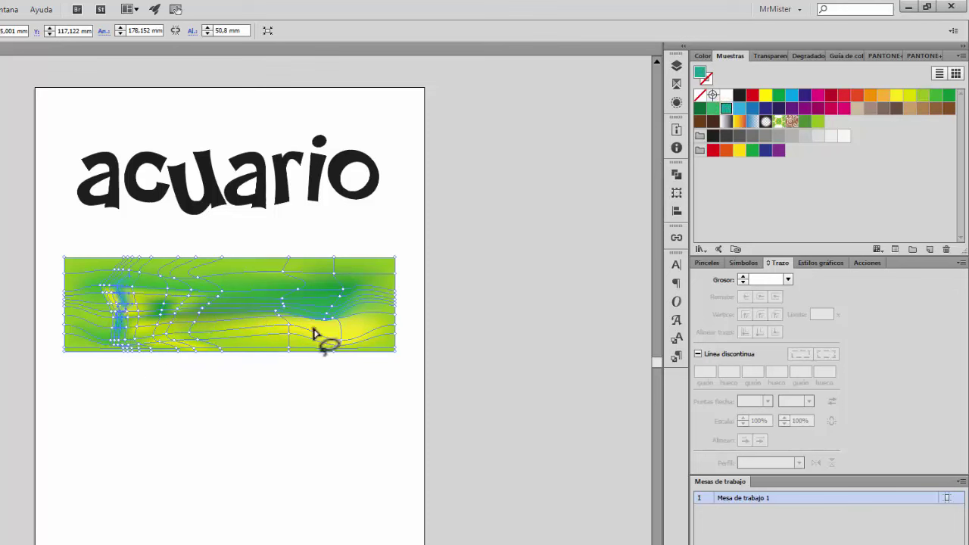
pyautogui.moveTo(287, 293)
pyautogui.mouseDown()
pyautogui.moveTo(270, 309)
pyautogui.moveTo(293, 317)
pyautogui.moveTo(288, 333)
pyautogui.mouseUp()
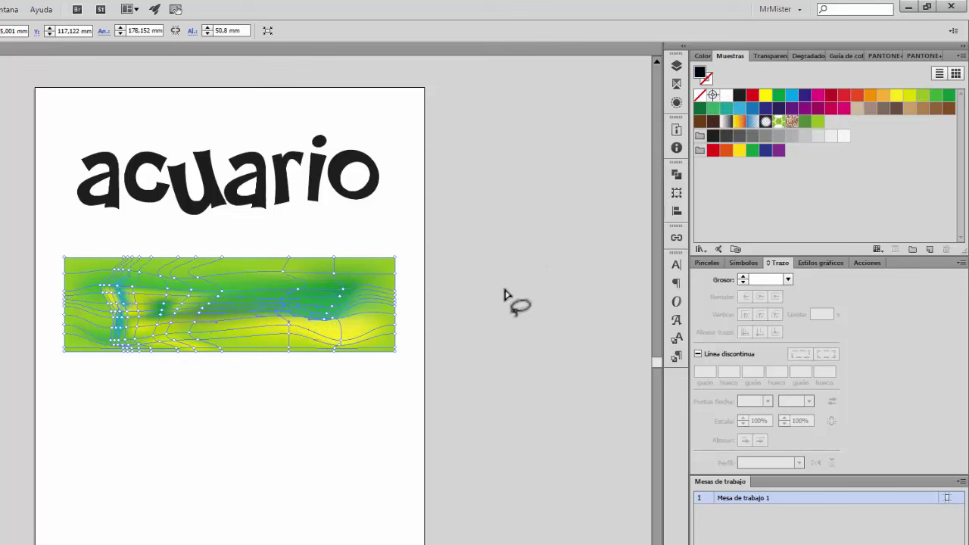
pyautogui.click(922, 95)
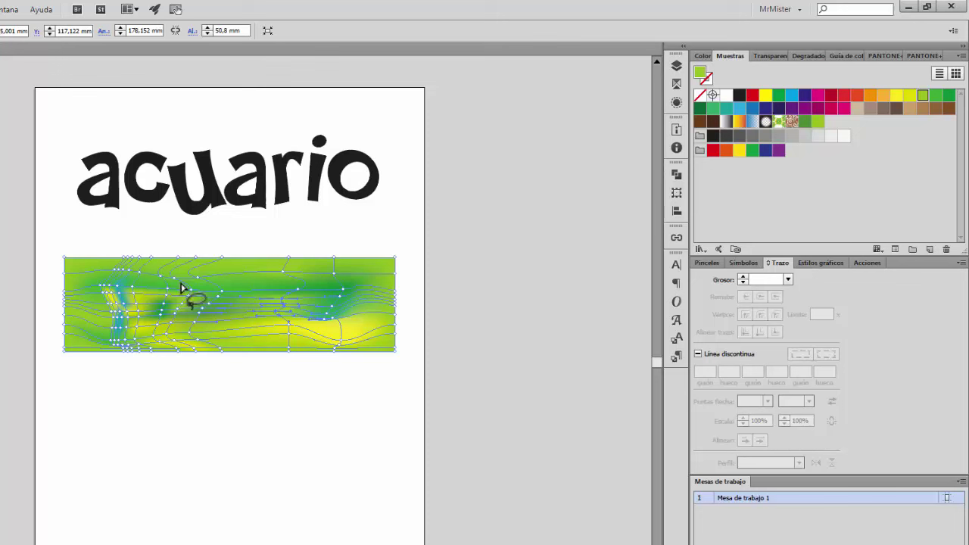
pyautogui.moveTo(158, 342)
pyautogui.mouseDown()
pyautogui.moveTo(300, 331)
pyautogui.moveTo(303, 340)
pyautogui.moveTo(262, 353)
pyautogui.moveTo(154, 353)
pyautogui.moveTo(214, 336)
pyautogui.mouseUp()
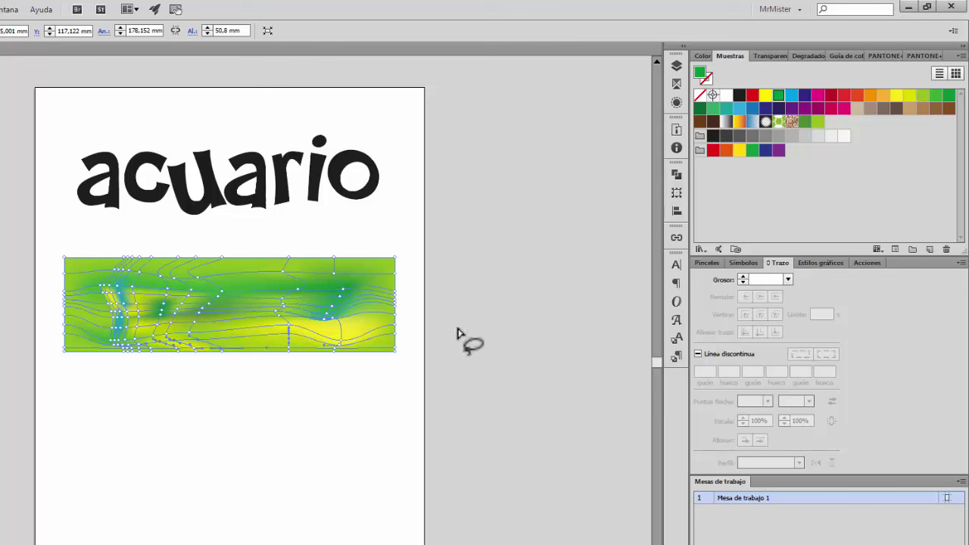
pyautogui.click(820, 122)
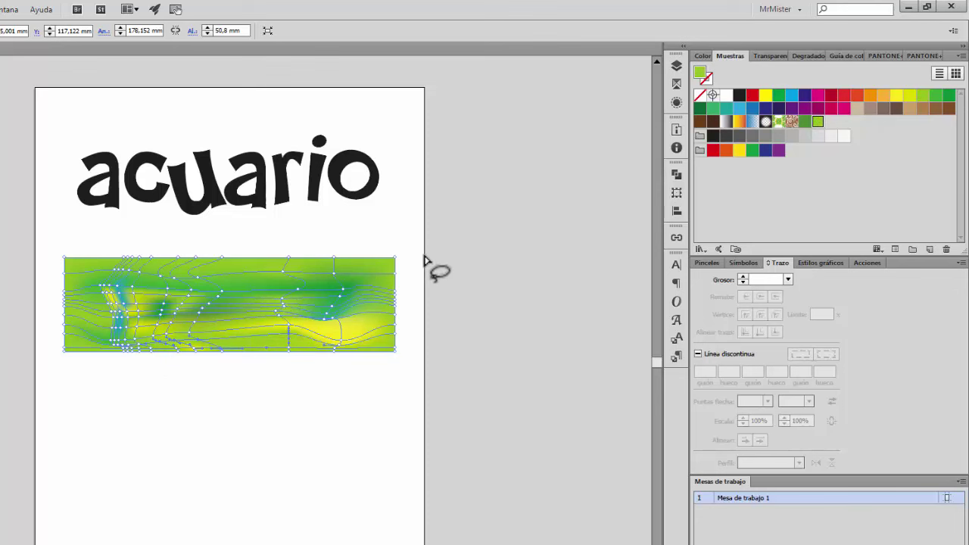
pyautogui.moveTo(351, 307)
pyautogui.mouseDown()
pyautogui.moveTo(300, 286)
pyautogui.moveTo(311, 268)
pyautogui.moveTo(355, 271)
pyautogui.moveTo(356, 308)
pyautogui.mouseUp()
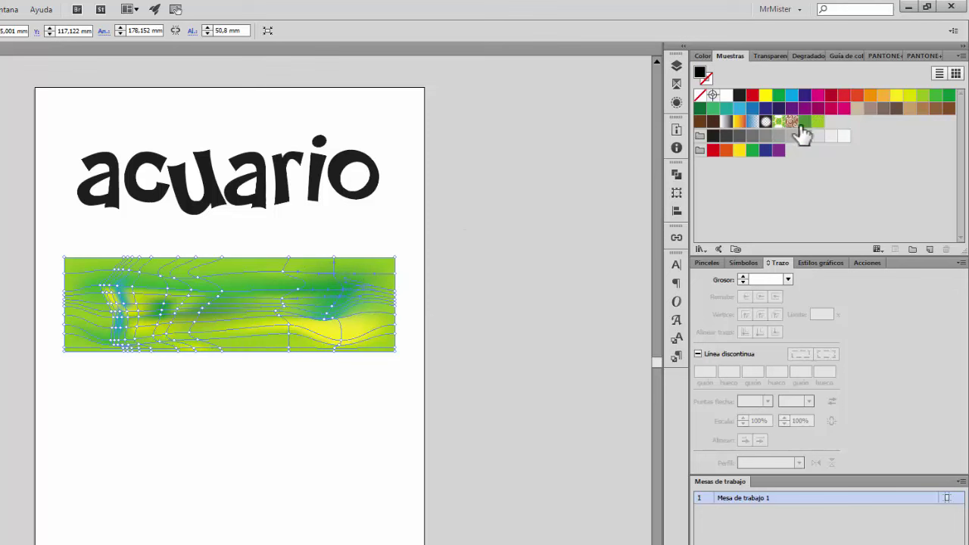
pyautogui.click(937, 97)
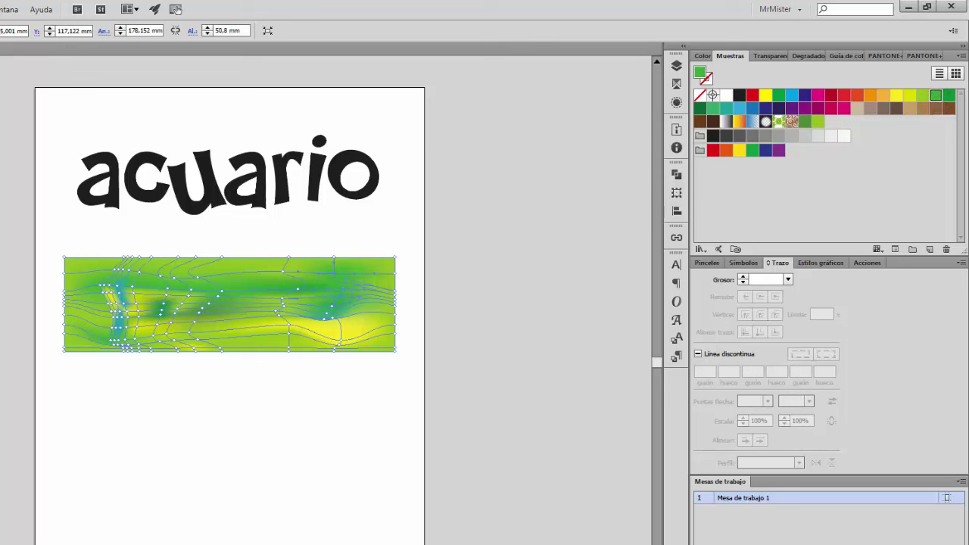
# Step: Reselect the mesh and colour a left-side group of points yellow-green
pyautogui.click(202, 476)
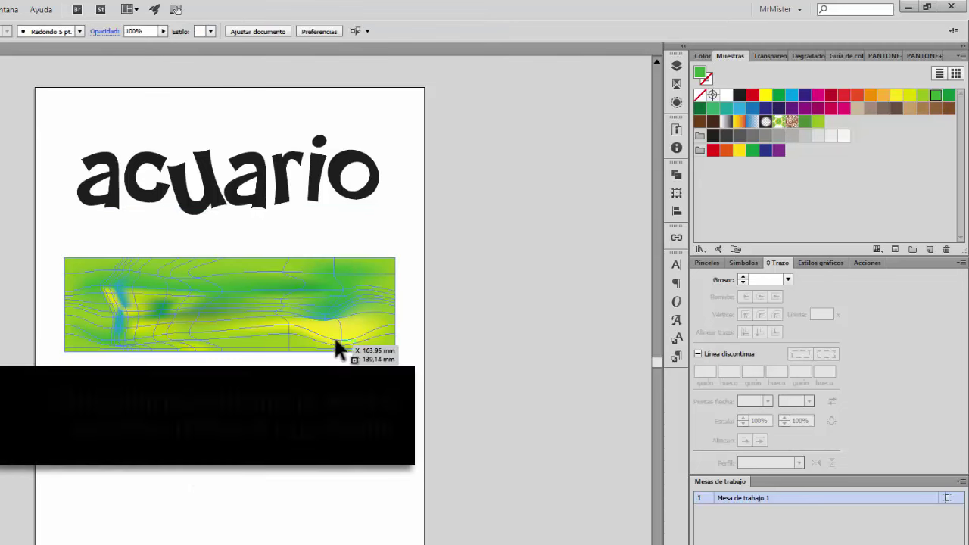
pyautogui.click(362, 289)
pyautogui.click(373, 260)
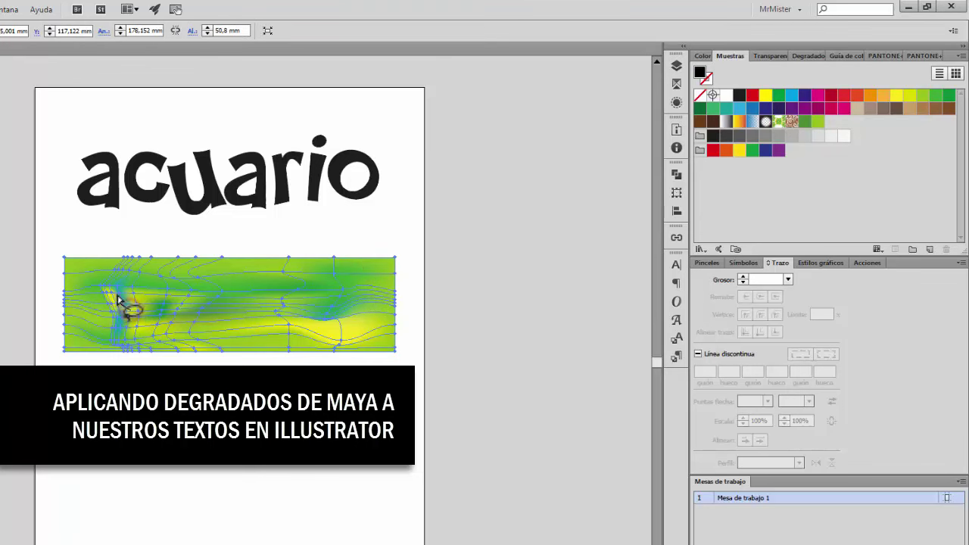
pyautogui.moveTo(130, 314)
pyautogui.mouseDown()
pyautogui.moveTo(139, 320)
pyautogui.moveTo(133, 313)
pyautogui.mouseUp()
pyautogui.click(924, 96)
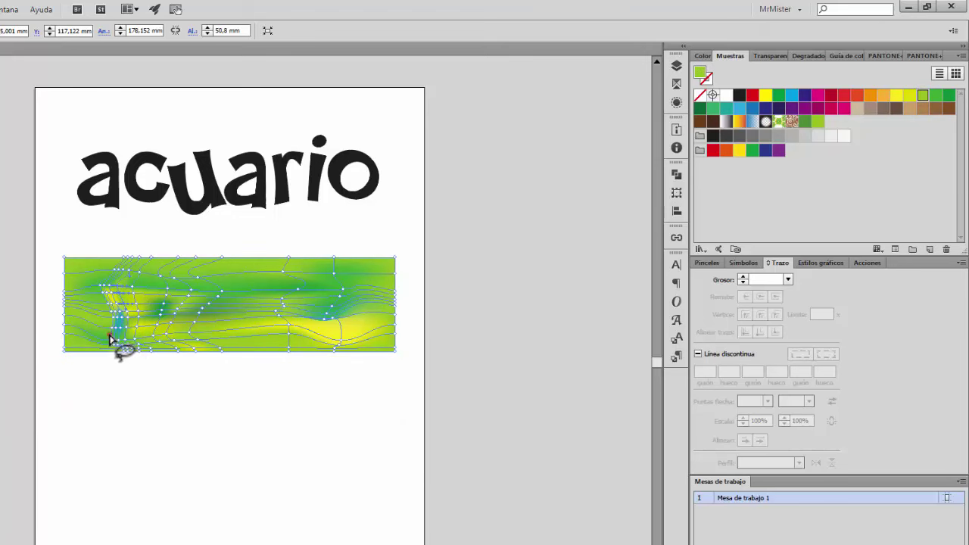
# Step: Recolour the lower-left mesh points through greens to bright green, then deselect to check
pyautogui.moveTo(110, 340)
pyautogui.mouseDown()
pyautogui.moveTo(115, 305)
pyautogui.moveTo(129, 322)
pyautogui.moveTo(111, 343)
pyautogui.mouseUp()
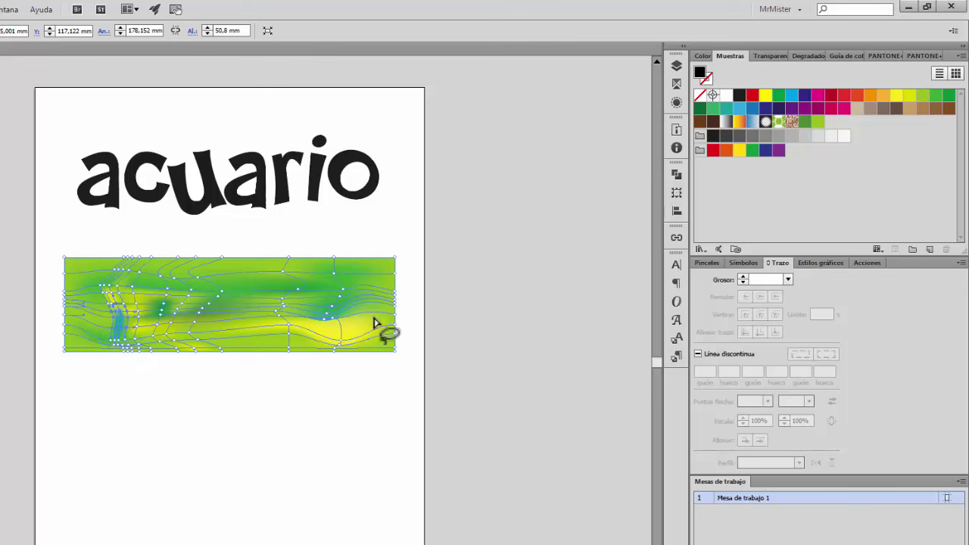
pyautogui.click(816, 124)
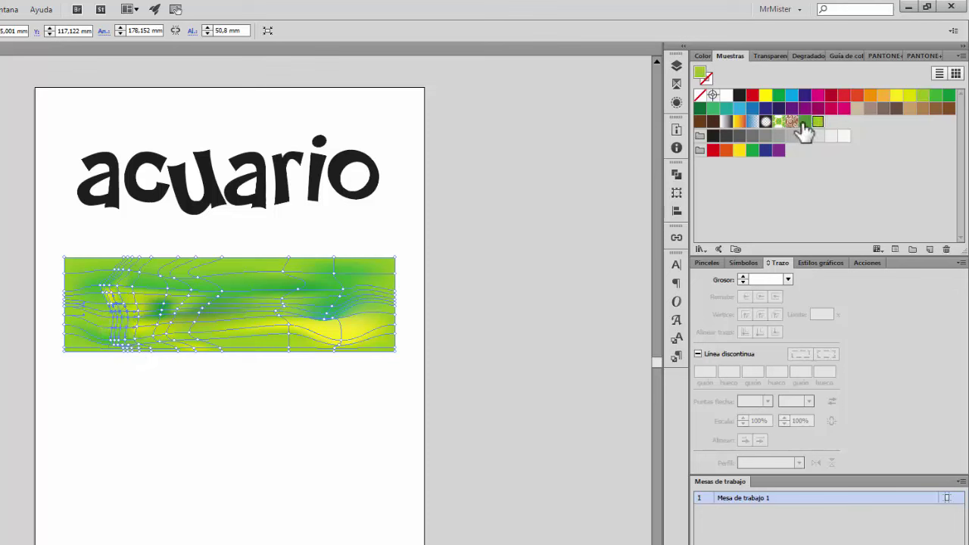
pyautogui.click(804, 123)
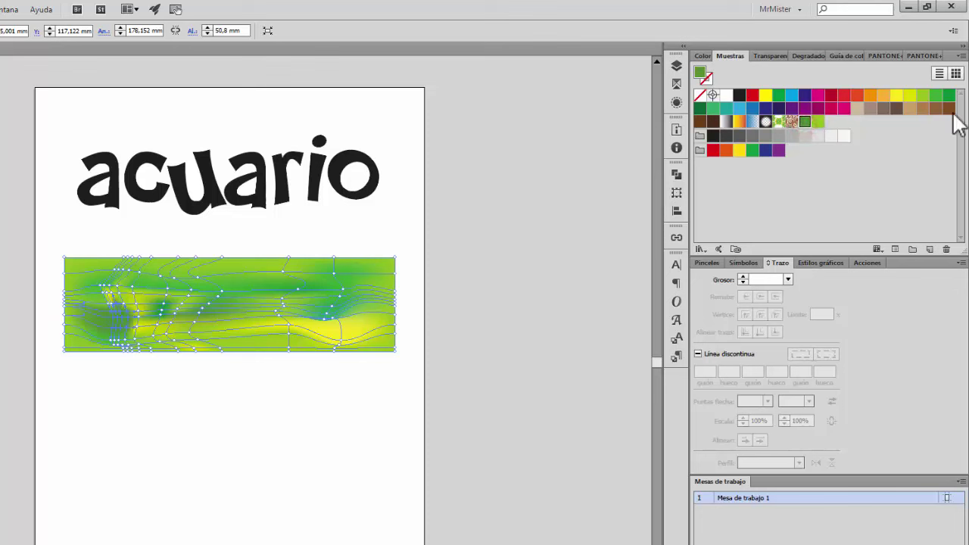
pyautogui.click(937, 95)
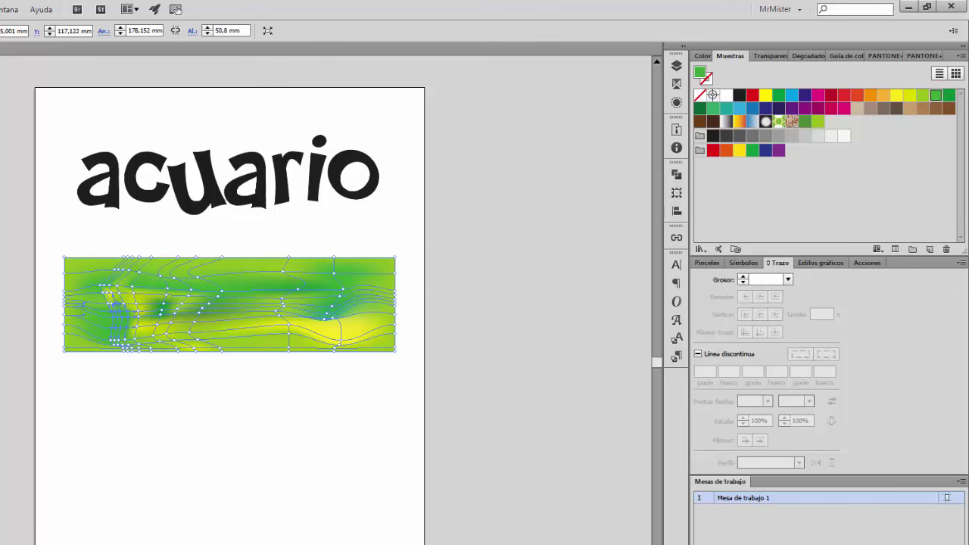
pyautogui.click(322, 447)
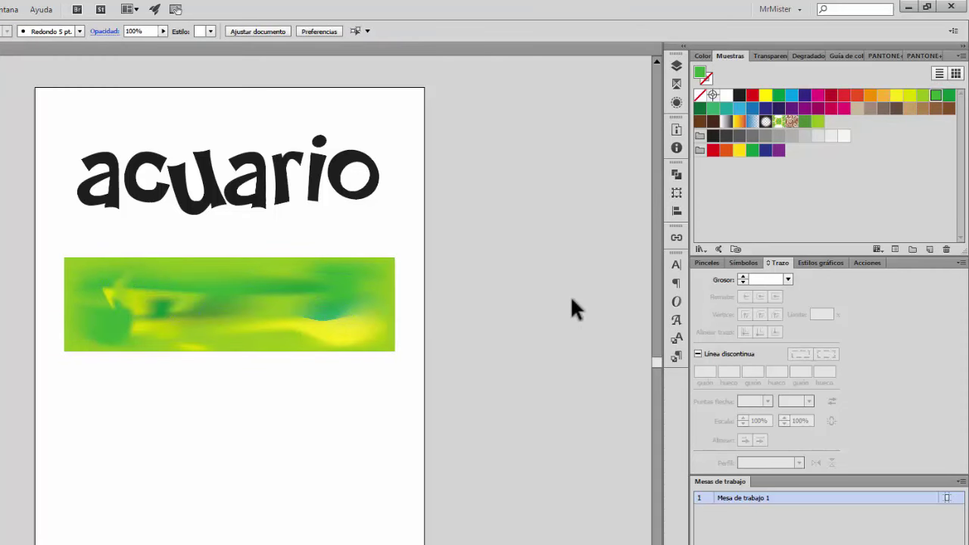
# Step: Move the 'acuario' text down onto the mesh rectangle
pyautogui.click(282, 169)
pyautogui.moveTo(285, 185); pyautogui.dragTo(287, 291)
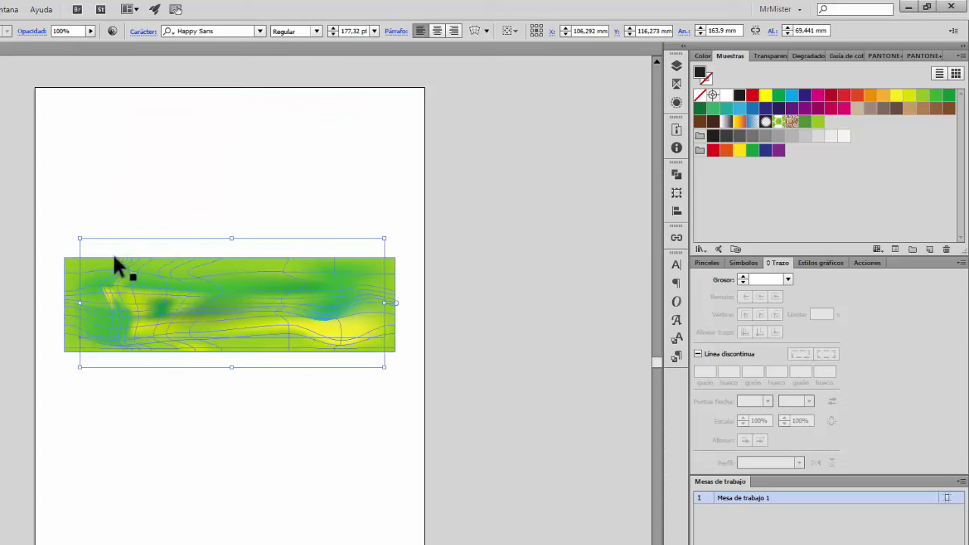
pyautogui.click(324, 417)
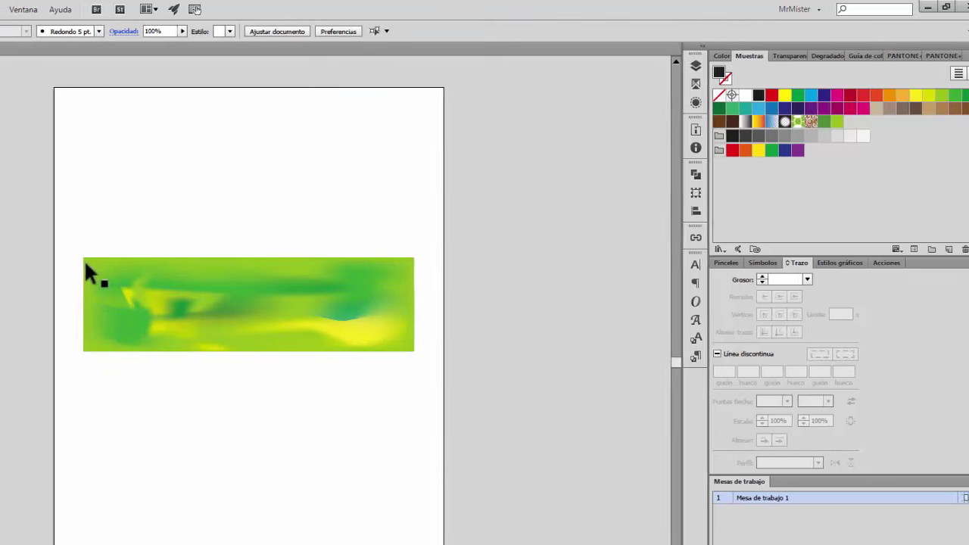
# Step: Send the mesh behind the text with Objeto > Organizar > Enviar detrás
pyautogui.click(84, 259)
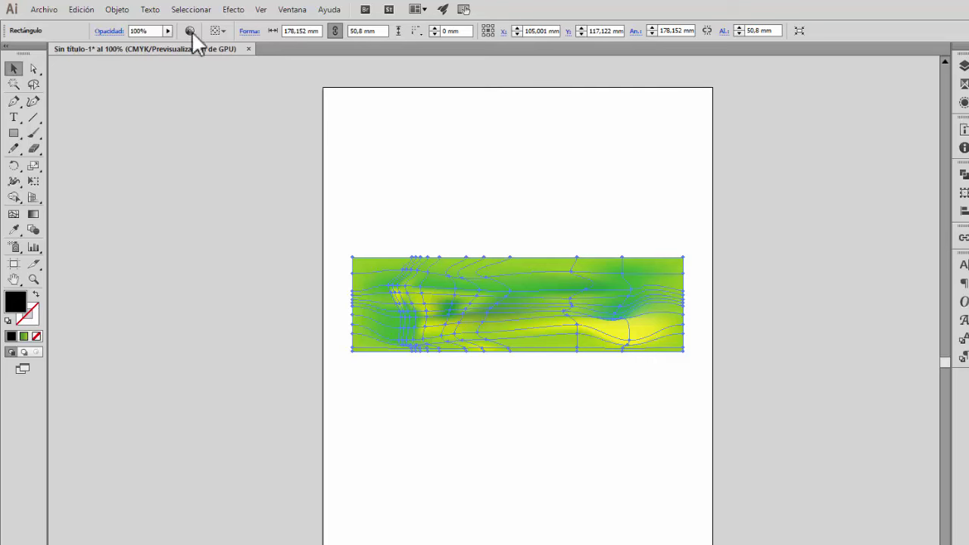
pyautogui.click(120, 10)
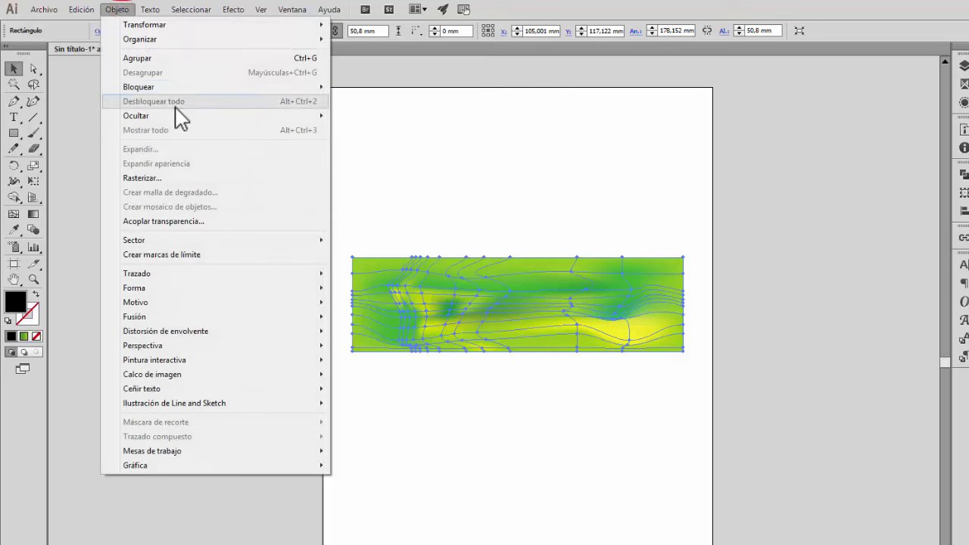
pyautogui.moveTo(205, 41)
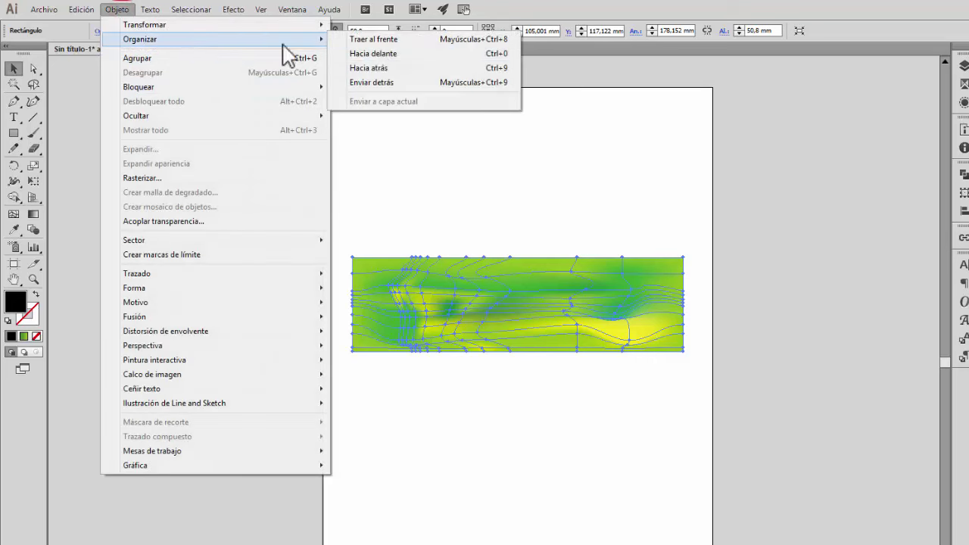
pyautogui.click(390, 82)
pyautogui.click(446, 152)
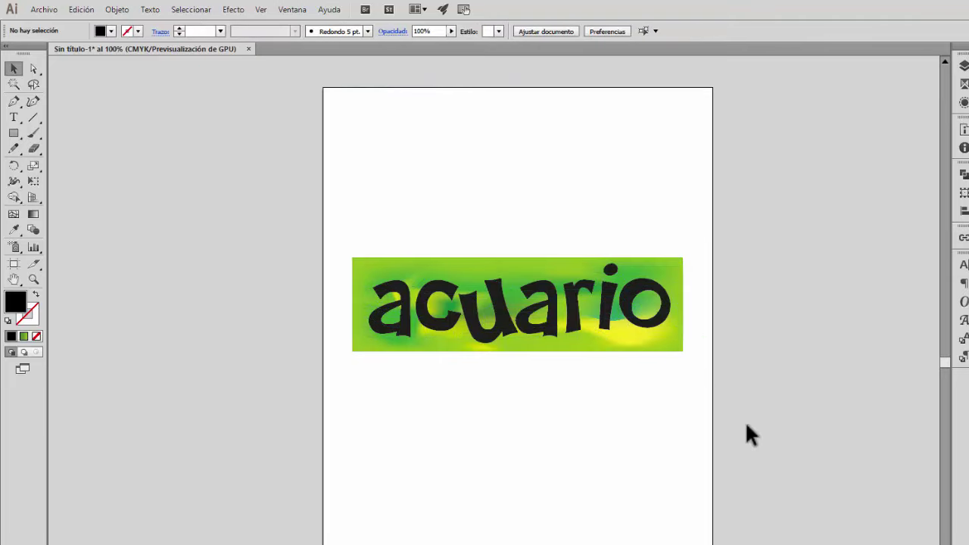
# Step: Marquee-select both the 'acuario' text and the mesh
pyautogui.moveTo(331, 231); pyautogui.dragTo(689, 401)
pyautogui.click(298, 163)
pyautogui.moveTo(339, 225); pyautogui.dragTo(695, 383)
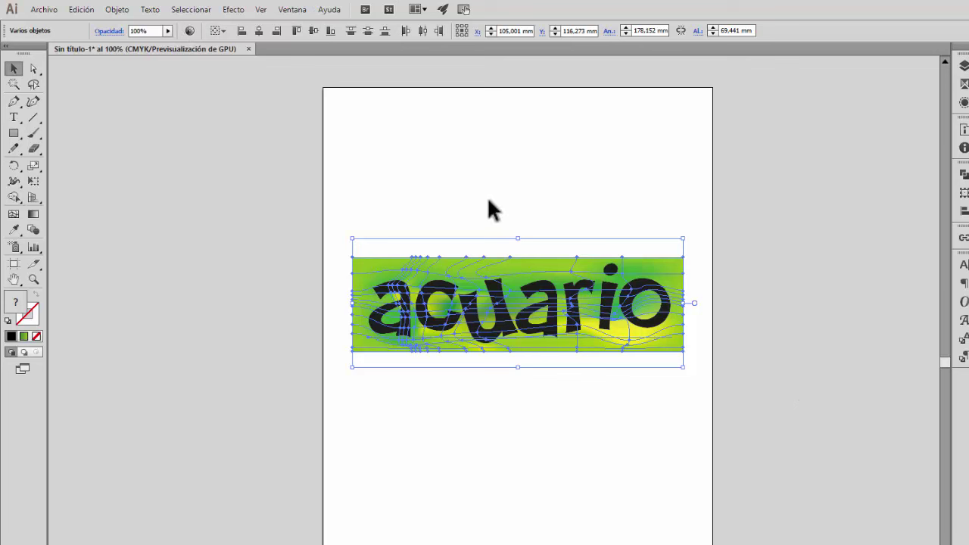
# Step: Apply Objeto > Máscara de recorte > Crear so the mesh fills 'acuario', then deselect
pyautogui.click(118, 9)
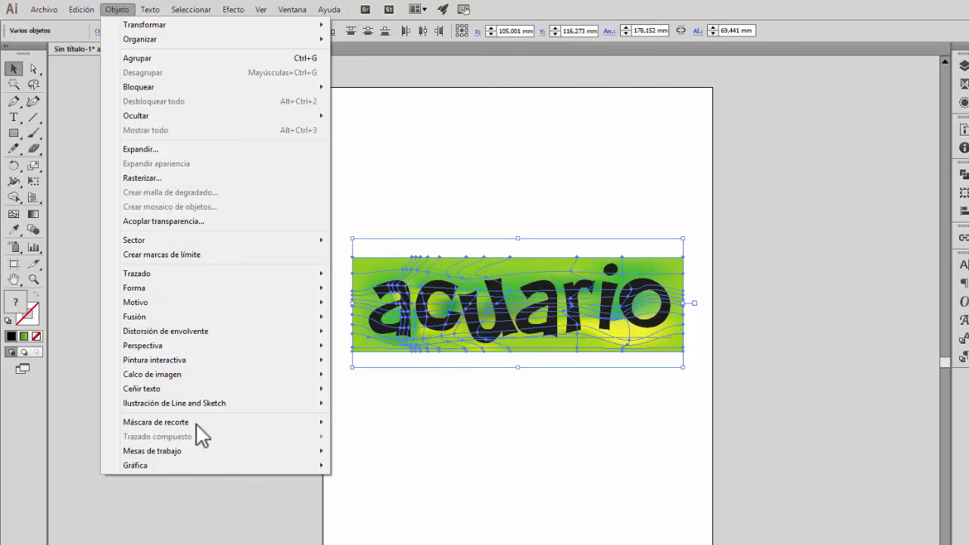
pyautogui.moveTo(225, 430)
pyautogui.click(396, 422)
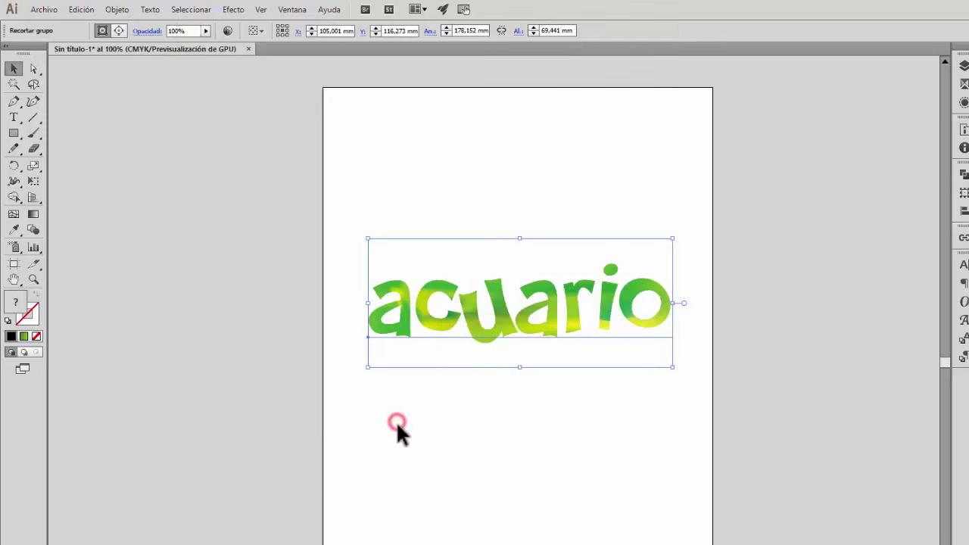
pyautogui.click(513, 408)
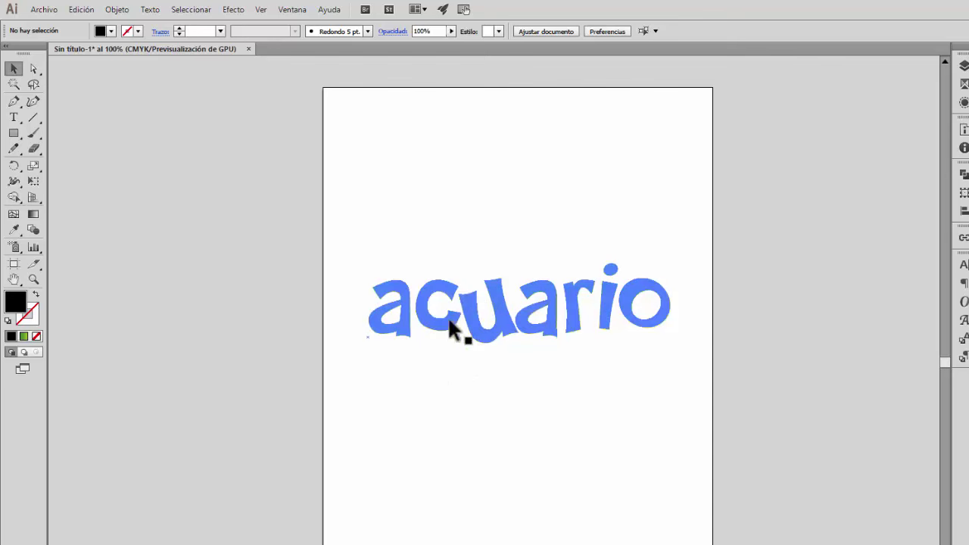
pyautogui.click(438, 289)
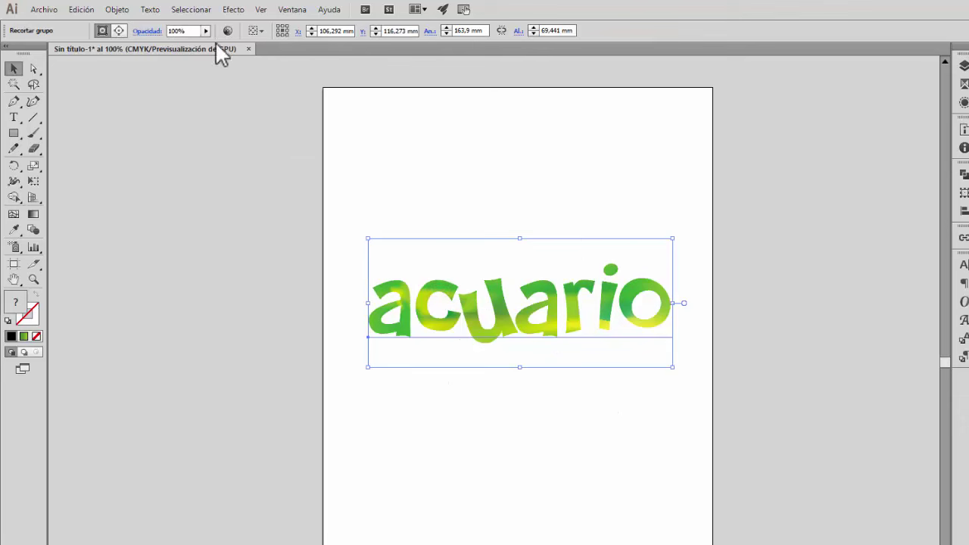
pyautogui.click(117, 10)
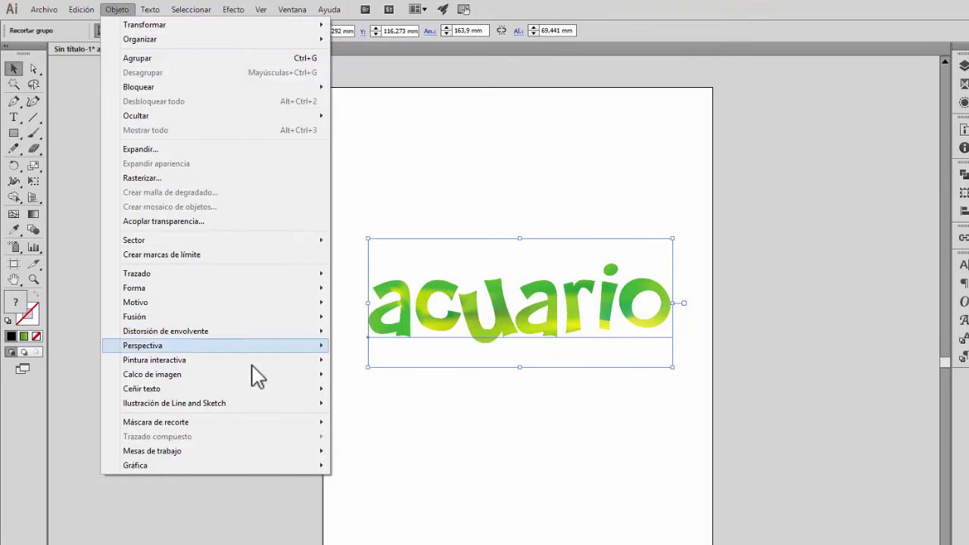
pyautogui.click(651, 11)
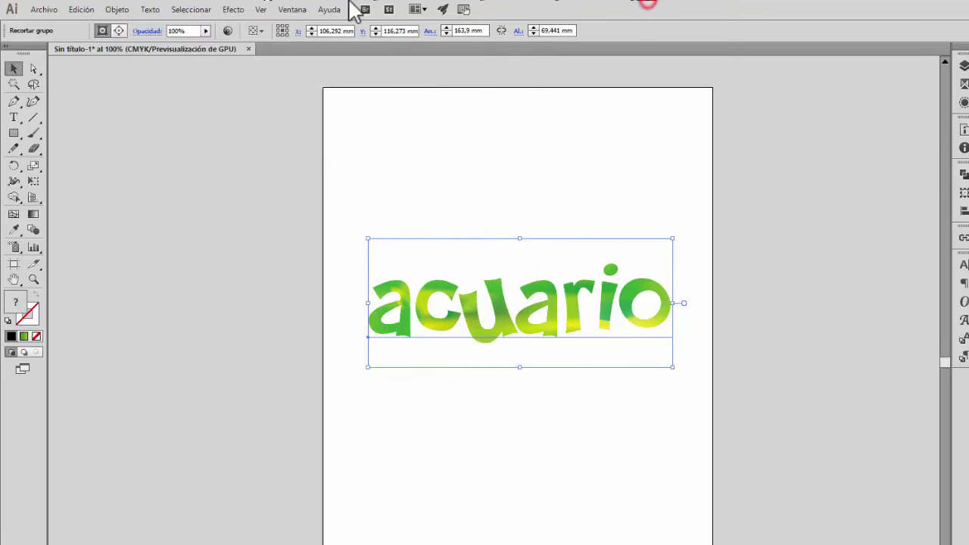
pyautogui.click(119, 29)
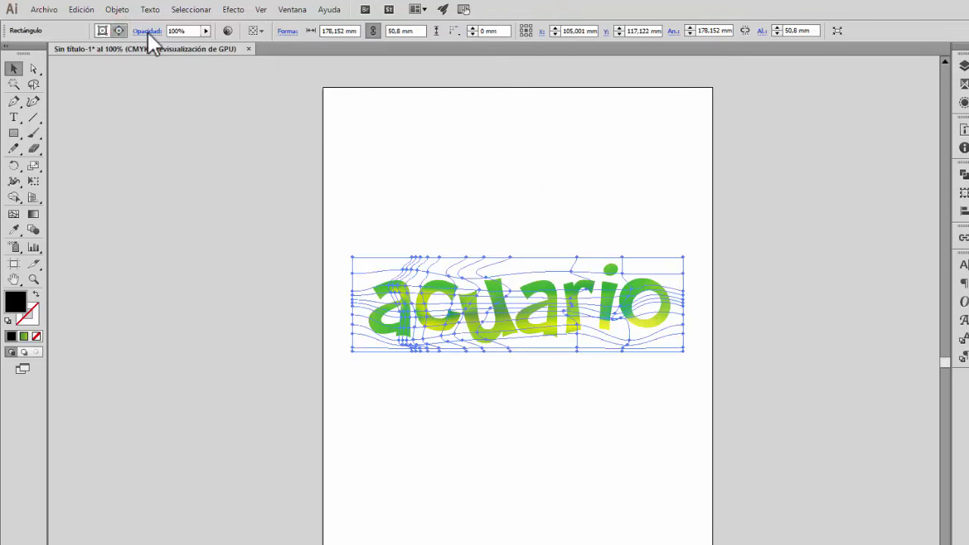
pyautogui.click(101, 28)
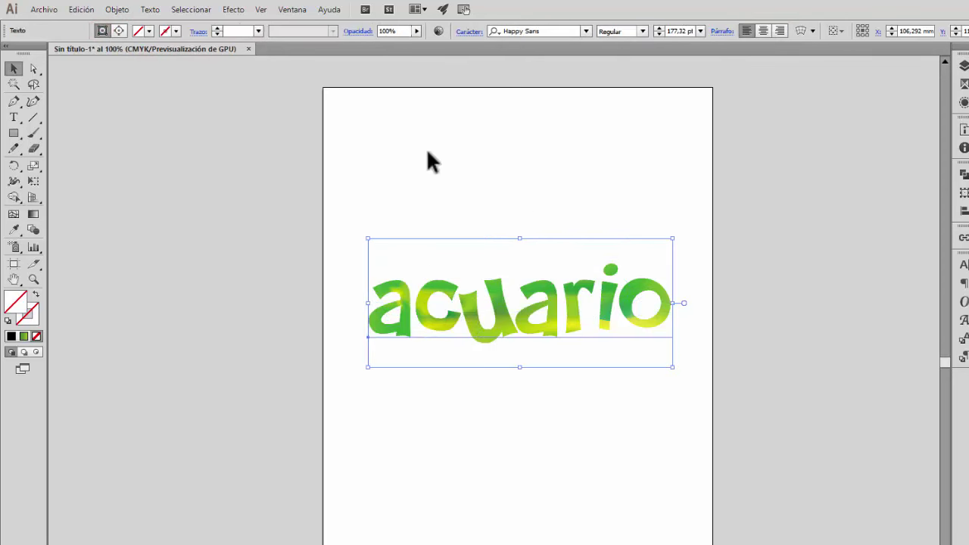
pyautogui.click(492, 161)
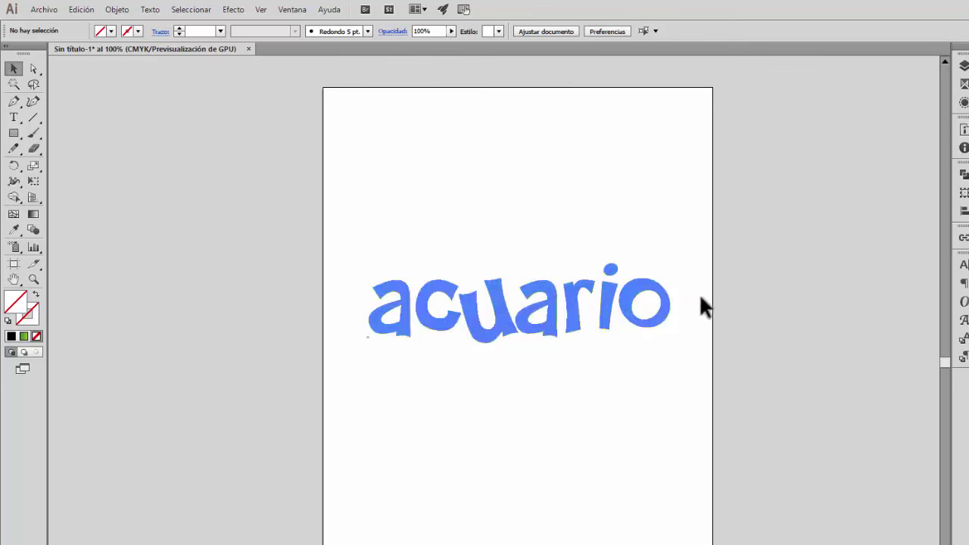
pyautogui.click(509, 303)
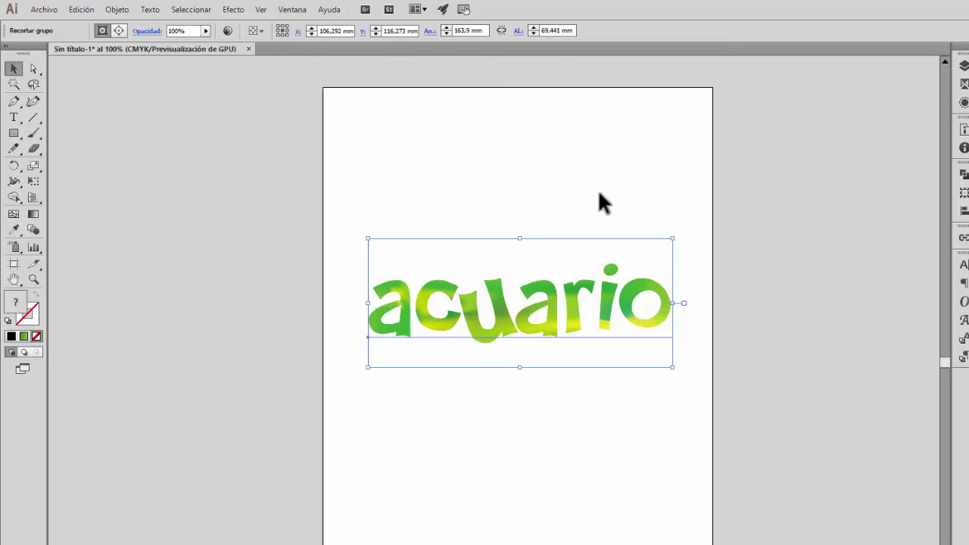
pyautogui.click(599, 193)
pyautogui.doubleClick(532, 310)
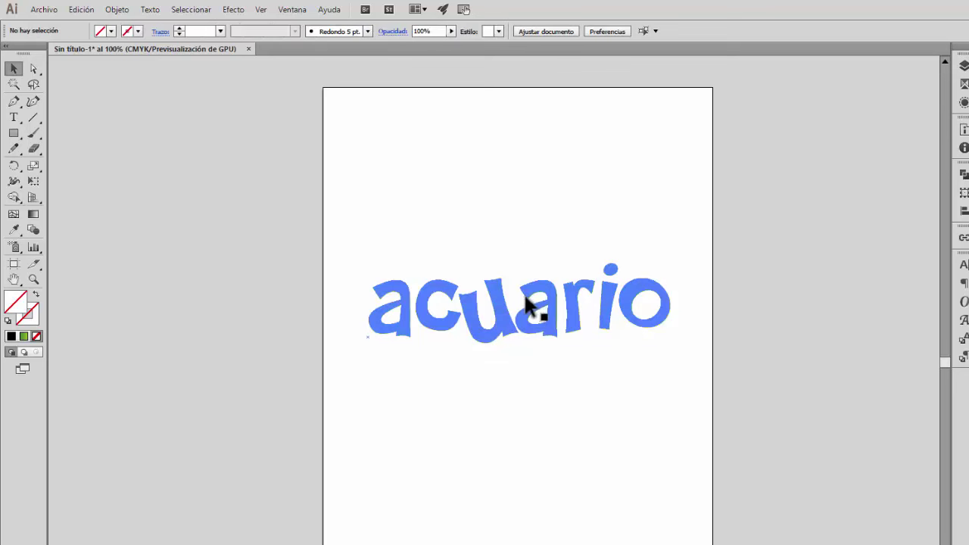
pyautogui.click(528, 290)
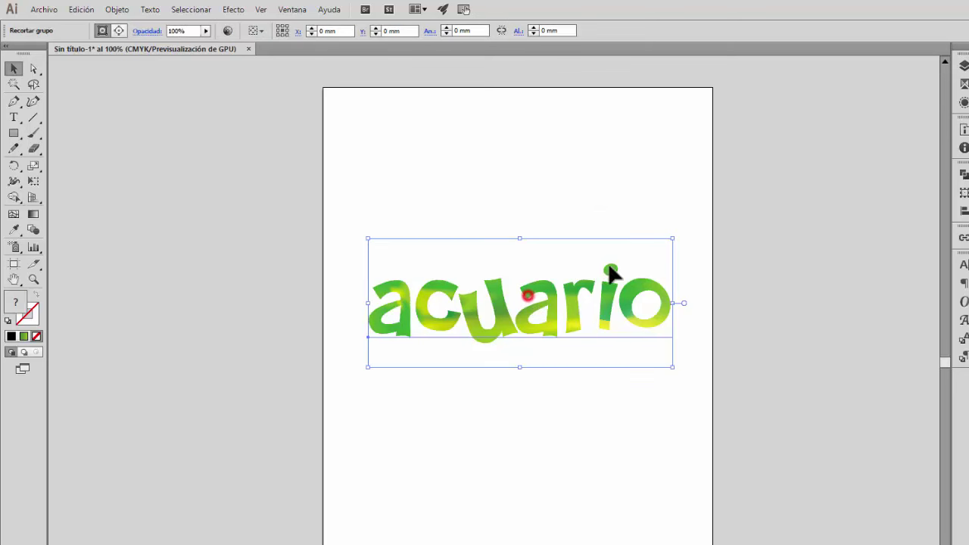
pyautogui.click(114, 10)
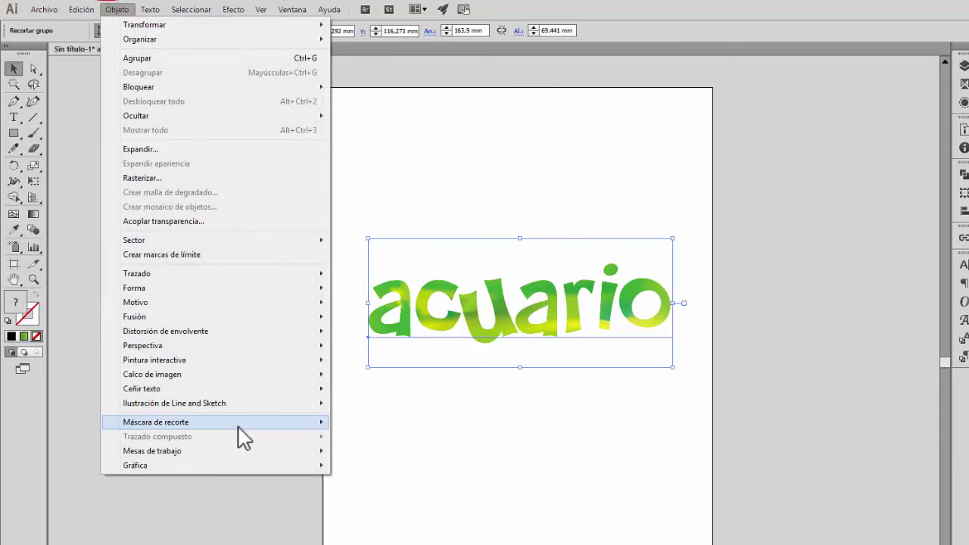
pyautogui.moveTo(241, 437)
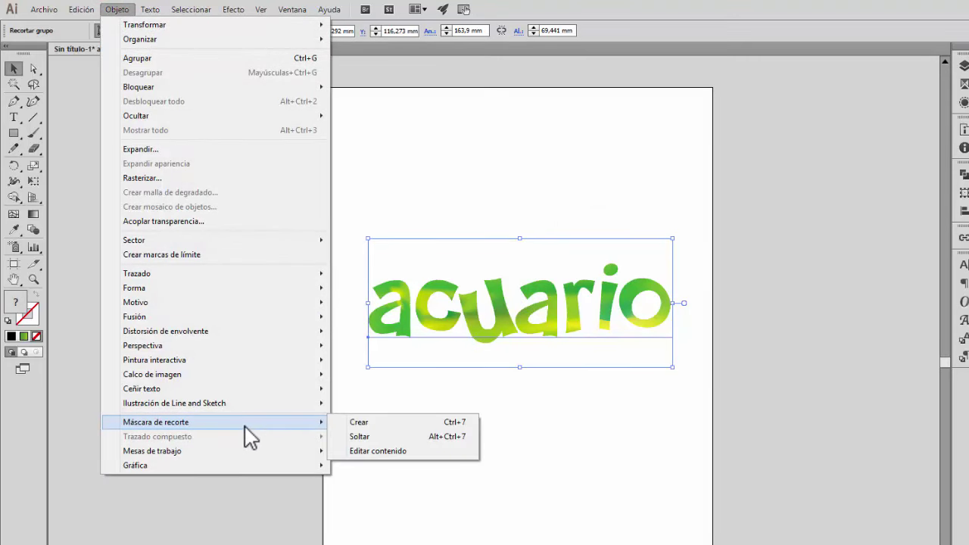
pyautogui.click(370, 438)
pyautogui.click(398, 487)
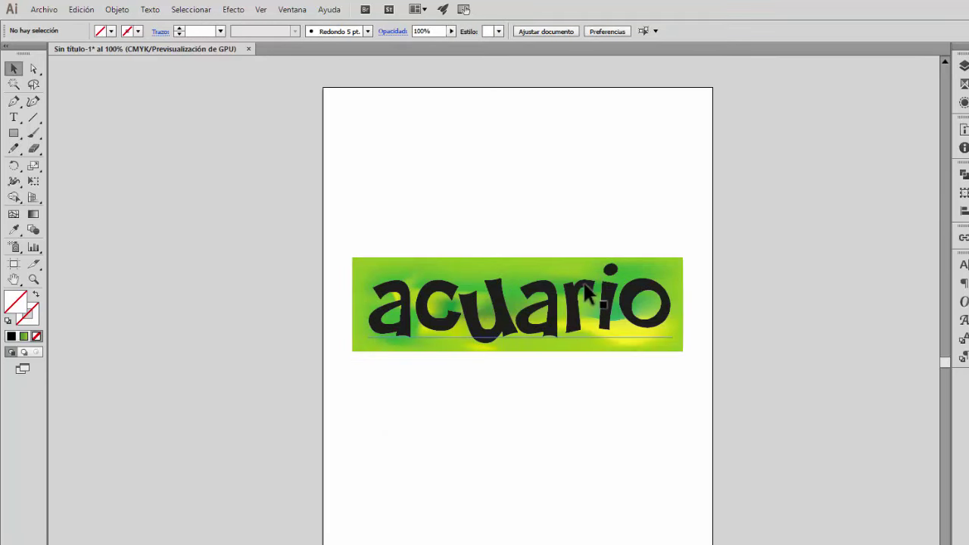
pyautogui.click(668, 349)
pyautogui.moveTo(667, 374); pyautogui.dragTo(667, 510)
pyautogui.moveTo(642, 273); pyautogui.dragTo(644, 191)
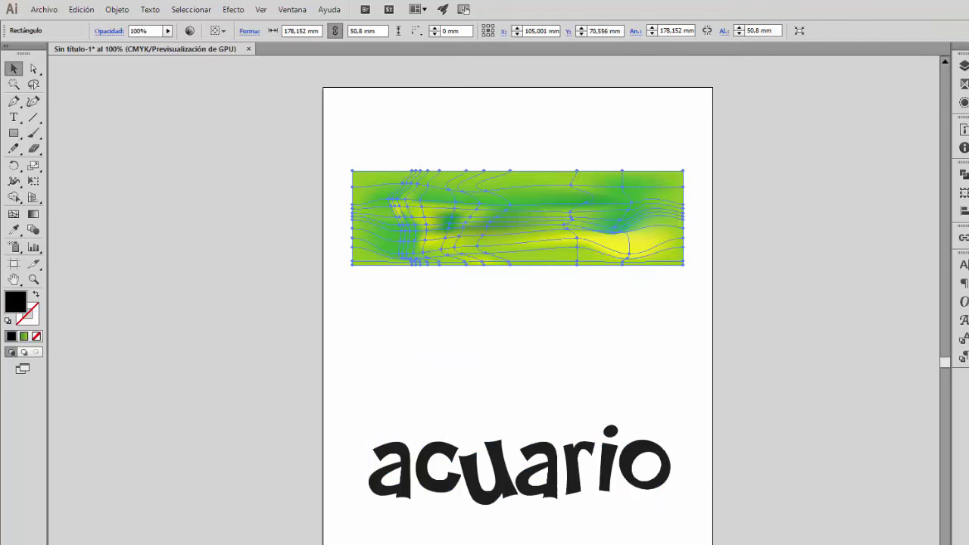
pyautogui.hotkey('ctrl', 'z')
pyautogui.hotkey('ctrl', 'z')
pyautogui.hotkey('ctrl', 'z')
pyautogui.hotkey('ctrl', 'z')
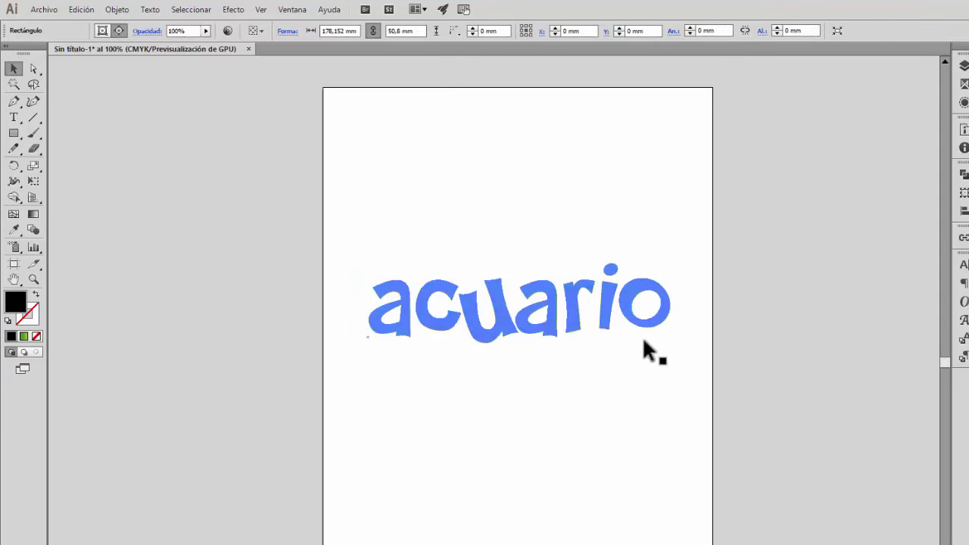
pyautogui.hotkey('ctrl', 'shift', 'z')
pyautogui.hotkey('ctrl', 'z')
pyautogui.hotkey('ctrl', 'shift', 'z')
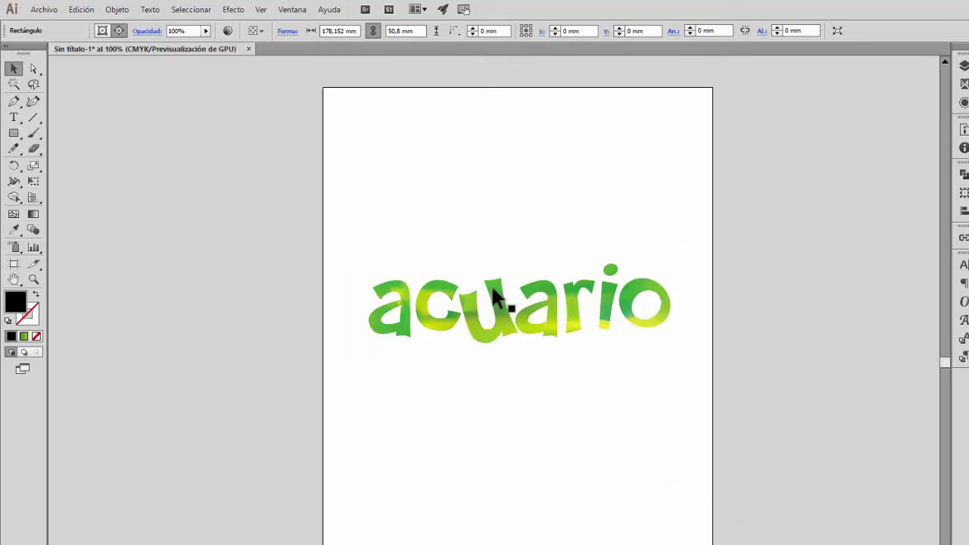
pyautogui.hotkey('ctrl', 'z')
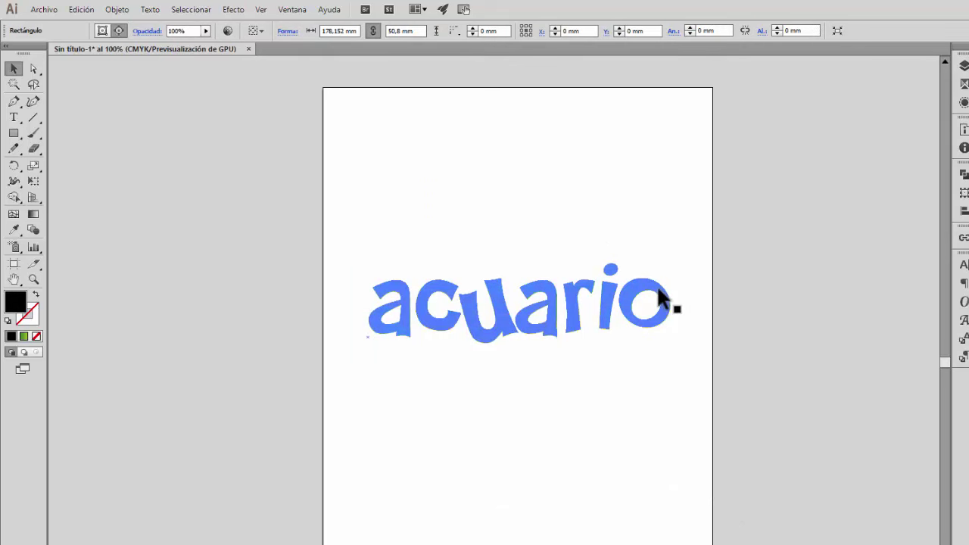
pyautogui.hotkey('ctrl', 'shift', 'z')
# Step: Select the clipped 'acuario' group and choose Máscara de recorte > Editar contenido
pyautogui.click(117, 9)
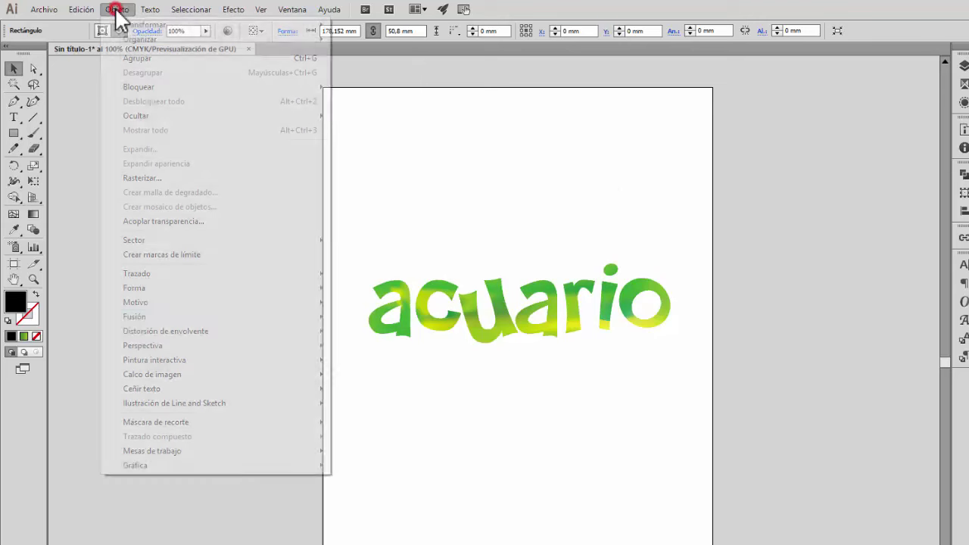
pyautogui.click(560, 135)
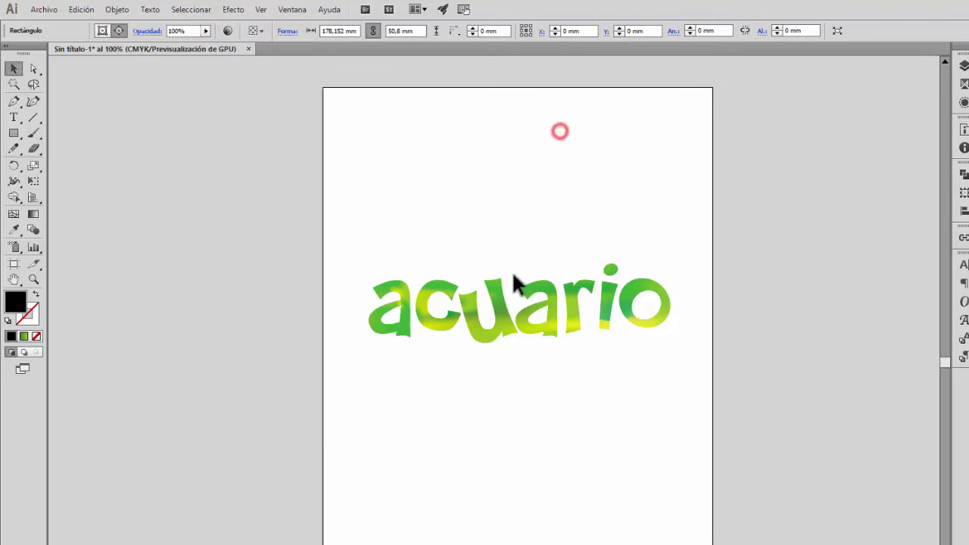
pyautogui.click(498, 307)
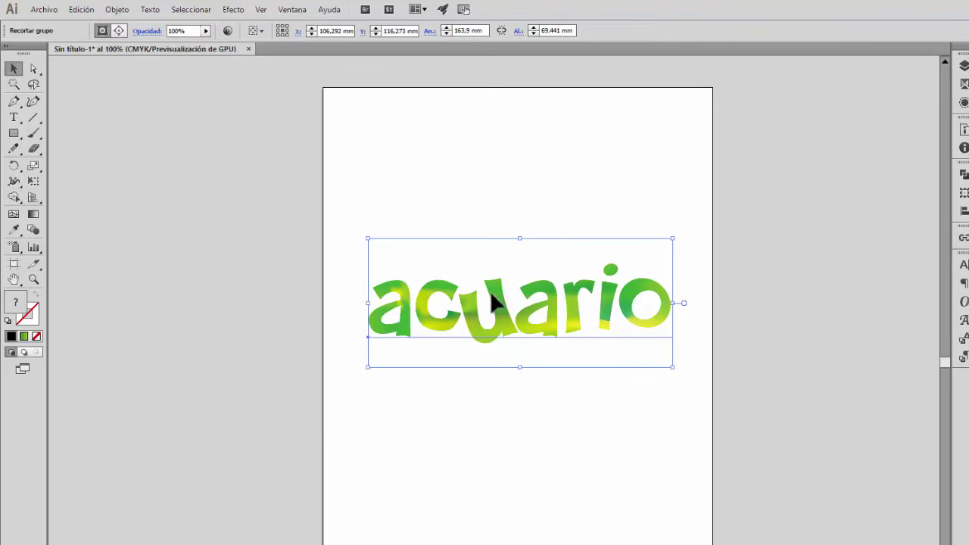
pyautogui.click(116, 9)
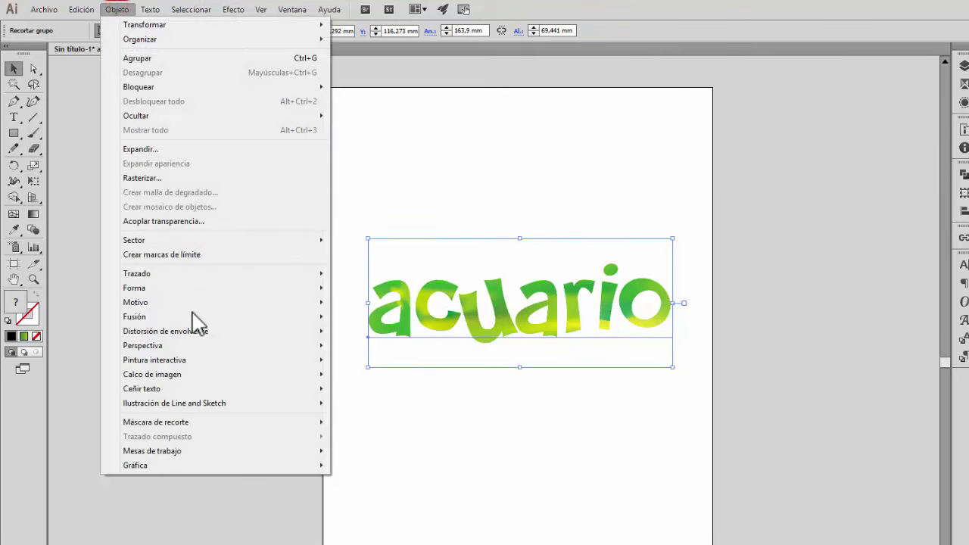
pyautogui.moveTo(206, 429)
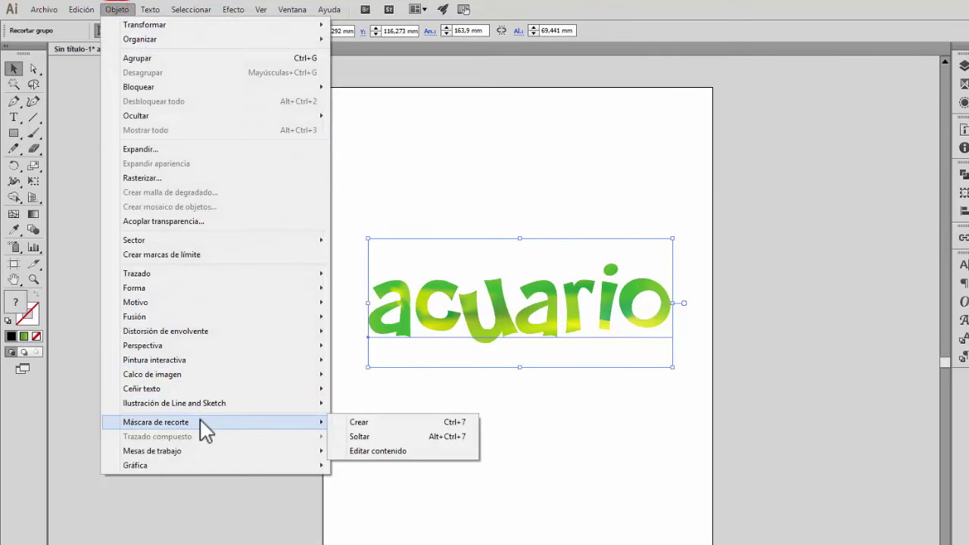
pyautogui.click(456, 452)
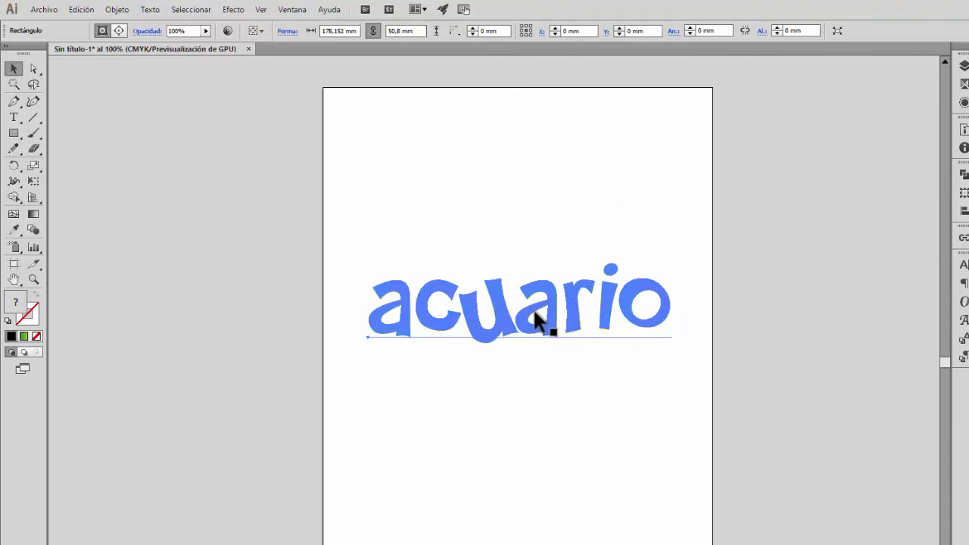
# Step: Drag the clipped artwork higher, enter isolation mode, and undo a text nudge
pyautogui.moveTo(533, 311); pyautogui.dragTo(513, 250)
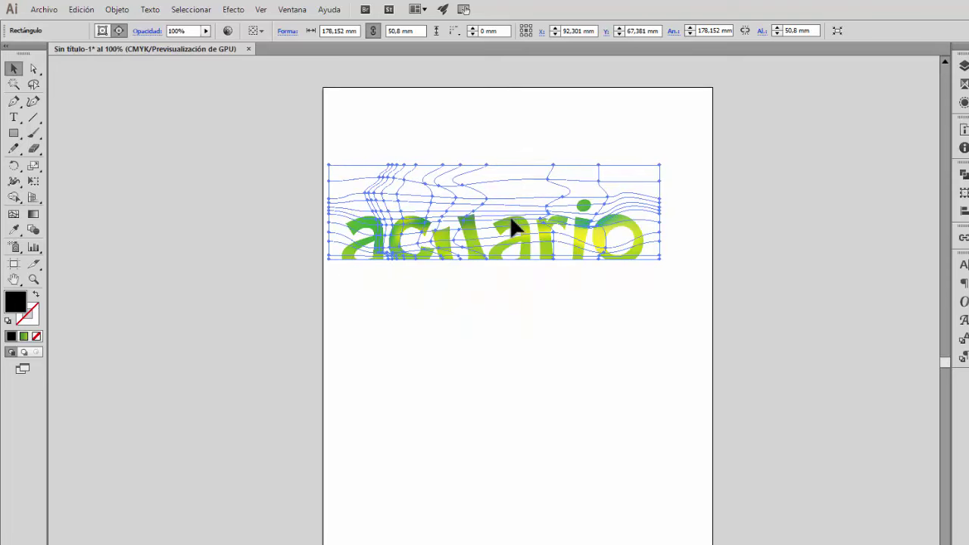
pyautogui.doubleClick(510, 215)
pyautogui.moveTo(485, 258); pyautogui.dragTo(485, 220)
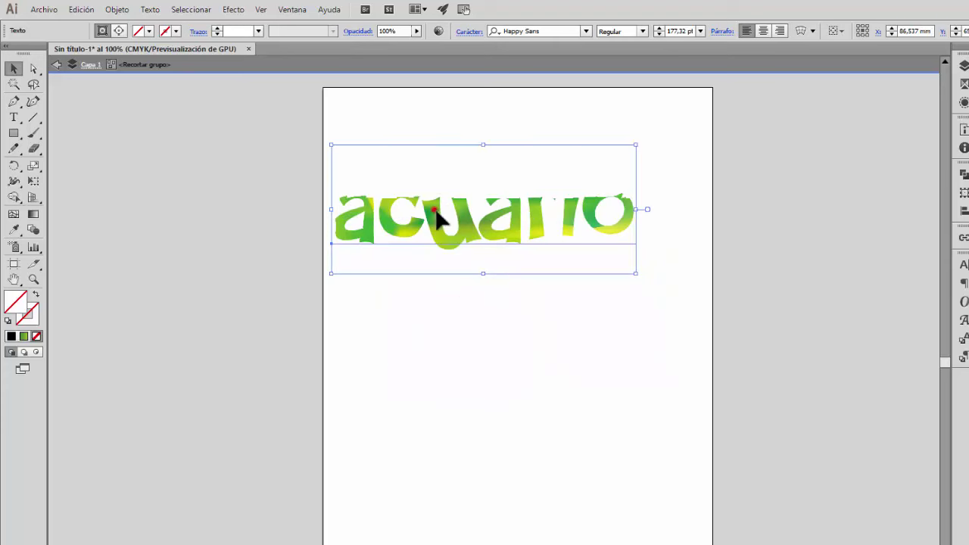
pyautogui.hotkey('ctrl', 'z')
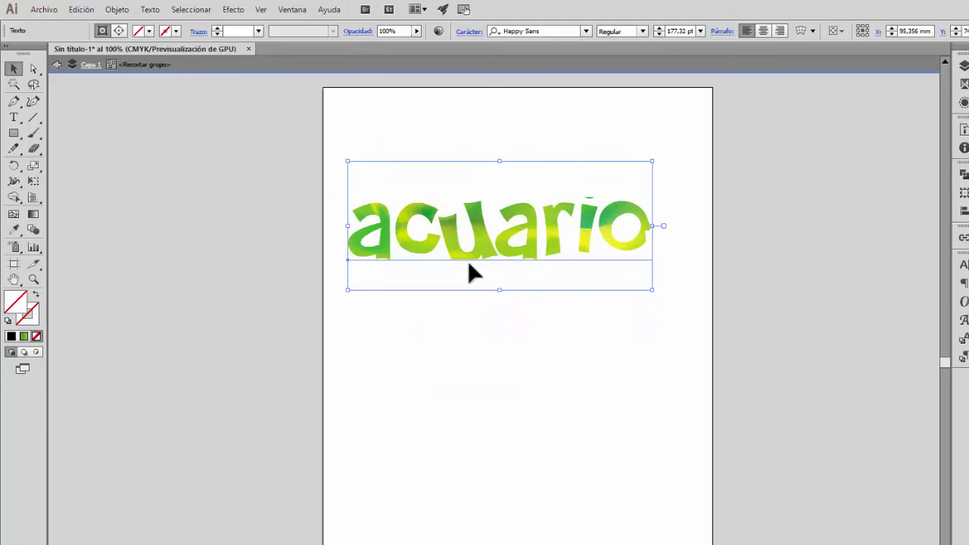
# Step: Drag the 'acuario' text and mesh down so both sit aligned near mid-page
pyautogui.moveTo(465, 255)
pyautogui.mouseDown()
pyautogui.moveTo(498, 346)
pyautogui.moveTo(521, 350)
pyautogui.moveTo(519, 280)
pyautogui.moveTo(508, 378)
pyautogui.mouseUp()
pyautogui.moveTo(499, 209)
pyautogui.mouseDown()
pyautogui.moveTo(486, 172)
pyautogui.moveTo(530, 367)
pyautogui.mouseUp()
pyautogui.moveTo(550, 328)
pyautogui.mouseDown()
pyautogui.moveTo(533, 254)
pyautogui.moveTo(534, 173)
pyautogui.moveTo(525, 180)
pyautogui.mouseUp()
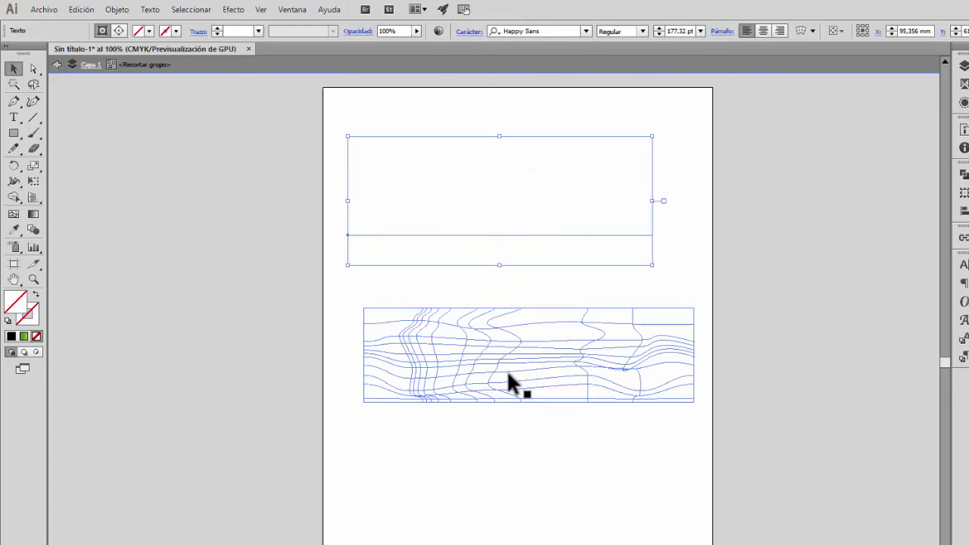
pyautogui.moveTo(509, 383)
pyautogui.mouseDown()
pyautogui.moveTo(502, 270)
pyautogui.moveTo(501, 402)
pyautogui.mouseUp()
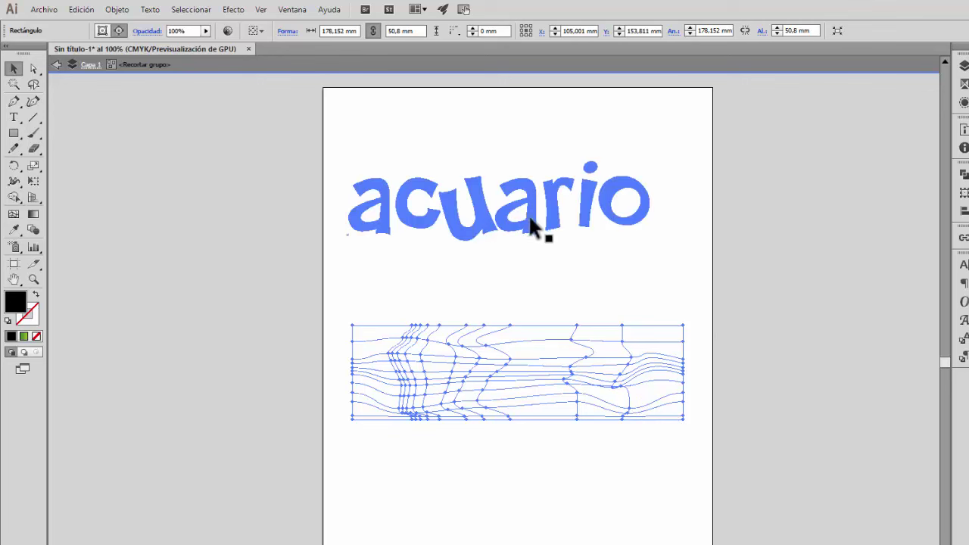
pyautogui.moveTo(530, 219)
pyautogui.mouseDown()
pyautogui.moveTo(548, 383)
pyautogui.moveTo(556, 383)
pyautogui.moveTo(549, 362)
pyautogui.mouseUp()
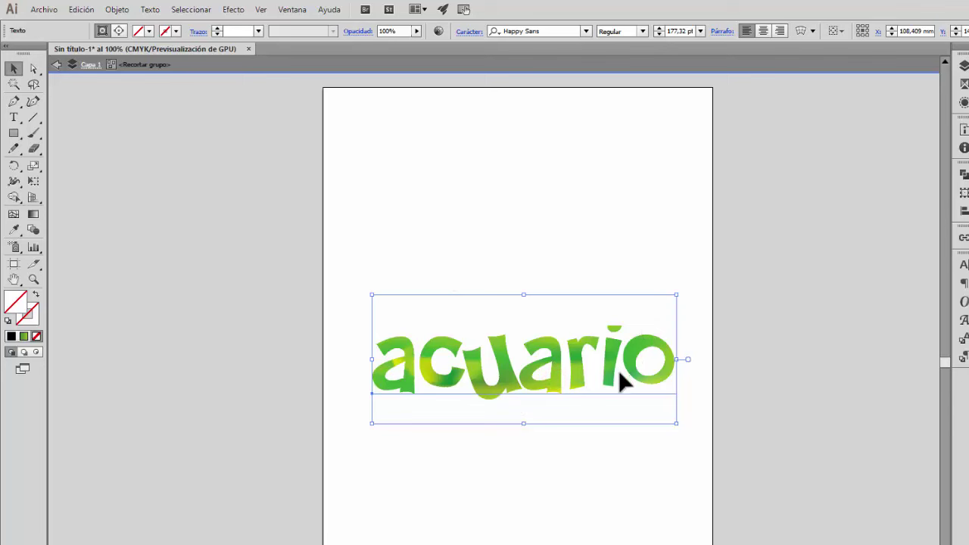
# Step: Switch to Outline view and reposition the 'acuario' text and mesh so the mesh sits behind it
pyautogui.click(261, 9)
pyautogui.click(272, 20)
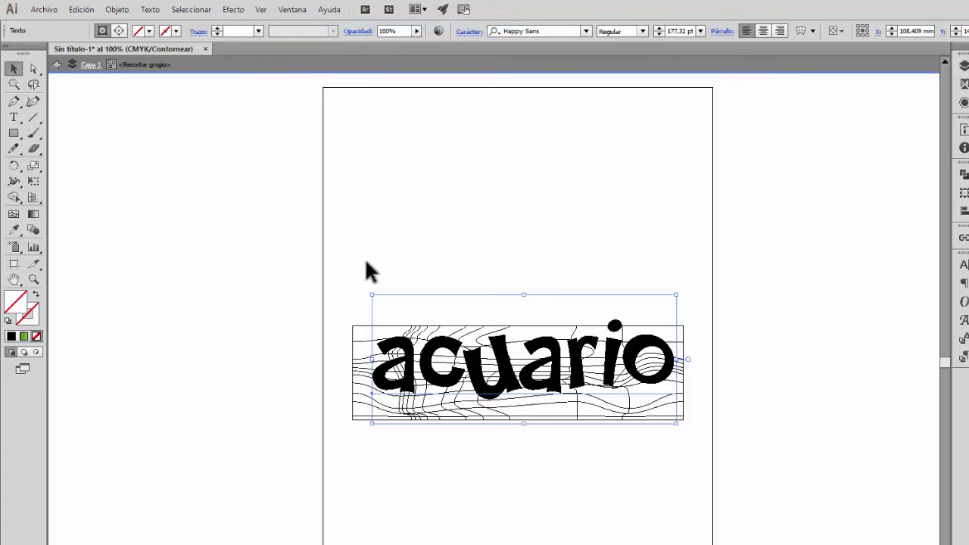
pyautogui.moveTo(459, 388); pyautogui.dragTo(469, 405)
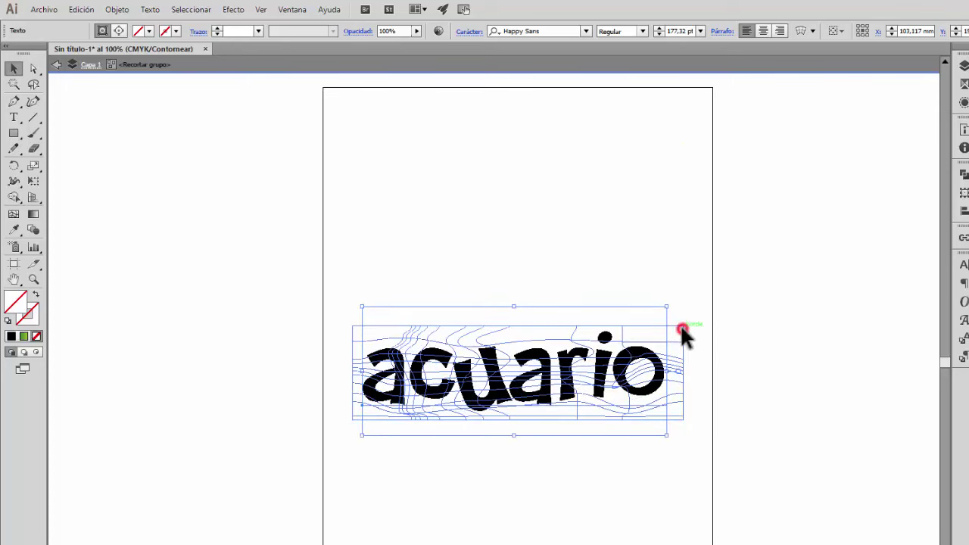
pyautogui.moveTo(680, 328)
pyautogui.mouseDown()
pyautogui.moveTo(692, 297)
pyautogui.moveTo(682, 329)
pyautogui.mouseUp()
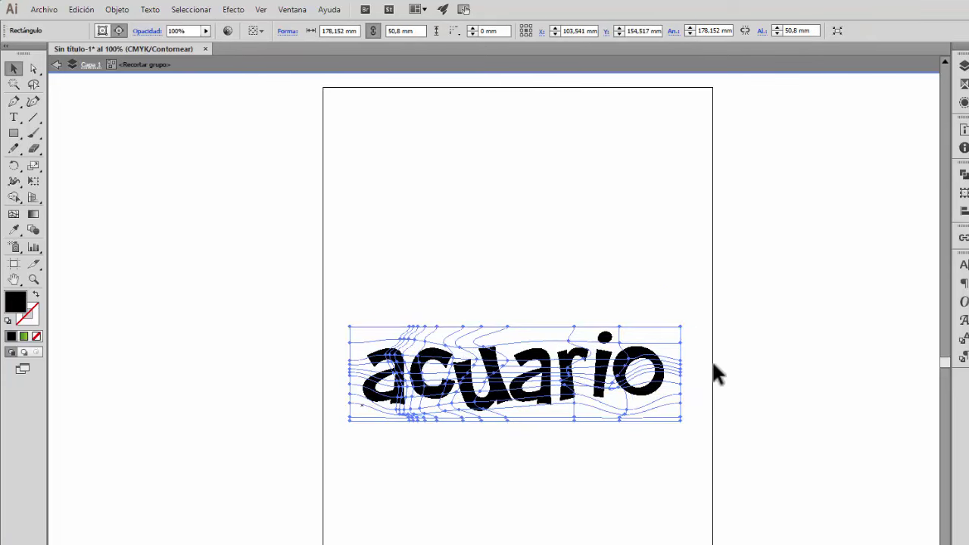
pyautogui.moveTo(684, 331); pyautogui.dragTo(664, 325)
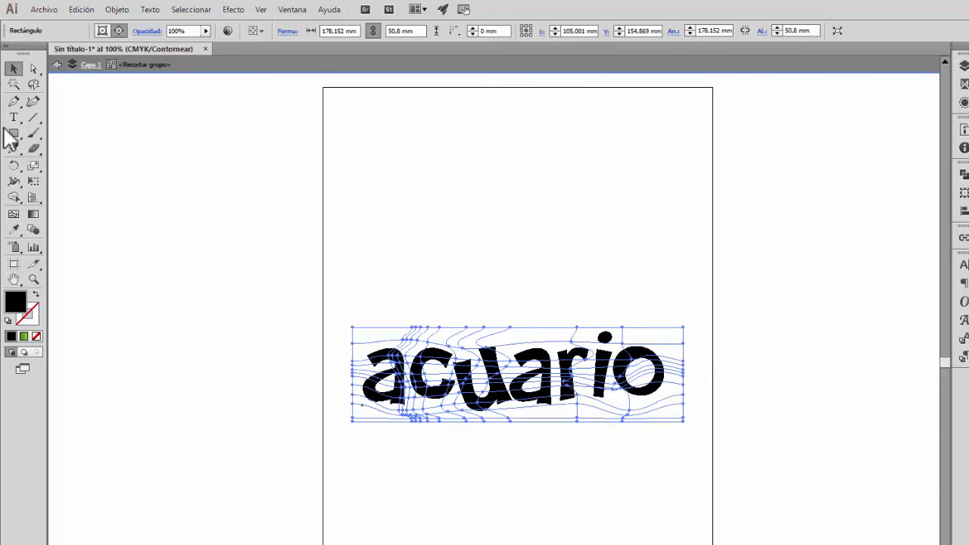
# Step: Scale the mesh to about 195.7 × 80.4 mm past the text, exit isolation mode, and restore full-colour preview
pyautogui.click(33, 165)
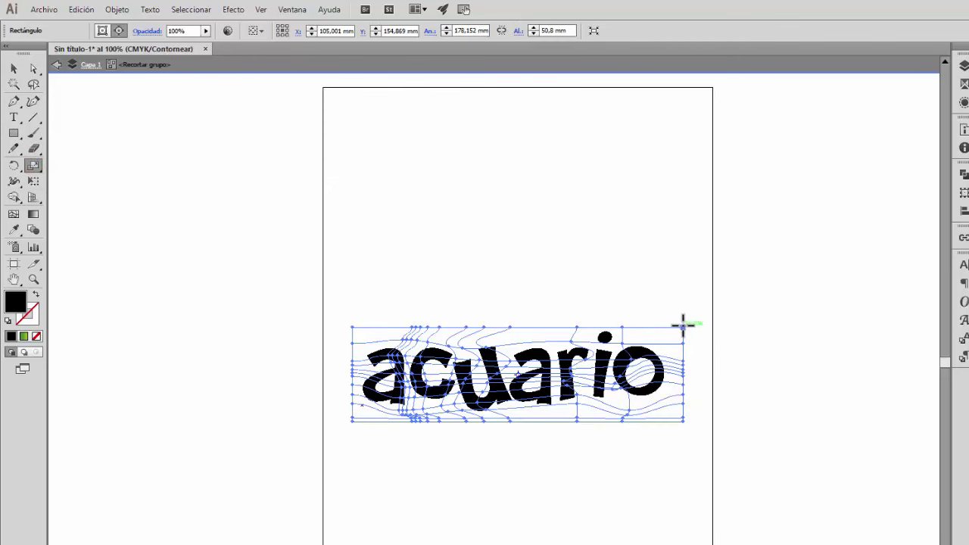
pyautogui.moveTo(683, 326); pyautogui.dragTo(699, 300)
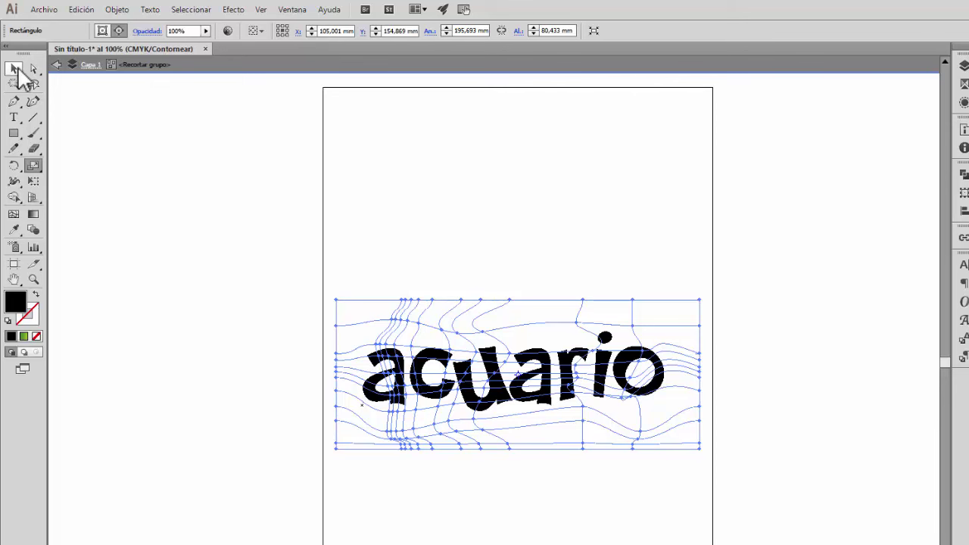
pyautogui.click(57, 66)
pyautogui.hotkey('ctrl', 'y')
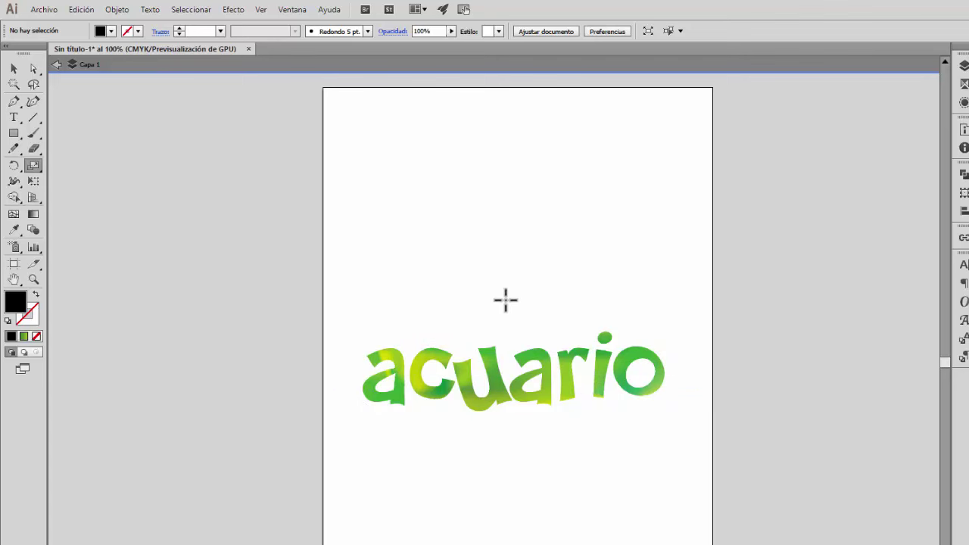
# Step: Select the 'acuario' clip group and enter Edit Contents of its clipping mask
pyautogui.click(58, 66)
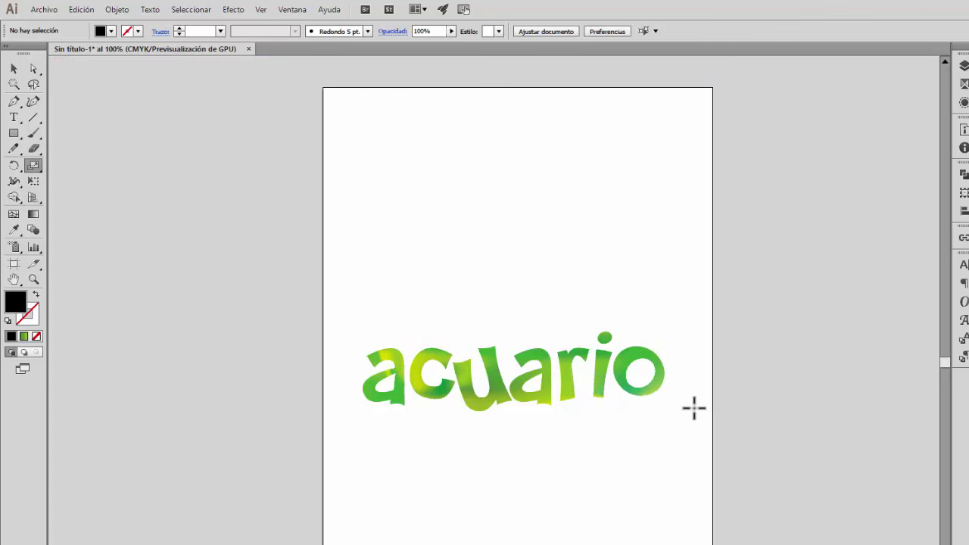
pyautogui.click(13, 69)
pyautogui.click(473, 392)
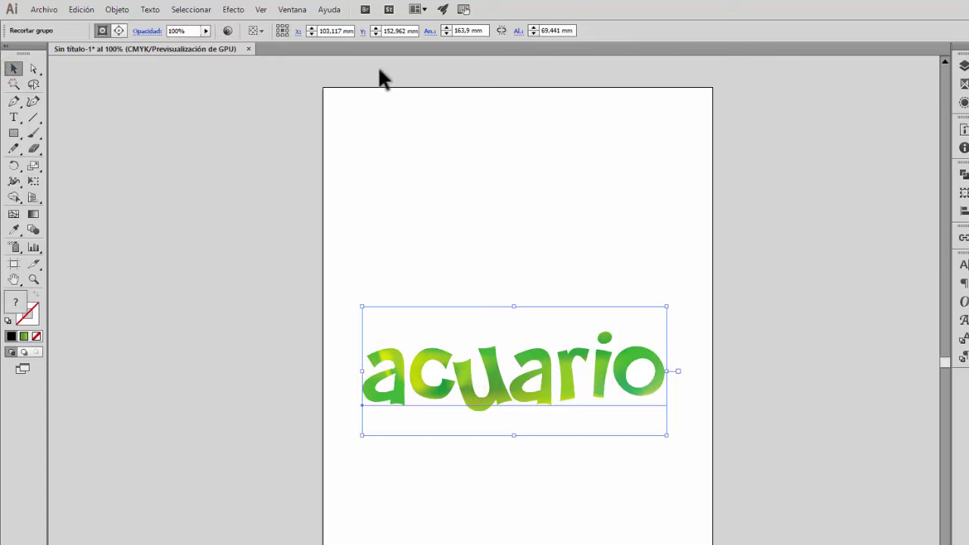
pyautogui.click(129, 10)
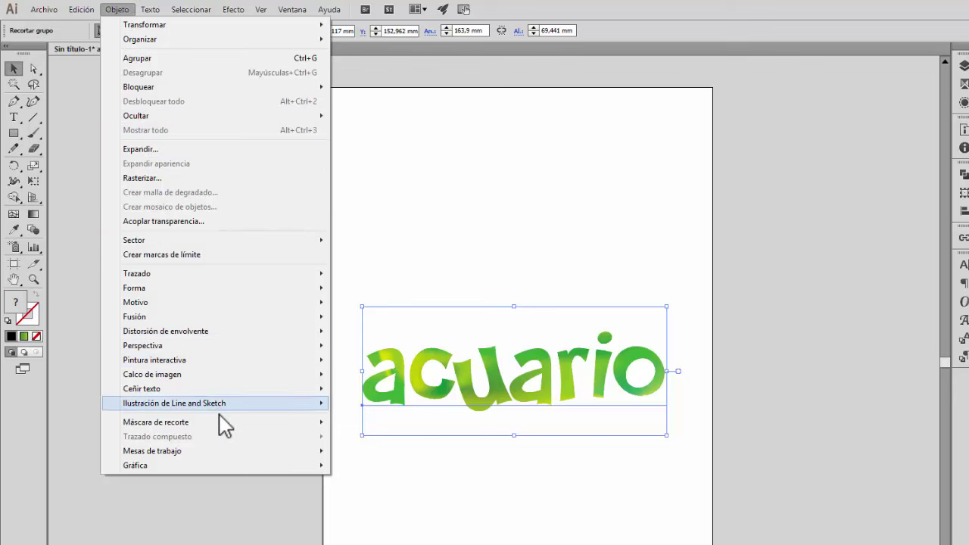
pyautogui.moveTo(220, 423)
pyautogui.click(376, 453)
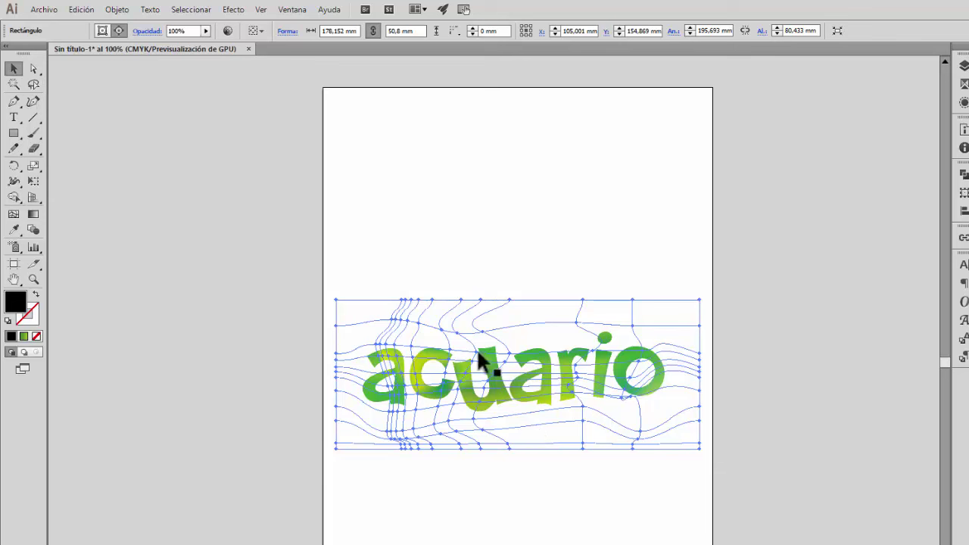
# Step: With Direct Selection, nudge the mesh about 1.9 mm left behind the letters and pick a mesh point
pyautogui.click(34, 68)
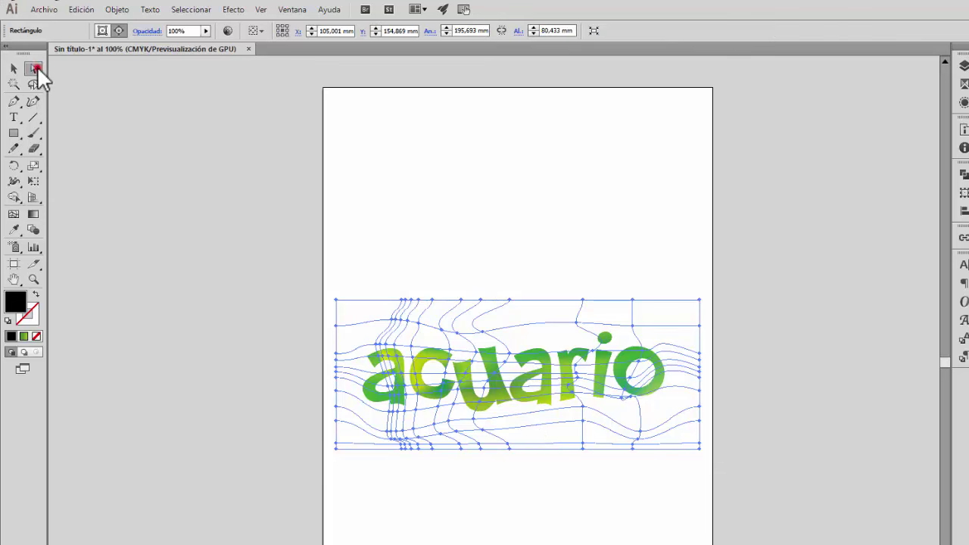
pyautogui.click(496, 376)
pyautogui.moveTo(496, 377)
pyautogui.mouseDown()
pyautogui.moveTo(510, 385)
pyautogui.moveTo(490, 373)
pyautogui.moveTo(506, 370)
pyautogui.moveTo(510, 384)
pyautogui.moveTo(504, 372)
pyautogui.moveTo(493, 386)
pyautogui.moveTo(480, 364)
pyautogui.moveTo(493, 381)
pyautogui.mouseUp()
pyautogui.click(503, 367)
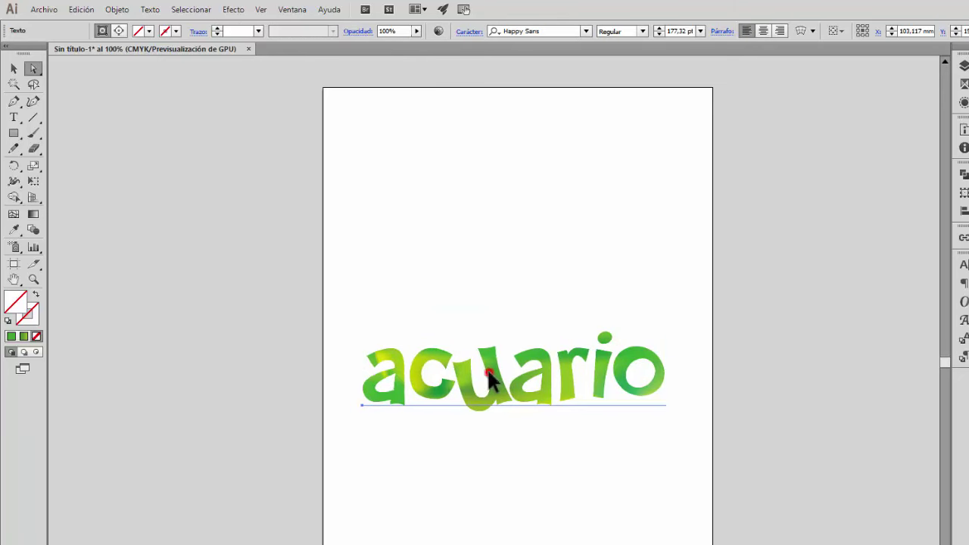
# Step: Show the Layers panel and expand the clipping group to reveal its text and mesh rectangle
pyautogui.click(963, 66)
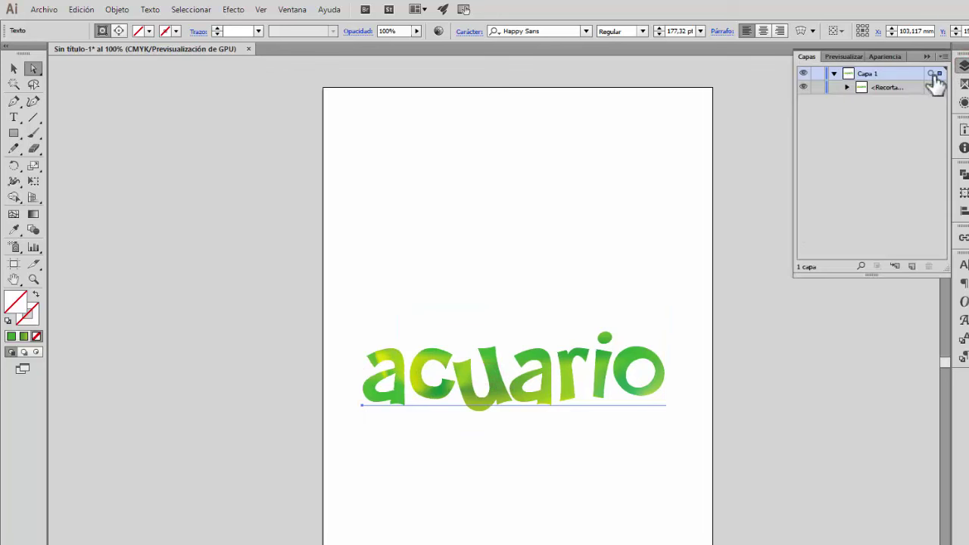
pyautogui.click(847, 87)
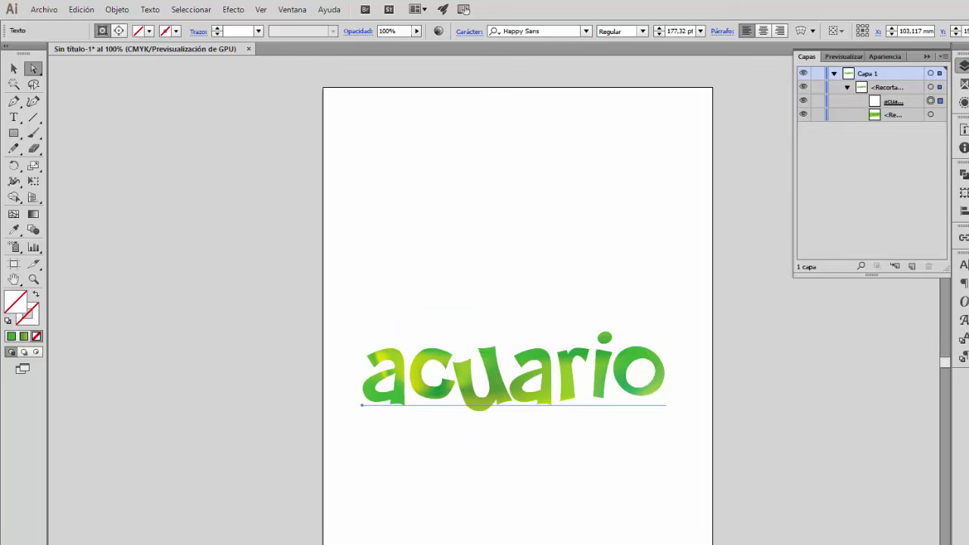
pyautogui.click(938, 115)
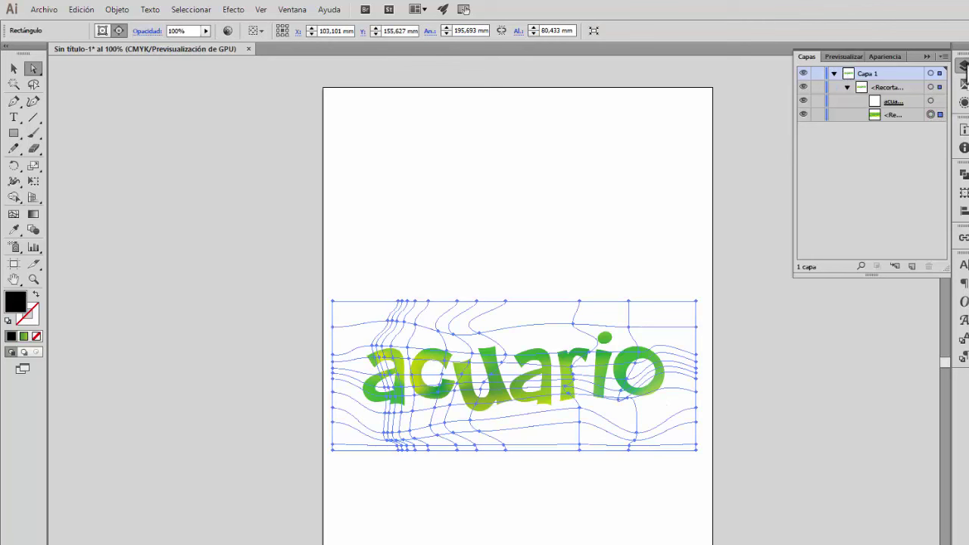
pyautogui.click(628, 211)
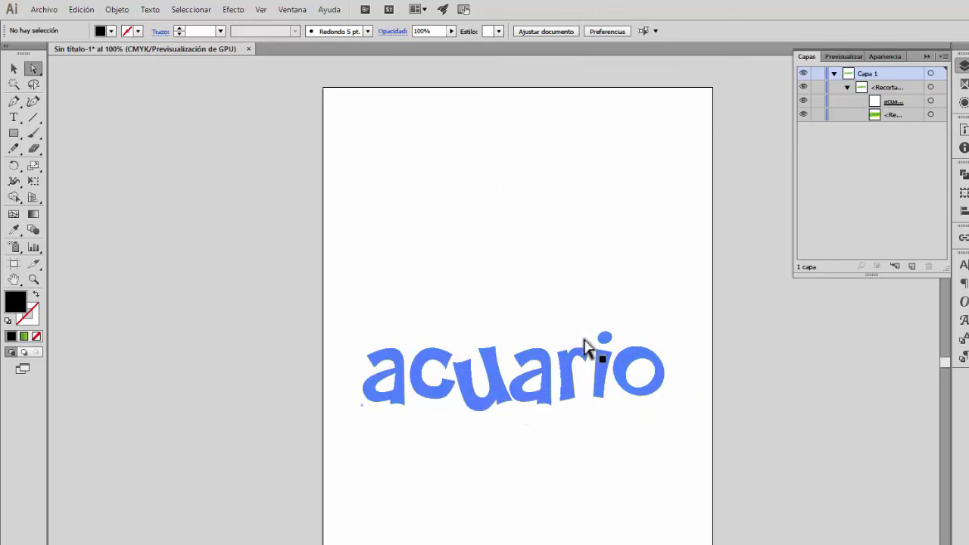
# Step: Edit the clipping mask contents, try moving the mesh and a mesh point, then undo both edits
pyautogui.click(425, 390)
pyautogui.click(117, 9)
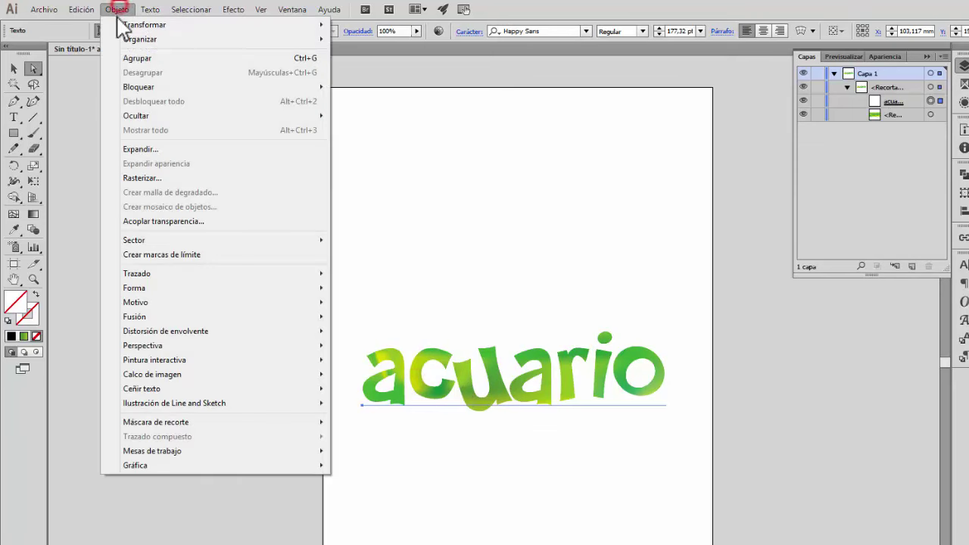
pyautogui.moveTo(214, 431)
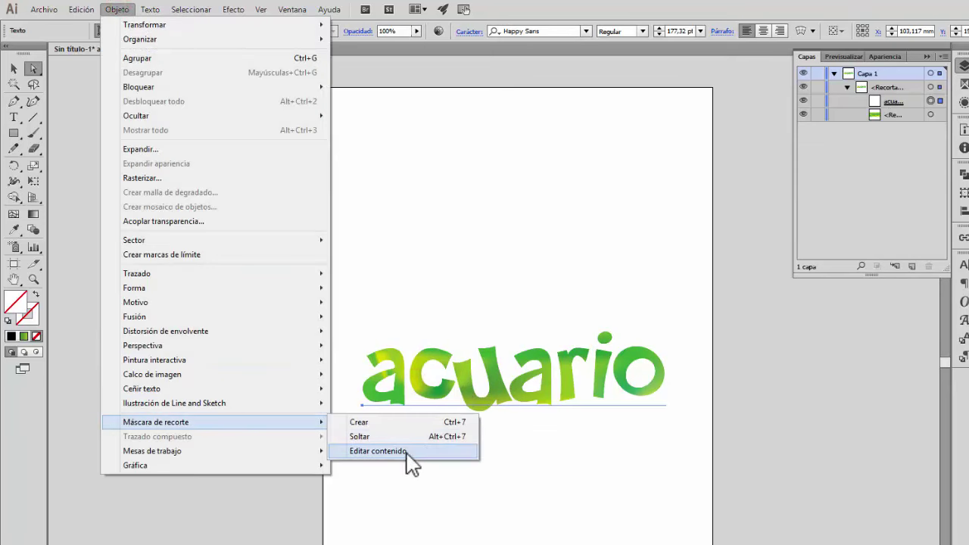
pyautogui.click(406, 461)
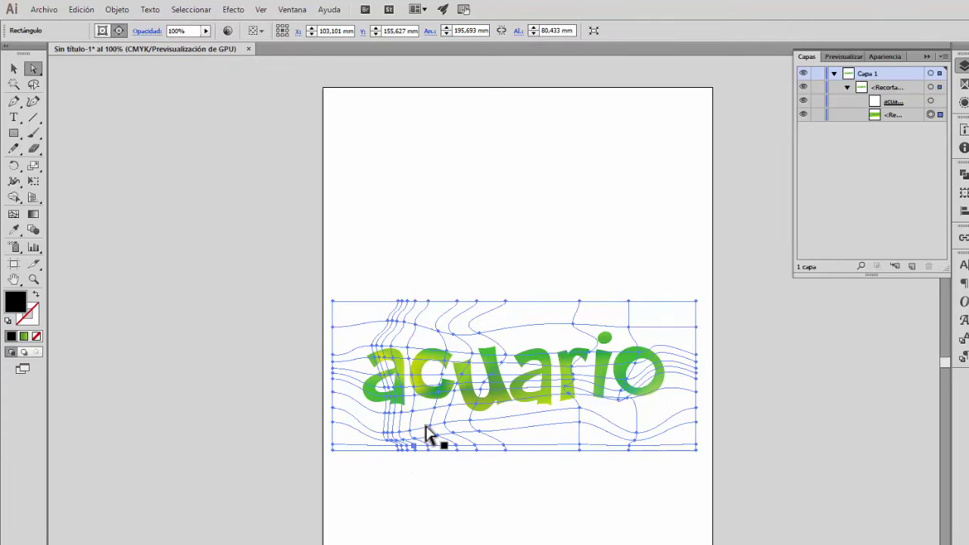
pyautogui.moveTo(490, 375)
pyautogui.mouseDown()
pyautogui.moveTo(489, 361)
pyautogui.moveTo(493, 396)
pyautogui.moveTo(491, 370)
pyautogui.moveTo(500, 389)
pyautogui.mouseUp()
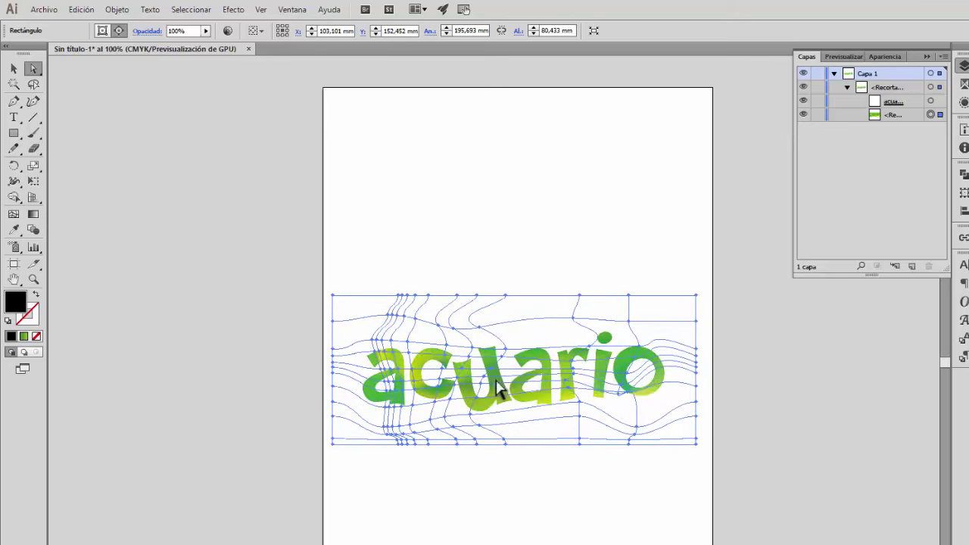
pyautogui.click(474, 348)
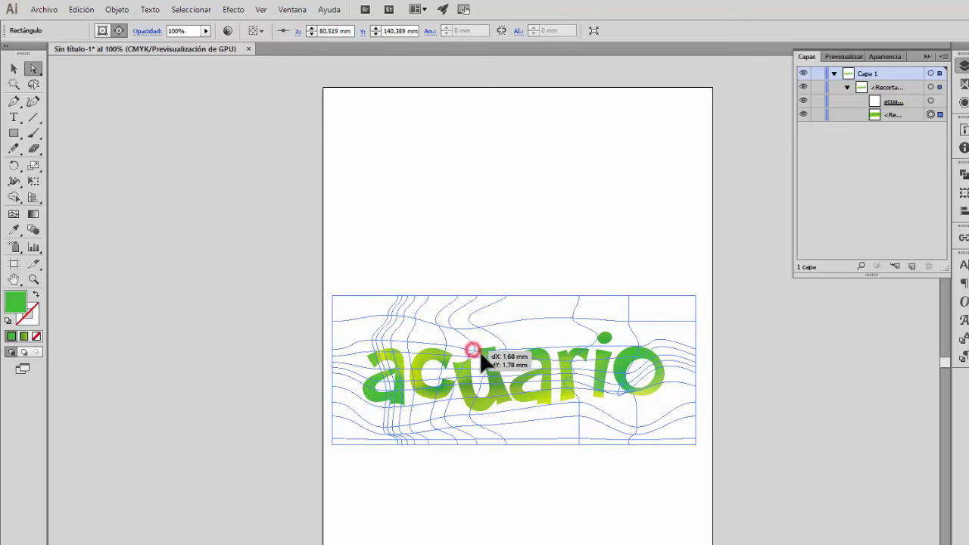
pyautogui.moveTo(506, 397); pyautogui.dragTo(505, 397)
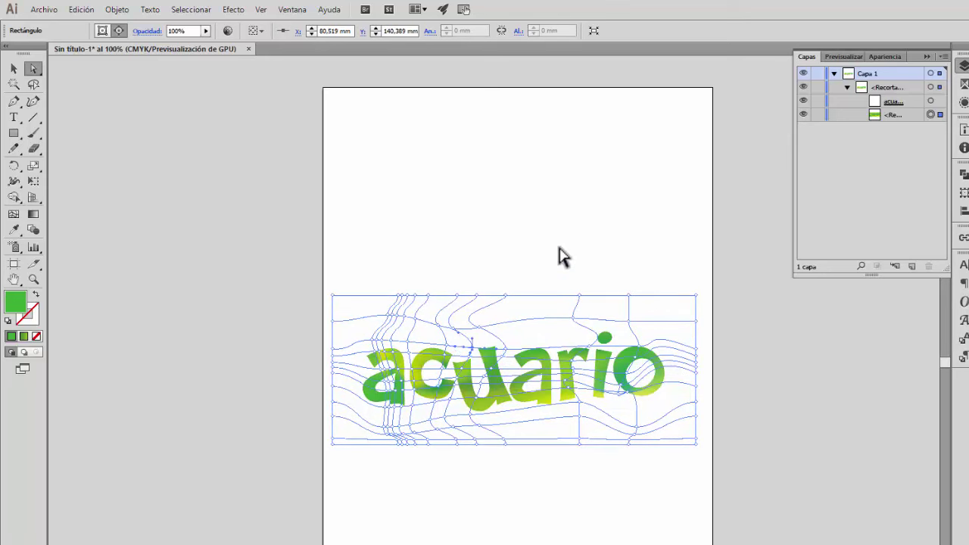
pyautogui.hotkey('ctrl', 'z')
pyautogui.hotkey('ctrl', 'z')
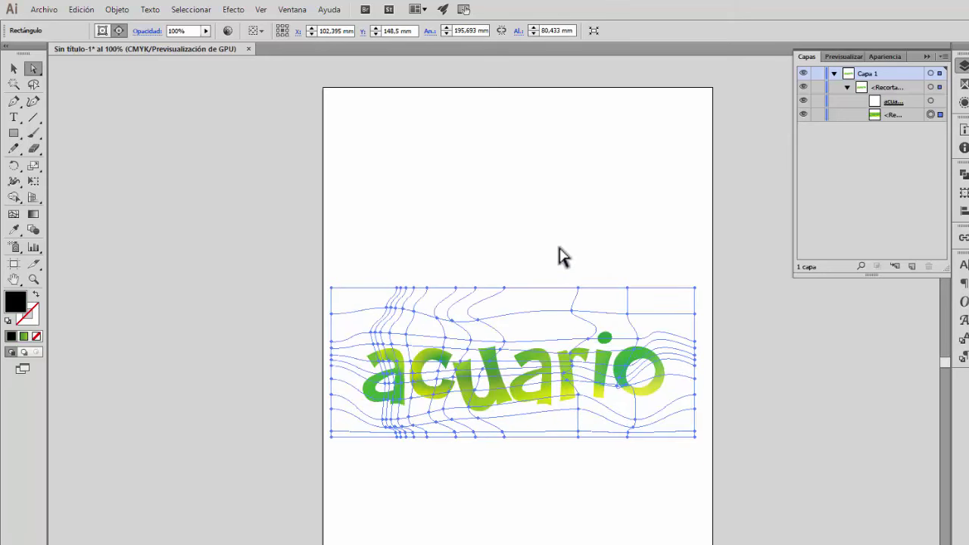
pyautogui.hotkey('ctrl', 'z')
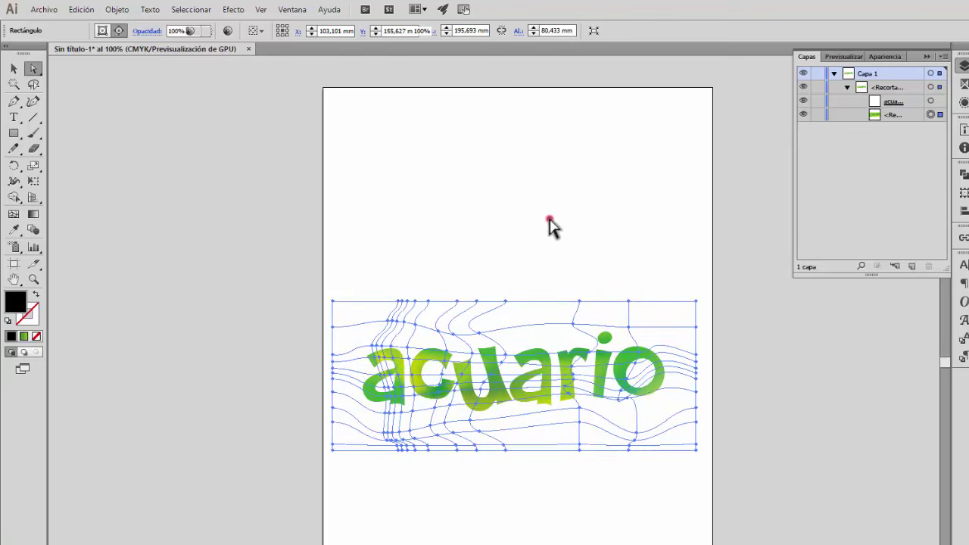
# Step: Reselect 'acuario', edit the clipping mask contents again, and target the mesh rectangle in Layers
pyautogui.click(550, 221)
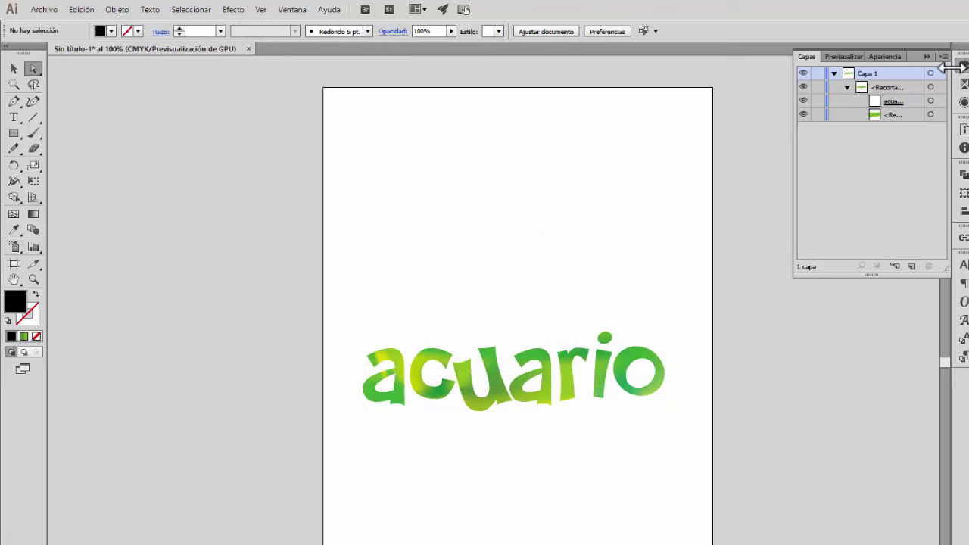
pyautogui.click(422, 362)
pyautogui.click(121, 9)
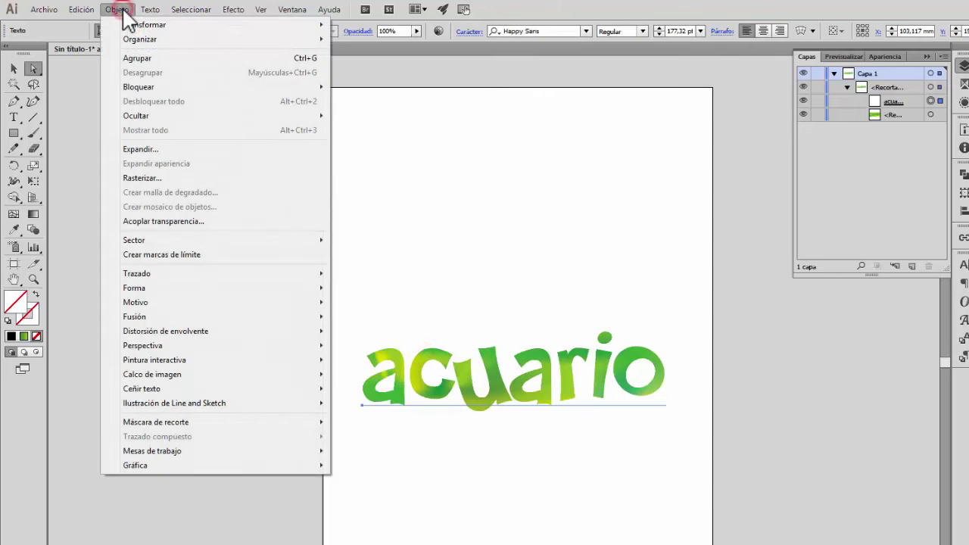
pyautogui.moveTo(198, 424)
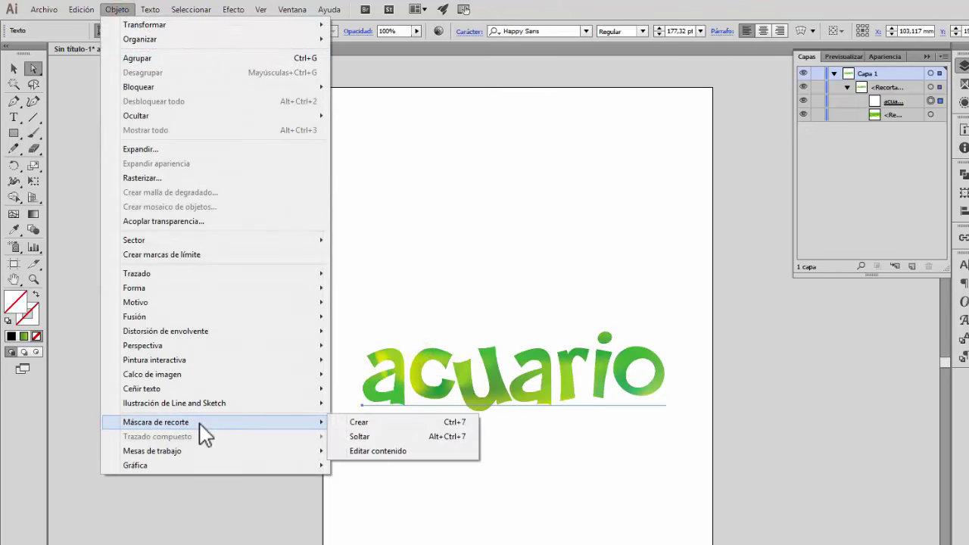
pyautogui.click(378, 451)
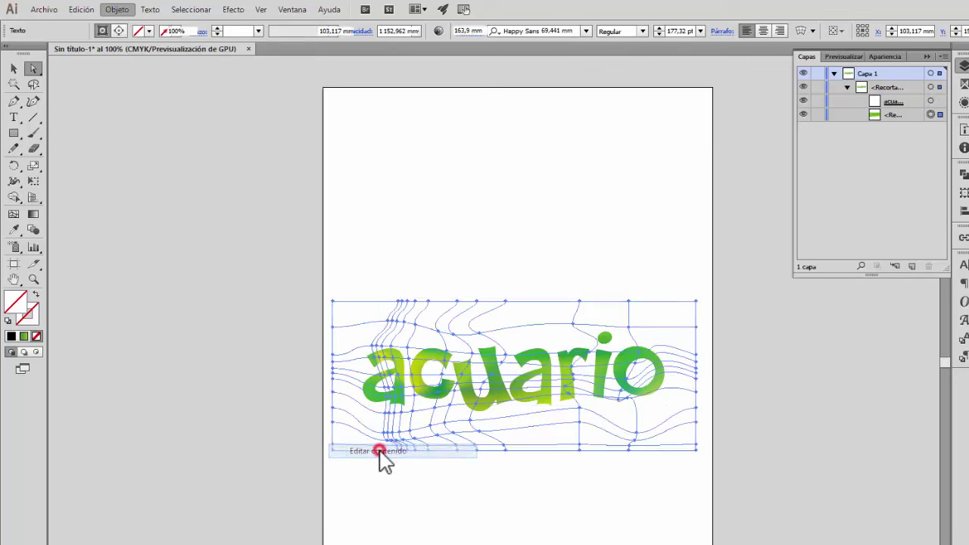
pyautogui.click(930, 114)
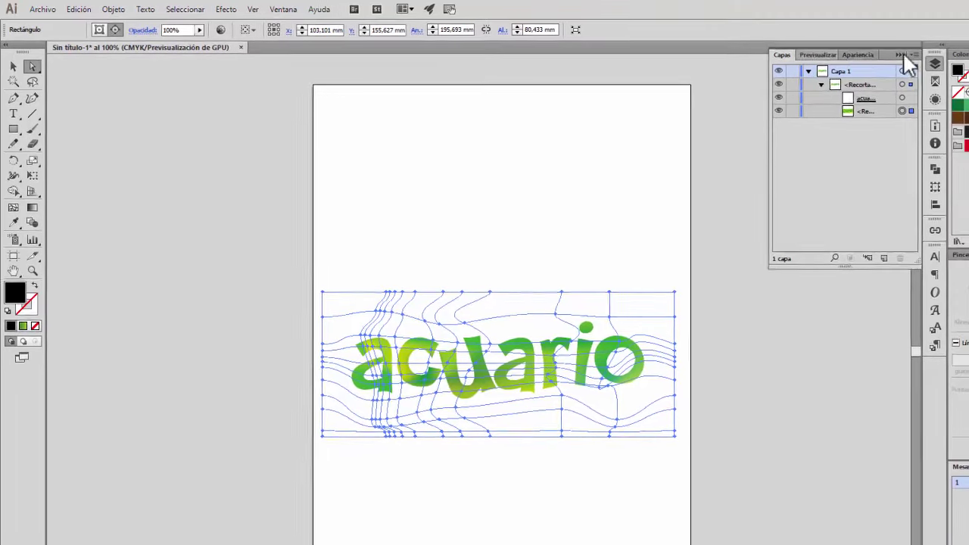
# Step: Reselect the clipped 'acuario' group and reopen the Layers list
pyautogui.click(435, 162)
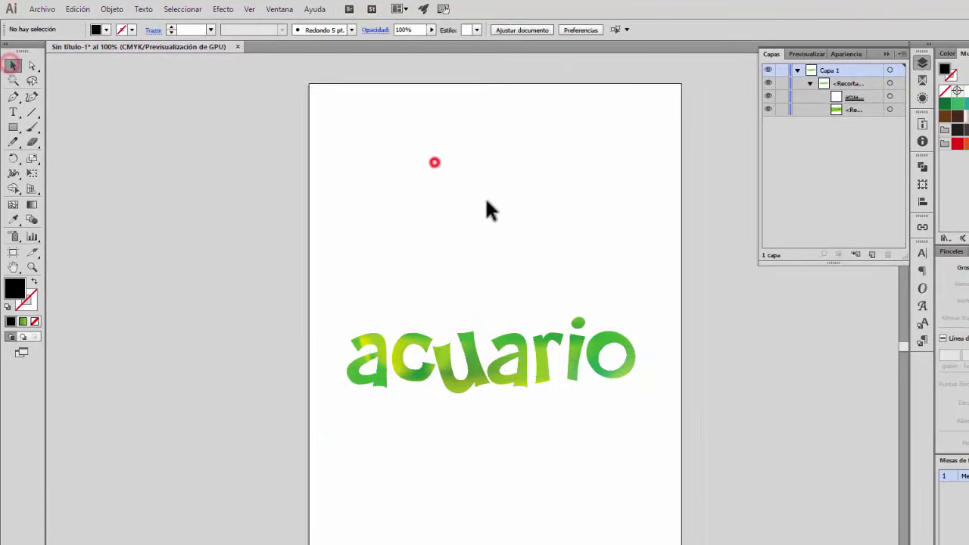
pyautogui.click(918, 66)
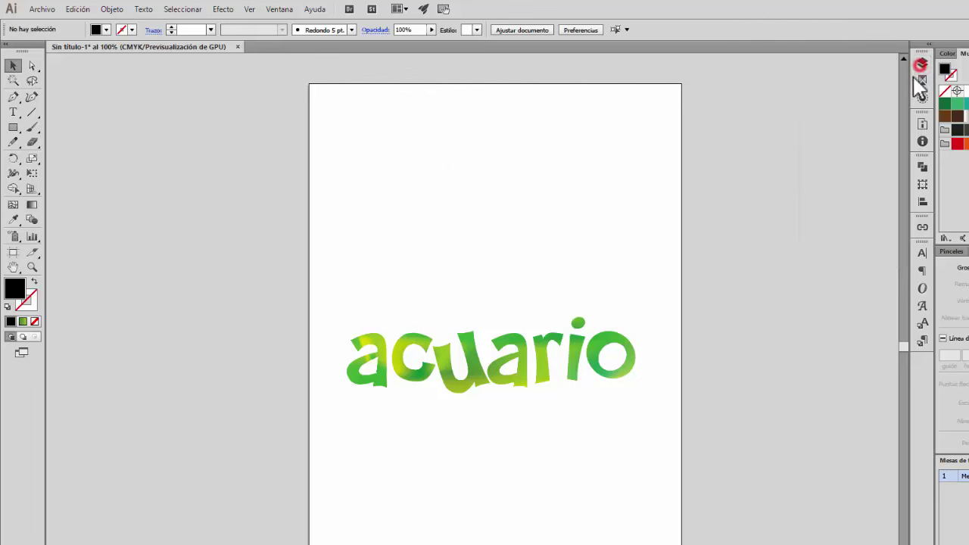
pyautogui.click(469, 377)
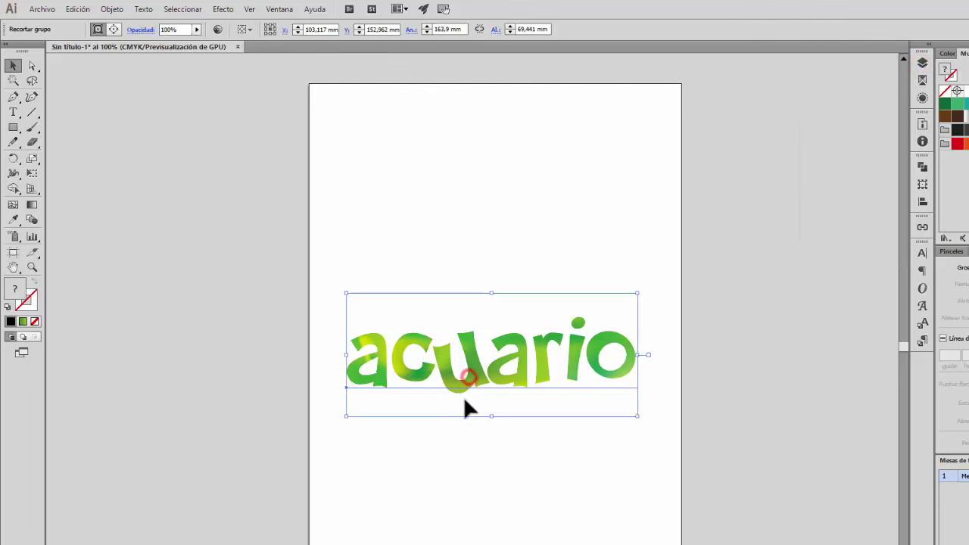
pyautogui.click(923, 64)
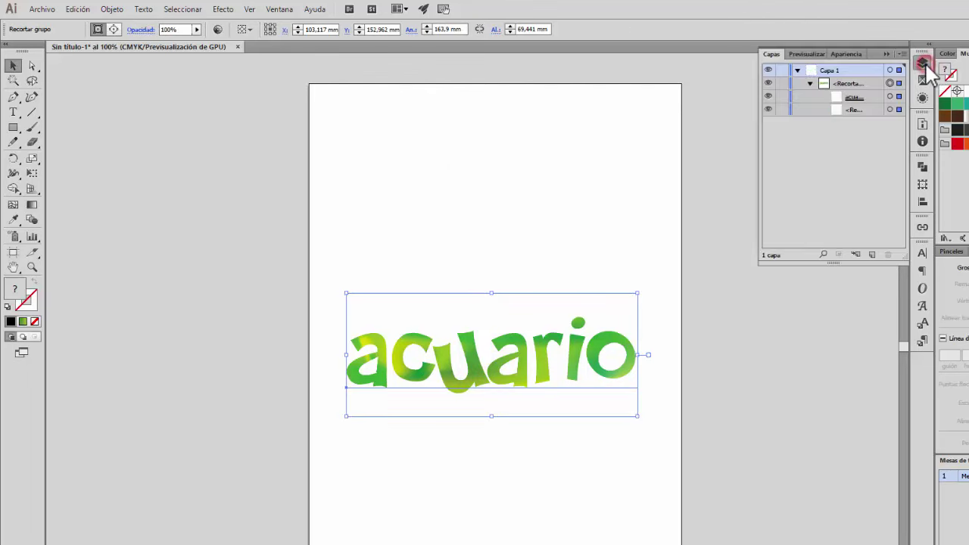
pyautogui.click(275, 11)
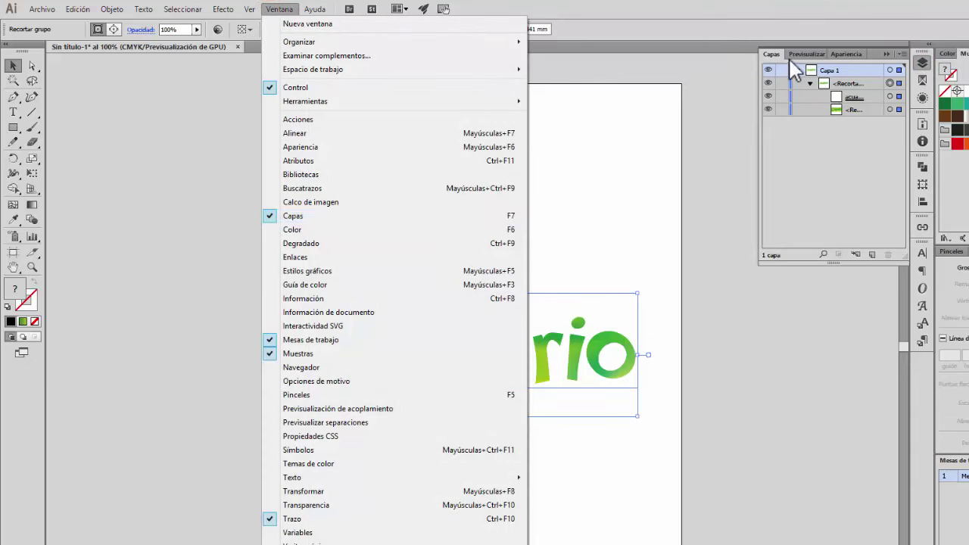
pyautogui.click(909, 36)
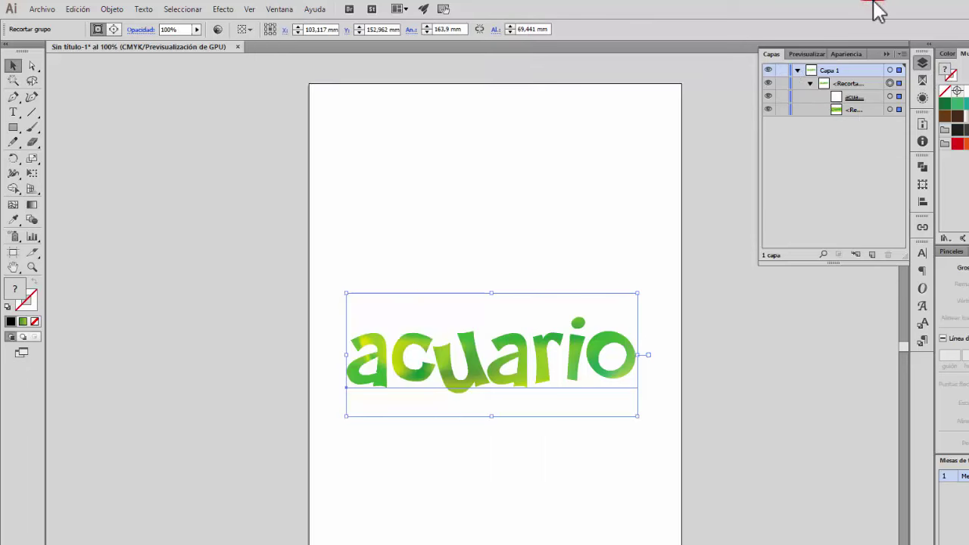
# Step: Select the text in Layers, undo a trial move, then select the mesh rectangle on its own
pyautogui.click(892, 97)
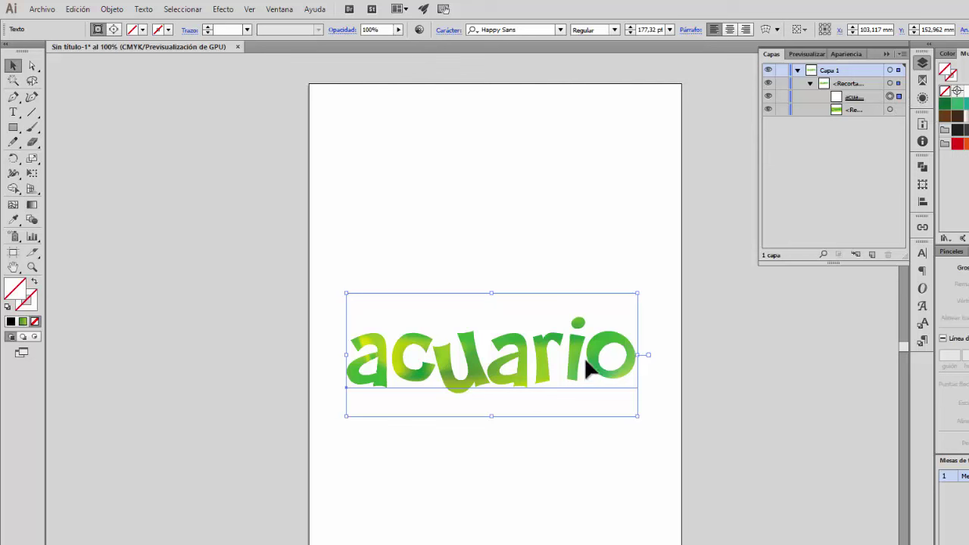
pyautogui.moveTo(588, 363); pyautogui.dragTo(555, 263)
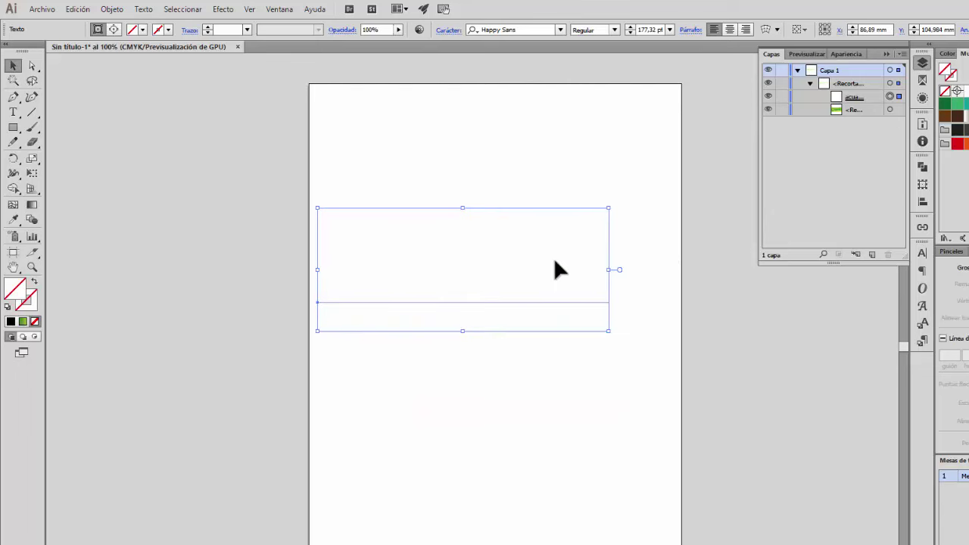
pyautogui.hotkey('ctrl', 'z')
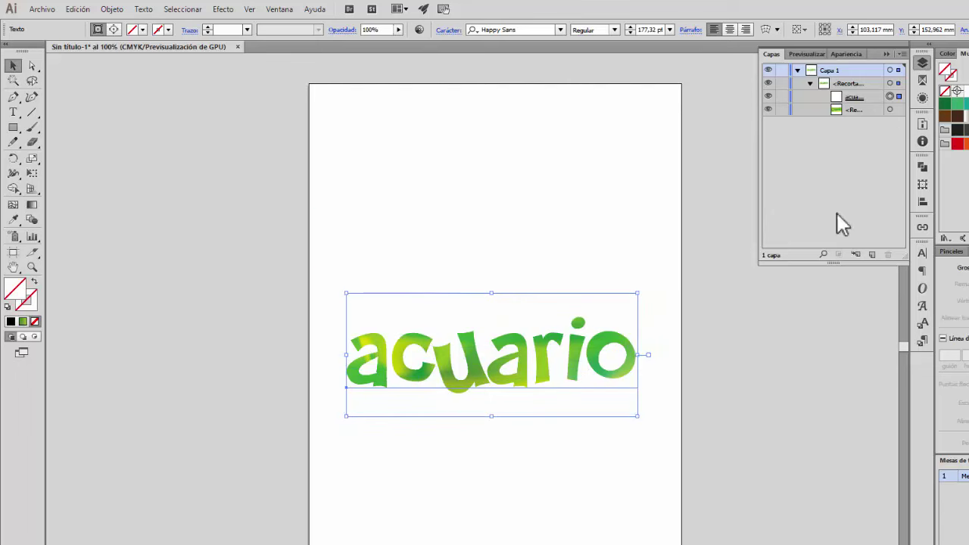
pyautogui.click(892, 109)
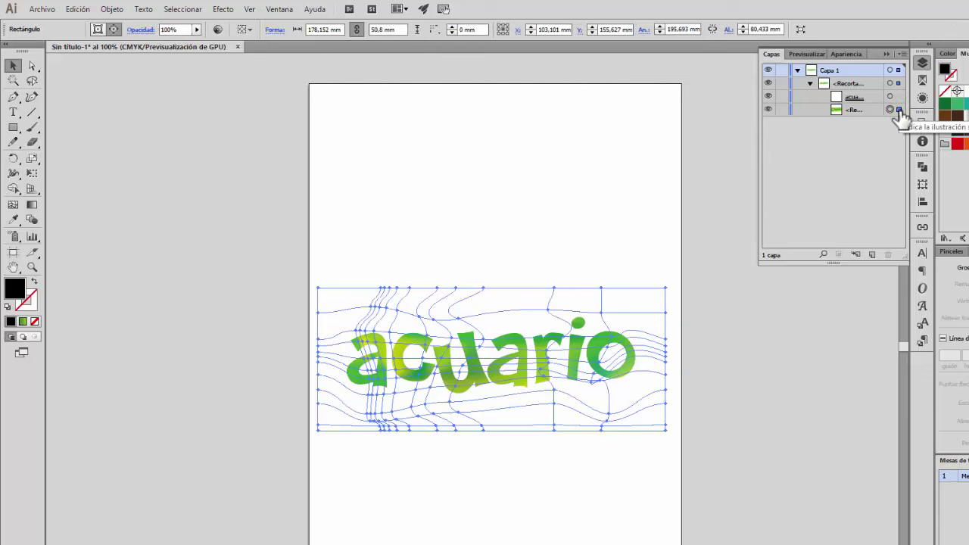
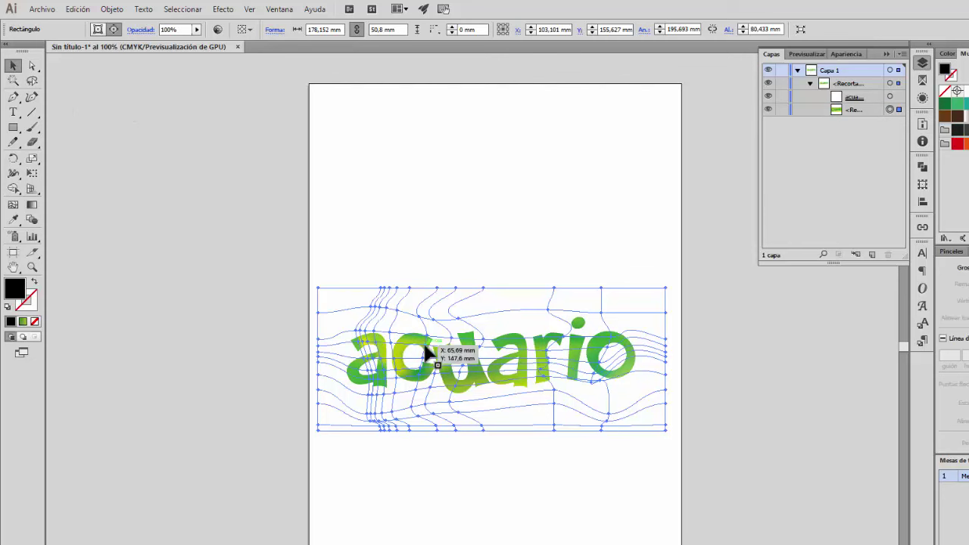
# Step: Nudge the warped word's envelope mesh and drag a mesh point in the letter c downward
pyautogui.click(31, 66)
pyautogui.moveTo(425, 341); pyautogui.dragTo(417, 336)
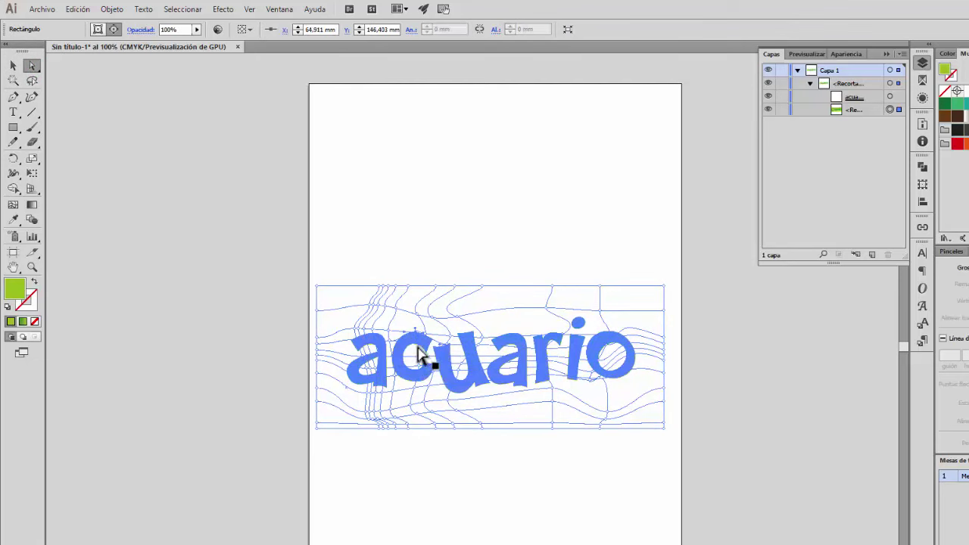
pyautogui.hotkey('ctrl', 'shift', 'v')
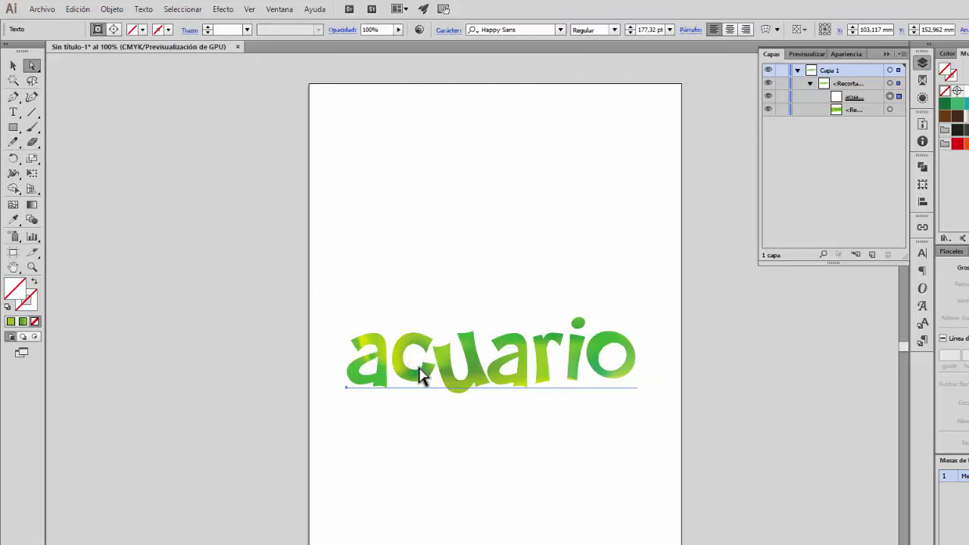
pyautogui.click(893, 110)
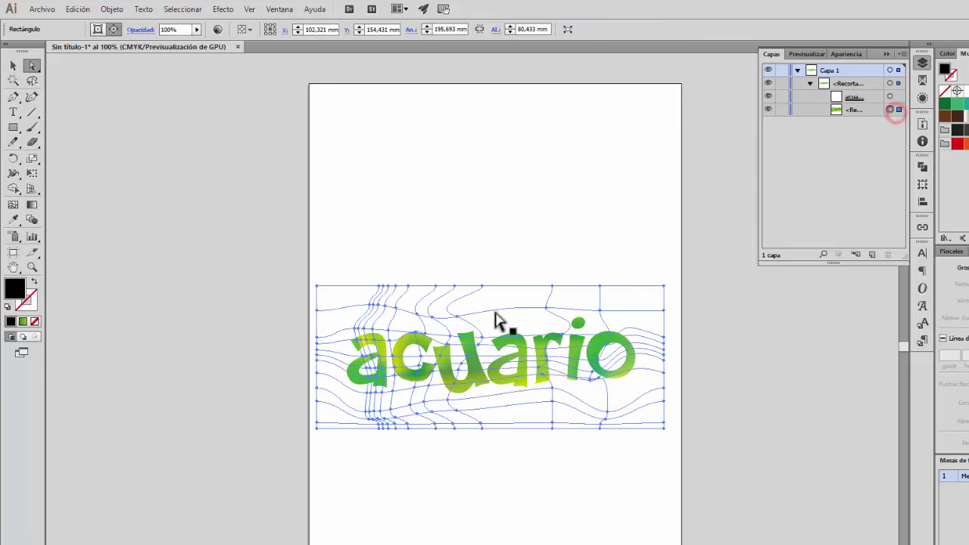
pyautogui.click(421, 359)
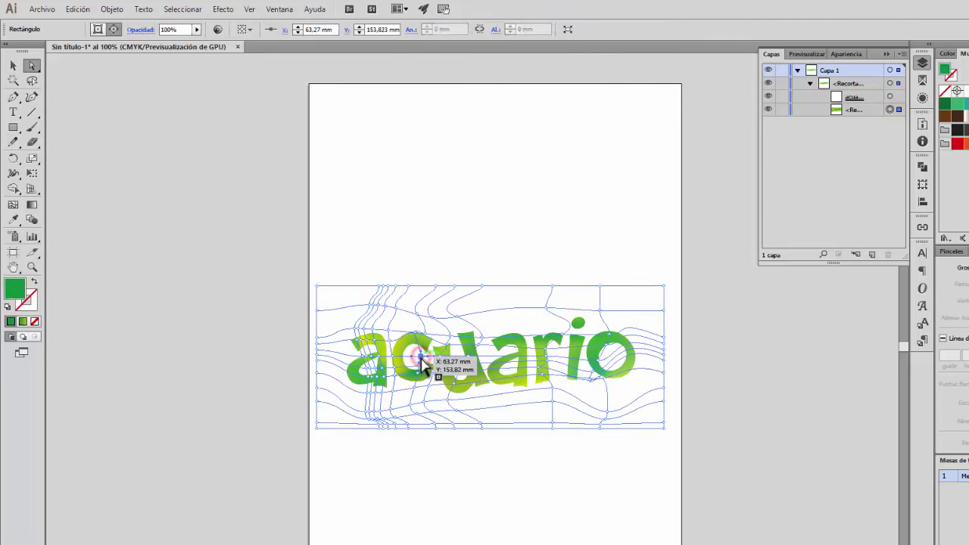
pyautogui.moveTo(421, 361)
pyautogui.mouseDown()
pyautogui.moveTo(430, 372)
pyautogui.moveTo(422, 380)
pyautogui.mouseUp()
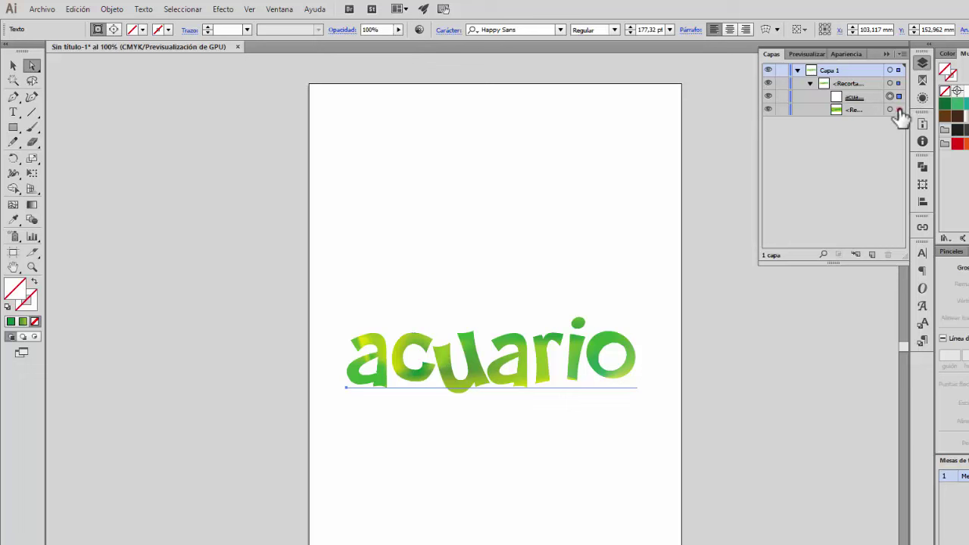
# Step: Reselect the envelope mesh and drag a mesh point near the letter u up and right
pyautogui.click(899, 109)
pyautogui.click(421, 383)
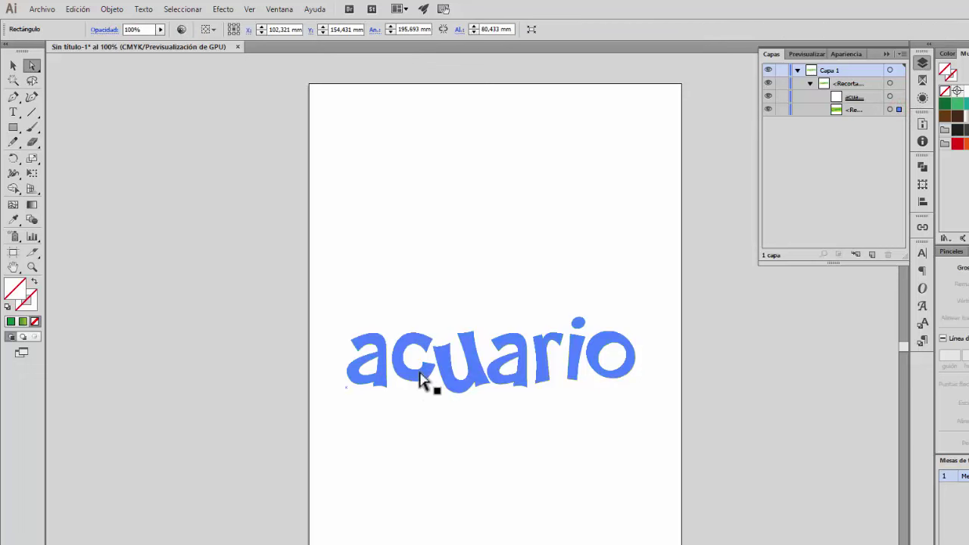
pyautogui.click(899, 110)
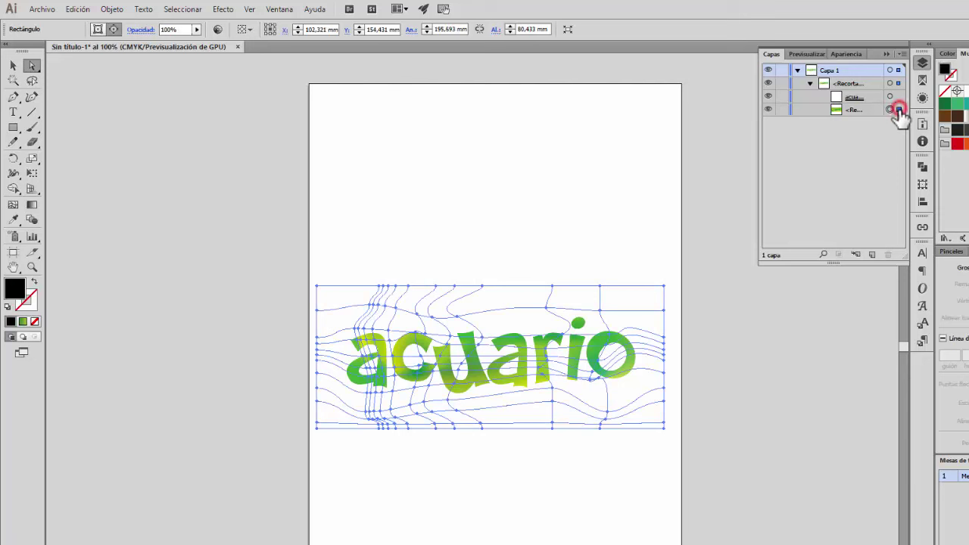
pyautogui.click(470, 368)
pyautogui.click(469, 361)
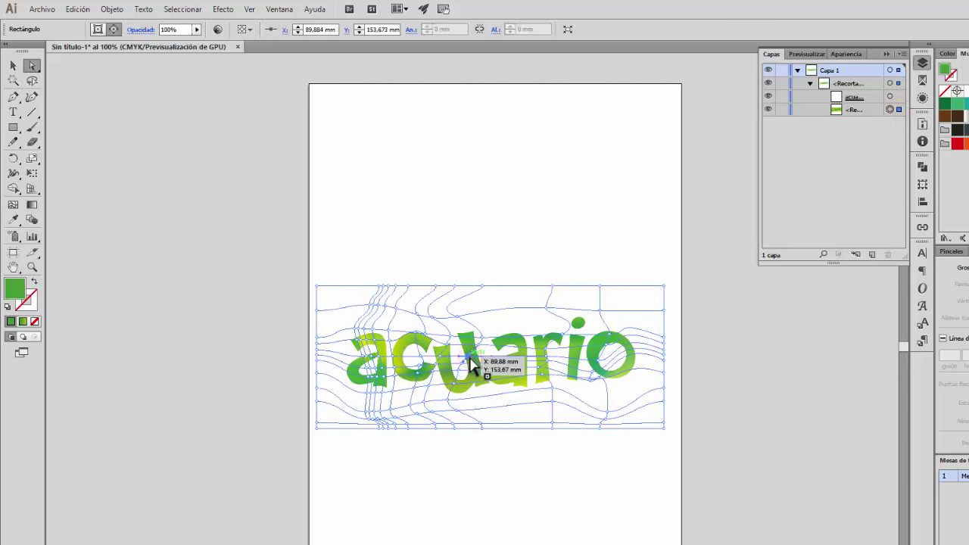
pyautogui.moveTo(469, 359); pyautogui.dragTo(481, 338)
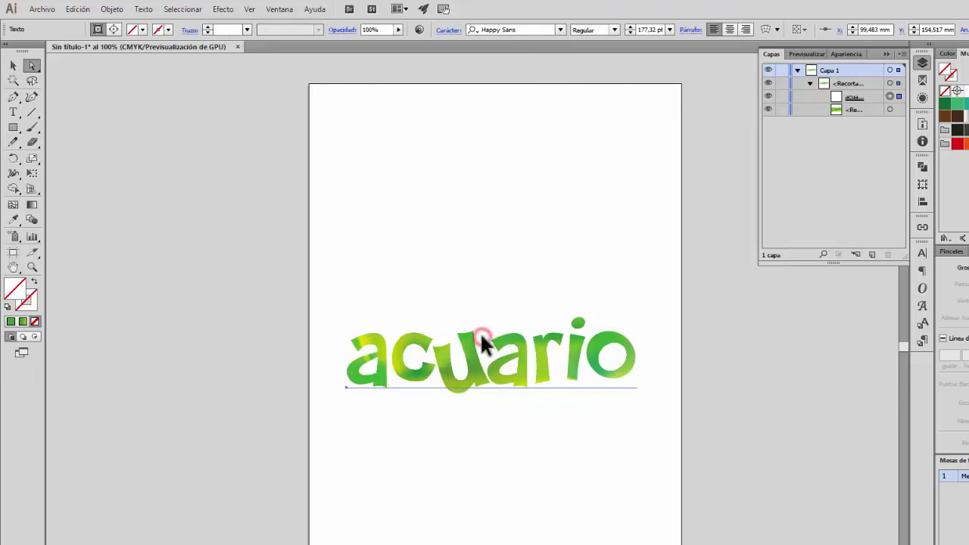
pyautogui.click(892, 109)
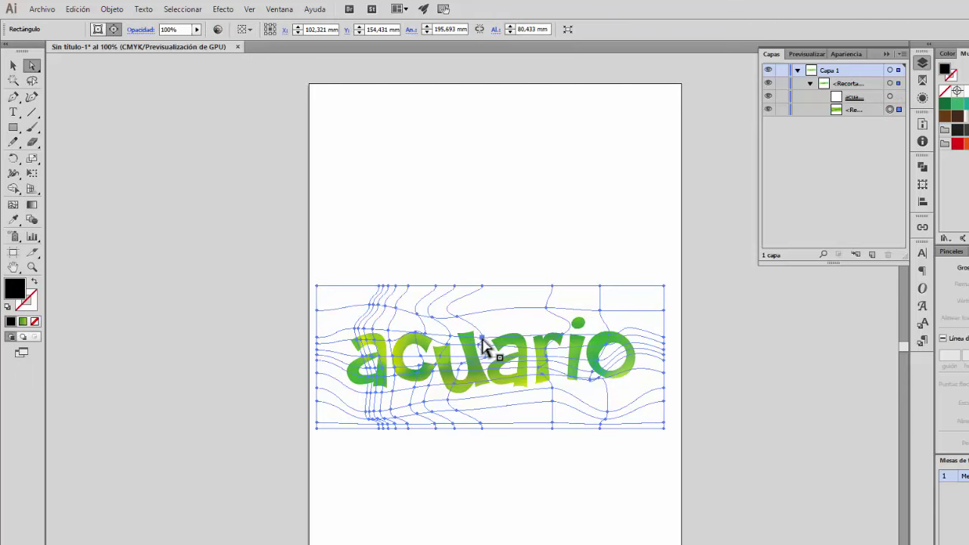
pyautogui.moveTo(482, 338); pyautogui.dragTo(480, 337)
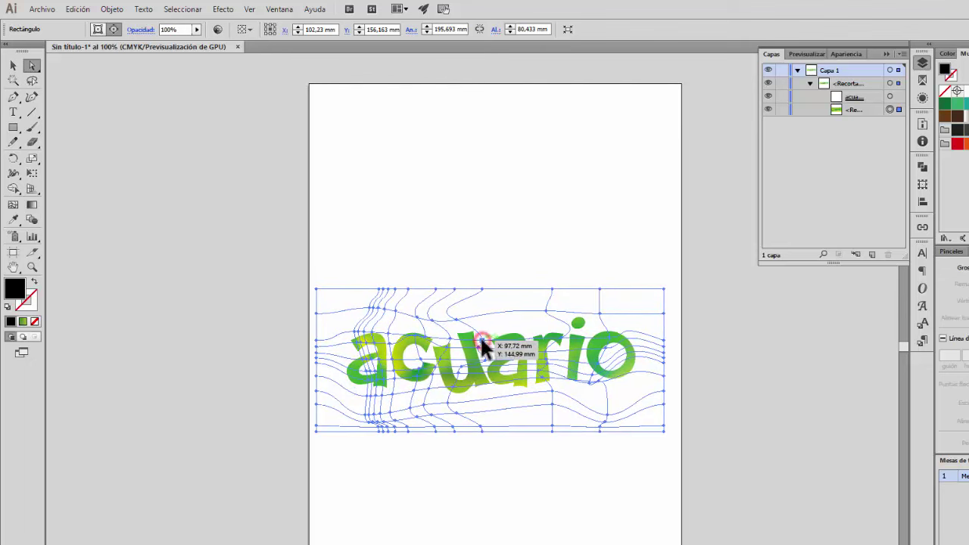
pyautogui.click(479, 339)
pyautogui.click(472, 345)
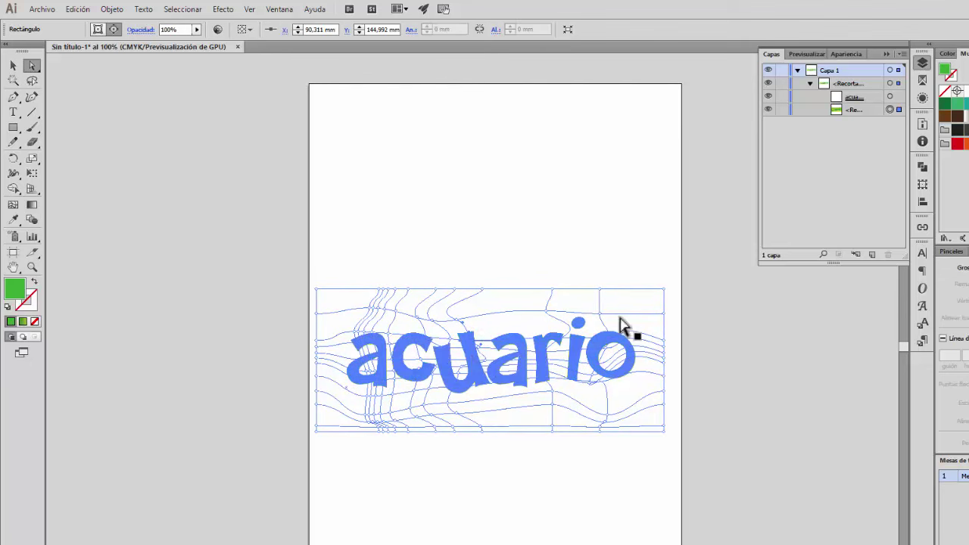
# Step: Lasso the mesh points near the letter c and drag them up and left
pyautogui.click(363, 176)
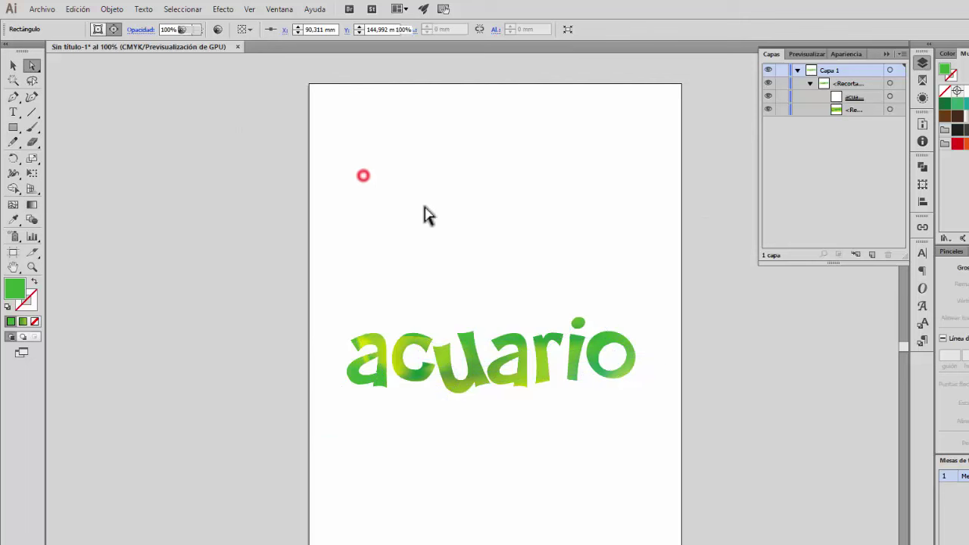
pyautogui.click(897, 110)
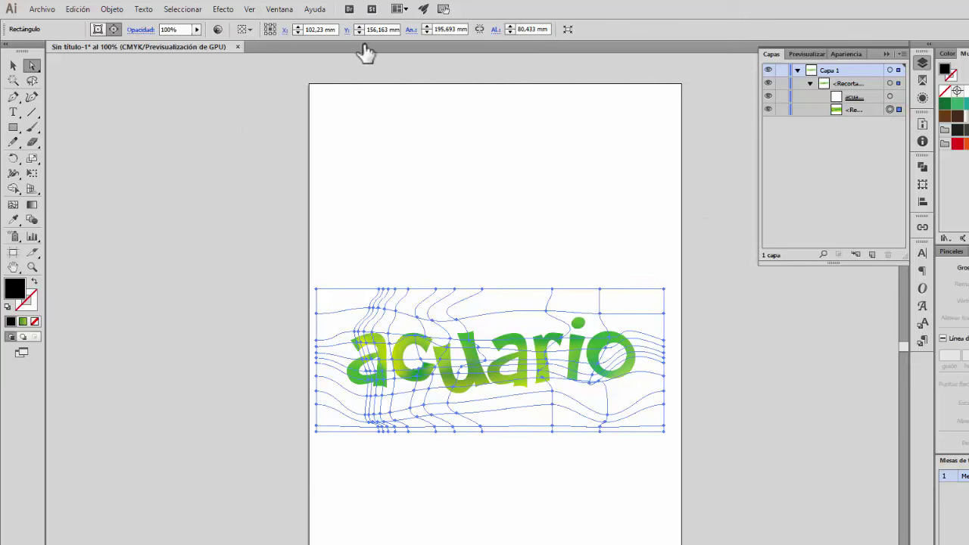
pyautogui.click(31, 80)
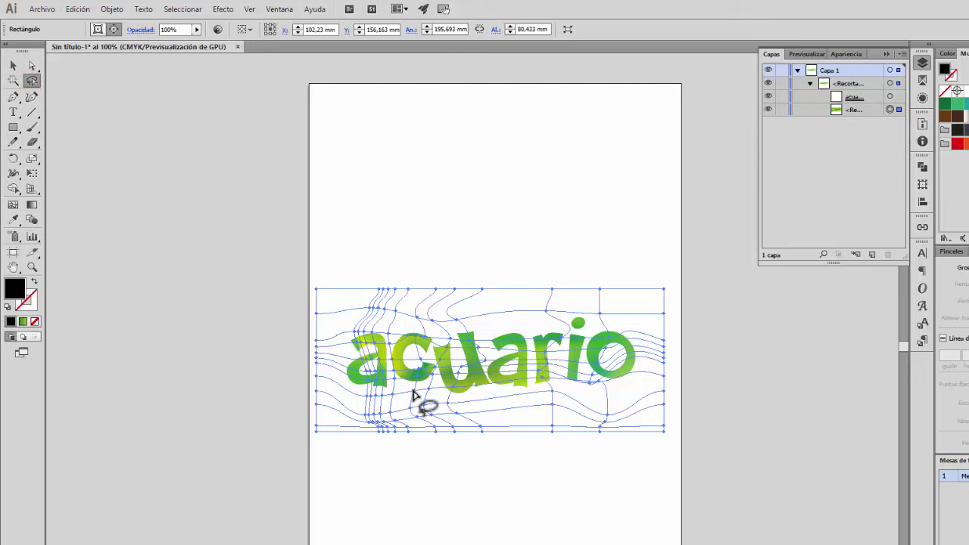
pyautogui.moveTo(409, 397)
pyautogui.mouseDown()
pyautogui.moveTo(415, 362)
pyautogui.moveTo(444, 366)
pyautogui.moveTo(432, 394)
pyautogui.moveTo(410, 401)
pyautogui.mouseUp()
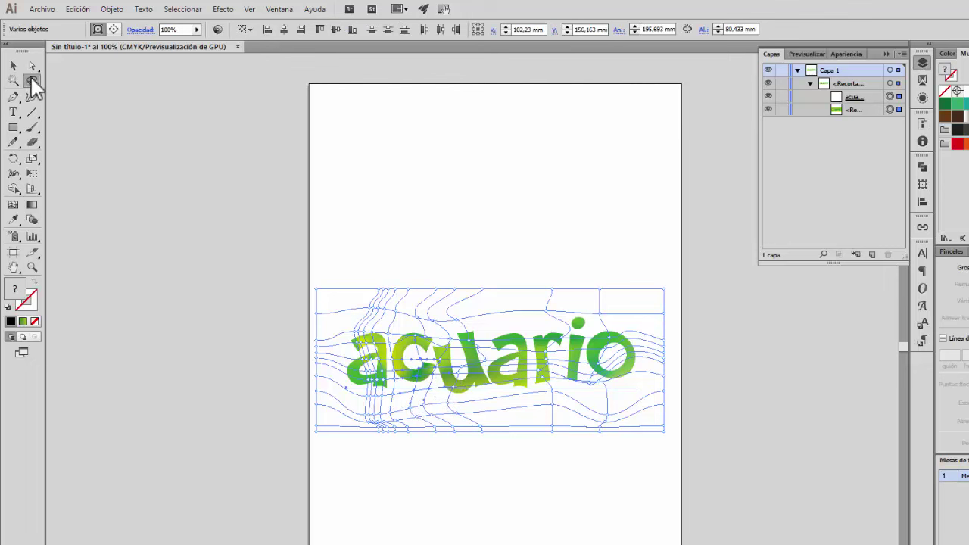
pyautogui.click(33, 65)
pyautogui.moveTo(442, 379); pyautogui.dragTo(421, 346)
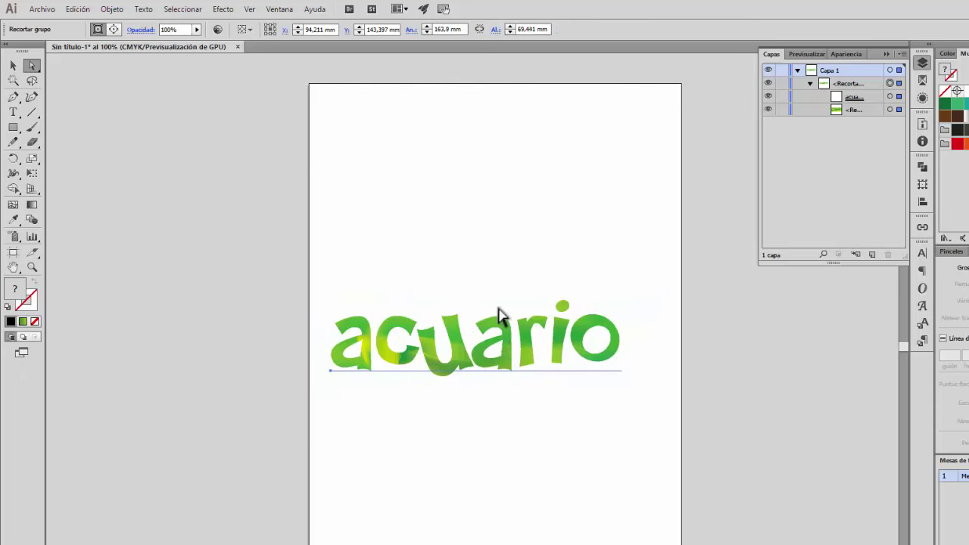
# Step: Target only the warped rectangle in Layers and lasso the letter c's mesh points again
pyautogui.click(500, 275)
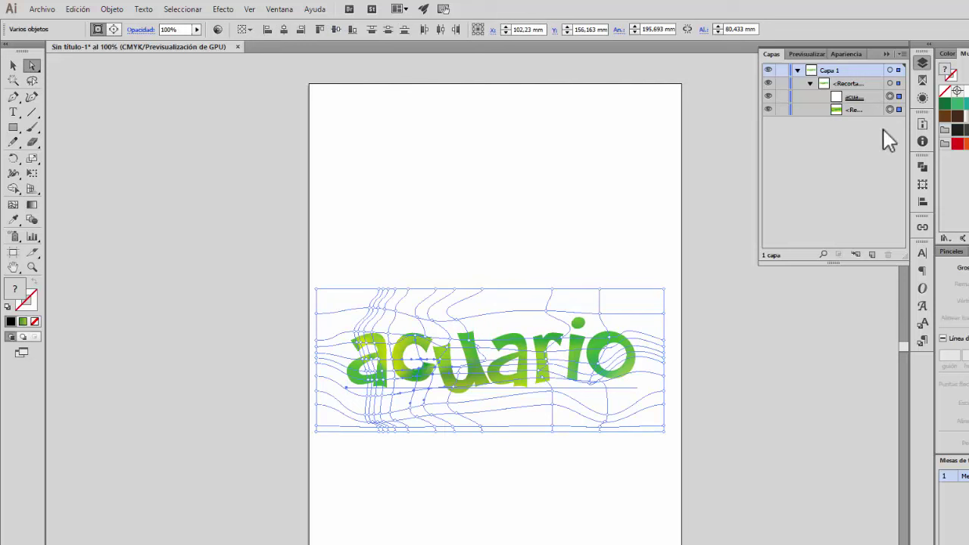
pyautogui.click(899, 109)
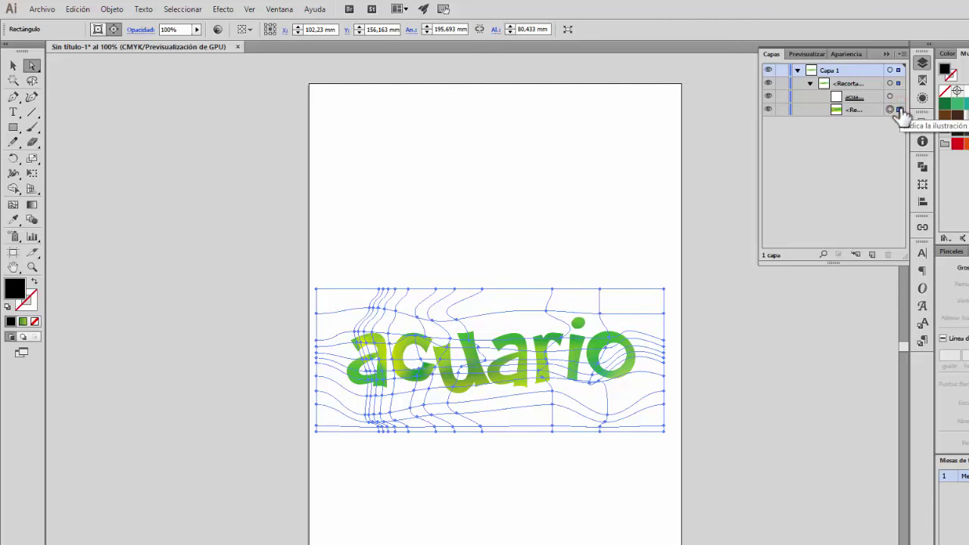
pyautogui.click(32, 81)
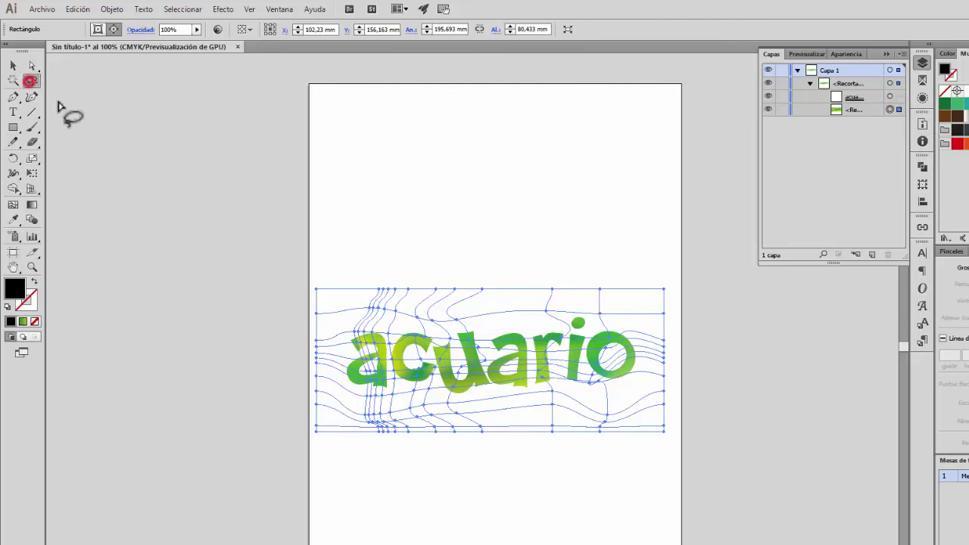
pyautogui.moveTo(413, 390)
pyautogui.mouseDown()
pyautogui.moveTo(448, 369)
pyautogui.moveTo(432, 397)
pyautogui.moveTo(412, 391)
pyautogui.moveTo(422, 399)
pyautogui.mouseUp()
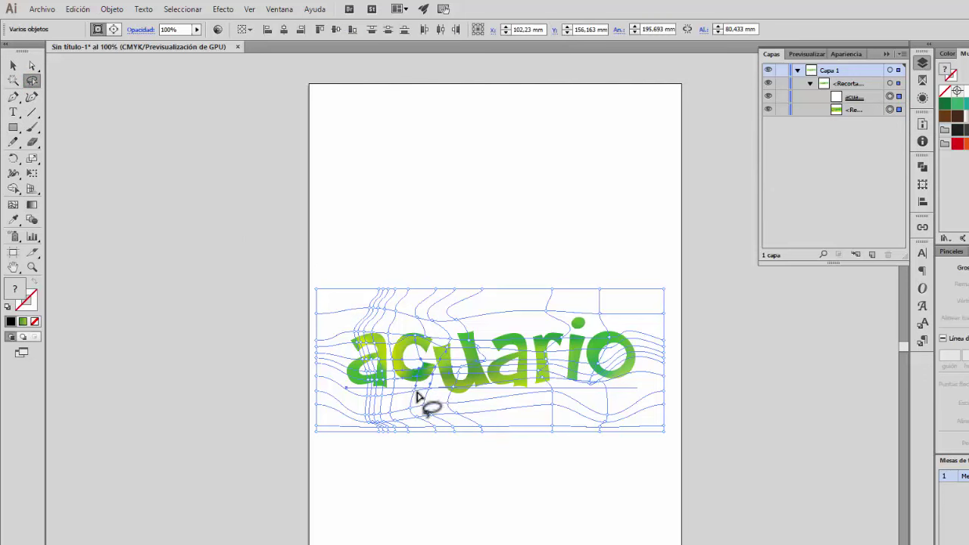
pyautogui.keyDown('shift'); pyautogui.click(895, 111); pyautogui.keyUp('shift')
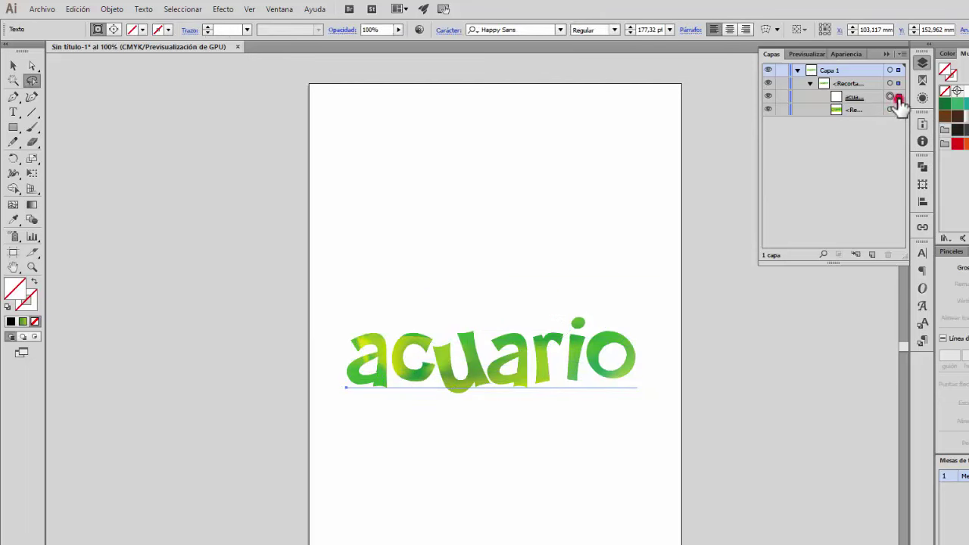
pyautogui.keyDown('shift'); pyautogui.click(898, 97); pyautogui.keyUp('shift')
# Step: Lasso mesh points below the u, then target the envelope mesh object in Layers
pyautogui.click(900, 110)
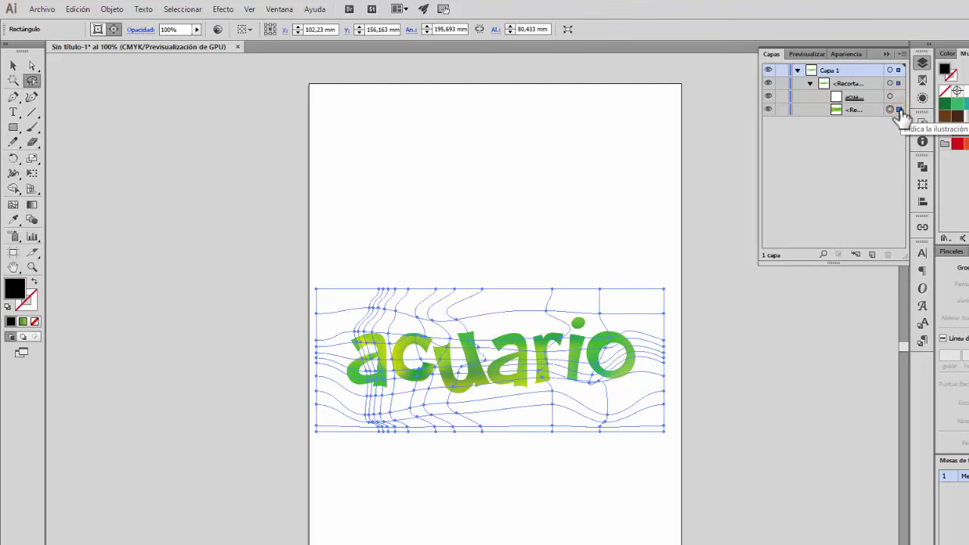
pyautogui.click(32, 79)
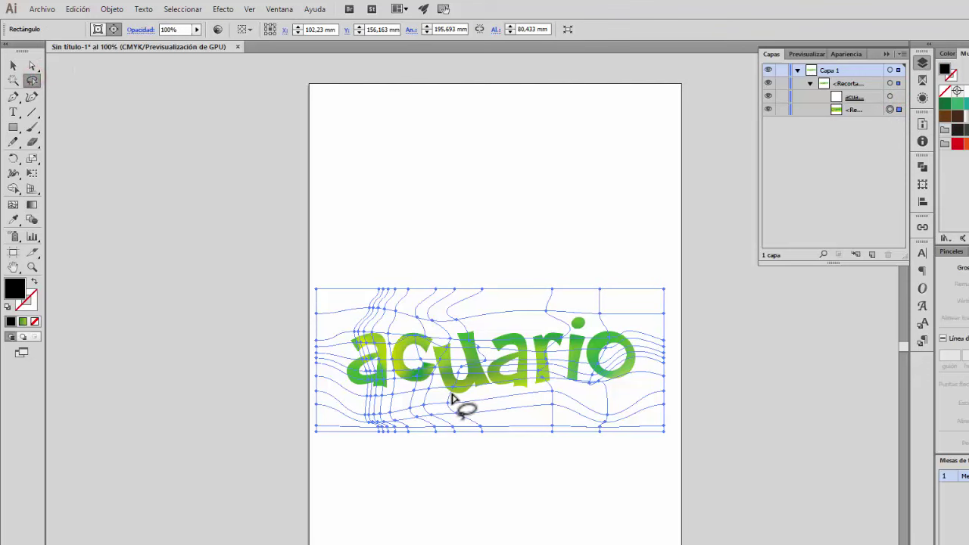
pyautogui.moveTo(446, 396)
pyautogui.mouseDown()
pyautogui.moveTo(487, 344)
pyautogui.moveTo(558, 368)
pyautogui.moveTo(547, 384)
pyautogui.moveTo(459, 394)
pyautogui.mouseUp()
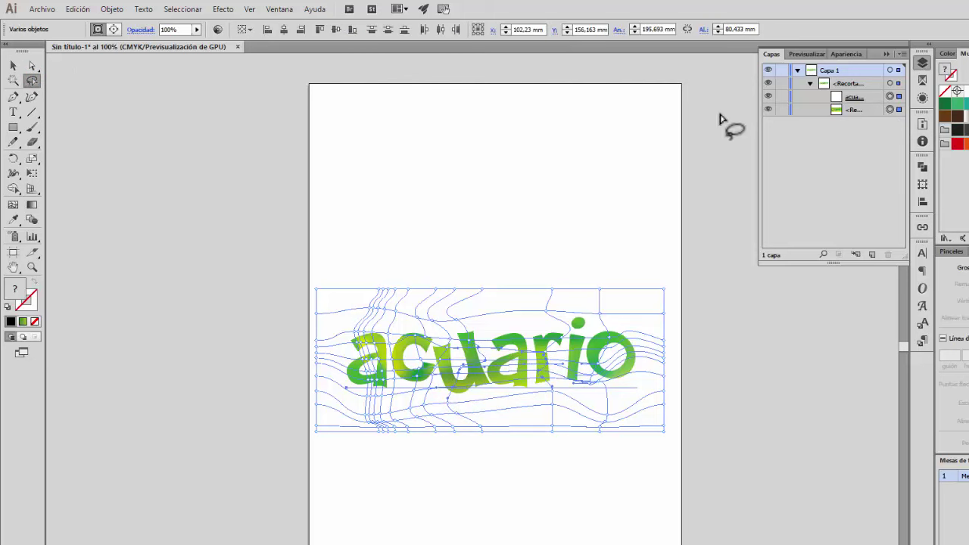
pyautogui.click(899, 110)
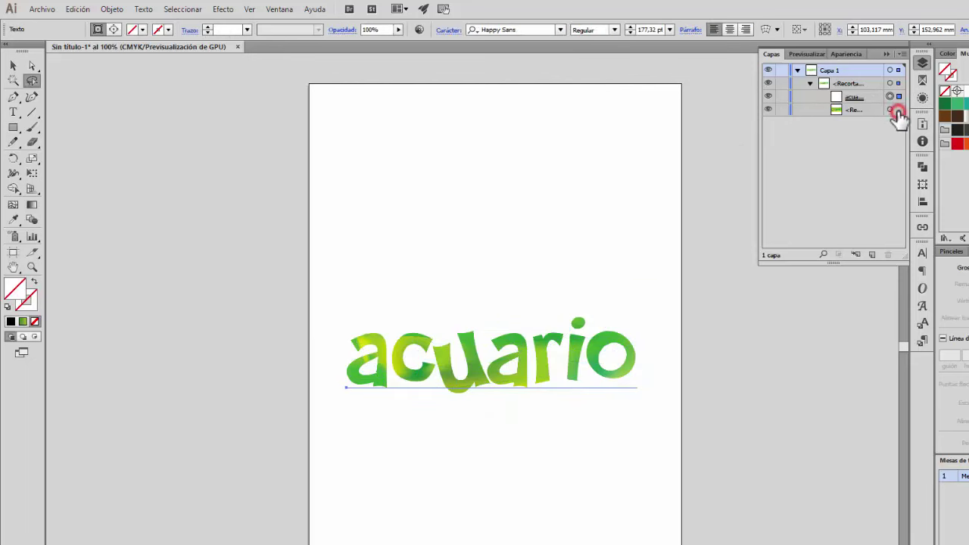
pyautogui.keyDown('shift'); pyautogui.click(899, 97); pyautogui.keyUp('shift')
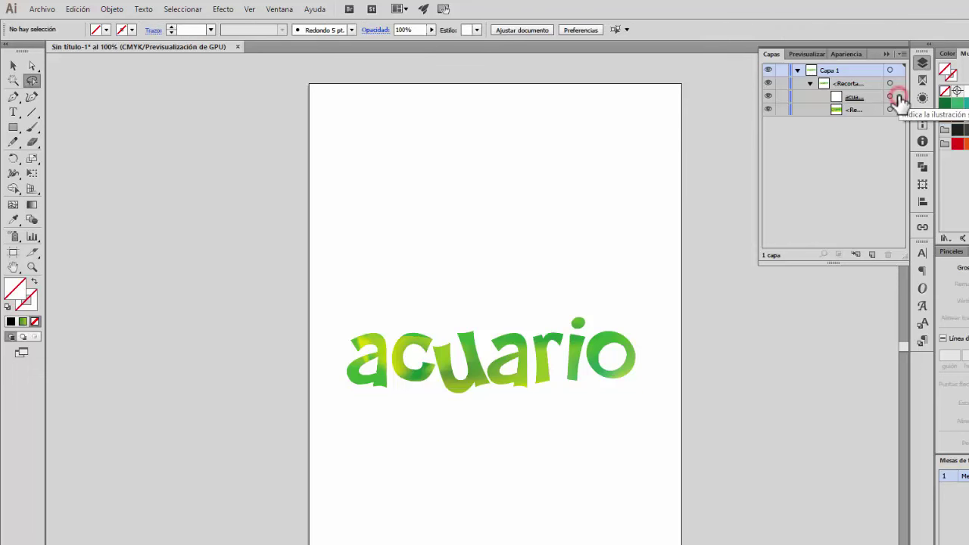
pyautogui.click(899, 110)
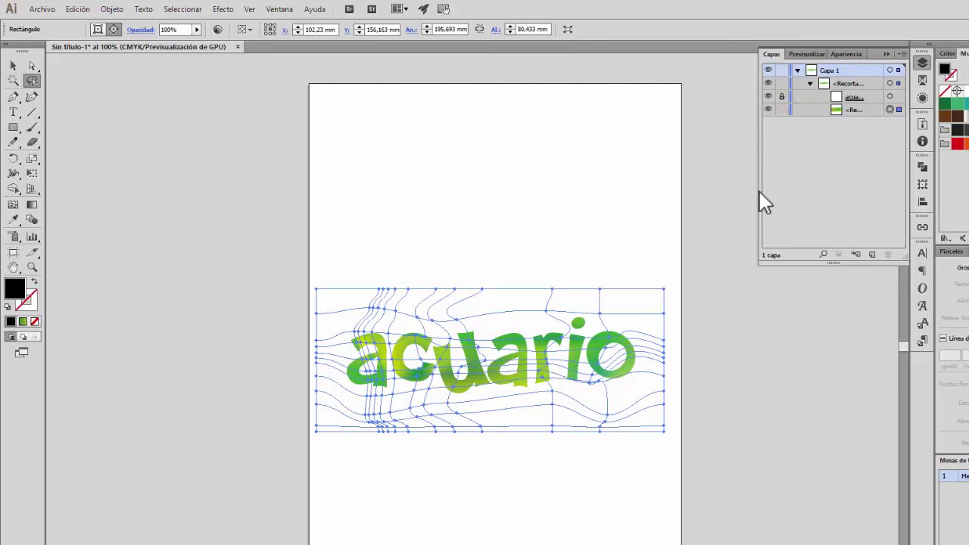
# Step: Hide the acuario text and pull a mesh point to shift the gradient colours
pyautogui.click(768, 97)
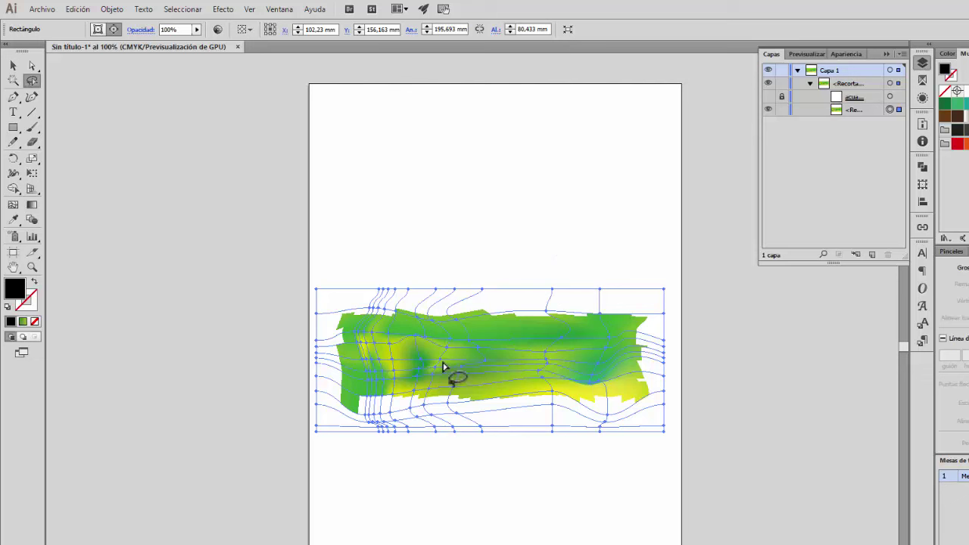
pyautogui.moveTo(386, 323)
pyautogui.mouseDown()
pyautogui.moveTo(546, 389)
pyautogui.moveTo(563, 356)
pyautogui.moveTo(550, 334)
pyautogui.moveTo(435, 328)
pyautogui.moveTo(386, 321)
pyautogui.mouseUp()
pyautogui.click(33, 66)
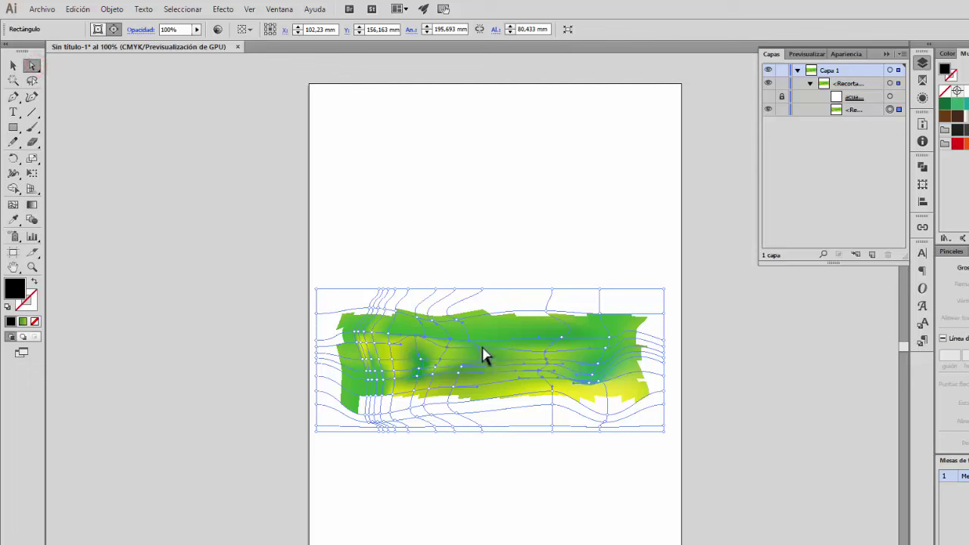
pyautogui.moveTo(483, 351); pyautogui.dragTo(440, 381)
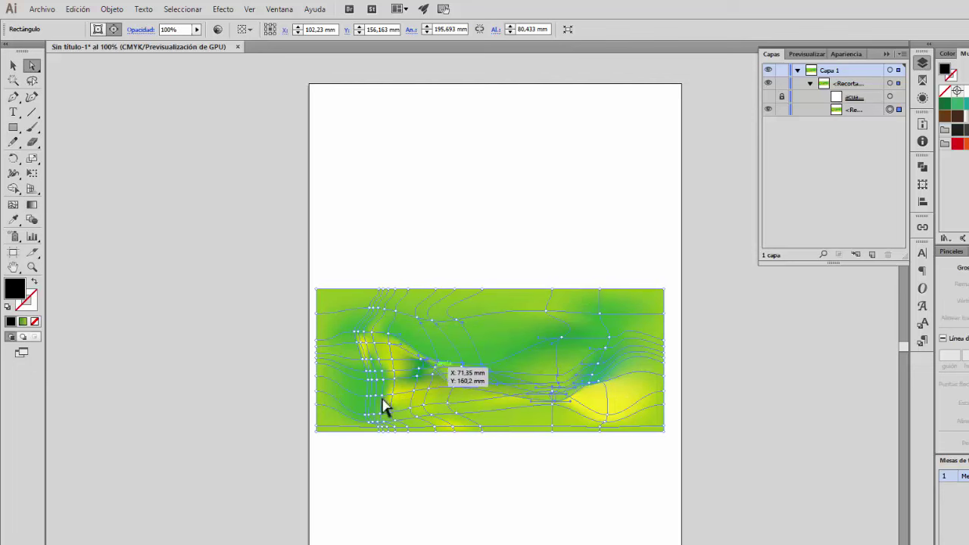
# Step: Lasso and move a cluster of mesh points, then show acuario and shift points left
pyautogui.click(32, 81)
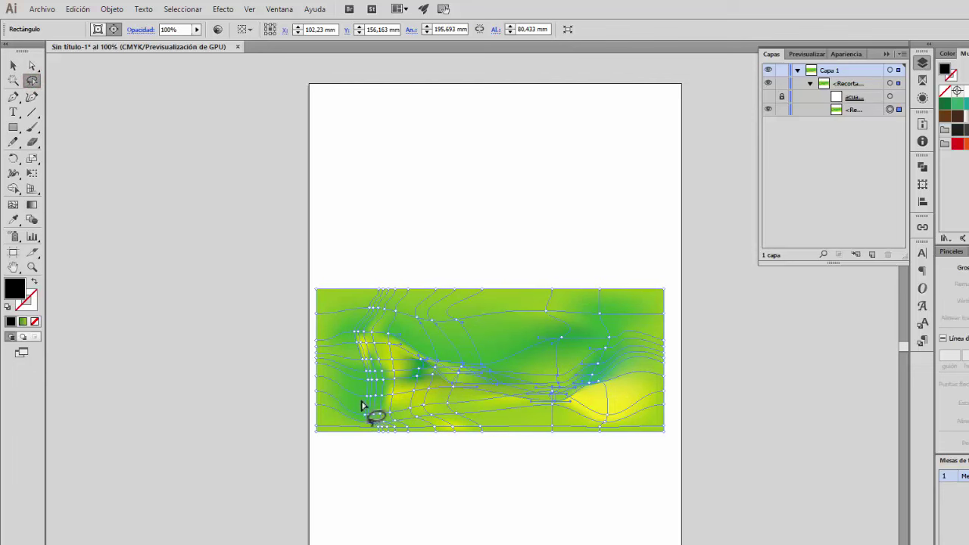
pyautogui.moveTo(362, 404)
pyautogui.mouseDown()
pyautogui.moveTo(380, 355)
pyautogui.moveTo(501, 376)
pyautogui.moveTo(477, 403)
pyautogui.moveTo(362, 401)
pyautogui.mouseUp()
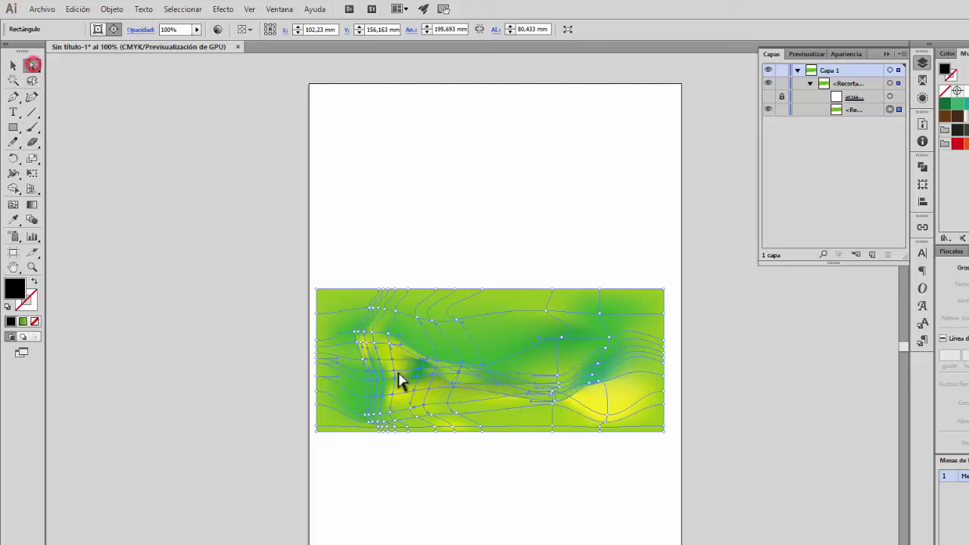
pyautogui.moveTo(436, 378); pyautogui.dragTo(462, 366)
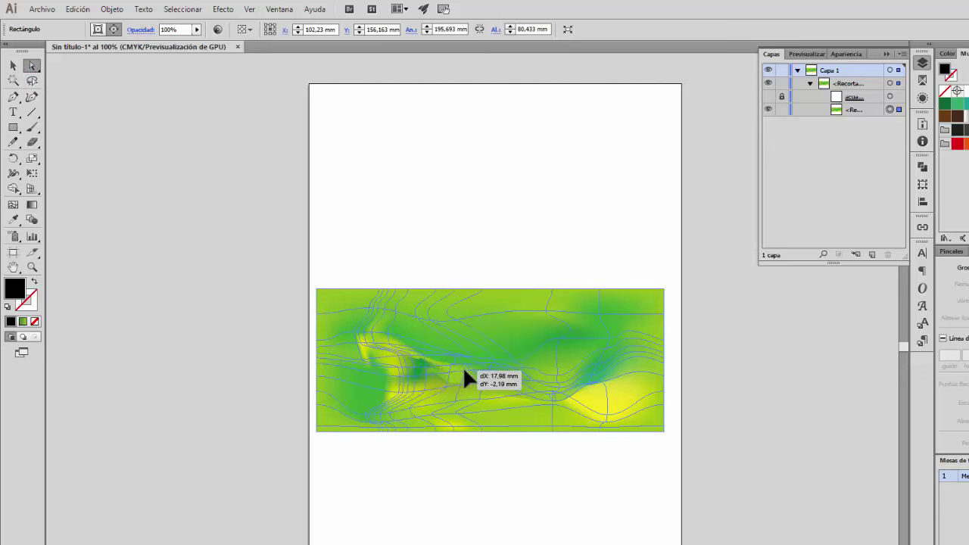
pyautogui.click(768, 97)
pyautogui.moveTo(515, 371); pyautogui.dragTo(443, 372)
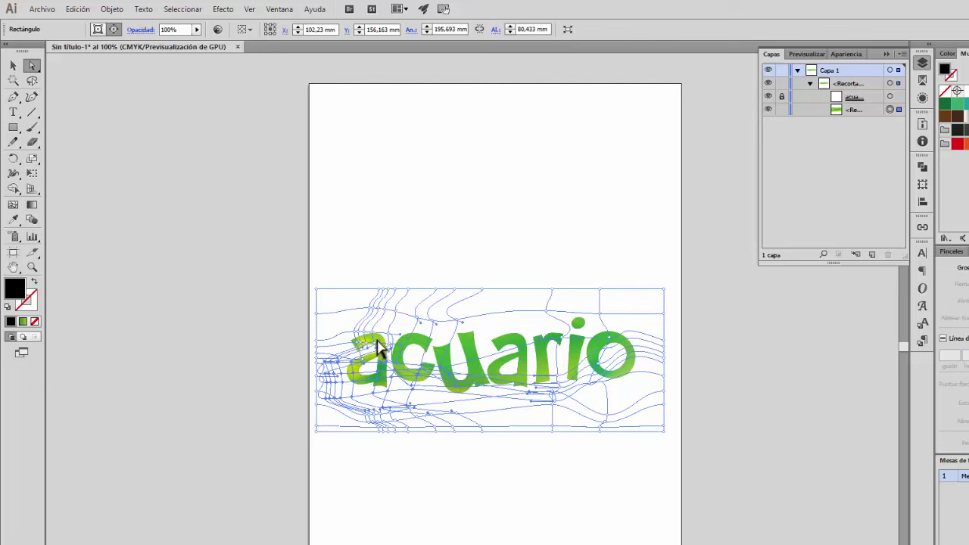
# Step: Lock the acuario text layer and drag individual mesh points around the a, c, o and u
pyautogui.click(781, 97)
pyautogui.moveTo(342, 370); pyautogui.dragTo(390, 365)
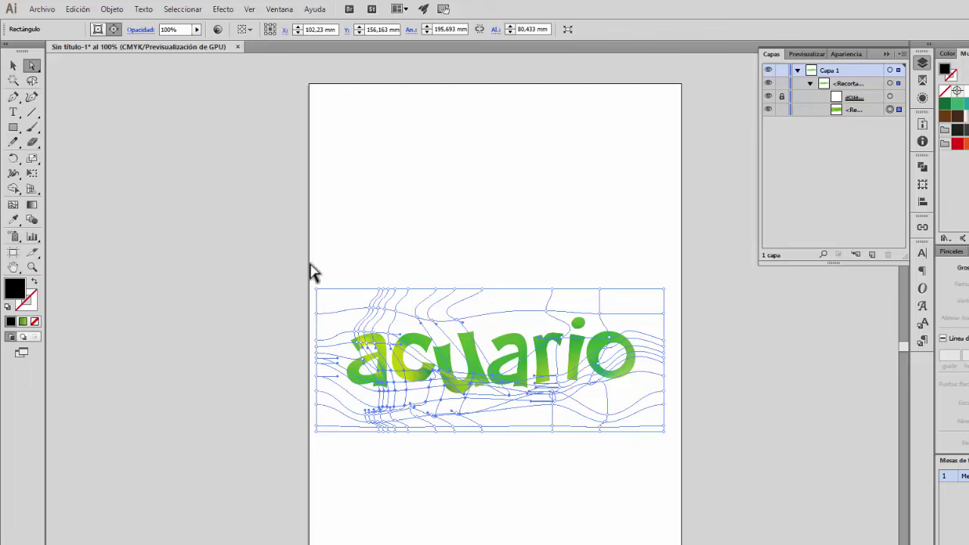
pyautogui.moveTo(384, 310); pyautogui.dragTo(423, 347)
pyautogui.moveTo(612, 352); pyautogui.dragTo(574, 354)
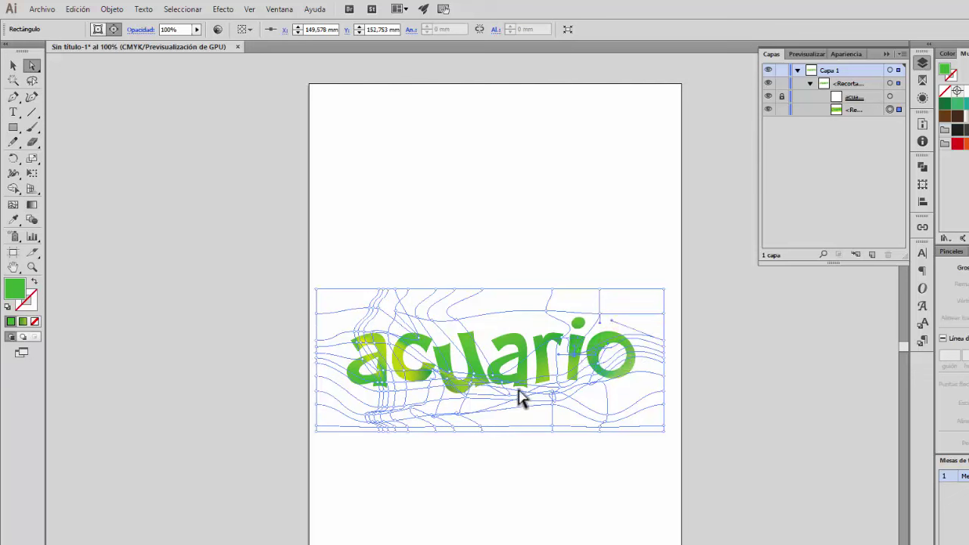
pyautogui.click(510, 352)
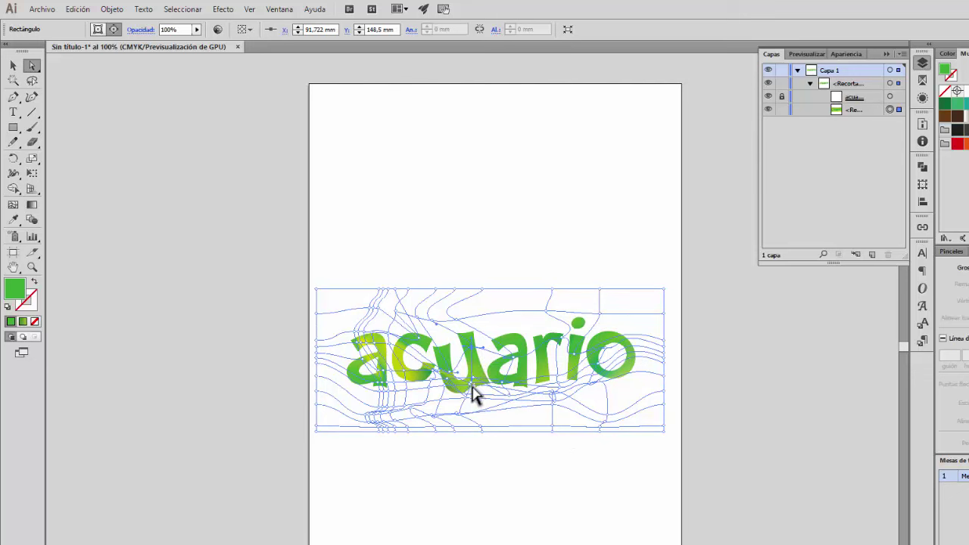
pyautogui.moveTo(469, 384)
pyautogui.mouseDown()
pyautogui.moveTo(502, 378)
pyautogui.moveTo(467, 390)
pyautogui.moveTo(454, 381)
pyautogui.moveTo(465, 392)
pyautogui.mouseUp()
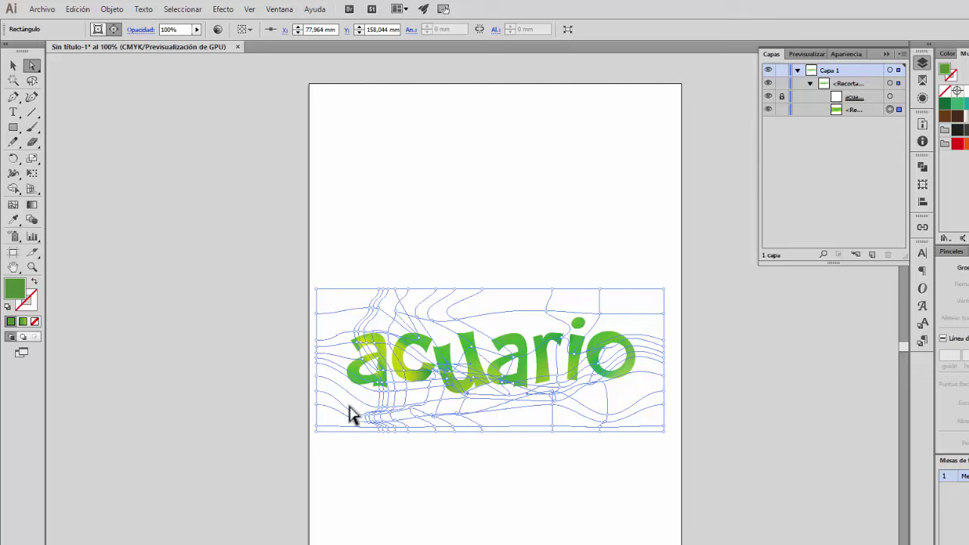
# Step: Lasso the lower mesh points and drag them up into the lettering, then deselect everything
pyautogui.click(32, 81)
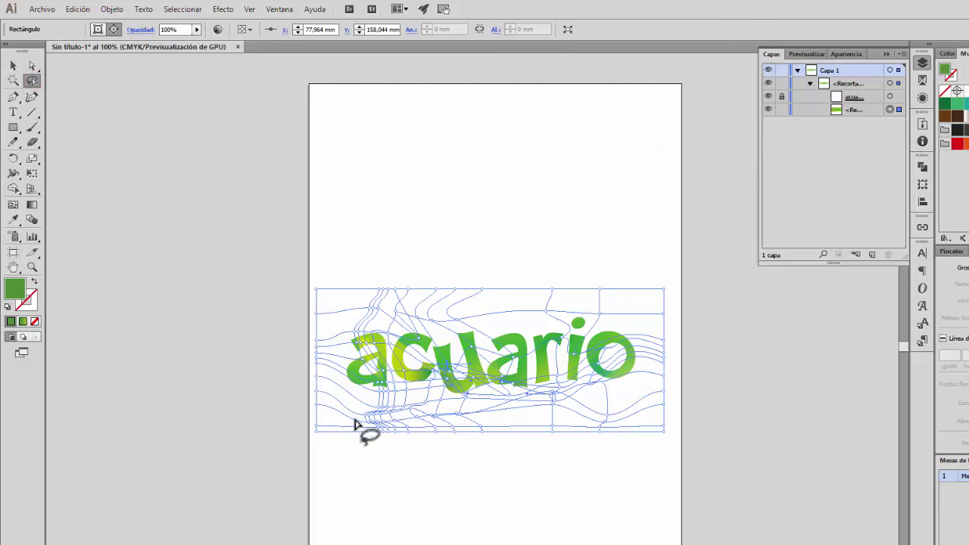
pyautogui.moveTo(355, 418)
pyautogui.mouseDown()
pyautogui.moveTo(499, 402)
pyautogui.moveTo(490, 383)
pyautogui.moveTo(426, 383)
pyautogui.moveTo(362, 397)
pyautogui.moveTo(359, 423)
pyautogui.mouseUp()
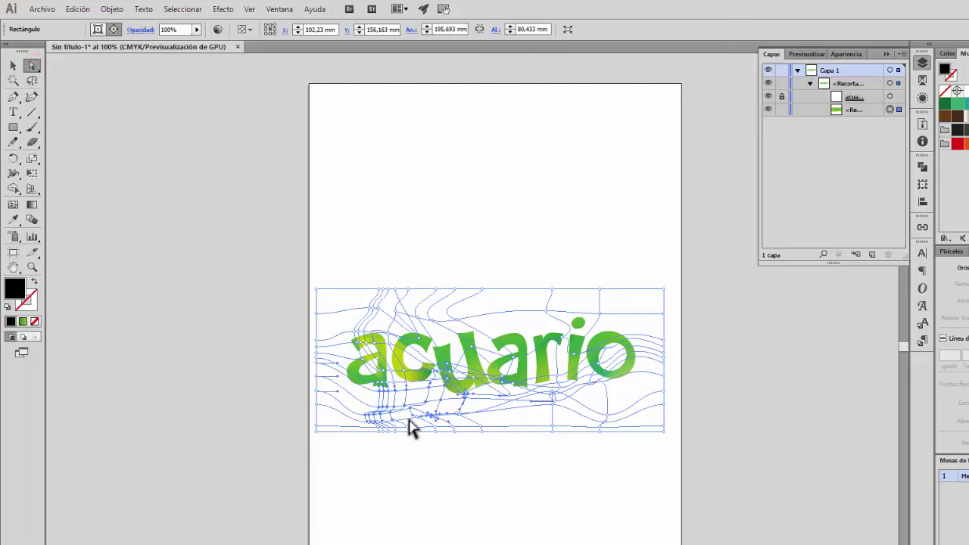
pyautogui.moveTo(392, 423); pyautogui.dragTo(502, 381)
pyautogui.moveTo(472, 351); pyautogui.dragTo(507, 353)
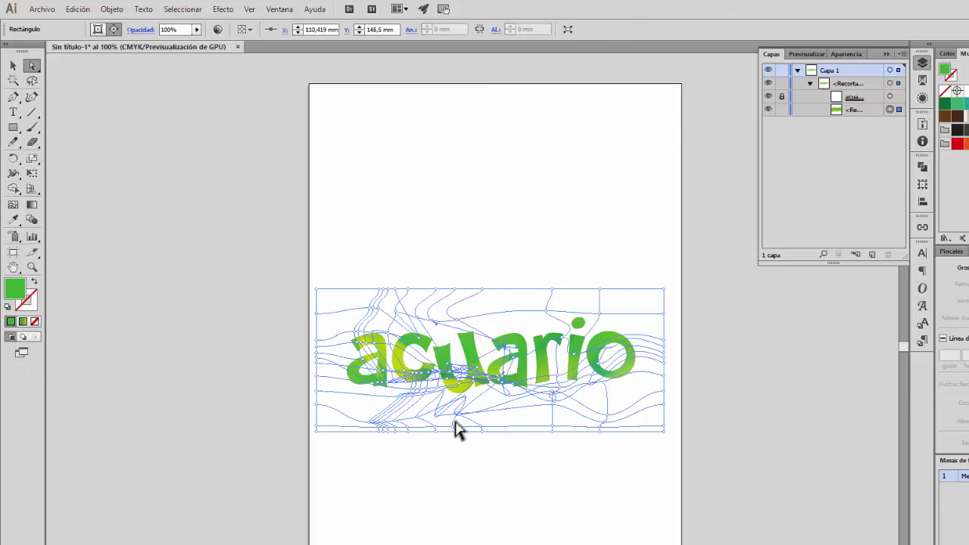
pyautogui.click(31, 81)
pyautogui.moveTo(379, 409)
pyautogui.mouseDown()
pyautogui.moveTo(433, 432)
pyautogui.moveTo(428, 401)
pyautogui.moveTo(596, 406)
pyautogui.moveTo(580, 403)
pyautogui.moveTo(404, 459)
pyautogui.mouseUp()
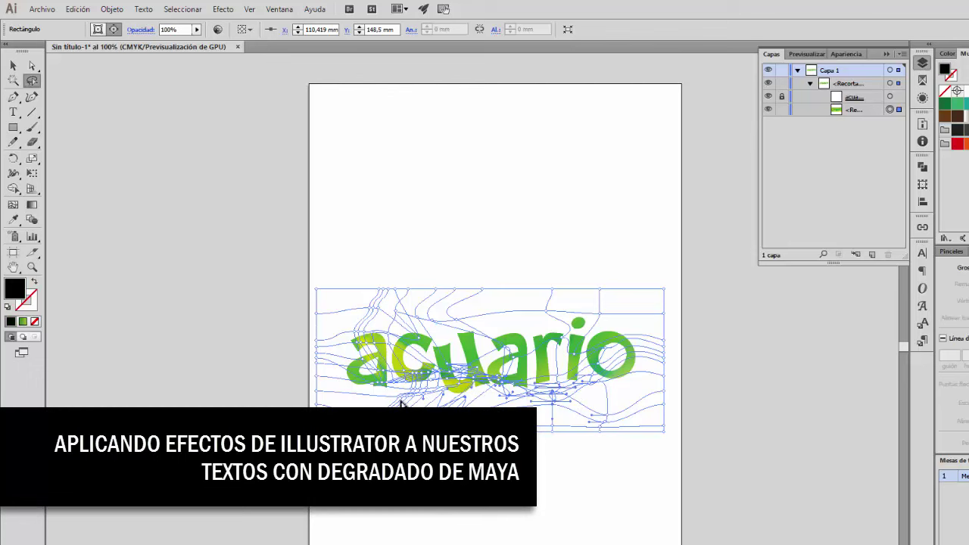
pyautogui.click(31, 66)
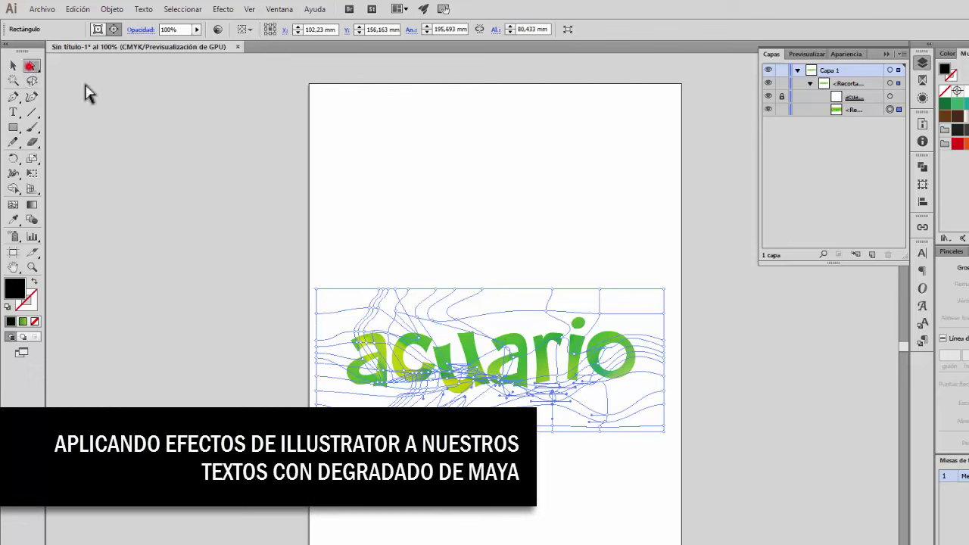
pyautogui.moveTo(553, 393); pyautogui.dragTo(585, 385)
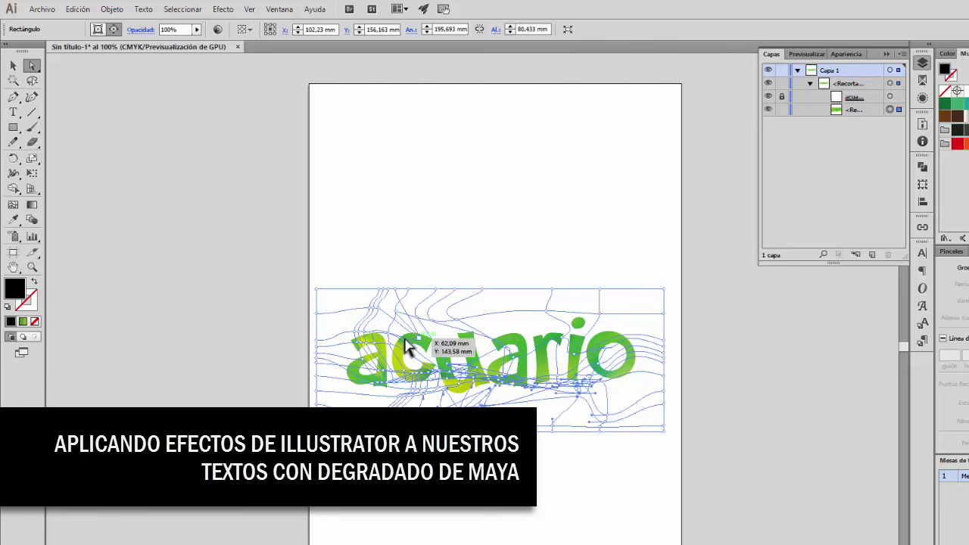
pyautogui.moveTo(353, 346); pyautogui.dragTo(459, 347)
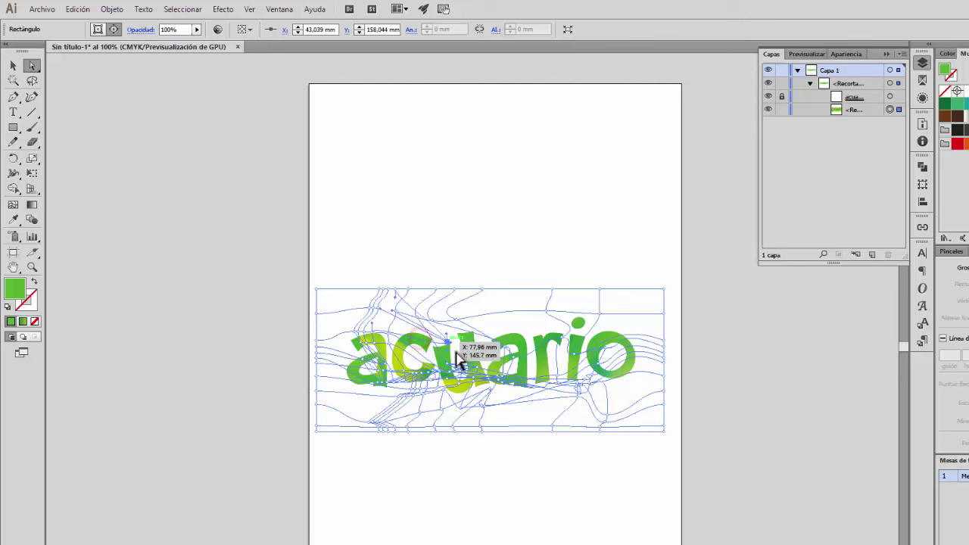
pyautogui.click(595, 241)
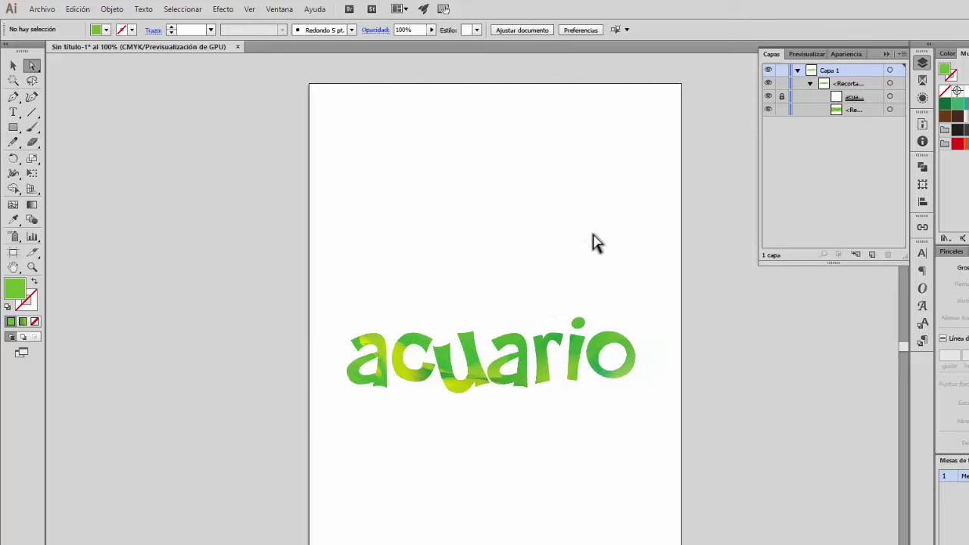
# Step: Move the acuario clipping group up the artboard, then nudge it back down slightly
pyautogui.click(891, 110)
pyautogui.click(891, 96)
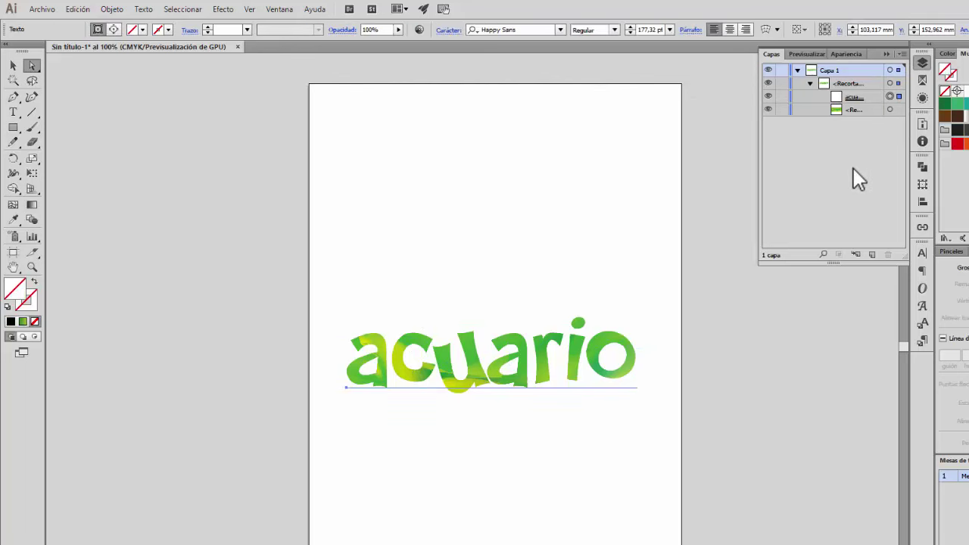
pyautogui.click(13, 66)
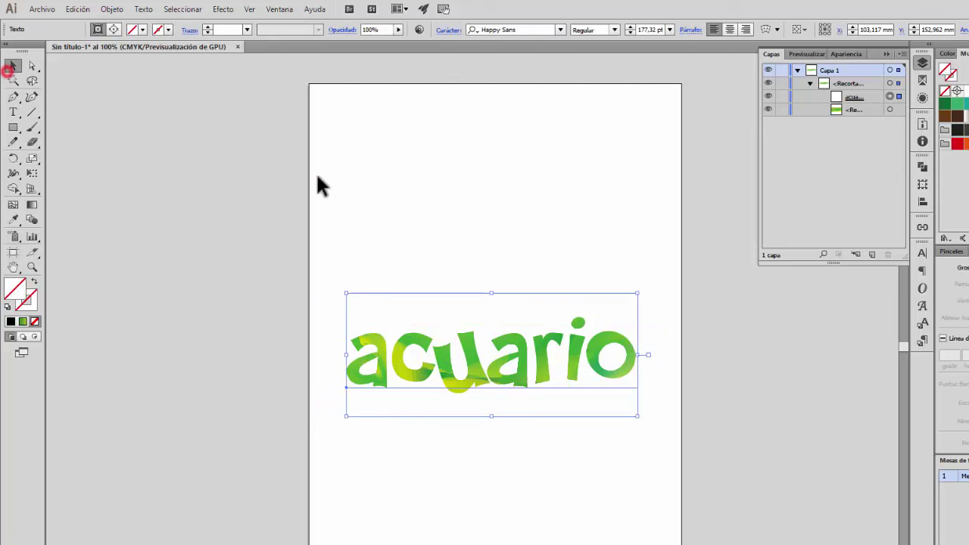
pyautogui.click(318, 177)
pyautogui.moveTo(453, 385); pyautogui.dragTo(444, 244)
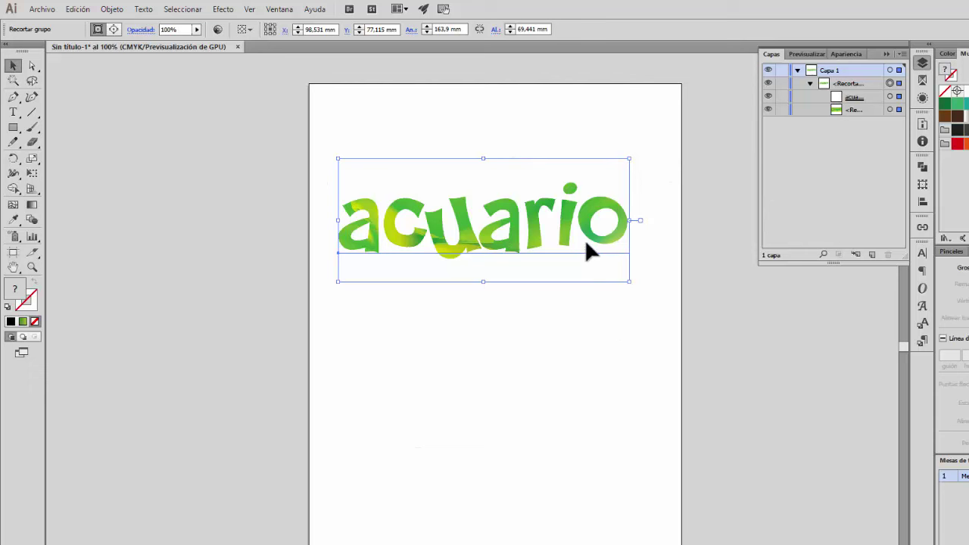
pyautogui.moveTo(596, 255); pyautogui.dragTo(610, 305)
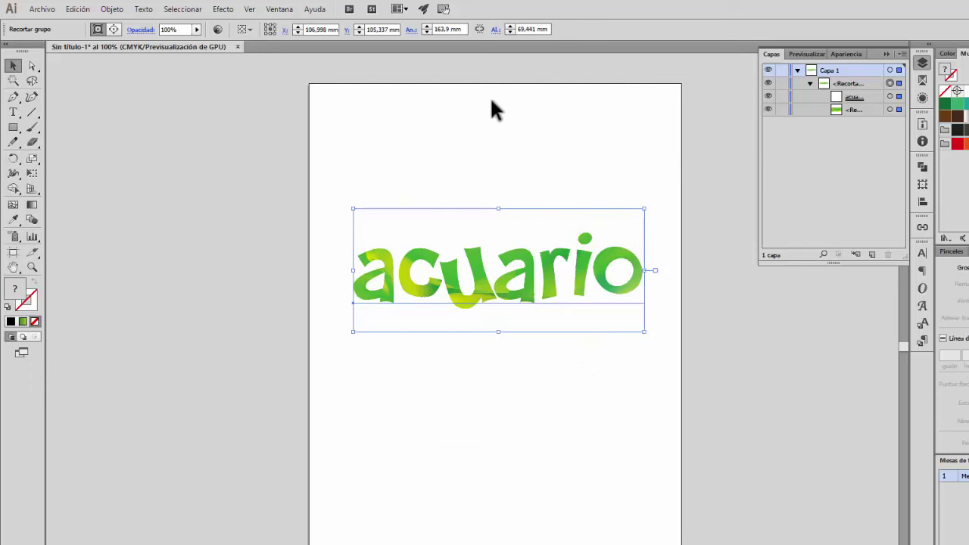
pyautogui.click(491, 100)
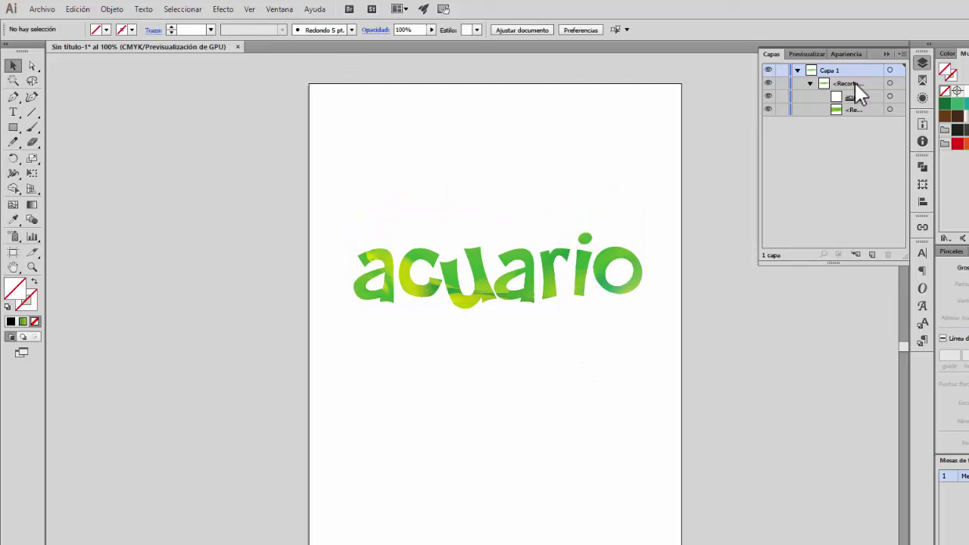
pyautogui.click(596, 280)
# Step: Apply a Roughen effect to the acuario group with preview turned on
pyautogui.click(223, 10)
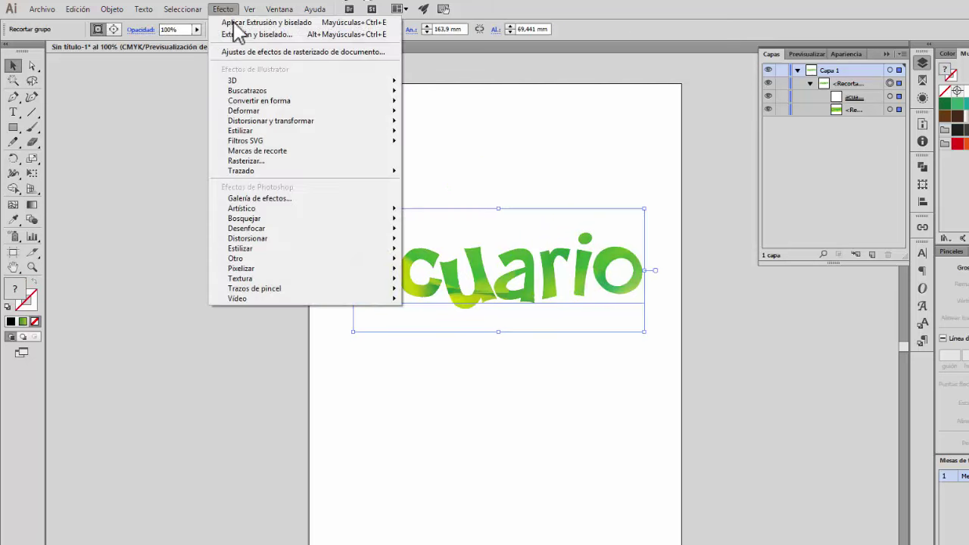
pyautogui.moveTo(282, 122)
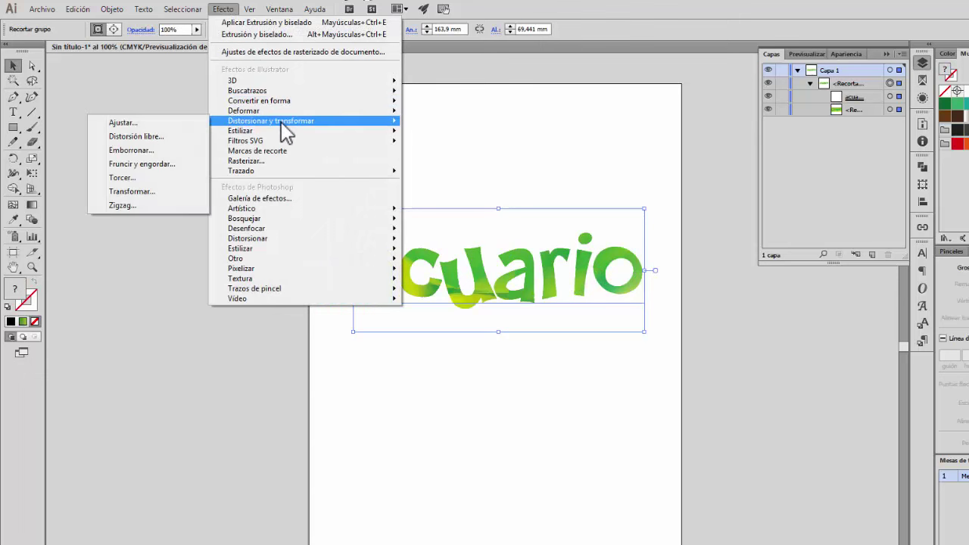
pyautogui.click(163, 152)
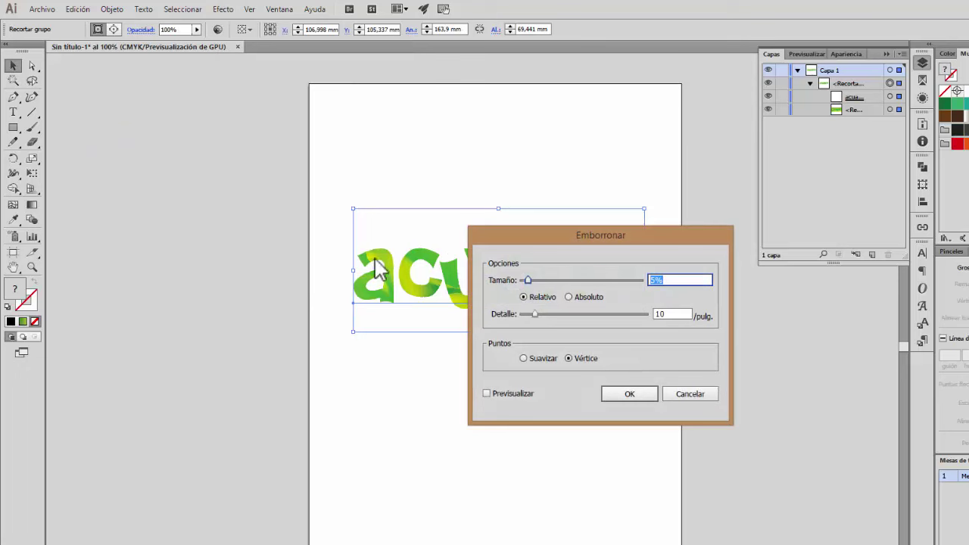
pyautogui.click(486, 394)
pyautogui.moveTo(675, 237); pyautogui.dragTo(855, 280)
# Step: Try Roughen size 3%, absolute units, smooth points and detail 24, then cancel the effect
pyautogui.moveTo(707, 324); pyautogui.dragTo(705, 322)
pyautogui.moveTo(716, 358); pyautogui.dragTo(710, 358)
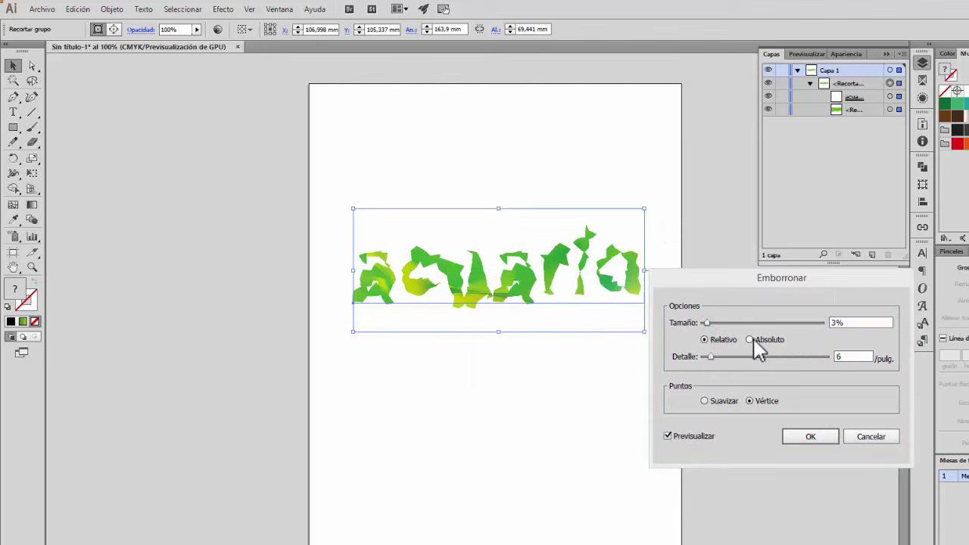
pyautogui.click(750, 339)
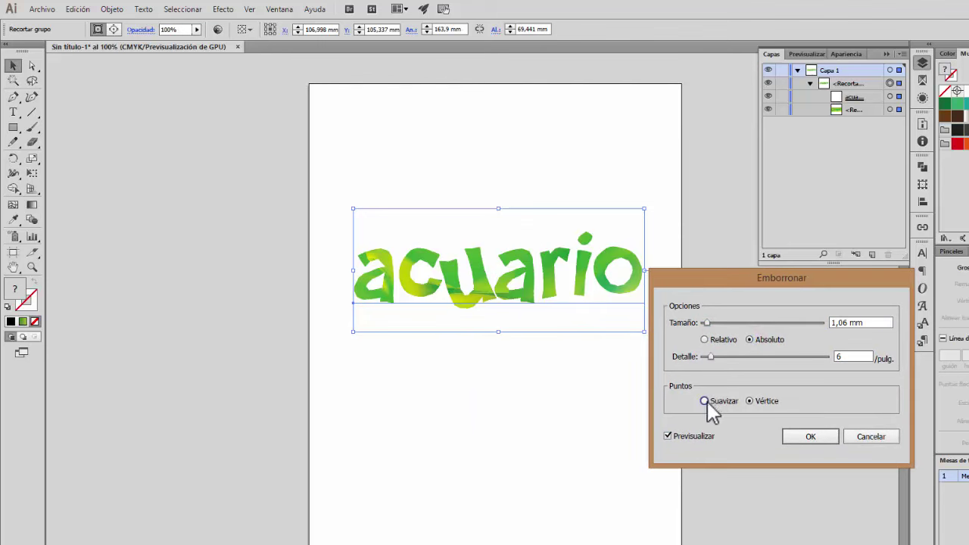
pyautogui.click(705, 402)
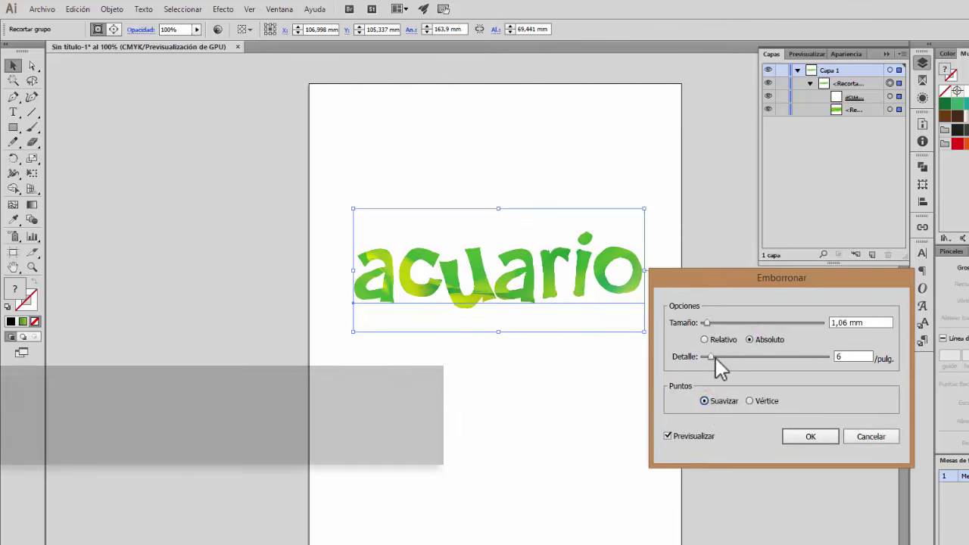
pyautogui.moveTo(716, 358); pyautogui.dragTo(733, 357)
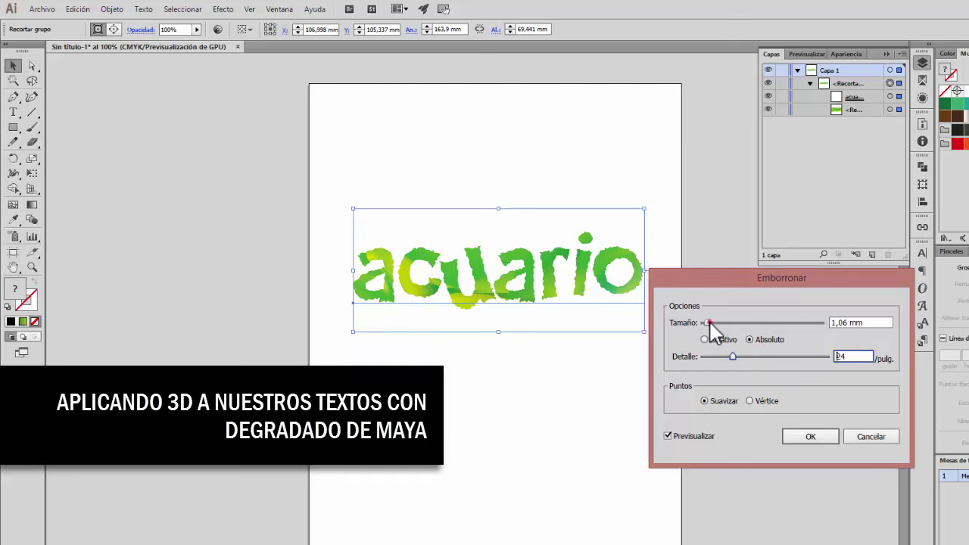
pyautogui.moveTo(708, 323)
pyautogui.mouseDown()
pyautogui.moveTo(719, 324)
pyautogui.moveTo(709, 324)
pyautogui.mouseUp()
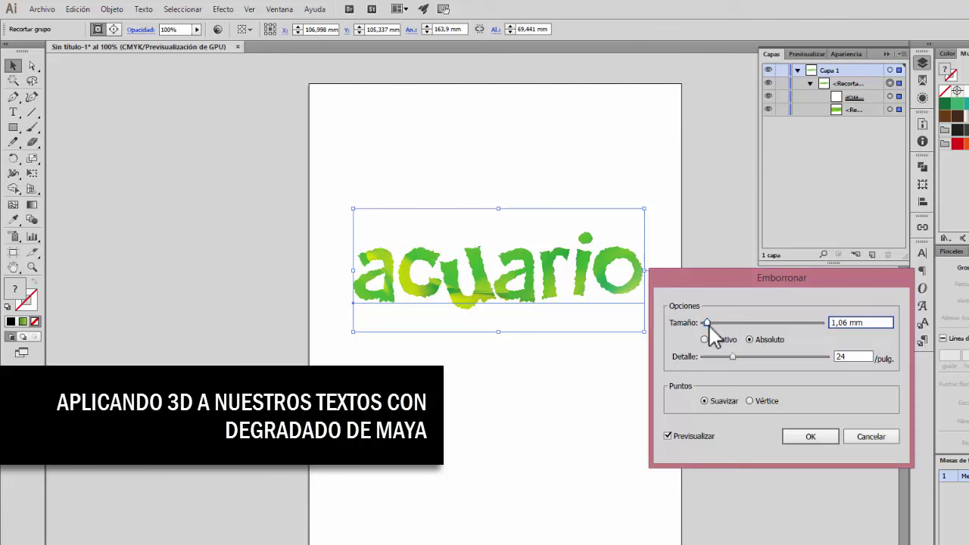
pyautogui.click(872, 439)
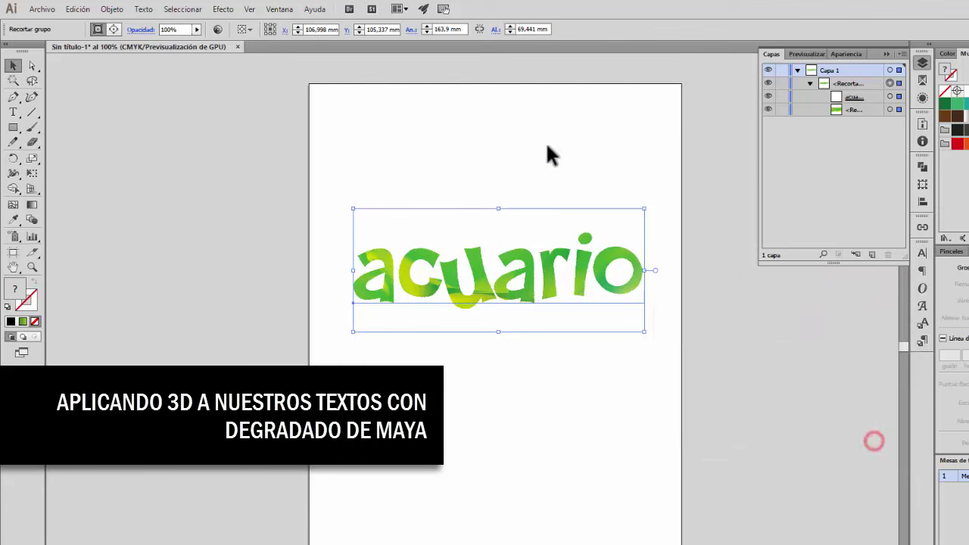
pyautogui.click(206, 9)
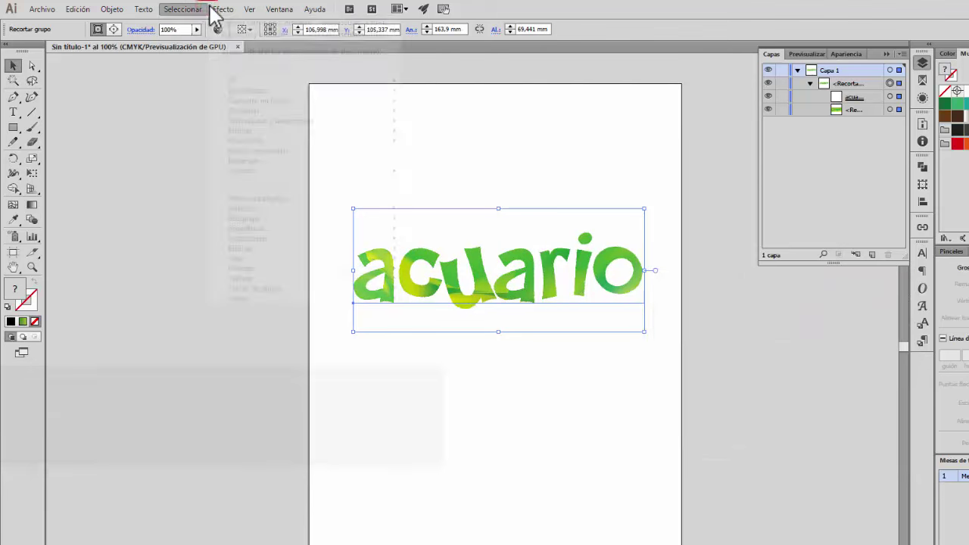
pyautogui.click(221, 9)
pyautogui.moveTo(242, 81)
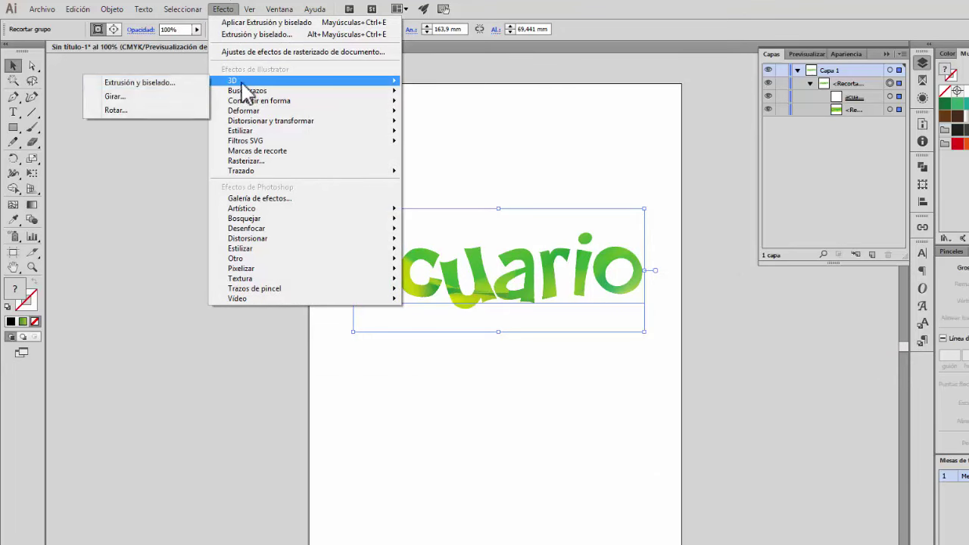
pyautogui.click(159, 97)
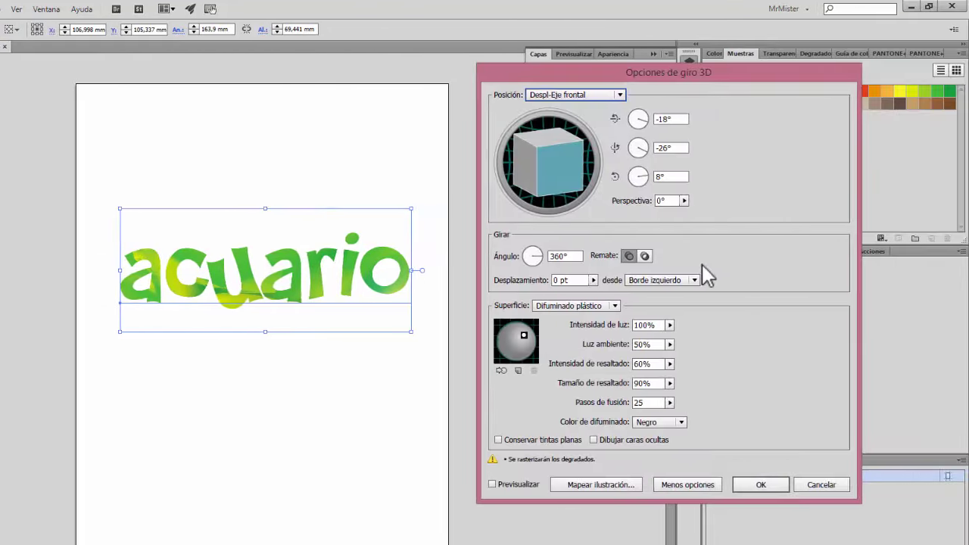
pyautogui.click(494, 485)
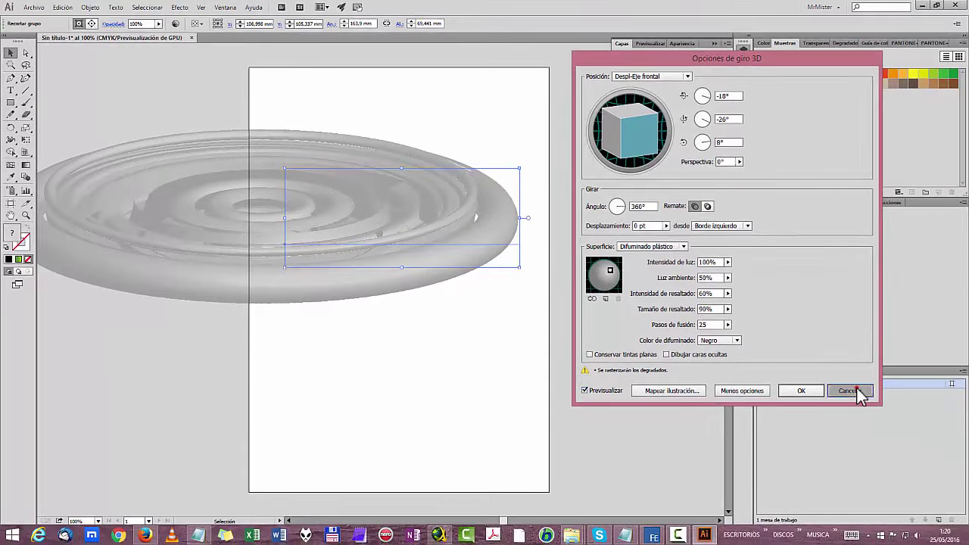
pyautogui.click(833, 450)
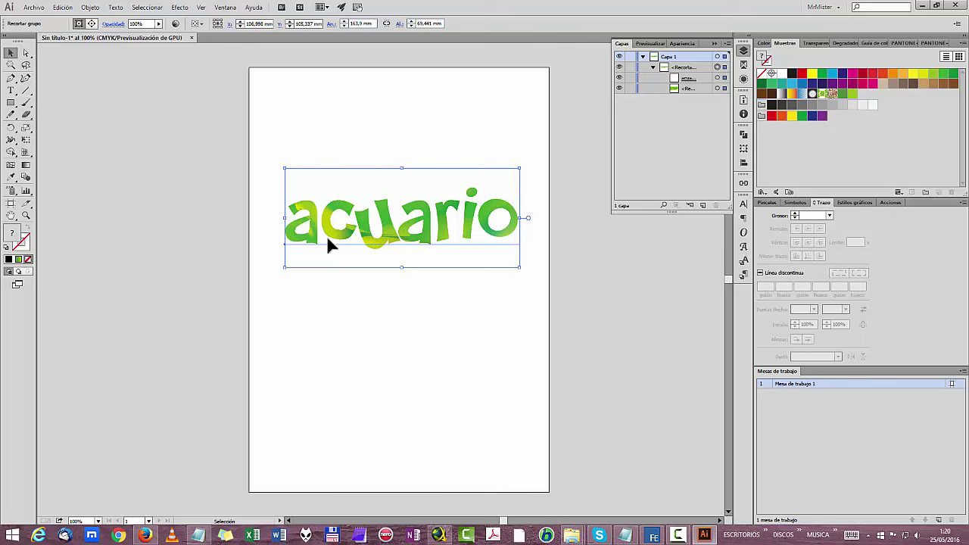
# Step: Apply 3D Extrude & Bevel to acuario with preview and set a custom shading colour
pyautogui.click(70, 100)
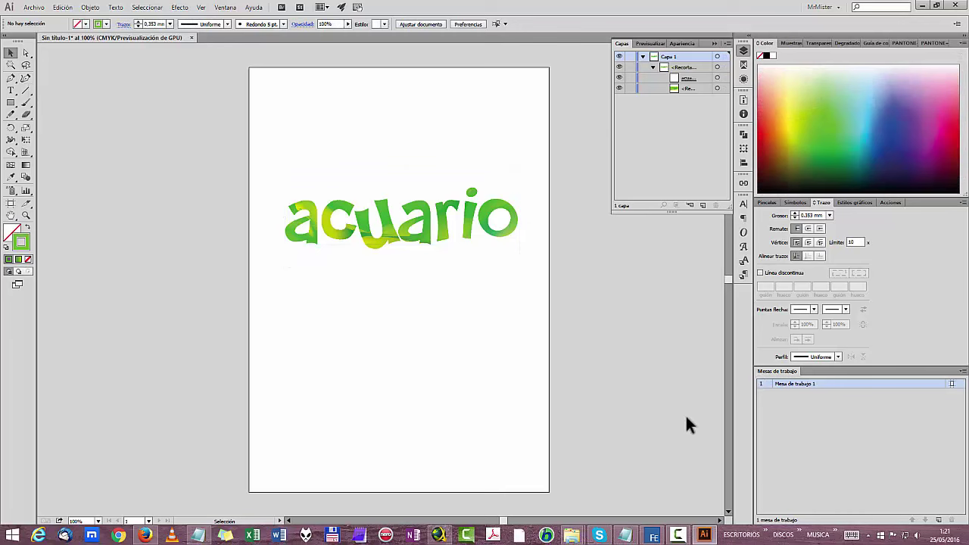
pyautogui.click(495, 216)
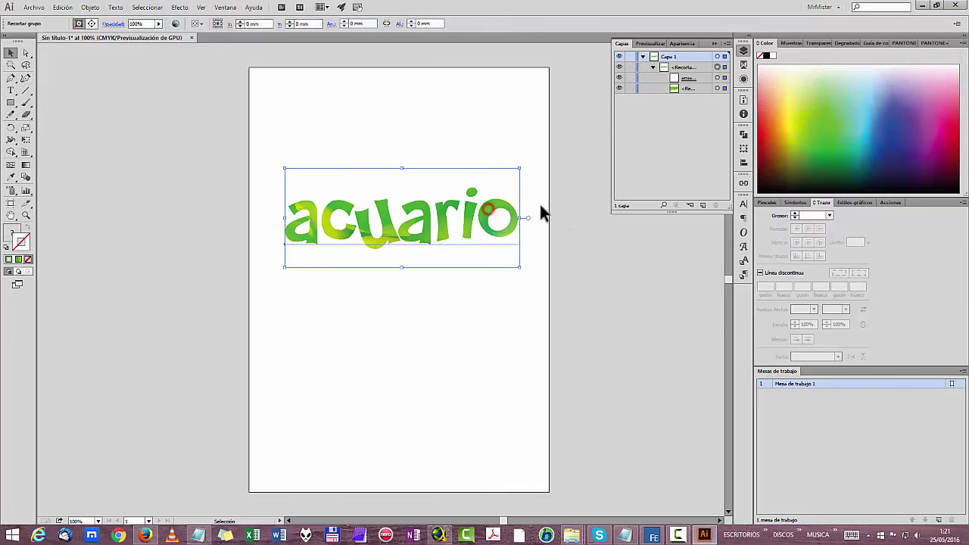
pyautogui.click(180, 7)
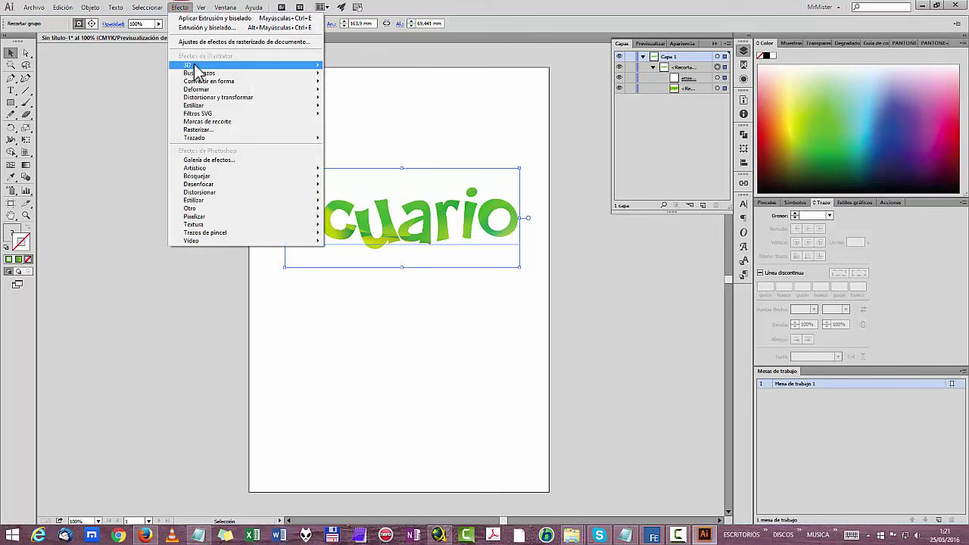
pyautogui.moveTo(190, 66)
pyautogui.click(113, 67)
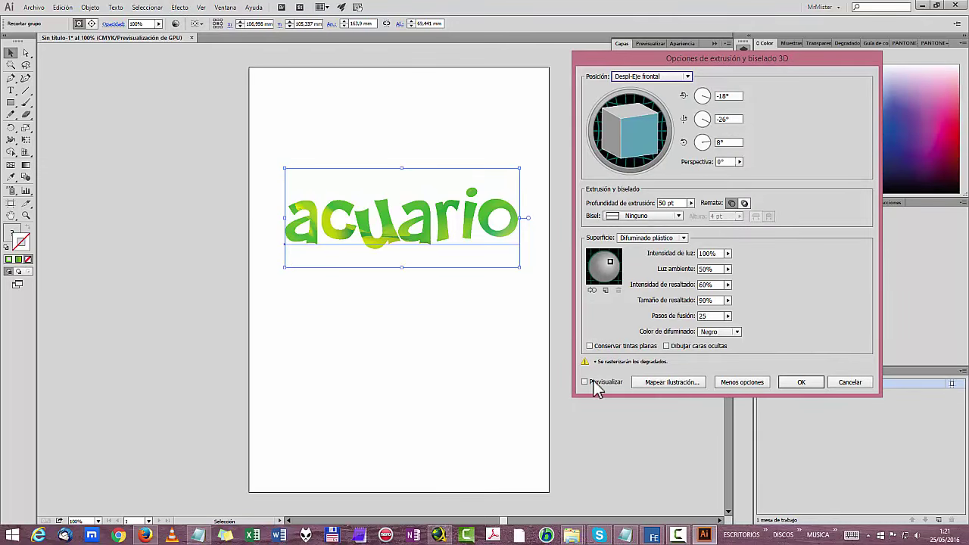
pyautogui.click(585, 383)
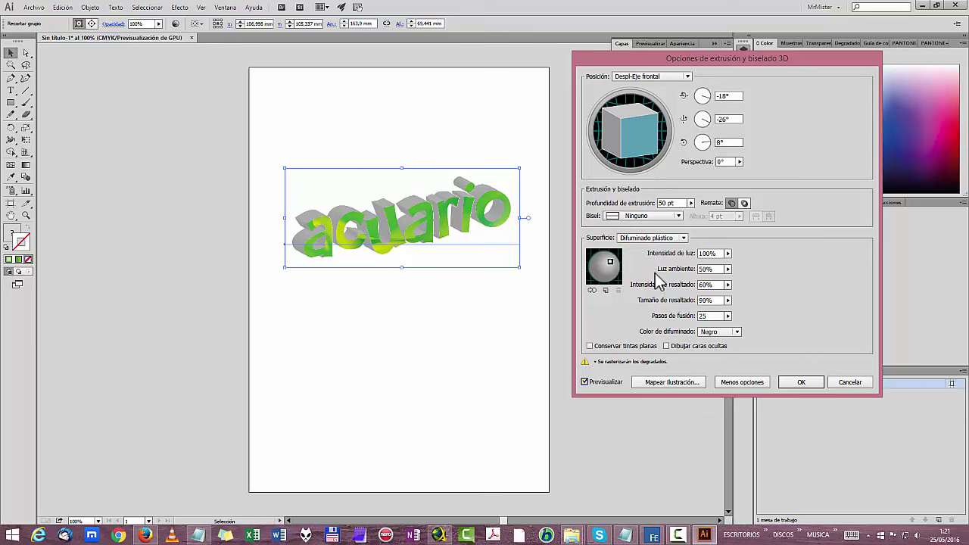
pyautogui.click(735, 333)
pyautogui.click(719, 364)
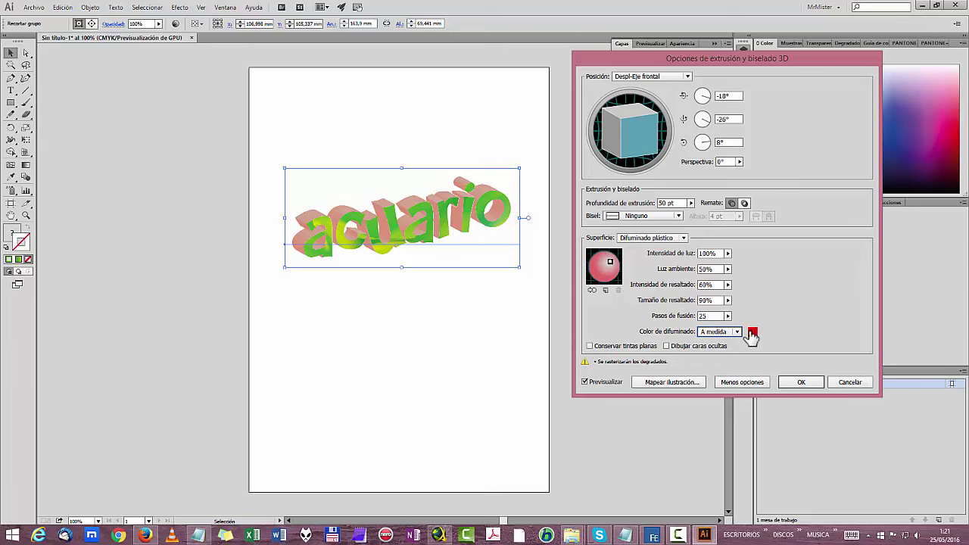
pyautogui.click(750, 332)
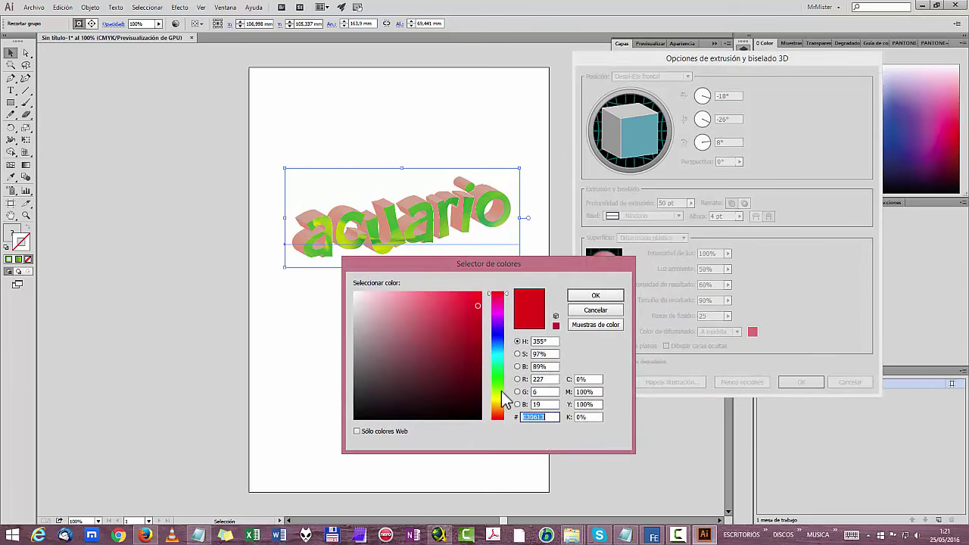
# Step: Shade the extrusion with the CMYK PANTONE 375 C swatch from the colour swatches
pyautogui.click(603, 326)
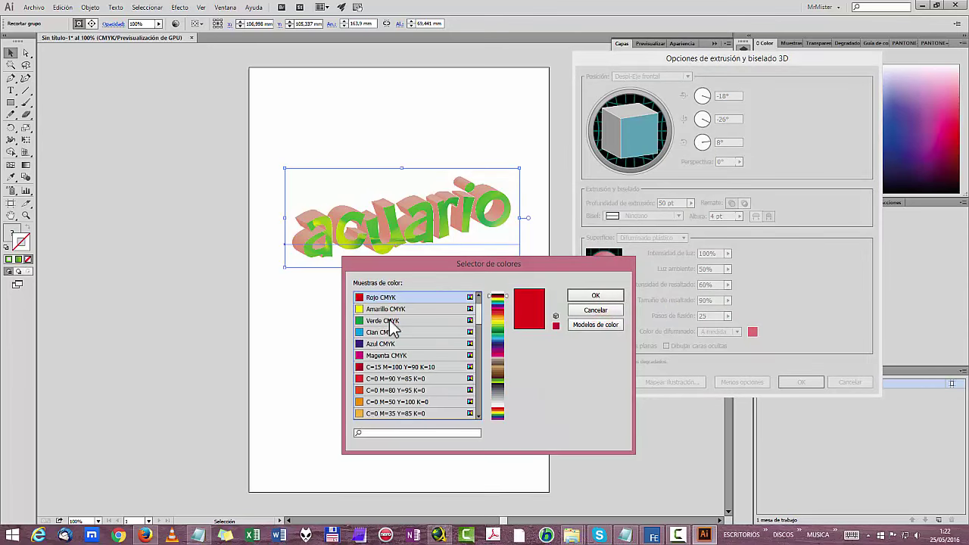
pyautogui.moveTo(479, 325); pyautogui.dragTo(483, 362)
pyautogui.scroll(2, 423, 347)
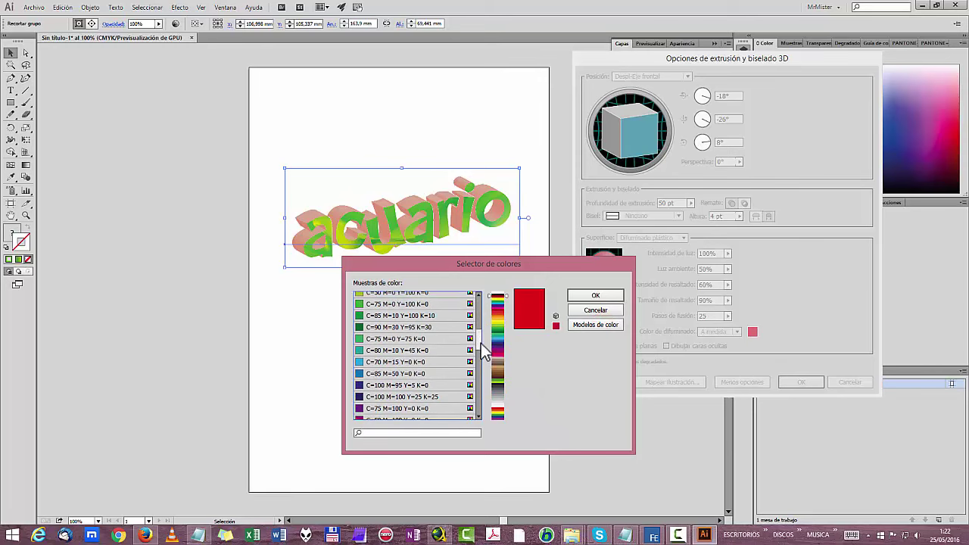
pyautogui.click(433, 332)
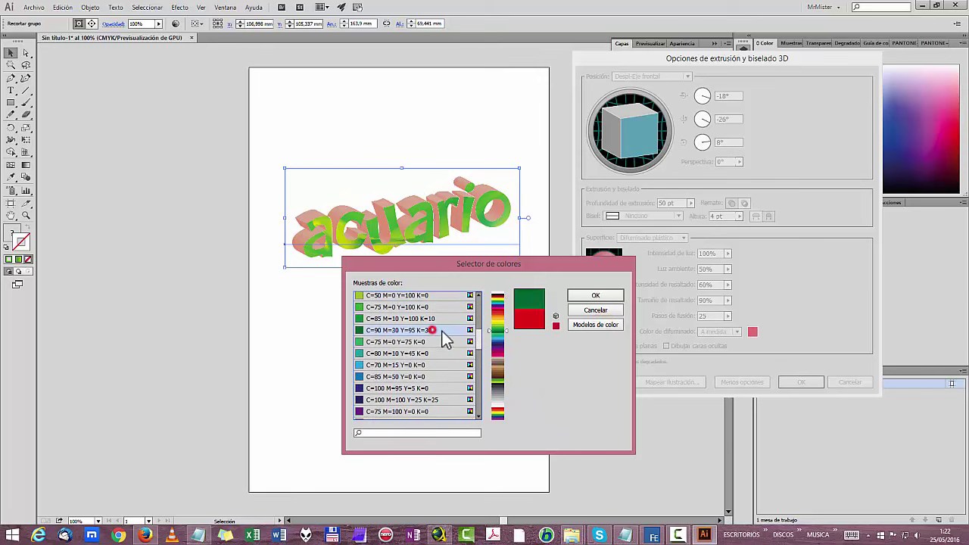
pyautogui.moveTo(479, 341); pyautogui.dragTo(482, 393)
pyautogui.click(381, 344)
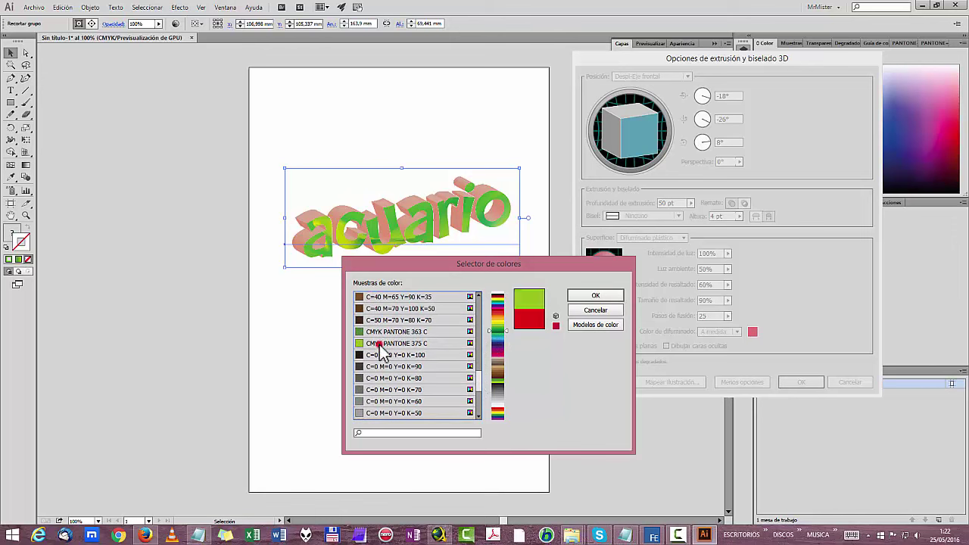
pyautogui.click(596, 296)
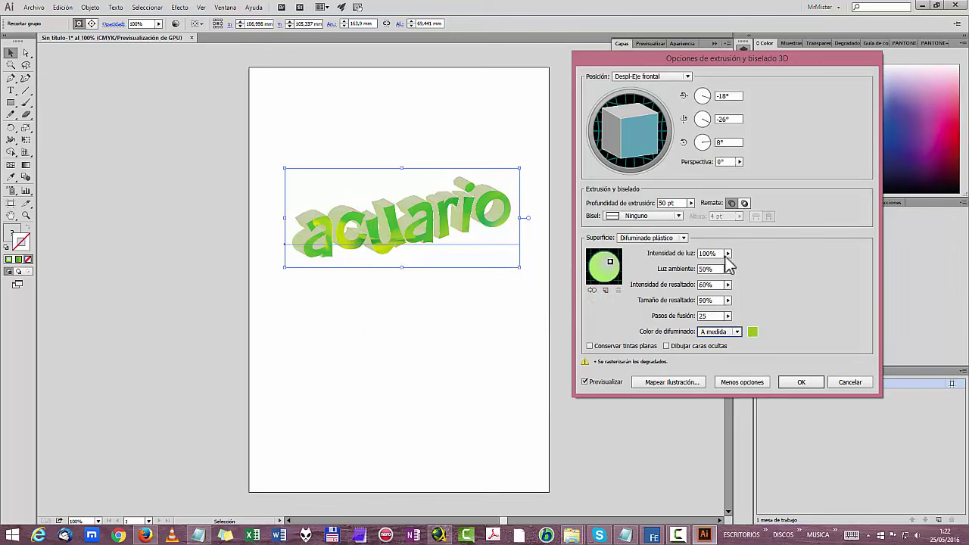
# Step: Set light intensity 12%, ambient light 11%, highlight intensity 66% and 129 blend steps
pyautogui.click(728, 253)
pyautogui.moveTo(729, 263)
pyautogui.mouseDown()
pyautogui.moveTo(699, 272)
pyautogui.moveTo(743, 271)
pyautogui.mouseUp()
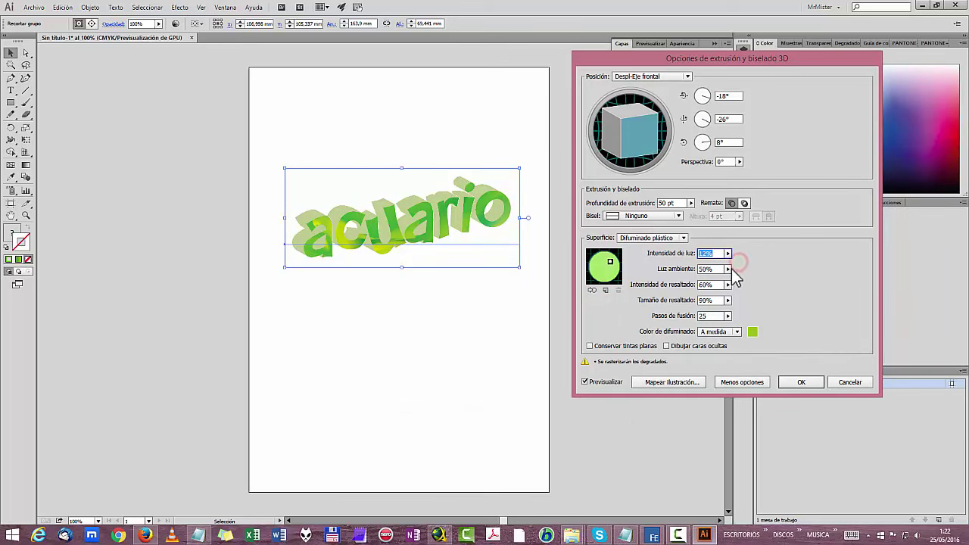
pyautogui.click(728, 269)
pyautogui.moveTo(728, 270); pyautogui.dragTo(693, 288)
pyautogui.click(728, 285)
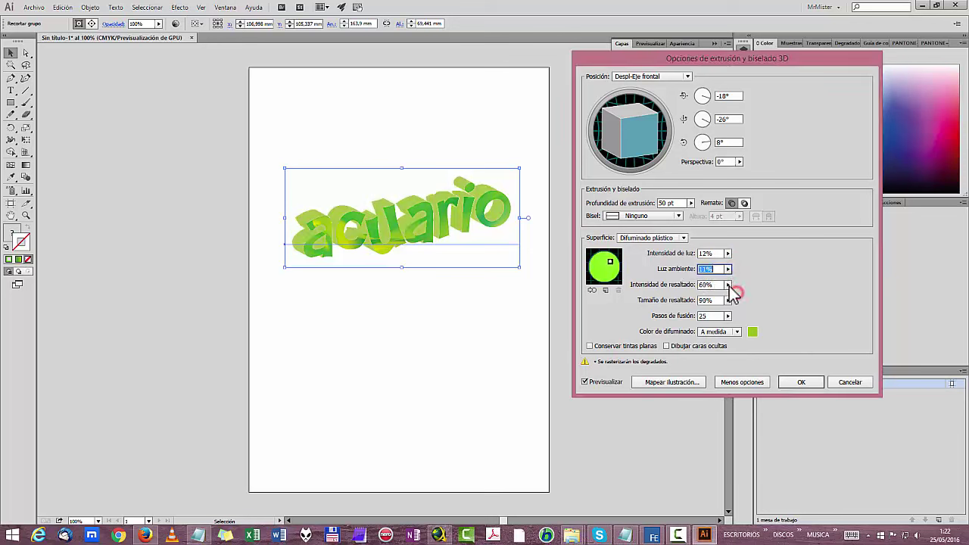
pyautogui.moveTo(716, 300)
pyautogui.mouseDown()
pyautogui.moveTo(706, 302)
pyautogui.moveTo(715, 301)
pyautogui.mouseUp()
pyautogui.click(765, 307)
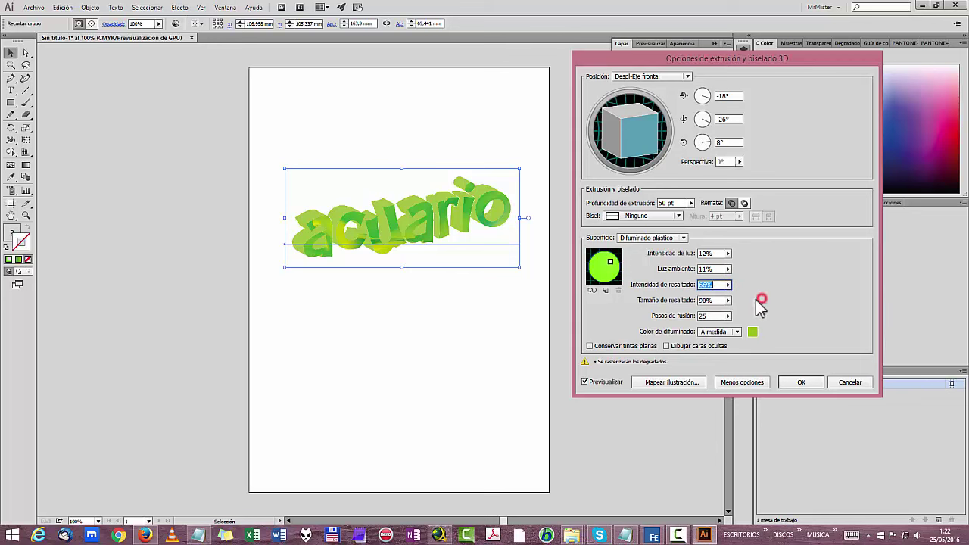
pyautogui.click(728, 316)
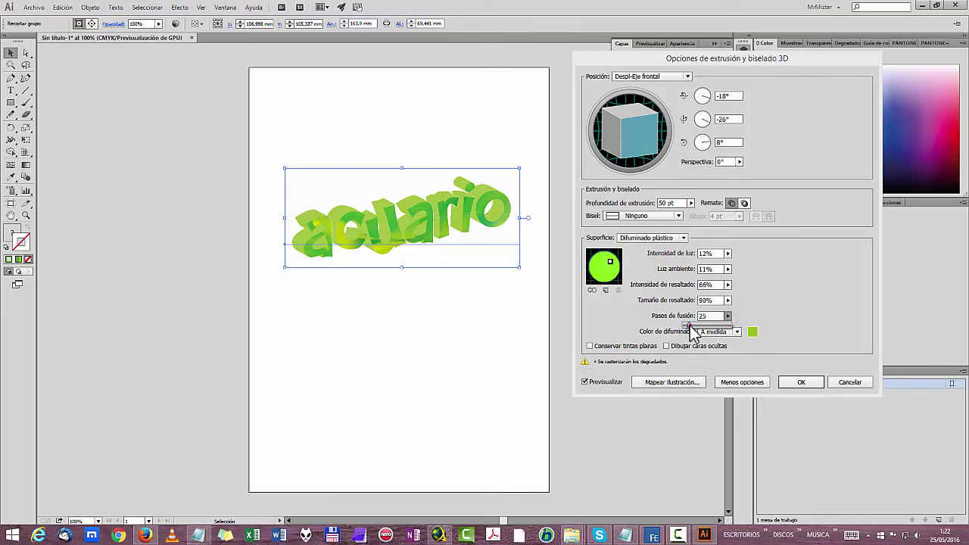
pyautogui.moveTo(689, 326); pyautogui.dragTo(714, 342)
pyautogui.click(656, 238)
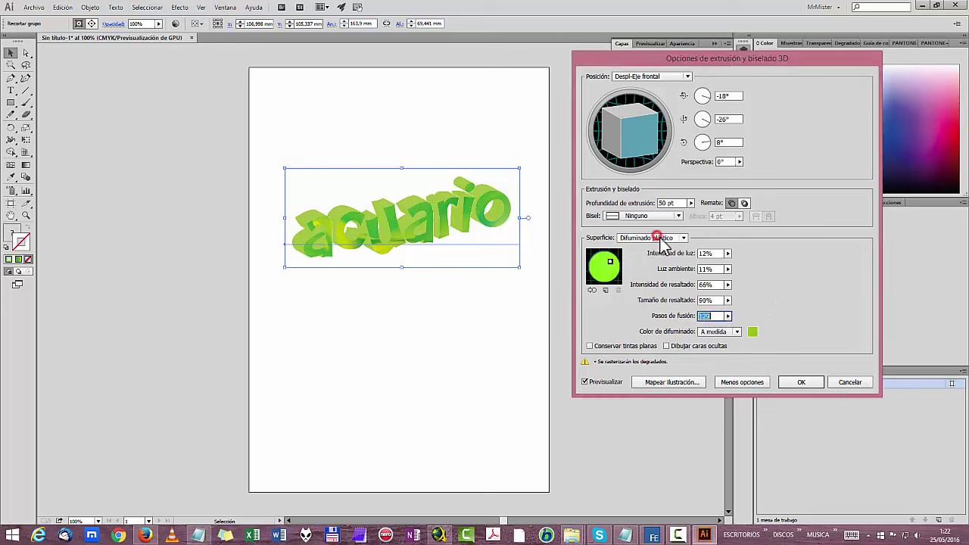
# Step: Try no shading and plastic shading, settling on diffuse shading for the surface
pyautogui.click(656, 260)
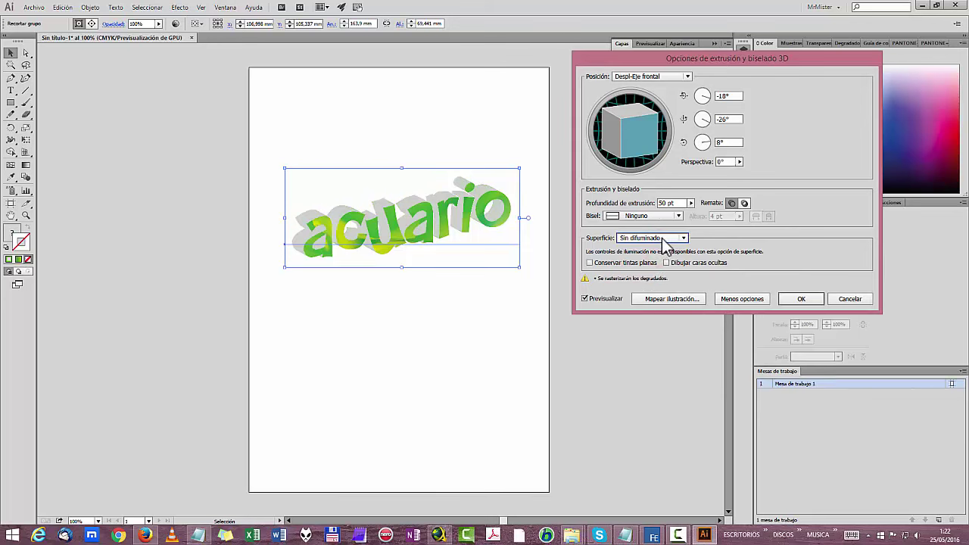
pyautogui.click(670, 240)
pyautogui.click(668, 281)
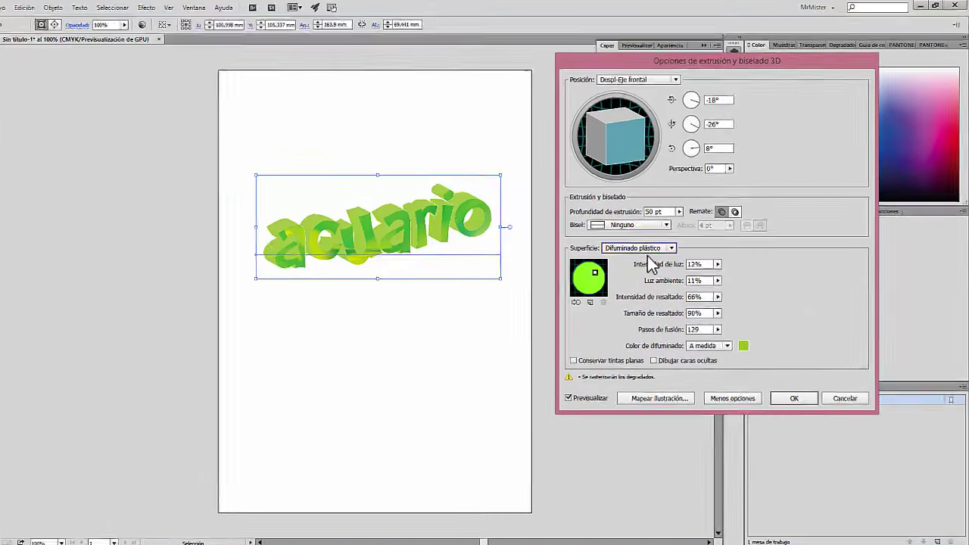
pyautogui.click(666, 238)
pyautogui.click(659, 271)
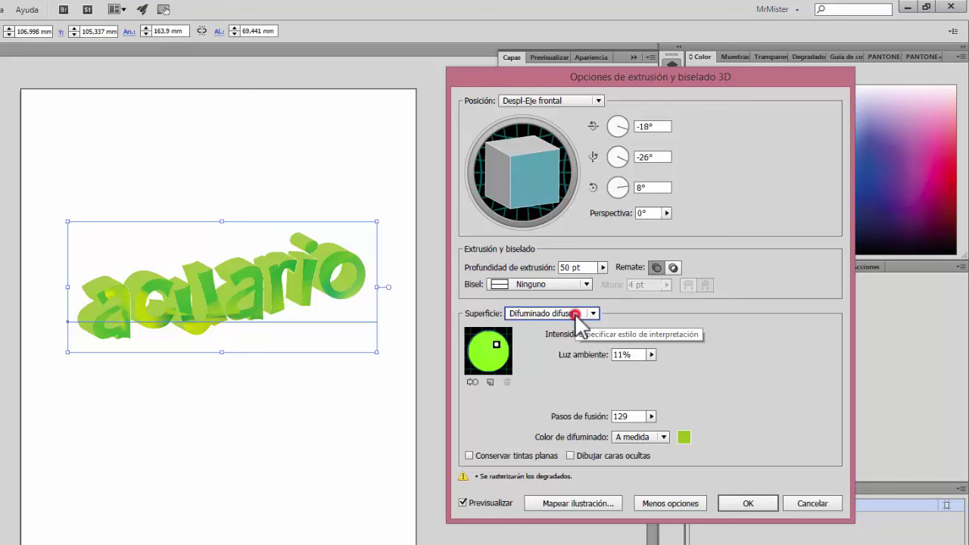
pyautogui.click(575, 314)
pyautogui.click(580, 359)
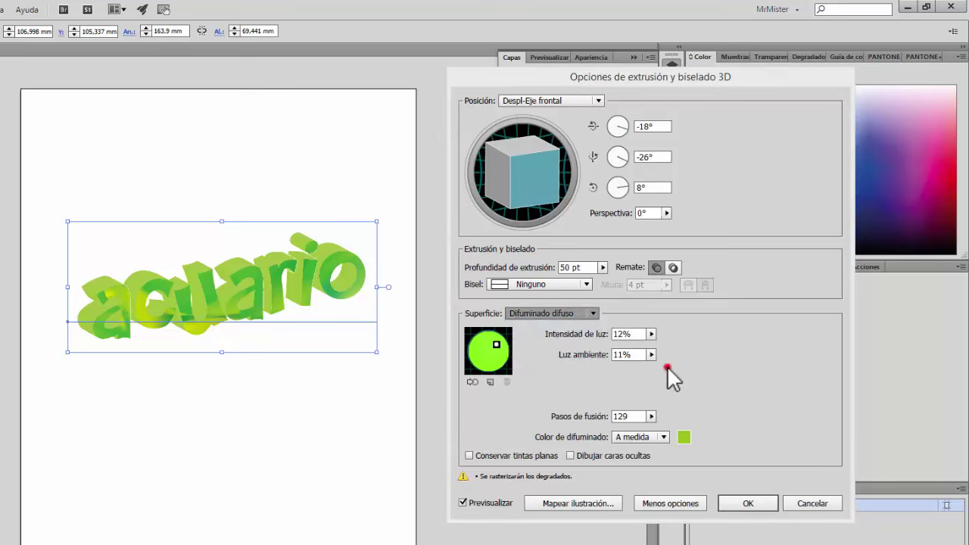
pyautogui.click(668, 367)
# Step: Move the light behind, add a second light, set ambient light to 22% and apply
pyautogui.click(471, 382)
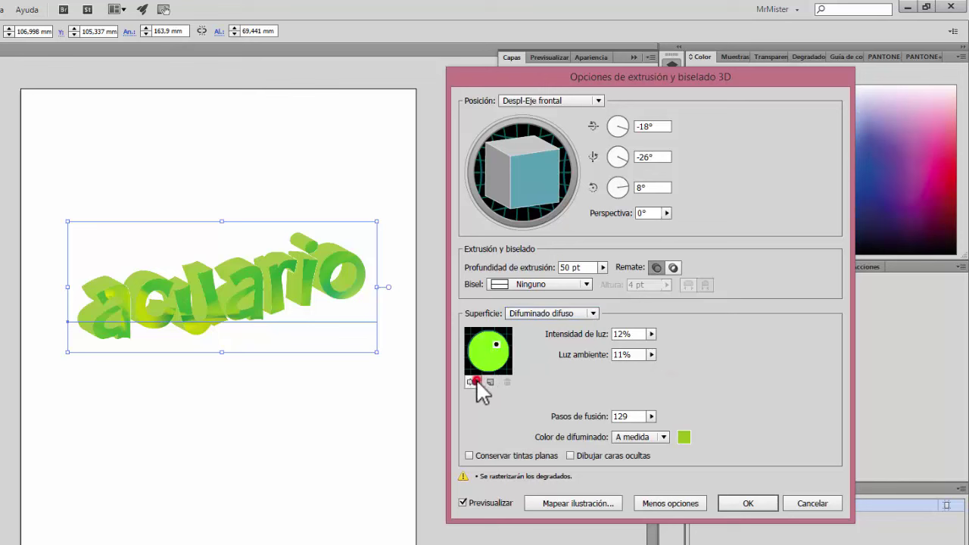
pyautogui.click(490, 381)
pyautogui.moveTo(490, 358); pyautogui.dragTo(484, 362)
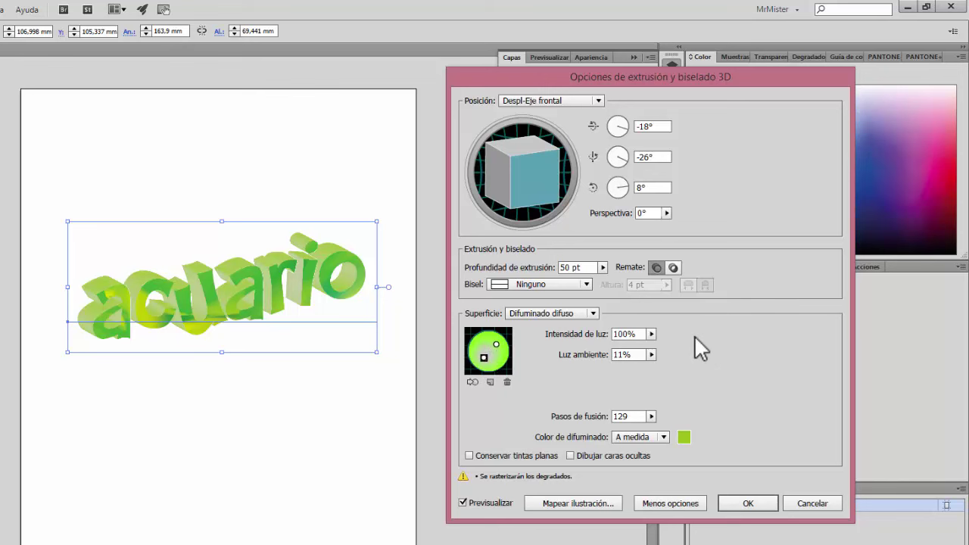
pyautogui.click(649, 355)
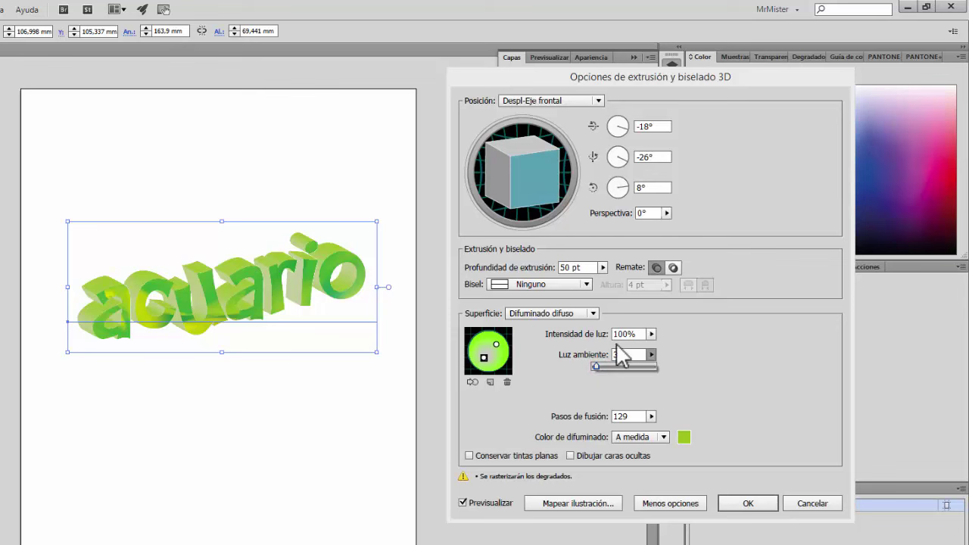
pyautogui.click(692, 363)
pyautogui.click(497, 347)
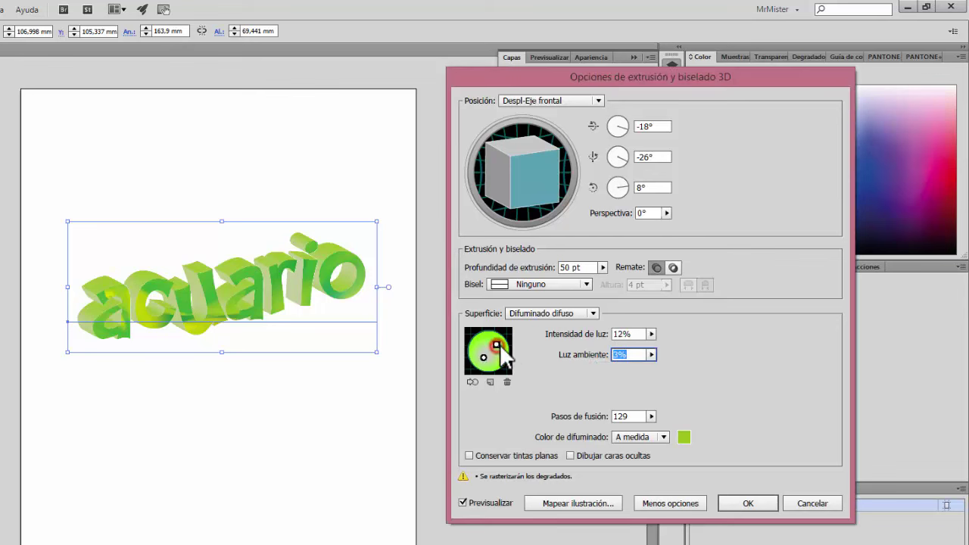
pyautogui.click(651, 354)
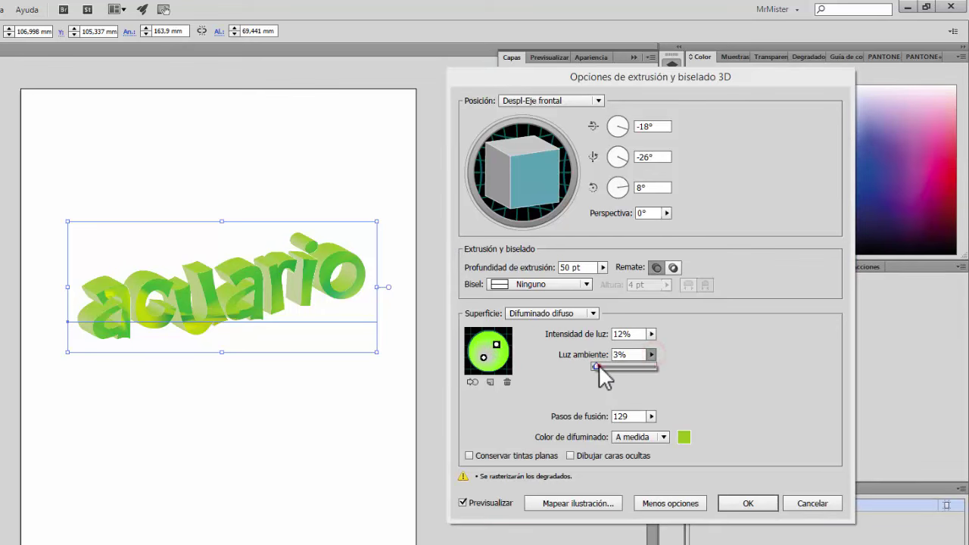
pyautogui.click(689, 372)
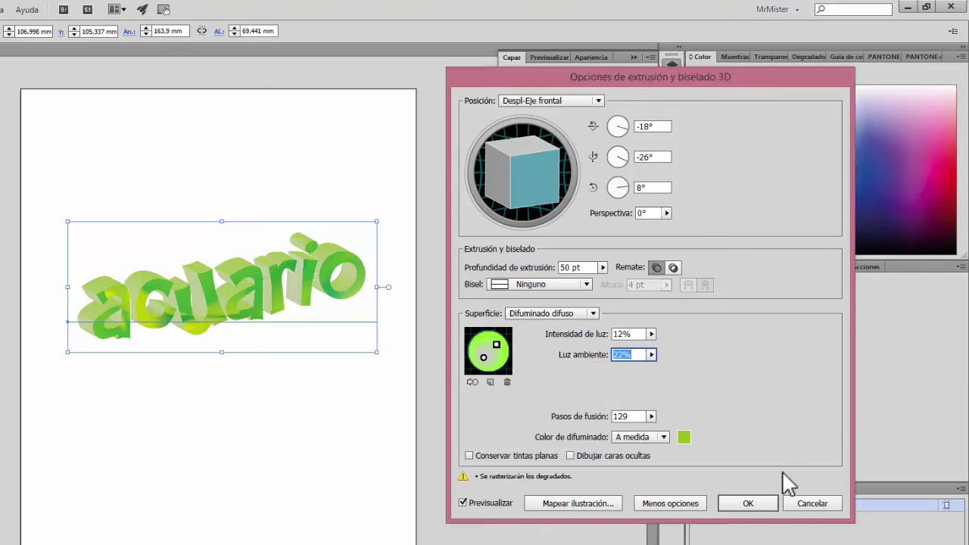
pyautogui.click(753, 504)
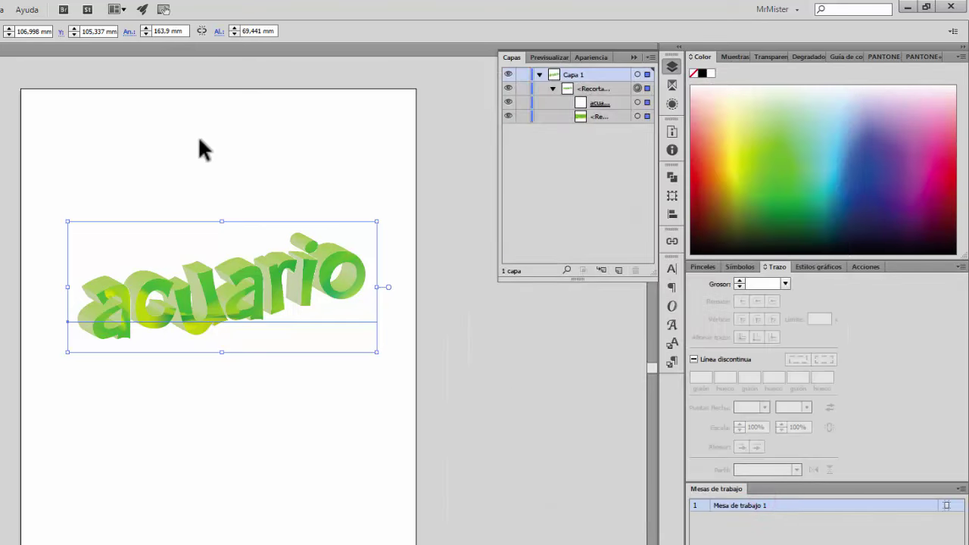
# Step: Replace the word 'acuario' with 'pez' in the 3D text
pyautogui.click(199, 143)
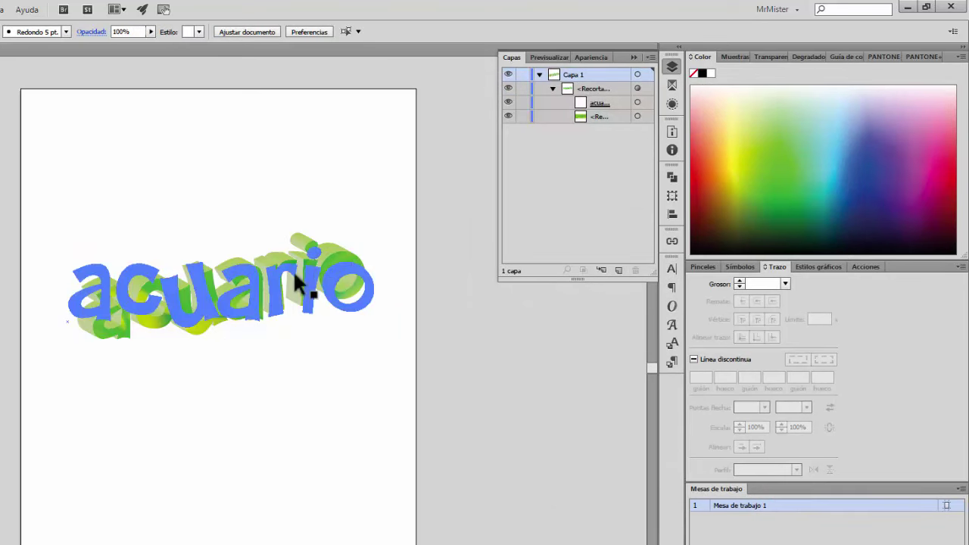
pyautogui.press('t')
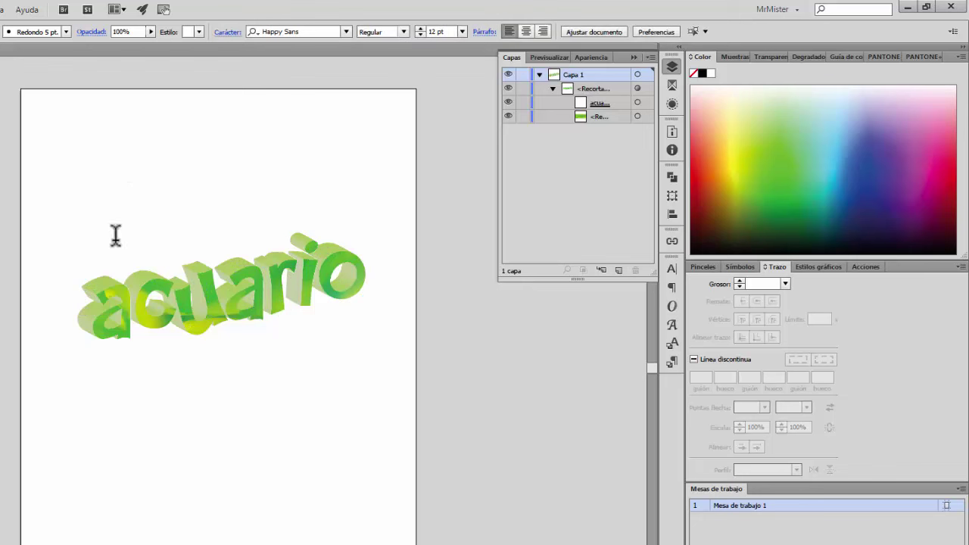
pyautogui.doubleClick(228, 281)
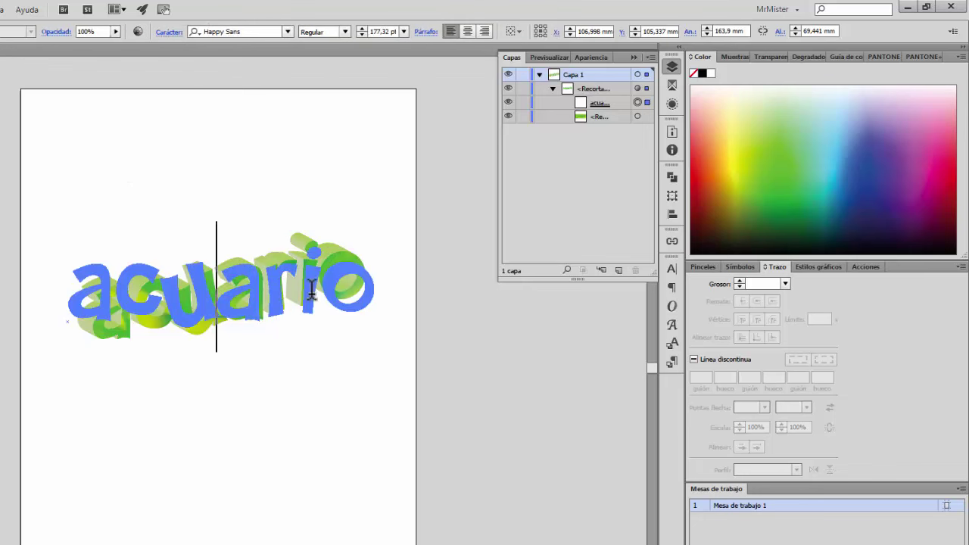
pyautogui.press('BackSpace')
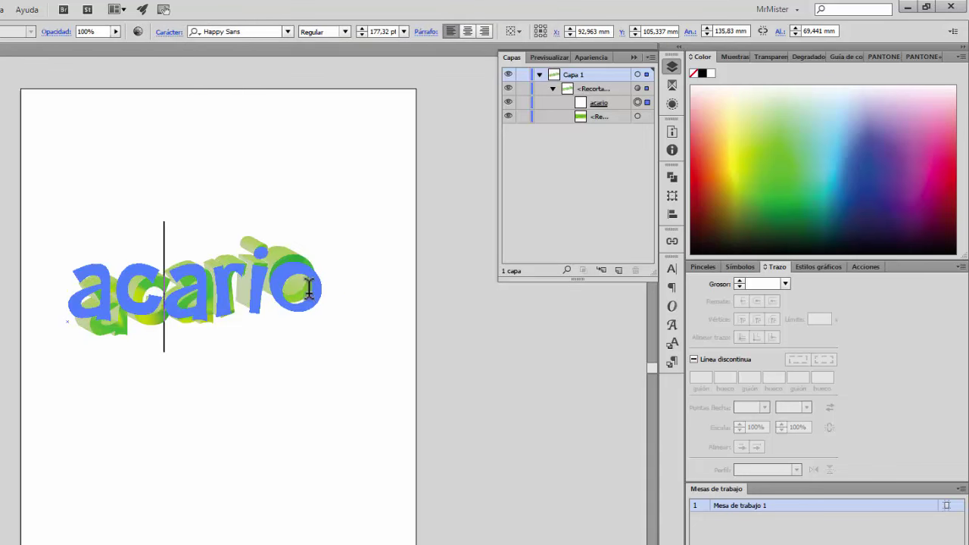
pyautogui.doubleClick(308, 290)
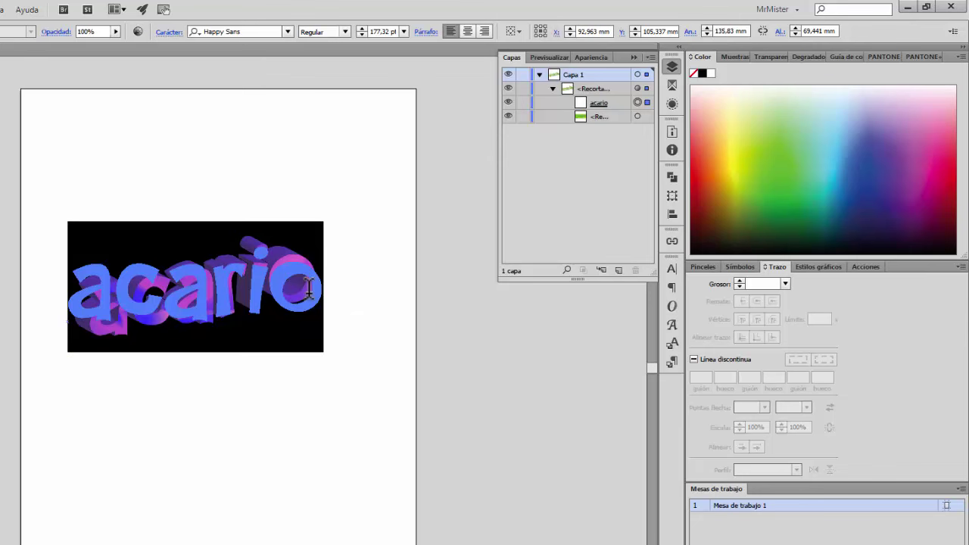
pyautogui.write('pex')
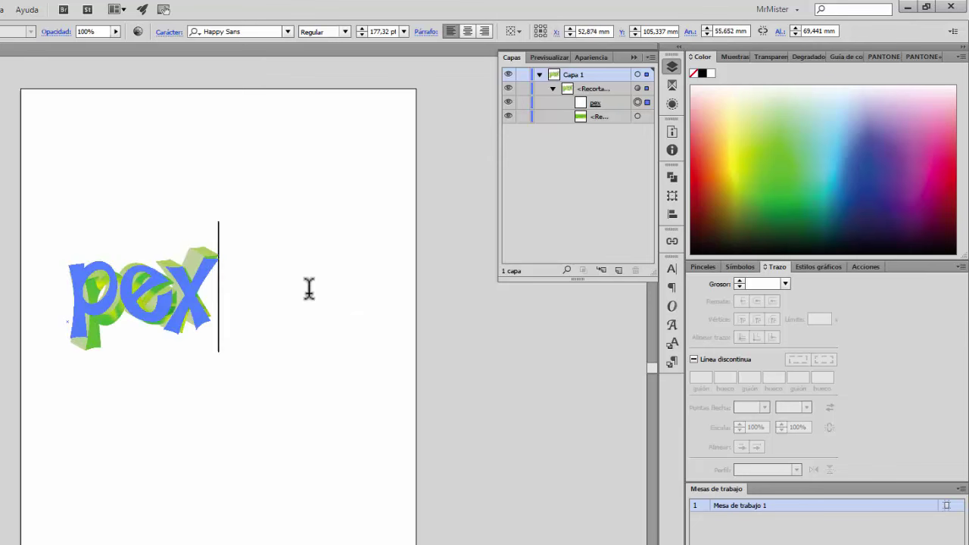
pyautogui.press('BackSpace')
pyautogui.write('z')
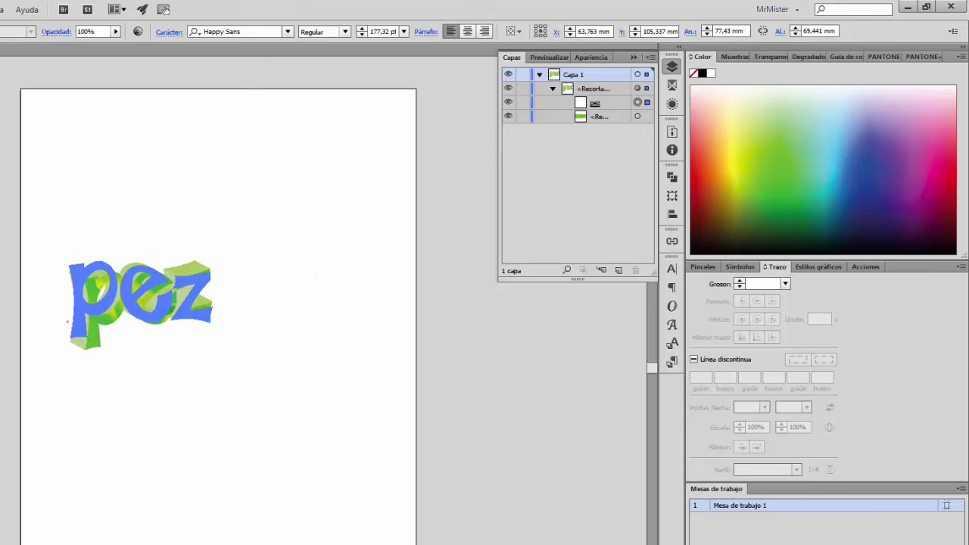
# Step: Move the pez text up and to the right on the artboard
pyautogui.press('Escape')
pyautogui.moveTo(148, 292); pyautogui.dragTo(243, 281)
pyautogui.click(259, 378)
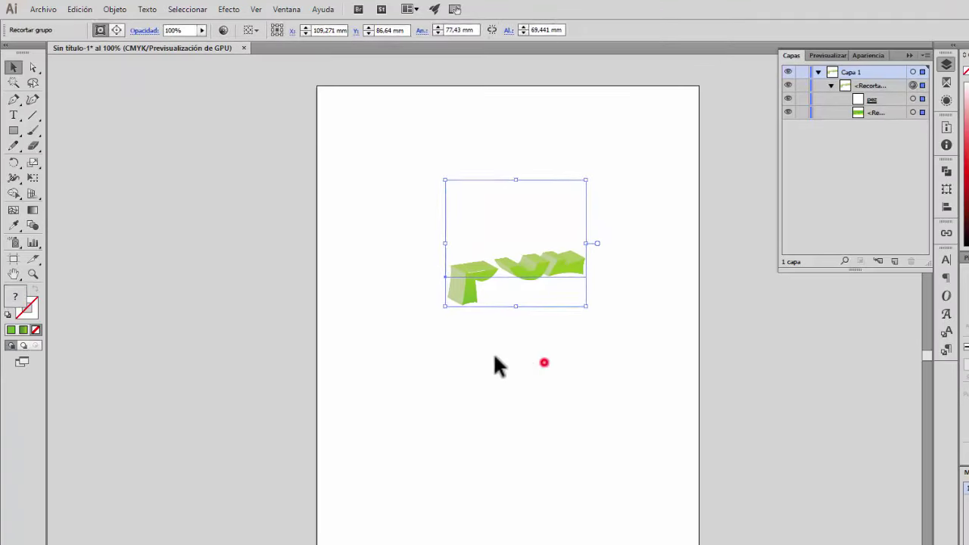
# Step: Zoom in and back out, and nudge the rectangle inside the pez clip group
pyautogui.click(493, 352)
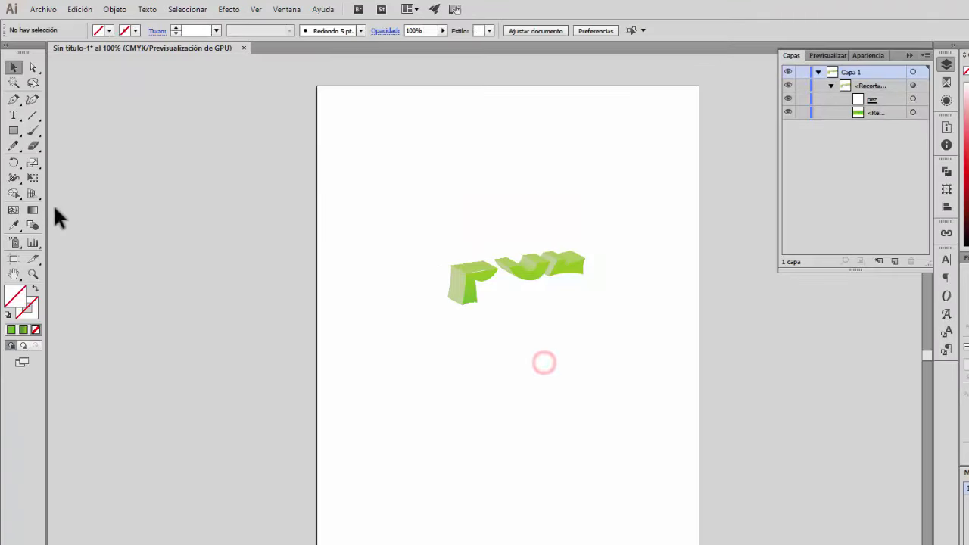
pyautogui.click(32, 274)
pyautogui.click(406, 279)
pyautogui.keyDown('alt'); pyautogui.click(377, 255); pyautogui.keyUp('alt')
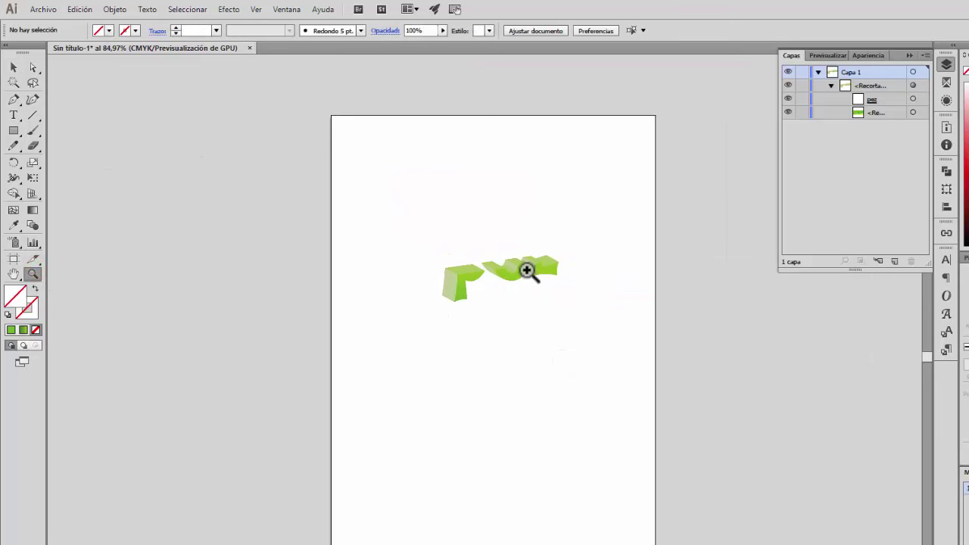
pyautogui.click(13, 67)
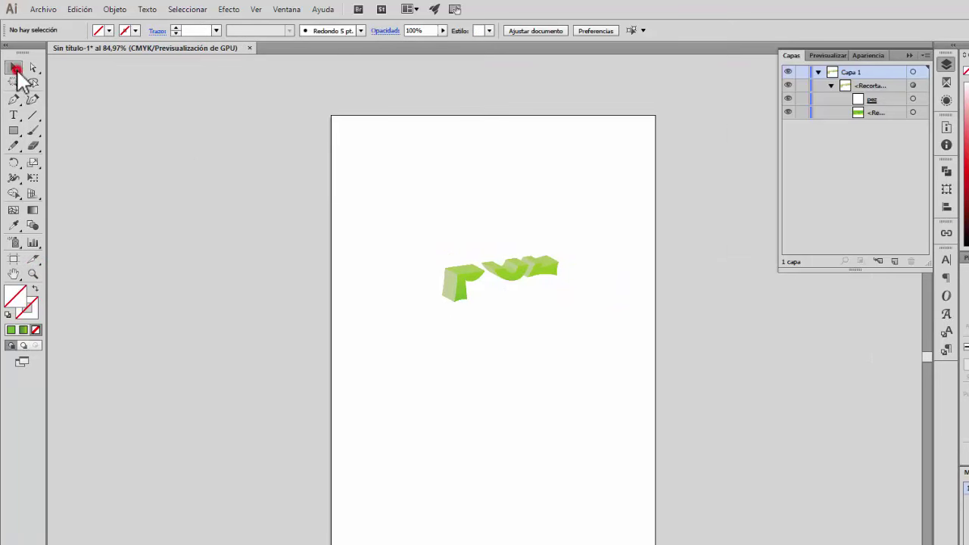
pyautogui.click(921, 112)
pyautogui.moveTo(519, 280); pyautogui.dragTo(519, 267)
pyautogui.moveTo(528, 321); pyautogui.dragTo(549, 321)
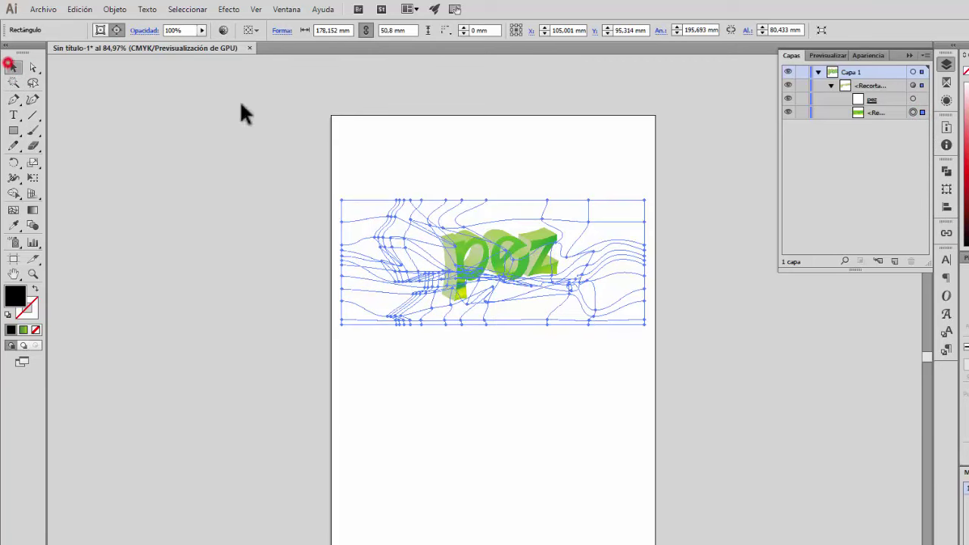
# Step: Marquee-select the whole pez clip group and delete it
pyautogui.click(490, 149)
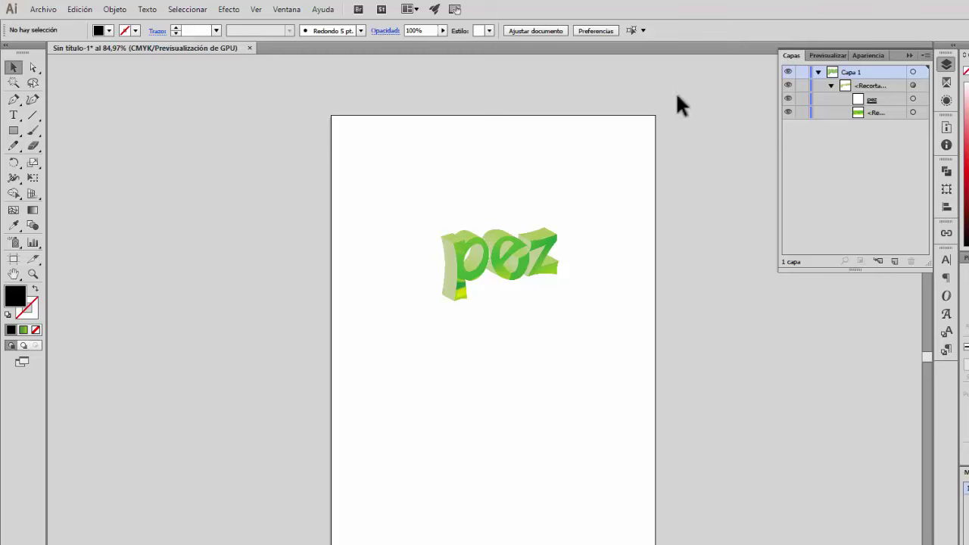
pyautogui.moveTo(348, 150); pyautogui.dragTo(679, 375)
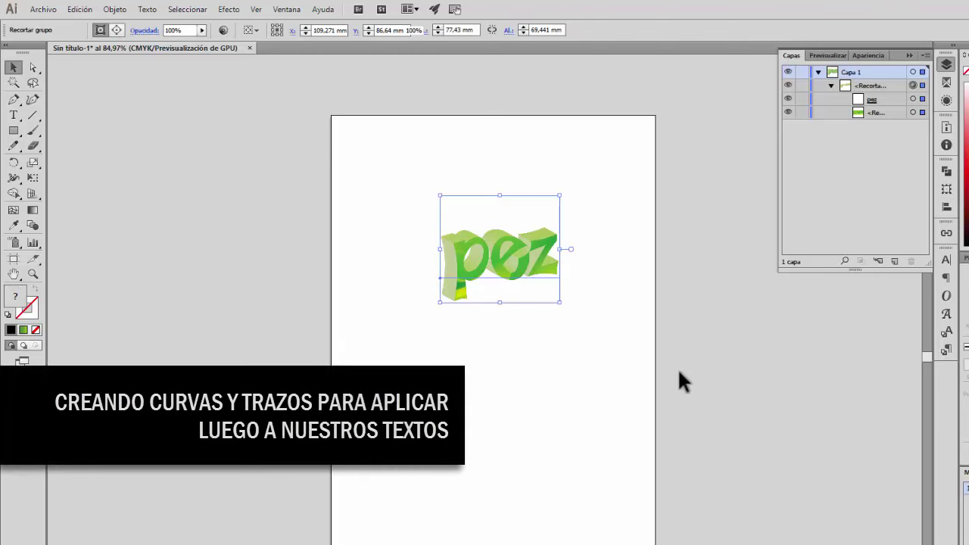
pyautogui.press('Delete')
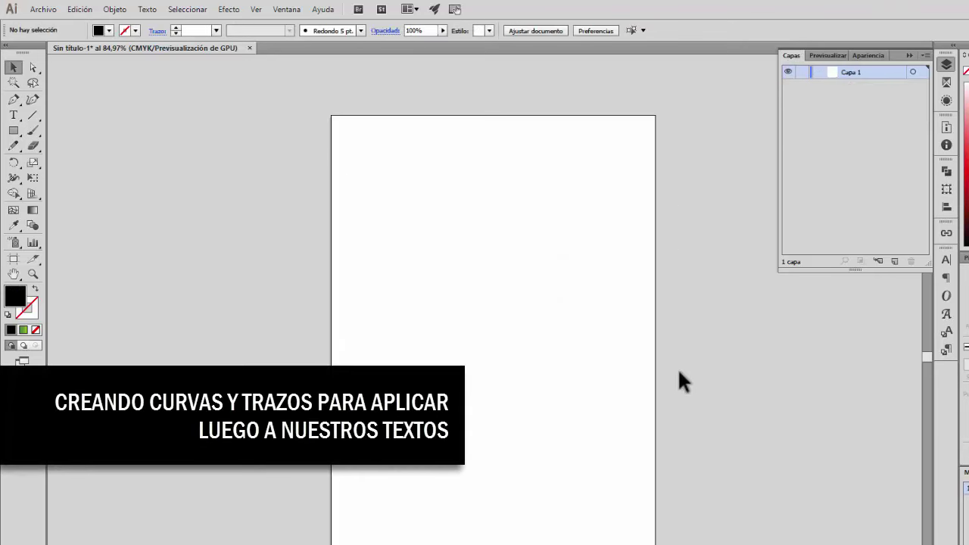
# Step: Collapse the Layers panel and switch to the Pen tool
pyautogui.click(907, 56)
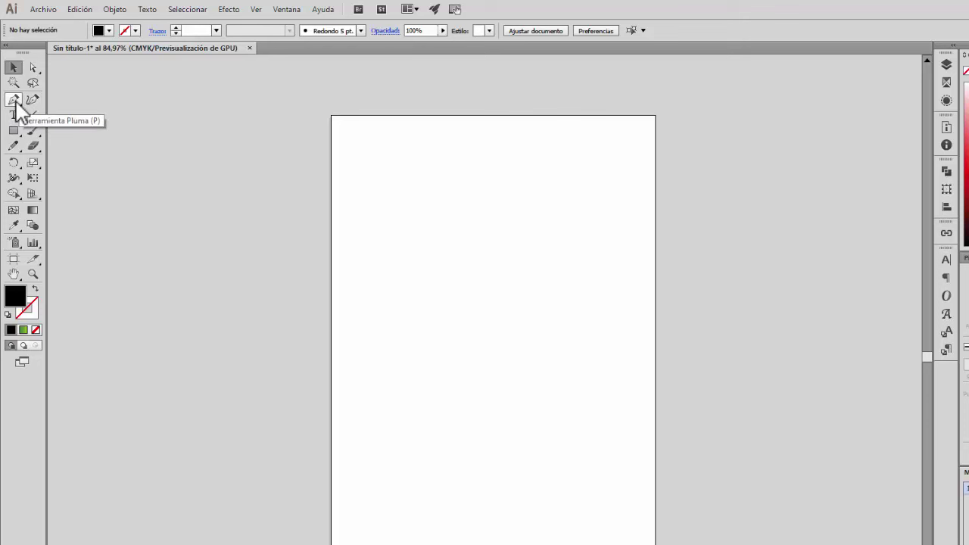
pyautogui.click(14, 100)
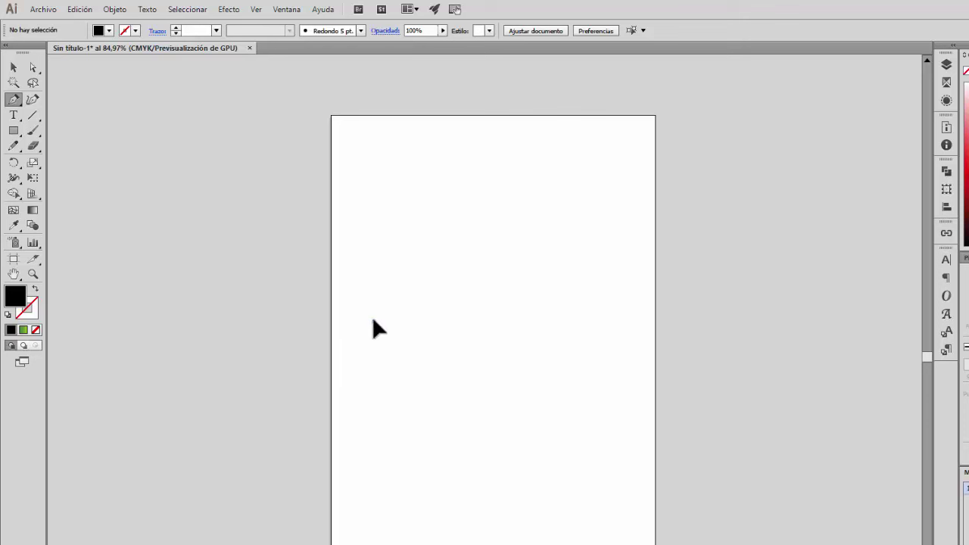
# Step: Draw a three-anchor S-shaped open path with the Pen tool
pyautogui.moveTo(431, 247); pyautogui.dragTo(485, 246)
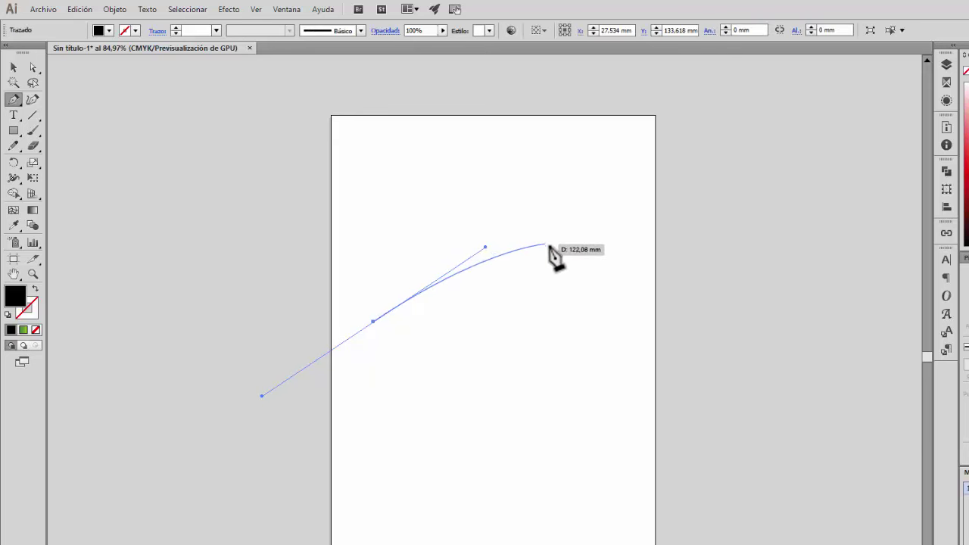
pyautogui.click(512, 386)
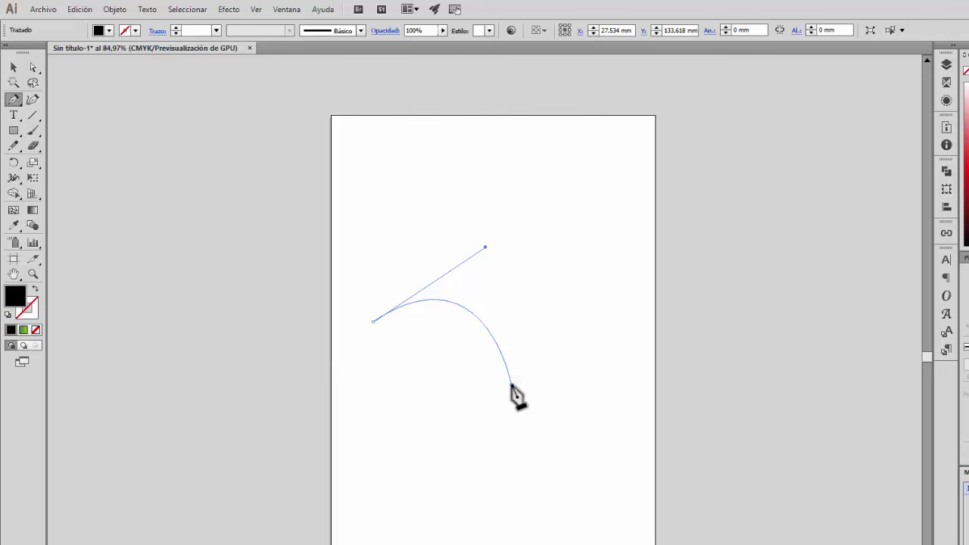
pyautogui.moveTo(514, 384); pyautogui.dragTo(543, 405)
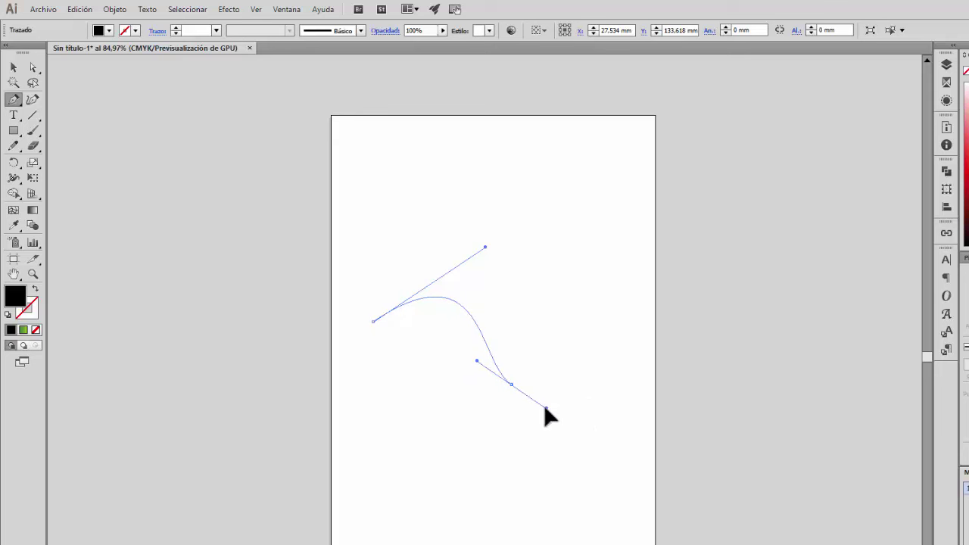
pyautogui.moveTo(544, 406); pyautogui.dragTo(545, 407)
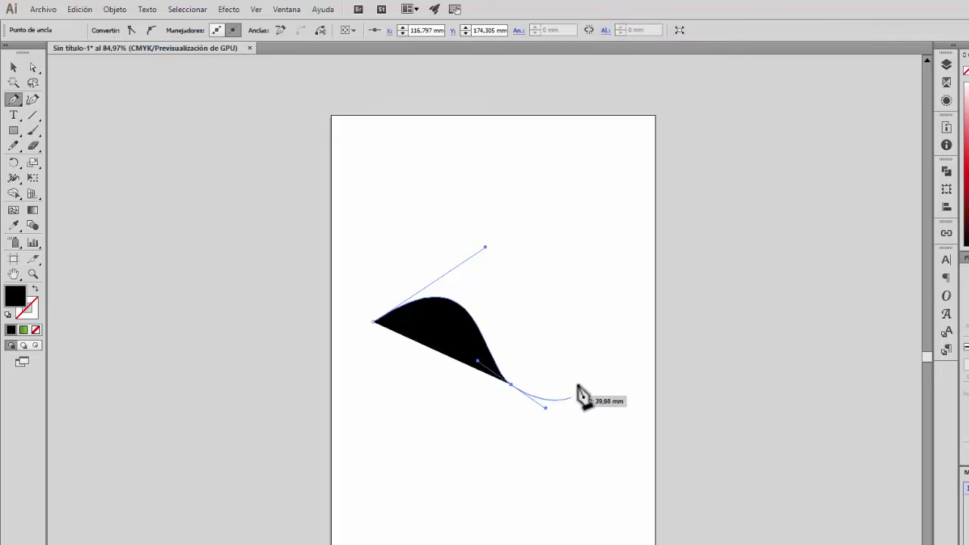
pyautogui.click(633, 264)
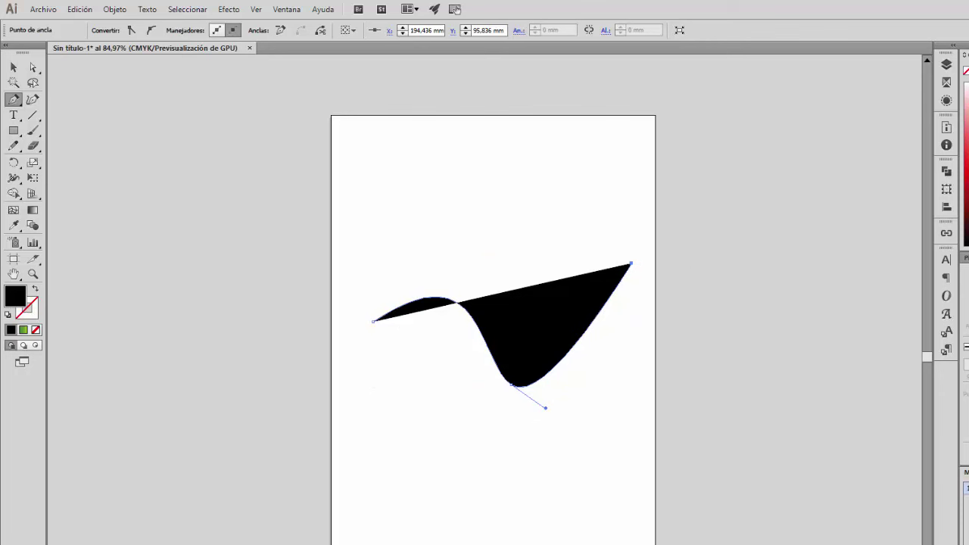
# Step: Set the path's fill to None and give it a thick green stroke
pyautogui.click(967, 72)
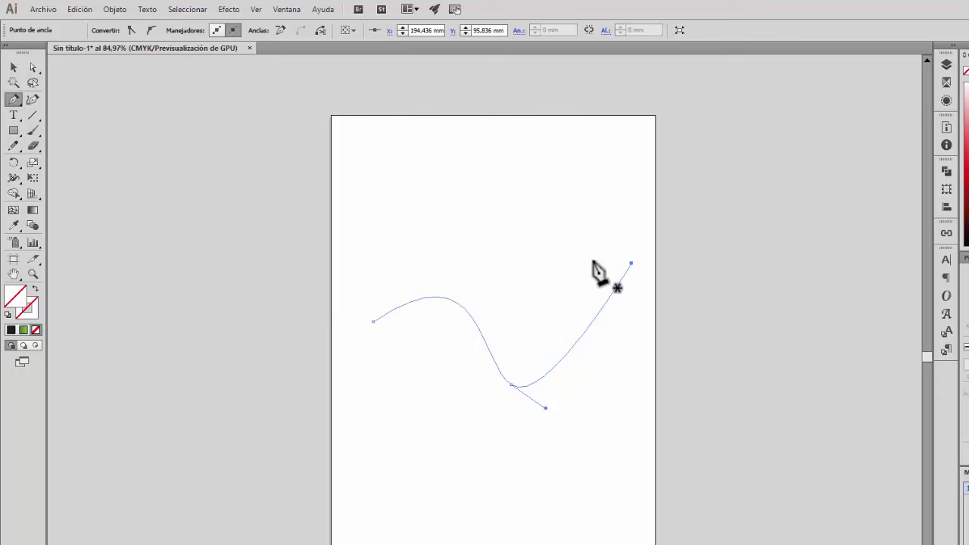
pyautogui.click(32, 319)
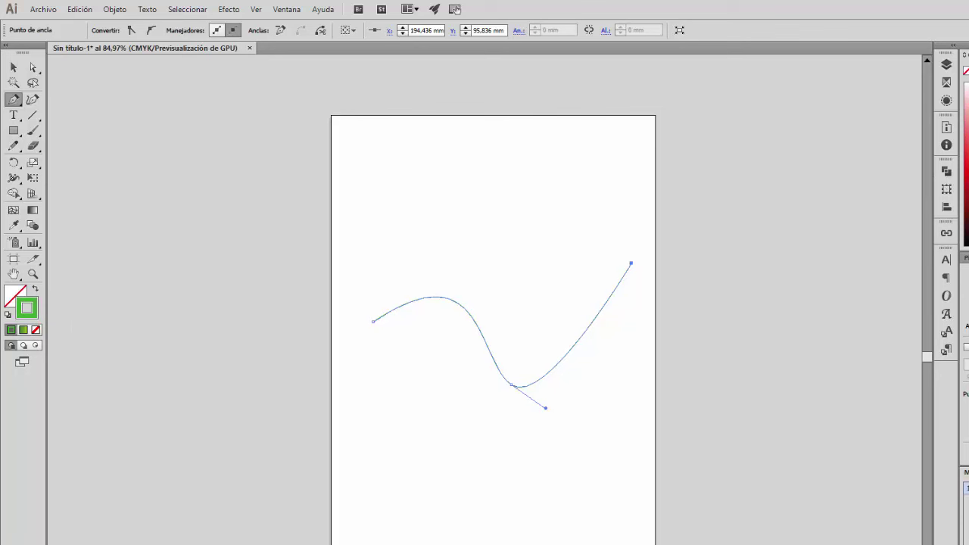
pyautogui.click(13, 68)
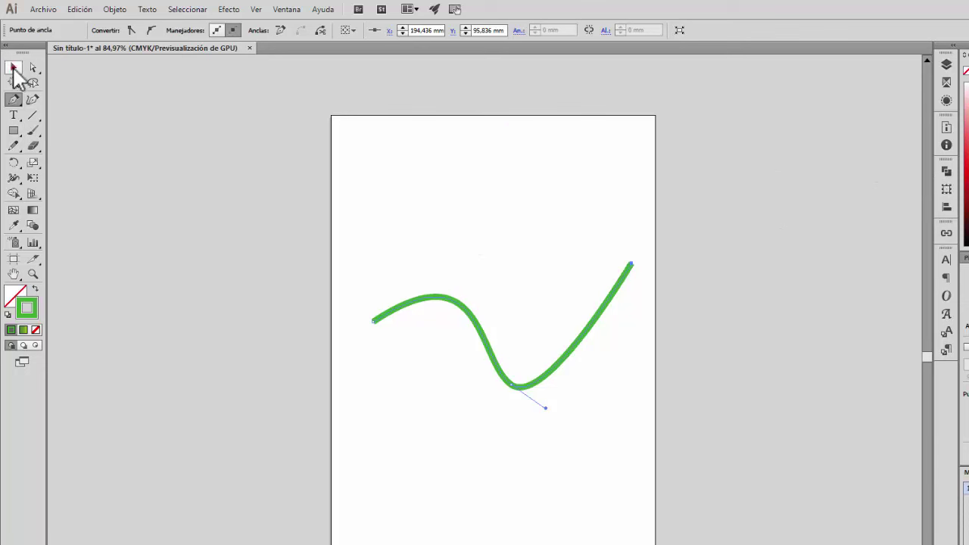
# Step: Shift the green wavy curve down-left, then back up-right, and deselect it
pyautogui.click(441, 190)
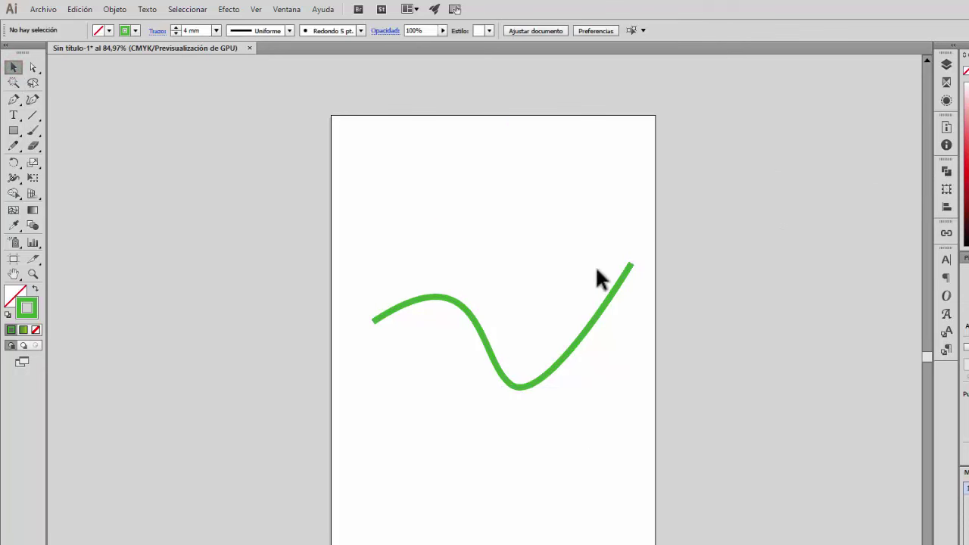
pyautogui.moveTo(559, 356); pyautogui.dragTo(542, 391)
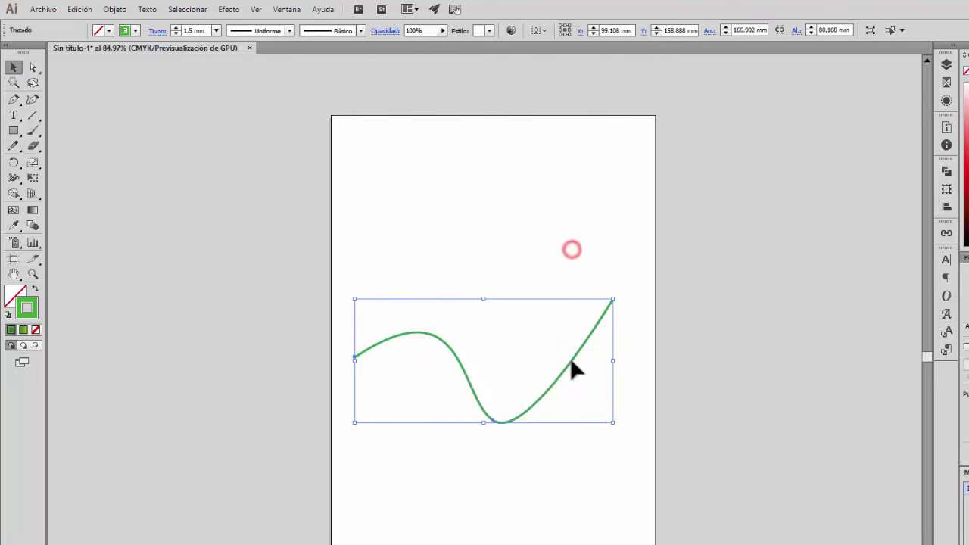
pyautogui.click(551, 235)
pyautogui.moveTo(564, 371); pyautogui.dragTo(579, 362)
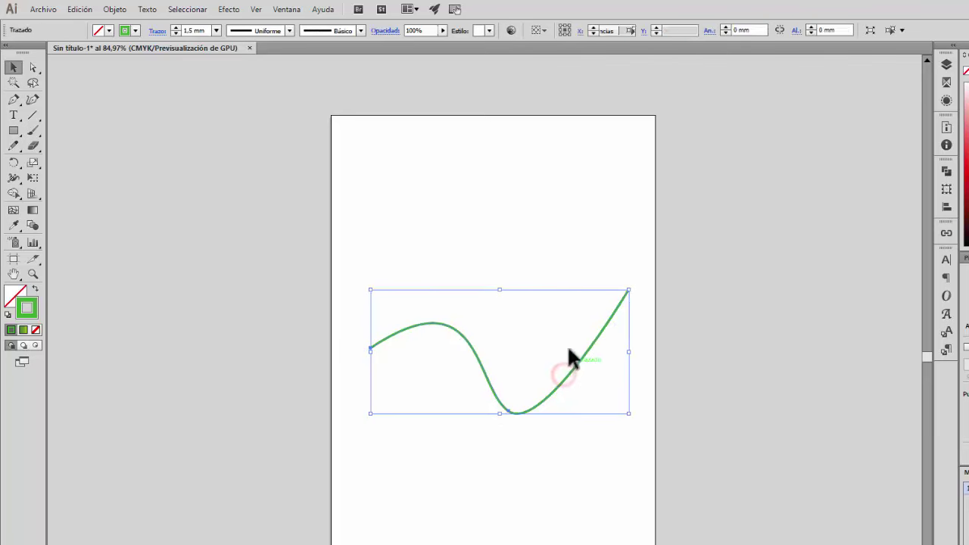
pyautogui.click(511, 235)
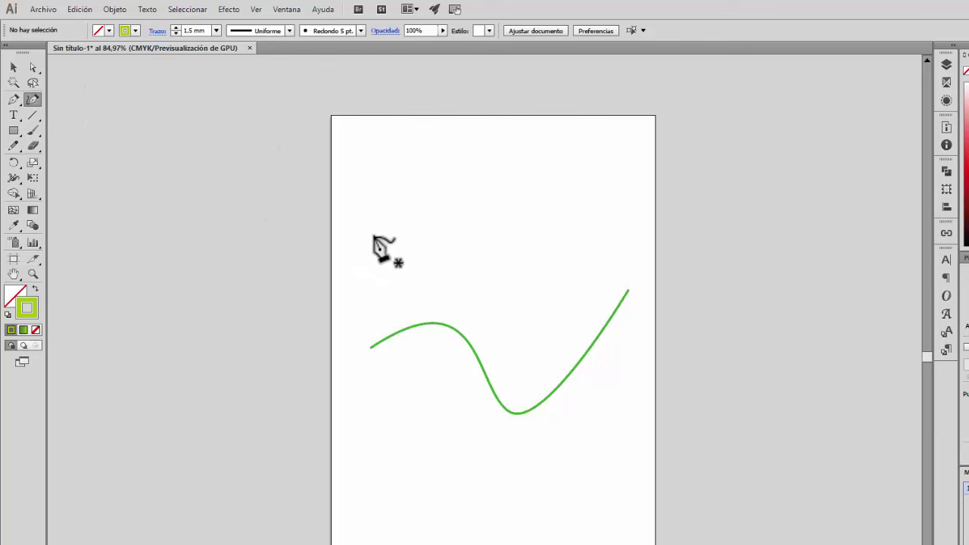
# Step: Draw a four-point yellow-green wave across the upper artboard with the Curvature tool
pyautogui.click(361, 237)
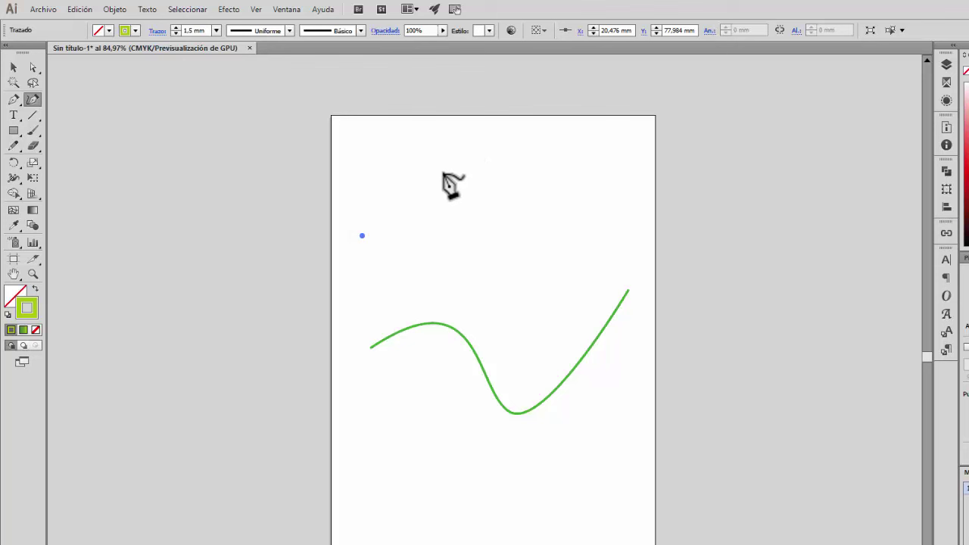
pyautogui.click(462, 150)
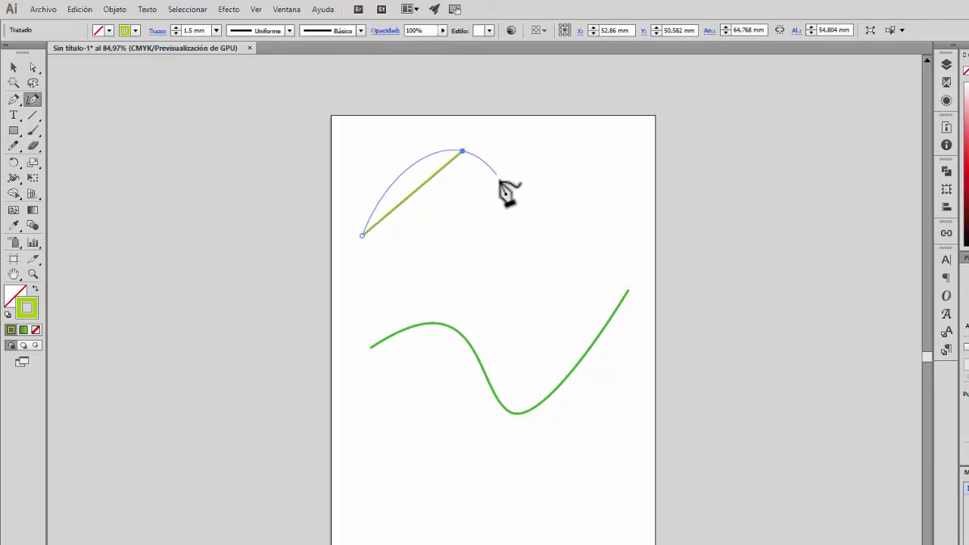
pyautogui.click(532, 236)
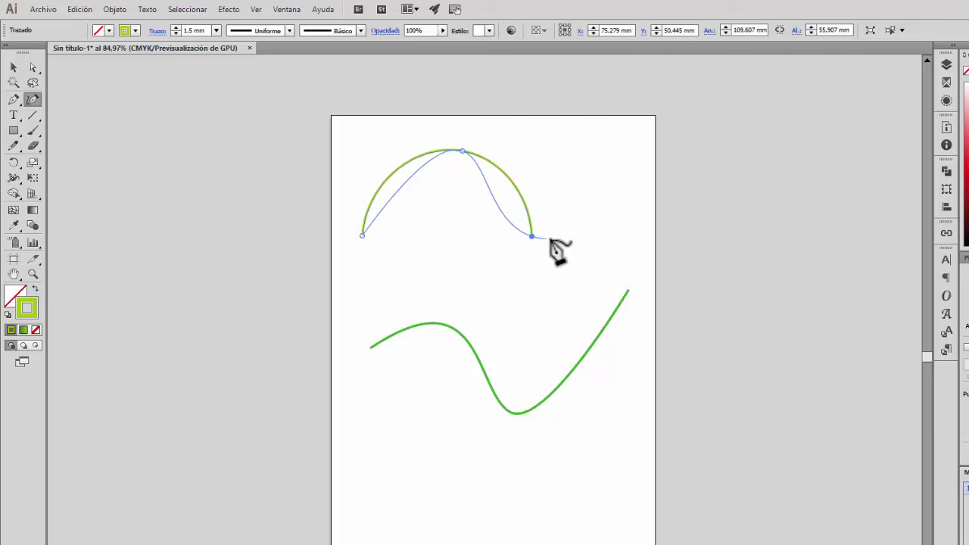
pyautogui.click(609, 147)
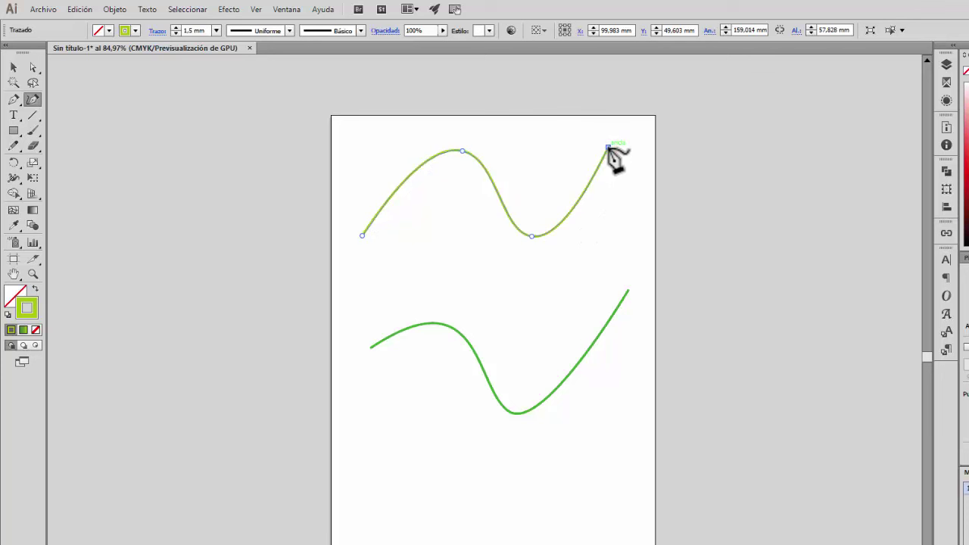
pyautogui.click(12, 68)
pyautogui.click(692, 386)
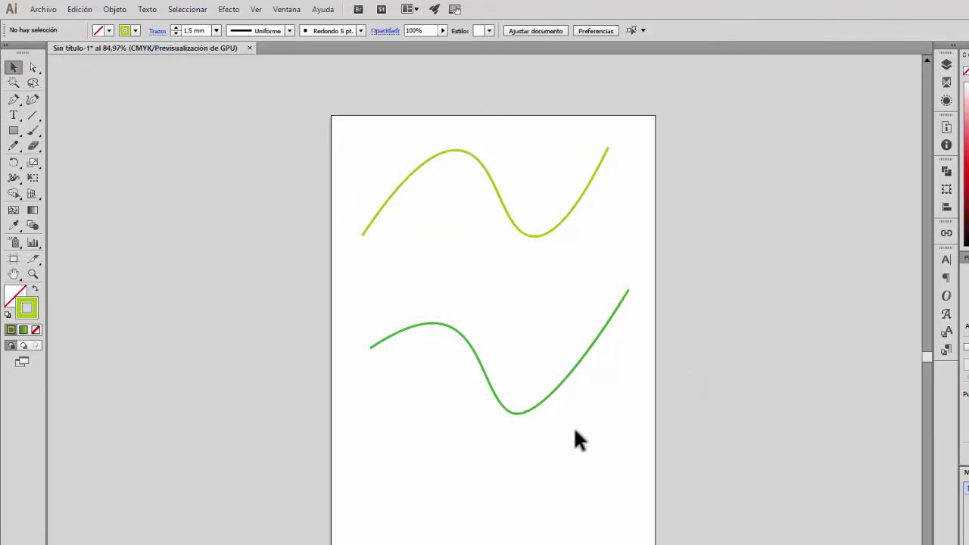
# Step: Move both wavy curves down and to the left
pyautogui.moveTo(507, 417); pyautogui.dragTo(493, 448)
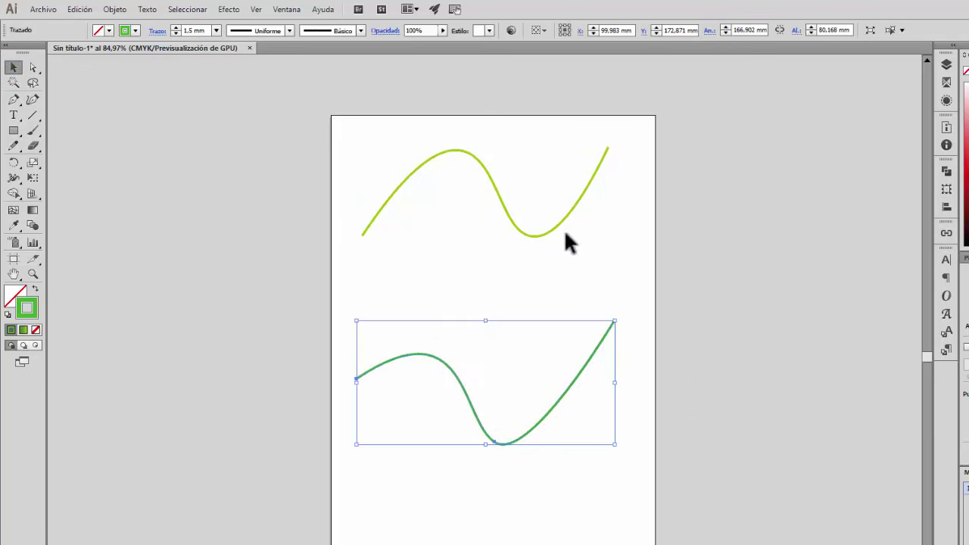
pyautogui.moveTo(553, 238); pyautogui.dragTo(540, 288)
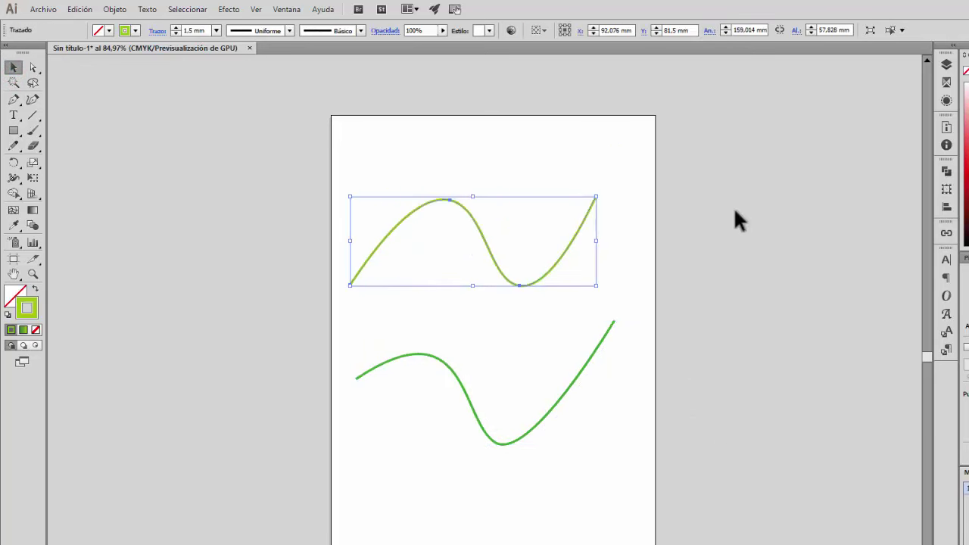
pyautogui.click(741, 210)
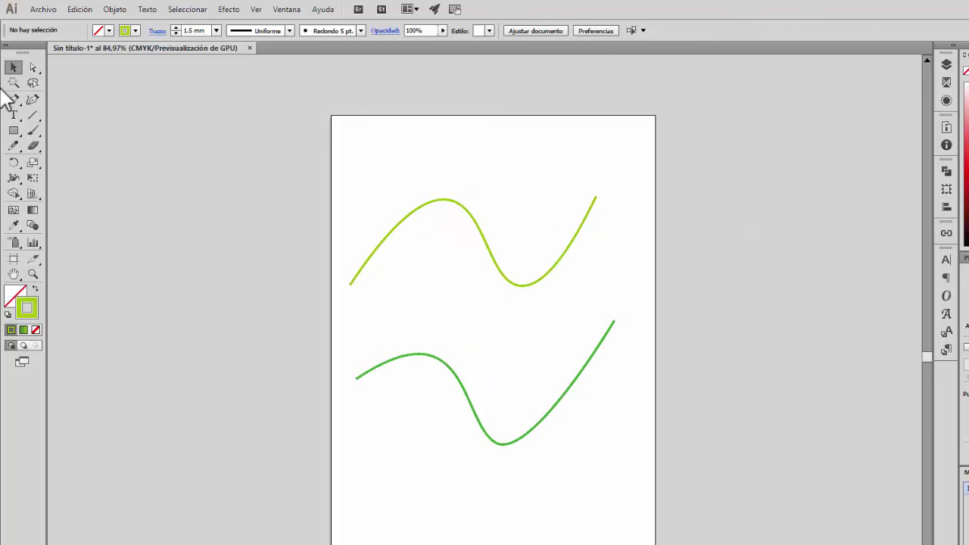
# Step: Reshape the top curve's end anchor with Direct Selection, then undo those changes
pyautogui.click(32, 66)
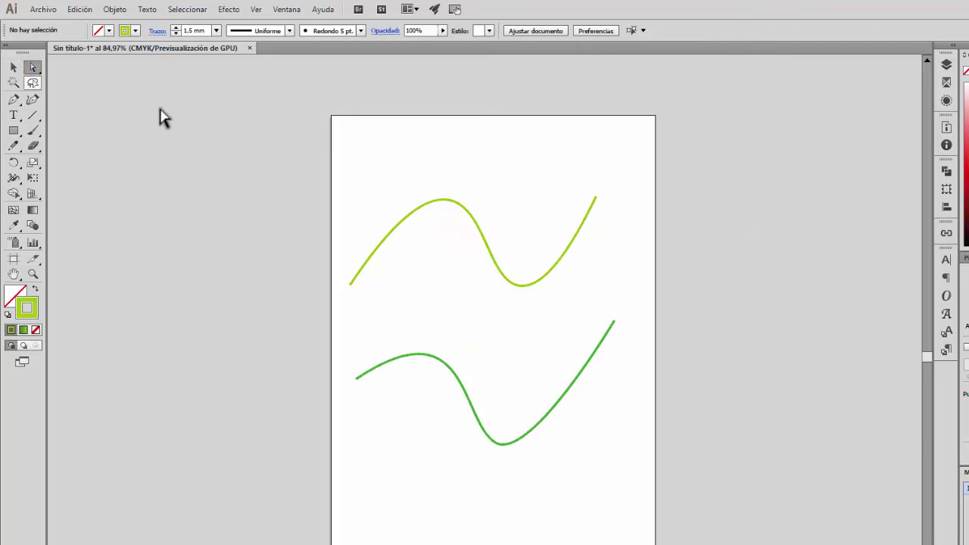
pyautogui.moveTo(596, 198); pyautogui.dragTo(611, 221)
pyautogui.click(575, 299)
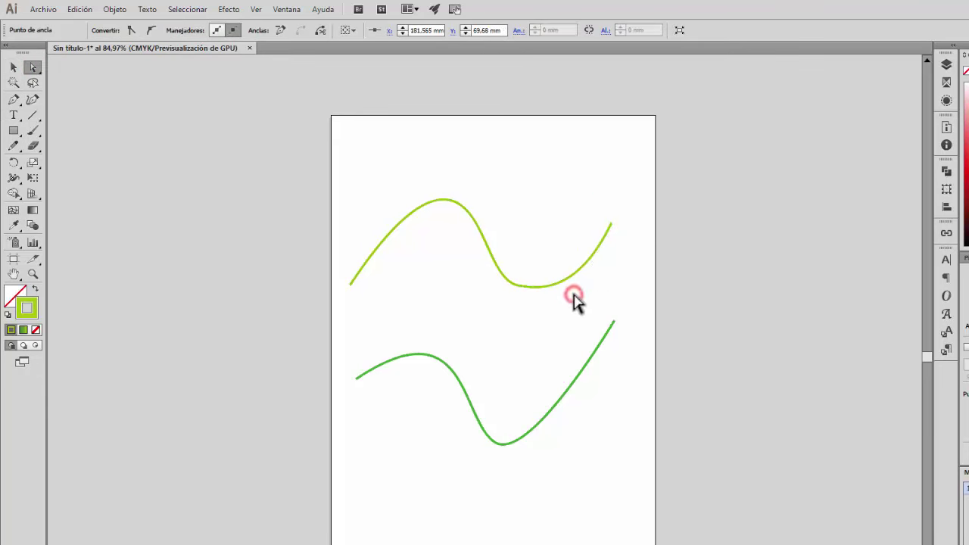
pyautogui.click(612, 222)
pyautogui.moveTo(578, 298); pyautogui.dragTo(508, 280)
pyautogui.hotkey('ctrl', 'z')
pyautogui.hotkey('ctrl', 'z')
pyautogui.hotkey('ctrl', 'z')
pyautogui.hotkey('ctrl', 'z')
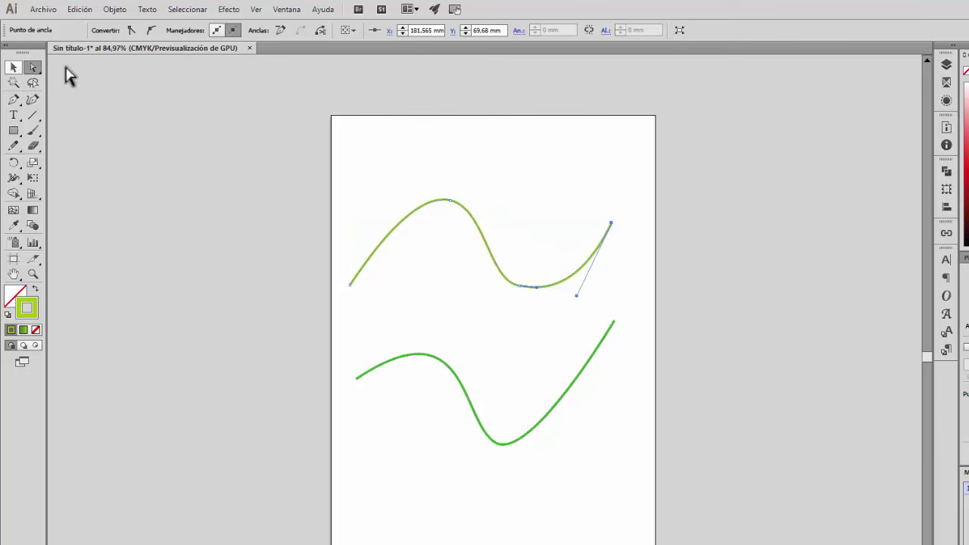
pyautogui.hotkey('ctrl', 'z')
pyautogui.hotkey('ctrl', 'z')
pyautogui.hotkey('ctrl', 'z')
# Step: Shift both curves down-right, then delete the top curve and the green curve
pyautogui.click(14, 67)
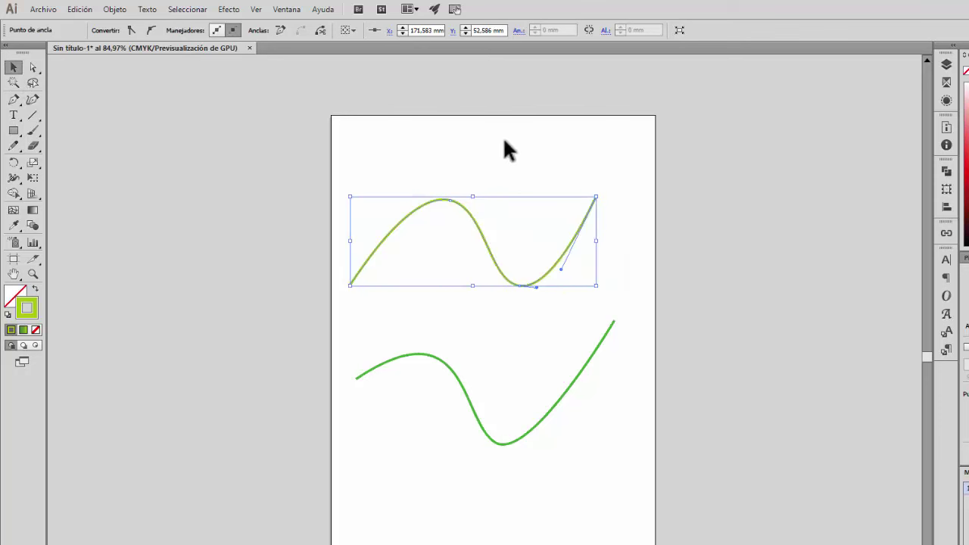
pyautogui.click(505, 141)
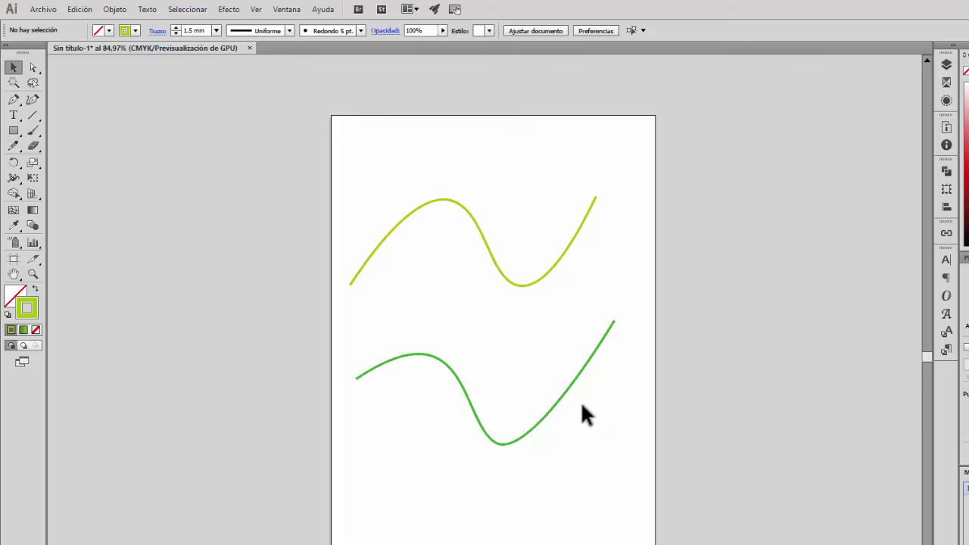
pyautogui.moveTo(568, 397); pyautogui.dragTo(584, 443)
pyautogui.moveTo(536, 281); pyautogui.dragTo(551, 326)
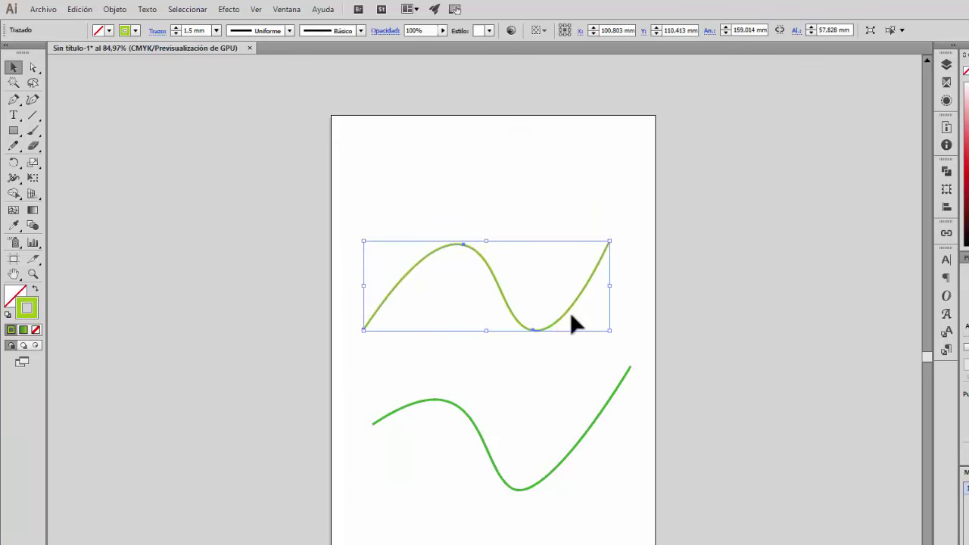
pyautogui.press('Delete')
pyautogui.click(592, 419)
pyautogui.press('Delete')
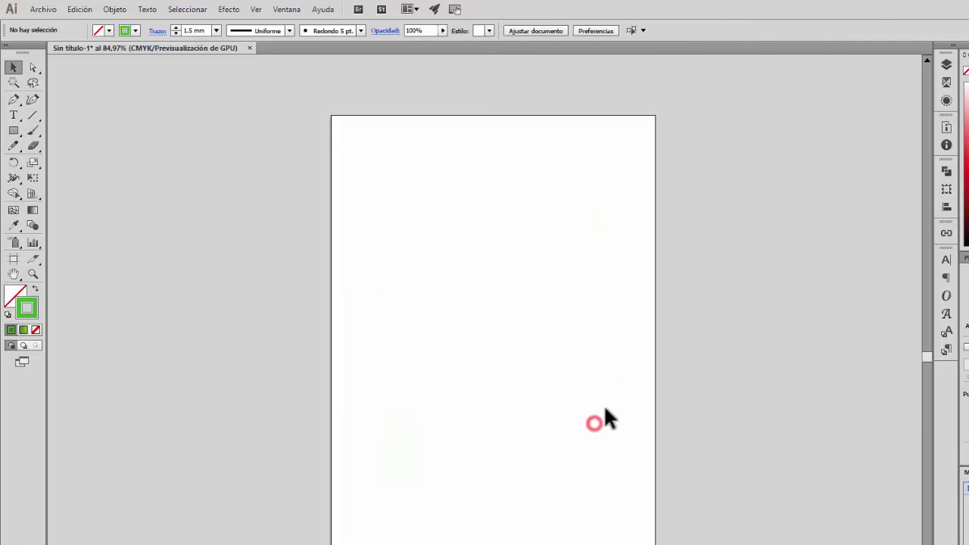
# Step: Draw a smooth two-point arched curve with the Pen tool
pyautogui.click(15, 101)
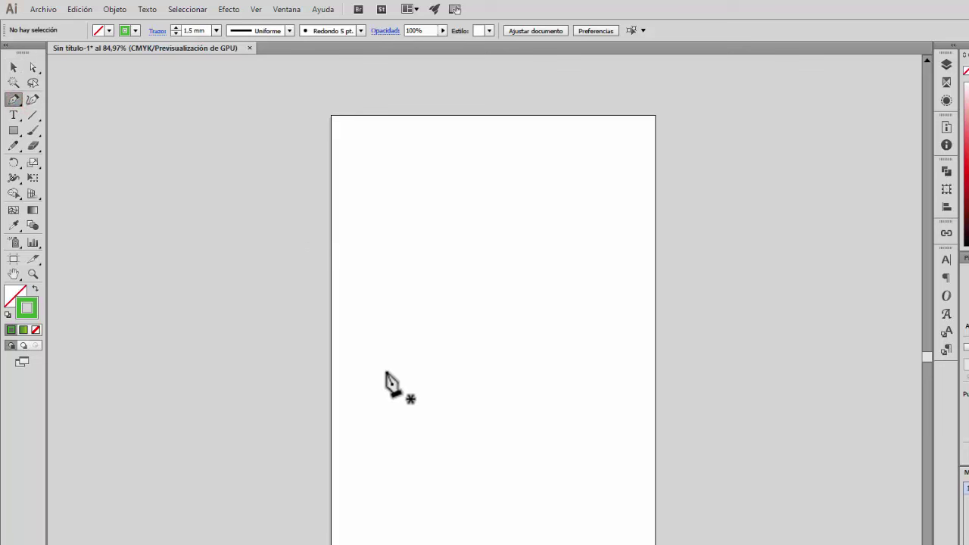
pyautogui.moveTo(366, 370); pyautogui.dragTo(530, 230)
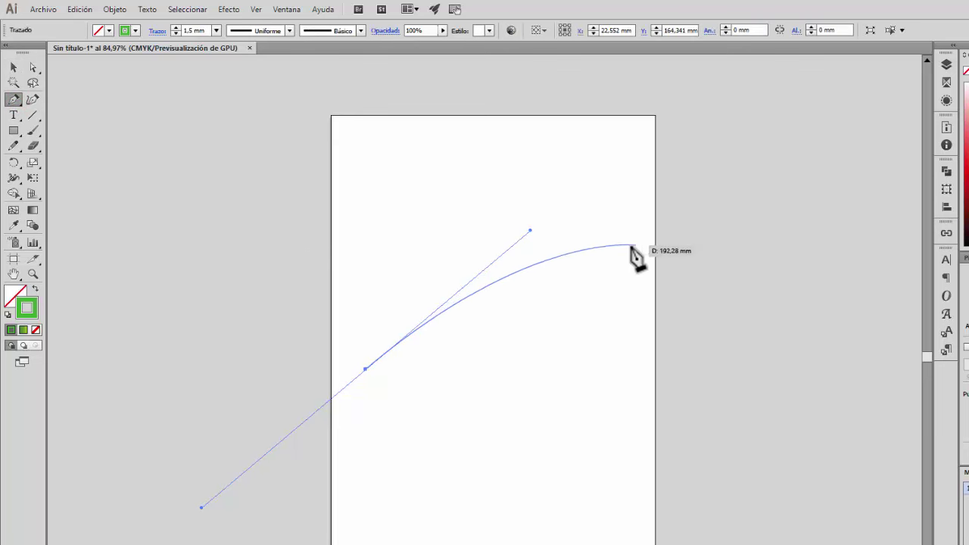
pyautogui.click(634, 288)
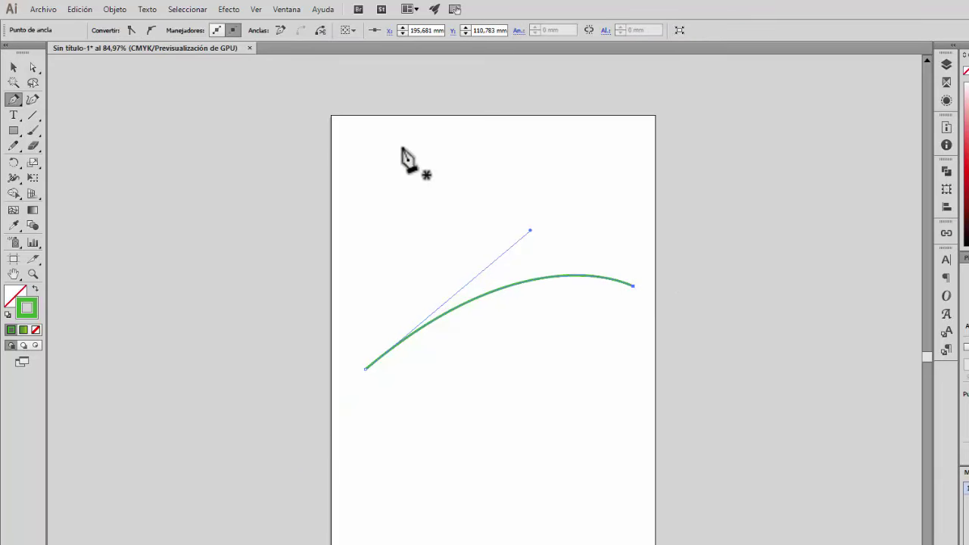
pyautogui.click(15, 67)
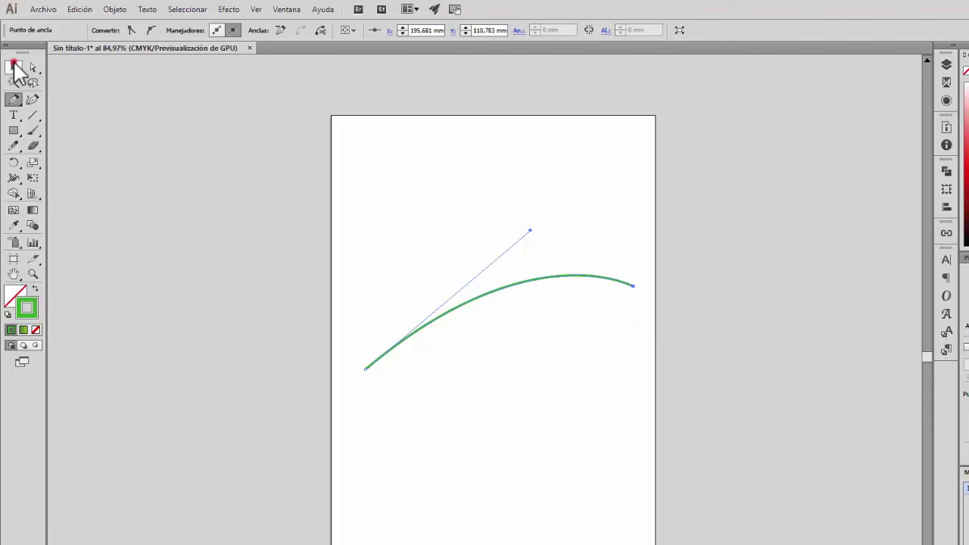
pyautogui.click(384, 144)
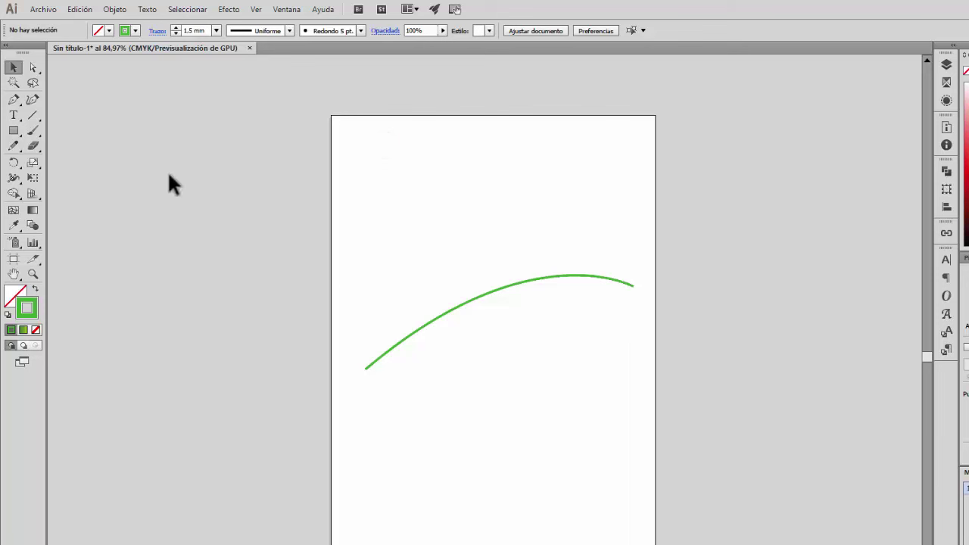
# Step: Draw a three-point lower curve with the Curvature tool and shift it up-left
pyautogui.click(31, 99)
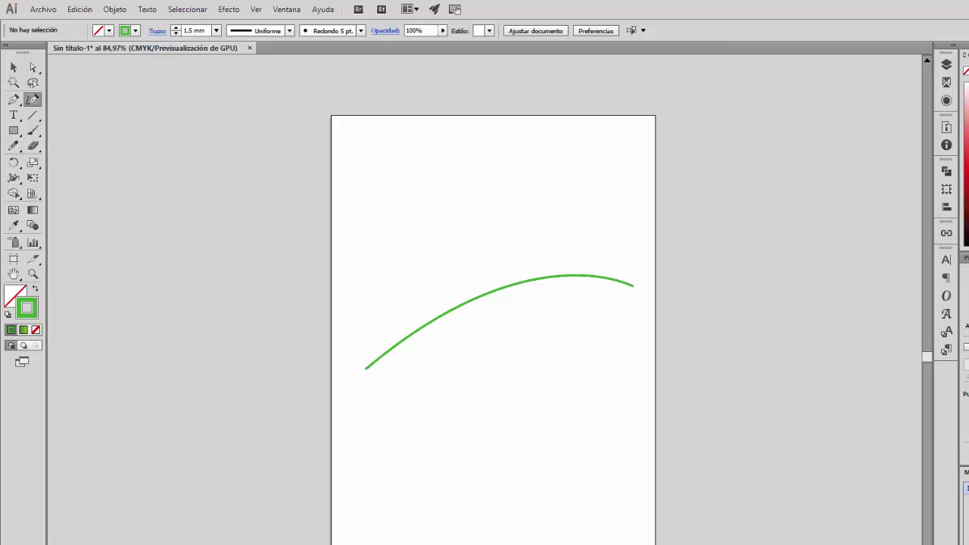
pyautogui.click(362, 531)
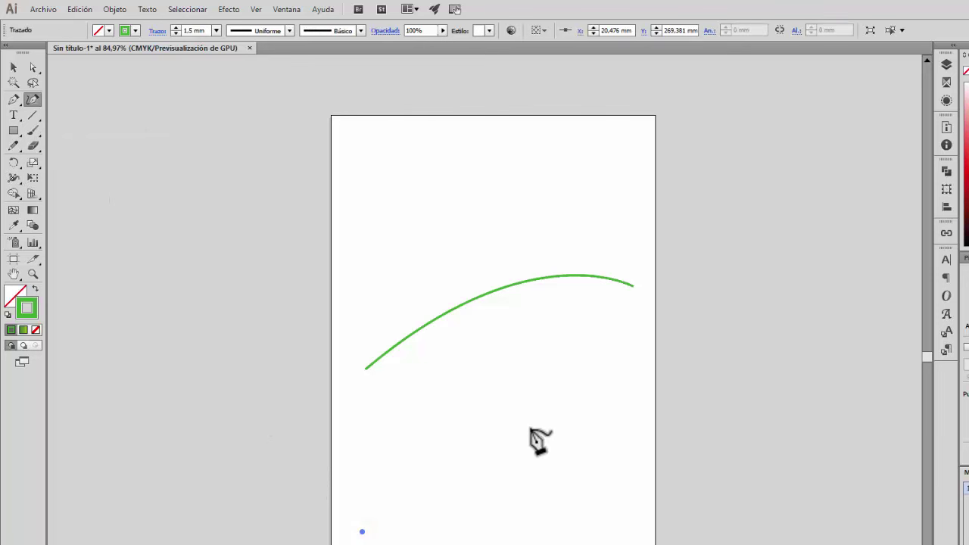
pyautogui.click(620, 404)
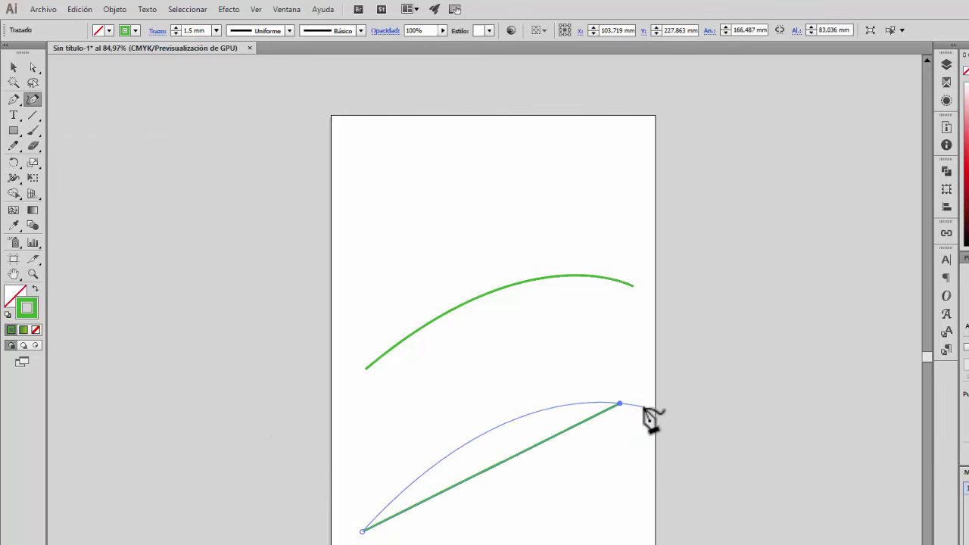
pyautogui.click(643, 407)
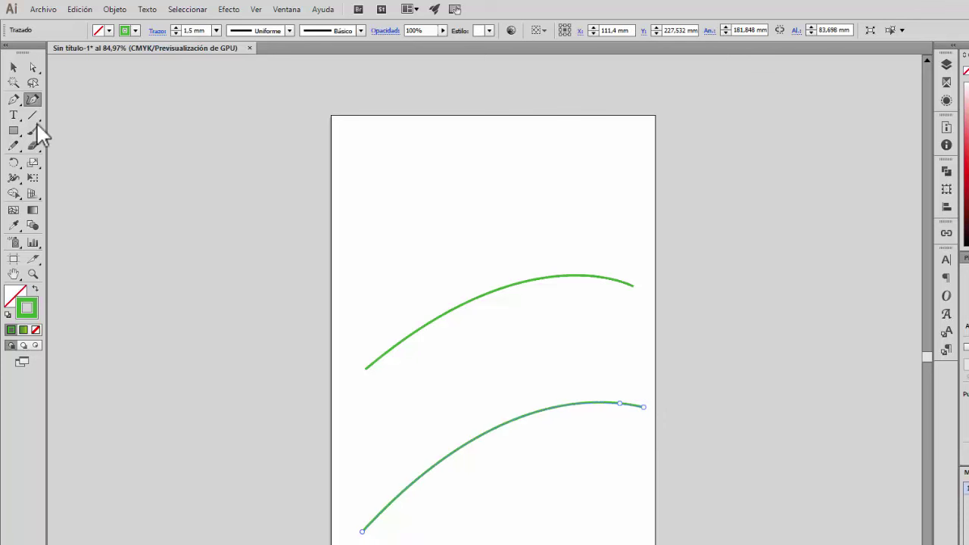
pyautogui.click(13, 67)
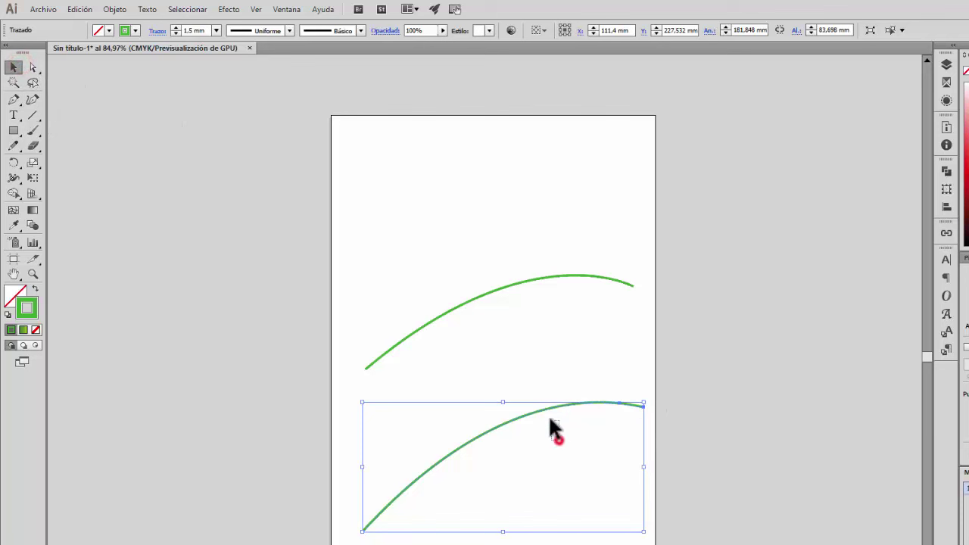
pyautogui.moveTo(538, 405); pyautogui.dragTo(528, 387)
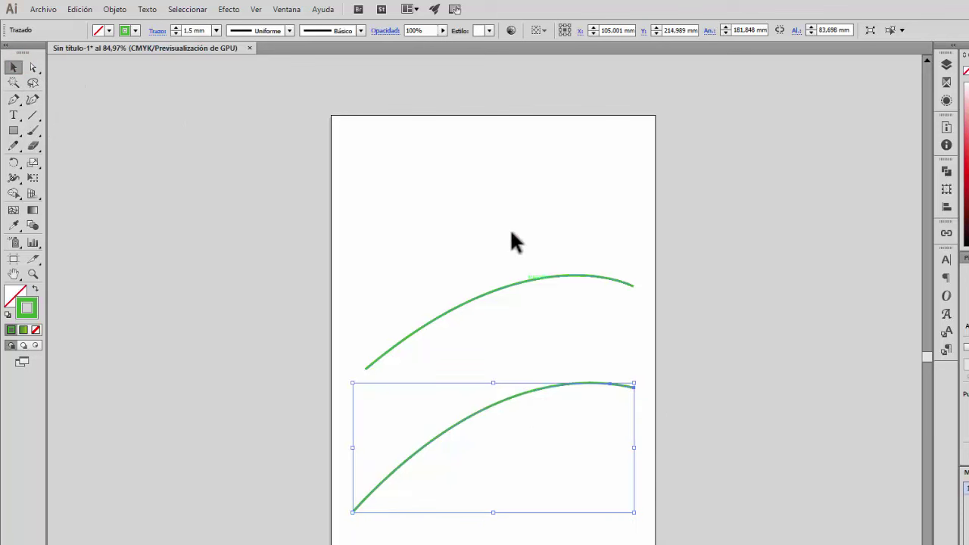
pyautogui.click(511, 231)
# Step: Raise the upper curve slightly and delete the lower duplicate curve
pyautogui.moveTo(515, 283); pyautogui.dragTo(511, 255)
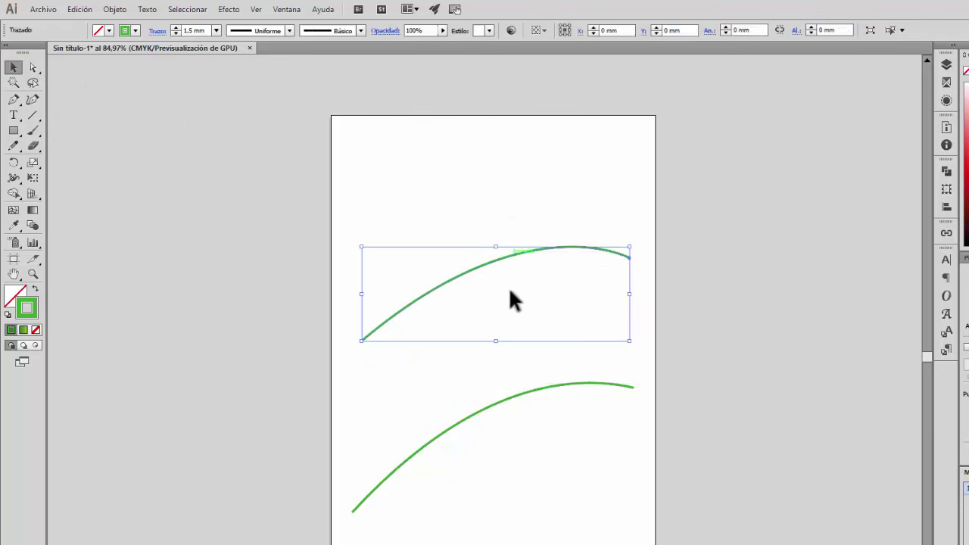
pyautogui.click(485, 194)
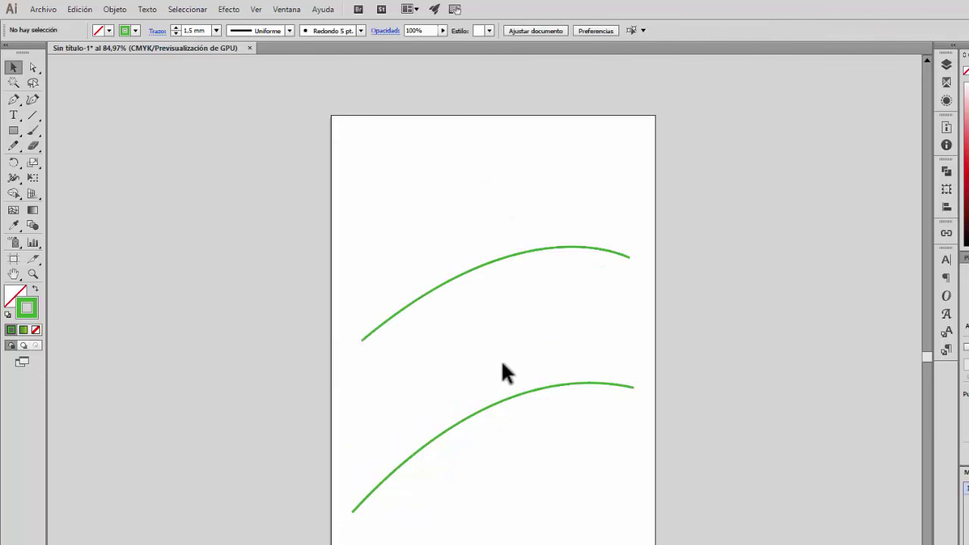
pyautogui.click(538, 387)
pyautogui.press('Delete')
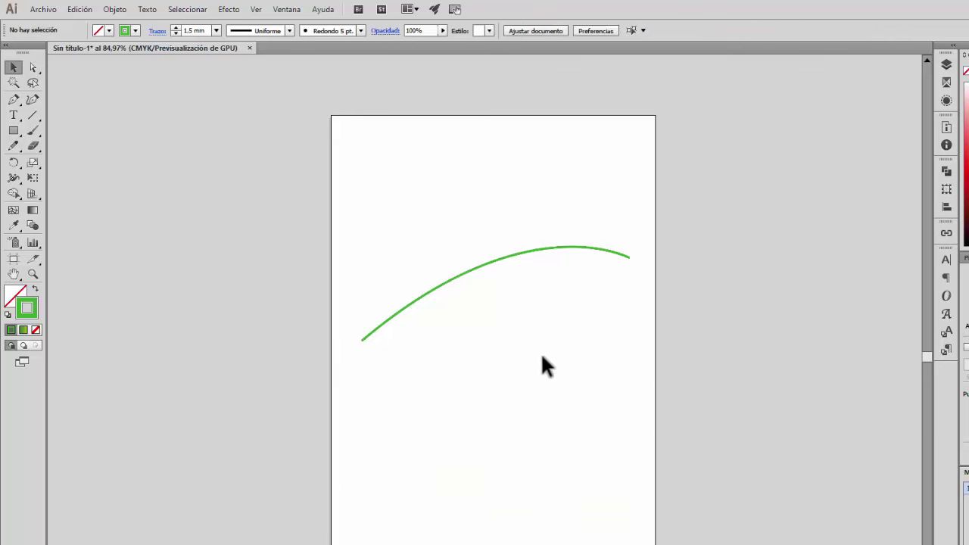
# Step: Add point text 'Visita nuestros acuarios' in DejaVu Sans below the green curve
pyautogui.click(13, 115)
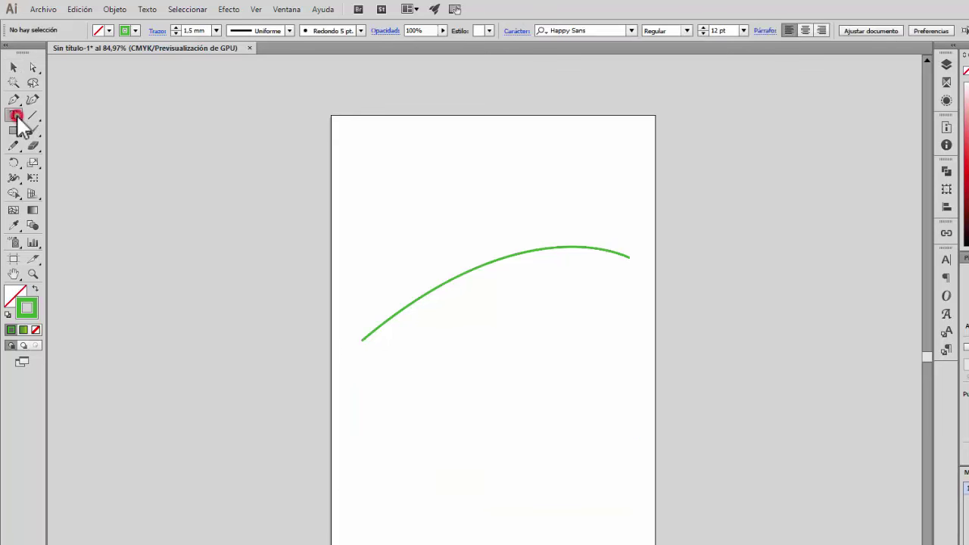
pyautogui.click(390, 431)
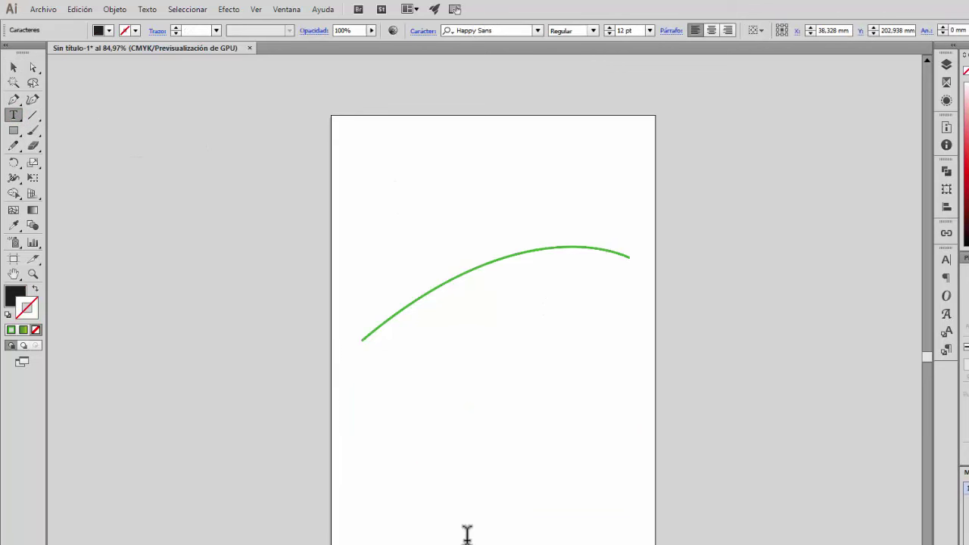
pyautogui.click(537, 30)
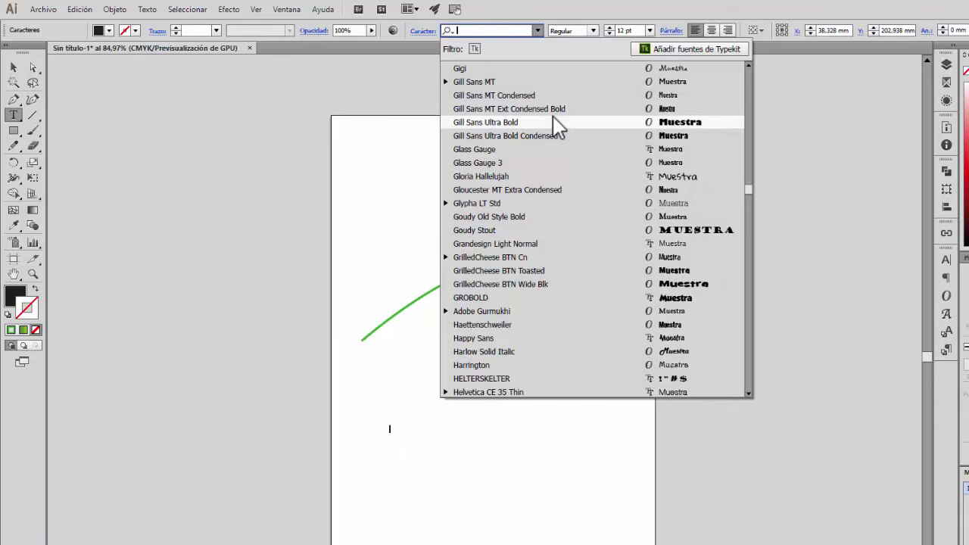
pyautogui.scroll(8, 549, 159)
pyautogui.scroll(20, 549, 159)
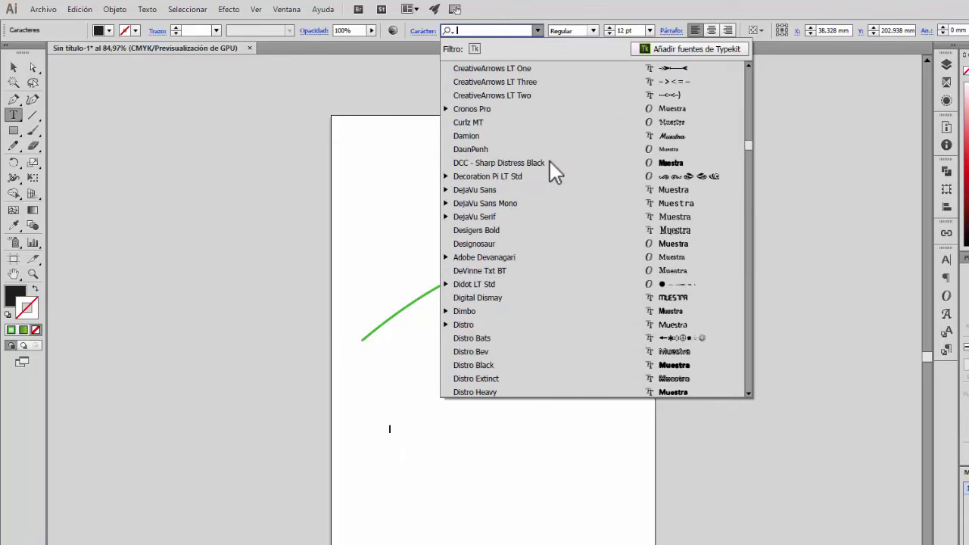
pyautogui.scroll(15, 550, 162)
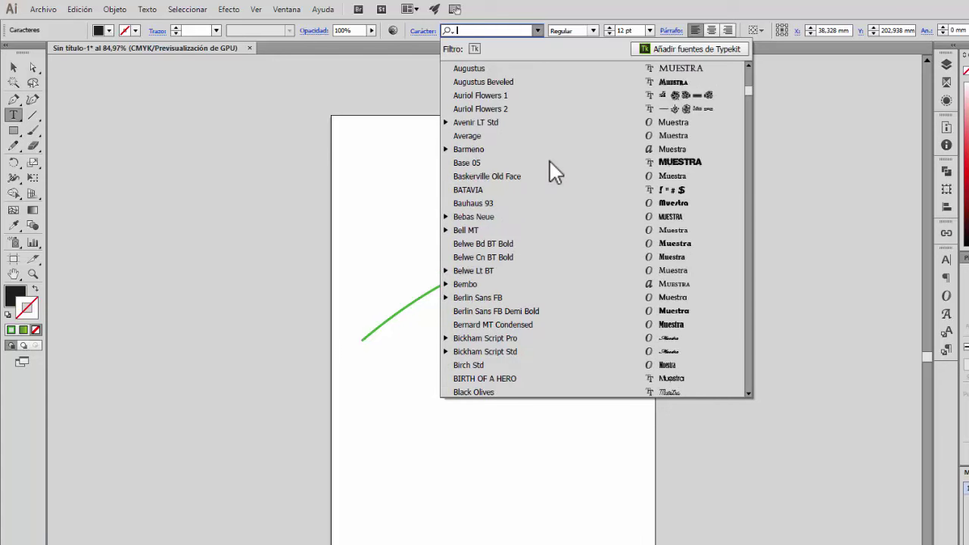
pyautogui.scroll(-10, 566, 231)
pyautogui.scroll(-10, 566, 228)
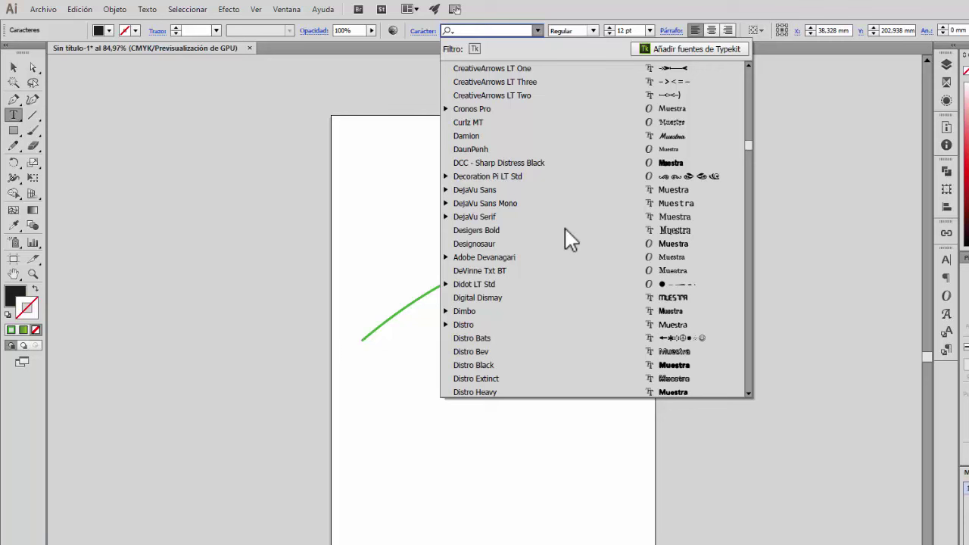
pyautogui.click(515, 193)
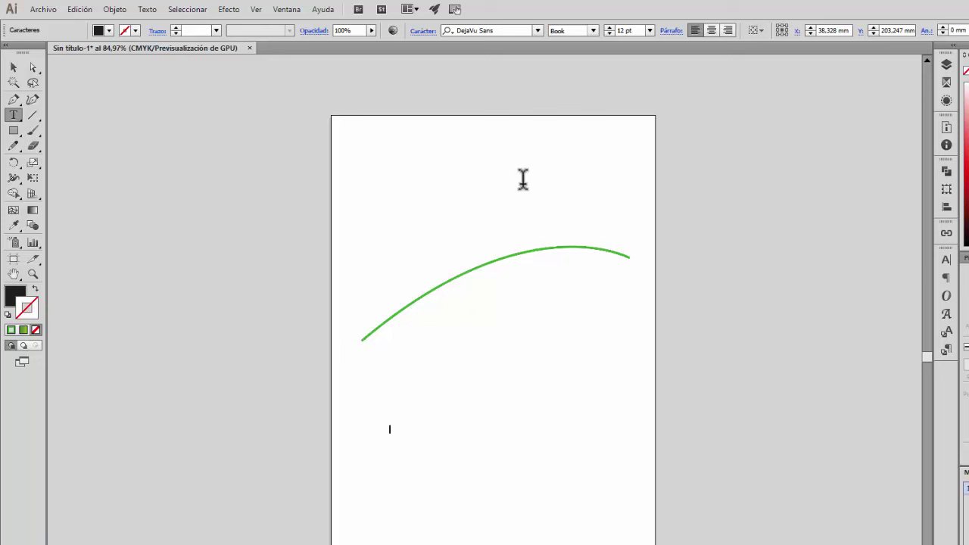
pyautogui.write('Visita nuestros acuarios')
# Step: Scale the text to about 33 pt, move it up beside the curve's left end, and make it Bold
pyautogui.click(13, 67)
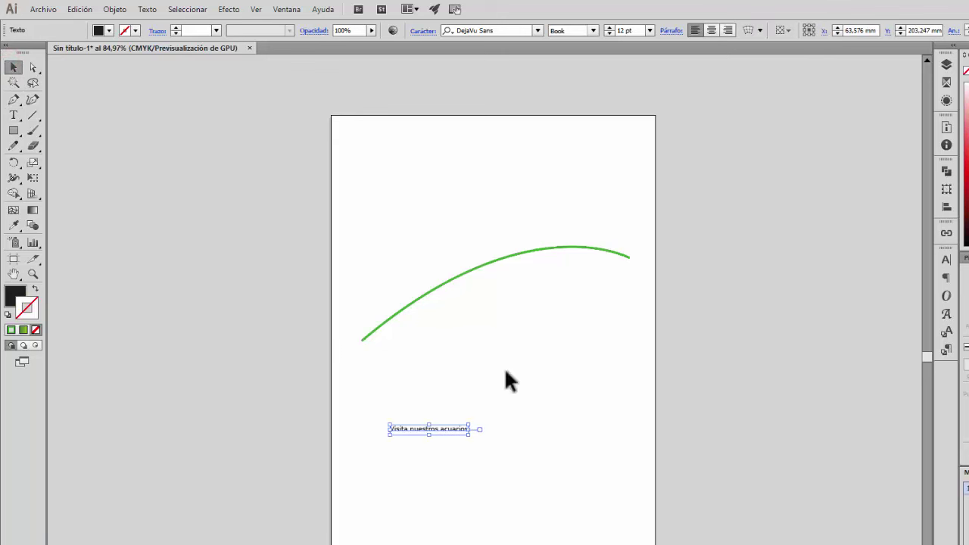
pyautogui.moveTo(484, 413); pyautogui.dragTo(607, 354)
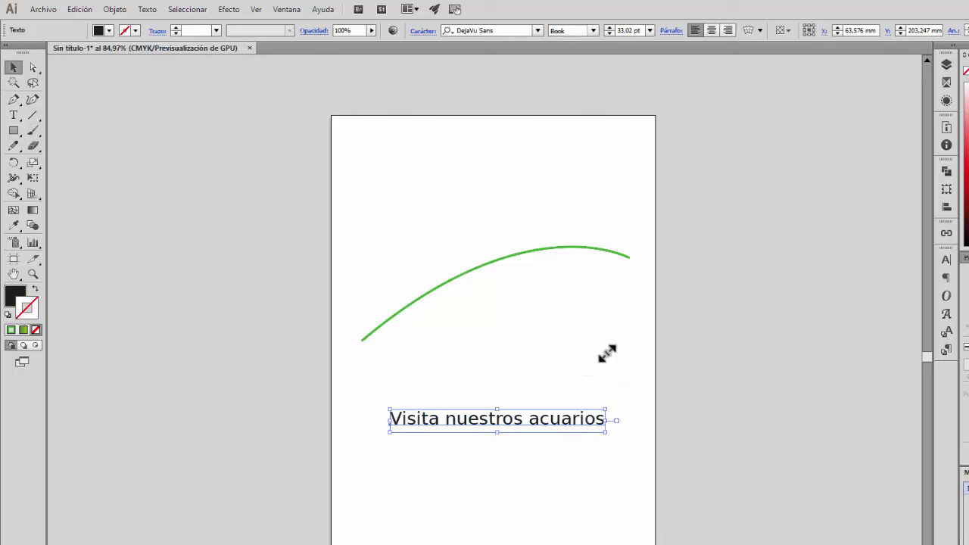
pyautogui.click(596, 355)
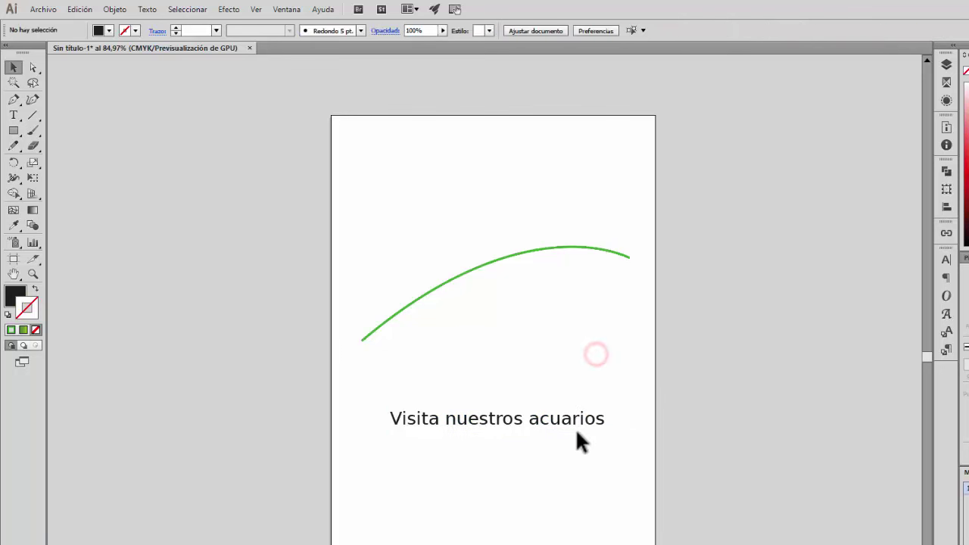
pyautogui.moveTo(568, 424); pyautogui.dragTo(565, 344)
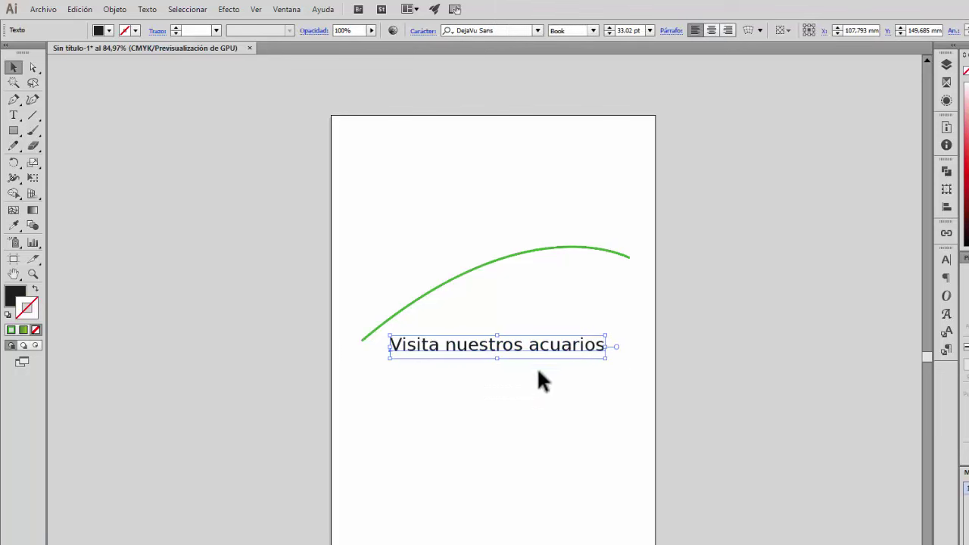
pyautogui.click(592, 30)
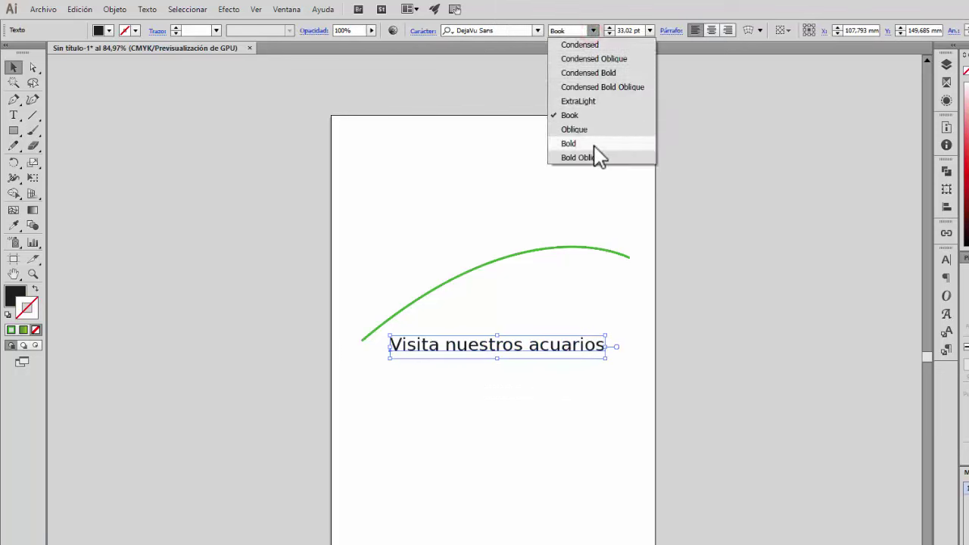
pyautogui.click(595, 144)
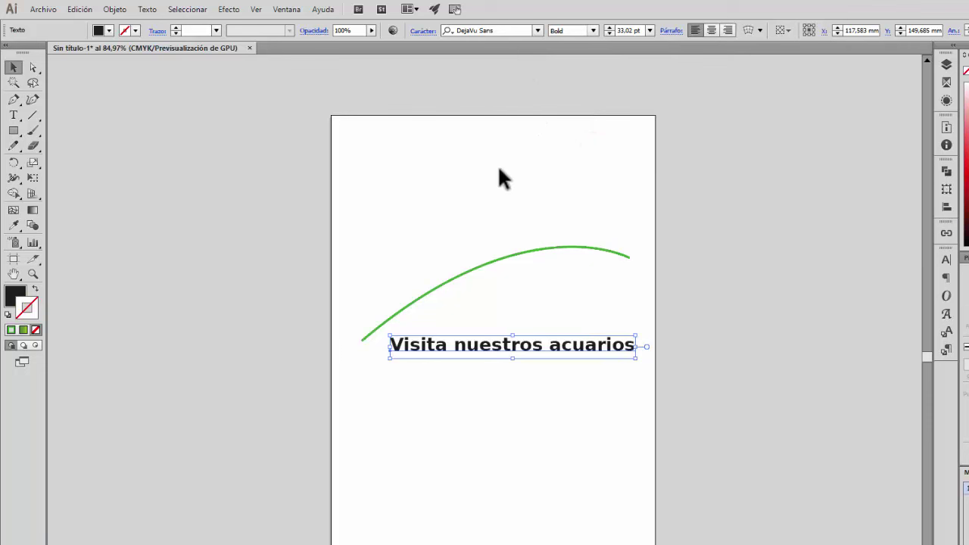
pyautogui.click(421, 31)
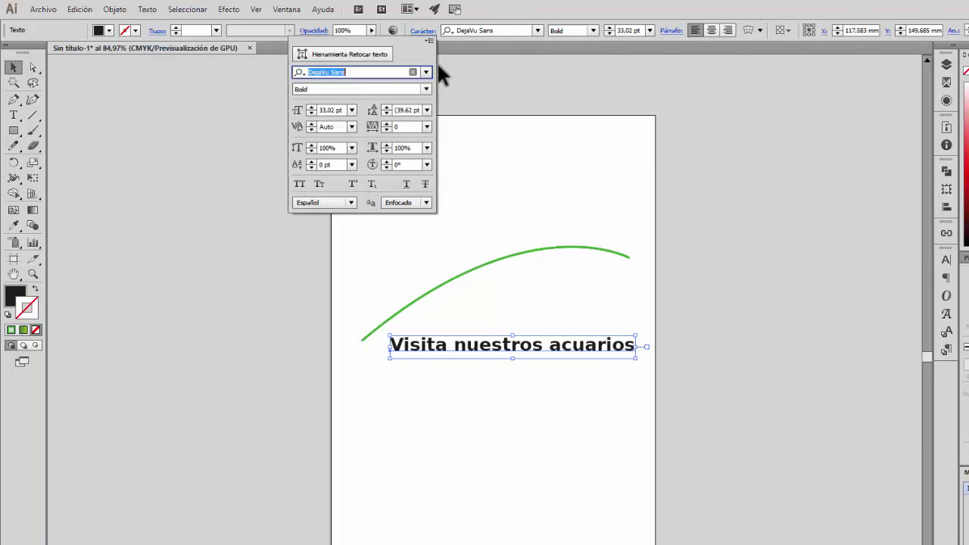
pyautogui.click(349, 203)
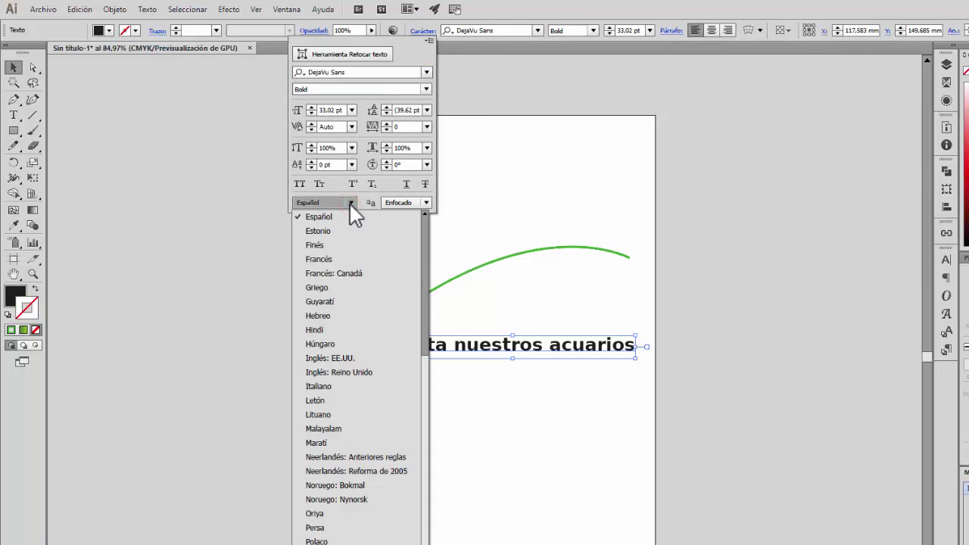
pyautogui.click(407, 57)
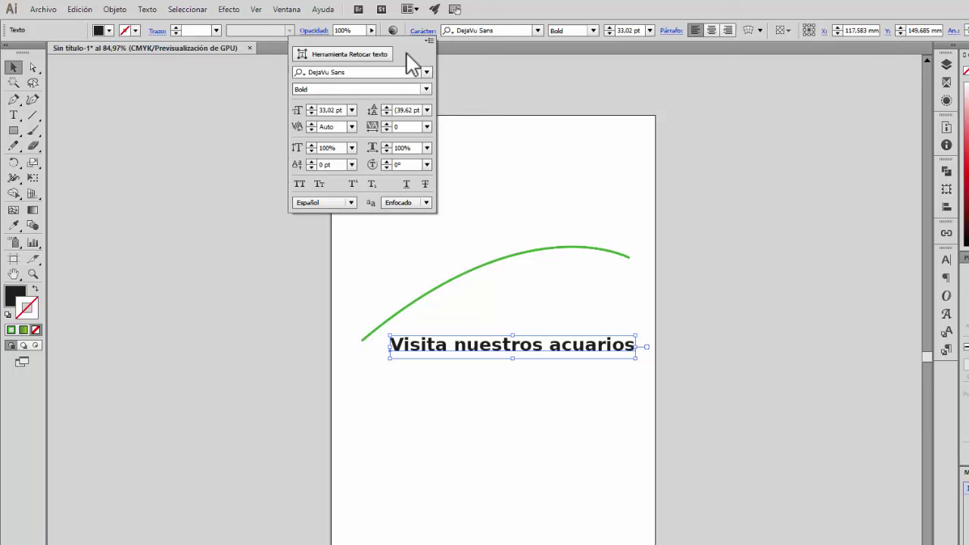
pyautogui.click(508, 8)
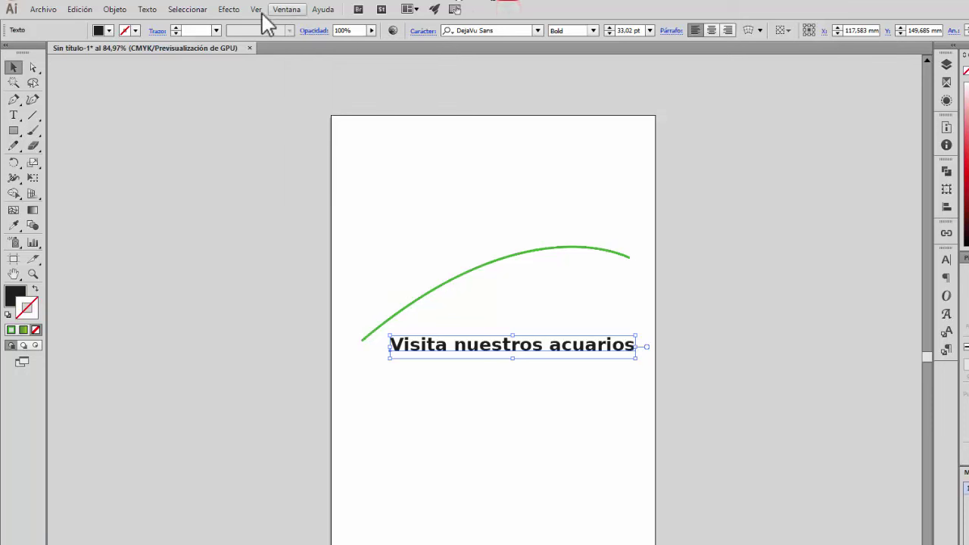
pyautogui.click(288, 11)
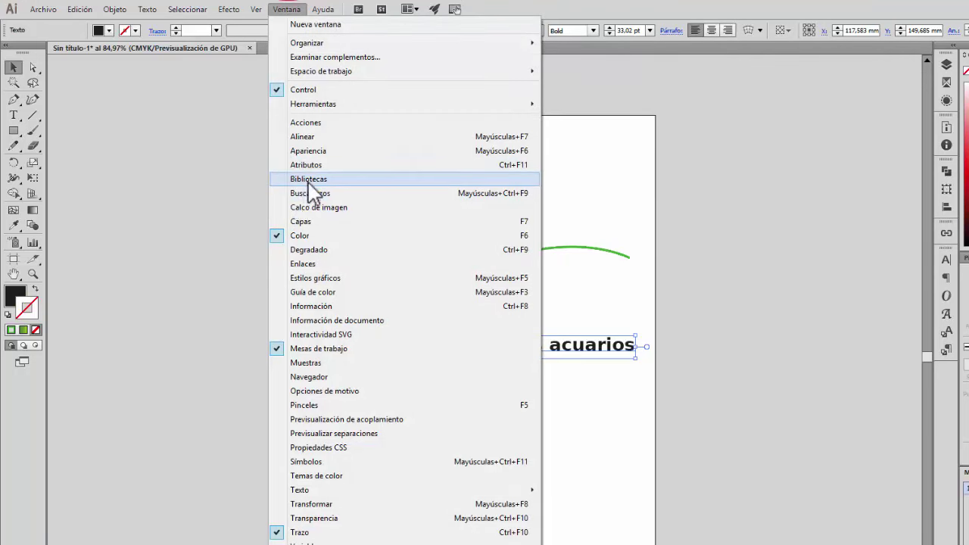
pyautogui.click(592, 10)
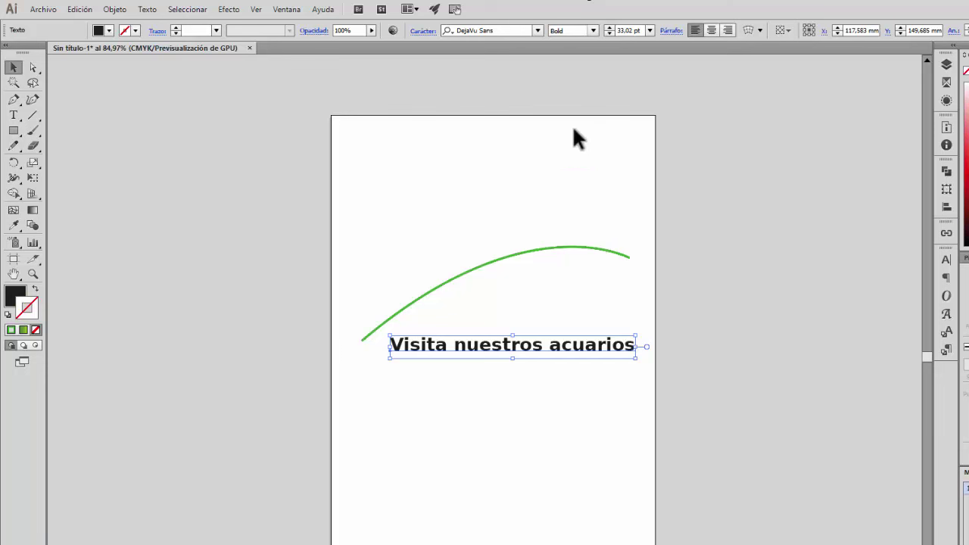
# Step: Drag the bold 'Visita nuestros acuarios' line up so it sits above the green arc
pyautogui.click(569, 200)
pyautogui.moveTo(558, 349); pyautogui.dragTo(537, 209)
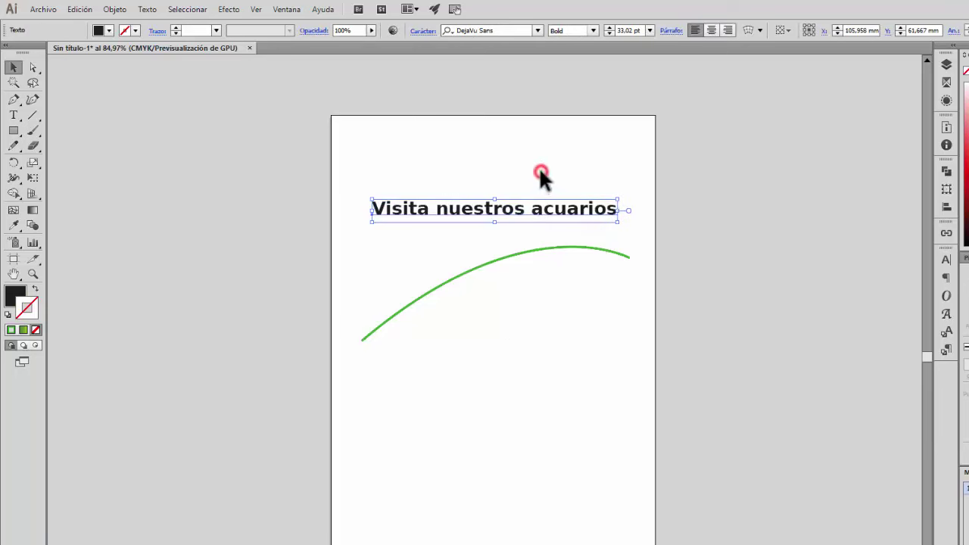
pyautogui.click(540, 171)
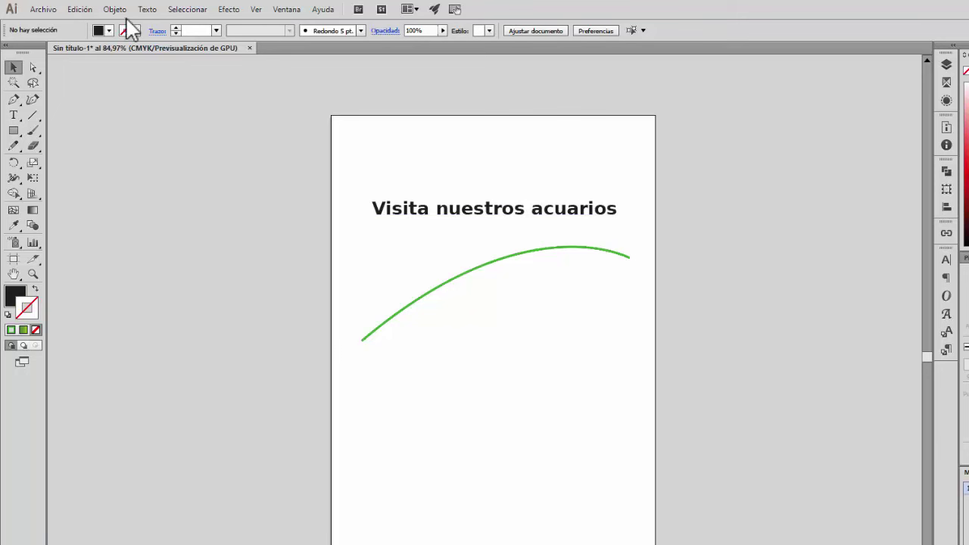
# Step: In the Carácter panel, try tightening the text's tracking to -10 and then -25, then undo the change
pyautogui.click(395, 210)
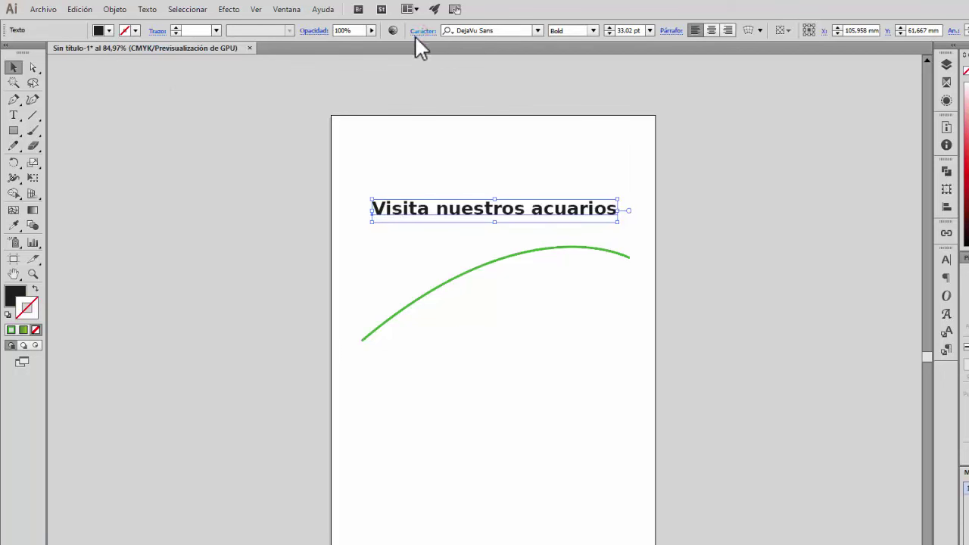
pyautogui.click(415, 34)
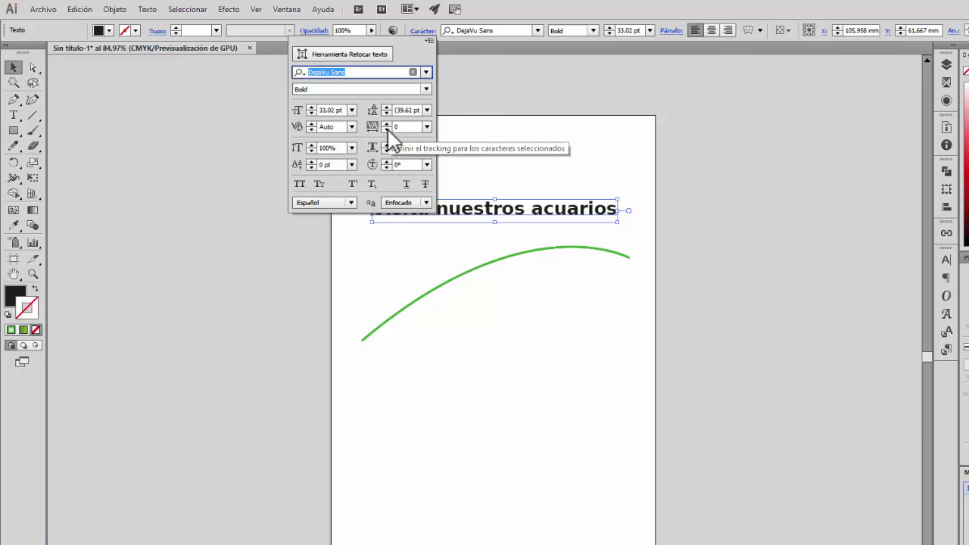
pyautogui.click(425, 129)
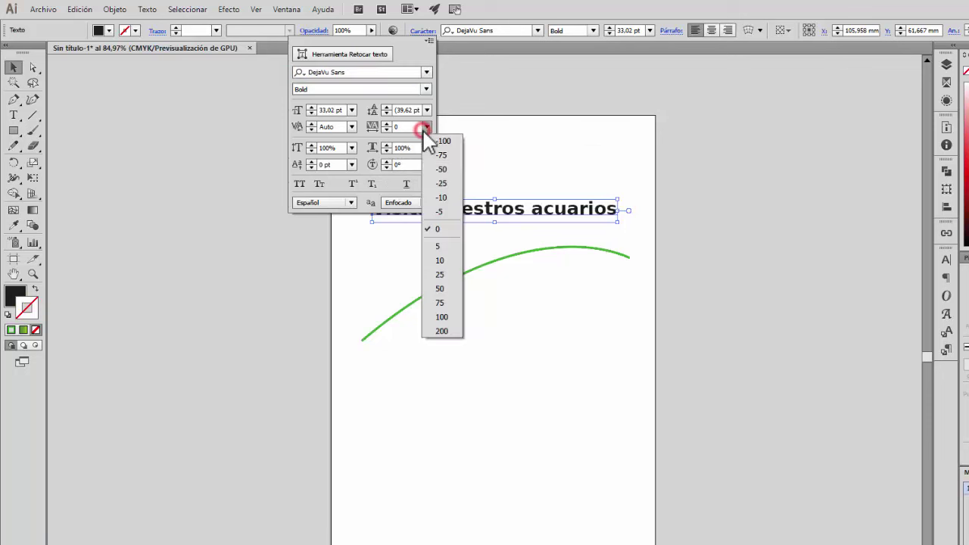
pyautogui.click(447, 198)
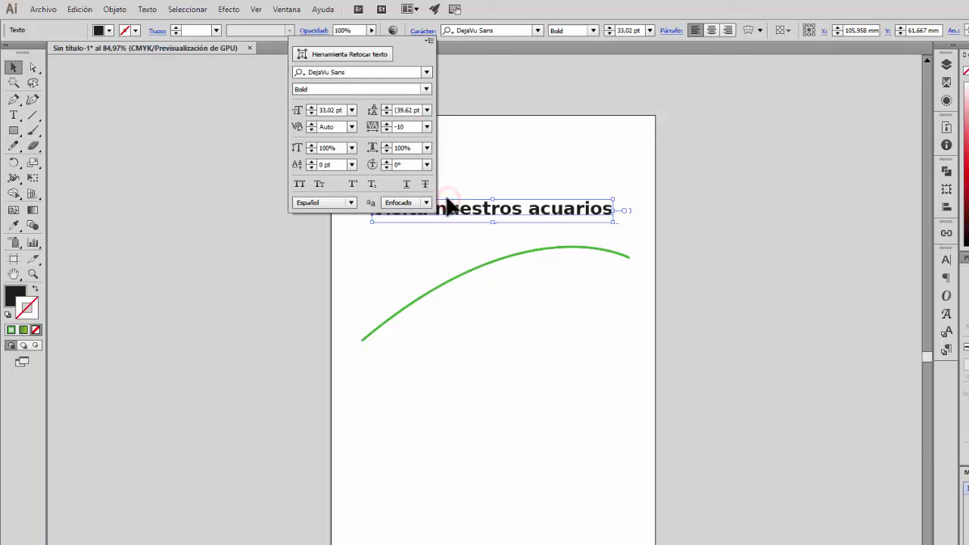
pyautogui.click(426, 128)
pyautogui.click(440, 183)
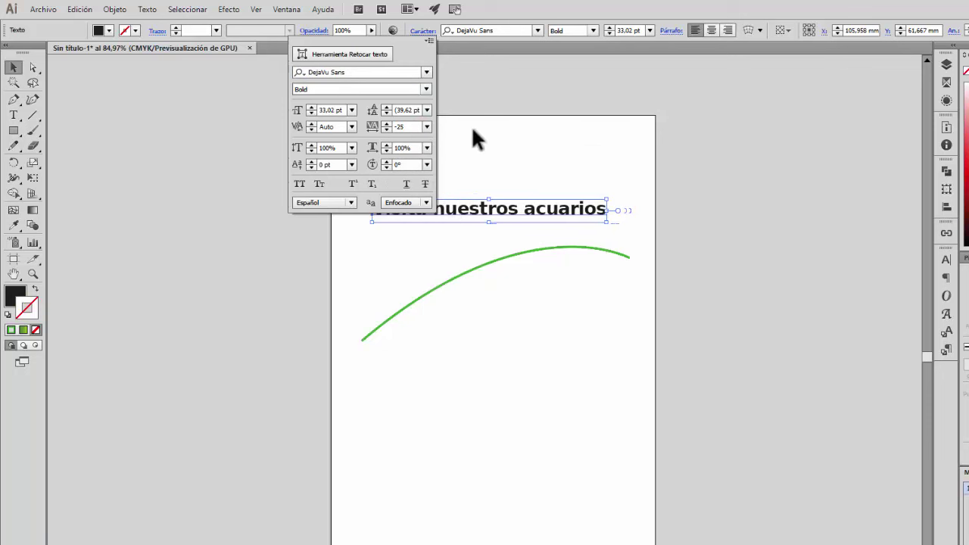
pyautogui.click(490, 134)
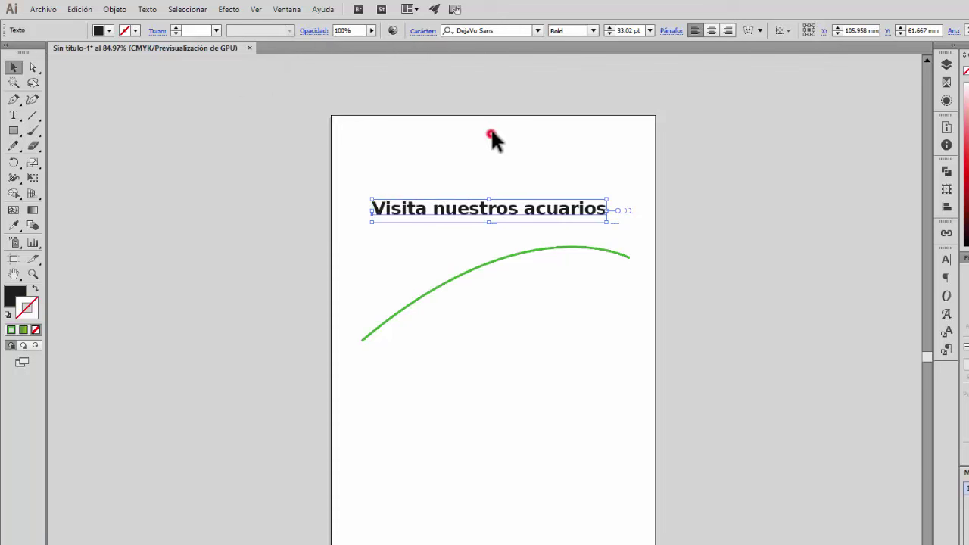
pyautogui.hotkey('ctrl', 'z')
# Step: Erase all the wording of the straight 'Visita nuestros acuarios' line with the Type tool
pyautogui.click(537, 171)
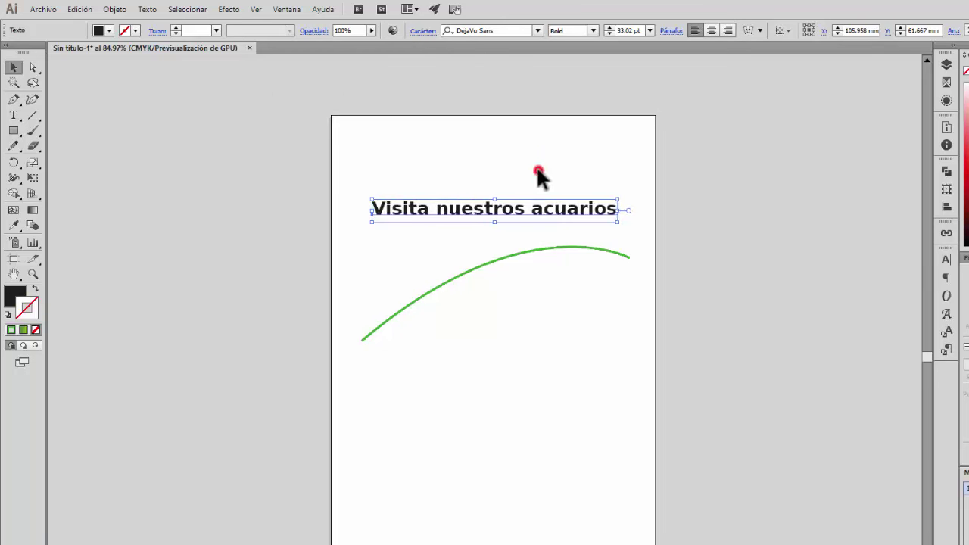
pyautogui.click(568, 215)
pyautogui.click(13, 116)
pyautogui.click(431, 212)
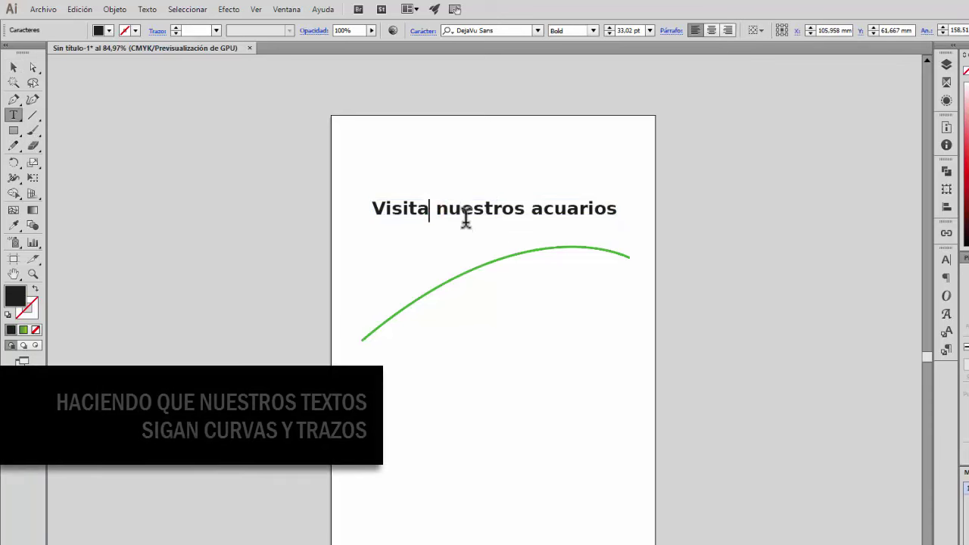
pyautogui.hotkey('ctrl', 'a')
pyautogui.hotkey('ctrl', 'c')
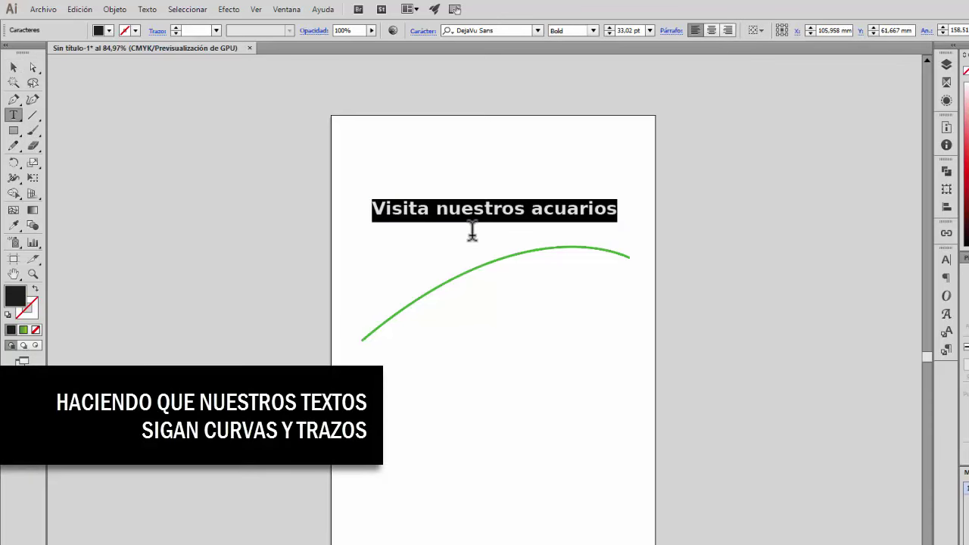
pyautogui.press('BackSpace')
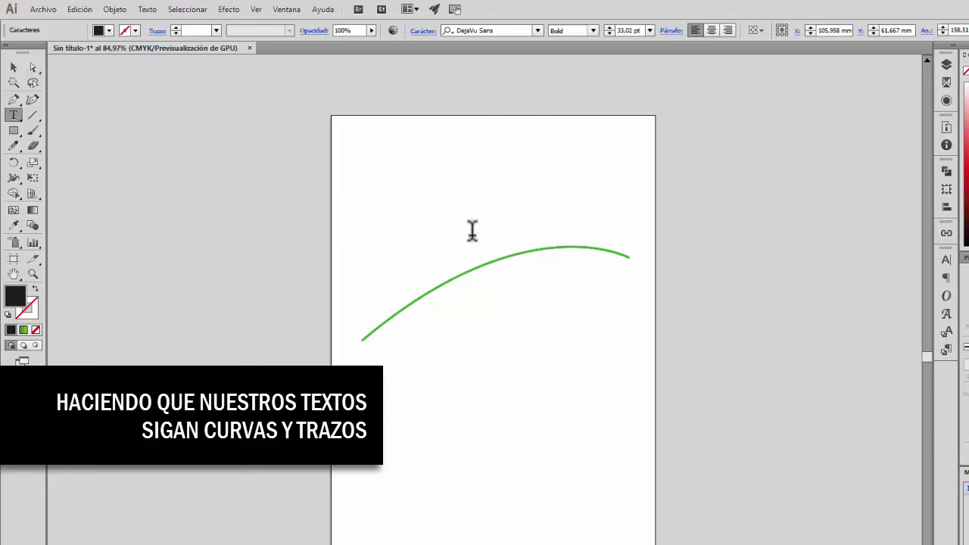
# Step: Show the Capas (Layers) panel and deselect the empty text object
pyautogui.click(947, 65)
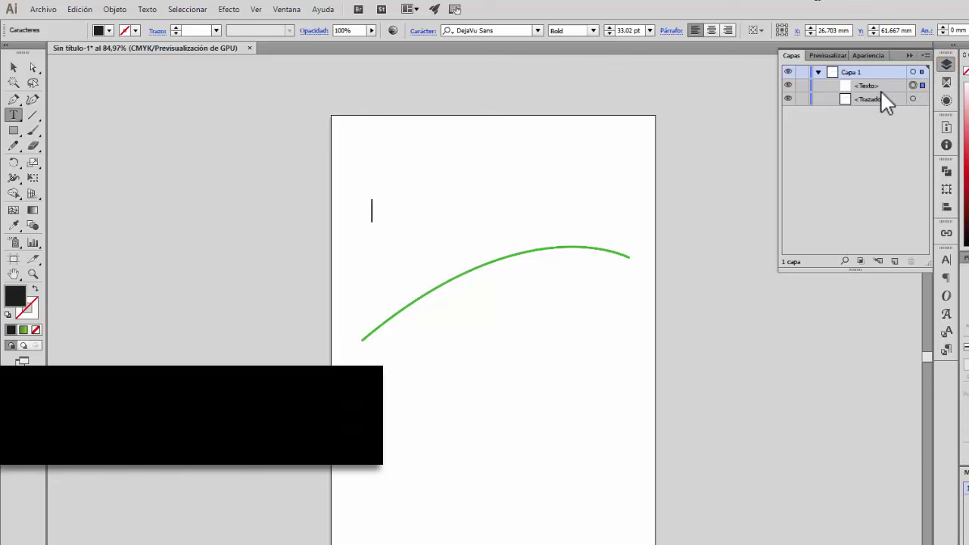
pyautogui.click(13, 67)
pyautogui.click(634, 510)
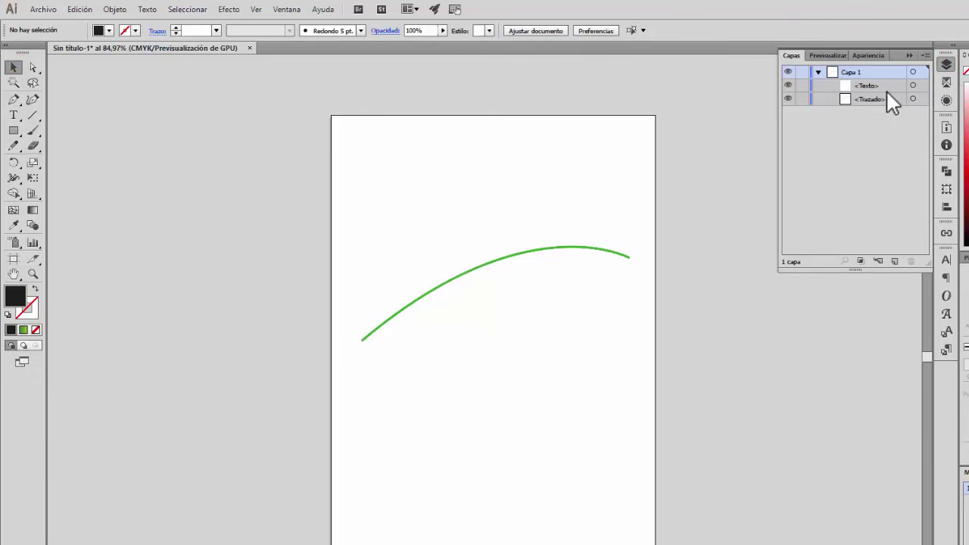
# Step: Use Type on a Path on the green curve and paste 'Visita nuestros acuarios' along it
pyautogui.click(13, 115)
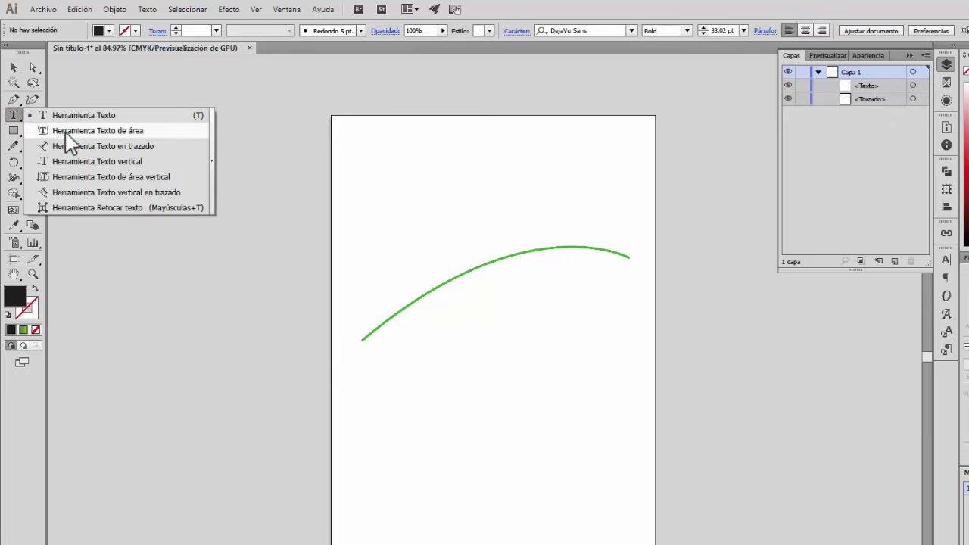
pyautogui.click(65, 148)
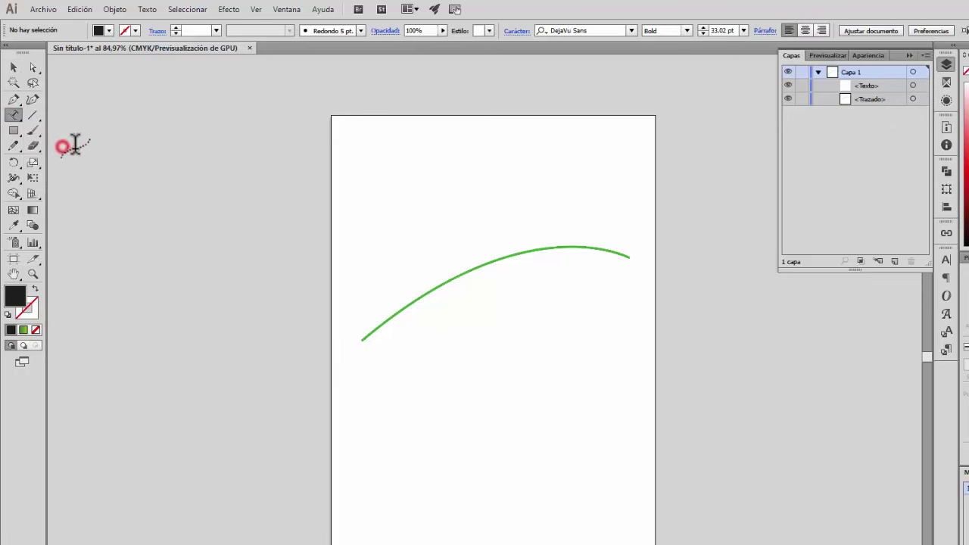
pyautogui.click(374, 325)
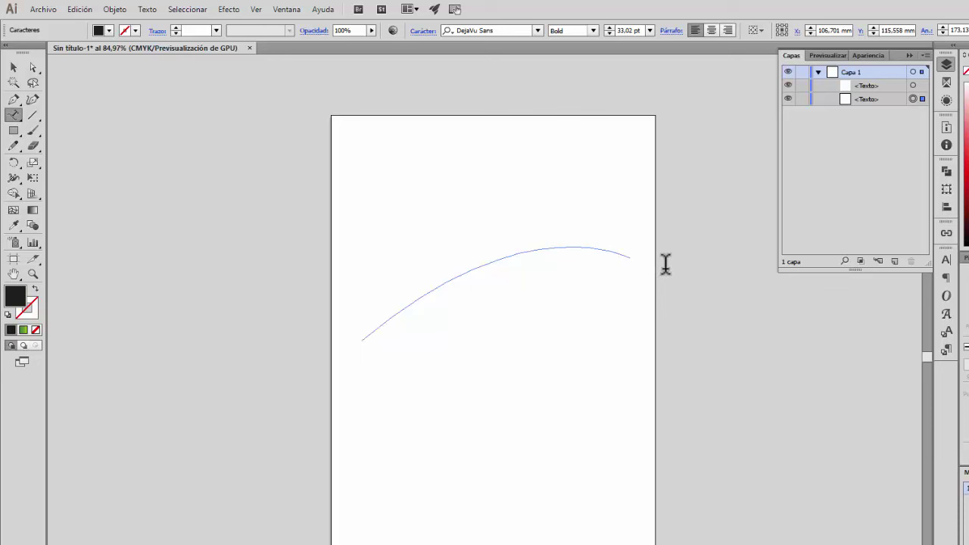
pyautogui.write('hjsjhjshjs')
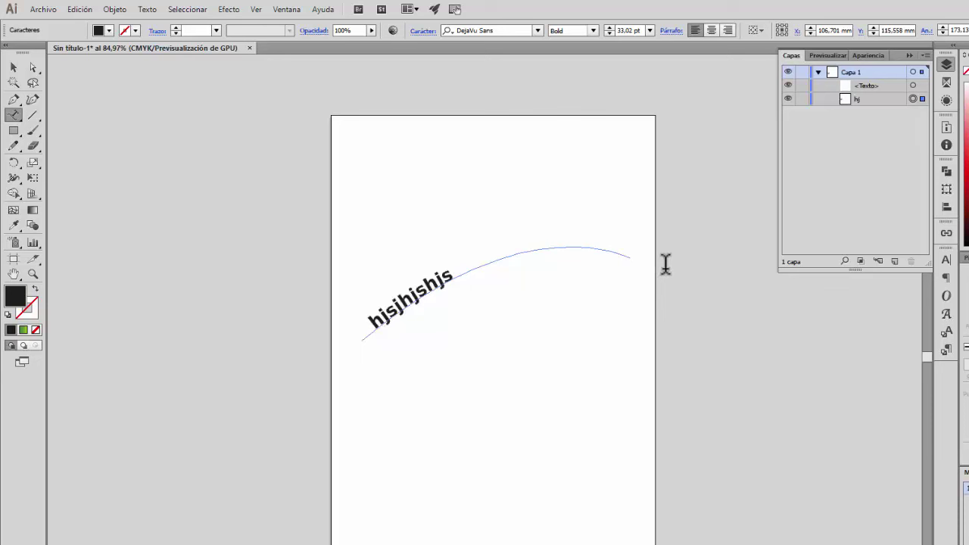
pyautogui.write('hjsjskjsdjkjd')
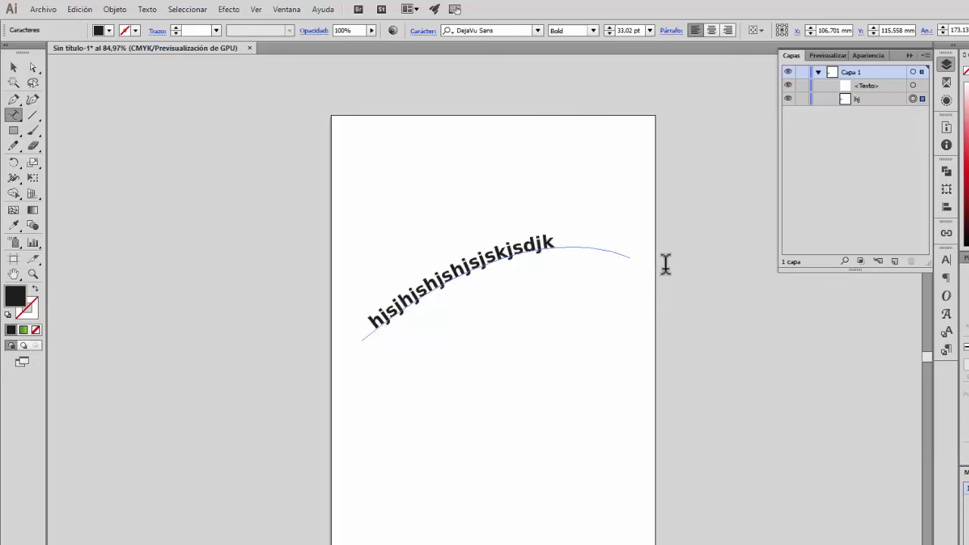
pyautogui.press('BackSpace')
pyautogui.press('BackSpace')
pyautogui.press('BackSpace')
pyautogui.press('BackSpace')
pyautogui.press('BackSpace')
pyautogui.press('BackSpace')
pyautogui.press('BackSpace')
pyautogui.press('BackSpace')
pyautogui.press('BackSpace')
pyautogui.press('BackSpace')
pyautogui.press('BackSpace')
pyautogui.press('BackSpace')
pyautogui.press('BackSpace')
pyautogui.press('BackSpace')
pyautogui.press('BackSpace')
pyautogui.press('BackSpace')
pyautogui.press('BackSpace')
pyautogui.press('BackSpace')
pyautogui.press('BackSpace')
pyautogui.press('BackSpace')
pyautogui.press('BackSpace')
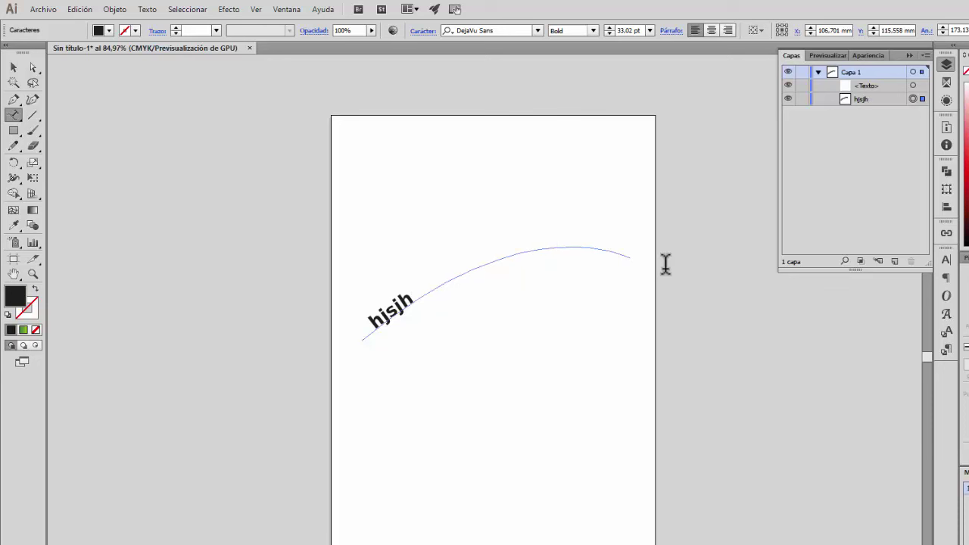
pyautogui.press('Escape')
pyautogui.hotkey('ctrl', 'v')
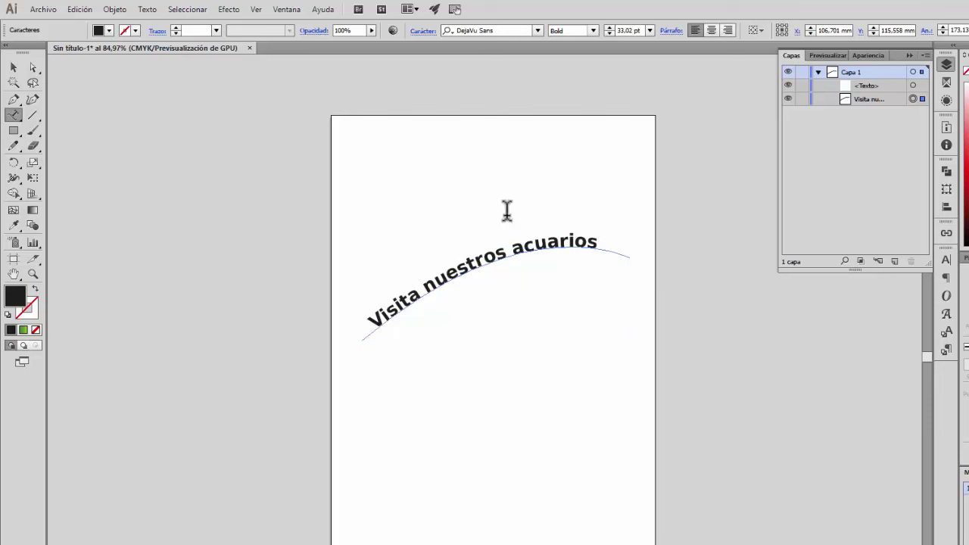
pyautogui.click(13, 67)
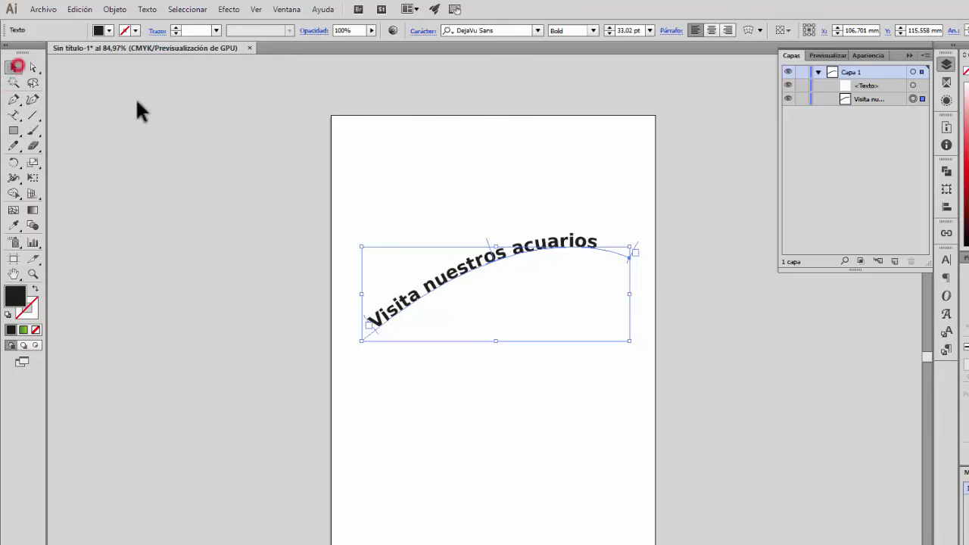
pyautogui.click(446, 180)
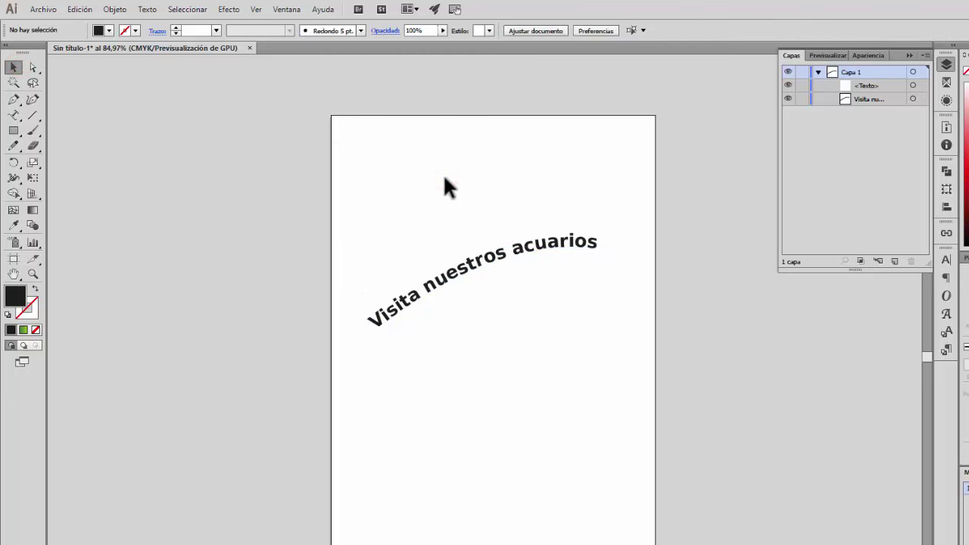
# Step: Zoom in around the curved 'Visita nuestros acuarios' text
pyautogui.click(459, 271)
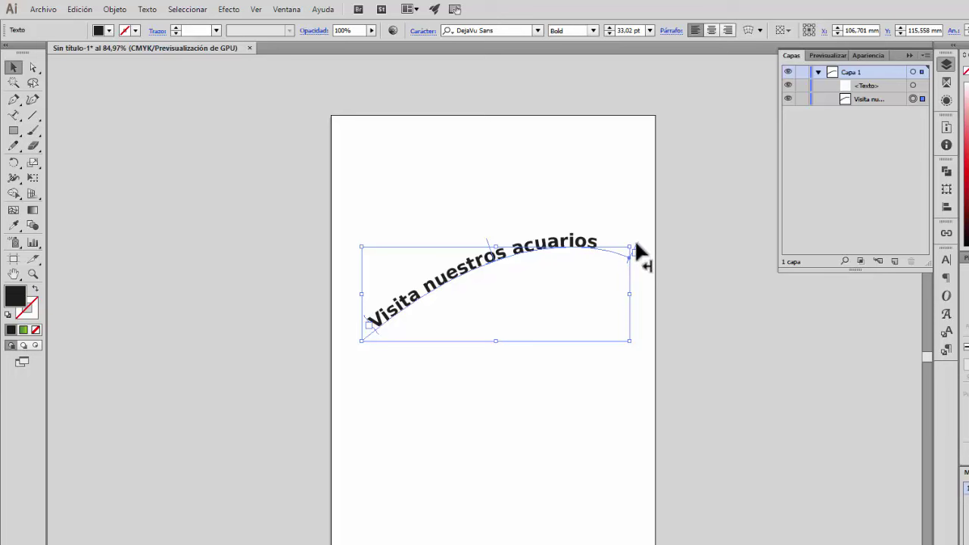
pyautogui.click(33, 273)
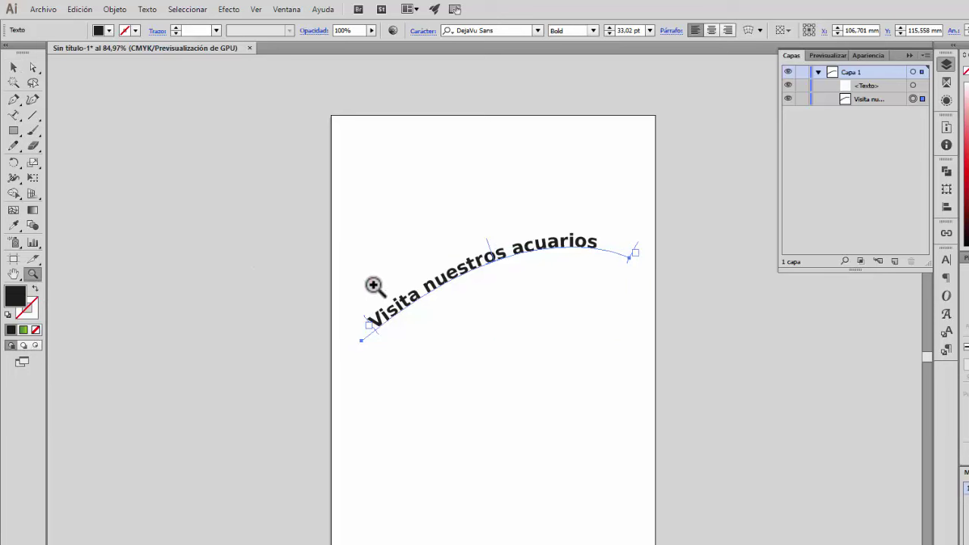
pyautogui.moveTo(390, 284); pyautogui.dragTo(506, 450)
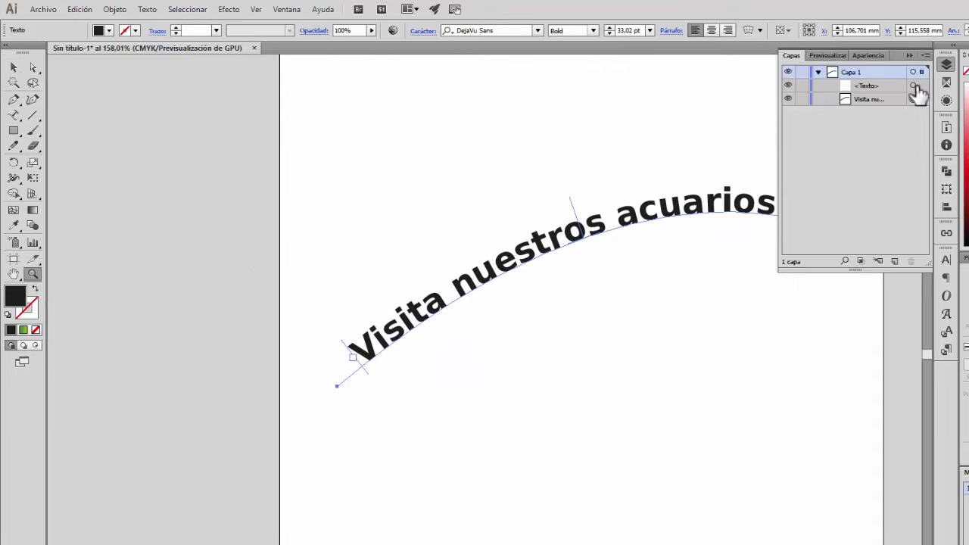
pyautogui.click(910, 56)
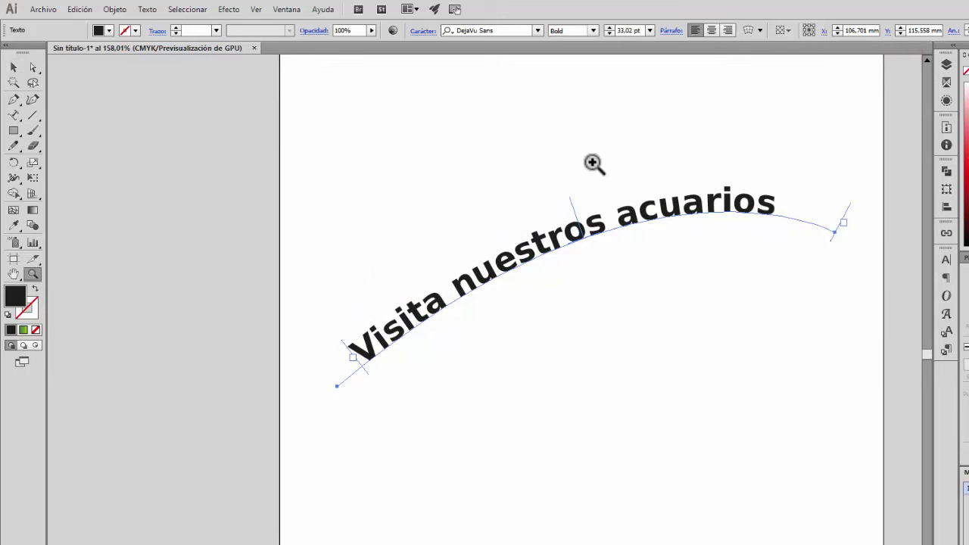
pyautogui.click(13, 68)
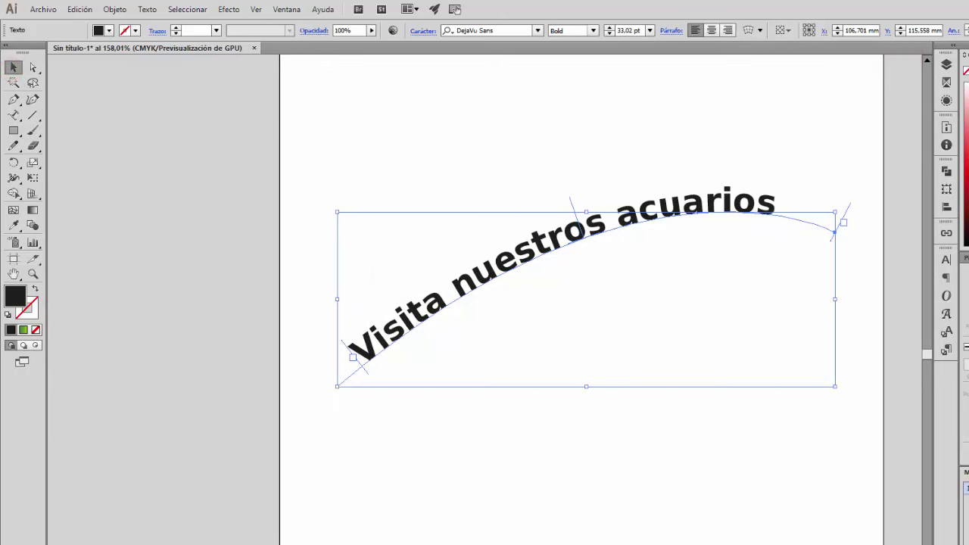
pyautogui.hscroll(3, 754, 519)
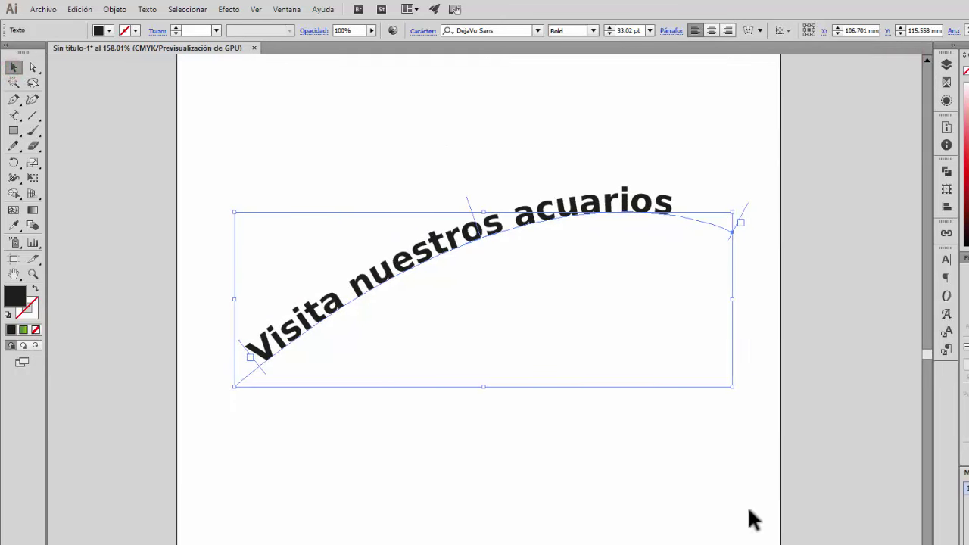
# Step: Delete the empty <Texto> layer in the Capas panel, then close the panel
pyautogui.click(947, 65)
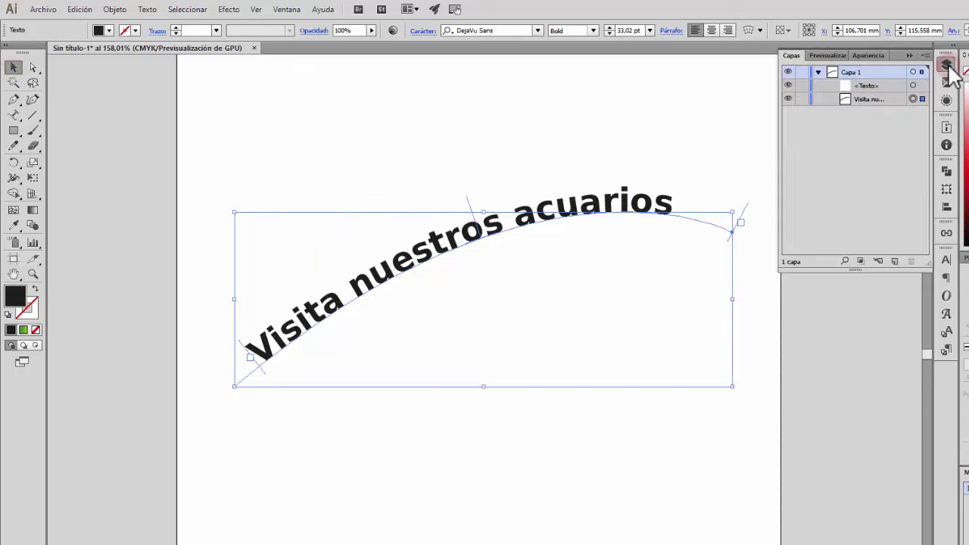
pyautogui.click(859, 84)
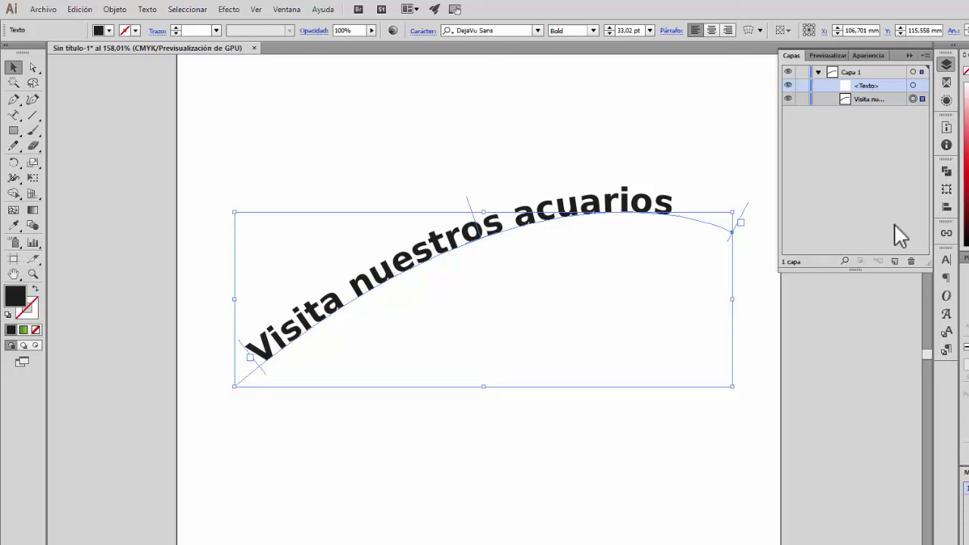
pyautogui.click(911, 262)
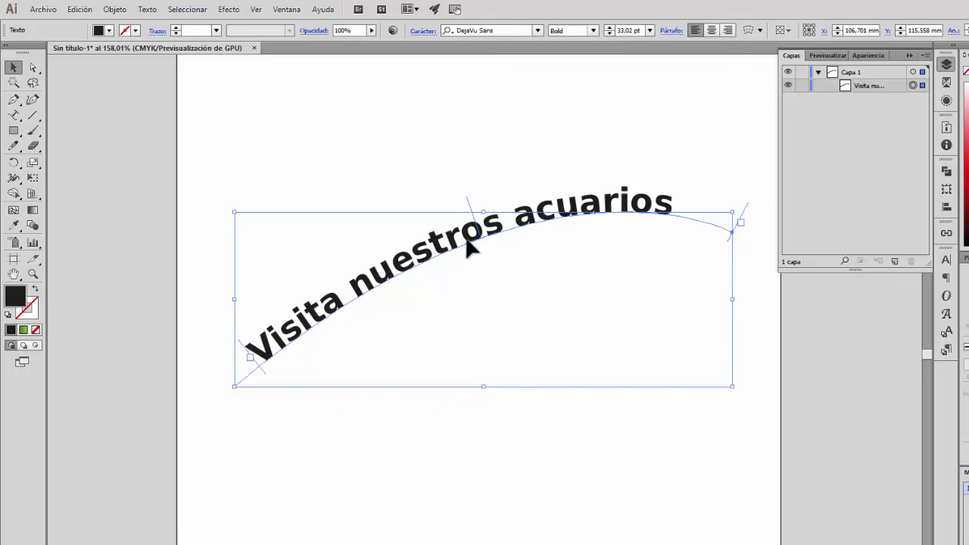
pyautogui.click(709, 100)
pyautogui.click(911, 51)
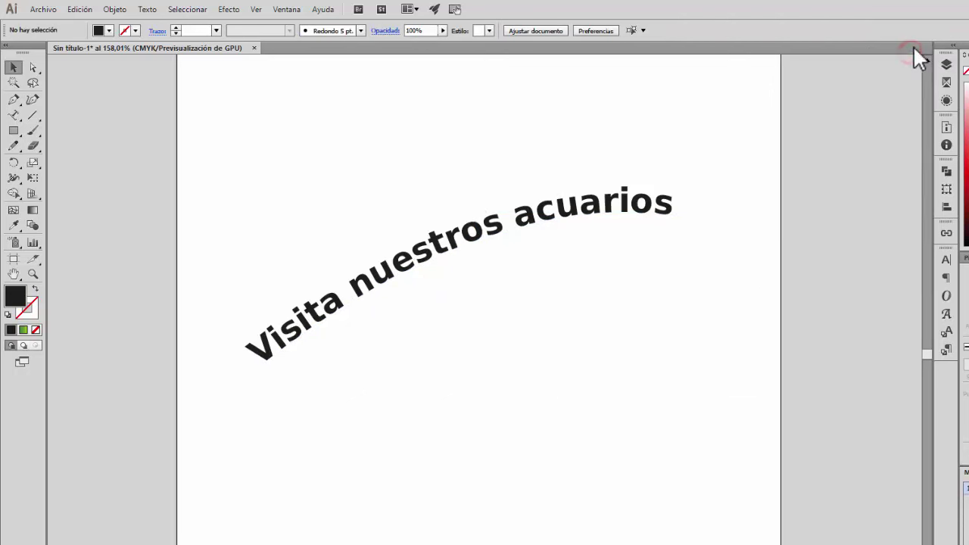
pyautogui.click(12, 68)
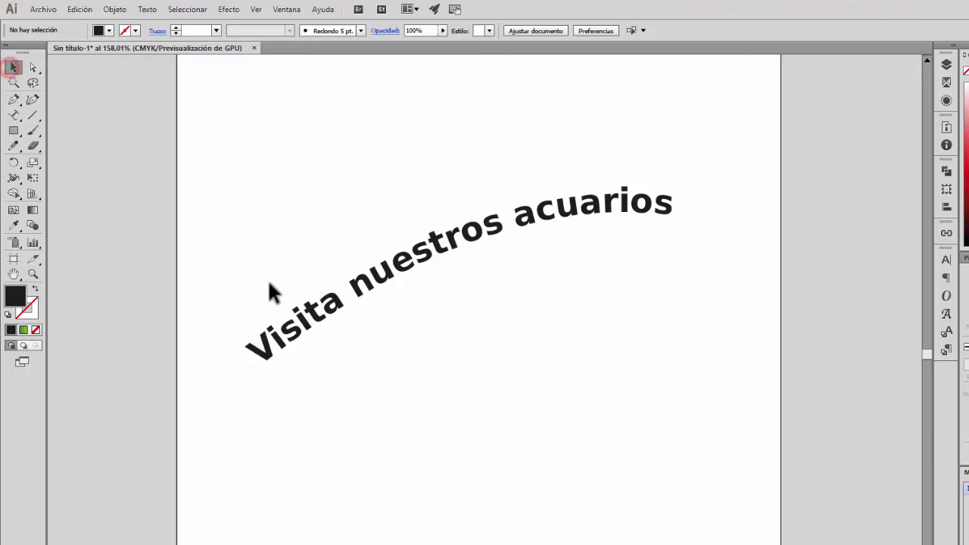
# Step: Drag the path text's end bracket left so only 'Visita nuestros' shows and 'acuarios' overflows
pyautogui.click(309, 326)
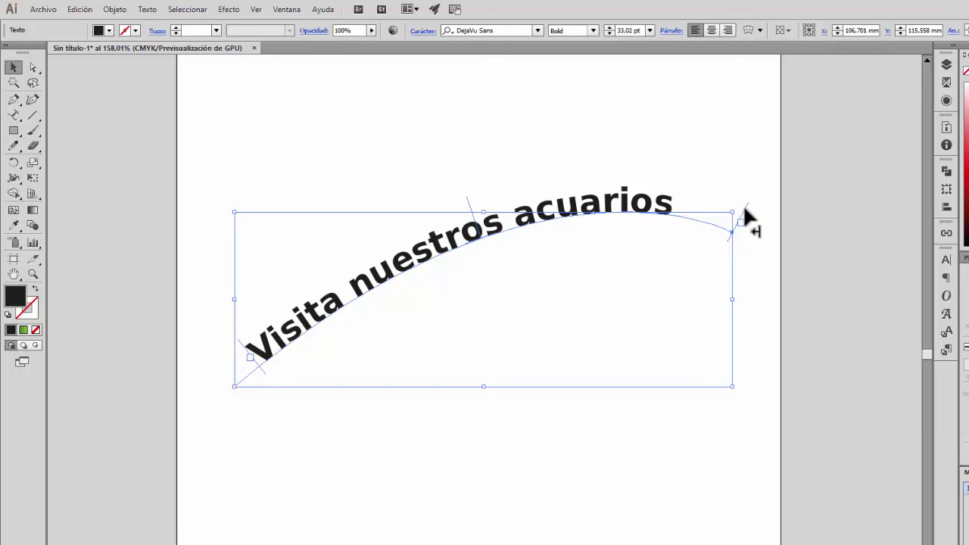
pyautogui.moveTo(744, 210); pyautogui.dragTo(474, 221)
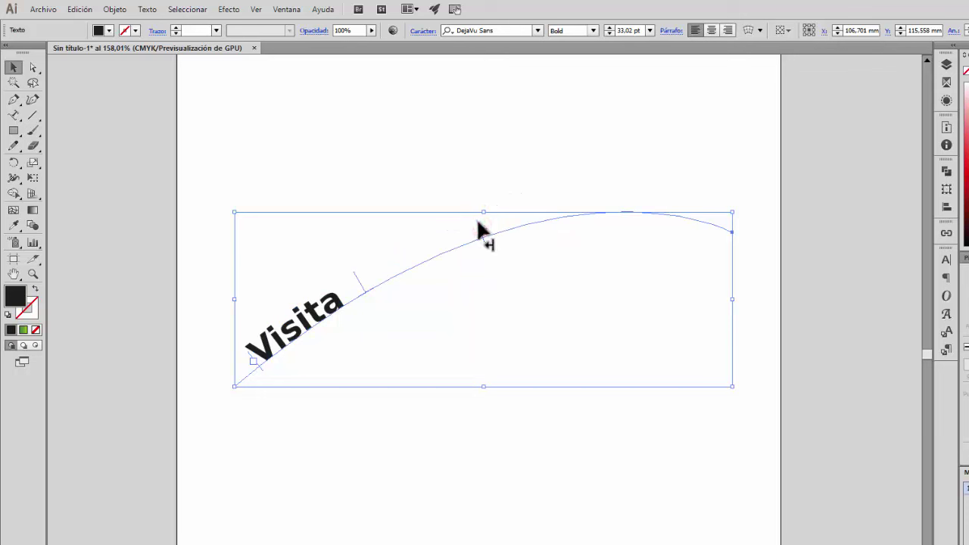
pyautogui.moveTo(496, 221); pyautogui.dragTo(754, 318)
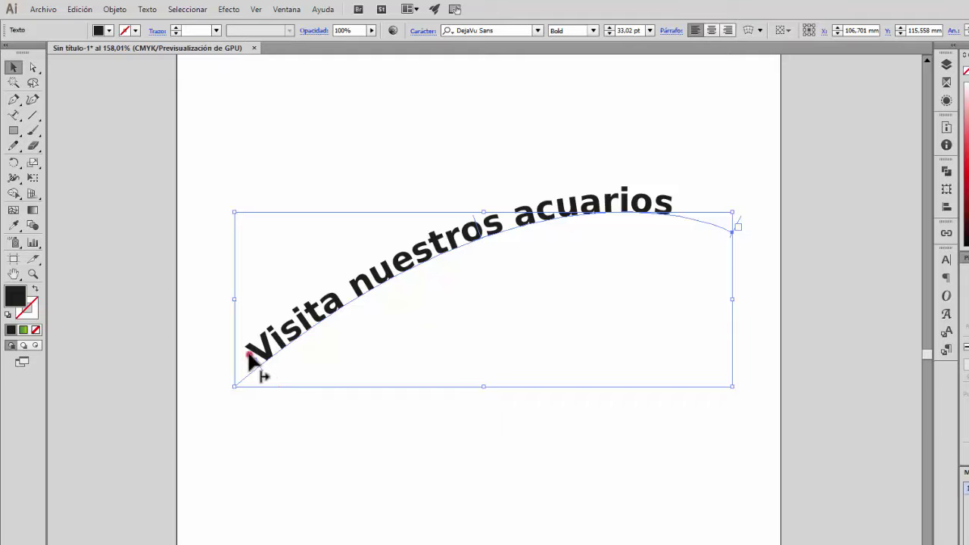
pyautogui.moveTo(252, 356); pyautogui.dragTo(217, 367)
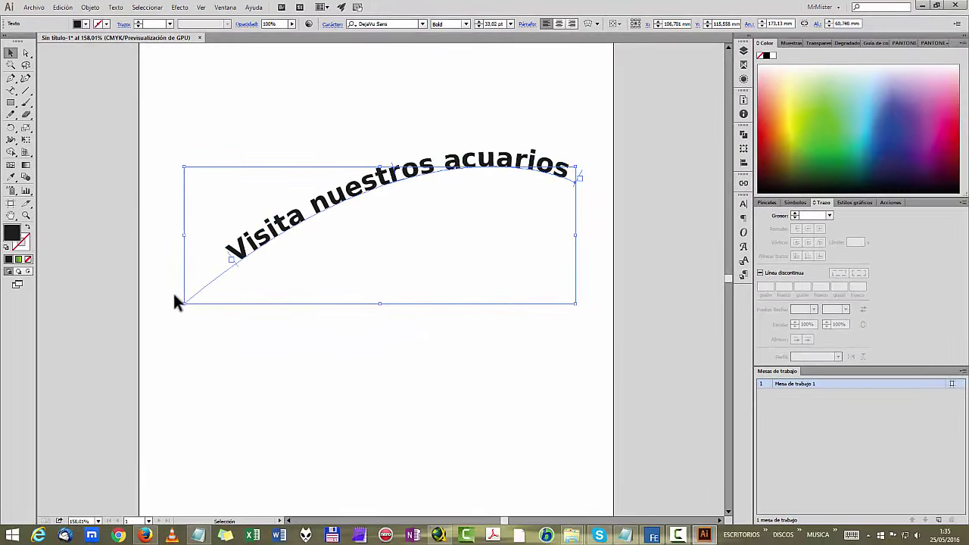
pyautogui.hotkey('ctrl', 'z')
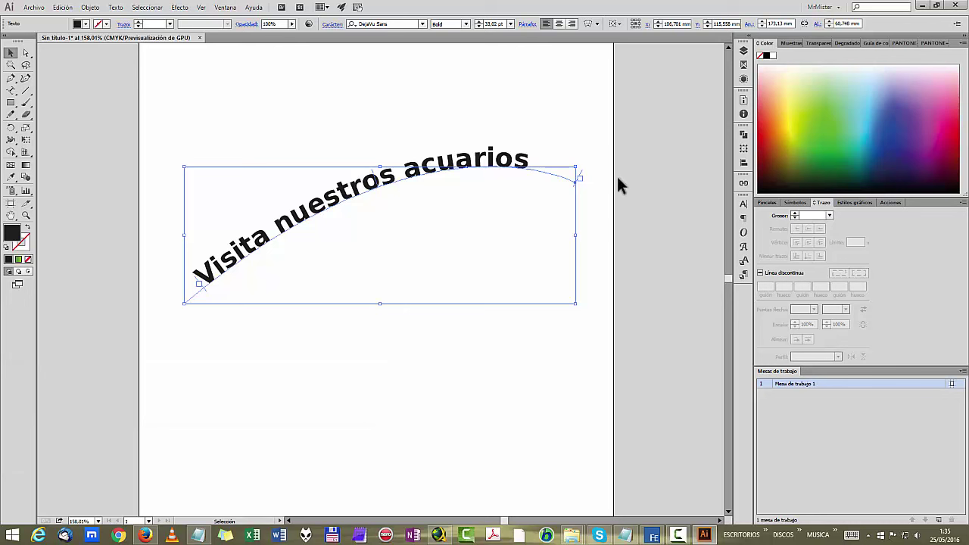
pyautogui.moveTo(579, 177); pyautogui.dragTo(503, 164)
# Step: Thread the overflowing 'acuarios' onto a copied path, then undo the threading
pyautogui.click(503, 162)
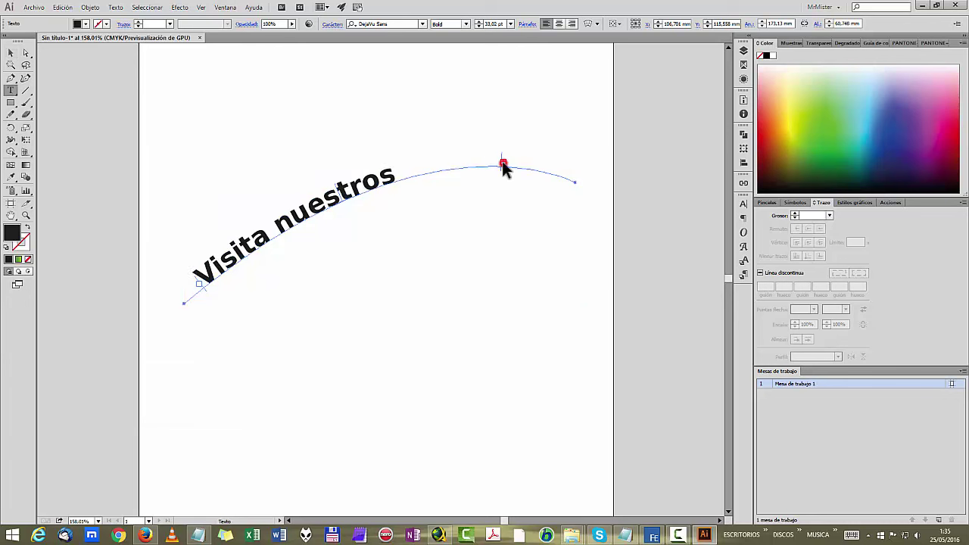
pyautogui.click(238, 393)
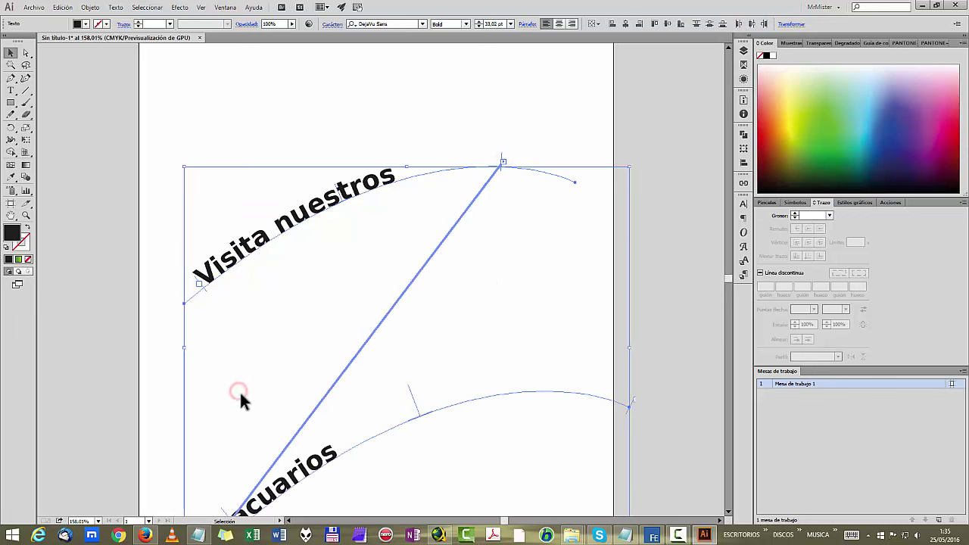
pyautogui.scroll(-2, 510, 266)
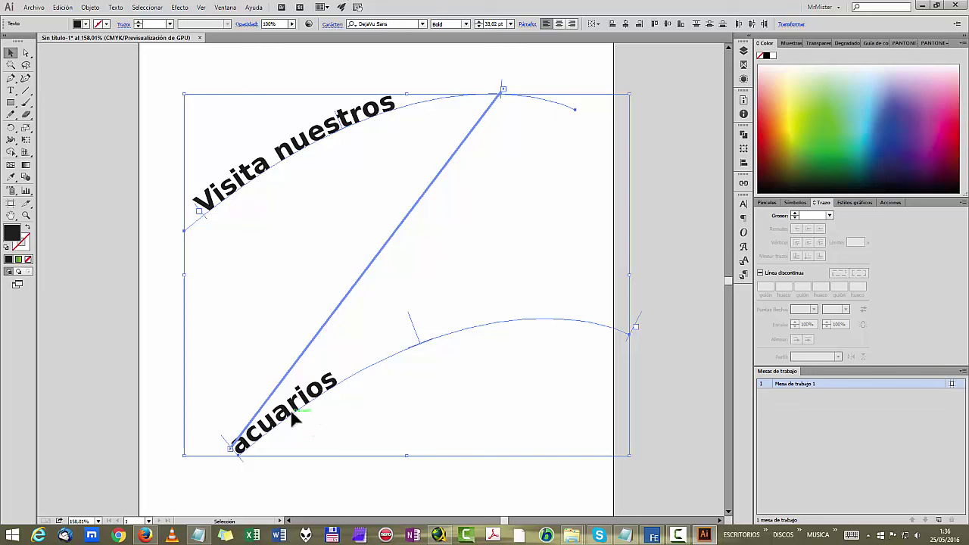
pyautogui.press('Delete')
pyautogui.hotkey('ctrl', 'a')
pyautogui.press('t')
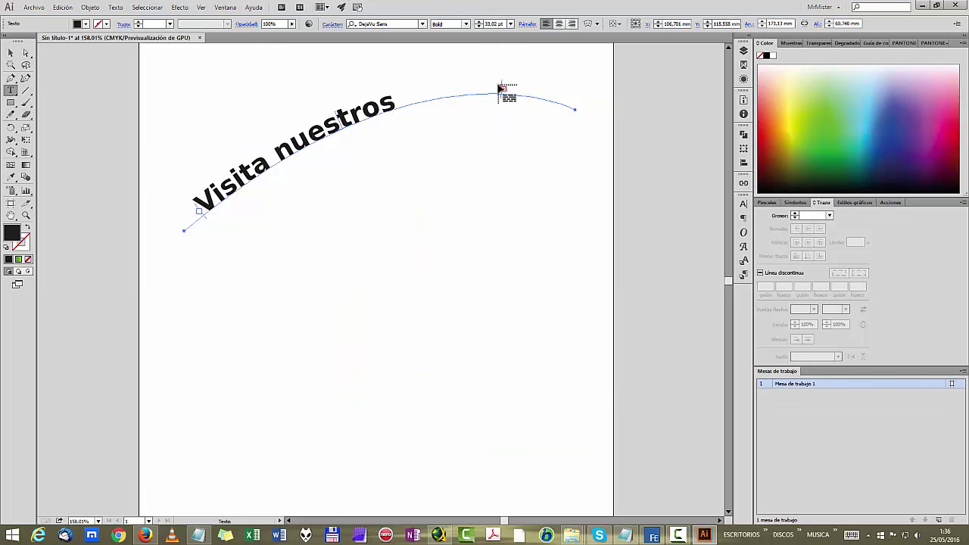
# Step: Drag the end bracket right so the full 'Visita nuestros acuarios' runs along the curve again
pyautogui.press('Escape')
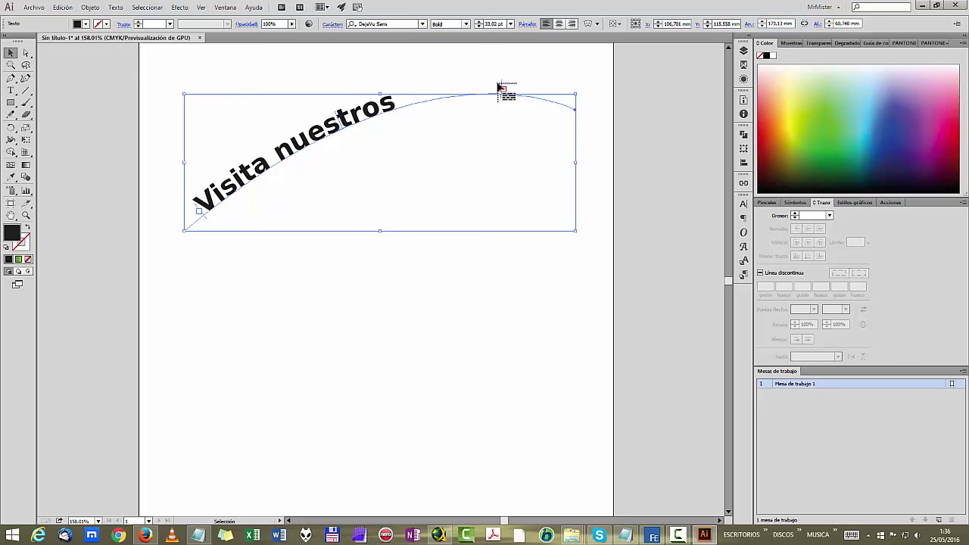
pyautogui.moveTo(500, 88); pyautogui.dragTo(515, 205)
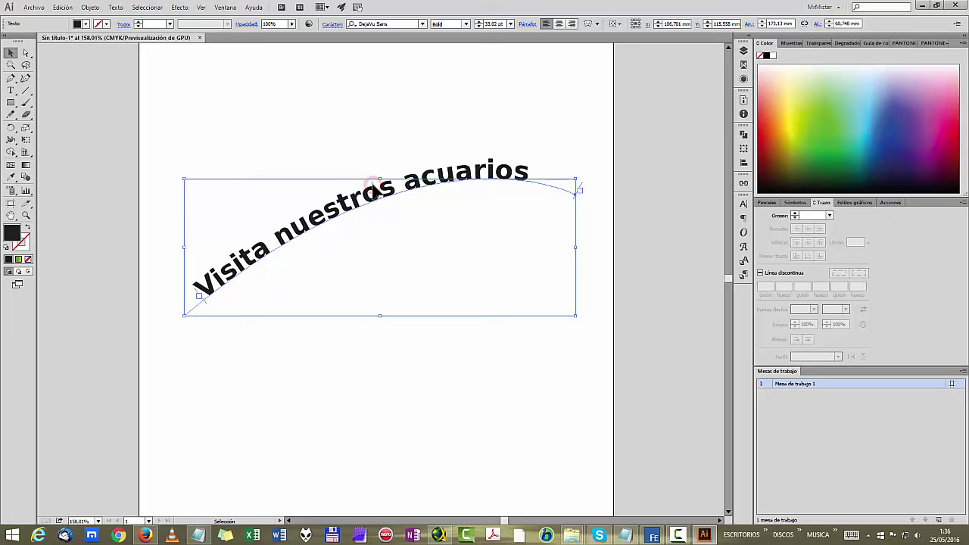
pyautogui.moveTo(376, 191); pyautogui.dragTo(356, 199)
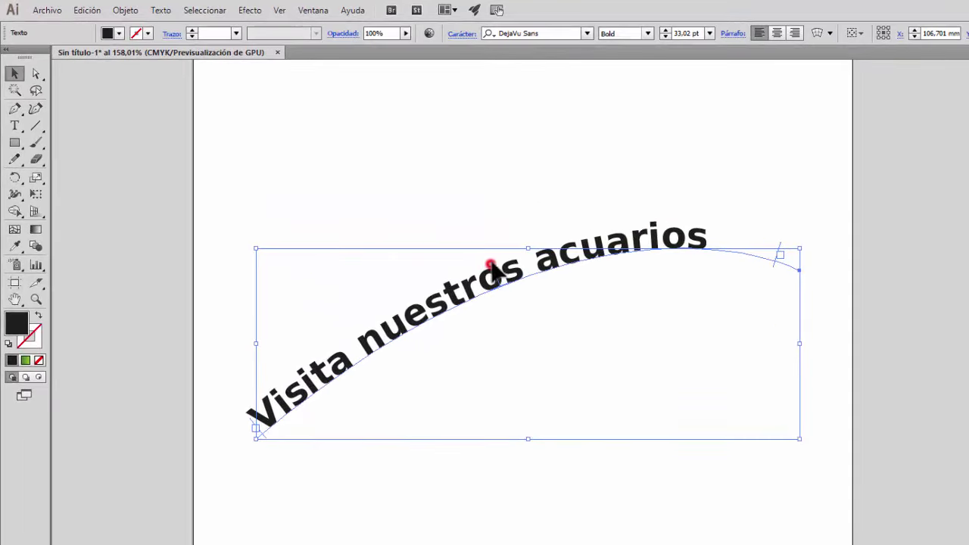
# Step: Slide the path text along the curve by dragging its brackets, flipping it to the other side
pyautogui.moveTo(455, 244)
pyautogui.mouseDown()
pyautogui.moveTo(461, 236)
pyautogui.moveTo(637, 254)
pyautogui.moveTo(538, 231)
pyautogui.moveTo(440, 286)
pyautogui.moveTo(575, 263)
pyautogui.moveTo(462, 290)
pyautogui.moveTo(502, 260)
pyautogui.moveTo(597, 260)
pyautogui.moveTo(540, 255)
pyautogui.moveTo(460, 282)
pyautogui.moveTo(567, 265)
pyautogui.moveTo(509, 265)
pyautogui.moveTo(526, 325)
pyautogui.moveTo(515, 286)
pyautogui.moveTo(523, 265)
pyautogui.moveTo(530, 363)
pyautogui.moveTo(485, 360)
pyautogui.moveTo(559, 303)
pyautogui.moveTo(537, 287)
pyautogui.moveTo(386, 350)
pyautogui.moveTo(457, 310)
pyautogui.moveTo(567, 320)
pyautogui.moveTo(578, 292)
pyautogui.moveTo(503, 312)
pyautogui.moveTo(326, 398)
pyautogui.moveTo(627, 279)
pyautogui.moveTo(538, 241)
pyautogui.moveTo(645, 238)
pyautogui.moveTo(388, 307)
pyautogui.moveTo(385, 330)
pyautogui.mouseUp()
pyautogui.click(483, 269)
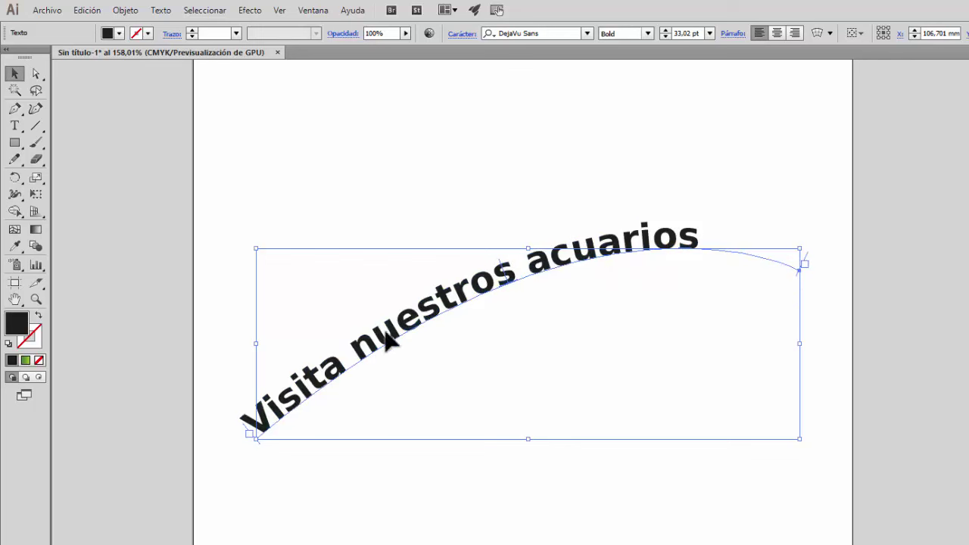
pyautogui.moveTo(511, 268); pyautogui.dragTo(554, 259)
pyautogui.moveTo(249, 437); pyautogui.dragTo(310, 390)
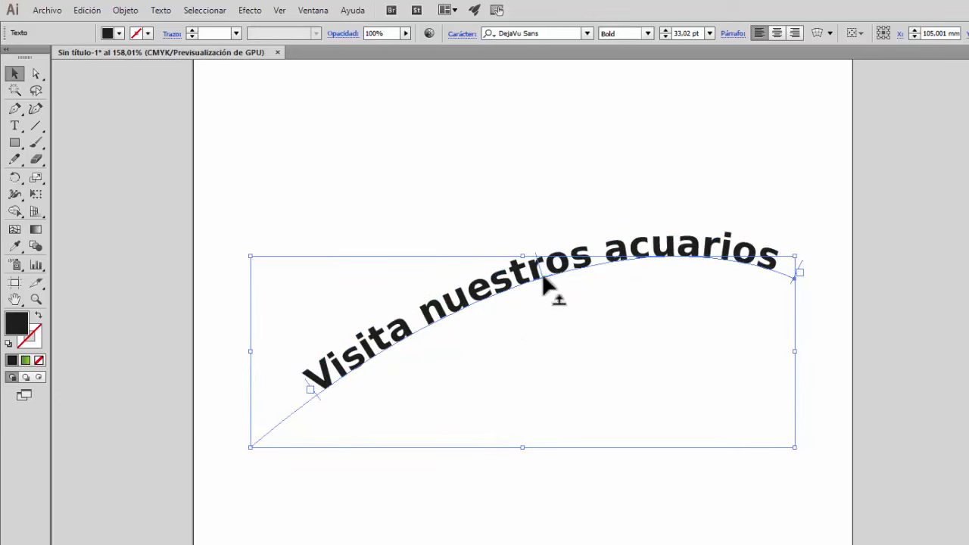
pyautogui.moveTo(540, 264); pyautogui.dragTo(525, 312)
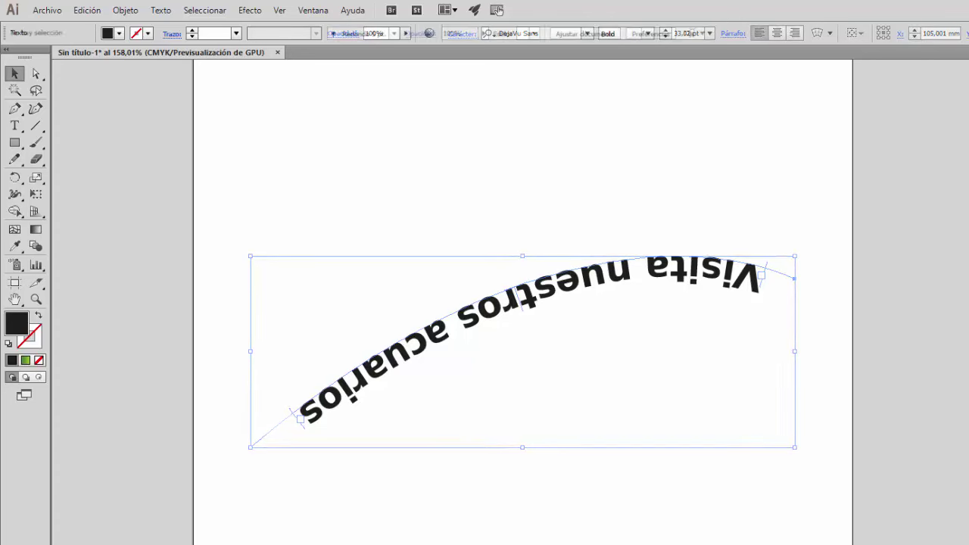
# Step: Undo the flip so the text is upright, then select the curved text and clear its wording
pyautogui.hotkey('ctrl', 'shift', 'a')
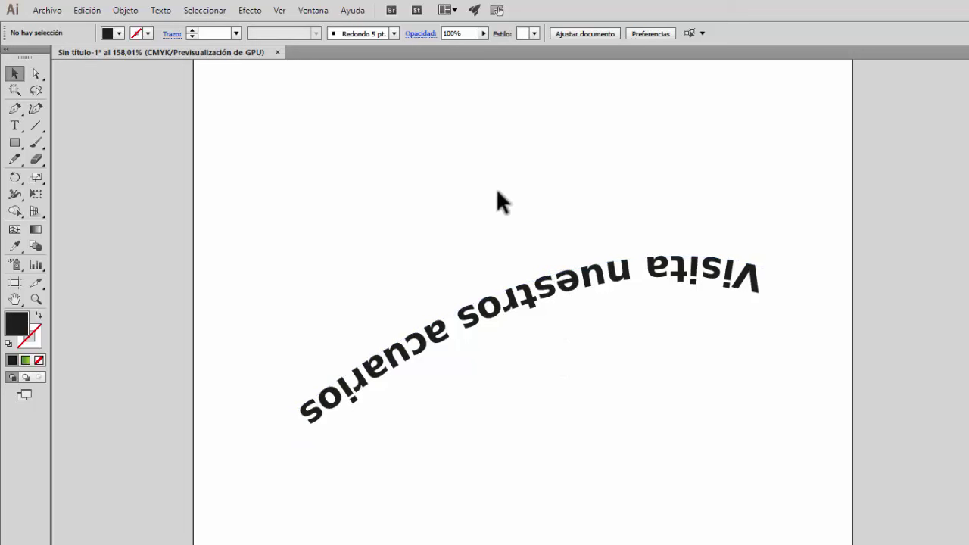
pyautogui.hotkey('ctrl', 'z')
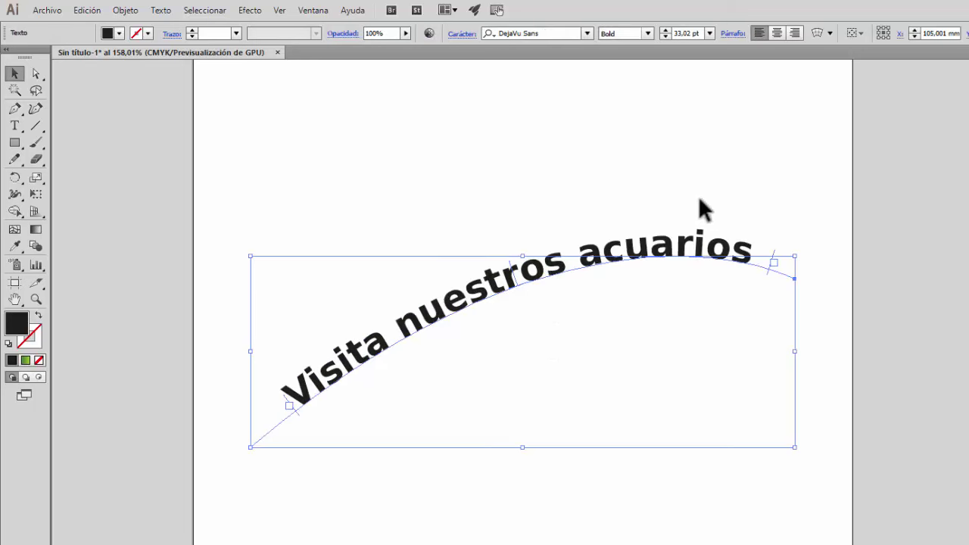
pyautogui.click(696, 180)
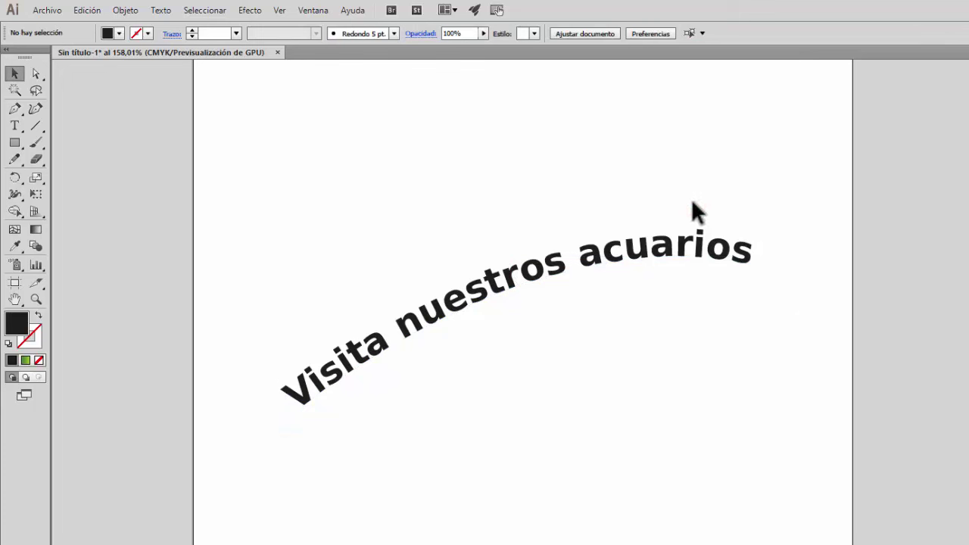
pyautogui.click(698, 252)
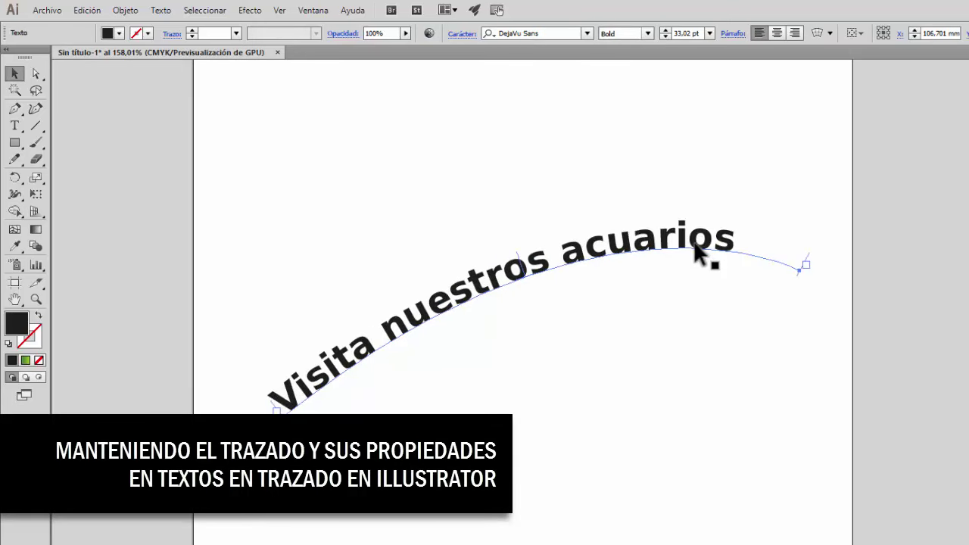
pyautogui.press('Delete')
# Step: Remove the typed test characters from the curve and select the green arc with its 1.5 mm stroke
pyautogui.write('hj')
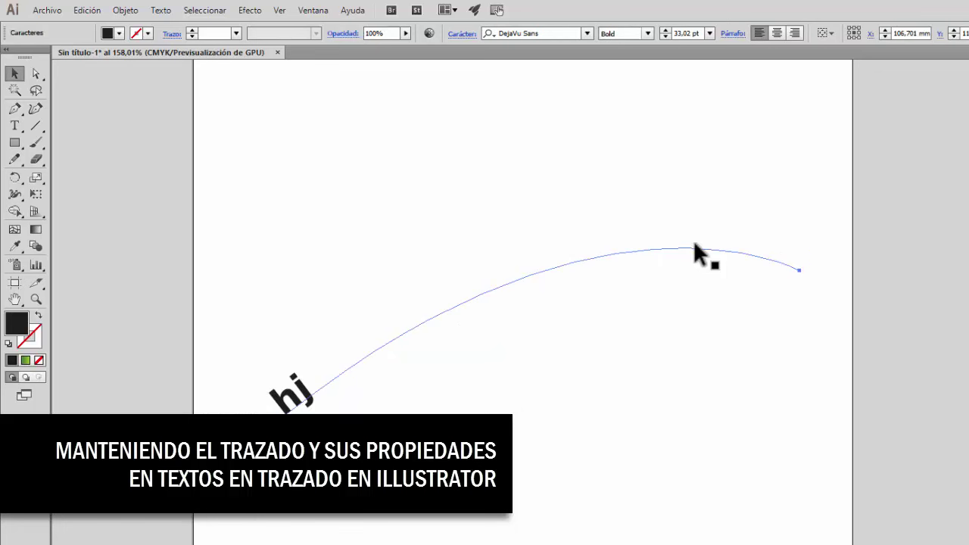
pyautogui.write('sjhjshjshjsjskjsdjkj')
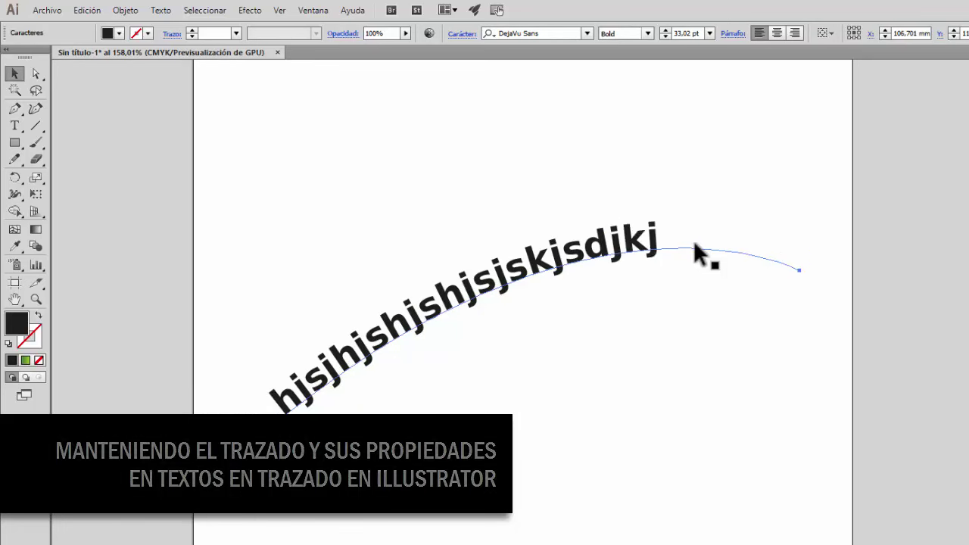
pyautogui.hotkey('ctrl', 'z')
pyautogui.hotkey('ctrl', 'z')
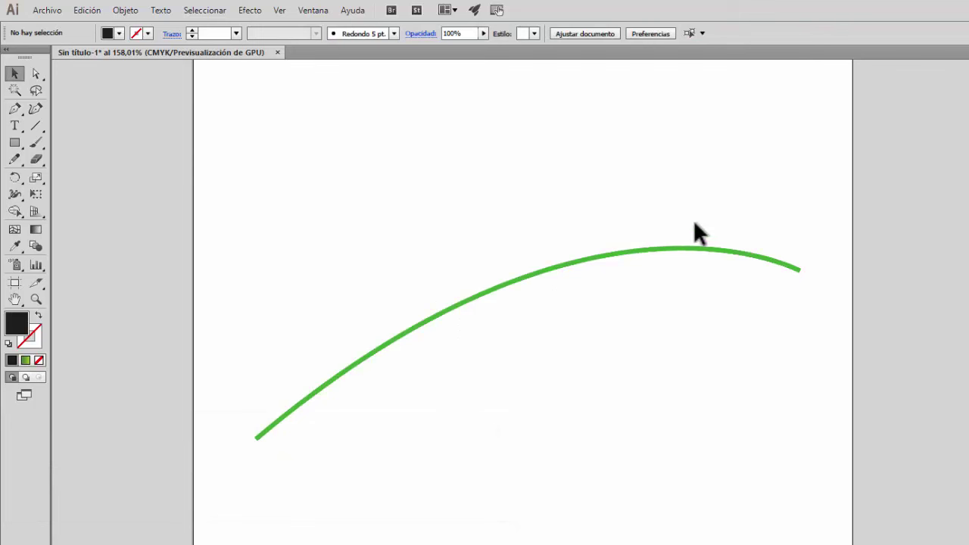
pyautogui.click(690, 199)
pyautogui.click(574, 261)
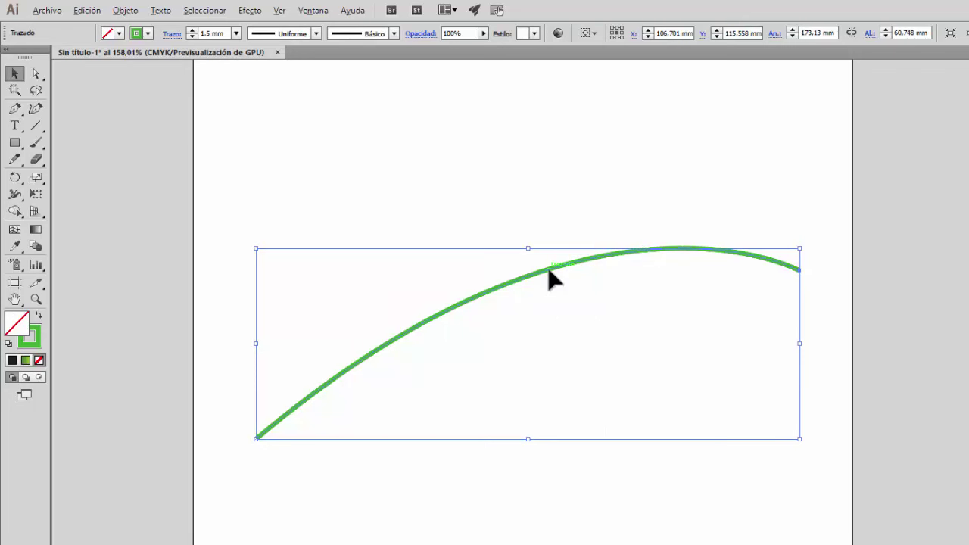
# Step: Alt-drag a copy of the green arc slightly below the original, then deselect
pyautogui.click(501, 288)
pyautogui.moveTo(499, 285); pyautogui.dragTo(506, 321)
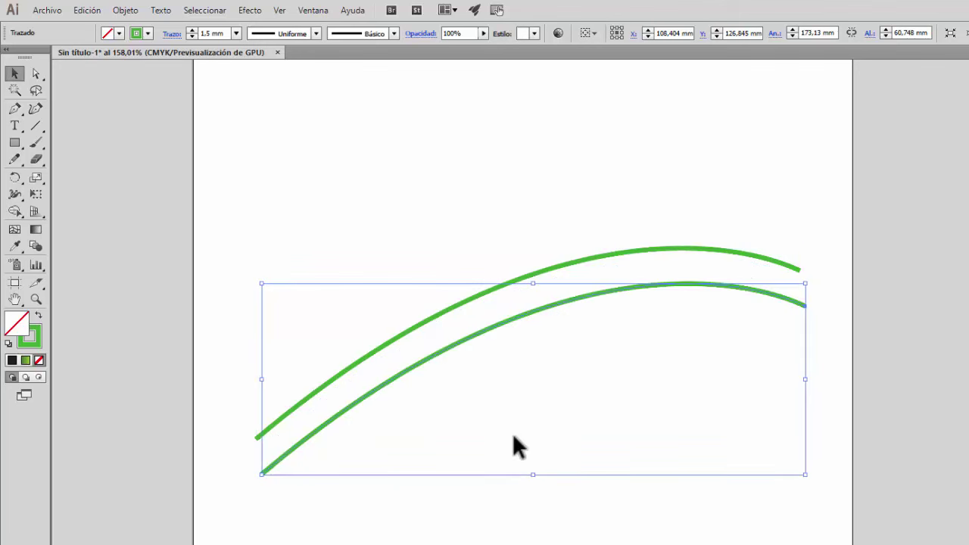
pyautogui.click(512, 209)
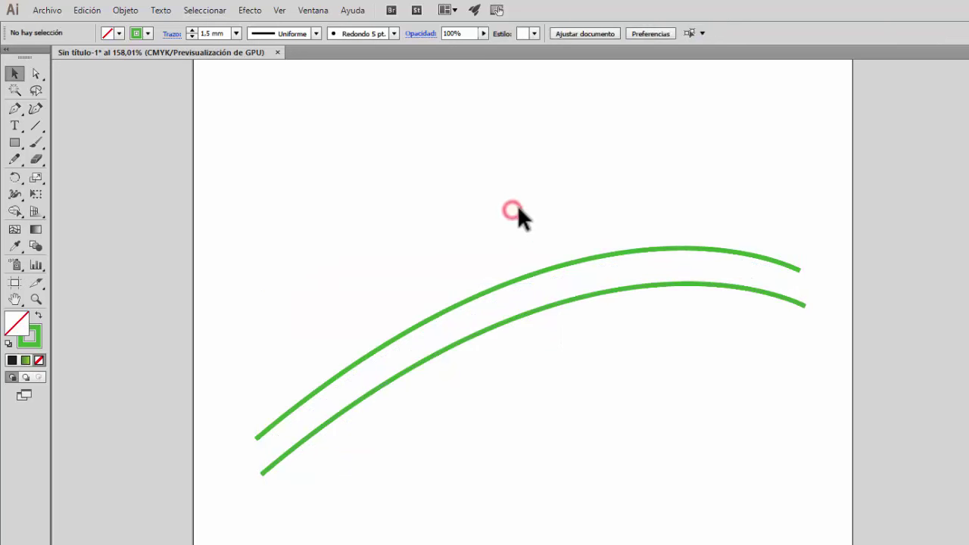
pyautogui.click(627, 256)
pyautogui.click(280, 166)
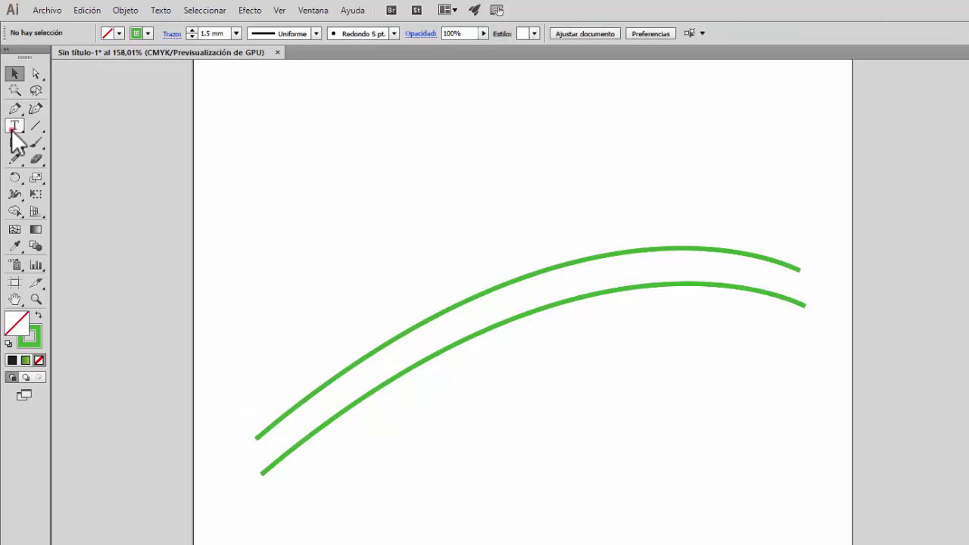
# Step: Type 'Visita nuestros acuarios' along the top green curve as path text, then deselect it
pyautogui.moveTo(14, 126); pyautogui.dragTo(78, 160)
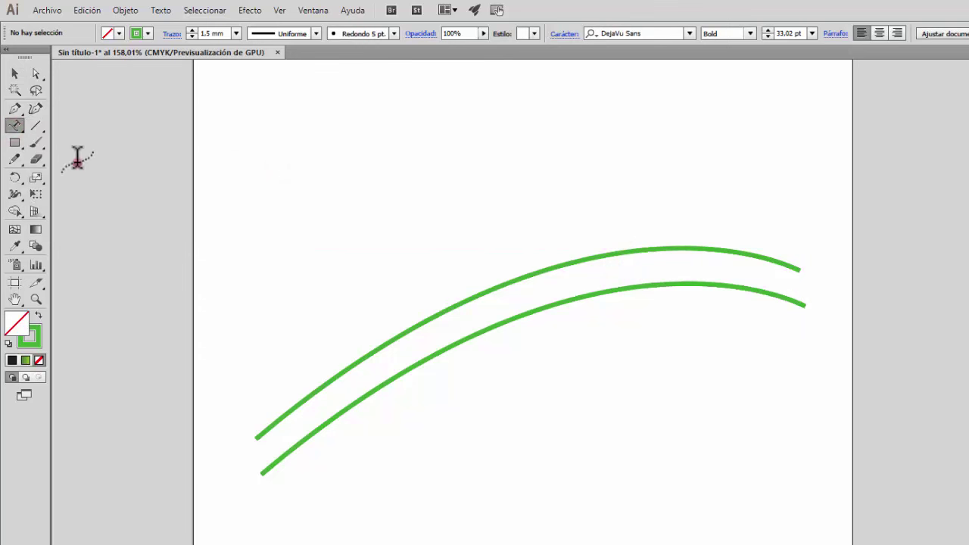
pyautogui.click(271, 425)
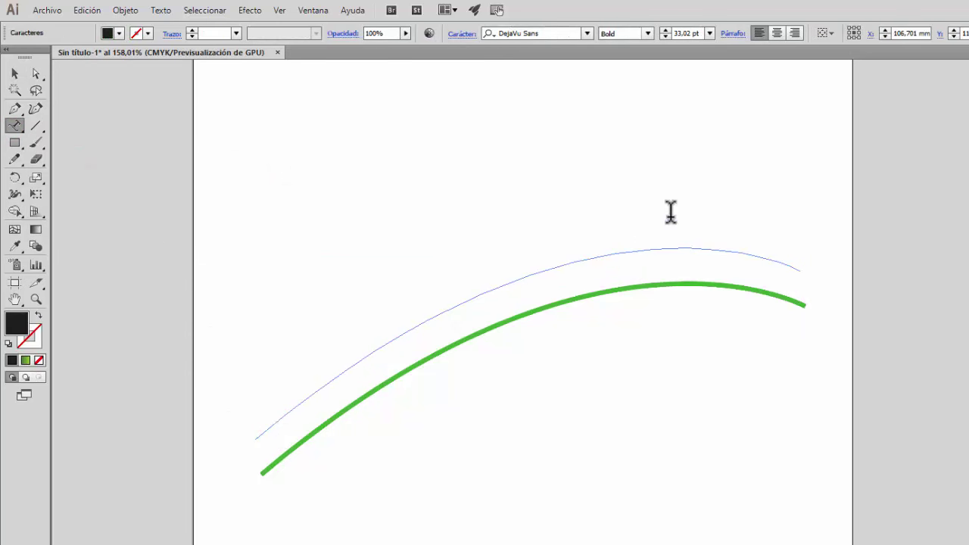
pyautogui.write('Visit')
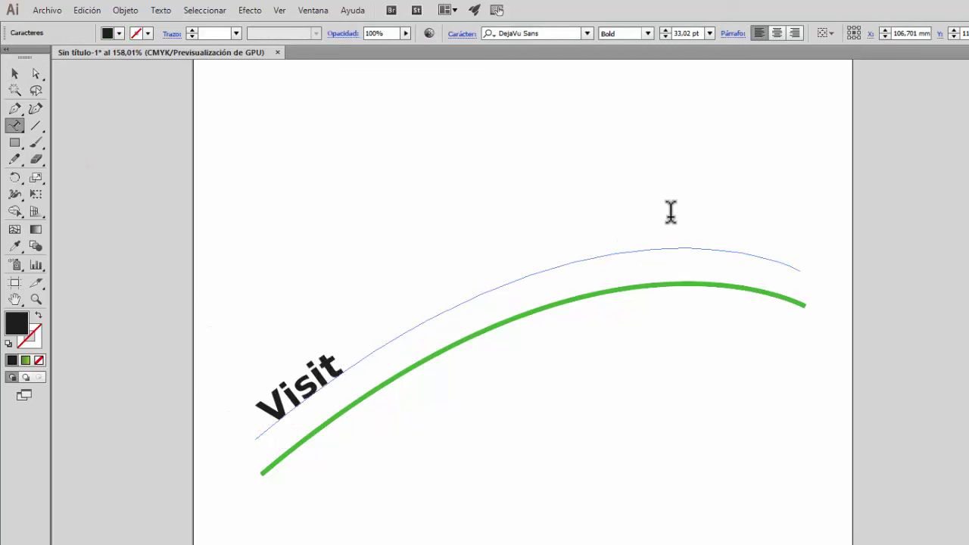
pyautogui.write('a nuestra')
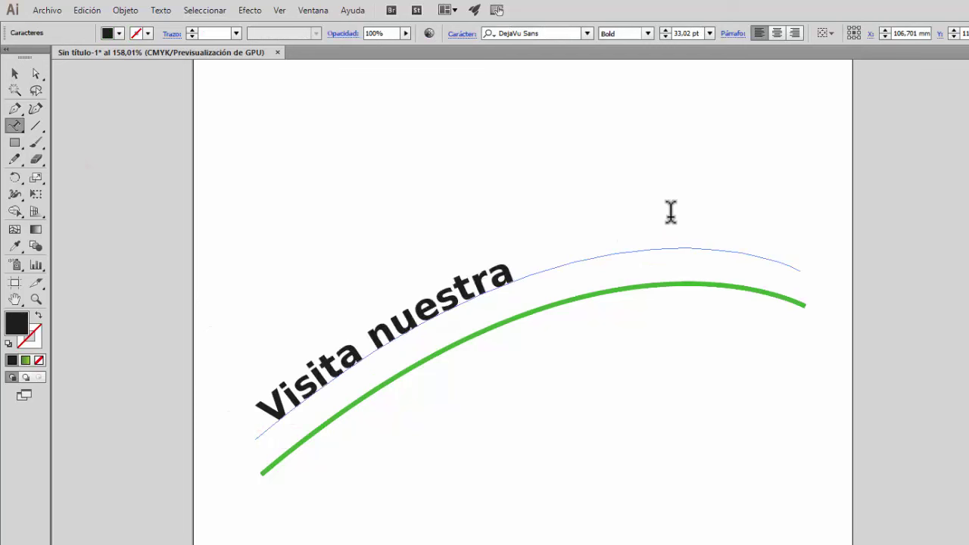
pyautogui.write(' tienda')
pyautogui.press('BackSpace')
pyautogui.press('BackSpace')
pyautogui.press('BackSpace')
pyautogui.press('BackSpace')
pyautogui.press('BackSpace')
pyautogui.press('BackSpace')
pyautogui.press('BackSpace')
pyautogui.press('BackSpace')
pyautogui.write('os acuarios')
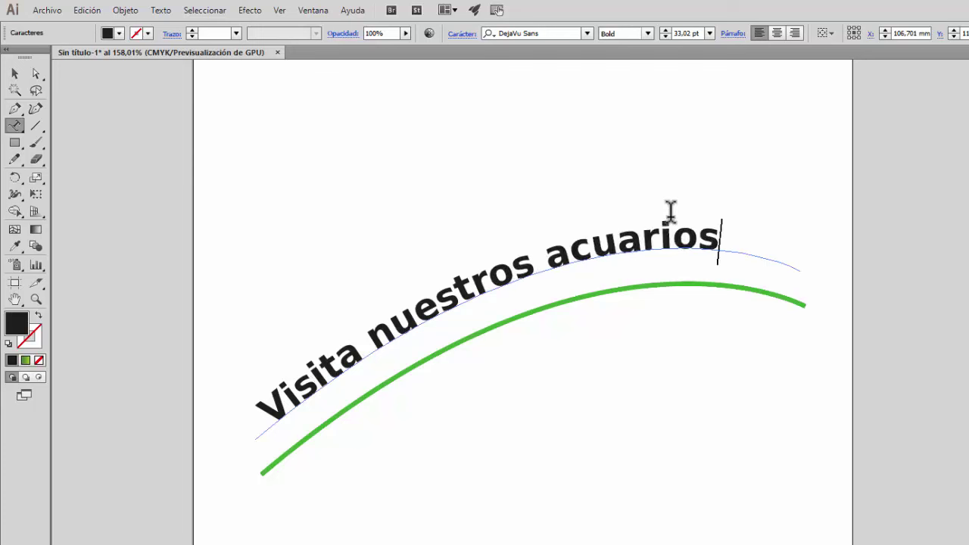
pyautogui.click(14, 73)
pyautogui.click(411, 161)
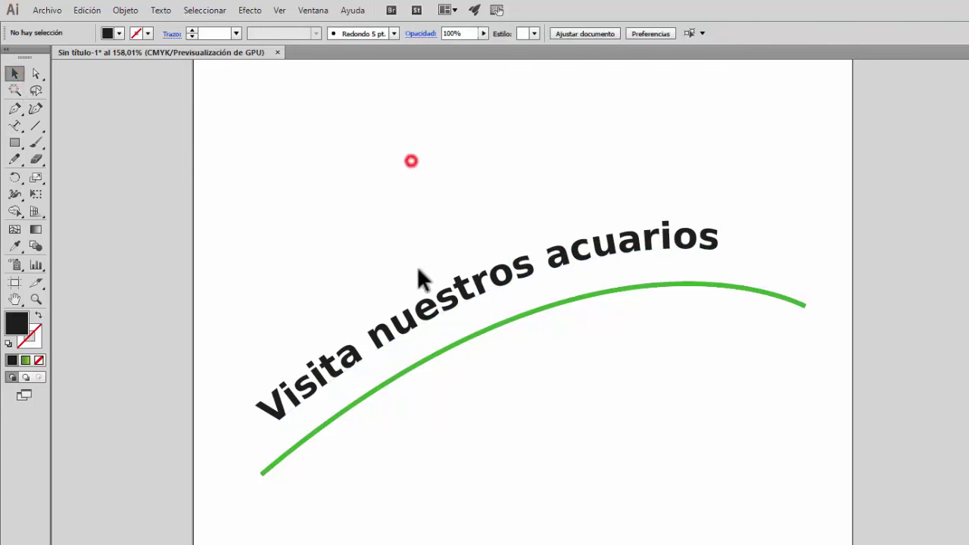
# Step: Drag the curved text down onto the green curve, then undo the move
pyautogui.click(690, 243)
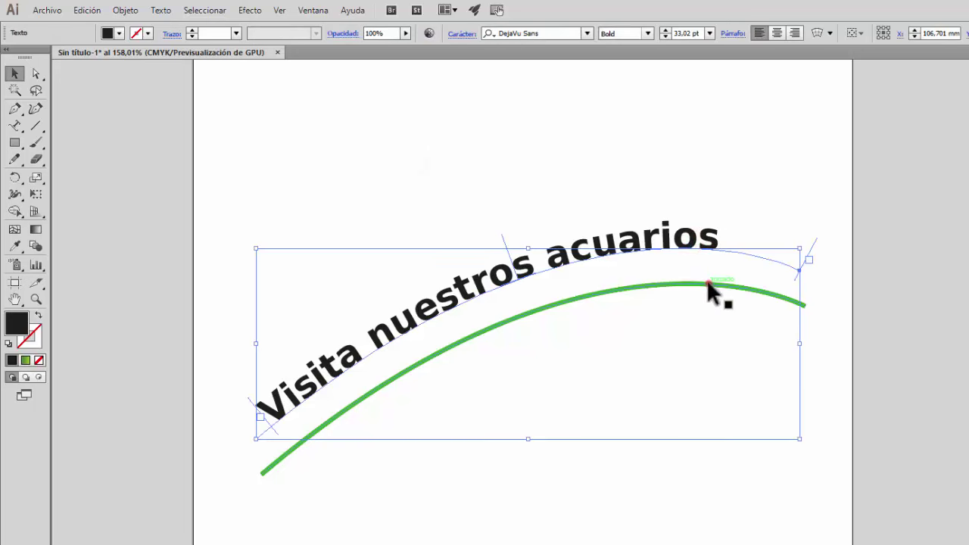
pyautogui.moveTo(707, 279); pyautogui.dragTo(704, 264)
pyautogui.click(612, 173)
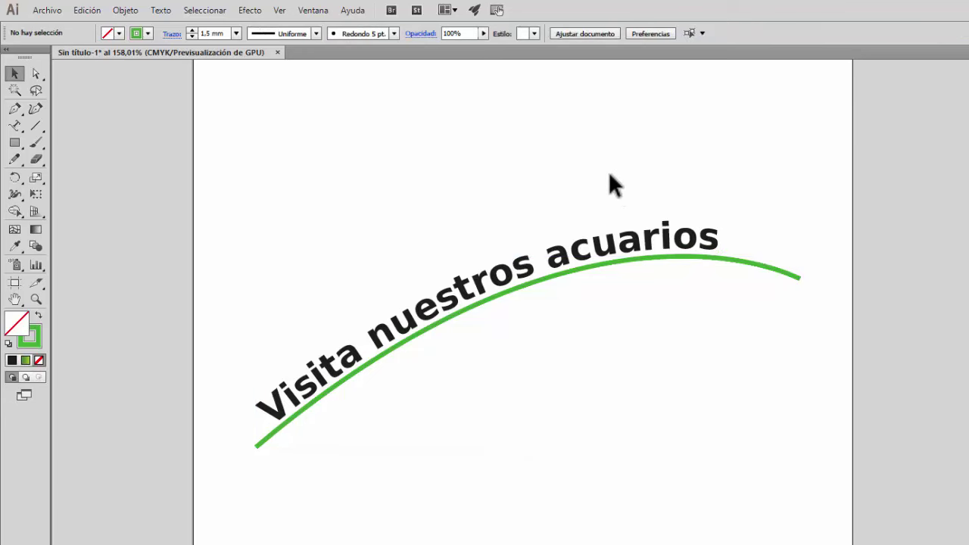
pyautogui.hotkey('ctrl', 'z')
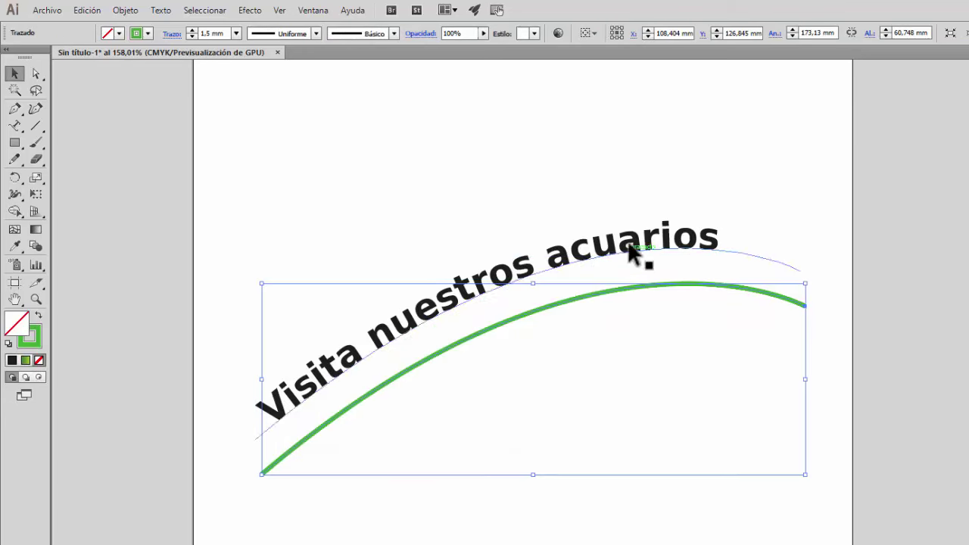
# Step: Align the curved text and green path by their top and left edges
pyautogui.click(629, 246)
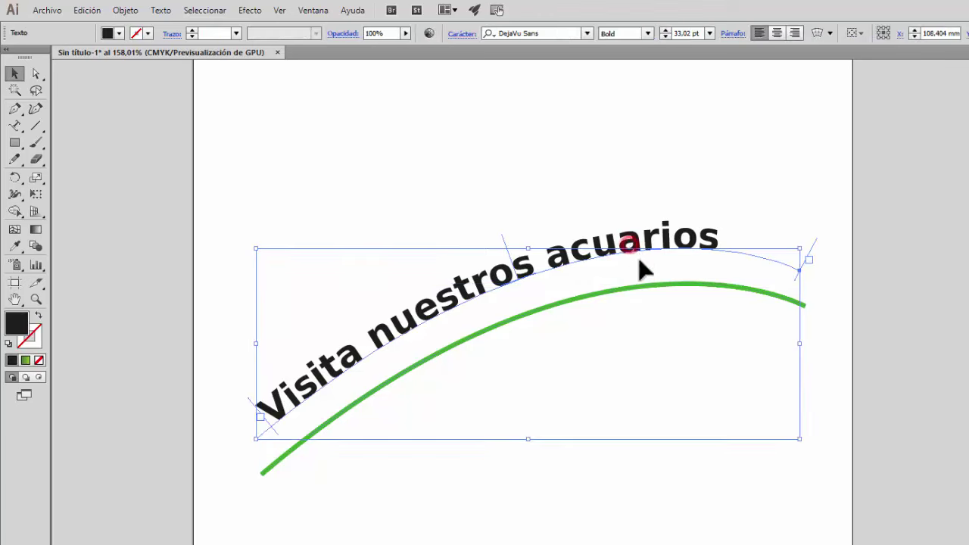
pyautogui.keyDown('shift'); pyautogui.click(806, 306); pyautogui.keyUp('shift')
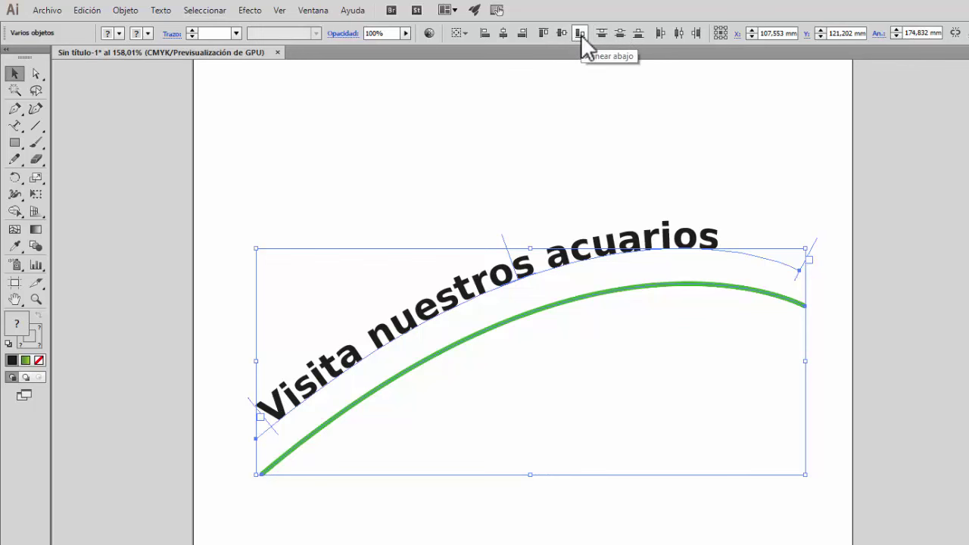
pyautogui.click(546, 33)
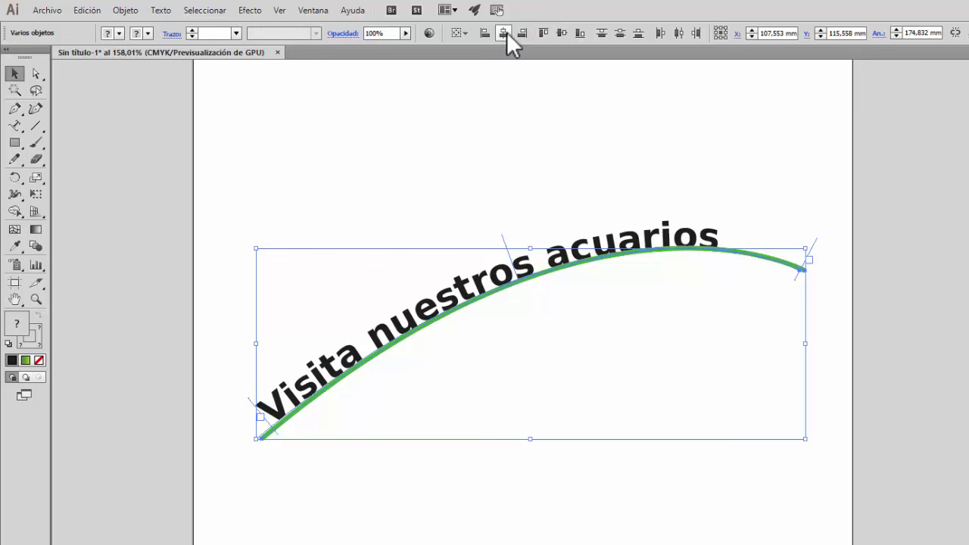
pyautogui.click(482, 34)
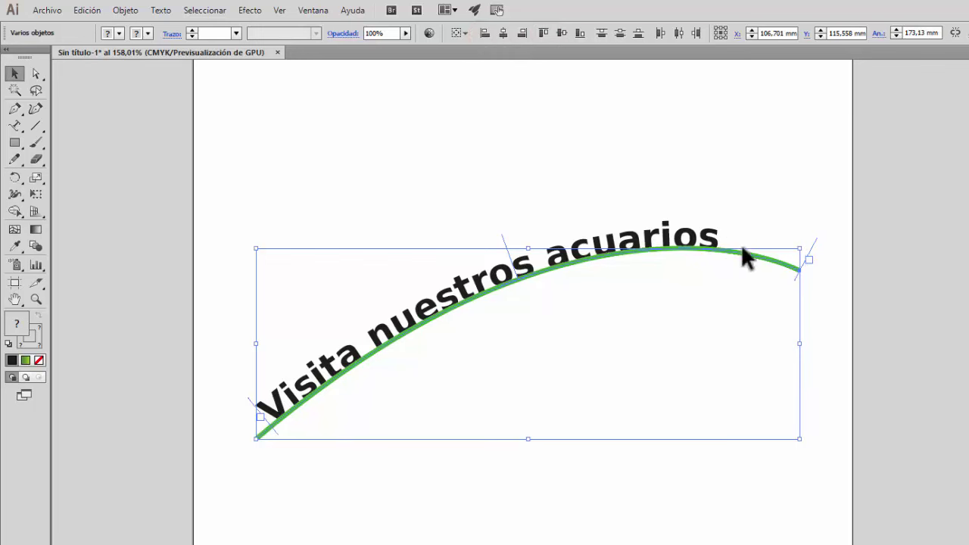
pyautogui.click(742, 139)
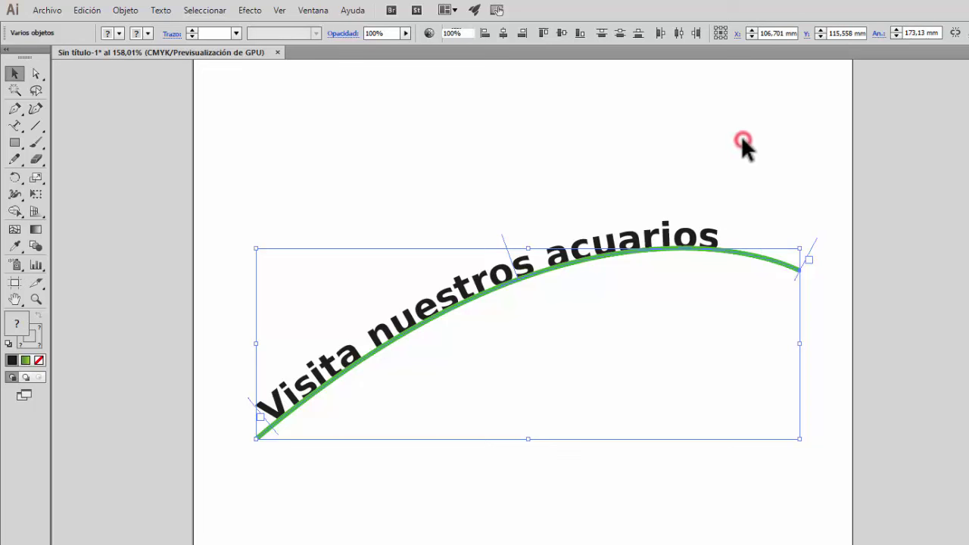
pyautogui.click(667, 240)
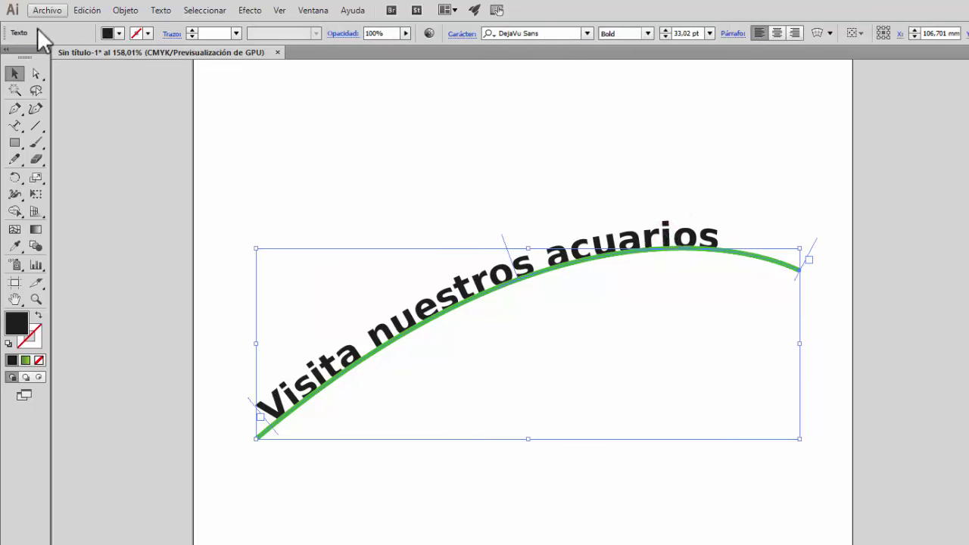
# Step: Slide the path text's start and end brackets along the curve with Direct Selection
pyautogui.click(34, 71)
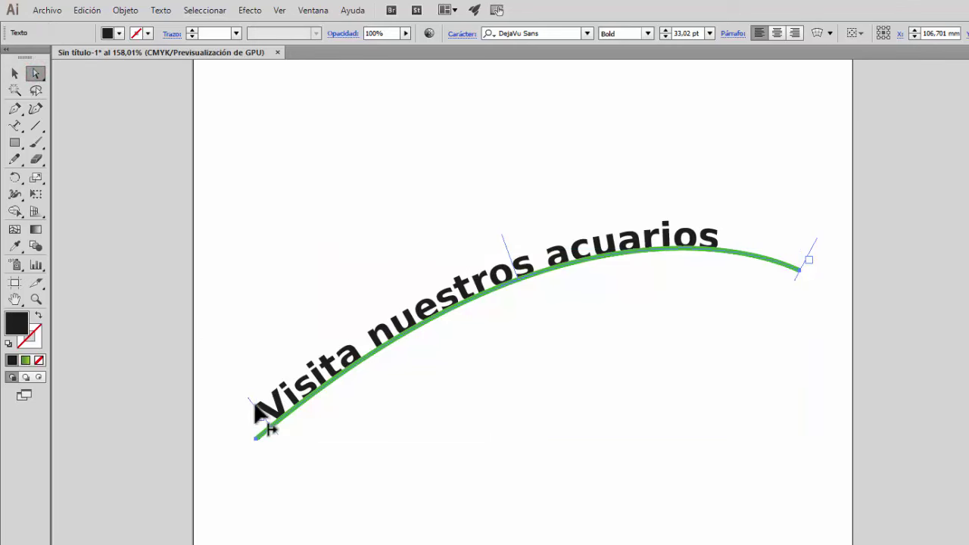
pyautogui.moveTo(268, 422); pyautogui.dragTo(294, 390)
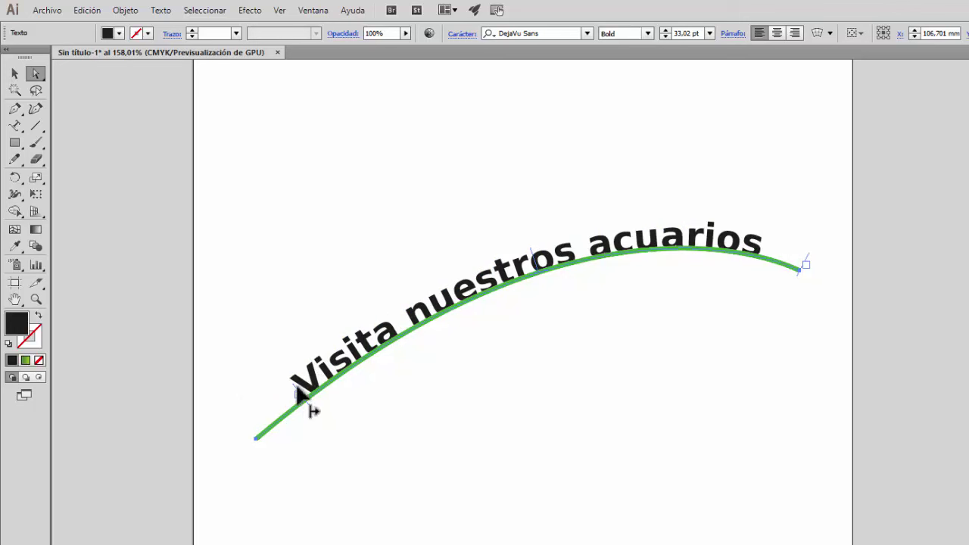
pyautogui.moveTo(313, 409); pyautogui.dragTo(282, 402)
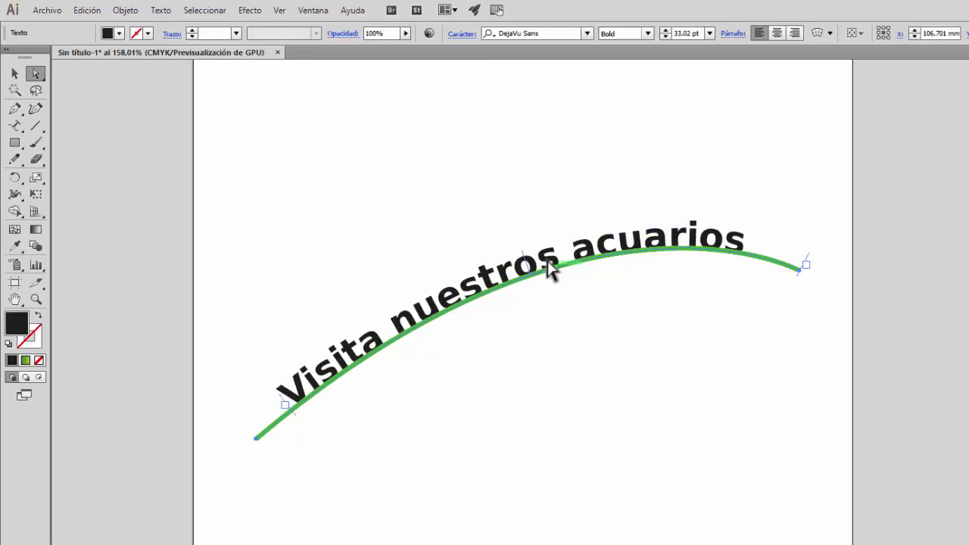
pyautogui.moveTo(805, 259)
pyautogui.mouseDown()
pyautogui.moveTo(762, 246)
pyautogui.moveTo(809, 264)
pyautogui.mouseUp()
# Step: Nudge the curved text slightly up and left with the arrow keys
pyautogui.press('v')
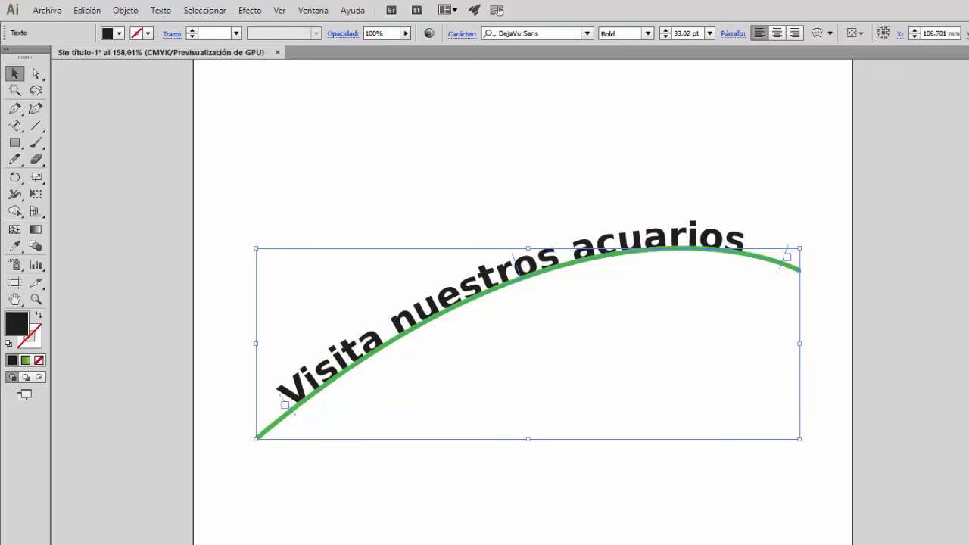
pyautogui.click(767, 332)
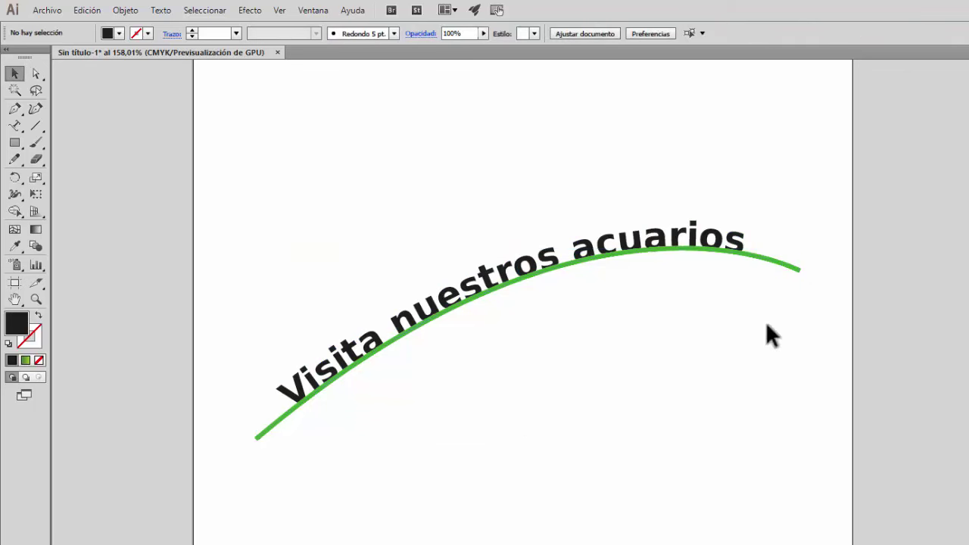
pyautogui.click(722, 242)
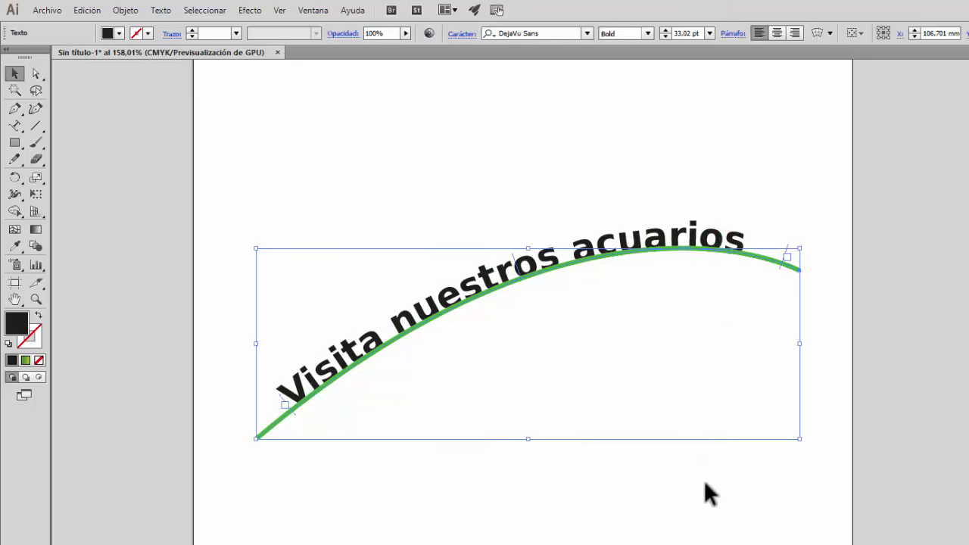
pyautogui.press('Up')
pyautogui.press('Up')
pyautogui.press('Up')
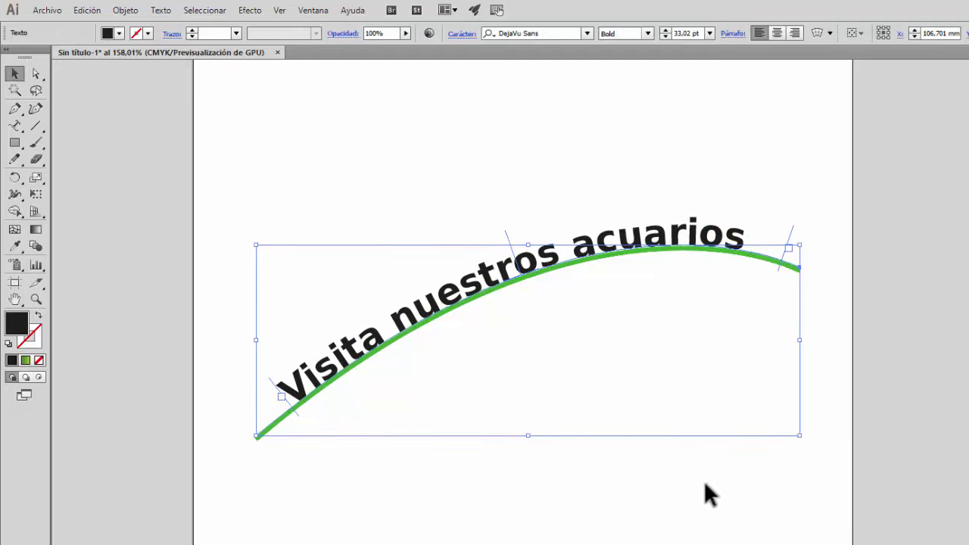
pyautogui.press('Left')
pyautogui.press('Left')
pyautogui.press('Left')
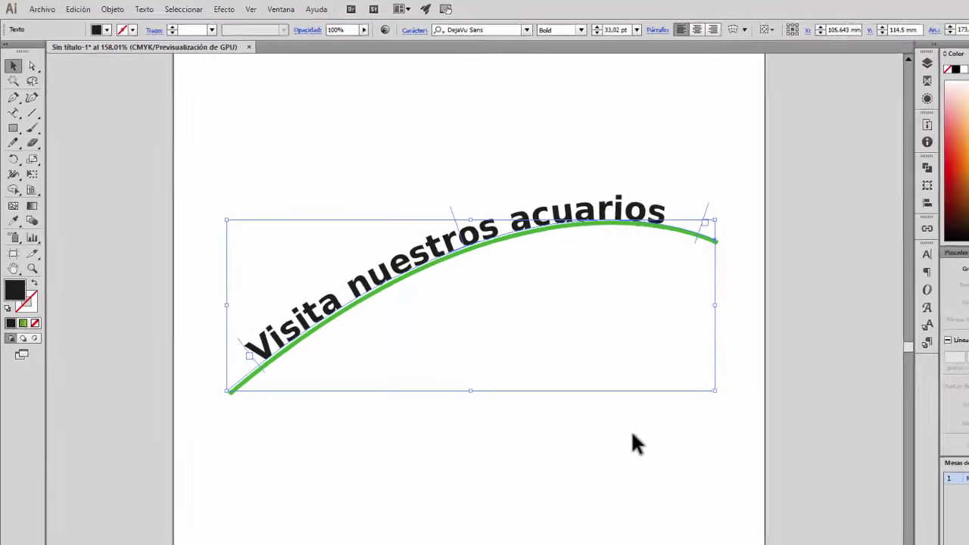
# Step: Marquee-select and delete the curved text and green path, then switch to FontExpert 2015
pyautogui.press('Up')
pyautogui.press('Left')
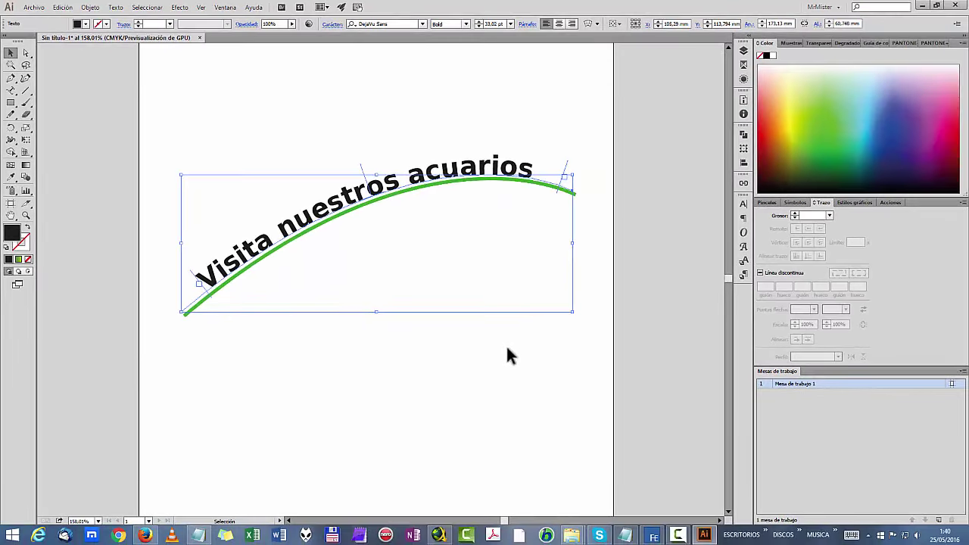
pyautogui.click(507, 350)
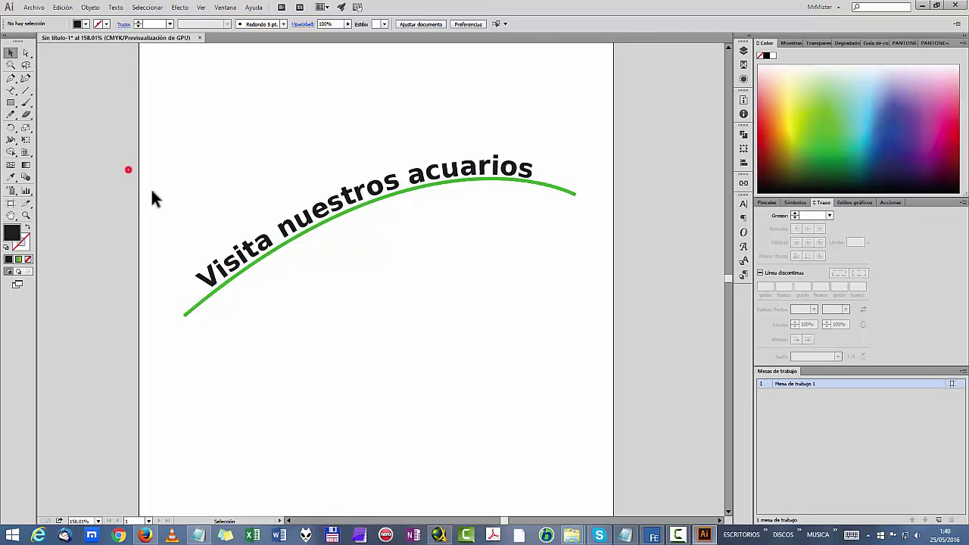
pyautogui.moveTo(111, 148); pyautogui.dragTo(700, 414)
pyautogui.press('Delete')
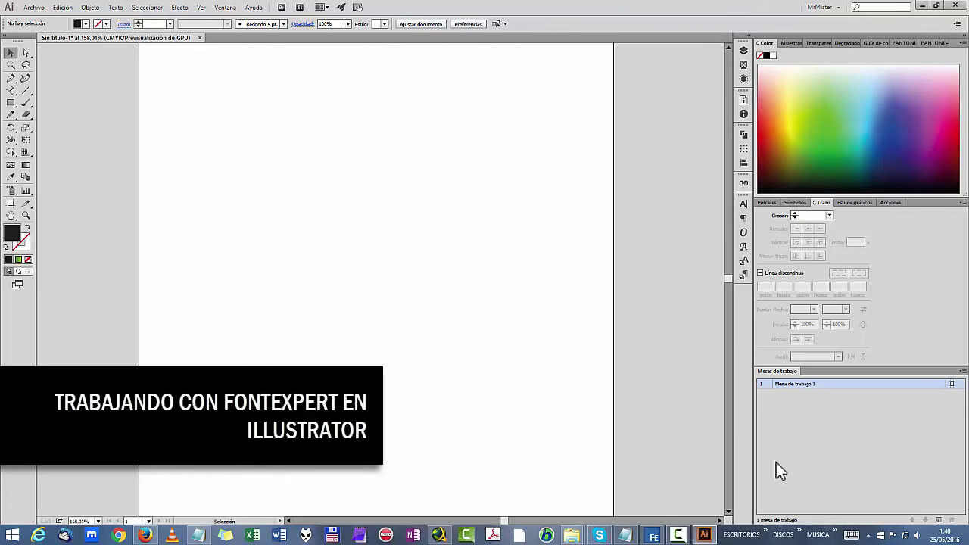
pyautogui.click(653, 536)
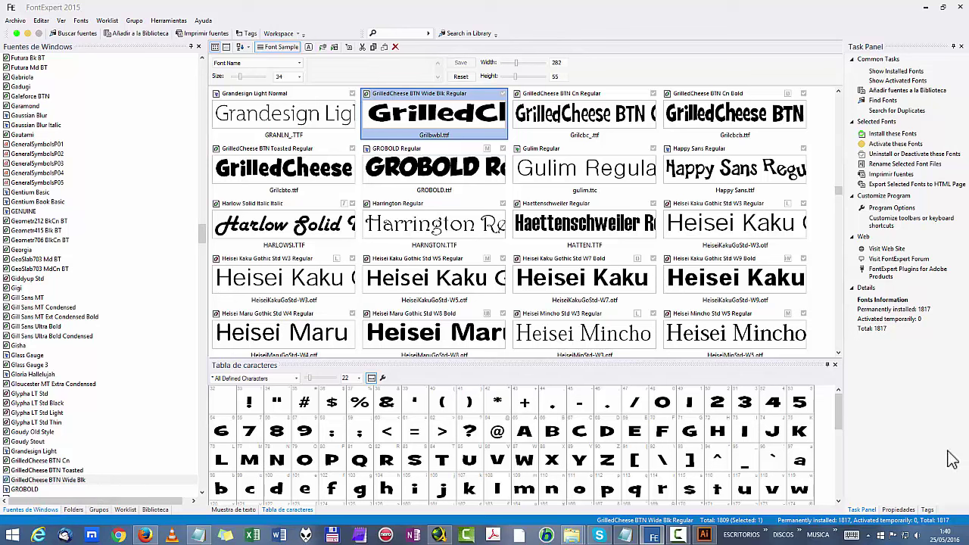
# Step: Preview the GrilledCheese BTN Cn, GrilledCheese BTN Wide Blk, GROBOLD and Grandesign Light character tables
pyautogui.click(550, 122)
pyautogui.click(496, 126)
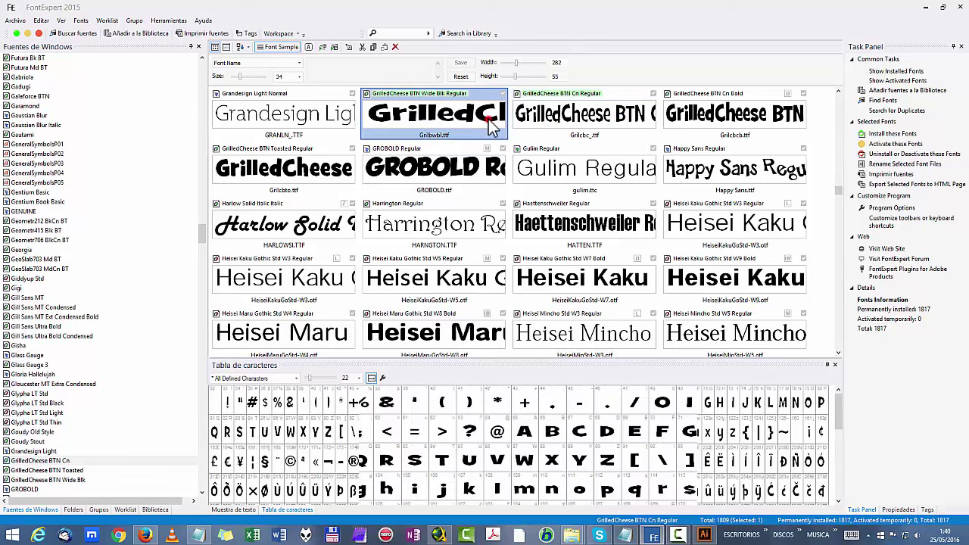
pyautogui.click(445, 182)
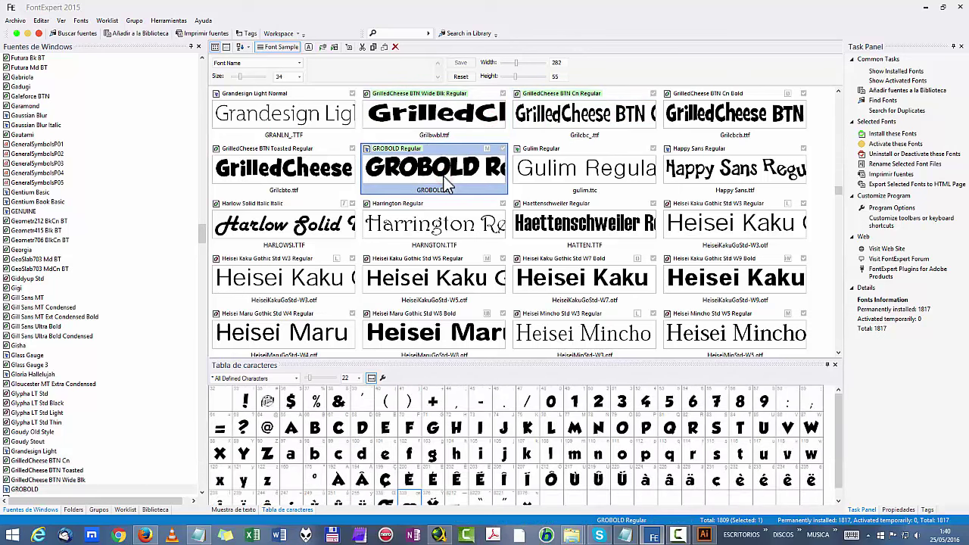
pyautogui.click(296, 115)
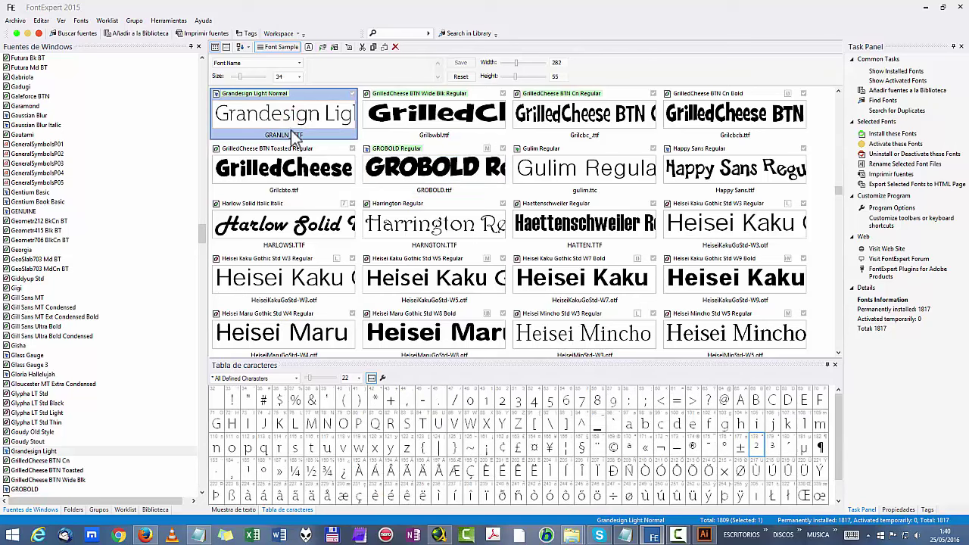
# Step: Preview Century Gothic Bold Italic and Glypha LT Std Thin Italic, then scroll the grid to Schadow and Prima
pyautogui.scroll(5, 175, 207)
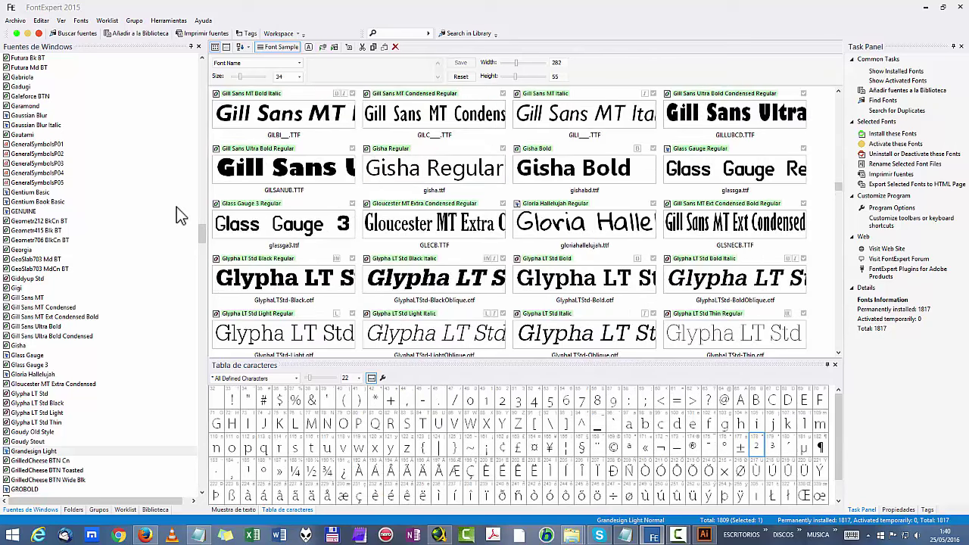
pyautogui.scroll(-3, 179, 216)
pyautogui.click(297, 222)
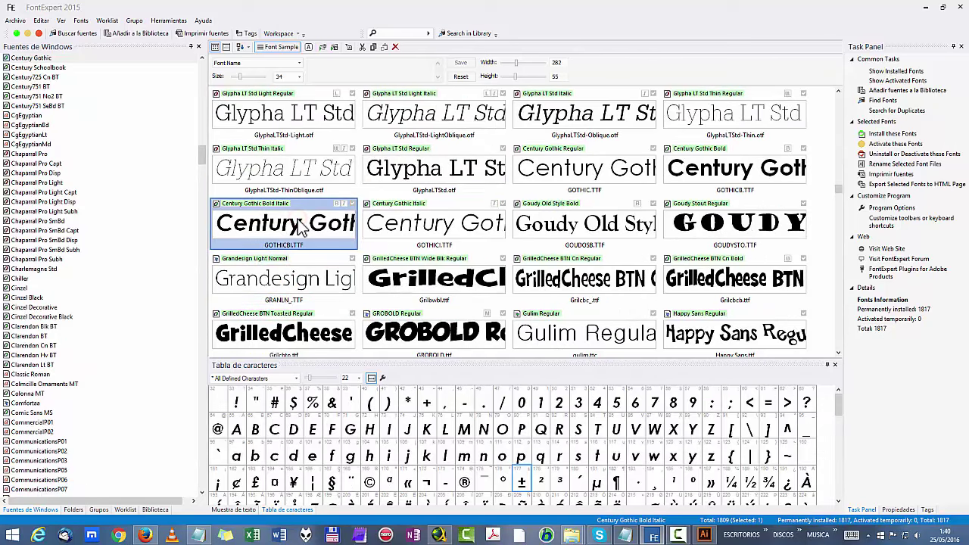
pyautogui.click(303, 184)
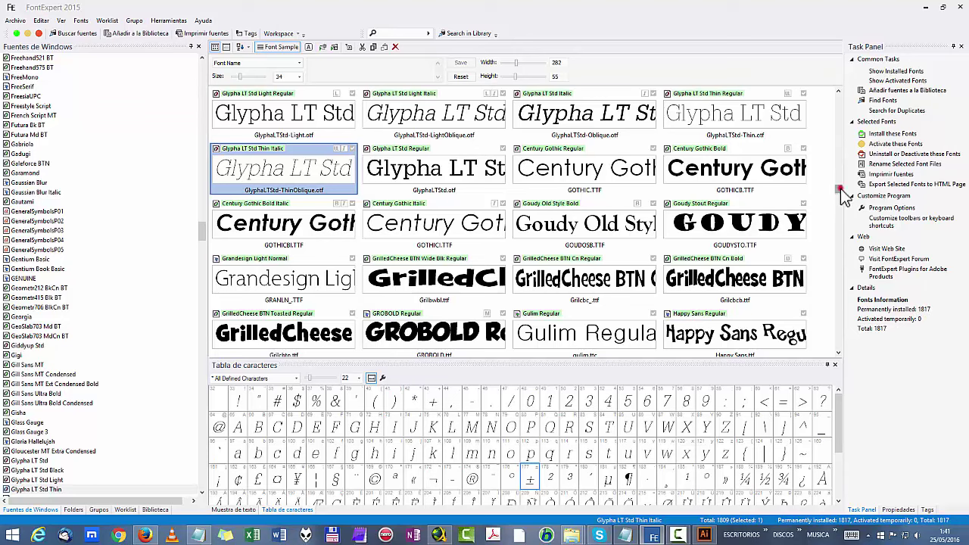
pyautogui.moveTo(839, 189); pyautogui.dragTo(843, 93)
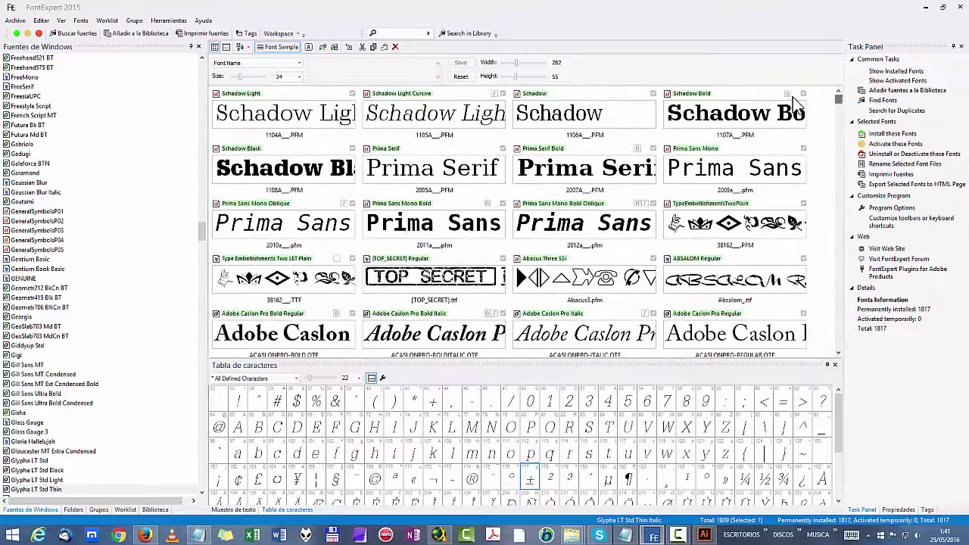
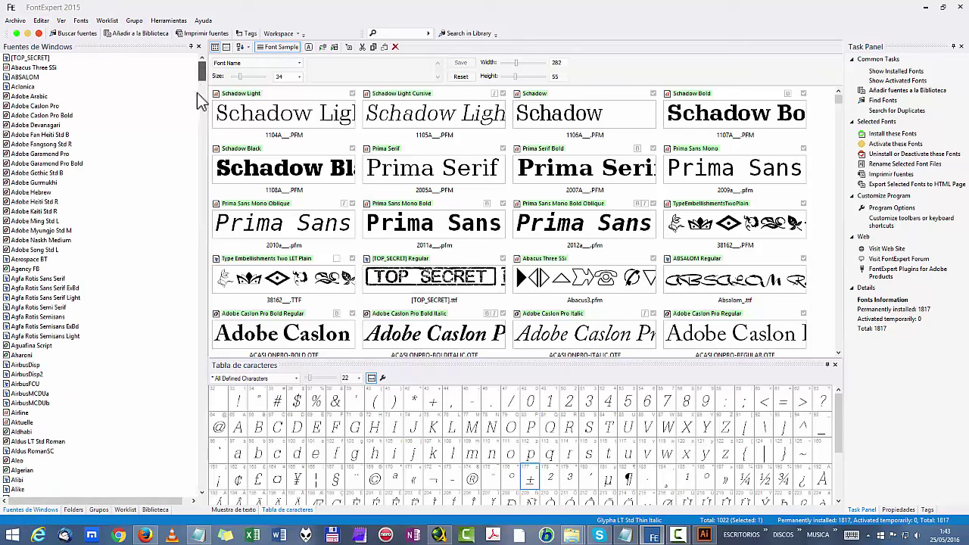
# Step: Preview Glypha LT Std Thin, FreesiaUPC, Futura Bk BT and finally Gigi from the Windows fonts list
pyautogui.moveTo(235, 500); pyautogui.dragTo(222, 58)
pyautogui.click(34, 499)
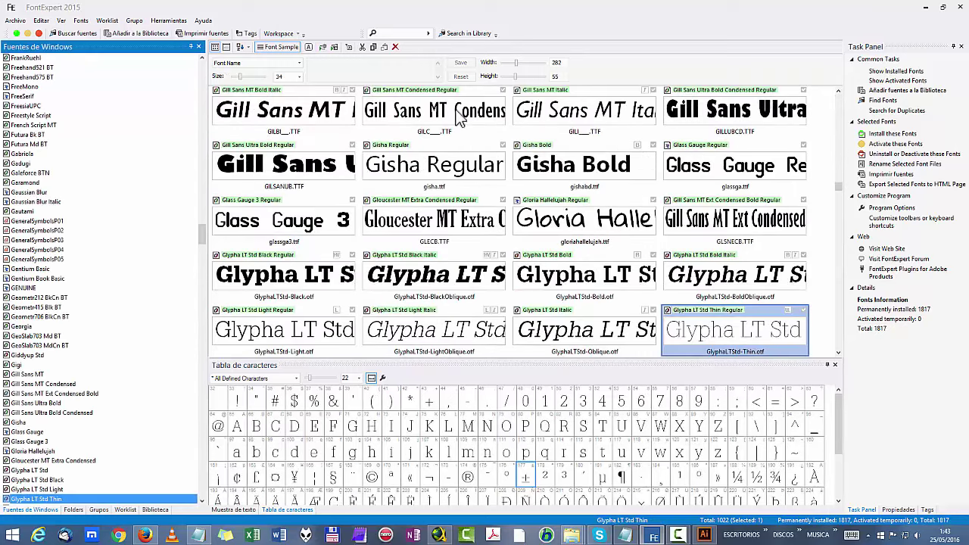
pyautogui.click(24, 106)
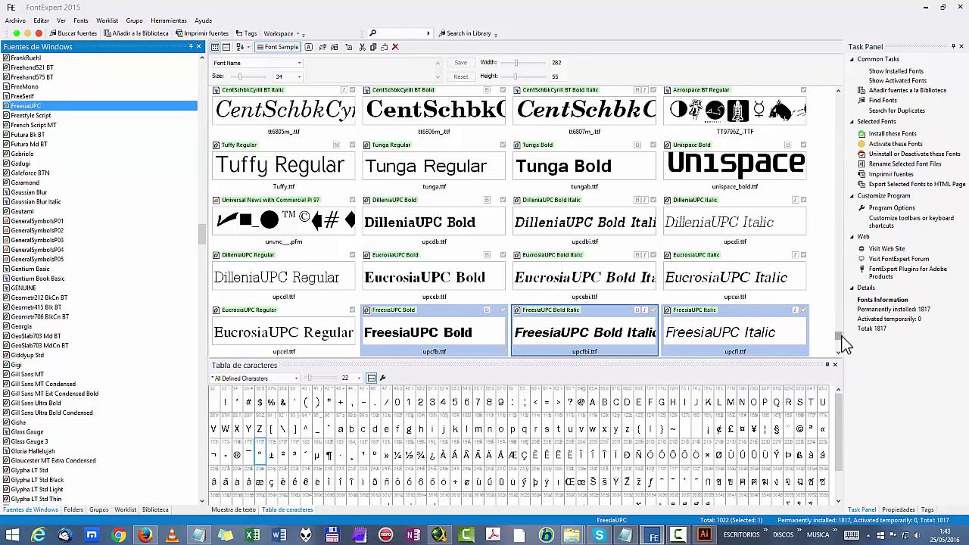
pyautogui.scroll(-3, 842, 337)
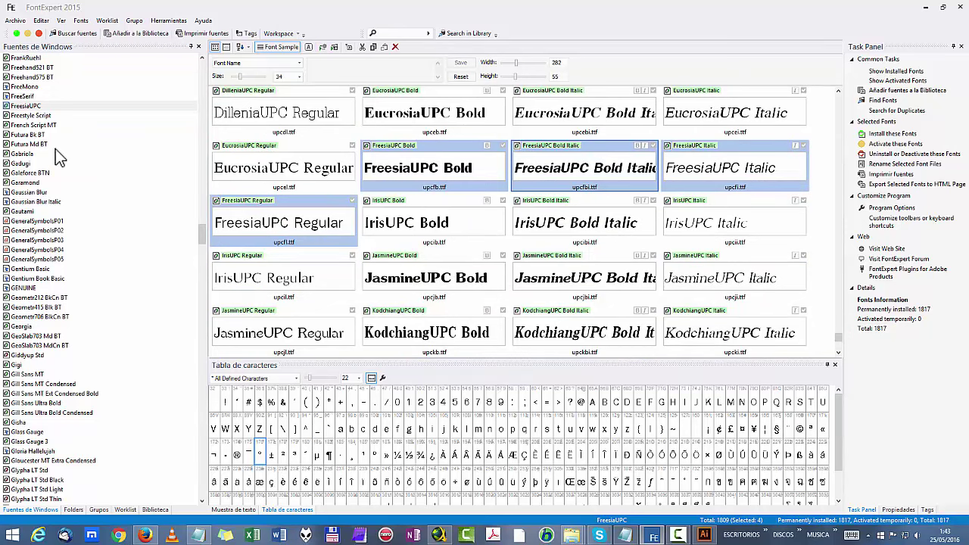
pyautogui.click(18, 135)
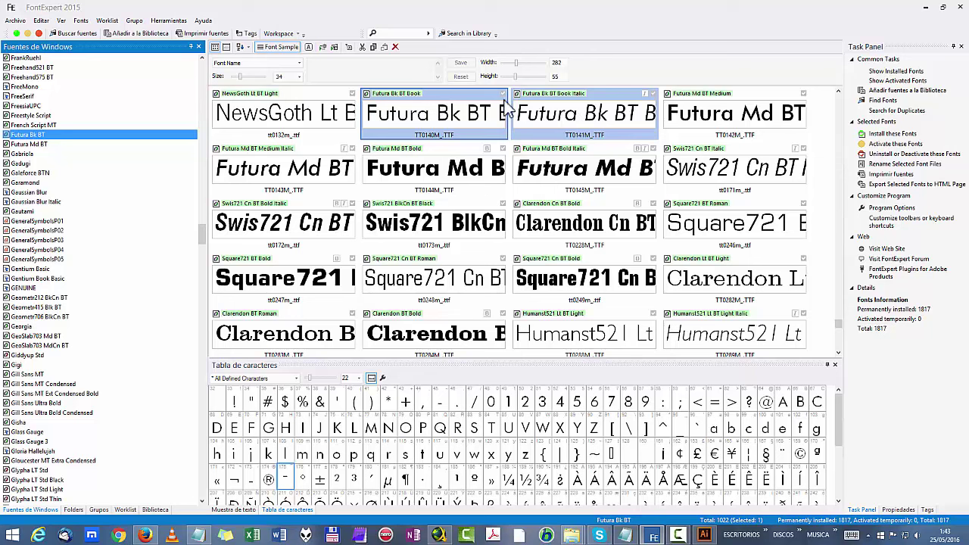
pyautogui.click(13, 365)
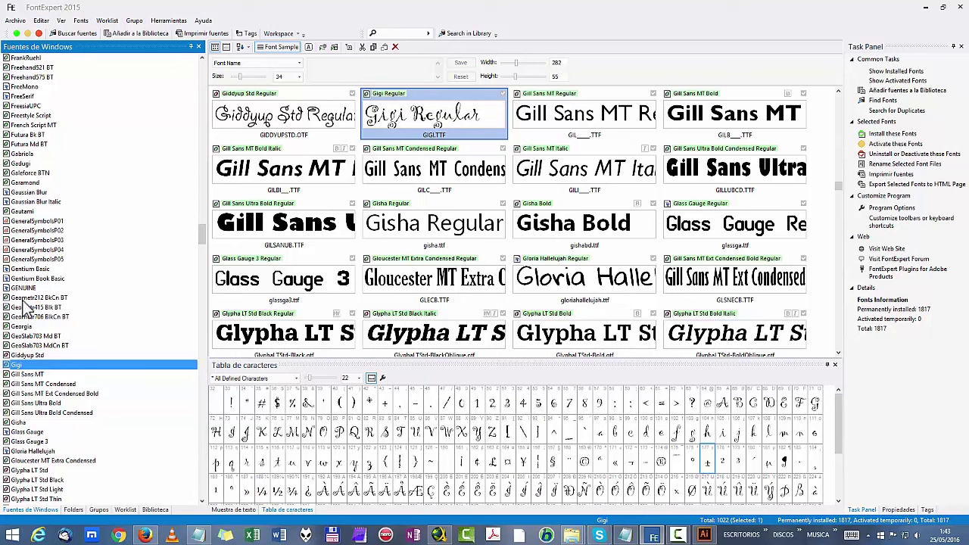
# Step: Preview the Fixedsys font and scroll through the font list
pyautogui.scroll(10, 63, 258)
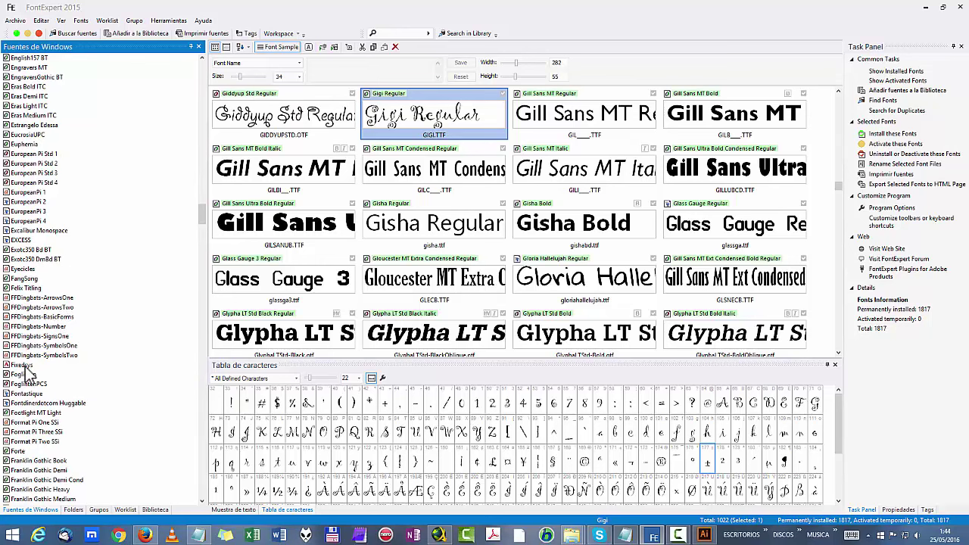
pyautogui.click(27, 365)
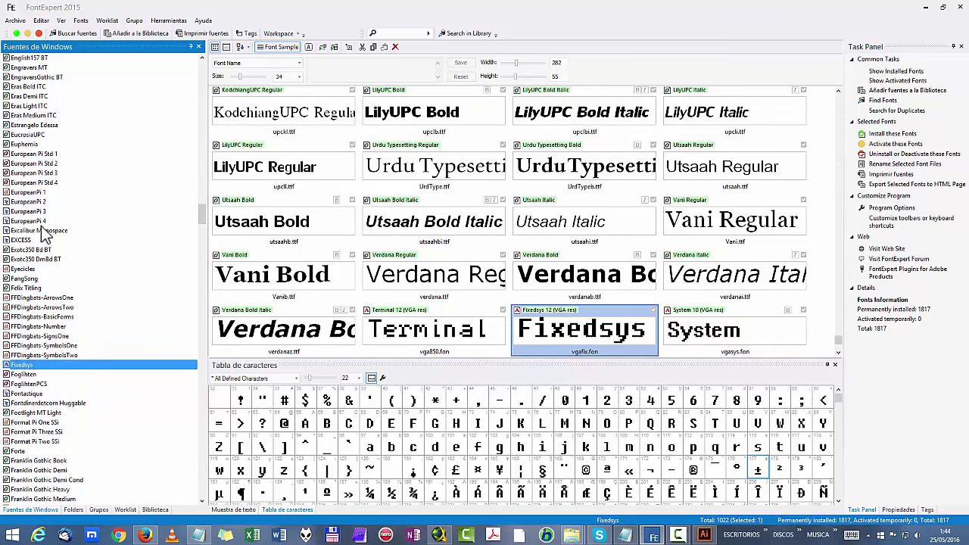
pyautogui.scroll(15, 32, 209)
pyautogui.scroll(15, 43, 234)
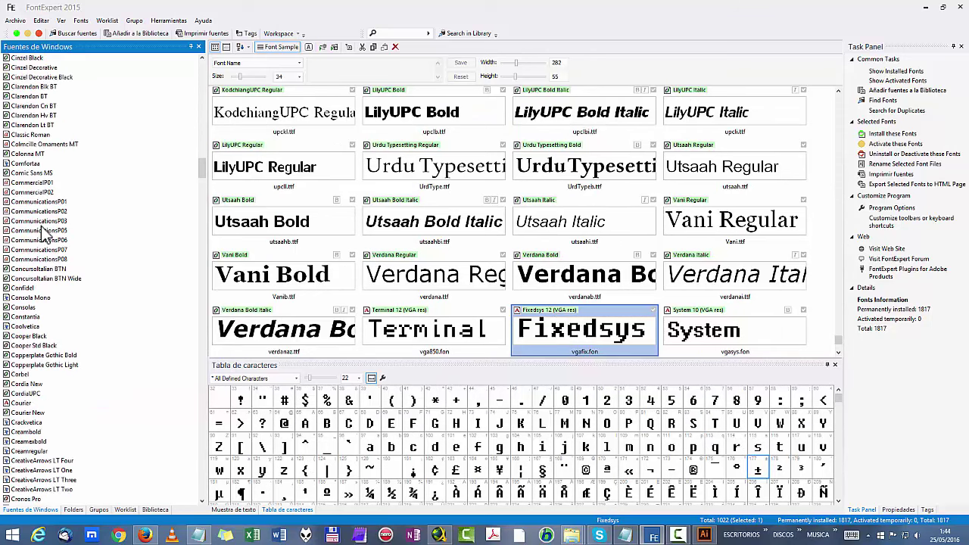
pyautogui.scroll(4, 43, 233)
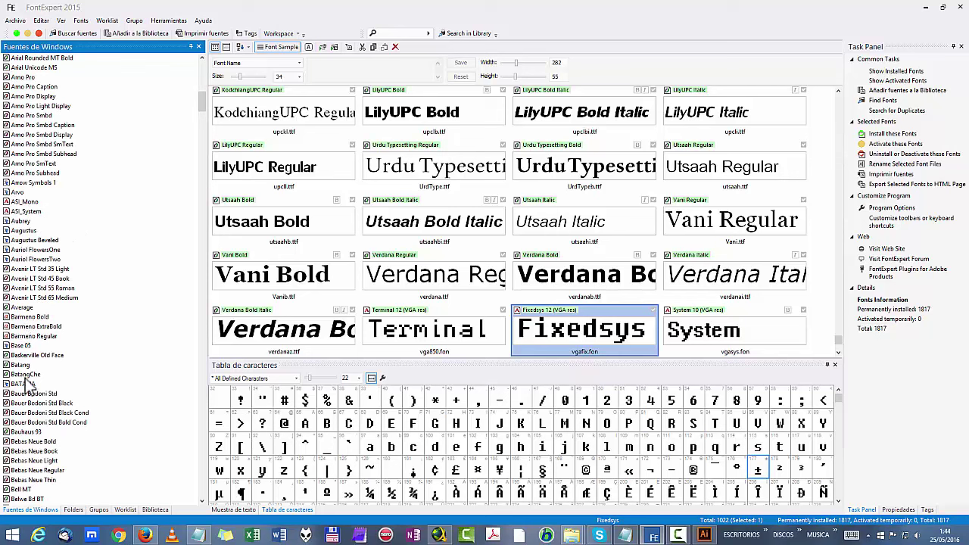
pyautogui.scroll(-8, 51, 333)
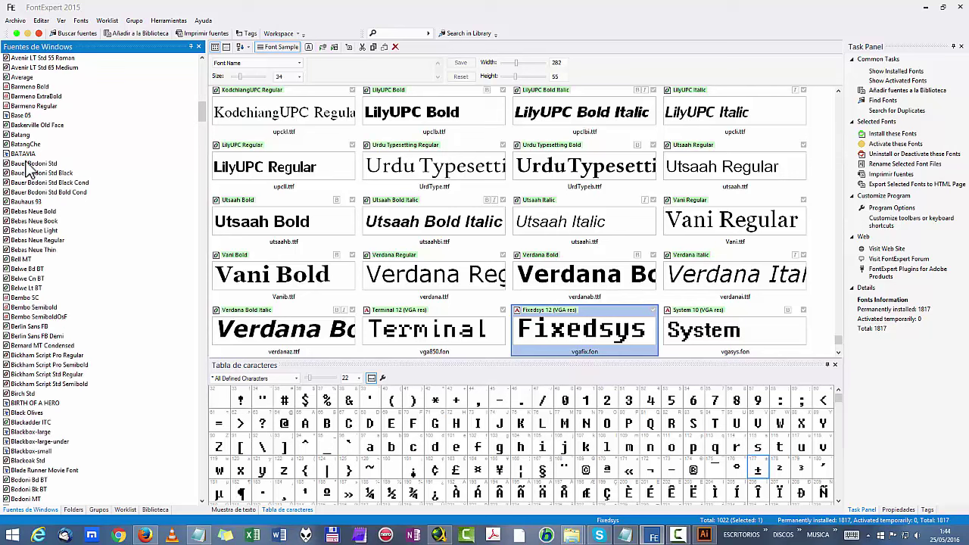
pyautogui.scroll(-15, 19, 250)
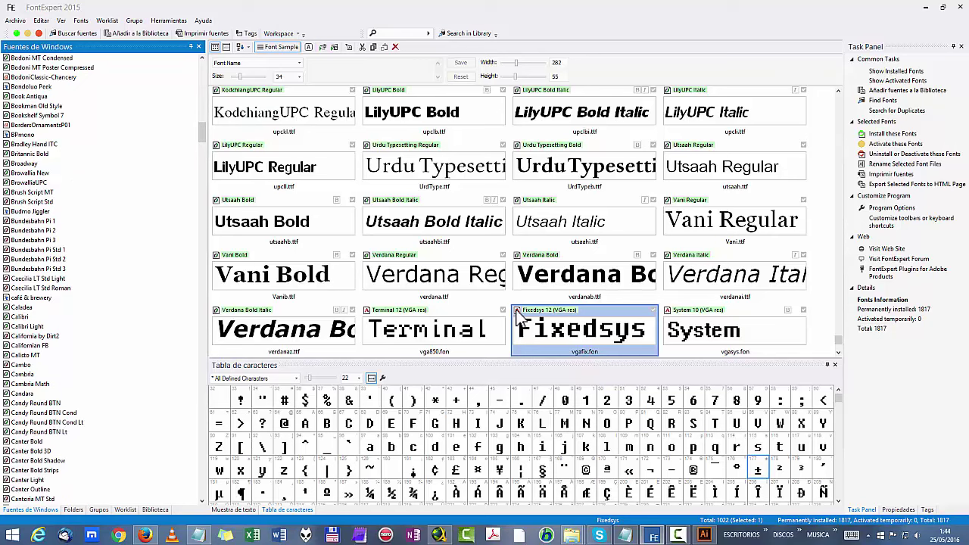
# Step: Preview BodoniClassic-Chancery, then Book Antiqua, nudging the sample grid up slightly
pyautogui.click(30, 77)
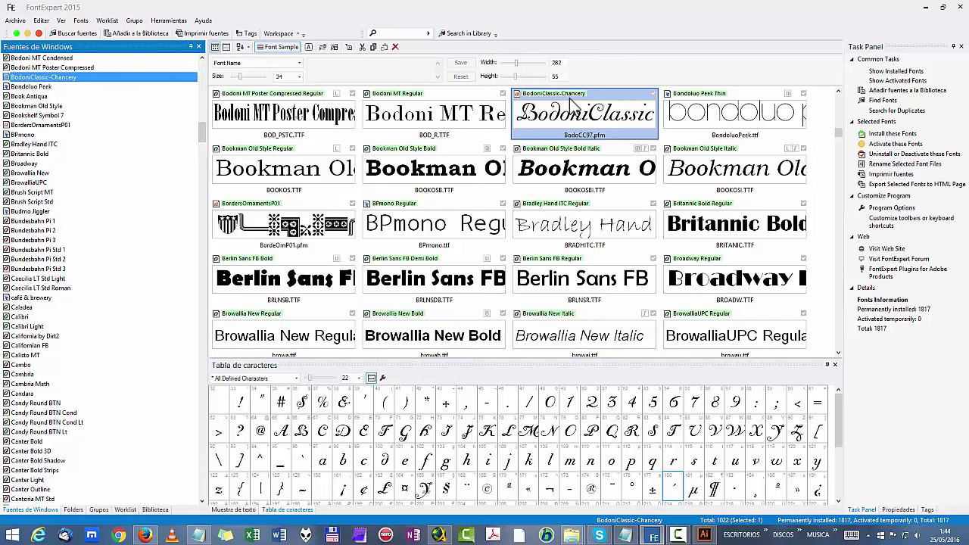
pyautogui.click(38, 97)
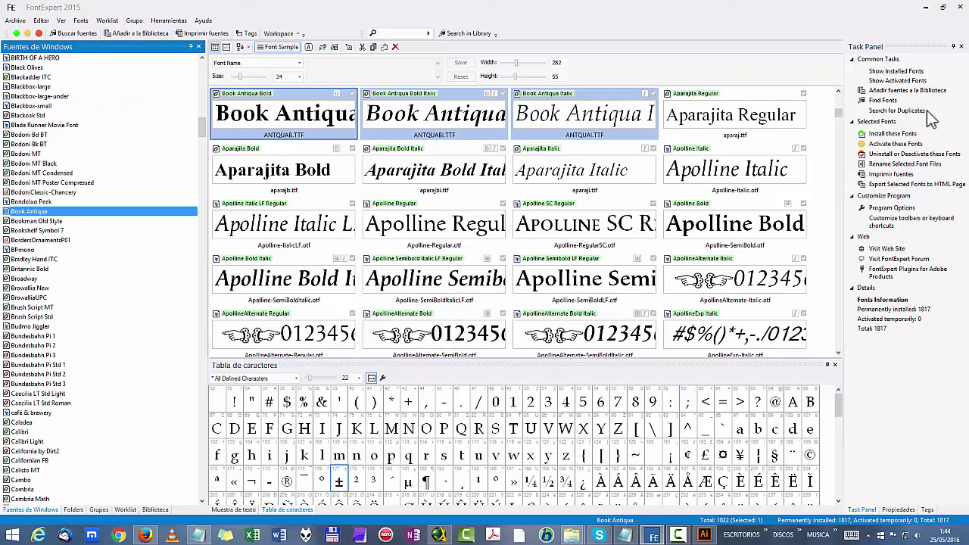
pyautogui.click(839, 113)
pyautogui.moveTo(843, 121); pyautogui.dragTo(839, 119)
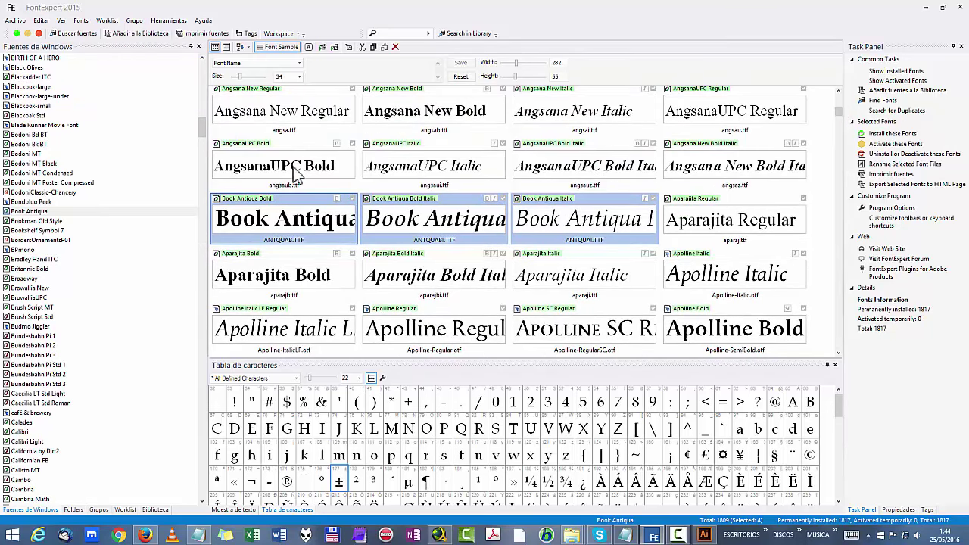
pyautogui.click(300, 63)
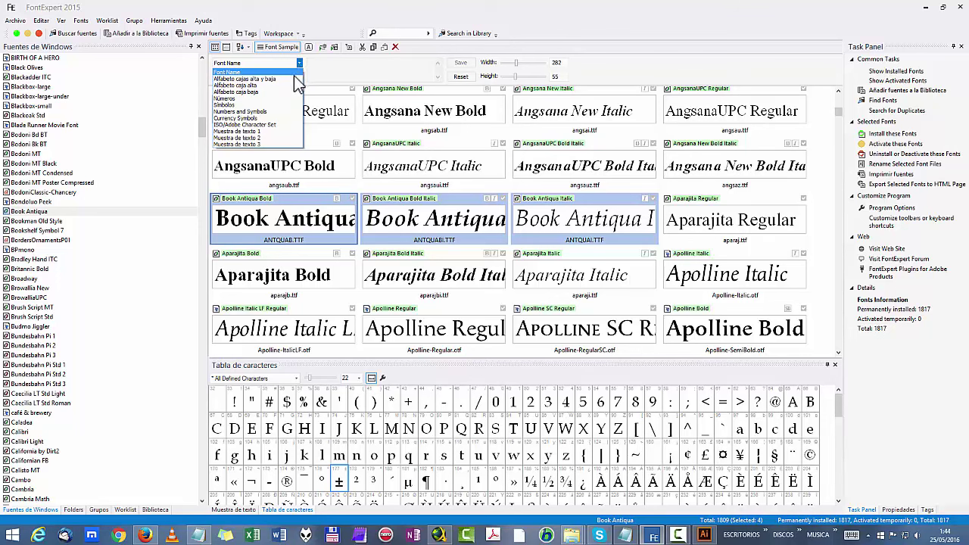
pyautogui.click(294, 79)
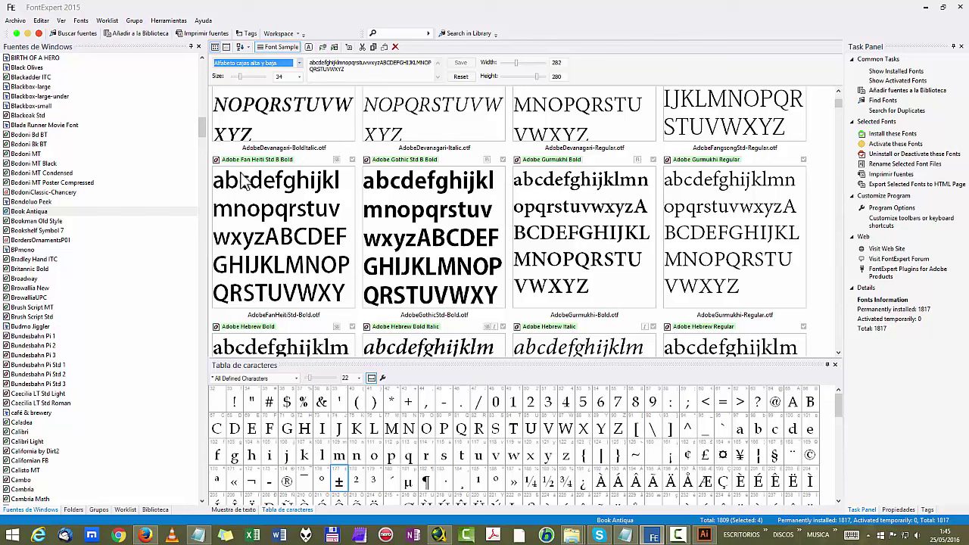
pyautogui.click(299, 64)
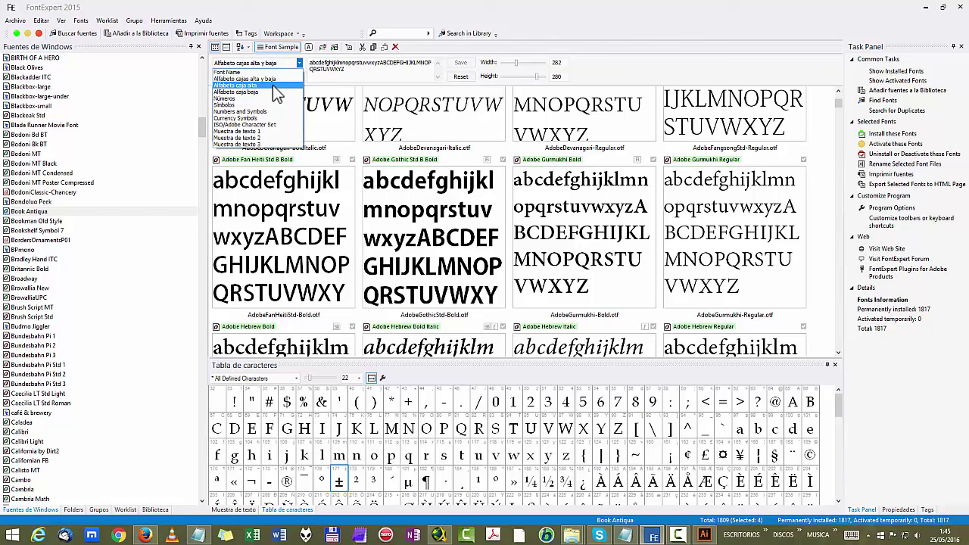
pyautogui.click(272, 85)
pyautogui.click(299, 64)
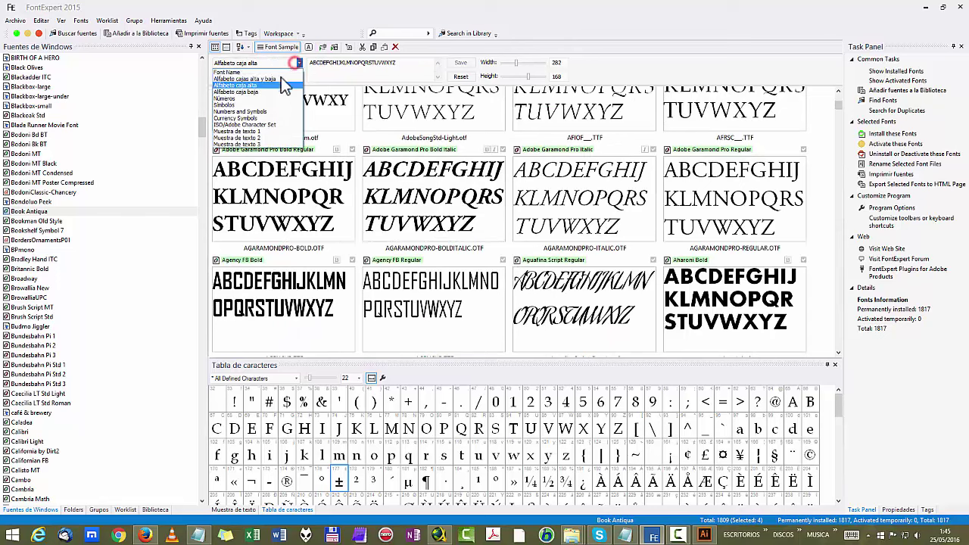
pyautogui.click(272, 91)
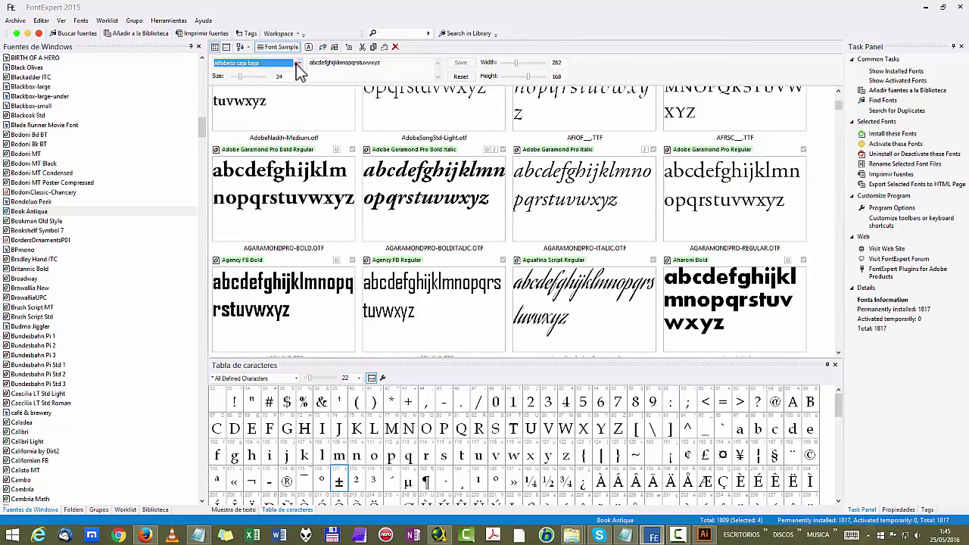
pyautogui.click(300, 64)
pyautogui.click(255, 99)
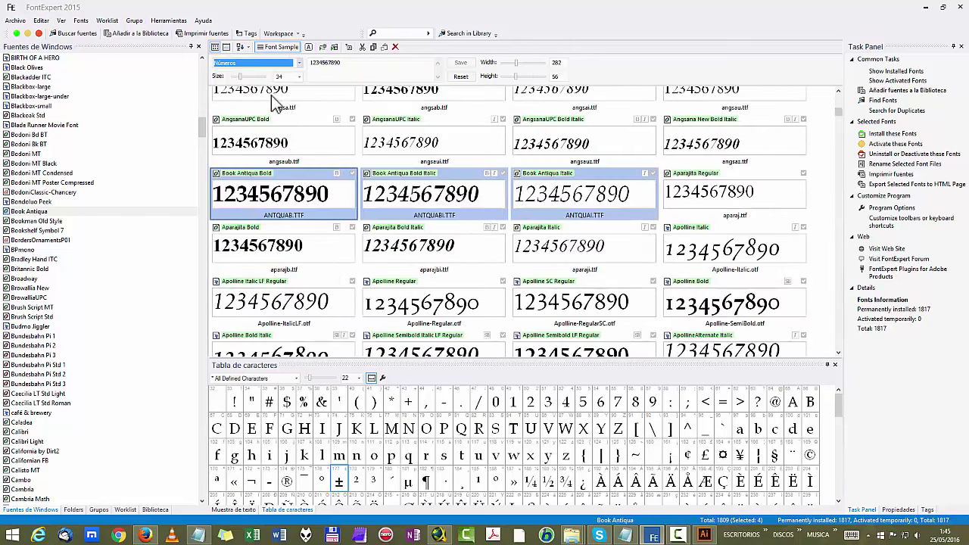
pyautogui.click(299, 63)
pyautogui.click(257, 110)
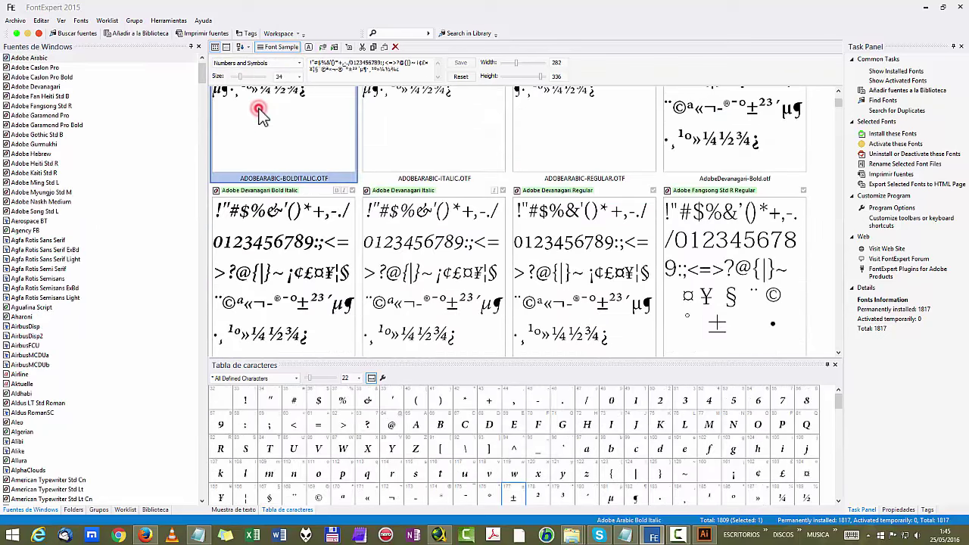
pyautogui.click(300, 63)
pyautogui.click(262, 107)
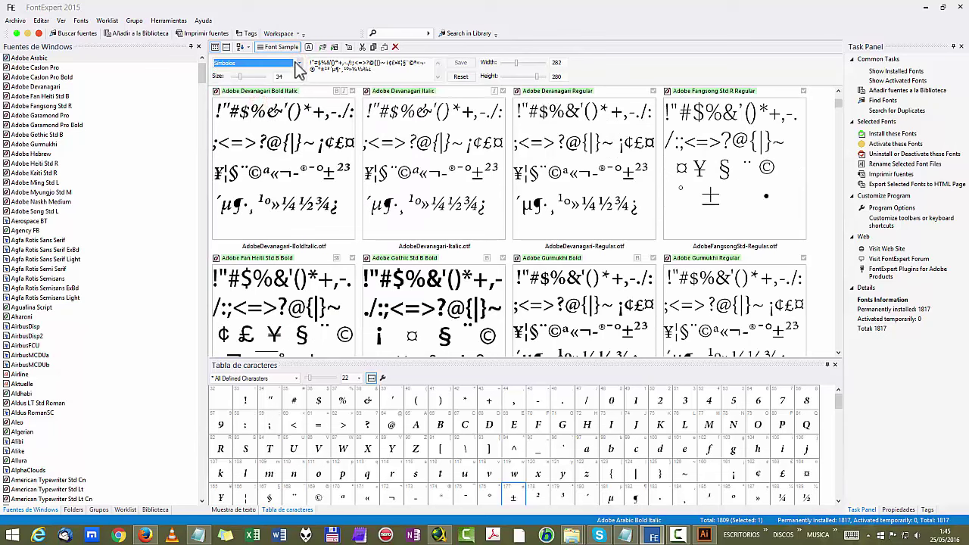
pyautogui.click(299, 65)
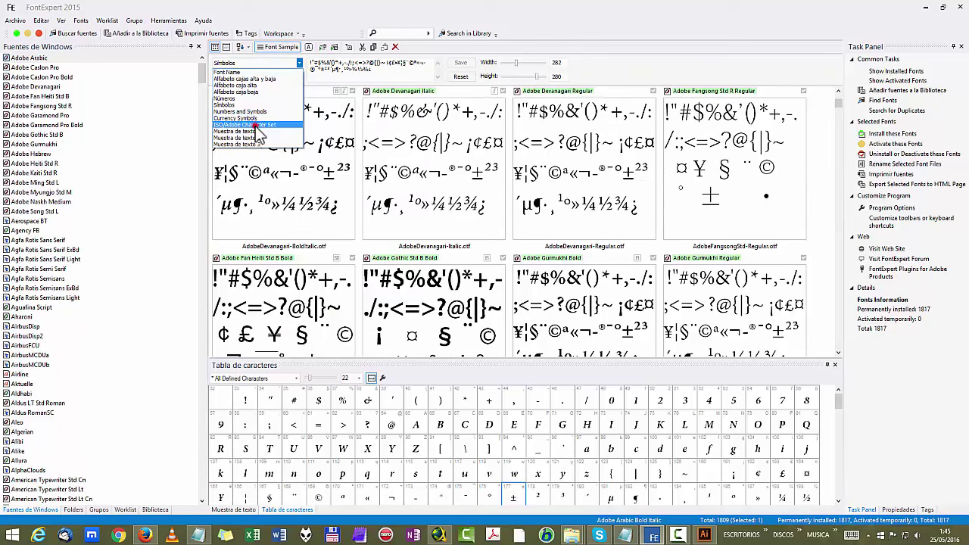
pyautogui.click(257, 125)
pyautogui.click(300, 64)
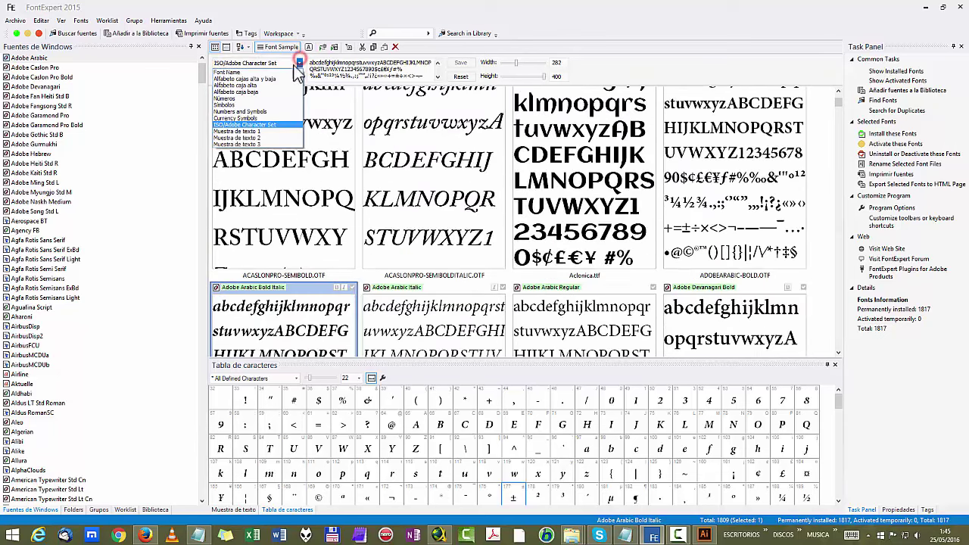
pyautogui.click(254, 70)
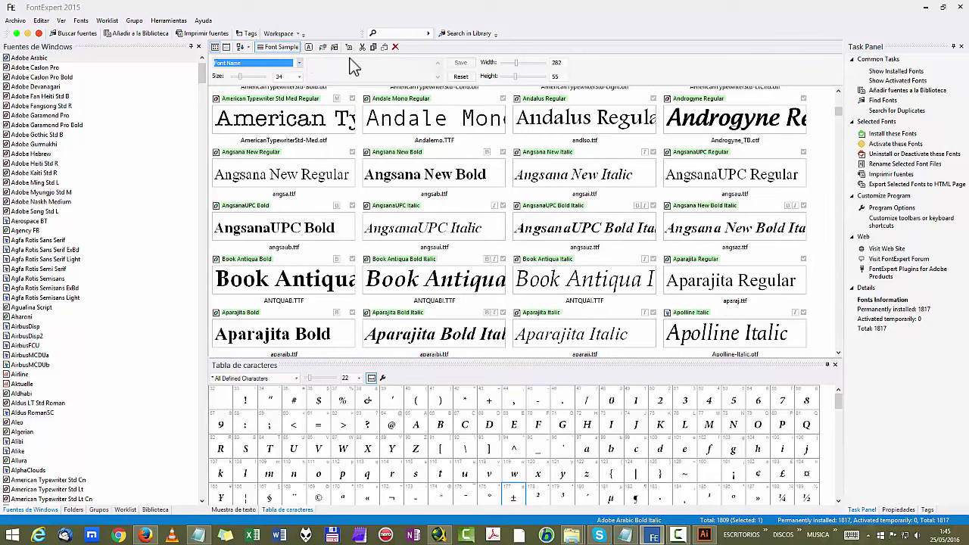
pyautogui.click(240, 75)
# Step: Resize the preview cards to text size 33, width 249 and height 57
pyautogui.moveTo(246, 80); pyautogui.dragTo(241, 77)
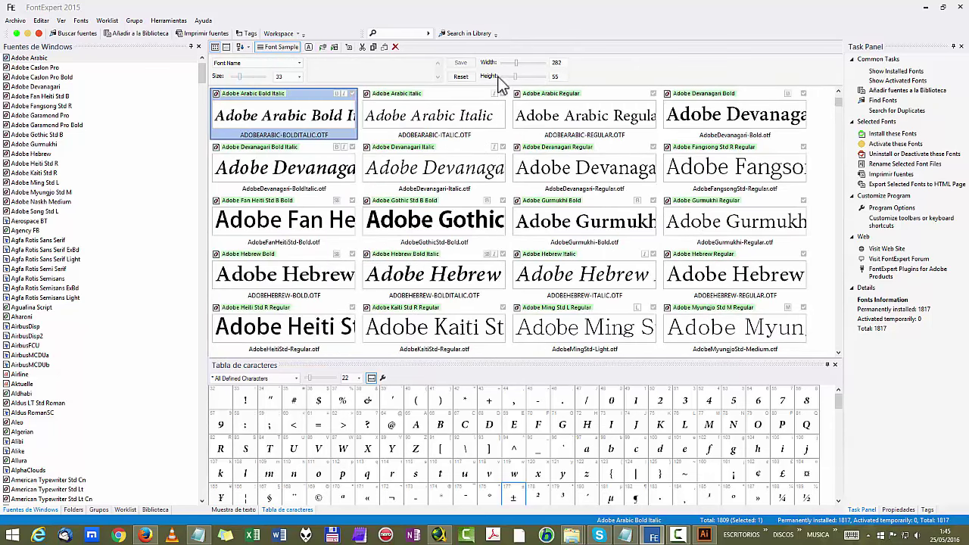
pyautogui.moveTo(515, 63)
pyautogui.mouseDown()
pyautogui.moveTo(525, 66)
pyautogui.moveTo(515, 64)
pyautogui.moveTo(515, 77)
pyautogui.mouseUp()
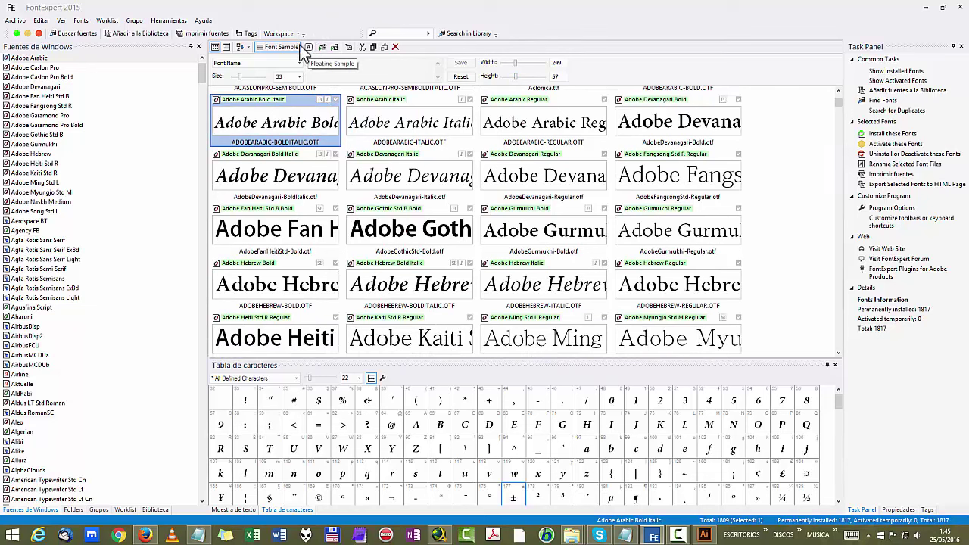
pyautogui.click(227, 47)
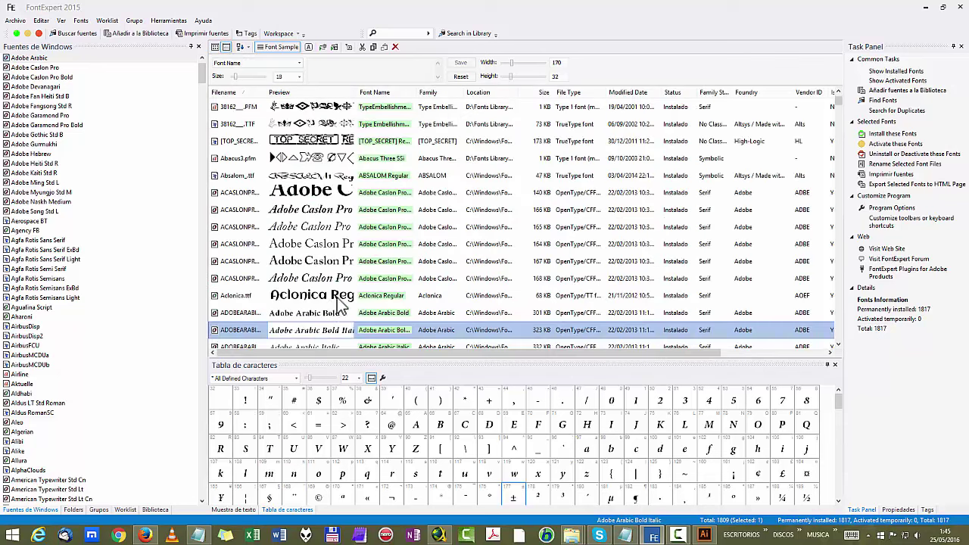
pyautogui.click(216, 48)
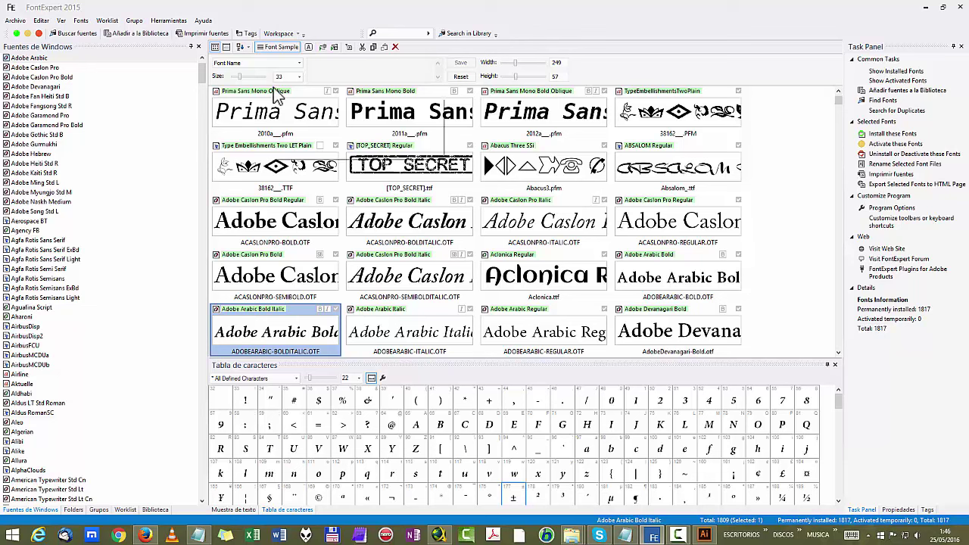
# Step: Sort the sample grid By Family, then re-sort it after closing the sample text list
pyautogui.moveTo(277, 96)
pyautogui.click(248, 47)
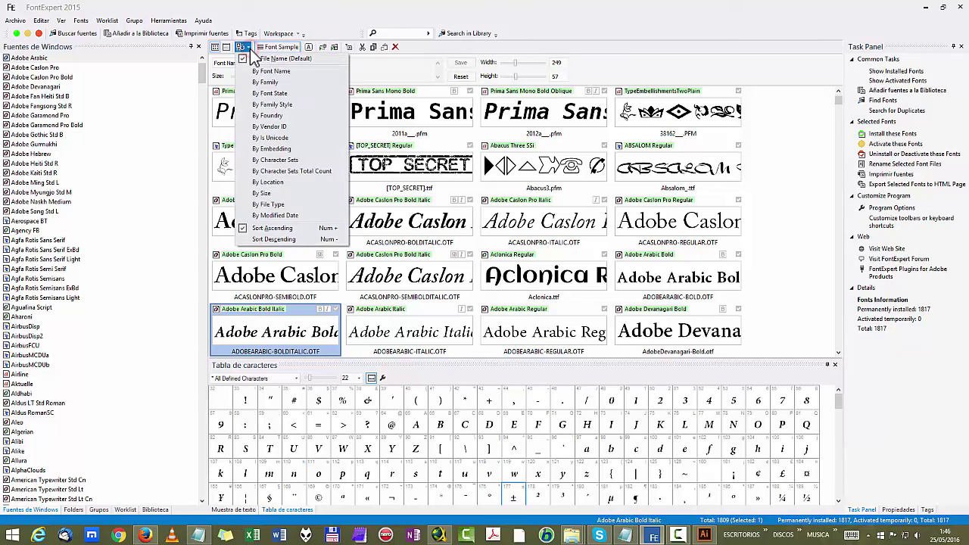
pyautogui.click(294, 82)
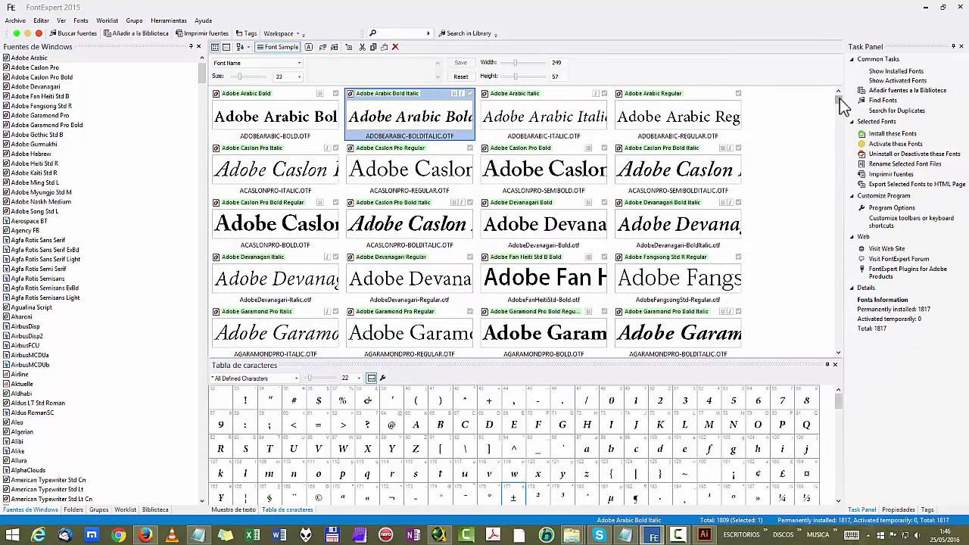
pyautogui.moveTo(839, 100)
pyautogui.mouseDown()
pyautogui.moveTo(842, 117)
pyautogui.moveTo(843, 97)
pyautogui.mouseUp()
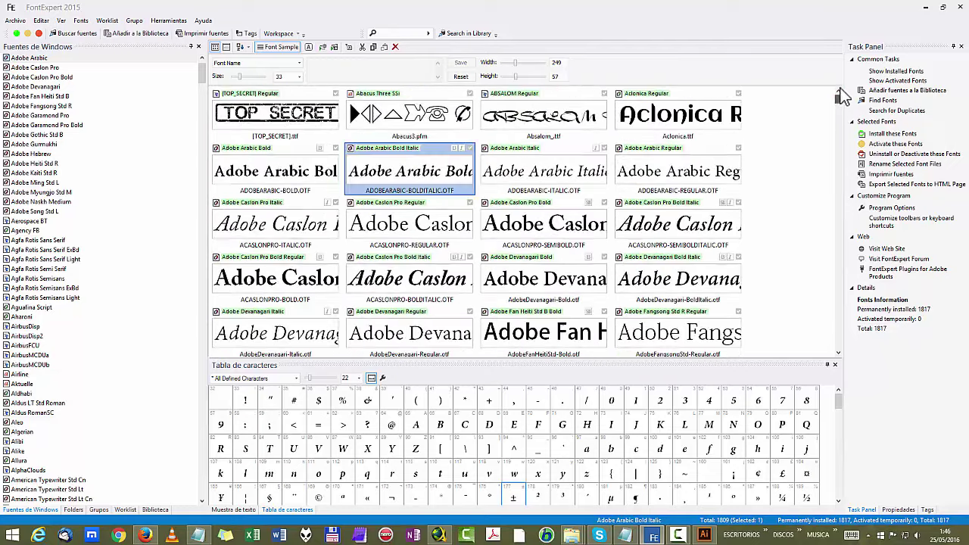
pyautogui.click(299, 64)
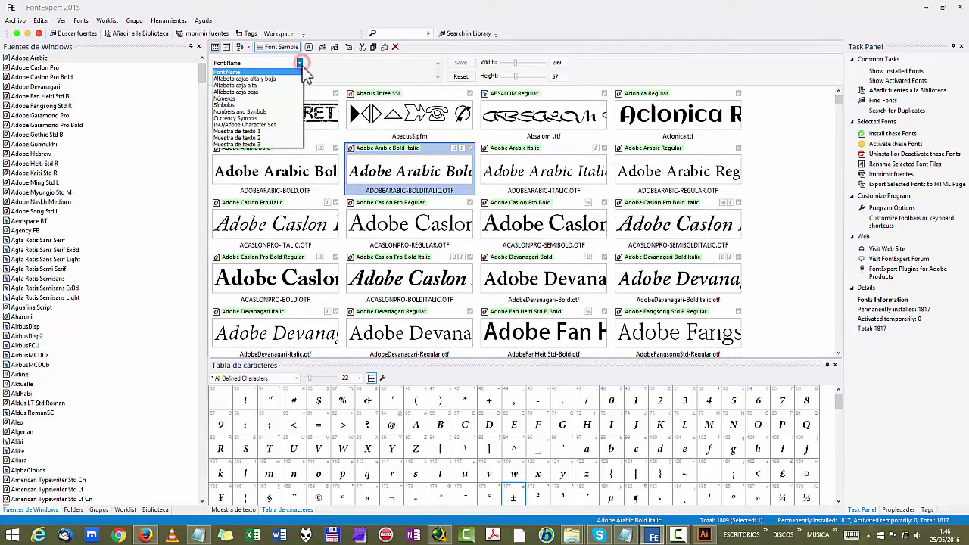
pyautogui.click(250, 47)
pyautogui.click(250, 47)
pyautogui.click(259, 96)
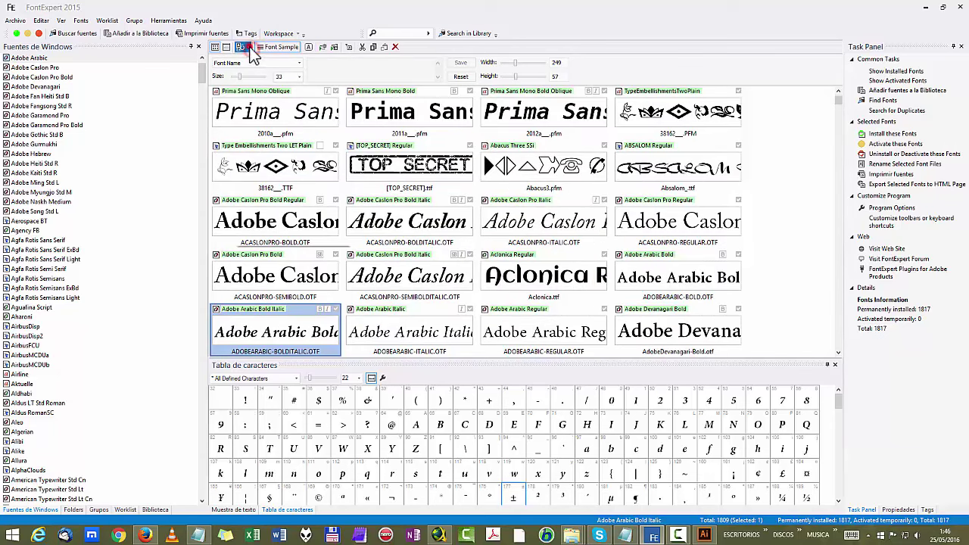
# Step: Choose another sort order and scroll through the re-sorted sample grid
pyautogui.click(250, 49)
pyautogui.click(263, 112)
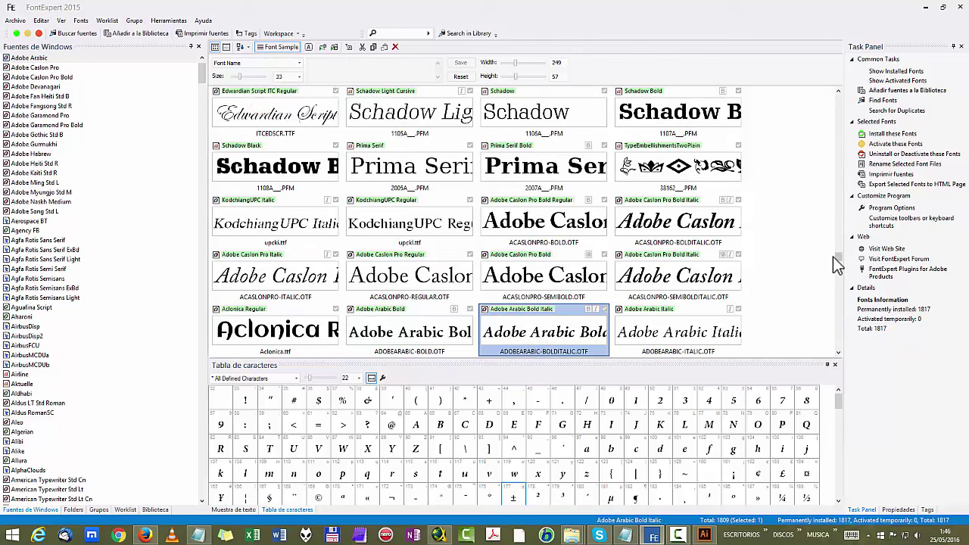
pyautogui.moveTo(838, 261); pyautogui.dragTo(839, 256)
pyautogui.scroll(-3, 838, 256)
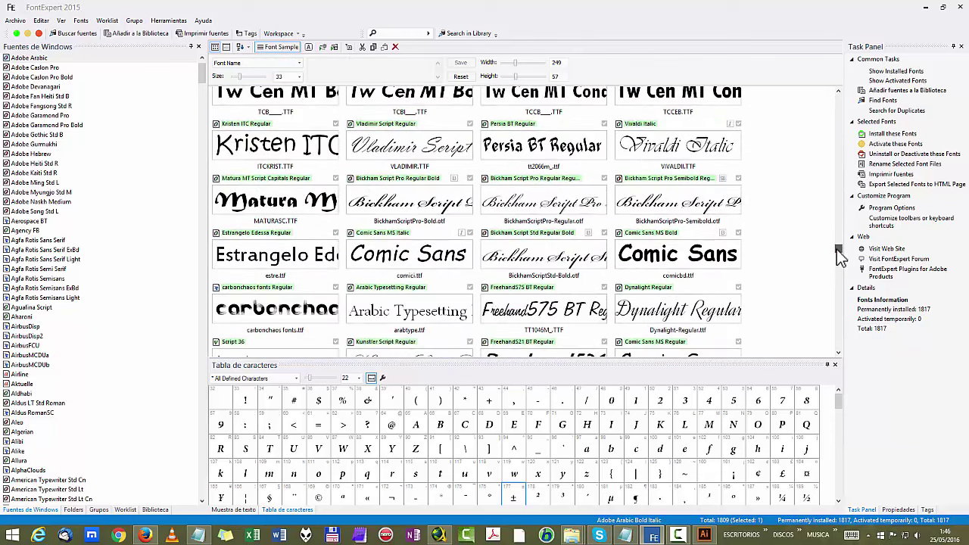
pyautogui.scroll(-5, 841, 257)
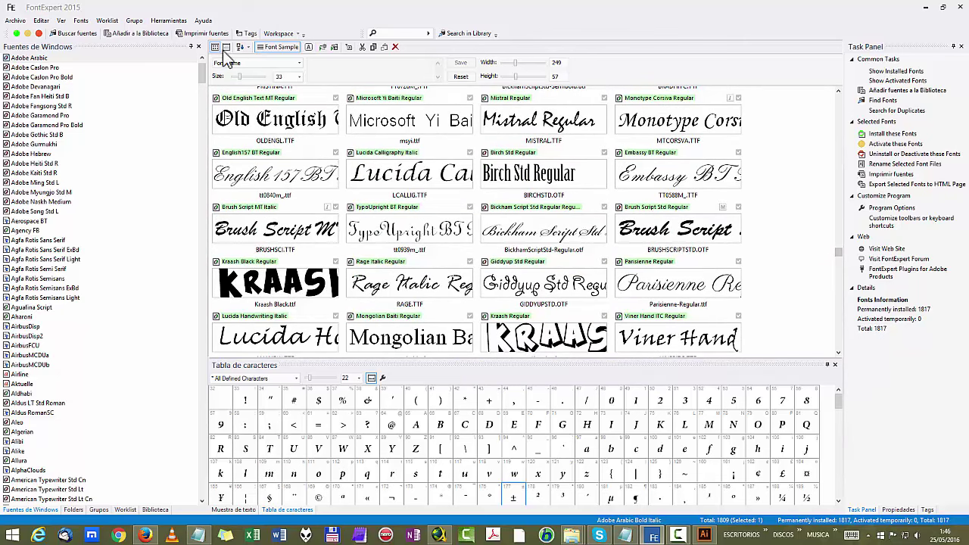
# Step: Sort the previews By Family again and scroll the grid back to the top
pyautogui.click(248, 47)
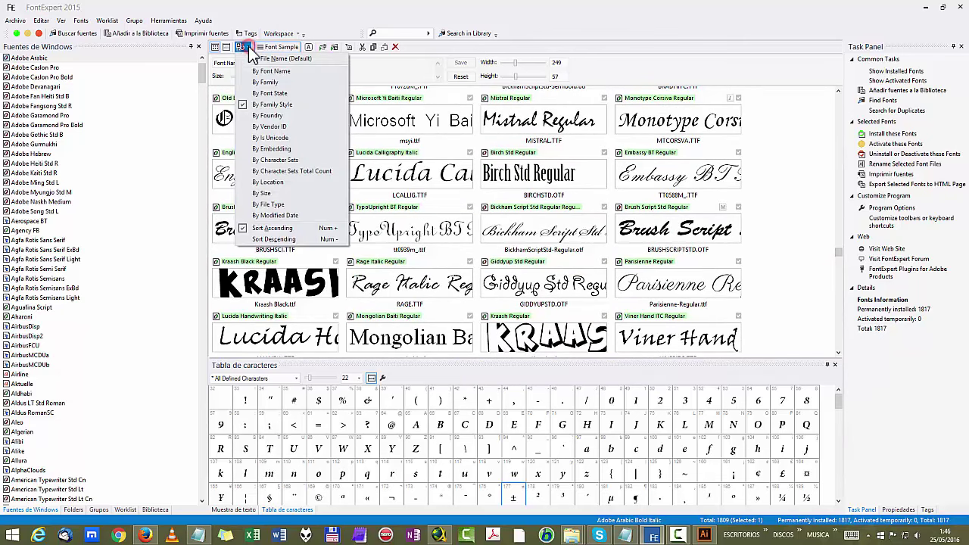
pyautogui.click(271, 82)
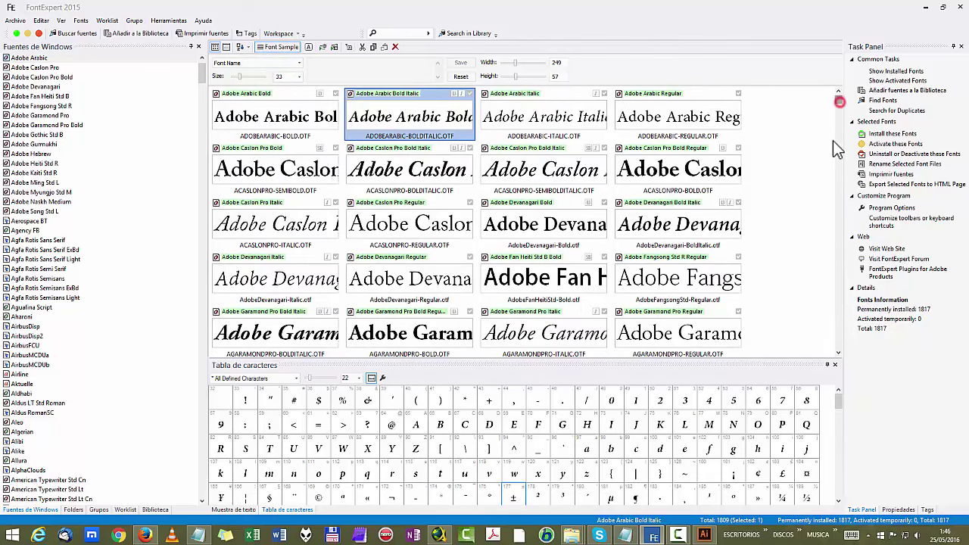
pyautogui.moveTo(833, 140); pyautogui.dragTo(850, 367)
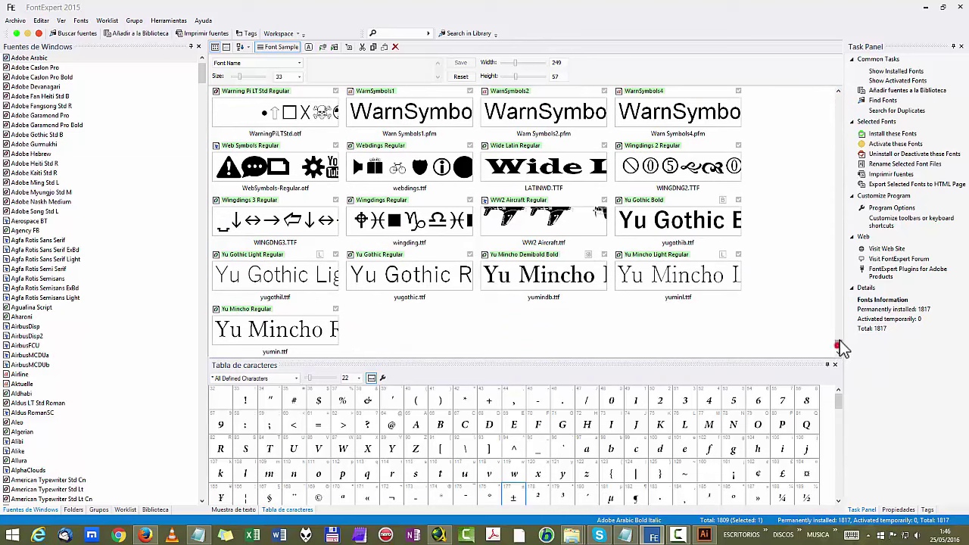
pyautogui.moveTo(840, 348); pyautogui.dragTo(839, 95)
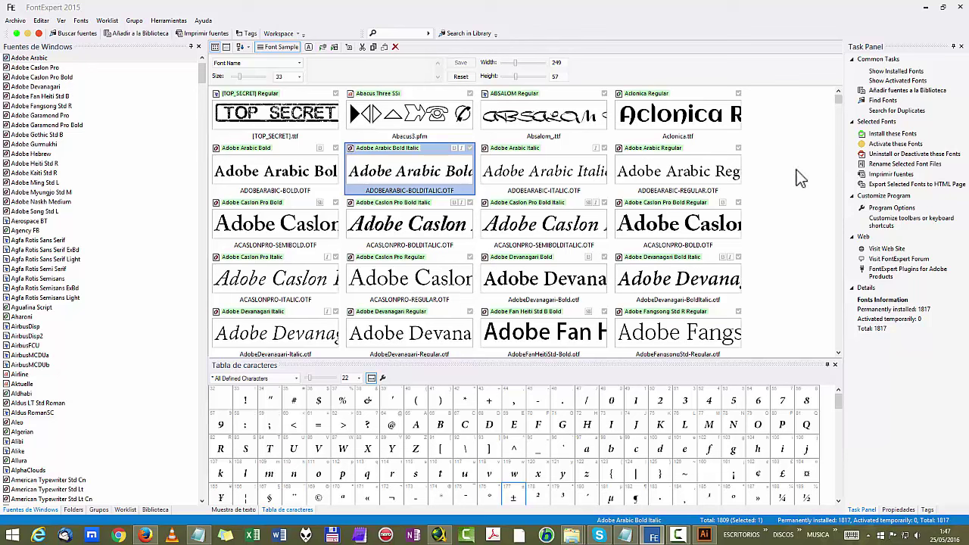
# Step: Show Adobe Caslon Pro Bold Italic's glyphs in the character table and scroll through them
pyautogui.click(545, 232)
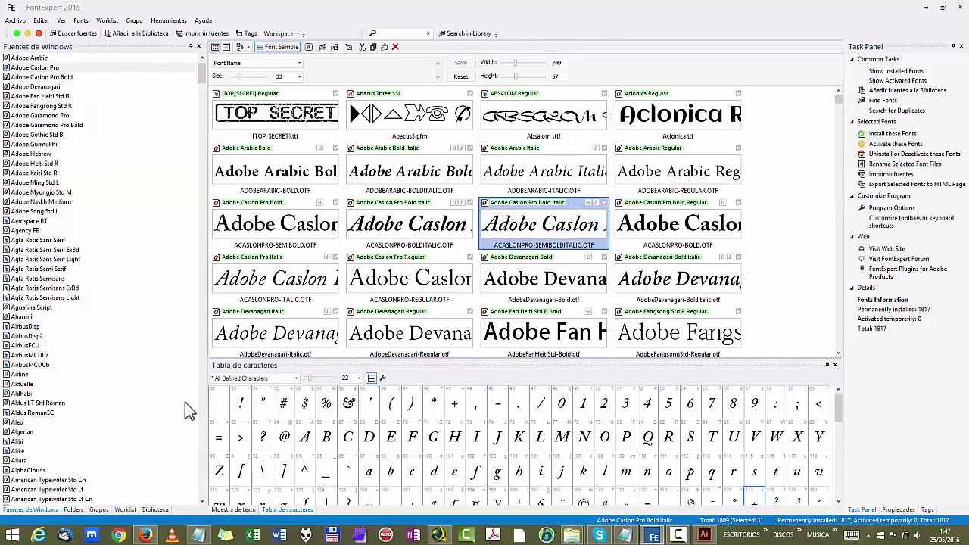
pyautogui.moveTo(841, 416)
pyautogui.mouseDown()
pyautogui.moveTo(842, 492)
pyautogui.moveTo(846, 400)
pyautogui.mouseUp()
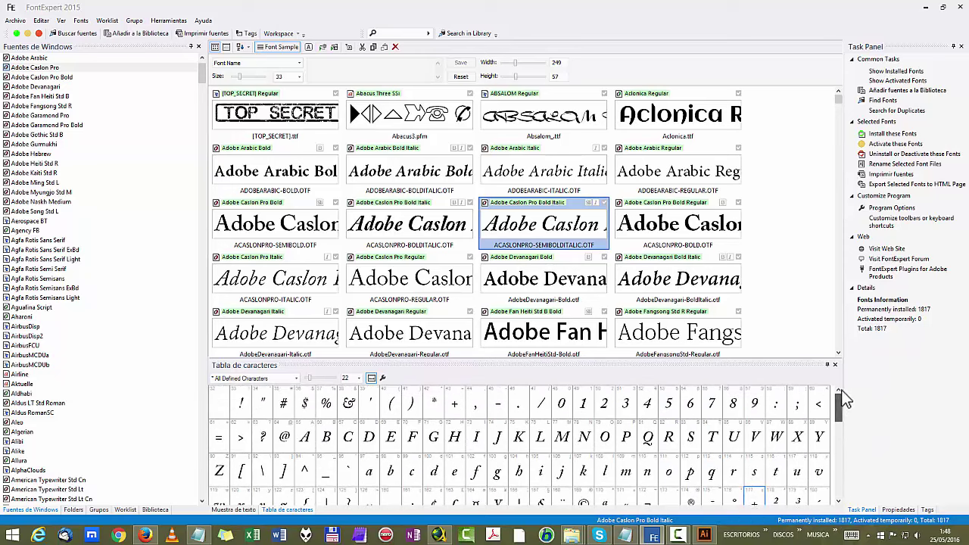
# Step: Limit the character table to the Bopomofo range, then Ethiopic
pyautogui.click(296, 378)
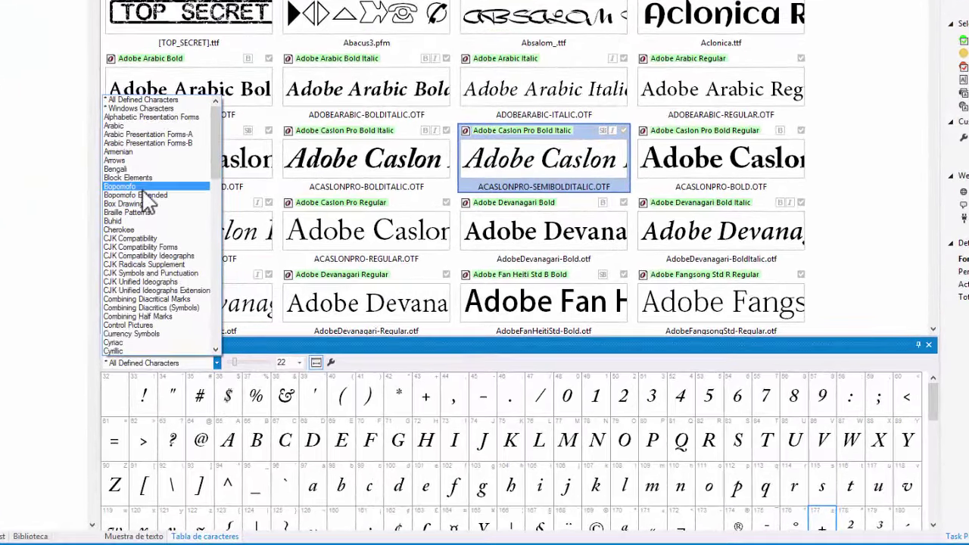
pyautogui.click(144, 190)
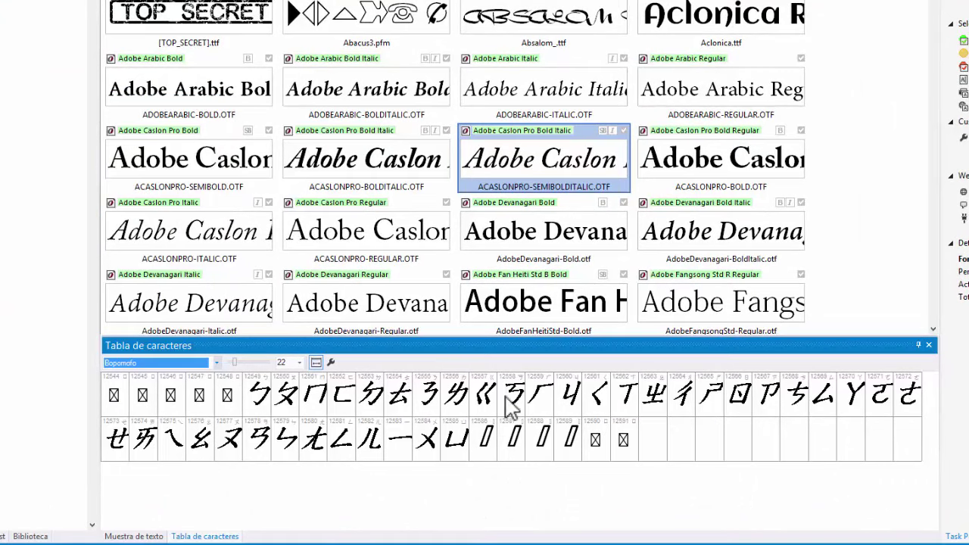
pyautogui.click(177, 362)
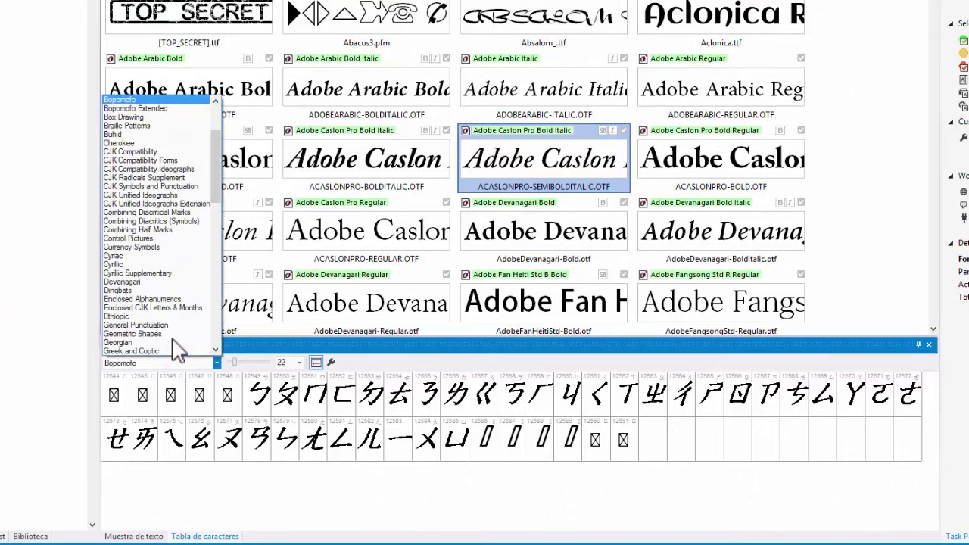
pyautogui.click(159, 316)
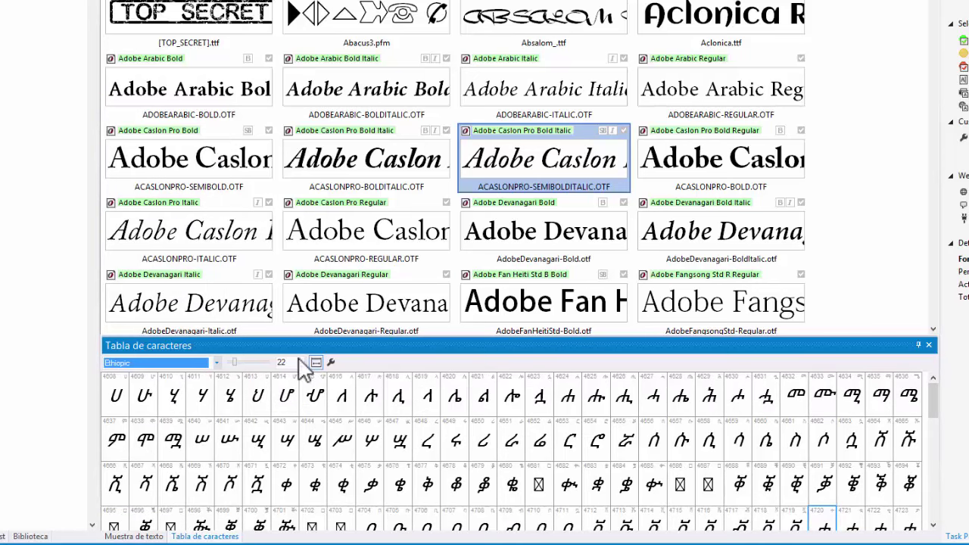
# Step: Switch the character range to Cherokee, then Arabic, and finally Arrows
pyautogui.click(216, 362)
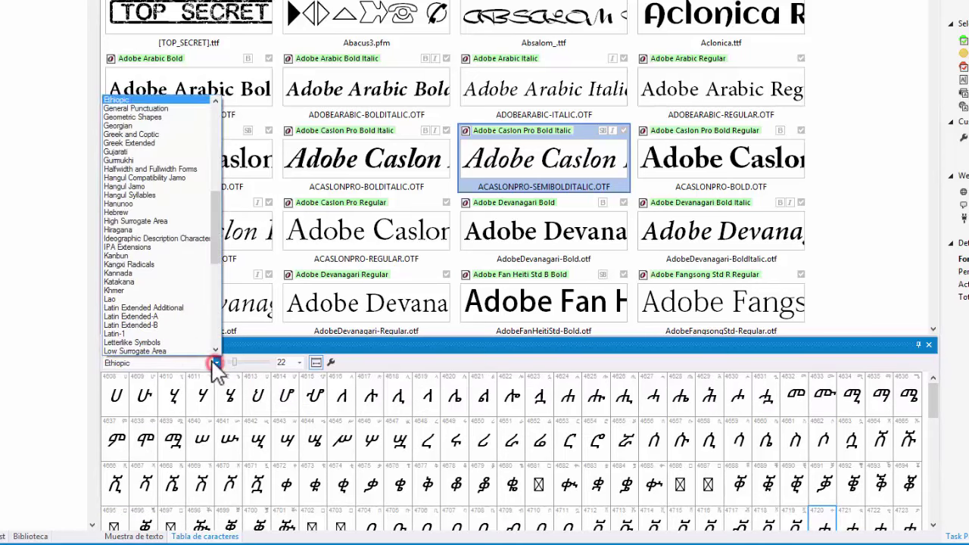
pyautogui.moveTo(220, 257); pyautogui.dragTo(234, 146)
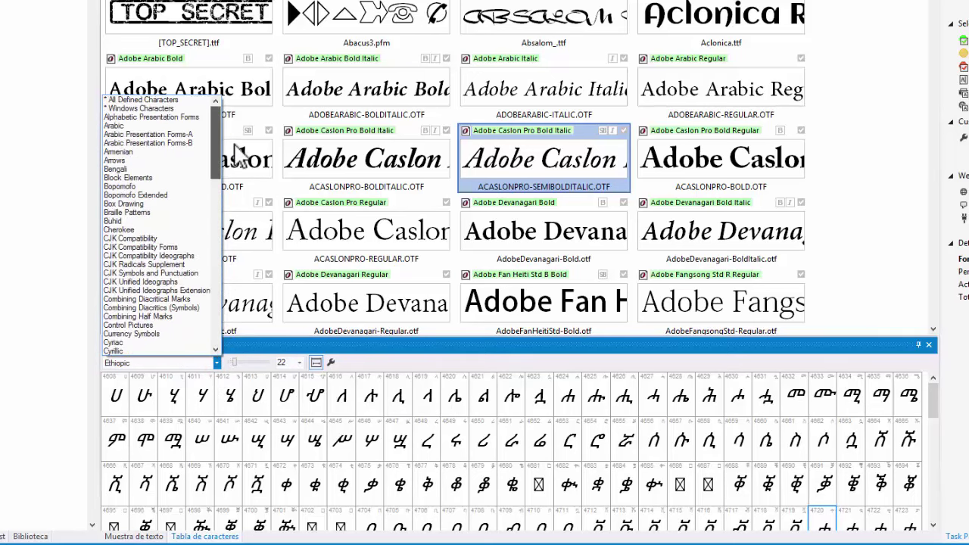
pyautogui.click(161, 230)
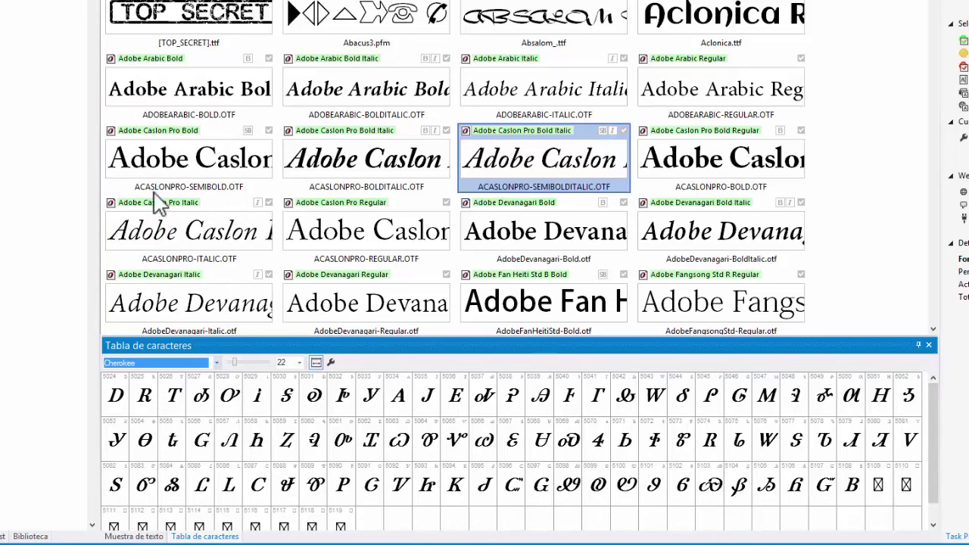
pyautogui.click(216, 363)
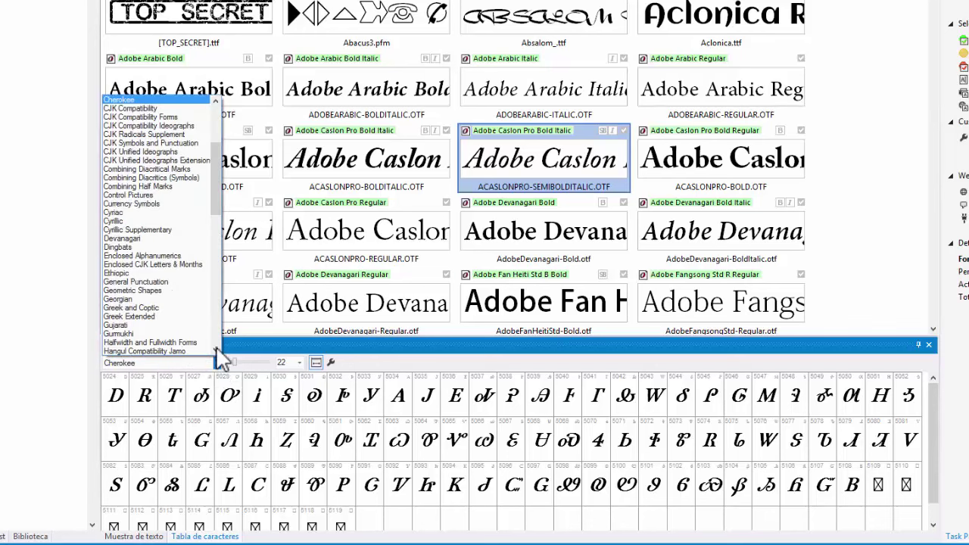
pyautogui.scroll(5, 215, 169)
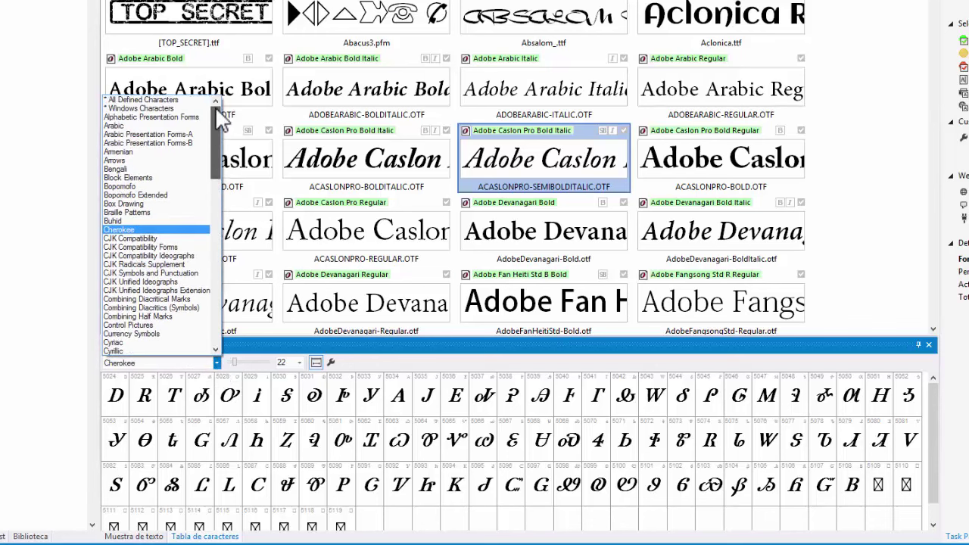
pyautogui.click(146, 126)
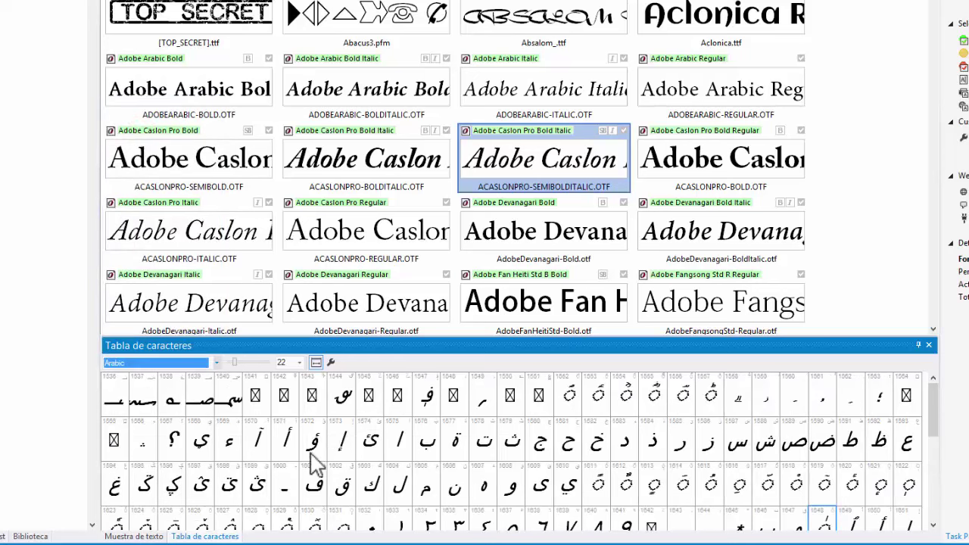
pyautogui.click(216, 363)
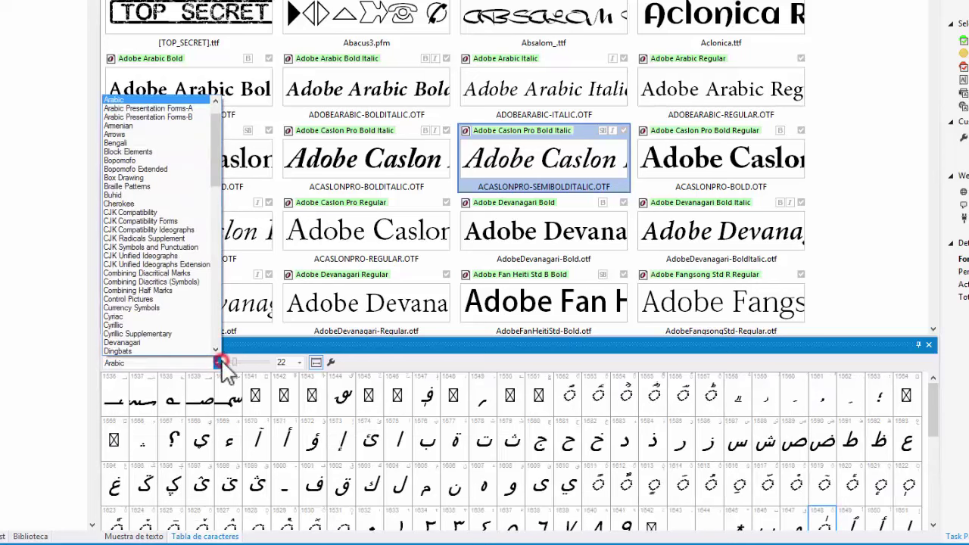
pyautogui.scroll(1, 212, 147)
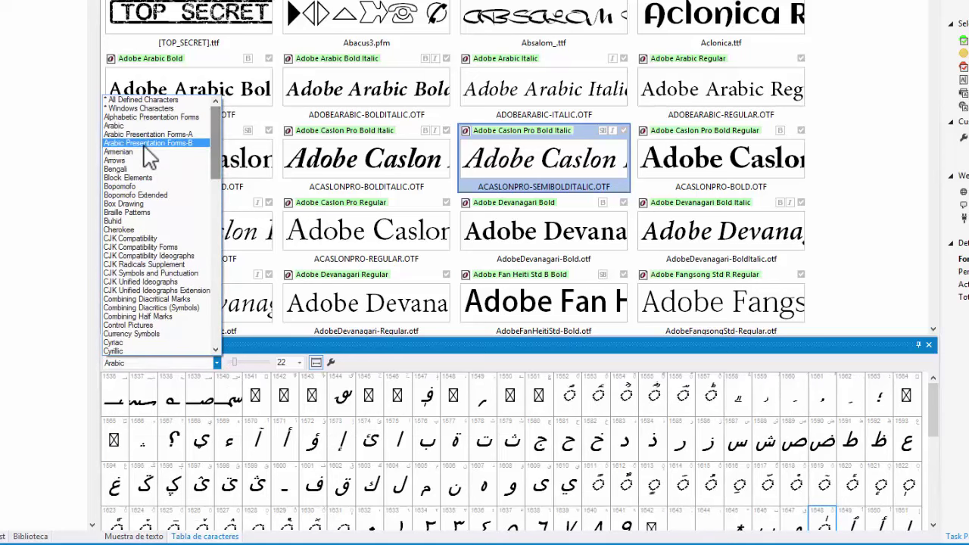
pyautogui.click(130, 160)
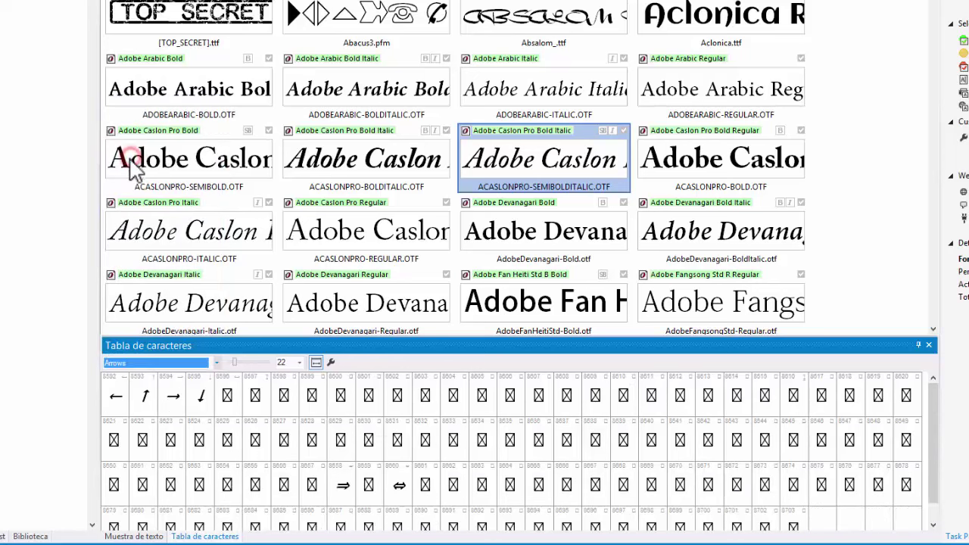
pyautogui.click(936, 420)
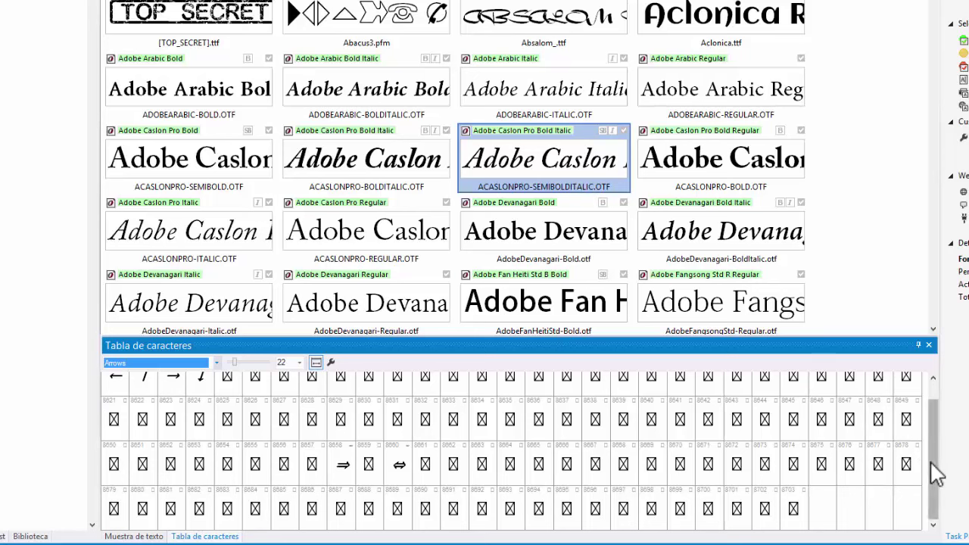
# Step: Switch the character table range to Bengali, then Currency Symbols
pyautogui.moveTo(934, 465); pyautogui.dragTo(931, 459)
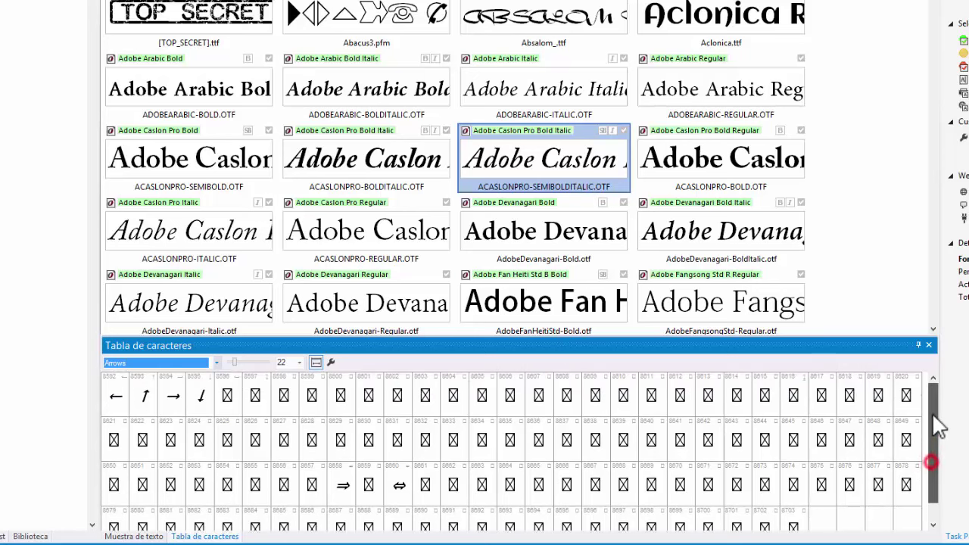
pyautogui.click(174, 364)
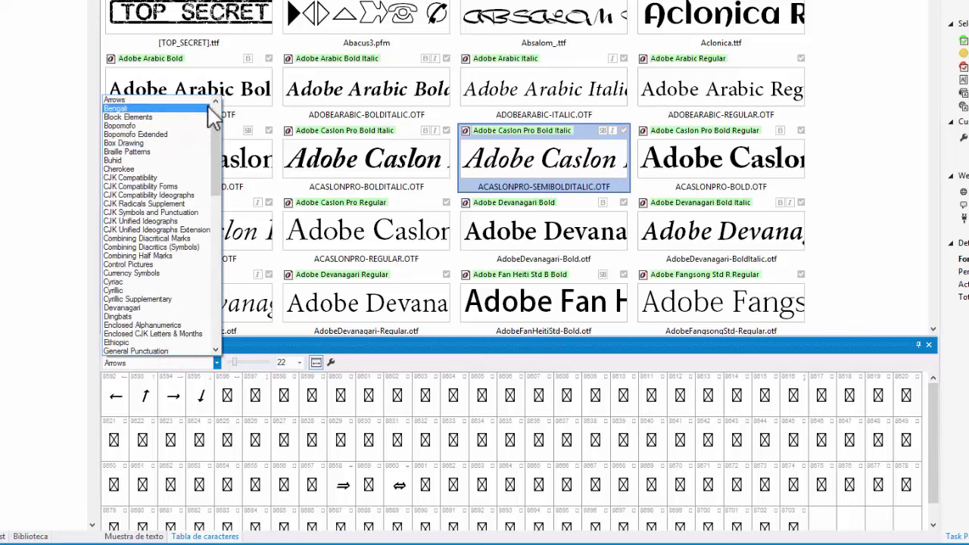
pyautogui.click(210, 109)
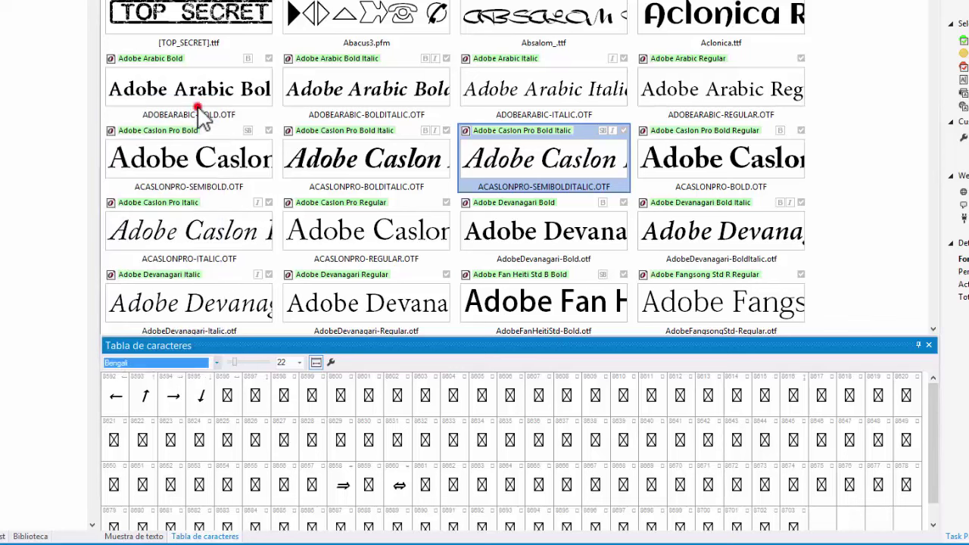
pyautogui.click(210, 364)
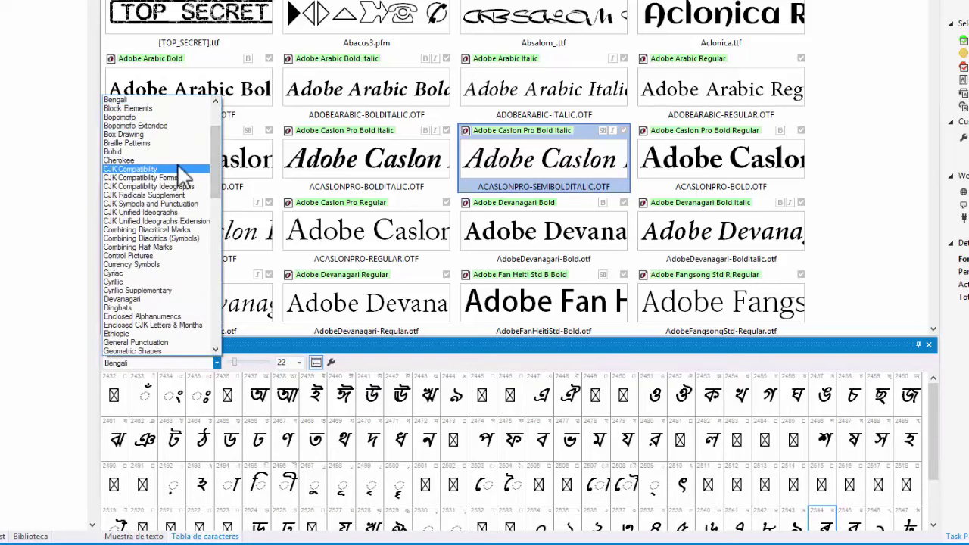
pyautogui.click(161, 265)
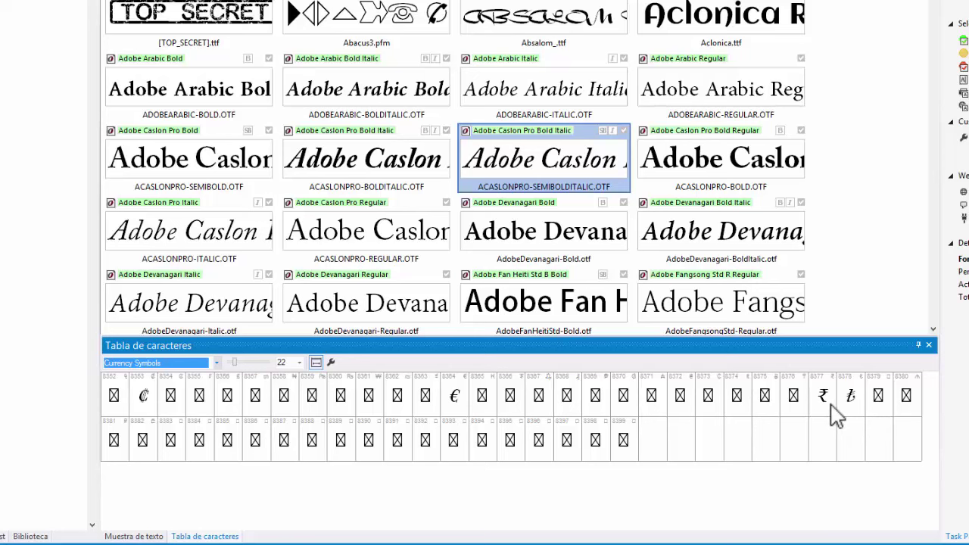
# Step: Show the IPA Extensions block, then the Lao block
pyautogui.click(217, 363)
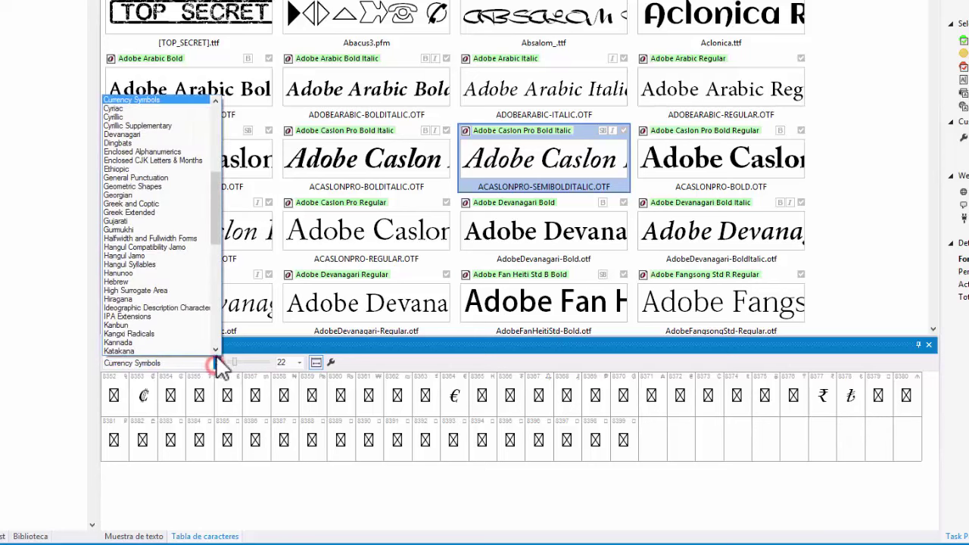
pyautogui.click(170, 317)
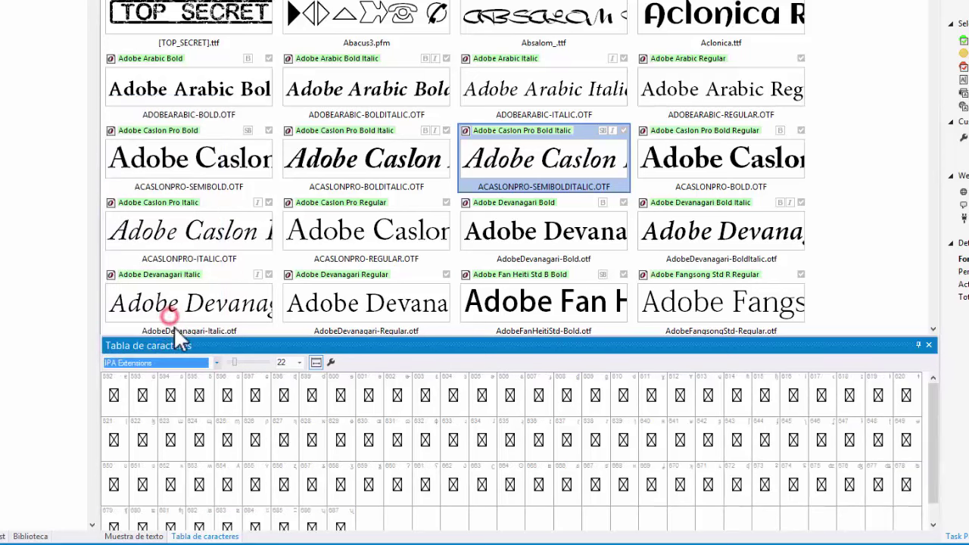
pyautogui.moveTo(929, 456); pyautogui.dragTo(936, 454)
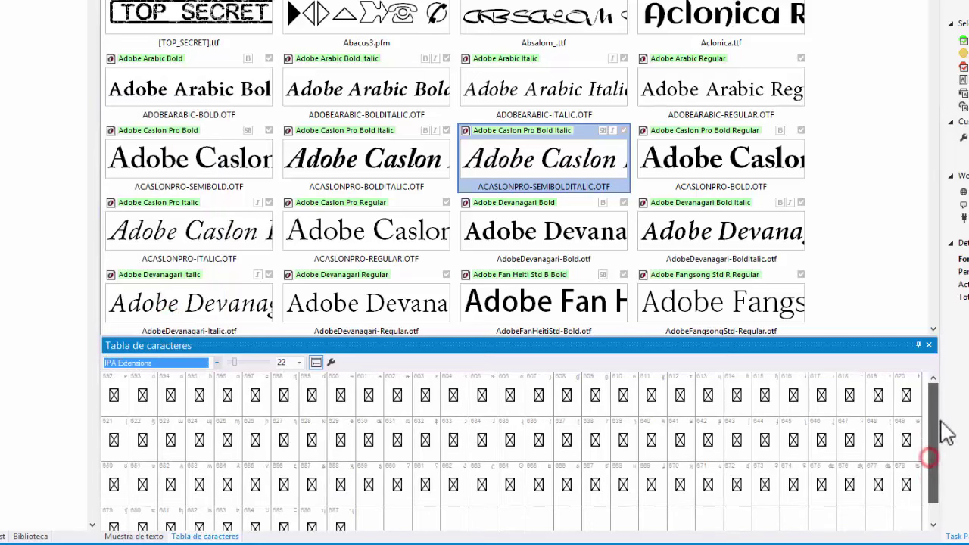
pyautogui.click(216, 363)
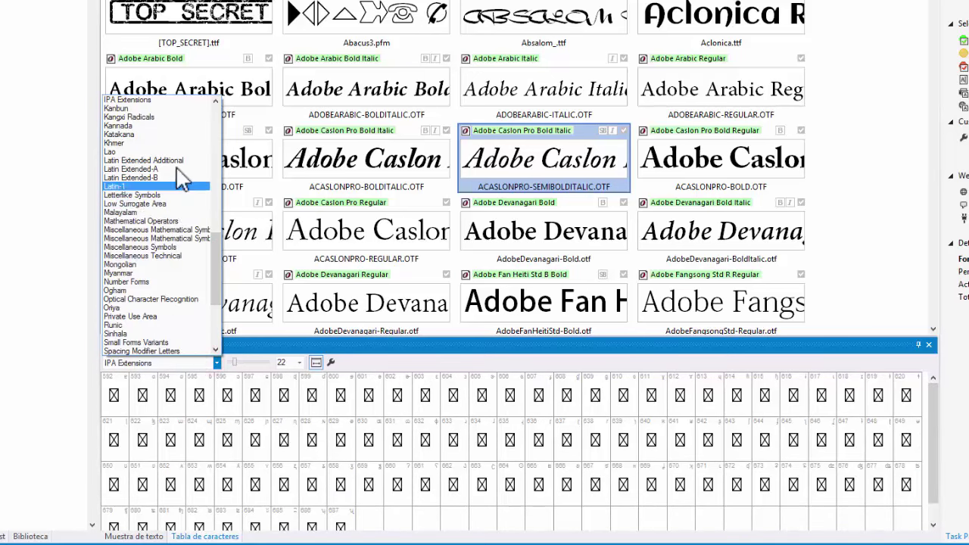
pyautogui.click(175, 152)
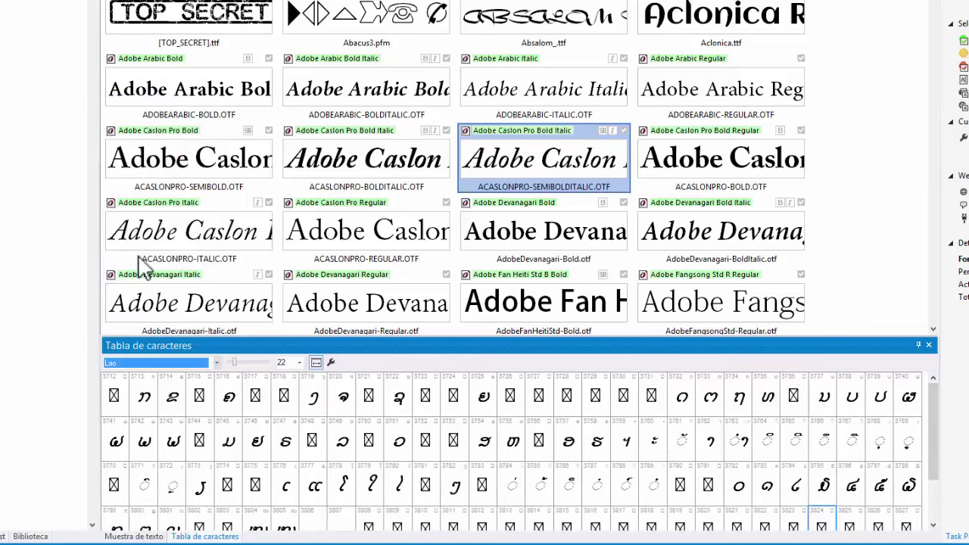
# Step: Return the character table to All Defined Characters and refocus the font Worklist
pyautogui.click(217, 364)
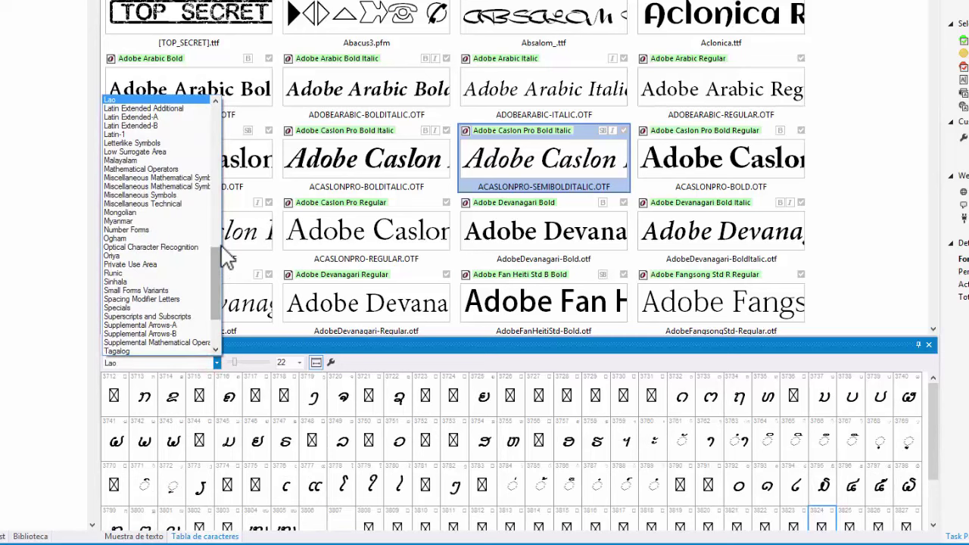
pyautogui.moveTo(214, 265); pyautogui.dragTo(221, 121)
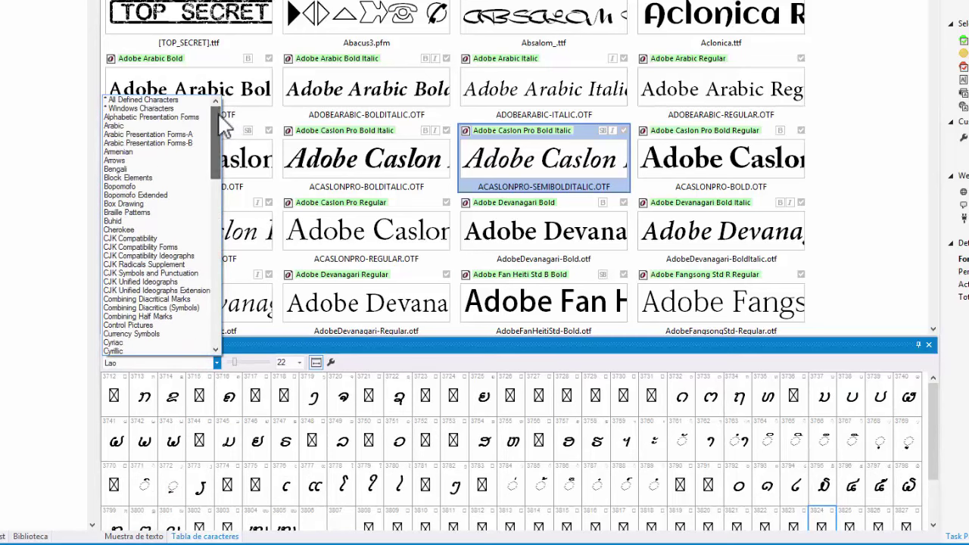
pyautogui.click(182, 102)
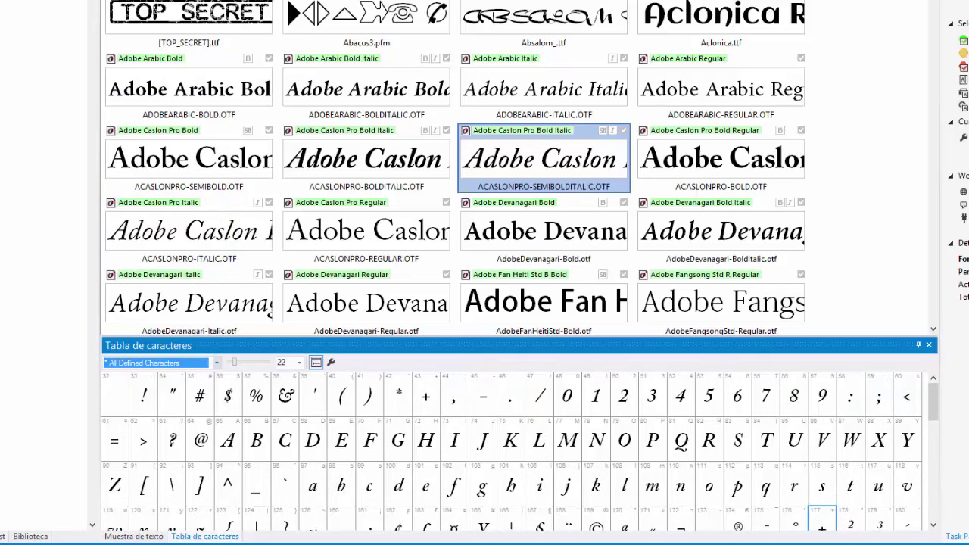
pyautogui.moveTo(937, 401); pyautogui.dragTo(918, 119)
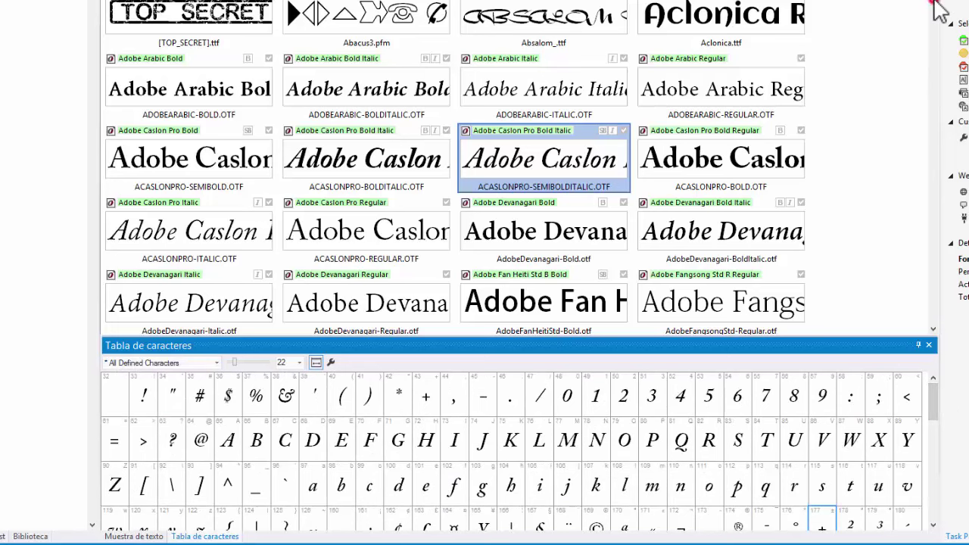
pyautogui.click(932, 6)
# Step: Jump to Agency FB Bold by typing 'ag' and view its Arabic Presentation Forms-A and Cyrillic blocks
pyautogui.press('a')
pyautogui.press('g')
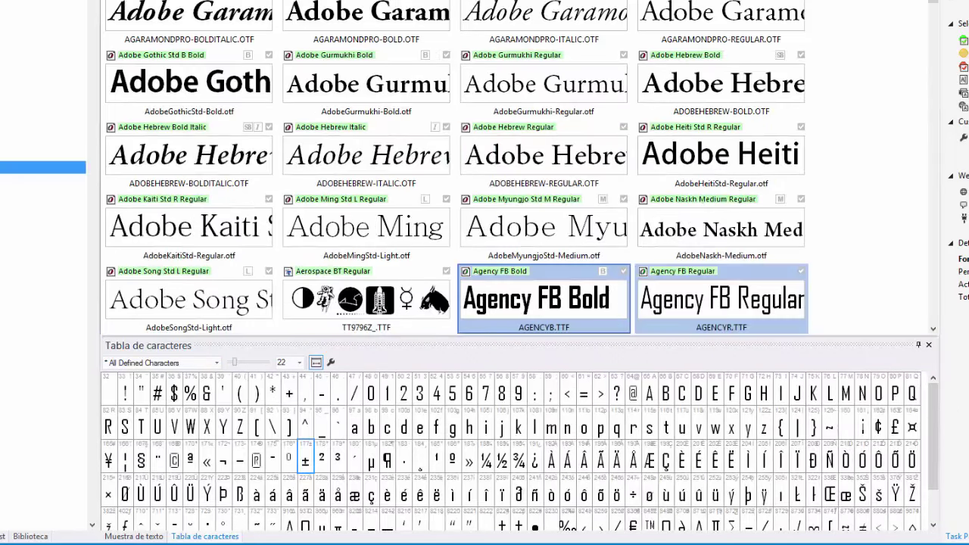
pyautogui.click(217, 363)
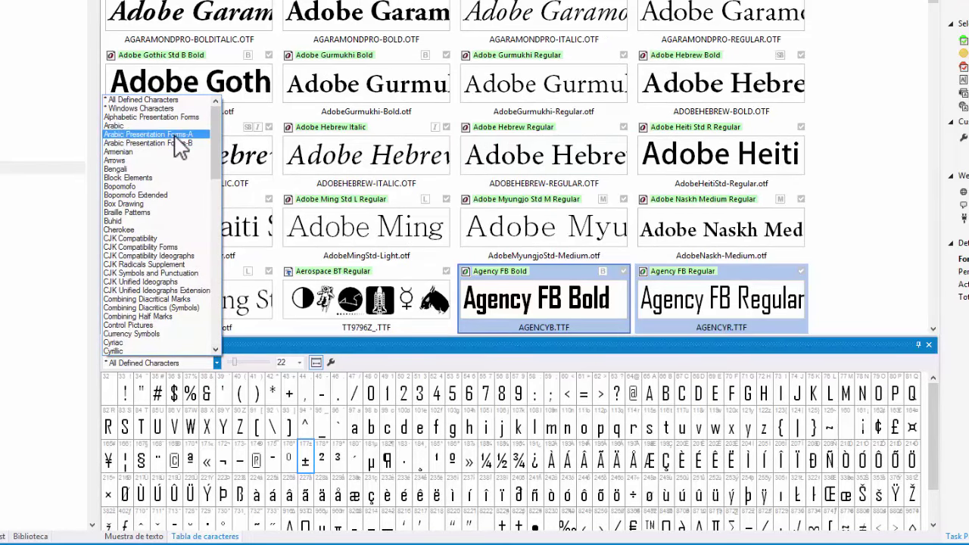
pyautogui.click(177, 136)
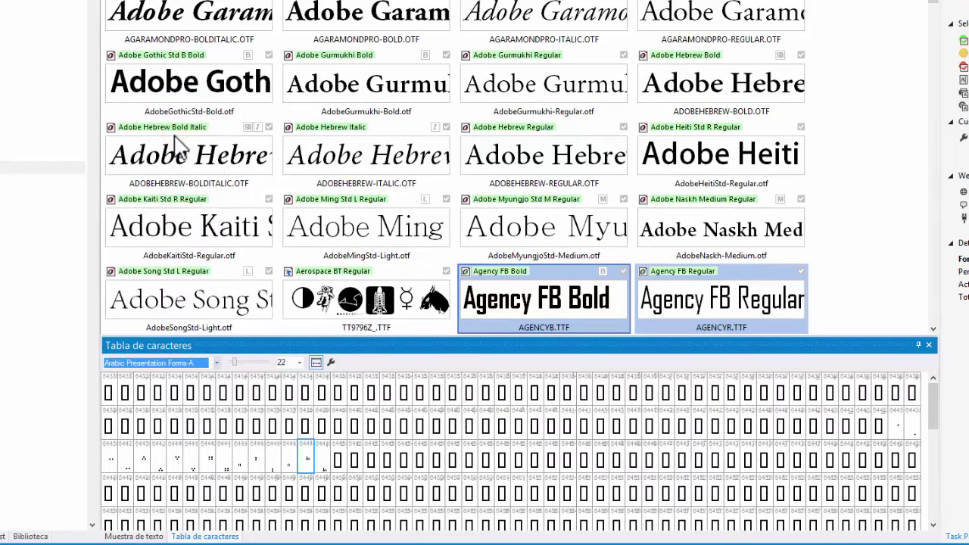
pyautogui.click(216, 363)
pyautogui.click(190, 318)
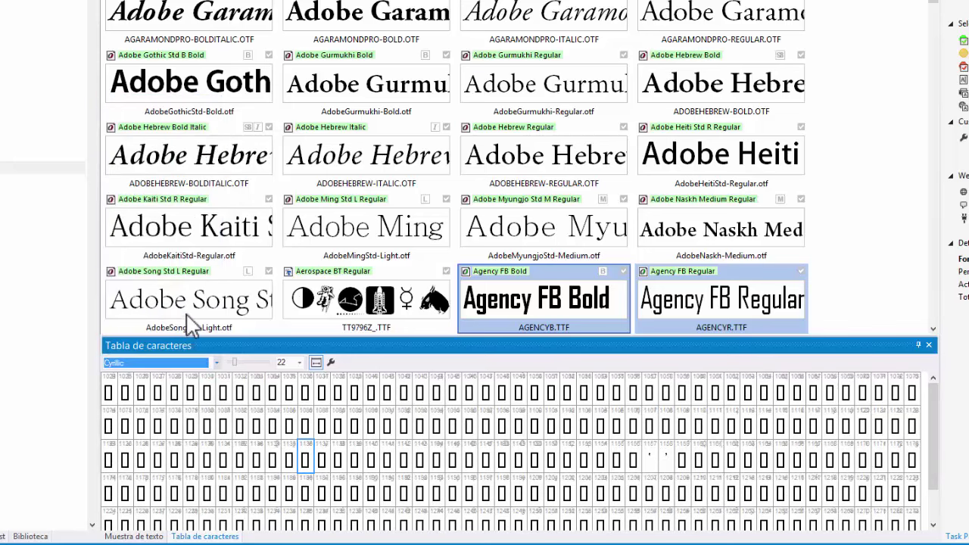
# Step: Show Small Forms Variants, reset to All Defined Characters, then select Adobe Ming Std L Regular
pyautogui.moveTo(939, 465); pyautogui.dragTo(795, 383)
pyautogui.click(217, 363)
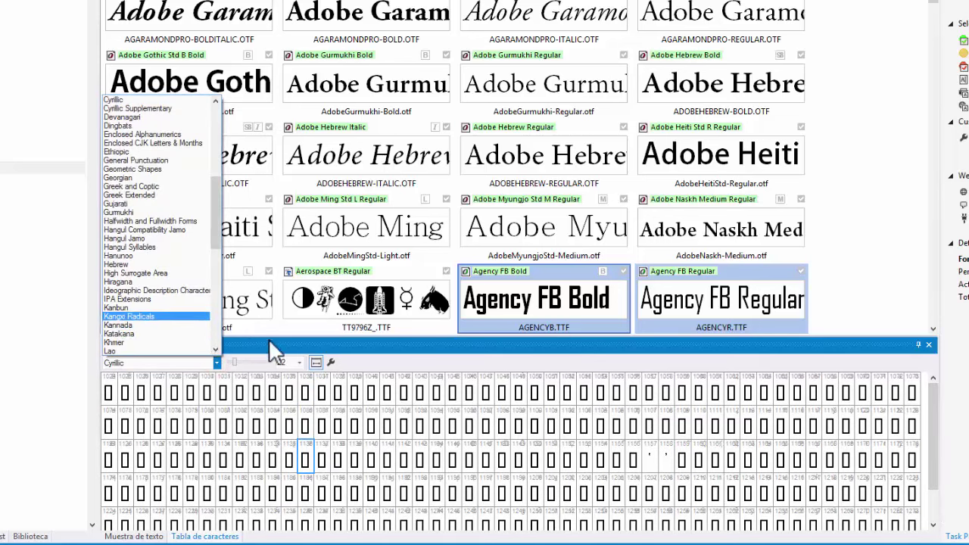
pyautogui.moveTo(218, 254); pyautogui.dragTo(212, 326)
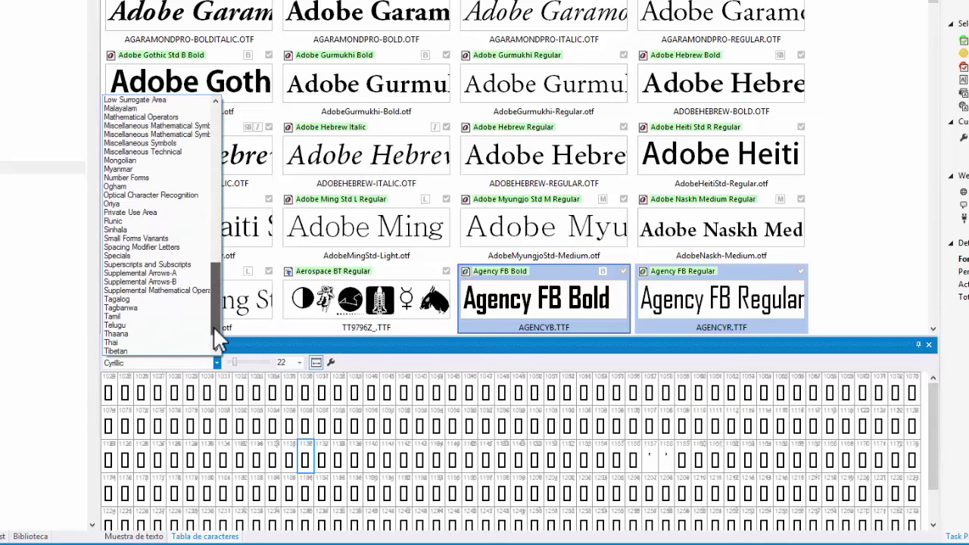
pyautogui.click(150, 238)
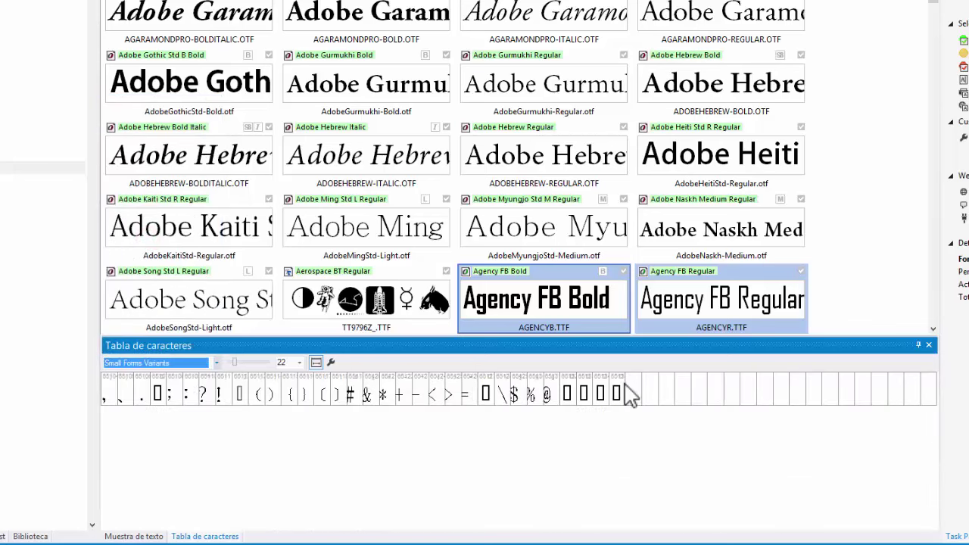
pyautogui.click(216, 363)
pyautogui.moveTo(215, 300); pyautogui.dragTo(217, 108)
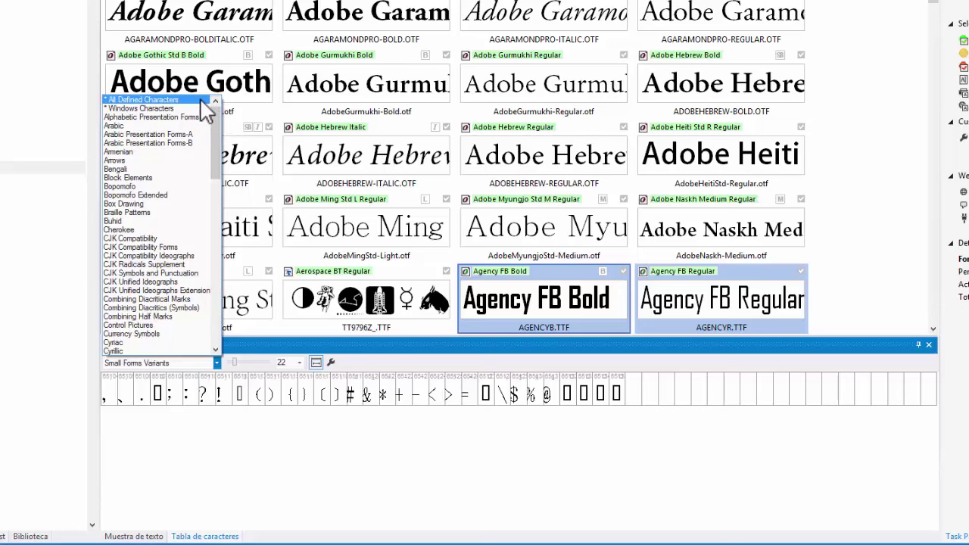
pyautogui.click(202, 100)
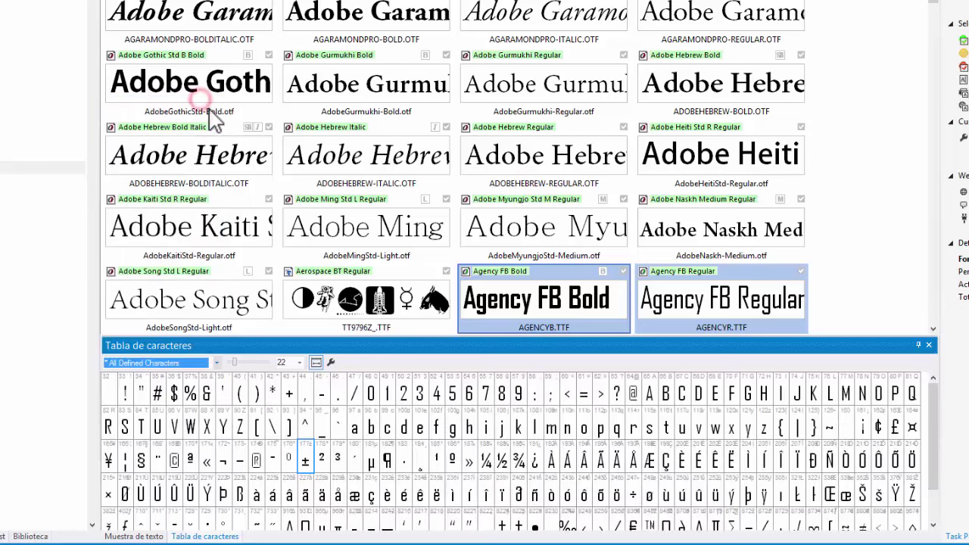
pyautogui.moveTo(935, 465); pyautogui.dragTo(939, 452)
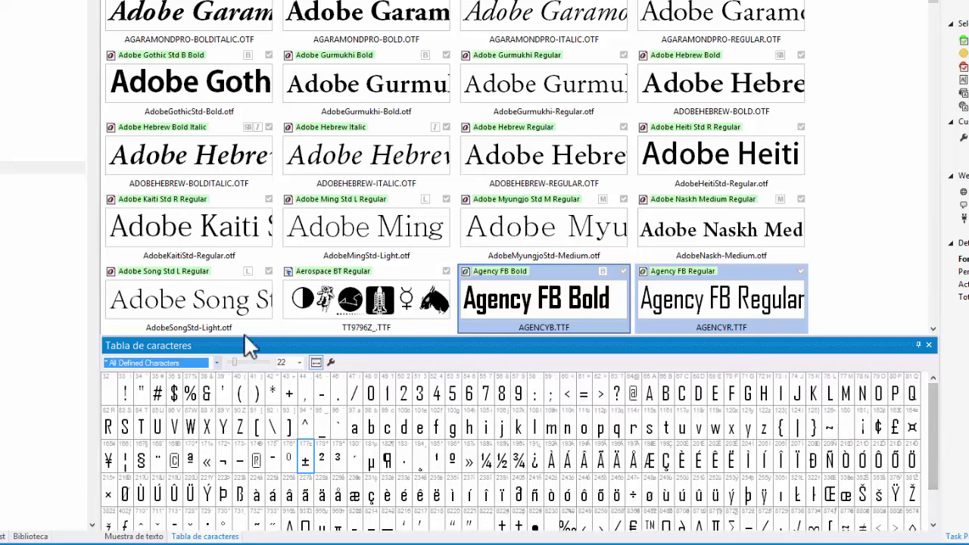
pyautogui.click(385, 237)
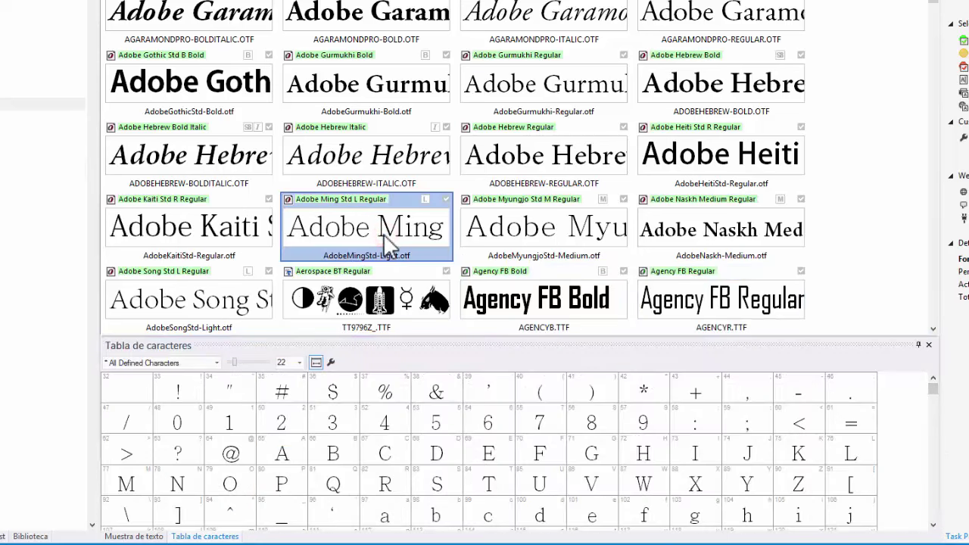
# Step: Scroll down the Worklist and select Aleo Regular for the character table
pyautogui.moveTo(931, 396); pyautogui.dragTo(920, 356)
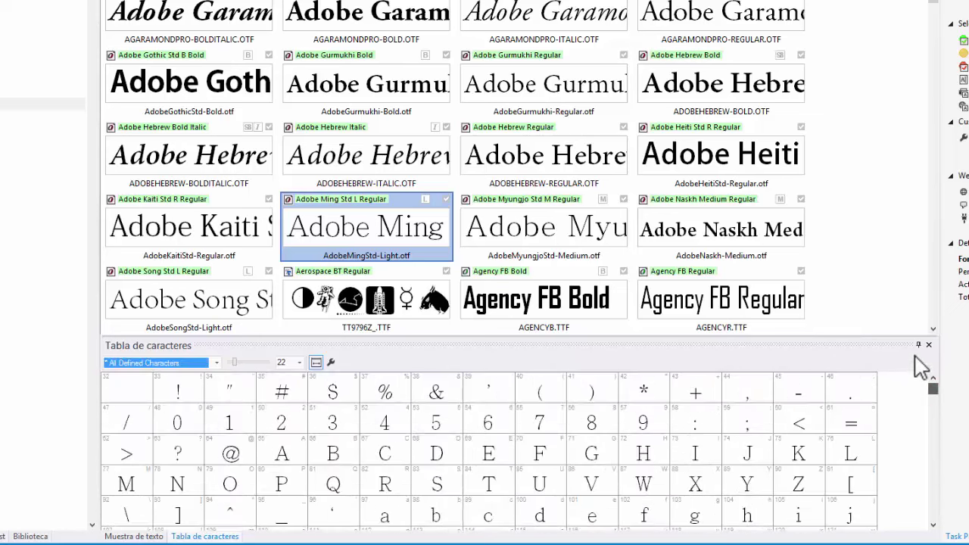
pyautogui.click(837, 118)
pyautogui.scroll(-3, 845, 148)
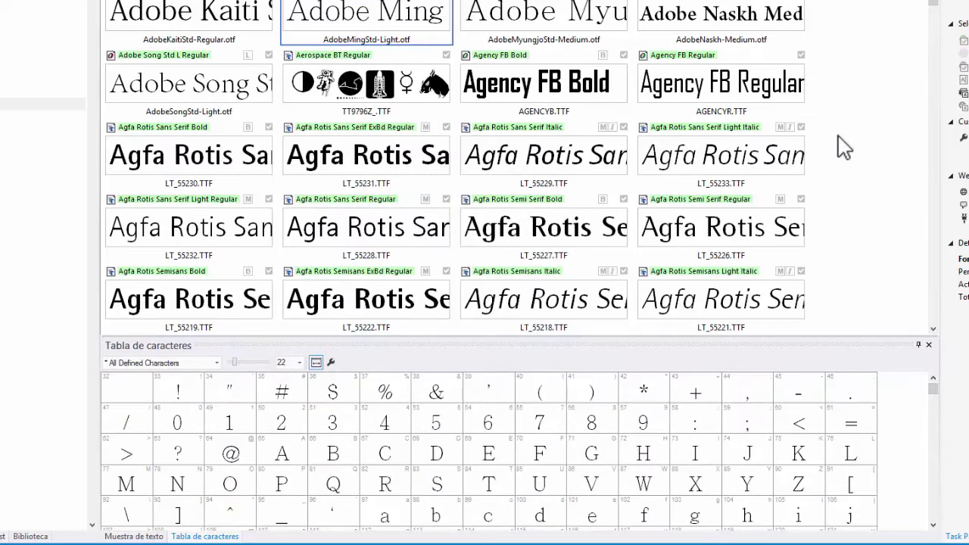
pyautogui.scroll(-3, 439, 164)
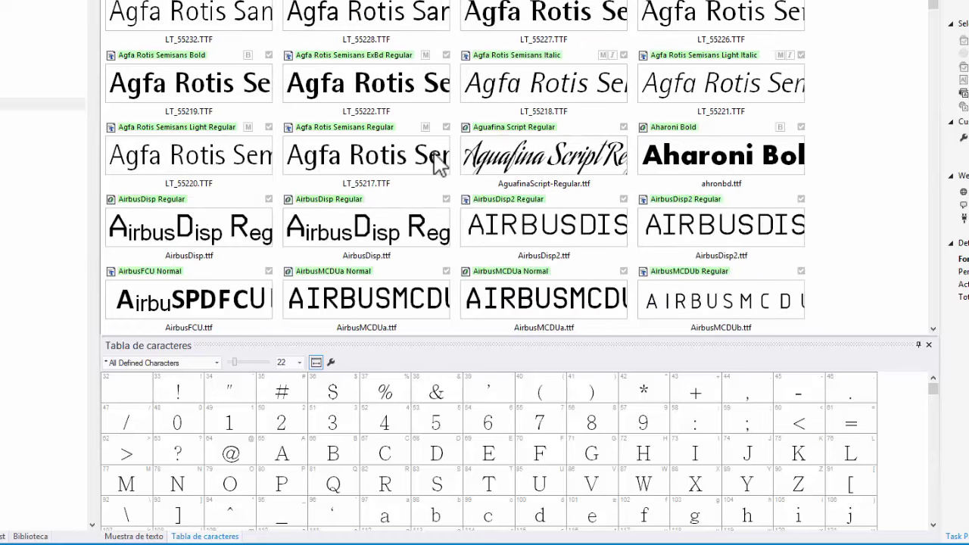
pyautogui.scroll(-6, 439, 164)
pyautogui.click(350, 163)
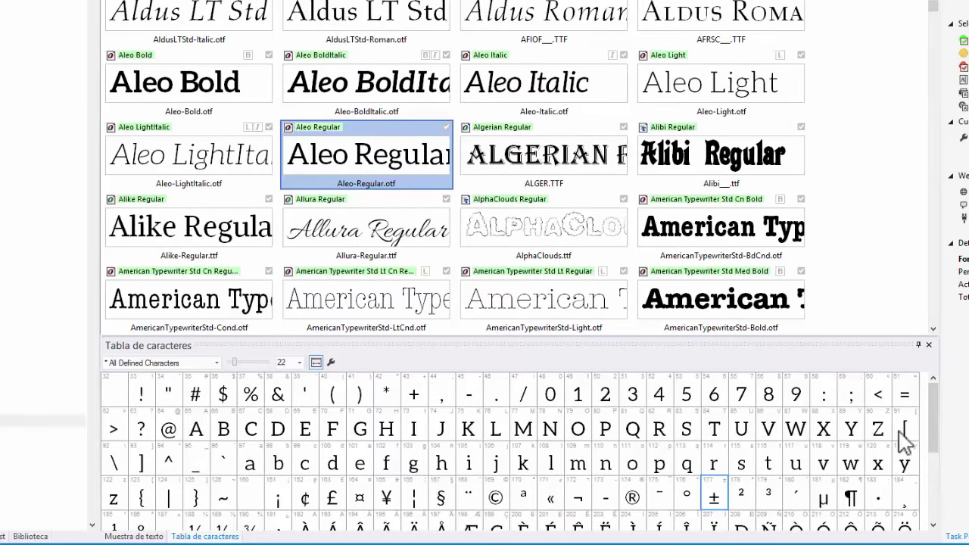
# Step: Set the character table size to 19 and browse Aleo Regular's glyph previews
pyautogui.moveTo(934, 432)
pyautogui.mouseDown()
pyautogui.moveTo(935, 519)
pyautogui.moveTo(935, 420)
pyautogui.mouseUp()
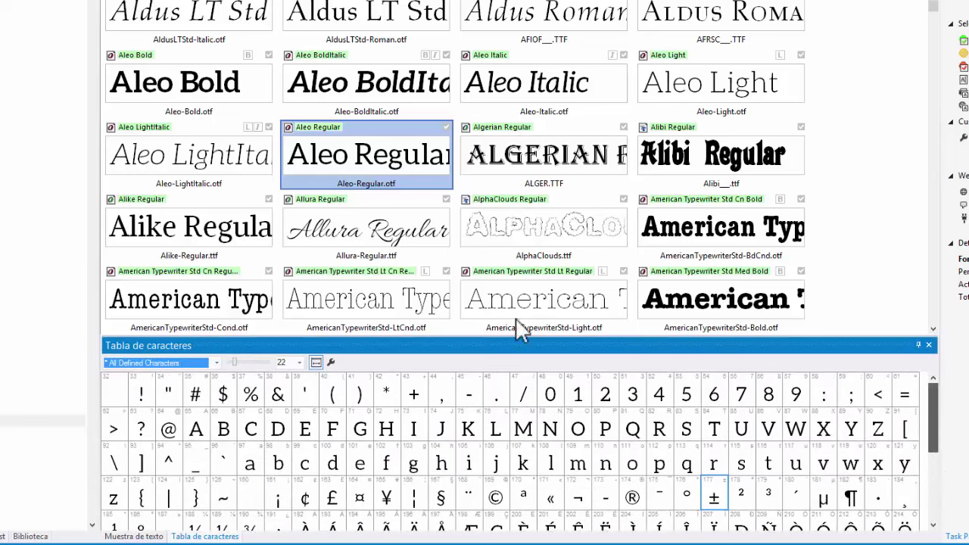
pyautogui.moveTo(235, 364)
pyautogui.mouseDown()
pyautogui.moveTo(252, 378)
pyautogui.moveTo(239, 371)
pyautogui.mouseUp()
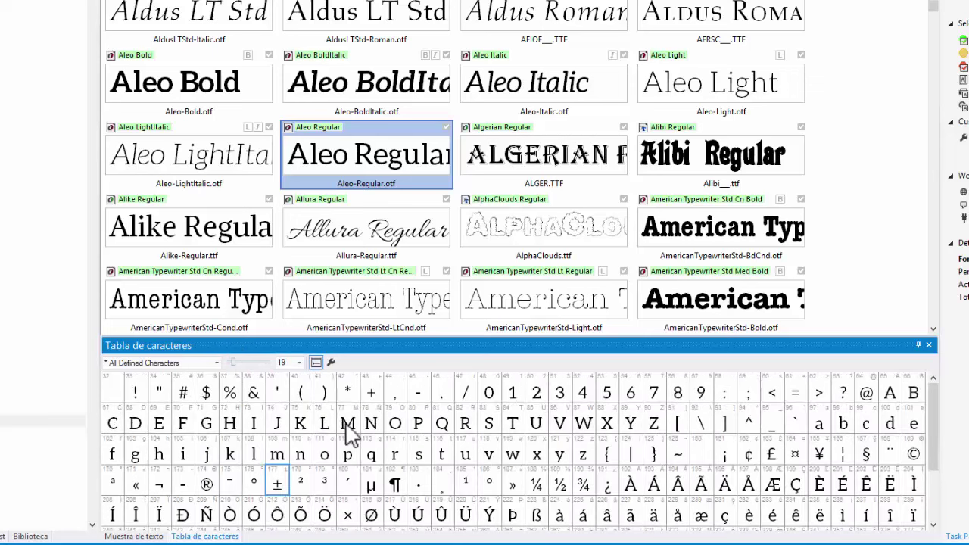
pyautogui.moveTo(346, 426)
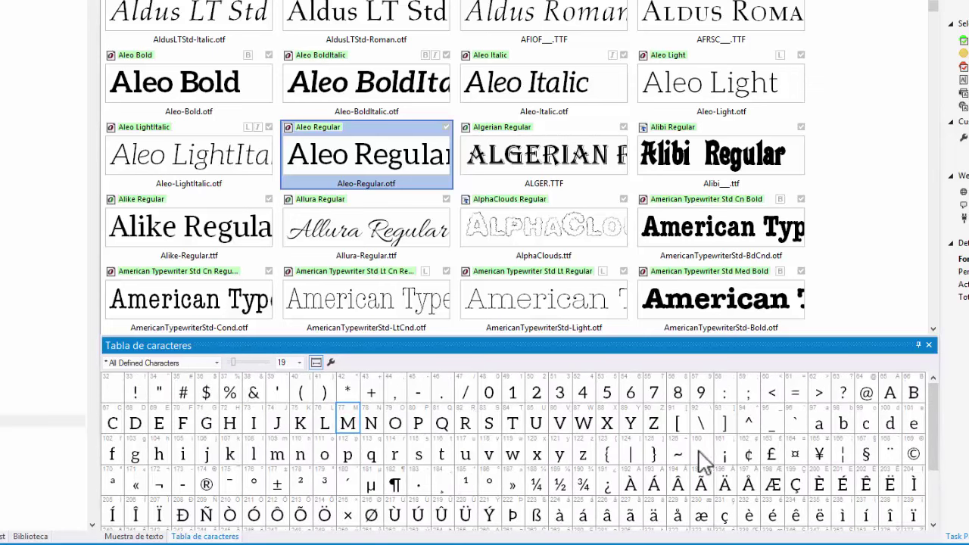
pyautogui.moveTo(752, 455)
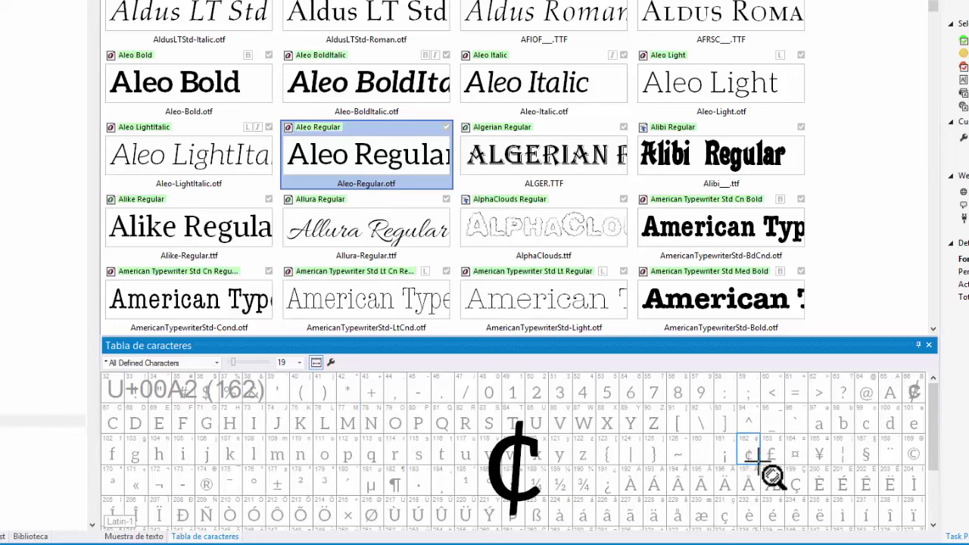
pyautogui.scroll(-1, 773, 466)
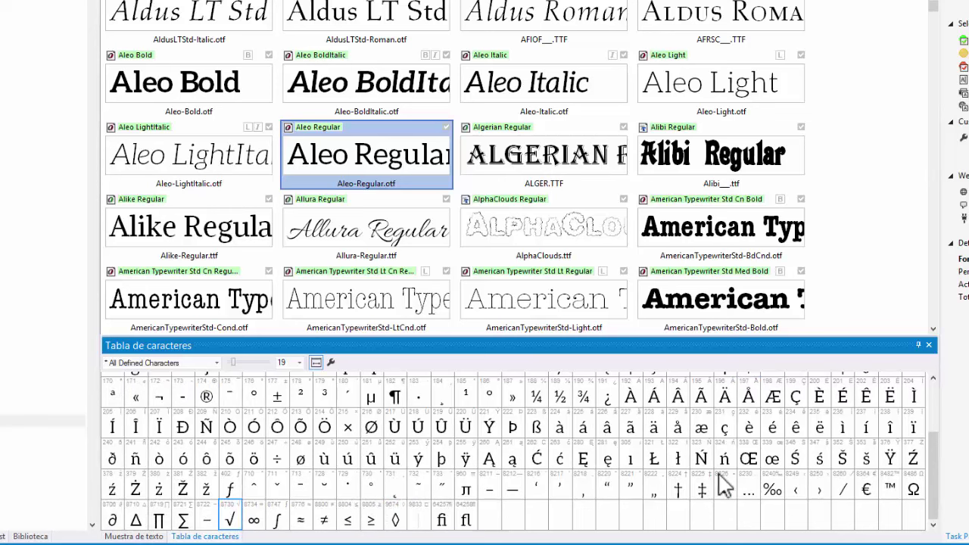
pyautogui.moveTo(885, 491)
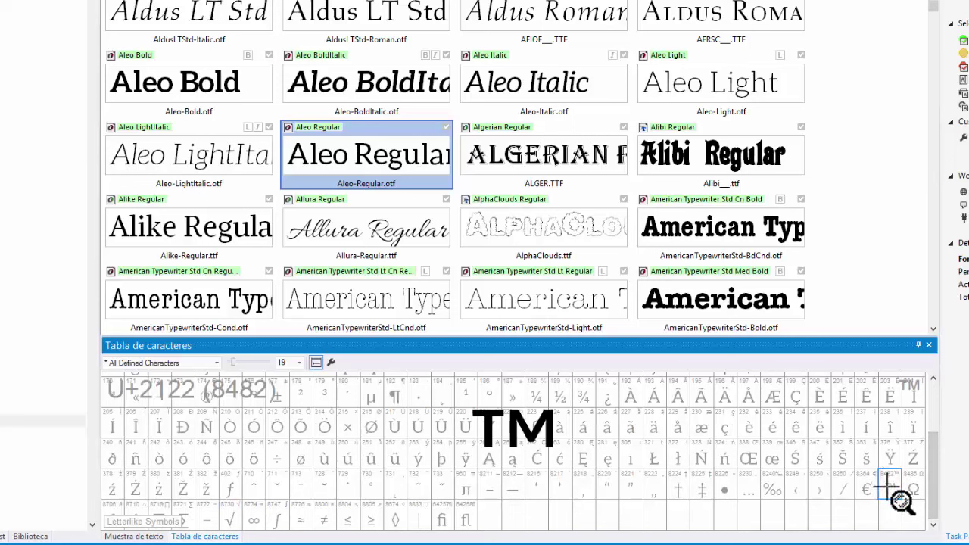
# Step: Open the character table Opciones dialog and cancel it without changes
pyautogui.click(331, 364)
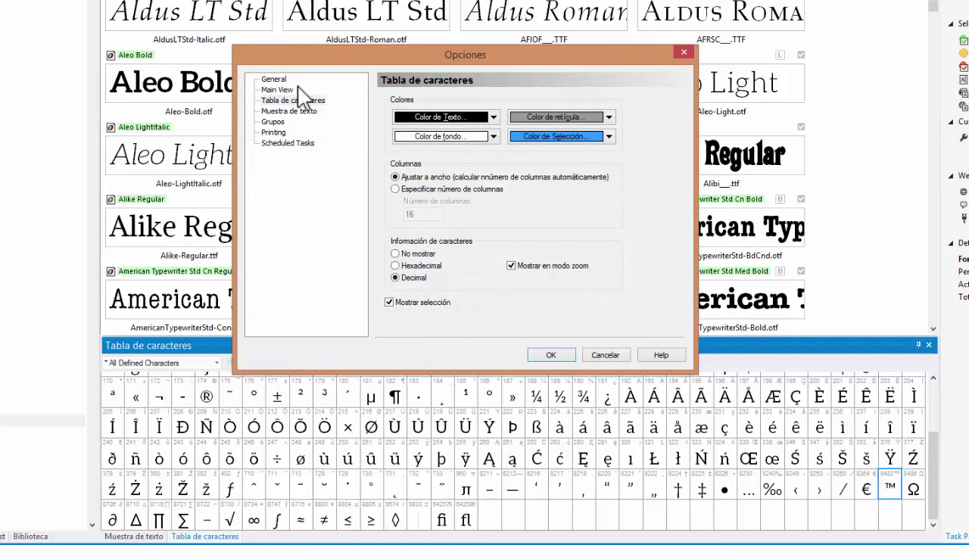
pyautogui.click(590, 357)
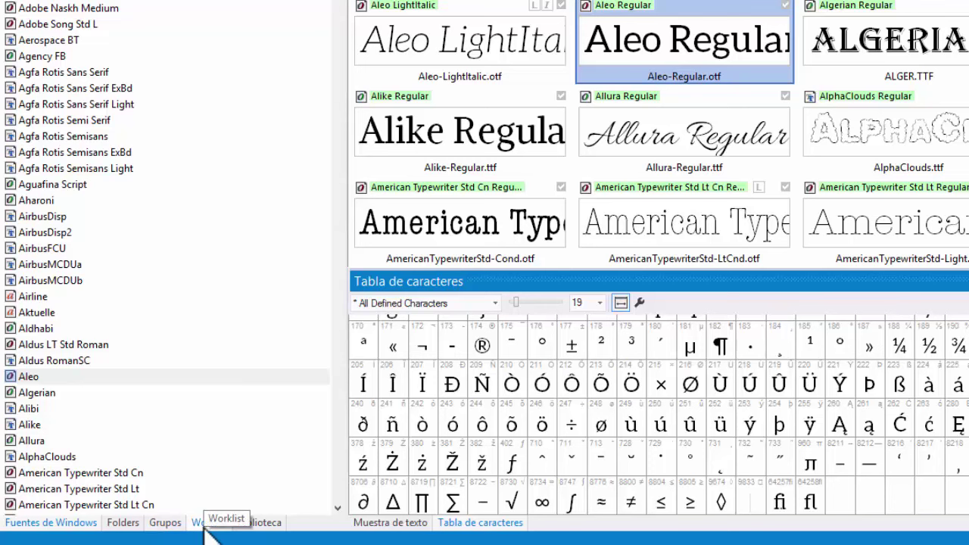
# Step: Switch the left panel to the Worklist view, which reports an empty worklist
pyautogui.click(206, 524)
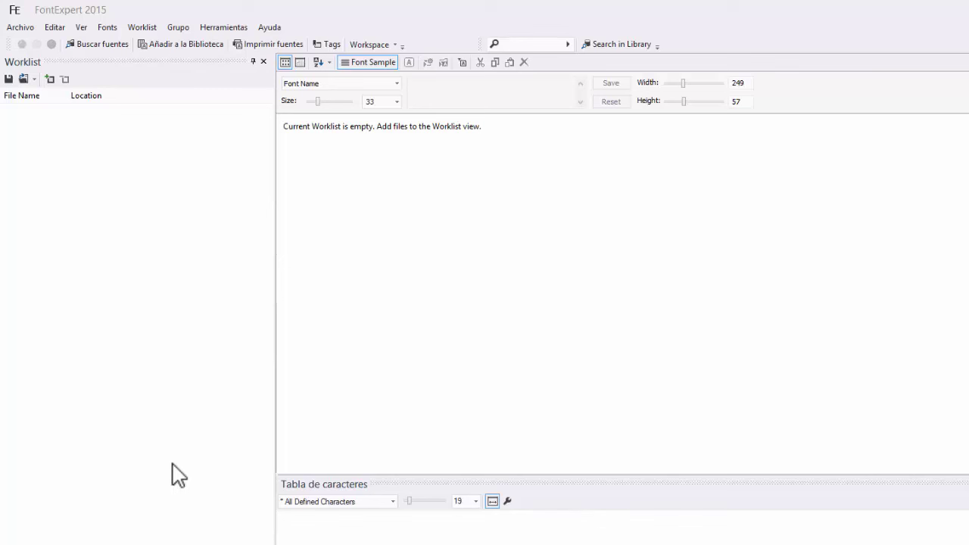
pyautogui.click(48, 79)
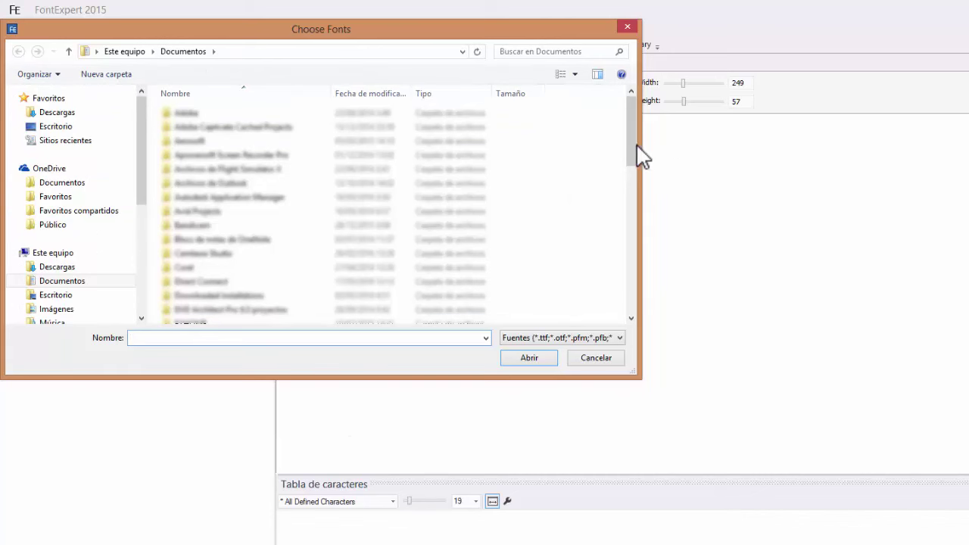
pyautogui.moveTo(635, 145)
pyautogui.mouseDown()
pyautogui.moveTo(633, 348)
pyautogui.moveTo(626, 127)
pyautogui.moveTo(638, 325)
pyautogui.moveTo(638, 134)
pyautogui.mouseUp()
pyautogui.click(608, 361)
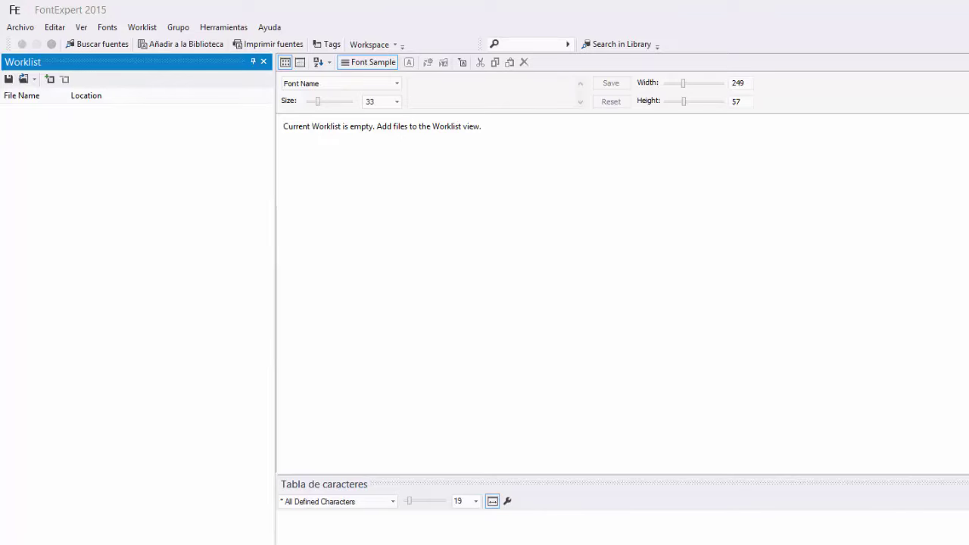
# Step: From the Worklist, open Find Fonts set to OpenType files in D:\Stock Tipografico 1
pyautogui.click(32, 511)
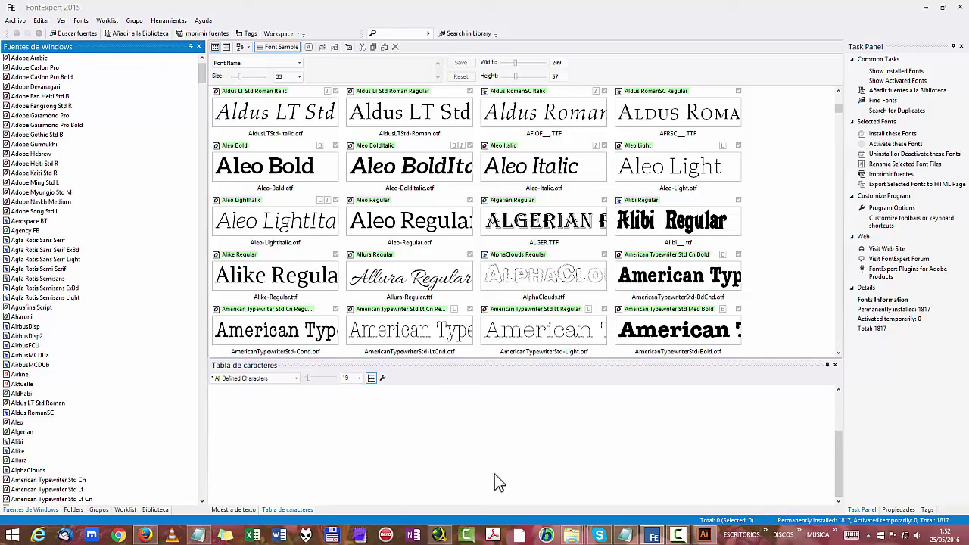
pyautogui.click(124, 510)
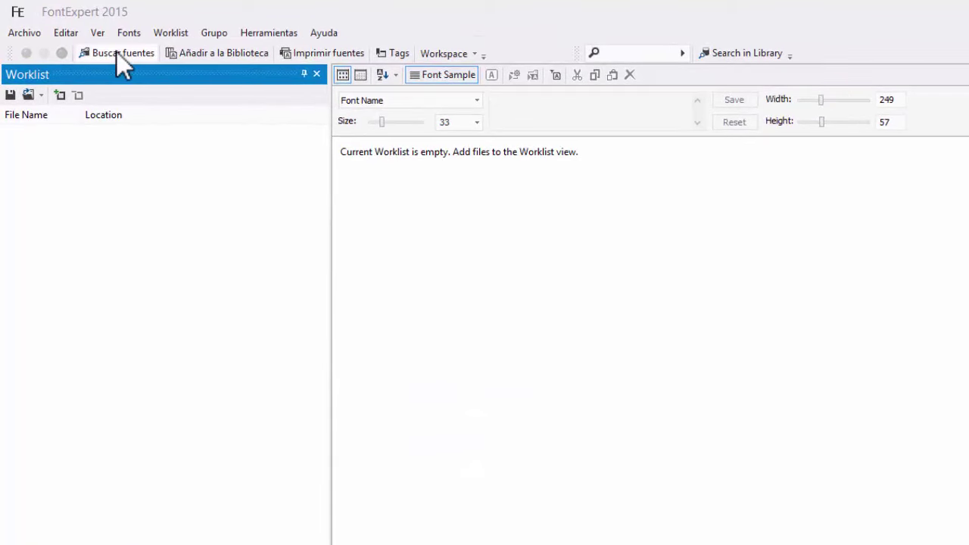
pyautogui.click(117, 52)
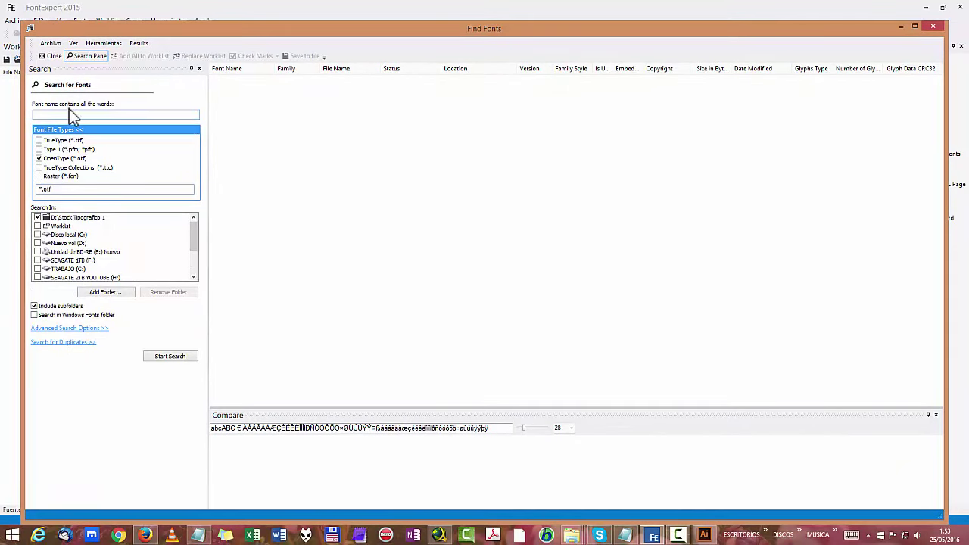
# Step: Remove D:\Stock Tipografico 1 from the search locations and close Find Fonts
pyautogui.moveTo(195, 236)
pyautogui.mouseDown()
pyautogui.moveTo(195, 266)
pyautogui.moveTo(195, 220)
pyautogui.mouseUp()
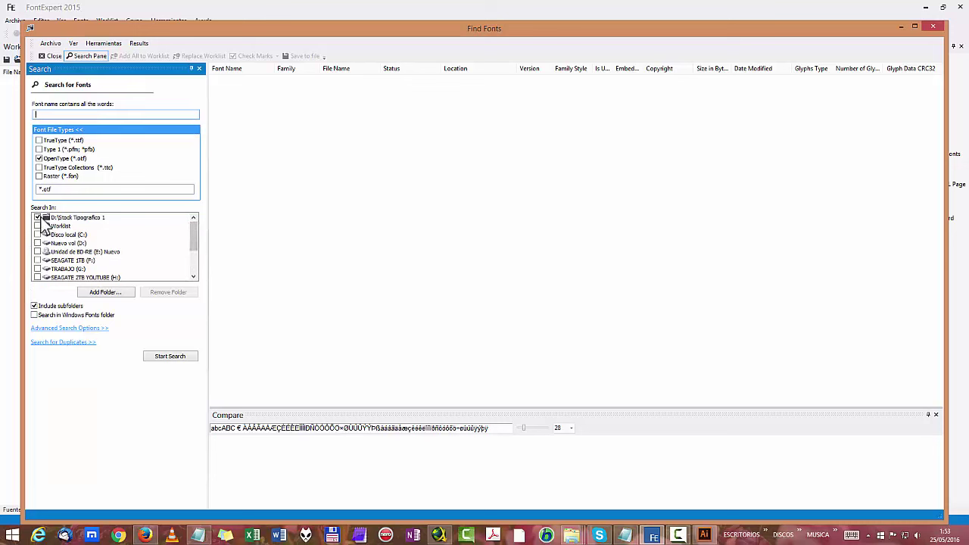
pyautogui.click(57, 217)
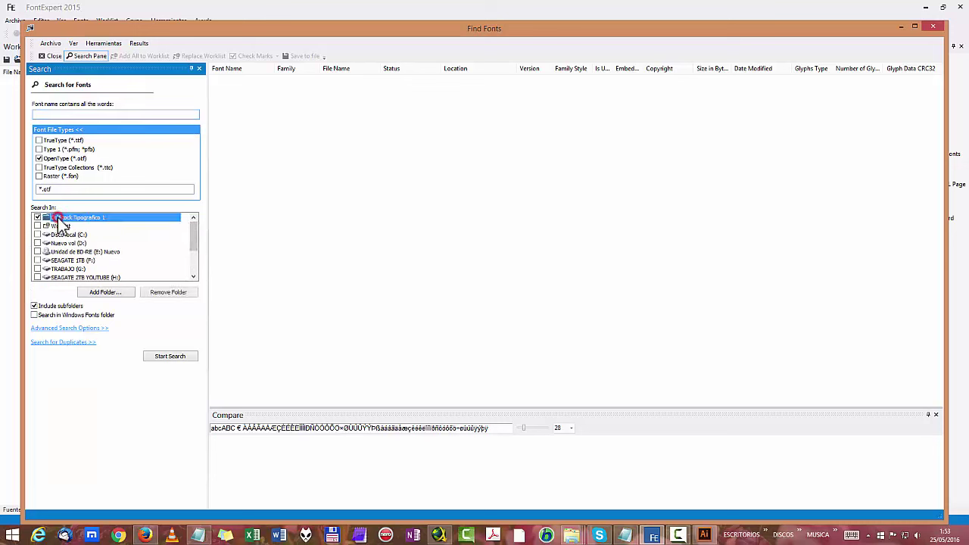
pyautogui.click(161, 293)
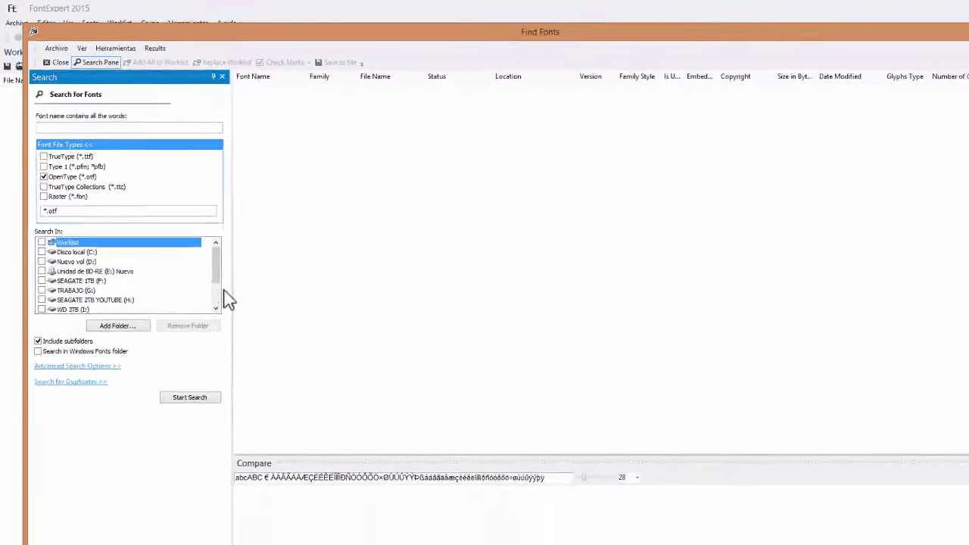
pyautogui.click(942, 27)
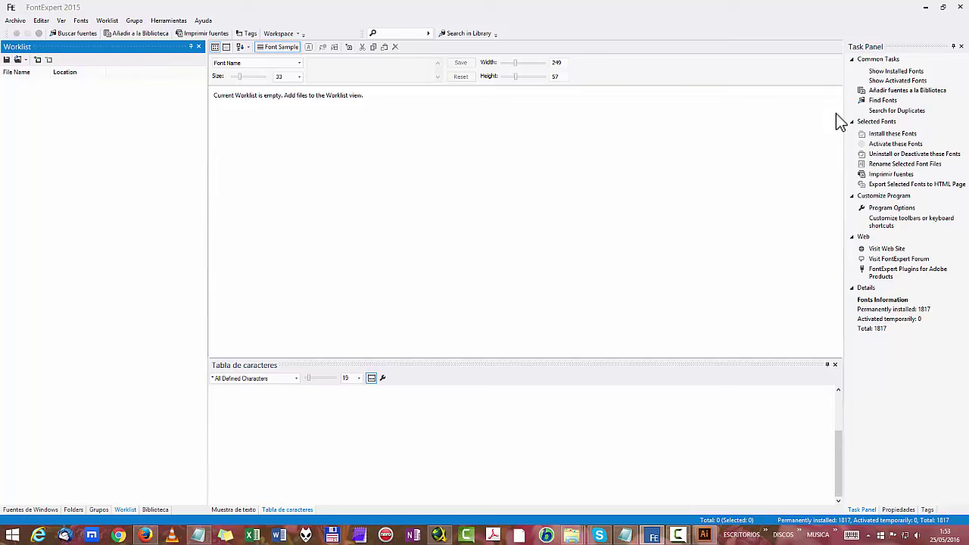
# Step: Reopen Find Fonts from the empty Worklist, now with no search location chosen
pyautogui.click(30, 509)
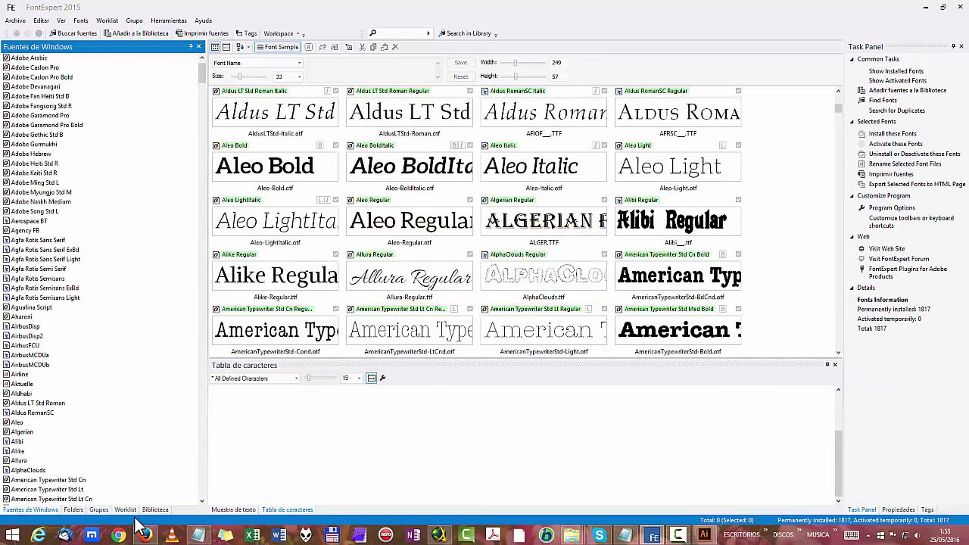
pyautogui.click(125, 511)
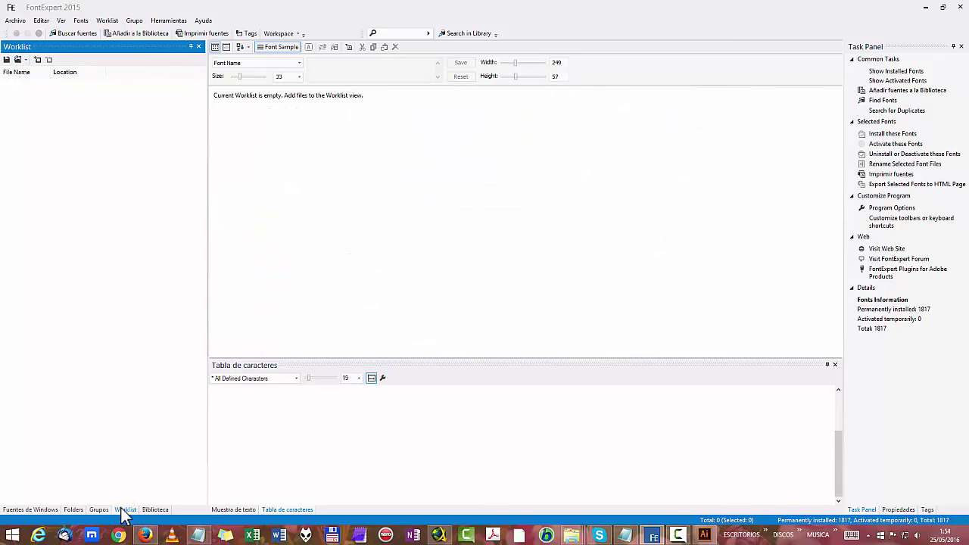
pyautogui.click(80, 36)
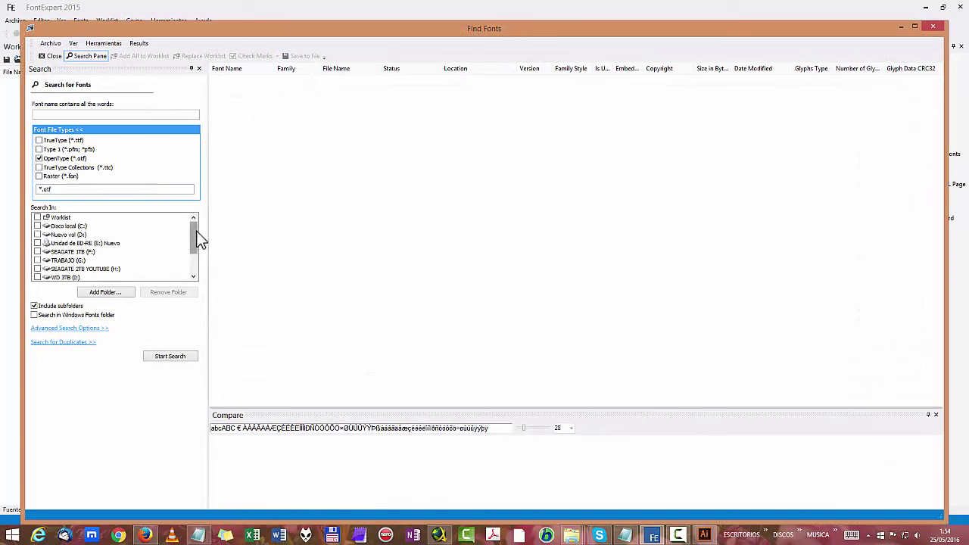
# Step: Select the Nuevo vol (D:) drive in Search In and start adding a search folder
pyautogui.moveTo(199, 240)
pyautogui.mouseDown()
pyautogui.moveTo(197, 265)
pyautogui.moveTo(186, 225)
pyautogui.mouseUp()
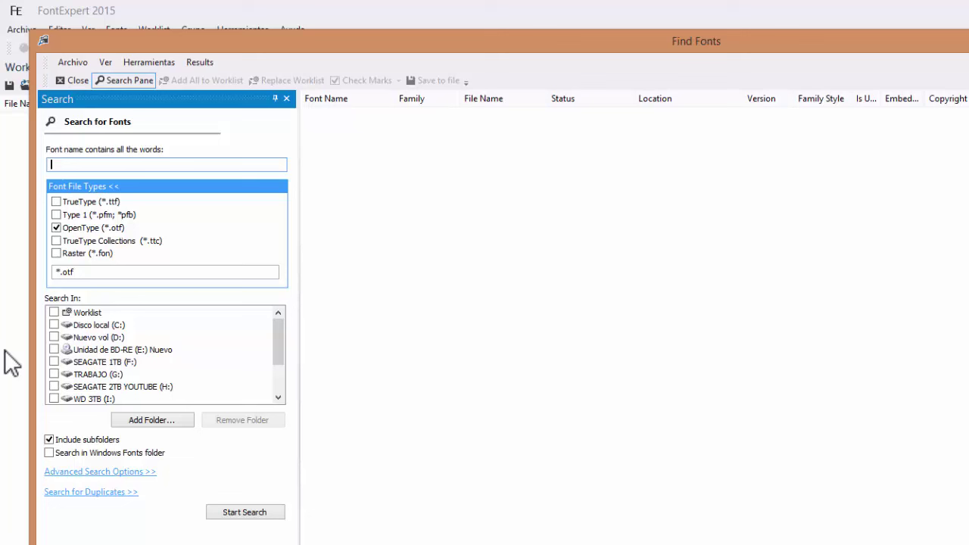
pyautogui.click(88, 338)
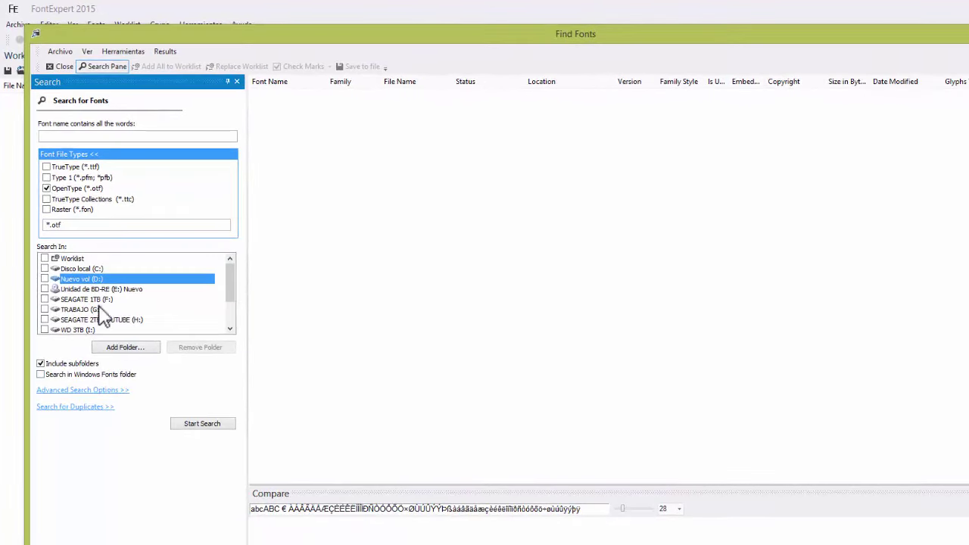
pyautogui.click(148, 349)
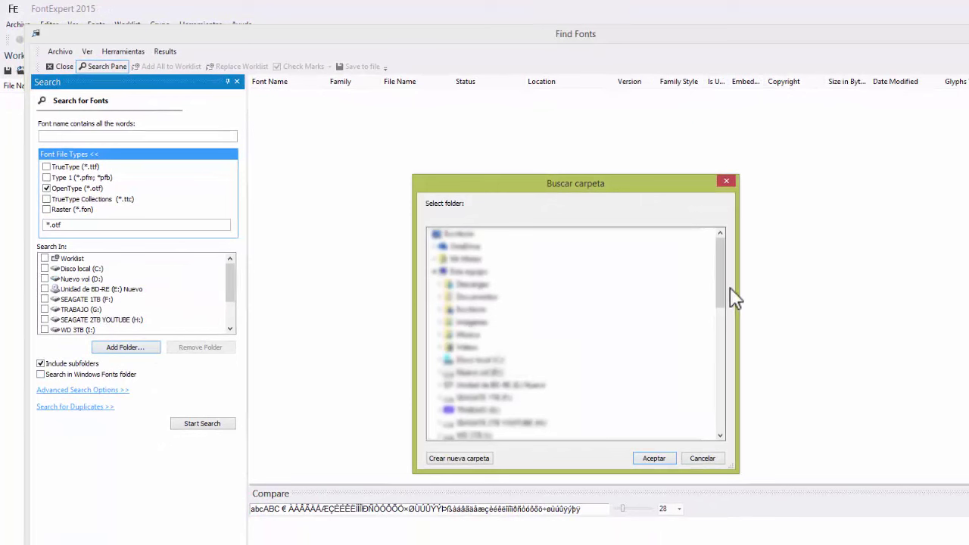
# Step: Browse the folder picker to Nuevo vol (D:) and select Stock Tipografico 1
pyautogui.moveTo(722, 286); pyautogui.dragTo(719, 340)
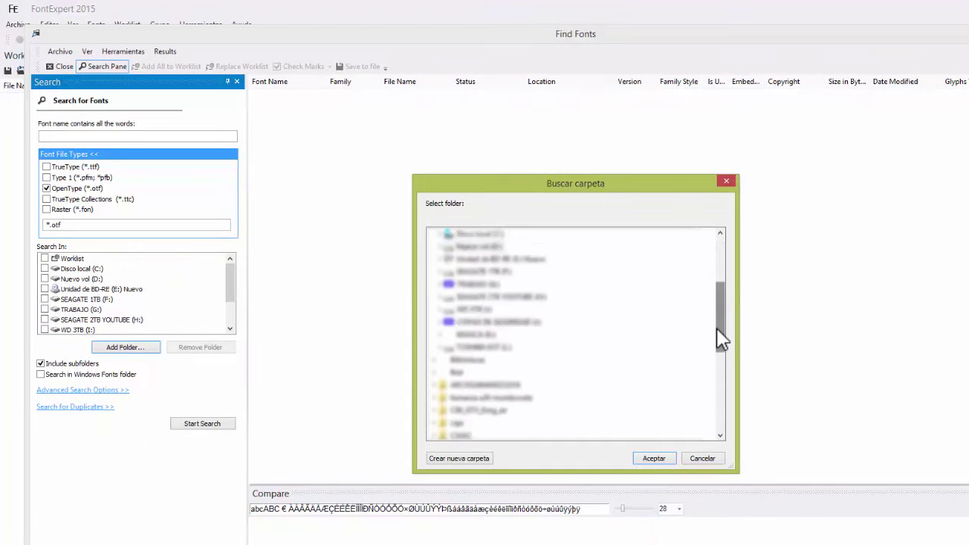
pyautogui.click(446, 247)
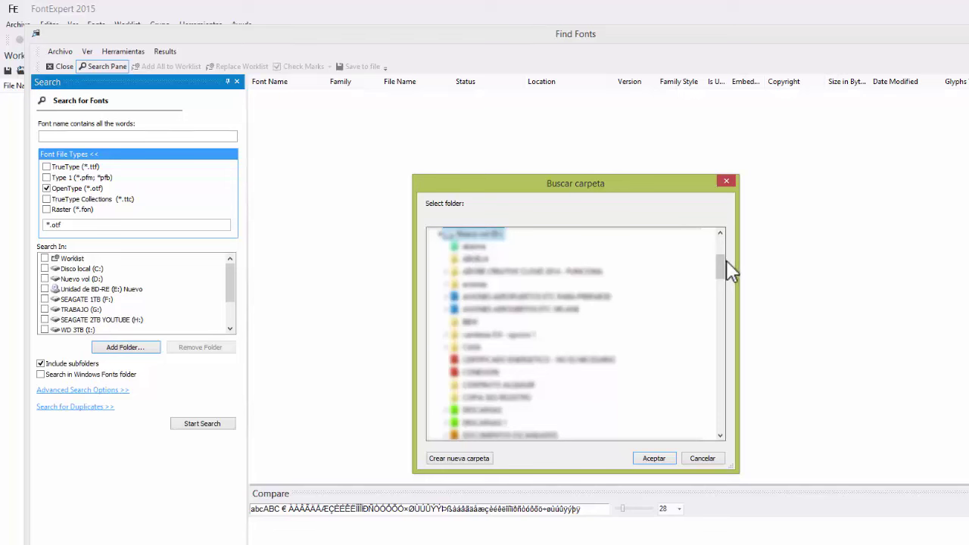
pyautogui.moveTo(723, 269); pyautogui.dragTo(724, 362)
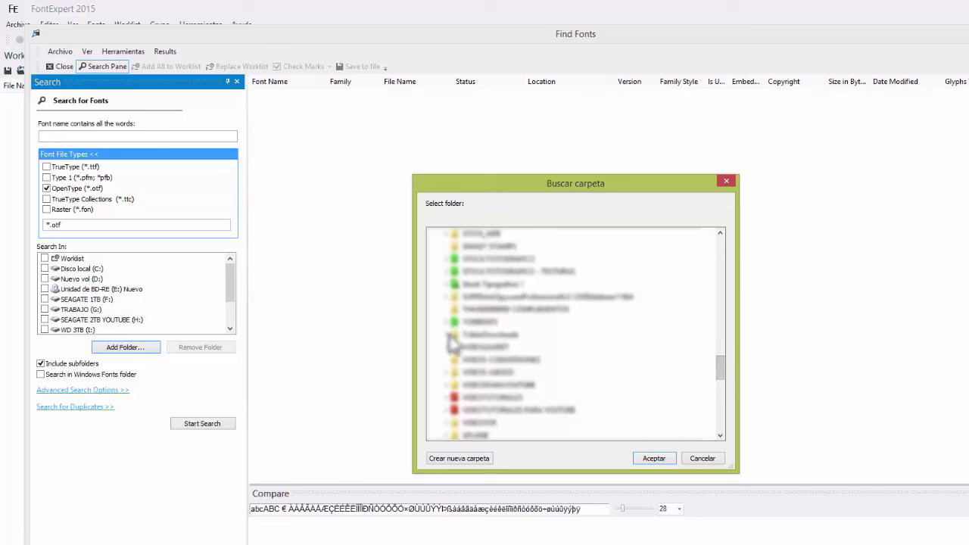
pyautogui.click(467, 286)
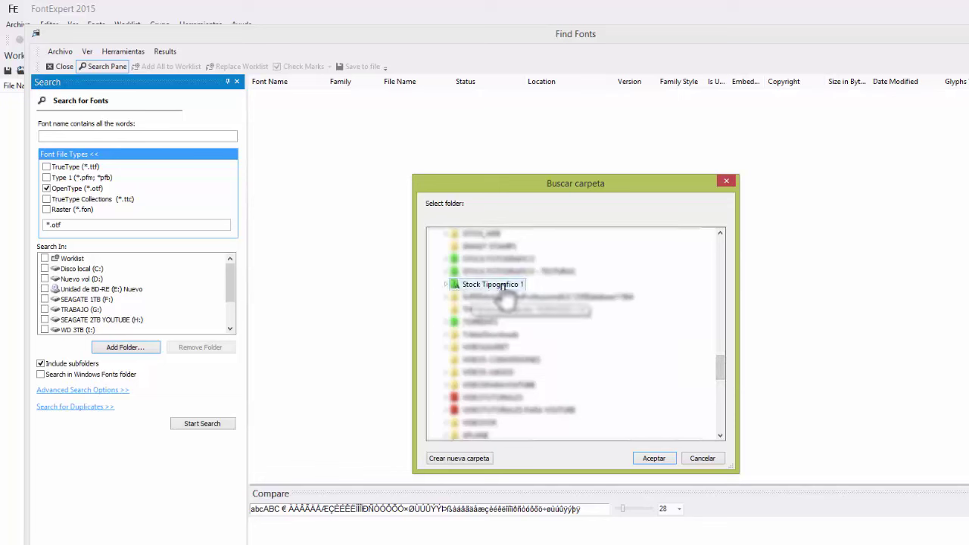
# Step: Expand Stock Tipografico 1 to list its subfolders, 01 REM Venecianas to 15 P_S Decorativas
pyautogui.click(447, 285)
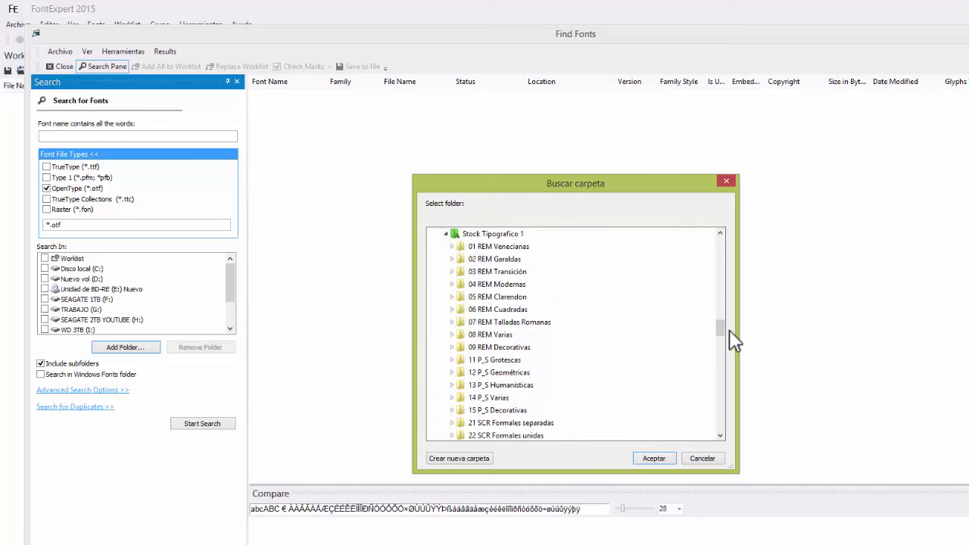
pyautogui.moveTo(724, 332); pyautogui.dragTo(724, 378)
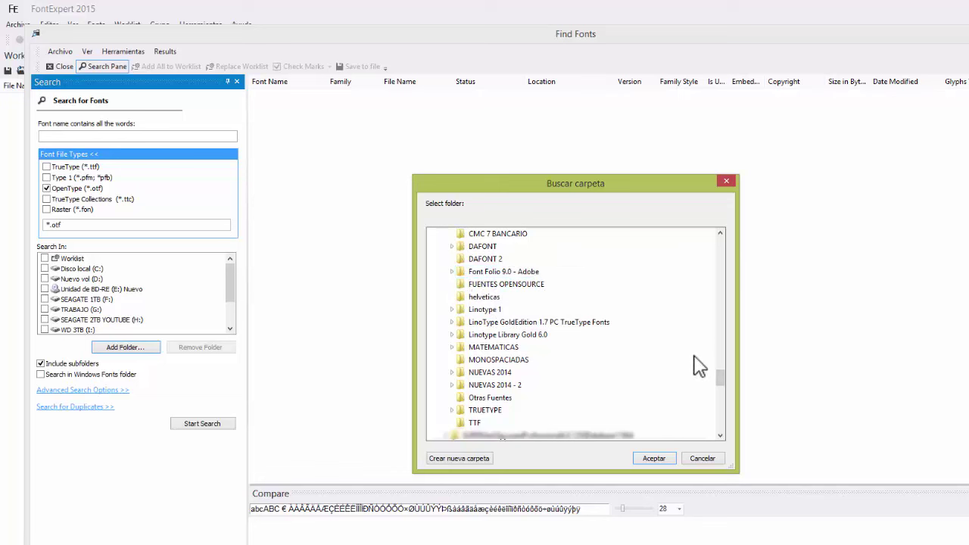
pyautogui.scroll(2, 723, 386)
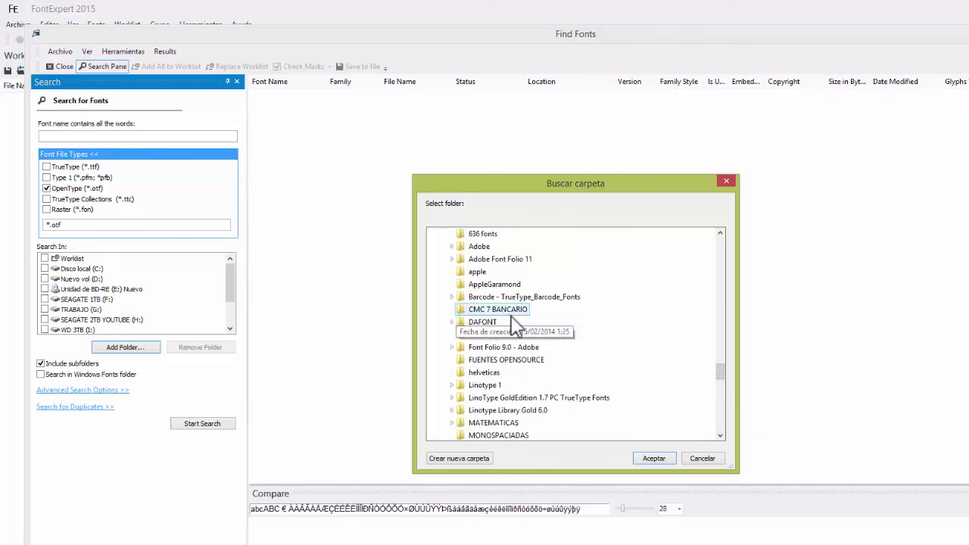
pyautogui.moveTo(723, 375); pyautogui.dragTo(716, 329)
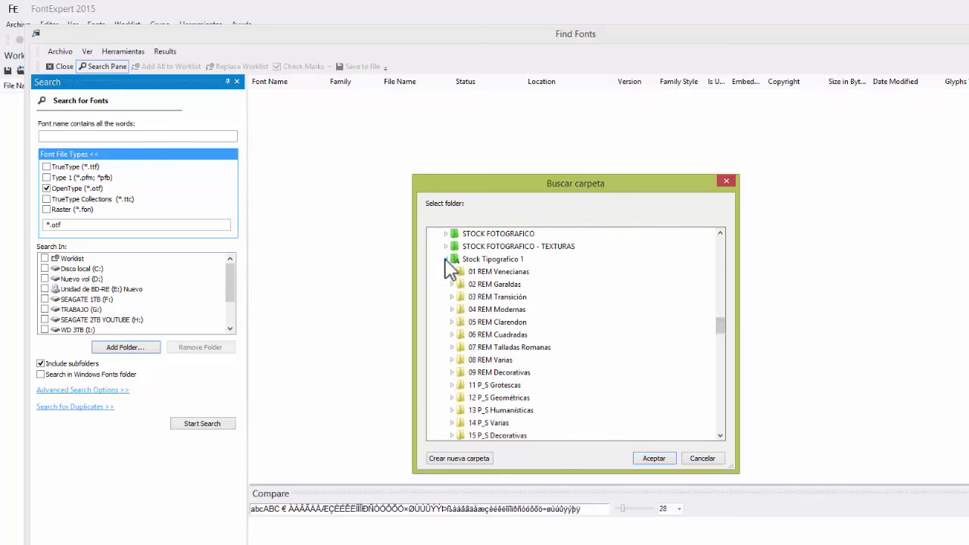
pyautogui.click(473, 271)
pyautogui.doubleClick(475, 273)
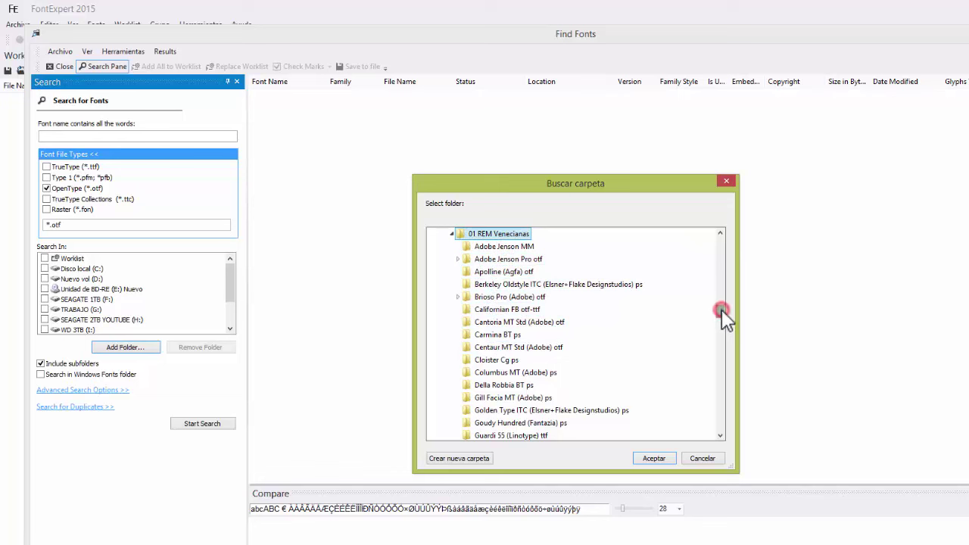
pyautogui.moveTo(722, 309)
pyautogui.mouseDown()
pyautogui.moveTo(721, 328)
pyautogui.moveTo(720, 306)
pyautogui.mouseUp()
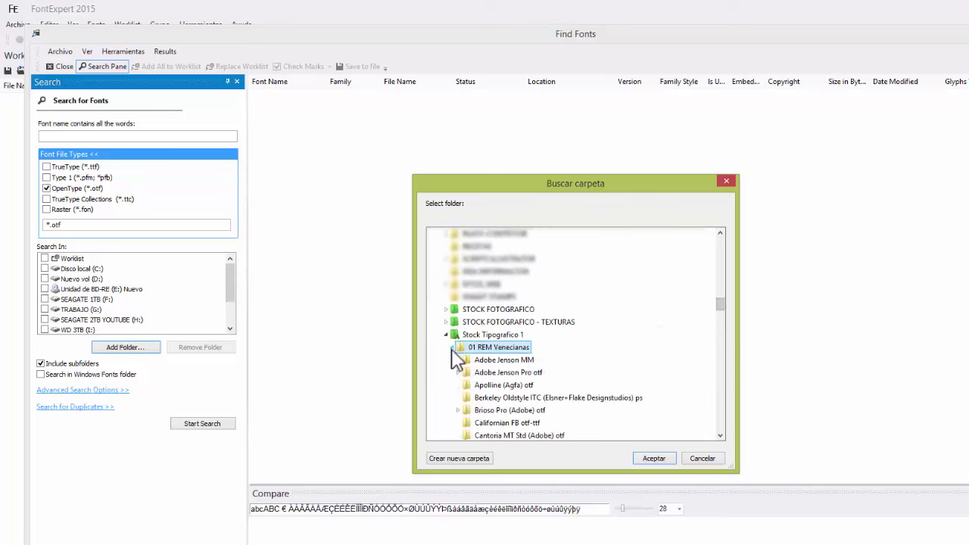
pyautogui.click(493, 361)
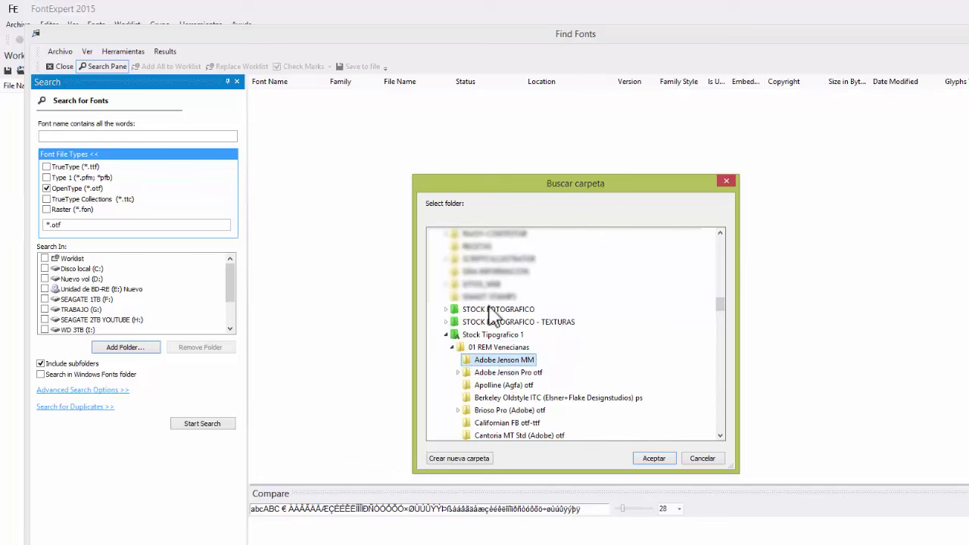
pyautogui.click(453, 347)
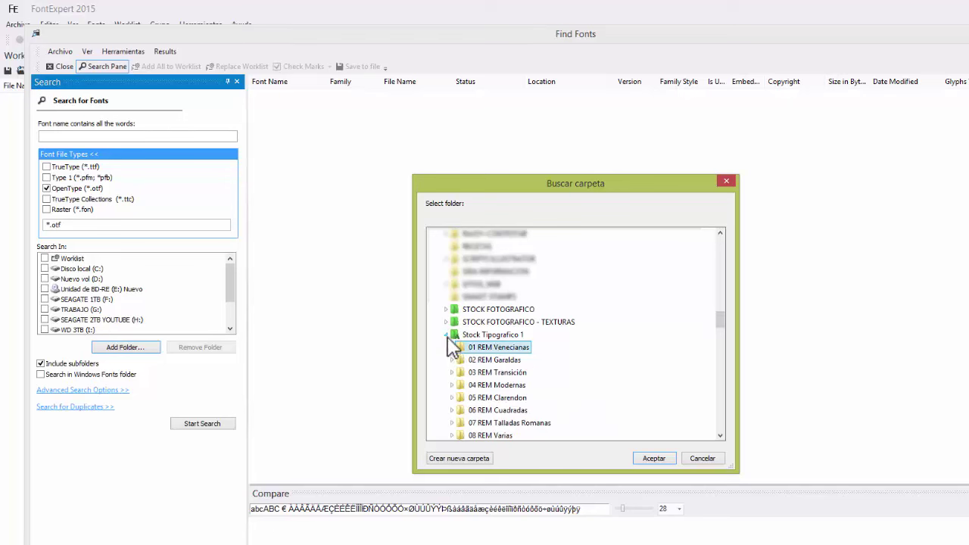
pyautogui.click(447, 336)
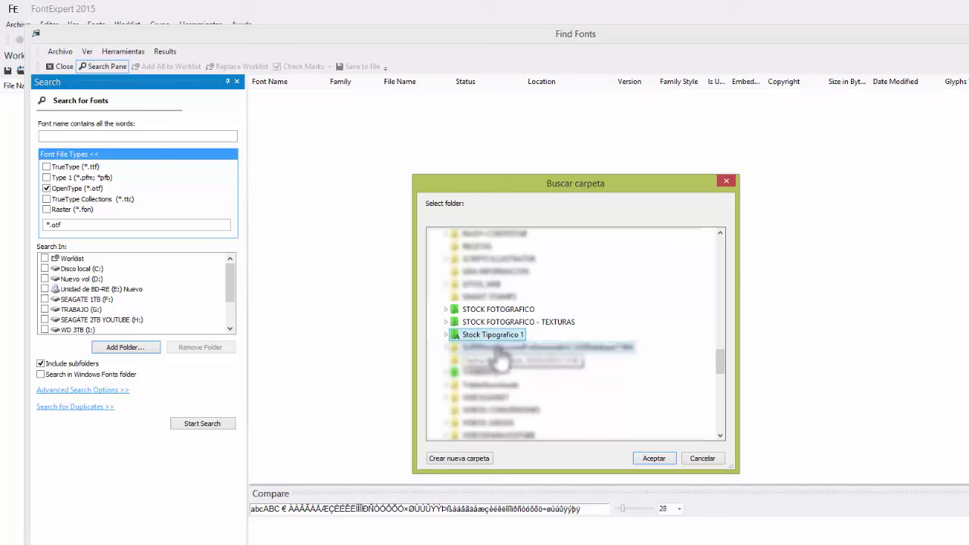
pyautogui.click(447, 335)
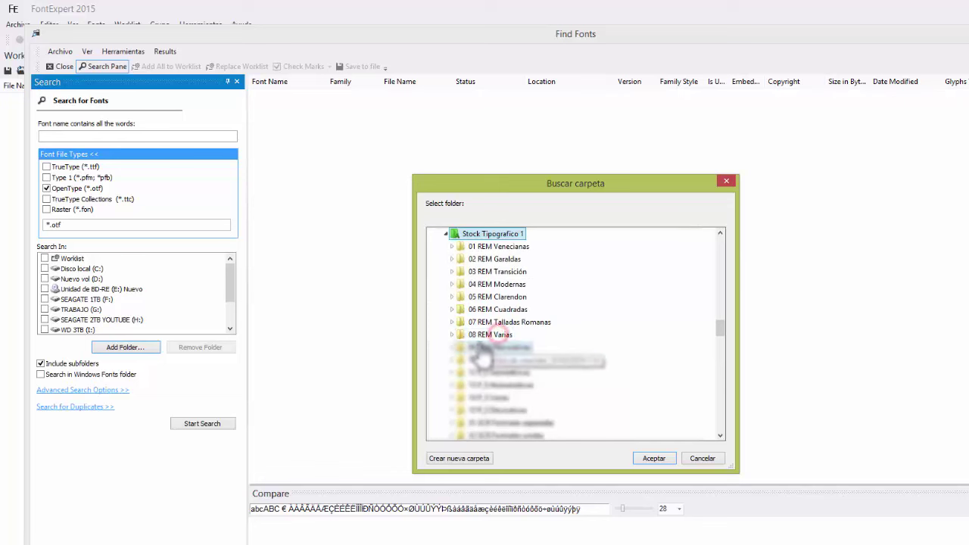
pyautogui.click(448, 234)
pyautogui.scroll(4, 492, 337)
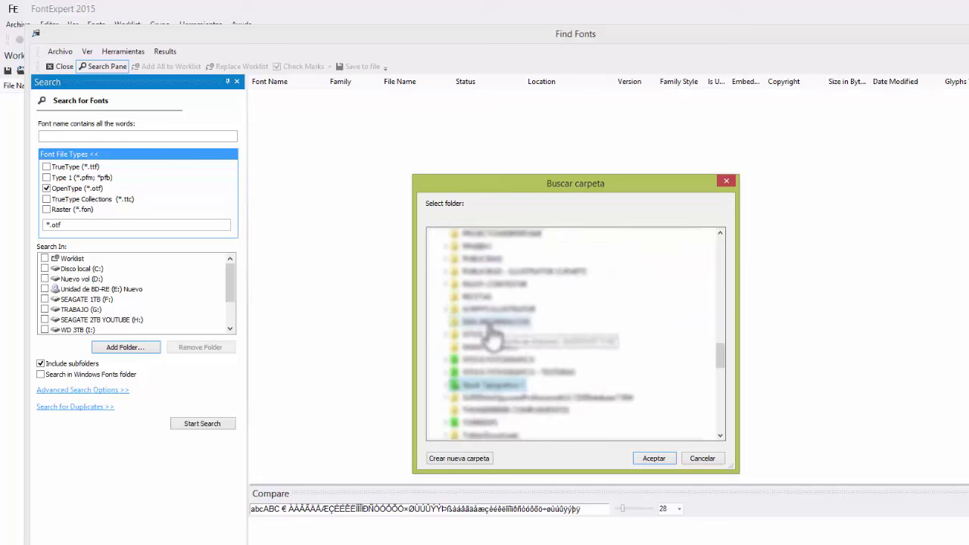
pyautogui.click(447, 372)
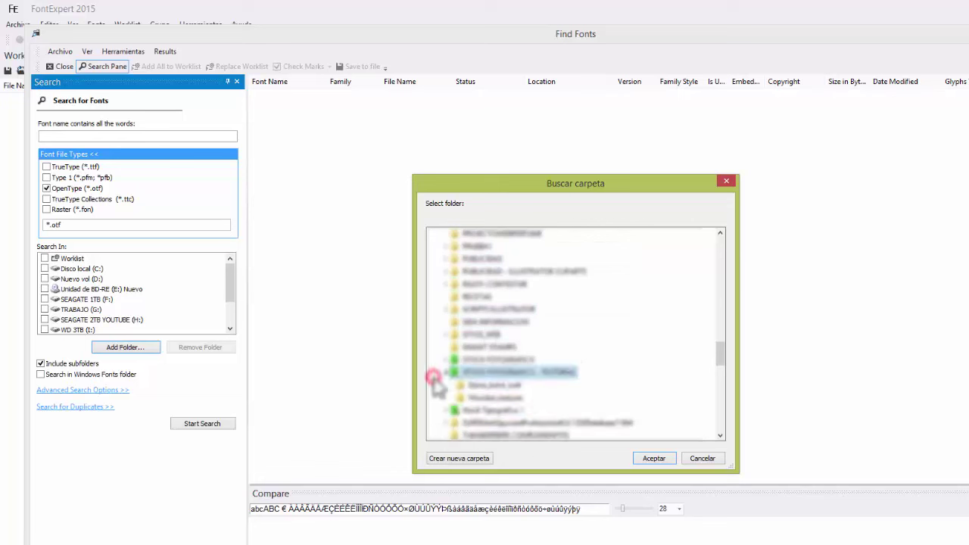
pyautogui.click(458, 413)
pyautogui.scroll(4, 494, 312)
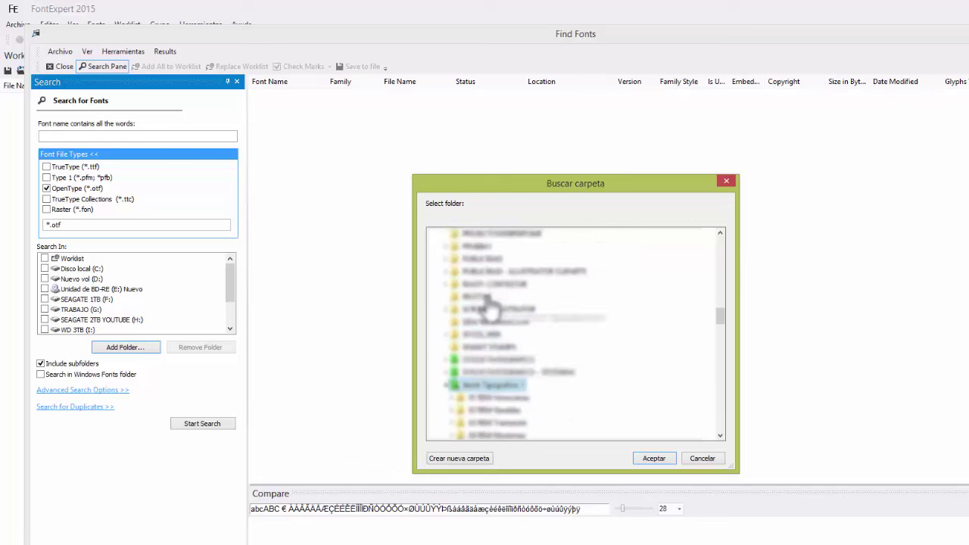
pyautogui.click(447, 385)
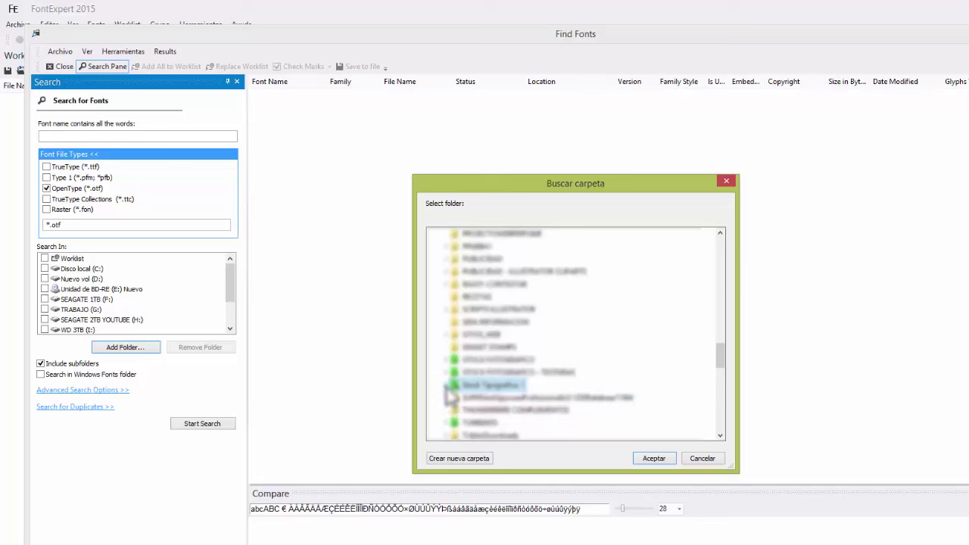
pyautogui.click(448, 386)
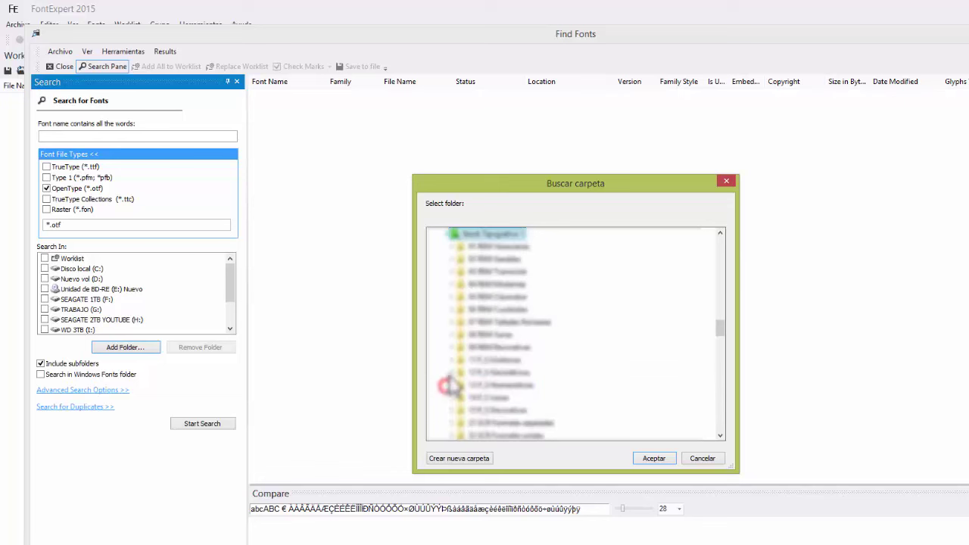
pyautogui.click(447, 234)
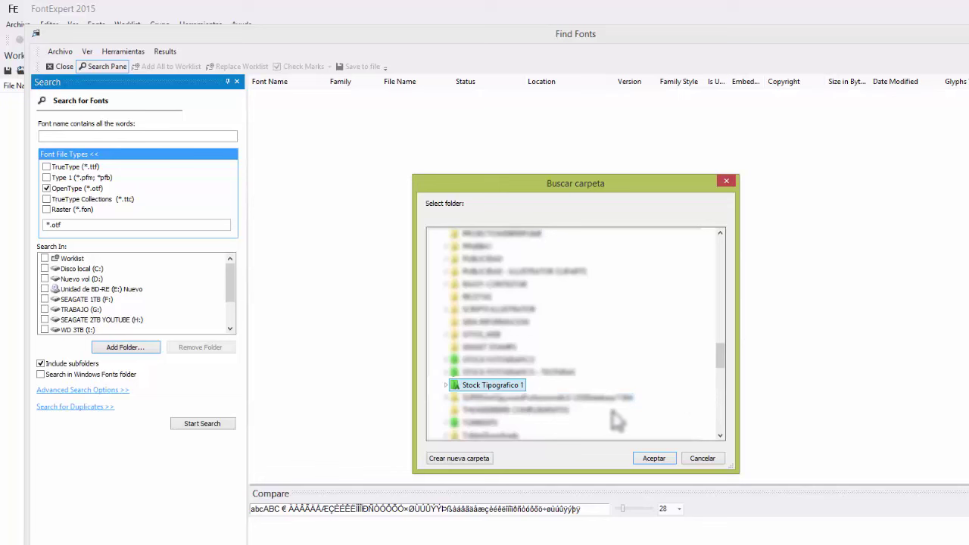
pyautogui.click(445, 385)
pyautogui.scroll(-10, 511, 322)
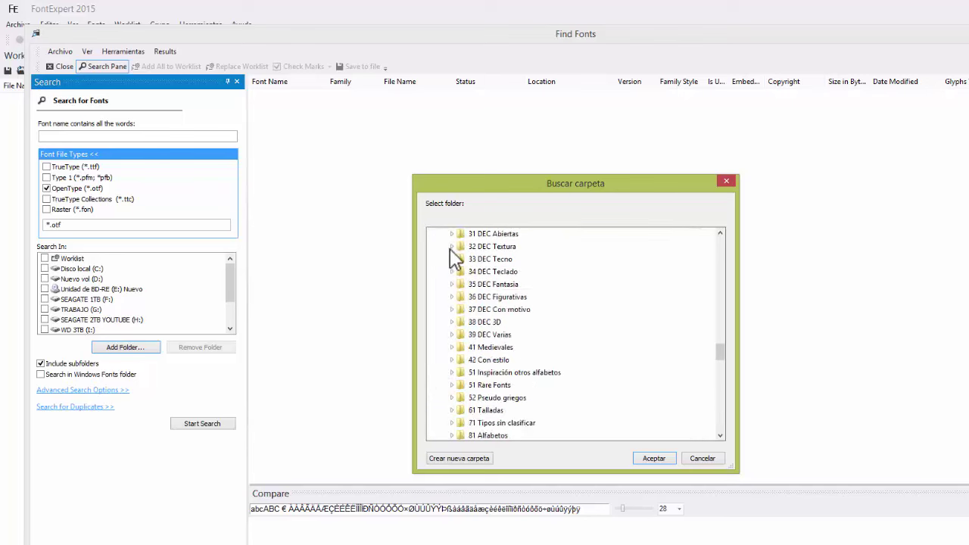
pyautogui.scroll(8, 474, 322)
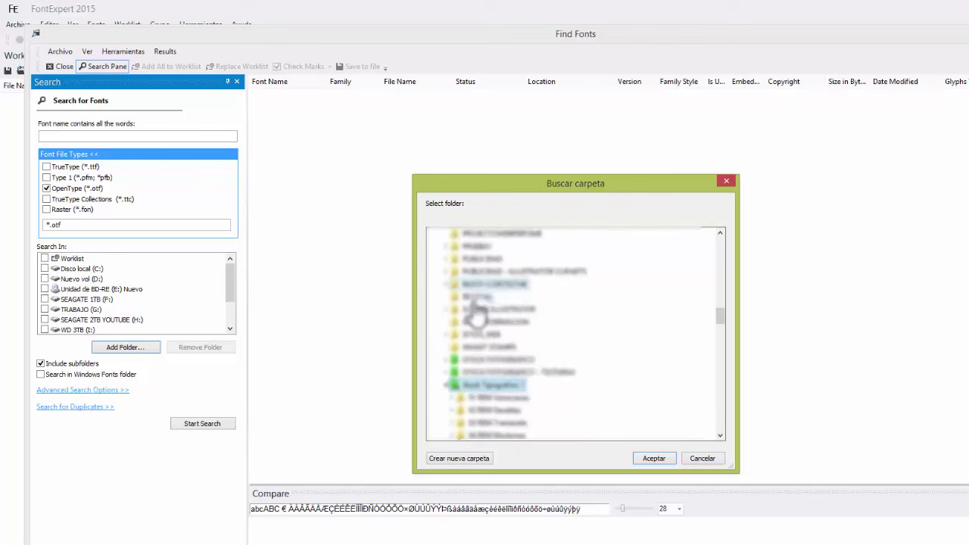
pyautogui.click(446, 386)
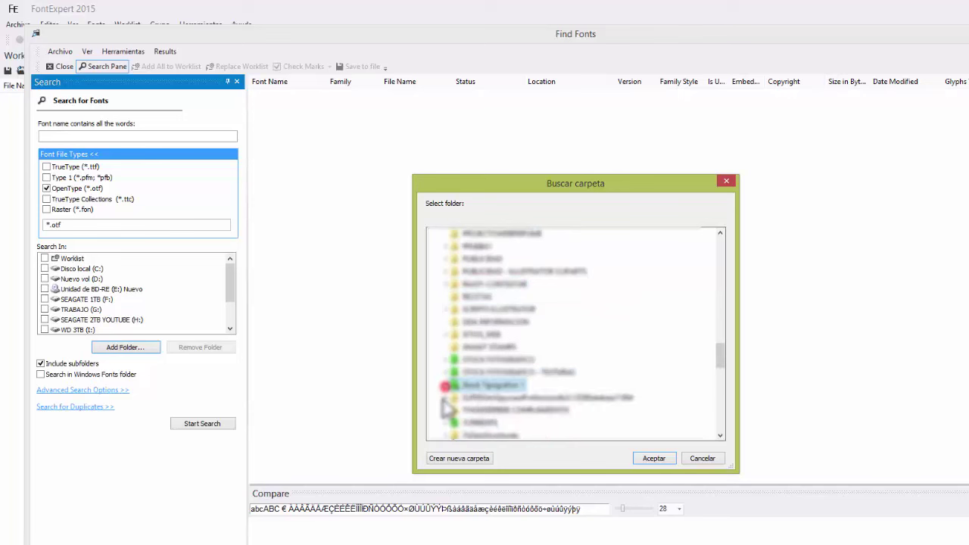
# Step: Reopen the folder picker and browse drive D: to expand Stock Tipografico 1
pyautogui.click(702, 459)
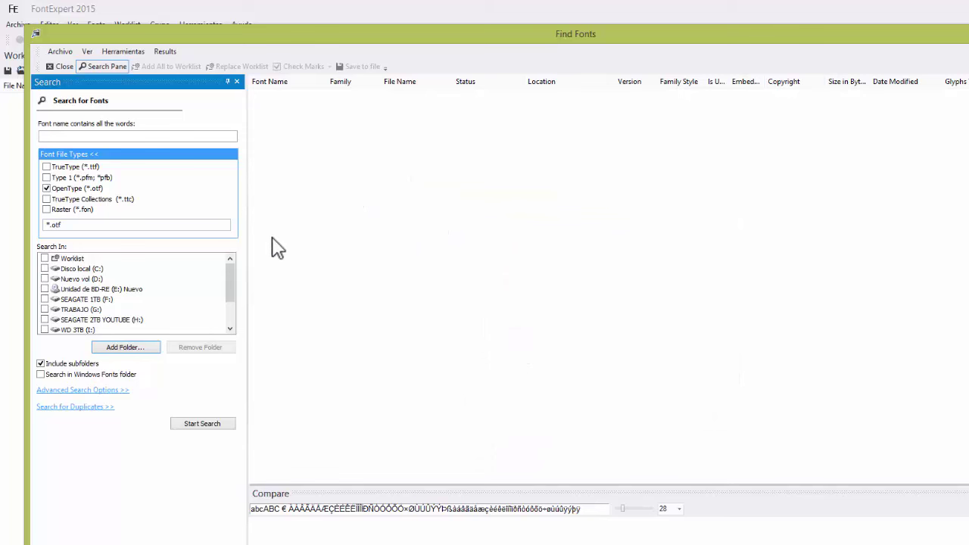
pyautogui.click(144, 347)
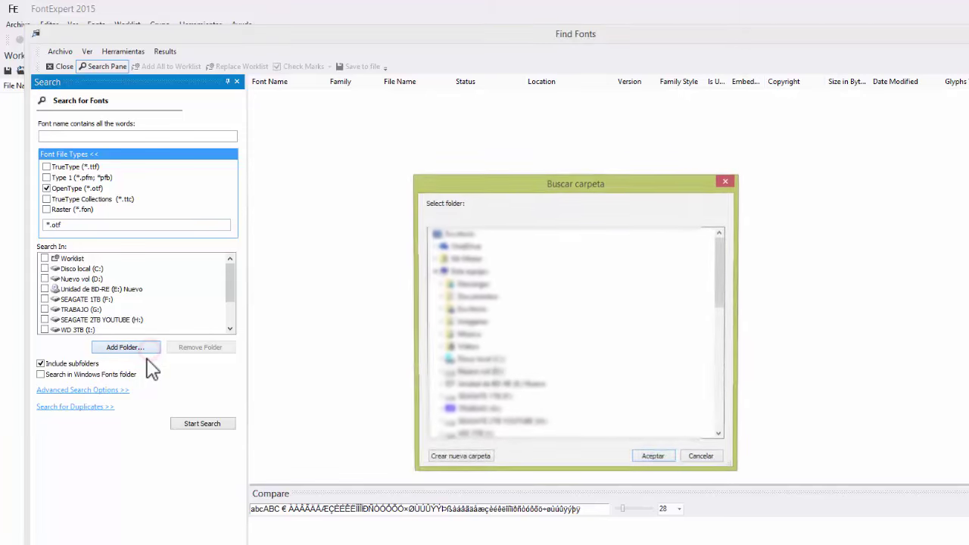
pyautogui.click(439, 372)
pyautogui.moveTo(725, 268); pyautogui.dragTo(704, 371)
pyautogui.doubleClick(489, 348)
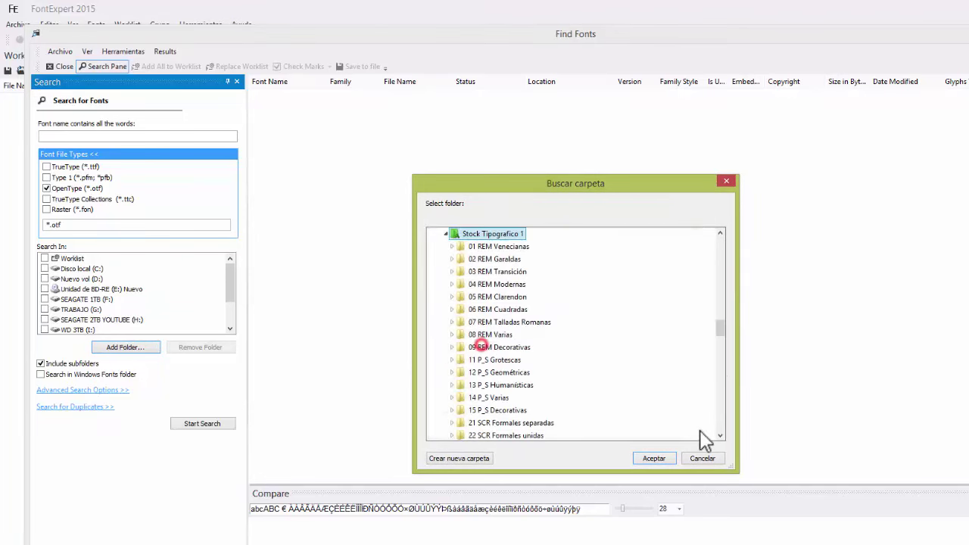
# Step: Collapse and reselect Stock Tipografico 1, then cancel the picker without adding a folder
pyautogui.click(446, 234)
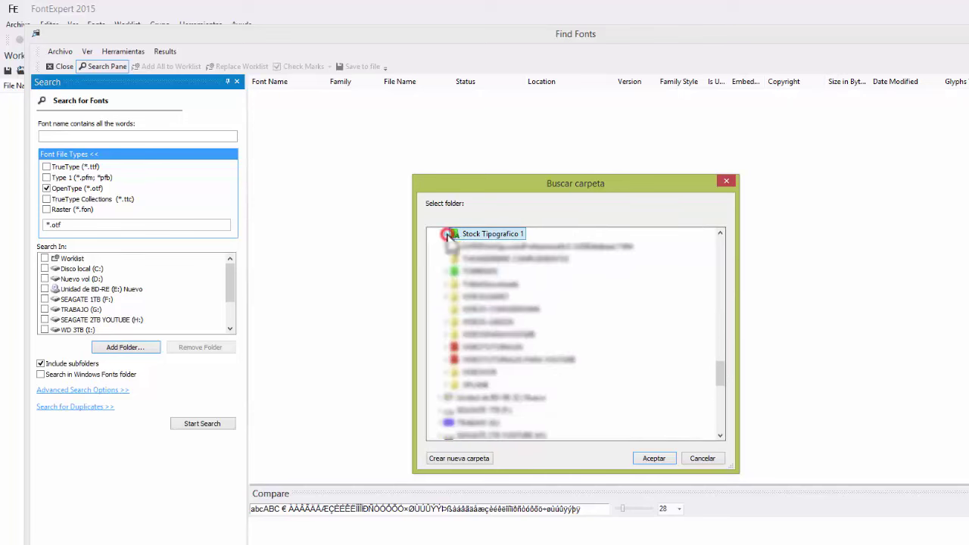
pyautogui.click(721, 233)
pyautogui.click(488, 285)
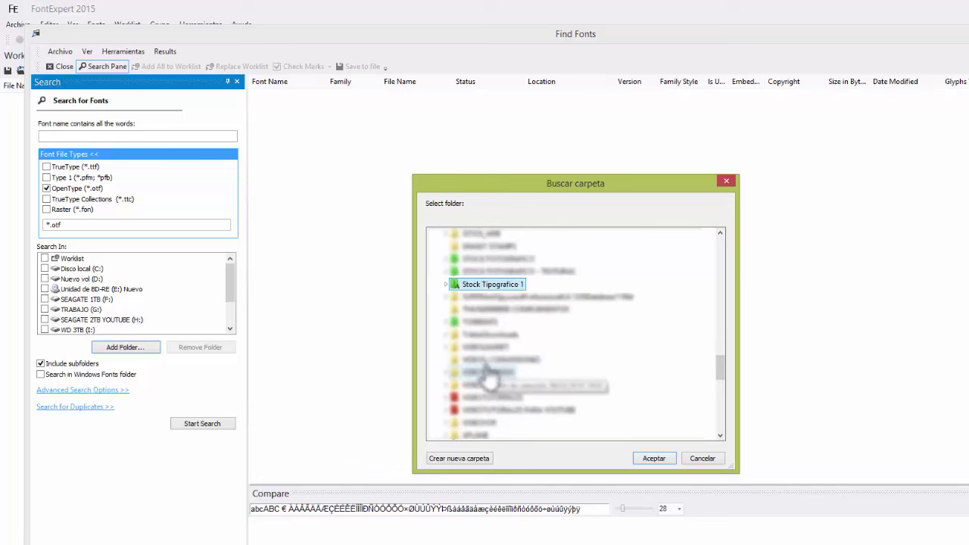
pyautogui.click(46, 189)
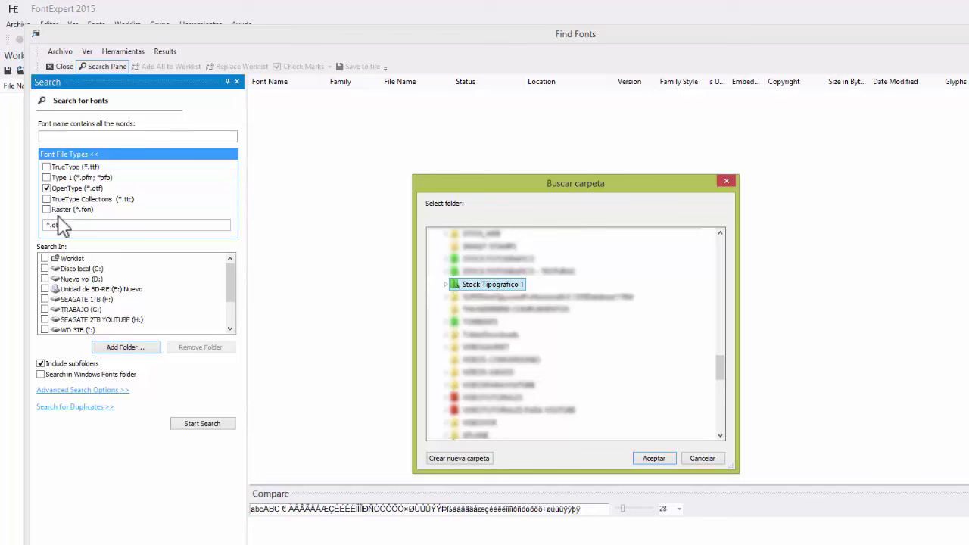
pyautogui.click(702, 459)
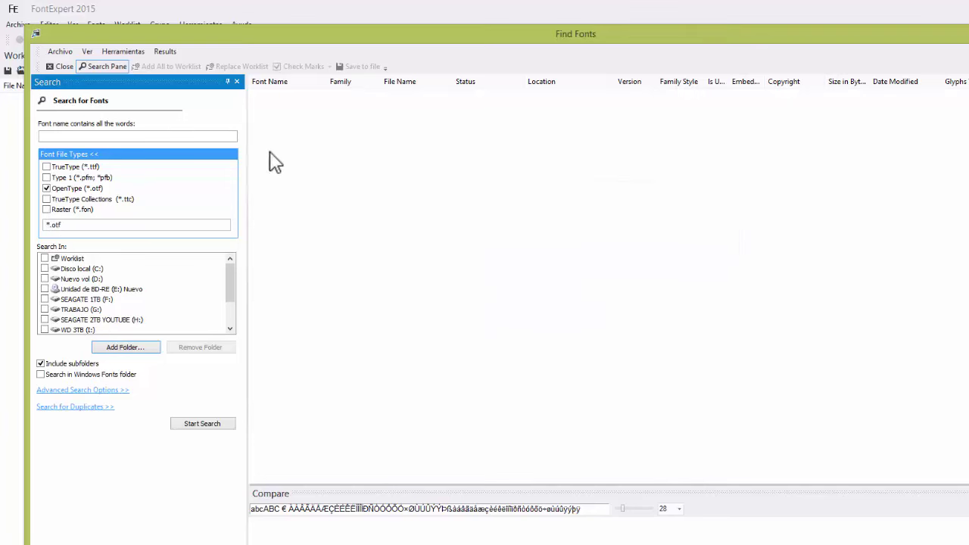
# Step: Tick TrueType, Type 1 and TrueType Collections alongside OpenType, leaving Raster unticked
pyautogui.click(47, 167)
pyautogui.click(47, 178)
pyautogui.click(47, 189)
pyautogui.click(47, 199)
# Step: Add D:\Stock Tipografico 1 from drive D: as a checked search location
pyautogui.click(143, 351)
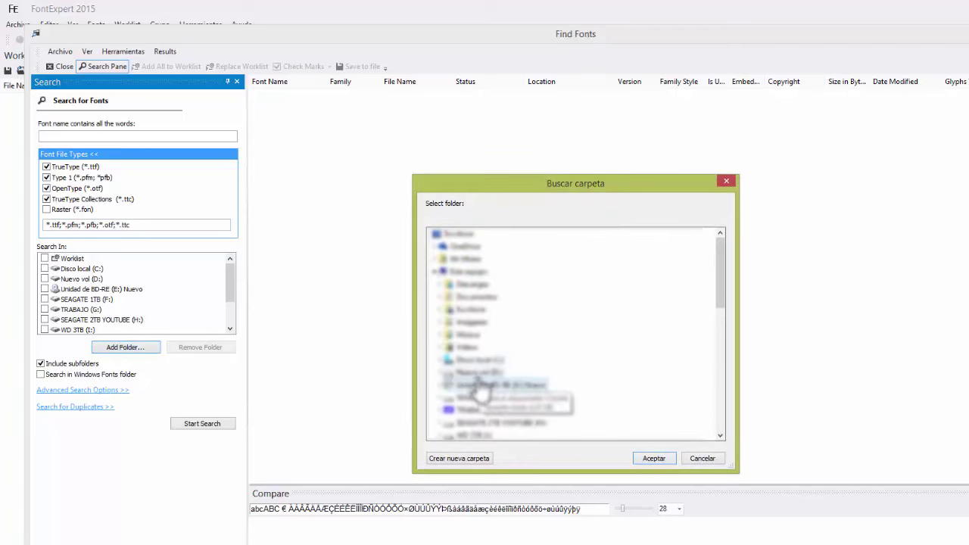
pyautogui.doubleClick(475, 374)
pyautogui.moveTo(718, 276); pyautogui.dragTo(714, 369)
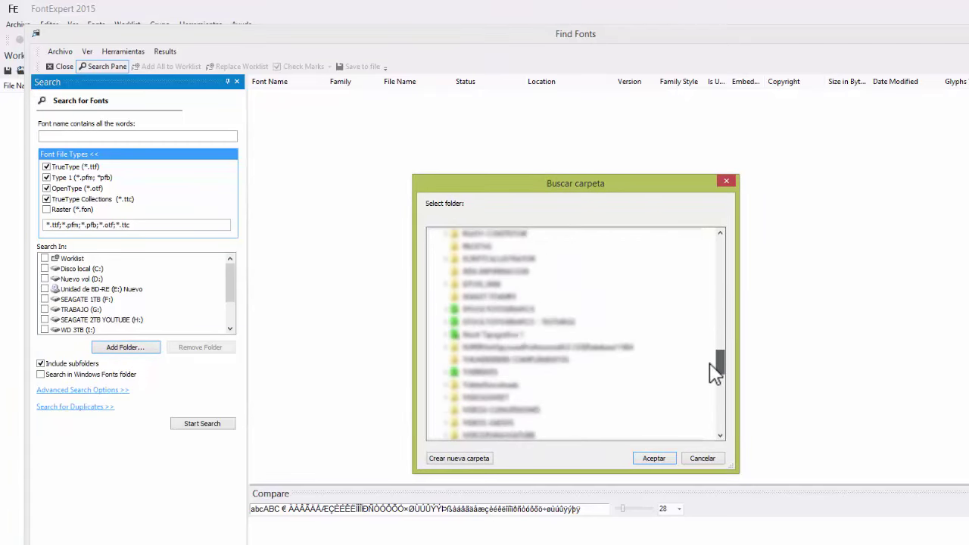
pyautogui.click(474, 338)
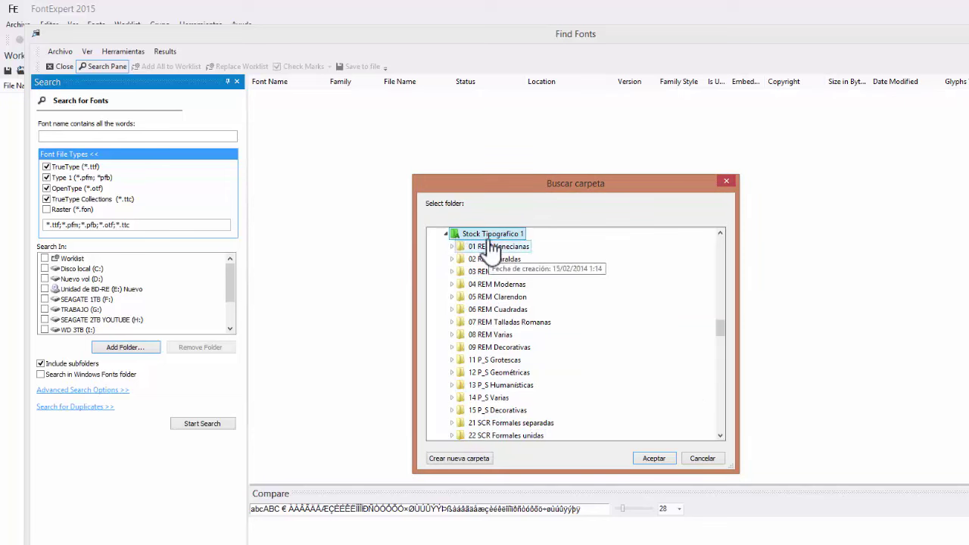
pyautogui.click(455, 233)
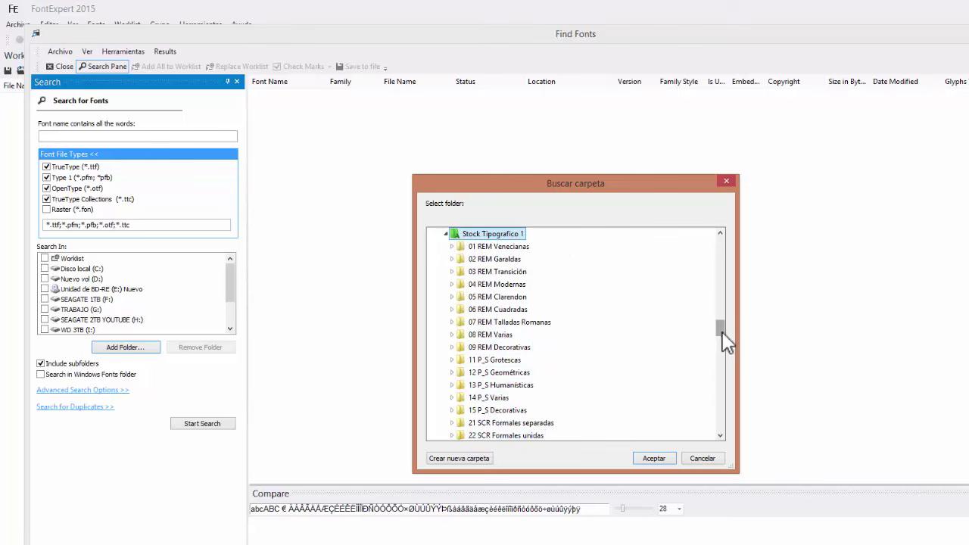
pyautogui.click(671, 459)
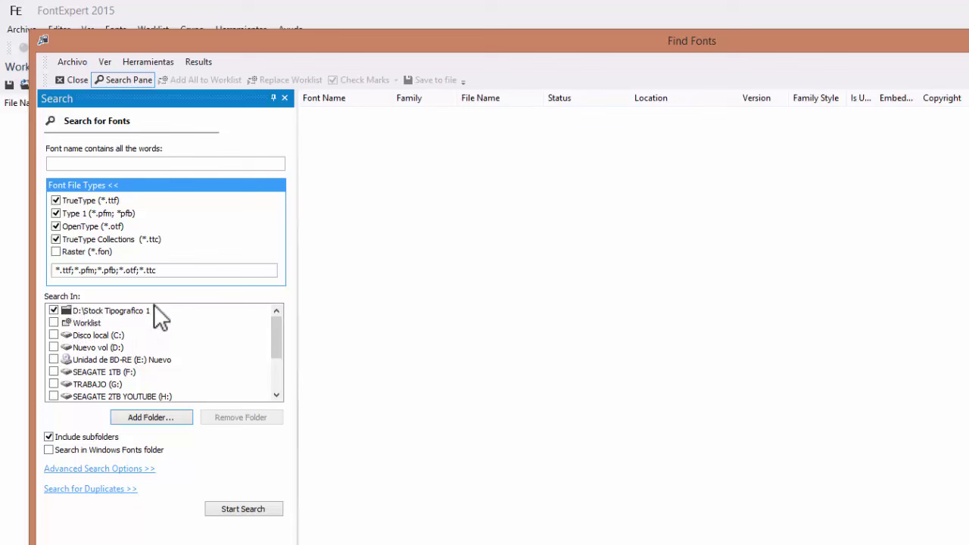
pyautogui.click(54, 310)
pyautogui.click(54, 311)
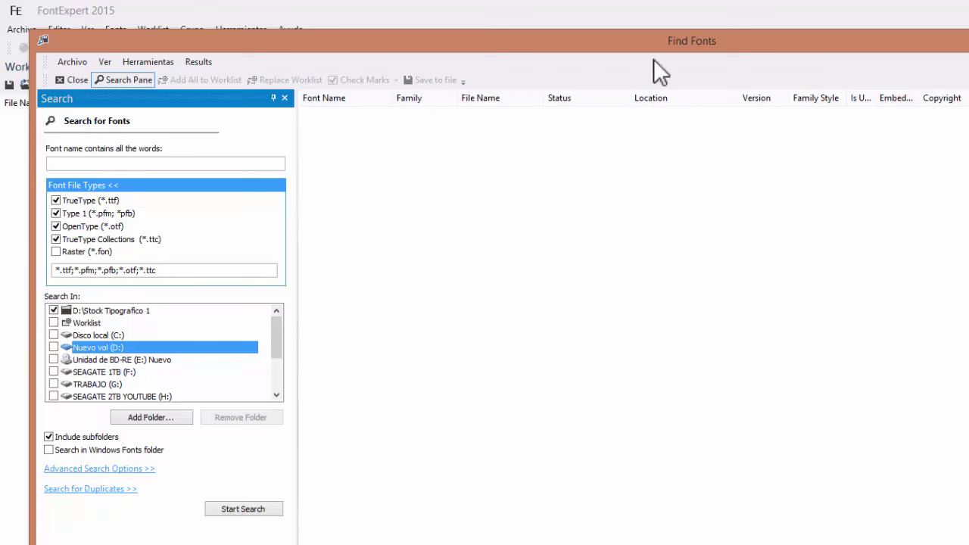
pyautogui.click(53, 384)
pyautogui.click(53, 384)
# Step: Run the font search on D:\Stock Tipografico 1, which finds 28651 font files
pyautogui.click(264, 514)
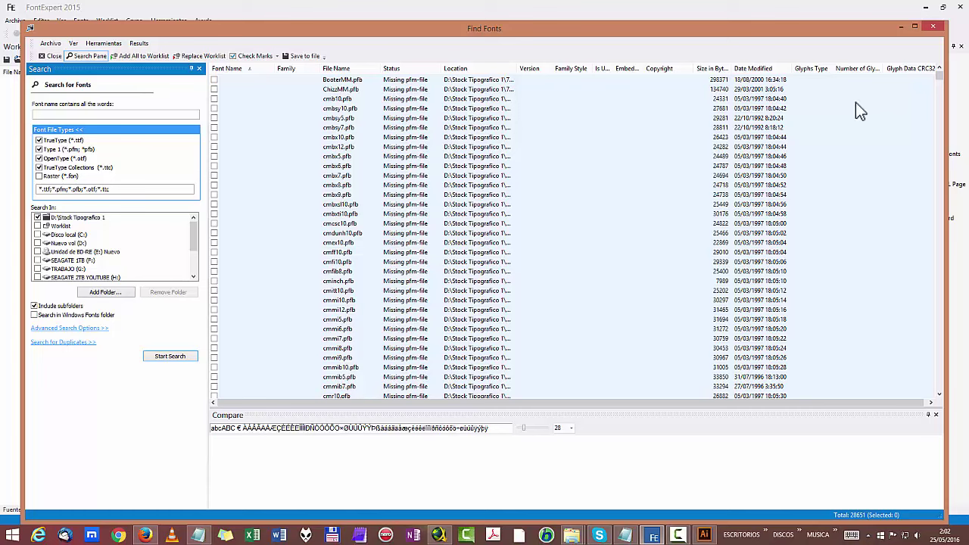
# Step: Add every found font to the Worklist, which reports 43416 files added
pyautogui.moveTo(940, 78)
pyautogui.mouseDown()
pyautogui.moveTo(939, 189)
pyautogui.moveTo(935, 51)
pyautogui.moveTo(919, 245)
pyautogui.moveTo(942, 403)
pyautogui.moveTo(925, 251)
pyautogui.moveTo(958, 80)
pyautogui.mouseUp()
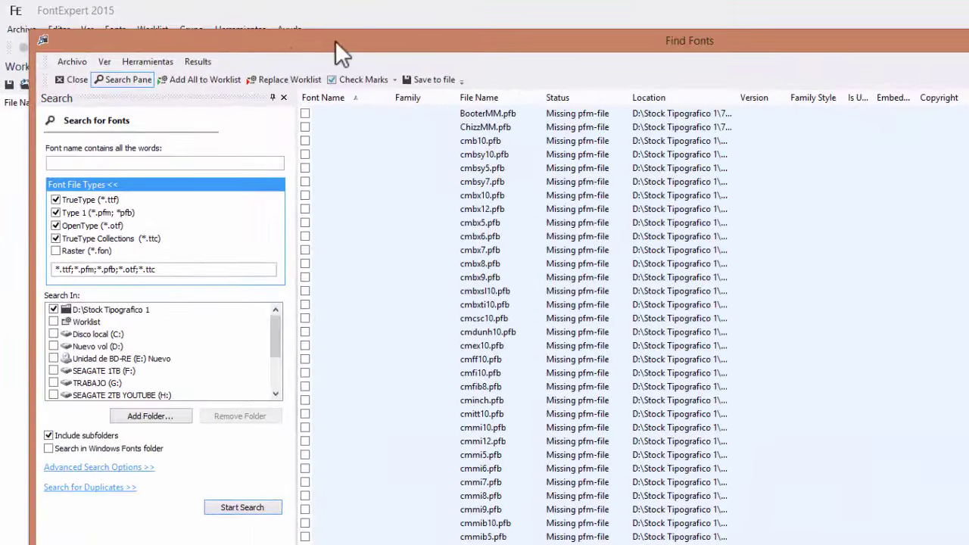
pyautogui.click(206, 81)
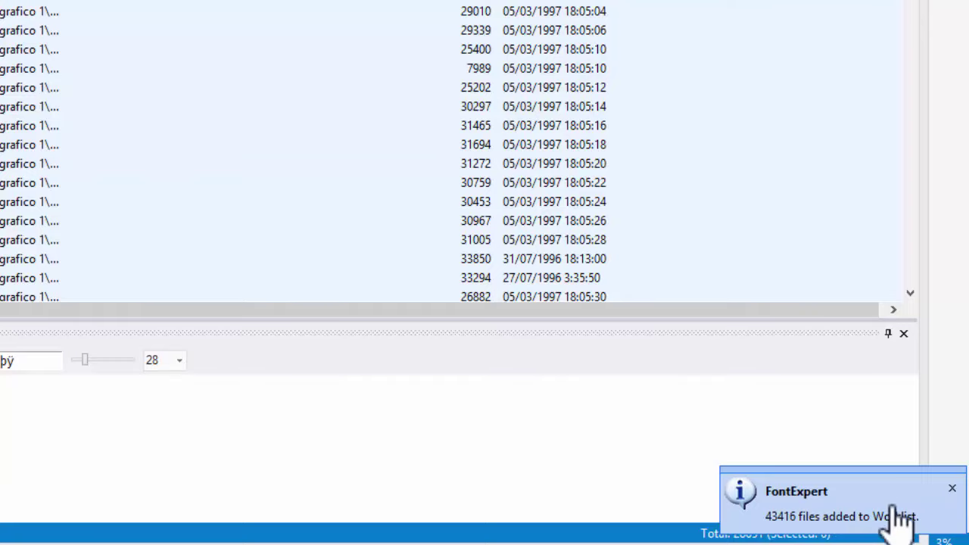
# Step: Dismiss the notice, close Find Fonts, and switch from Fuentes de Windows back to the Worklist
pyautogui.click(952, 490)
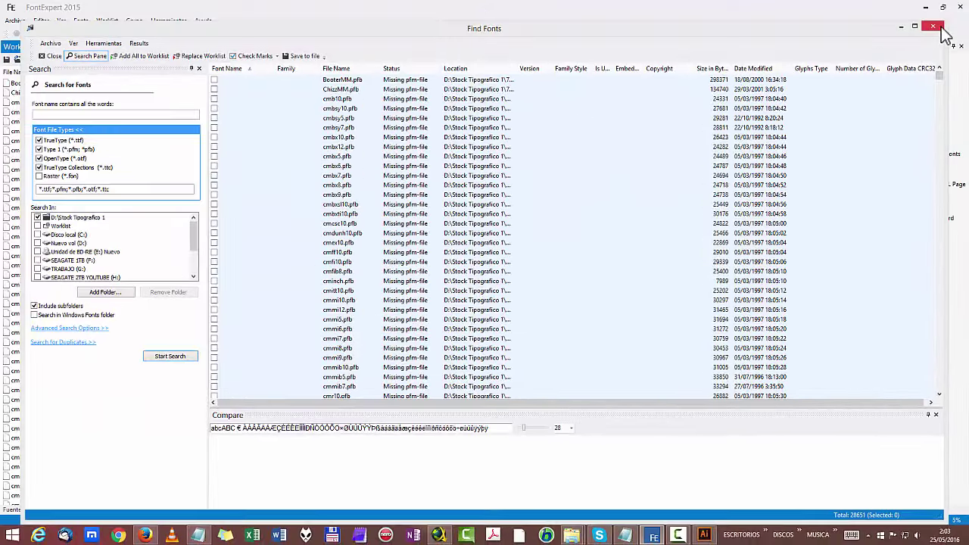
pyautogui.click(946, 27)
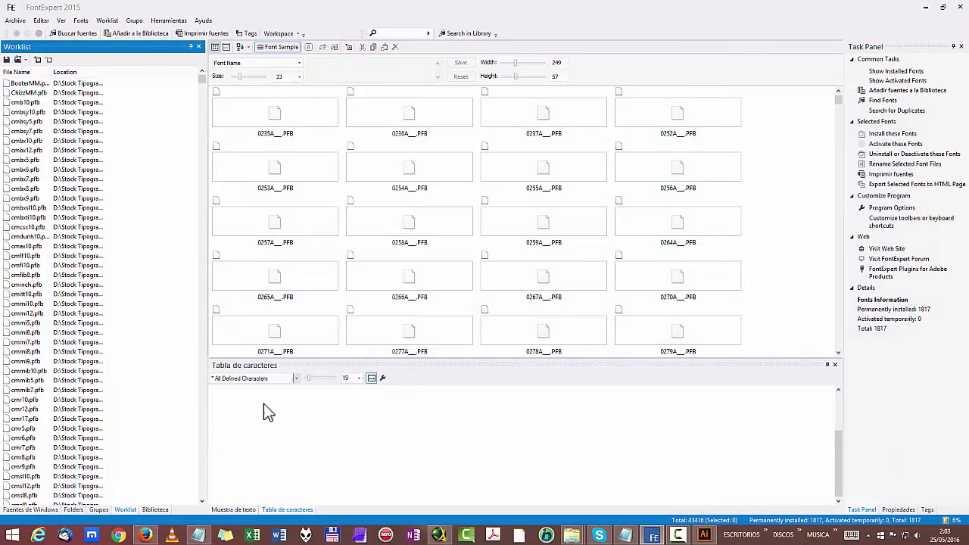
pyautogui.click(45, 510)
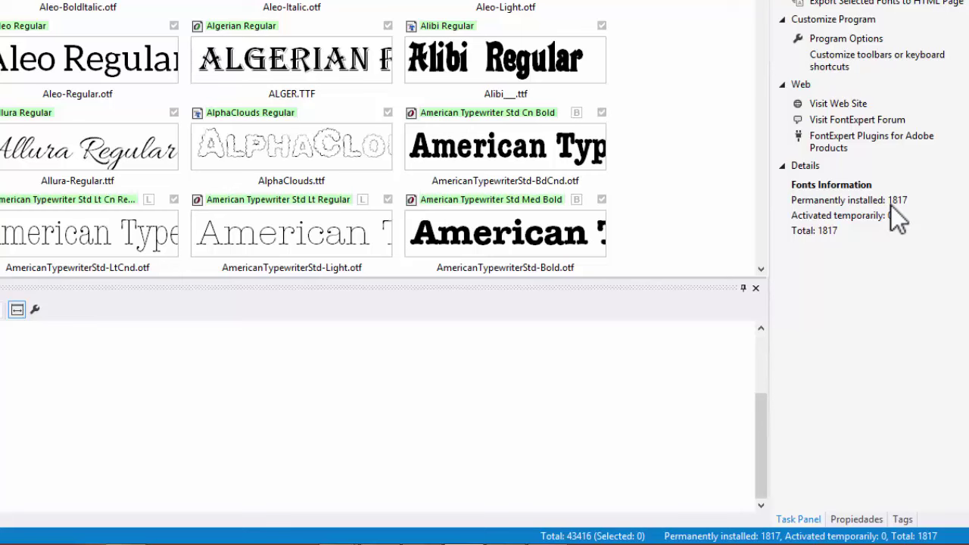
pyautogui.click(0, 522)
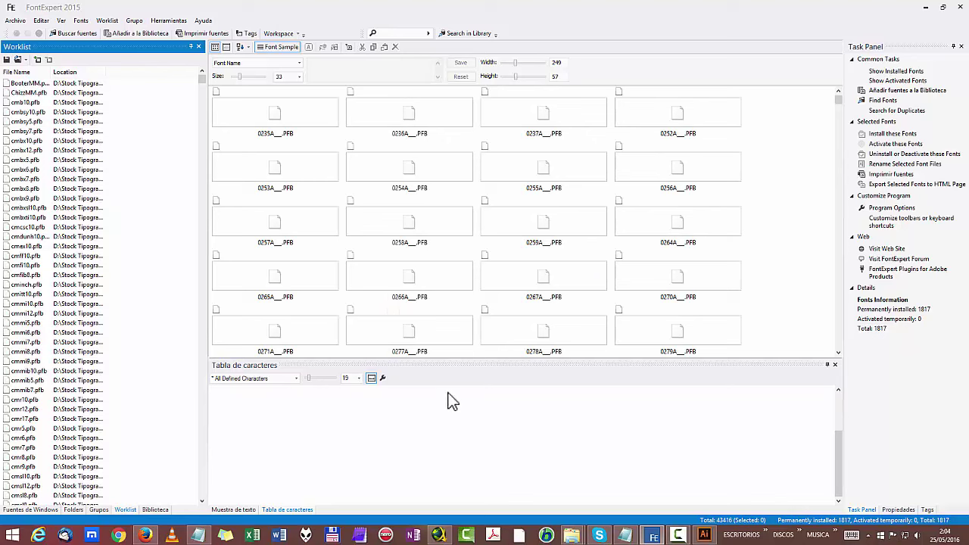
# Step: Scroll the sample grid and select Chem Cycles.pfb to preview it
pyautogui.click(839, 102)
pyautogui.moveTo(839, 102); pyautogui.dragTo(843, 148)
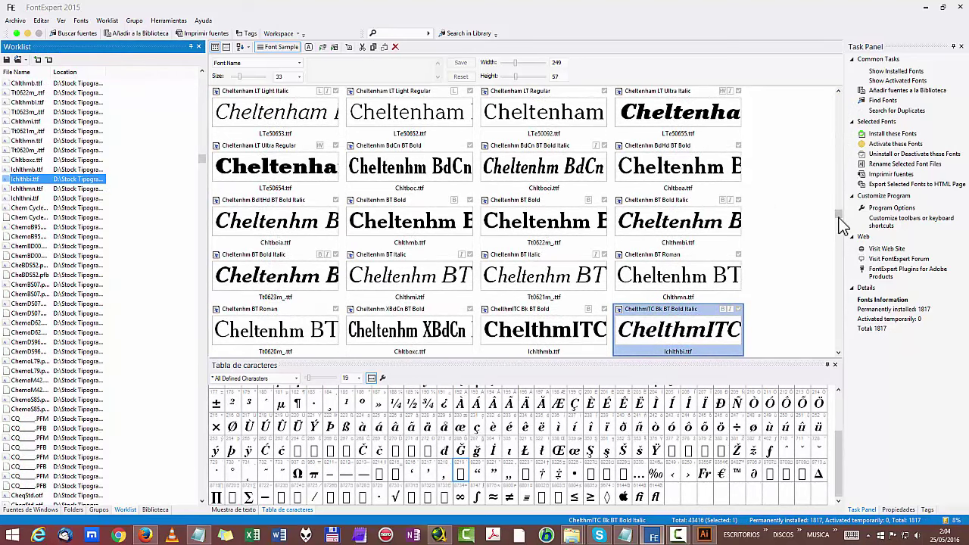
pyautogui.click(25, 218)
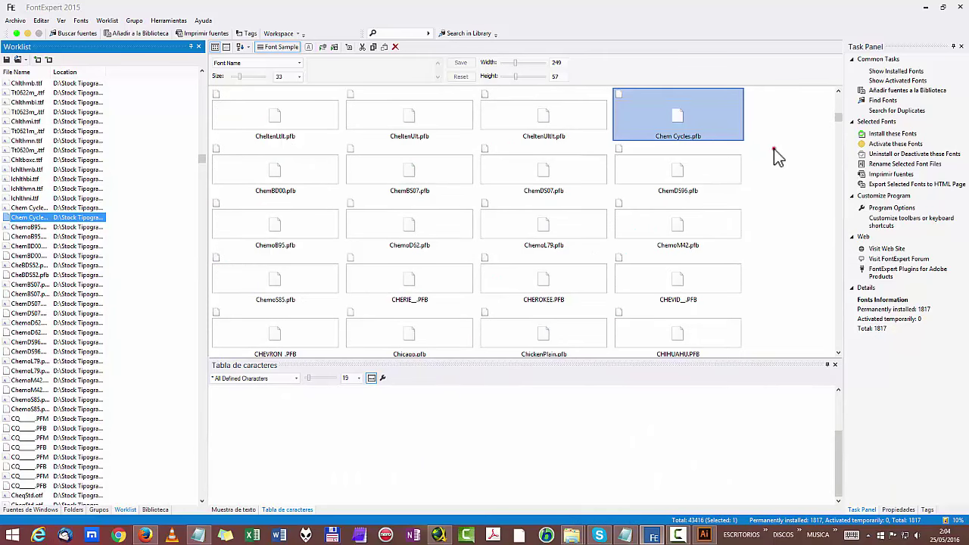
pyautogui.moveTo(838, 119); pyautogui.dragTo(837, 96)
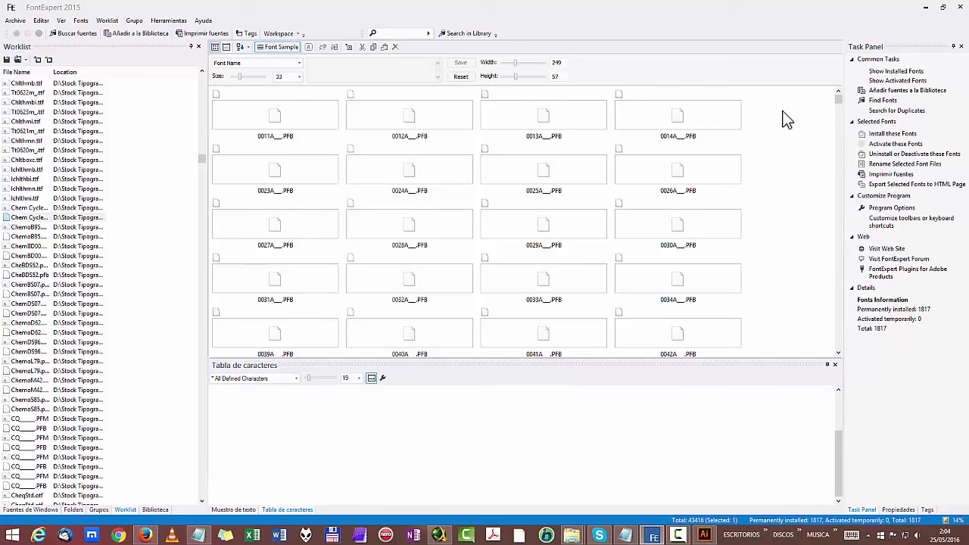
pyautogui.moveTo(839, 97); pyautogui.dragTo(841, 182)
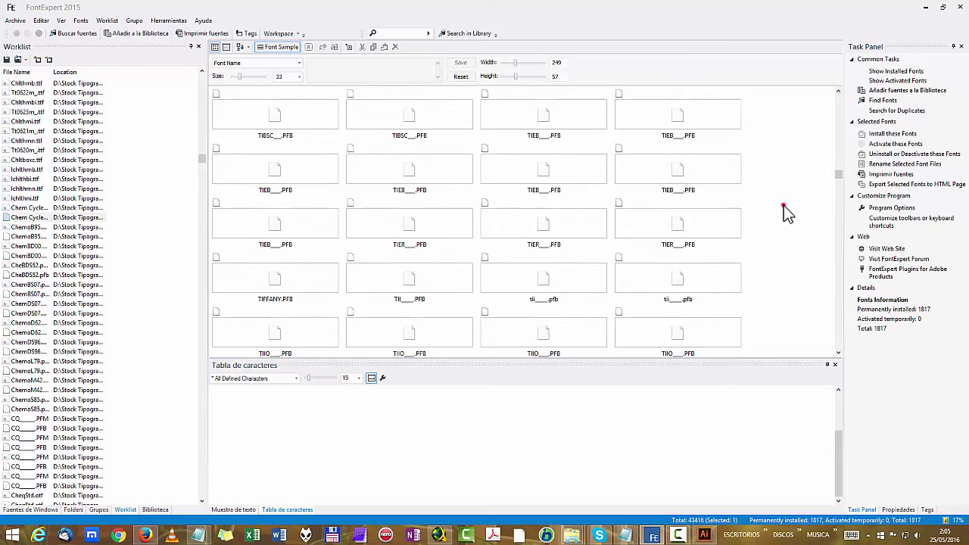
pyautogui.moveTo(842, 175); pyautogui.dragTo(844, 199)
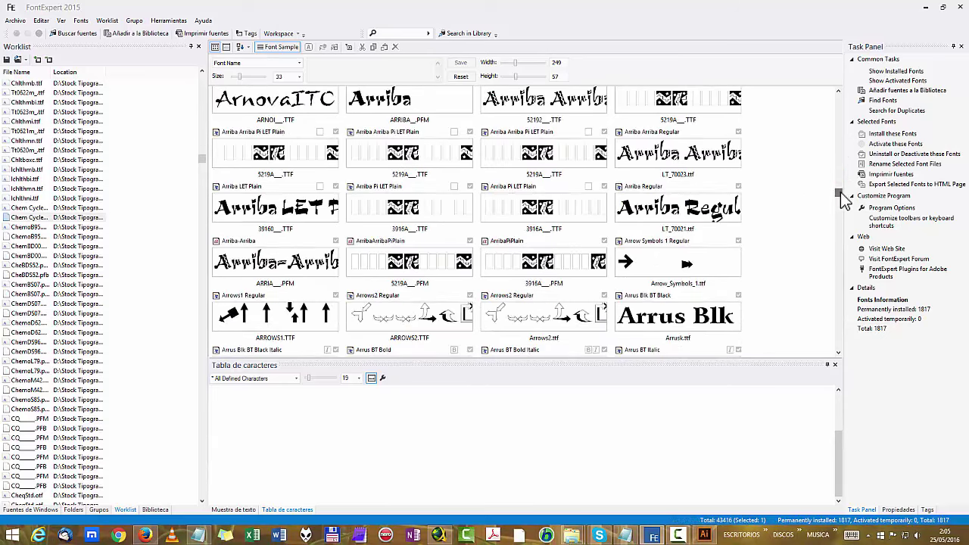
# Step: Browse the samples down to the Black Forest, Blackmoor, Blackoak and Blade families
pyautogui.scroll(-10, 792, 239)
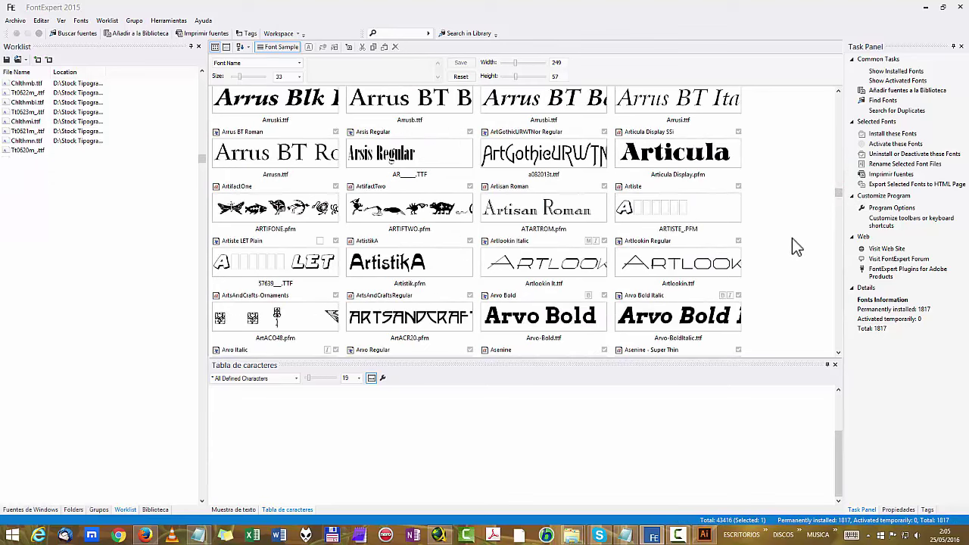
pyautogui.scroll(-10, 792, 239)
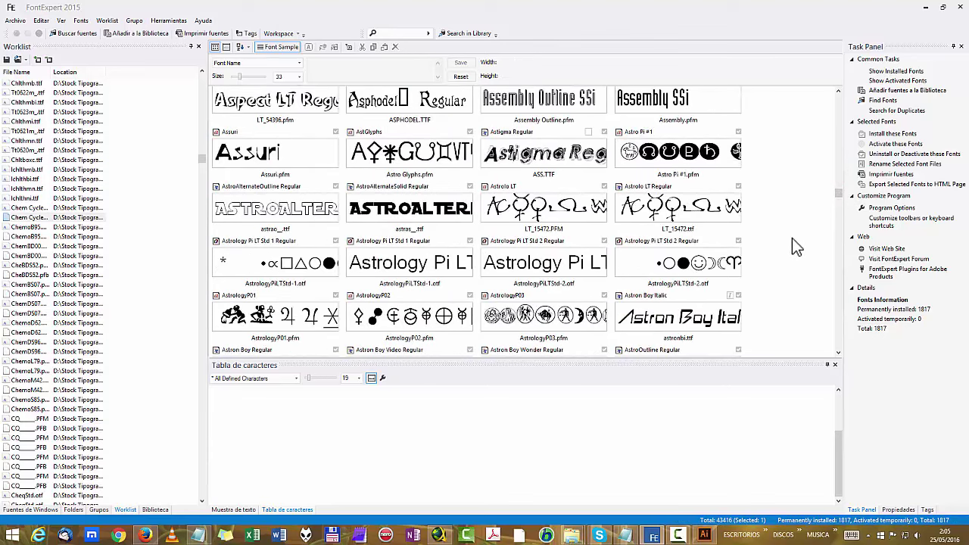
pyautogui.scroll(-8, 792, 239)
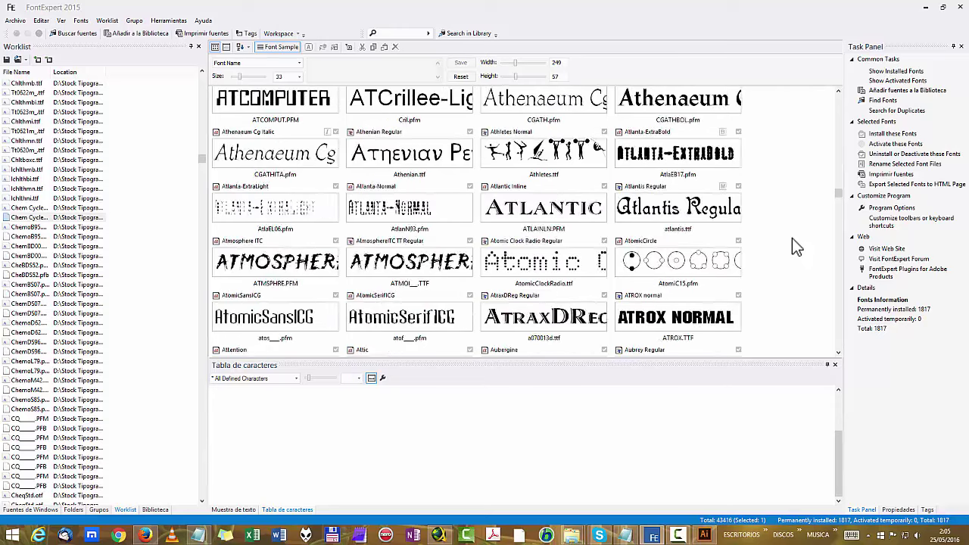
pyautogui.scroll(-10, 793, 238)
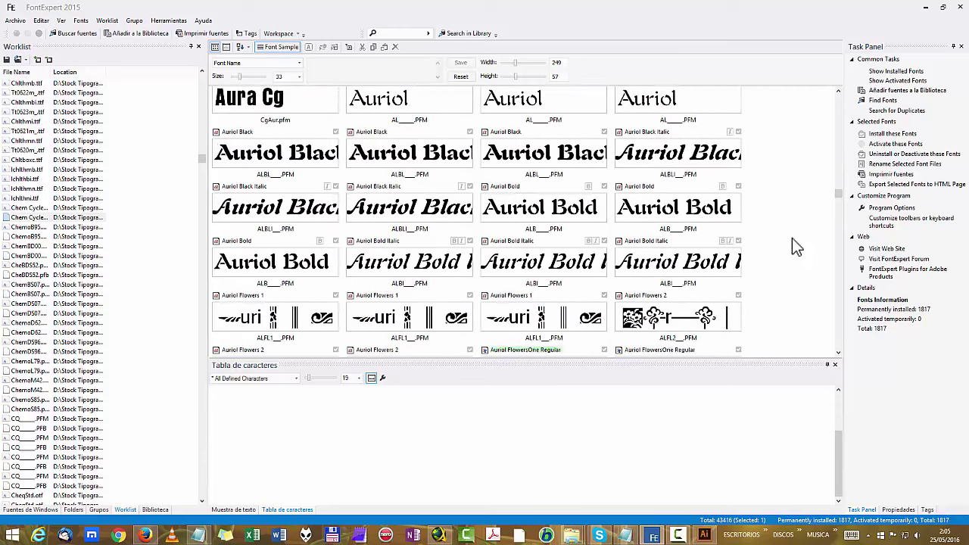
pyautogui.scroll(-10, 792, 238)
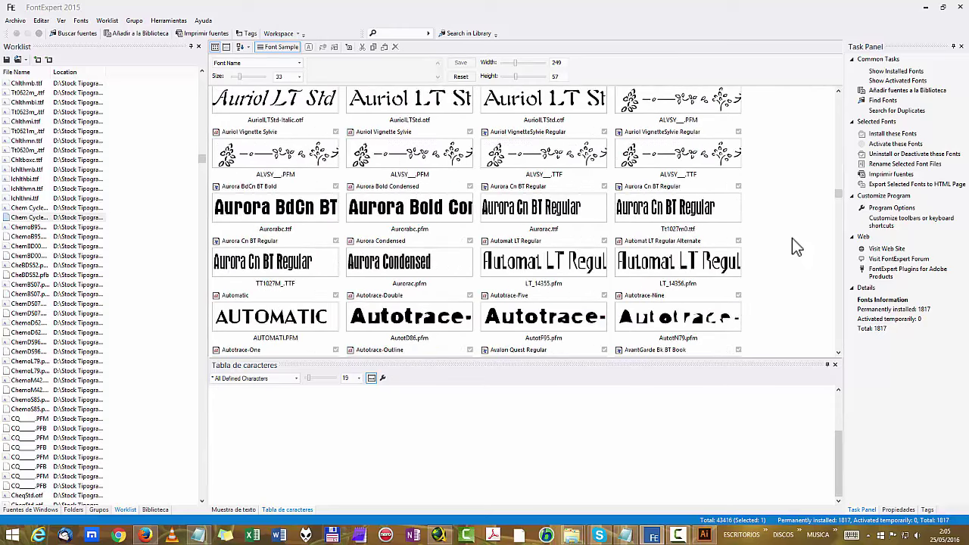
pyautogui.scroll(-1, 792, 238)
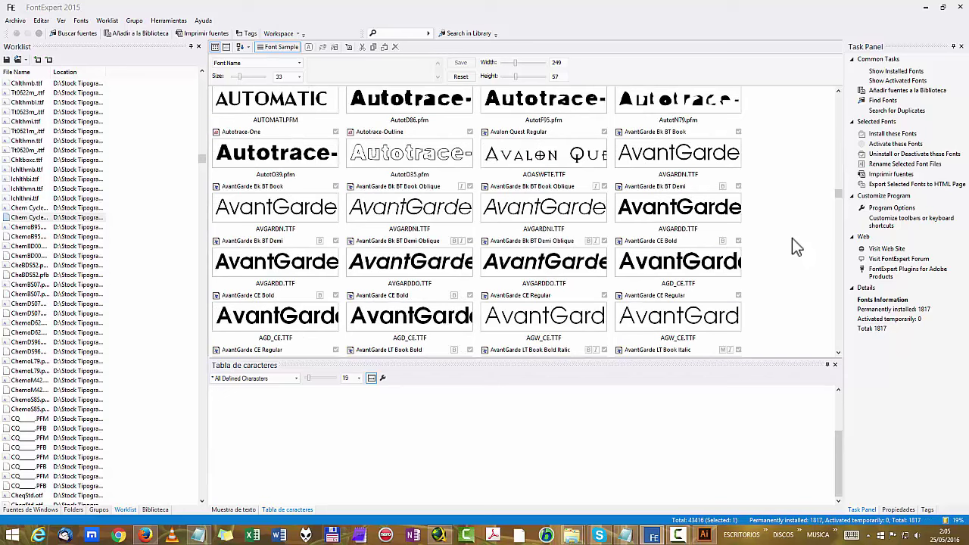
pyautogui.scroll(-10, 792, 239)
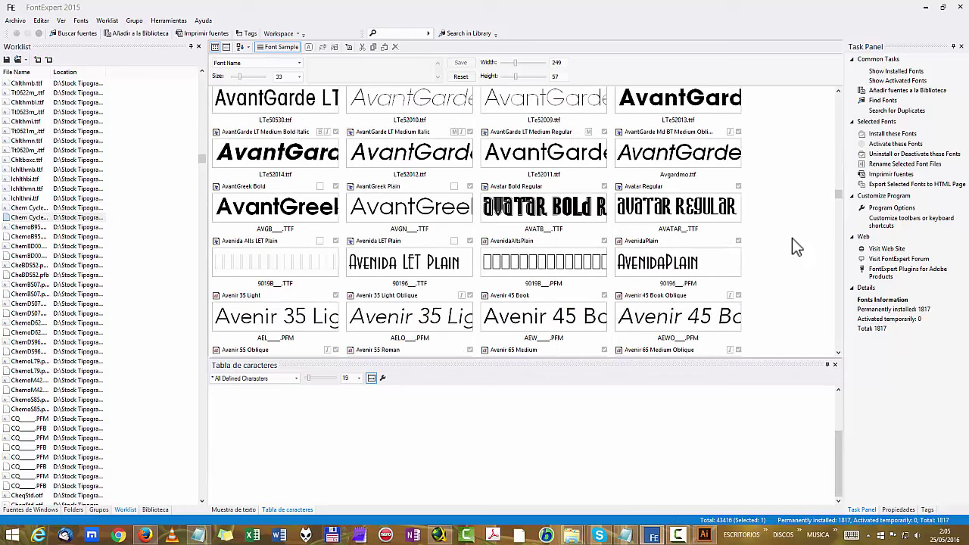
pyautogui.scroll(-3, 792, 239)
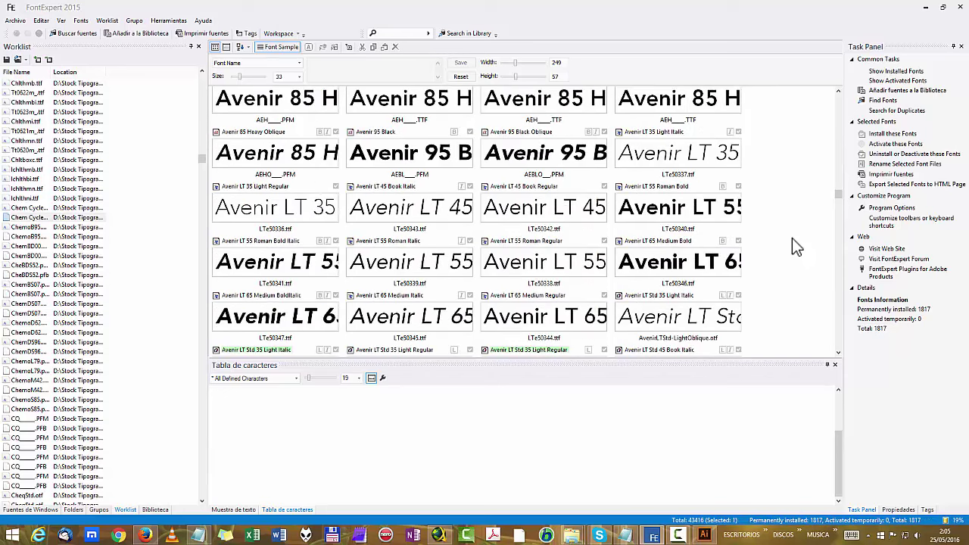
pyautogui.scroll(-10, 792, 238)
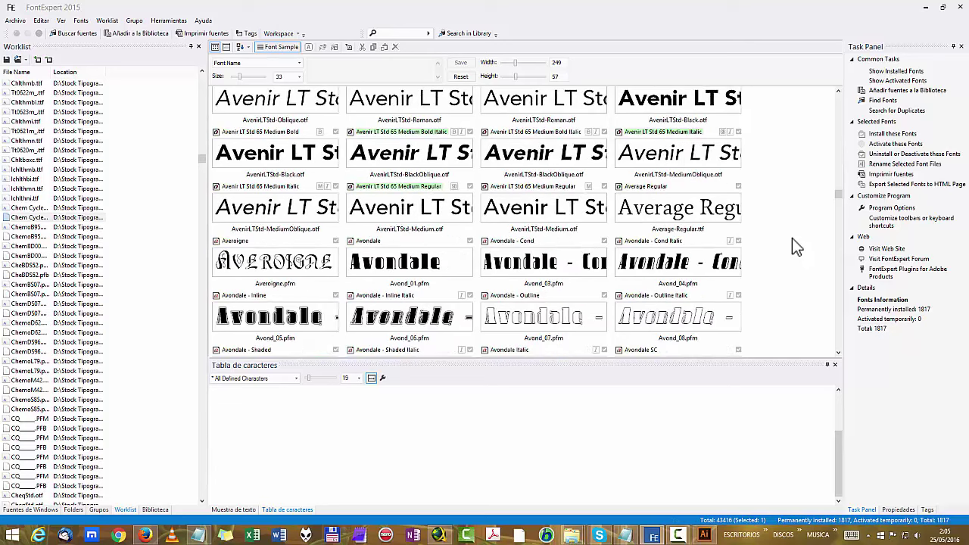
pyautogui.scroll(-15, 792, 237)
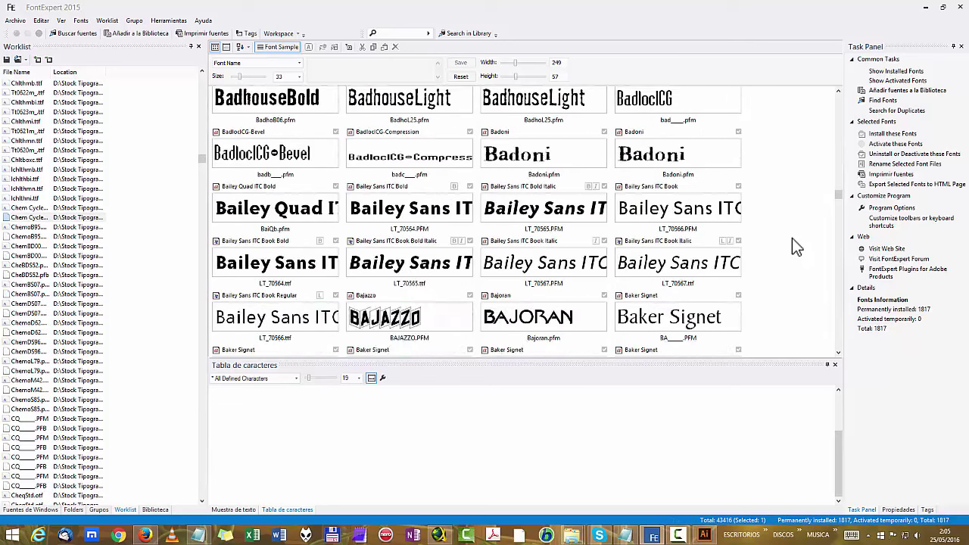
pyautogui.scroll(-15, 792, 247)
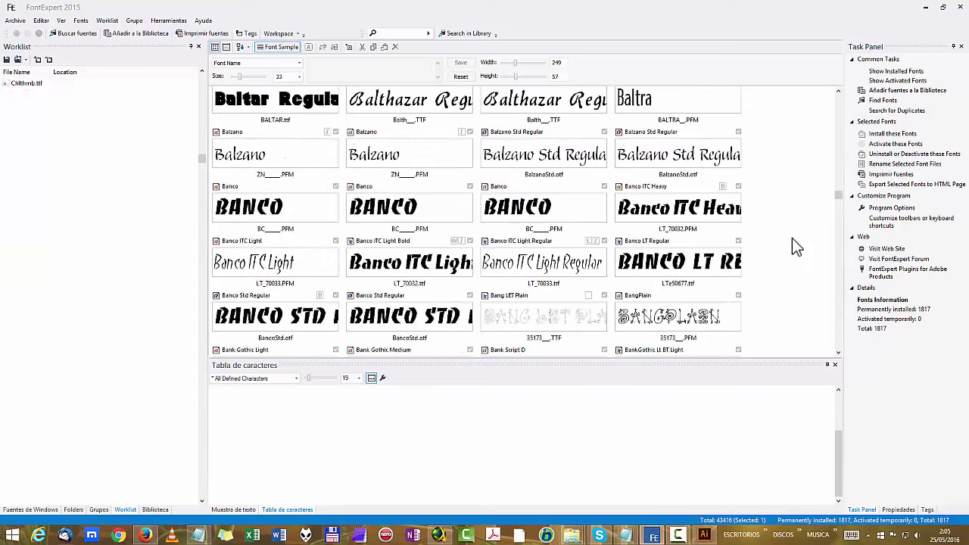
pyautogui.scroll(-15, 792, 247)
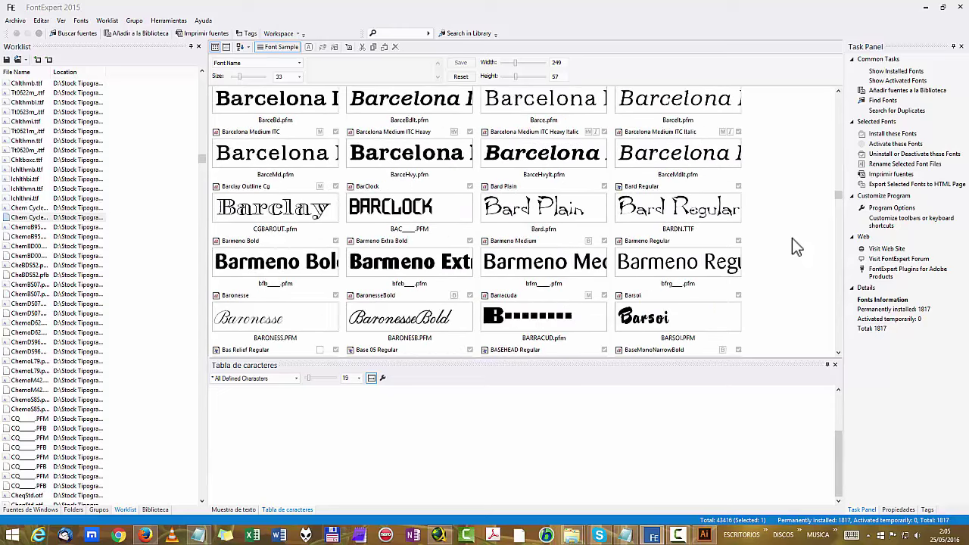
pyautogui.scroll(-15, 792, 246)
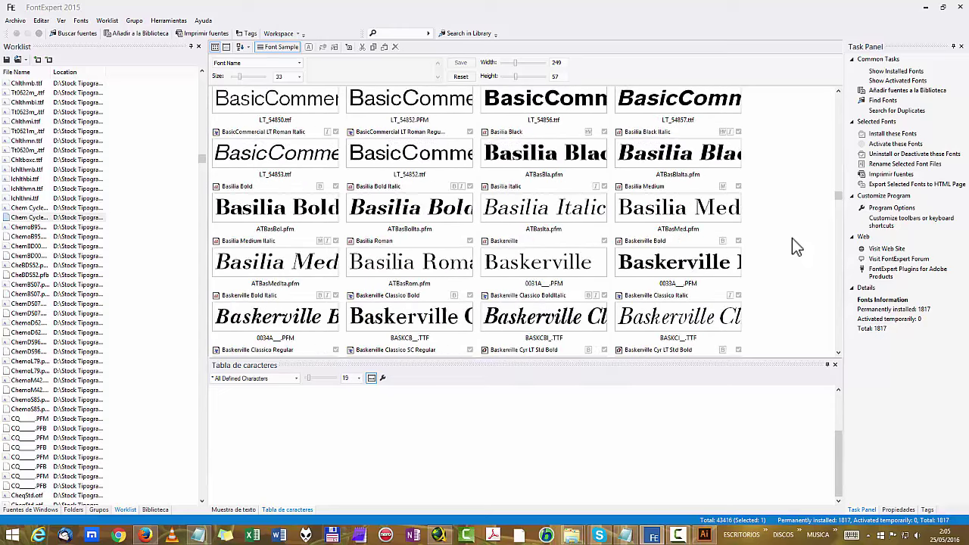
pyautogui.scroll(-15, 794, 246)
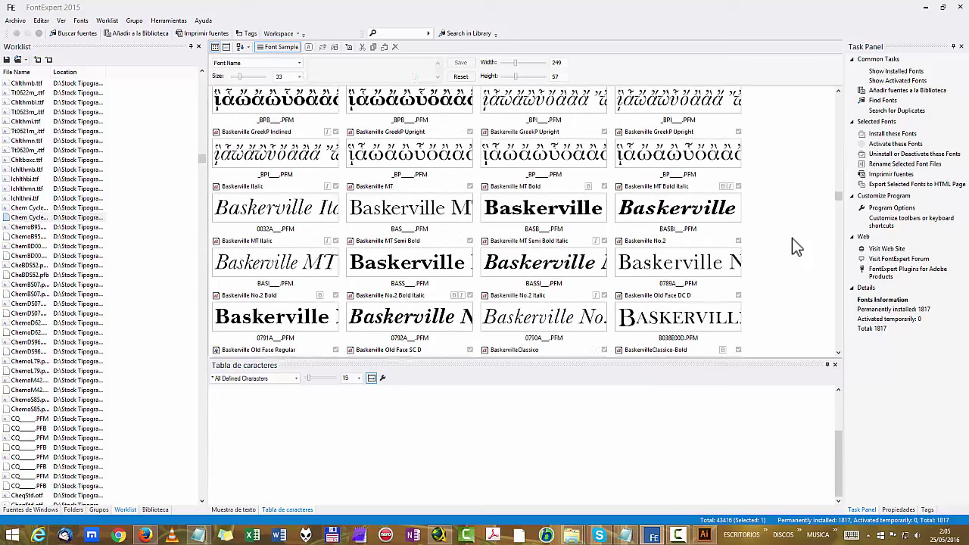
pyautogui.scroll(-15, 792, 247)
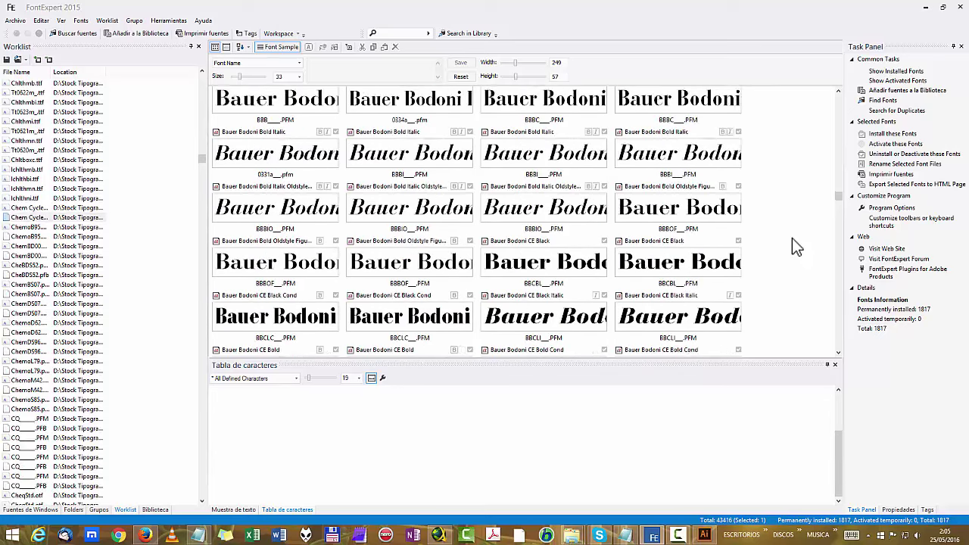
pyautogui.scroll(-15, 792, 247)
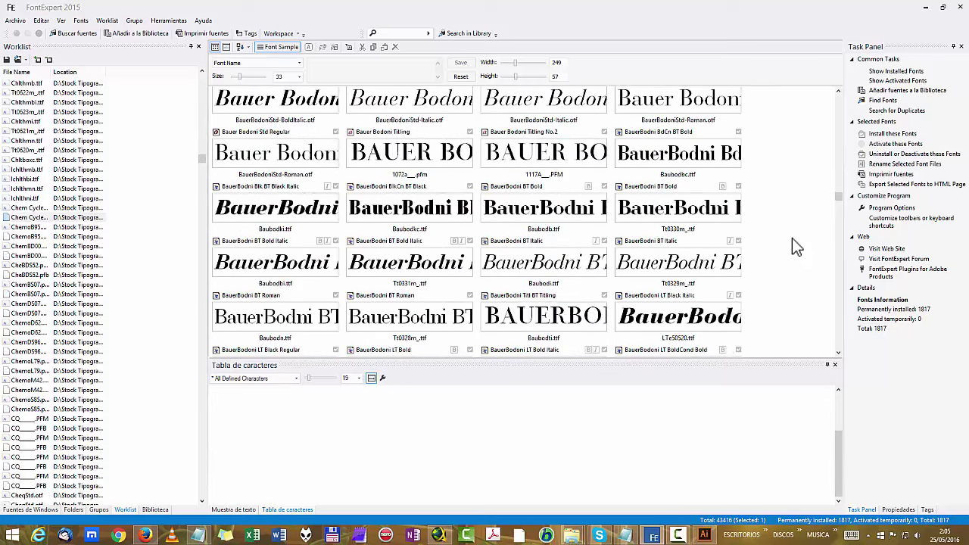
pyautogui.scroll(-15, 793, 246)
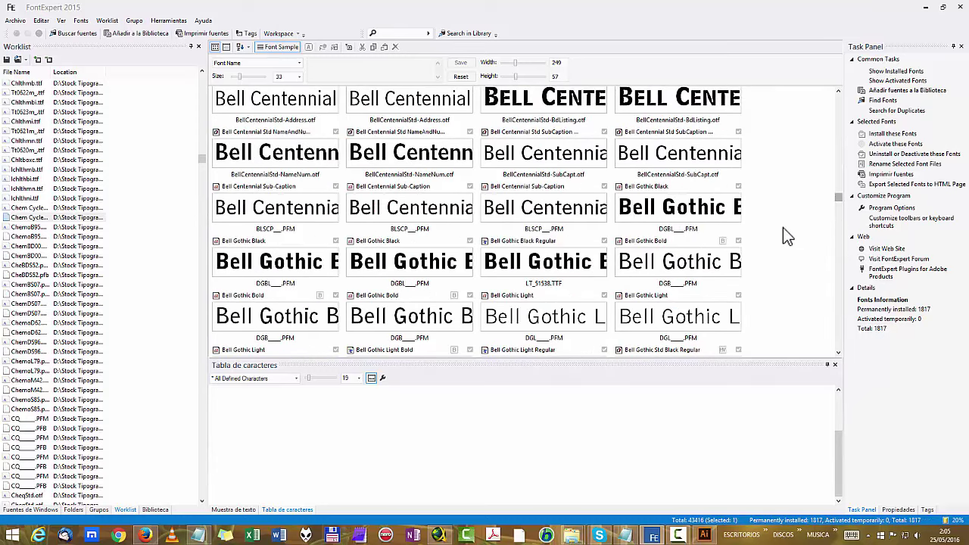
pyautogui.scroll(-5, 785, 230)
pyautogui.scroll(-15, 786, 231)
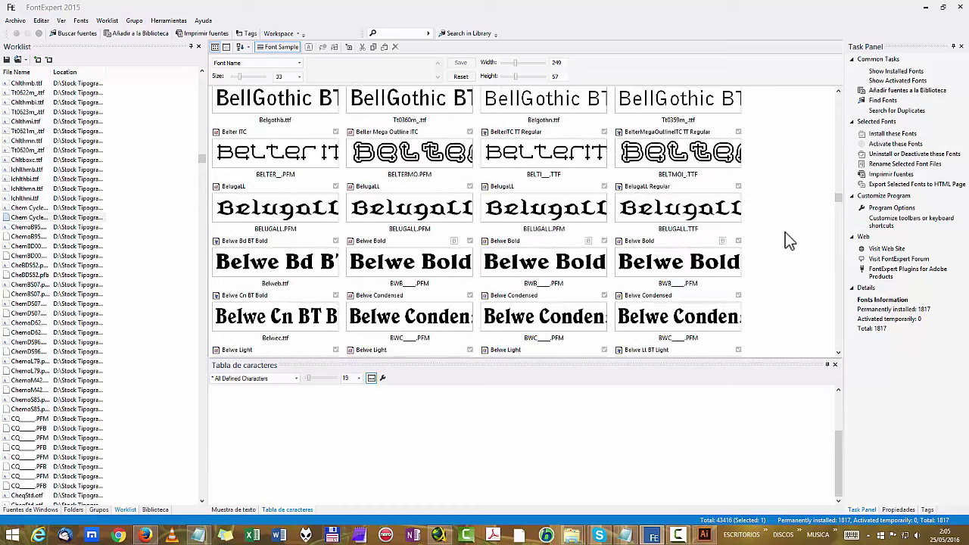
pyautogui.scroll(-15, 787, 241)
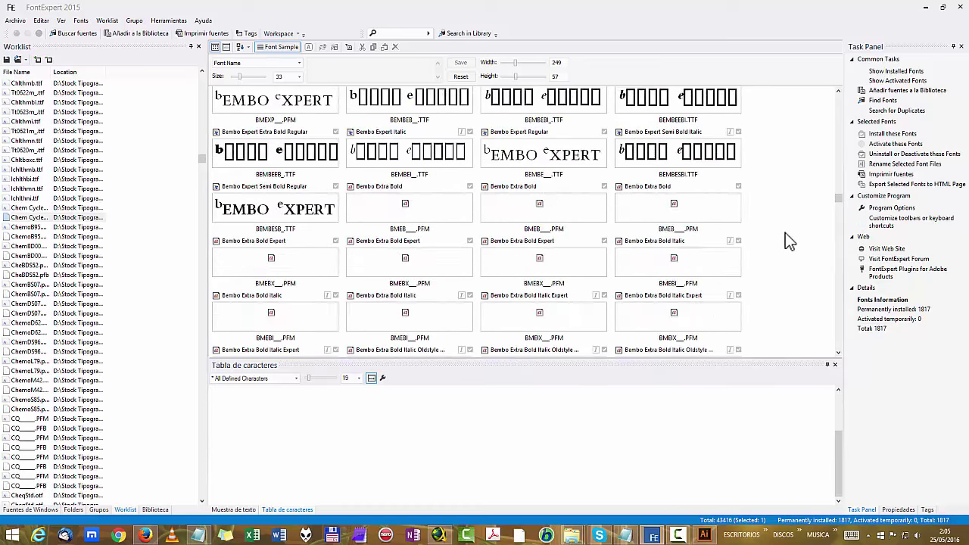
pyautogui.scroll(-15, 786, 234)
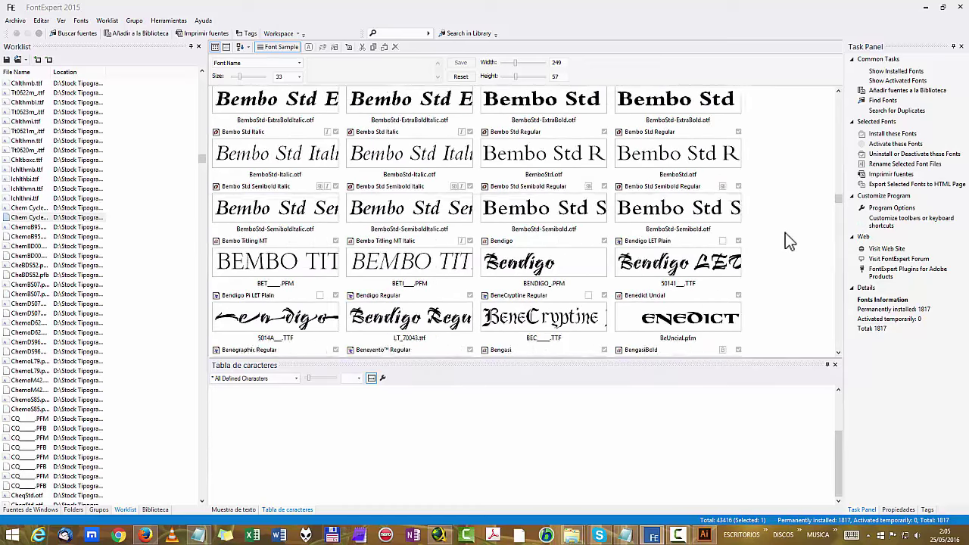
pyautogui.scroll(-15, 785, 241)
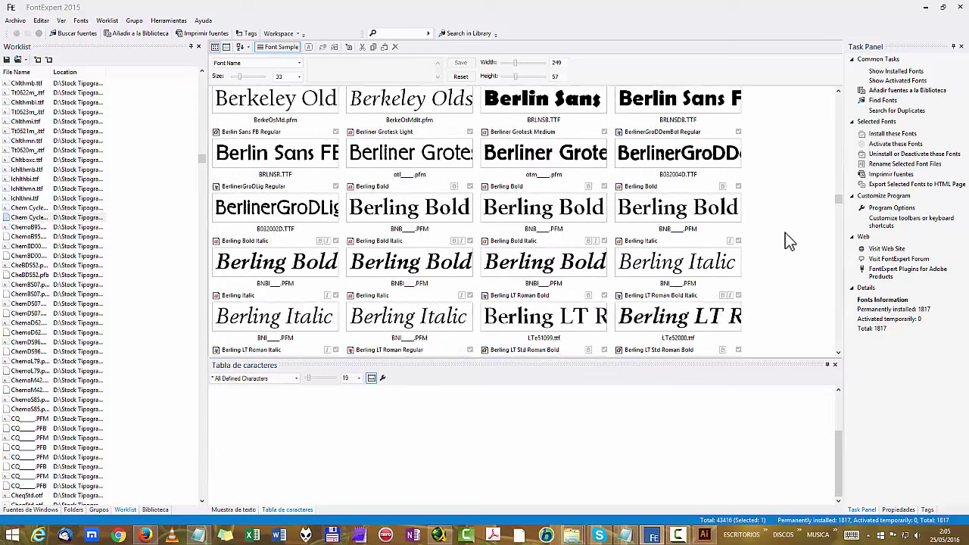
pyautogui.scroll(-15, 785, 241)
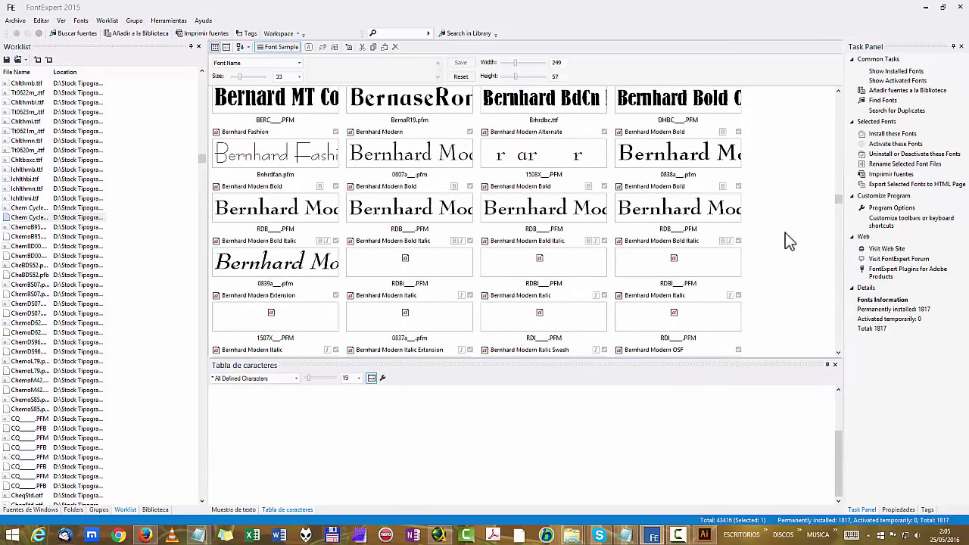
pyautogui.scroll(-15, 786, 241)
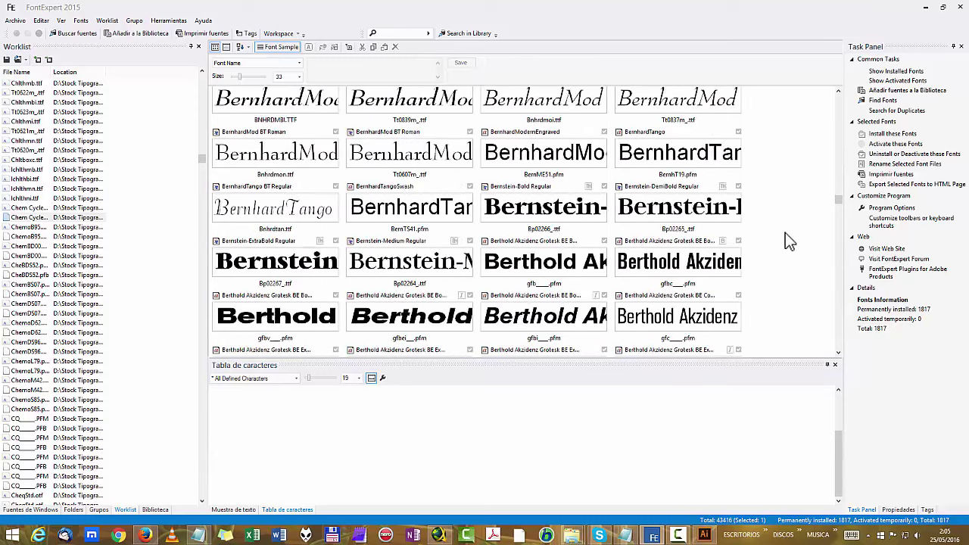
pyautogui.scroll(-15, 786, 241)
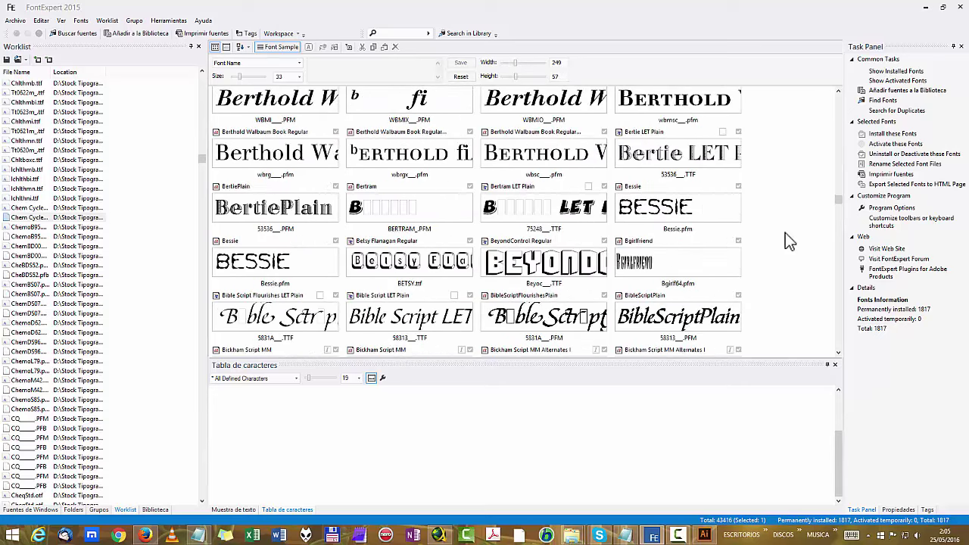
pyautogui.scroll(-15, 786, 241)
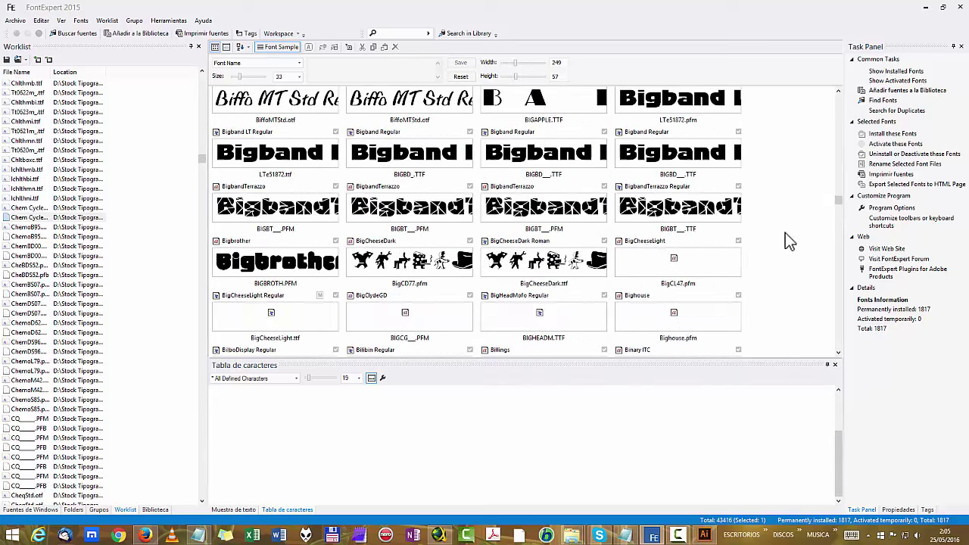
pyautogui.scroll(-15, 785, 241)
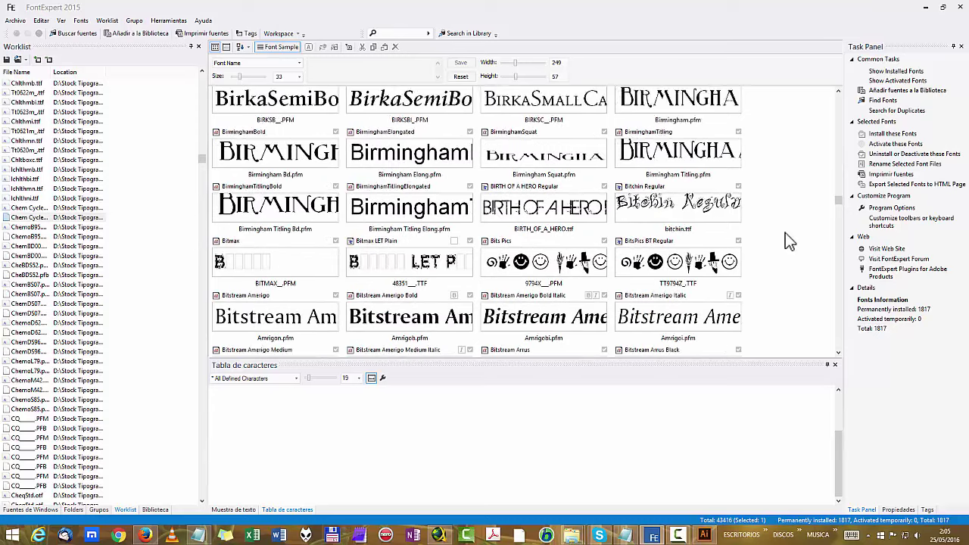
pyautogui.scroll(-15, 785, 241)
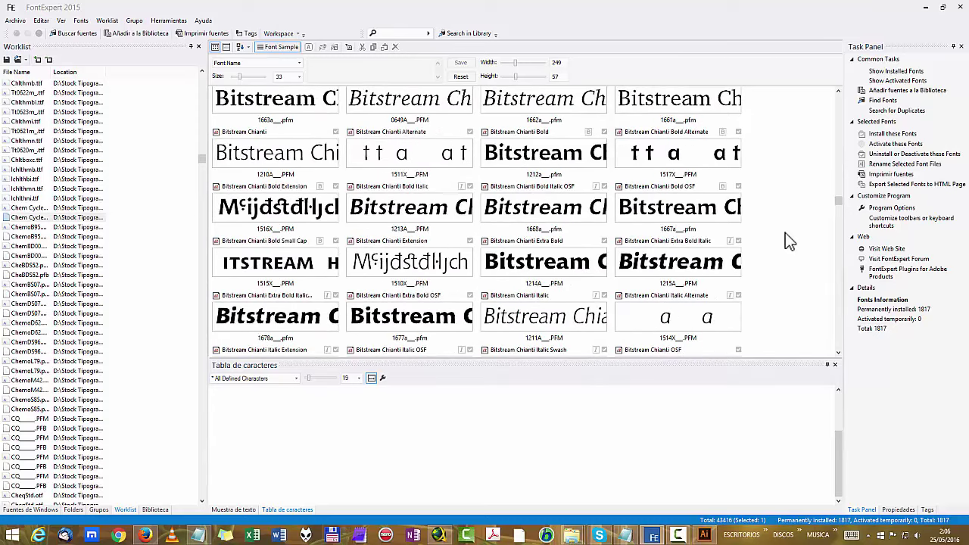
pyautogui.scroll(-15, 785, 241)
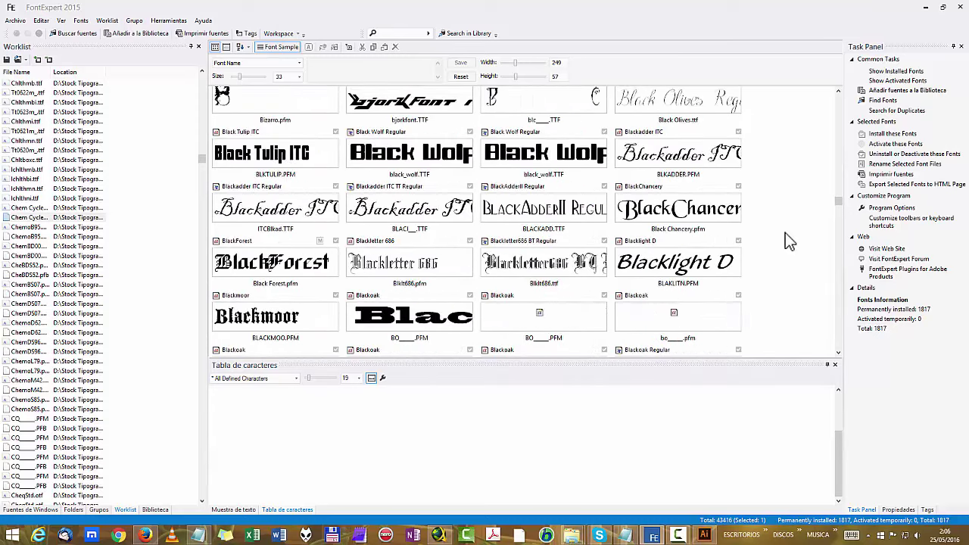
pyautogui.scroll(-3, 786, 241)
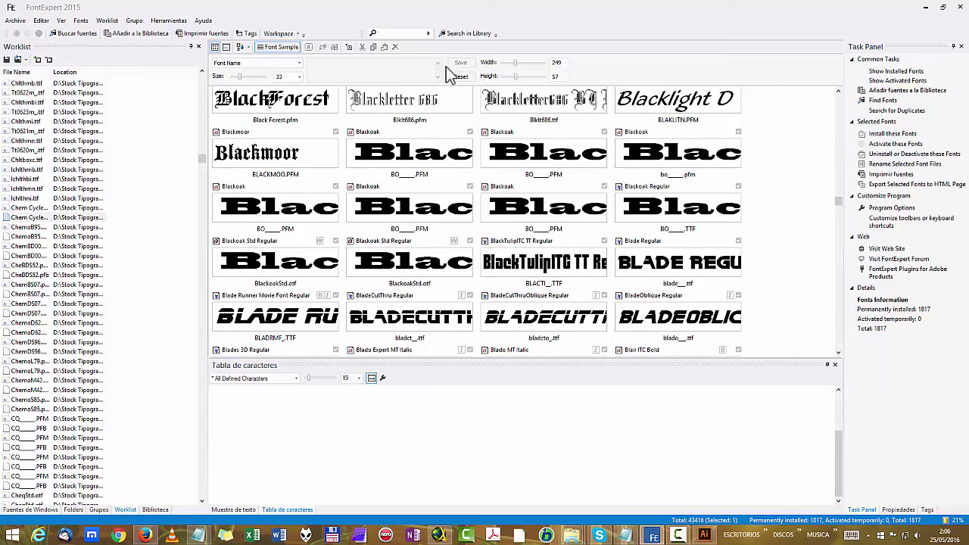
# Step: Set sample size 20 and card width 235 (four columns), then browse to Else NPL
pyautogui.moveTo(239, 77); pyautogui.dragTo(236, 77)
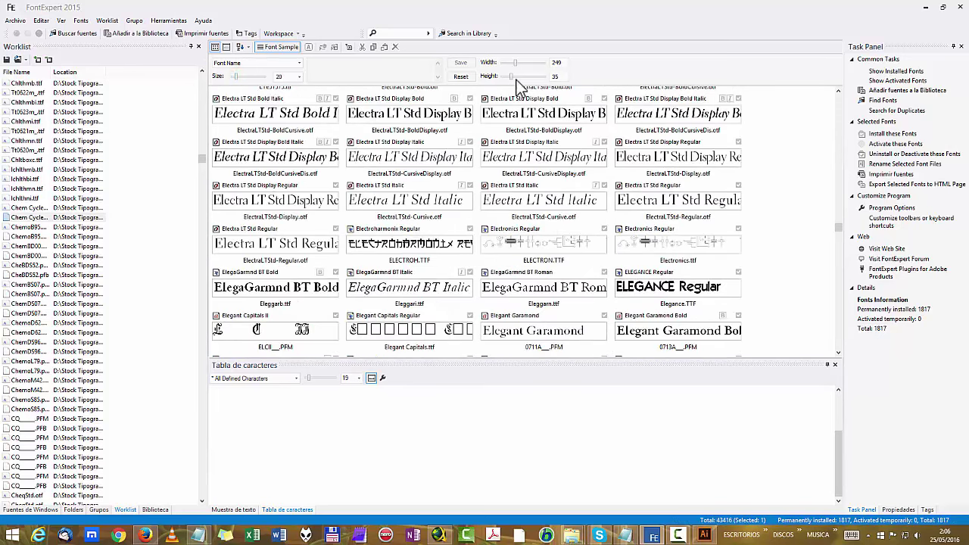
pyautogui.moveTo(515, 64); pyautogui.dragTo(513, 63)
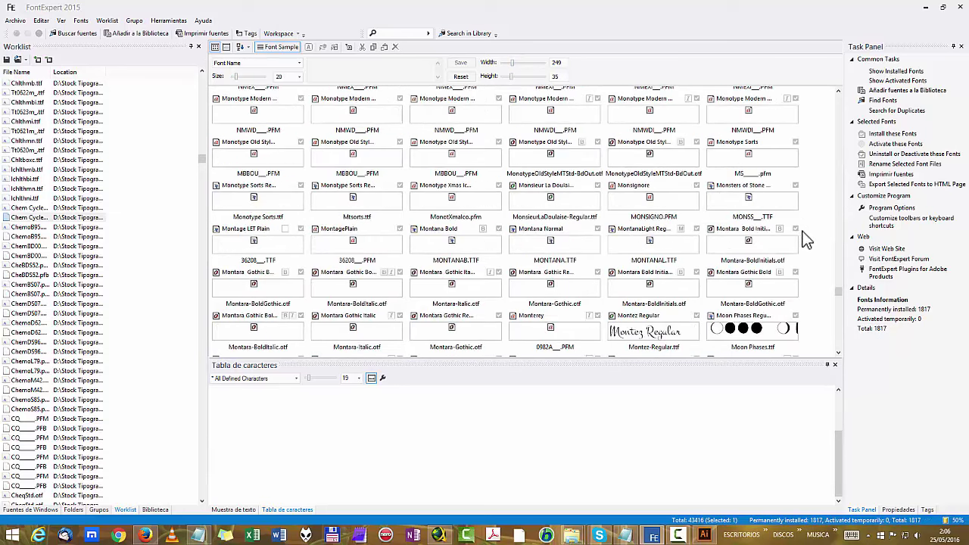
pyautogui.click(809, 236)
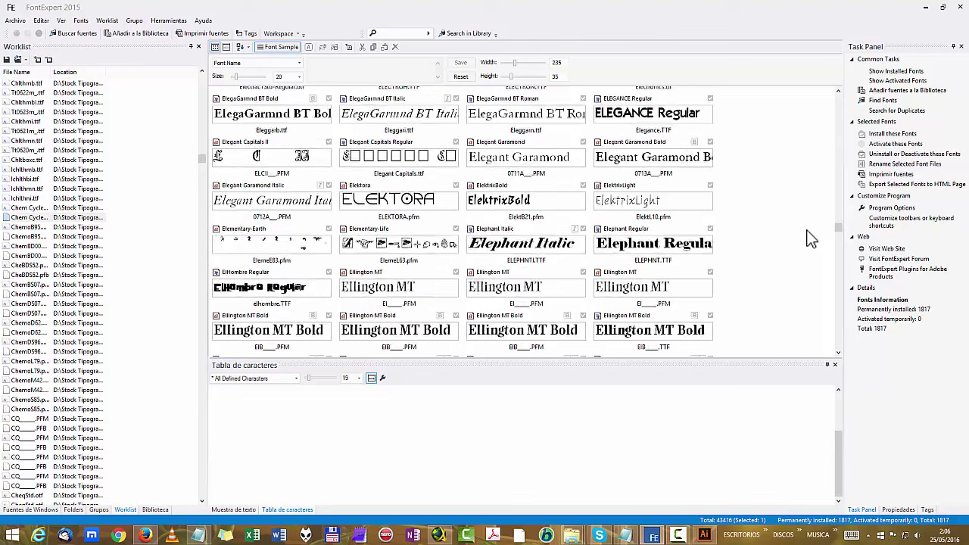
pyautogui.scroll(-7, 809, 238)
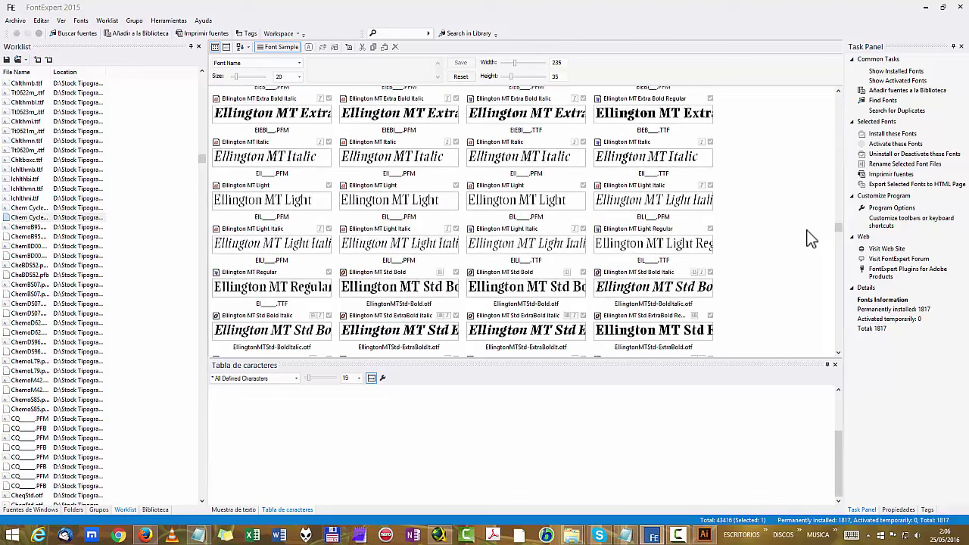
pyautogui.scroll(-8, 809, 238)
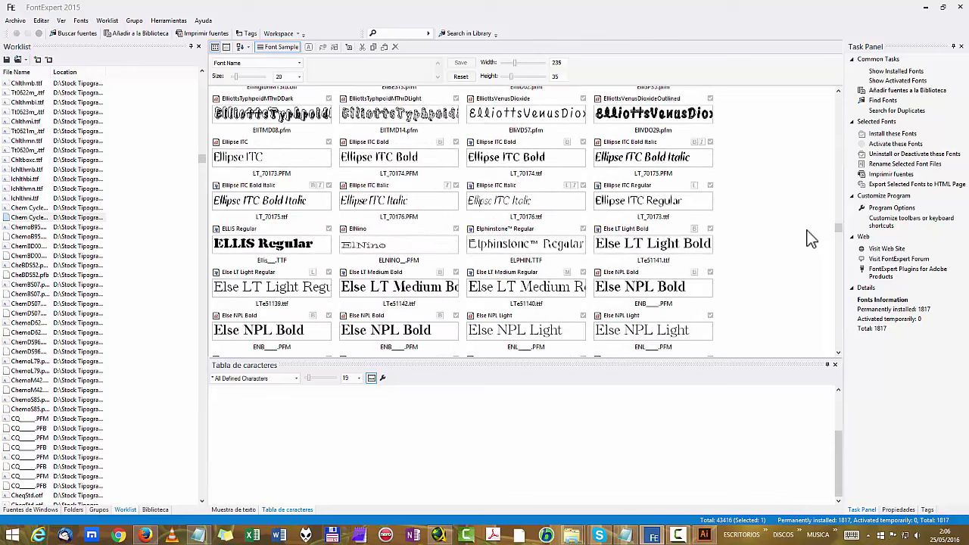
pyautogui.scroll(-2, 809, 237)
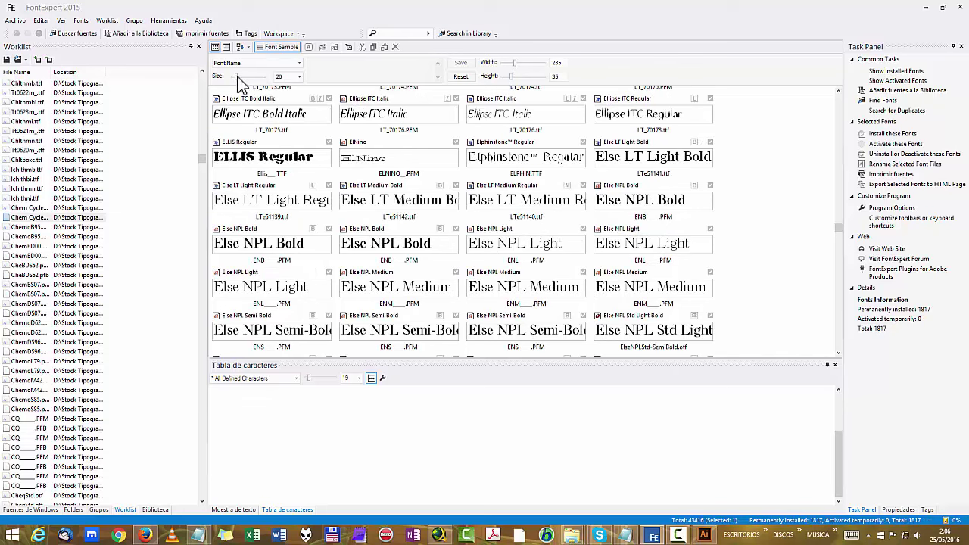
# Step: Set sample size 31 and cards to 224 wide by 69 high, five per row
pyautogui.moveTo(235, 76); pyautogui.dragTo(238, 77)
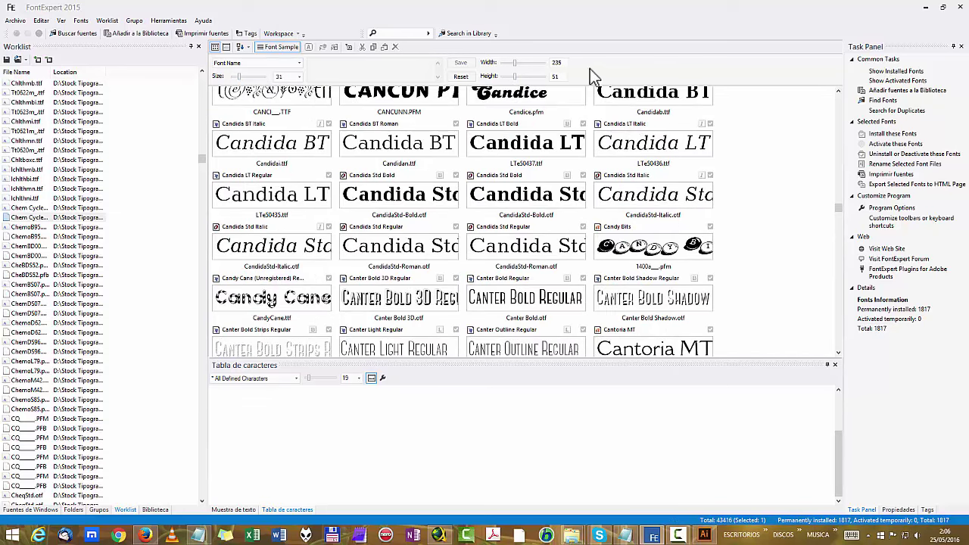
pyautogui.moveTo(513, 64); pyautogui.dragTo(513, 65)
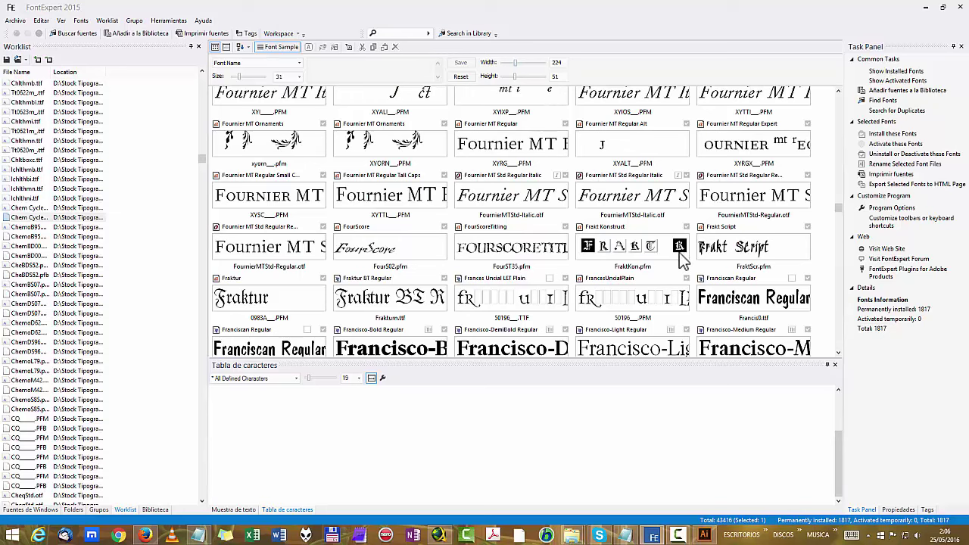
pyautogui.scroll(2, 682, 257)
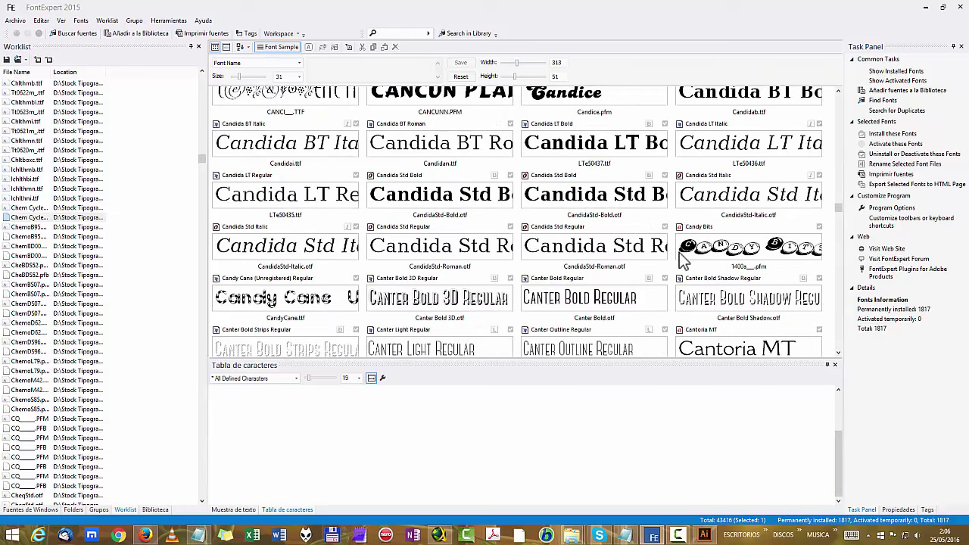
pyautogui.moveTo(517, 63); pyautogui.dragTo(515, 61)
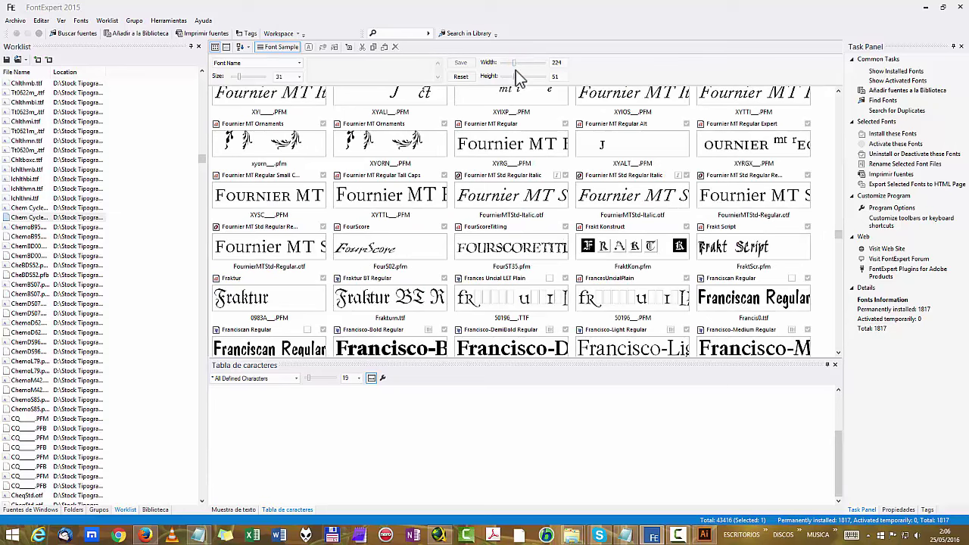
pyautogui.moveTo(515, 75); pyautogui.dragTo(518, 80)
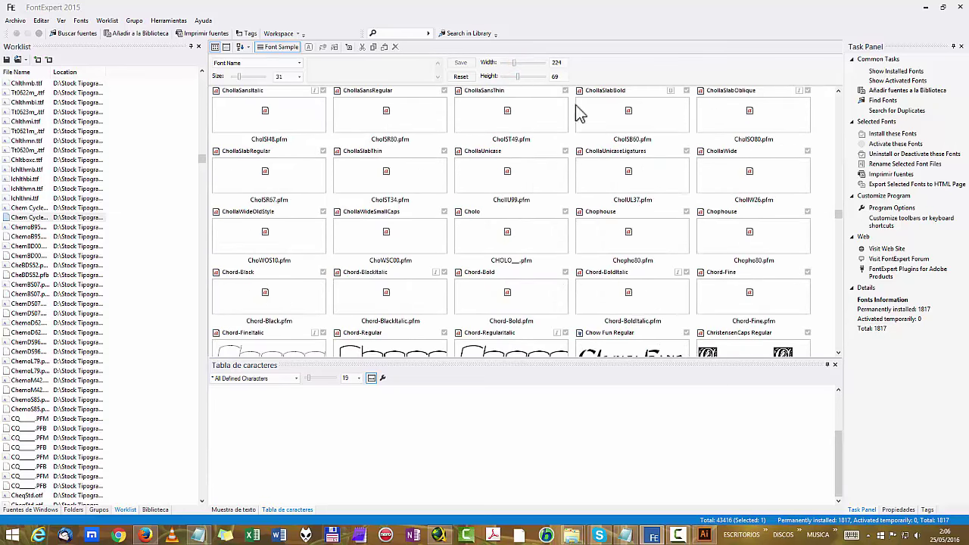
# Step: Browse the samples from Hanzi and Happy down to the Hollywood, Holstein and Home families
pyautogui.scroll(-6, 830, 170)
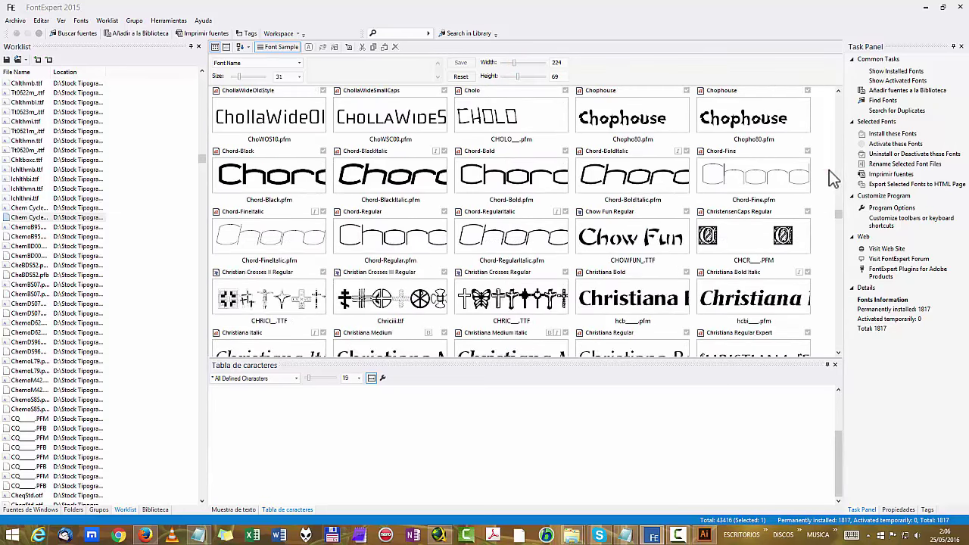
pyautogui.scroll(-6, 832, 181)
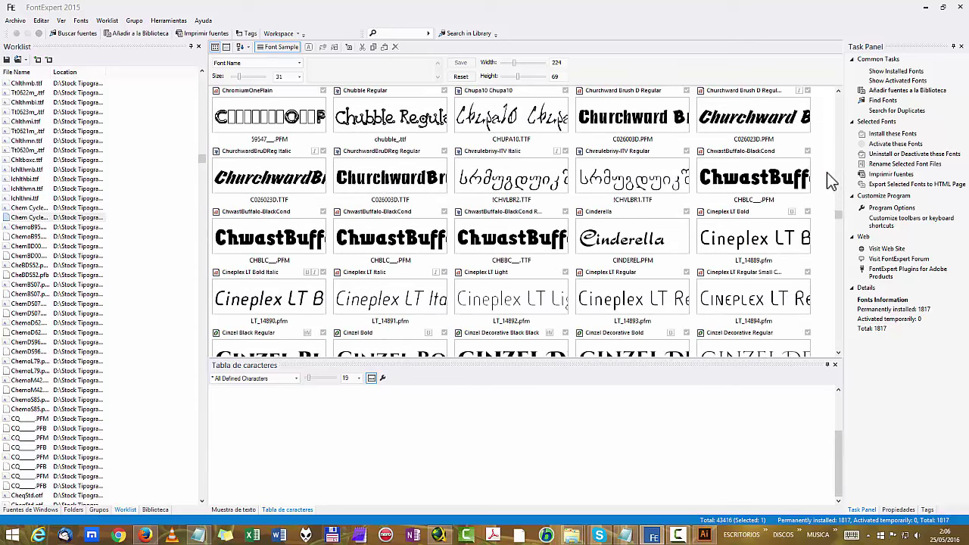
pyautogui.scroll(-8, 831, 180)
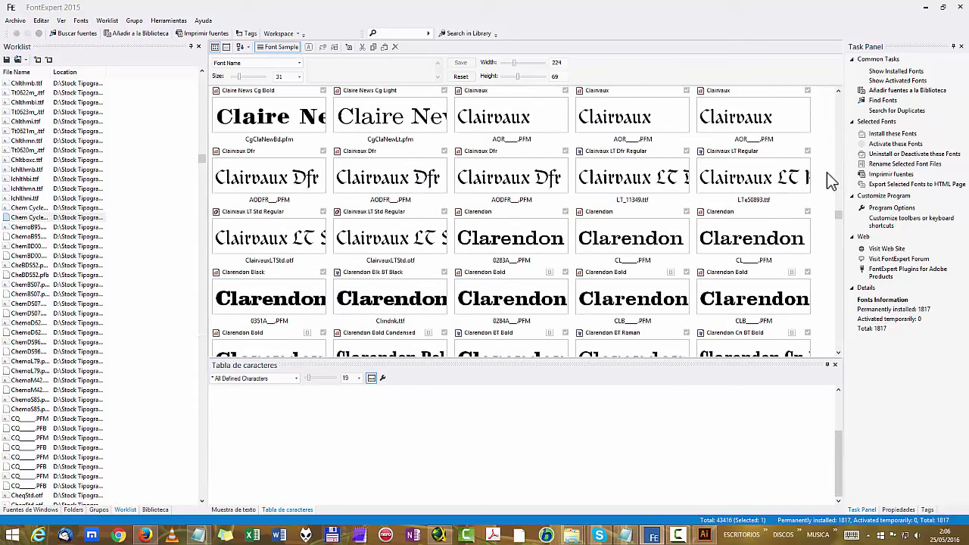
pyautogui.scroll(-8, 828, 175)
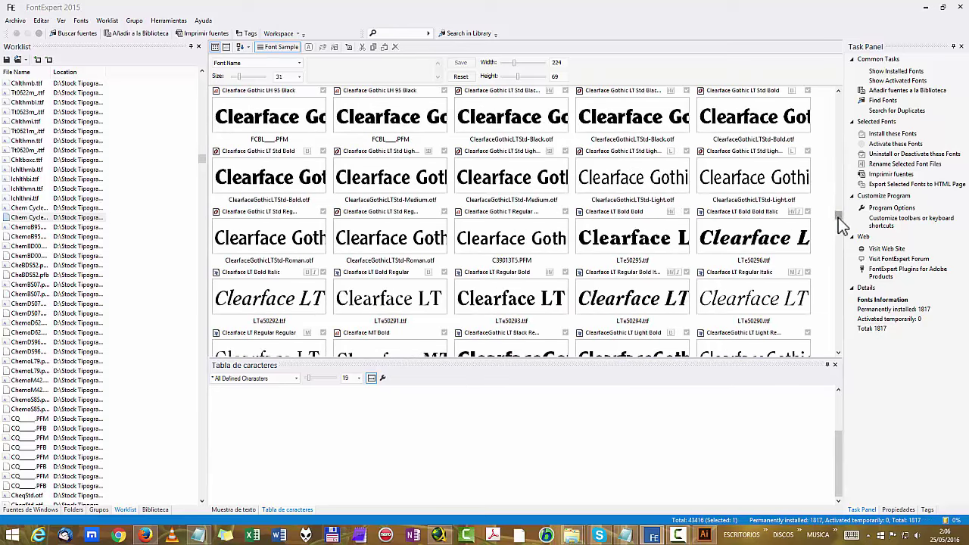
pyautogui.moveTo(839, 218); pyautogui.dragTo(842, 246)
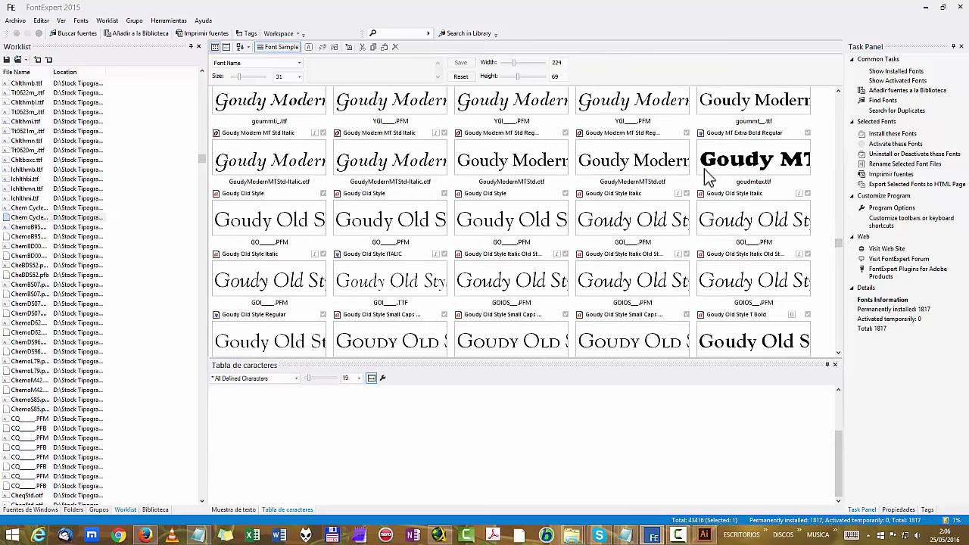
pyautogui.scroll(-1, 723, 212)
pyautogui.scroll(-15, 723, 212)
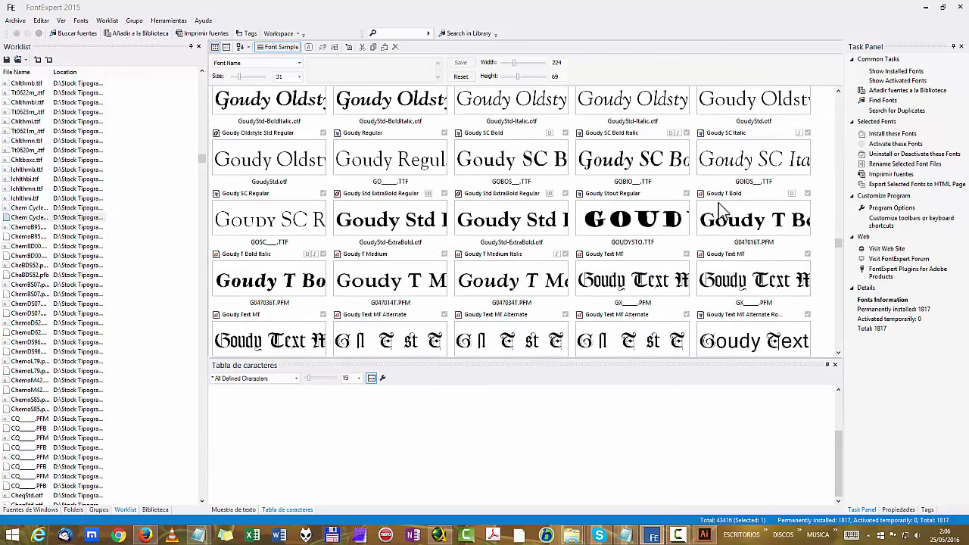
pyautogui.scroll(-15, 723, 212)
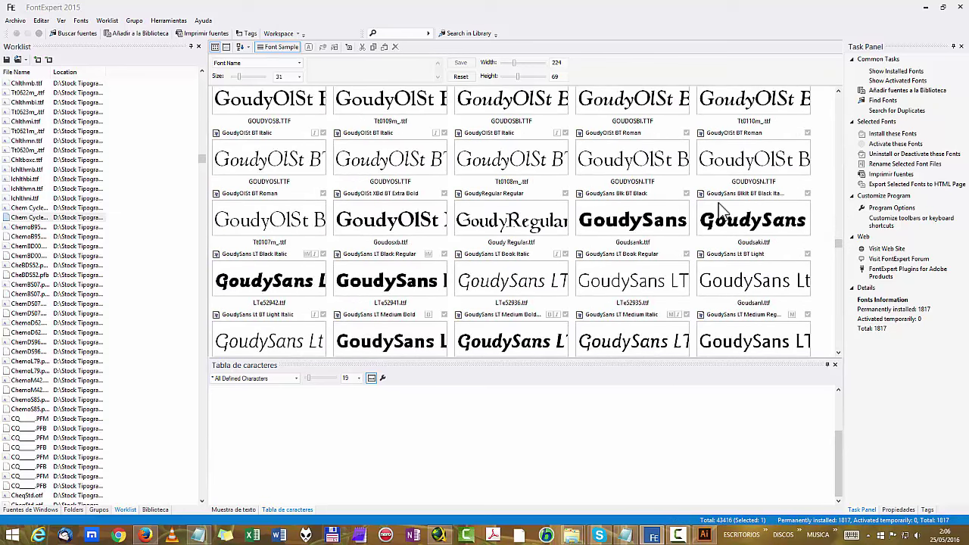
pyautogui.scroll(-15, 723, 212)
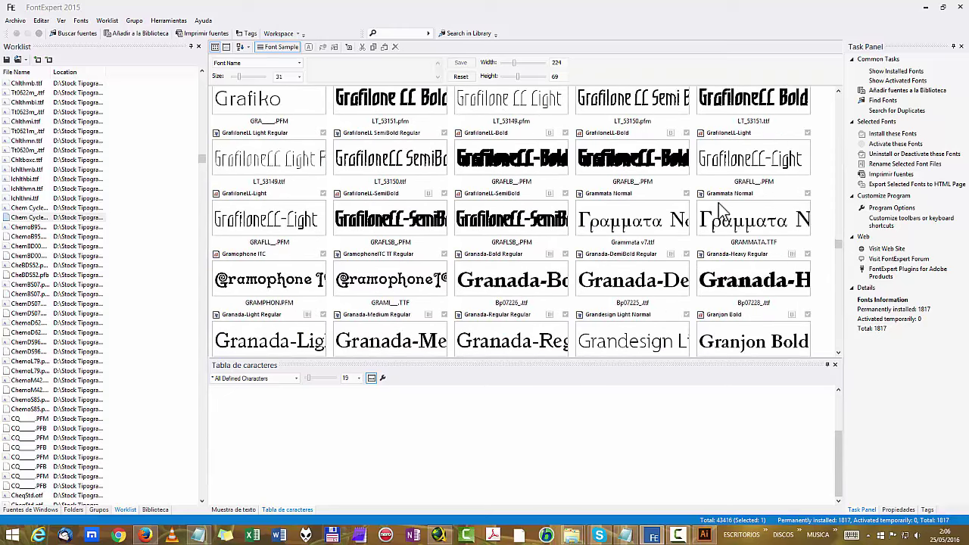
pyautogui.scroll(-15, 723, 212)
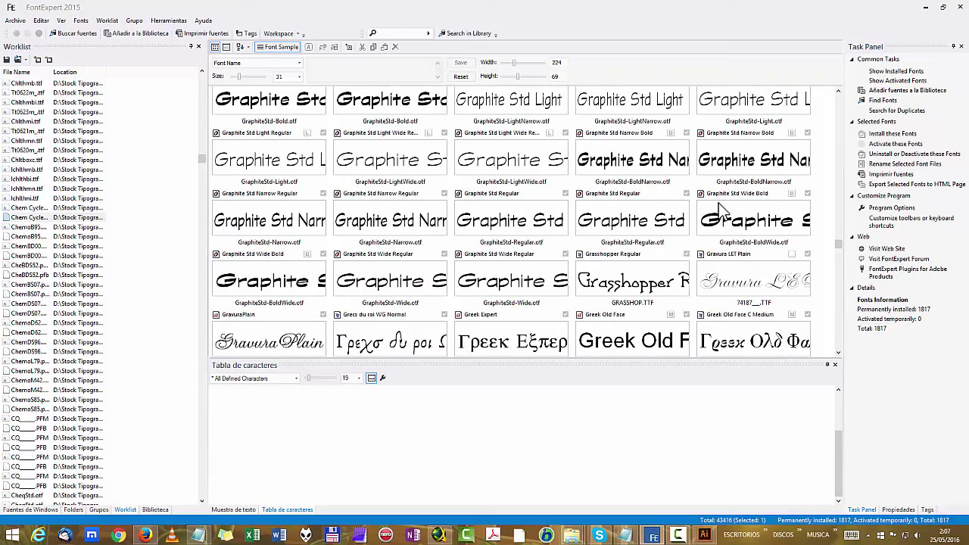
pyautogui.scroll(-15, 723, 212)
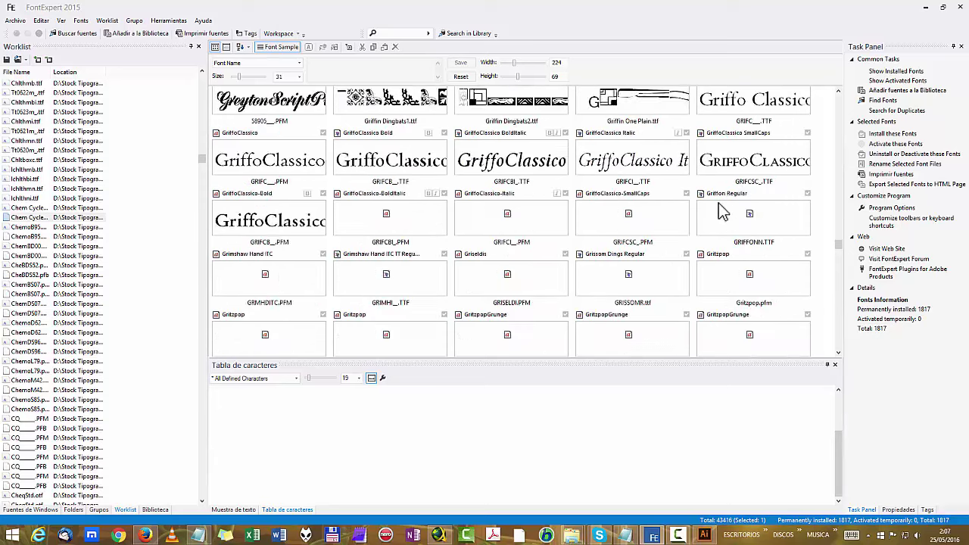
pyautogui.scroll(-8, 723, 212)
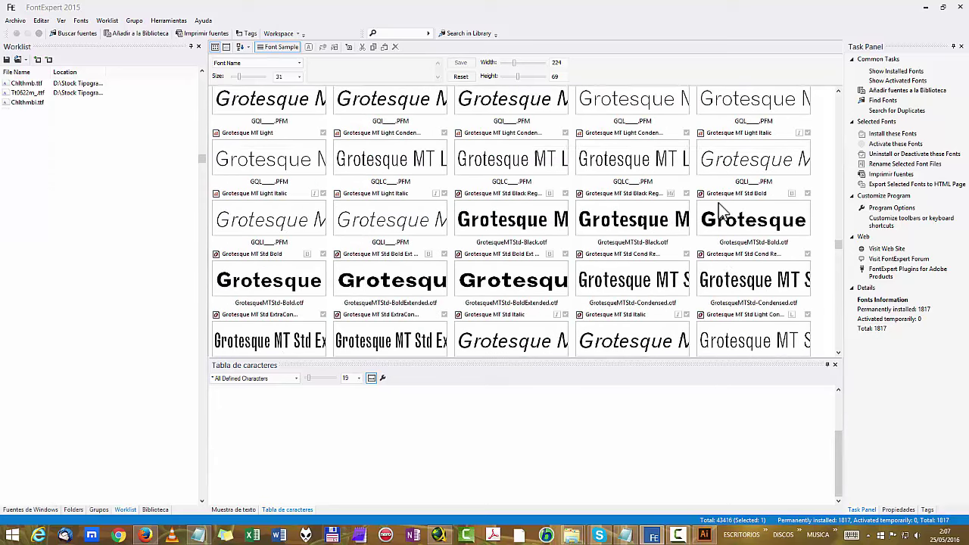
pyautogui.scroll(-15, 723, 212)
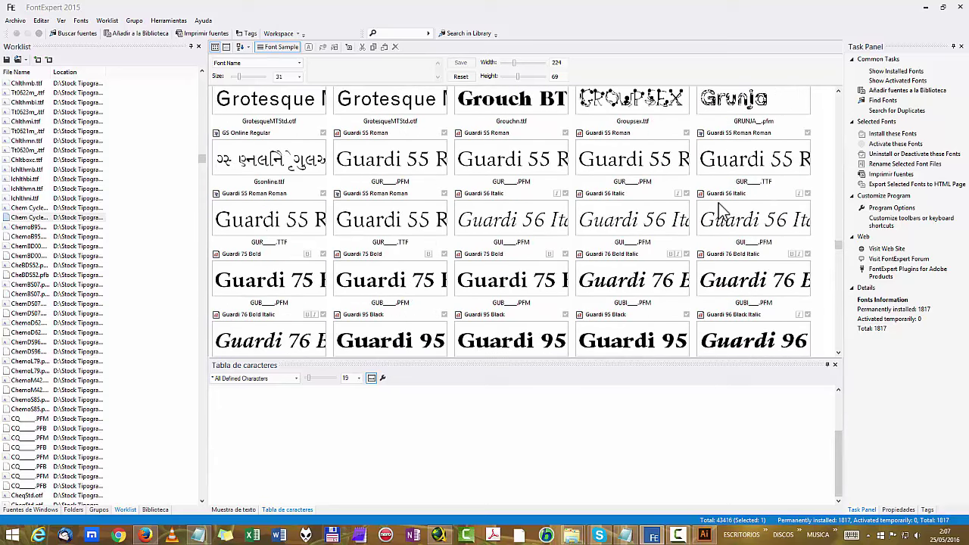
pyautogui.scroll(-5, 724, 212)
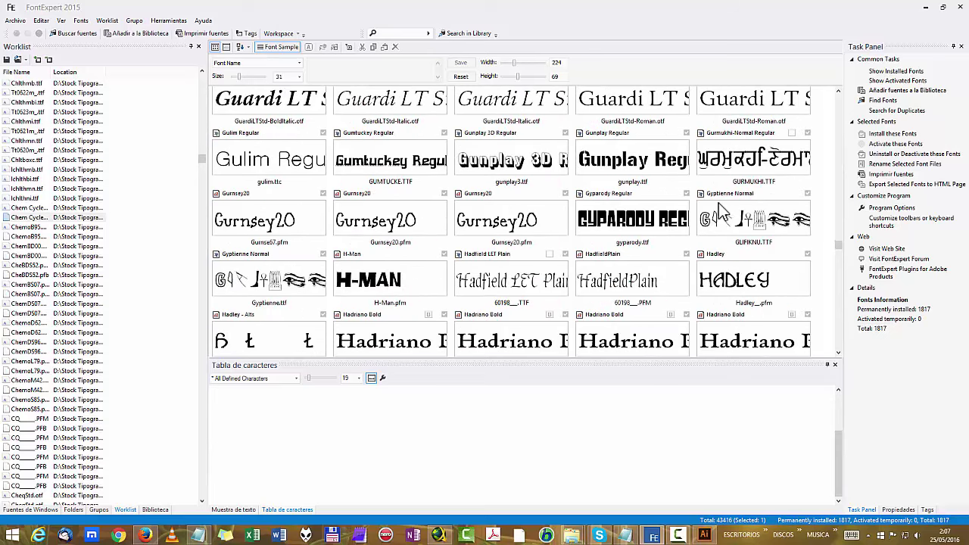
pyautogui.scroll(-2, 503, 244)
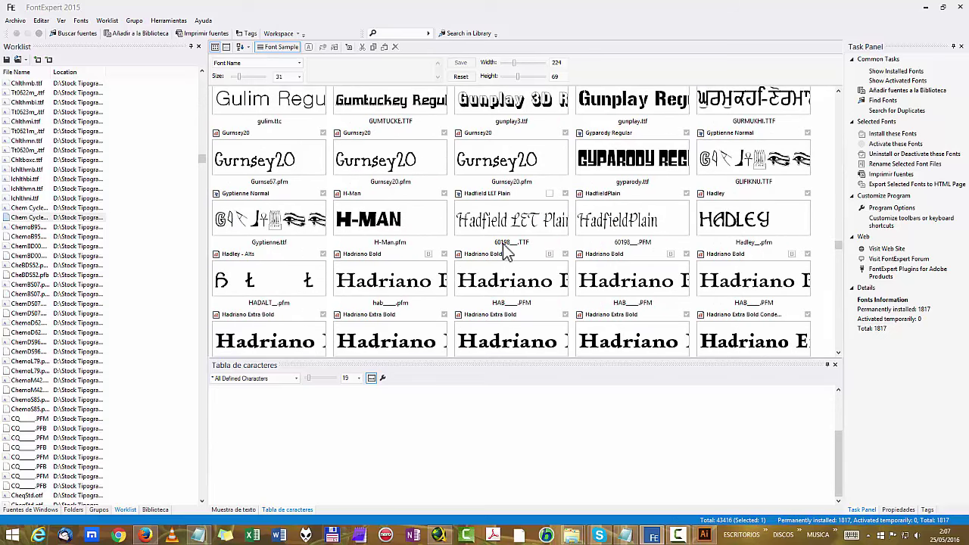
pyautogui.scroll(-1, 506, 254)
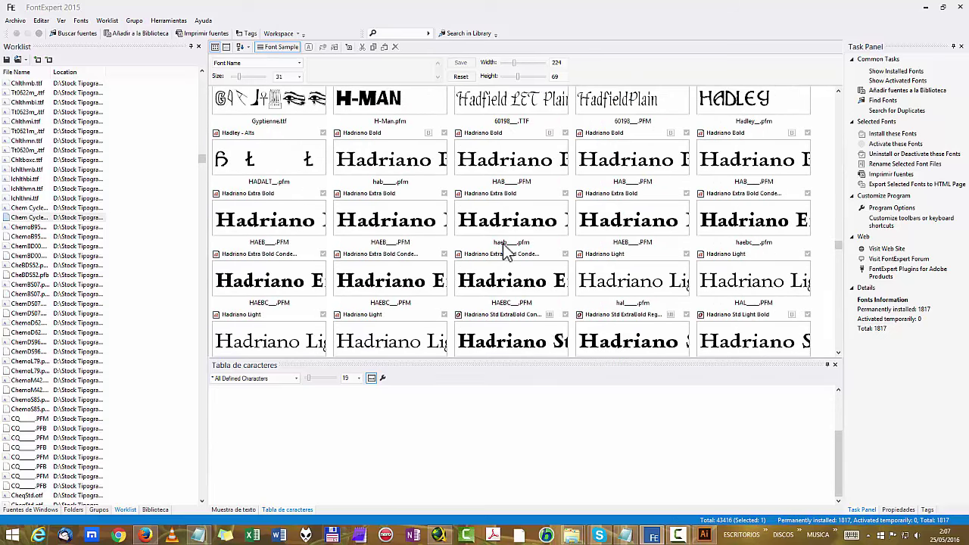
pyautogui.scroll(-4, 506, 254)
pyautogui.scroll(-2, 506, 255)
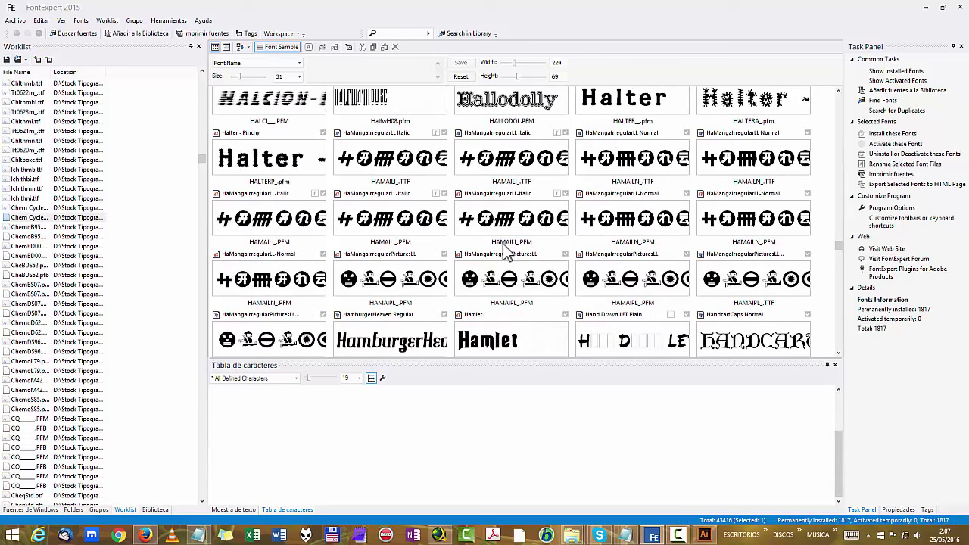
pyautogui.scroll(-4, 506, 254)
pyautogui.scroll(-3, 506, 255)
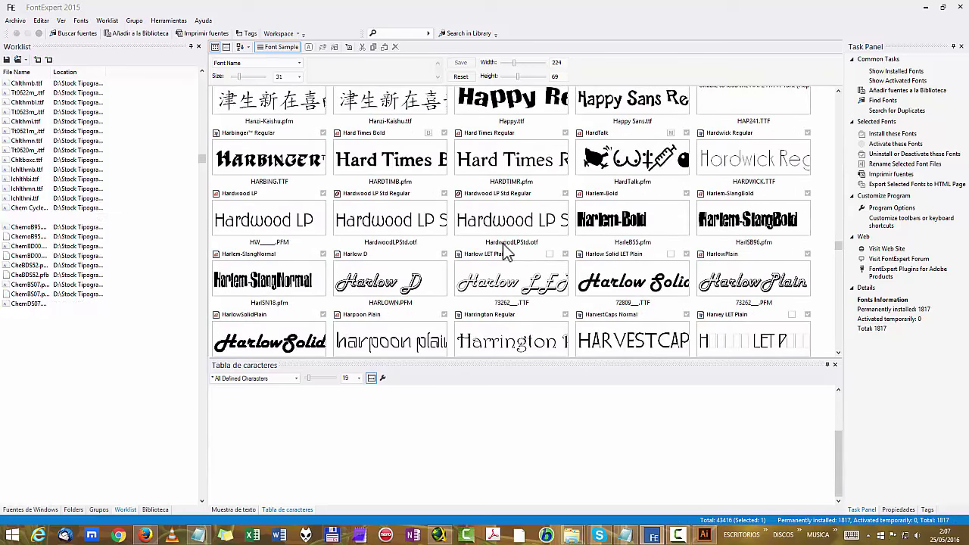
pyautogui.scroll(-3, 506, 254)
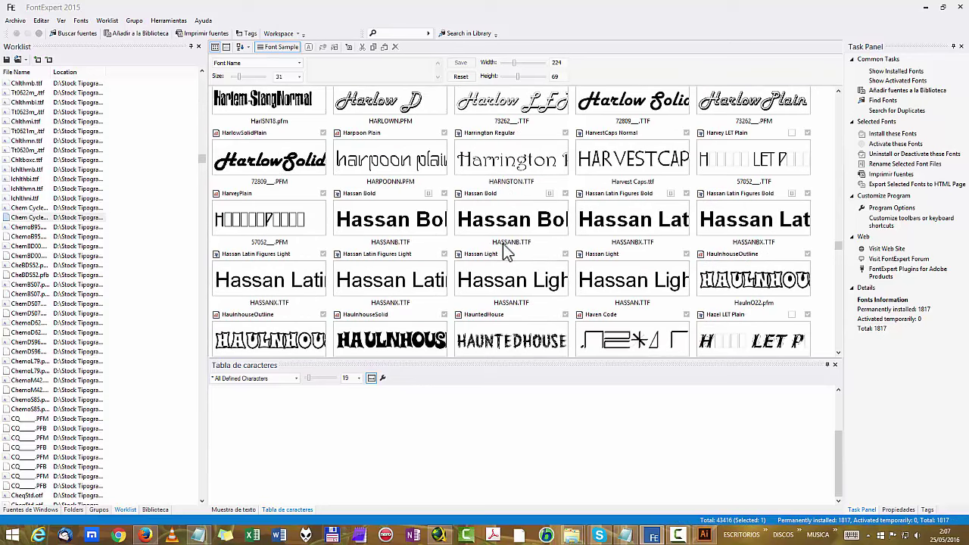
pyautogui.scroll(-2, 506, 255)
pyautogui.scroll(-2, 503, 244)
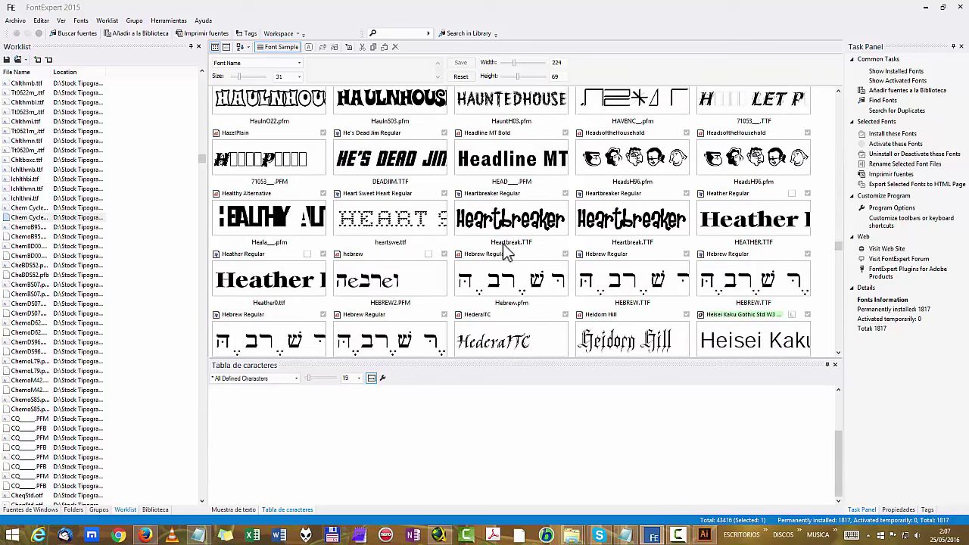
pyautogui.scroll(-4, 503, 244)
pyautogui.scroll(-3, 502, 244)
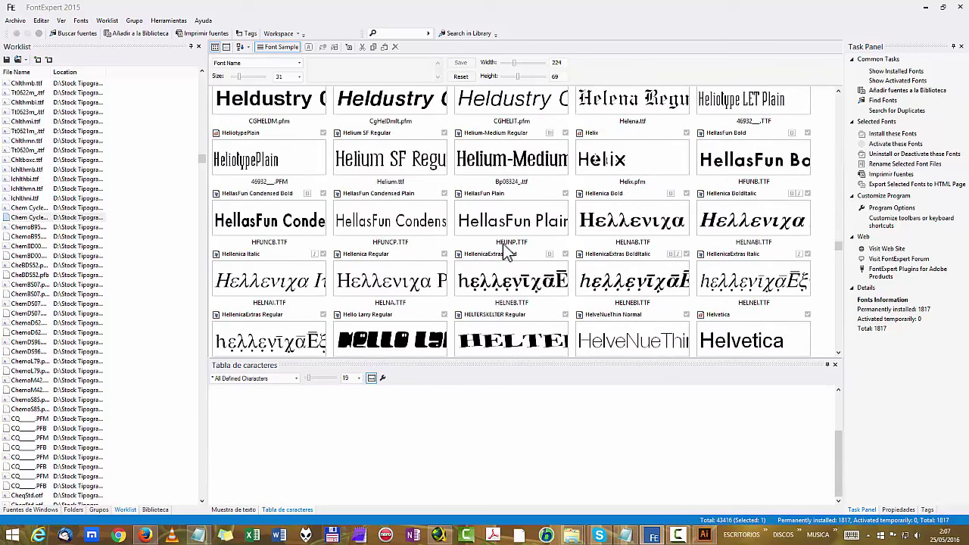
pyautogui.scroll(-2, 503, 244)
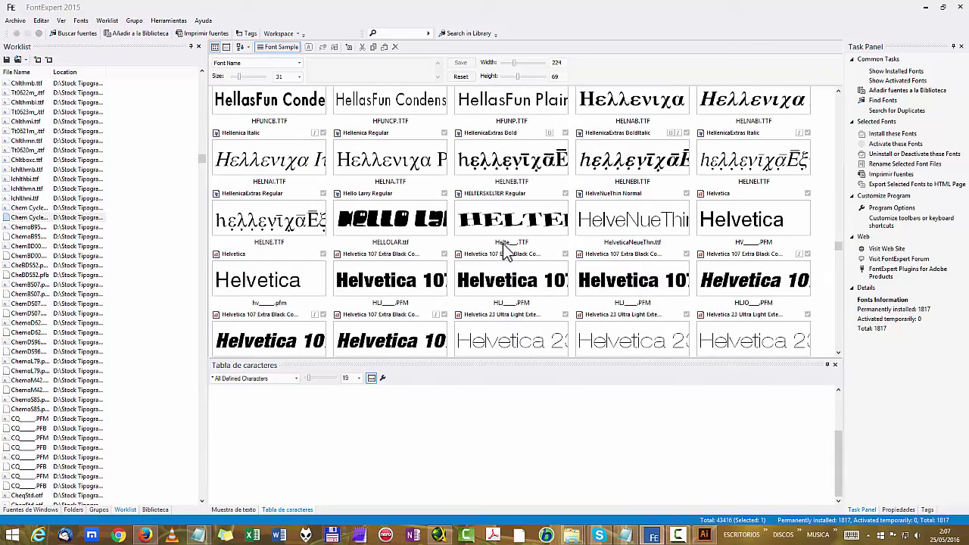
pyautogui.scroll(-7, 502, 244)
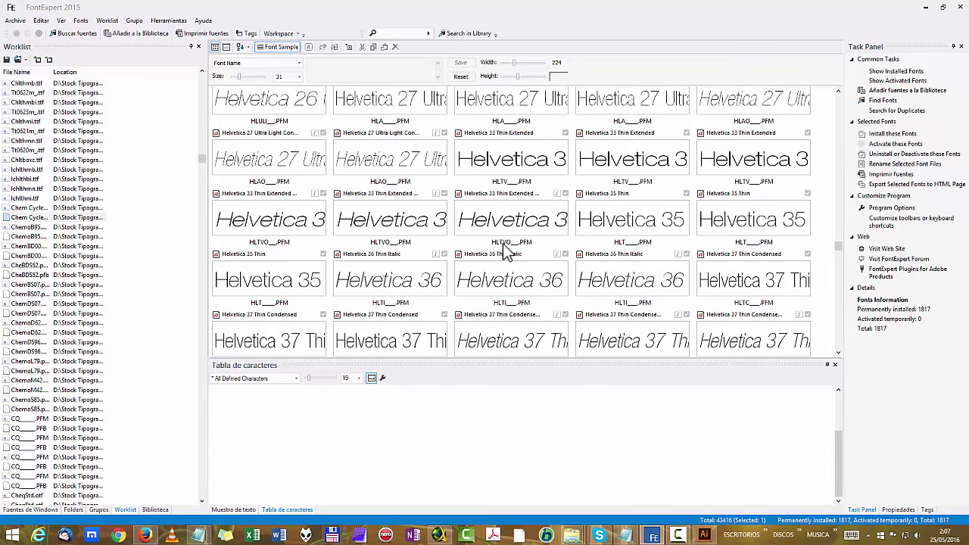
pyautogui.scroll(-8, 503, 243)
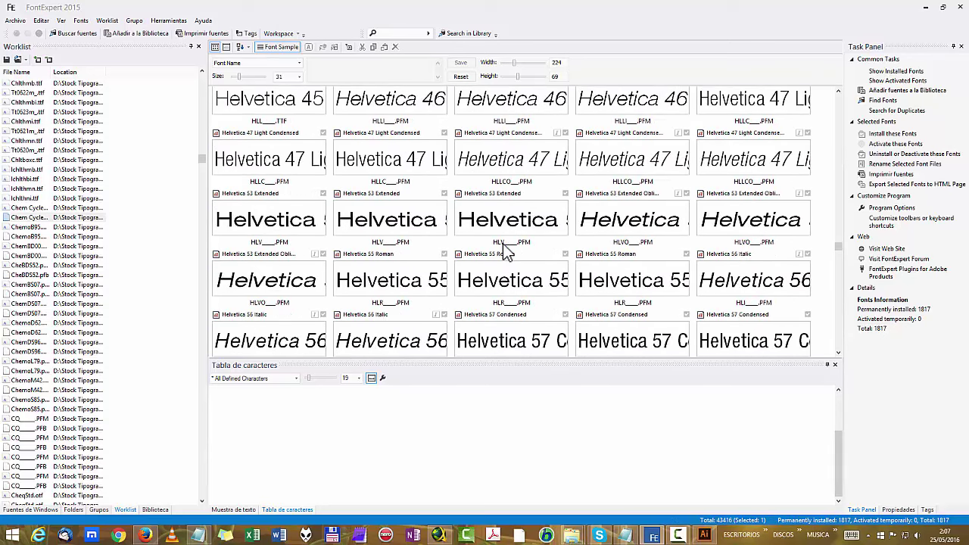
pyautogui.scroll(-8, 503, 244)
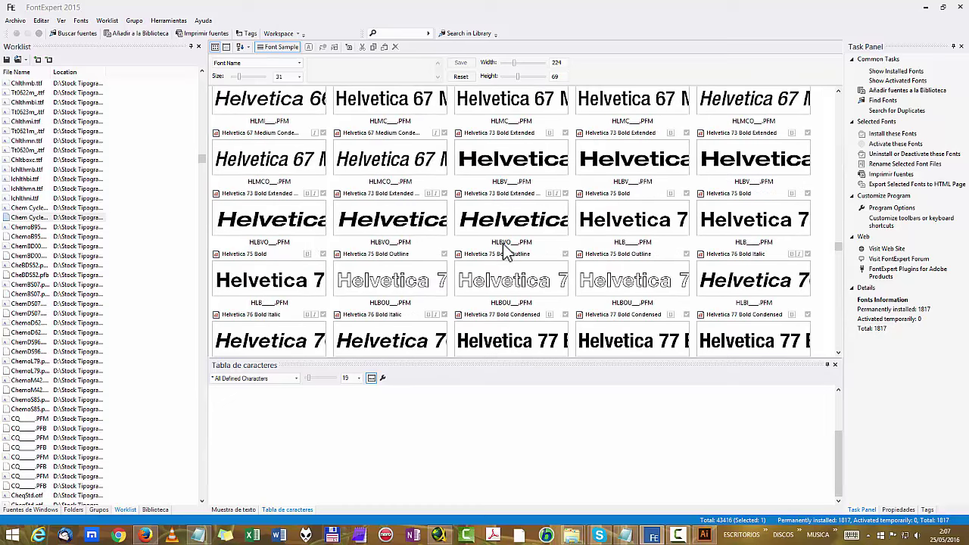
pyautogui.scroll(-8, 503, 244)
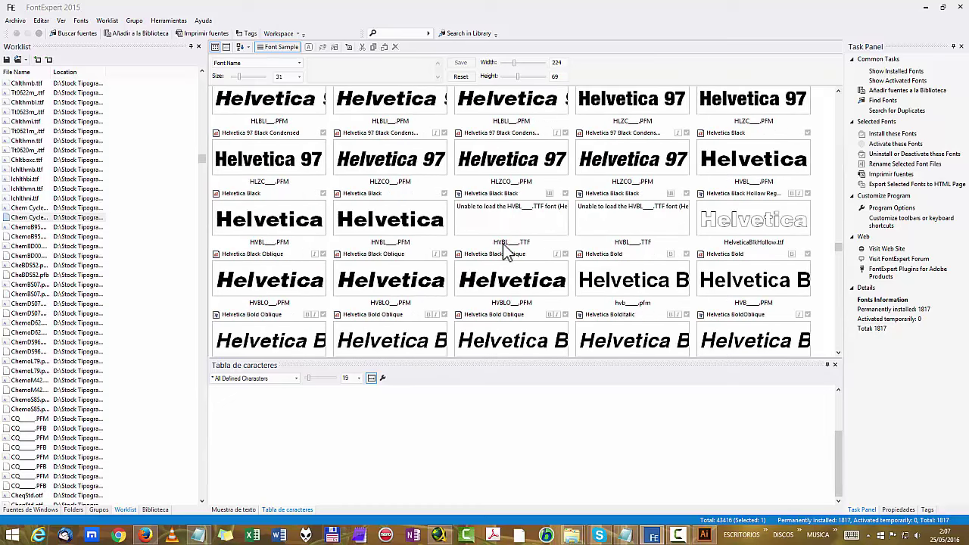
pyautogui.scroll(-4, 506, 252)
pyautogui.scroll(-10, 503, 244)
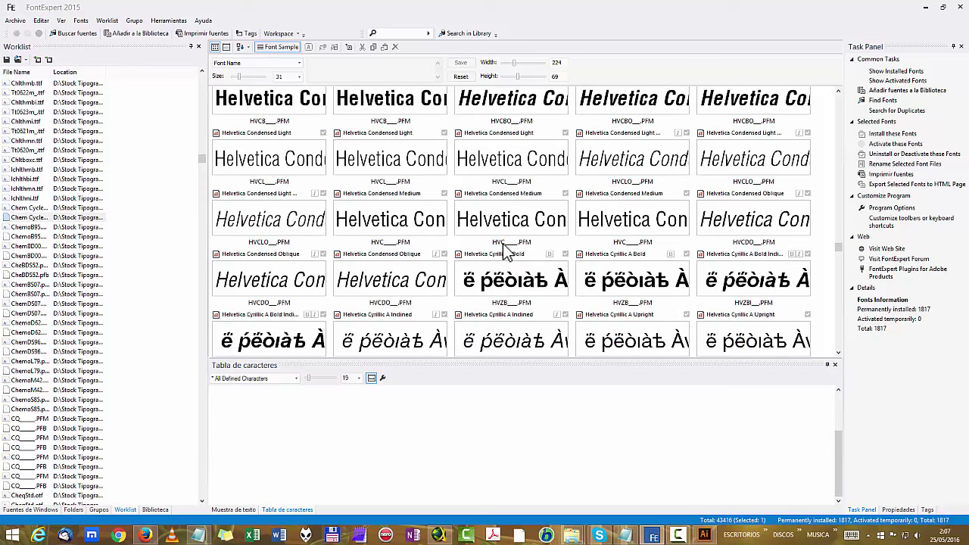
pyautogui.scroll(-10, 503, 244)
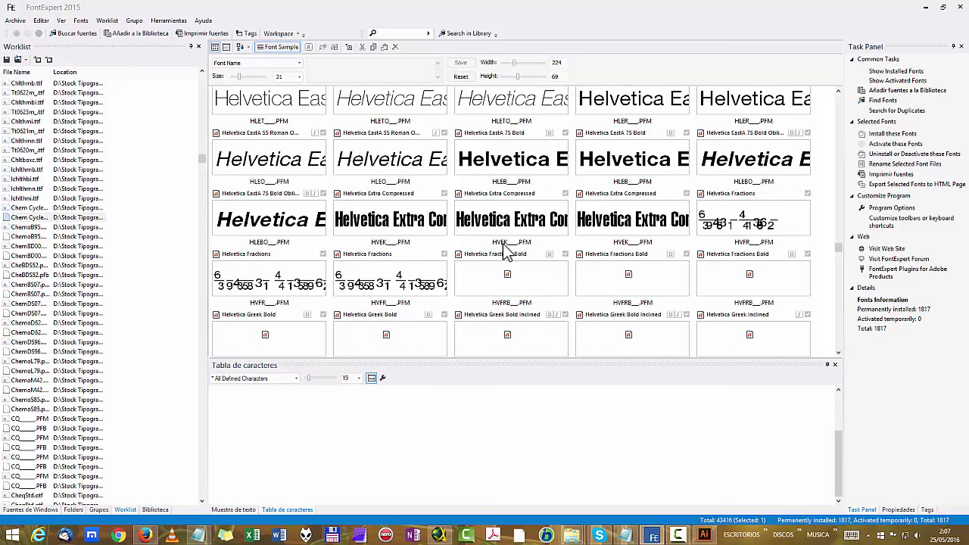
pyautogui.scroll(-8, 503, 244)
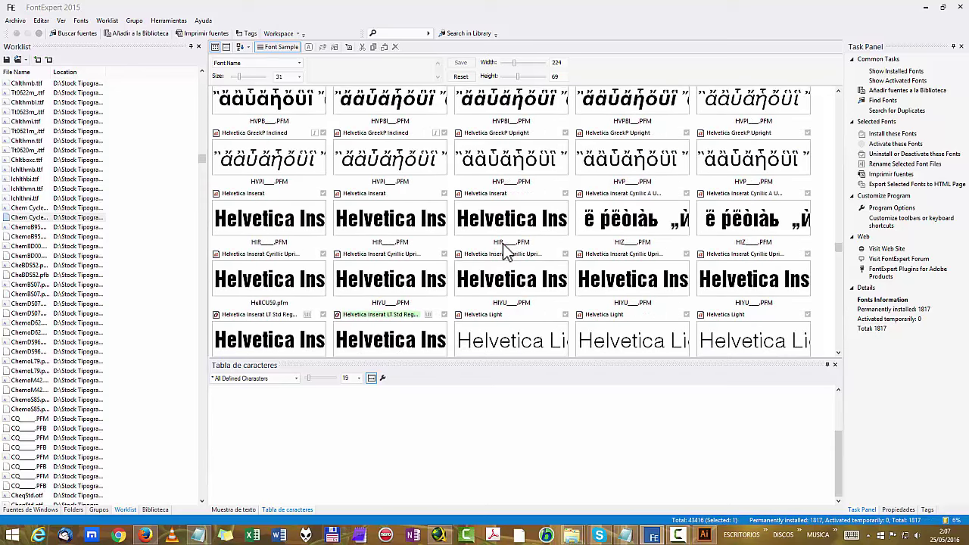
pyautogui.scroll(-10, 506, 254)
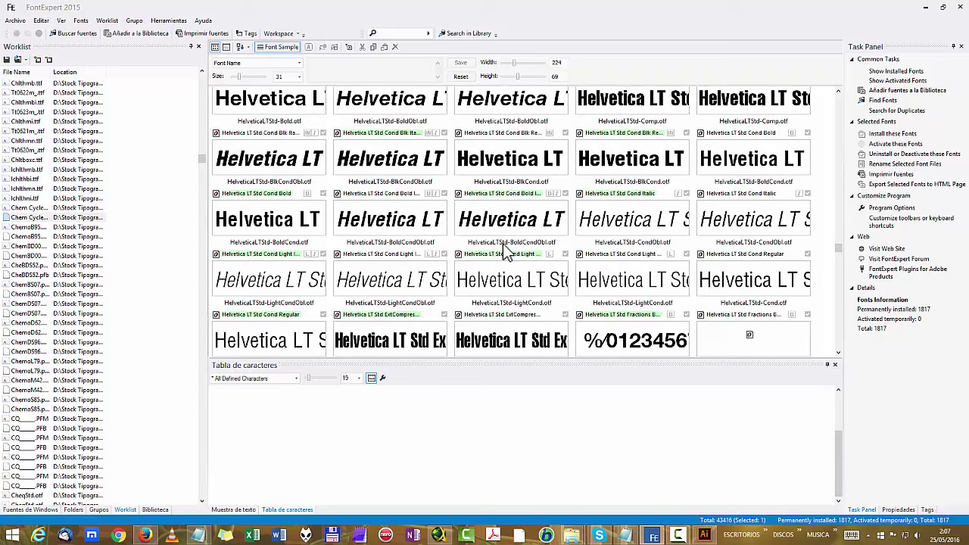
pyautogui.scroll(-8, 506, 254)
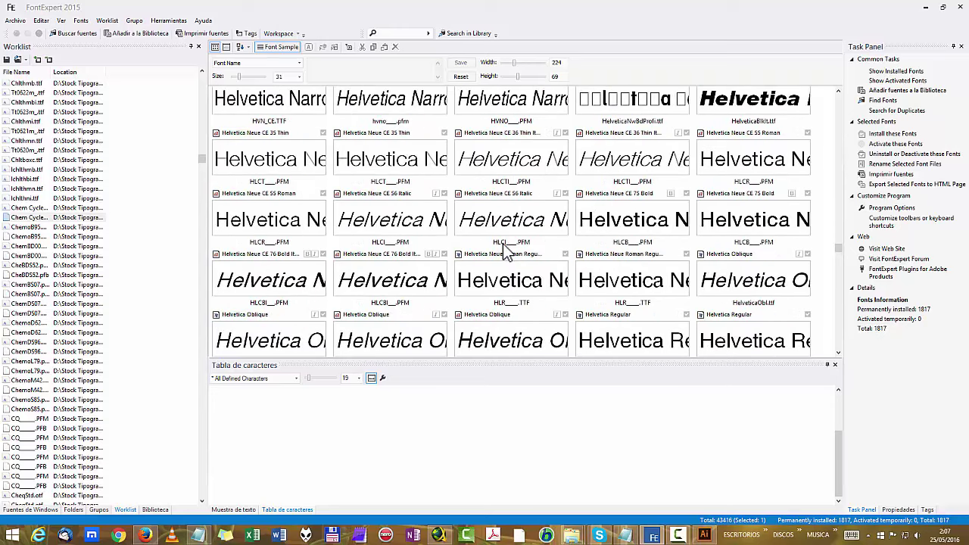
pyautogui.scroll(-10, 506, 254)
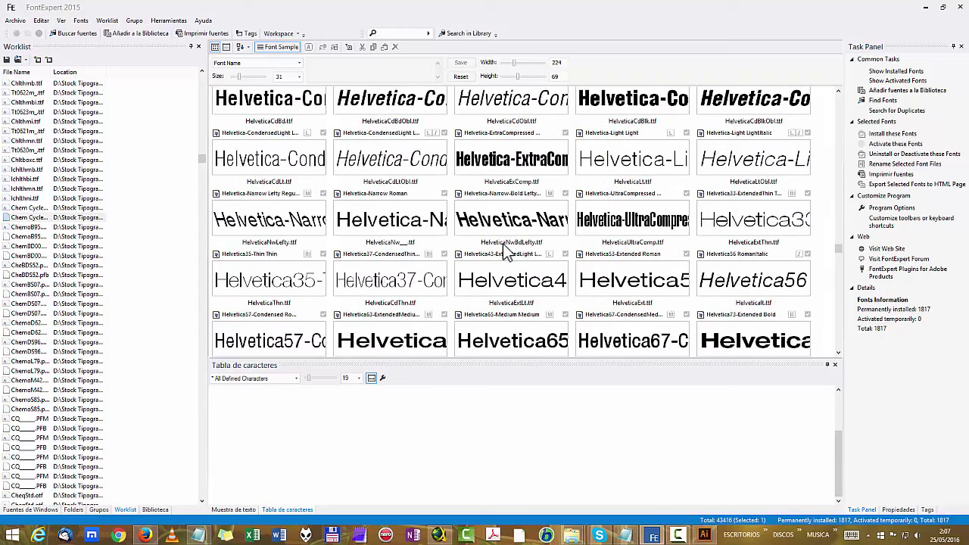
pyautogui.scroll(-10, 506, 254)
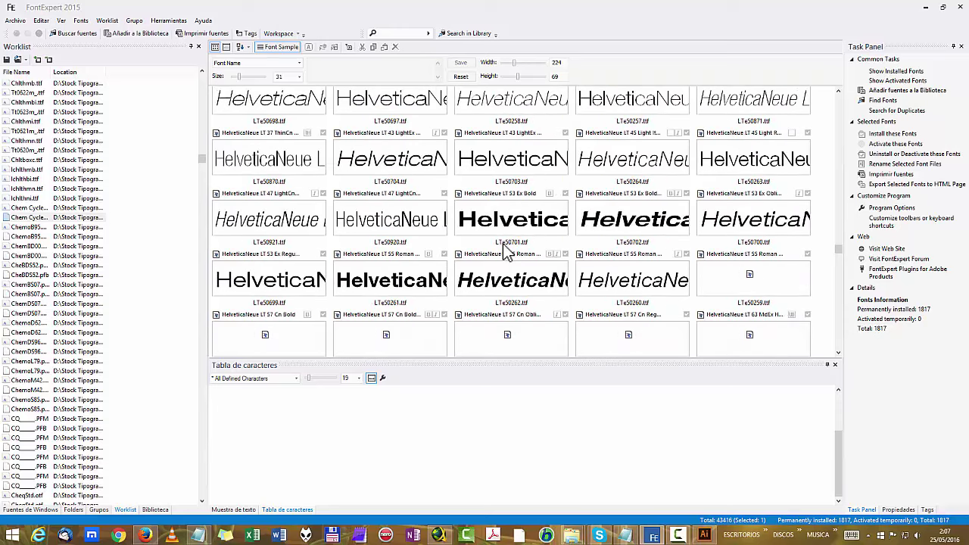
pyautogui.scroll(-10, 503, 244)
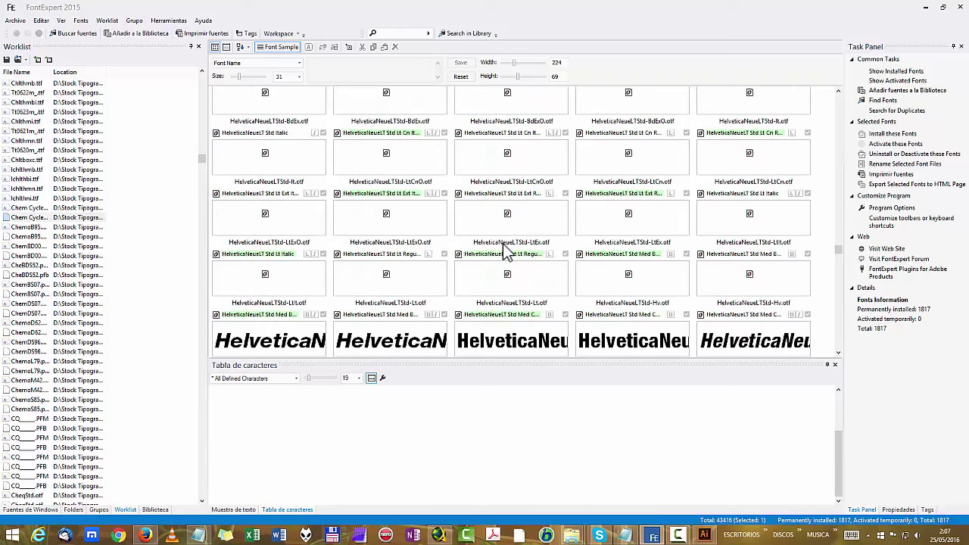
pyautogui.scroll(-15, 503, 244)
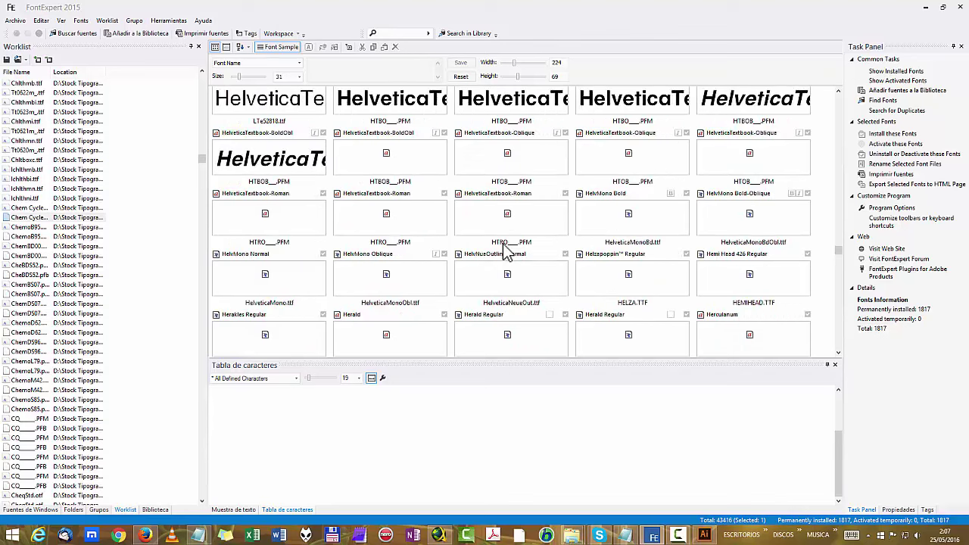
pyautogui.scroll(-2, 506, 254)
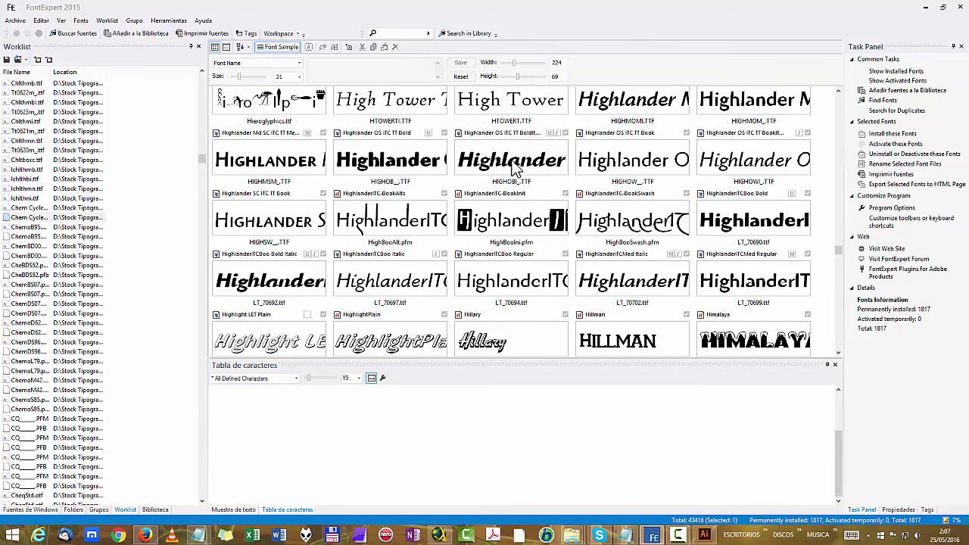
pyautogui.scroll(-5, 530, 208)
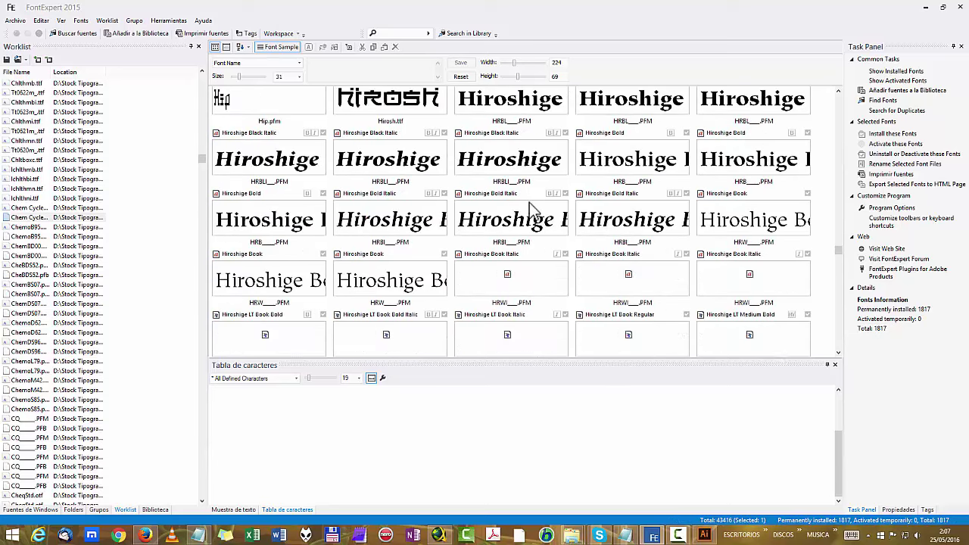
pyautogui.scroll(-8, 531, 208)
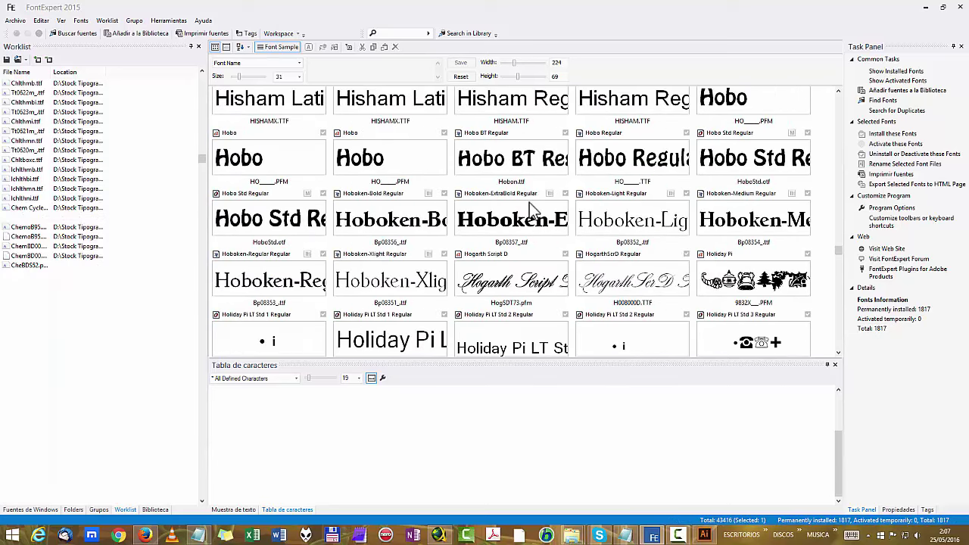
pyautogui.scroll(-1, 534, 227)
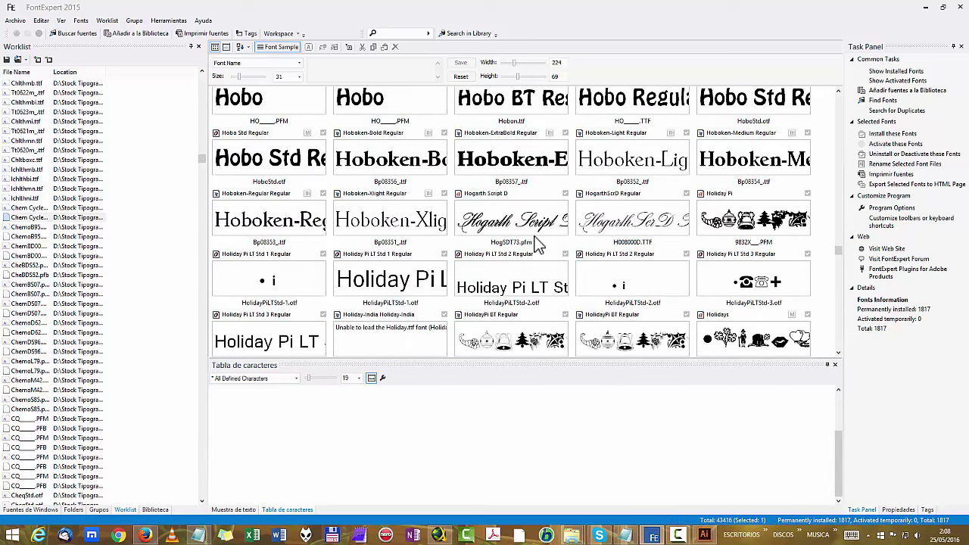
pyautogui.scroll(-2, 535, 250)
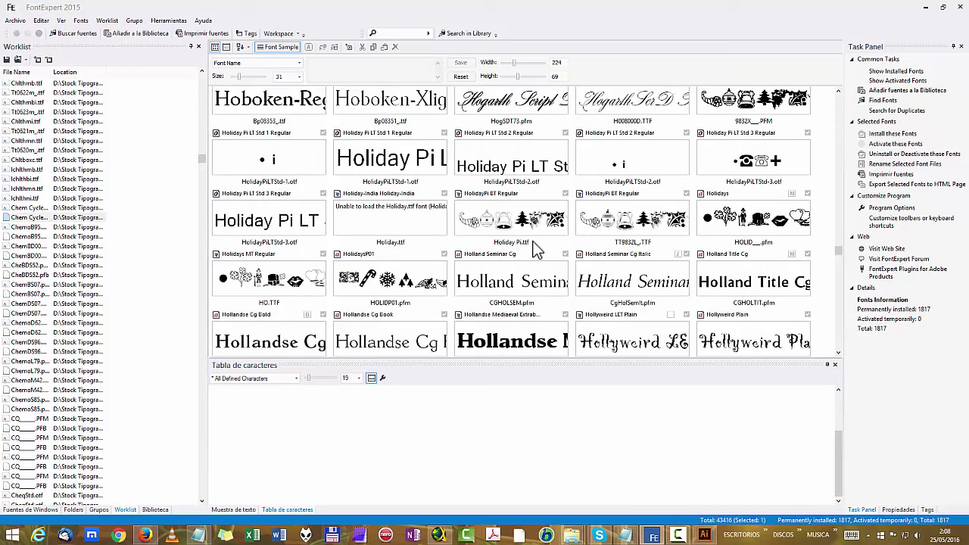
pyautogui.scroll(-3, 534, 231)
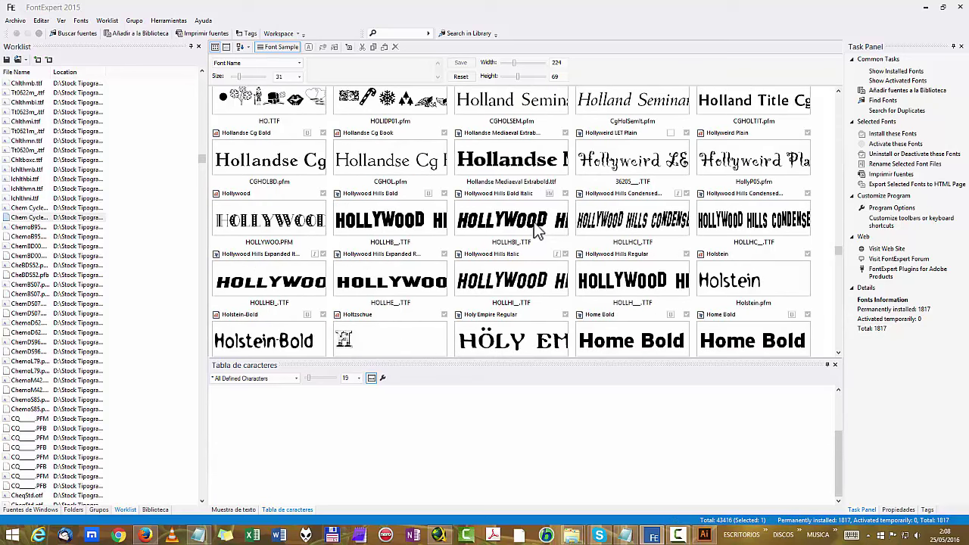
pyautogui.scroll(-1, 534, 231)
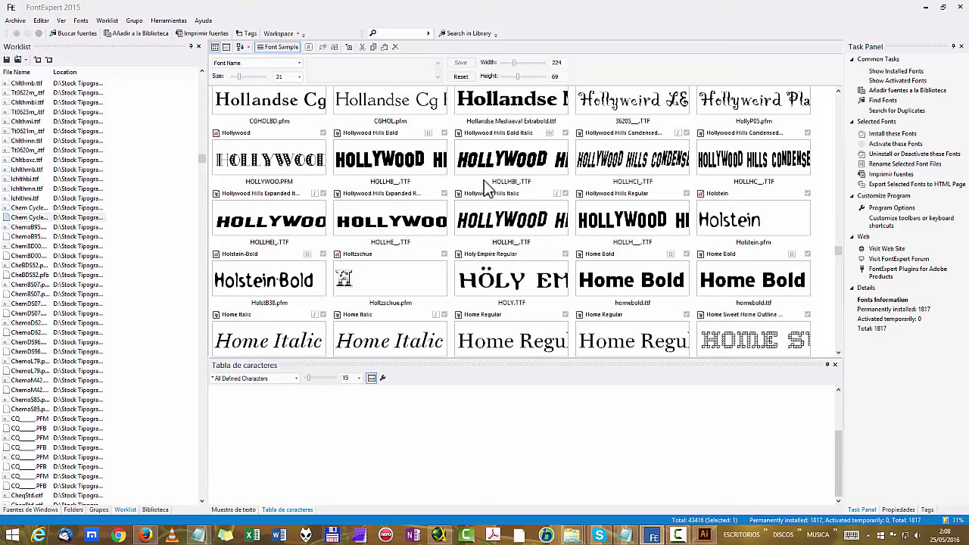
# Step: Show the context menus for Hollywood Hills Bold Italic, then Holstein-Bold
pyautogui.click(516, 154)
pyautogui.rightClick(510, 145)
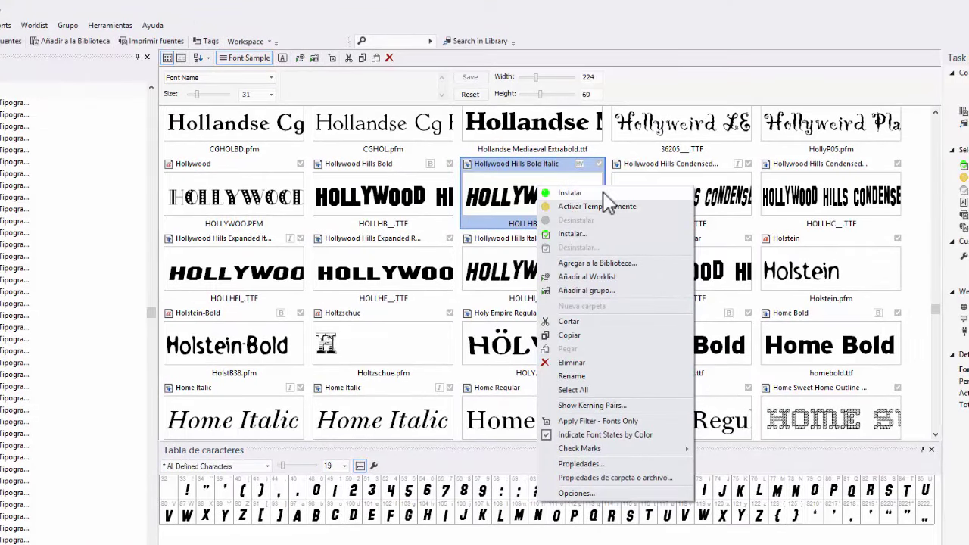
pyautogui.click(654, 81)
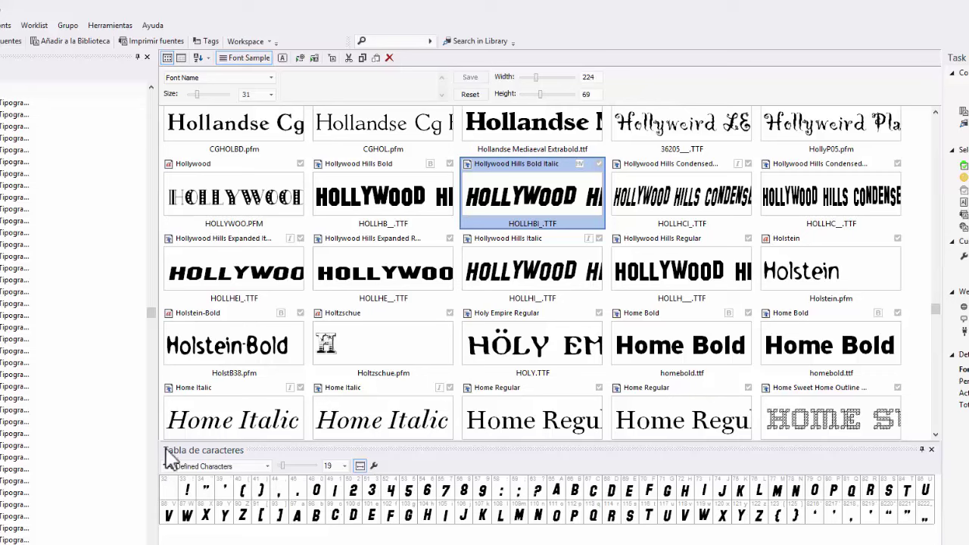
pyautogui.click(198, 346)
pyautogui.rightClick(231, 344)
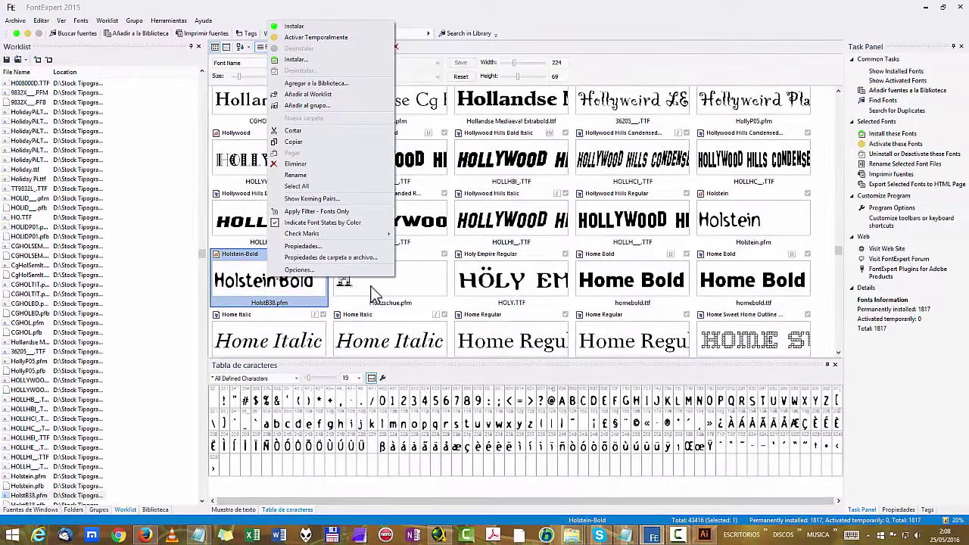
# Step: Close the Holstein-Bold menu, view Fuentes de Windows, then return to the re-sorting Worklist
pyautogui.click(732, 27)
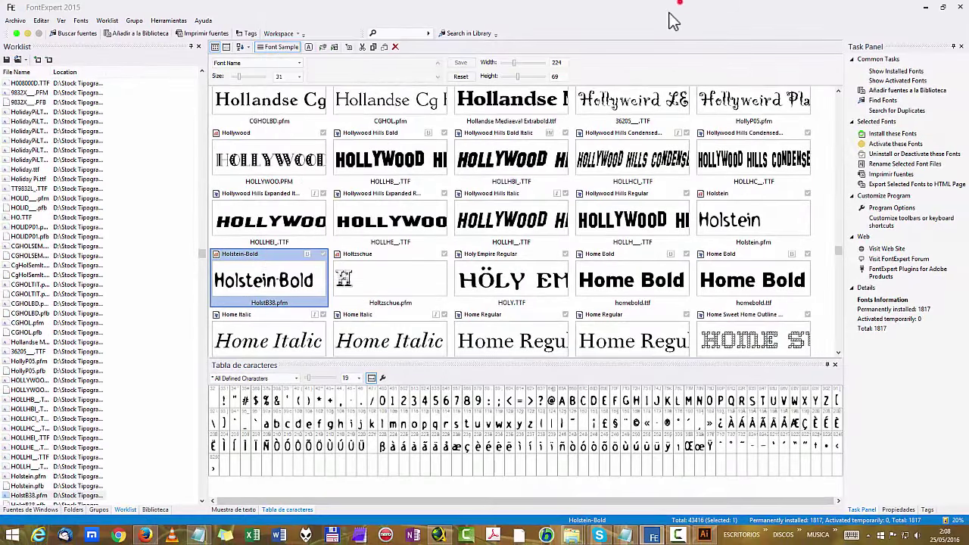
pyautogui.click(15, 509)
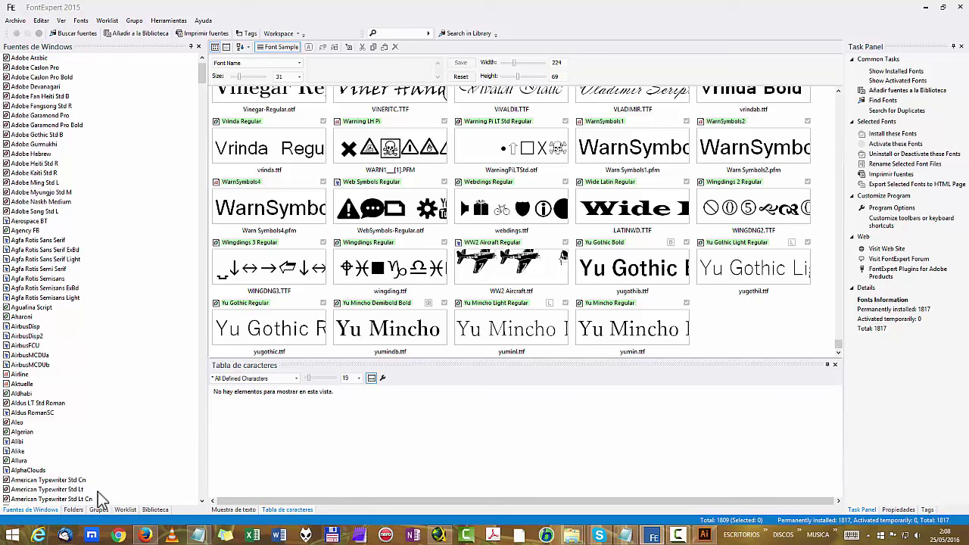
pyautogui.click(124, 509)
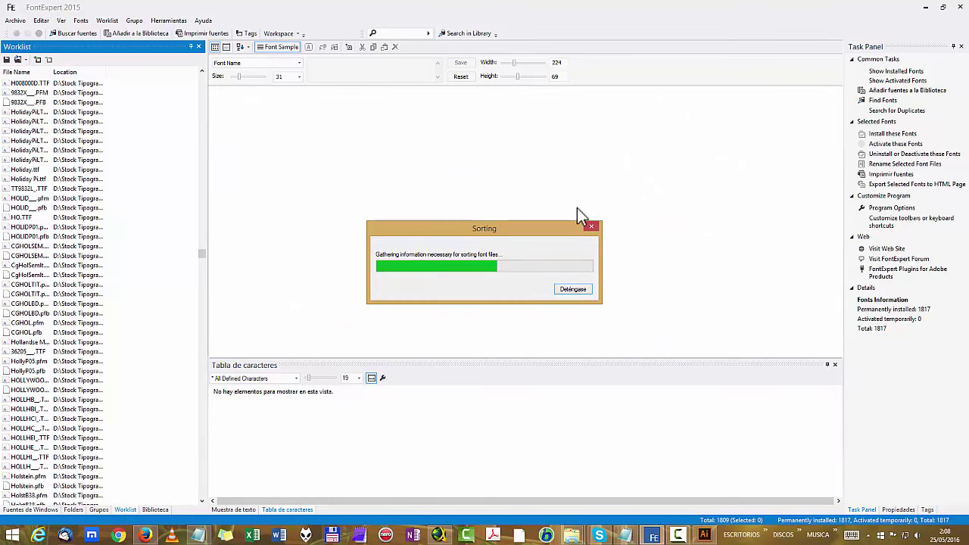
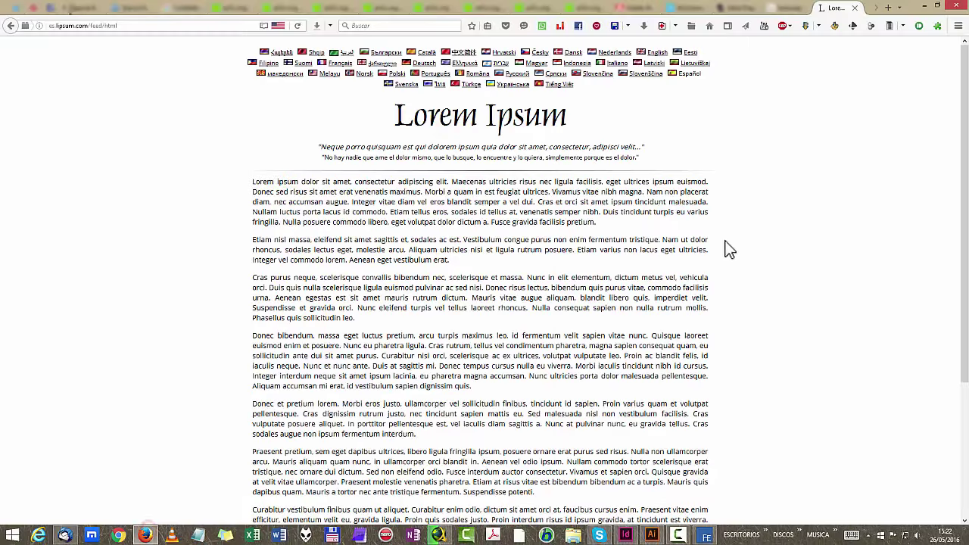
# Step: Set the Lorem Ipsum generator to 10 paragraphs and generate them
pyautogui.scroll(-3, 612, 276)
pyautogui.hotkey('alt', 'Left')
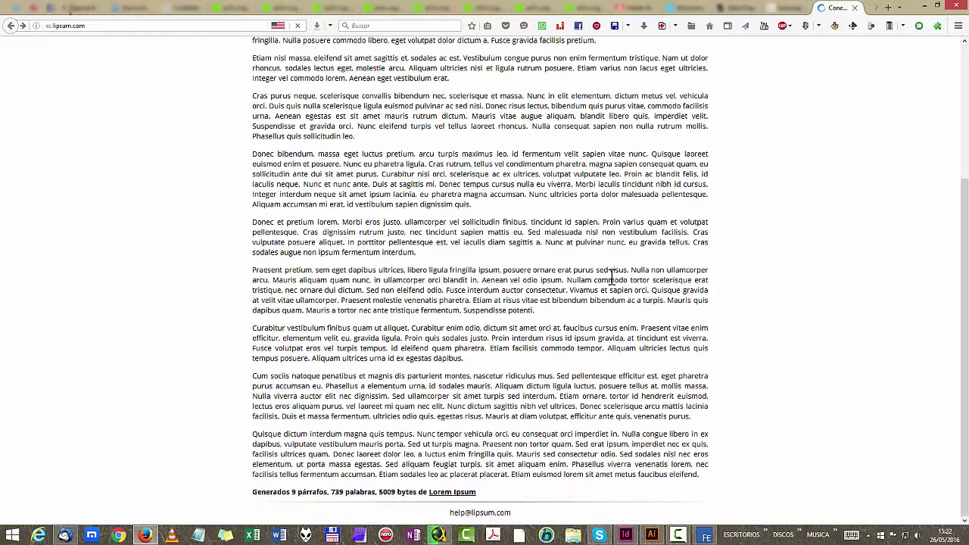
pyautogui.scroll(-3, 587, 360)
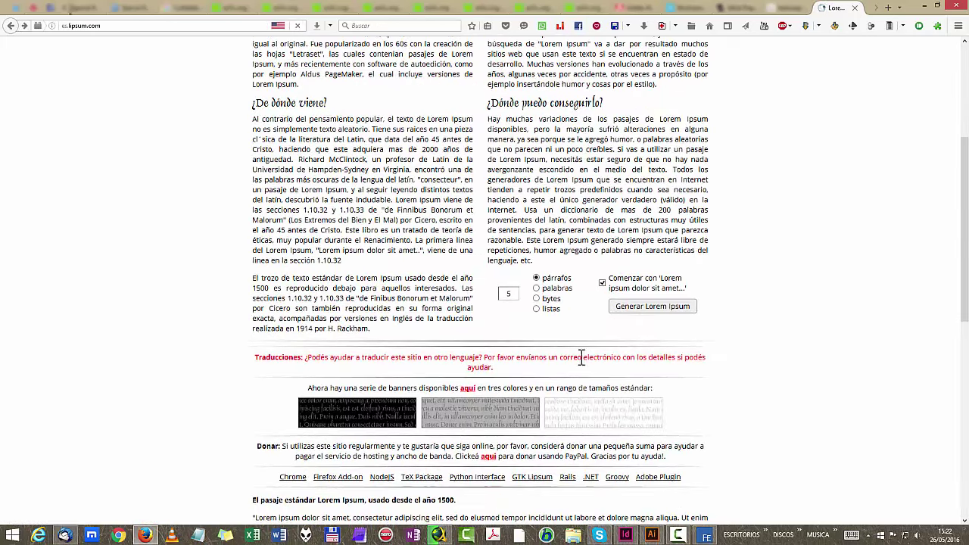
pyautogui.doubleClick(509, 293)
pyautogui.write('10')
pyautogui.press('Return')
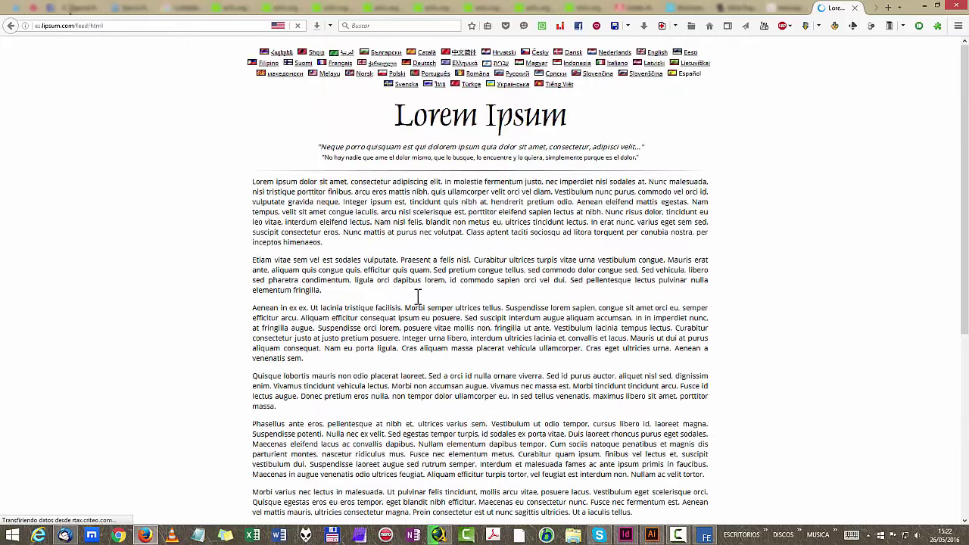
# Step: Uncheck 'Comenzar con Lorem ipsum' and regenerate the ten paragraphs
pyautogui.scroll(-3, 353, 250)
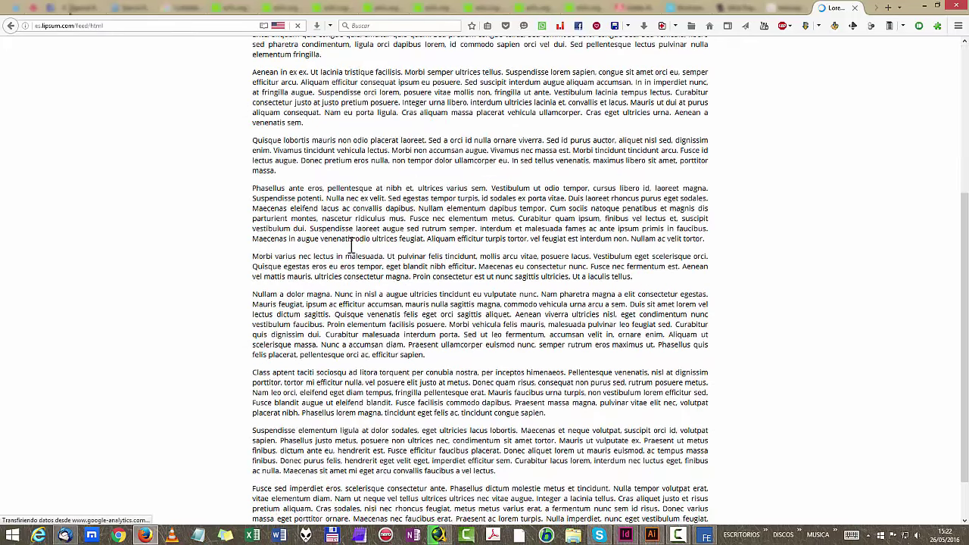
pyautogui.scroll(-5, 424, 296)
pyautogui.scroll(10, 439, 309)
pyautogui.hotkey('alt', 'Left')
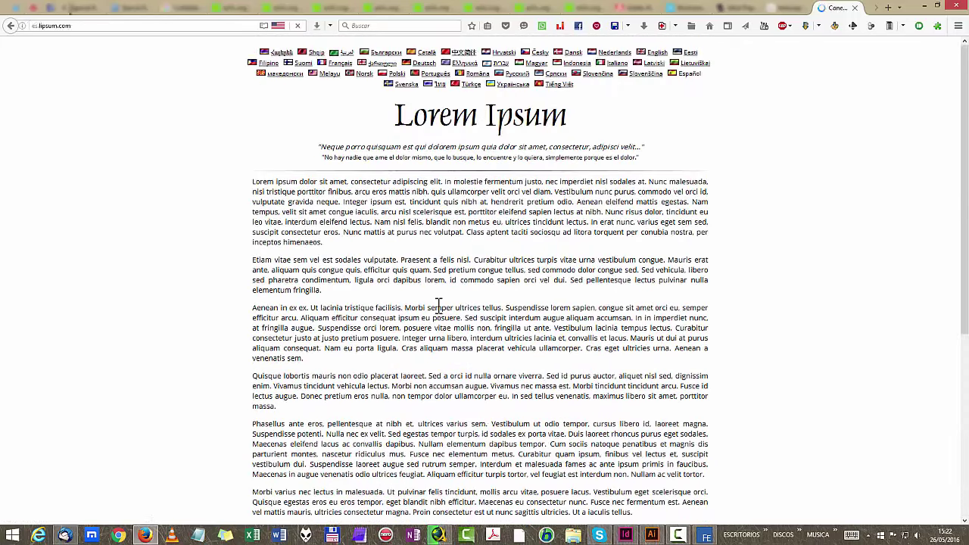
pyautogui.click(601, 283)
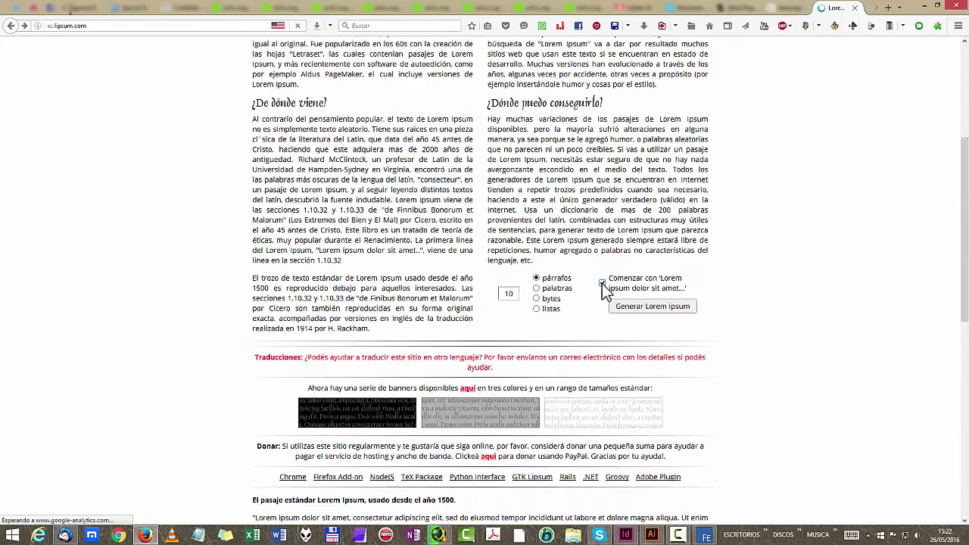
pyautogui.click(636, 310)
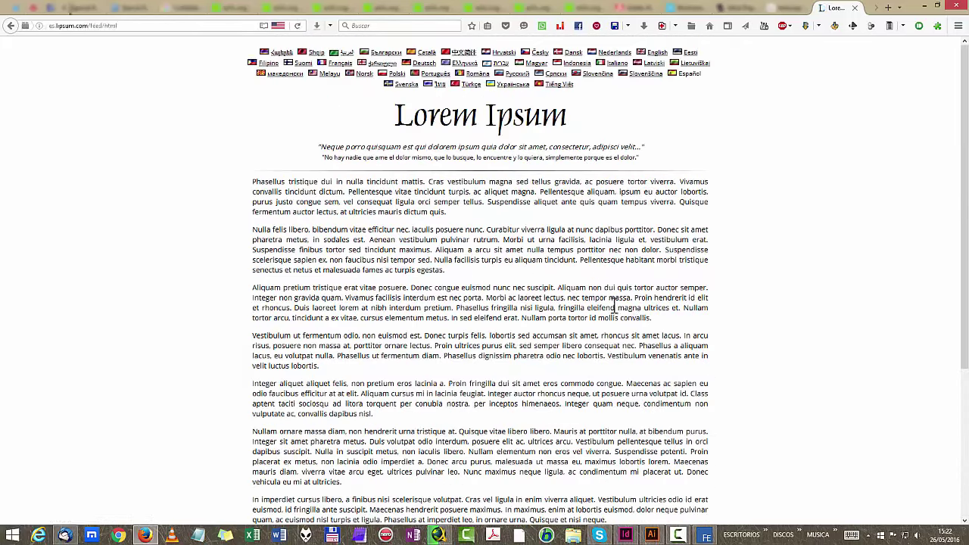
# Step: Copy a fresh set of paragraphs beginning 'Nam sodales' and bring up Illustrator
pyautogui.click(252, 181)
pyautogui.moveTo(281, 237); pyautogui.dragTo(316, 308)
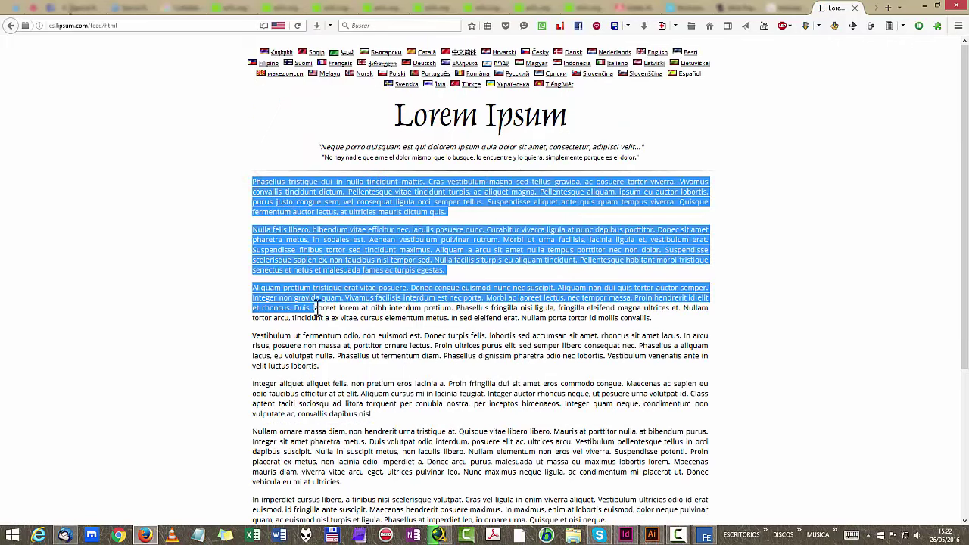
pyautogui.hotkey('alt', 'Left')
pyautogui.click(619, 307)
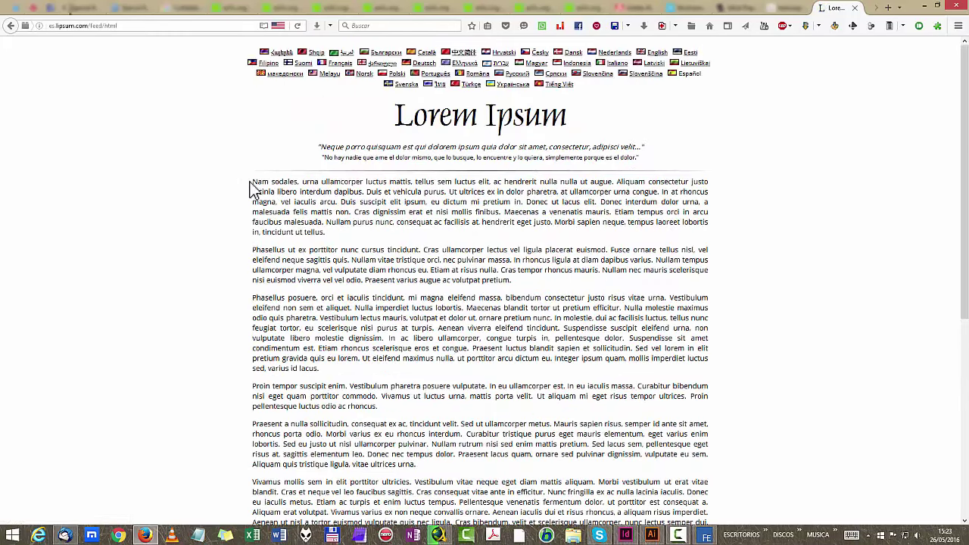
pyautogui.moveTo(253, 182); pyautogui.dragTo(577, 470)
pyautogui.scroll(-5, 418, 379)
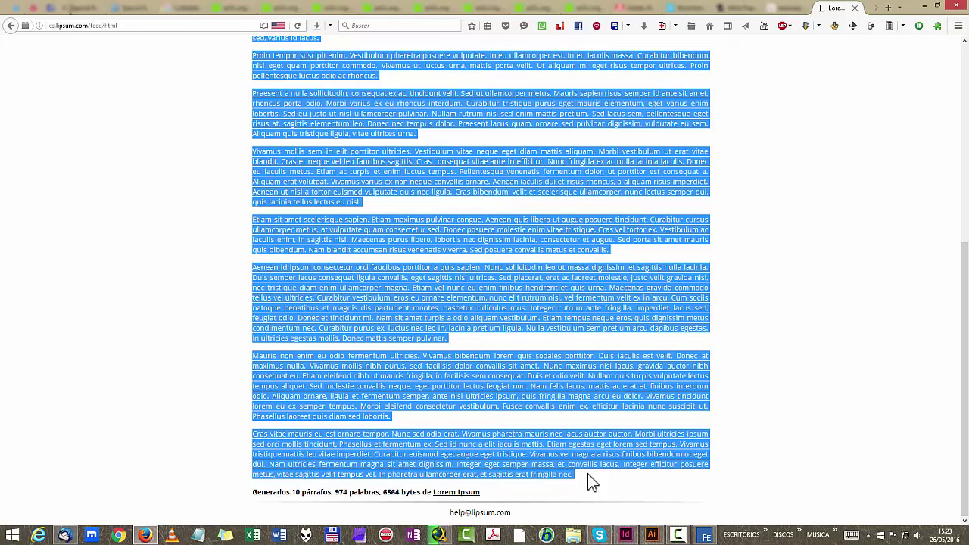
pyautogui.click(636, 435)
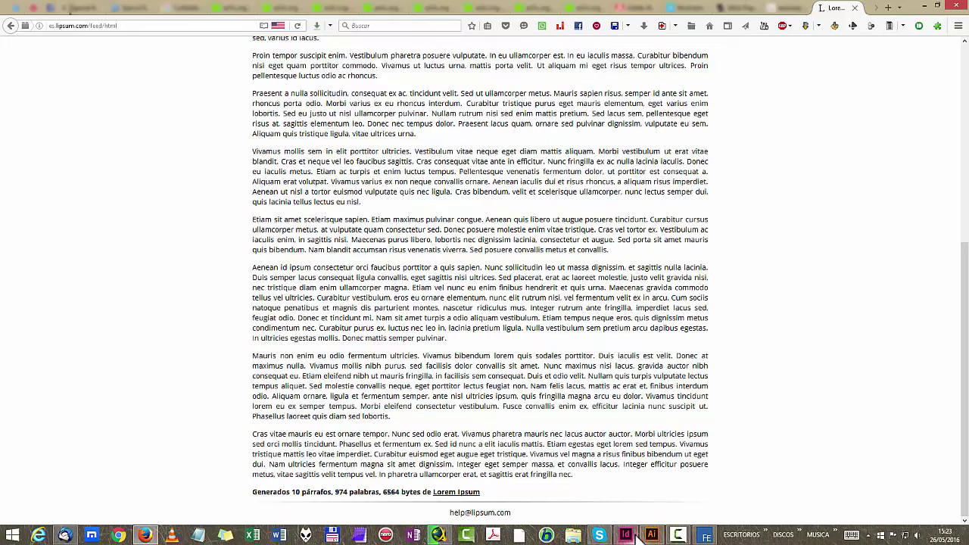
pyautogui.click(651, 535)
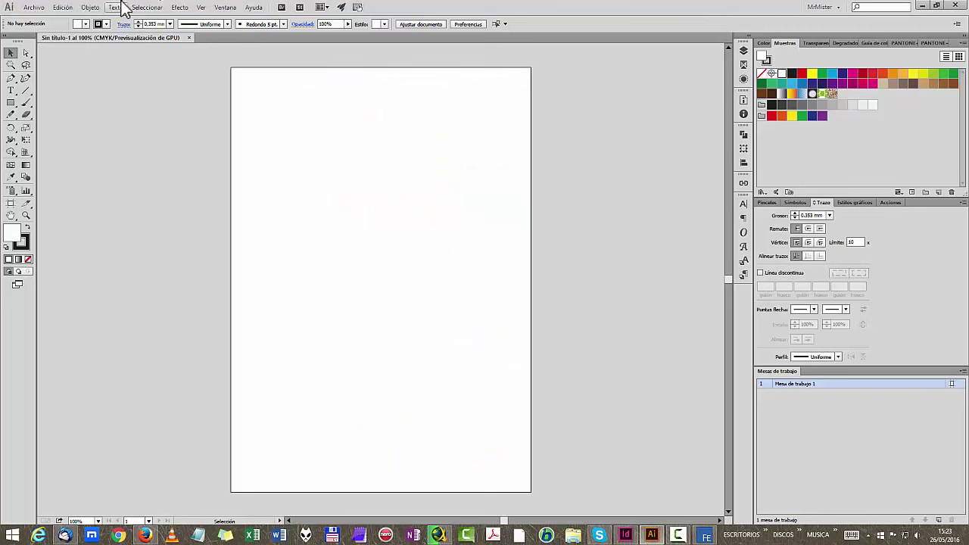
# Step: Draw a tall text frame at the artboard's left, paste the lorem ipsum text, and load its overflow
pyautogui.click(11, 90)
pyautogui.moveTo(246, 81); pyautogui.dragTo(327, 481)
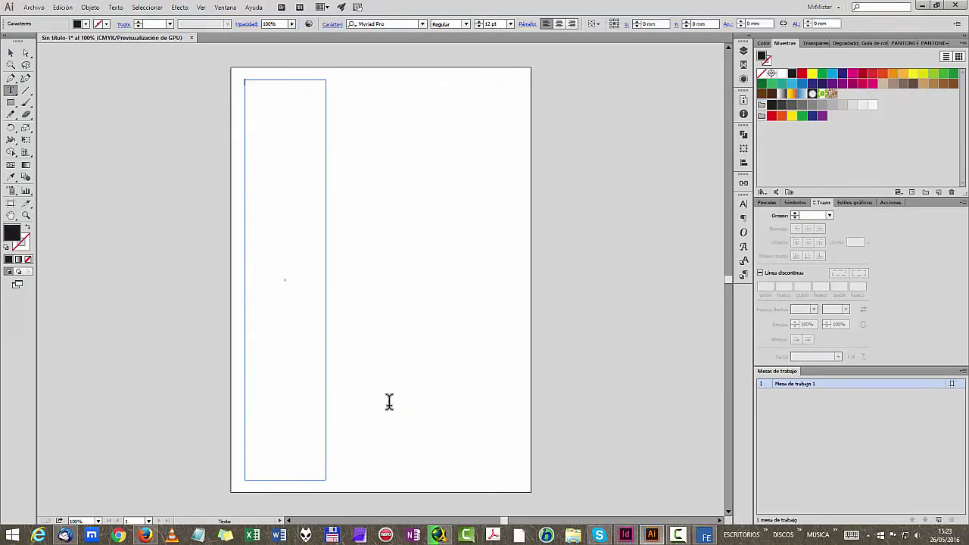
pyautogui.hotkey('ctrl', 'v')
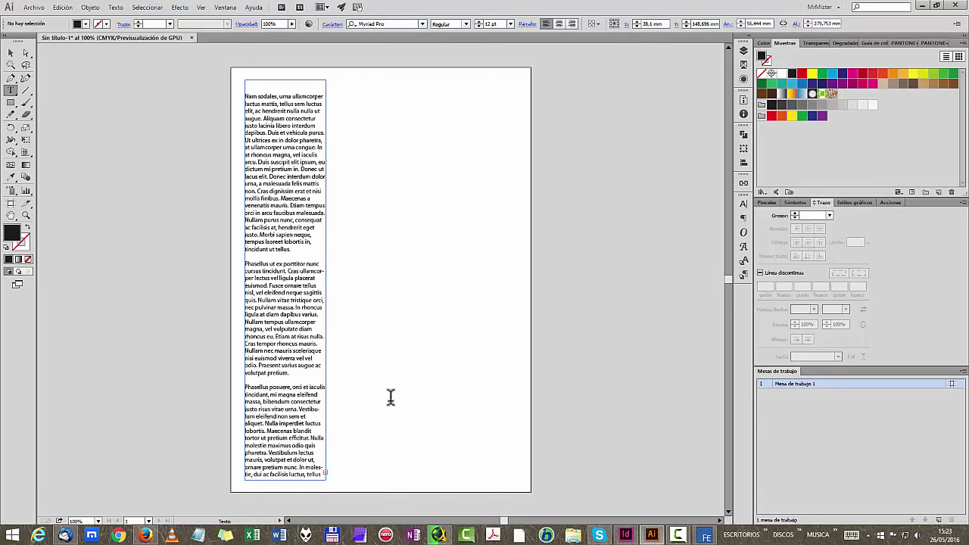
pyautogui.click(9, 54)
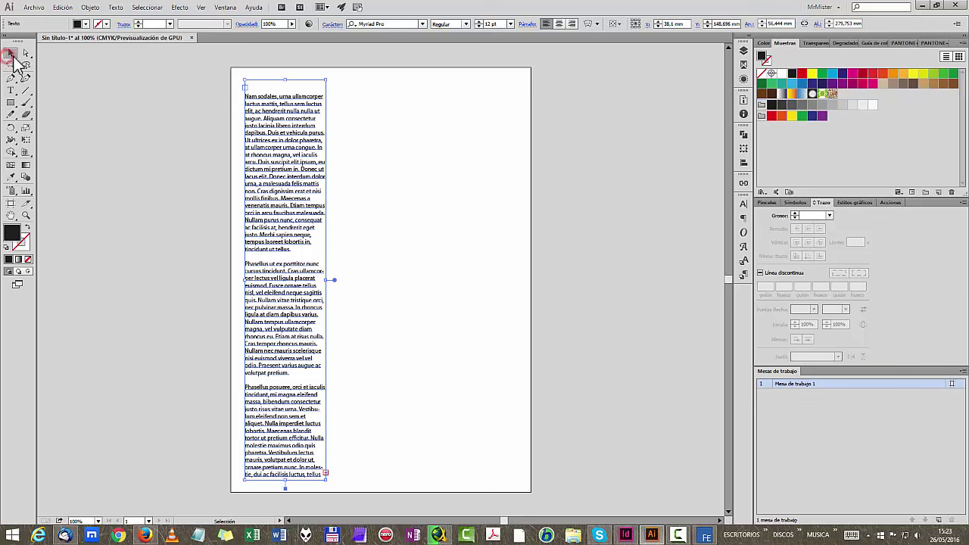
pyautogui.click(325, 474)
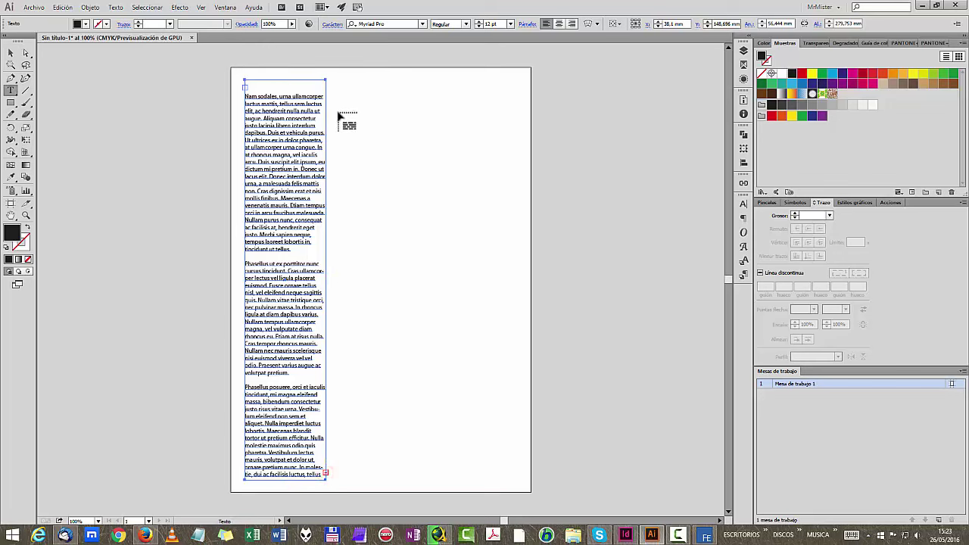
# Step: Thread the overflow text into a second and a third column beside the first frame
pyautogui.click(330, 79)
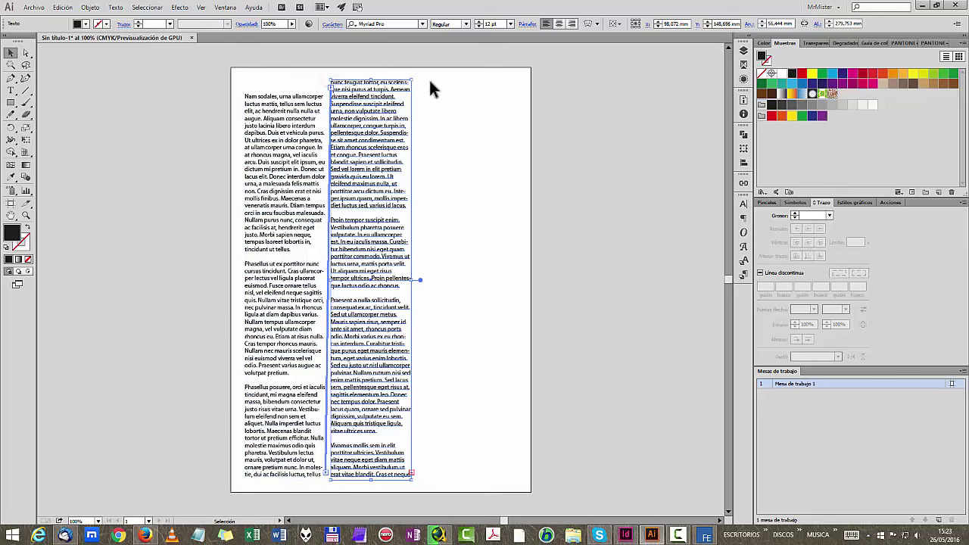
pyautogui.click(411, 475)
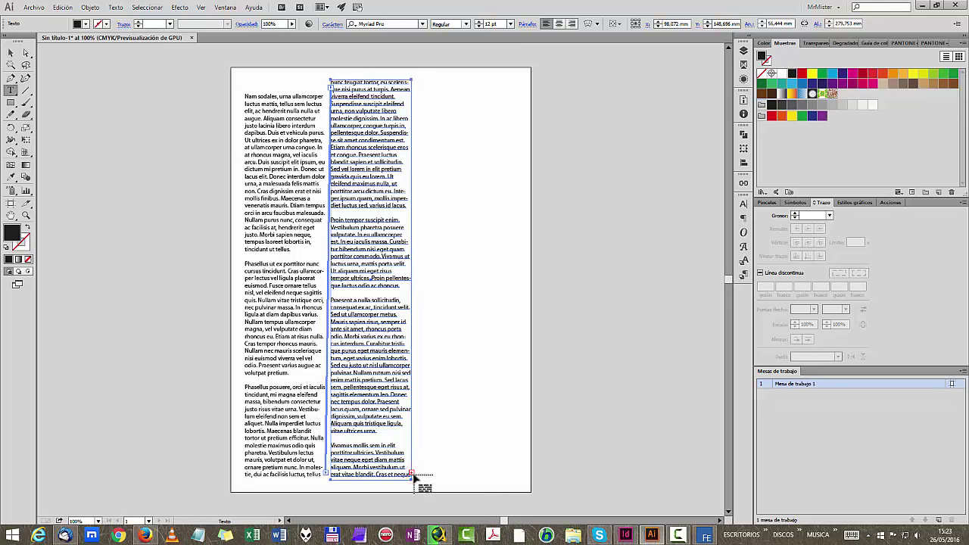
pyautogui.click(417, 80)
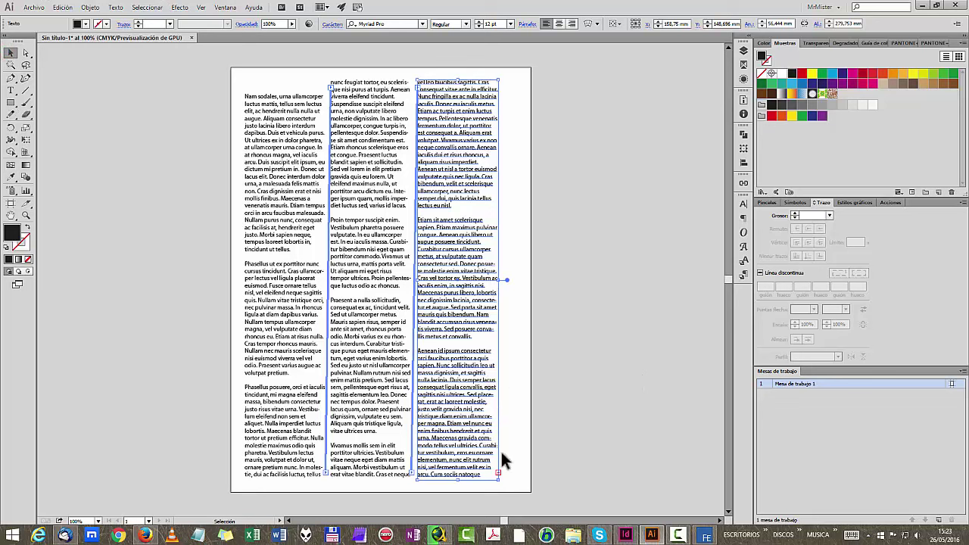
pyautogui.click(11, 89)
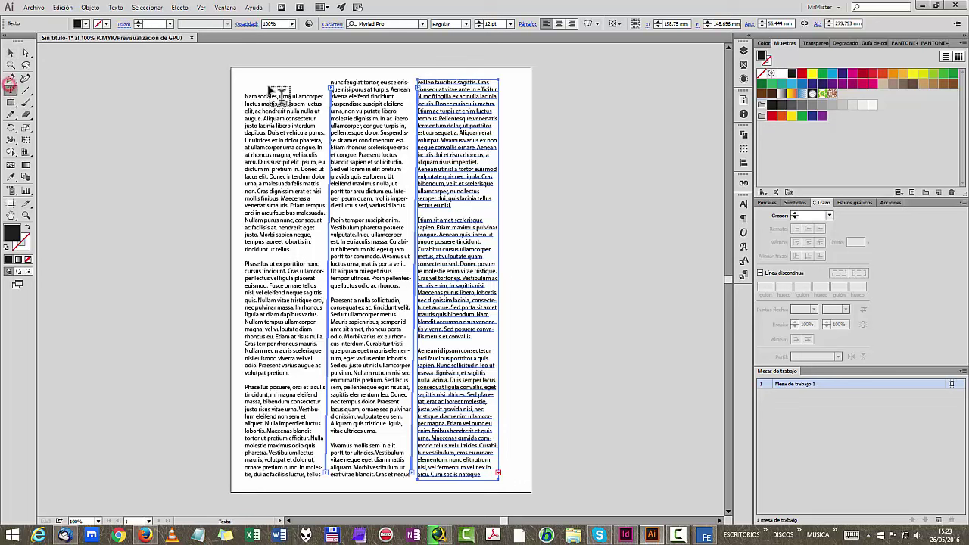
pyautogui.click(267, 94)
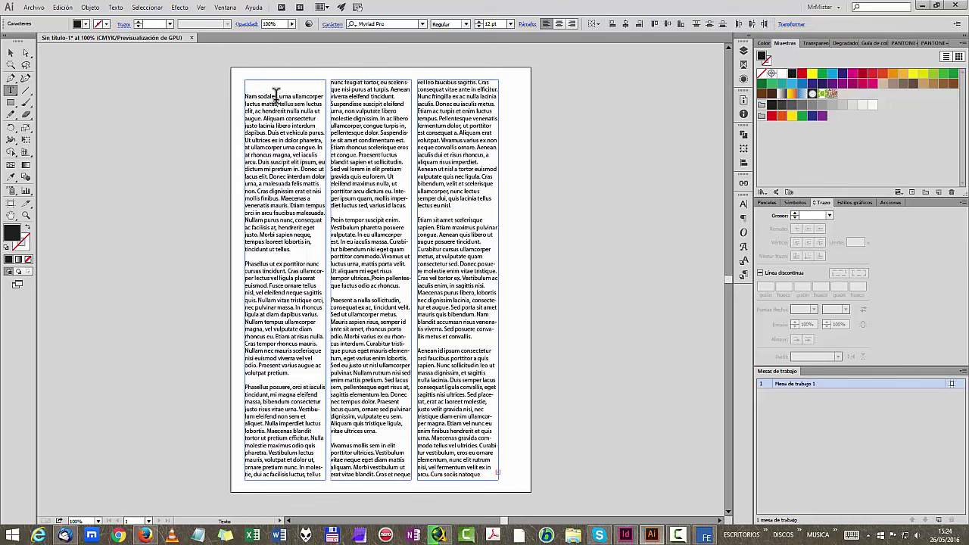
# Step: Delete the blank lines between paragraphs throughout the columns, ending before 'Aenean id ipsum'
pyautogui.press('BackSpace')
pyautogui.press('BackSpace')
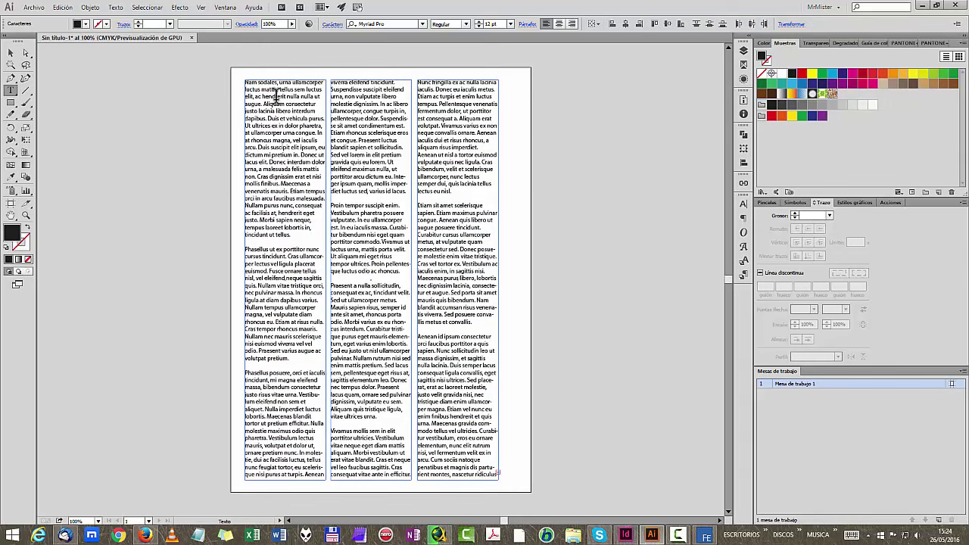
pyautogui.press('BackSpace')
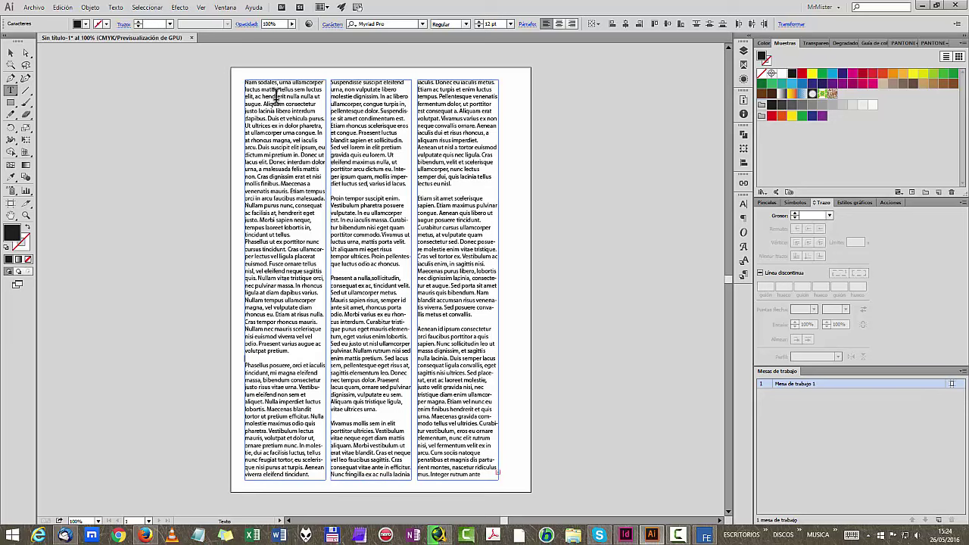
pyautogui.press('BackSpace')
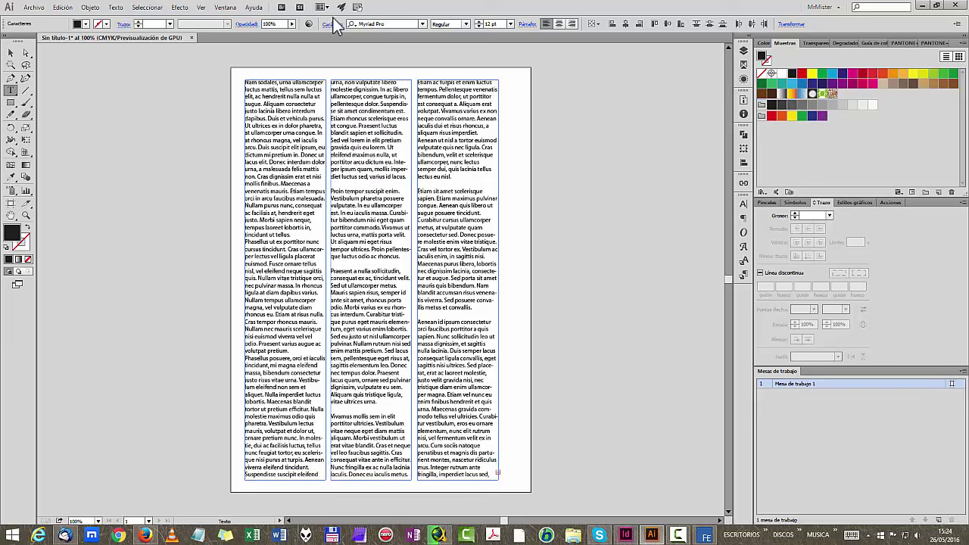
pyautogui.click(364, 177)
pyautogui.press('BackSpace')
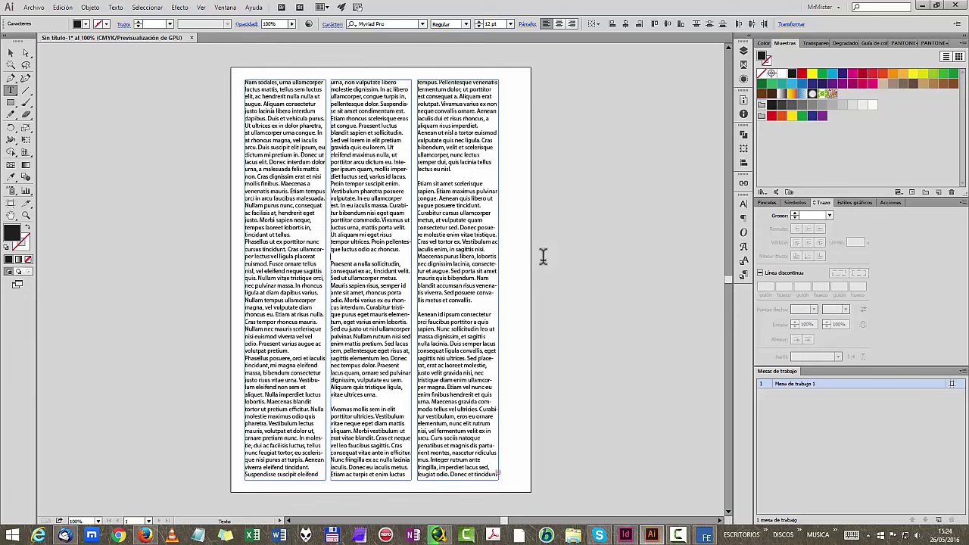
pyautogui.press('BackSpace')
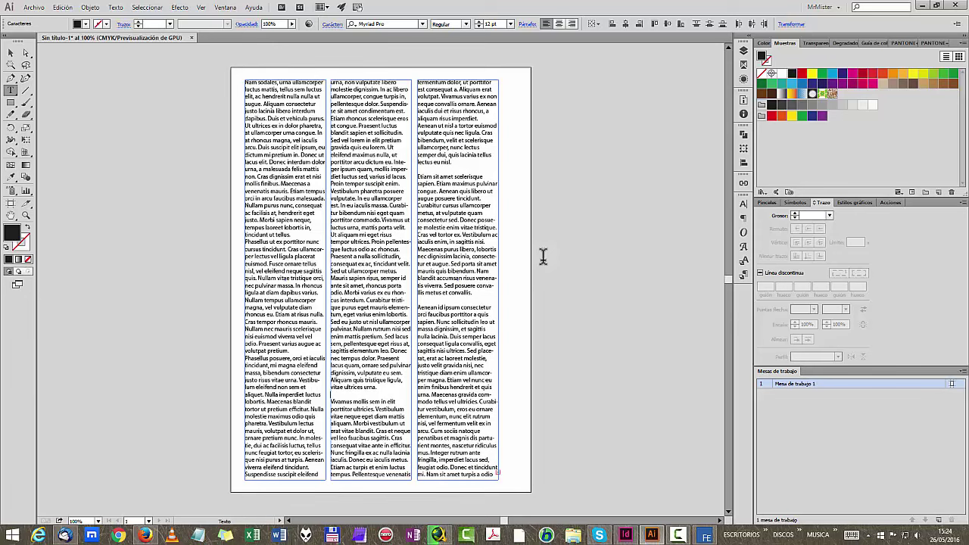
pyautogui.press('BackSpace')
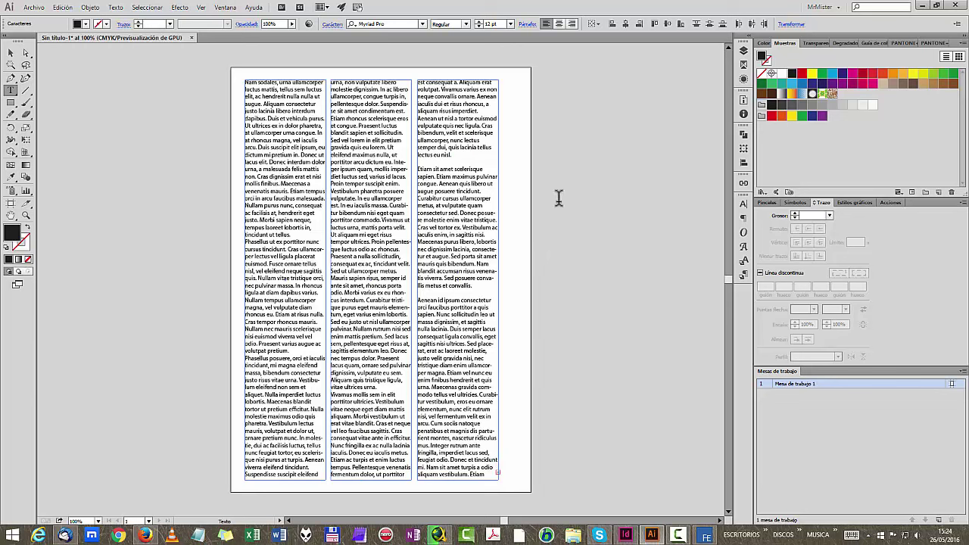
pyautogui.click(465, 145)
pyautogui.press('BackSpace')
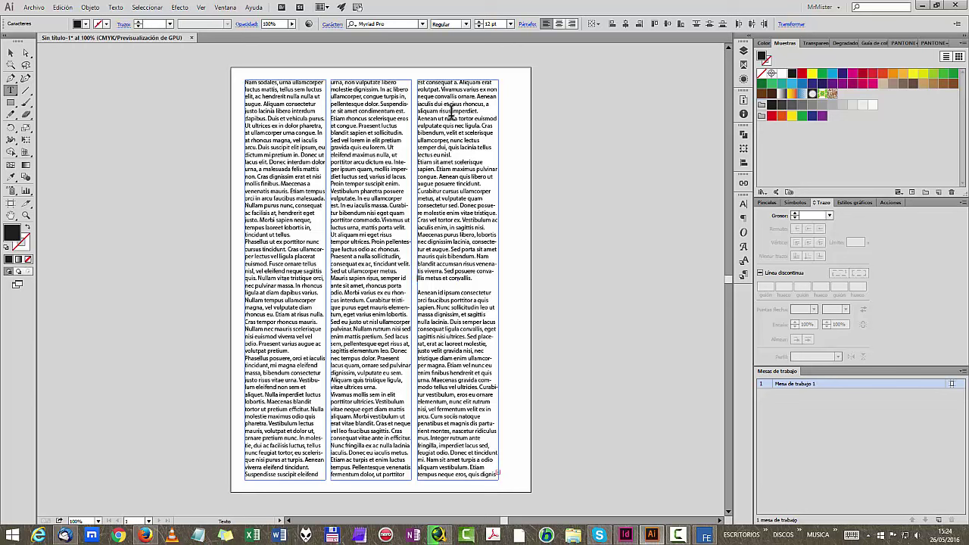
pyautogui.press('BackSpace')
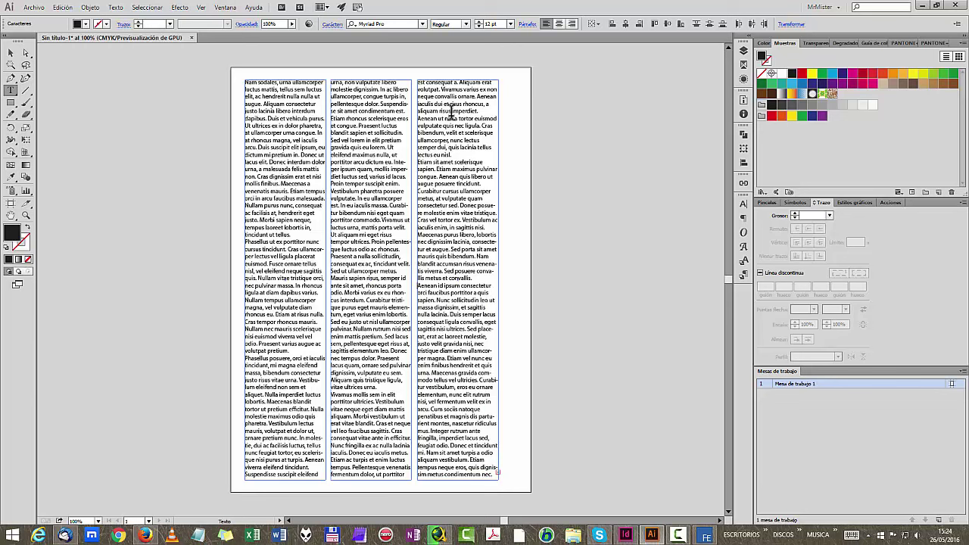
# Step: Select all three text frames and apply Justify with last line aligned left
pyautogui.click(10, 51)
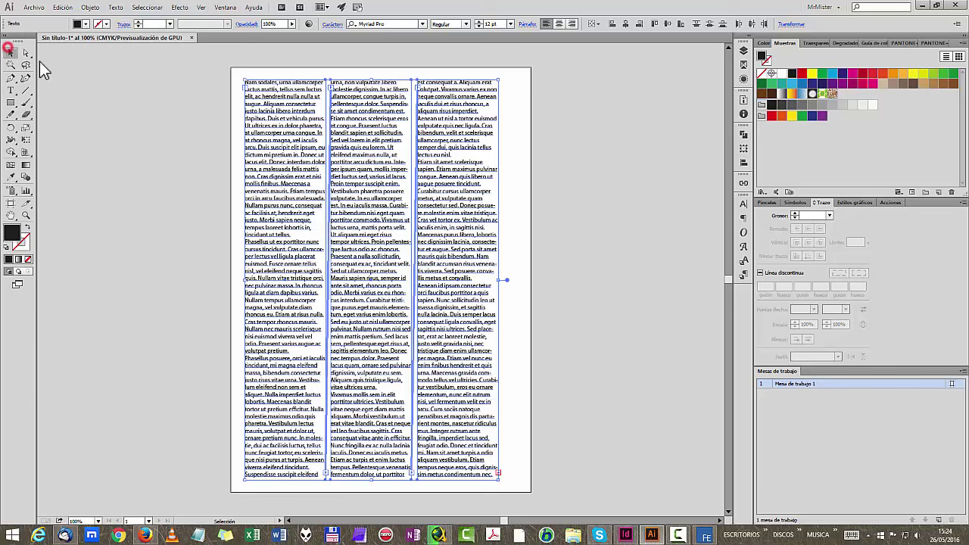
pyautogui.click(653, 257)
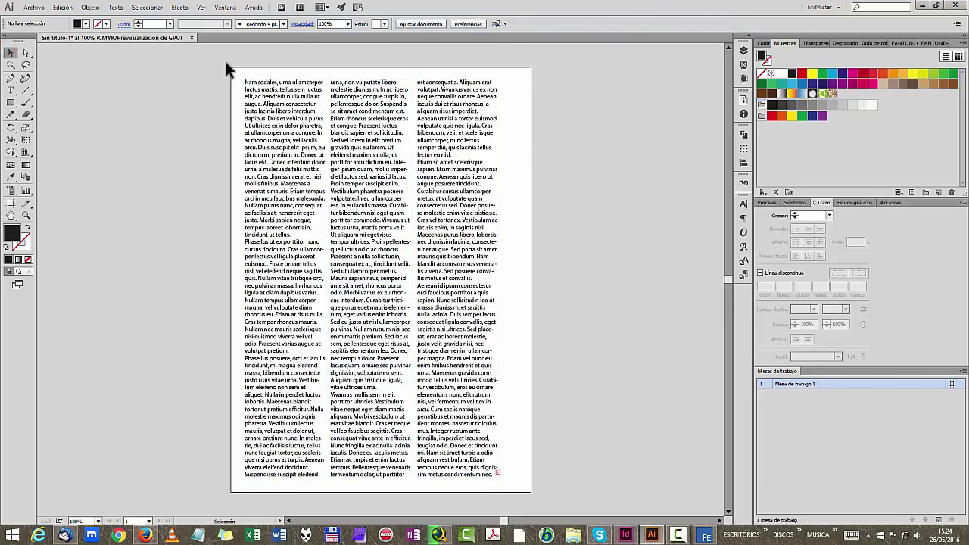
pyautogui.moveTo(381, 233); pyautogui.dragTo(581, 429)
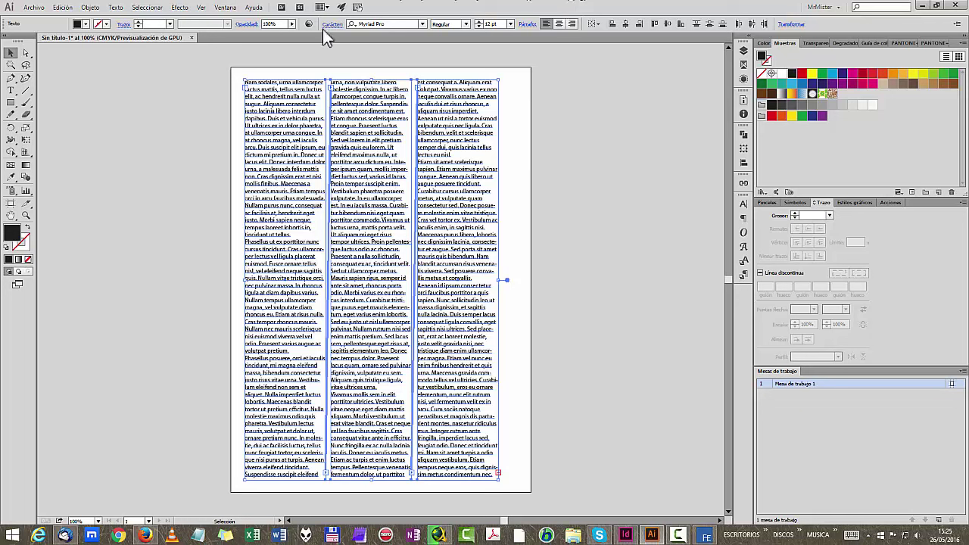
pyautogui.click(529, 24)
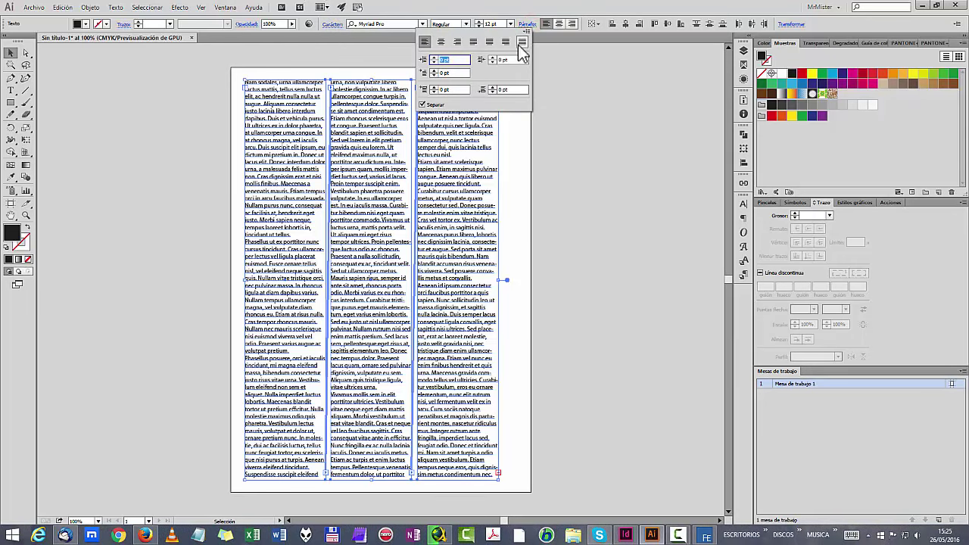
pyautogui.click(475, 42)
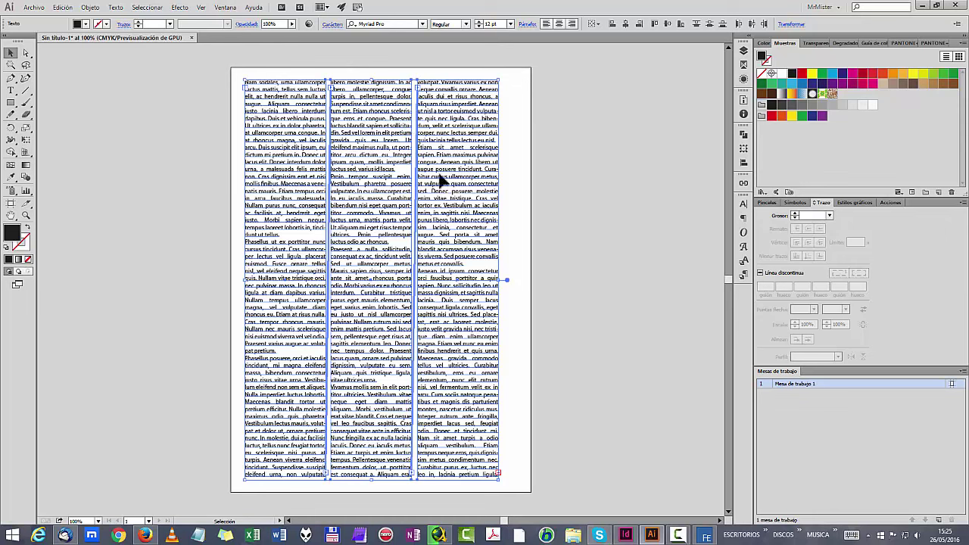
# Step: Nudge the third text column slightly to the right
pyautogui.click(634, 177)
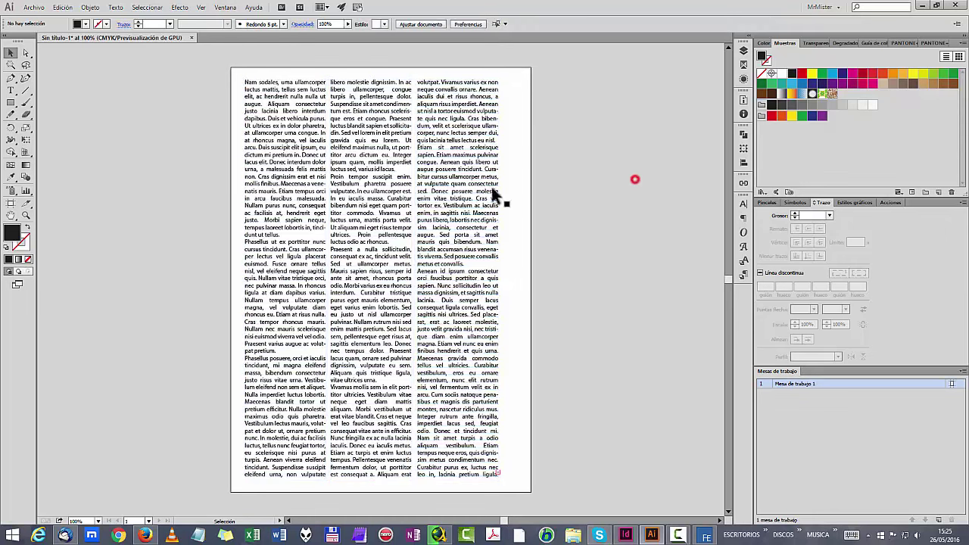
pyautogui.click(492, 199)
pyautogui.moveTo(469, 231)
pyautogui.mouseDown()
pyautogui.moveTo(479, 221)
pyautogui.moveTo(482, 231)
pyautogui.mouseUp()
pyautogui.click(589, 201)
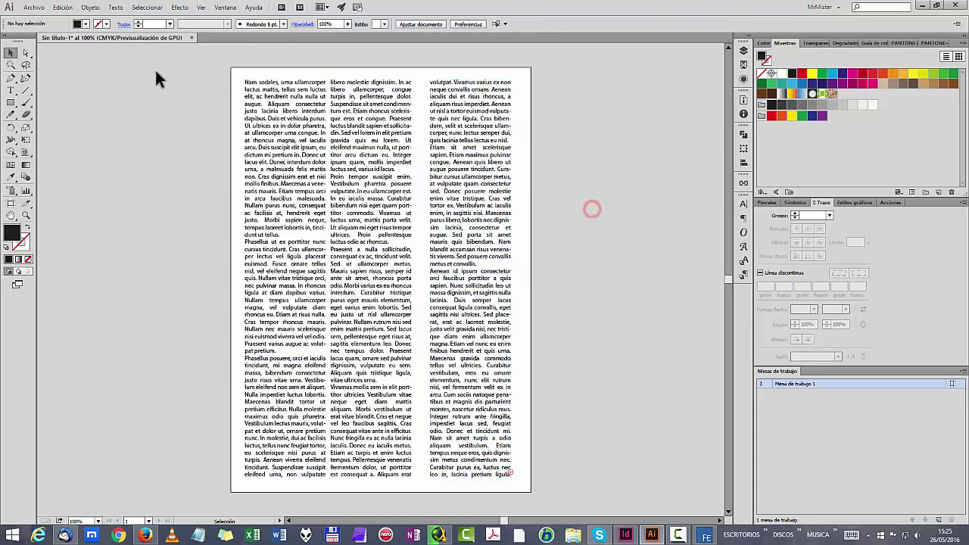
# Step: Select all three columns and apply Distribute Horizontal Centers
pyautogui.click(266, 108)
pyautogui.click(309, 79)
pyautogui.click(306, 85)
pyautogui.keyDown('shift'); pyautogui.click(340, 81); pyautogui.keyUp('shift')
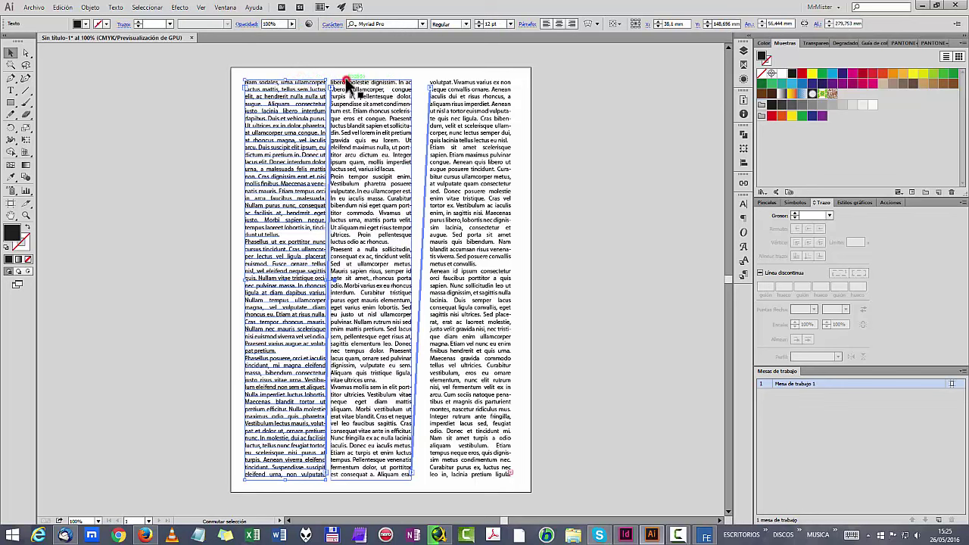
pyautogui.keyDown('shift'); pyautogui.click(488, 86); pyautogui.keyUp('shift')
pyautogui.keyDown('shift'); pyautogui.click(485, 79); pyautogui.keyUp('shift')
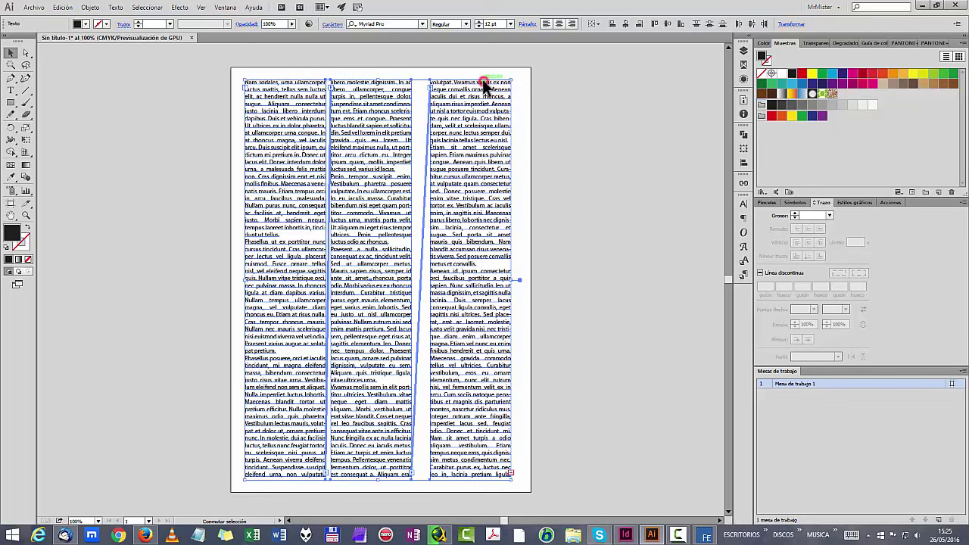
pyautogui.click(740, 23)
pyautogui.click(597, 95)
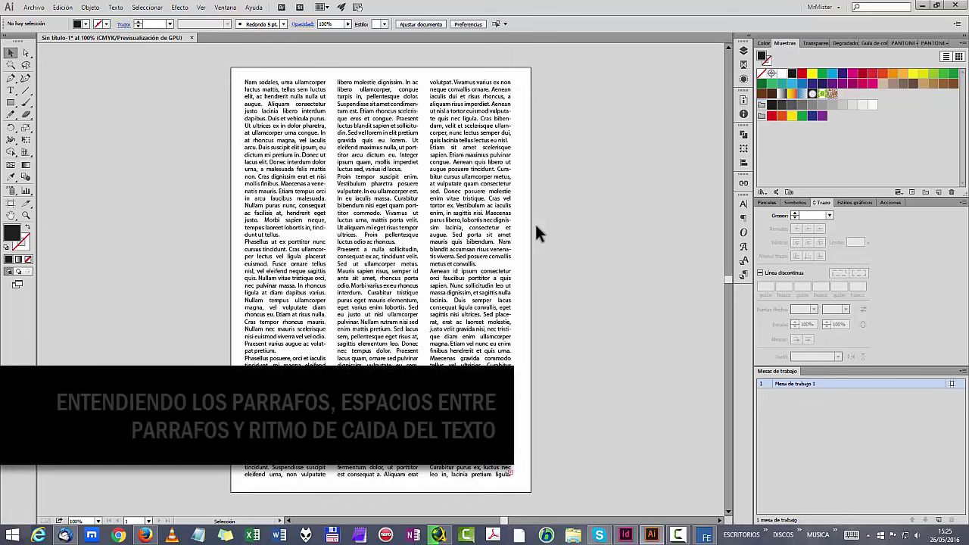
pyautogui.click(409, 150)
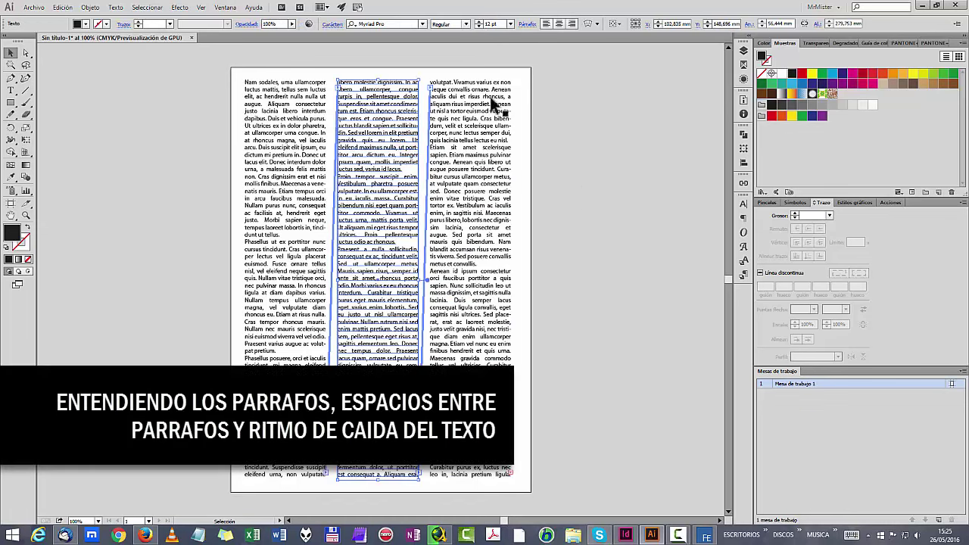
pyautogui.click(551, 235)
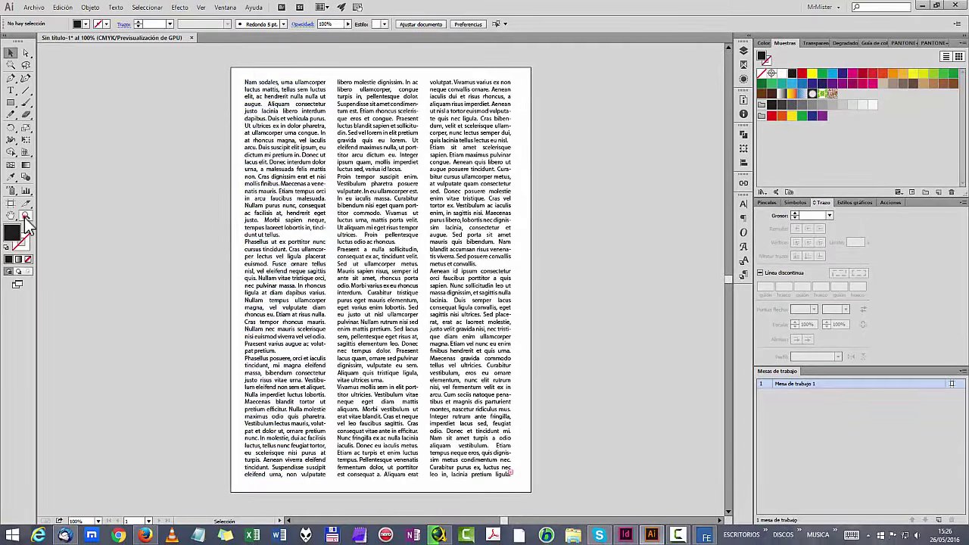
# Step: Zoom in and draw a black-filled rectangle, about 62.844 × 112.076 mm, over the first column's top paragraph
pyautogui.click(25, 215)
pyautogui.moveTo(225, 149); pyautogui.dragTo(271, 226)
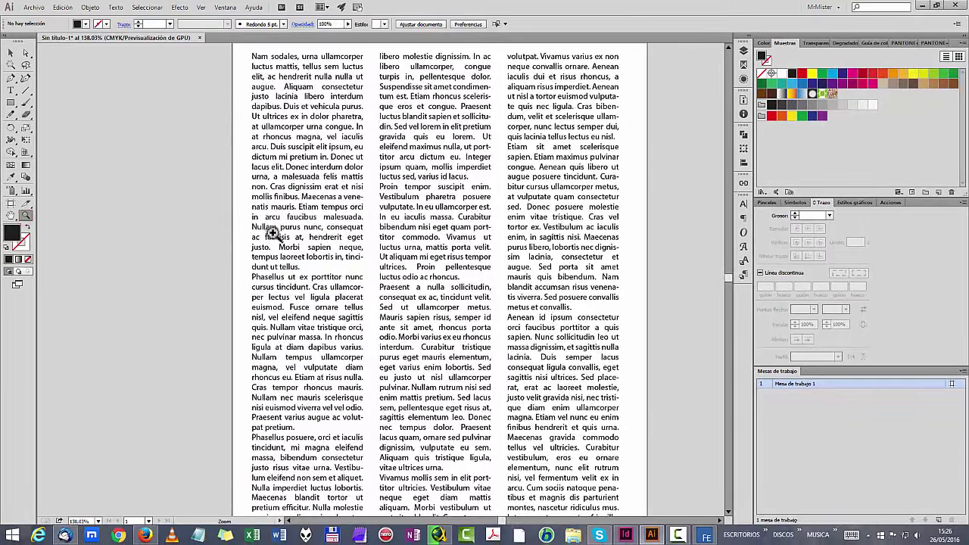
pyautogui.click(10, 102)
pyautogui.moveTo(243, 52); pyautogui.dragTo(365, 268)
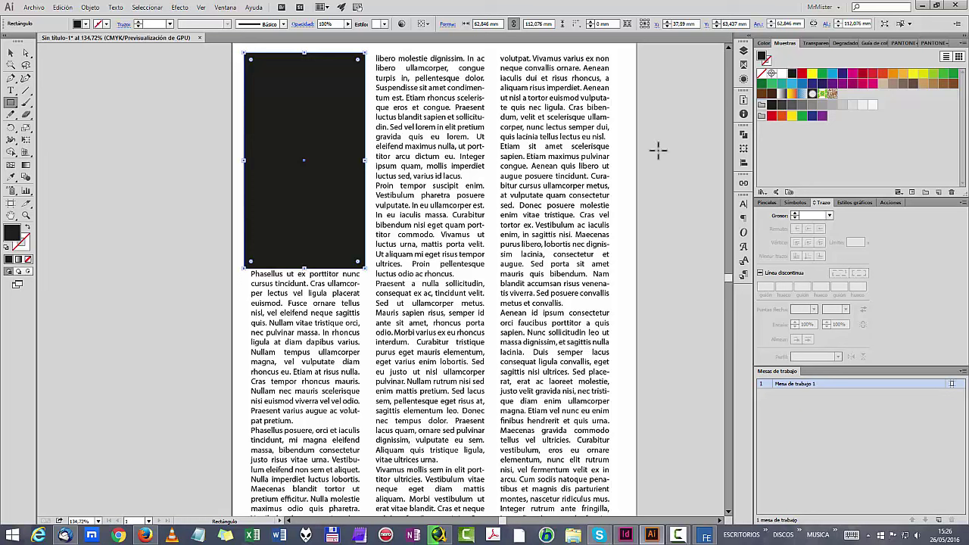
# Step: Give the rectangle a red stroke and no fill
pyautogui.click(8, 259)
pyautogui.click(774, 125)
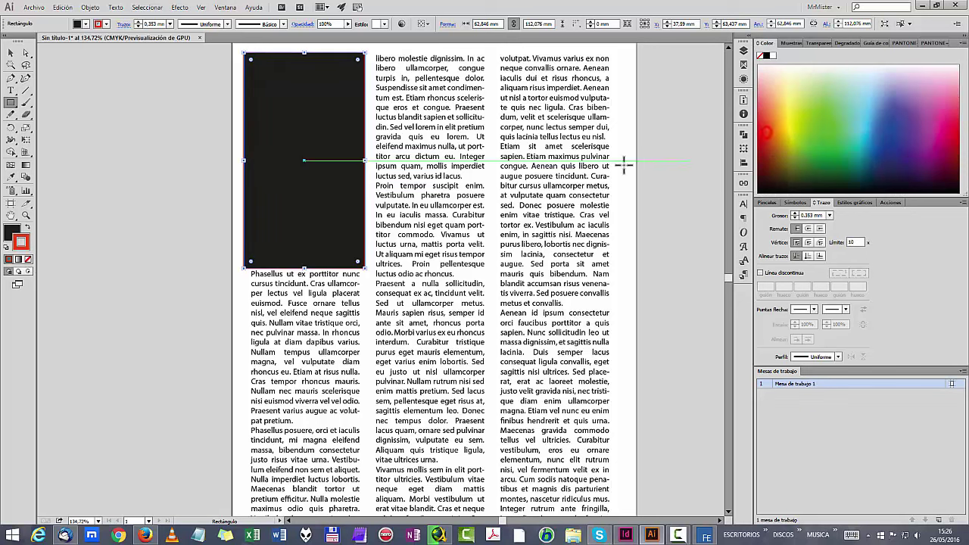
pyautogui.click(10, 232)
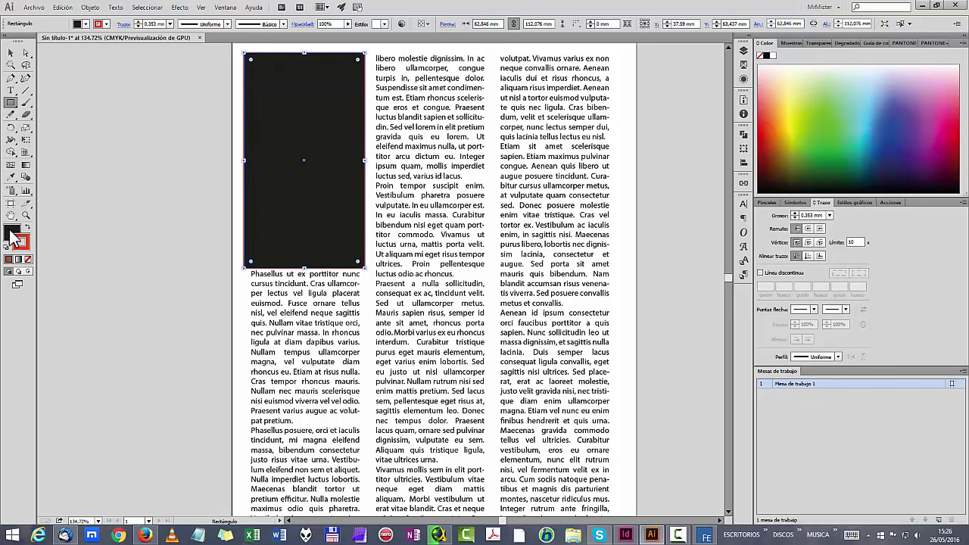
pyautogui.press('/')
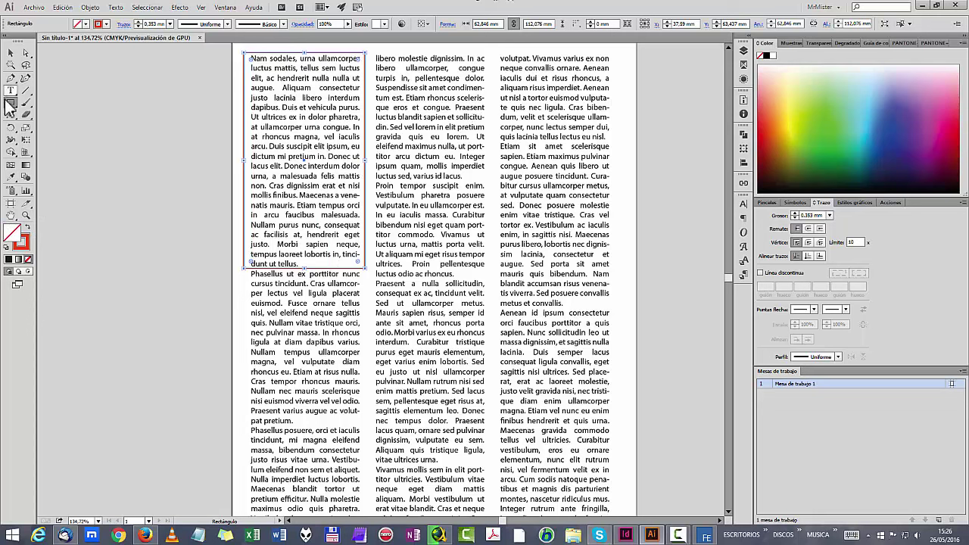
pyautogui.click(10, 53)
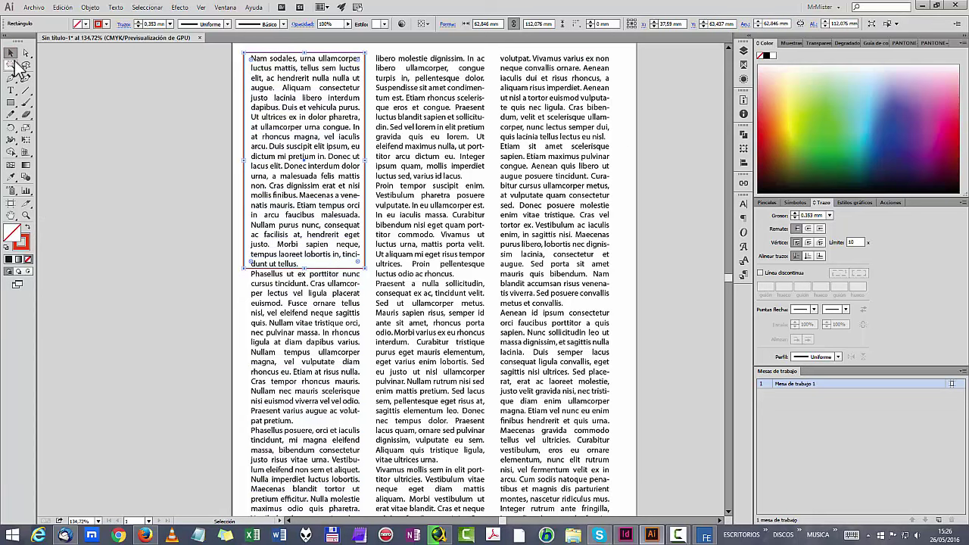
pyautogui.click(101, 93)
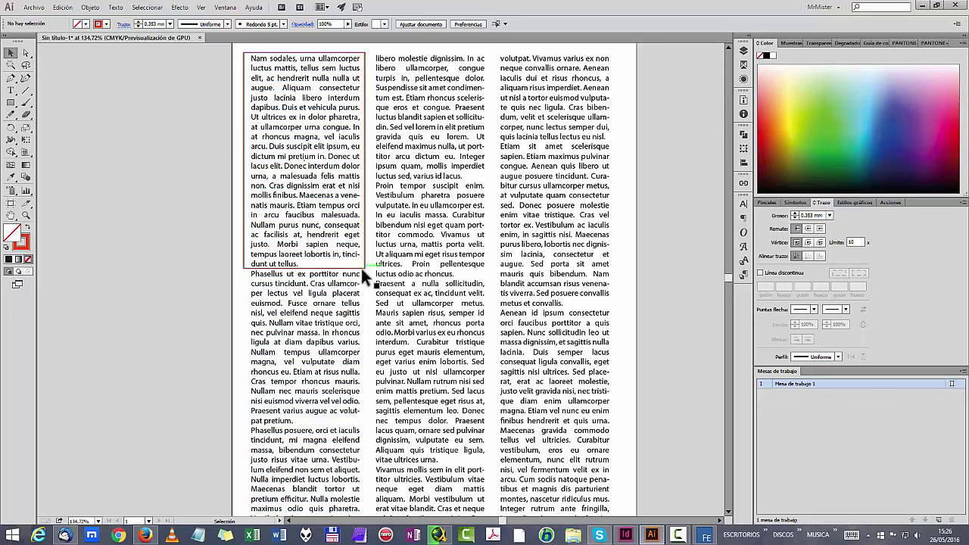
# Step: Move the rectangle down and resize it to 62.844 × 81.7 mm over the 'Phasellus ut ex' paragraph
pyautogui.click(325, 56)
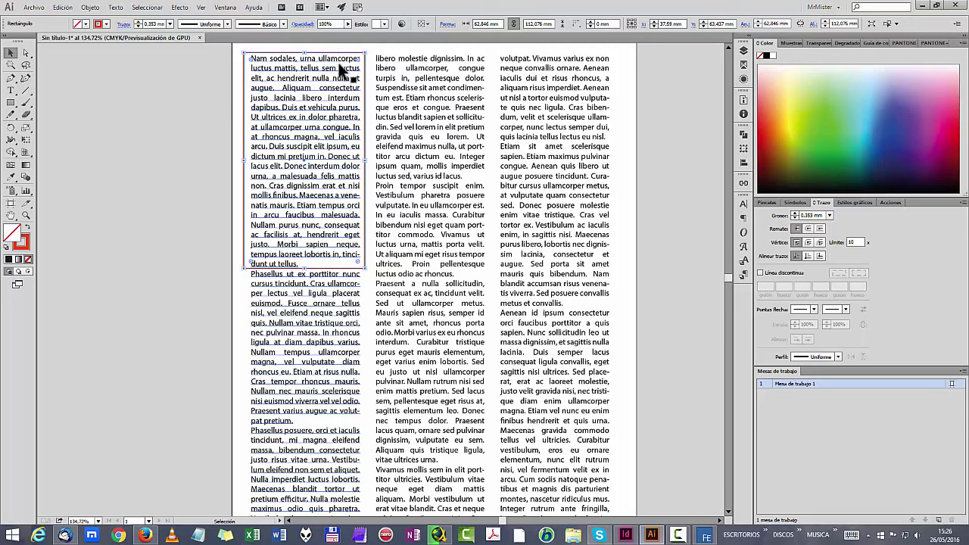
pyautogui.moveTo(345, 56); pyautogui.dragTo(345, 272)
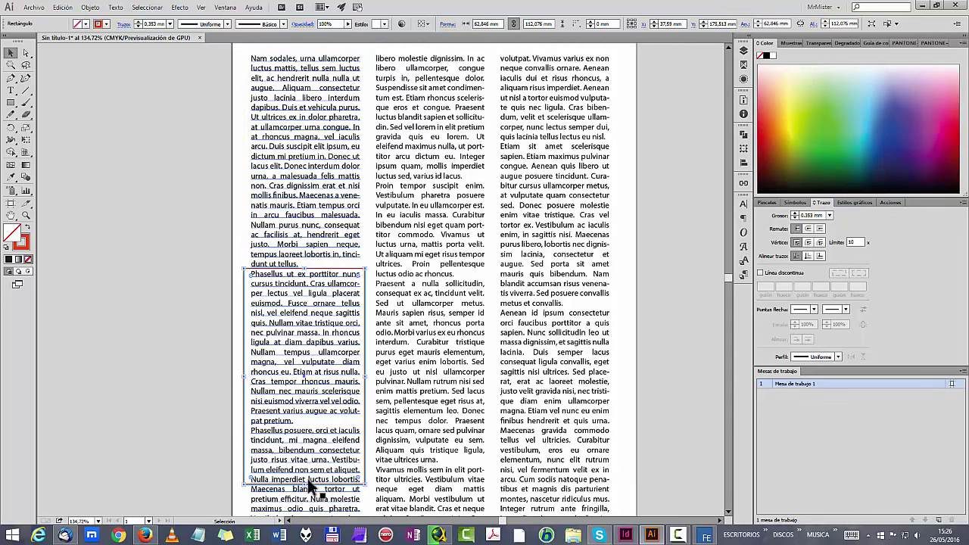
pyautogui.moveTo(305, 485); pyautogui.dragTo(308, 425)
pyautogui.click(252, 279)
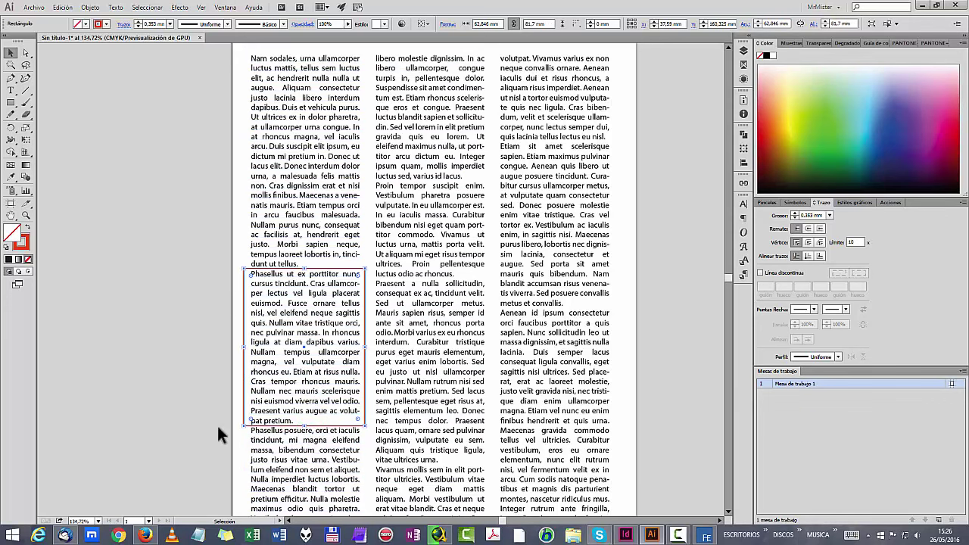
pyautogui.click(243, 394)
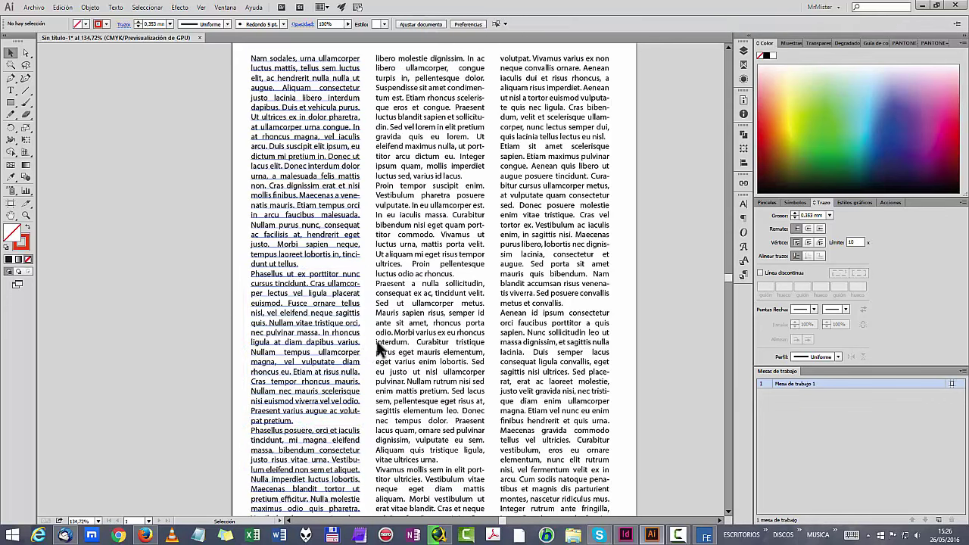
pyautogui.scroll(-2, 421, 337)
pyautogui.scroll(2, 417, 325)
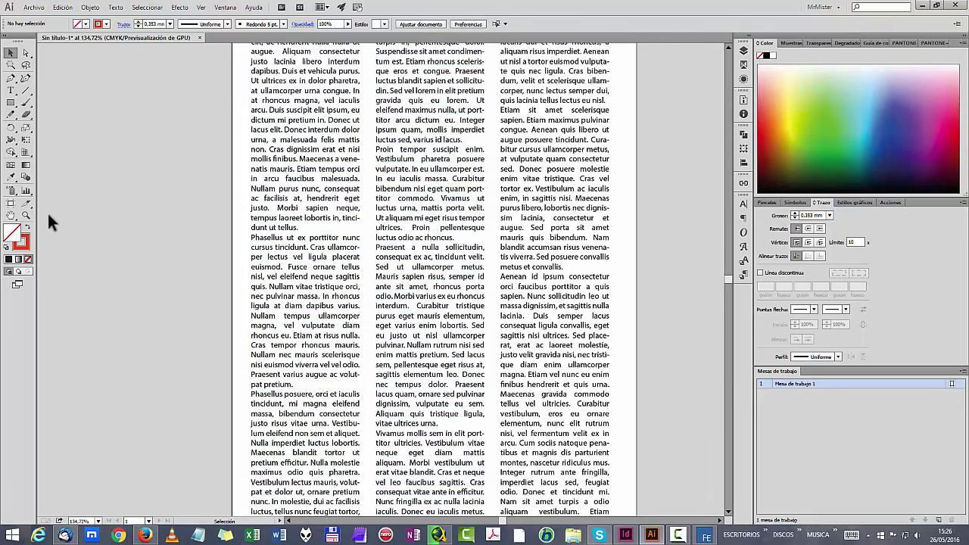
# Step: Zoom out to the whole page and select all three text columns
pyautogui.click(26, 214)
pyautogui.moveTo(465, 214); pyautogui.dragTo(432, 211)
pyautogui.scroll(2, 496, 205)
pyautogui.scroll(-3, 493, 194)
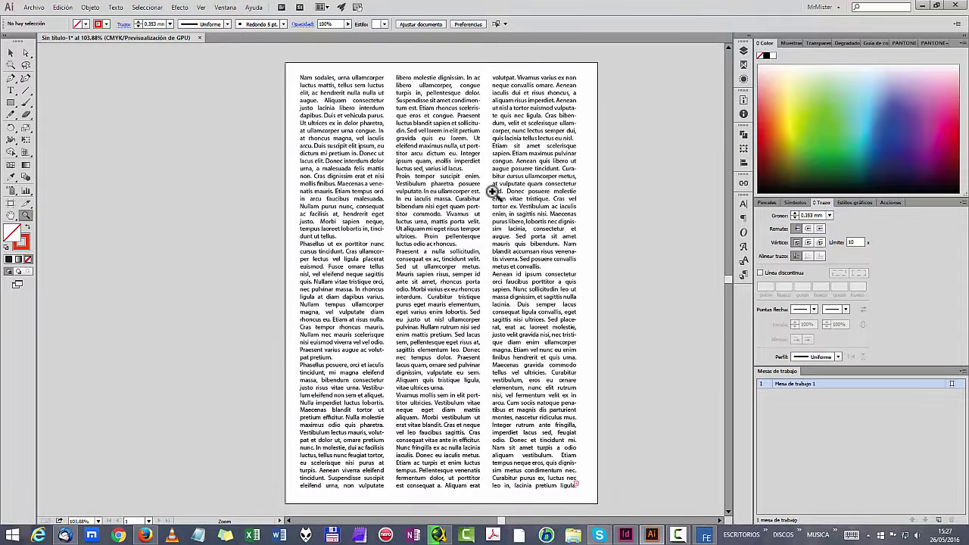
pyautogui.click(362, 78)
pyautogui.keyDown('shift'); pyautogui.click(446, 78); pyautogui.keyUp('shift')
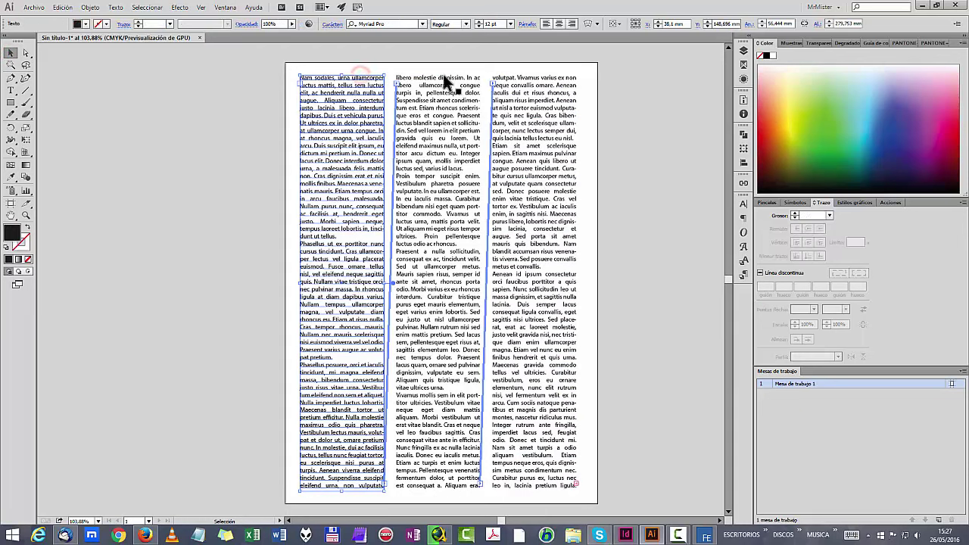
pyautogui.keyDown('shift'); pyautogui.click(562, 78); pyautogui.keyUp('shift')
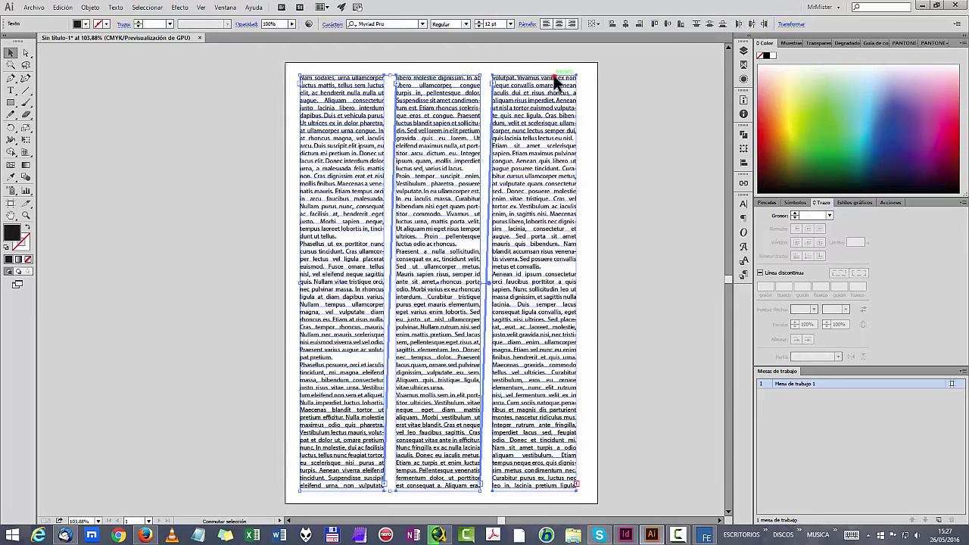
pyautogui.click(435, 68)
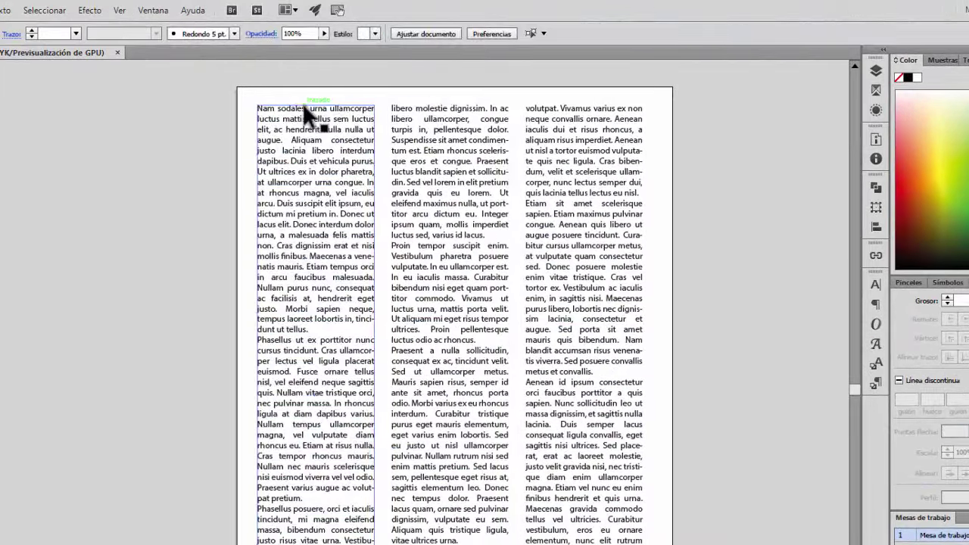
pyautogui.click(302, 103)
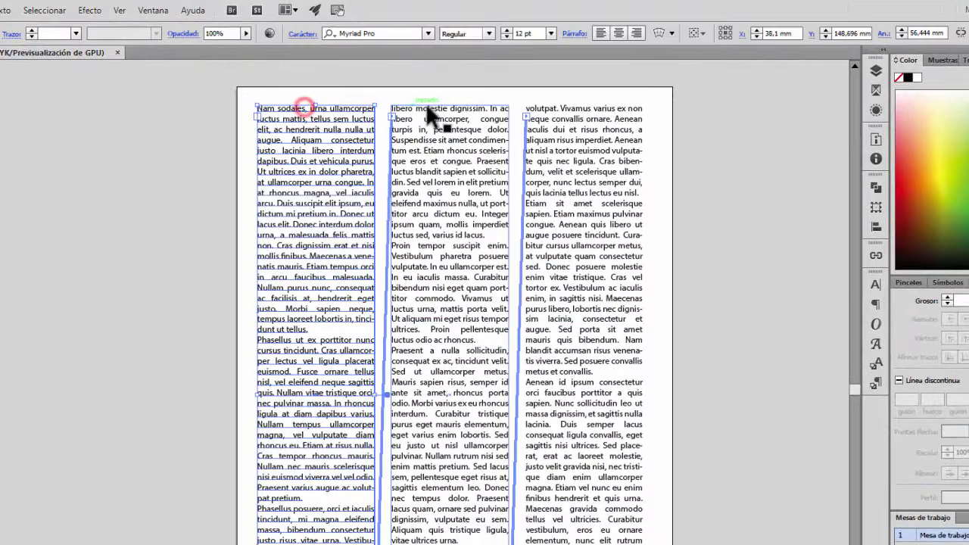
pyautogui.keyDown('shift'); pyautogui.click(429, 101); pyautogui.keyUp('shift')
pyautogui.keyDown('shift'); pyautogui.click(597, 102); pyautogui.keyUp('shift')
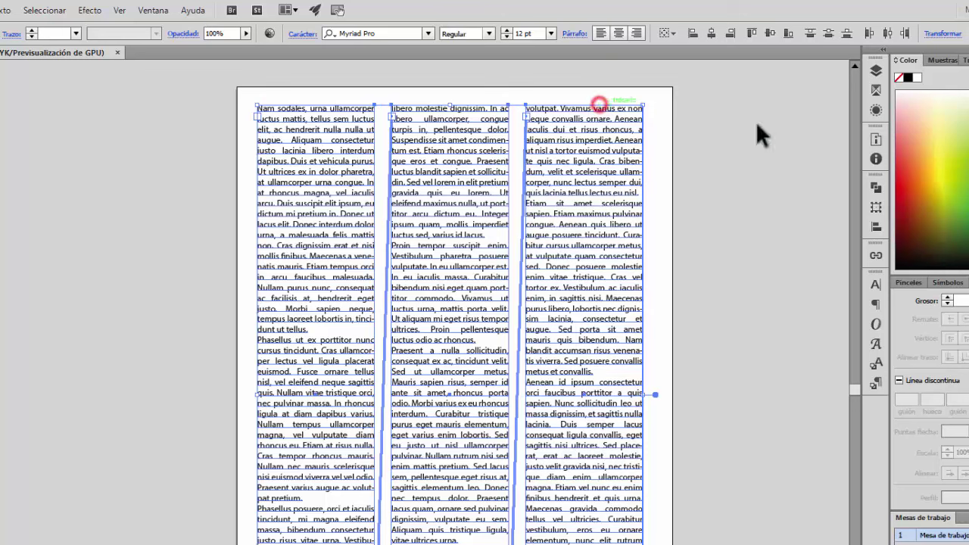
# Step: Set Space After Paragraph to 5 pt in the Párrafo panel
pyautogui.click(572, 34)
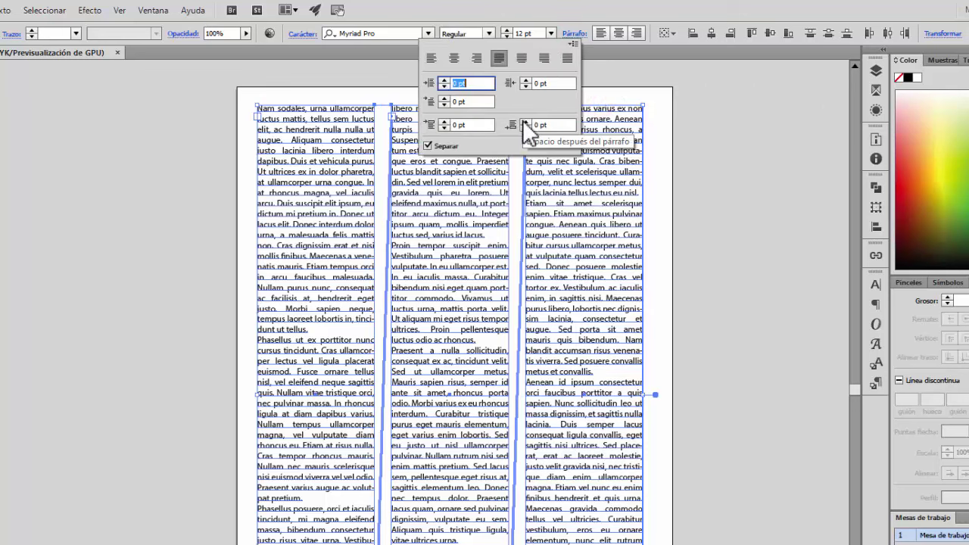
pyautogui.click(522, 122)
pyautogui.click(523, 122)
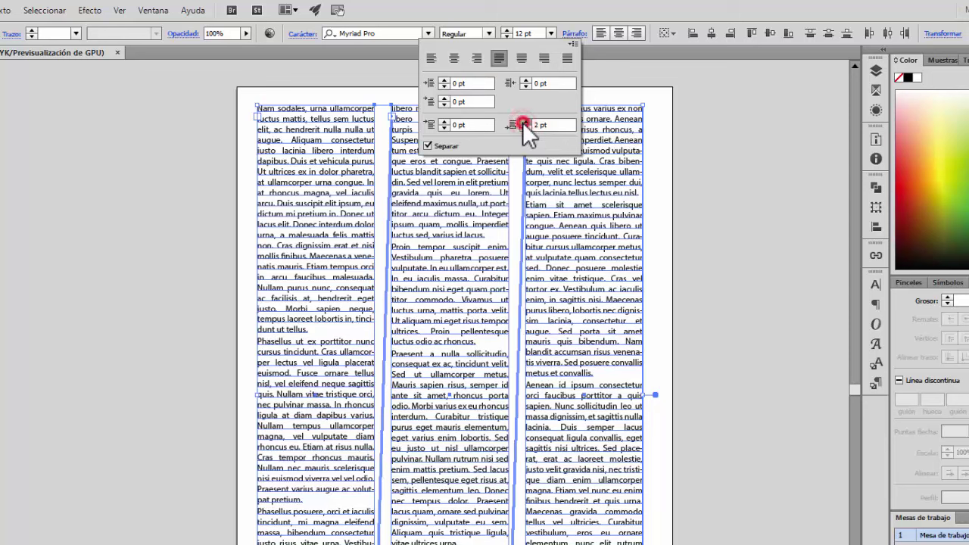
pyautogui.click(523, 122)
pyautogui.click(522, 122)
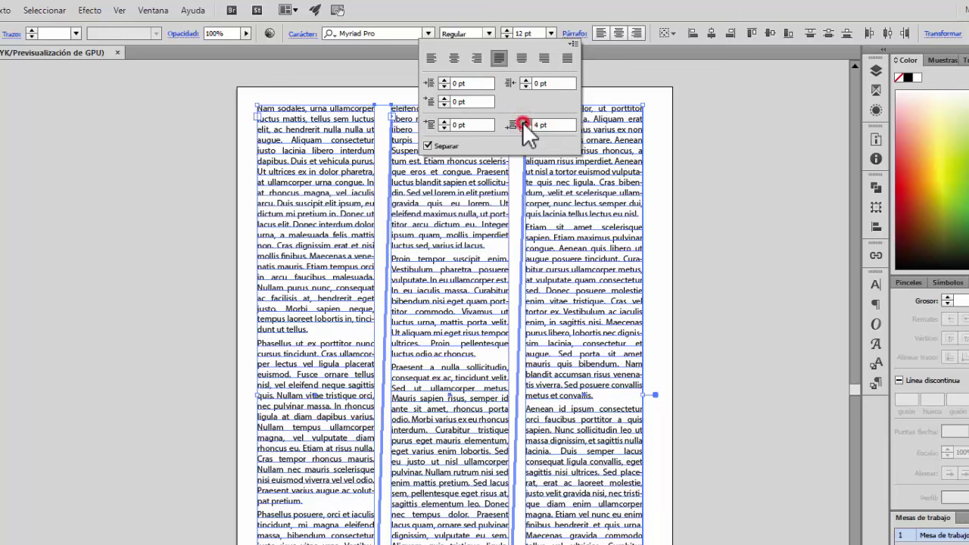
pyautogui.click(522, 122)
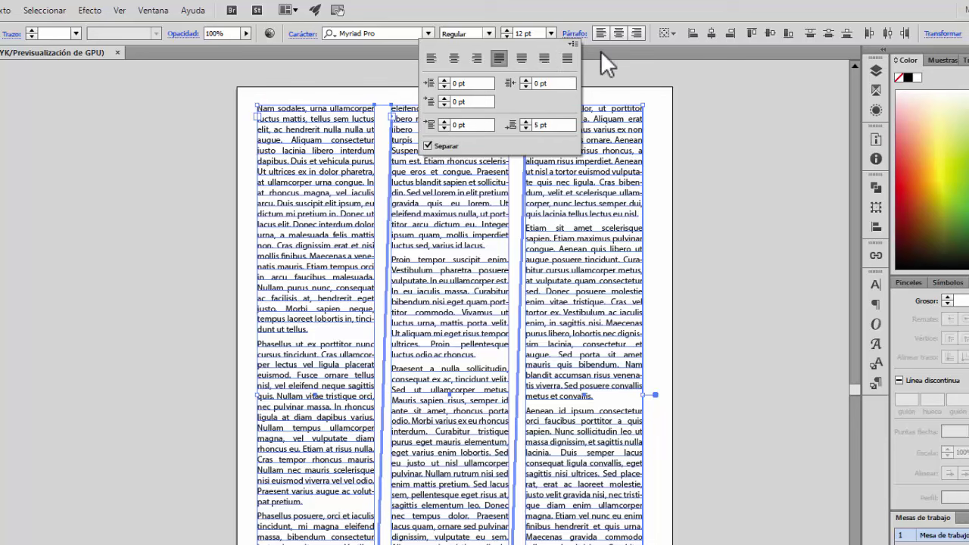
pyautogui.click(712, 77)
pyautogui.click(686, 286)
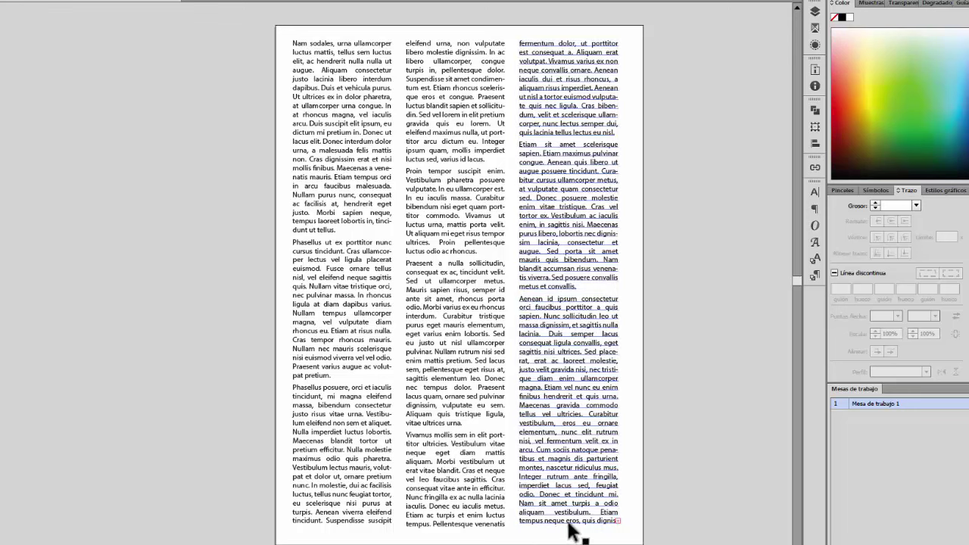
pyautogui.click(351, 40)
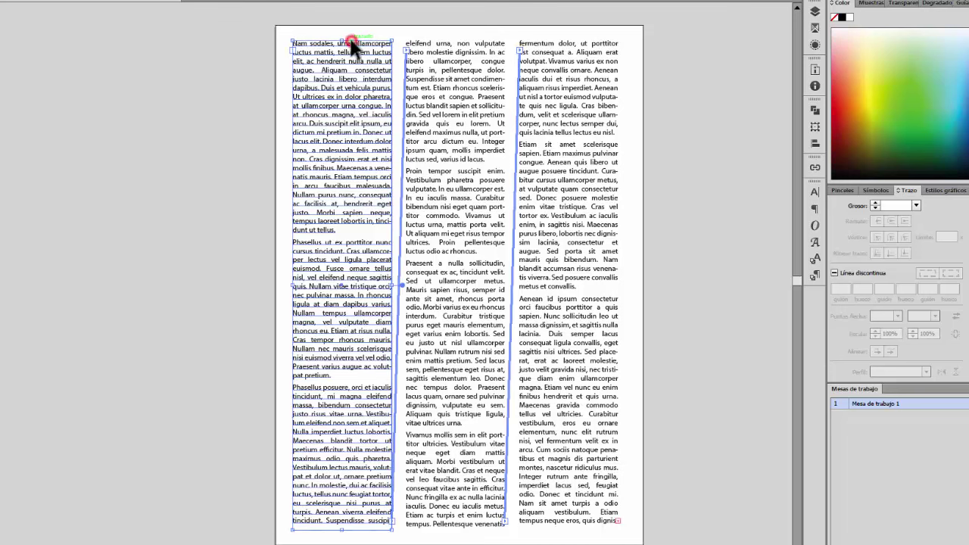
pyautogui.click(577, 38)
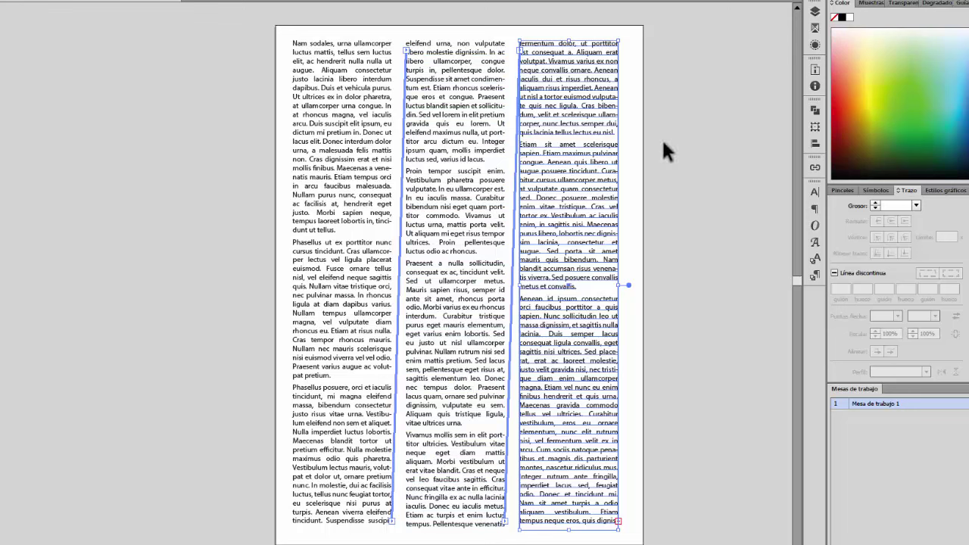
pyautogui.click(684, 136)
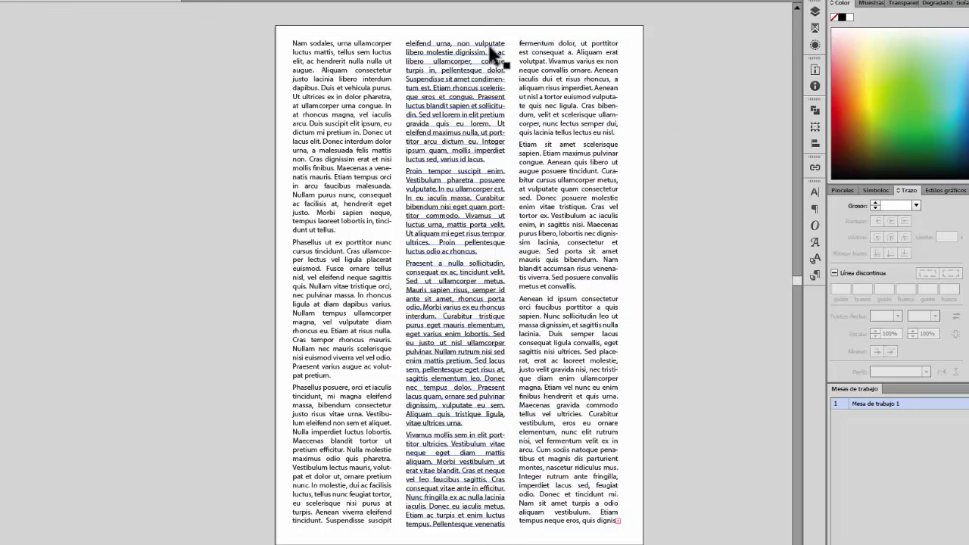
pyautogui.click(458, 73)
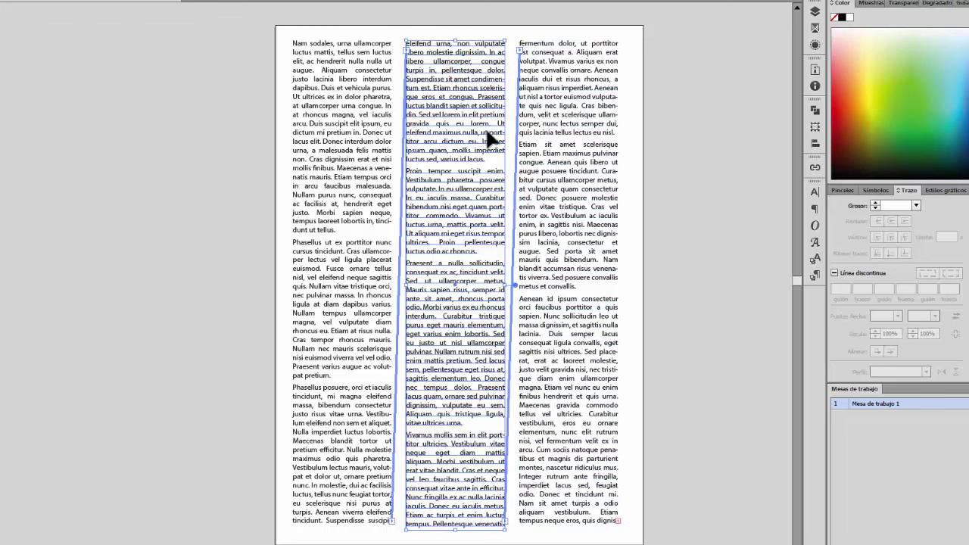
pyautogui.click(772, 150)
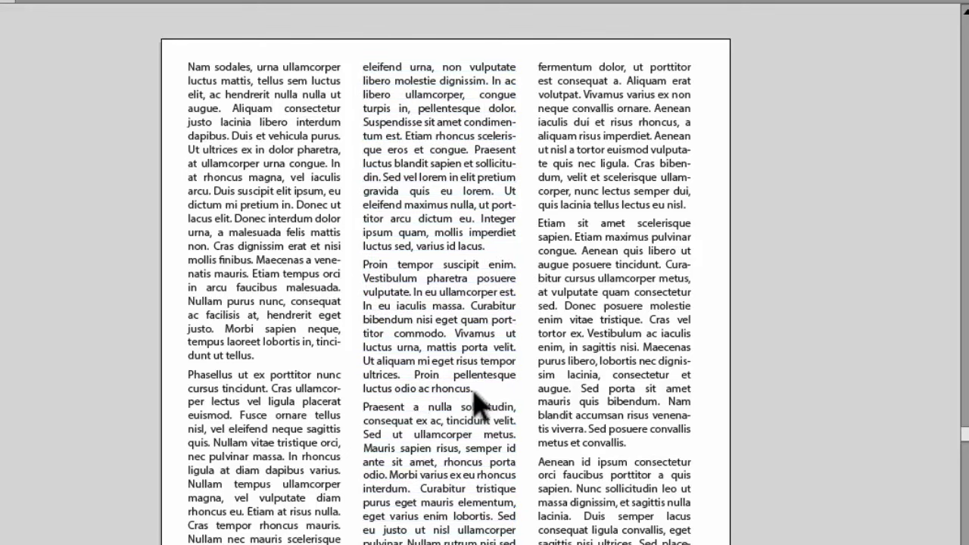
pyautogui.click(372, 436)
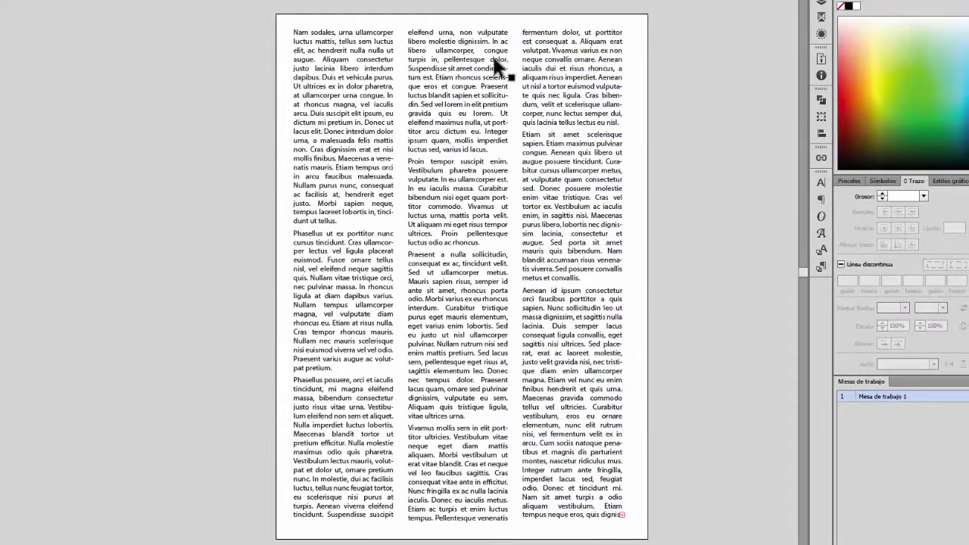
pyautogui.click(297, 387)
pyautogui.click(589, 31)
pyautogui.click(361, 34)
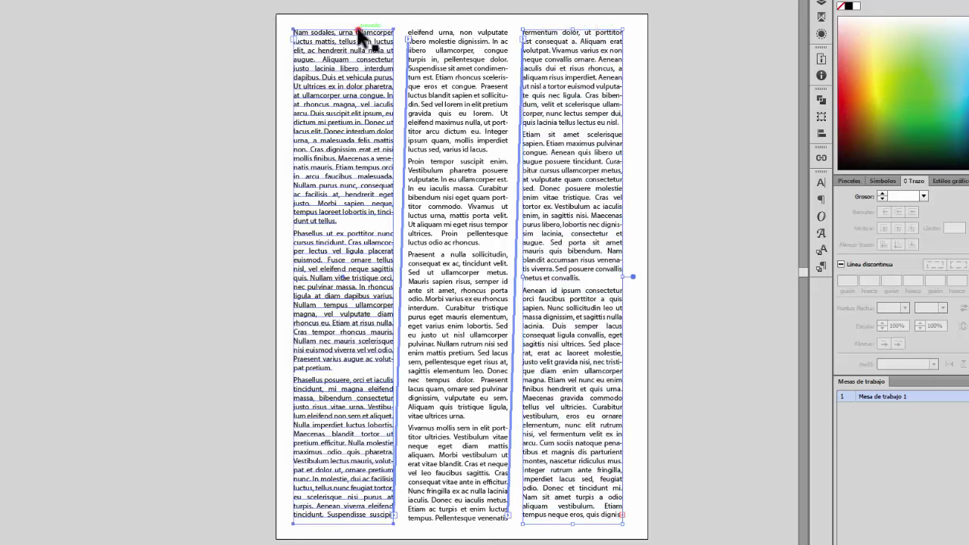
pyautogui.click(554, 31)
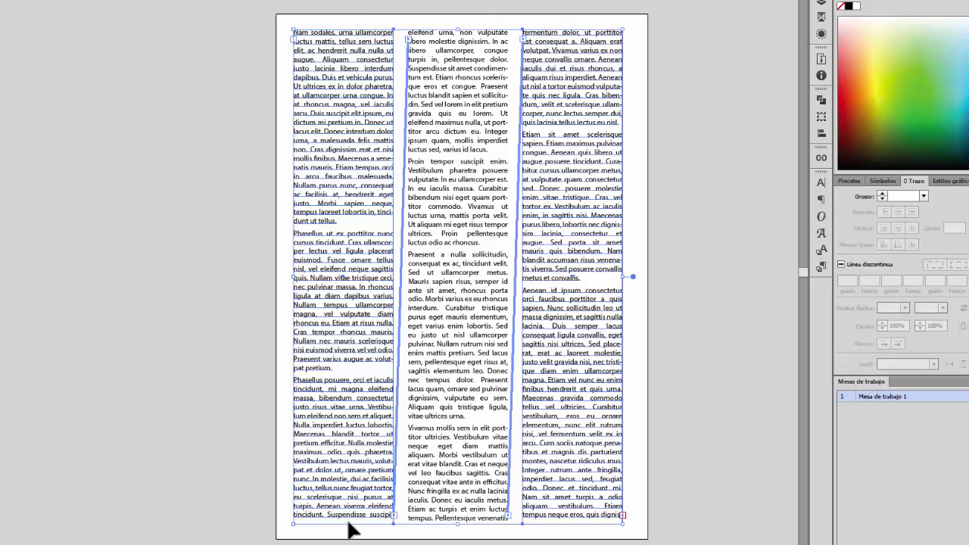
pyautogui.click(715, 442)
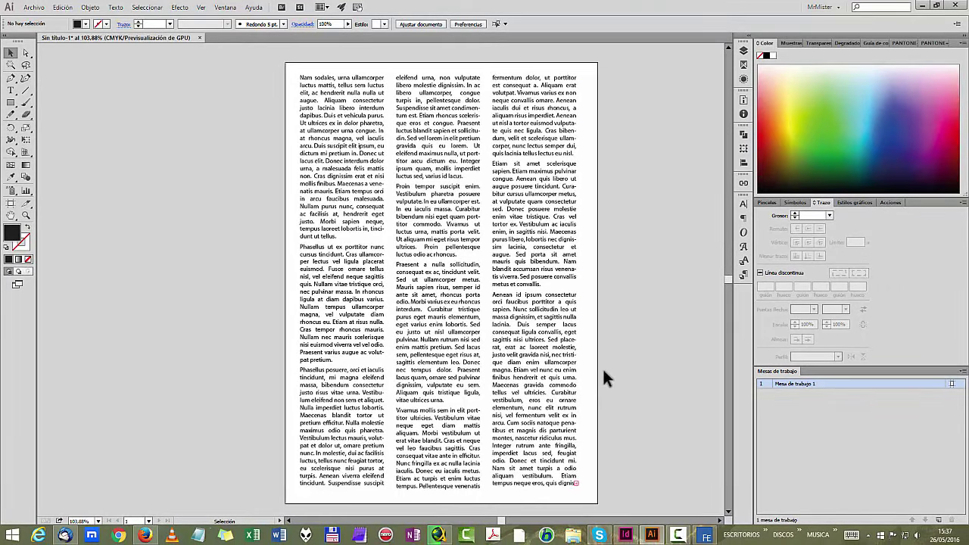
# Step: Join 'Praesent a nulla' to the preceding middle-column paragraph by deleting its paragraph return
pyautogui.click(11, 90)
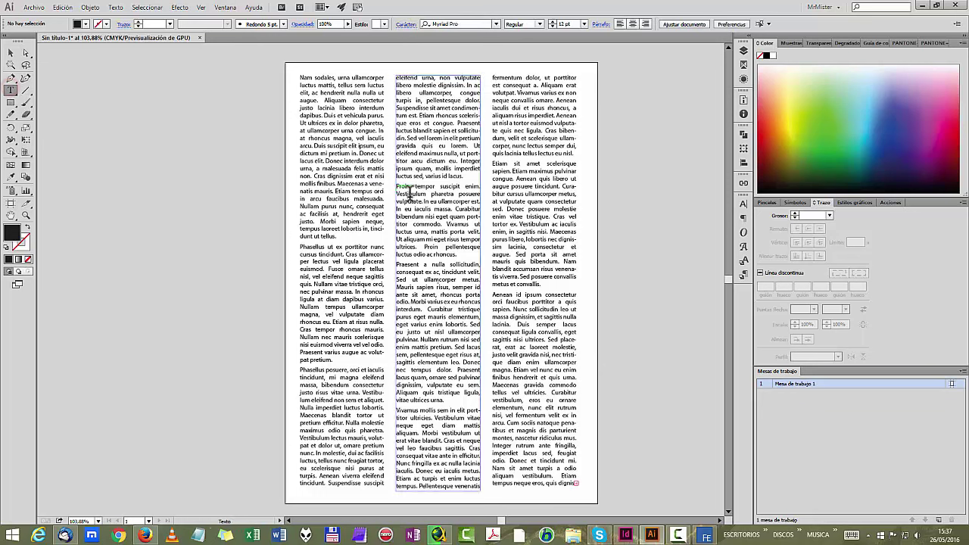
pyautogui.click(448, 249)
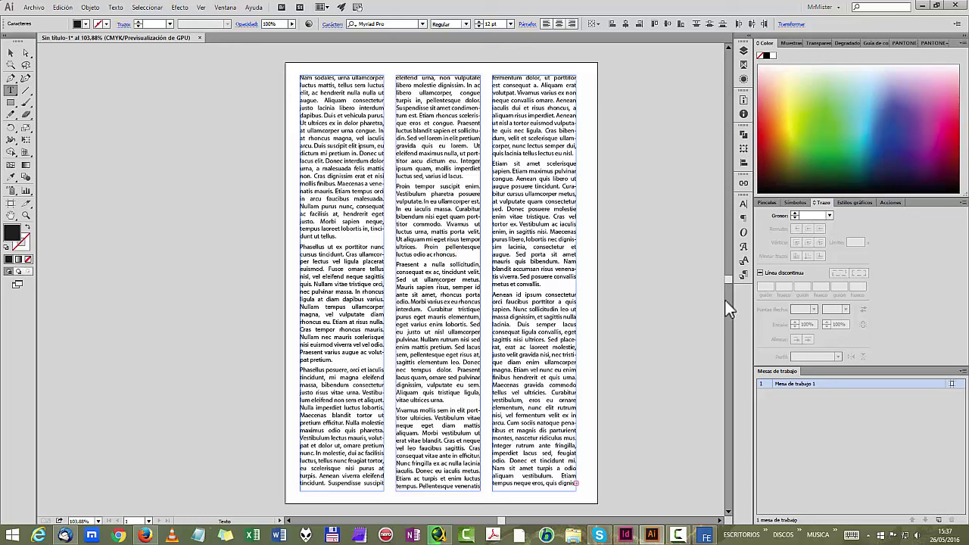
pyautogui.press('Delete')
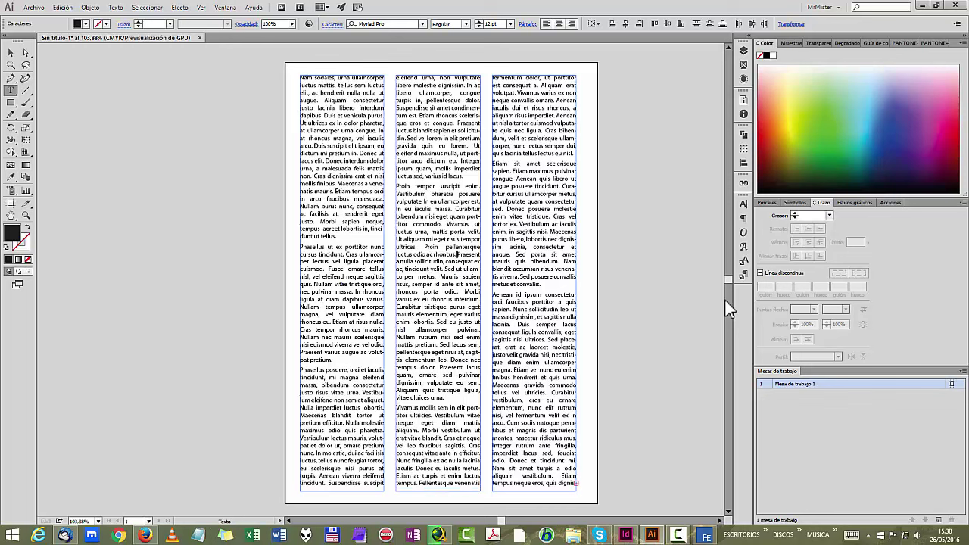
pyautogui.click(9, 53)
pyautogui.click(629, 374)
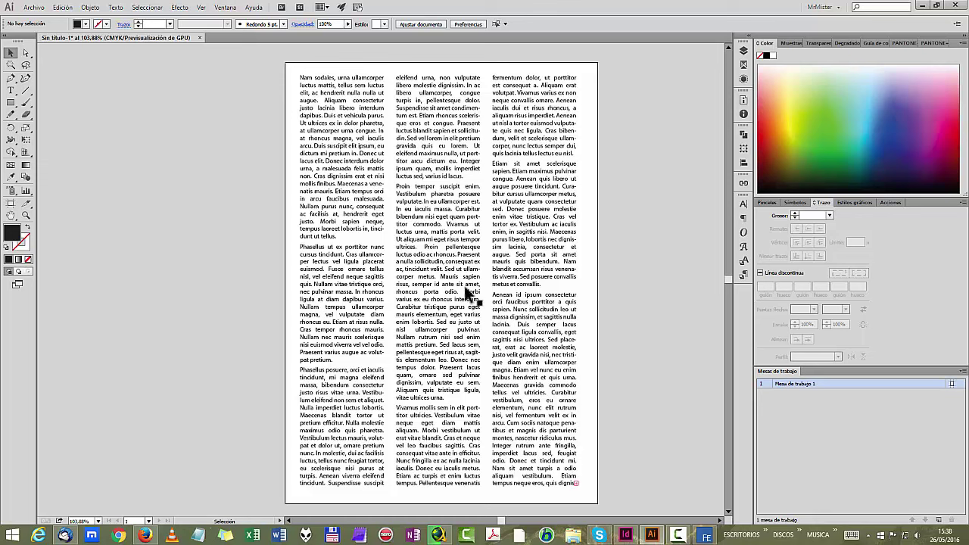
# Step: Show the rulers around the canvas with Ctrl+R
pyautogui.click(456, 346)
pyautogui.press('a')
pyautogui.hotkey('ctrl', 'r')
pyautogui.press('v')
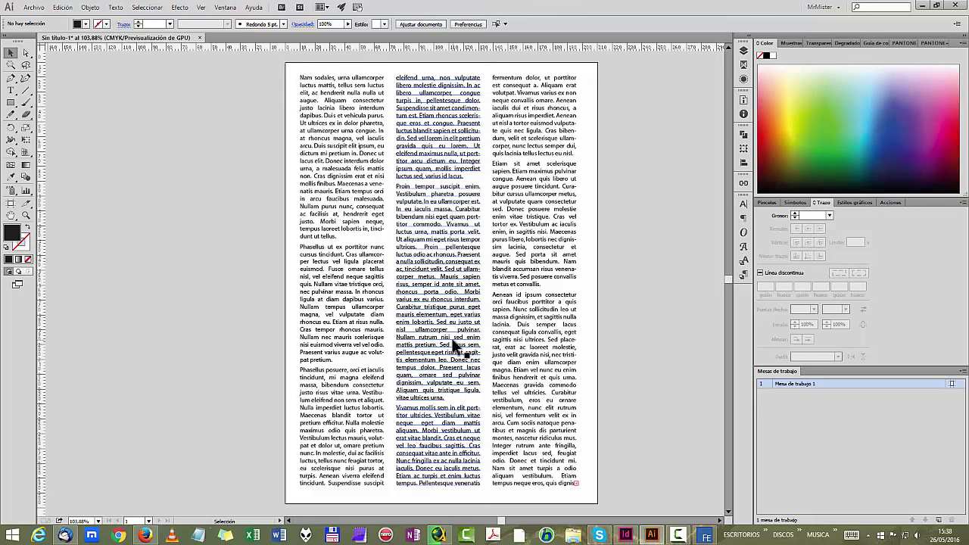
pyautogui.click(651, 296)
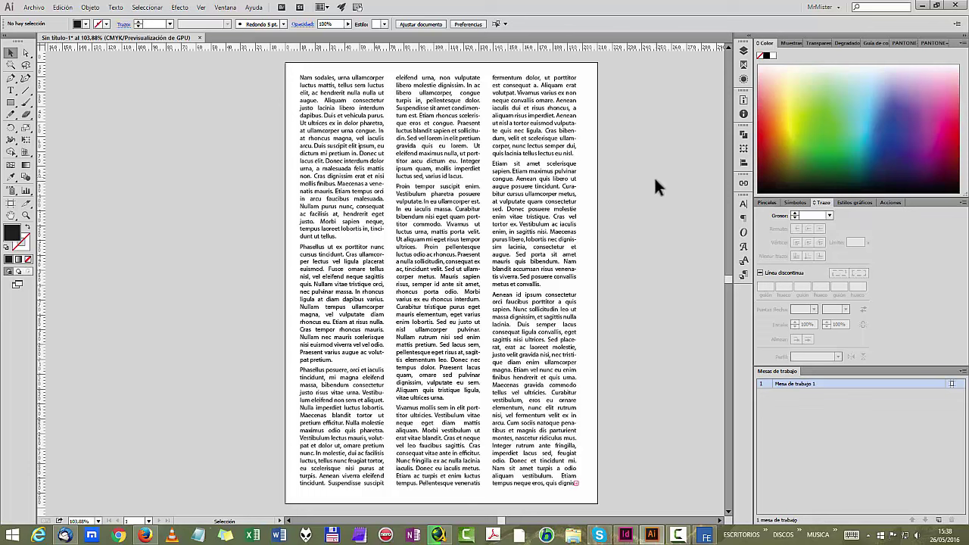
# Step: Pull a horizontal ruler guide down and line it up with a line in the third column
pyautogui.moveTo(573, 47); pyautogui.dragTo(582, 80)
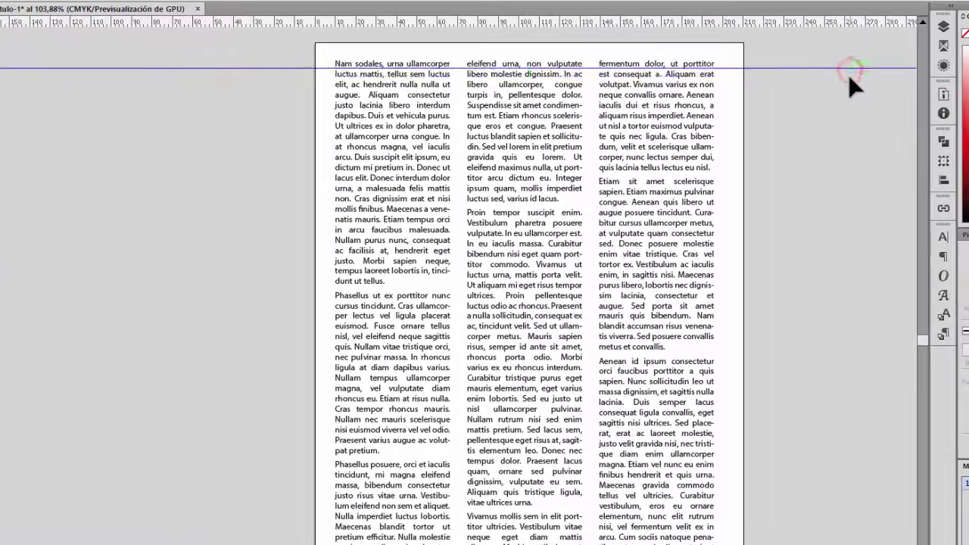
pyautogui.moveTo(678, 79); pyautogui.dragTo(679, 164)
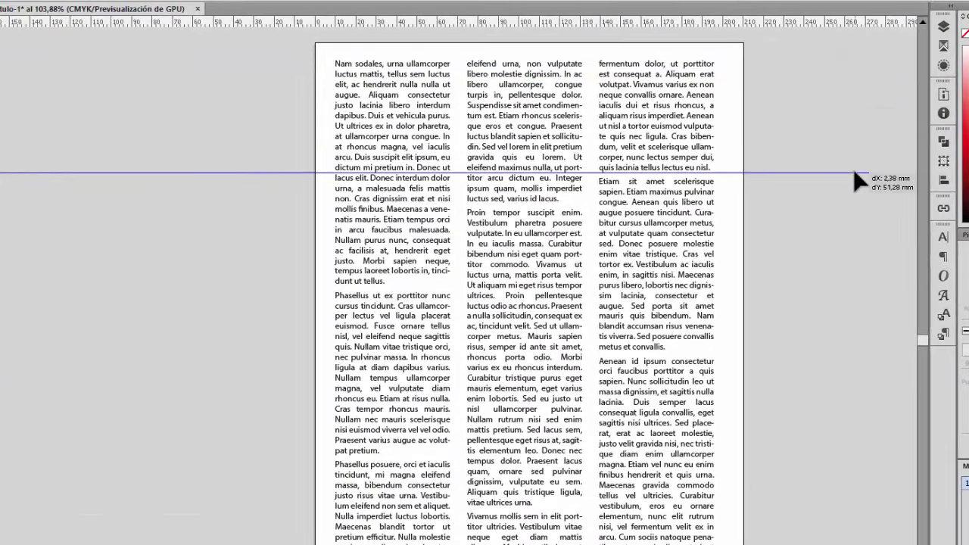
pyautogui.moveTo(855, 173)
pyautogui.mouseDown()
pyautogui.moveTo(833, 176)
pyautogui.moveTo(850, 299)
pyautogui.mouseUp()
pyautogui.click(833, 307)
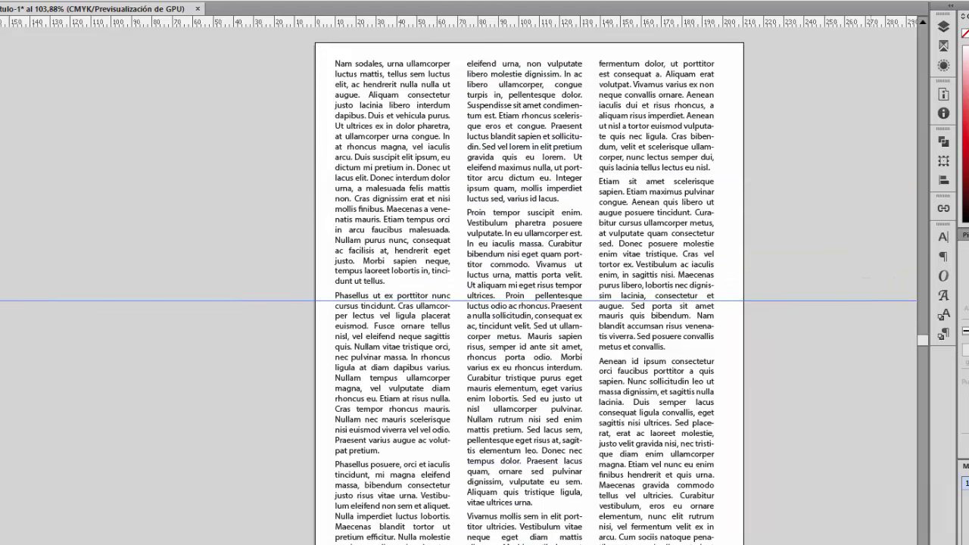
pyautogui.click(832, 300)
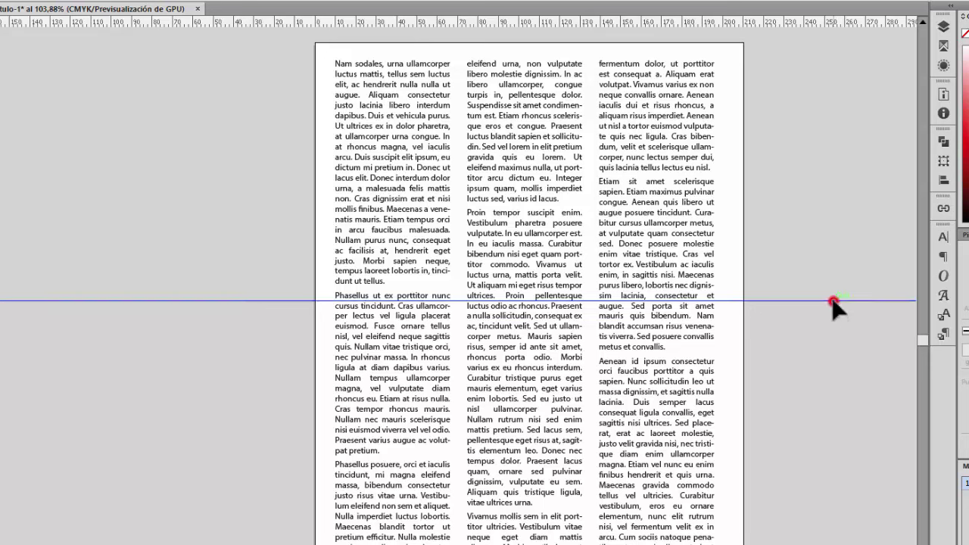
pyautogui.moveTo(837, 402); pyautogui.dragTo(835, 395)
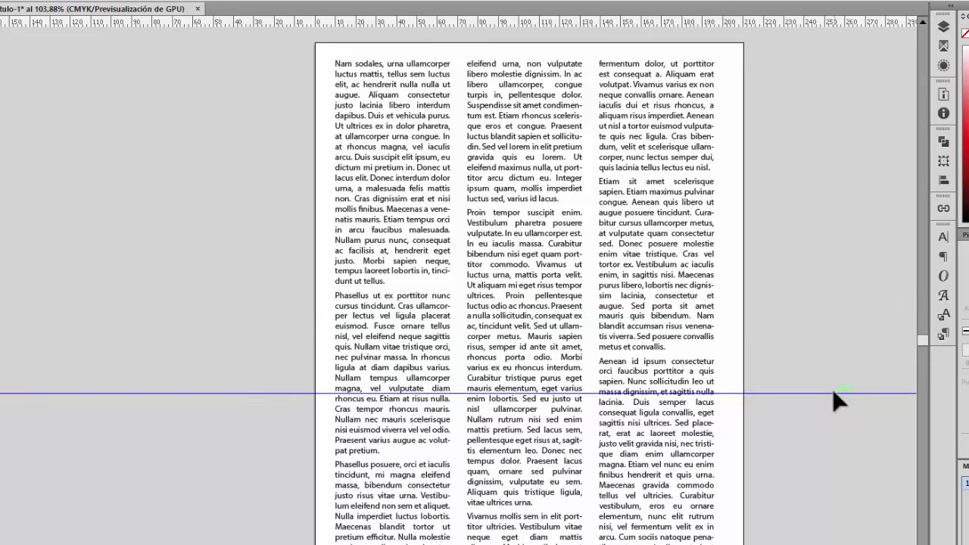
pyautogui.click(837, 389)
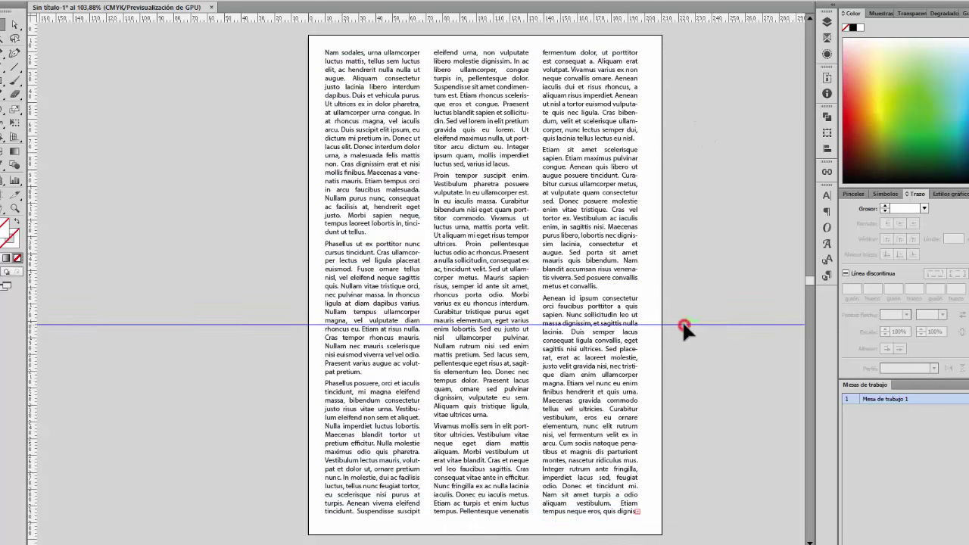
# Step: Lower the horizontal guide in stages until it is level with the columns' last lines
pyautogui.moveTo(683, 320); pyautogui.dragTo(683, 360)
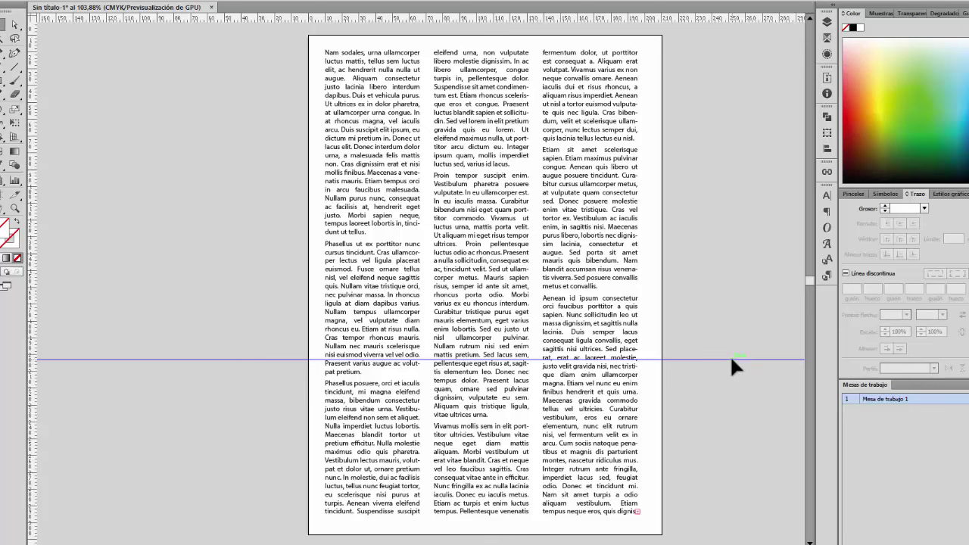
pyautogui.moveTo(731, 377); pyautogui.dragTo(727, 395)
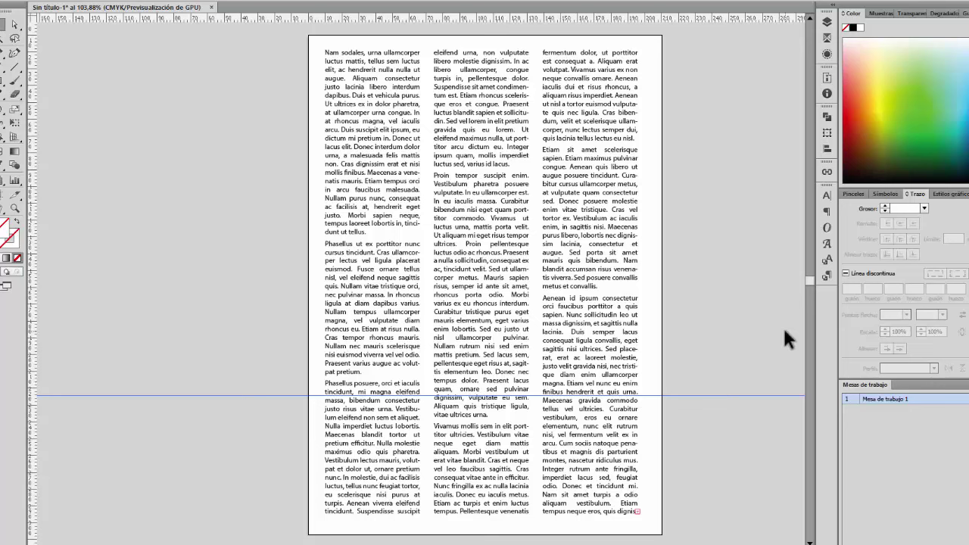
pyautogui.click(335, 395)
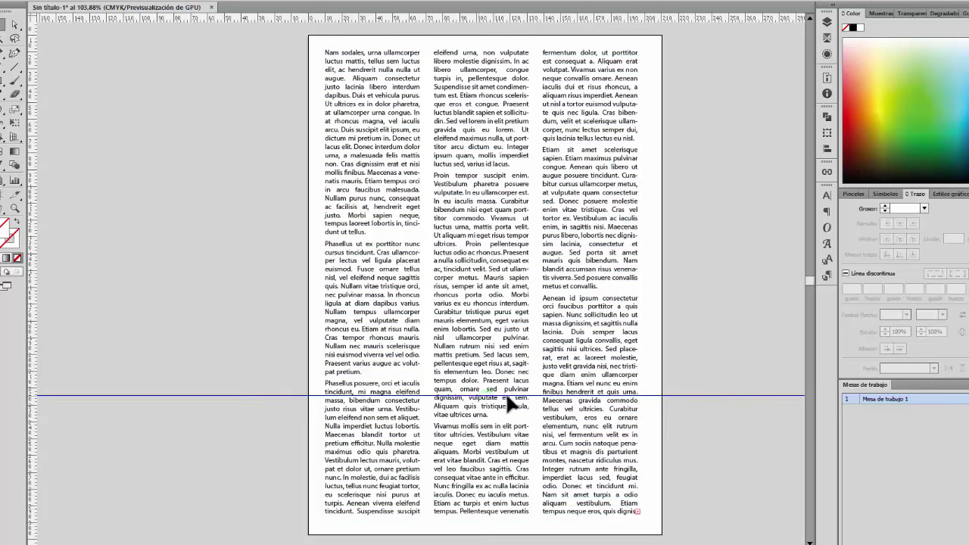
pyautogui.click(726, 412)
pyautogui.click(708, 395)
pyautogui.moveTo(707, 396); pyautogui.dragTo(716, 515)
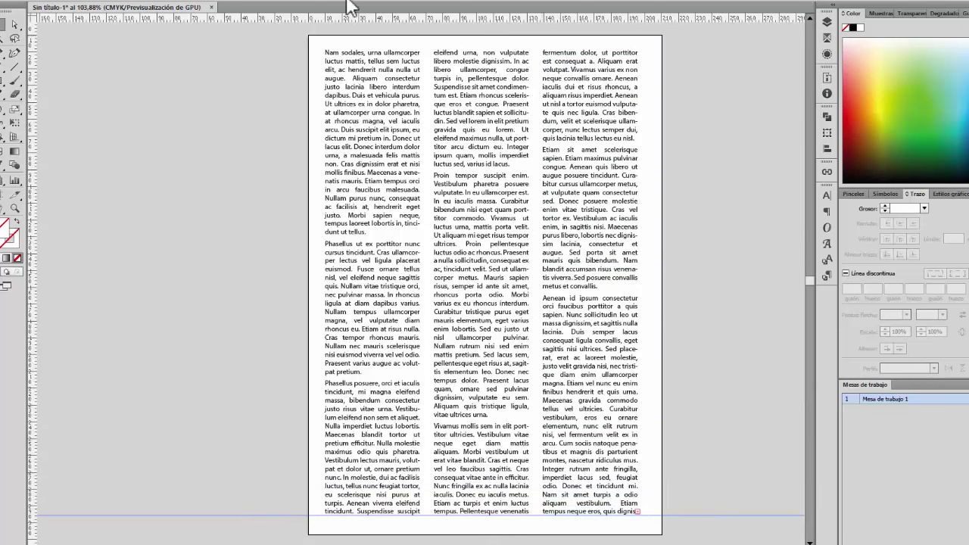
# Step: Select the horizontal guide and delete it
pyautogui.click(359, 65)
pyautogui.click(735, 516)
pyautogui.press('Delete')
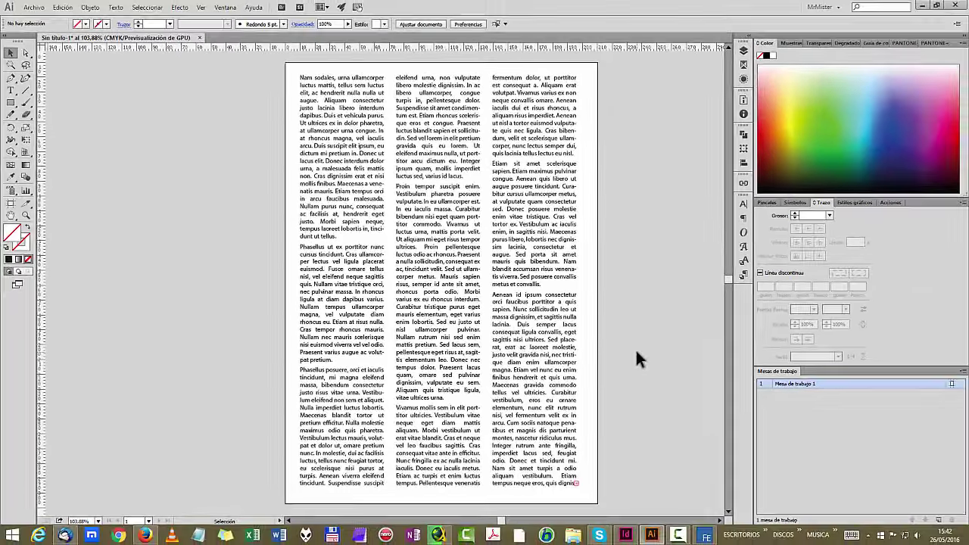
# Step: Back in Illustrator, select all three text columns with Ctrl+A and delete them
pyautogui.click(628, 536)
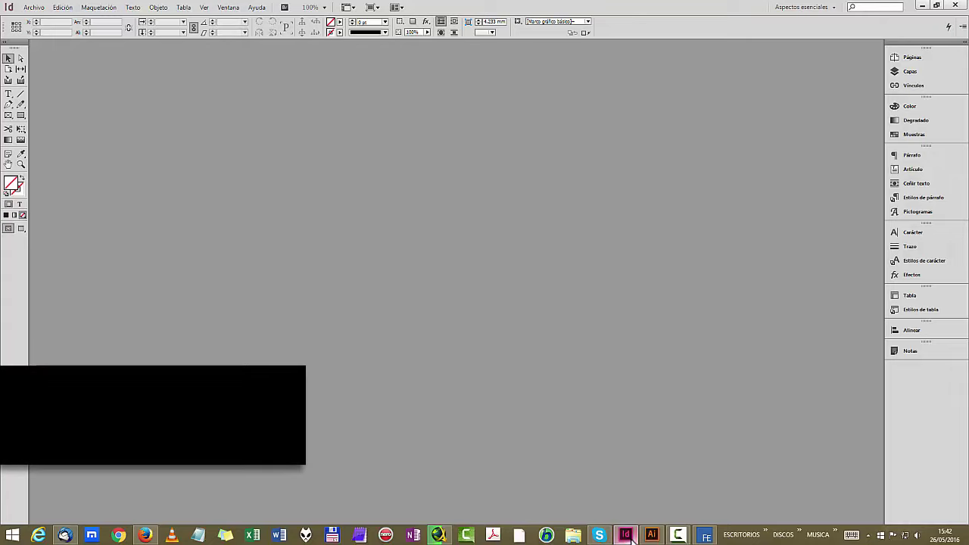
pyautogui.click(631, 537)
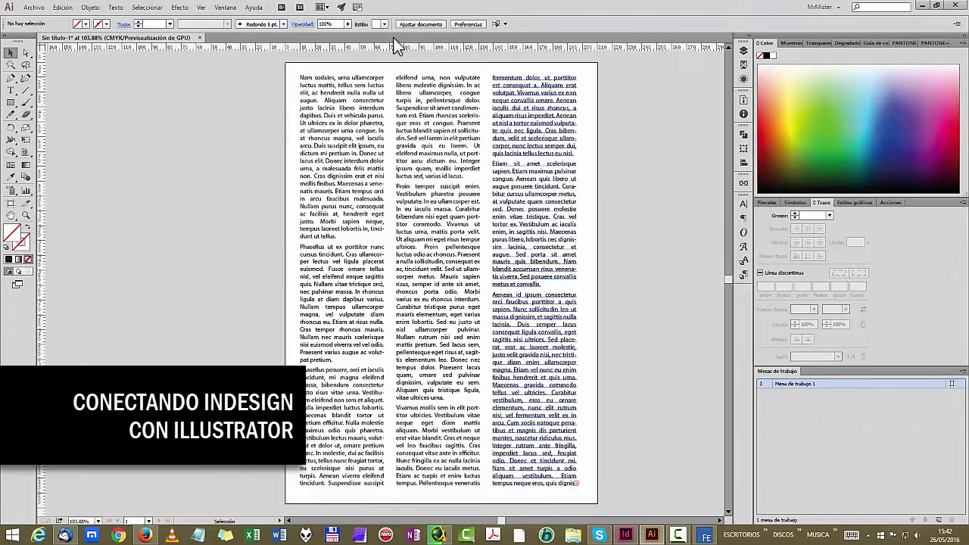
pyautogui.hotkey('ctrl', 'a')
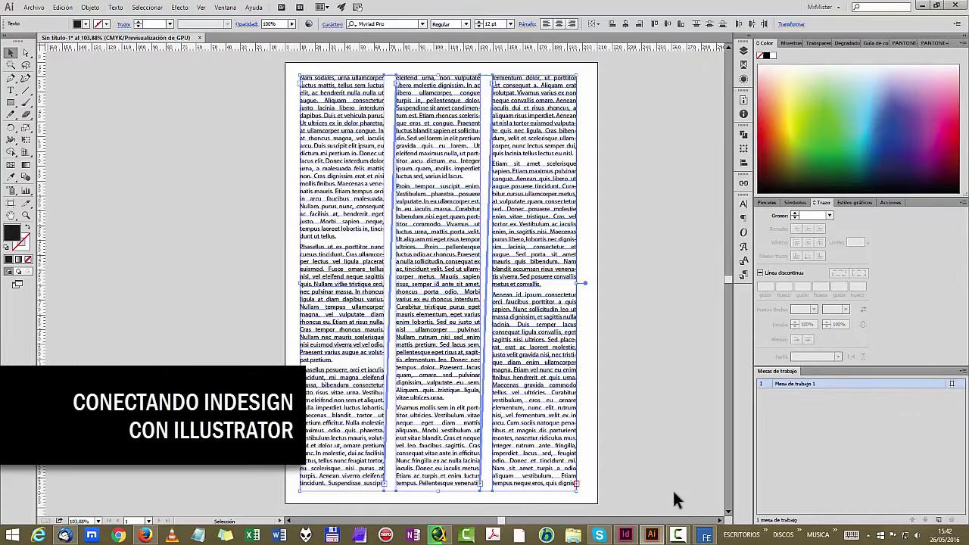
pyautogui.press('Delete')
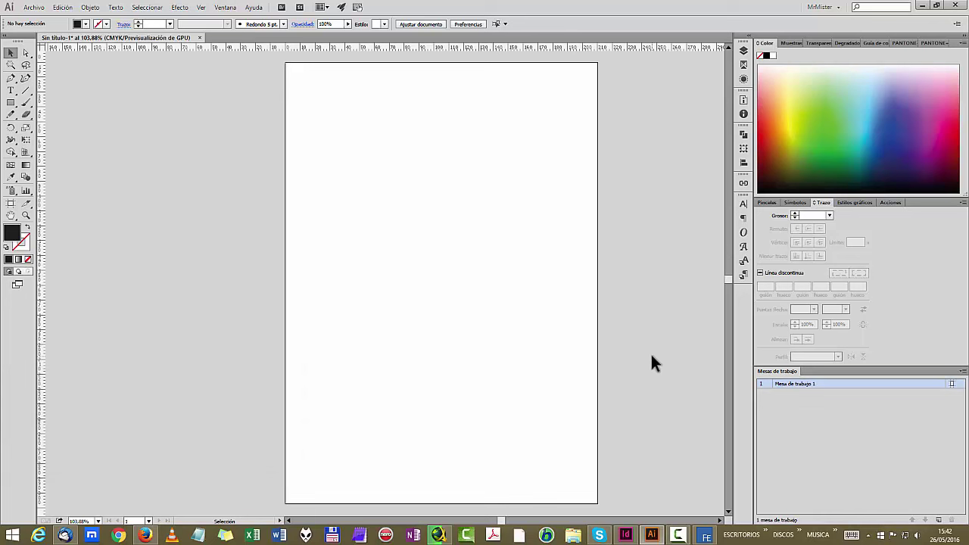
# Step: Create a new single-page A4 document (210 × 297 mm) with 12,7 mm margins in InDesign
pyautogui.click(635, 539)
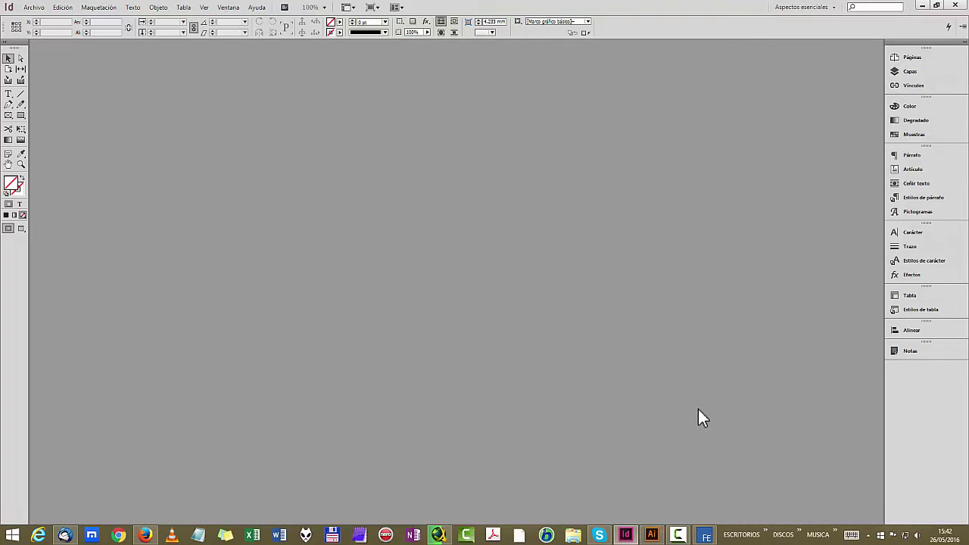
pyautogui.click(35, 8)
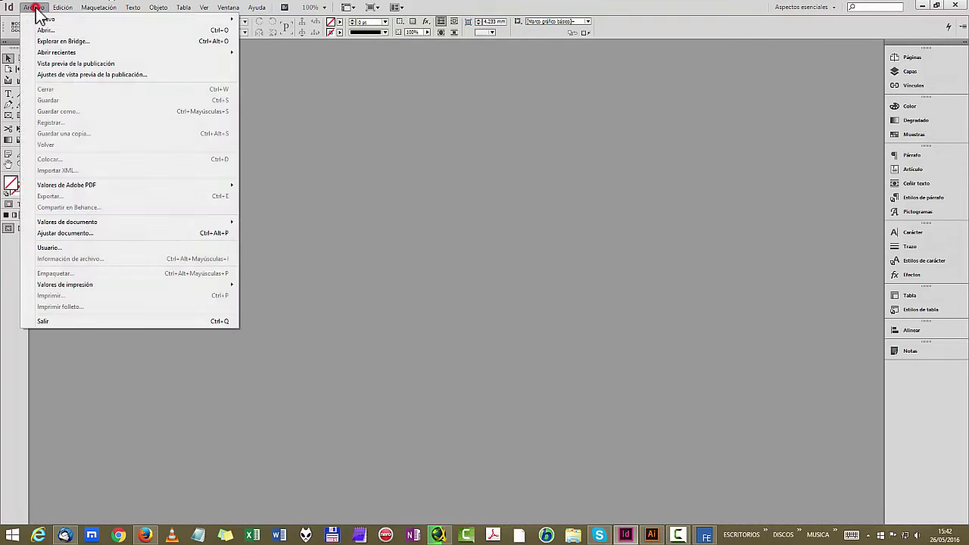
pyautogui.click(48, 19)
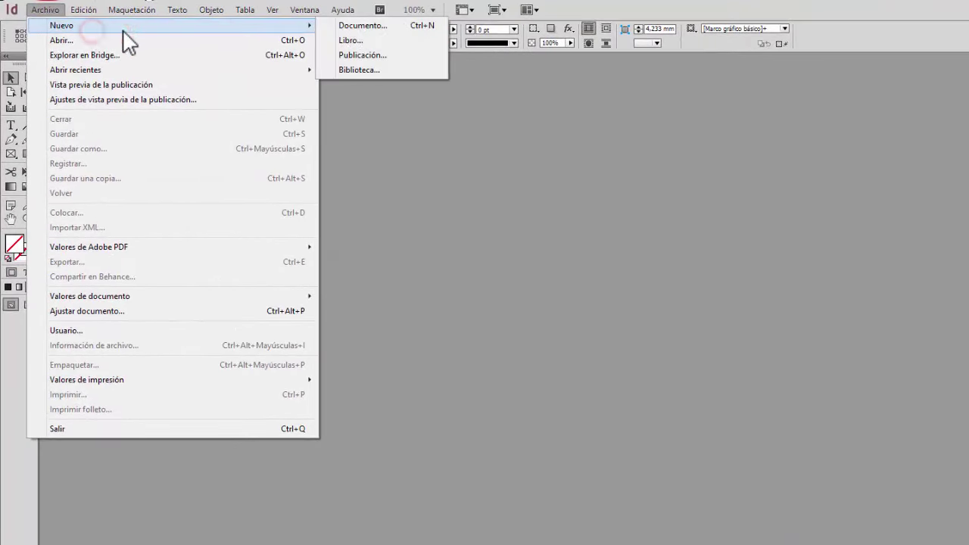
pyautogui.click(283, 21)
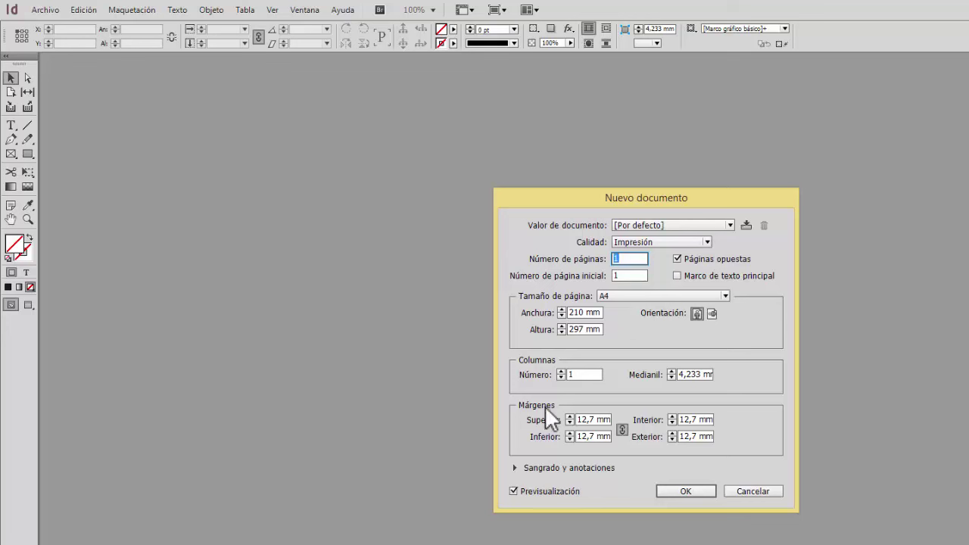
pyautogui.click(513, 491)
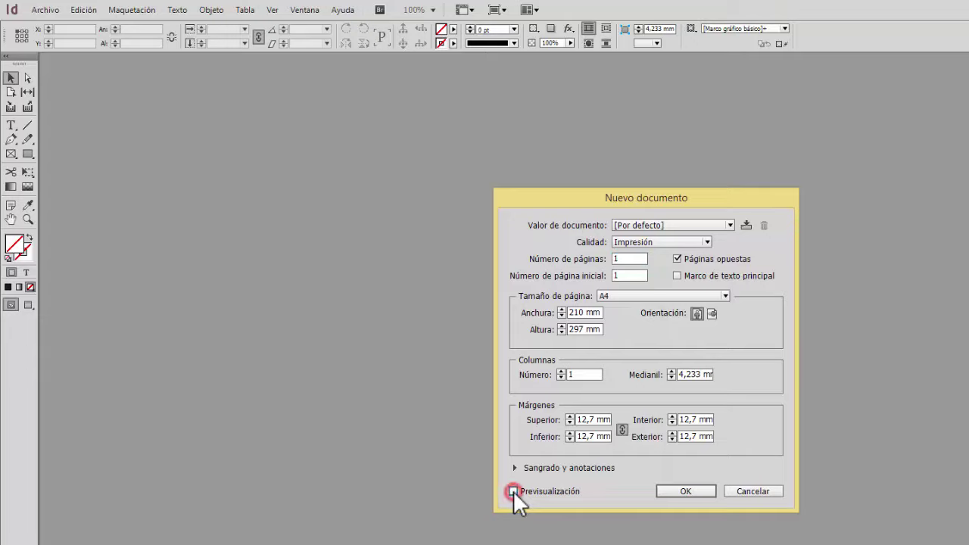
pyautogui.click(582, 493)
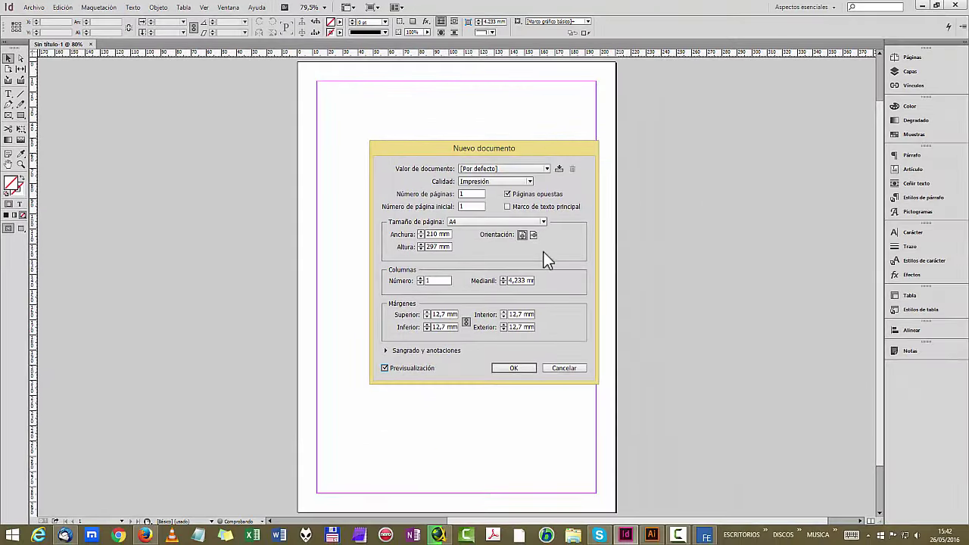
pyautogui.click(508, 221)
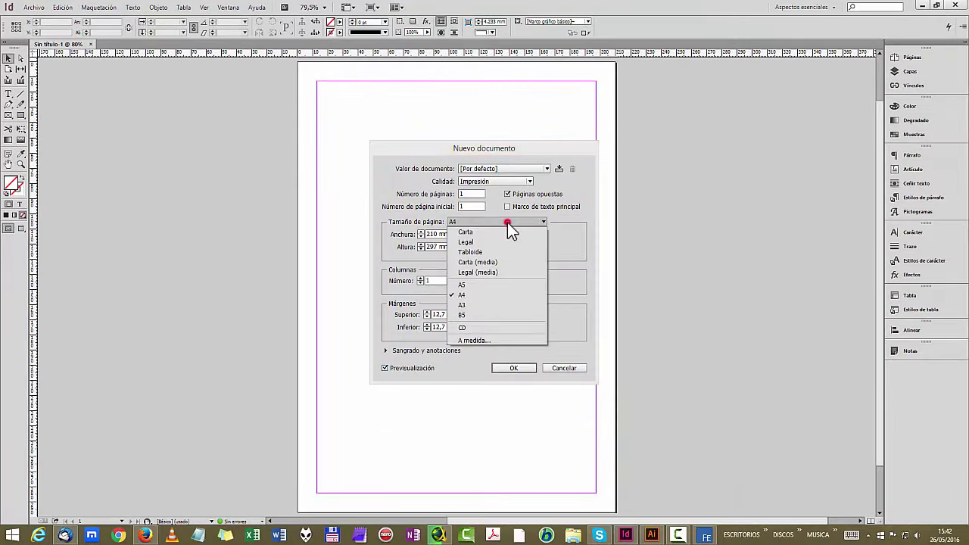
pyautogui.click(481, 306)
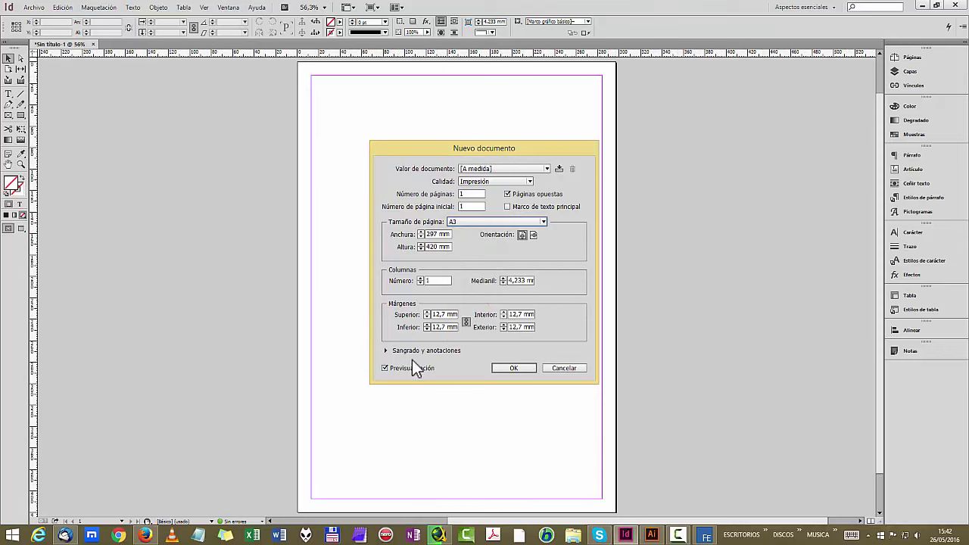
pyautogui.click(500, 221)
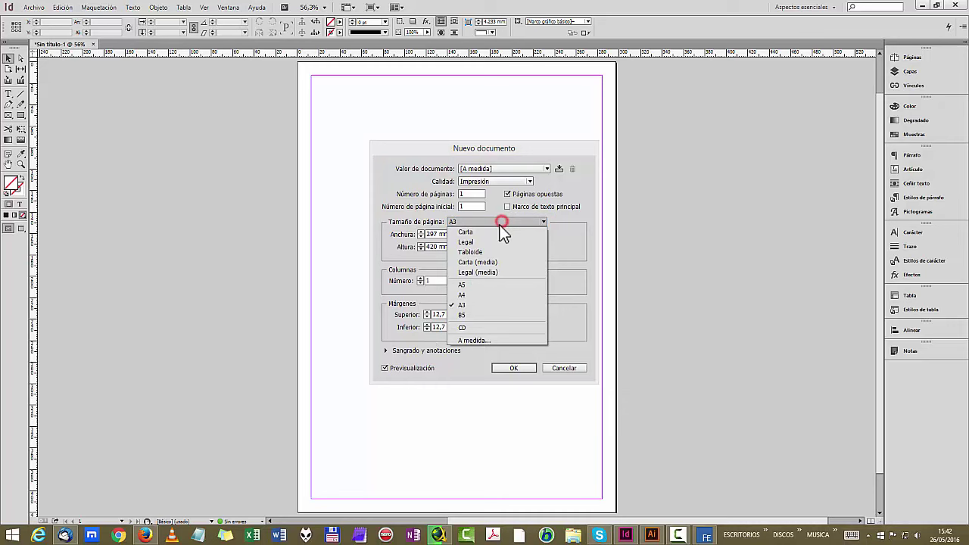
pyautogui.click(477, 292)
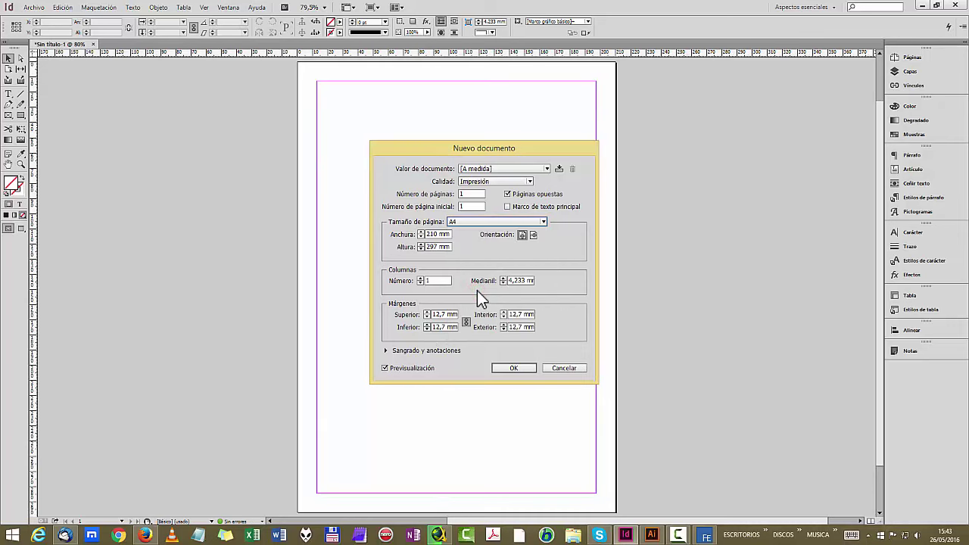
pyautogui.click(515, 368)
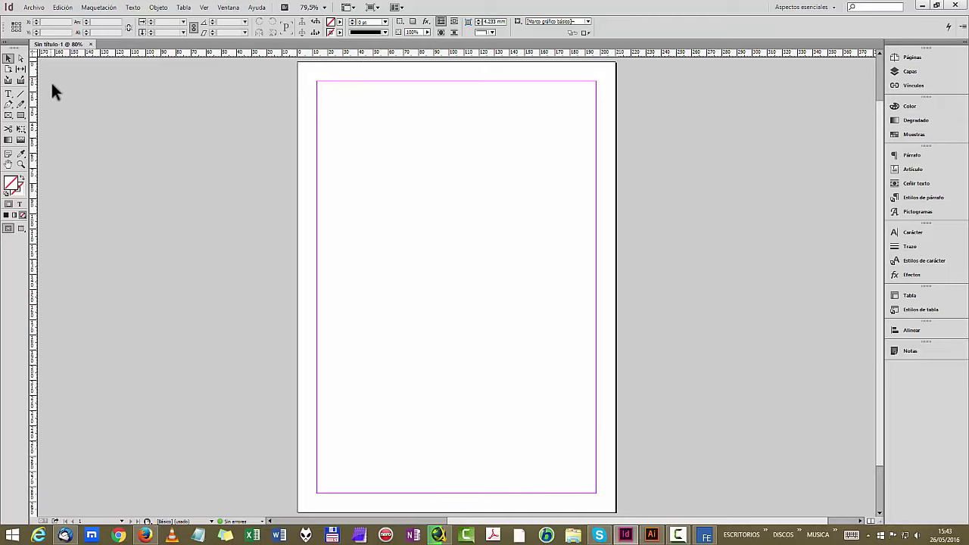
# Step: Turn on Mostrar cuadrícula base from Ver > Cuadrículas y guías
pyautogui.click(204, 7)
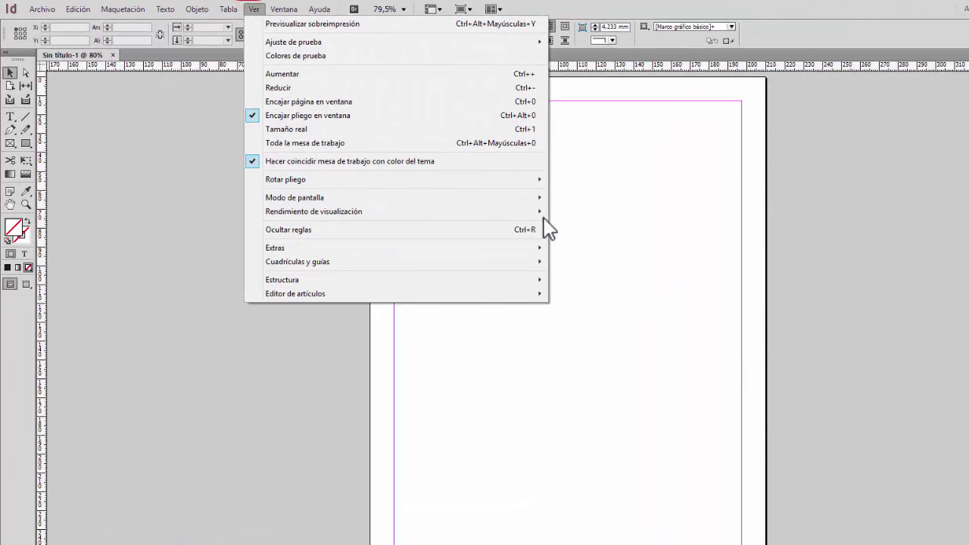
pyautogui.moveTo(476, 261)
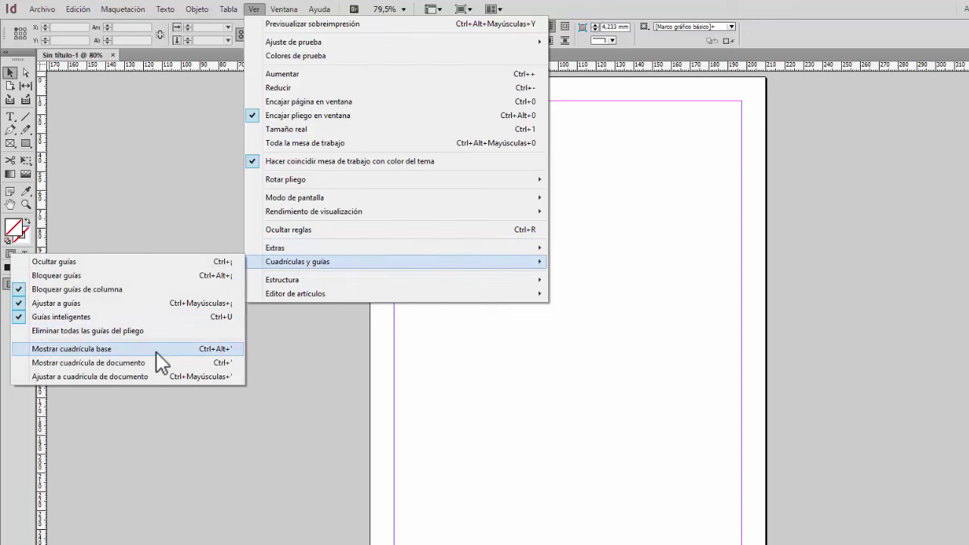
pyautogui.click(79, 351)
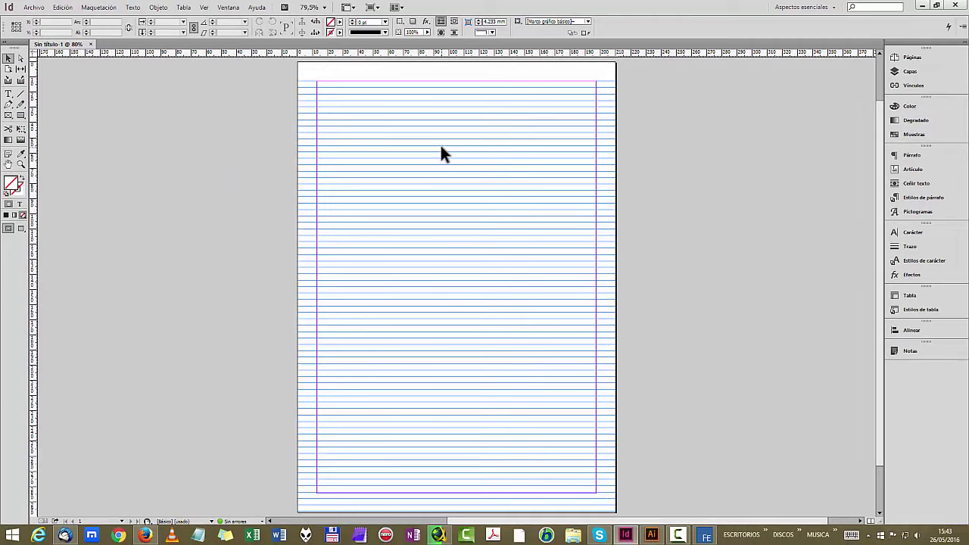
# Step: Enter 25 in the baseline grid increment field in Preferences > Cuadrículas and confirm
pyautogui.hotkey('ctrl', 'k')
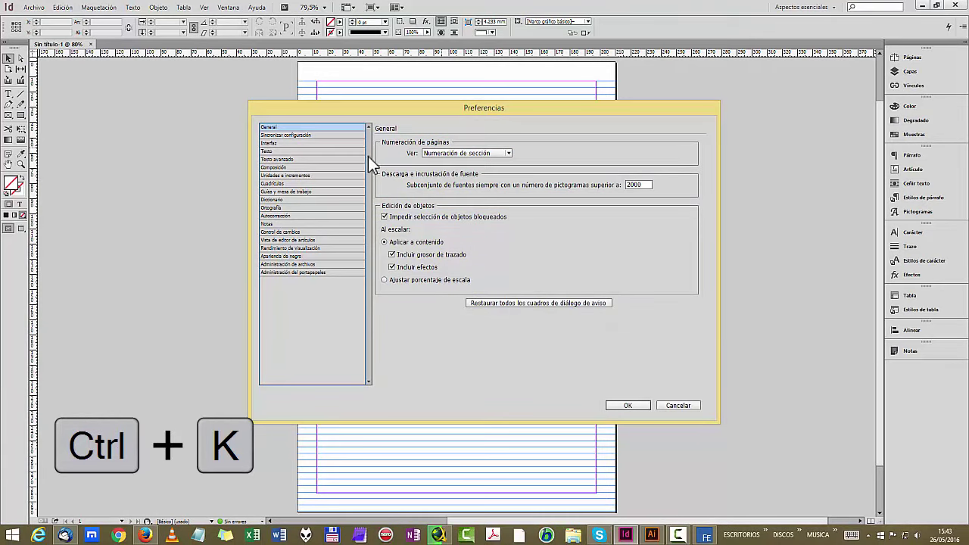
pyautogui.click(292, 183)
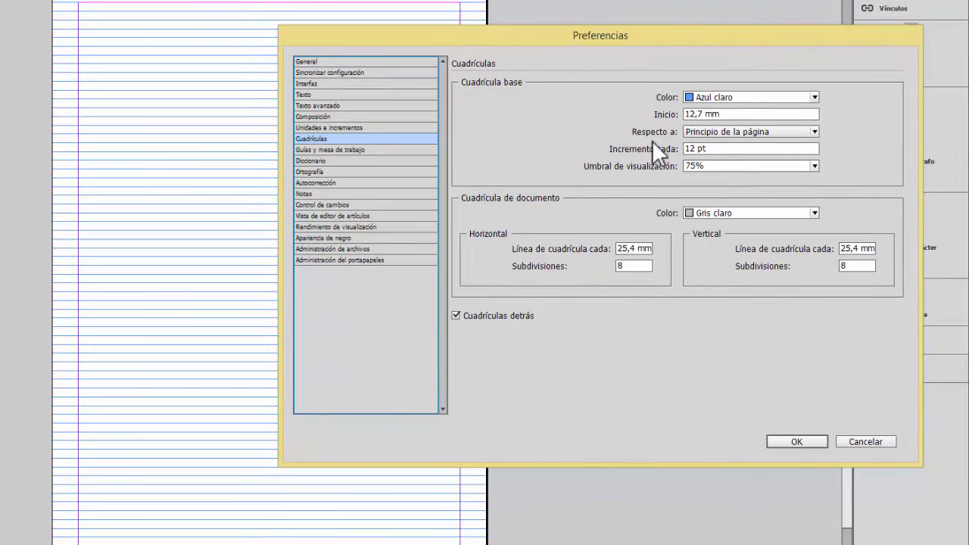
pyautogui.doubleClick(717, 148)
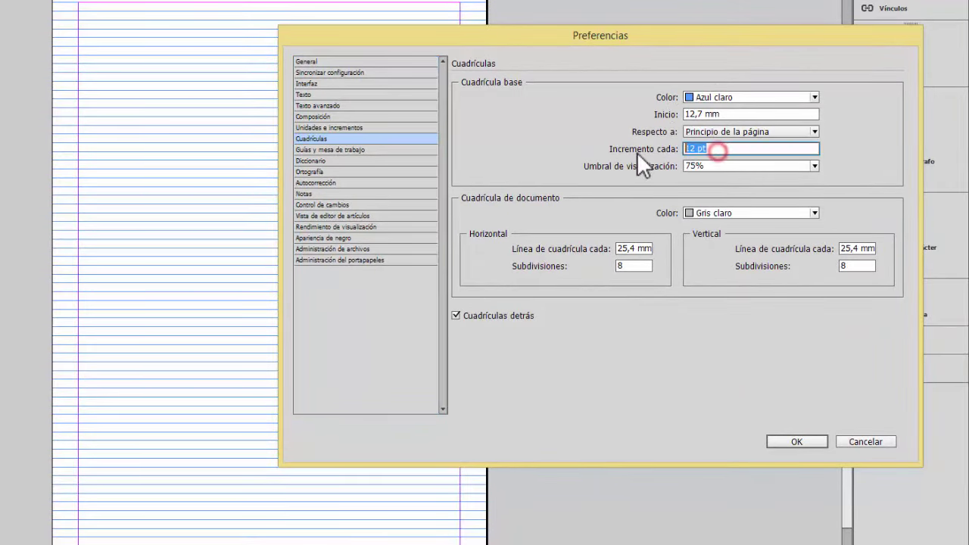
pyautogui.write('25')
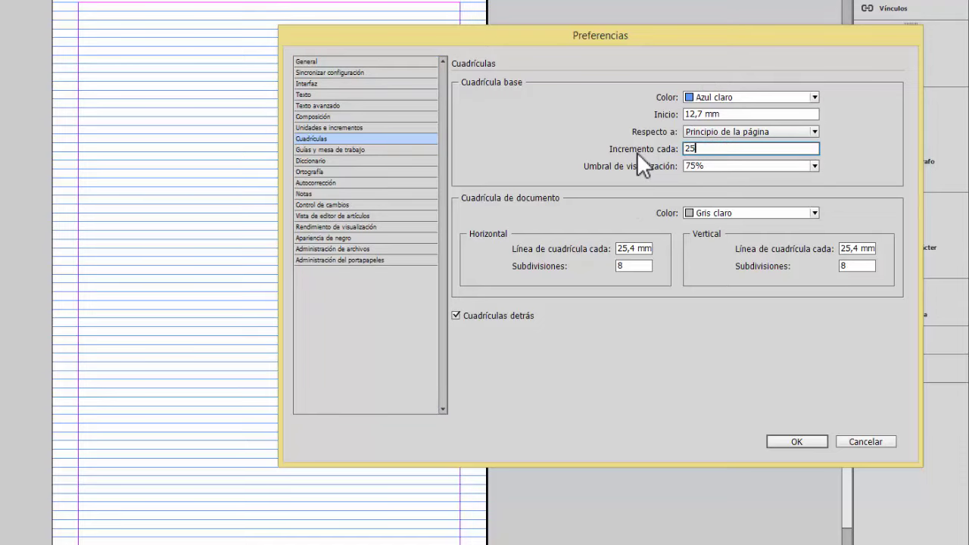
pyautogui.click(795, 441)
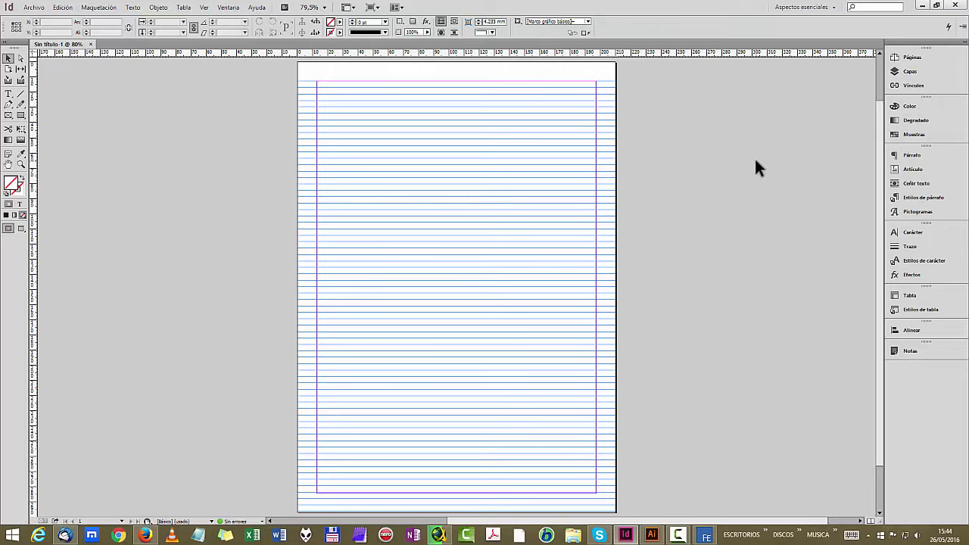
# Step: Review the baseline grid settings (start 12,7 mm, 12 pt increment) and close Preferences
pyautogui.hotkey('ctrl', 'k')
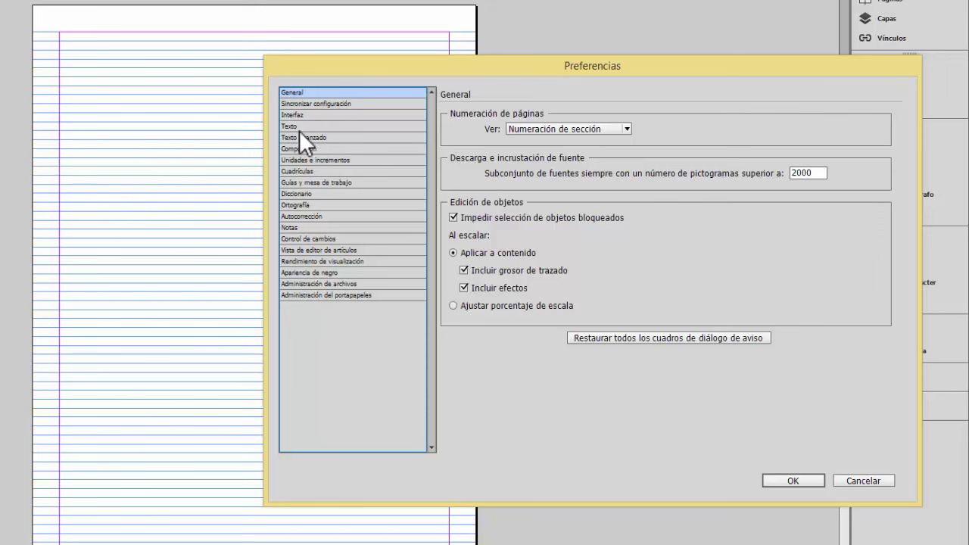
pyautogui.click(294, 171)
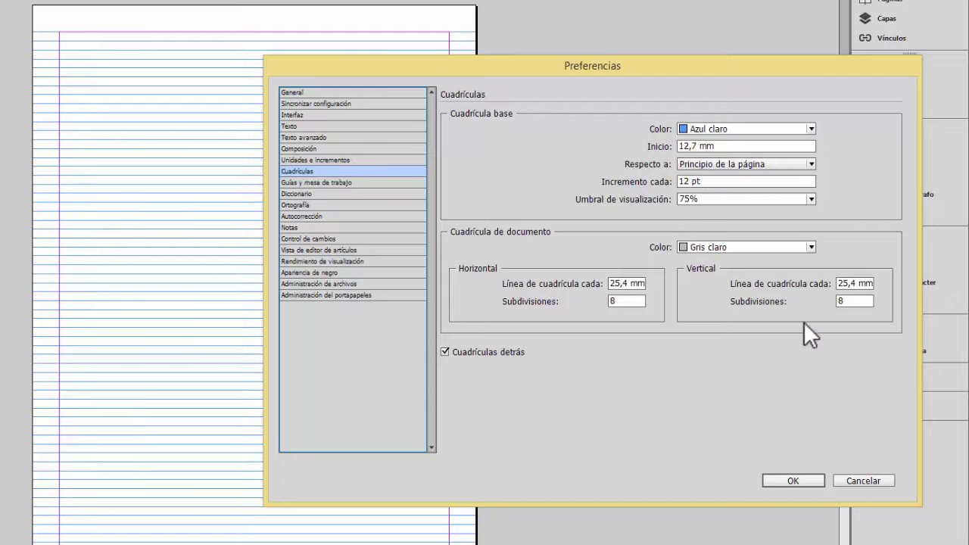
pyautogui.click(811, 481)
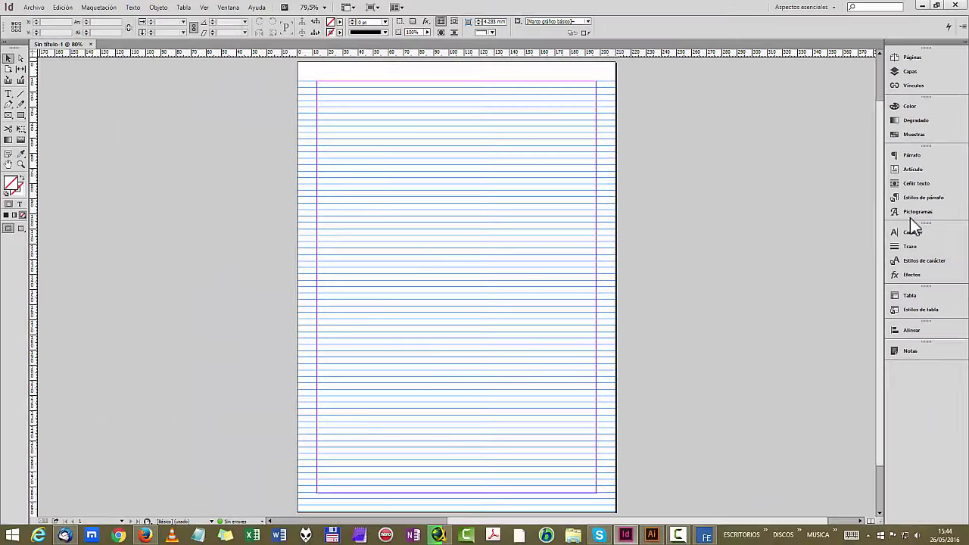
# Step: Draw a 184,6 × 114,3 mm rectangle frame from the left margin across the page bottom
pyautogui.click(8, 115)
pyautogui.moveTo(317, 318); pyautogui.dragTo(598, 493)
pyautogui.moveTo(597, 493); pyautogui.dragTo(596, 493)
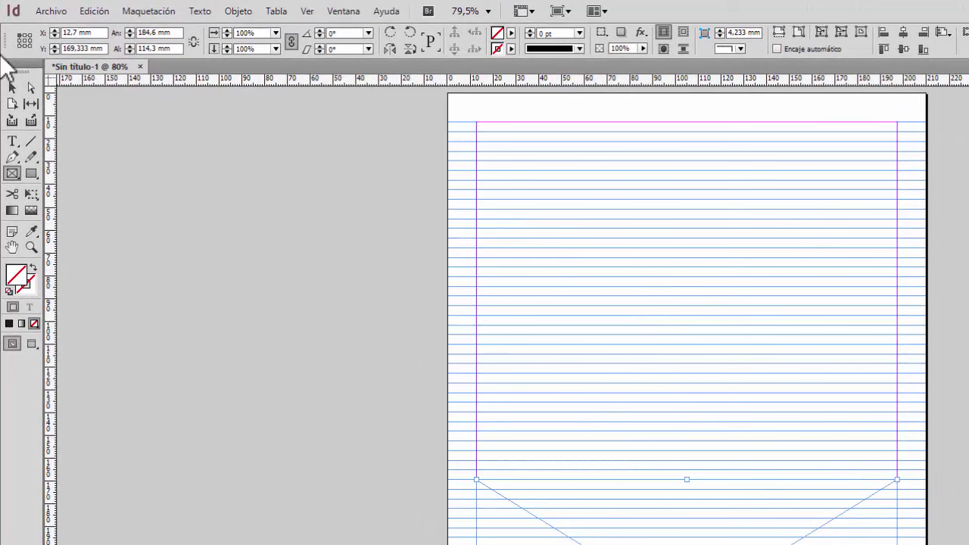
pyautogui.click(12, 88)
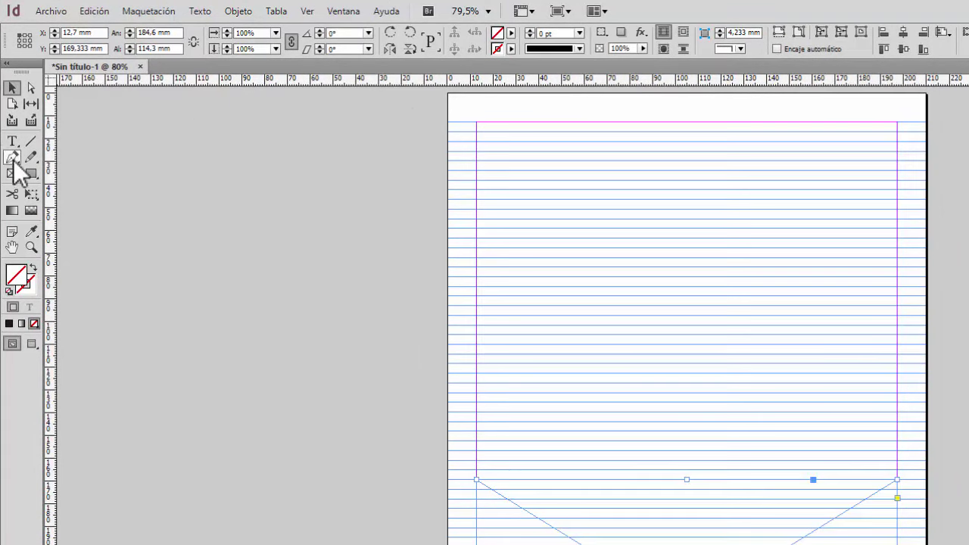
# Step: Look over the other frame-tool shapes, then select the bottom frame with the Selection tool
pyautogui.click(13, 177)
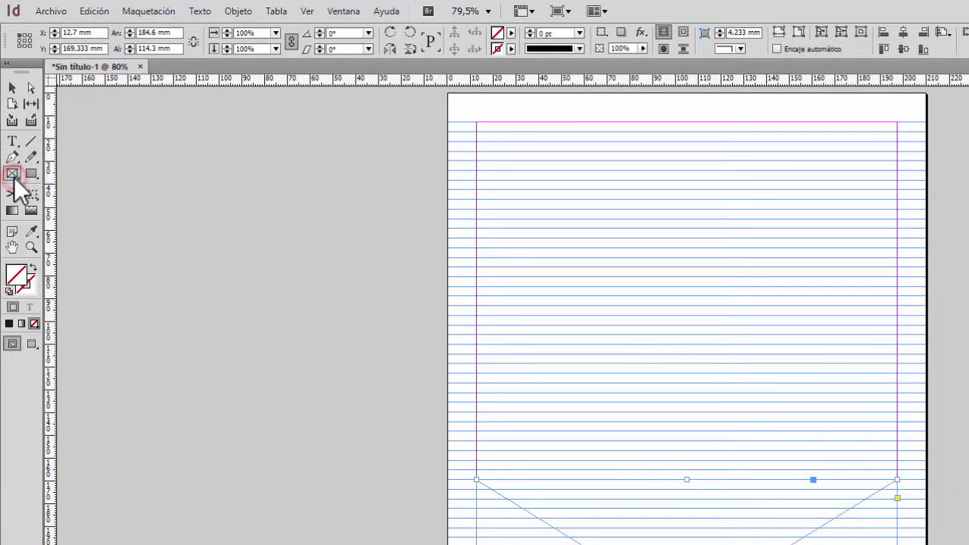
pyautogui.click(14, 179)
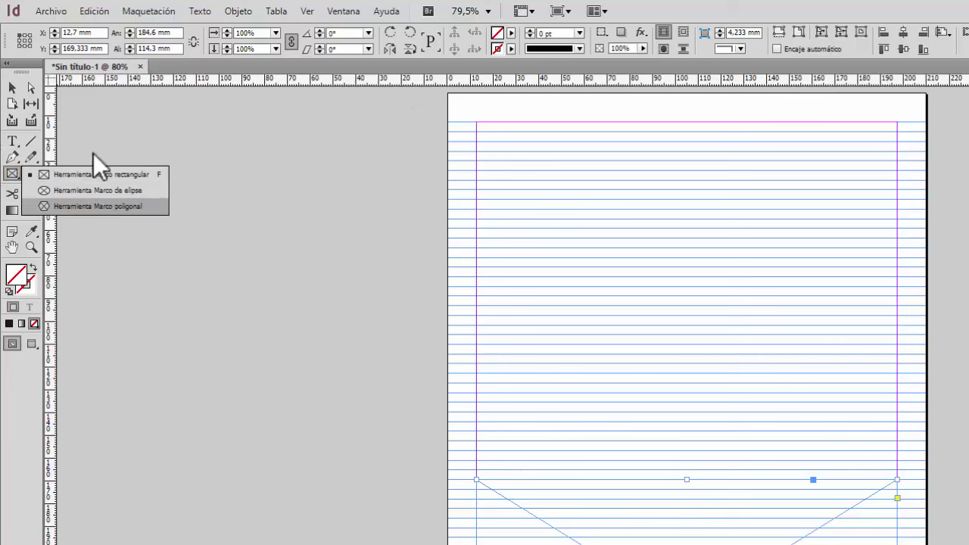
pyautogui.click(13, 87)
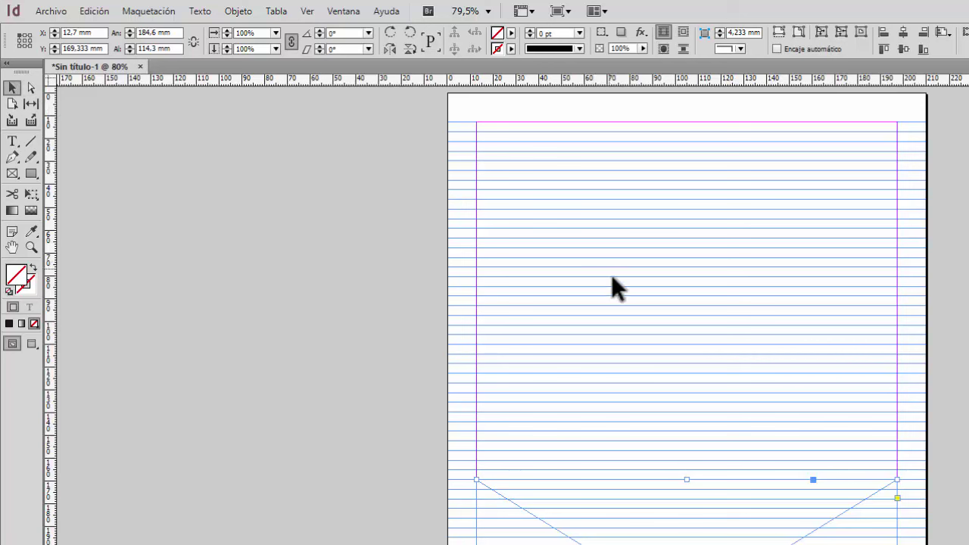
pyautogui.click(668, 383)
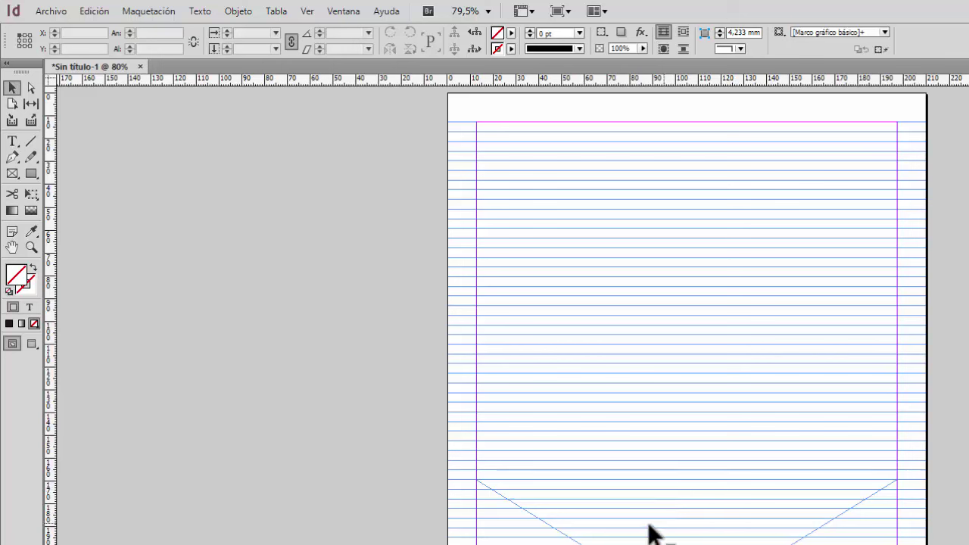
pyautogui.click(484, 523)
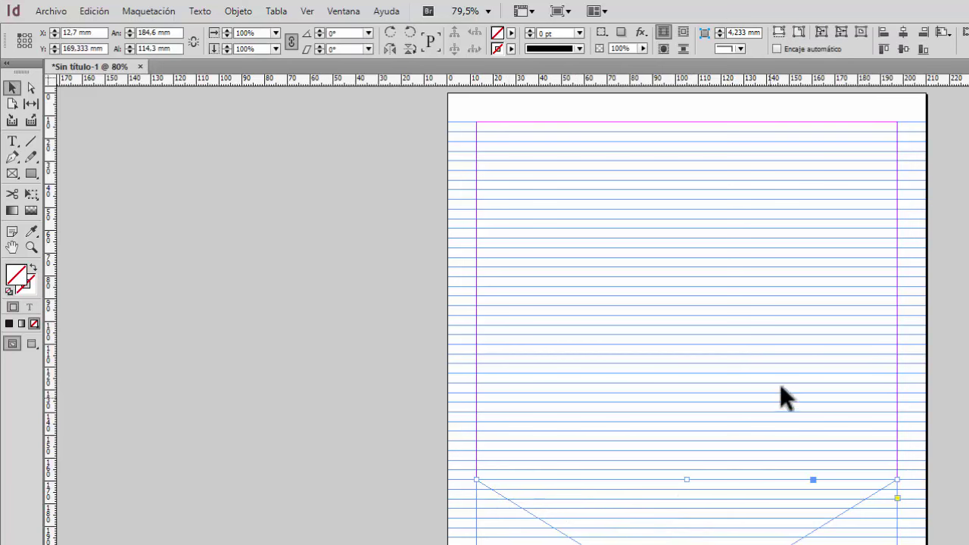
pyautogui.click(830, 359)
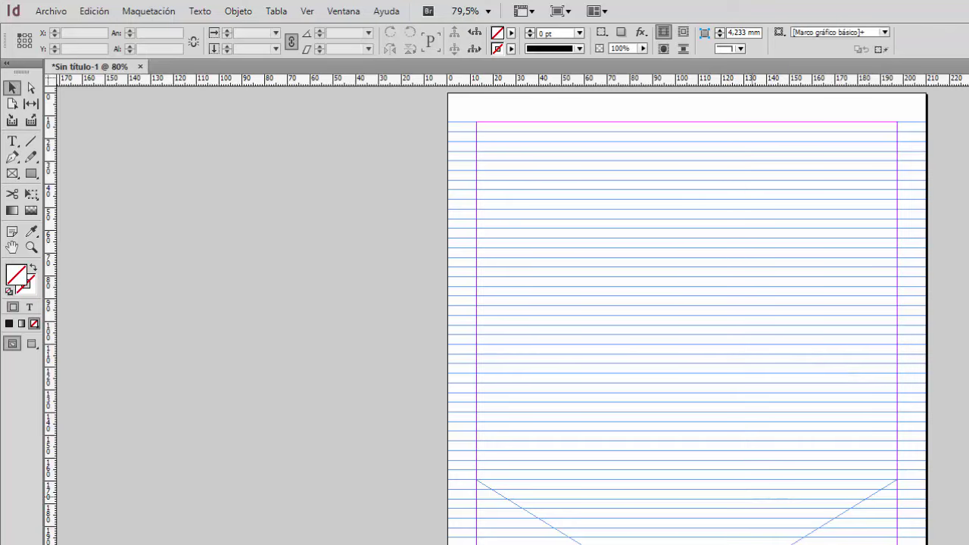
pyautogui.click(691, 542)
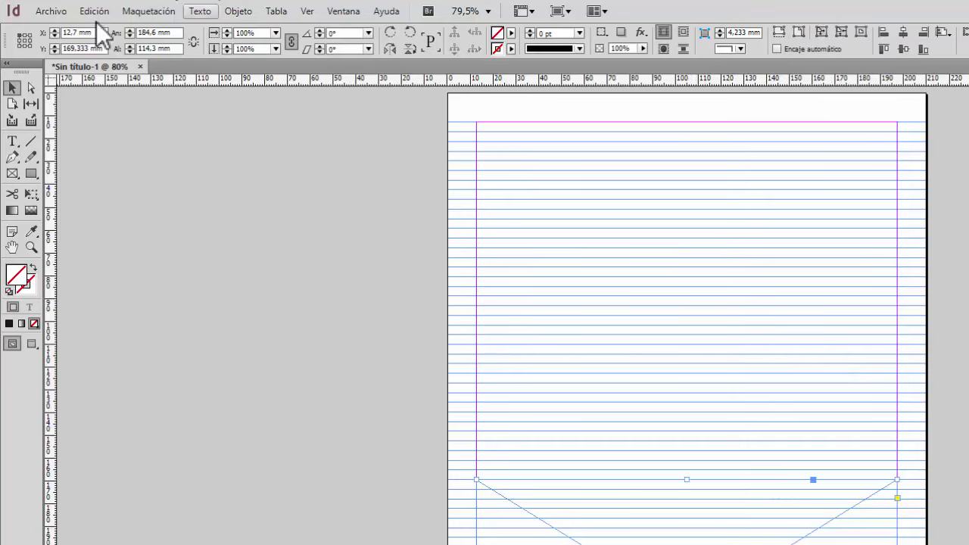
# Step: Turn the bottom frame into a text frame filled with placeholder text (Llenar con texto falso)
pyautogui.click(12, 142)
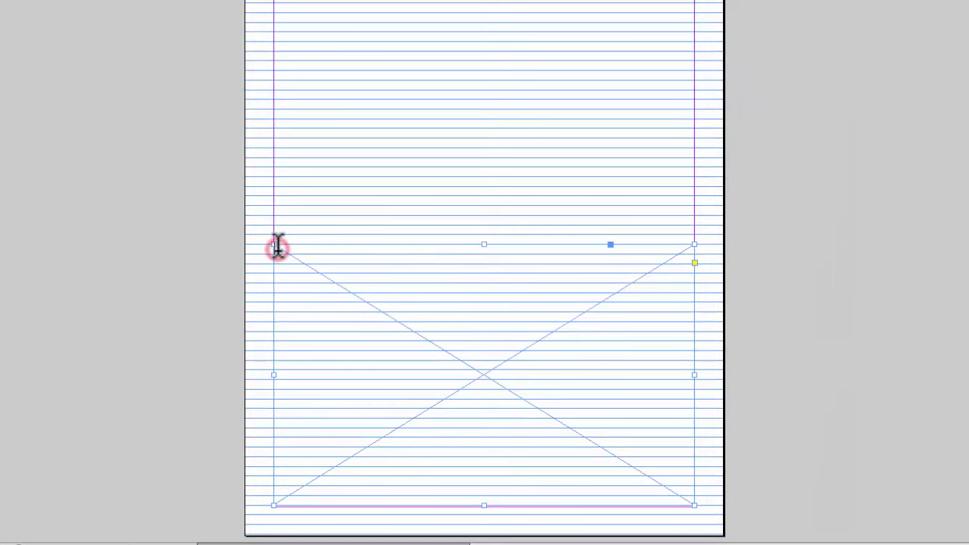
pyautogui.click(279, 247)
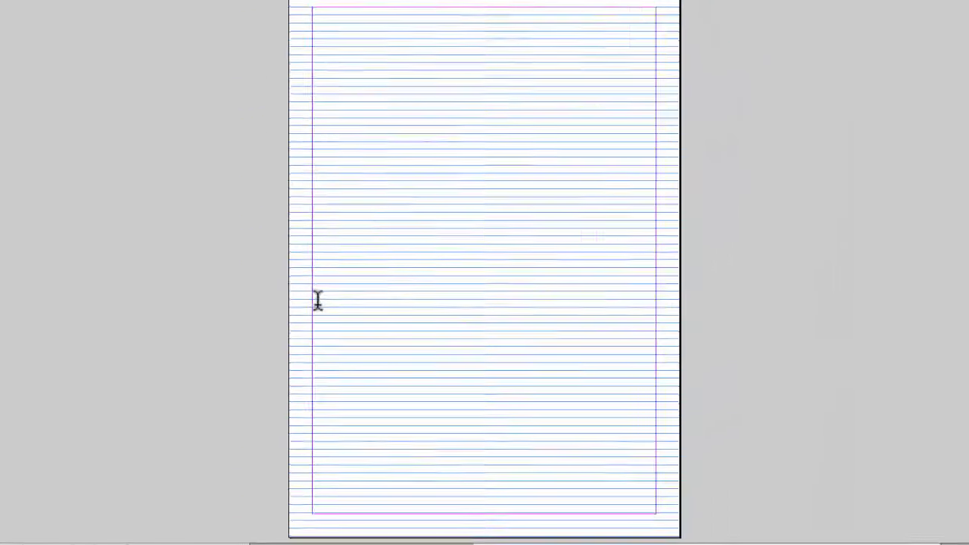
pyautogui.rightClick(281, 254)
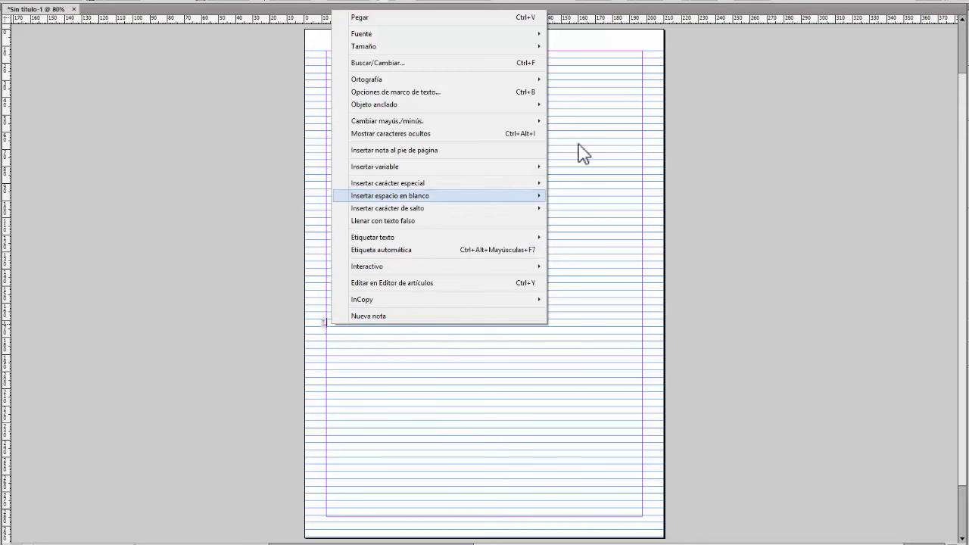
pyautogui.click(452, 220)
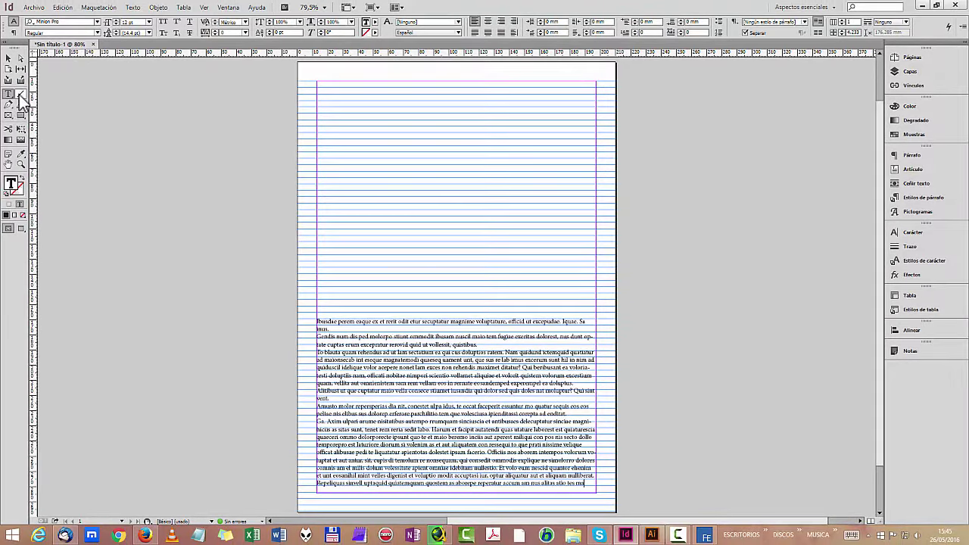
pyautogui.click(9, 58)
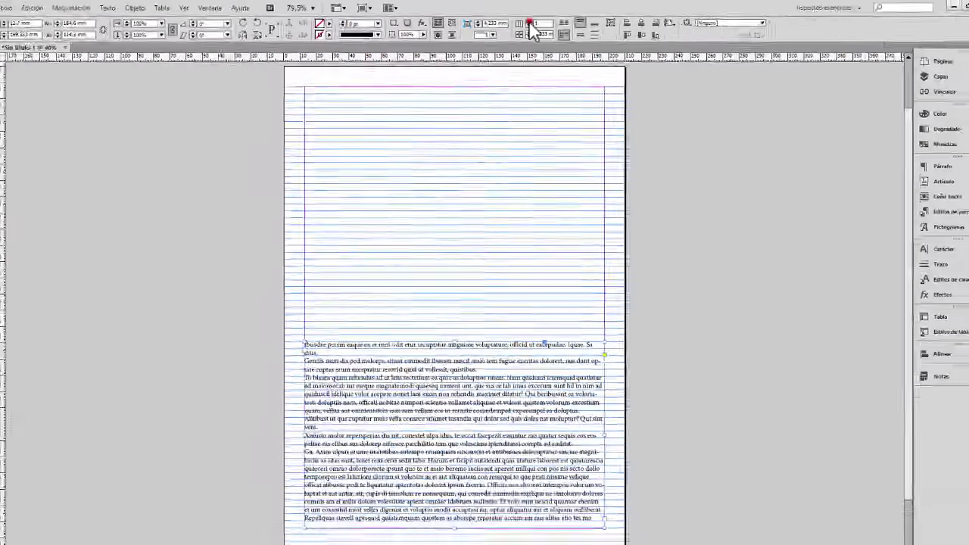
# Step: Split the lower text frame into two columns and try wider and narrower gutters
pyautogui.click(556, 34)
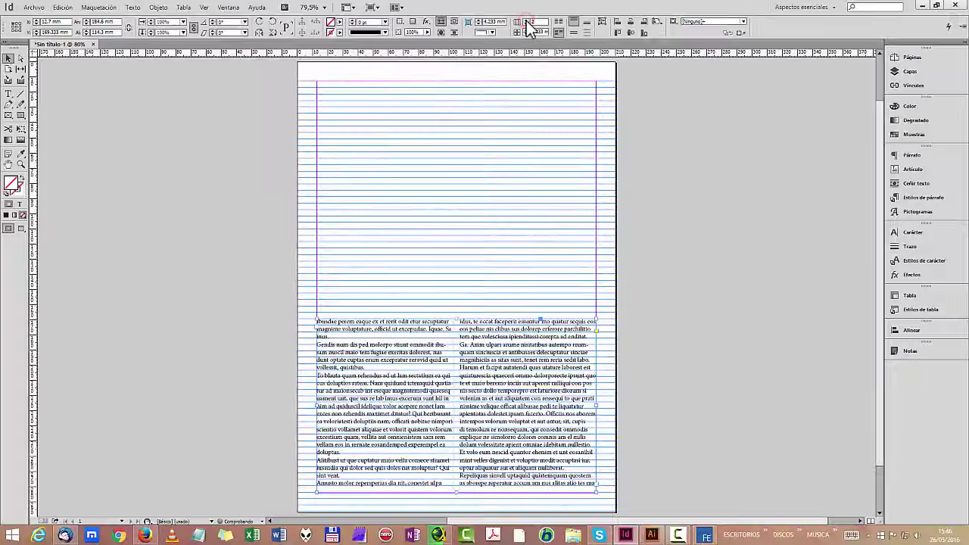
pyautogui.click(698, 435)
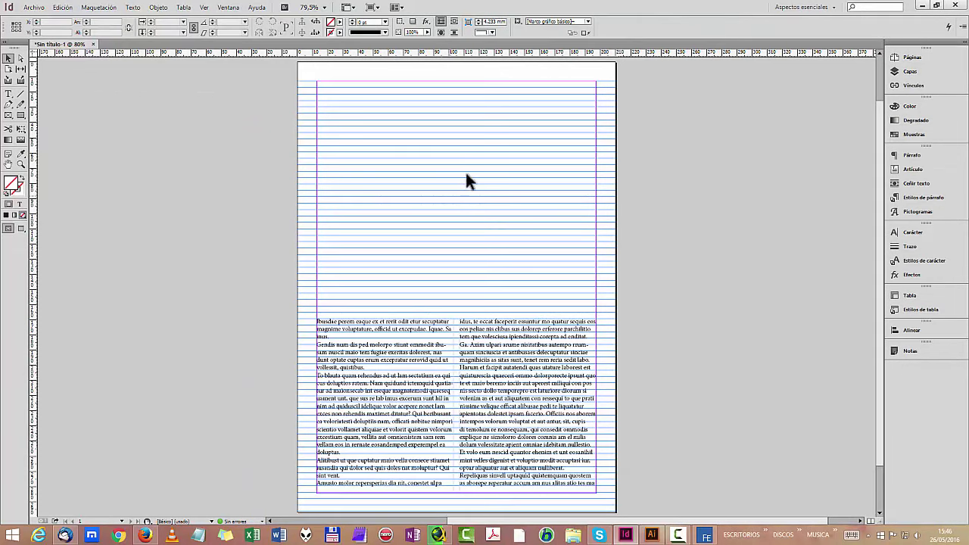
pyautogui.click(500, 373)
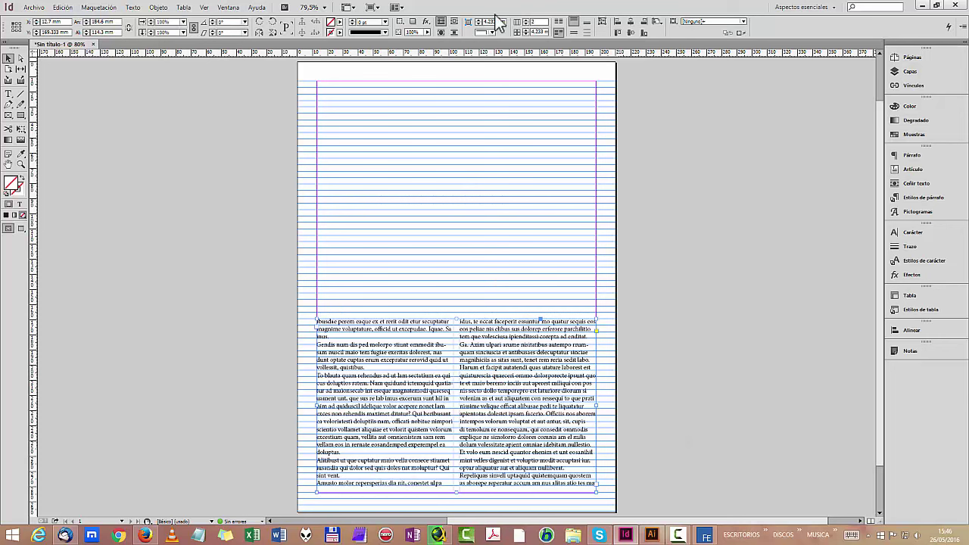
pyautogui.click(526, 31)
pyautogui.click(526, 31)
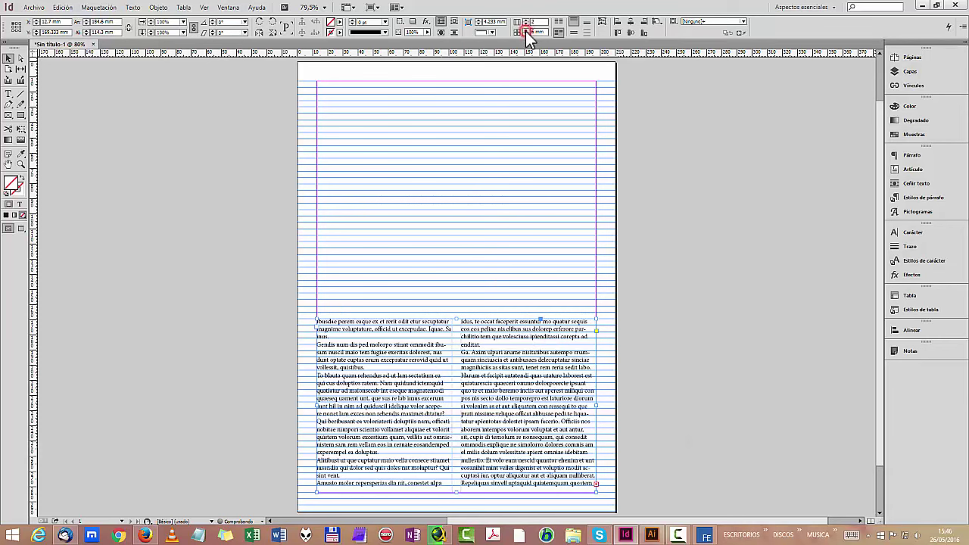
pyautogui.click(526, 31)
pyautogui.click(524, 36)
pyautogui.click(525, 36)
pyautogui.click(525, 35)
pyautogui.click(525, 35)
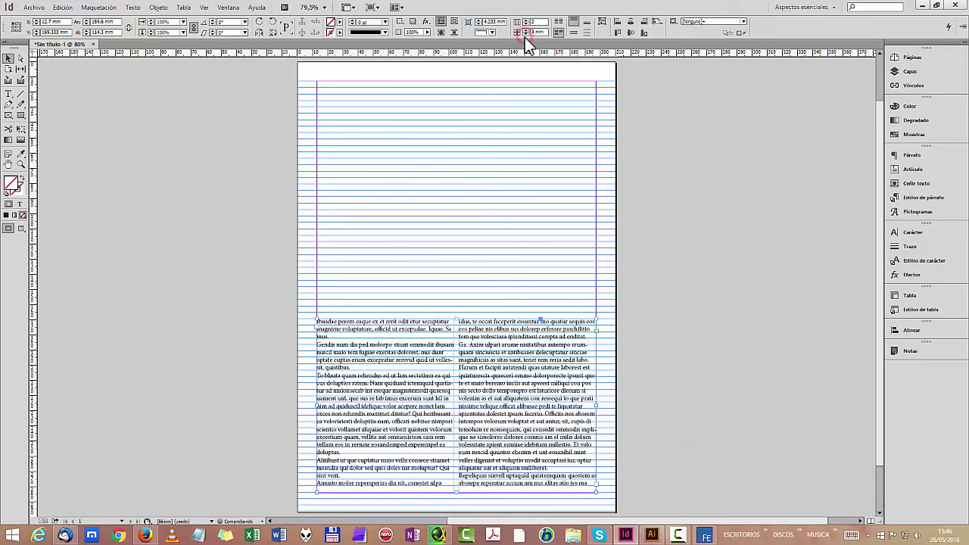
# Step: Fine-tune the gutter between the two columns so the text reflows slightly
pyautogui.click(659, 271)
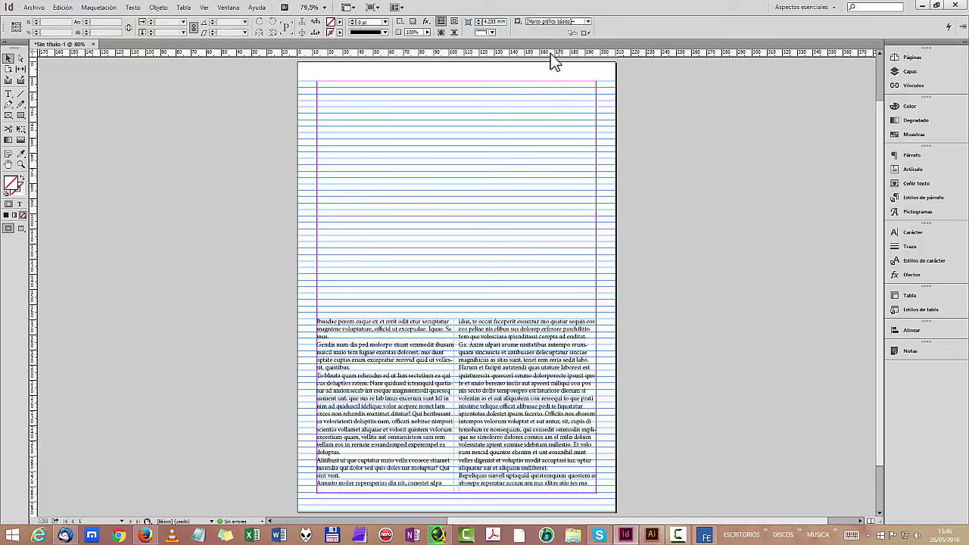
pyautogui.click(464, 349)
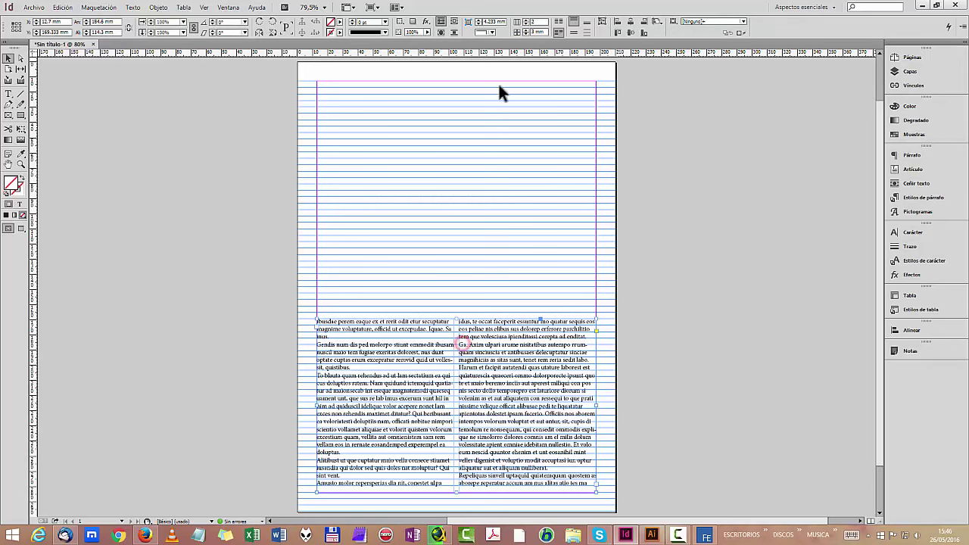
pyautogui.click(527, 35)
pyautogui.click(708, 306)
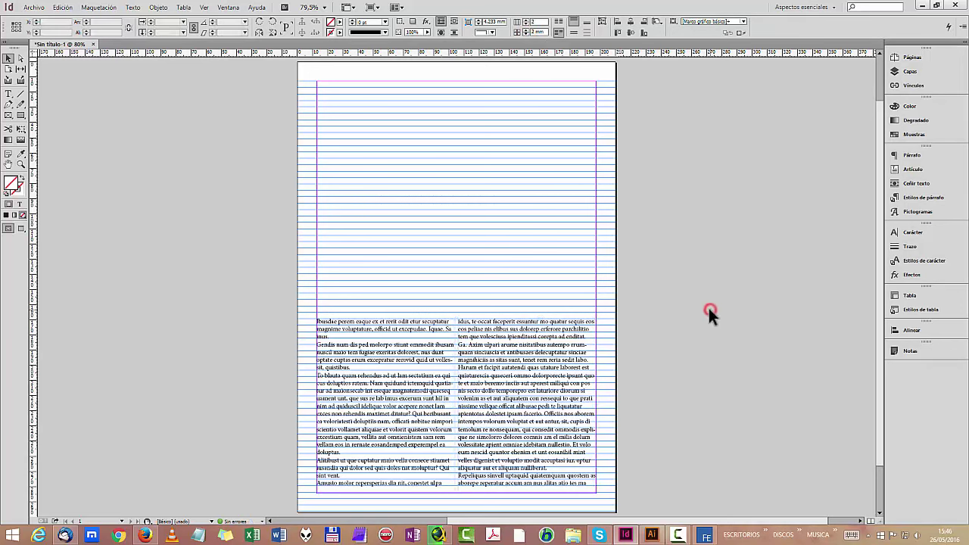
pyautogui.click(489, 328)
pyautogui.click(528, 33)
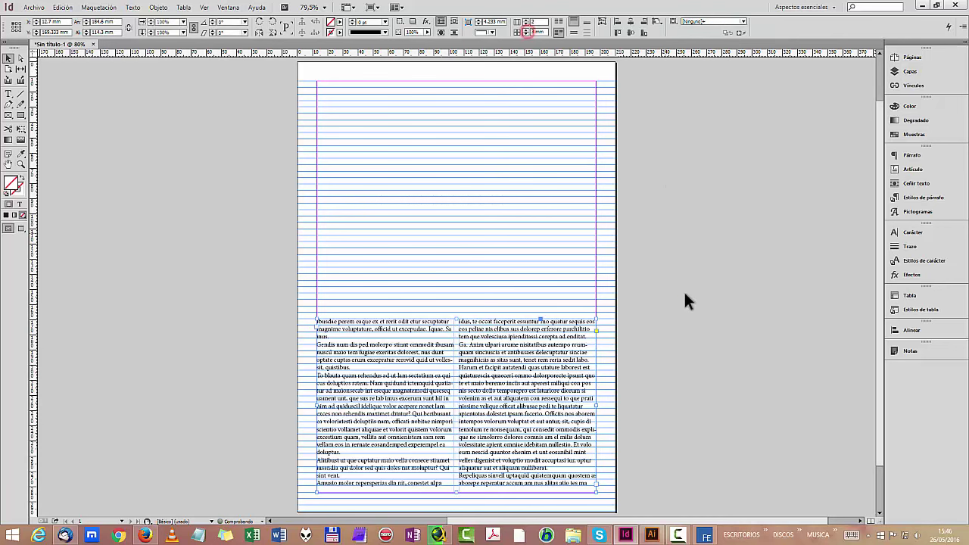
pyautogui.click(684, 296)
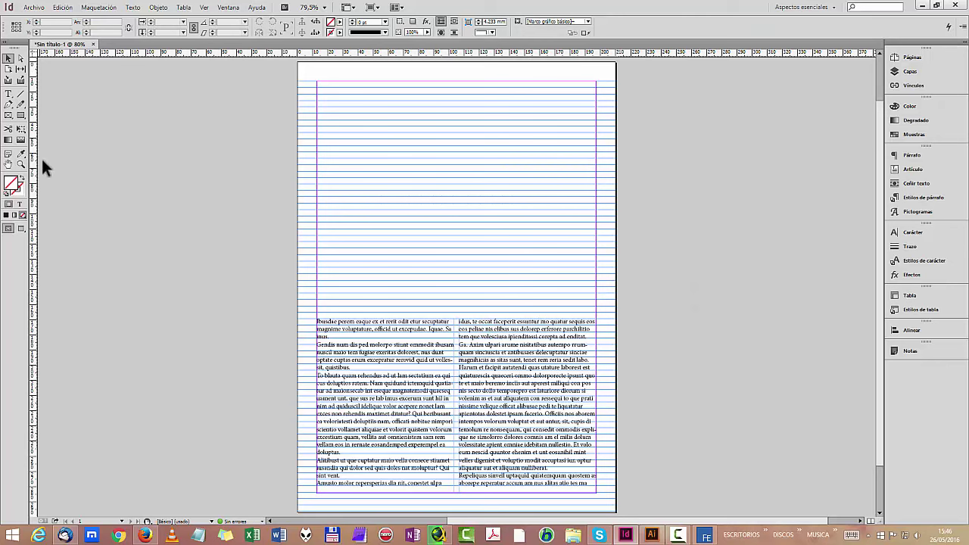
pyautogui.click(20, 165)
# Step: Zoom in on the two placeholder-text columns and select their text frame
pyautogui.moveTo(237, 281); pyautogui.dragTo(634, 511)
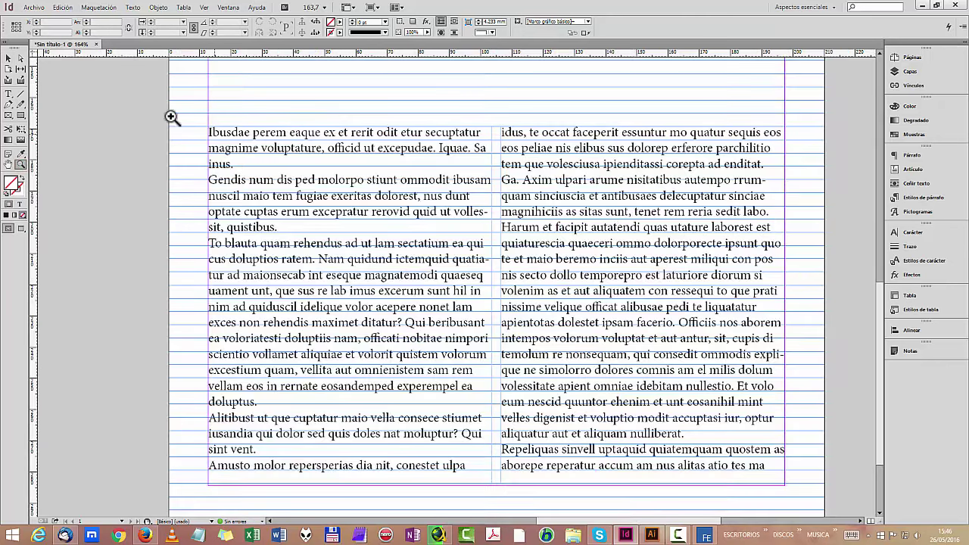
pyautogui.click(8, 59)
pyautogui.click(419, 134)
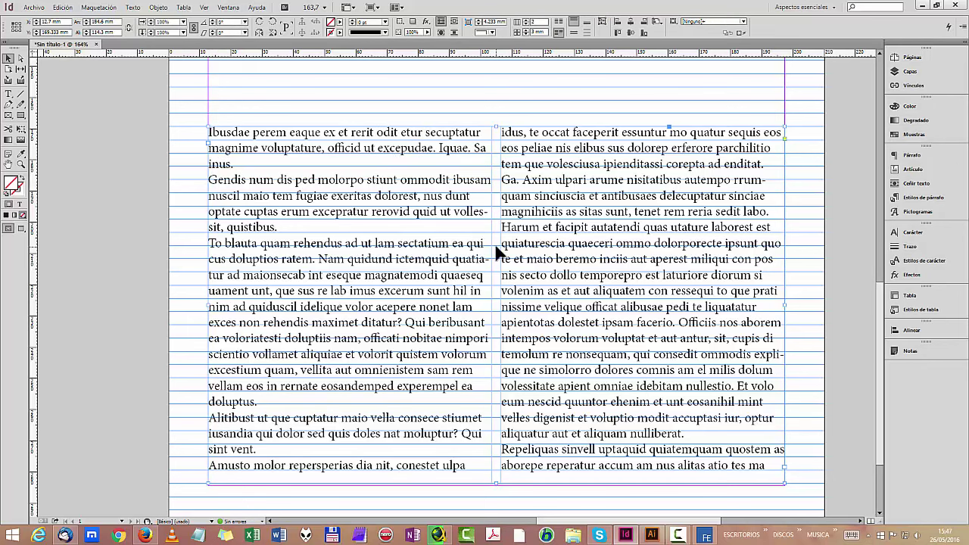
# Step: Select all text in both columns and justify it with the last line aligned left
pyautogui.click(9, 93)
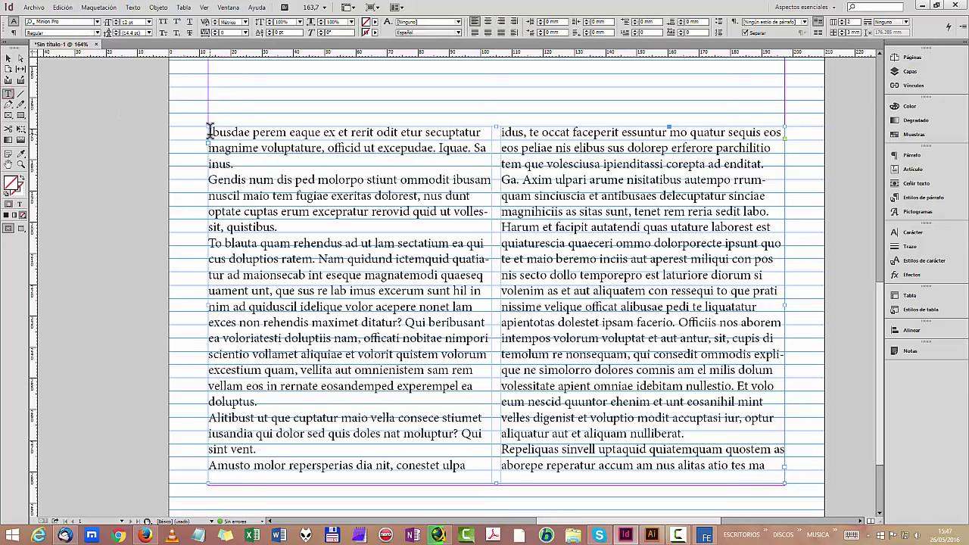
pyautogui.click(208, 134)
pyautogui.hotkey('ctrl', 'a')
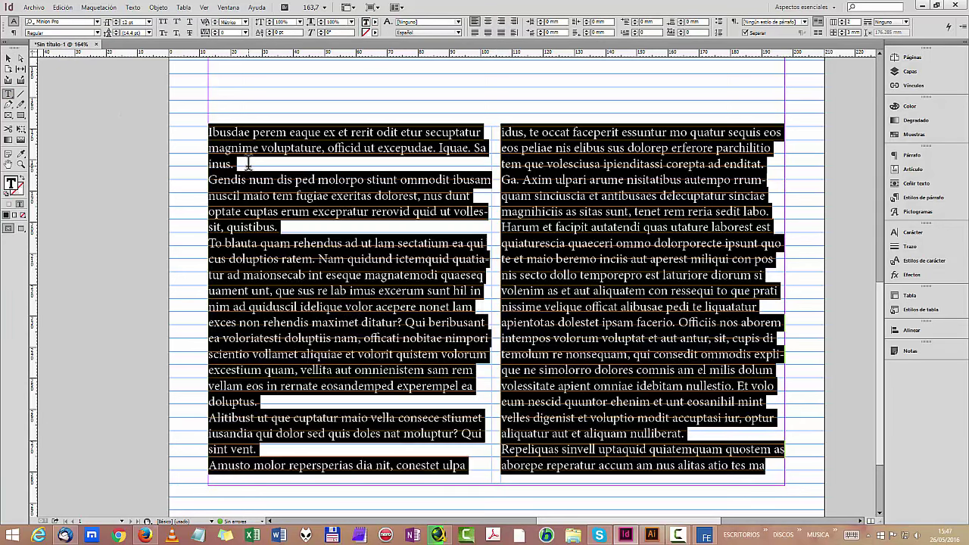
pyautogui.click(475, 33)
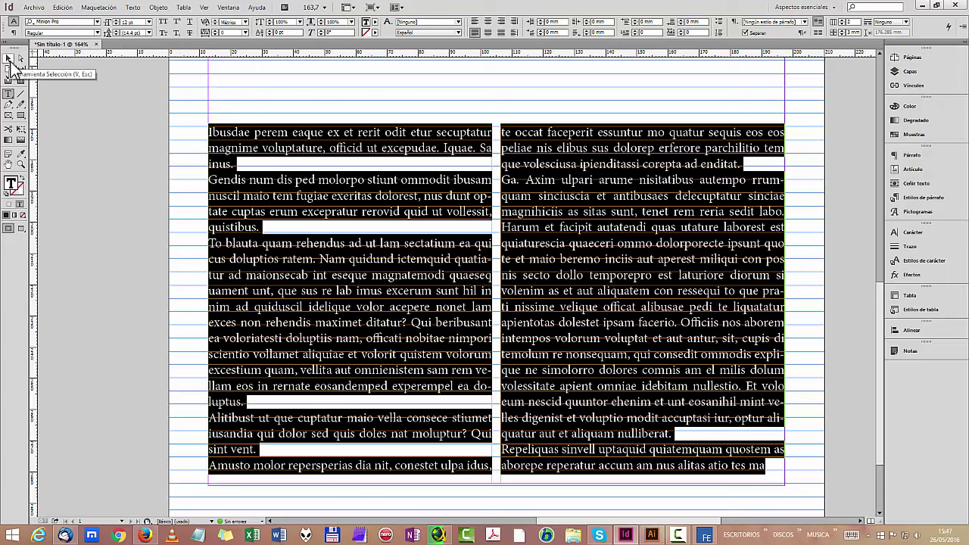
# Step: Reselect all the story's text and show the paragraph formatting controls
pyautogui.click(9, 60)
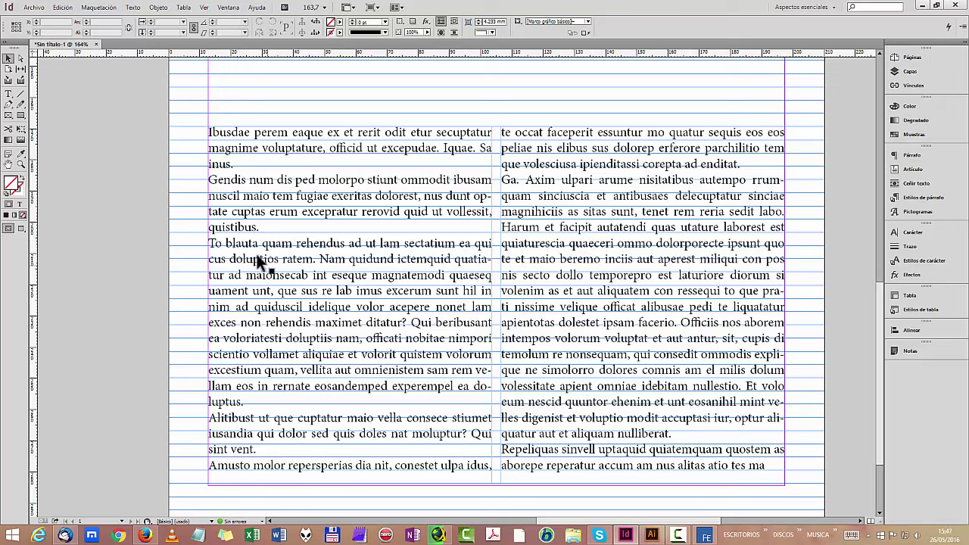
pyautogui.click(7, 97)
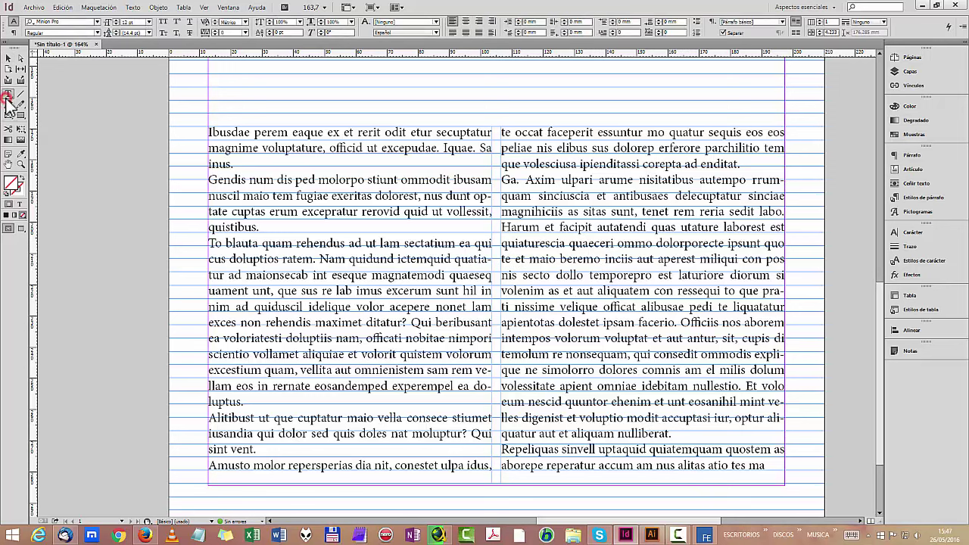
pyautogui.click(210, 133)
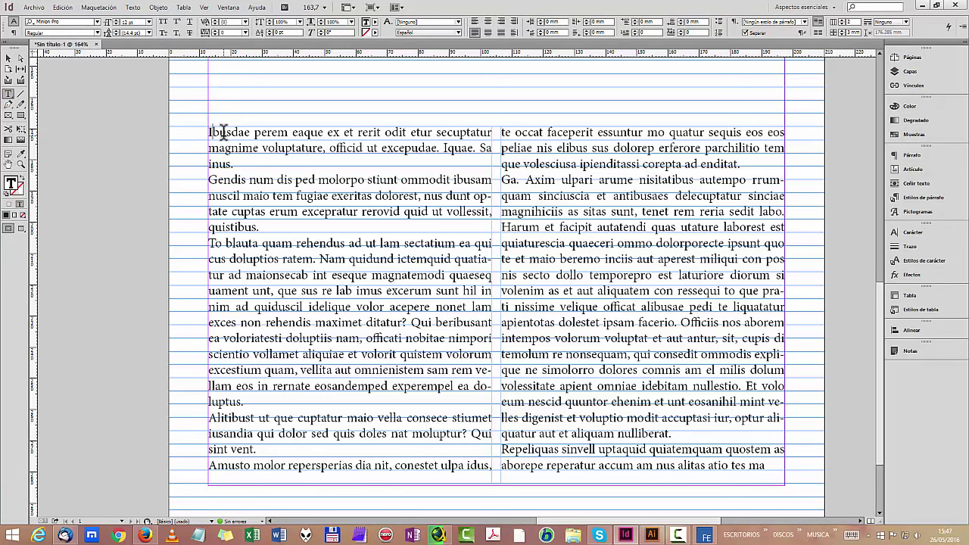
pyautogui.hotkey('ctrl', 'a')
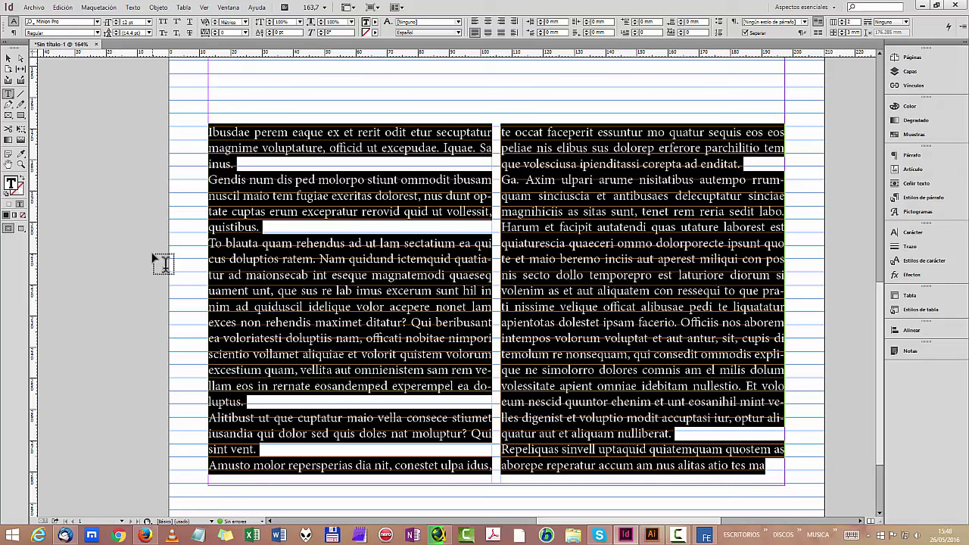
pyautogui.click(14, 33)
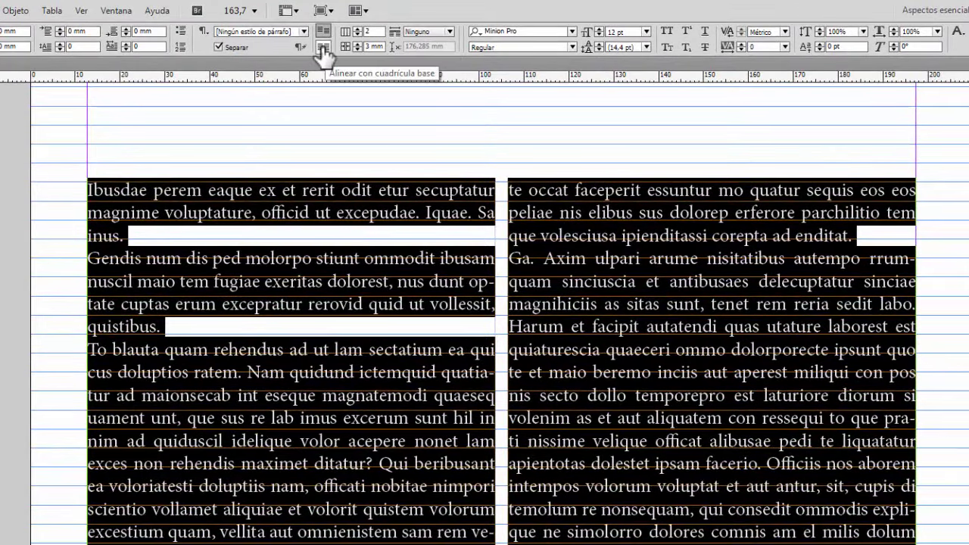
# Step: Align the selected text to the baseline grid, reselect the whole story, and open Preferences with Ctrl+K
pyautogui.click(323, 50)
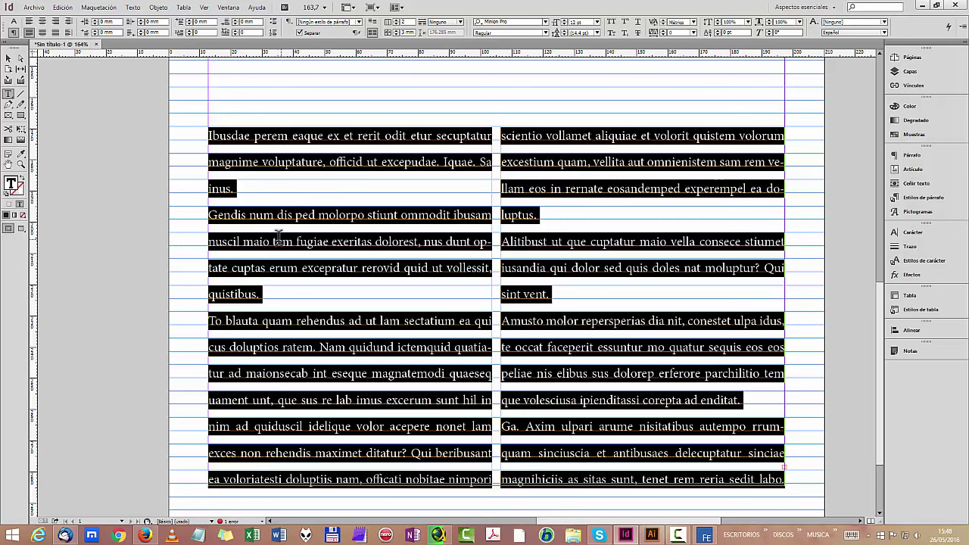
pyautogui.click(11, 59)
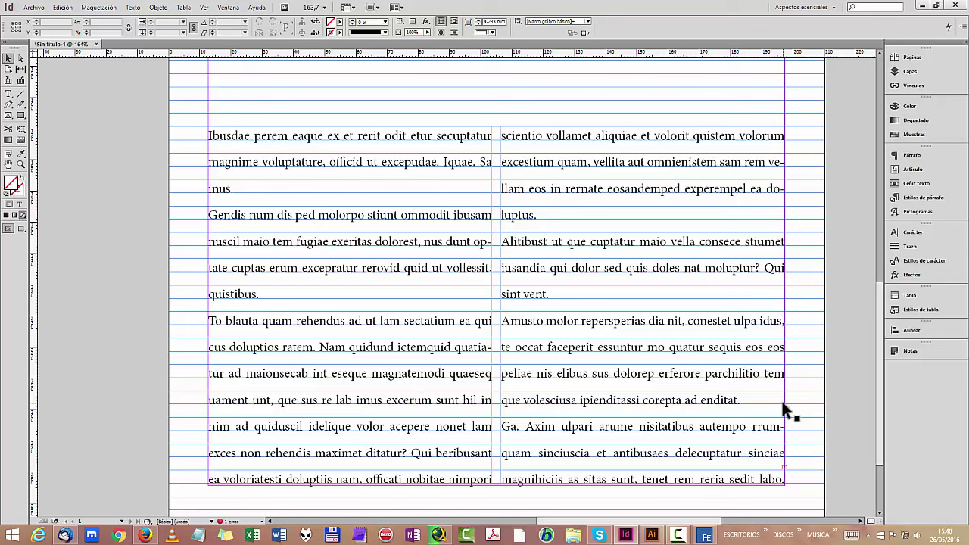
pyautogui.click(9, 94)
pyautogui.click(213, 133)
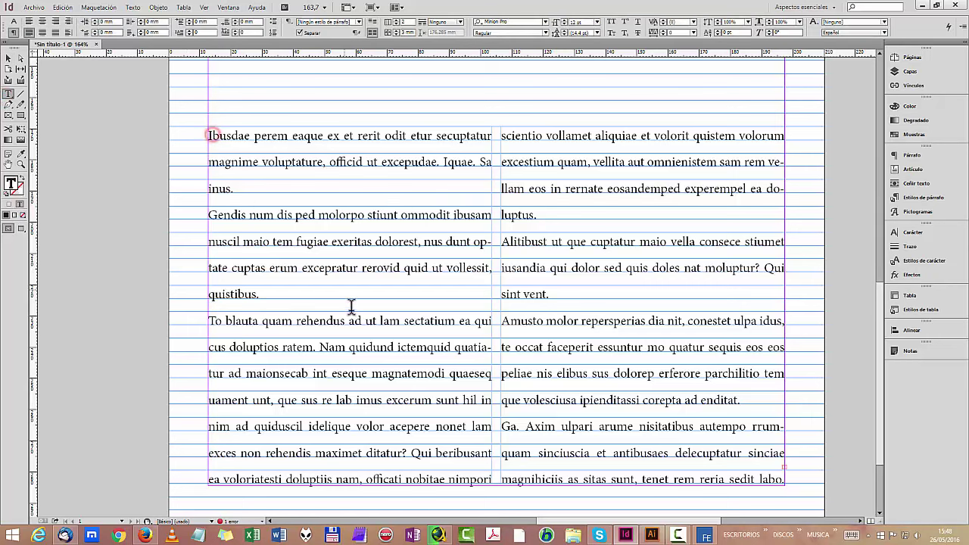
pyautogui.hotkey('ctrl', 'a')
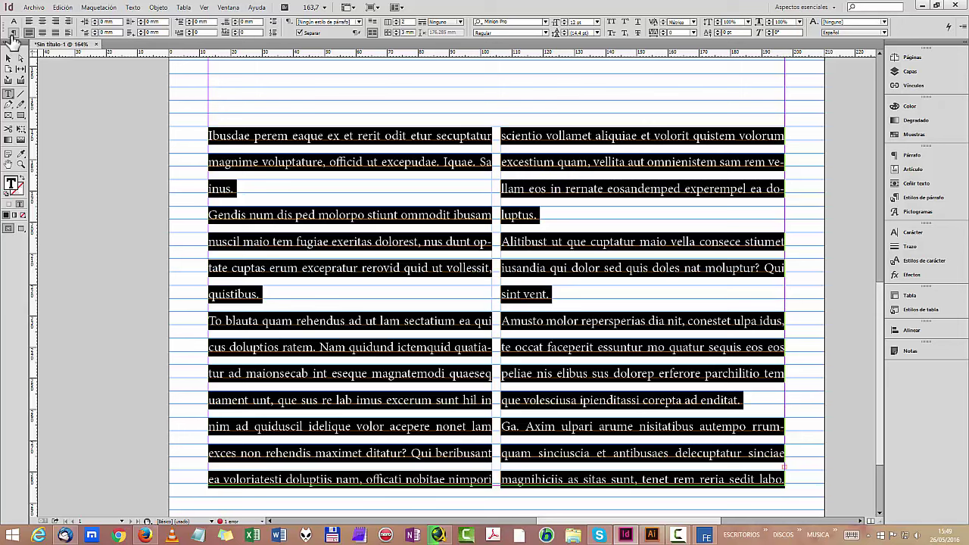
pyautogui.hotkey('ctrl', 'k')
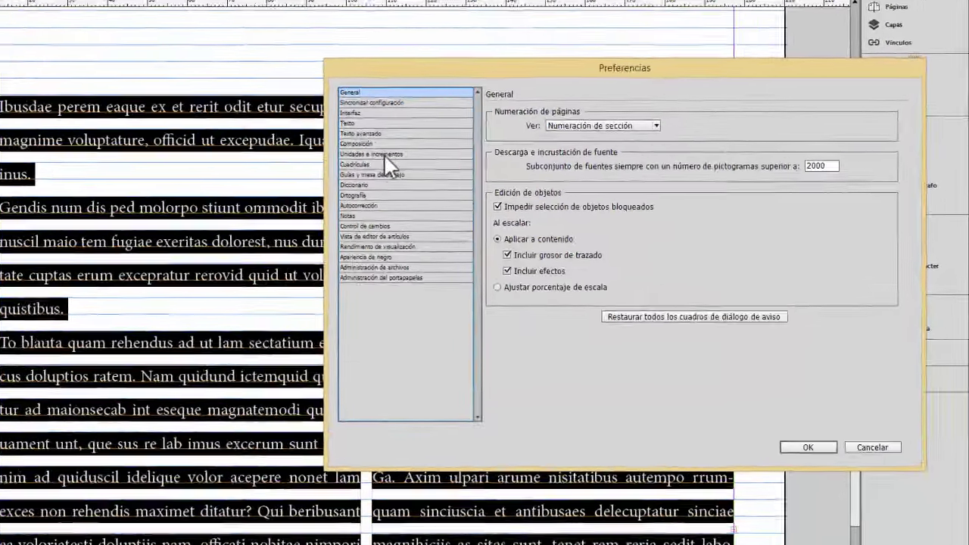
# Step: Check the Cuadrículas baseline grid settings and cancel Preferences without changes
pyautogui.click(380, 165)
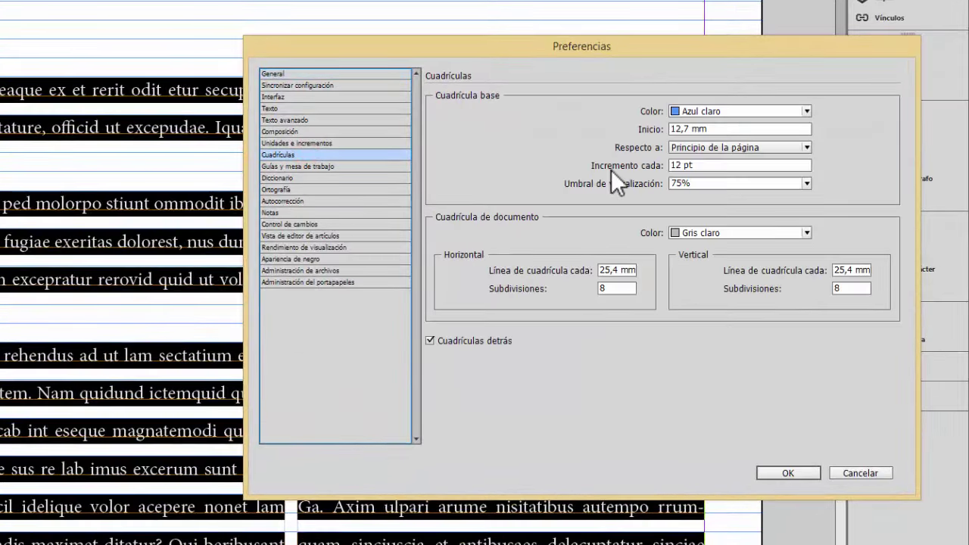
pyautogui.click(861, 474)
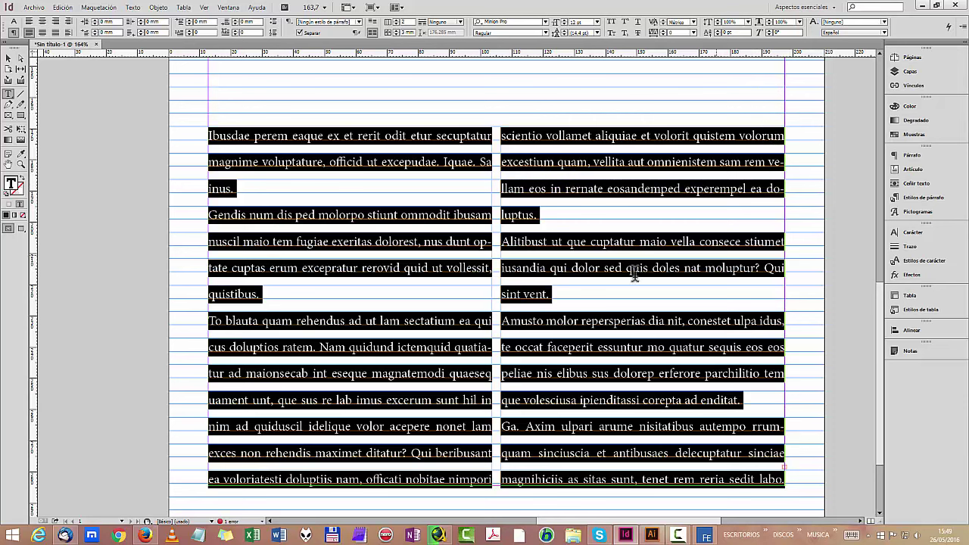
# Step: Change the text leading from Automático (14,4 pt) to 12 pt, then deselect the frame
pyautogui.click(585, 33)
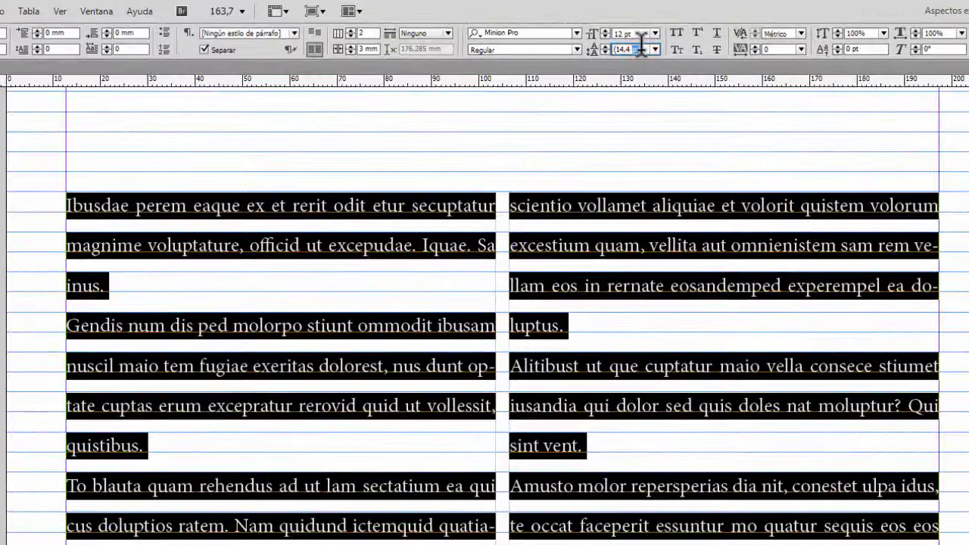
pyautogui.click(640, 47)
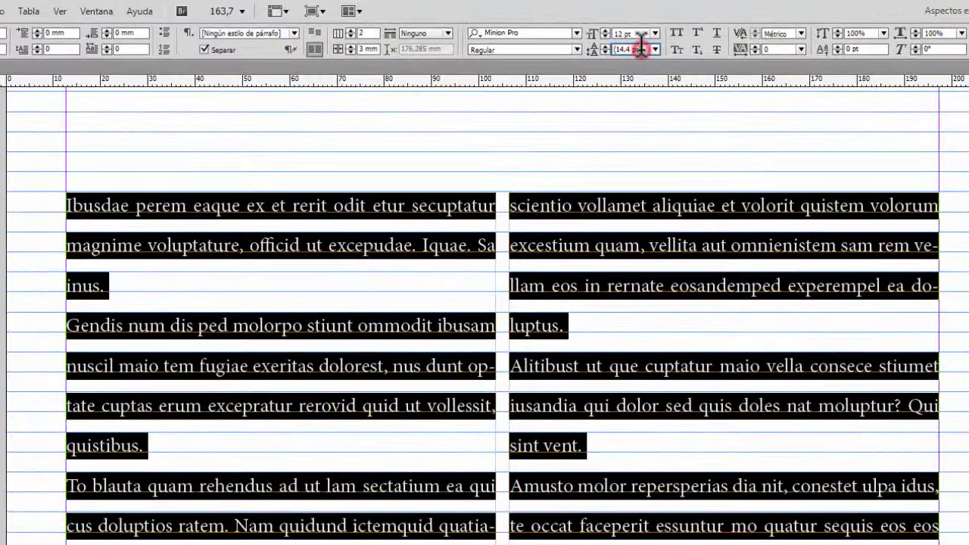
pyautogui.click(642, 50)
pyautogui.click(654, 50)
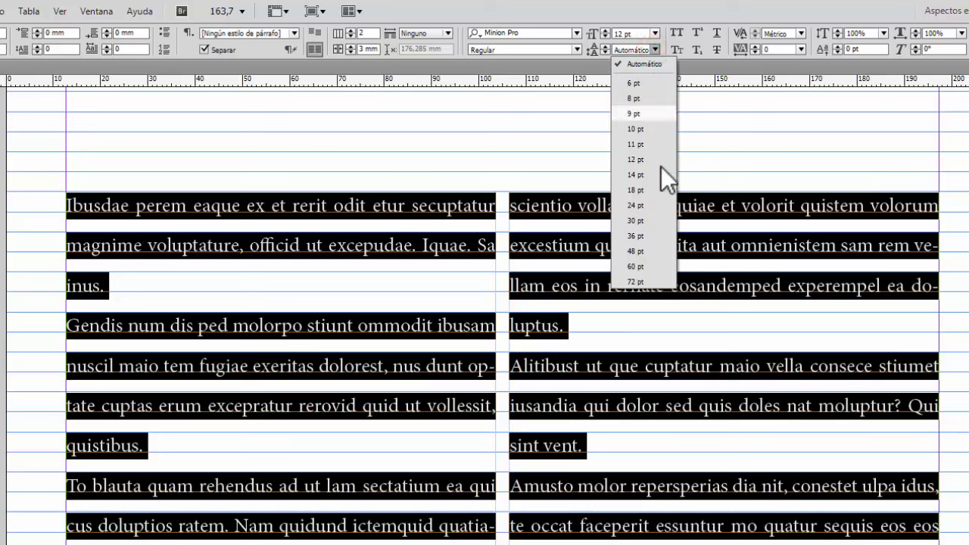
pyautogui.click(642, 62)
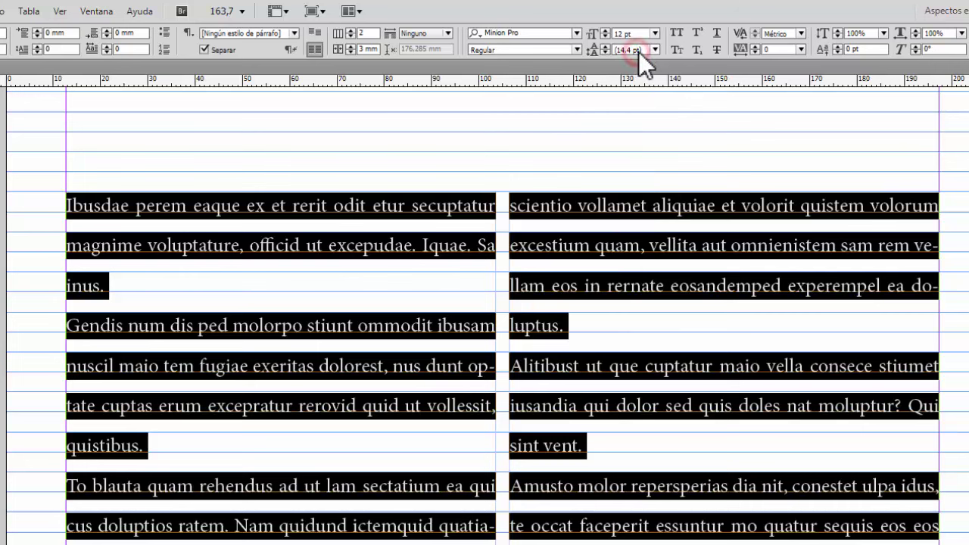
pyautogui.click(639, 50)
pyautogui.press('BackSpace')
pyautogui.press('BackSpace')
pyautogui.press('BackSpace')
pyautogui.press('BackSpace')
pyautogui.press('BackSpace')
pyautogui.press('BackSpace')
pyautogui.press('BackSpace')
pyautogui.press('BackSpace')
pyautogui.press('BackSpace')
pyautogui.write('12')
pyautogui.press('Return')
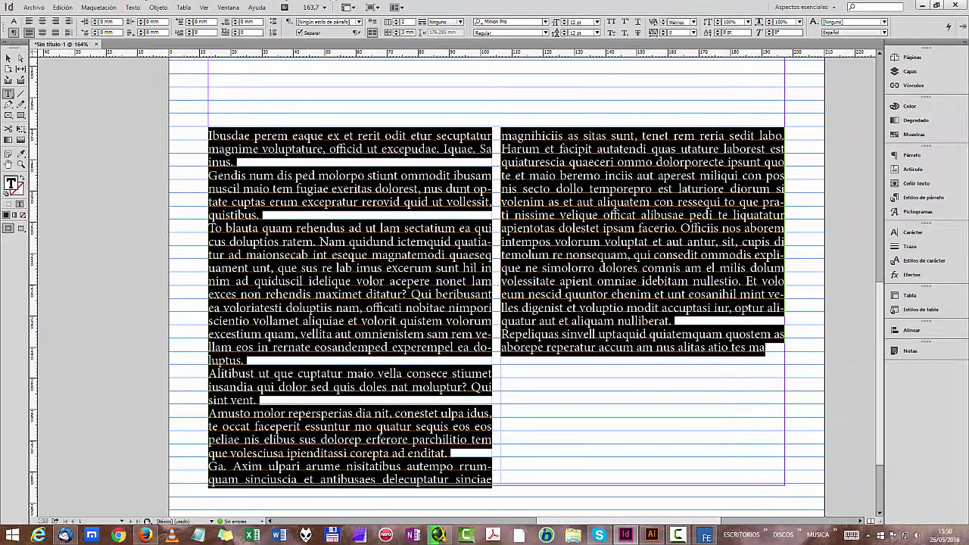
pyautogui.click(8, 58)
pyautogui.click(72, 159)
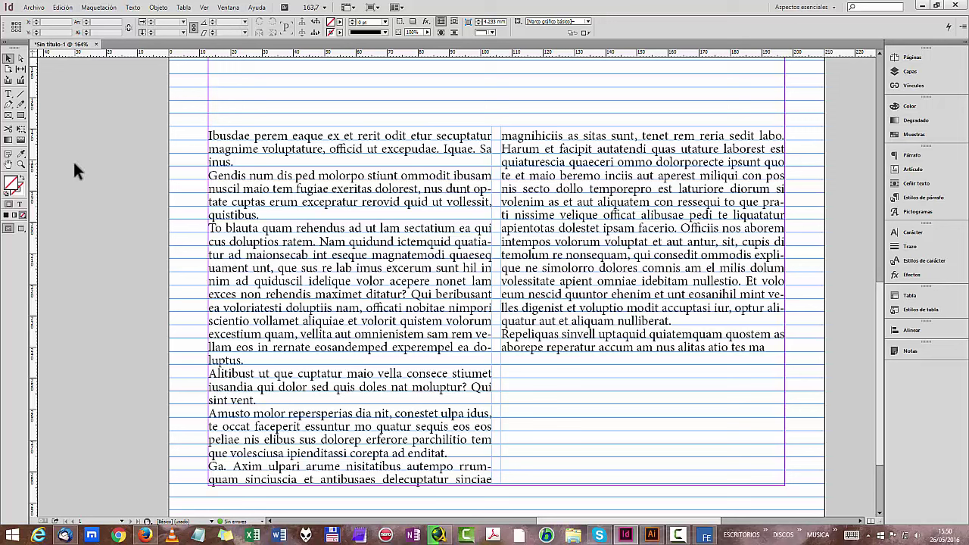
# Step: Fill the empty bottom of the right column using Llenar con texto falso from the story end
pyautogui.click(8, 93)
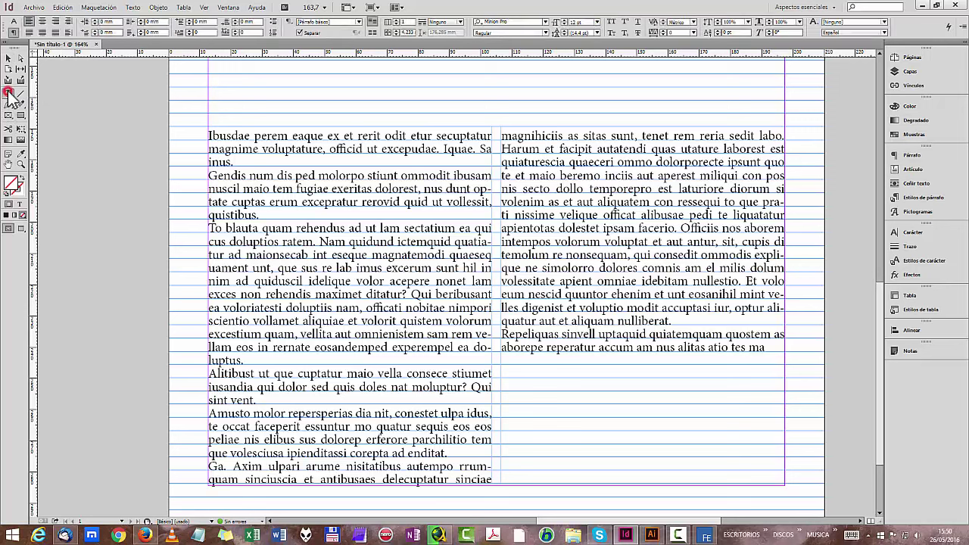
pyautogui.click(766, 347)
pyautogui.rightClick(770, 347)
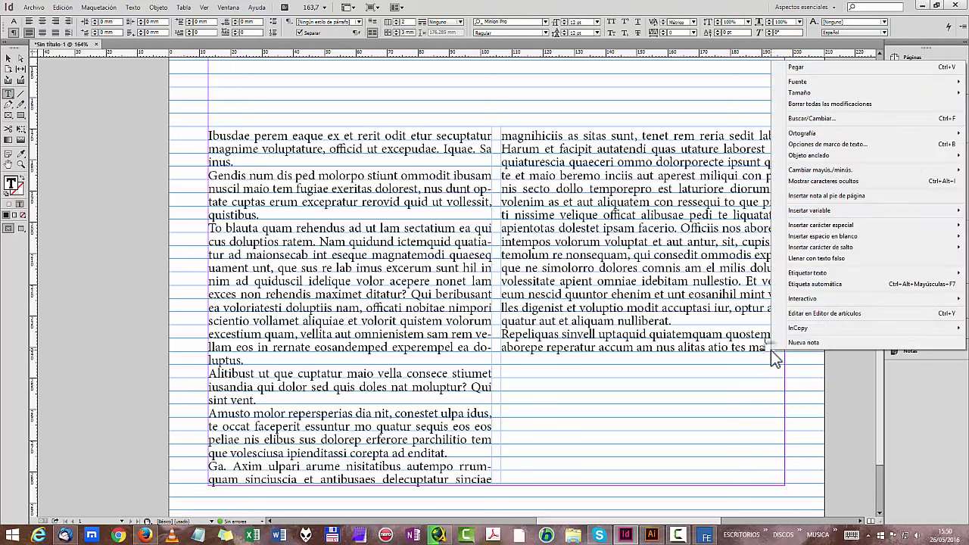
pyautogui.click(826, 260)
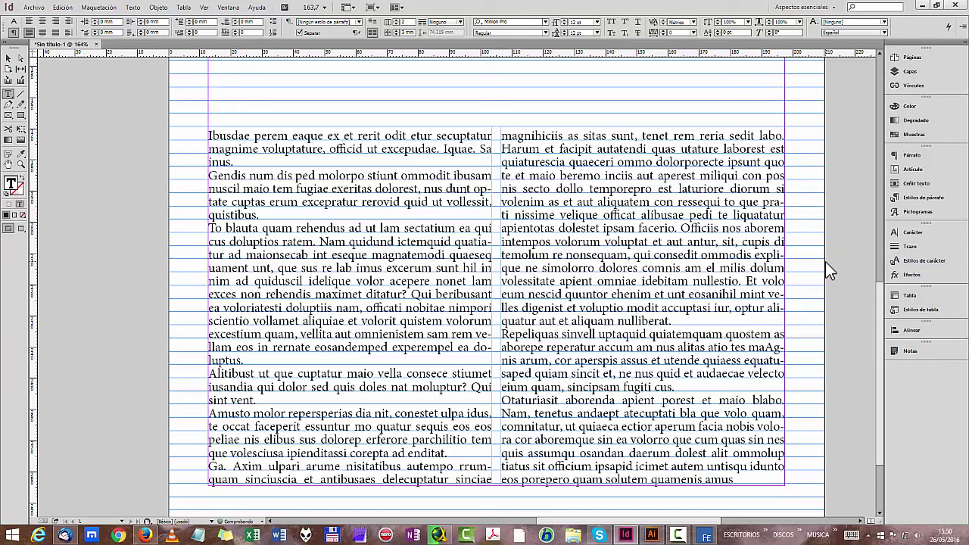
pyautogui.click(8, 58)
pyautogui.click(76, 119)
pyautogui.click(20, 164)
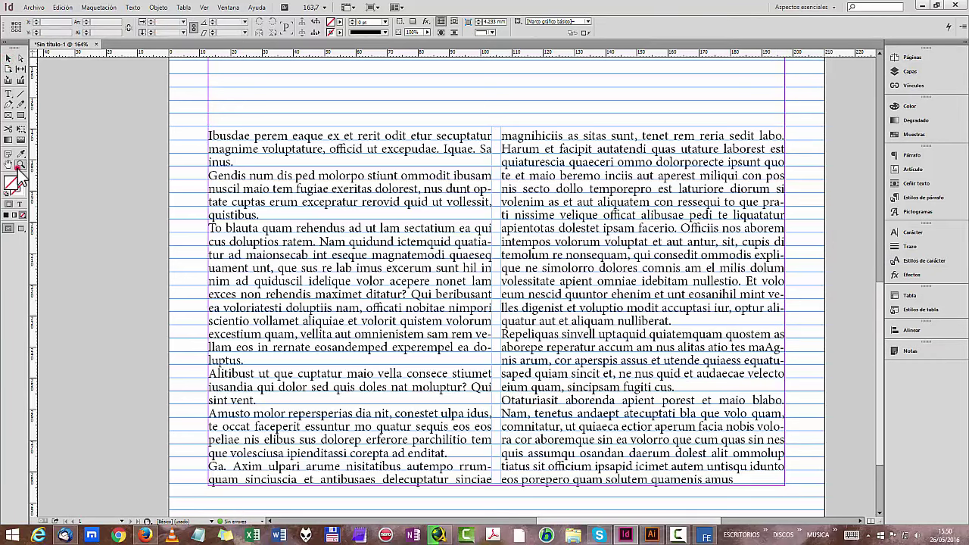
pyautogui.moveTo(503, 275); pyautogui.dragTo(454, 211)
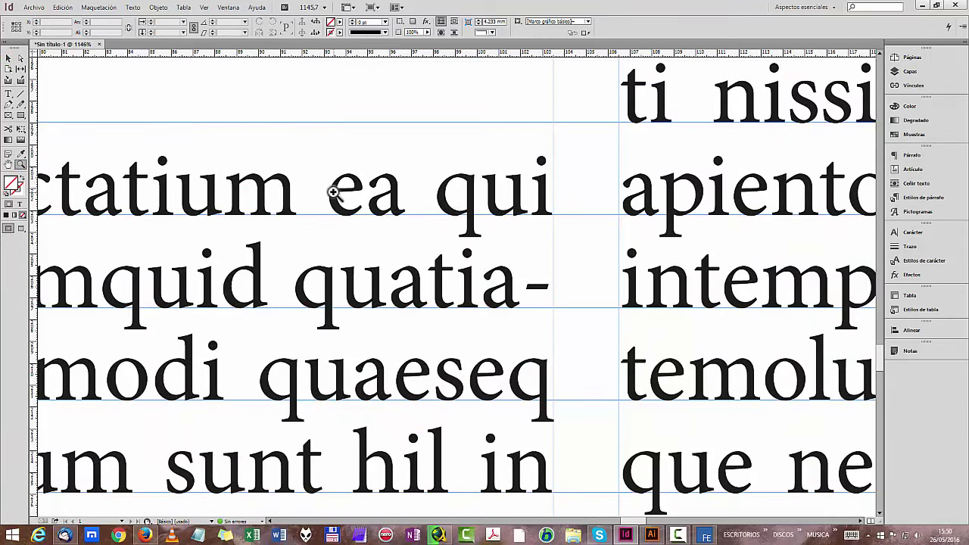
pyautogui.keyDown('alt'); pyautogui.click(371, 223); pyautogui.keyUp('alt')
pyautogui.keyDown('alt'); pyautogui.click(371, 224); pyautogui.keyUp('alt')
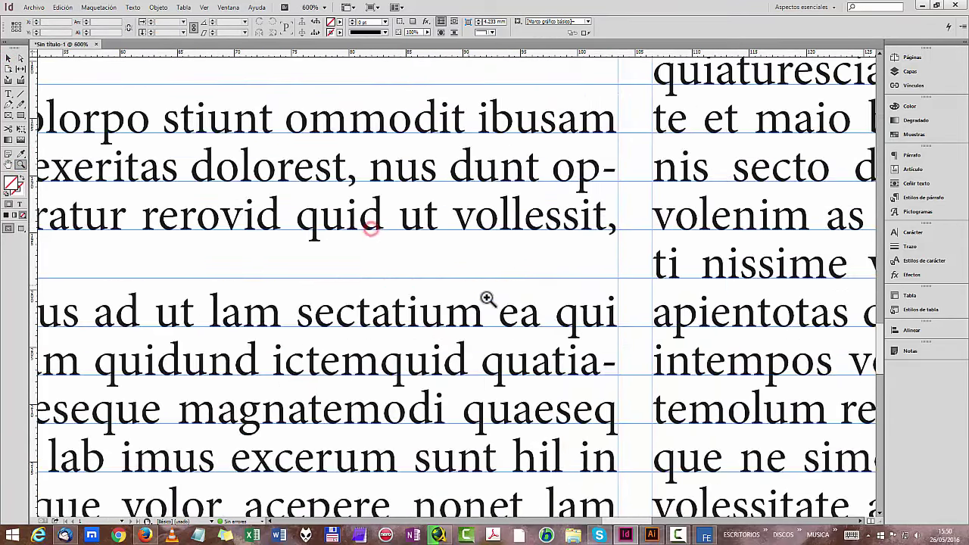
pyautogui.scroll(-4, 503, 299)
pyautogui.scroll(-10, 503, 300)
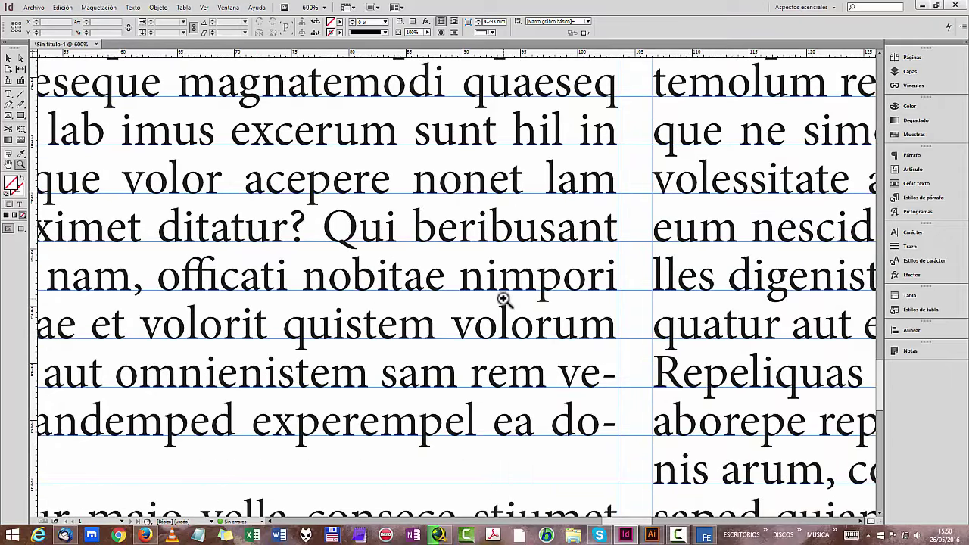
pyautogui.scroll(-5, 503, 299)
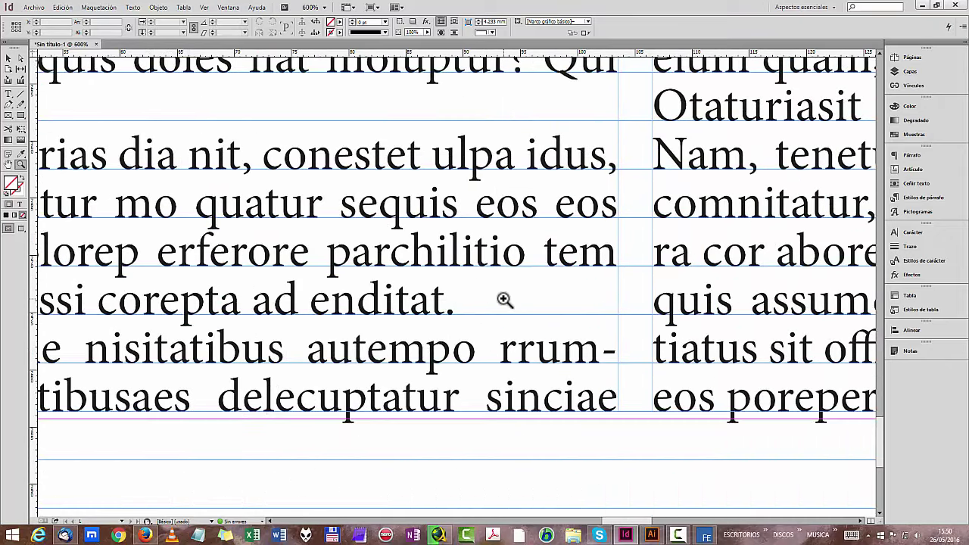
pyautogui.keyDown('alt'); pyautogui.click(505, 300); pyautogui.keyUp('alt')
pyautogui.keyDown('alt'); pyautogui.click(511, 306); pyautogui.keyUp('alt')
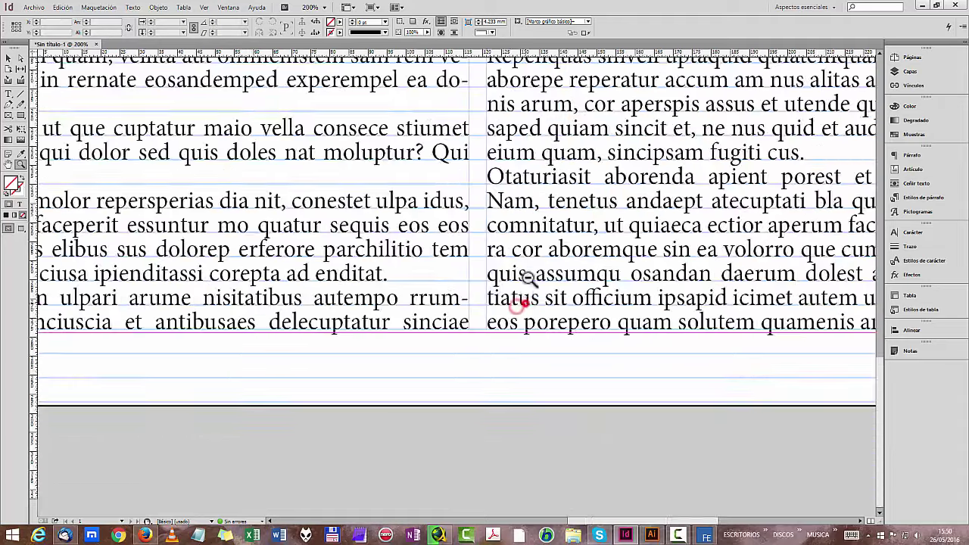
pyautogui.keyDown('alt'); pyautogui.click(520, 298); pyautogui.keyUp('alt')
pyautogui.keyDown('alt'); pyautogui.click(521, 239); pyautogui.keyUp('alt')
pyautogui.keyDown('alt'); pyautogui.click(465, 225); pyautogui.keyUp('alt')
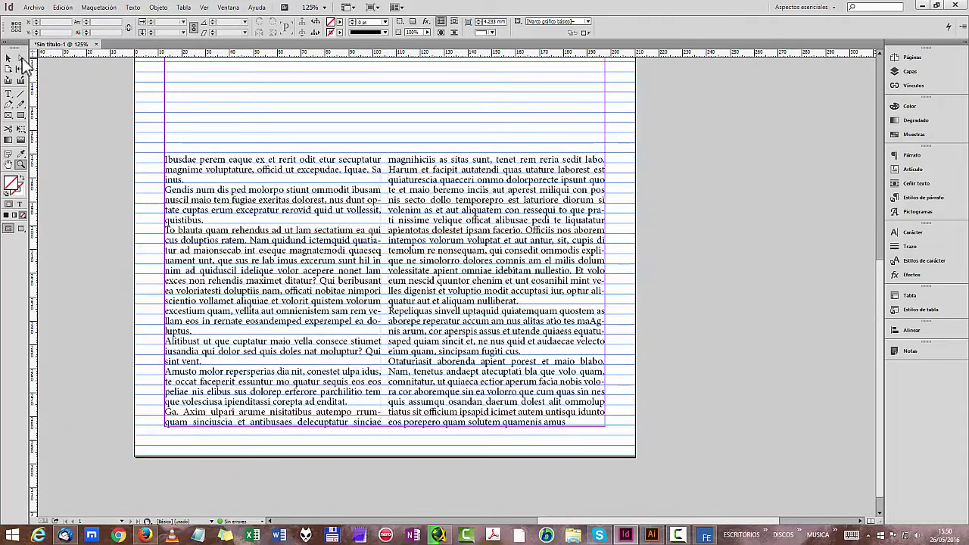
pyautogui.click(8, 59)
pyautogui.moveTo(741, 521); pyautogui.dragTo(702, 522)
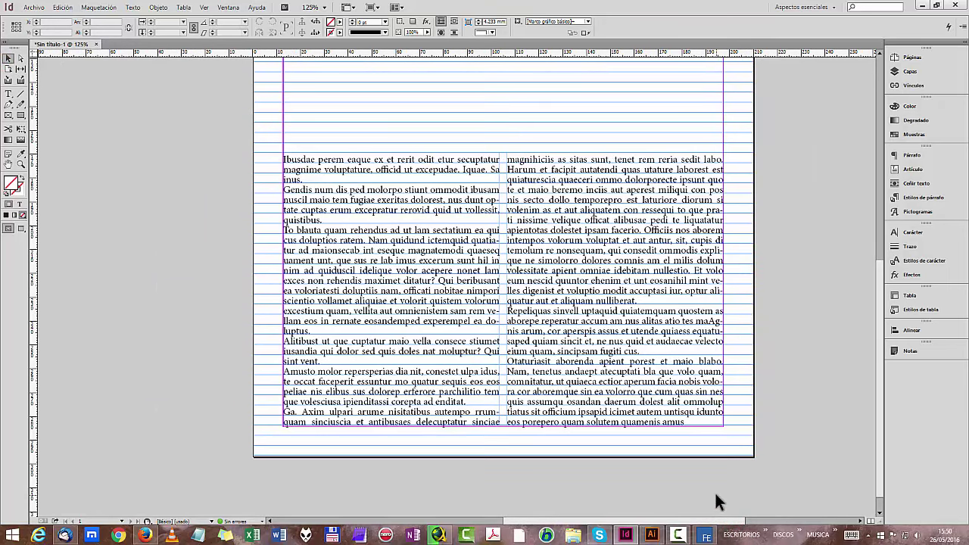
pyautogui.scroll(3, 715, 492)
pyautogui.scroll(3, 715, 501)
pyautogui.scroll(-6, 715, 501)
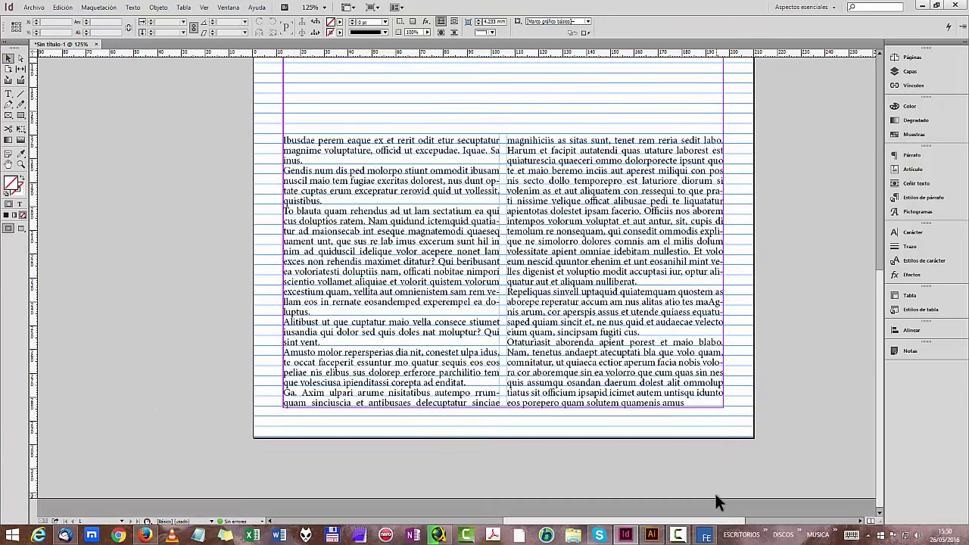
pyautogui.scroll(2, 715, 498)
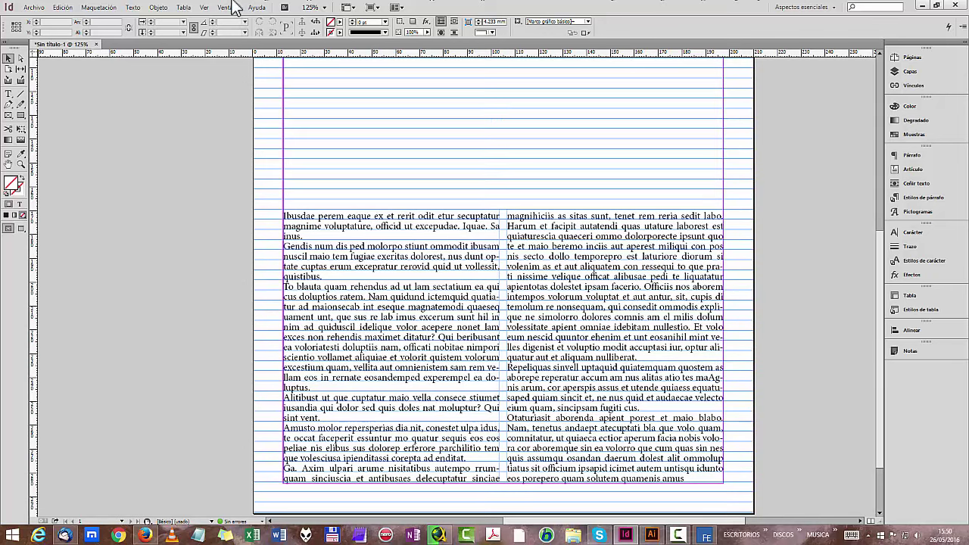
# Step: Close the open table and view menus and bring Illustrator's blank artboard forward
pyautogui.click(184, 7)
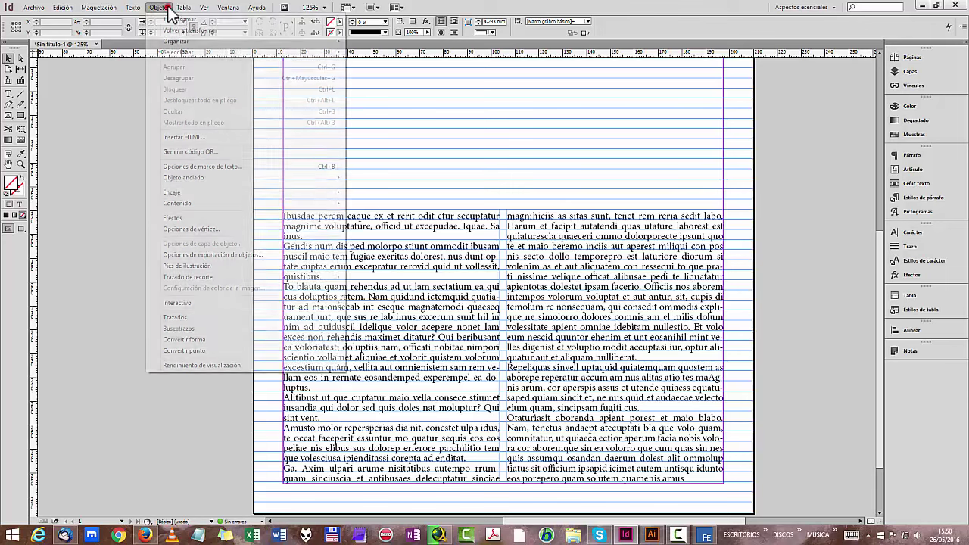
pyautogui.click(201, 8)
pyautogui.click(191, 8)
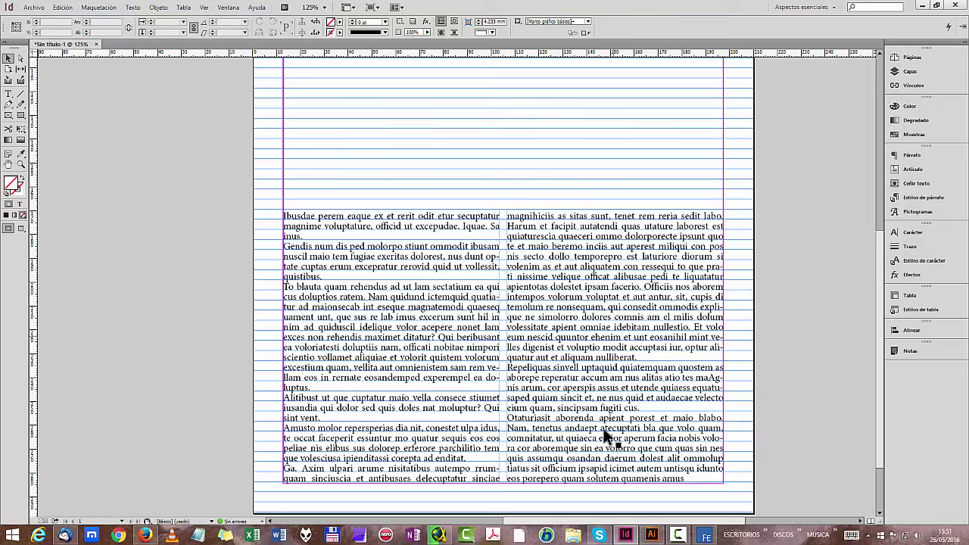
pyautogui.click(655, 535)
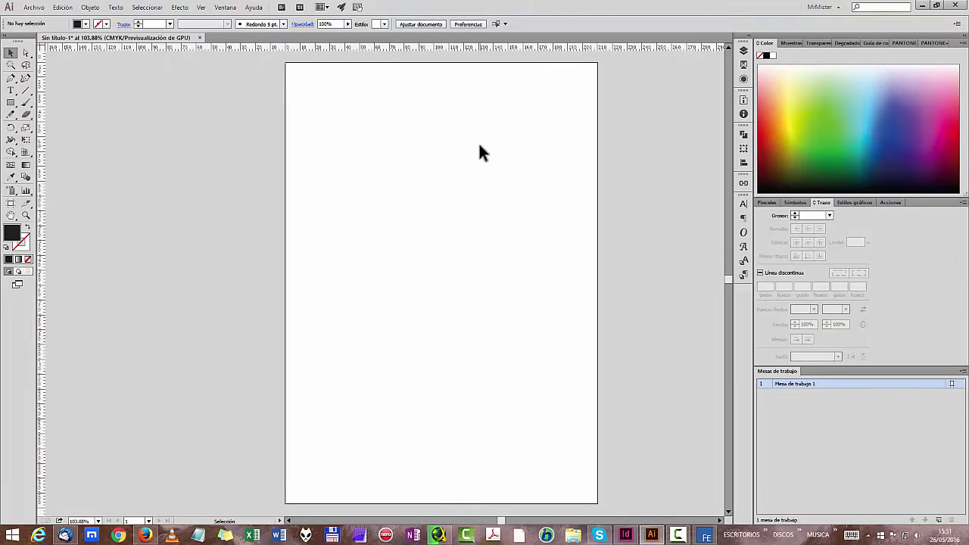
# Step: Cycle Illustrator's screen modes with F back to Normal, then return to InDesign
pyautogui.press('f')
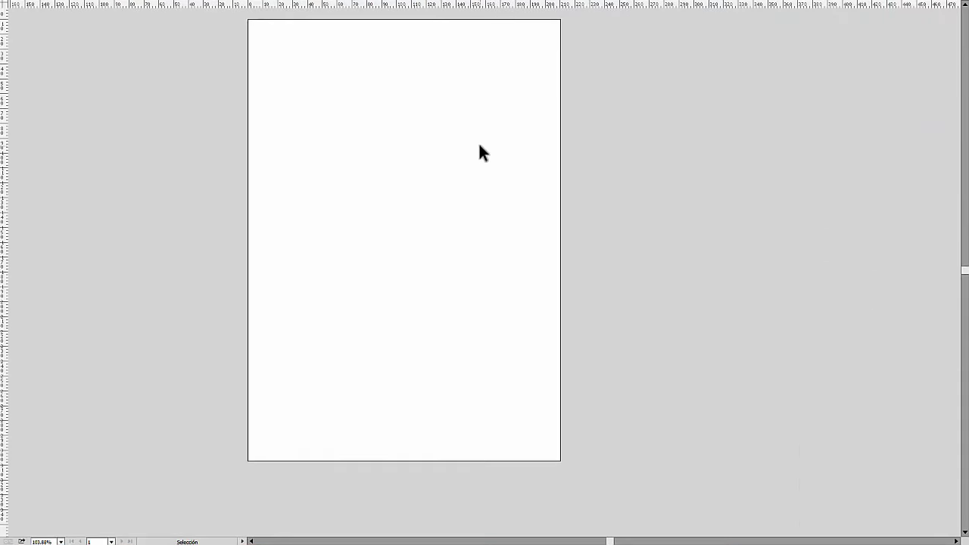
pyautogui.press('f')
pyautogui.press('f')
pyautogui.press('f')
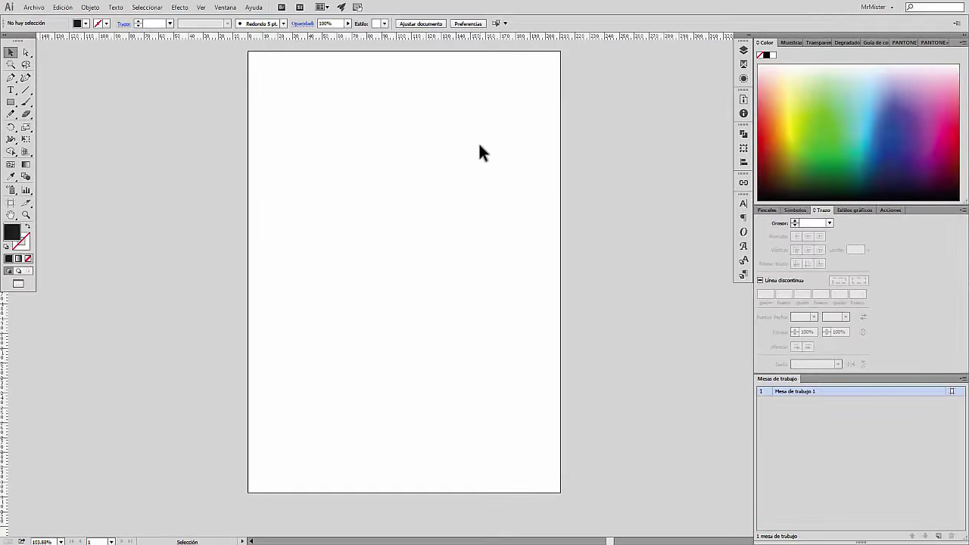
pyautogui.press('f')
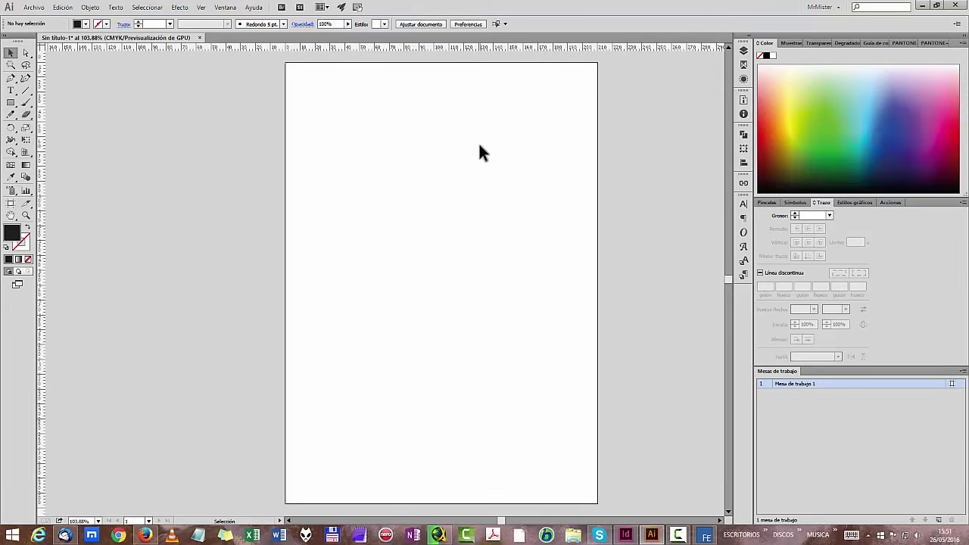
pyautogui.click(626, 536)
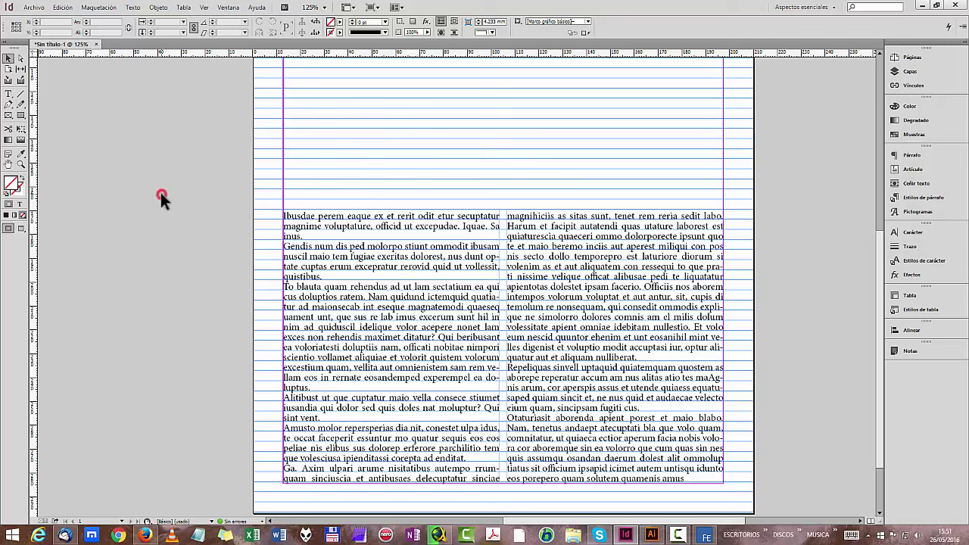
# Step: Marquee-select the two-column text frame, copy it via Edición > Copiar, and switch to Illustrator
pyautogui.moveTo(161, 193); pyautogui.dragTo(796, 487)
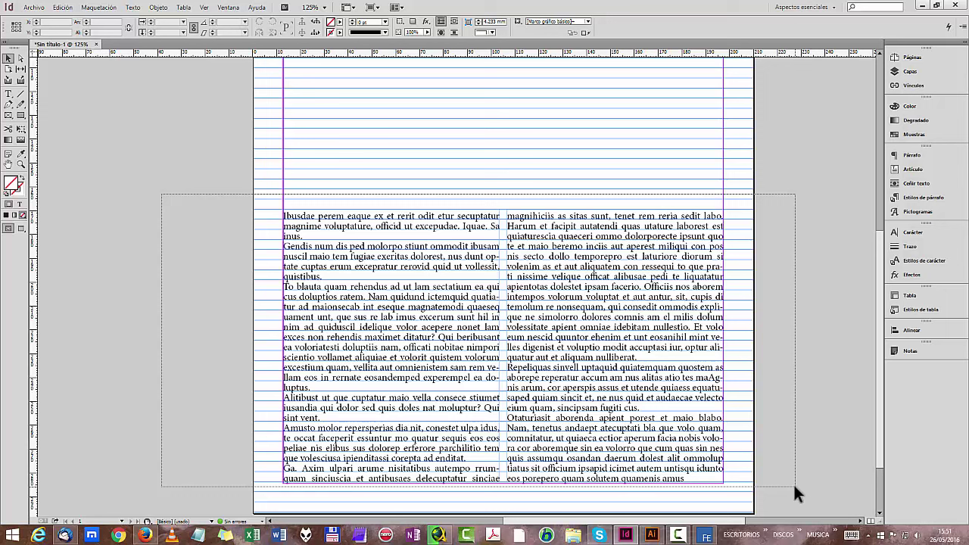
pyautogui.moveTo(795, 487); pyautogui.dragTo(794, 487)
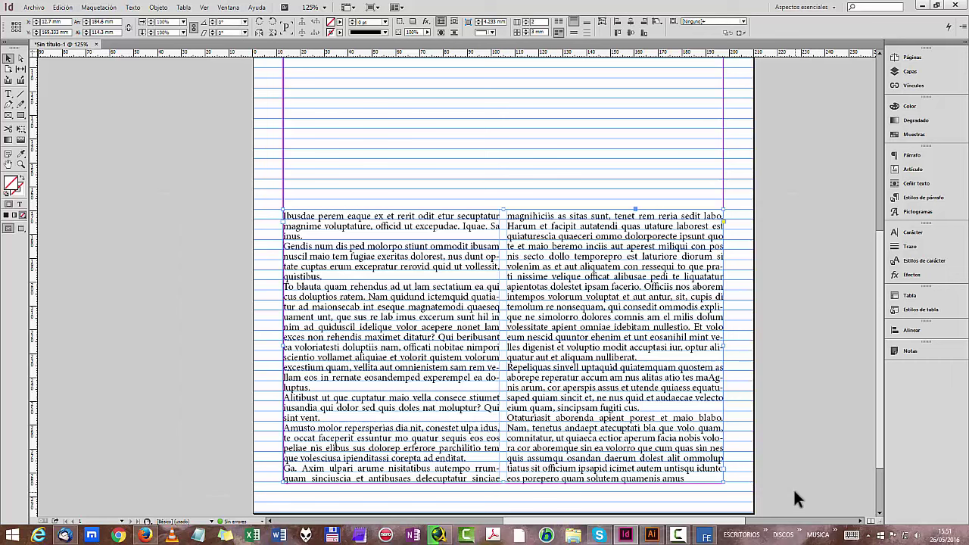
pyautogui.click(62, 7)
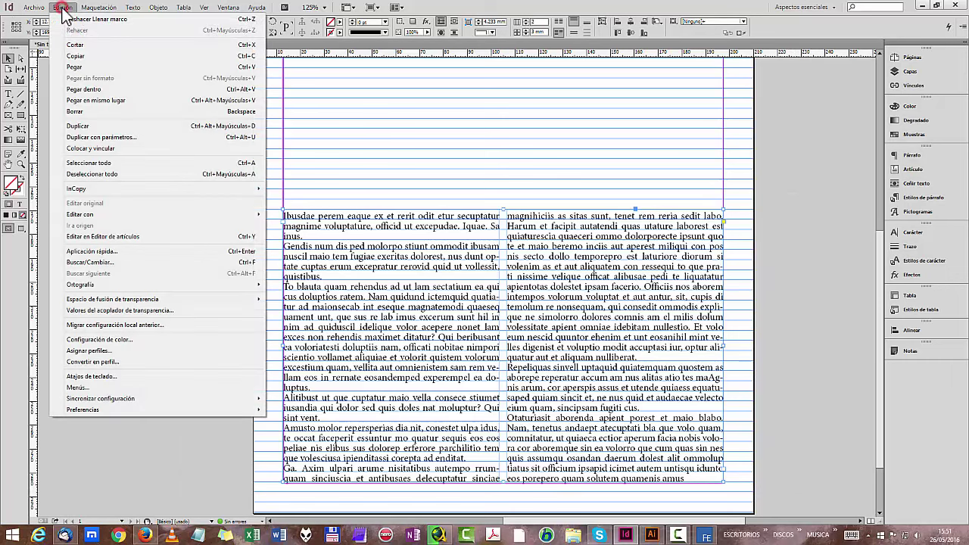
pyautogui.click(78, 57)
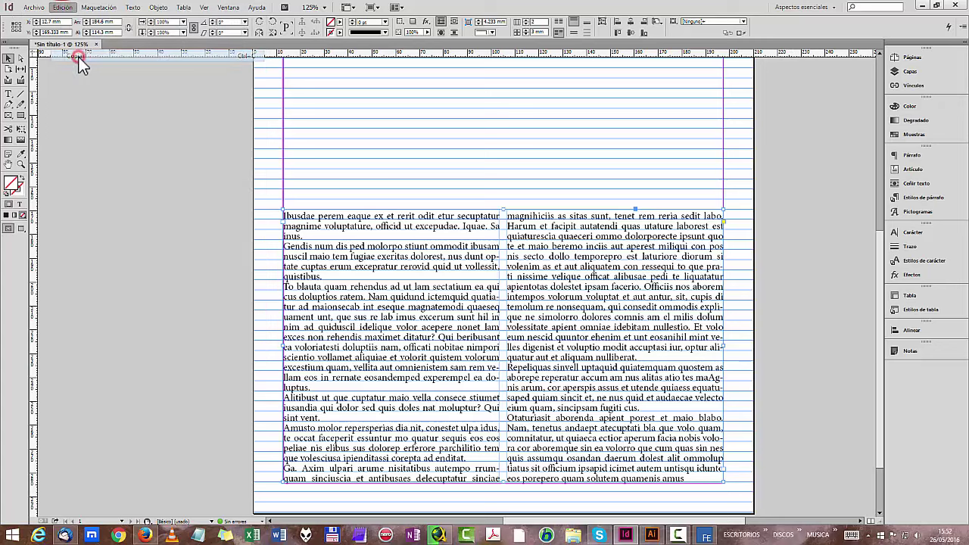
pyautogui.click(653, 535)
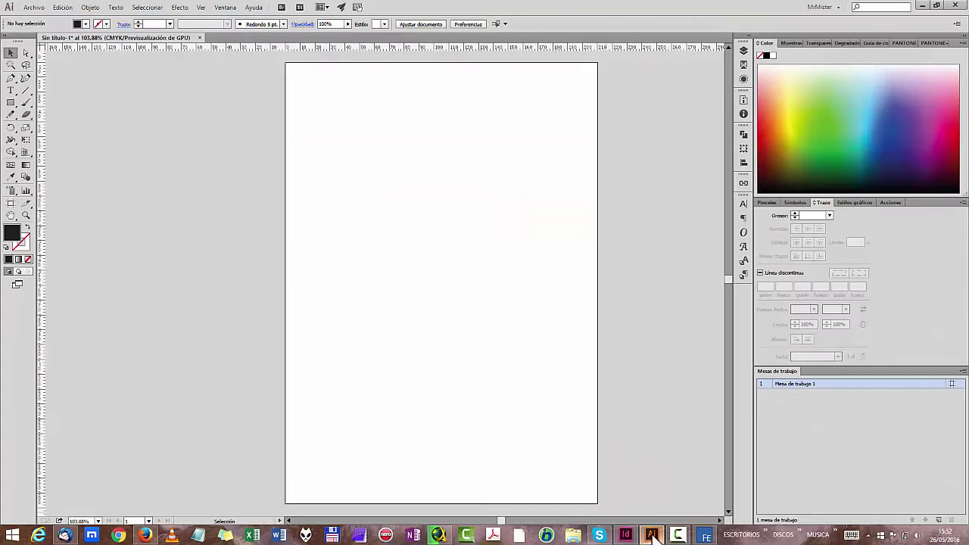
# Step: Check the copied text in InDesign, then paste it onto Illustrator's artboard with Ctrl+V
pyautogui.hscroll(1, 407, 315)
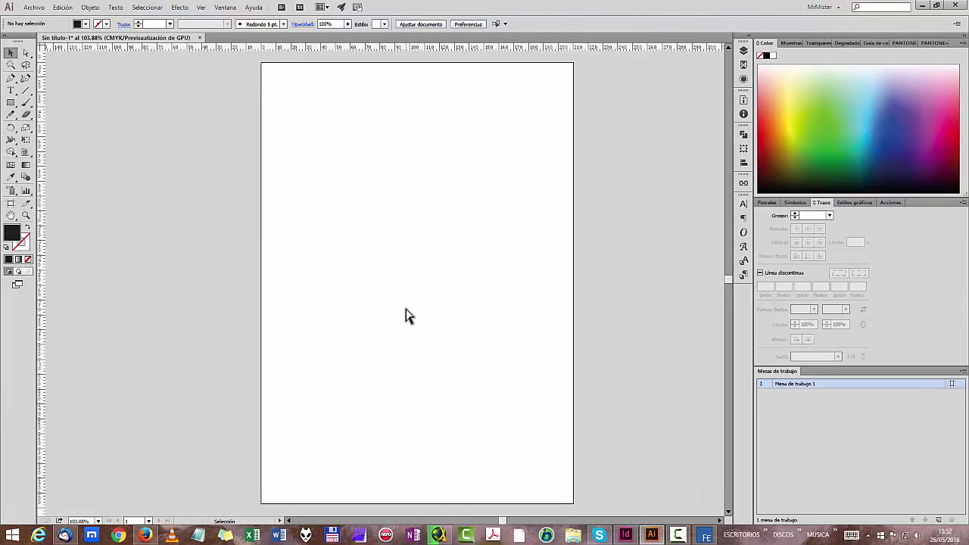
pyautogui.press('ctrl')
pyautogui.hscroll(-3, 406, 315)
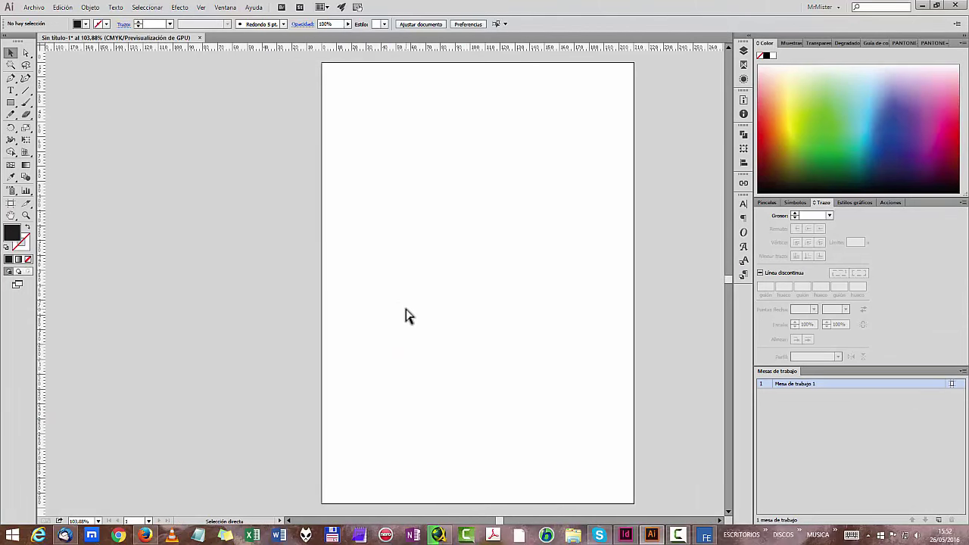
pyautogui.hscroll(3, 407, 315)
pyautogui.hscroll(-4, 407, 315)
pyautogui.hscroll(3, 407, 315)
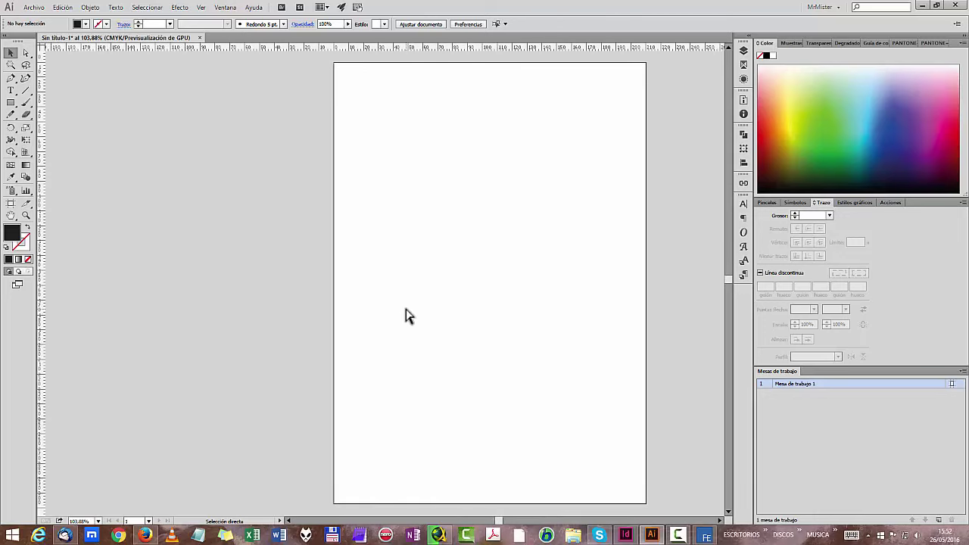
pyautogui.hscroll(3, 407, 315)
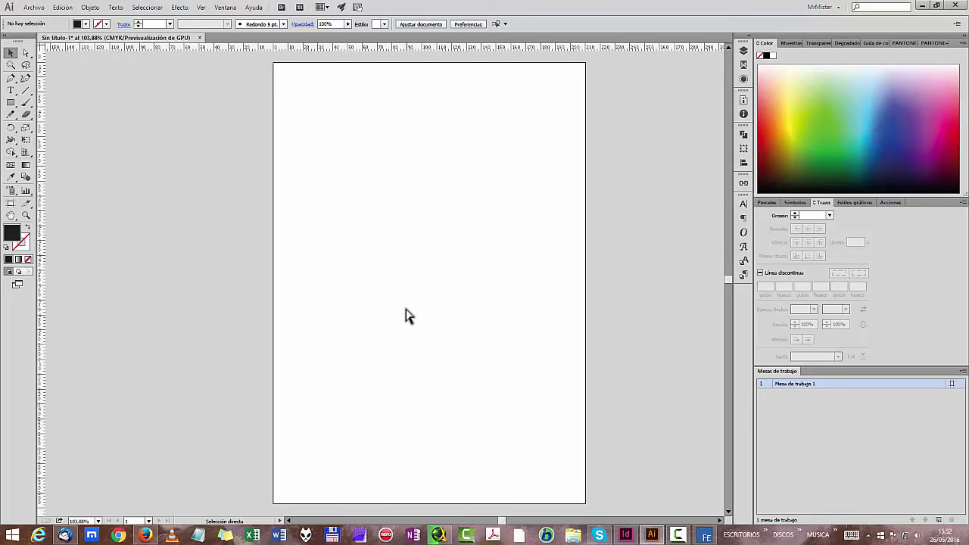
pyautogui.hscroll(-2, 406, 315)
pyautogui.scroll(2, 407, 315)
pyautogui.scroll(-2, 406, 308)
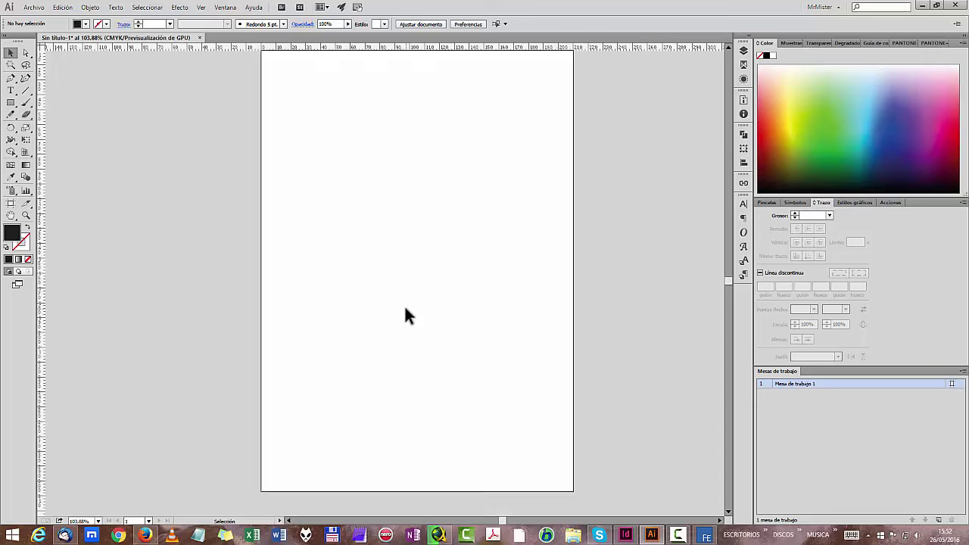
pyautogui.scroll(2, 405, 308)
pyautogui.scroll(-2, 405, 309)
pyautogui.scroll(3, 405, 308)
pyautogui.scroll(-2, 405, 308)
pyautogui.scroll(1, 406, 308)
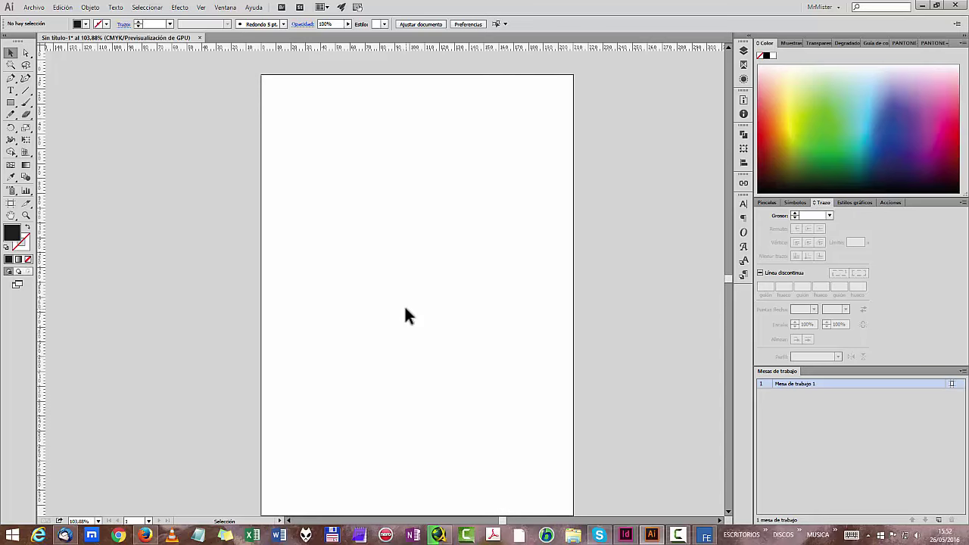
pyautogui.scroll(-1, 405, 308)
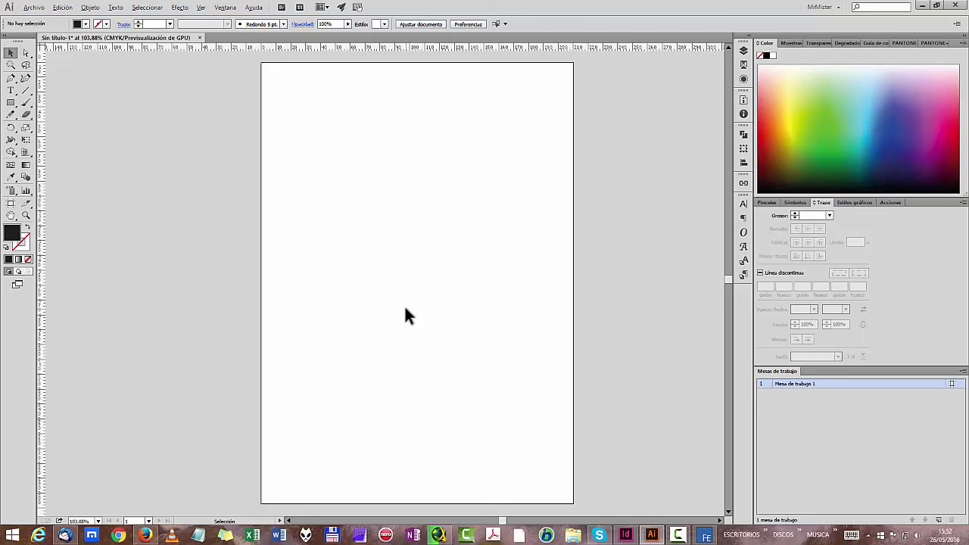
pyautogui.scroll(-3, 405, 309)
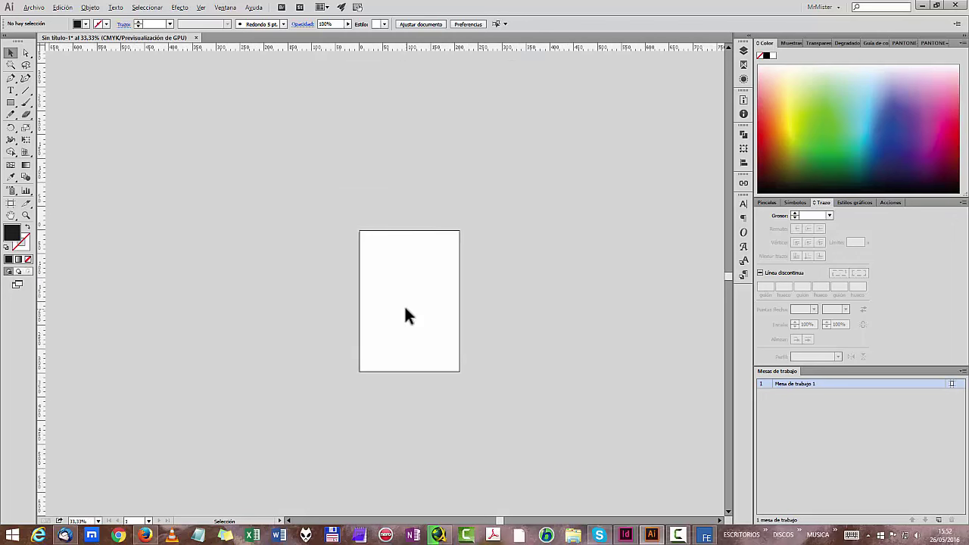
pyautogui.scroll(3, 405, 308)
pyautogui.scroll(1, 405, 308)
pyautogui.scroll(-1, 405, 309)
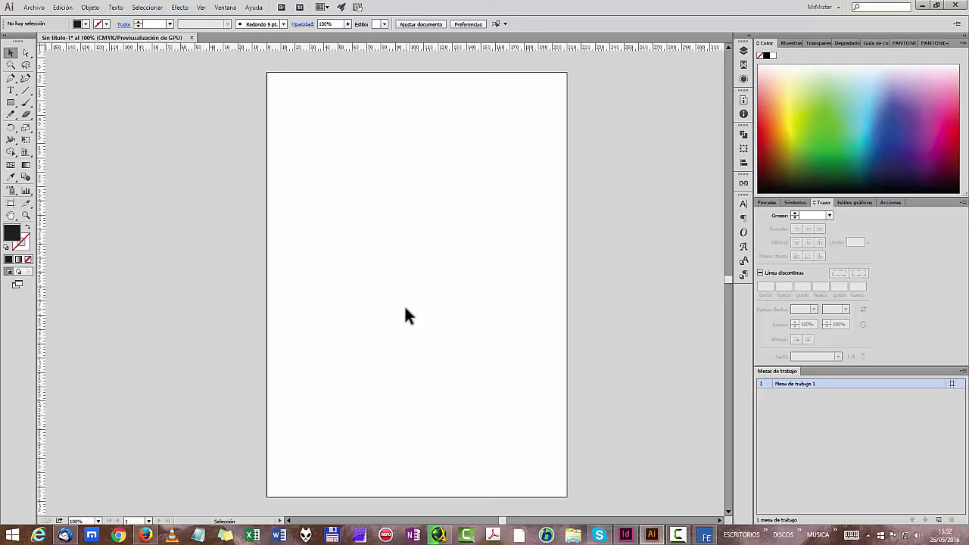
pyautogui.click(625, 535)
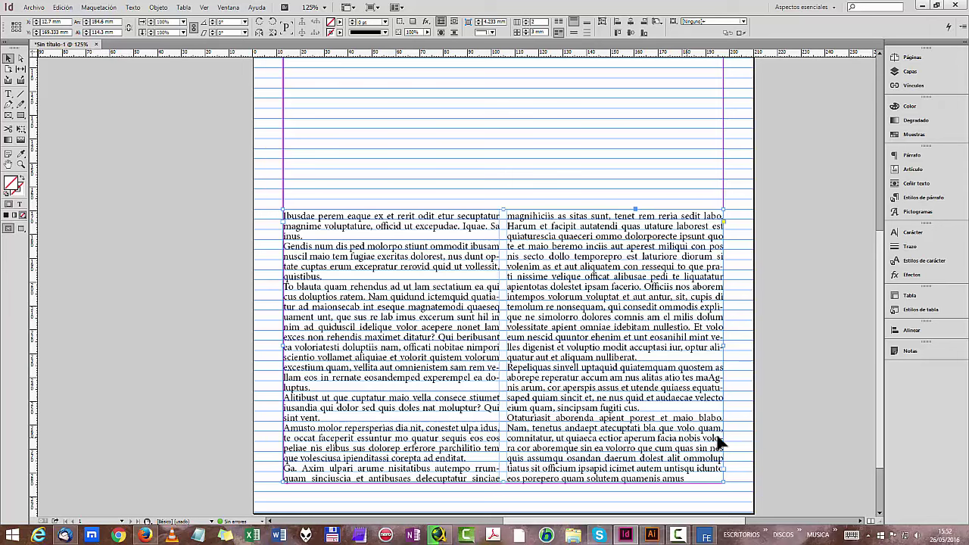
pyautogui.click(651, 536)
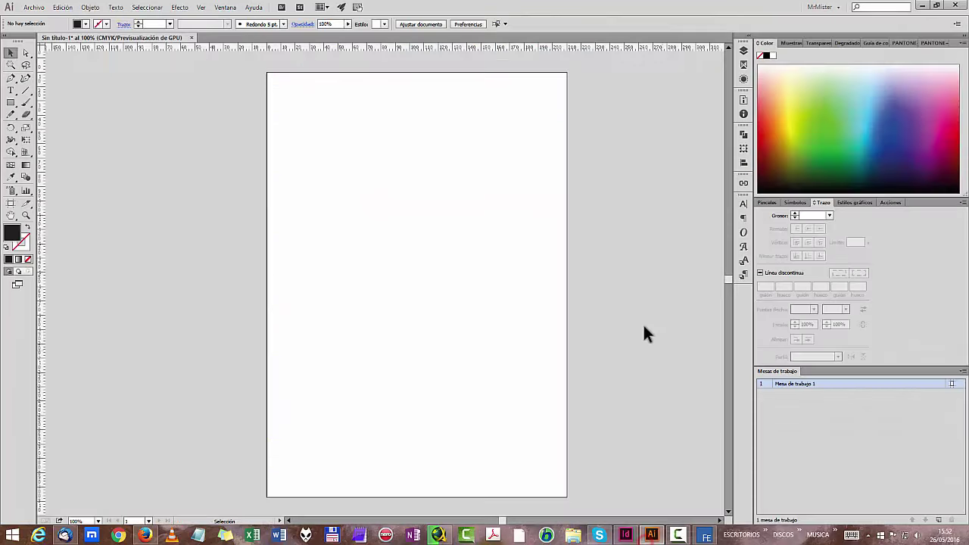
pyautogui.press('a')
pyautogui.hotkey('ctrl', 'v')
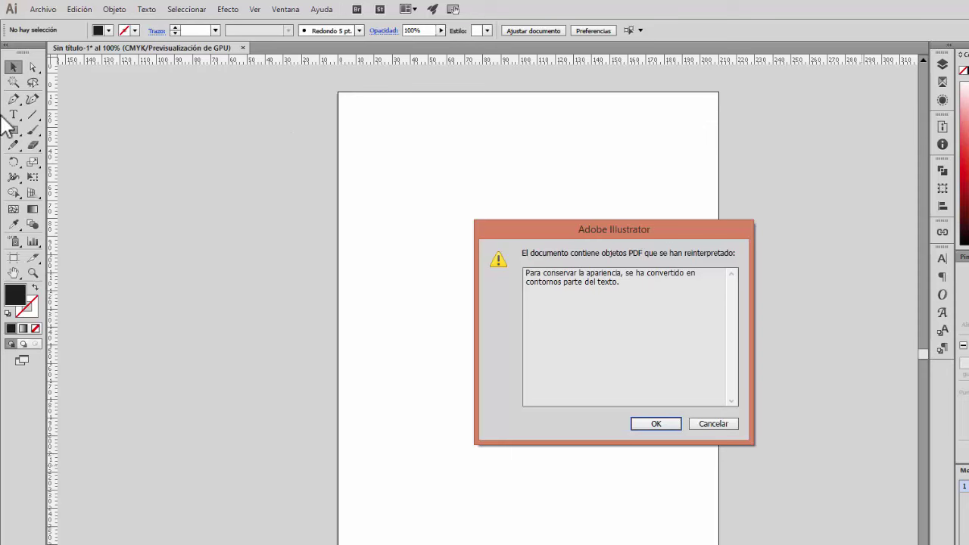
# Step: Accept the outlines warning and marquee-select all the pasted text lines
pyautogui.click(672, 425)
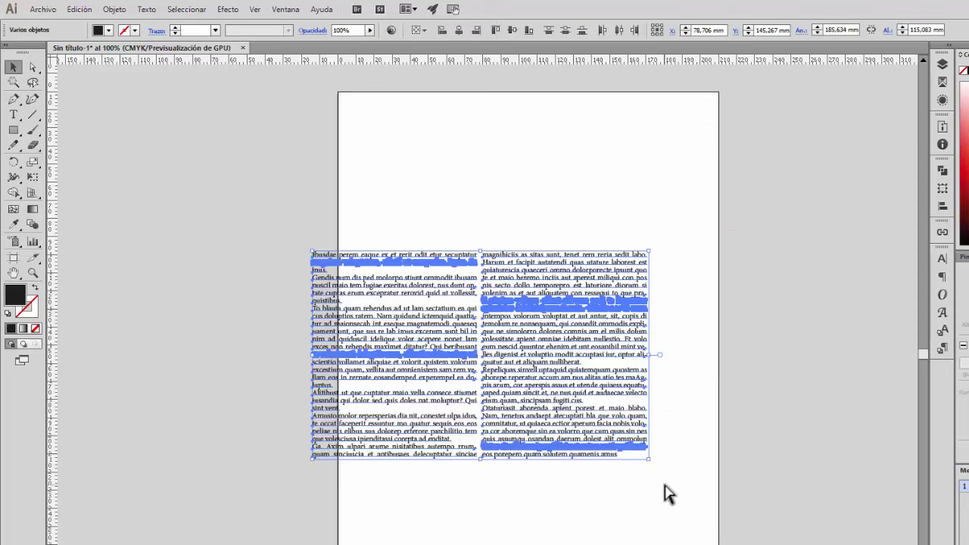
pyautogui.click(676, 489)
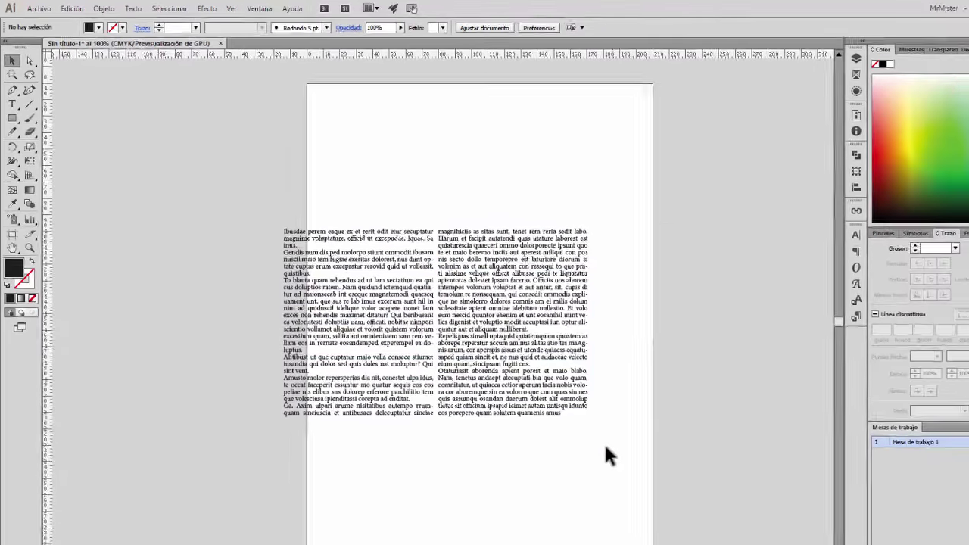
pyautogui.click(513, 244)
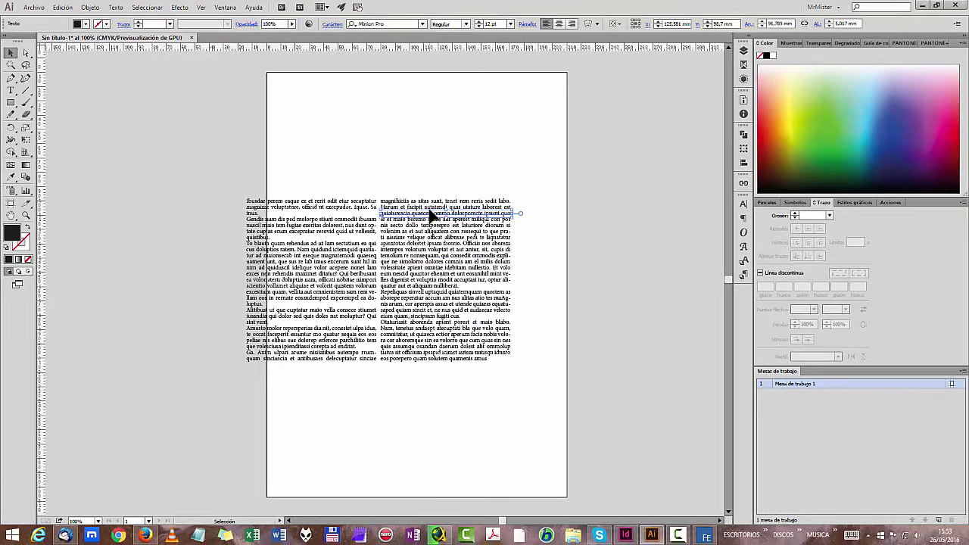
pyautogui.click(432, 207)
pyautogui.click(434, 201)
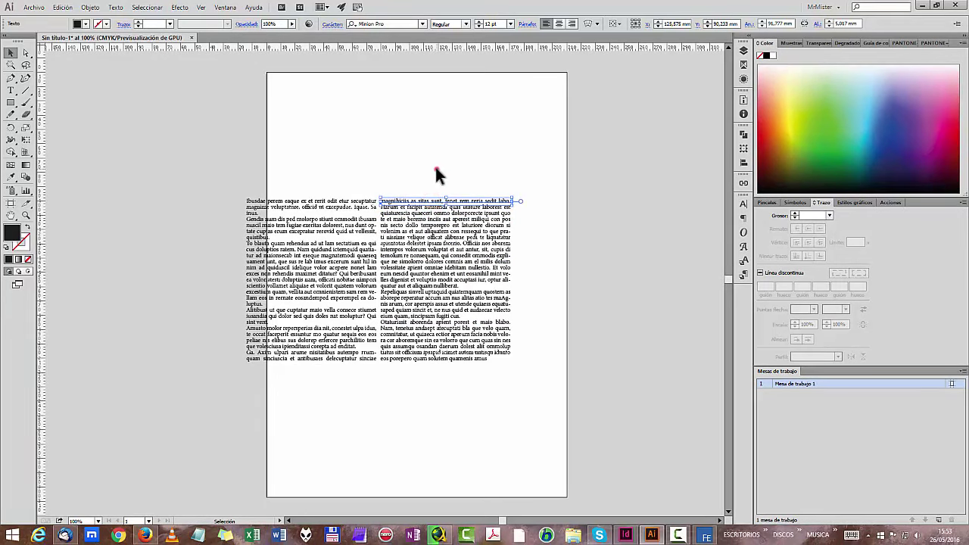
pyautogui.click(436, 169)
pyautogui.moveTo(210, 173); pyautogui.dragTo(592, 408)
# Step: Group the lines with Objeto > Agrupar and drag the group toward the artboard's bottom
pyautogui.click(91, 8)
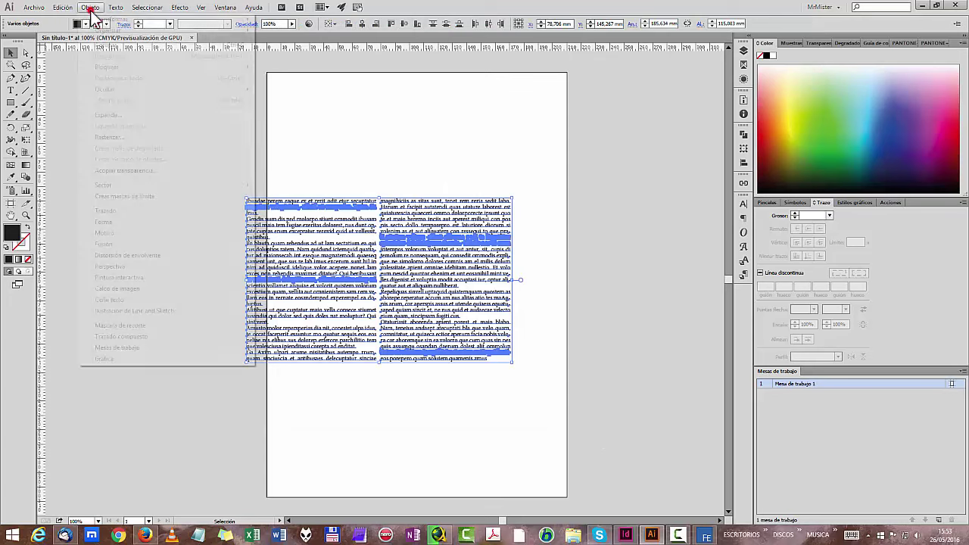
pyautogui.click(107, 45)
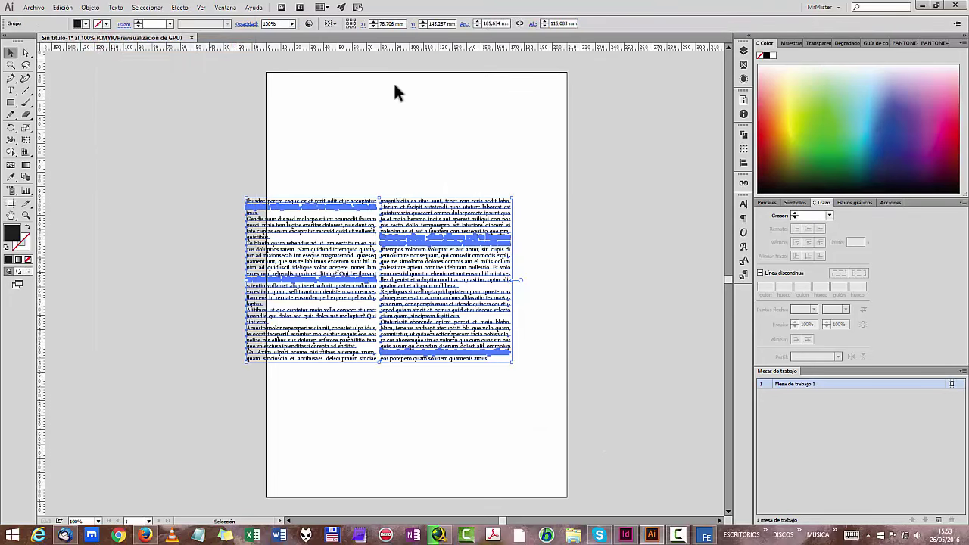
pyautogui.click(666, 197)
pyautogui.moveTo(418, 235); pyautogui.dragTo(458, 347)
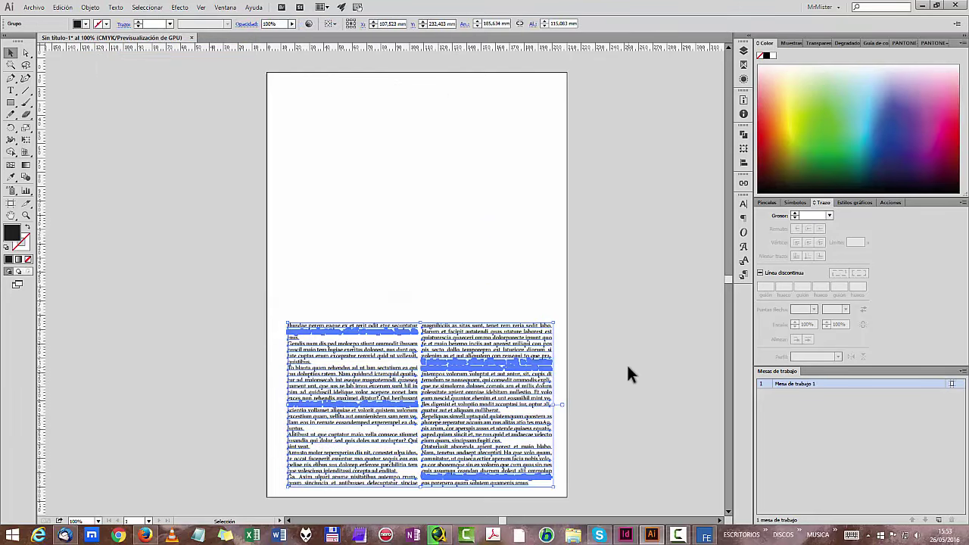
pyautogui.click(627, 363)
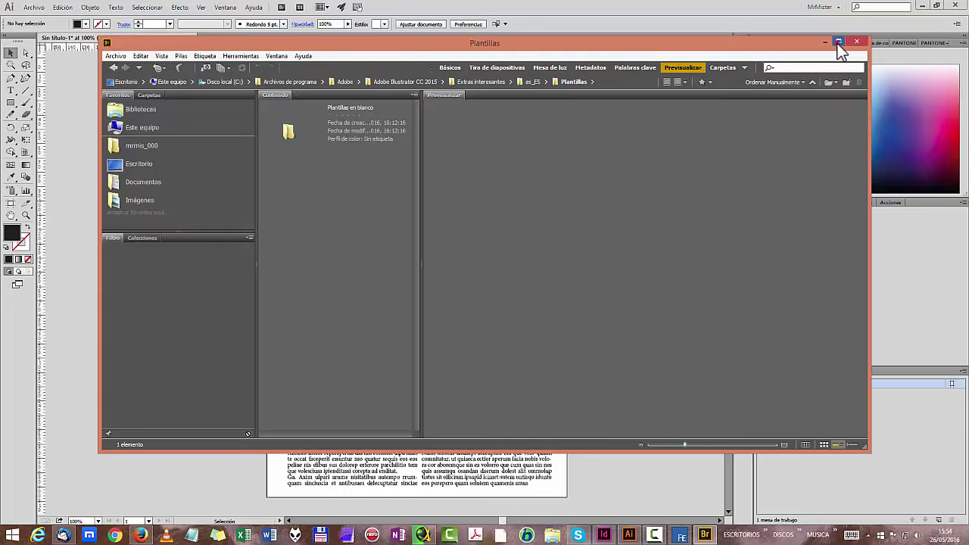
# Step: Maximize Bridge and open the Nuevo vol (D:) drive from Este equipo in Favoritos
pyautogui.click(840, 42)
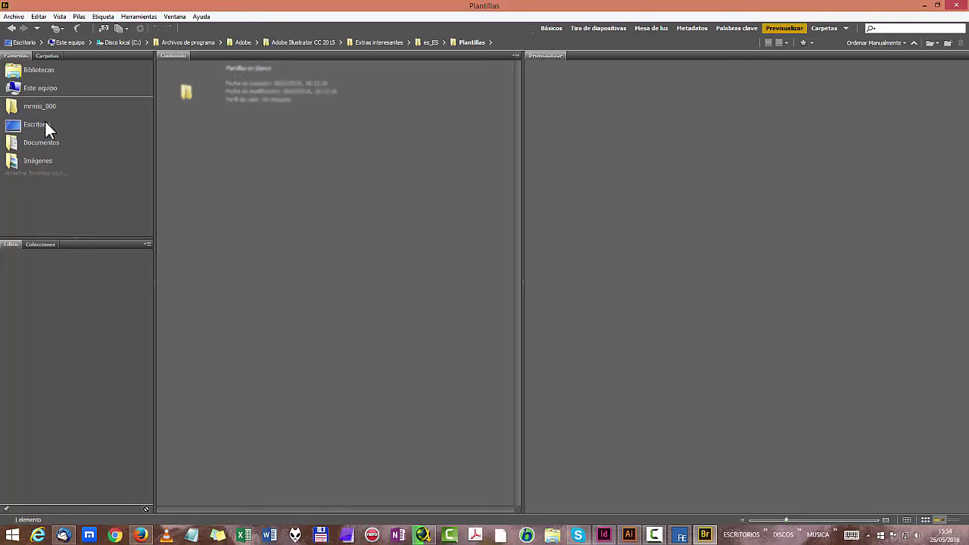
pyautogui.click(36, 91)
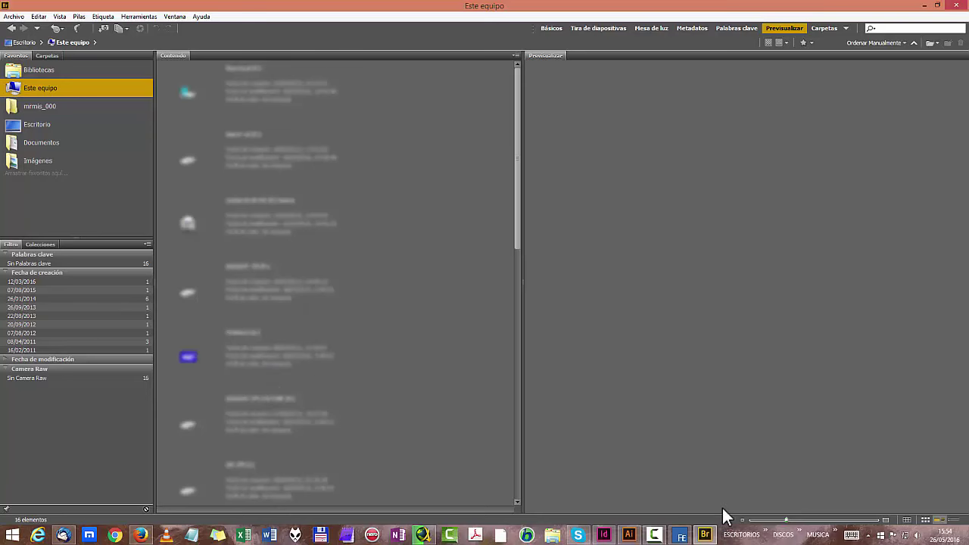
pyautogui.click(655, 535)
pyautogui.click(918, 490)
pyautogui.doubleClick(258, 150)
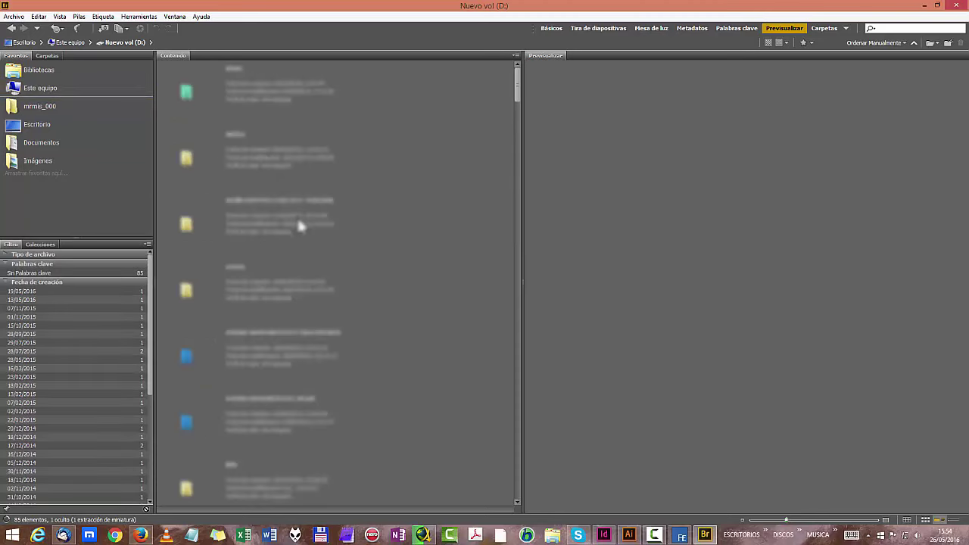
pyautogui.rightClick(170, 179)
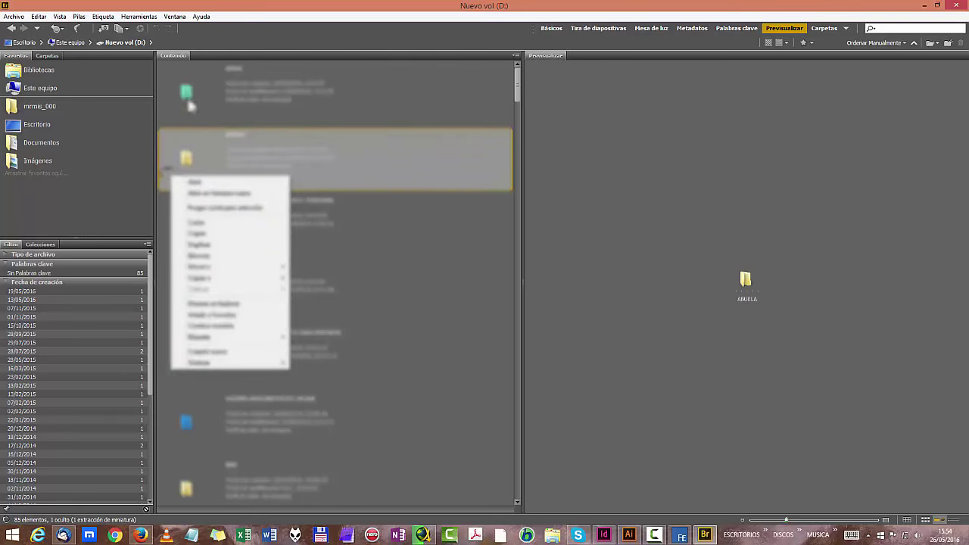
pyautogui.click(361, 38)
pyautogui.click(516, 55)
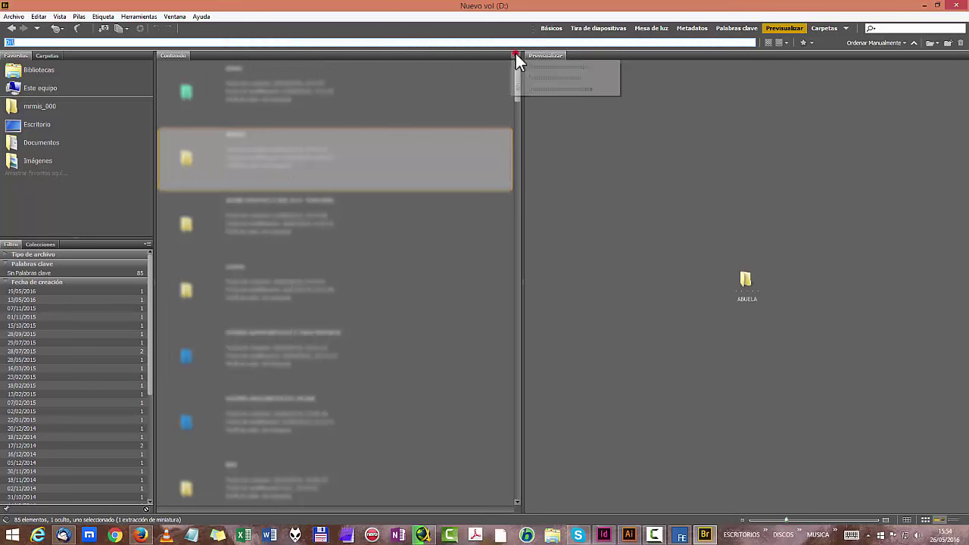
pyautogui.click(432, 35)
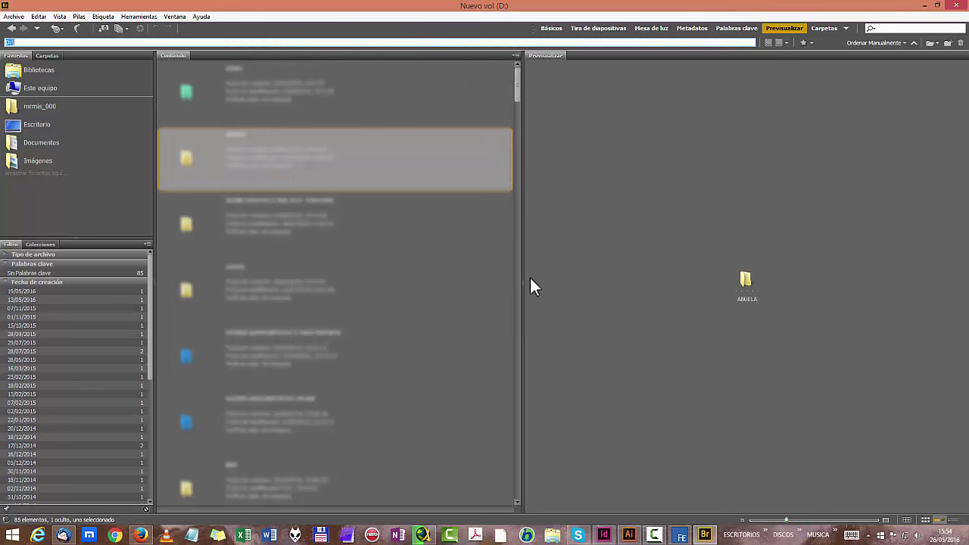
pyautogui.scroll(-1, 383, 273)
pyautogui.scroll(1, 383, 274)
pyautogui.hotkey('ctrl', '-')
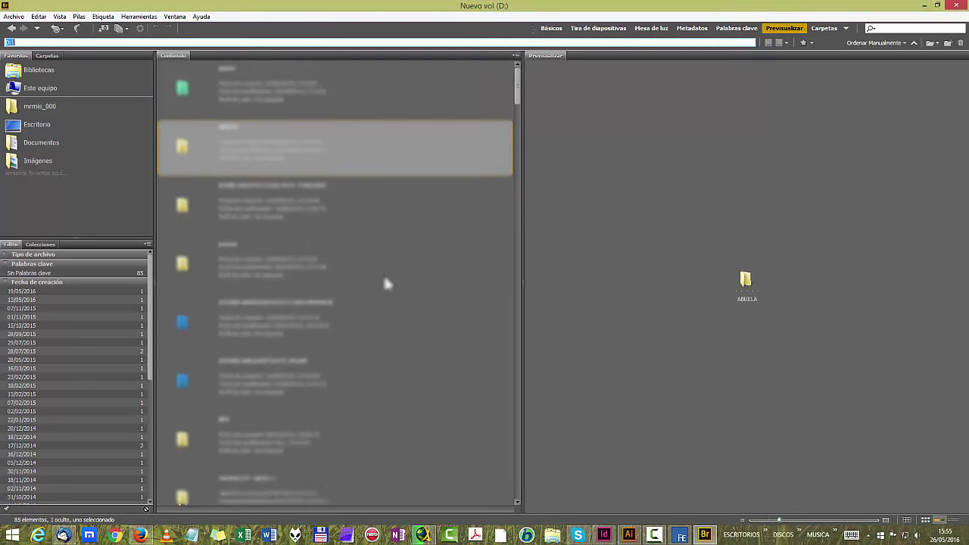
pyautogui.hotkey('ctrl', '+')
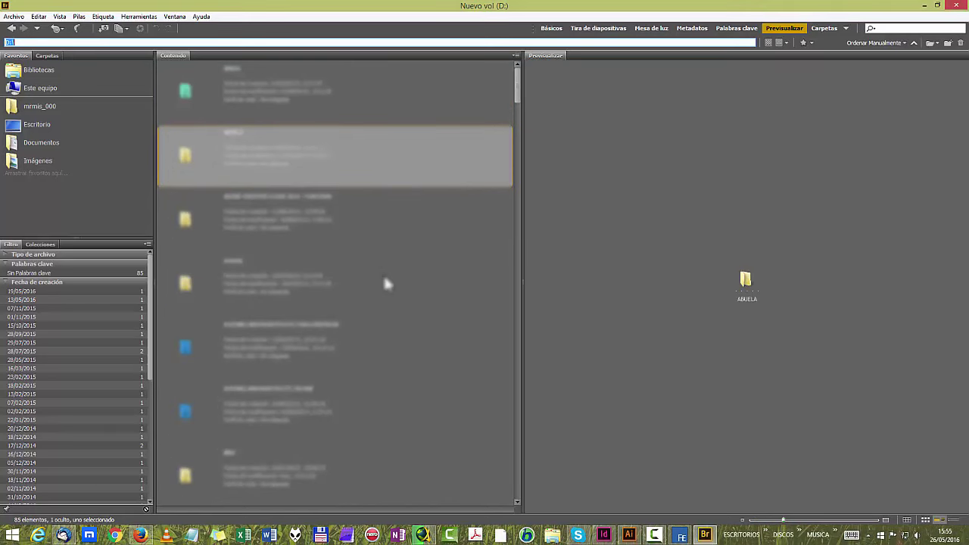
pyautogui.hotkey('ctrl', '-')
pyautogui.hotkey('ctrl', '-')
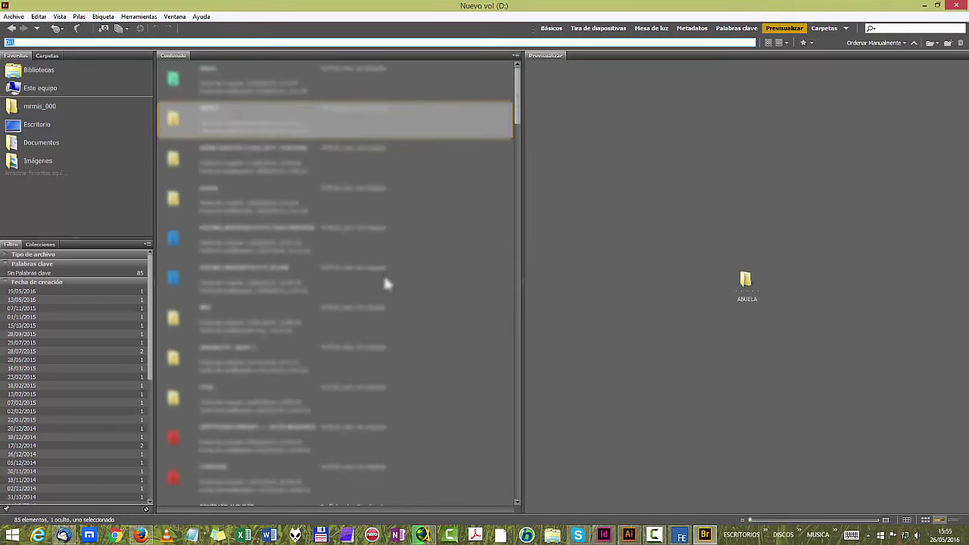
pyautogui.hotkey('ctrl', '+')
pyautogui.hotkey('ctrl', '-')
pyautogui.scroll(-4, 384, 278)
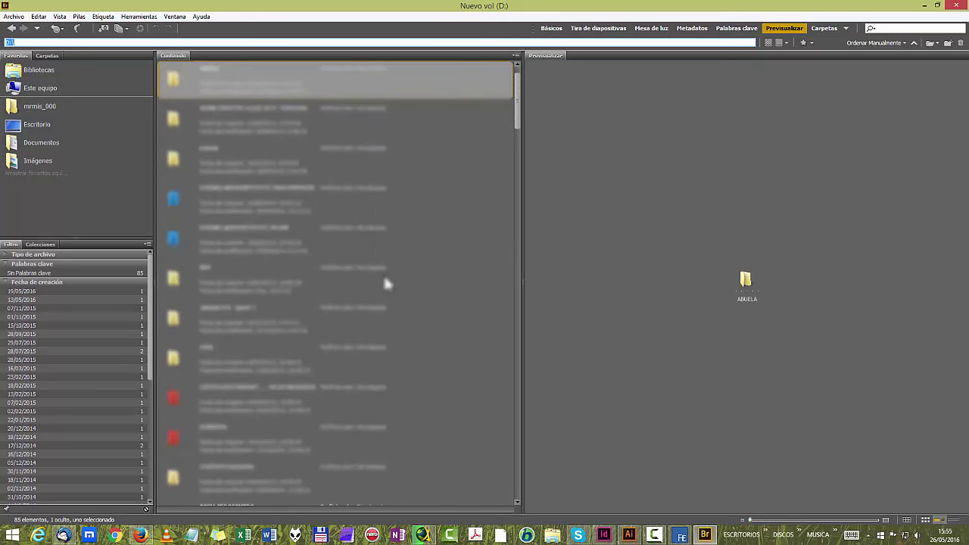
pyautogui.scroll(-5, 384, 283)
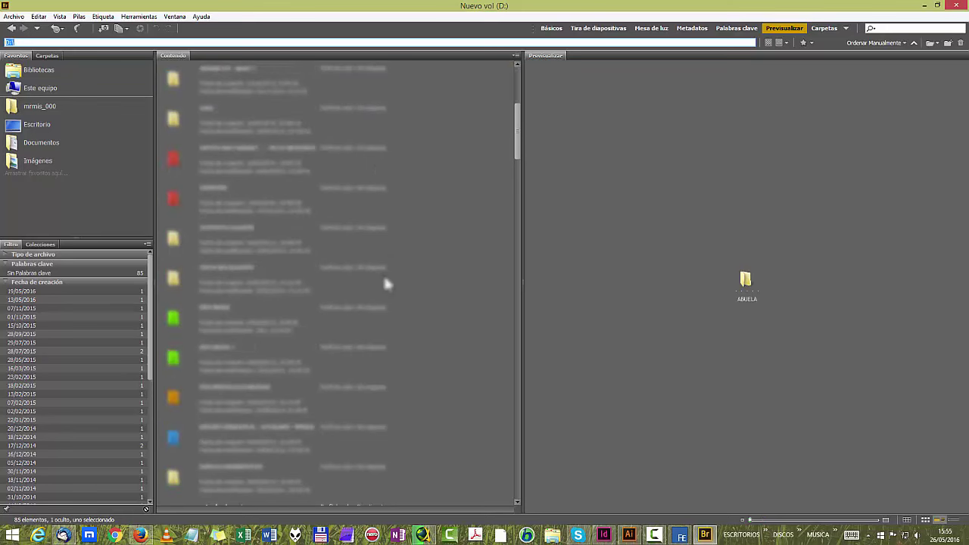
pyautogui.scroll(-2, 386, 284)
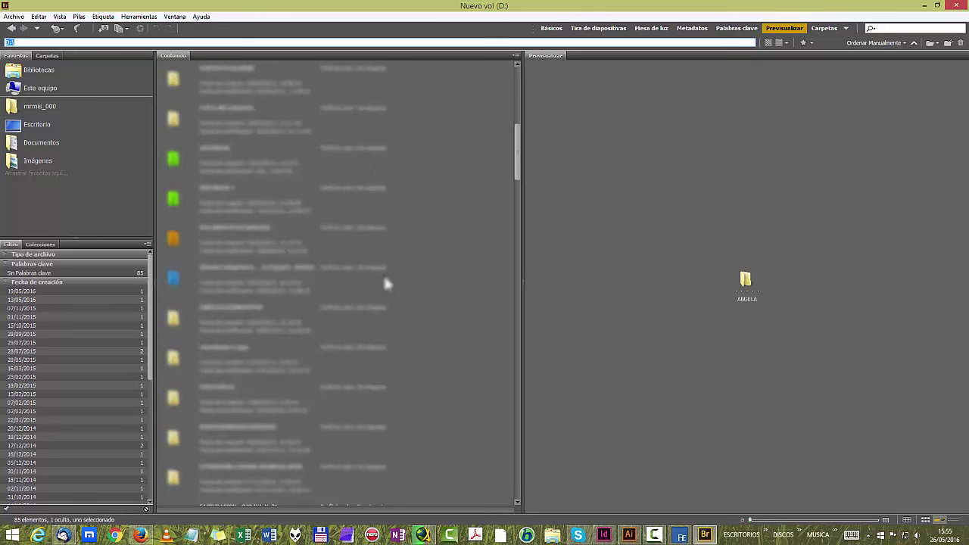
pyautogui.scroll(-5, 385, 283)
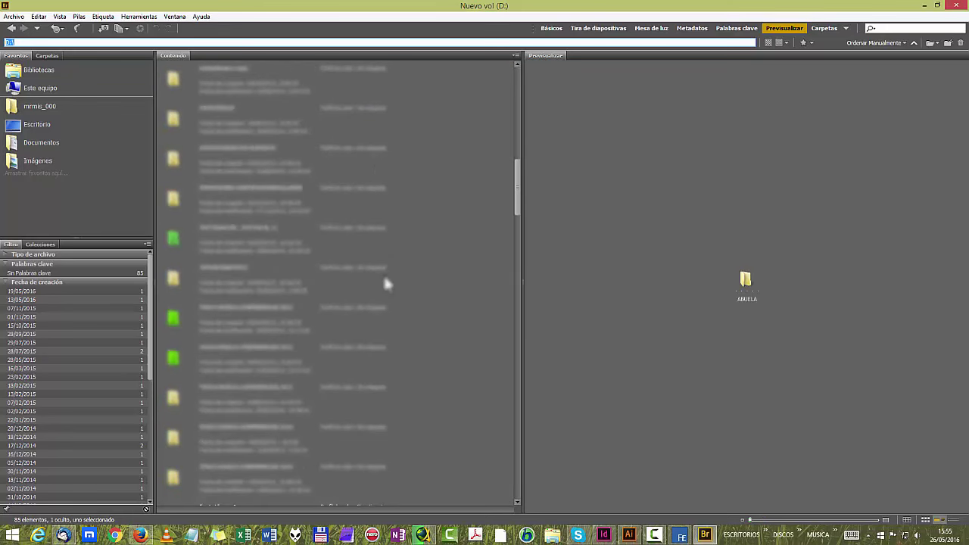
pyautogui.scroll(-5, 386, 283)
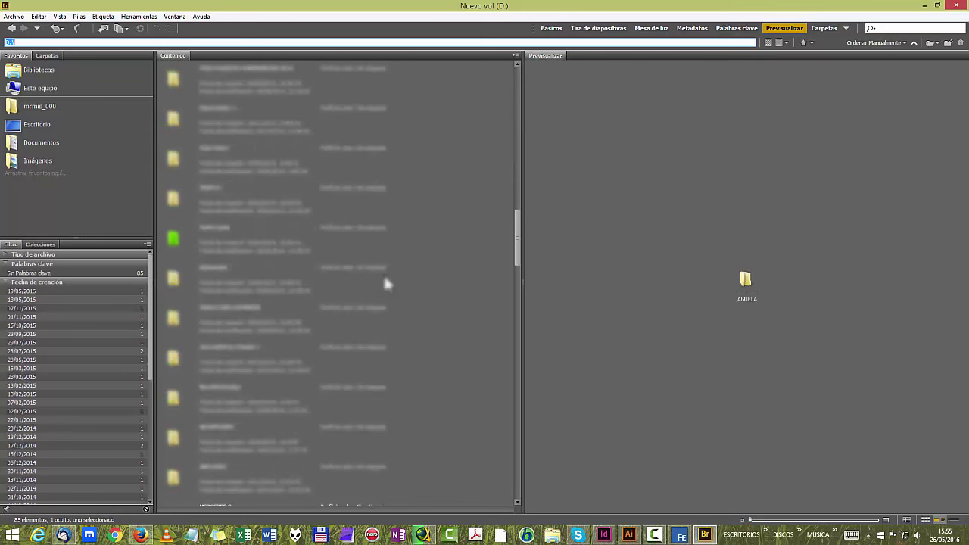
pyautogui.scroll(-5, 386, 283)
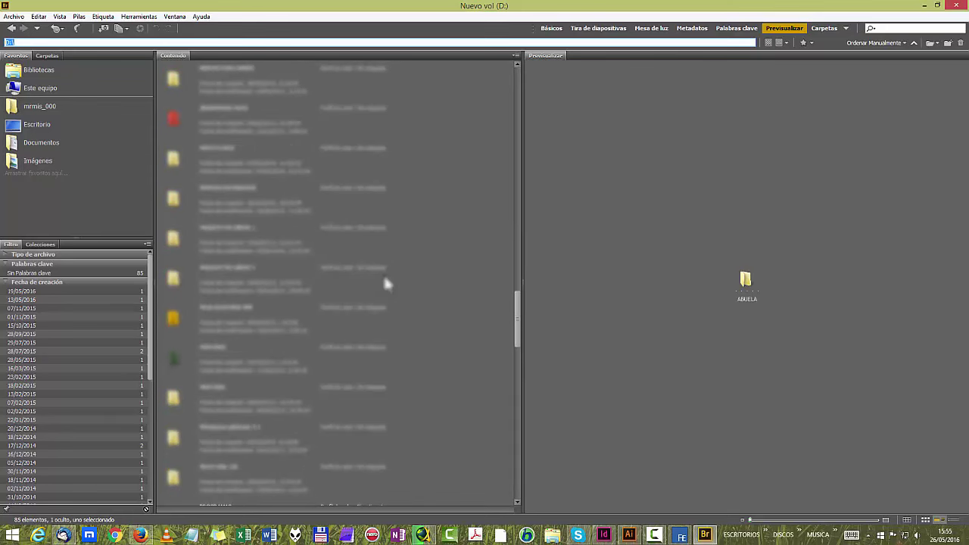
pyautogui.scroll(-5, 386, 283)
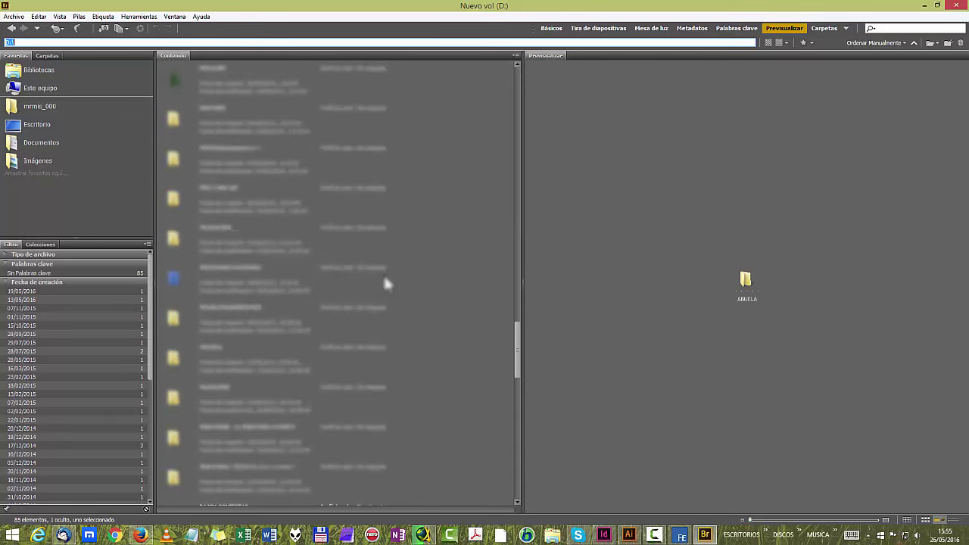
pyautogui.scroll(-2, 386, 283)
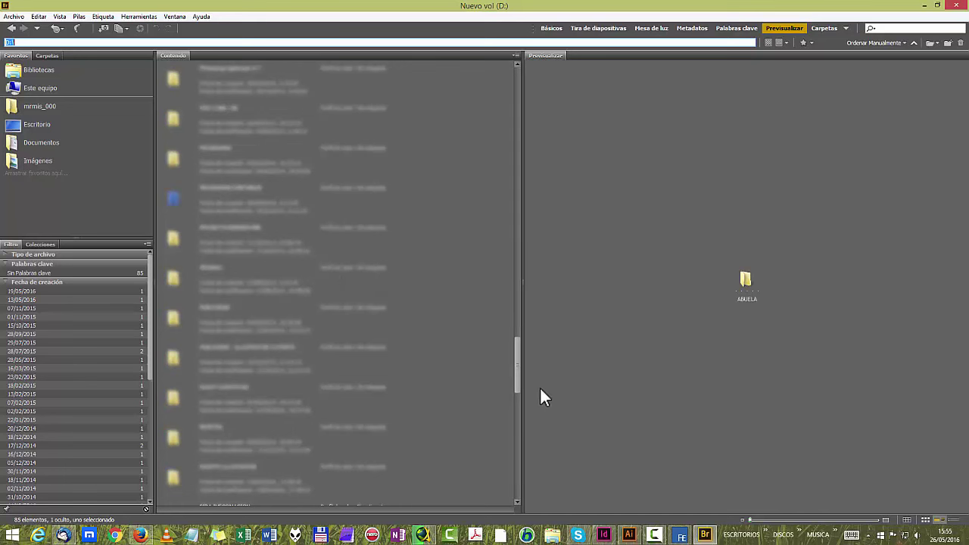
# Step: Look inside the PUBLICIDAD and PUBLICIDAD - ILLUSTRATOR CLIPARTS folders, returning to the drive each time
pyautogui.doubleClick(246, 332)
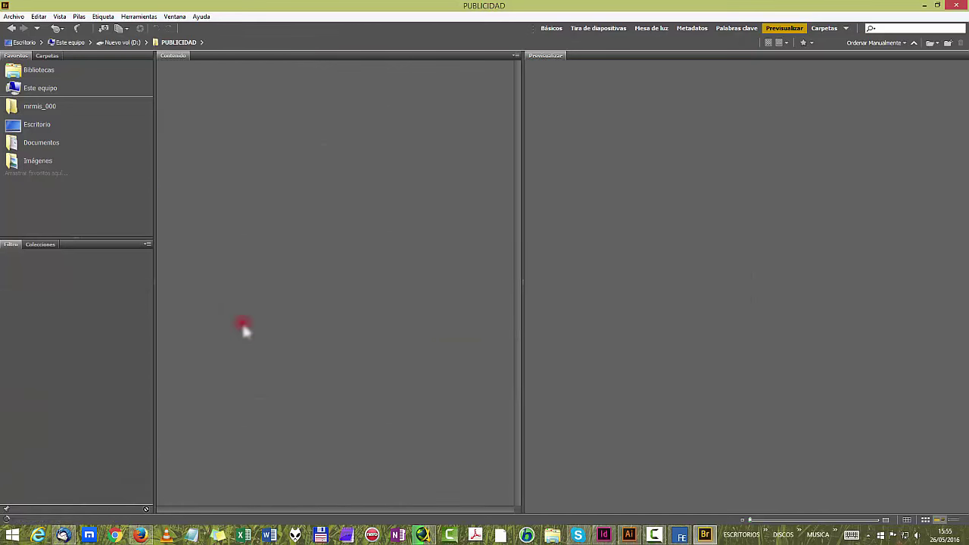
pyautogui.click(11, 28)
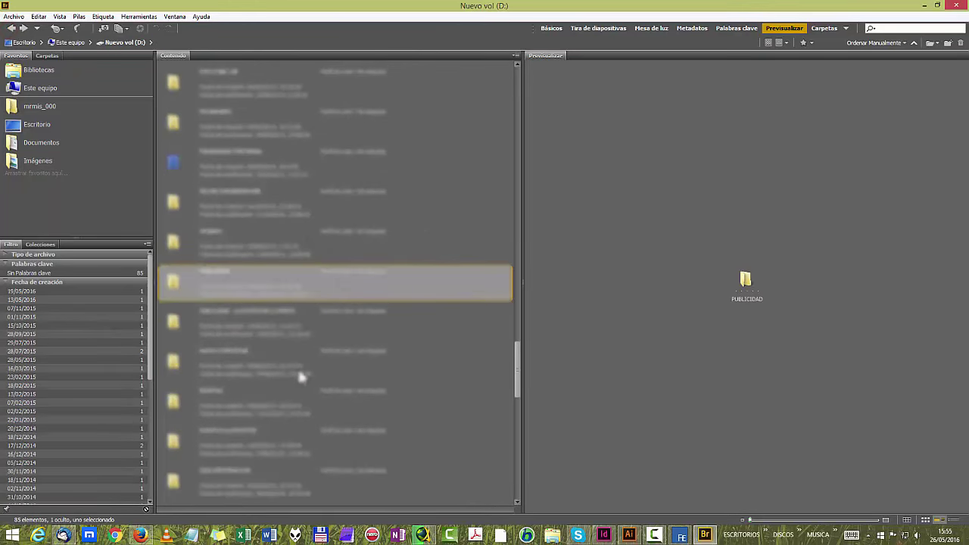
pyautogui.click(294, 326)
pyautogui.doubleClick(294, 326)
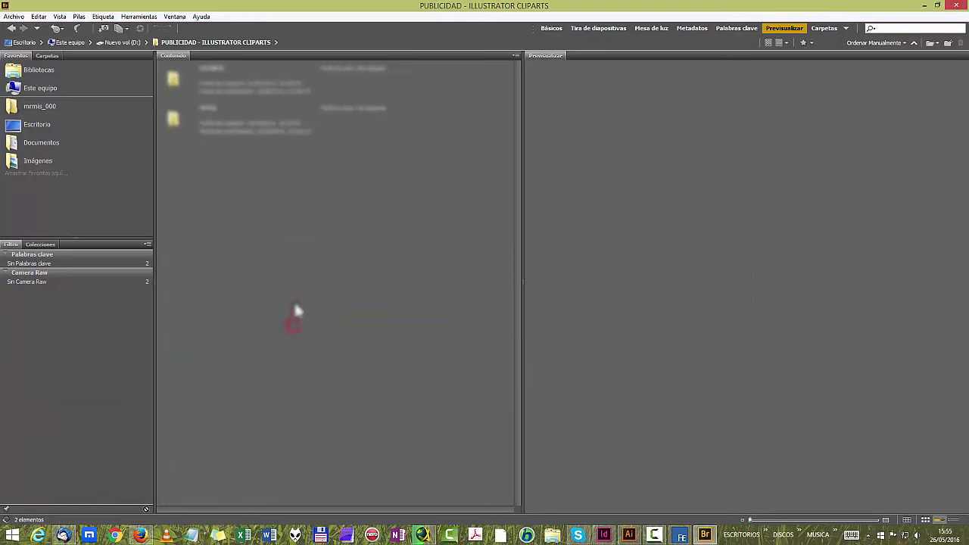
pyautogui.click(10, 29)
# Step: Open the STOCK FOTOGRAFICO folder and scroll through its 175 photo folders
pyautogui.scroll(-5, 429, 282)
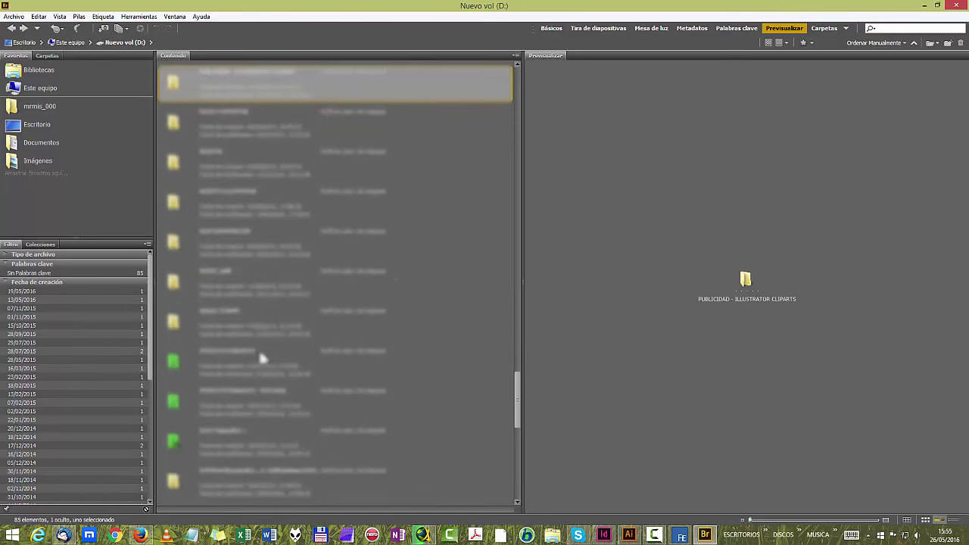
pyautogui.doubleClick(251, 371)
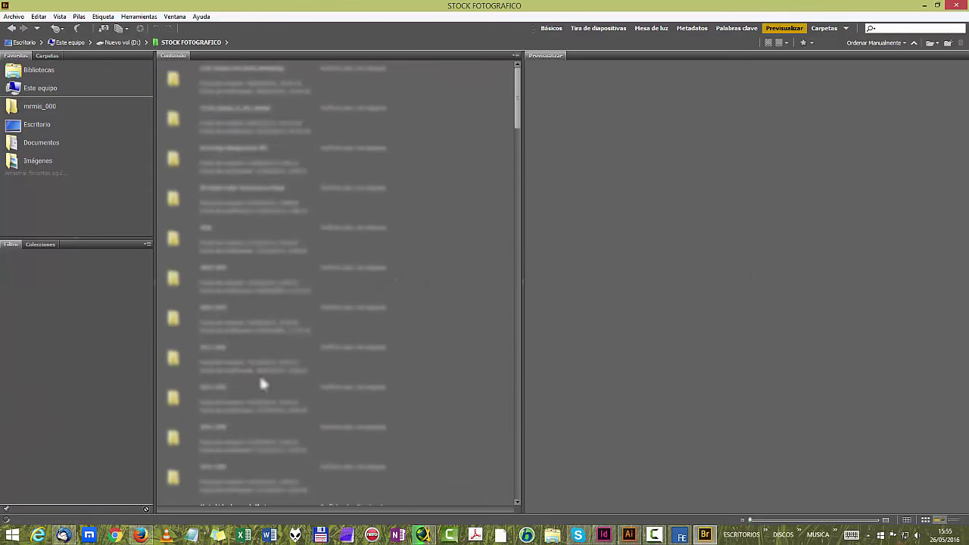
pyautogui.scroll(-6, 294, 371)
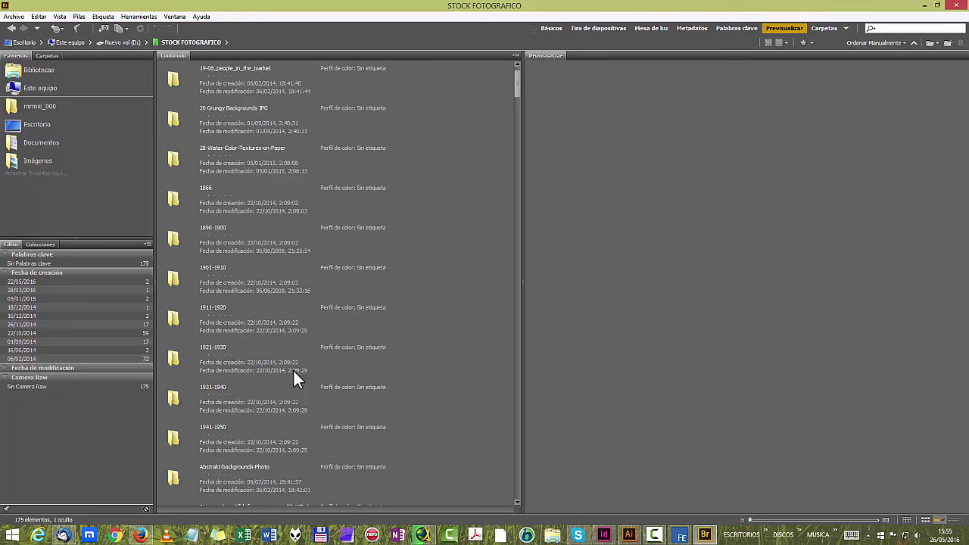
pyautogui.scroll(-2, 293, 368)
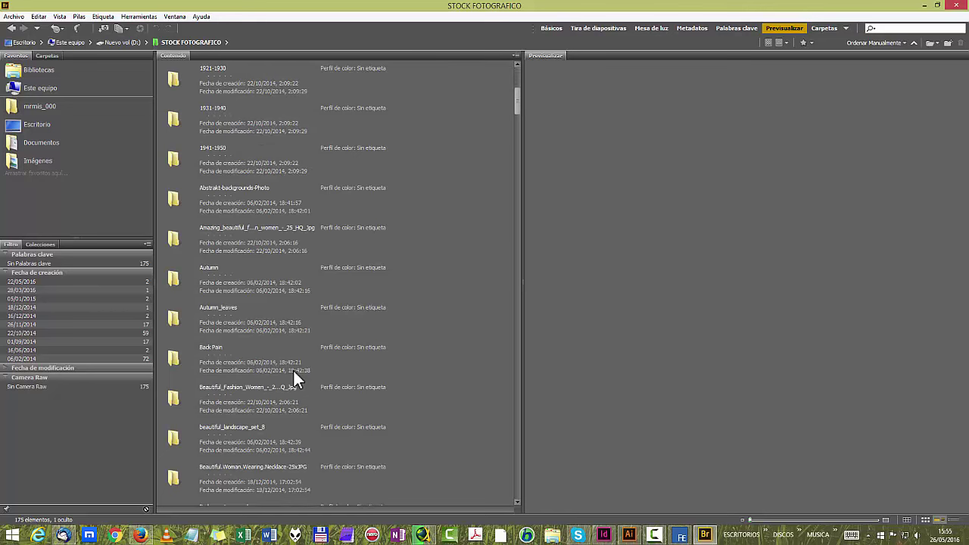
pyautogui.scroll(-2, 293, 368)
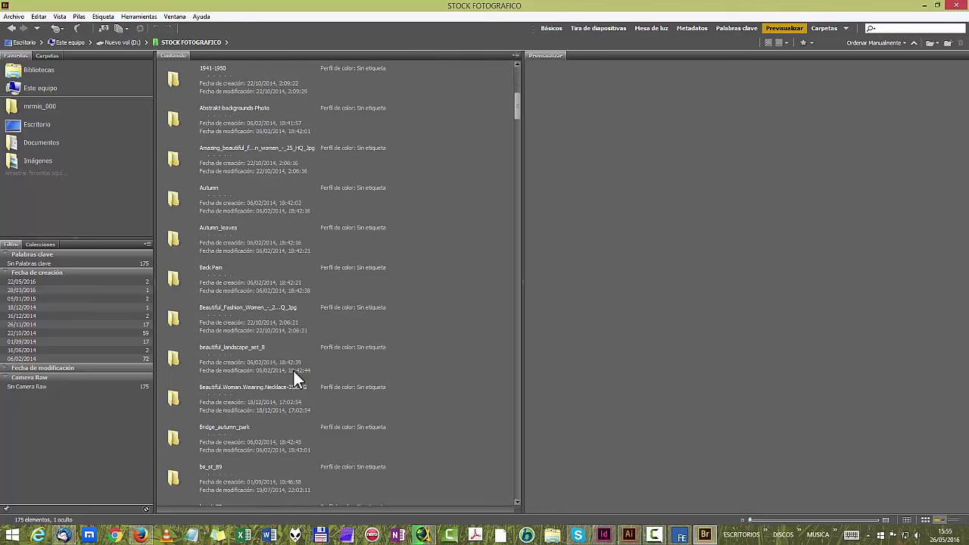
# Step: Drill into Beautiful_Fashion_Women to the Beautiful Fashion Women - 25 HQ Jpg folder and scroll its 26 files
pyautogui.doubleClick(251, 307)
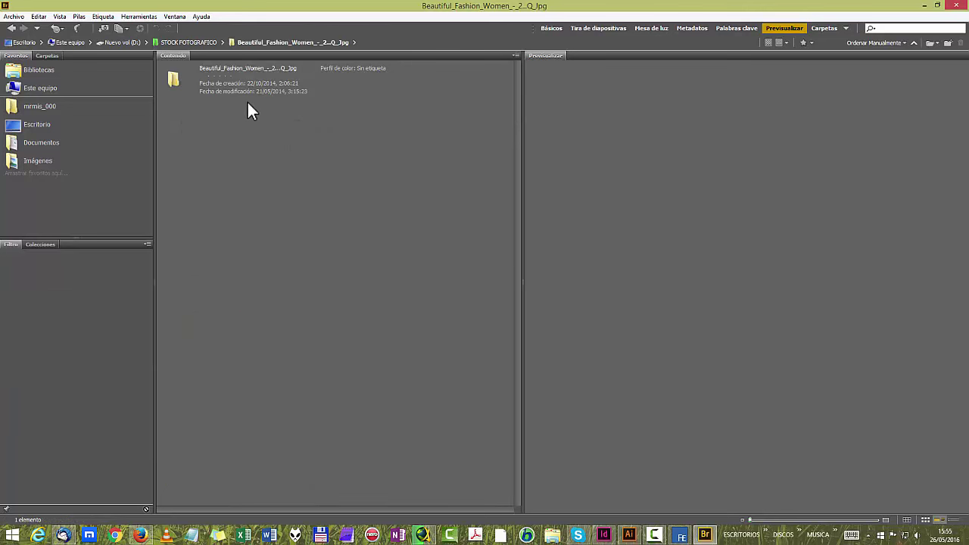
pyautogui.doubleClick(248, 93)
pyautogui.click(240, 83)
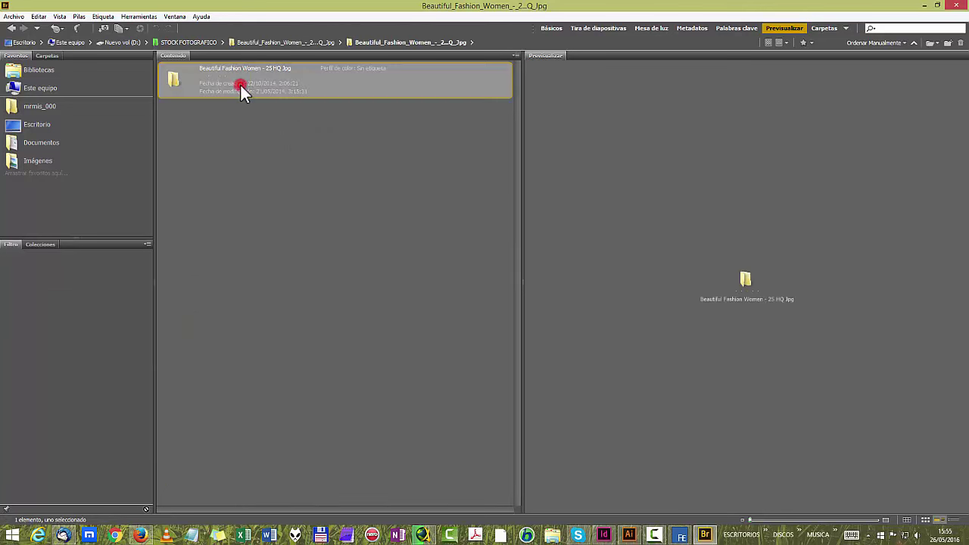
pyautogui.doubleClick(240, 83)
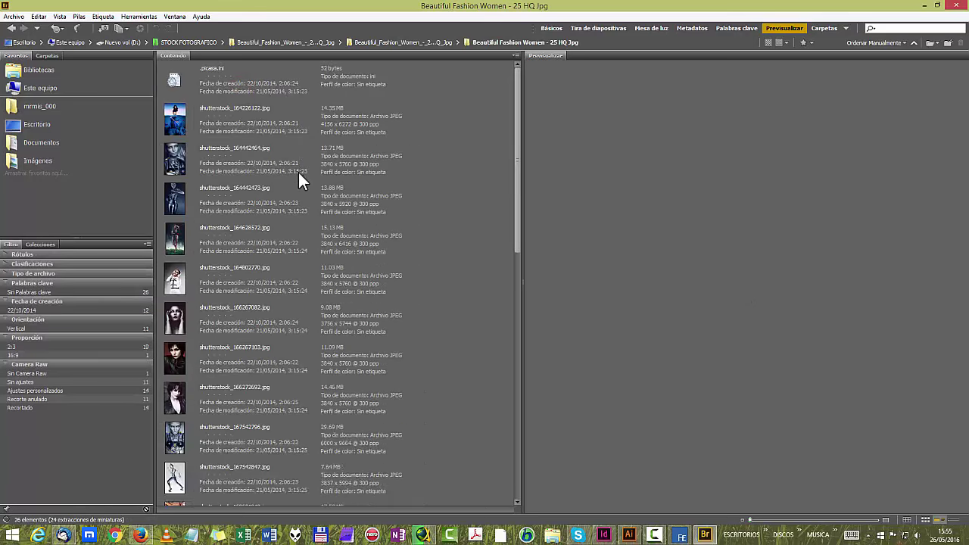
pyautogui.scroll(-1, 297, 173)
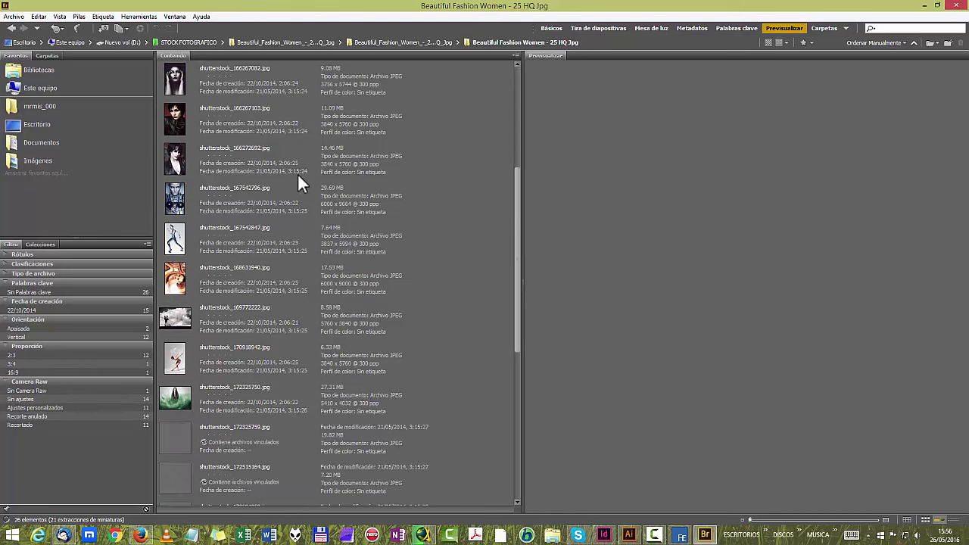
pyautogui.scroll(-3, 297, 174)
pyautogui.scroll(-1, 297, 185)
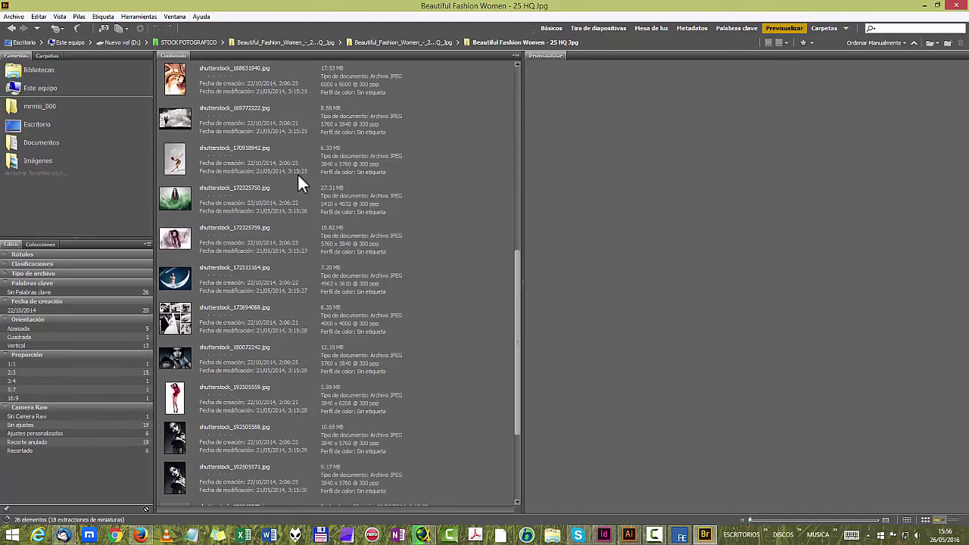
pyautogui.scroll(-1, 297, 185)
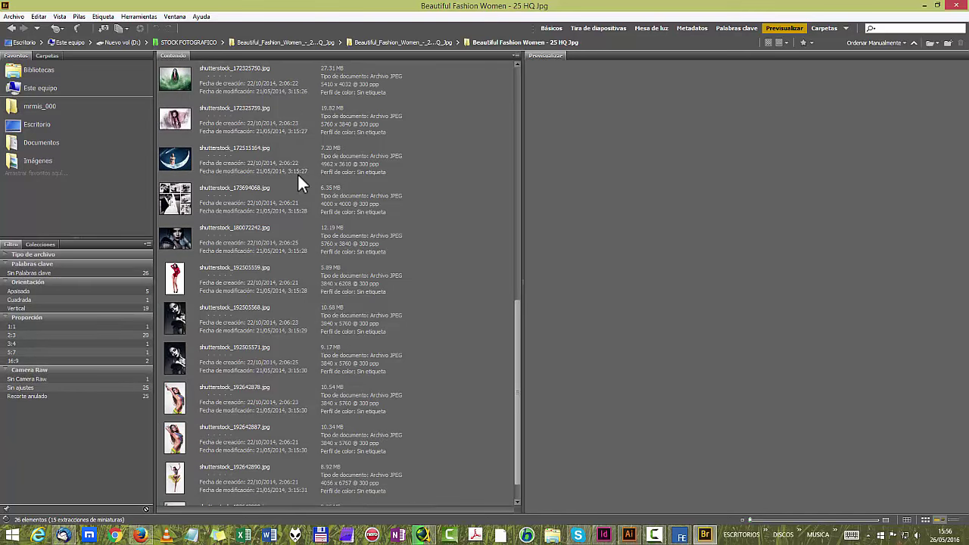
pyautogui.scroll(1, 297, 173)
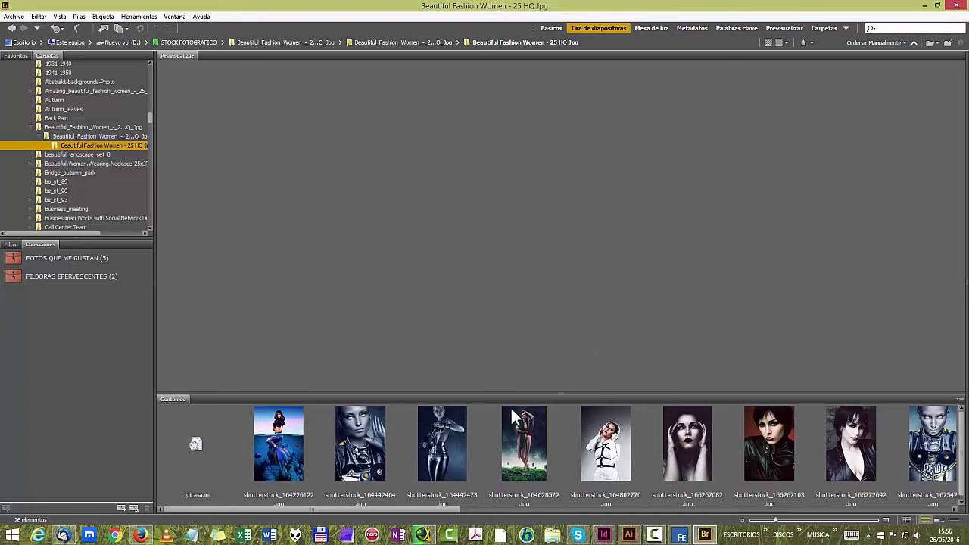
# Step: Show the mermaid photo shutterstock_164226122 in the large preview and scroll the filmstrip
pyautogui.click(296, 464)
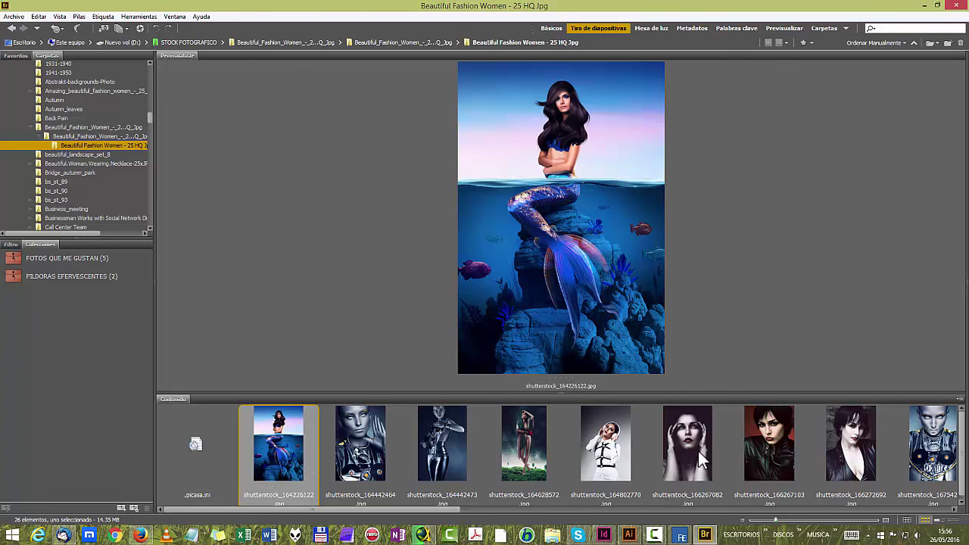
pyautogui.scroll(-2, 666, 465)
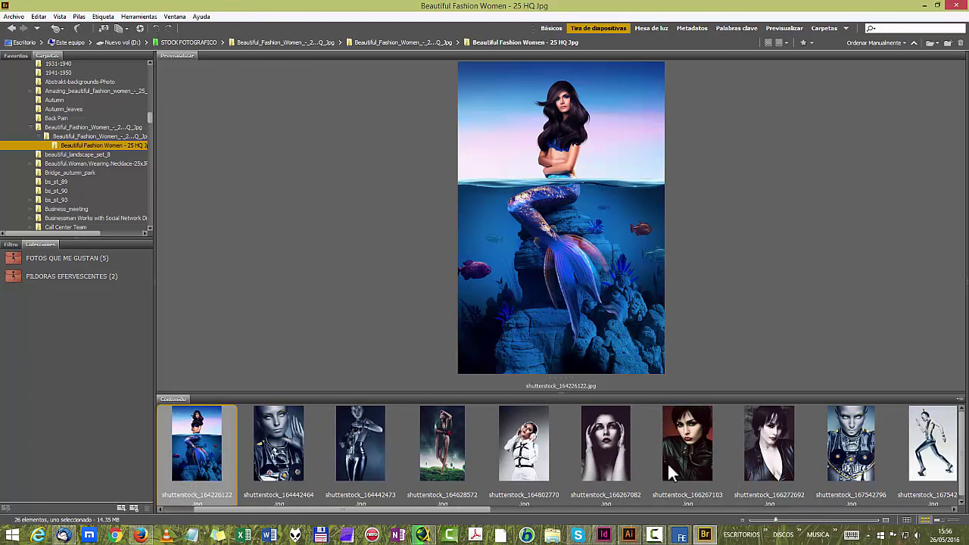
pyautogui.scroll(-5, 668, 463)
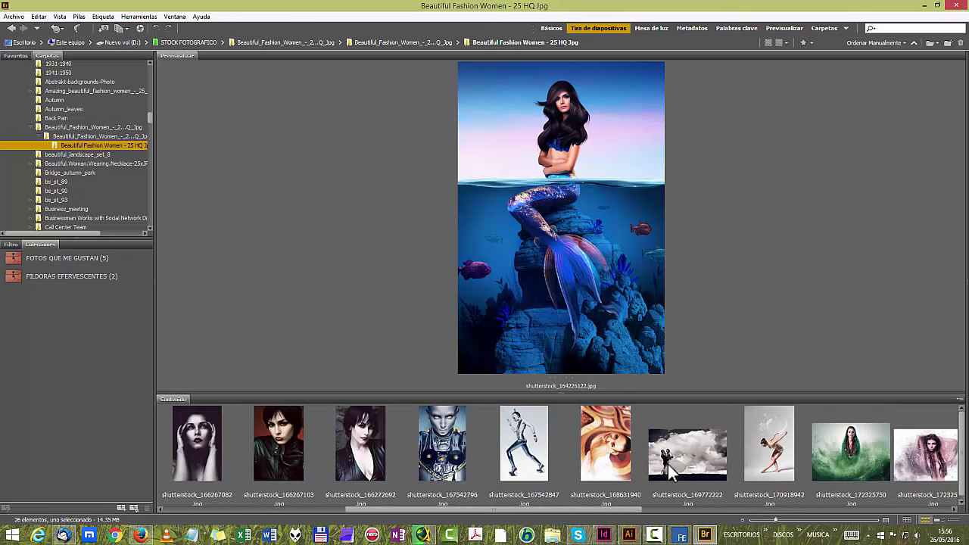
pyautogui.scroll(-4, 670, 469)
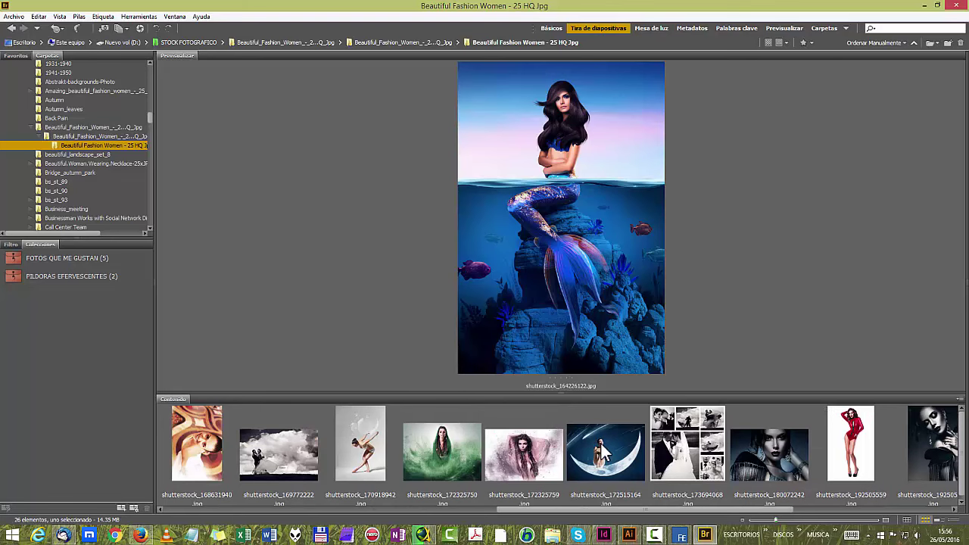
pyautogui.click(62, 16)
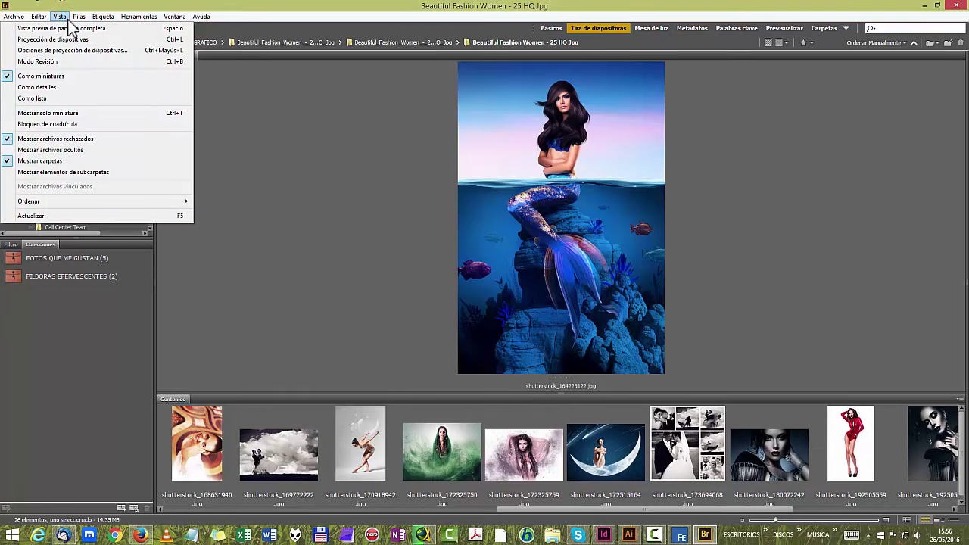
# Step: Switch to Modo Revisión to view all 26 fashion photos in the review carousel
pyautogui.click(97, 62)
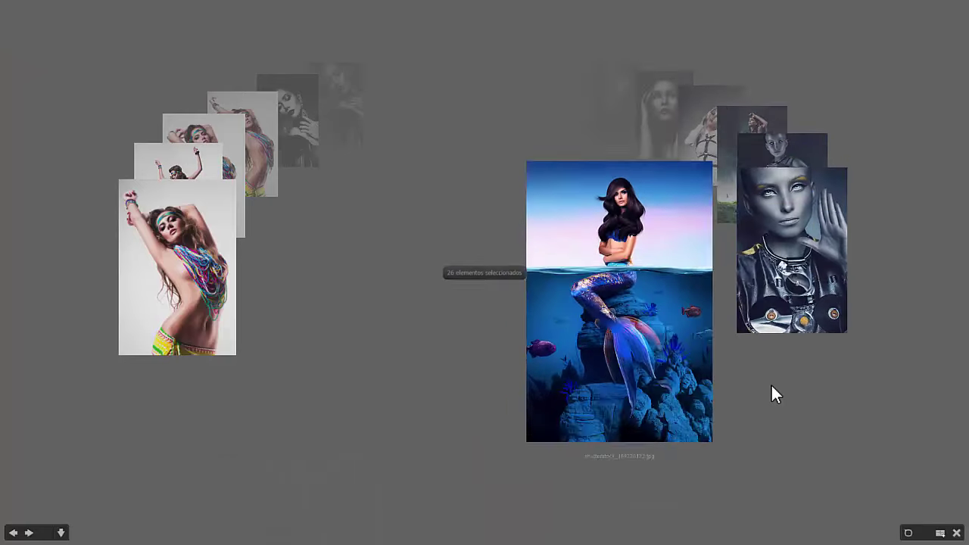
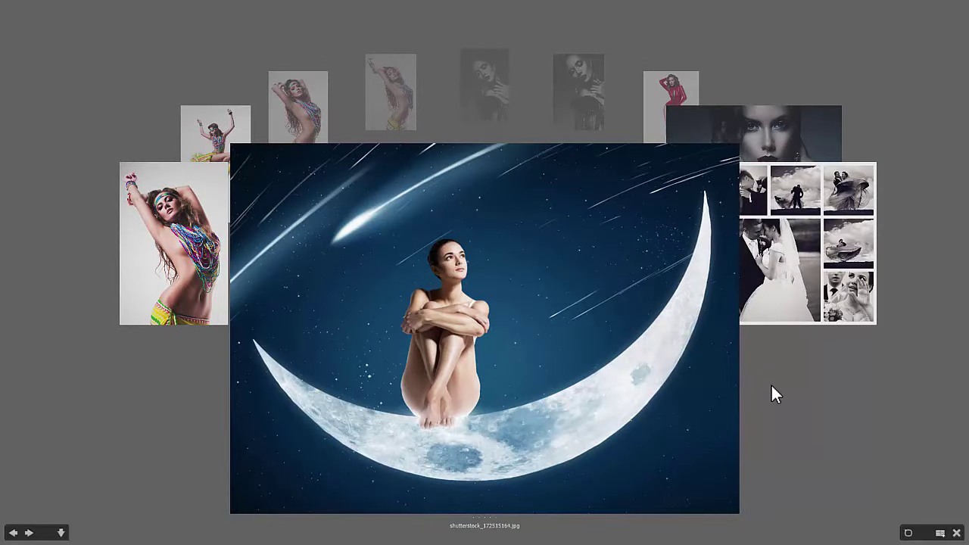
# Step: Browse the review carousel between the pink dispersion portrait, moon image and red bodysuit photo
pyautogui.press('Left')
pyautogui.press('Right')
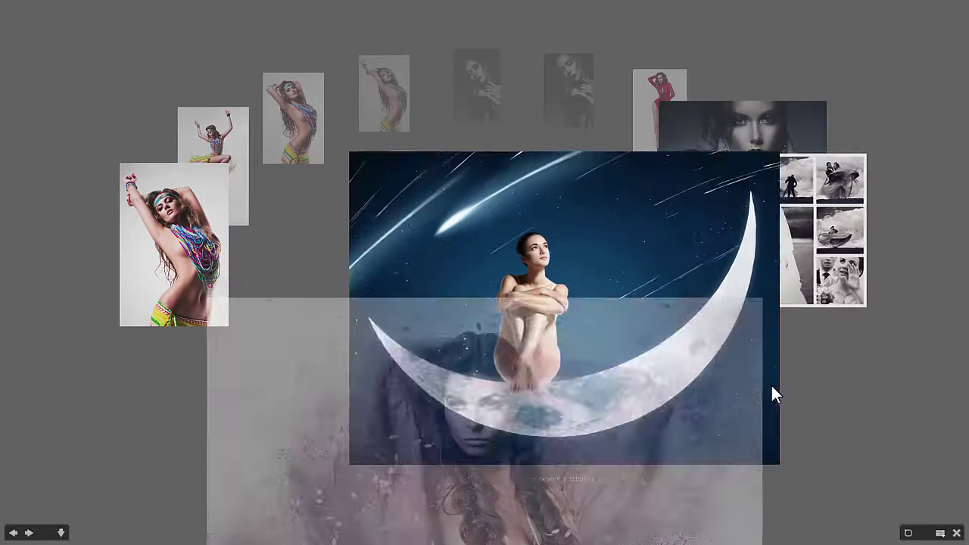
pyautogui.press('Left')
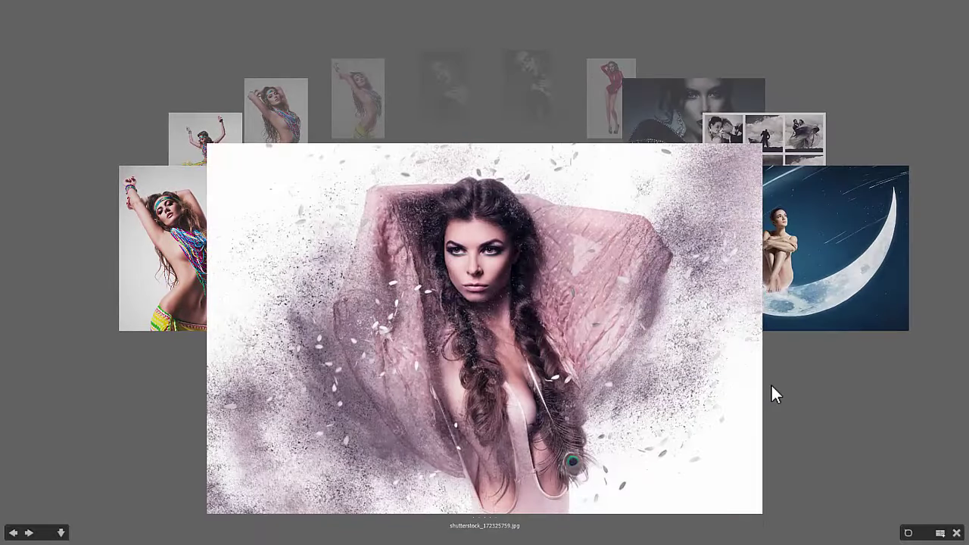
pyautogui.press('Right')
pyautogui.press('Right')
pyautogui.press('Right')
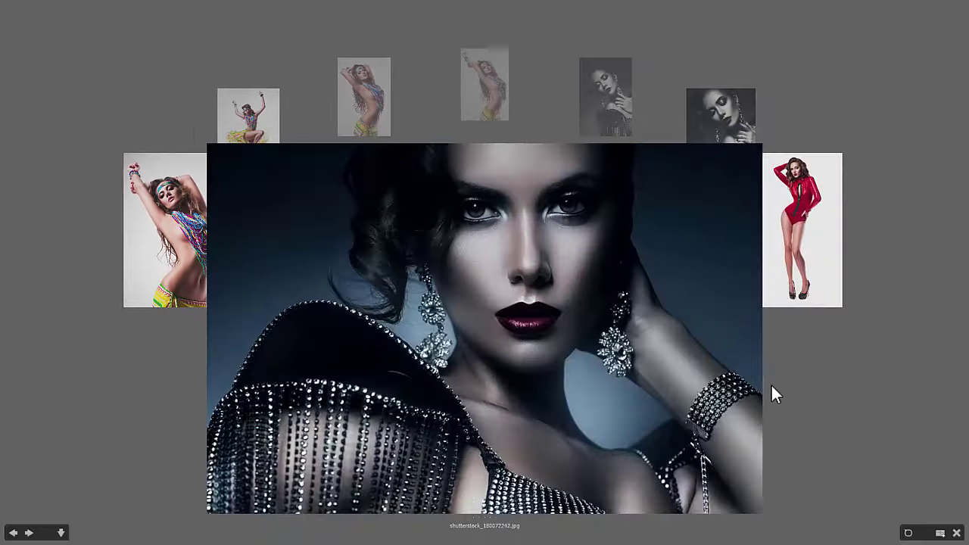
pyautogui.press('Left')
pyautogui.press('Right')
pyautogui.press('Right')
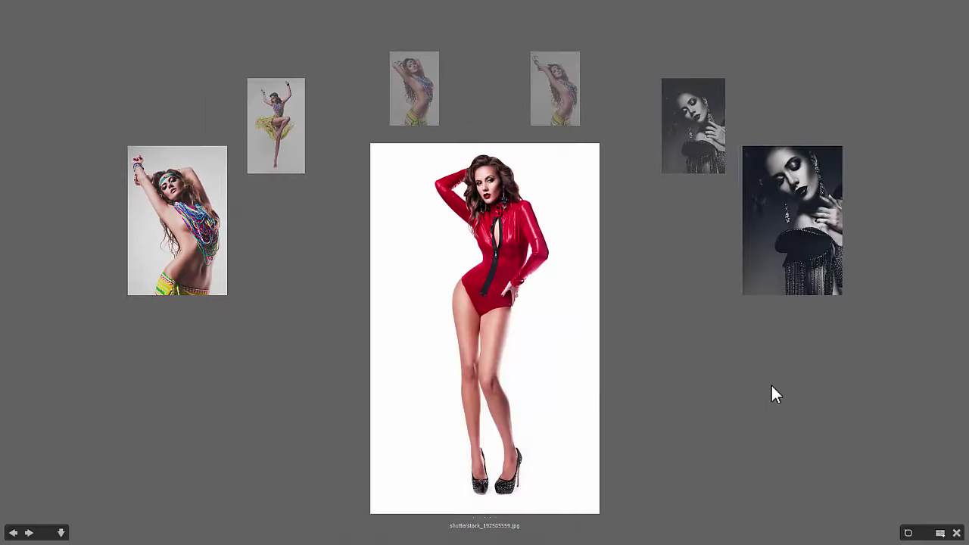
# Step: Drop images until the standing portrait remains, restoring the dancing image with Ctrl+Z
pyautogui.press('Down')
pyautogui.press('Down')
pyautogui.press('Down')
pyautogui.press('Down')
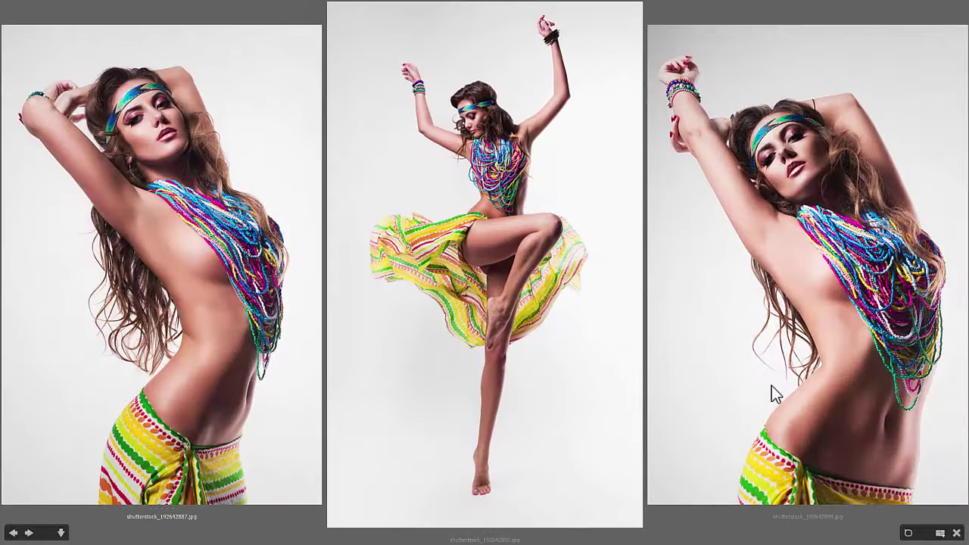
pyautogui.press('Down')
pyautogui.press('Down')
pyautogui.hotkey('ctrl', 'z')
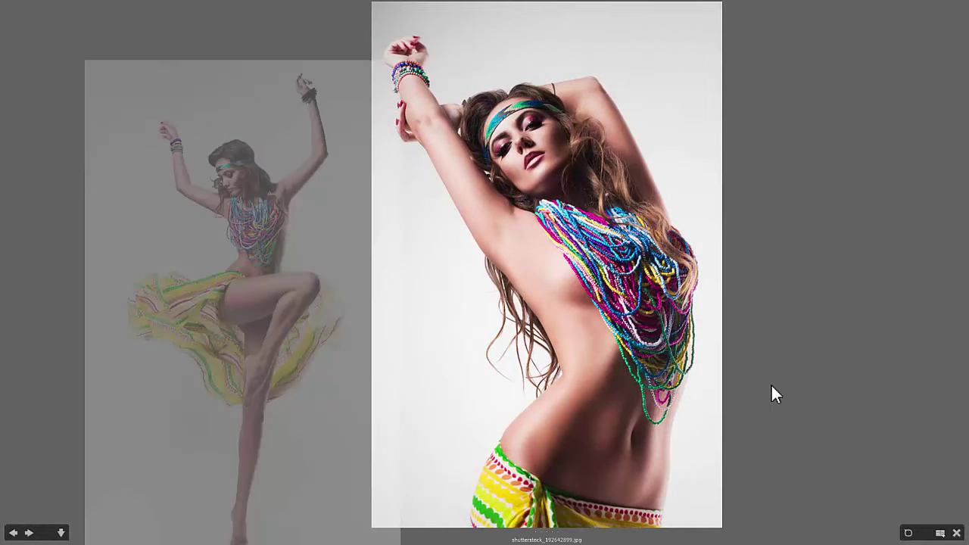
pyautogui.press('Down')
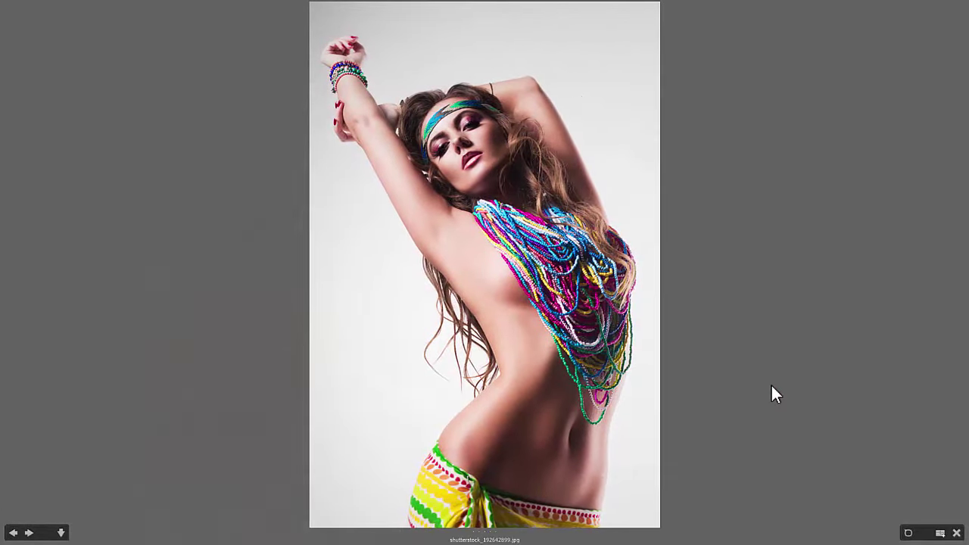
pyautogui.hotkey('ctrl', 'z')
# Step: Leave Review Mode and briefly view the two chosen photos full screen before escaping
pyautogui.click(956, 533)
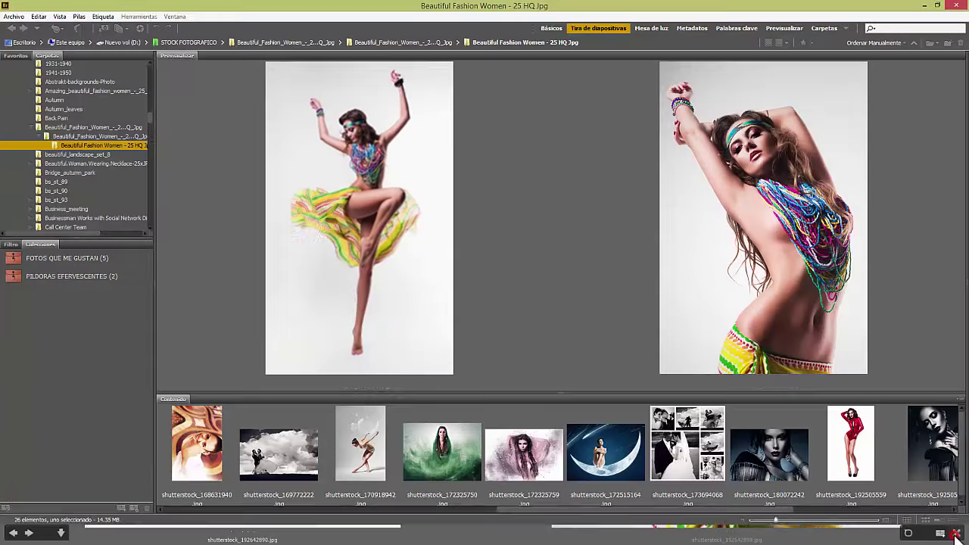
pyautogui.click(59, 16)
pyautogui.click(69, 61)
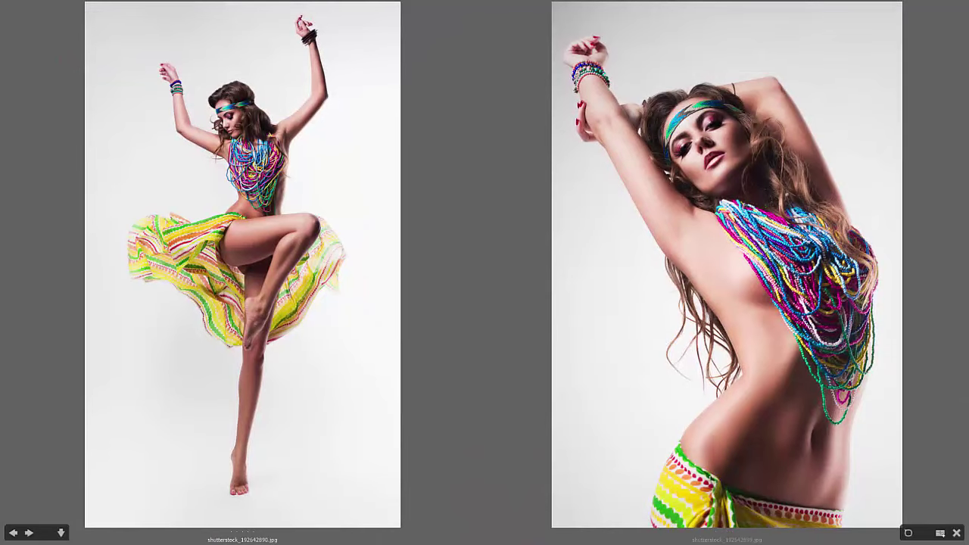
pyautogui.press('Escape')
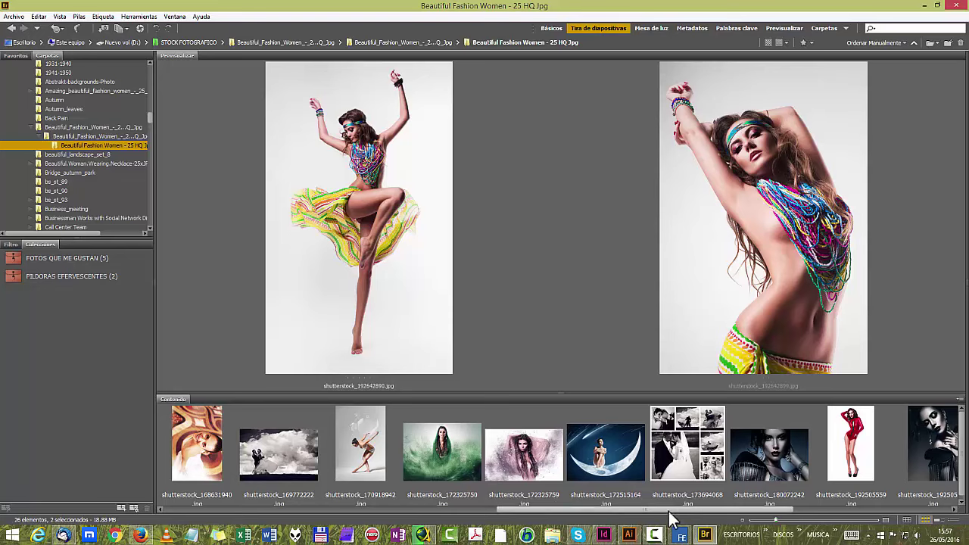
# Step: Select the mermaid photo at the start of the filmstrip and restart Review Mode from it
pyautogui.moveTo(675, 513); pyautogui.dragTo(245, 527)
pyautogui.click(291, 468)
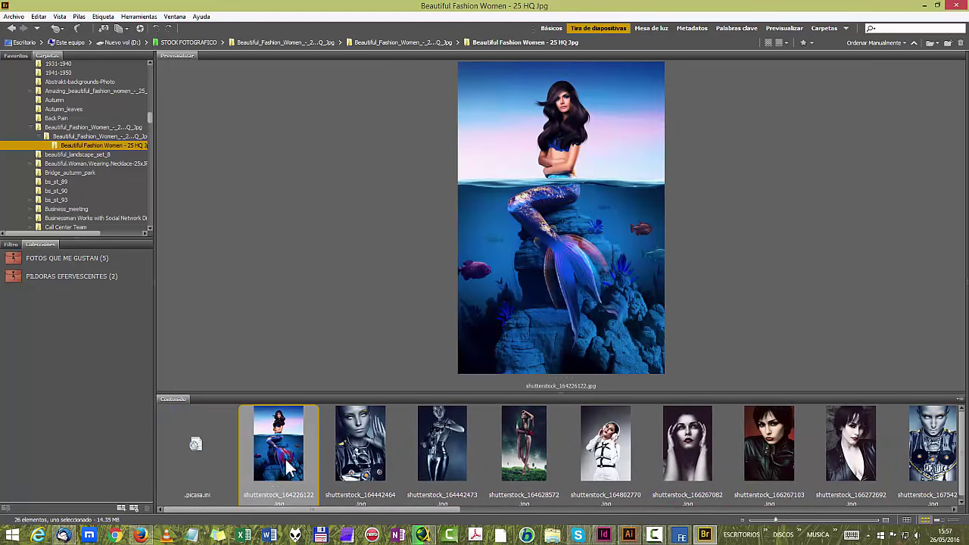
pyautogui.click(64, 16)
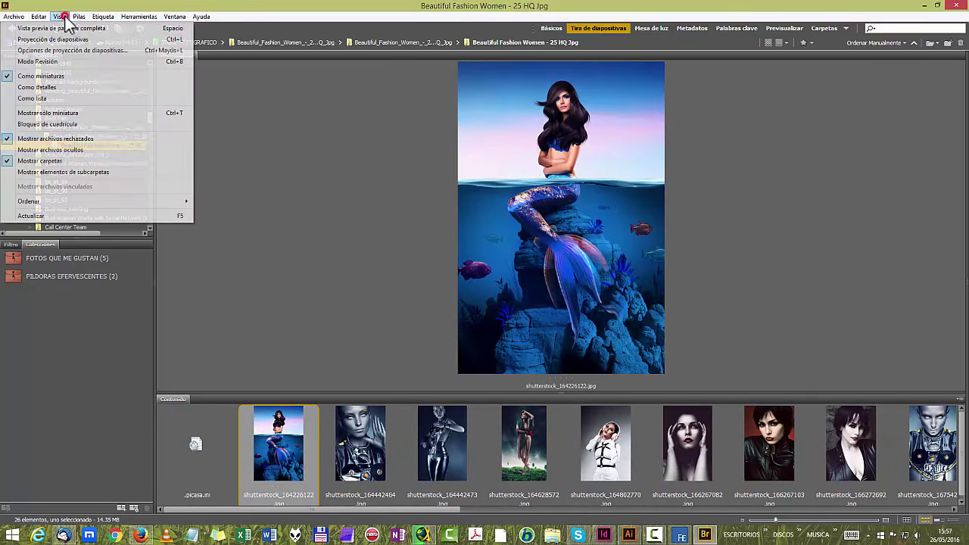
pyautogui.click(77, 62)
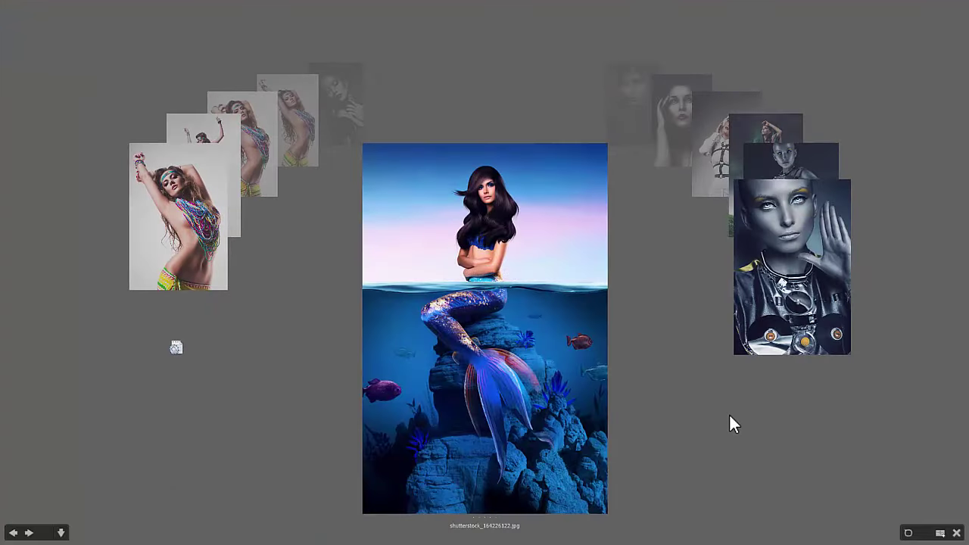
# Step: Rotate the carousel forward past the headphones, leather-jacket, dancer, green-hood and moon photos
pyautogui.press('Right')
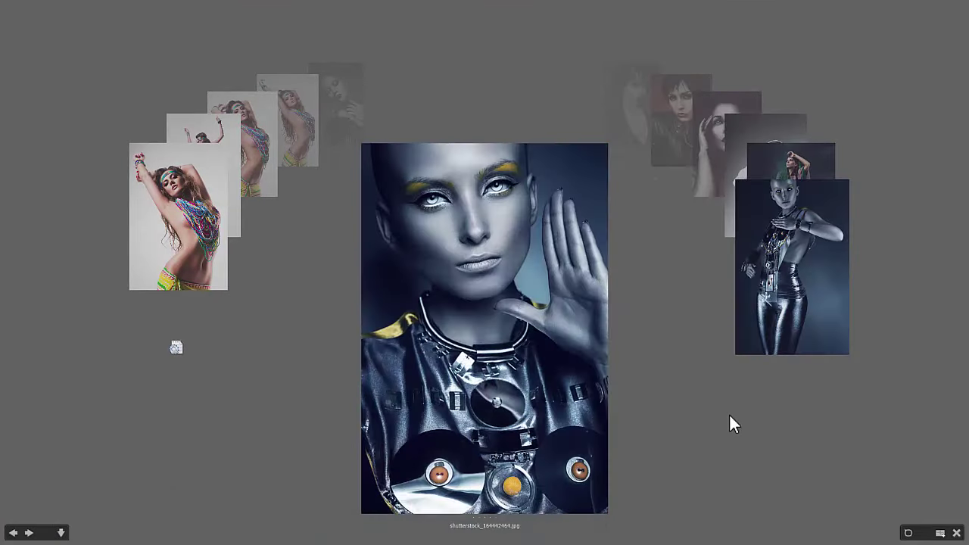
pyautogui.press('Right')
pyautogui.press('Right')
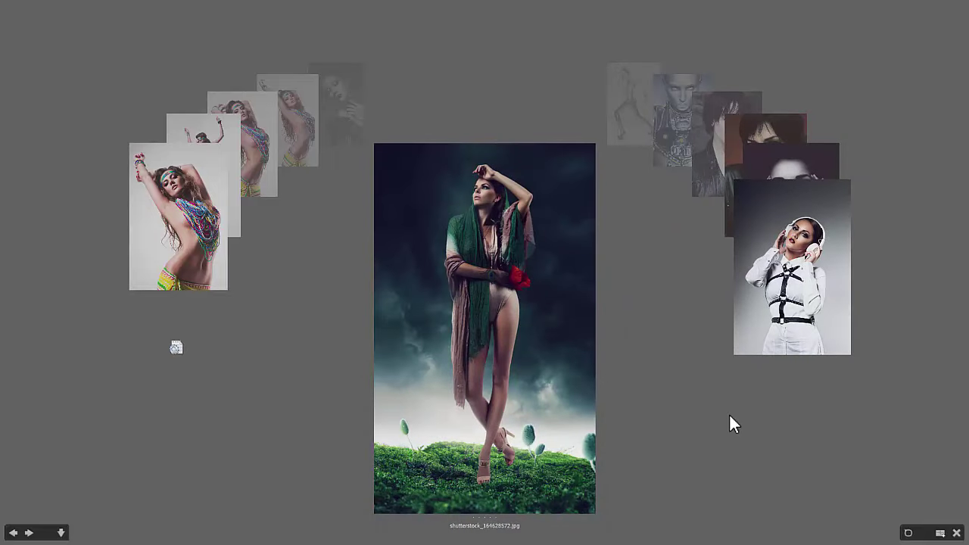
pyautogui.press('Right')
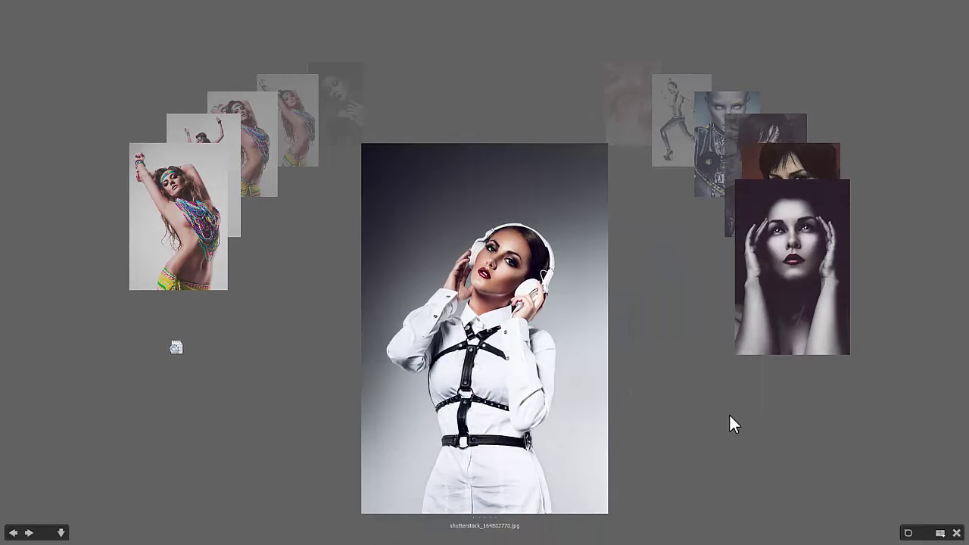
pyautogui.press('Right')
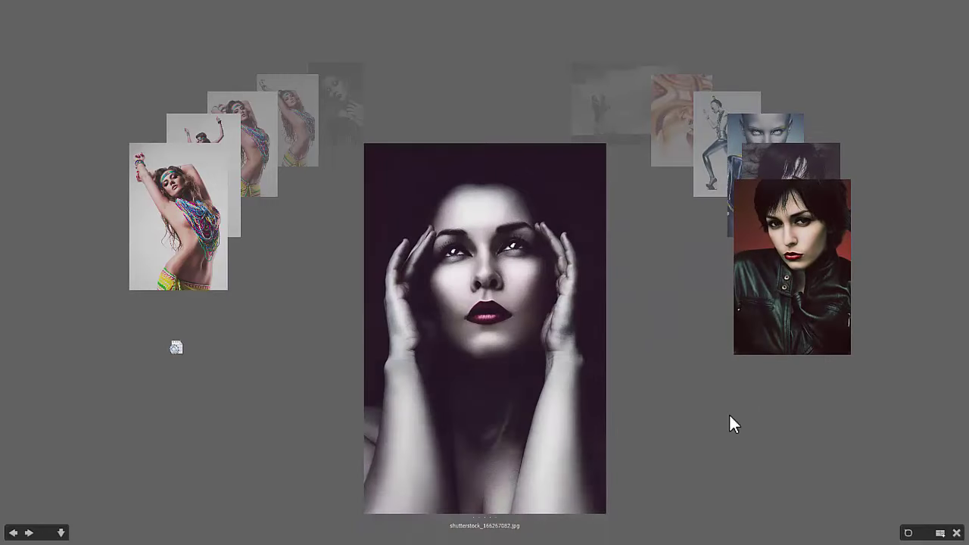
pyautogui.press('Right')
pyautogui.press('Right')
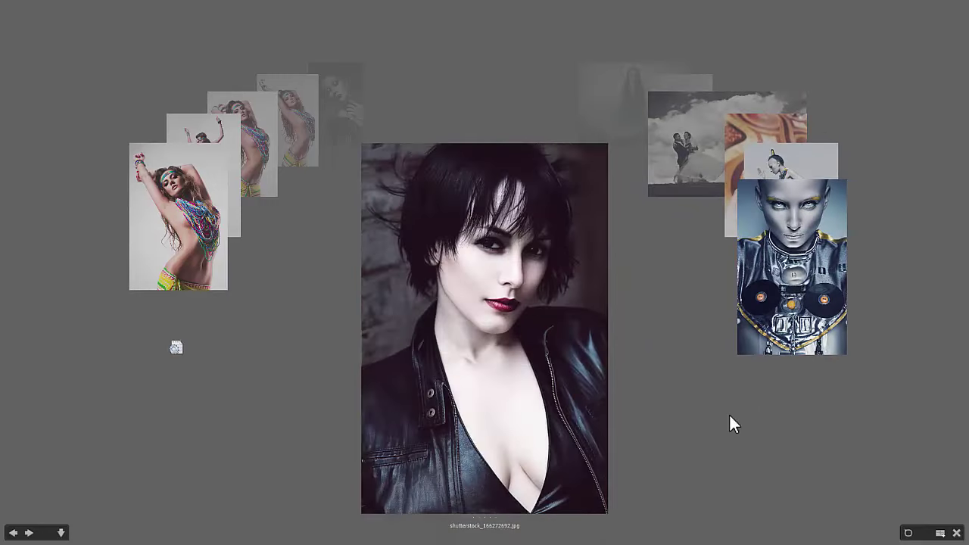
pyautogui.press('Right')
pyautogui.press('Right')
pyautogui.press('Right')
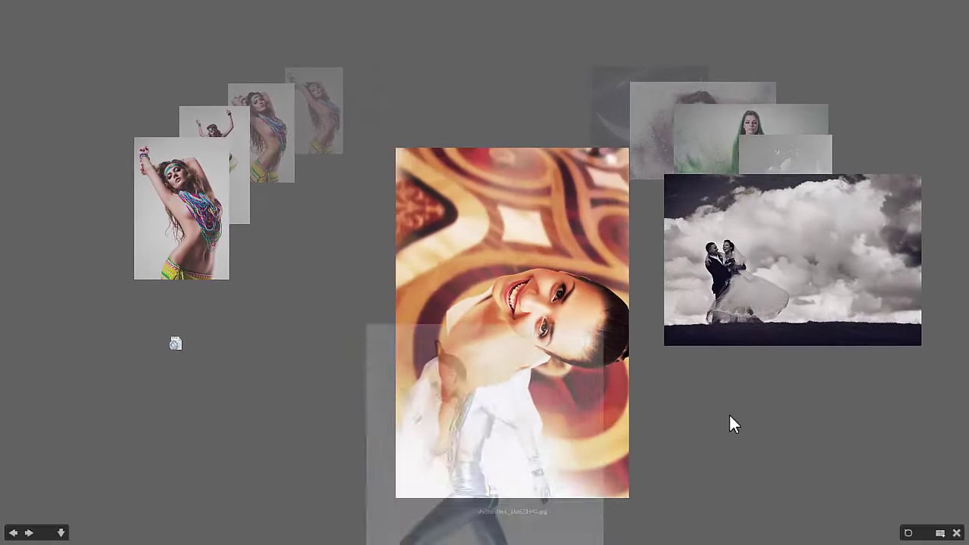
pyautogui.press('Right')
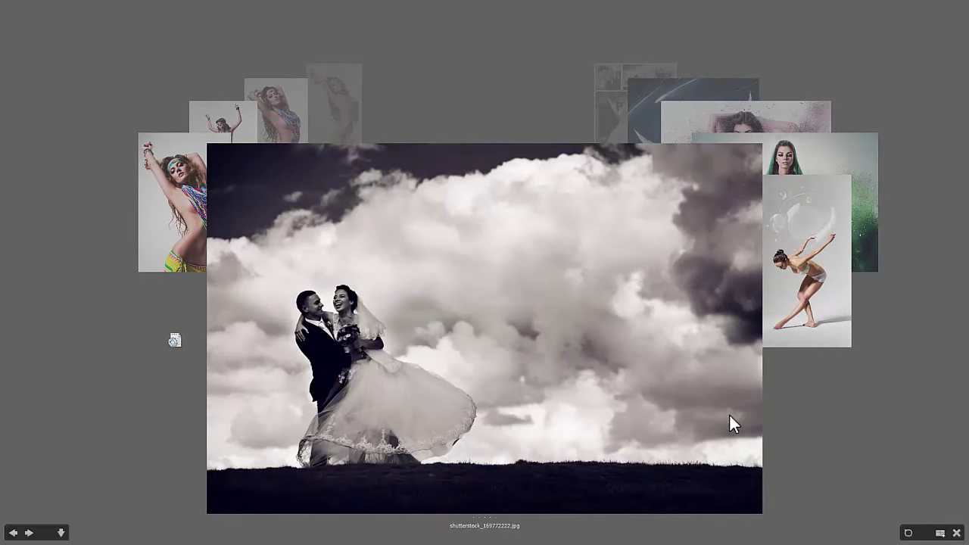
pyautogui.press('Right')
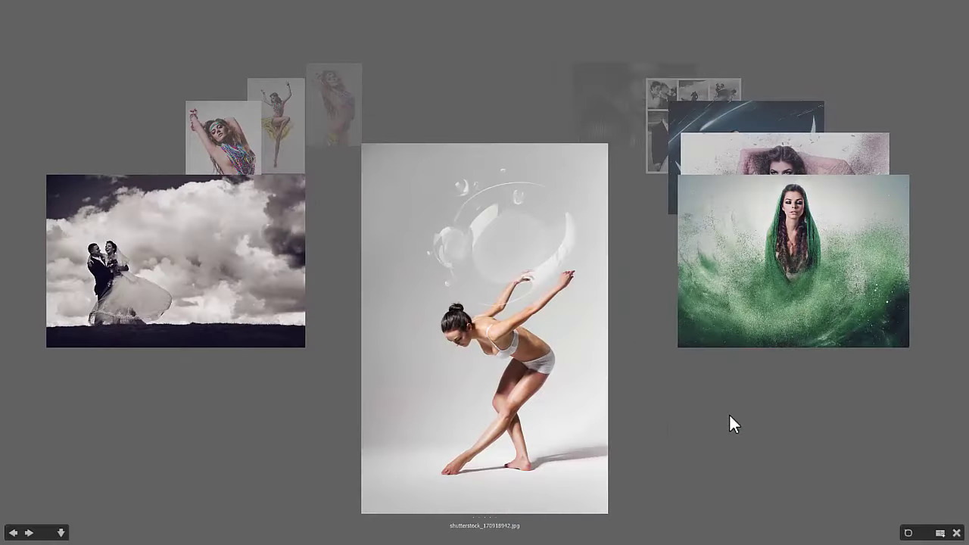
pyautogui.press('Right')
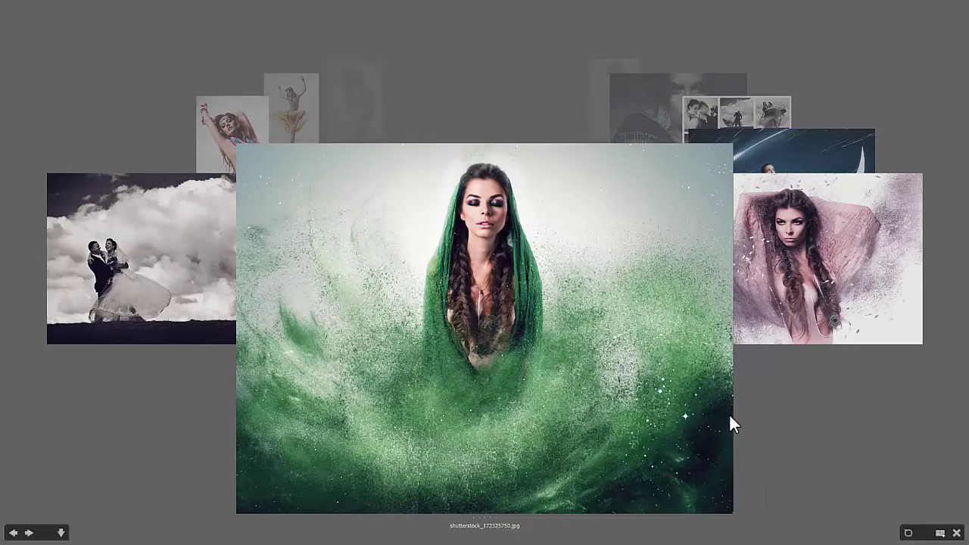
pyautogui.press('Right')
pyautogui.press('Right')
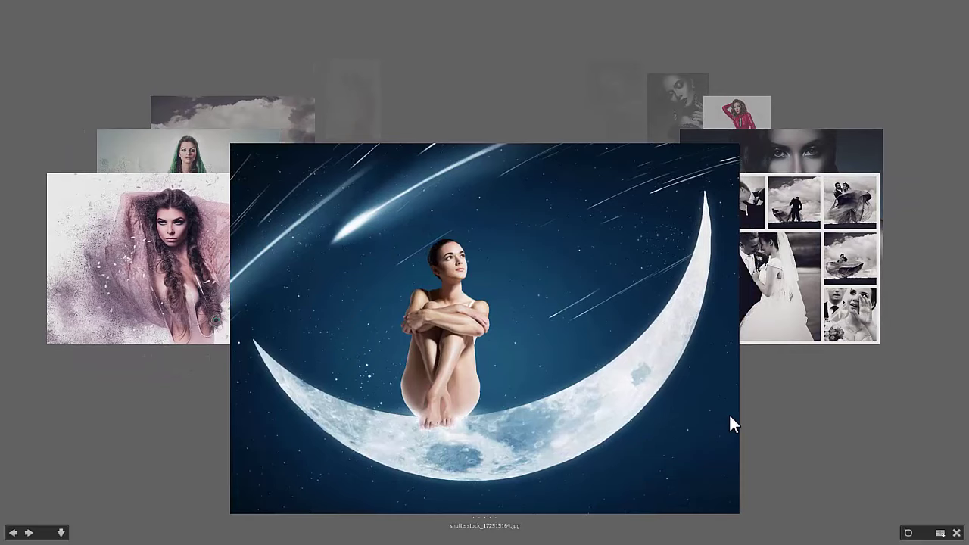
pyautogui.press('Right')
pyautogui.press('Right')
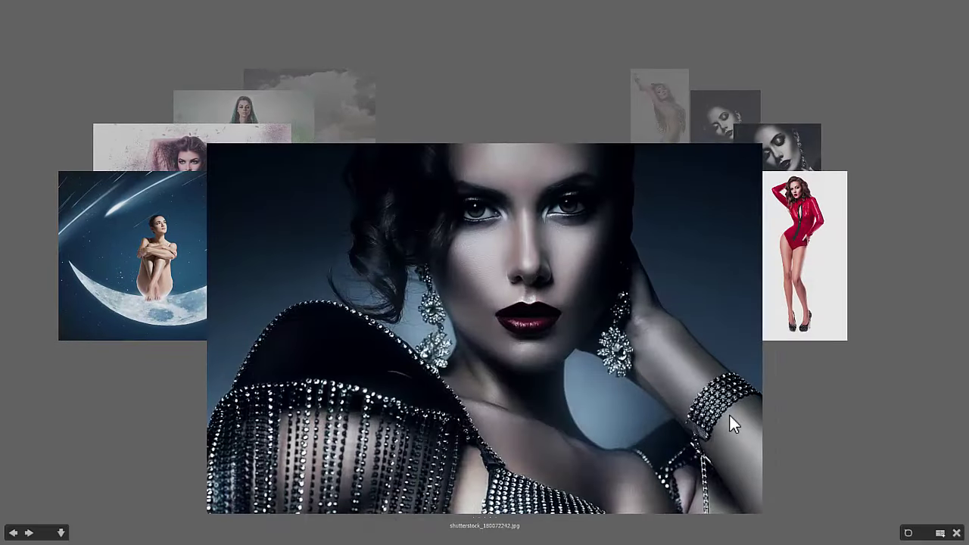
# Step: Continue past the dark portraits and .picasa.ini file, then loupe-magnify a portrait detail
pyautogui.press('Right')
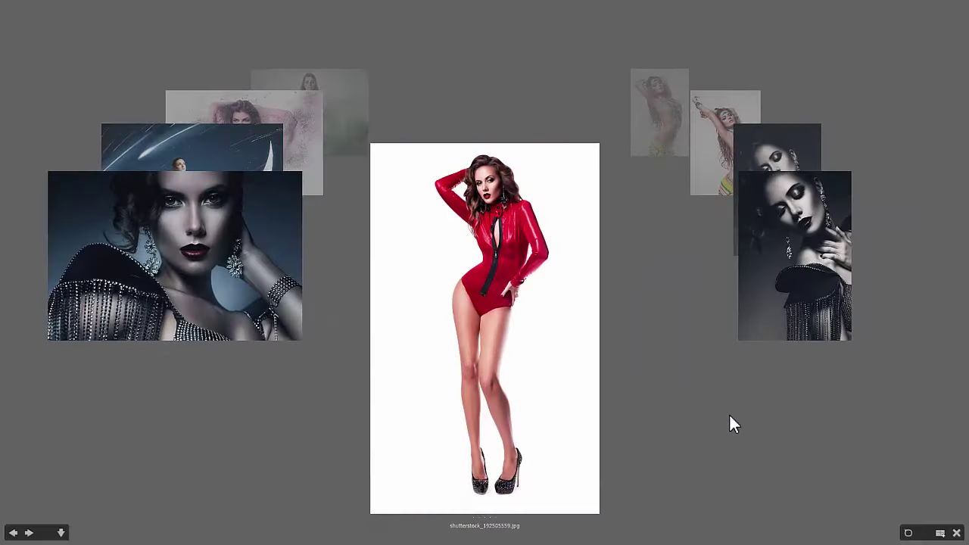
pyautogui.press('Right')
pyautogui.press('Right')
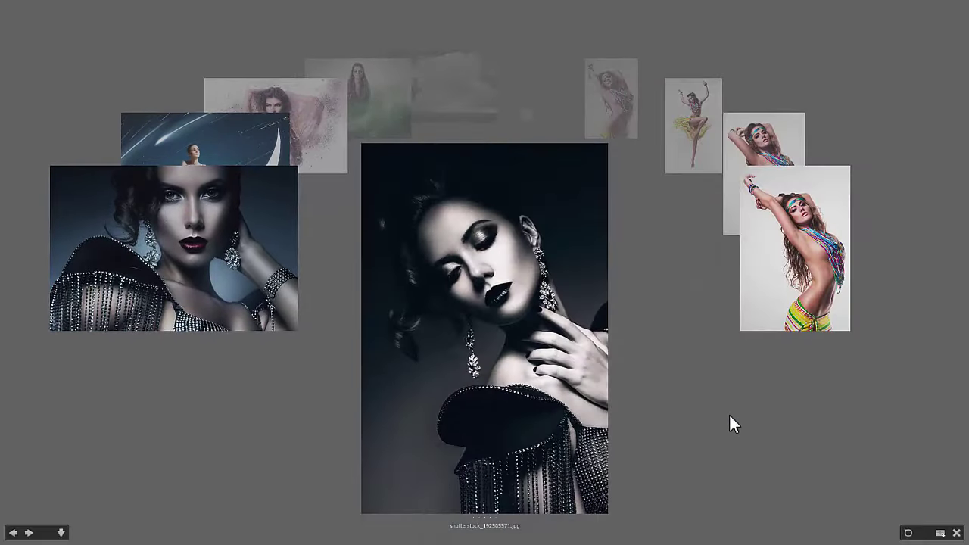
pyautogui.press('Right')
pyautogui.press('Right')
pyautogui.press('Right')
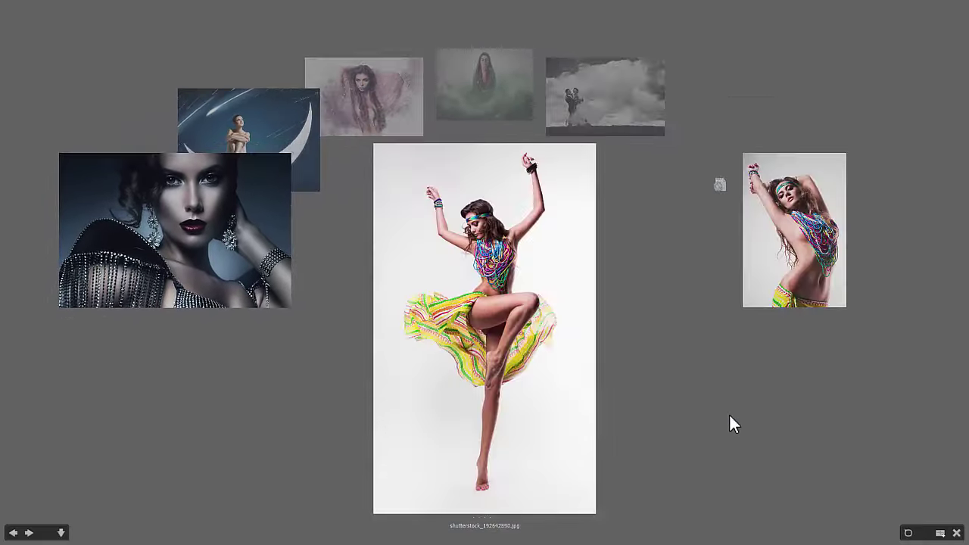
pyautogui.press('Right')
pyautogui.press('Right')
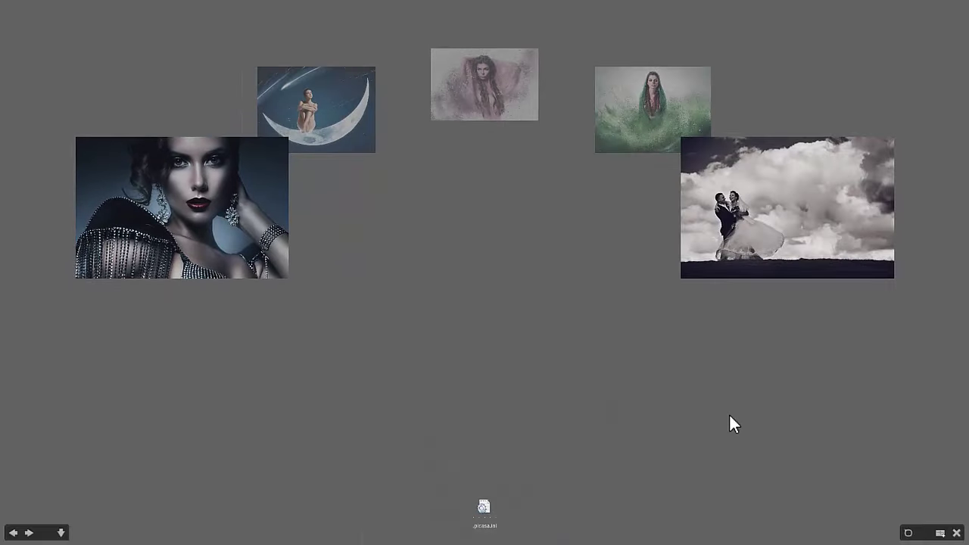
pyautogui.press('Right')
pyautogui.press('Right')
pyautogui.press('Right')
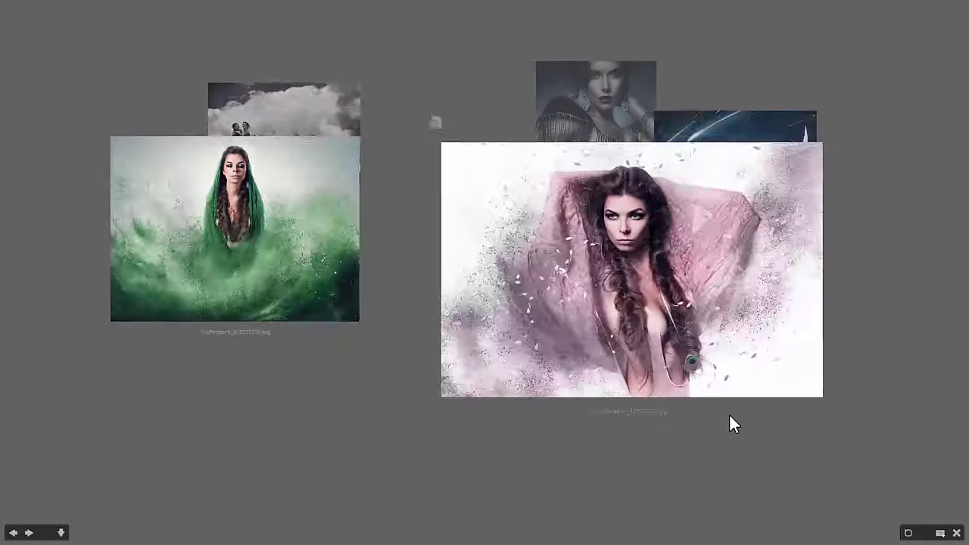
pyautogui.press('Right')
pyautogui.press('Right')
pyautogui.press('Right')
pyautogui.press('Right')
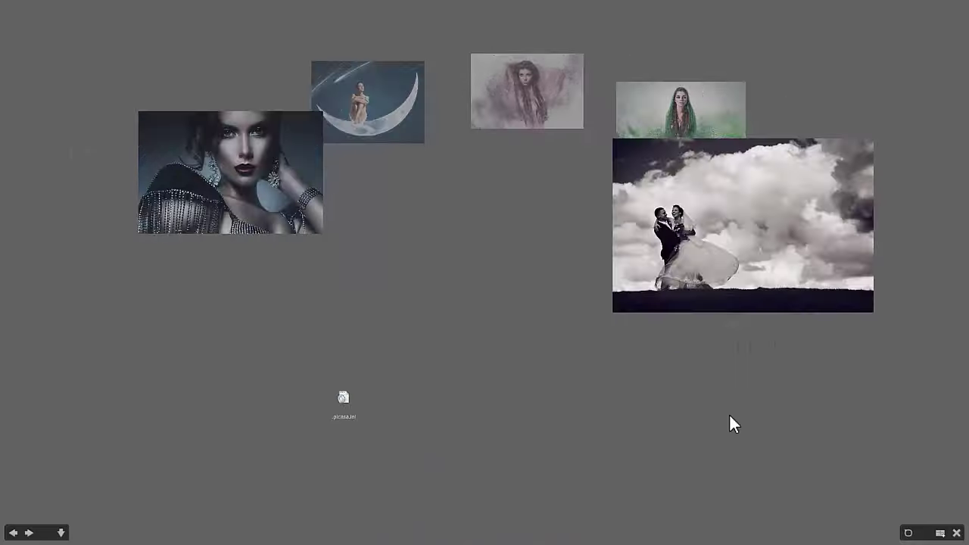
pyautogui.press('Right')
pyautogui.press('Right')
pyautogui.press('Right')
pyautogui.press('Right')
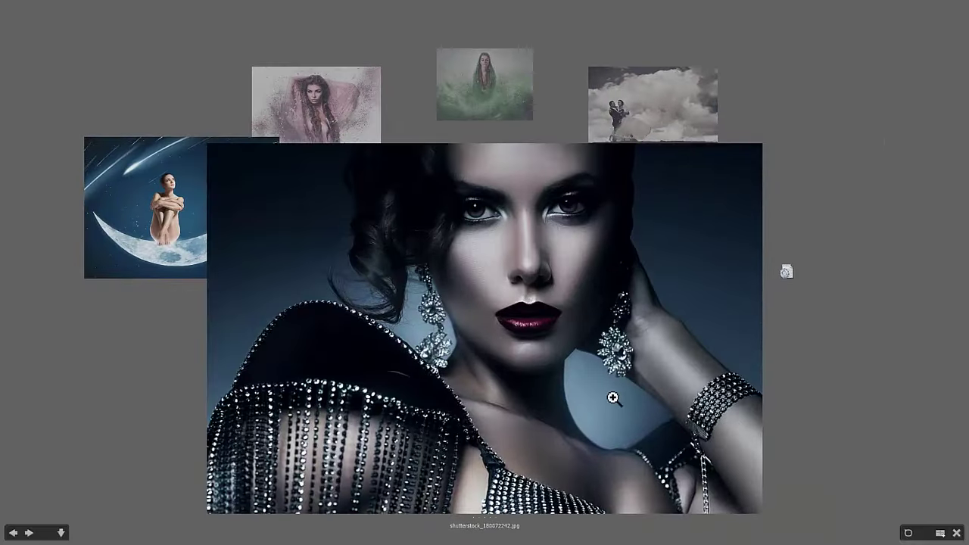
pyautogui.moveTo(612, 309); pyautogui.dragTo(665, 286)
# Step: Leave review, select shutterstock_180072242 in the filmstrip and drag it into the Illustrator document
pyautogui.click(957, 533)
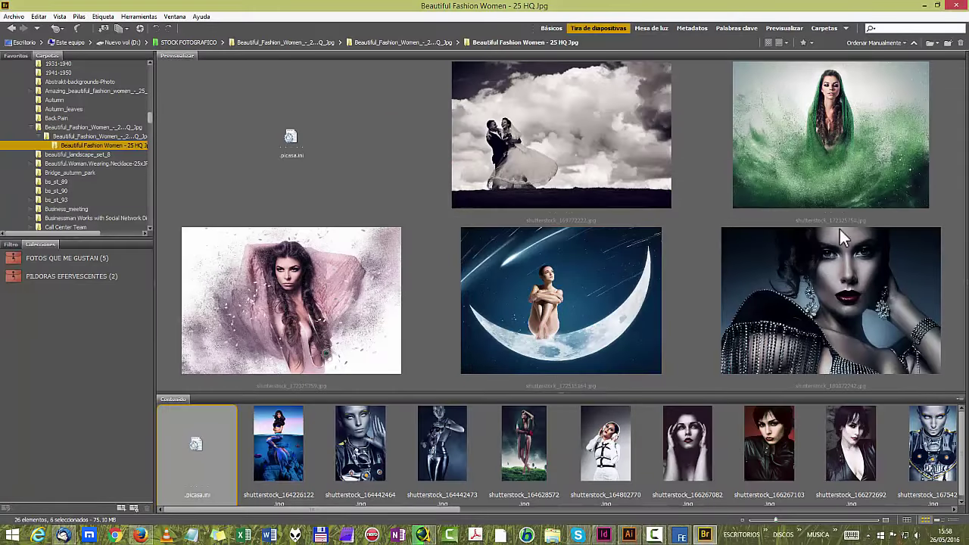
pyautogui.click(850, 312)
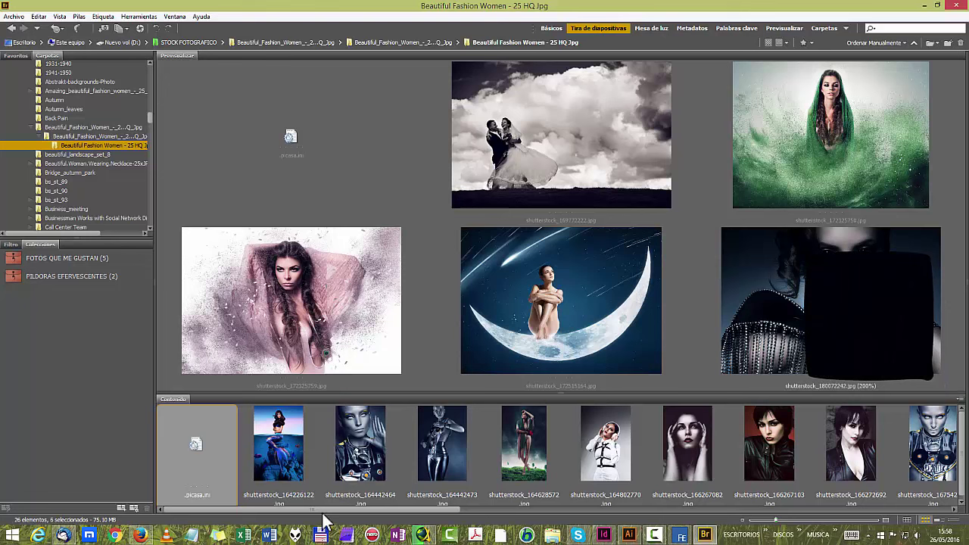
pyautogui.moveTo(324, 515); pyautogui.dragTo(707, 501)
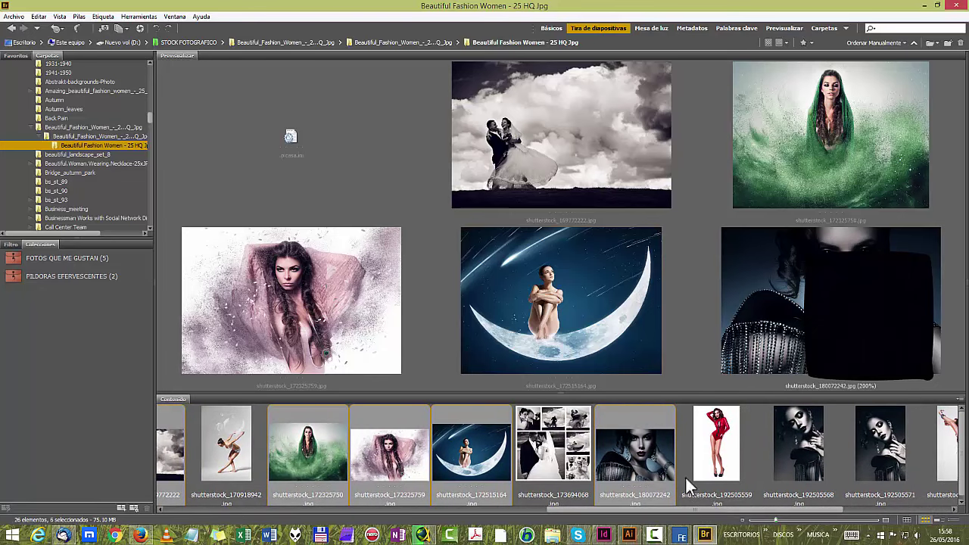
pyautogui.click(658, 453)
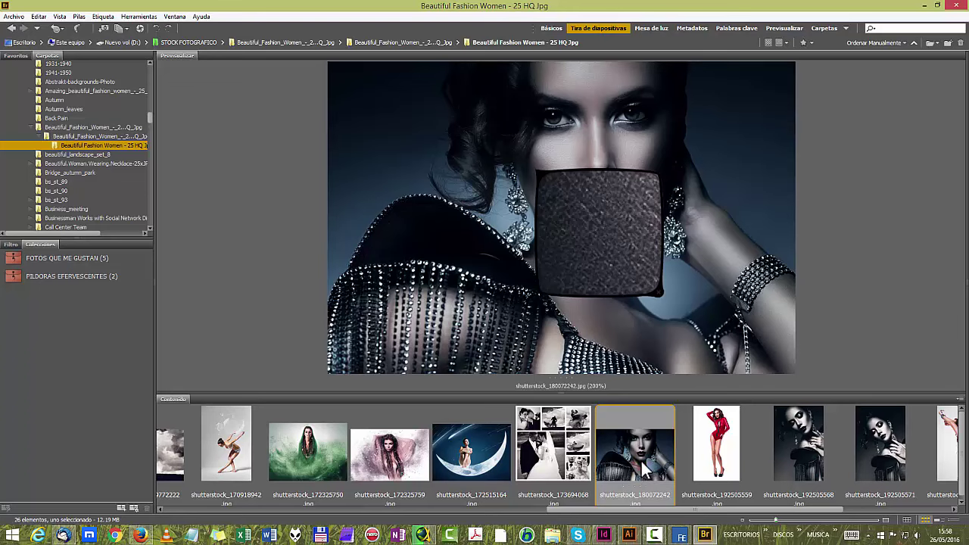
pyautogui.moveTo(646, 468); pyautogui.dragTo(305, 119)
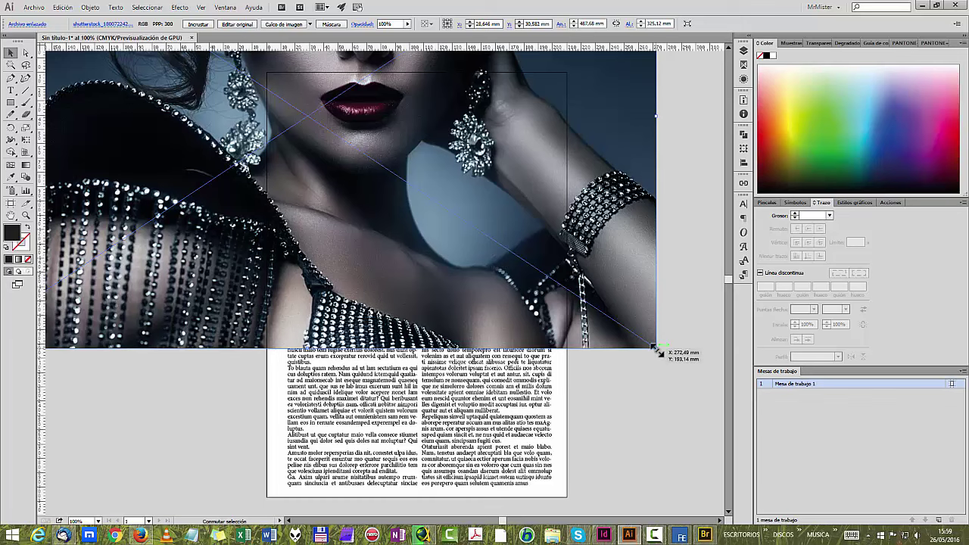
# Step: Scale the placed portrait to about 185.27 × 123.51 mm and move it onto the page
pyautogui.moveTo(656, 349); pyautogui.dragTo(496, 212)
pyautogui.moveTo(478, 192); pyautogui.dragTo(277, 97)
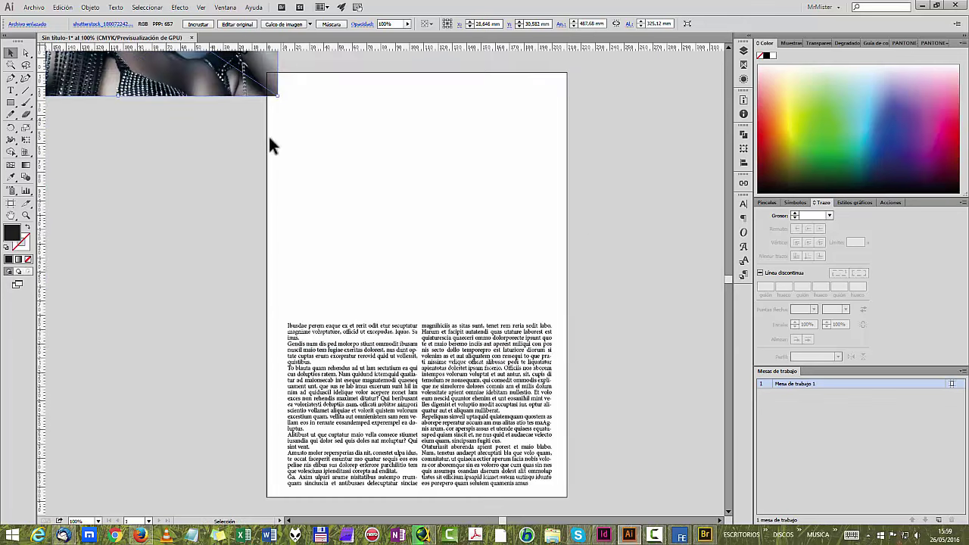
pyautogui.scroll(4, 270, 140)
pyautogui.moveTo(157, 85); pyautogui.dragTo(502, 310)
pyautogui.moveTo(606, 433); pyautogui.dragTo(562, 400)
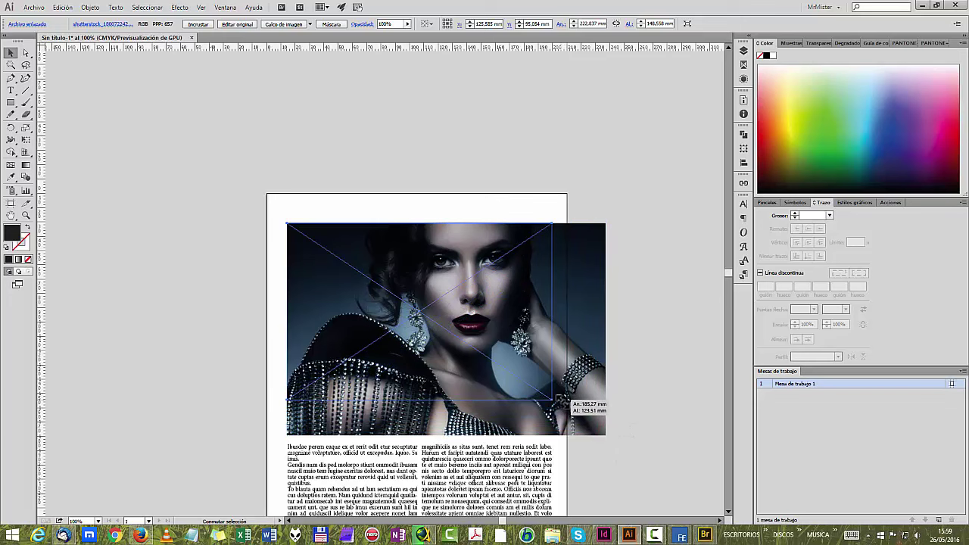
pyautogui.moveTo(562, 400); pyautogui.dragTo(562, 400)
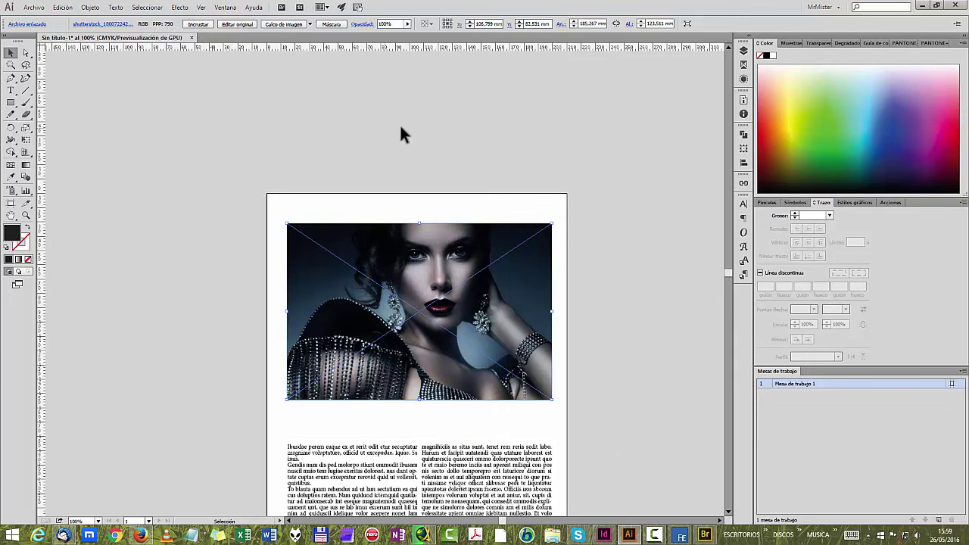
# Step: Nudge the portrait up and left with the arrow keys
pyautogui.click(495, 151)
pyautogui.click(473, 245)
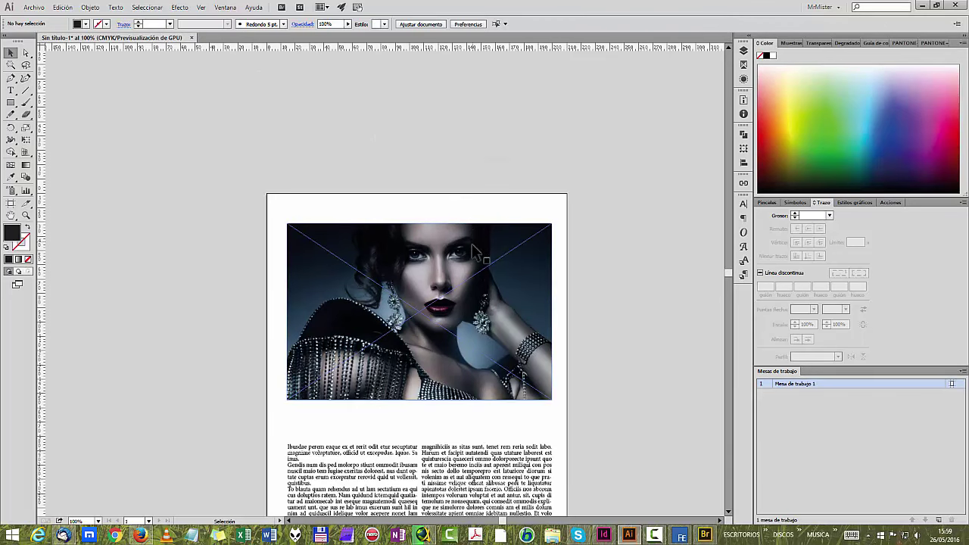
pyautogui.press('Up')
pyautogui.press('Up')
pyautogui.press('Up')
pyautogui.press('Up')
pyautogui.press('Up')
pyautogui.press('Up')
pyautogui.press('Up')
pyautogui.press('Up')
pyautogui.press('Up')
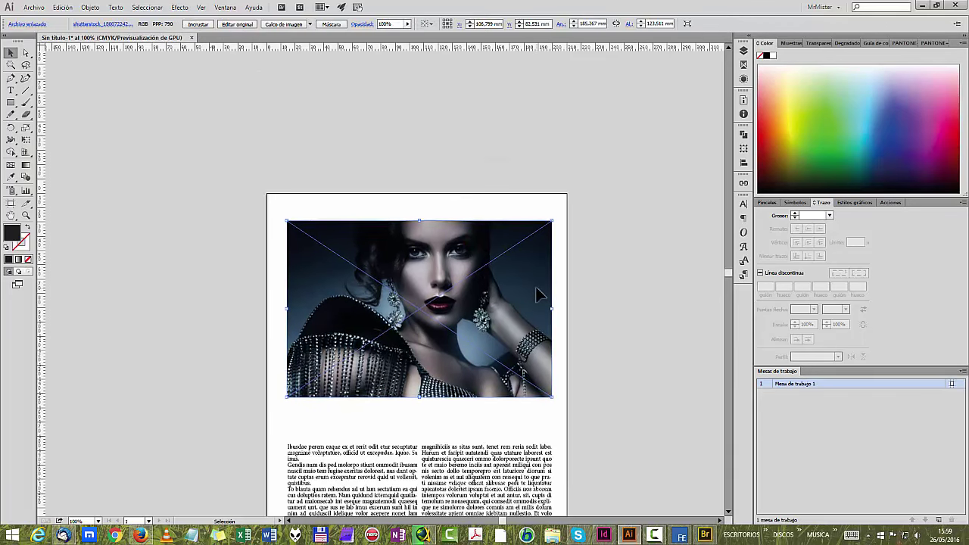
pyautogui.press('Left')
pyautogui.press('Left')
pyautogui.press('Up')
pyautogui.press('Up')
pyautogui.press('Up')
pyautogui.press('Up')
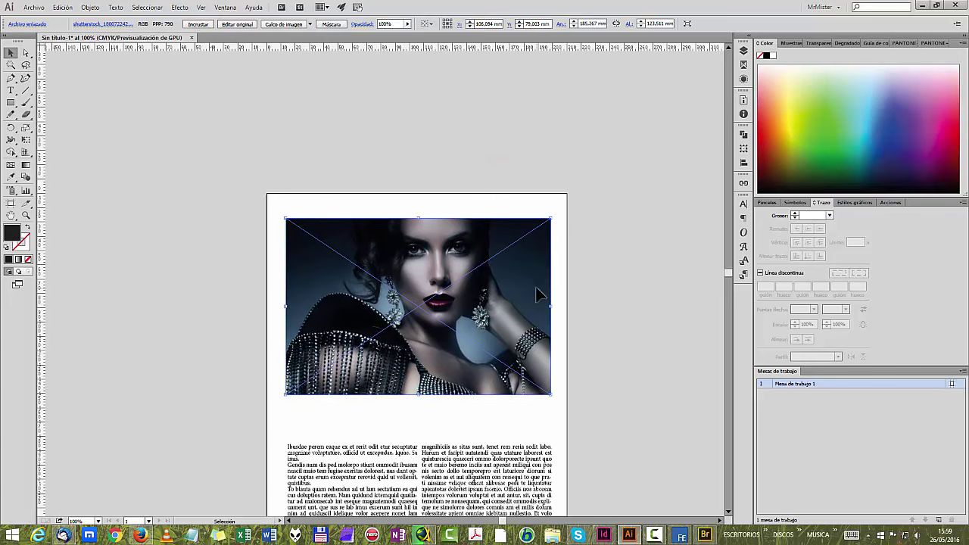
# Step: Move the two-column text block slightly higher on the page
pyautogui.click(500, 454)
pyautogui.scroll(-5, 503, 447)
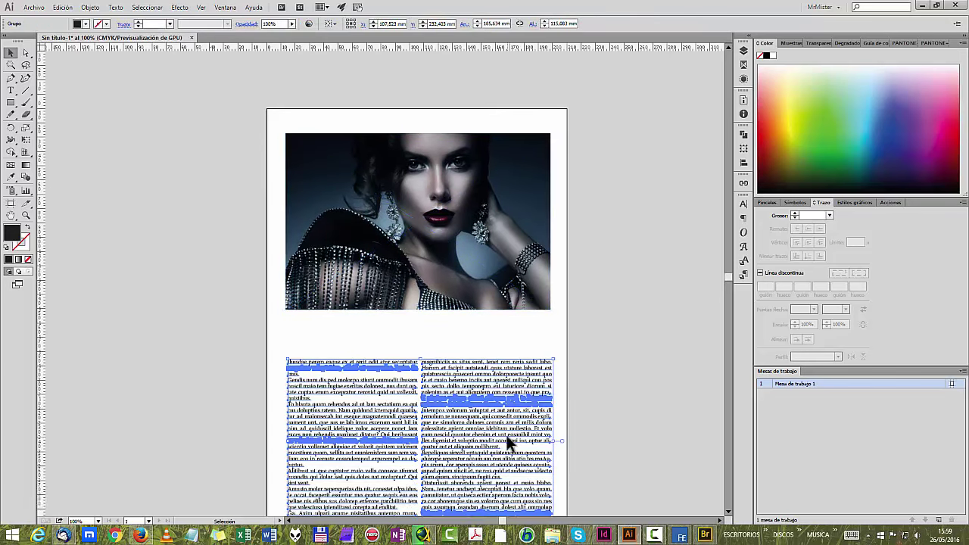
pyautogui.moveTo(489, 368); pyautogui.dragTo(488, 357)
pyautogui.click(599, 368)
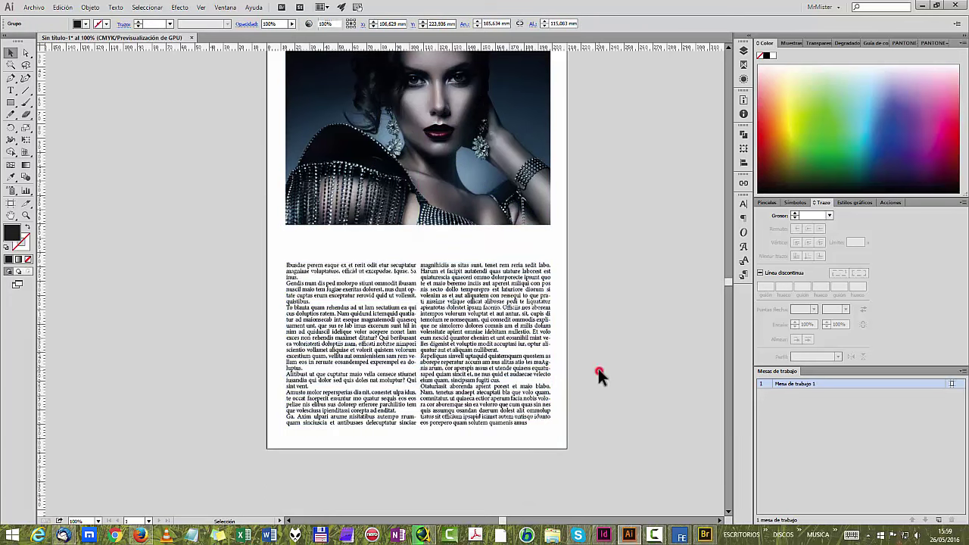
# Step: Nudge the portrait two steps further upward, then deselect it
pyautogui.click(482, 220)
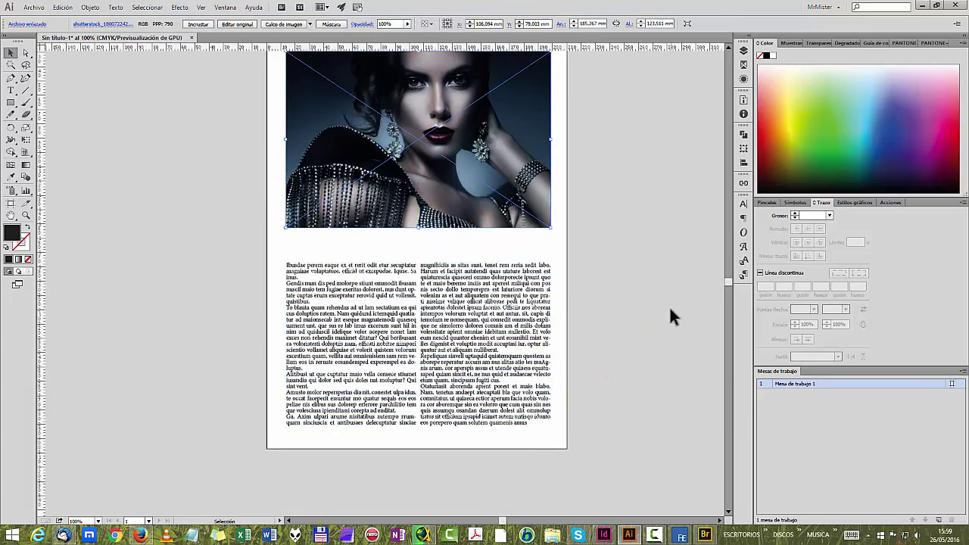
pyautogui.click(670, 311)
pyautogui.scroll(2, 671, 310)
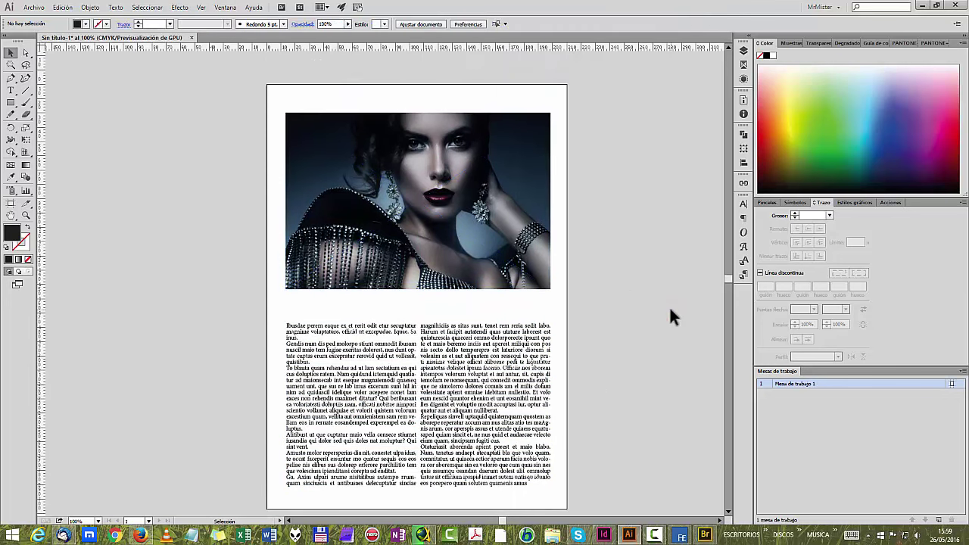
pyautogui.click(547, 239)
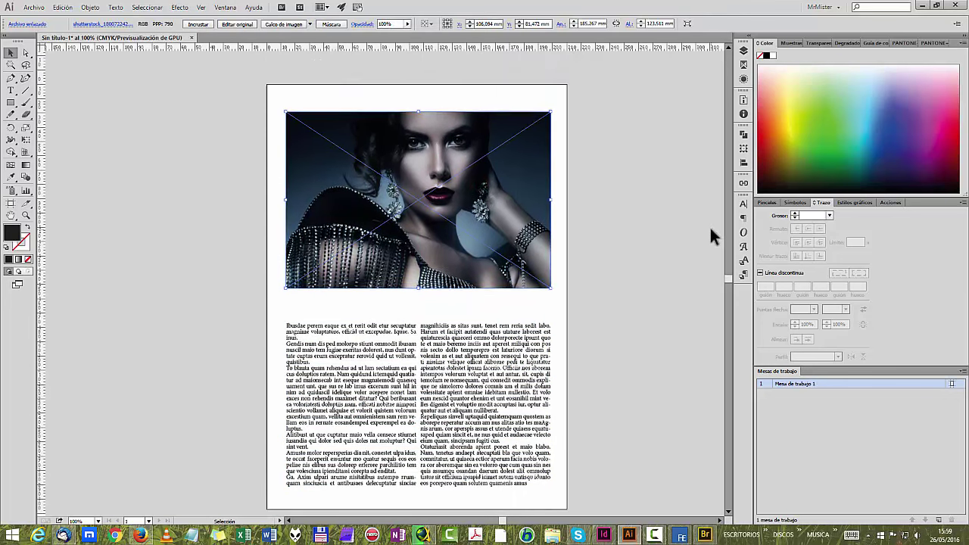
pyautogui.press('Up')
pyautogui.press('Up')
pyautogui.press('Up')
pyautogui.press('Up')
pyautogui.press('Up')
pyautogui.press('Up')
pyautogui.press('Up')
pyautogui.press('Up')
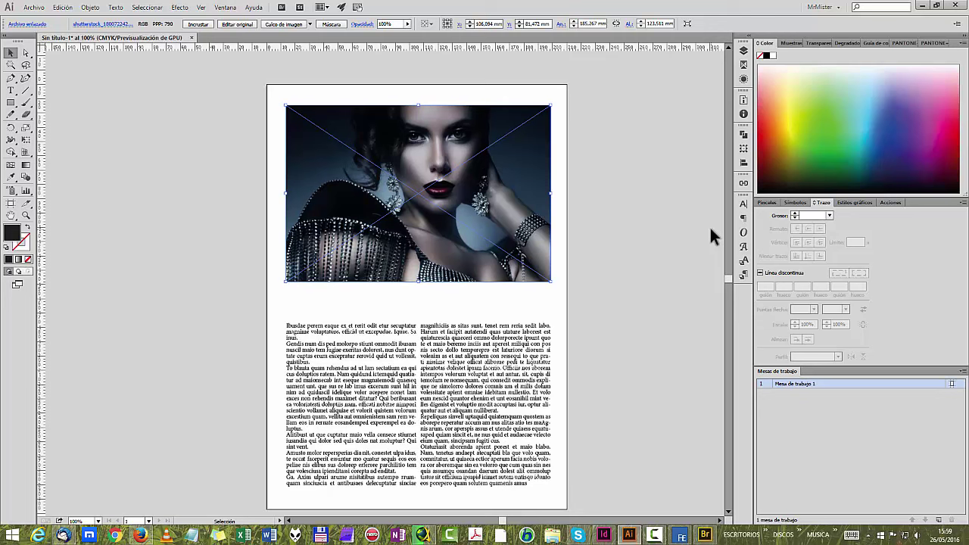
pyautogui.press('Up')
pyautogui.press('Up')
pyautogui.press('Up')
pyautogui.press('Up')
pyautogui.press('Up')
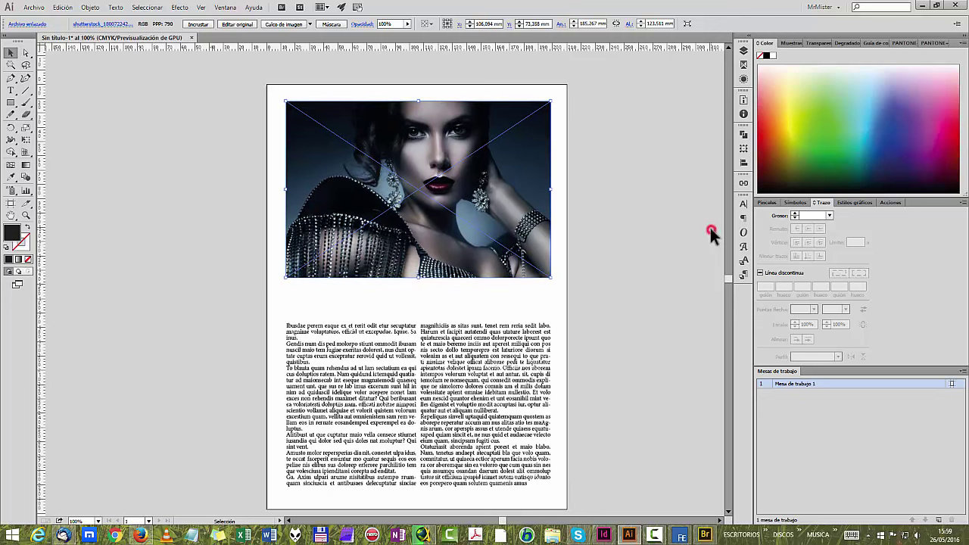
pyautogui.click(711, 228)
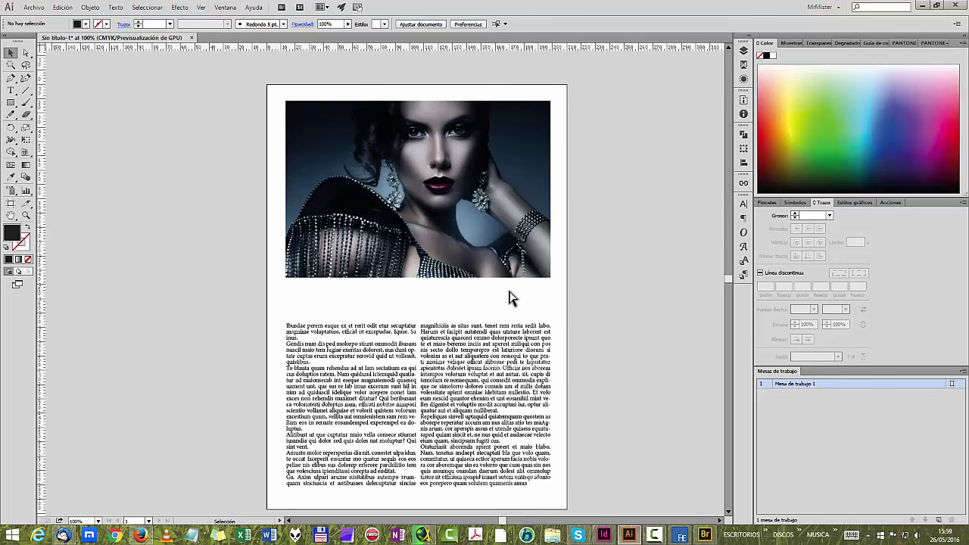
# Step: Pan to the text and pull a horizontal ruler guide down to the bottom of the columns
pyautogui.scroll(3, 509, 298)
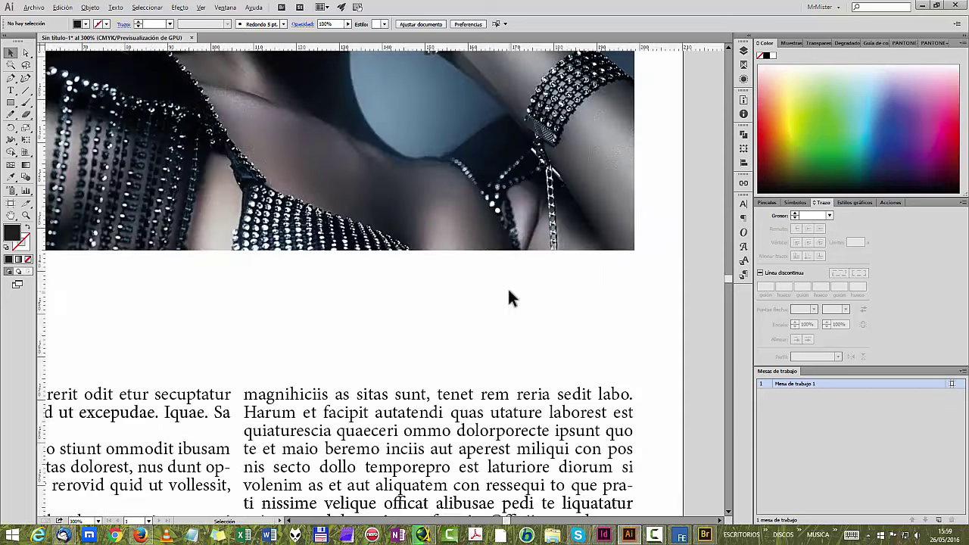
pyautogui.scroll(-5, 508, 299)
pyautogui.scroll(4, 509, 299)
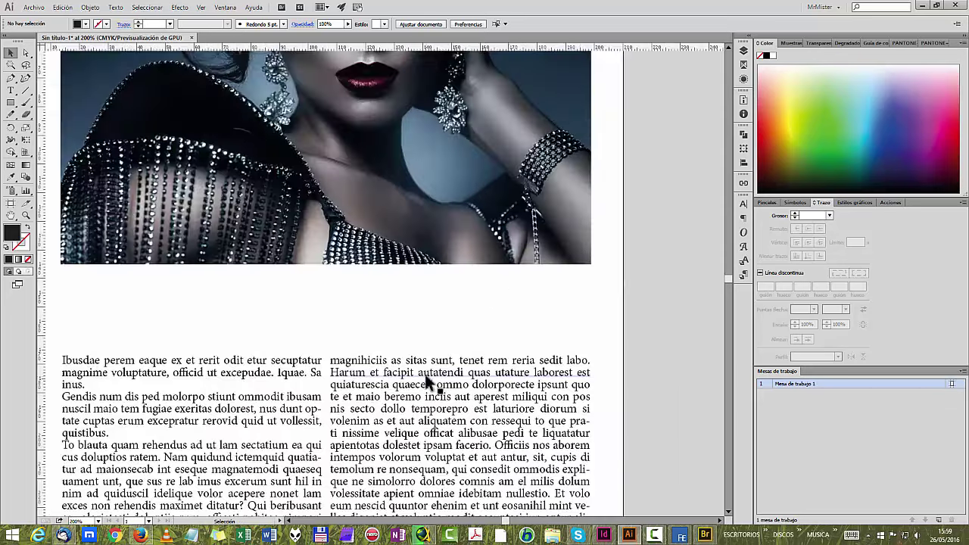
pyautogui.moveTo(368, 381); pyautogui.dragTo(432, 168)
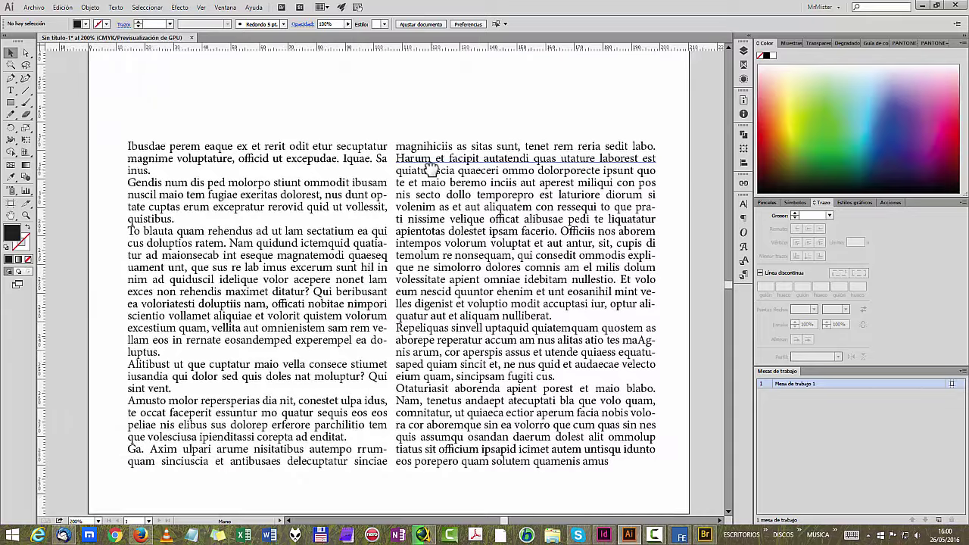
pyautogui.moveTo(391, 47); pyautogui.dragTo(398, 152)
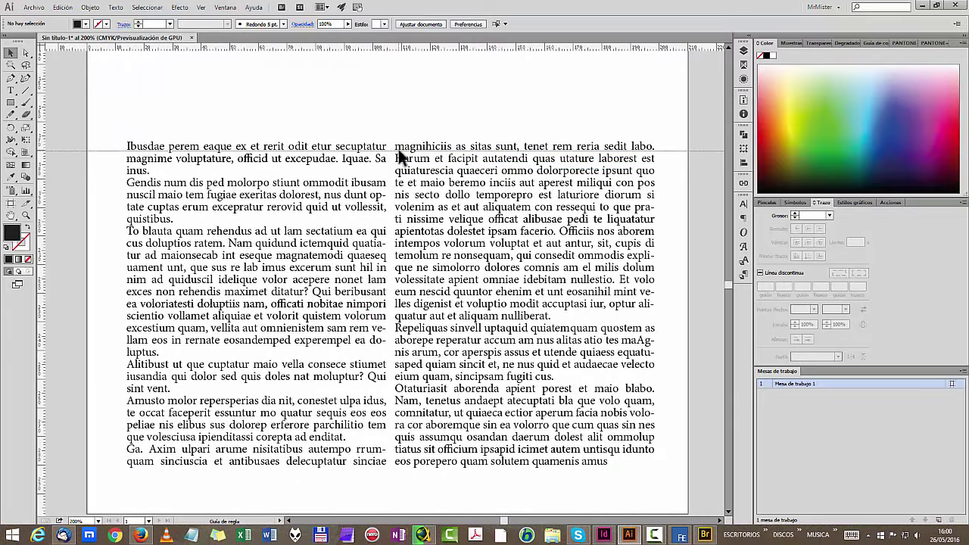
pyautogui.click(398, 151)
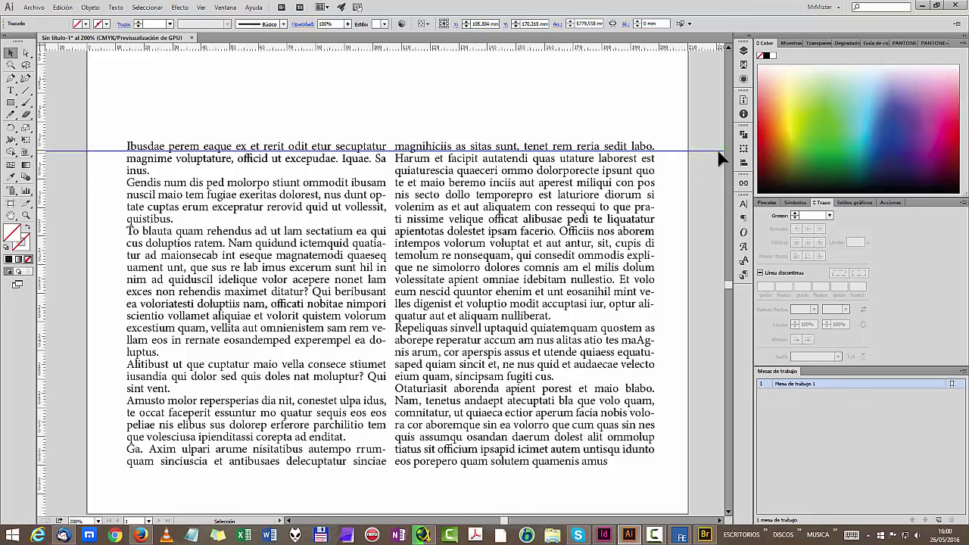
pyautogui.moveTo(718, 151); pyautogui.dragTo(697, 465)
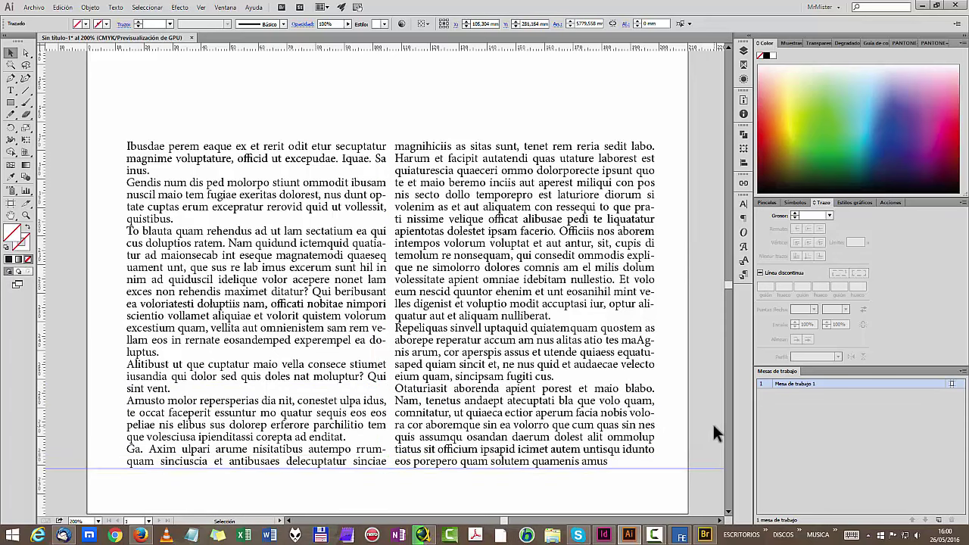
pyautogui.click(701, 438)
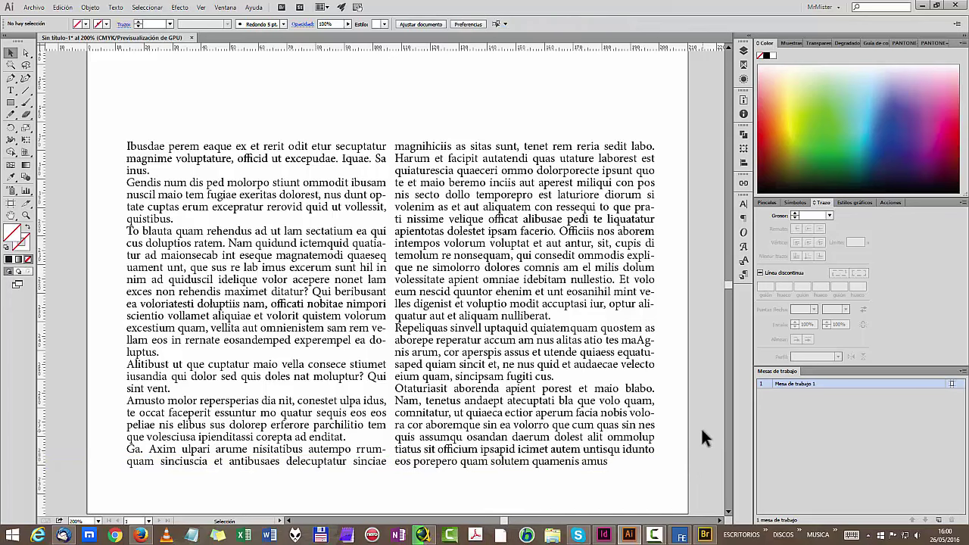
# Step: Switch to Bridge and drag the shutterstock_180072242 portrait onto the InDesign page
pyautogui.click(604, 534)
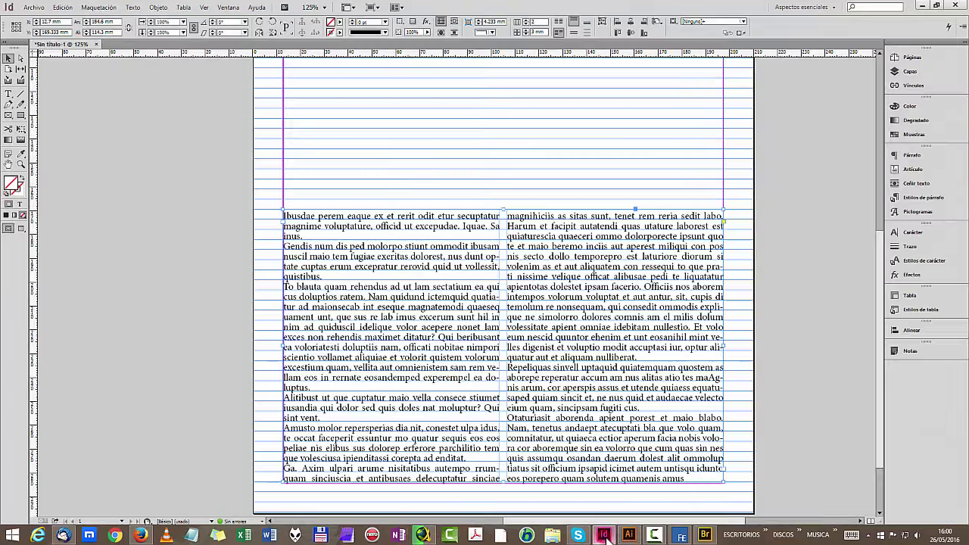
pyautogui.click(631, 535)
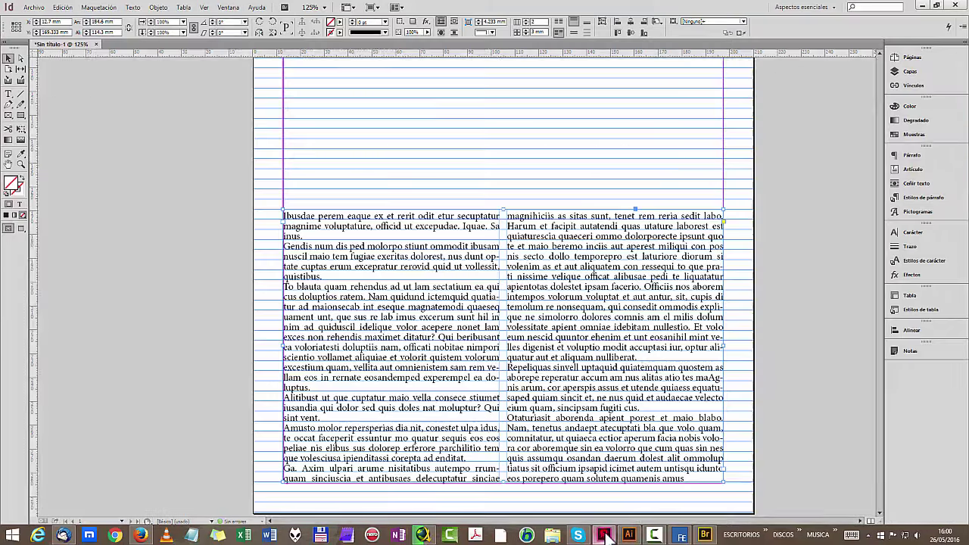
pyautogui.click(603, 535)
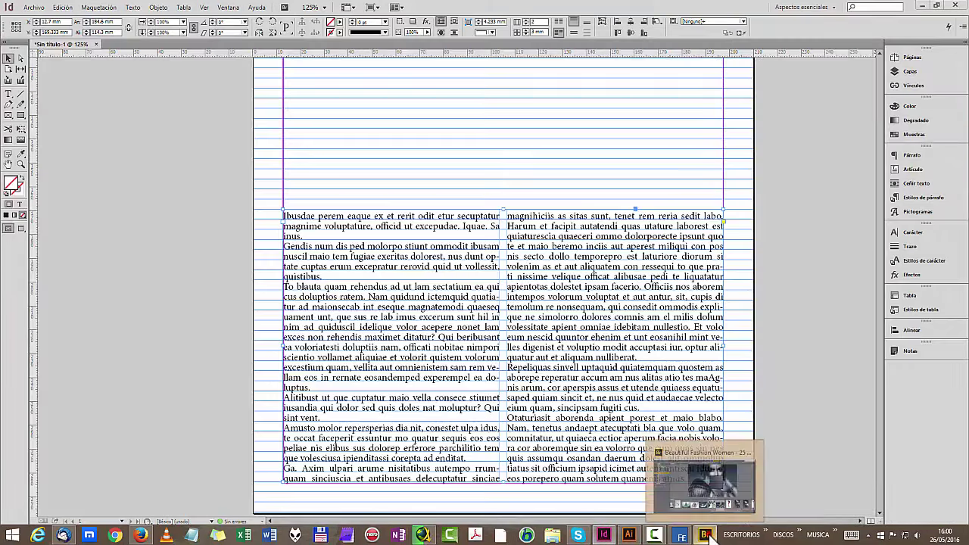
pyautogui.click(705, 535)
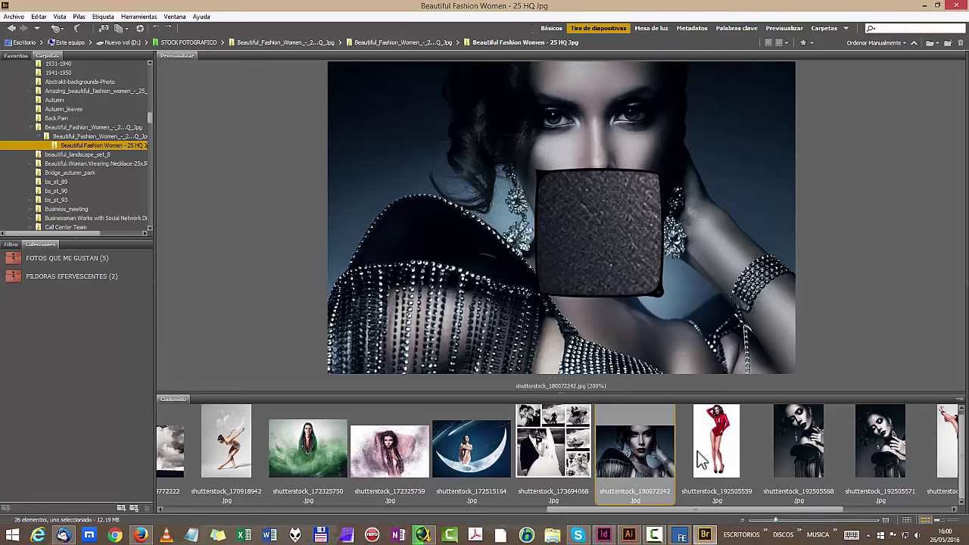
pyautogui.moveTo(665, 454); pyautogui.dragTo(356, 127)
# Step: Place the portrait in InDesign and shrink it to the top-left margin corner
pyautogui.scroll(8, 369, 141)
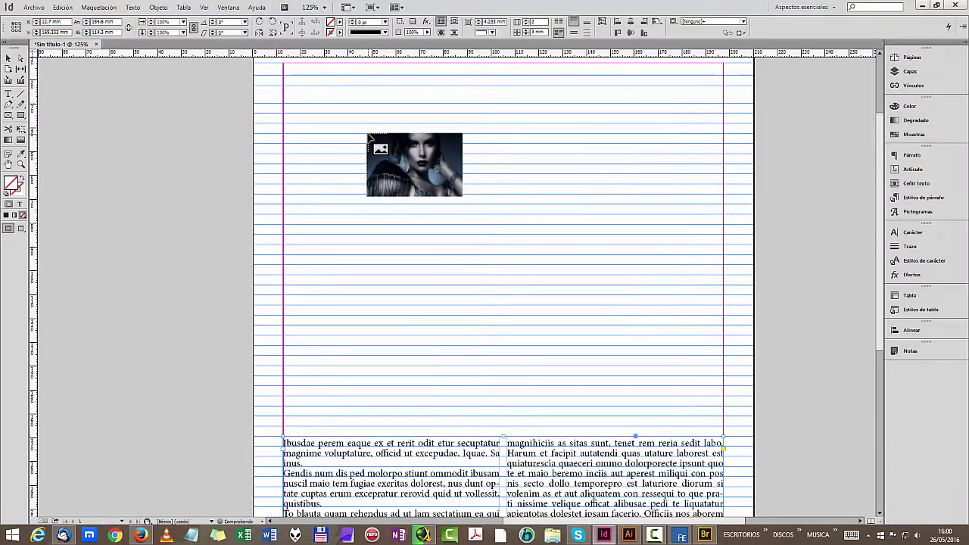
pyautogui.click(282, 167)
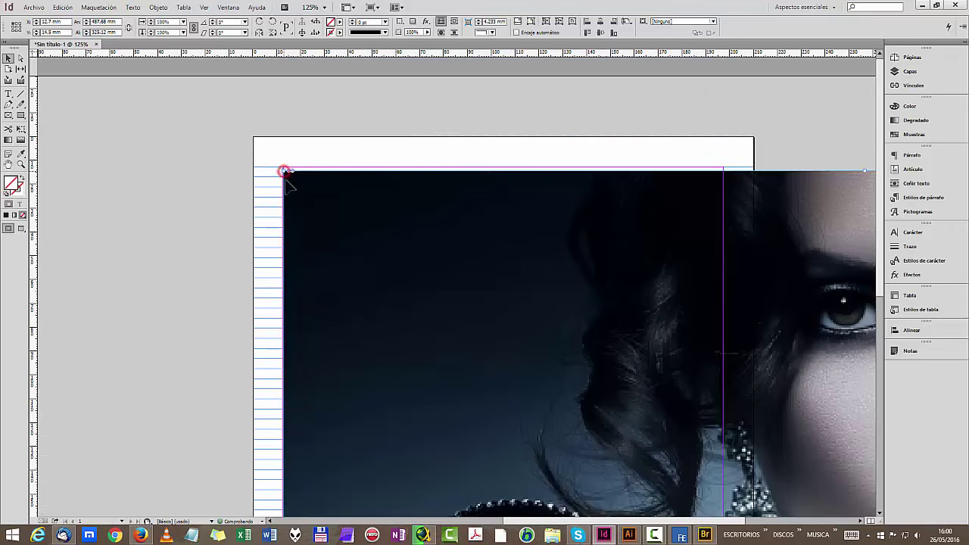
pyautogui.scroll(-2, 353, 224)
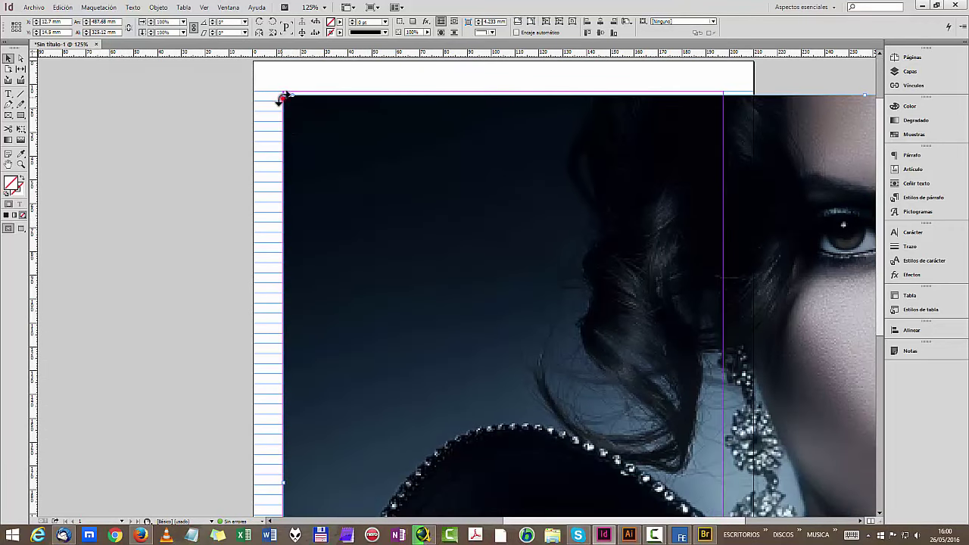
pyautogui.moveTo(282, 94); pyautogui.dragTo(680, 454)
pyautogui.moveTo(758, 447); pyautogui.dragTo(331, 136)
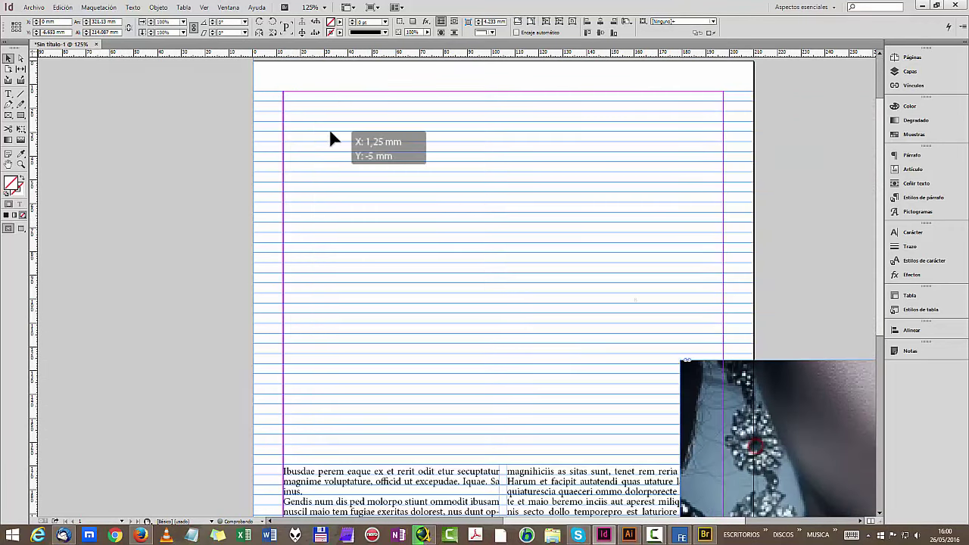
pyautogui.moveTo(415, 243); pyautogui.dragTo(731, 422)
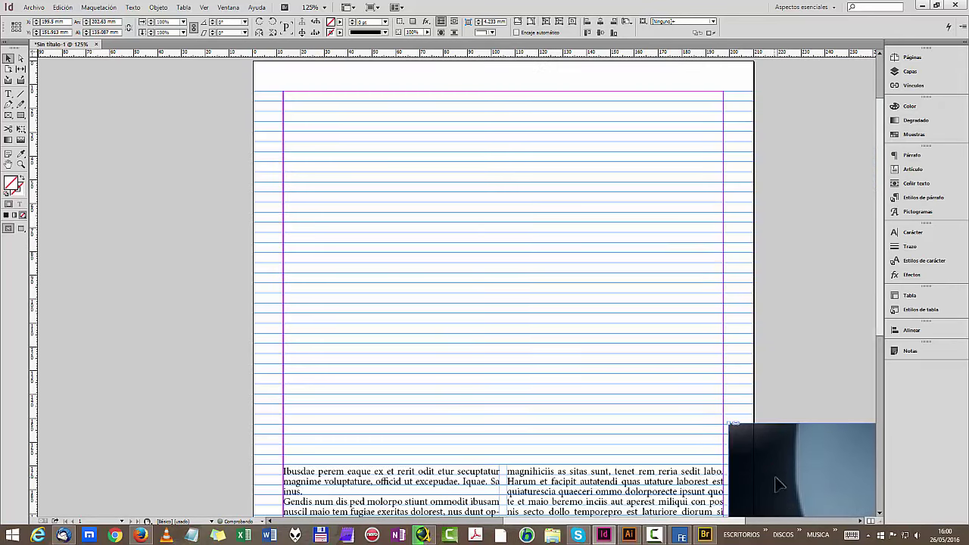
pyautogui.moveTo(777, 483); pyautogui.dragTo(330, 152)
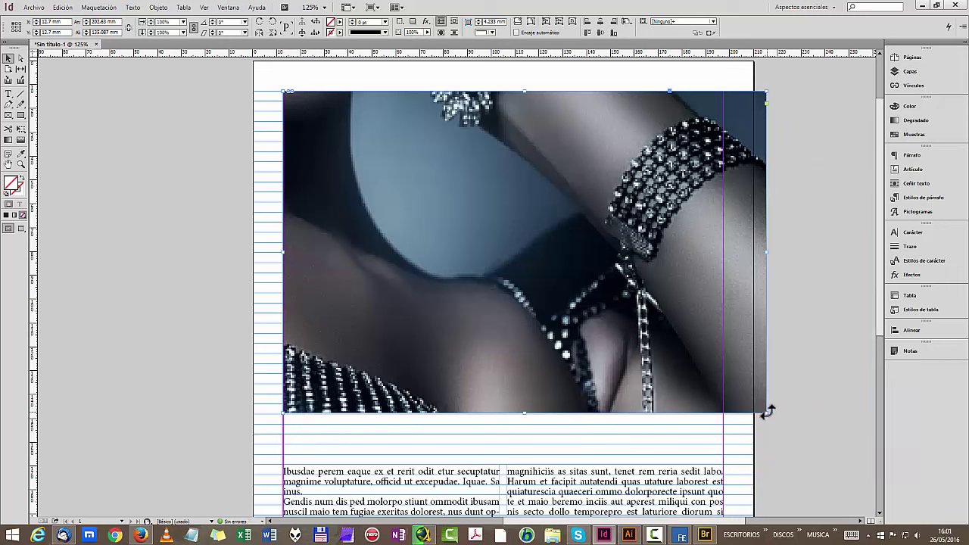
# Step: Size the frame across both columns, fit content proportionally, then close without saving
pyautogui.moveTo(766, 412); pyautogui.dragTo(723, 384)
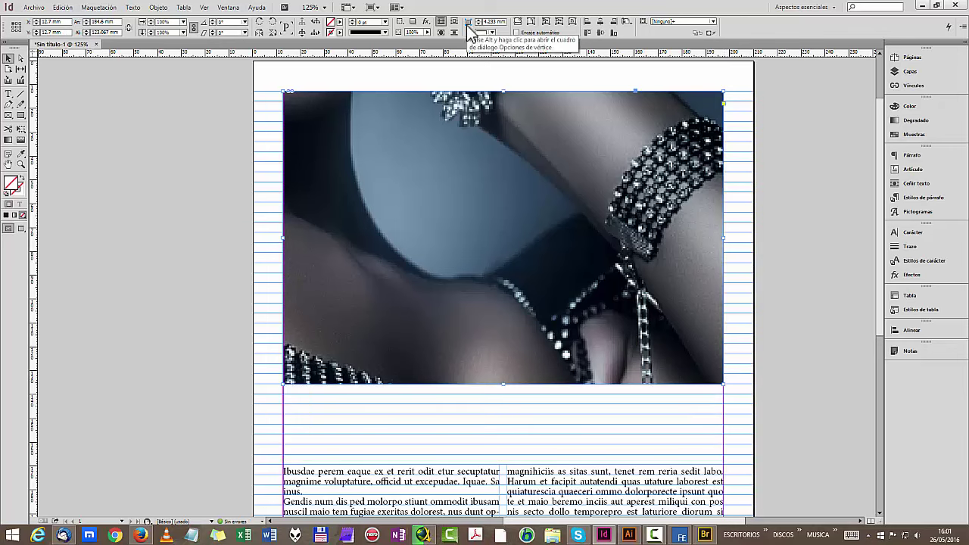
pyautogui.click(519, 22)
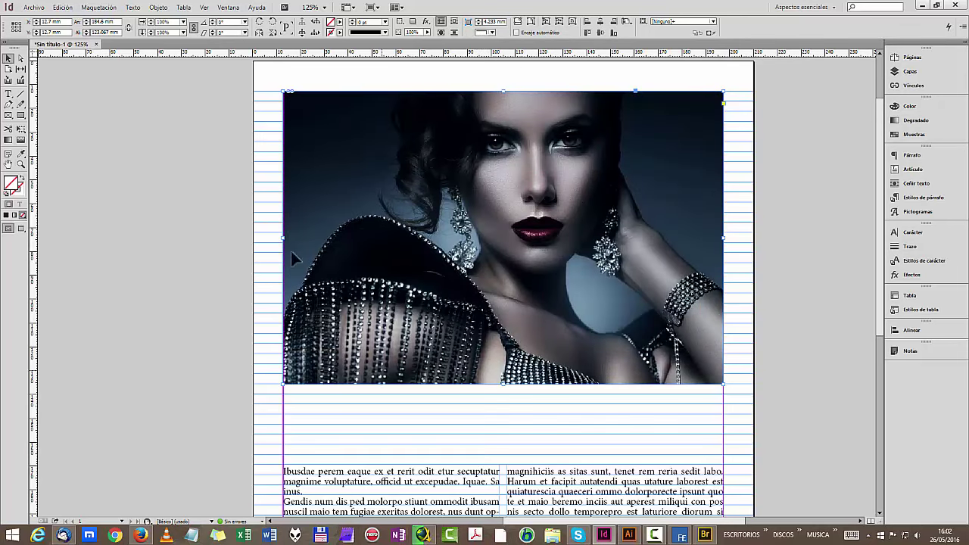
pyautogui.click(169, 117)
pyautogui.scroll(-2, 388, 436)
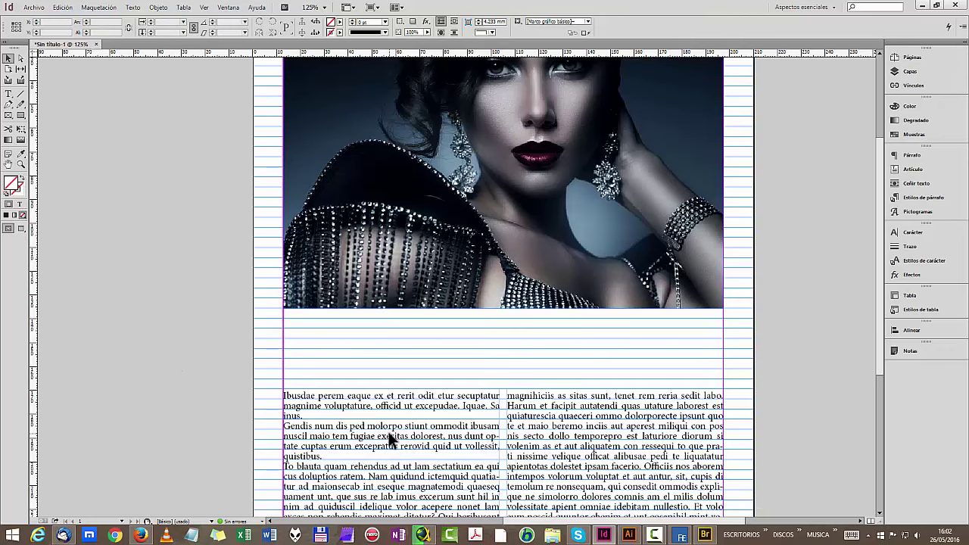
pyautogui.scroll(3, 389, 435)
pyautogui.scroll(-5, 388, 439)
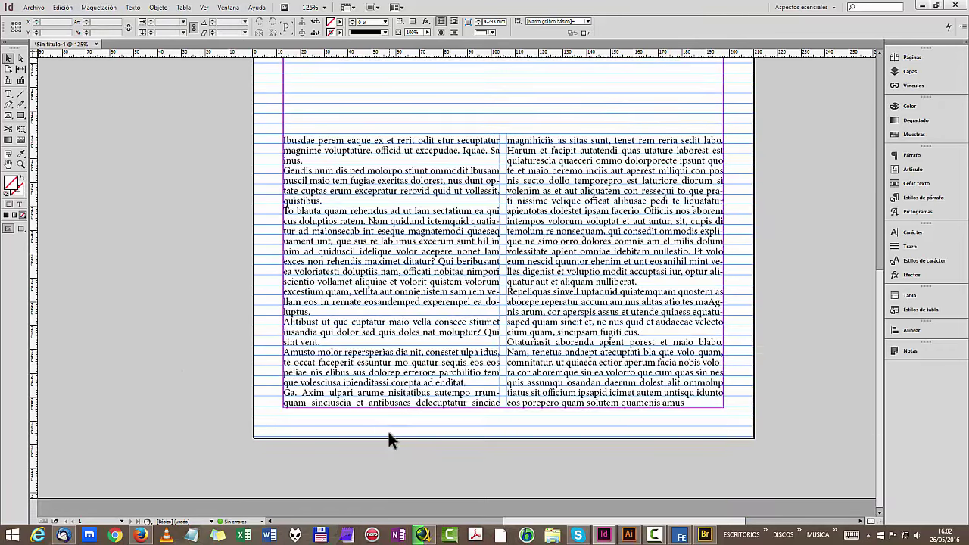
pyautogui.click(956, 6)
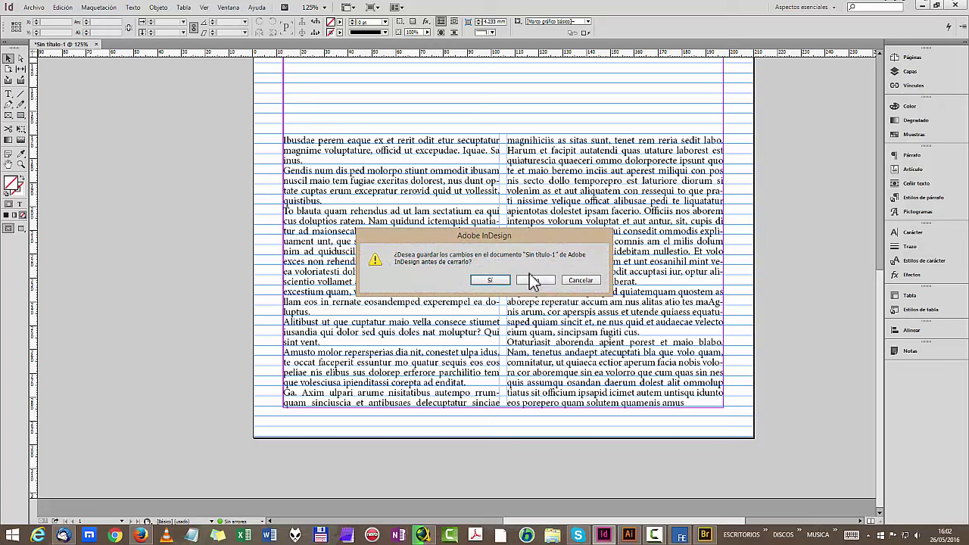
pyautogui.click(535, 281)
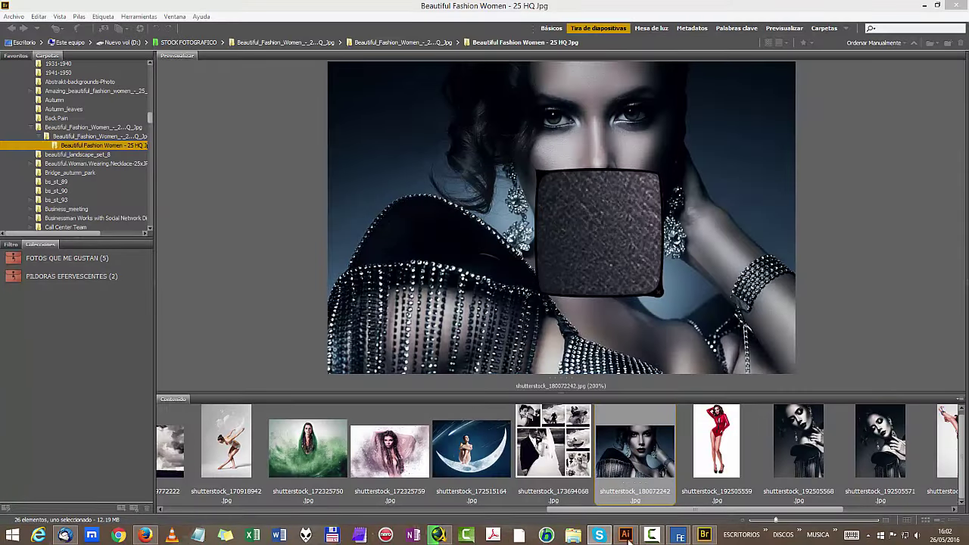
# Step: Return to Illustrator and zoom out with the Zoom tool until the whole page fits
pyautogui.click(626, 536)
pyautogui.click(25, 216)
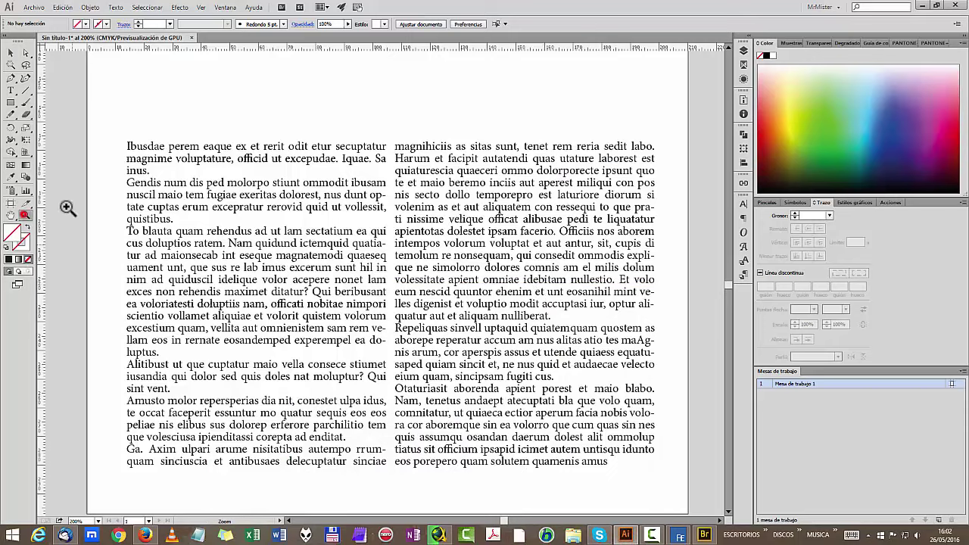
pyautogui.keyDown('alt'); pyautogui.click(353, 156); pyautogui.keyUp('alt')
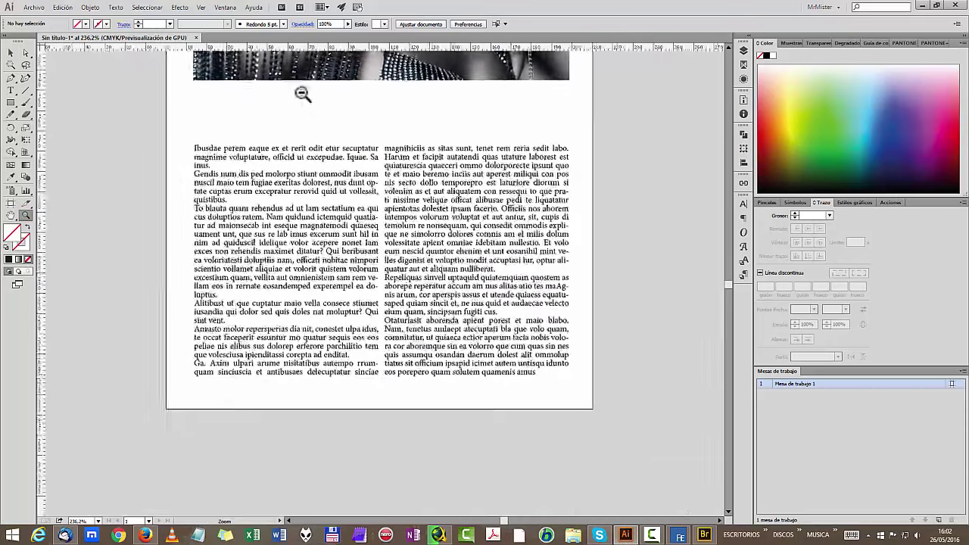
pyautogui.keyDown('alt'); pyautogui.click(302, 93); pyautogui.keyUp('alt')
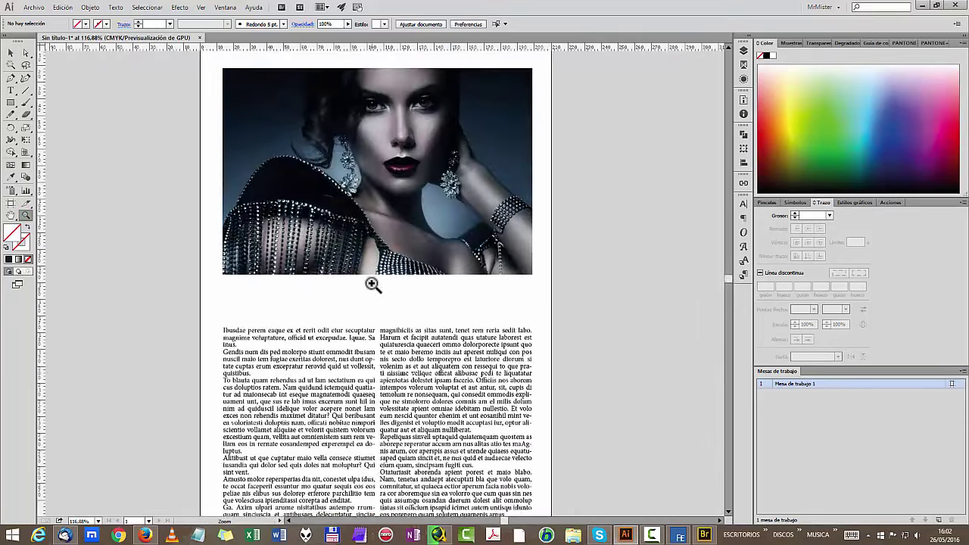
pyautogui.scroll(-2, 373, 284)
pyautogui.keyDown('alt'); pyautogui.click(430, 277); pyautogui.keyUp('alt')
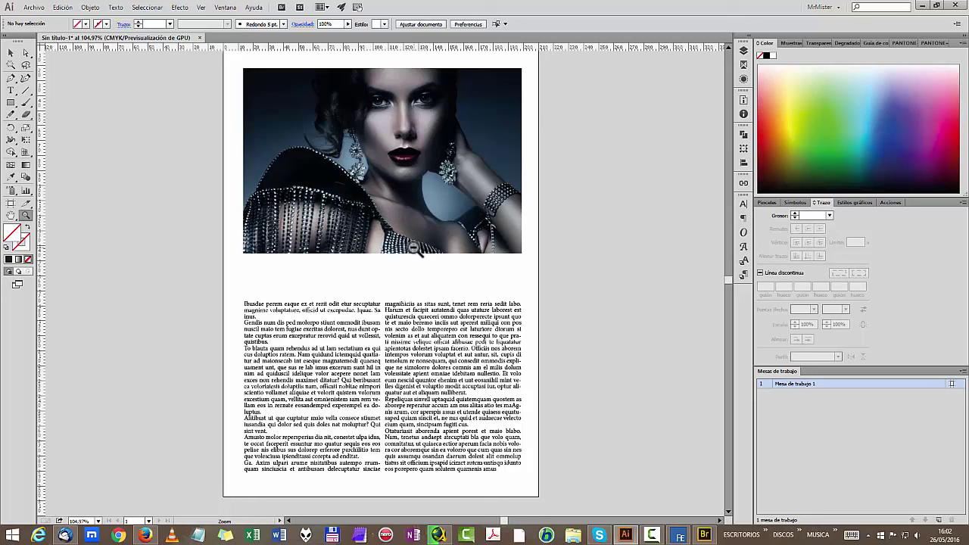
# Step: Scroll up and down to look over the full photo-and-text layout
pyautogui.scroll(1, 414, 247)
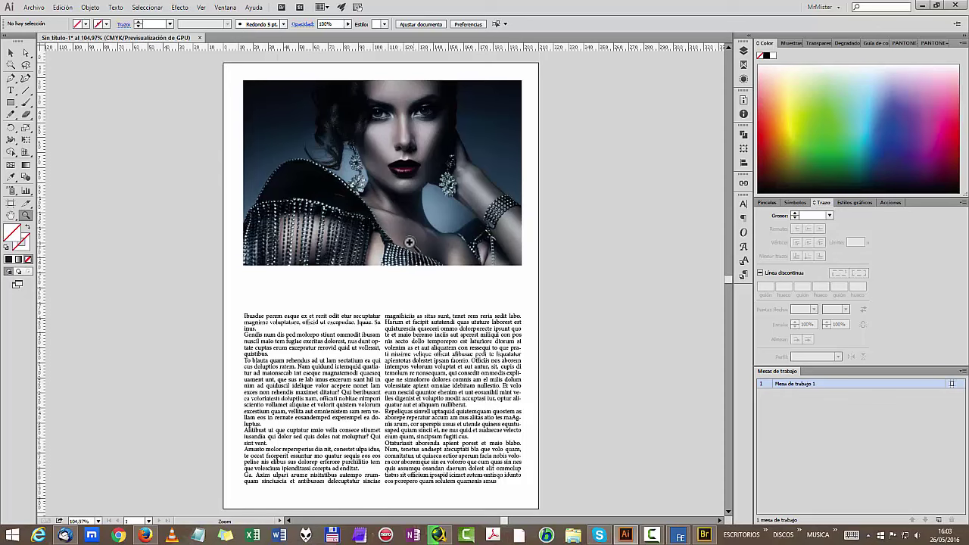
pyautogui.scroll(-4, 401, 242)
pyautogui.scroll(-2, 394, 239)
pyautogui.scroll(4, 522, 236)
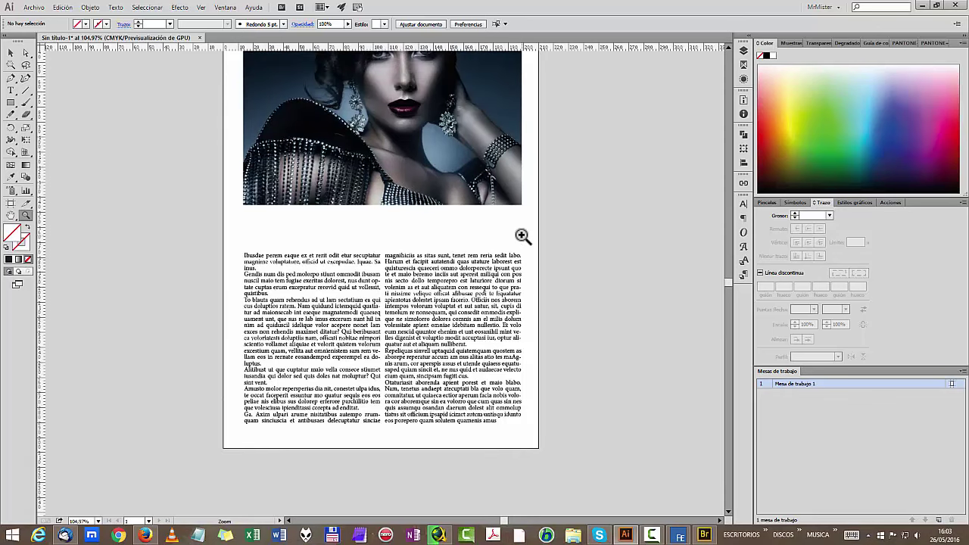
pyautogui.scroll(-1, 521, 235)
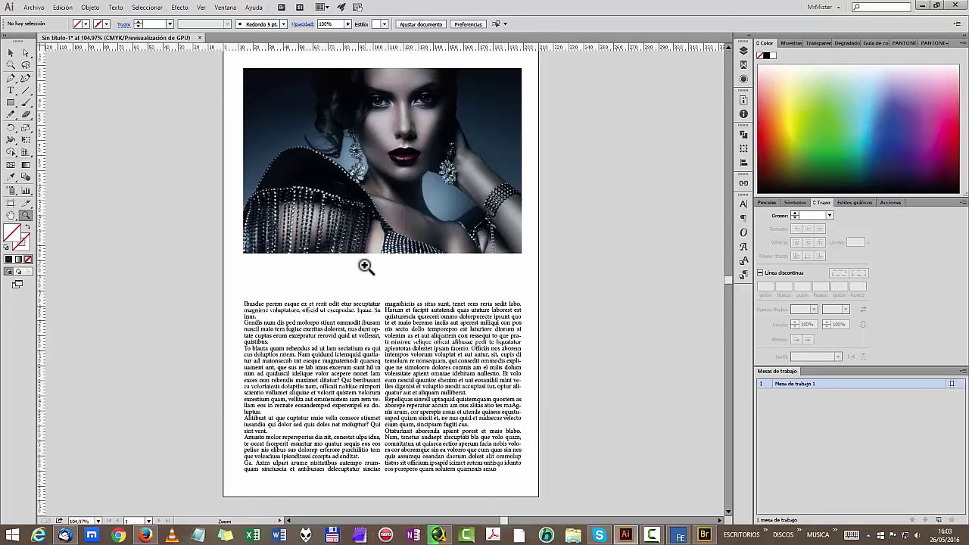
pyautogui.scroll(1, 365, 266)
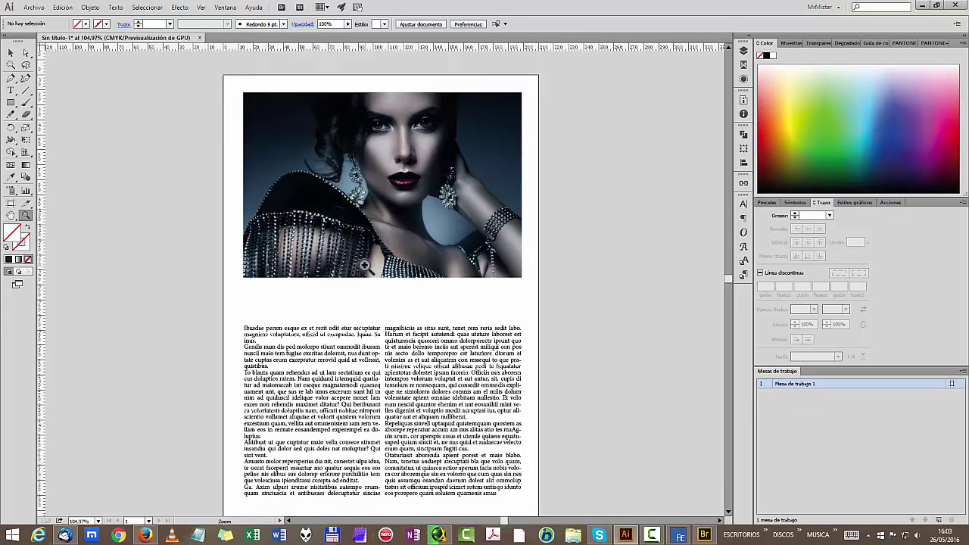
pyautogui.scroll(-1, 365, 266)
pyautogui.scroll(1, 365, 265)
pyautogui.scroll(-1, 365, 266)
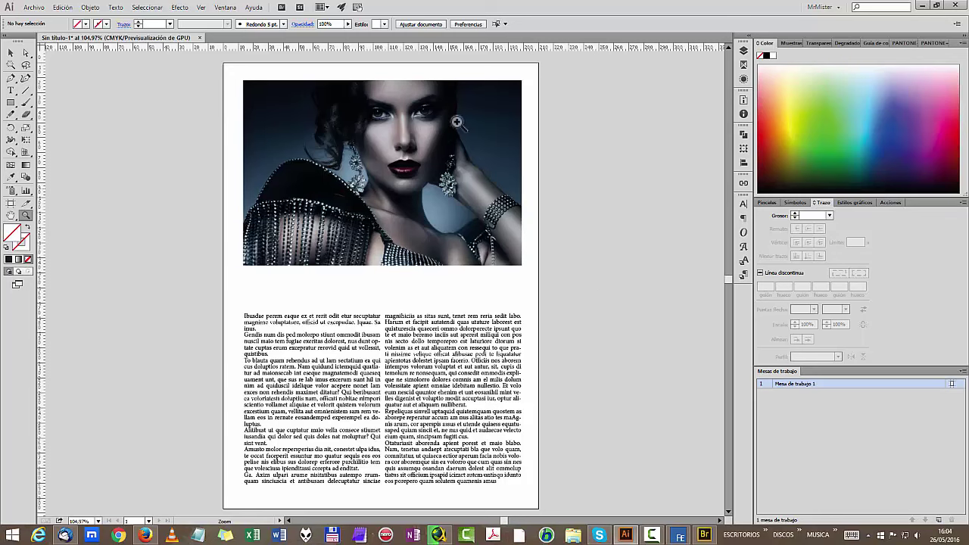
# Step: With the Selection tool, select all with Ctrl+A and delete the photo and text columns
pyautogui.moveTo(154, 71); pyautogui.dragTo(156, 147)
pyautogui.click(11, 52)
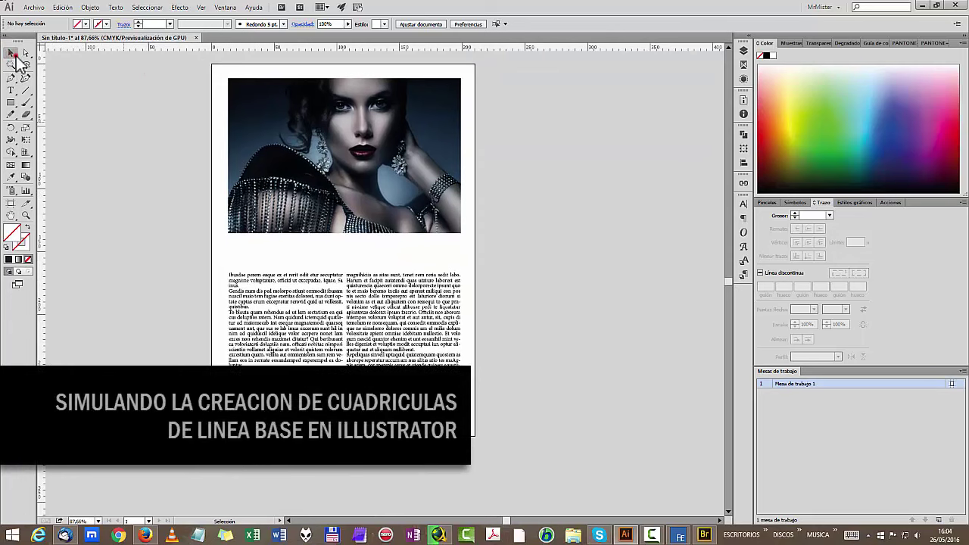
pyautogui.click(157, 75)
pyautogui.scroll(-2, 340, 227)
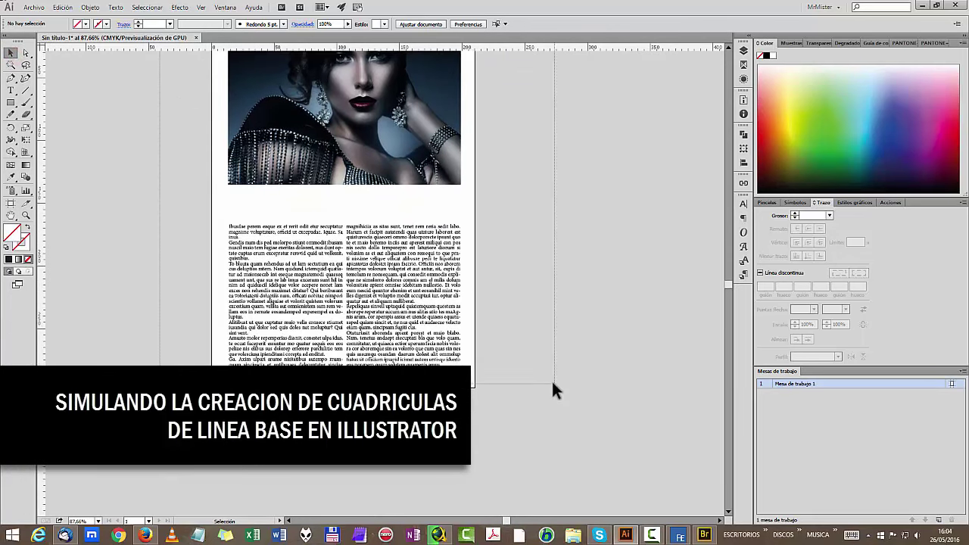
pyautogui.hotkey('ctrl', 'a')
pyautogui.press('Delete')
# Step: Scroll around the now-blank artboard to confirm it is empty
pyautogui.scroll(2, 552, 379)
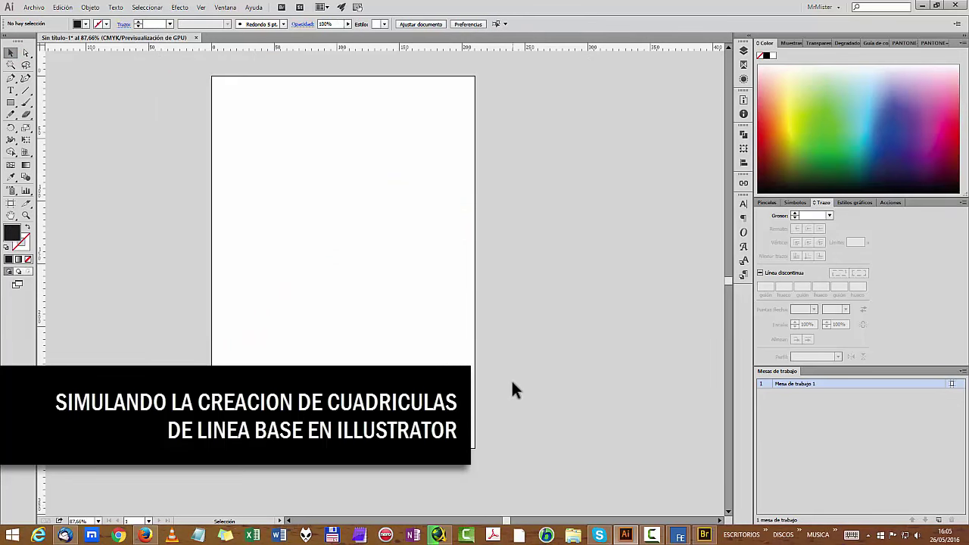
pyautogui.hscroll(-3, 511, 379)
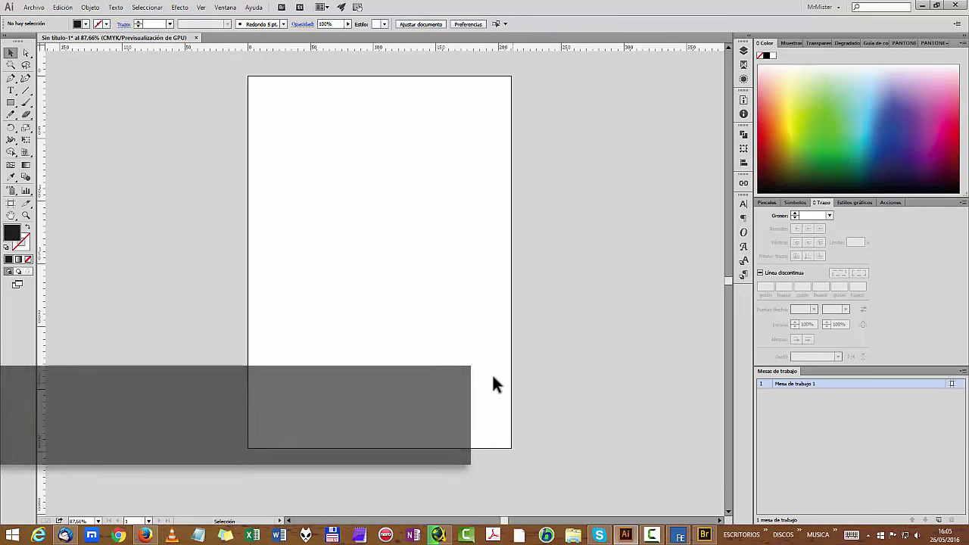
pyautogui.scroll(3, 473, 369)
pyautogui.scroll(-3, 471, 377)
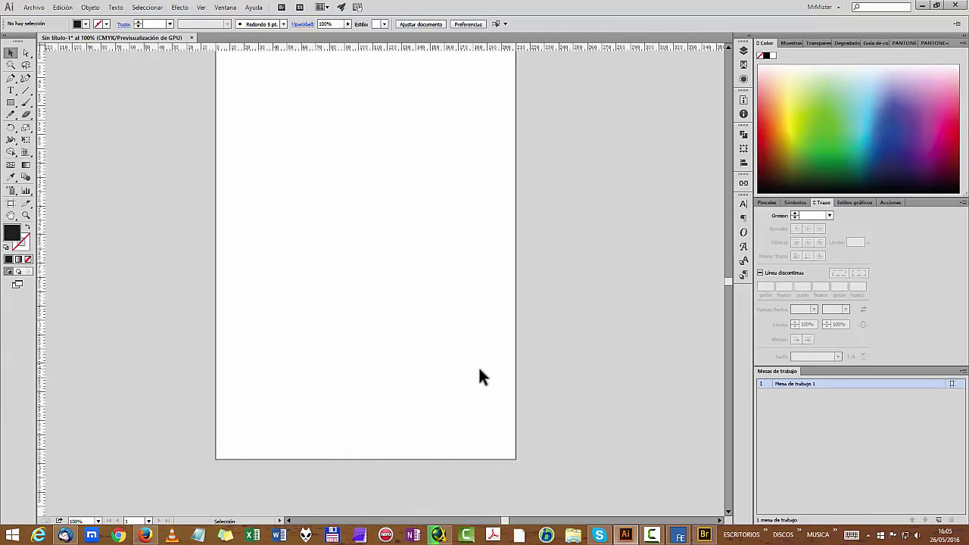
pyautogui.scroll(1, 479, 366)
pyautogui.hscroll(-3, 503, 523)
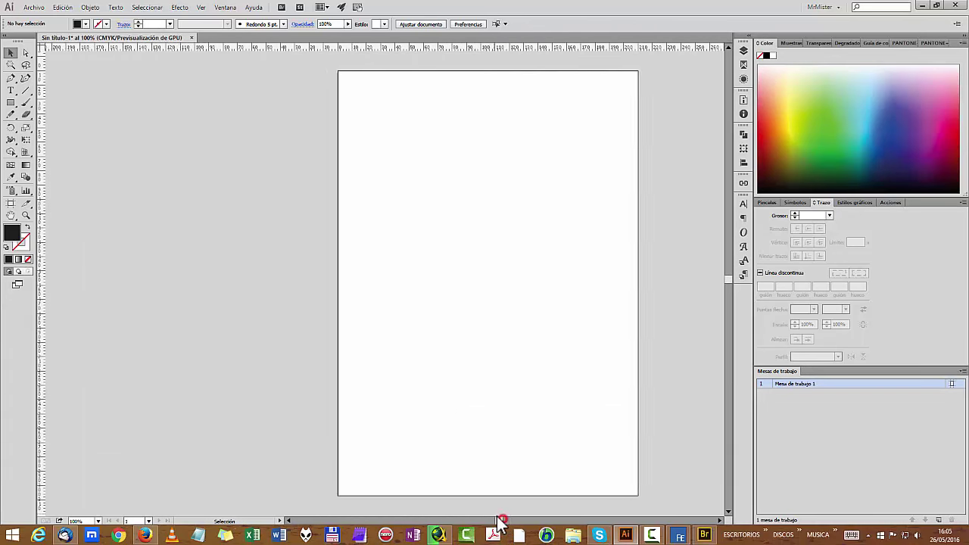
pyautogui.hscroll(3, 504, 524)
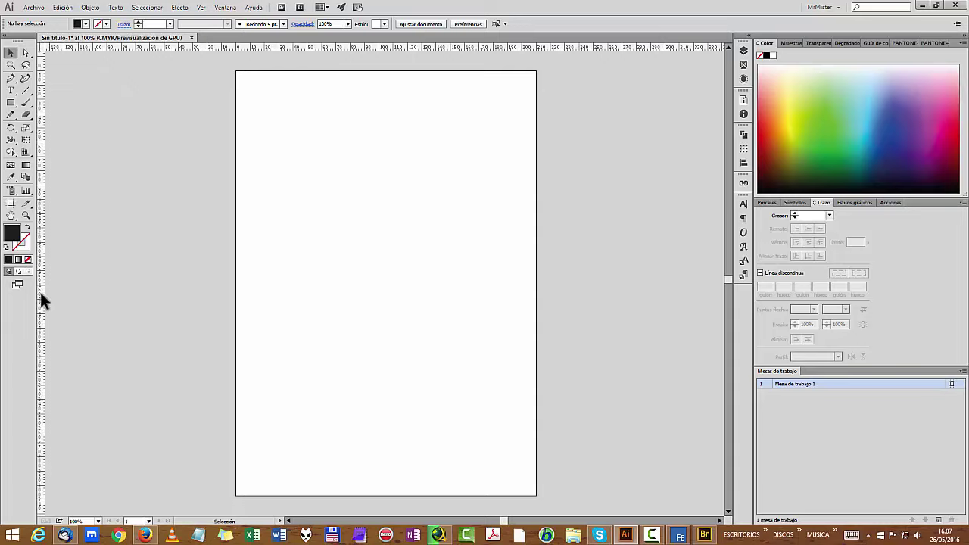
# Step: Copy the ten generated Lipsum.com paragraphs from Firefox and return to Illustrator's blank page
pyautogui.click(144, 535)
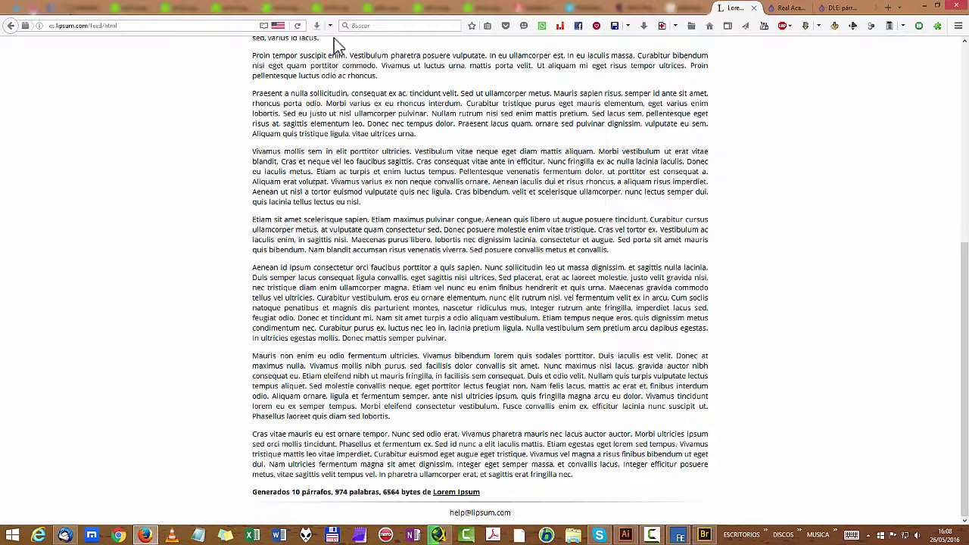
pyautogui.scroll(5, 483, 327)
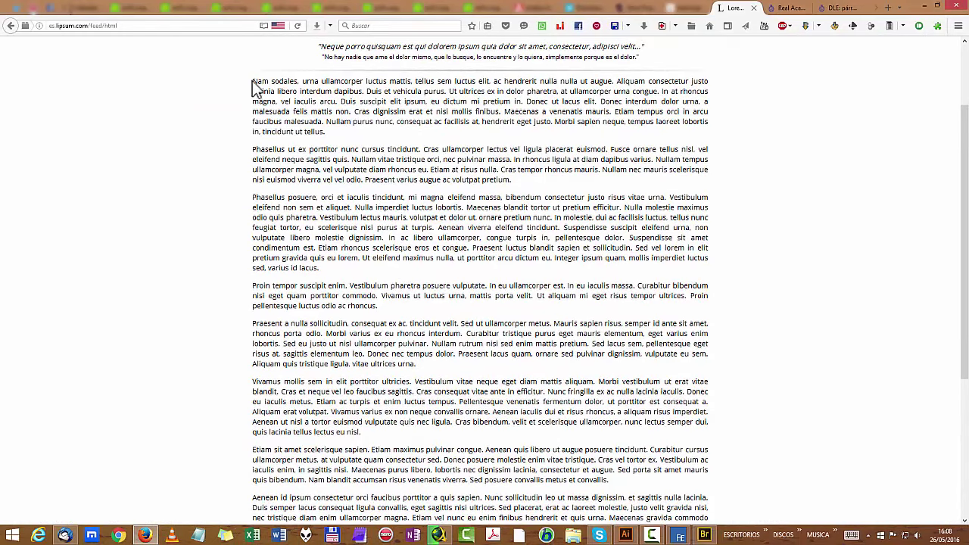
pyautogui.moveTo(252, 80); pyautogui.dragTo(597, 468)
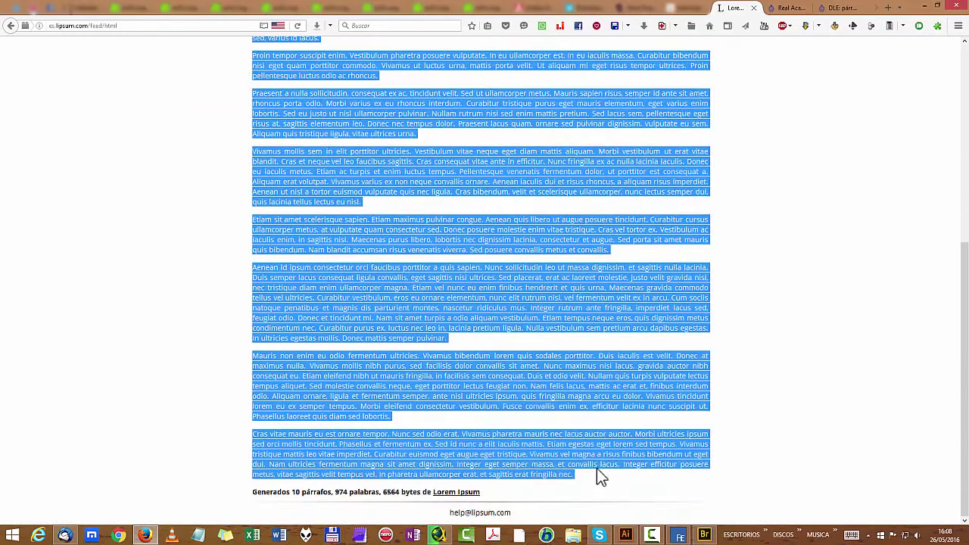
pyautogui.rightClick(597, 461)
pyautogui.click(691, 282)
pyautogui.click(626, 535)
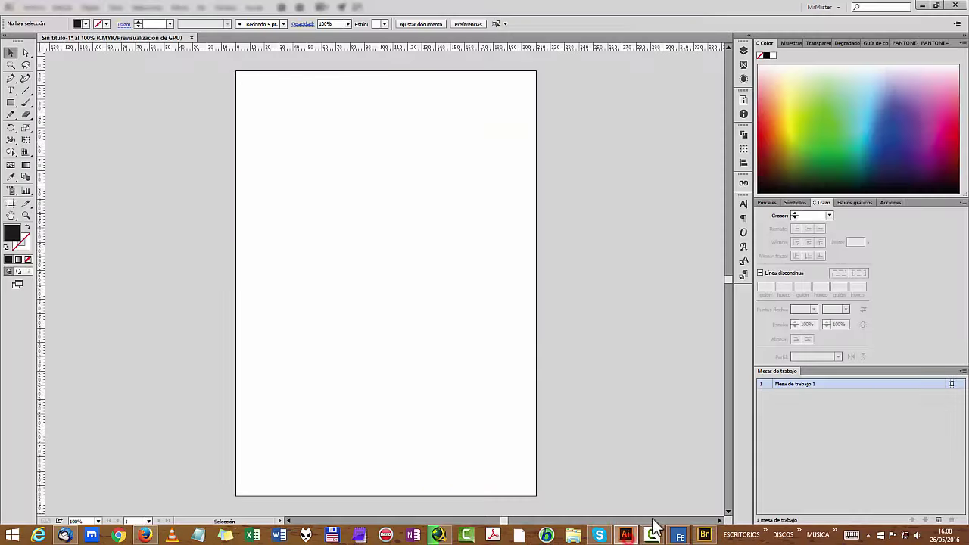
# Step: Draw a page-sized text frame with the Type tool and paste the lorem ipsum text into it
pyautogui.click(11, 91)
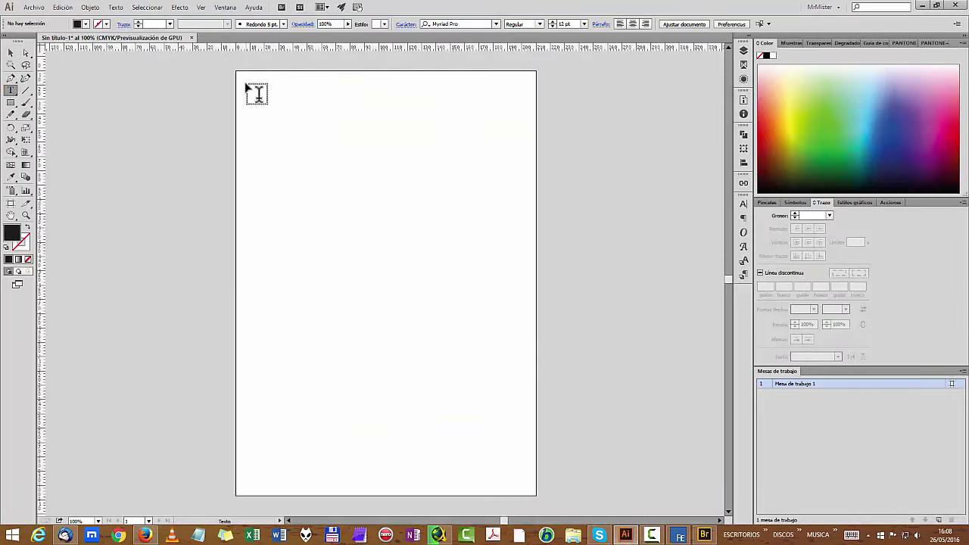
pyautogui.moveTo(246, 84); pyautogui.dragTo(529, 485)
pyautogui.press('ctrl')
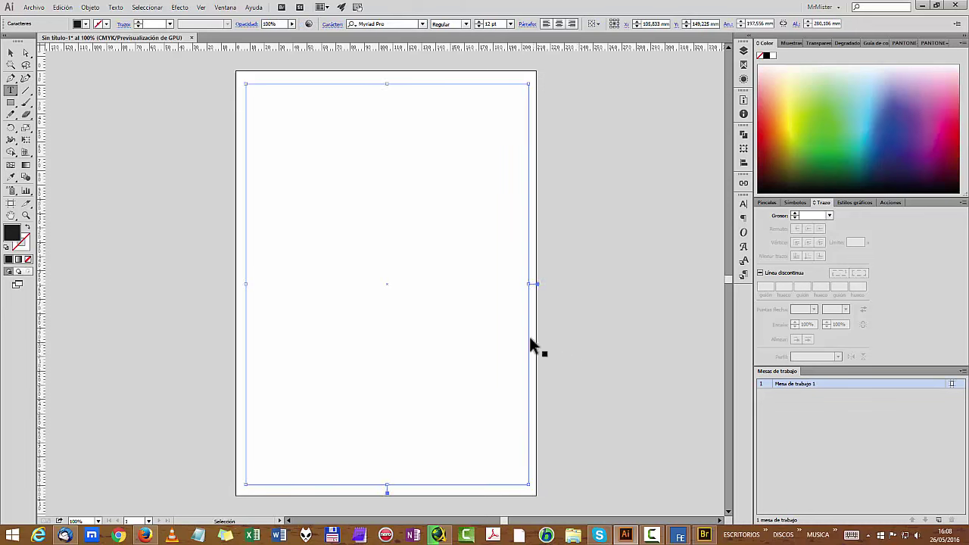
pyautogui.hotkey('ctrl', 'v')
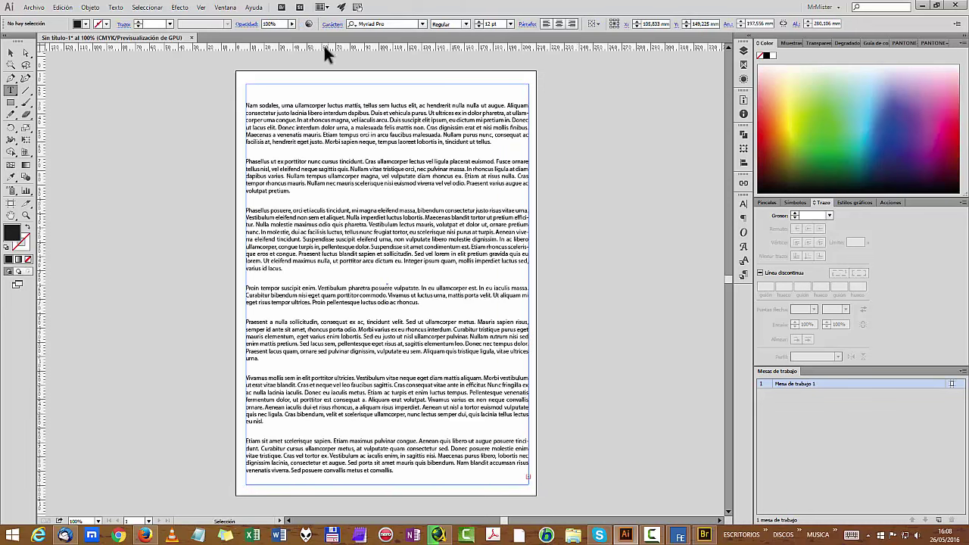
# Step: Delete the blank lines above and between all the pasted paragraphs
pyautogui.click(11, 90)
pyautogui.click(287, 106)
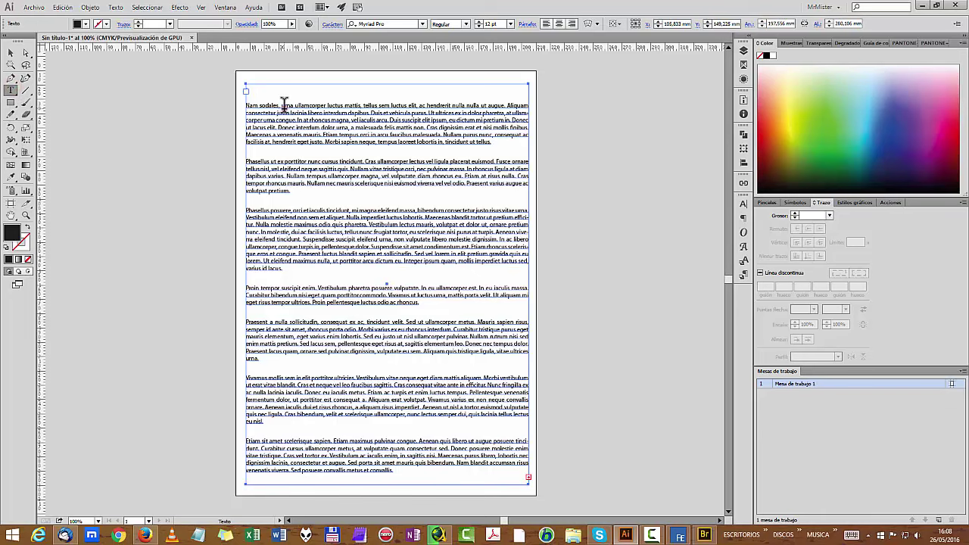
pyautogui.click(285, 109)
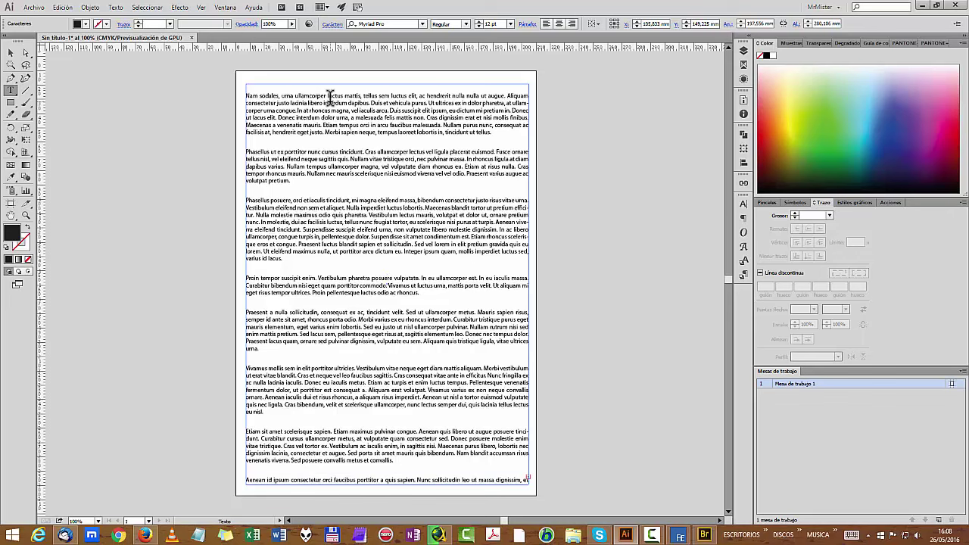
pyautogui.press('BackSpace')
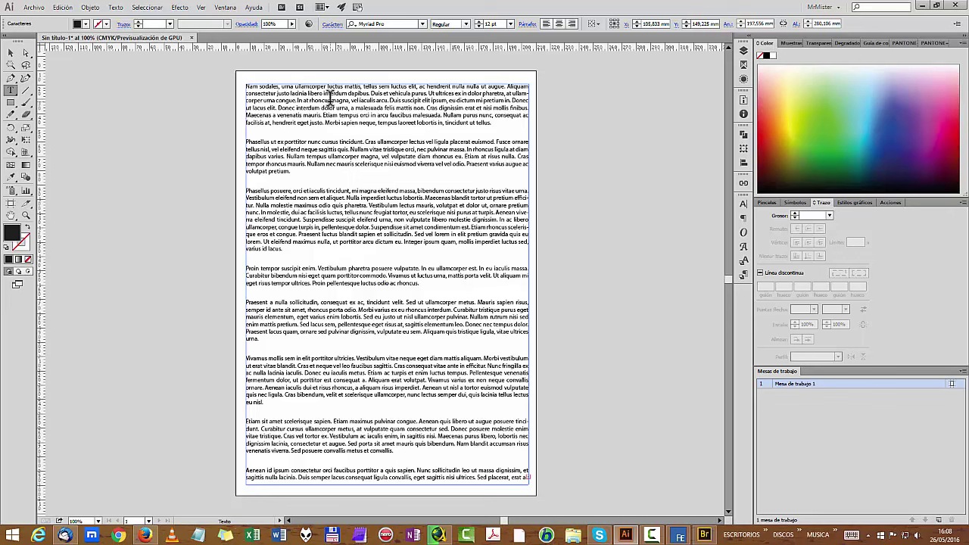
pyautogui.press('BackSpace')
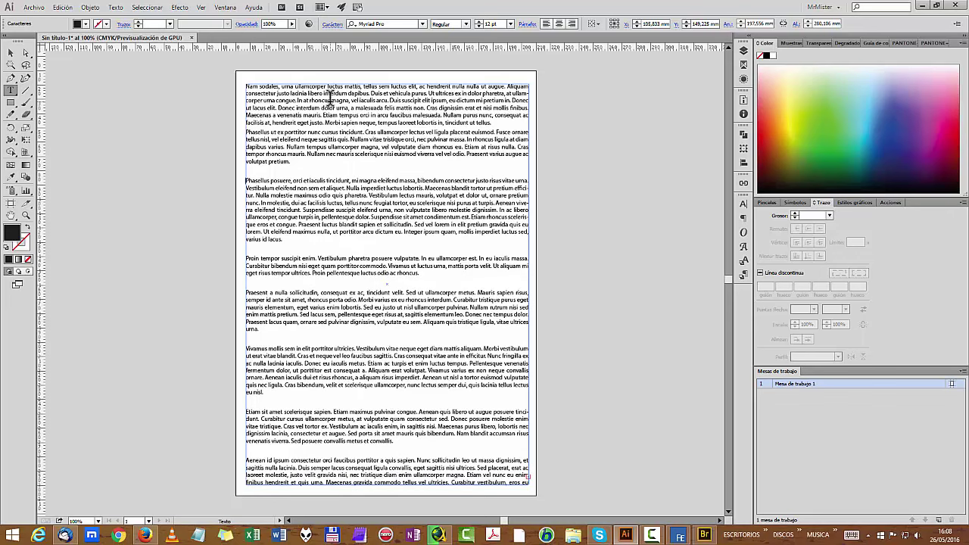
pyautogui.press('BackSpace')
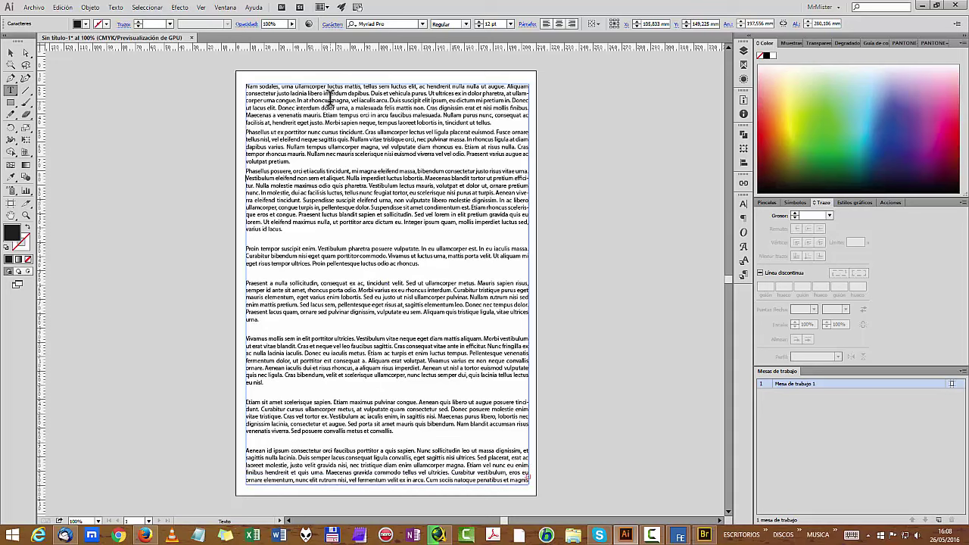
pyautogui.press('BackSpace')
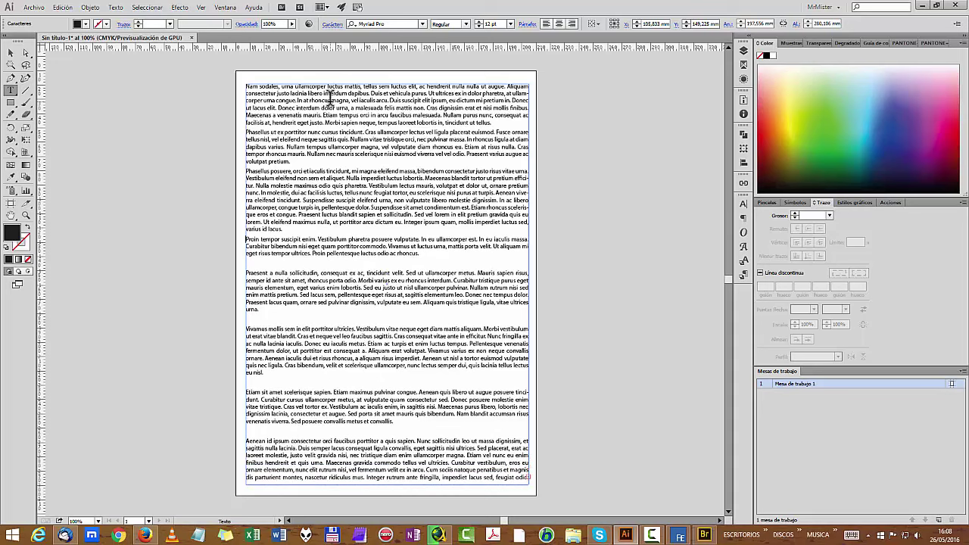
pyautogui.press('BackSpace')
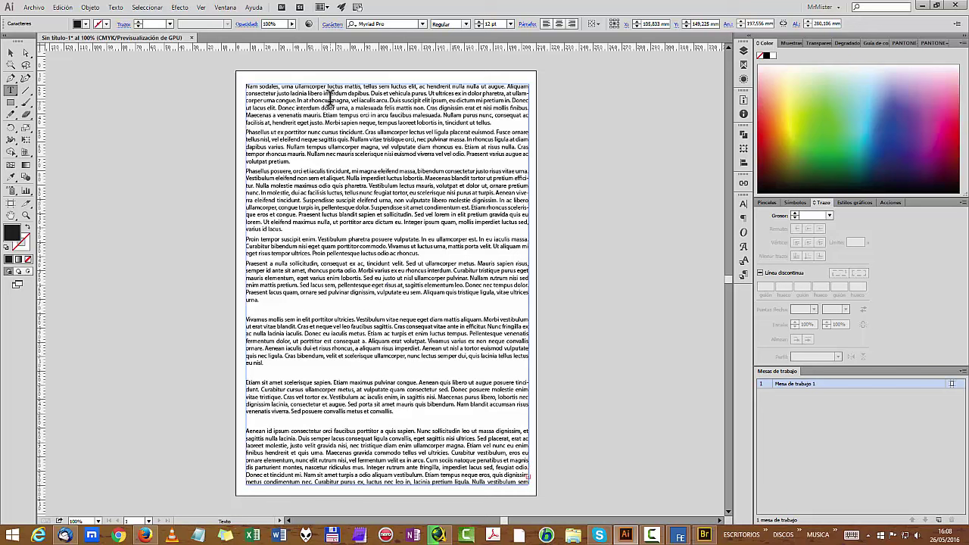
pyautogui.press('BackSpace')
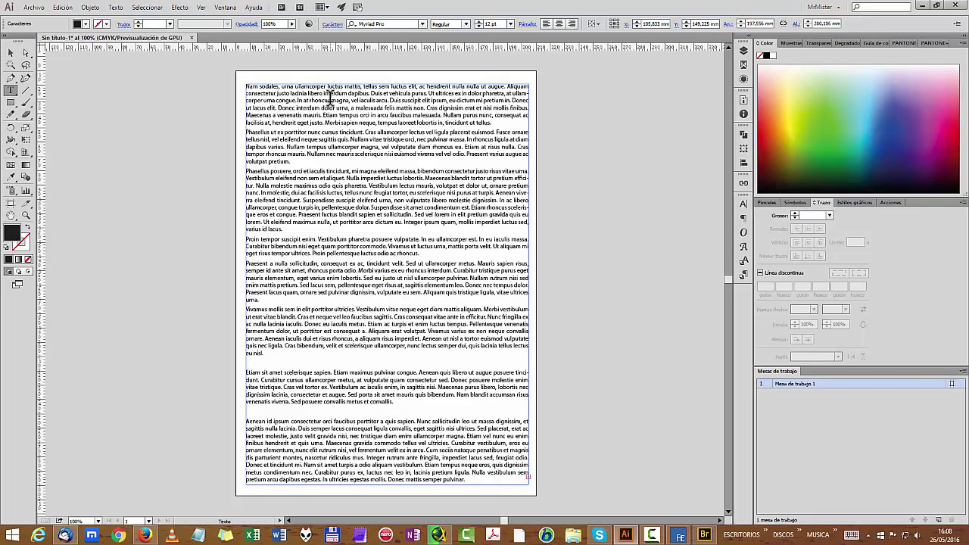
pyautogui.press('BackSpace')
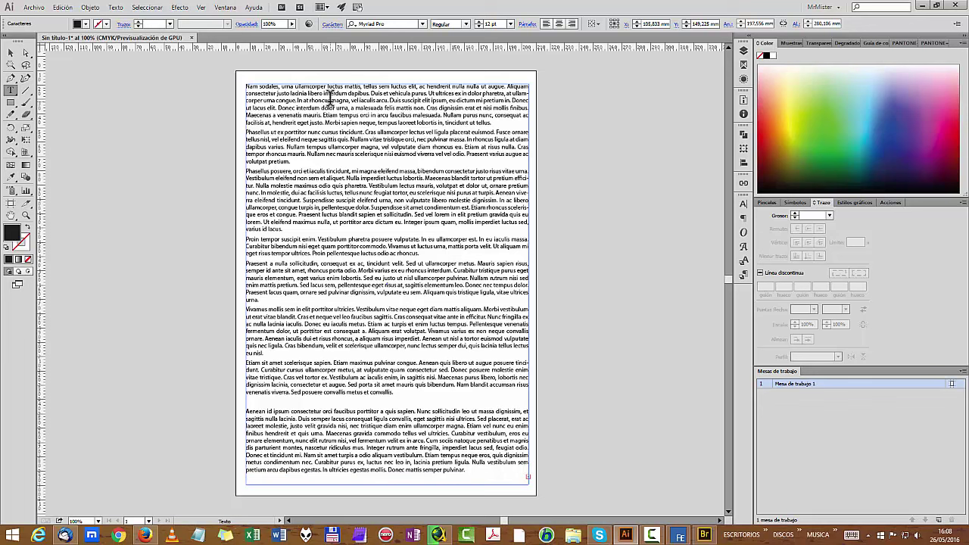
pyautogui.press('BackSpace')
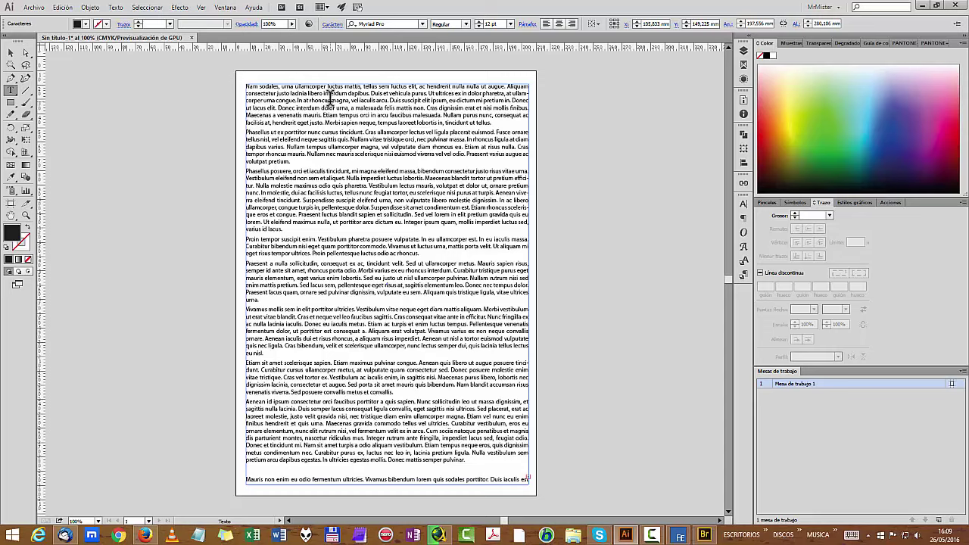
pyautogui.press('BackSpace')
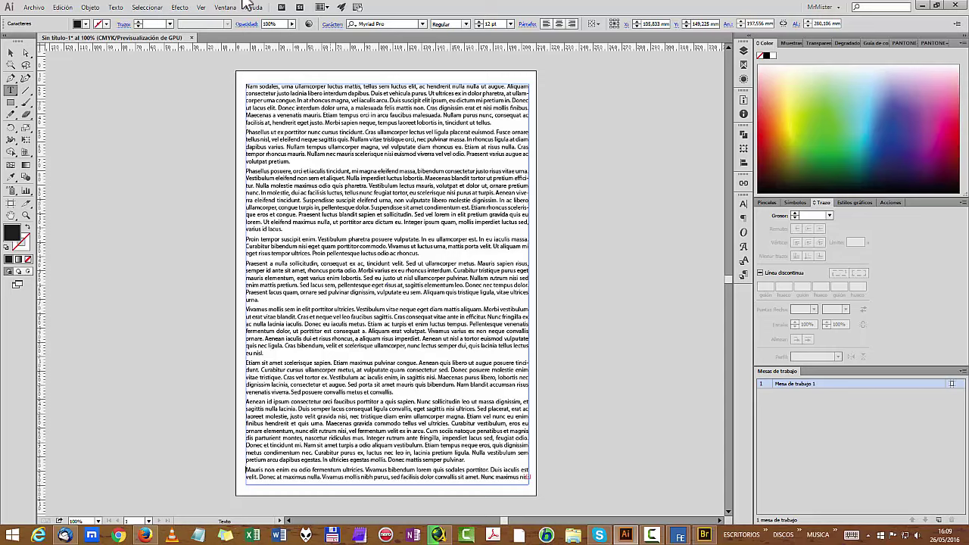
pyautogui.click(10, 53)
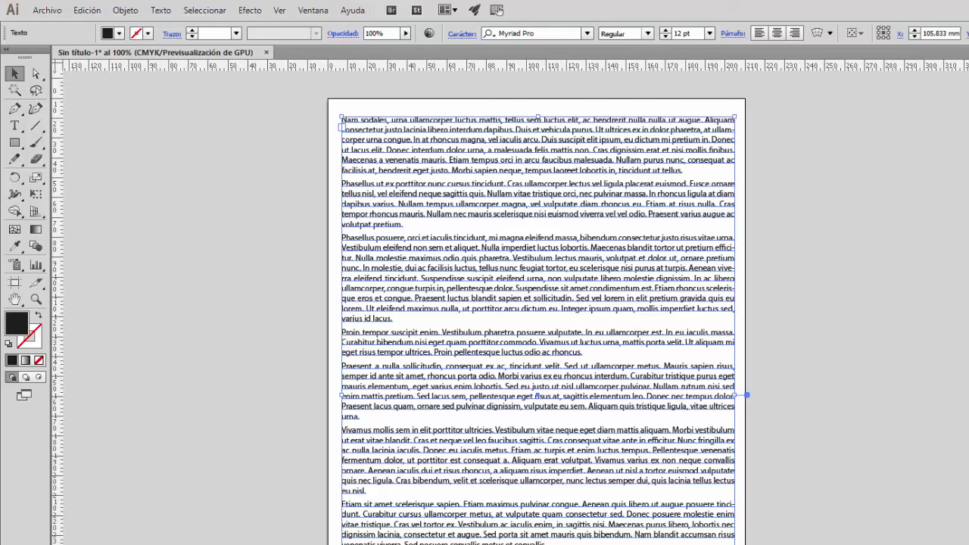
# Step: Try -1 pt and 6 pt paragraph space-after, then set it back to 0 pt
pyautogui.click(733, 33)
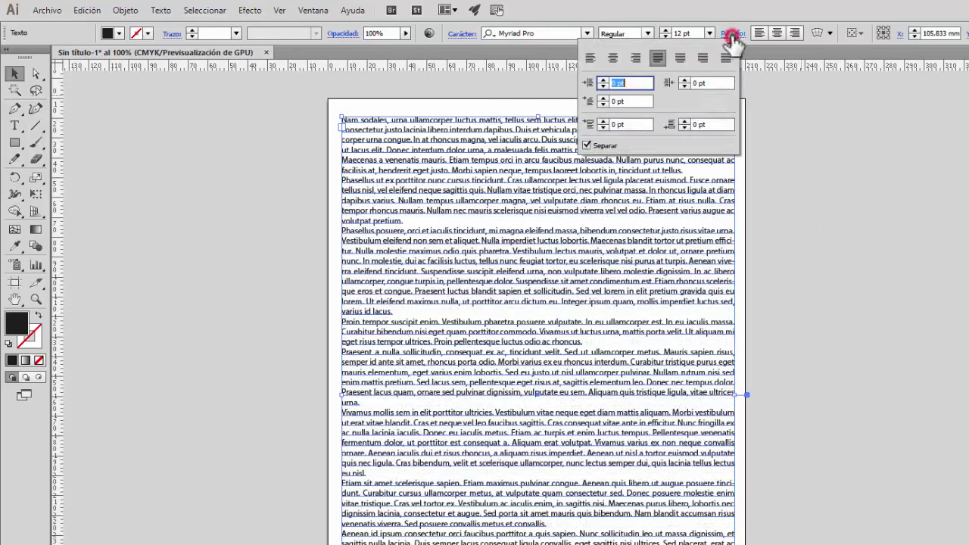
pyautogui.click(685, 127)
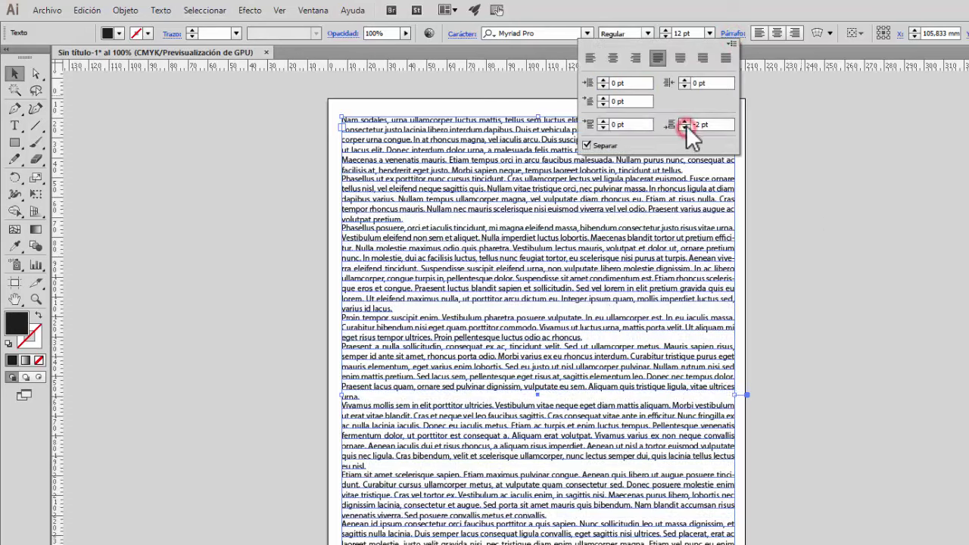
pyautogui.click(687, 121)
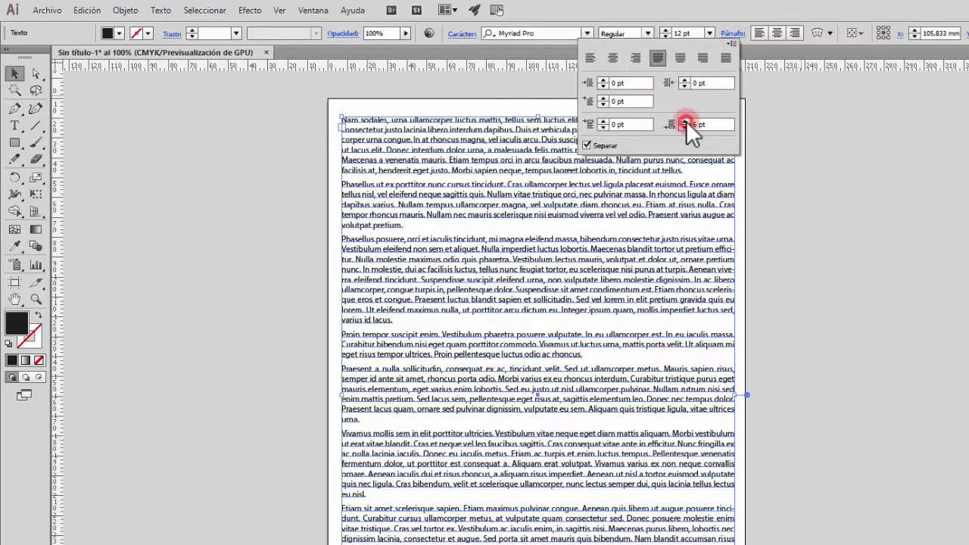
pyautogui.click(686, 128)
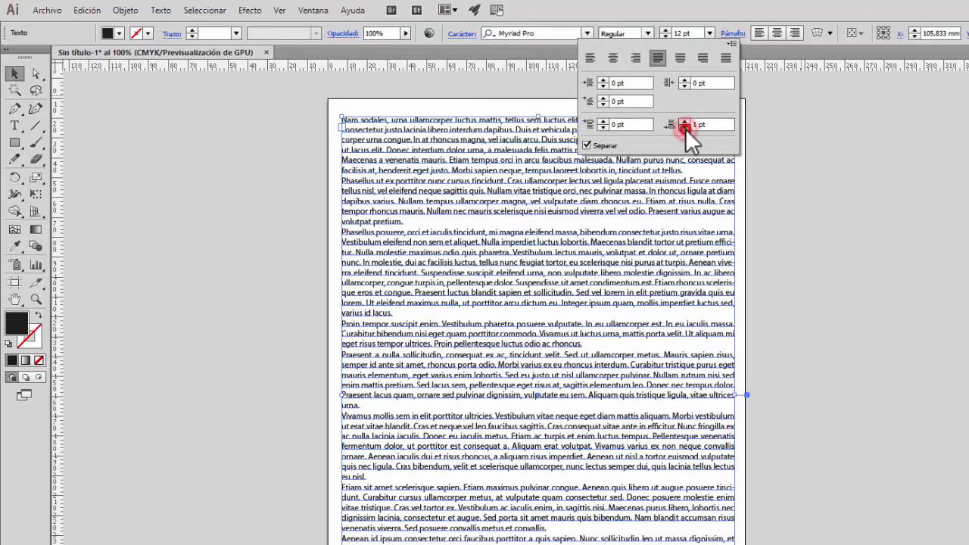
pyautogui.click(862, 214)
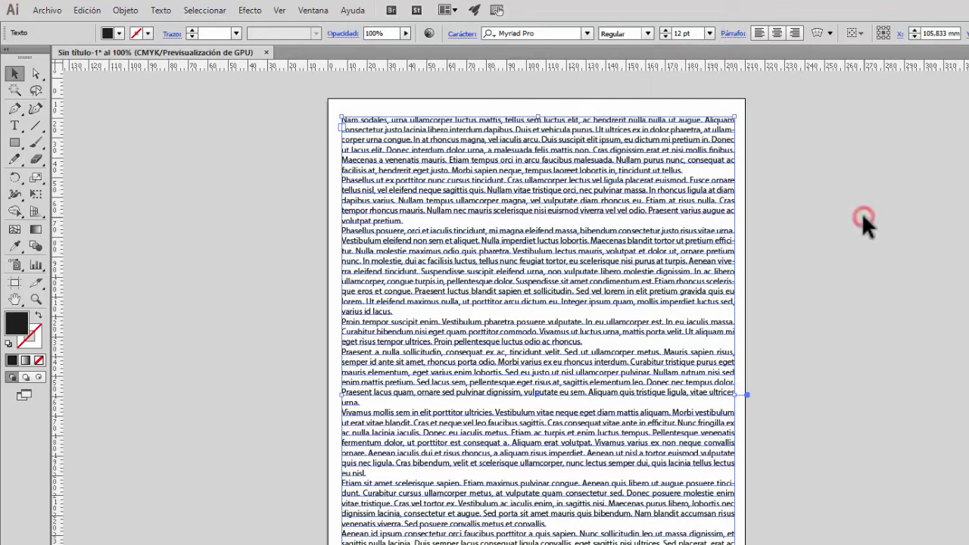
# Step: Deselect and reselect the page-filling lorem ipsum text frame
pyautogui.click(863, 214)
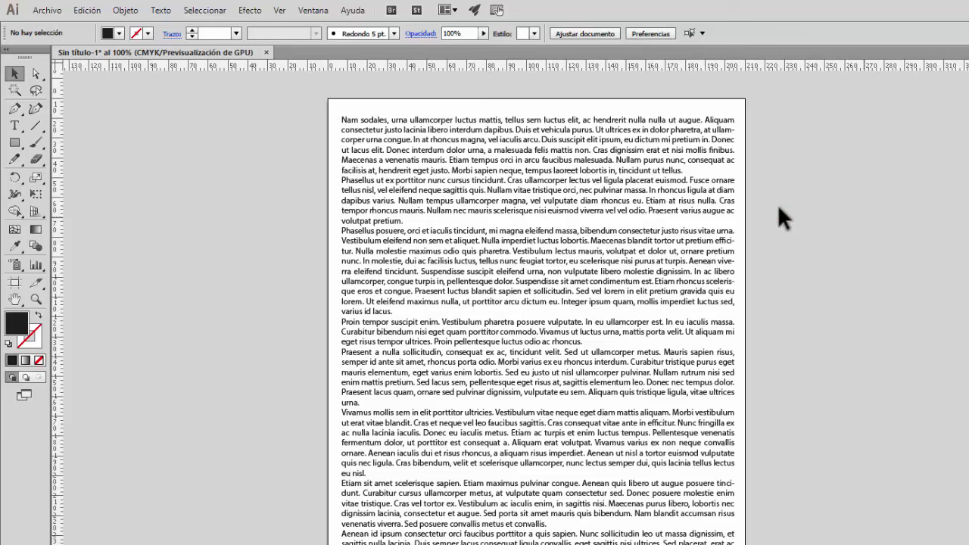
pyautogui.click(598, 151)
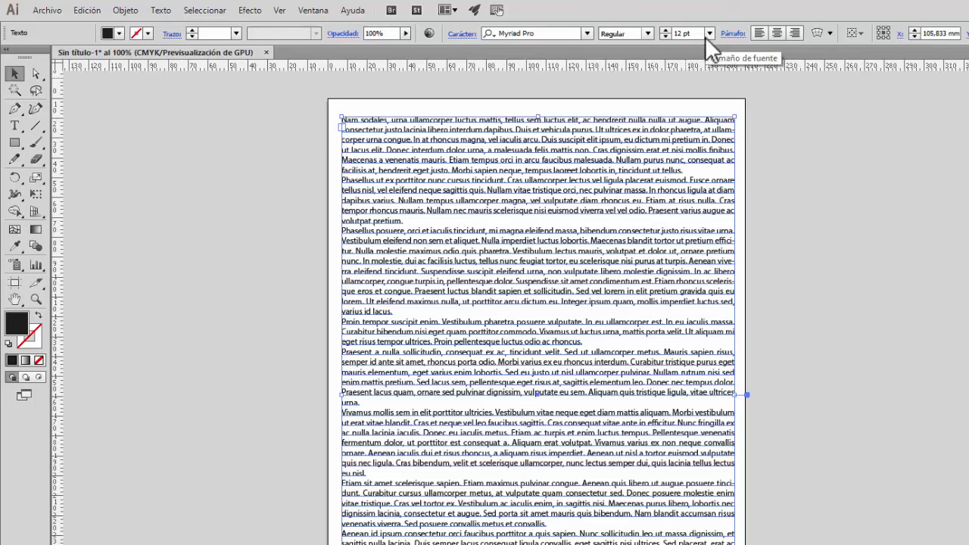
pyautogui.click(781, 204)
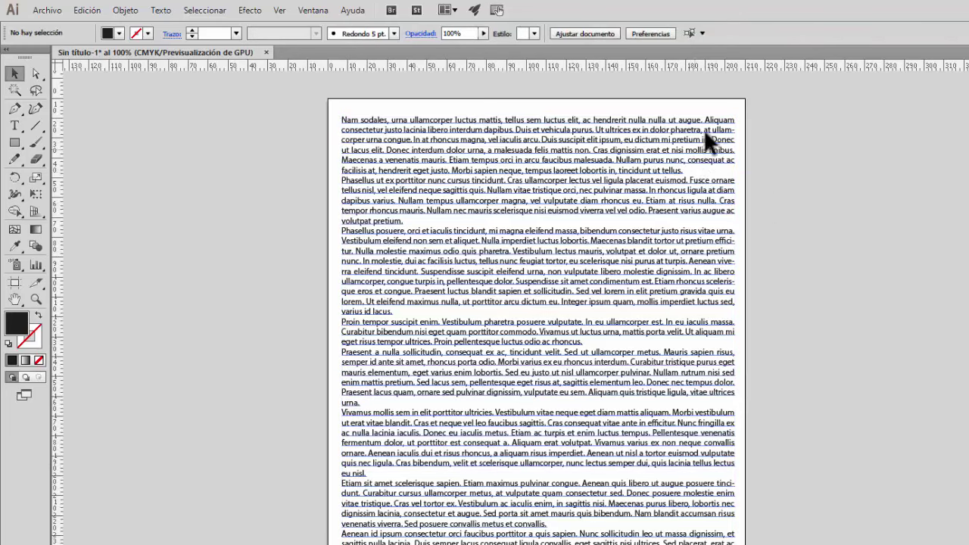
pyautogui.click(683, 125)
# Step: Hide and lock Capa 1 in the Layers panel, then test drawing on it
pyautogui.press('F7')
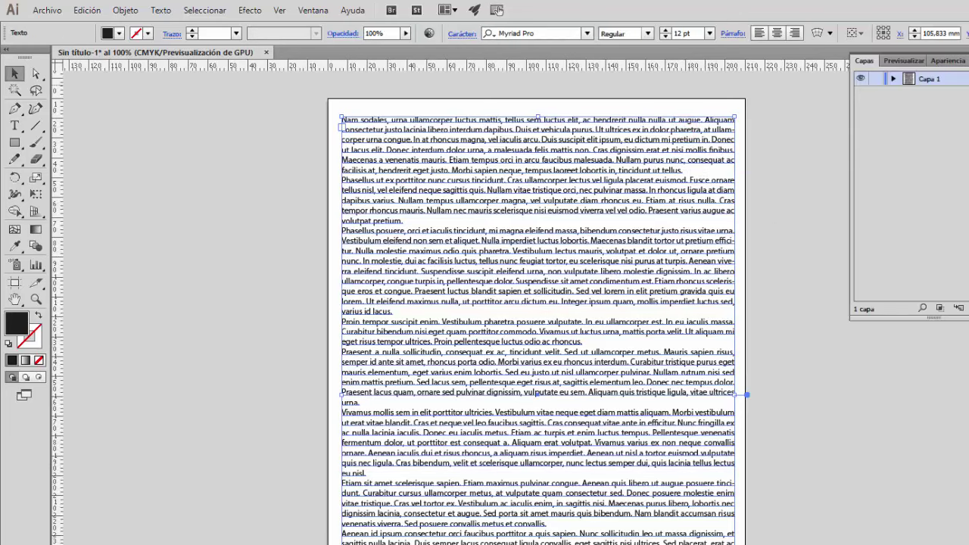
pyautogui.click(860, 79)
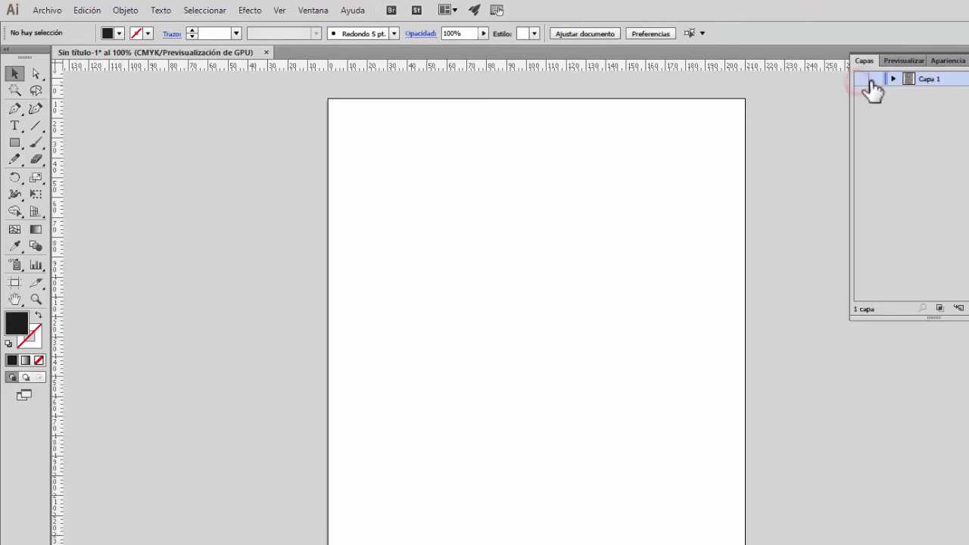
pyautogui.click(876, 79)
pyautogui.click(796, 171)
pyautogui.press('F7')
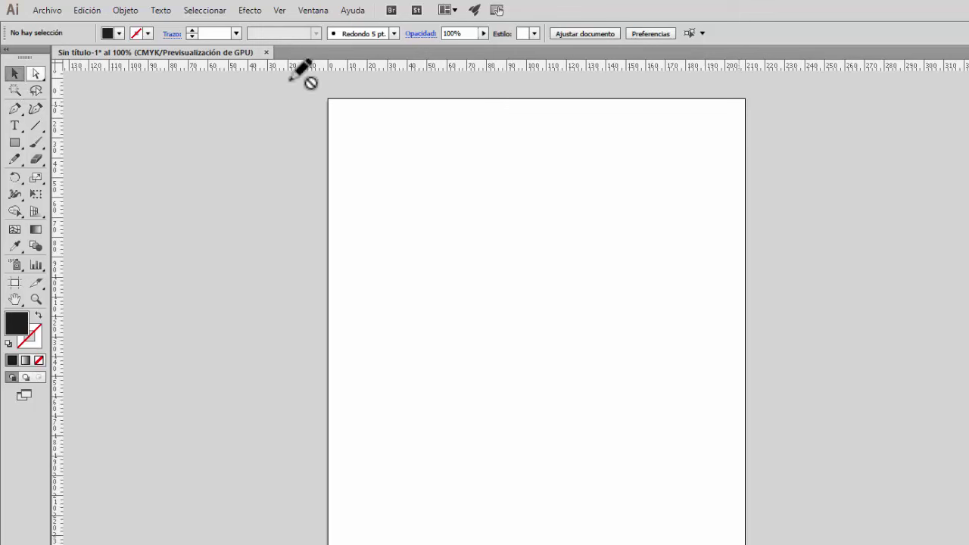
# Step: Turn Capa 1's visibility back on so the lorem ipsum text shows again
pyautogui.rightClick(338, 66)
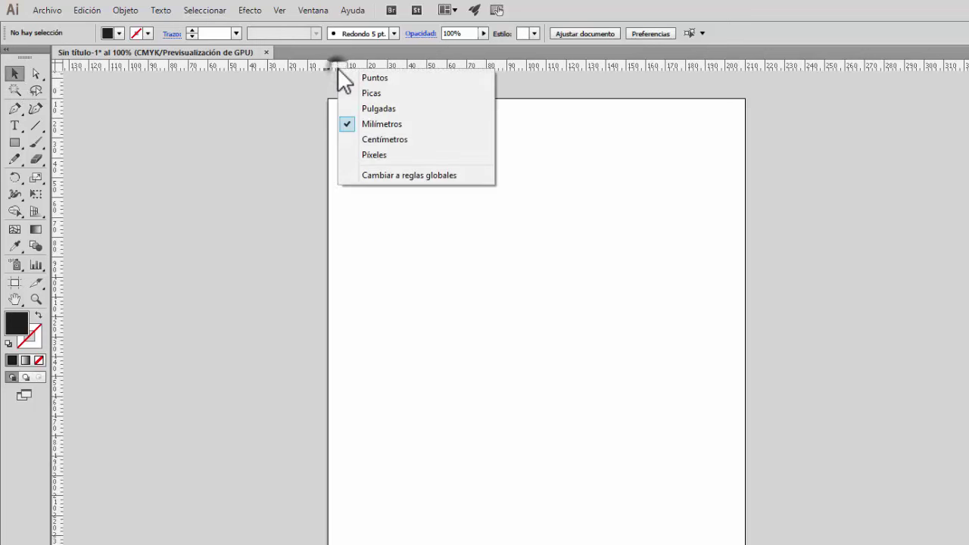
pyautogui.click(538, 5)
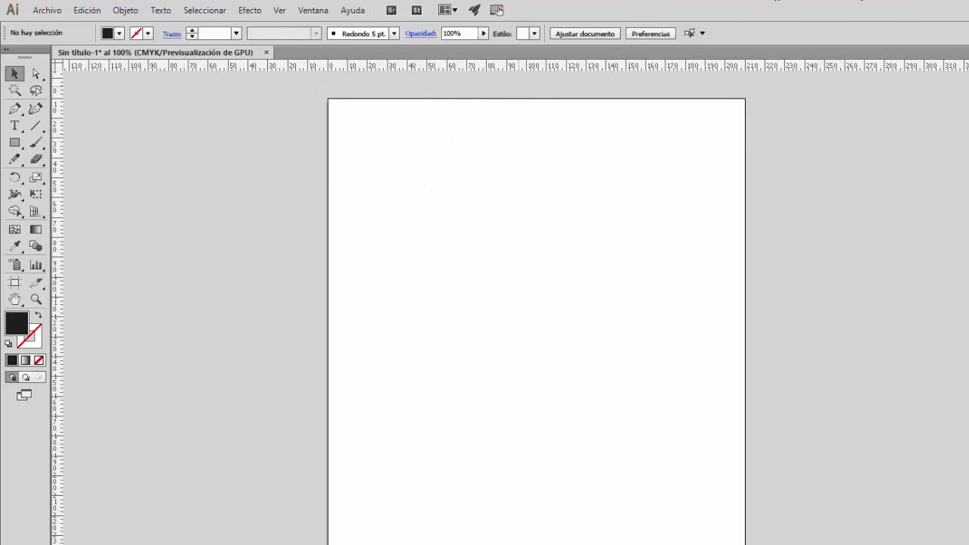
pyautogui.press('F7')
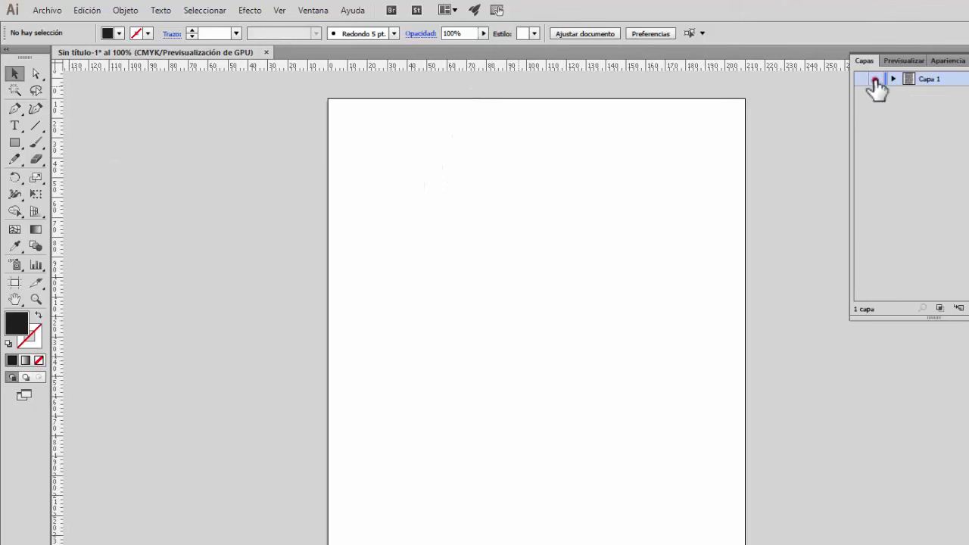
pyautogui.click(875, 78)
pyautogui.press('F7')
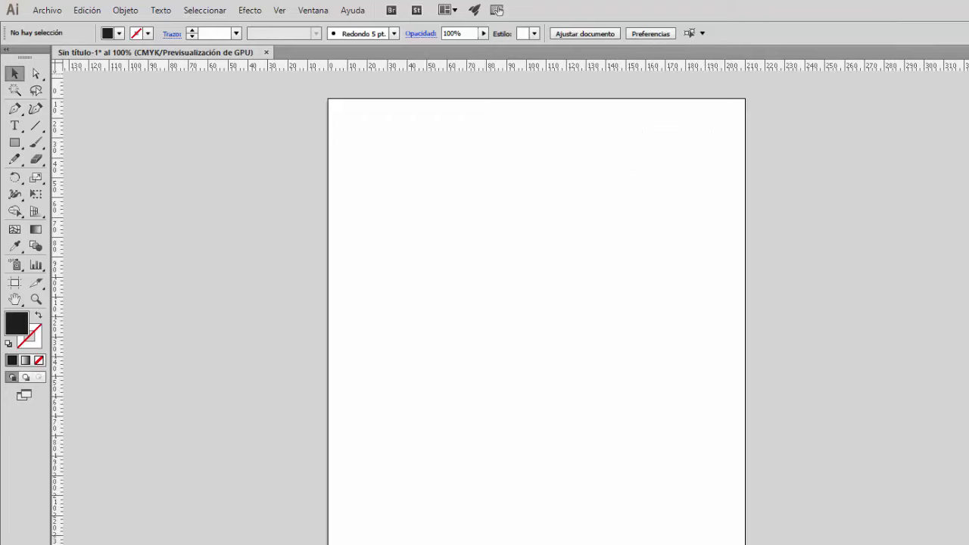
pyautogui.press('F7')
pyautogui.click(862, 78)
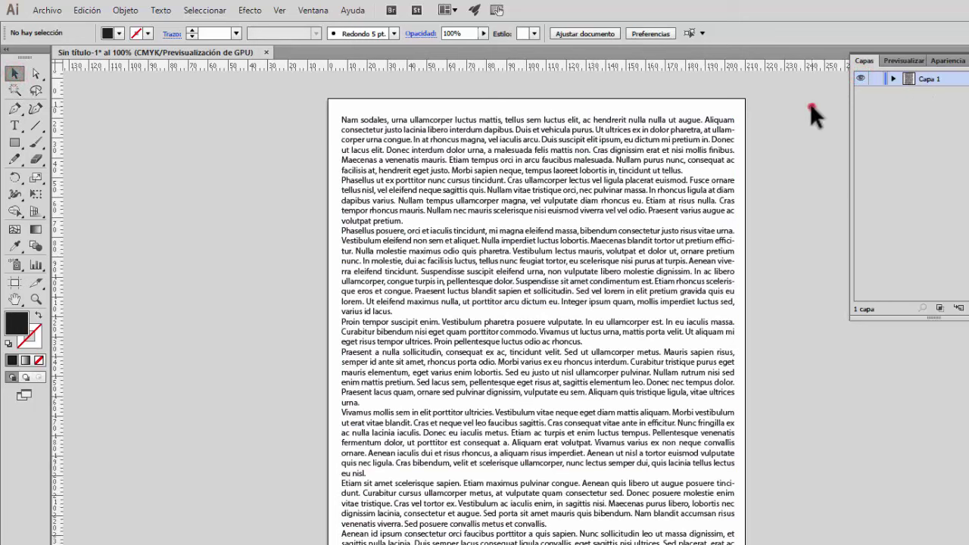
# Step: Close the Layers panel, then select and deselect the lorem ipsum text frame
pyautogui.press('F7')
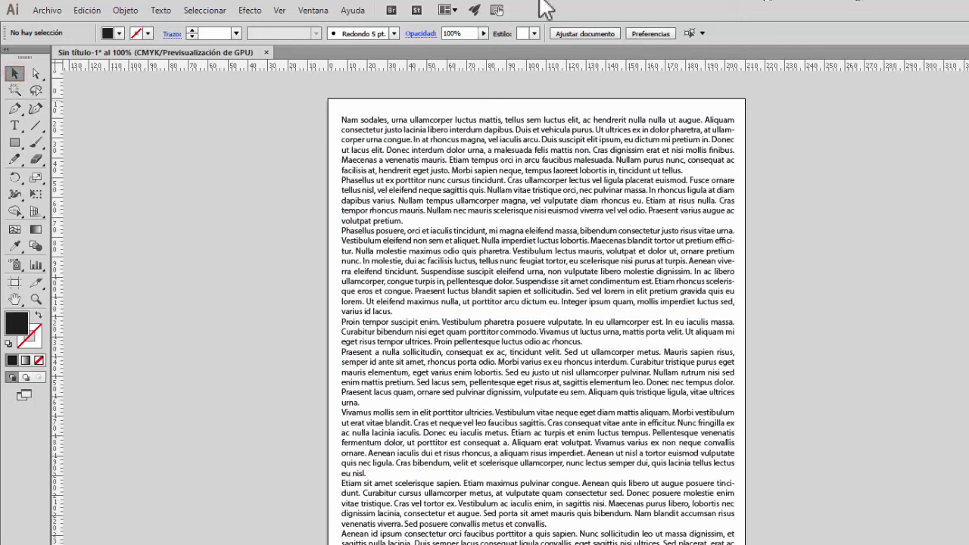
pyautogui.click(19, 75)
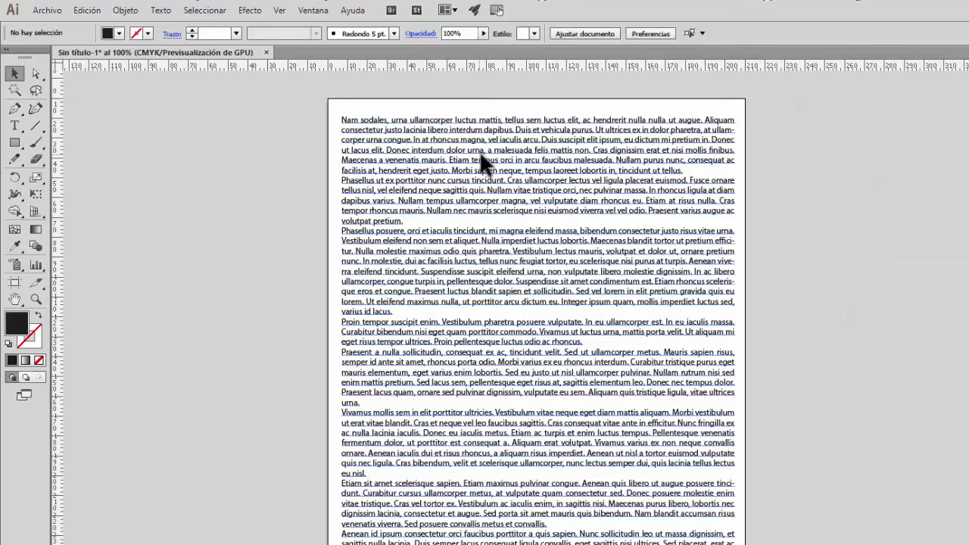
pyautogui.click(482, 128)
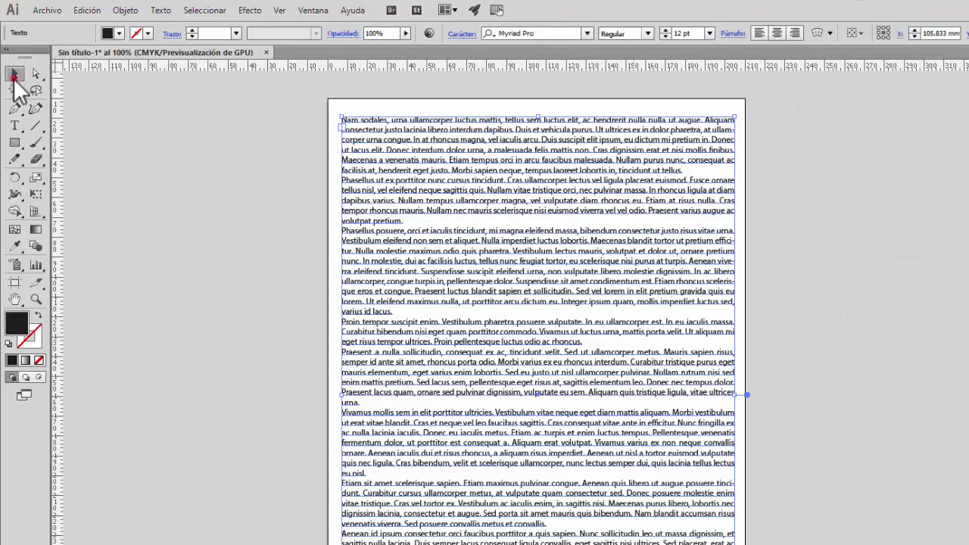
pyautogui.click(176, 143)
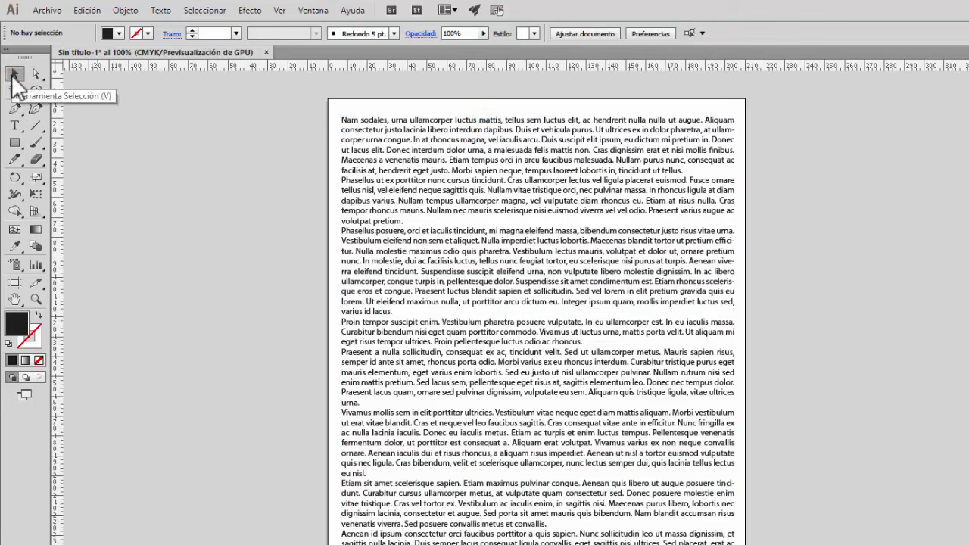
pyautogui.click(14, 73)
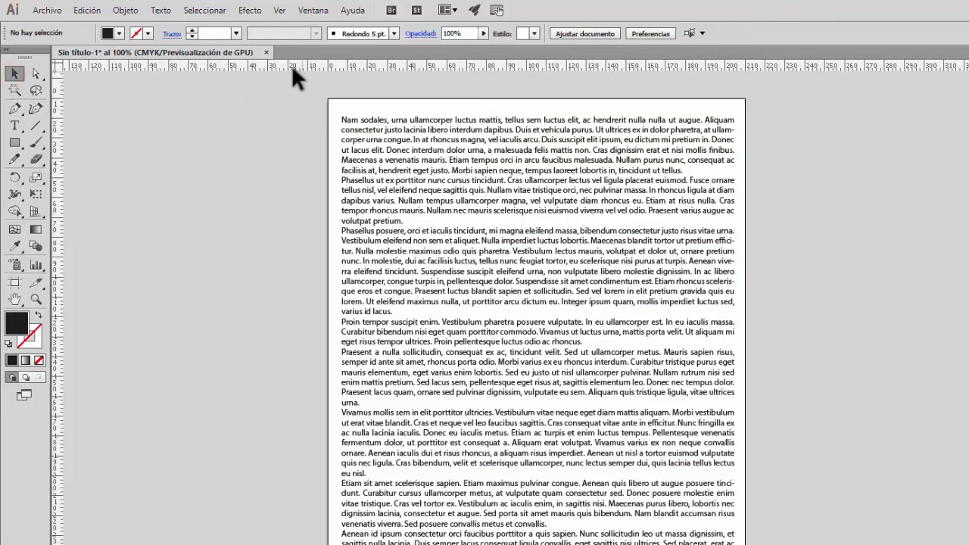
# Step: Switch the ruler units from millimetres to Puntos (points)
pyautogui.hotkey('ctrl', 'r')
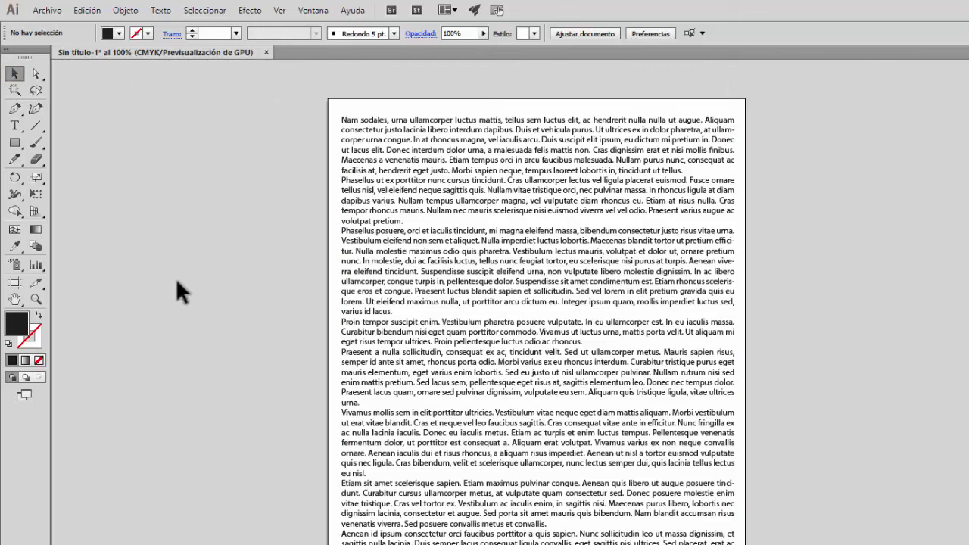
pyautogui.hotkey('ctrl', 'r')
pyautogui.hotkey('ctrl', 'r')
pyautogui.hotkey('ctrl', 'r')
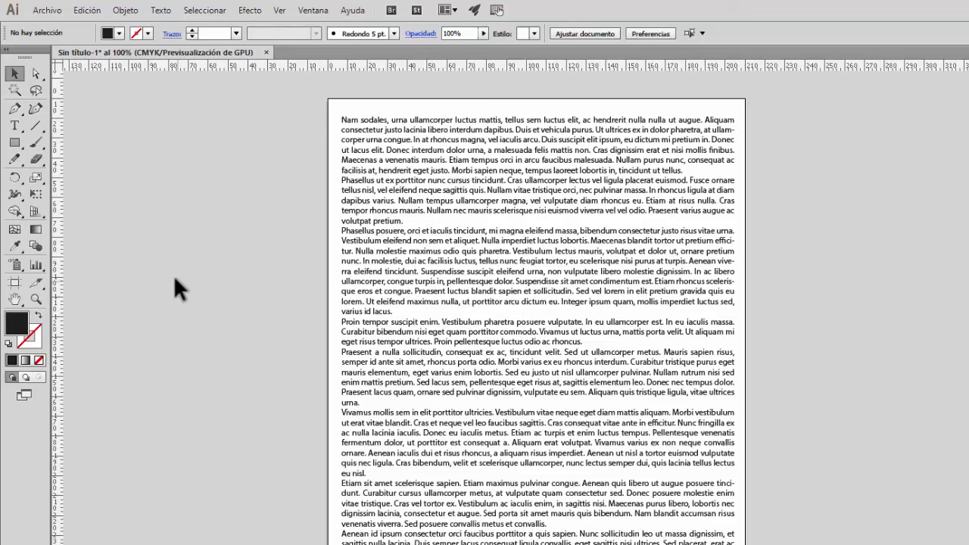
pyautogui.rightClick(283, 64)
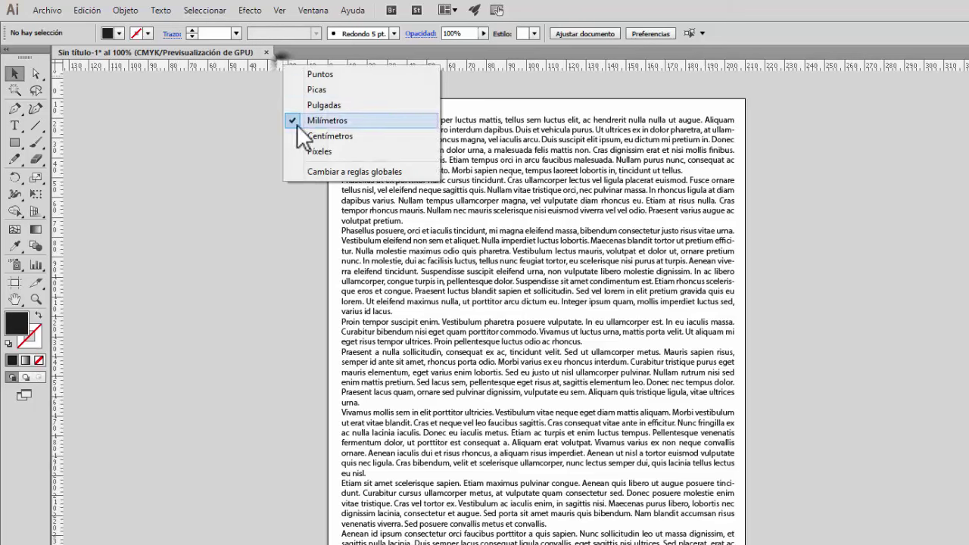
pyautogui.click(321, 74)
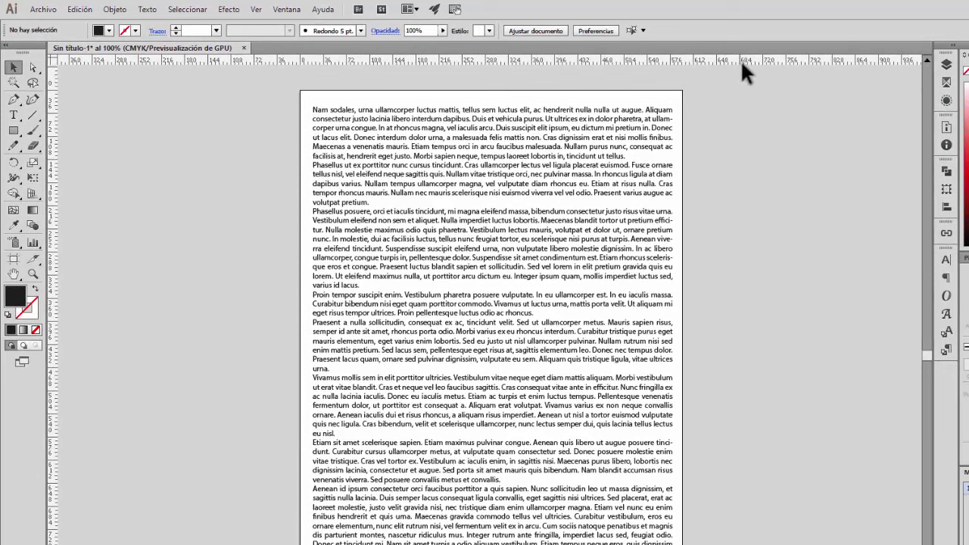
# Step: Hide and lock Capa 1 in the Layers panel, leaving the page blank
pyautogui.click(947, 65)
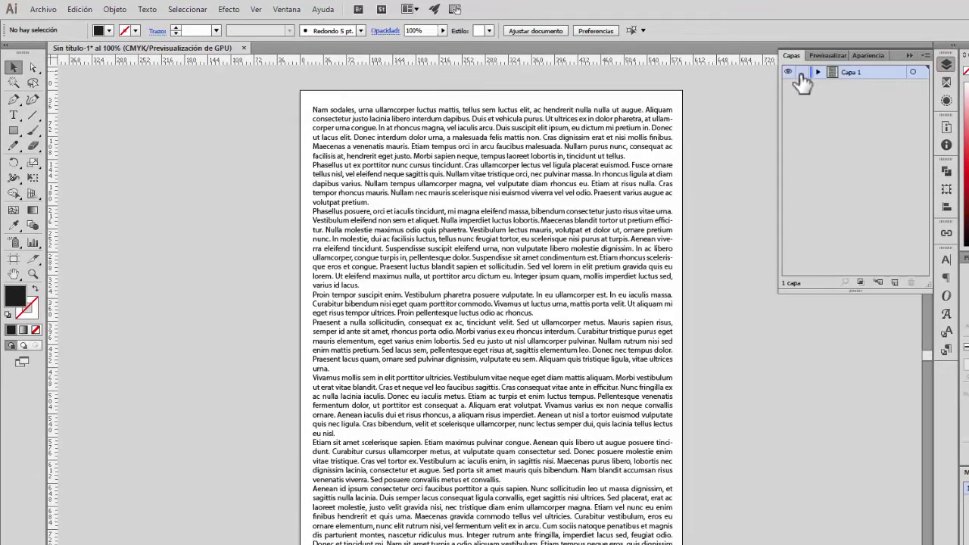
pyautogui.click(788, 72)
pyautogui.click(802, 72)
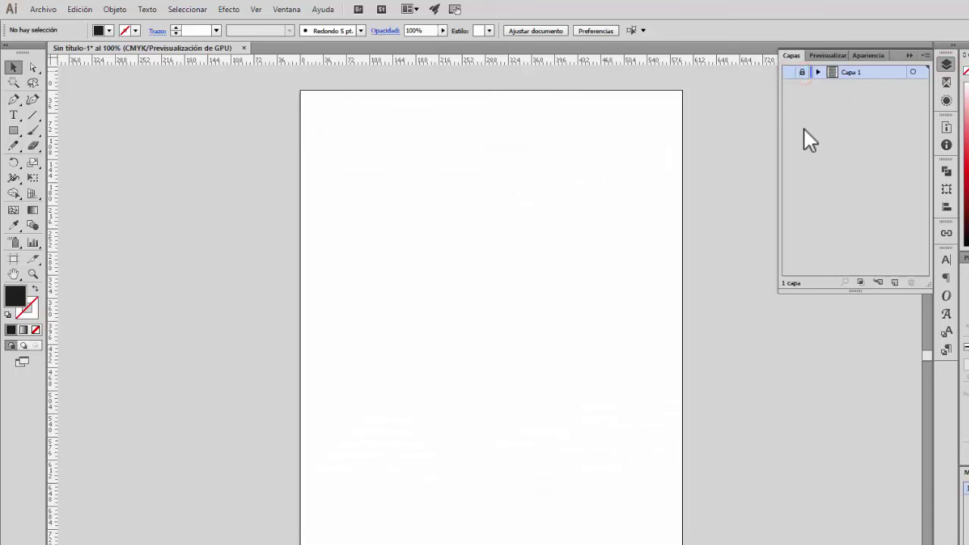
pyautogui.click(910, 55)
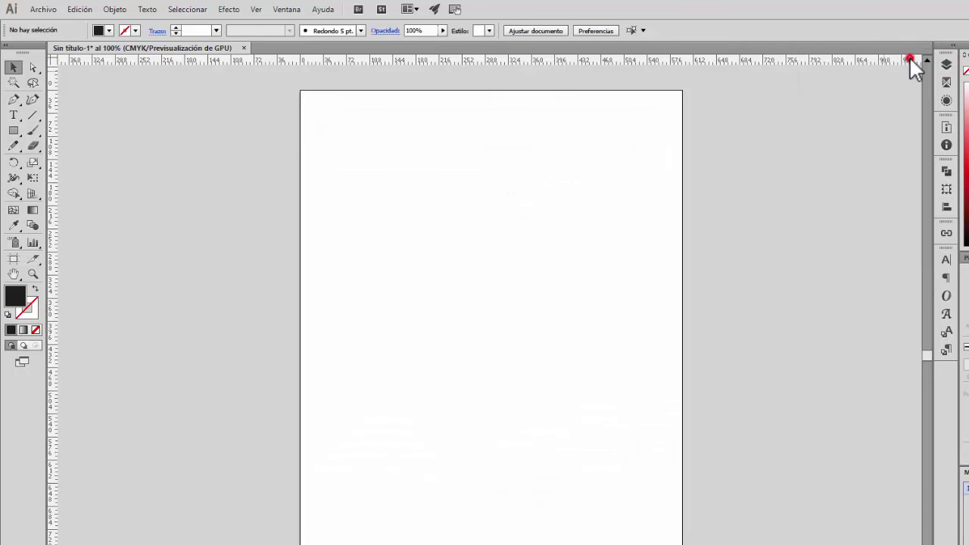
# Step: Check that a rectangle cannot be drawn on the hidden, locked Capa 1
pyautogui.click(16, 68)
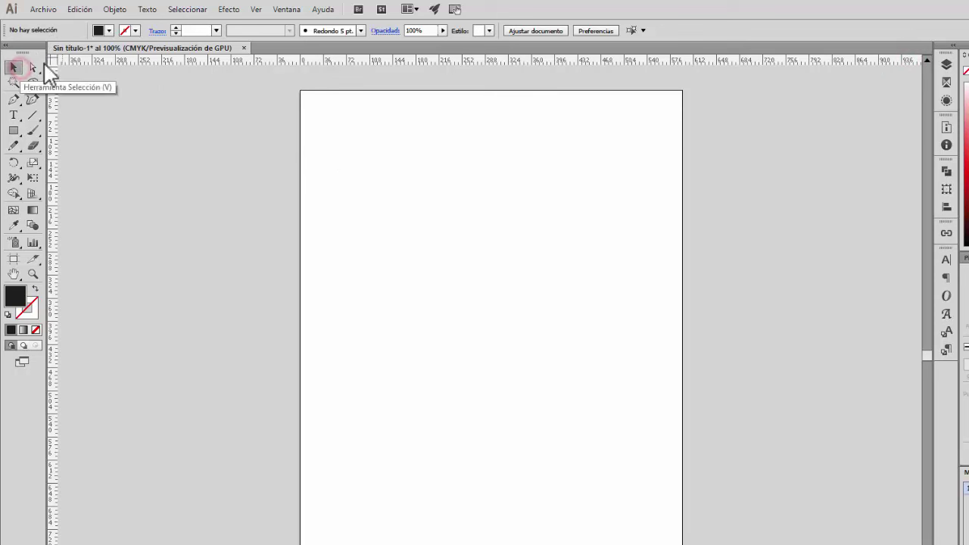
pyautogui.rightClick(142, 59)
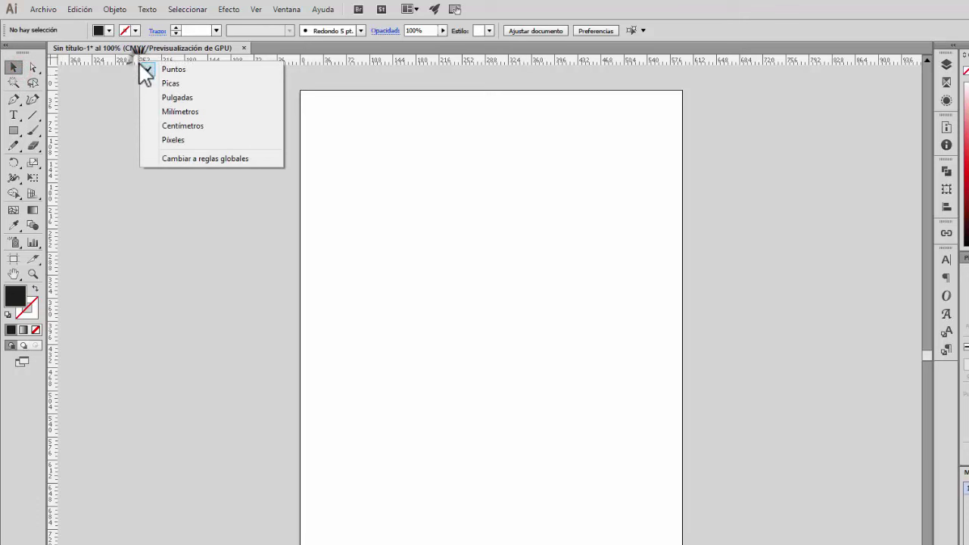
pyautogui.click(15, 67)
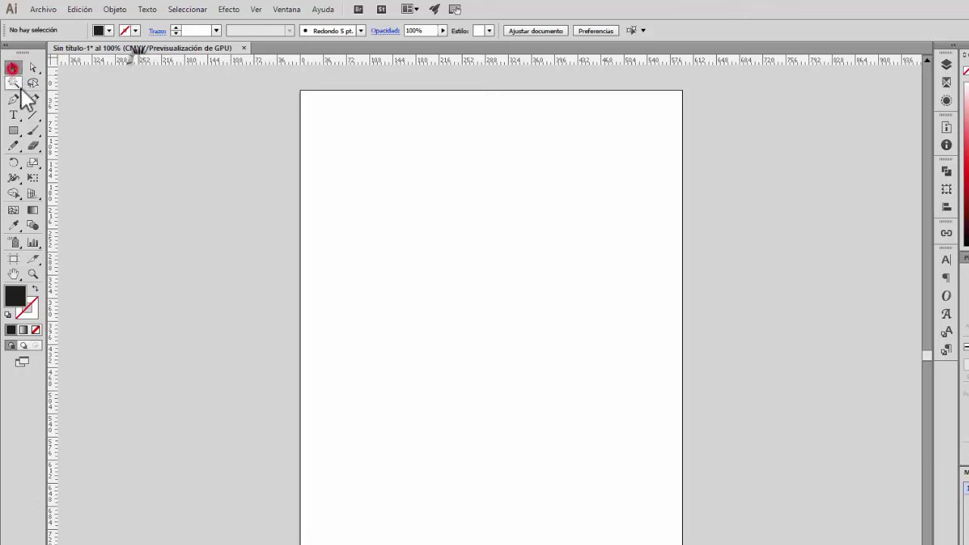
pyautogui.rightClick(122, 60)
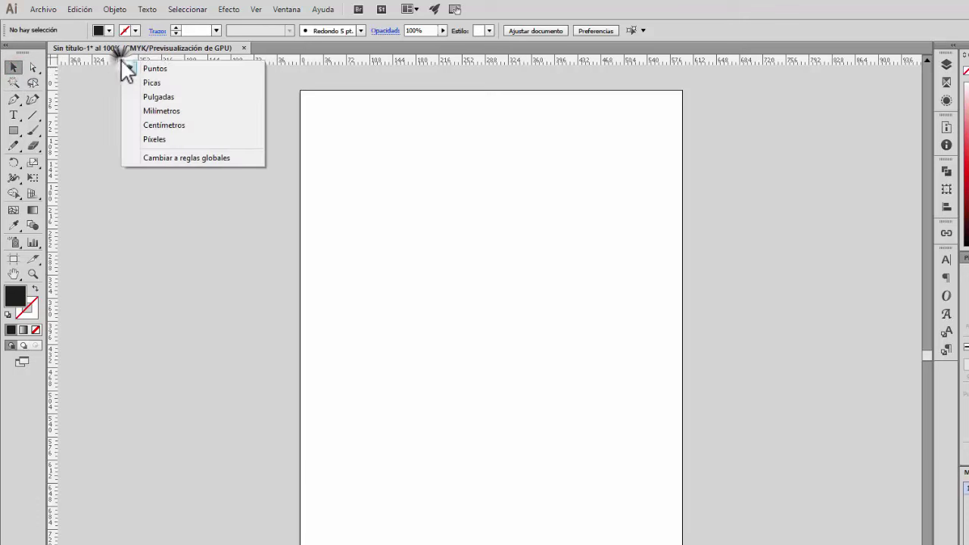
pyautogui.click(650, 7)
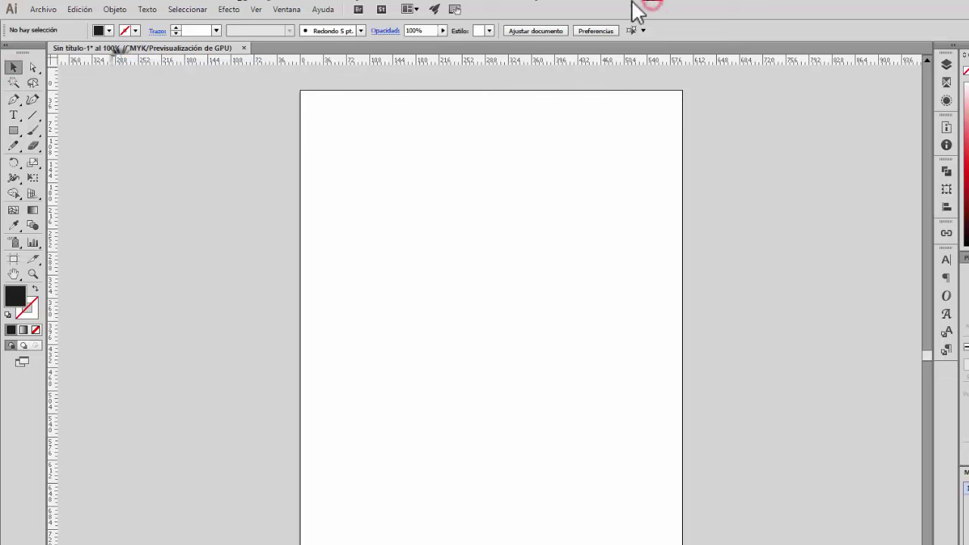
pyautogui.click(12, 130)
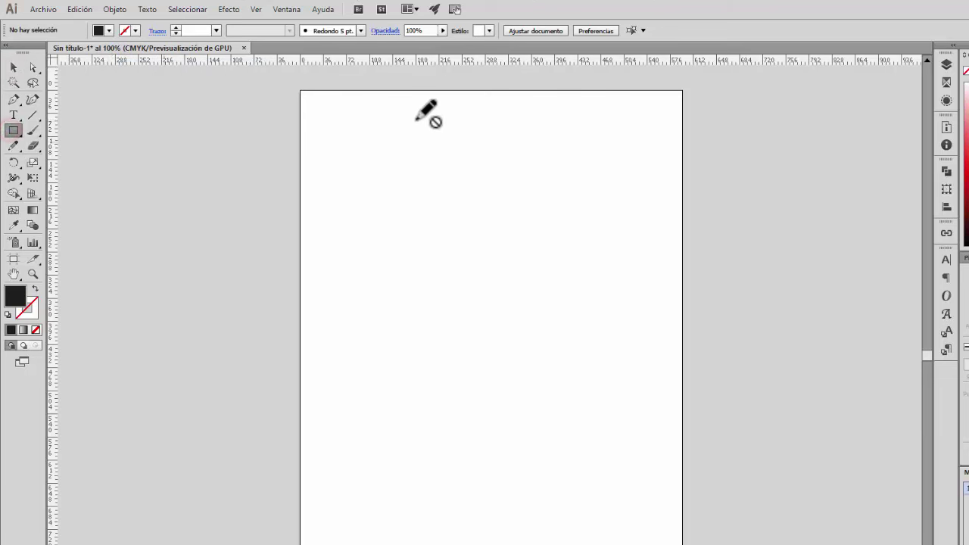
pyautogui.click(325, 114)
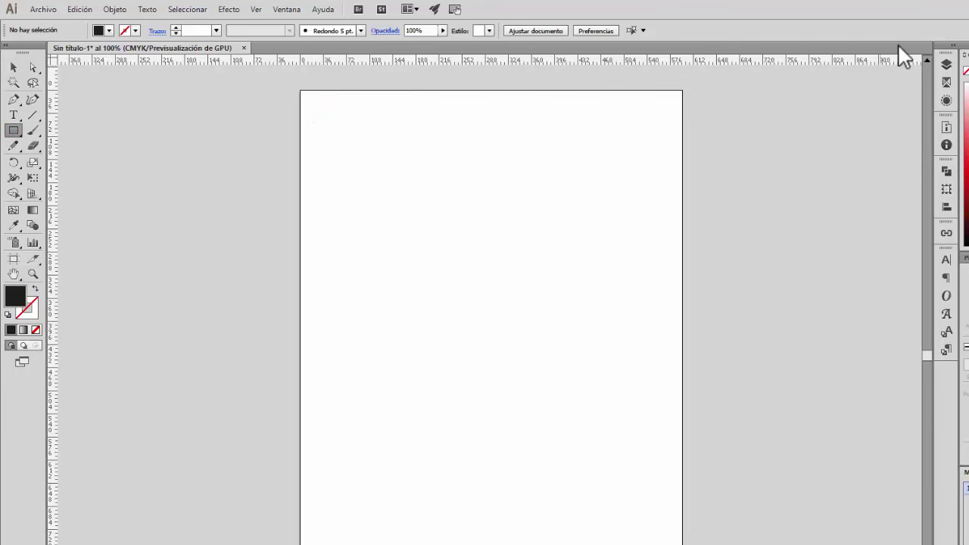
# Step: Add a new layer, Capa 2, above the hidden Capa 1
pyautogui.click(947, 64)
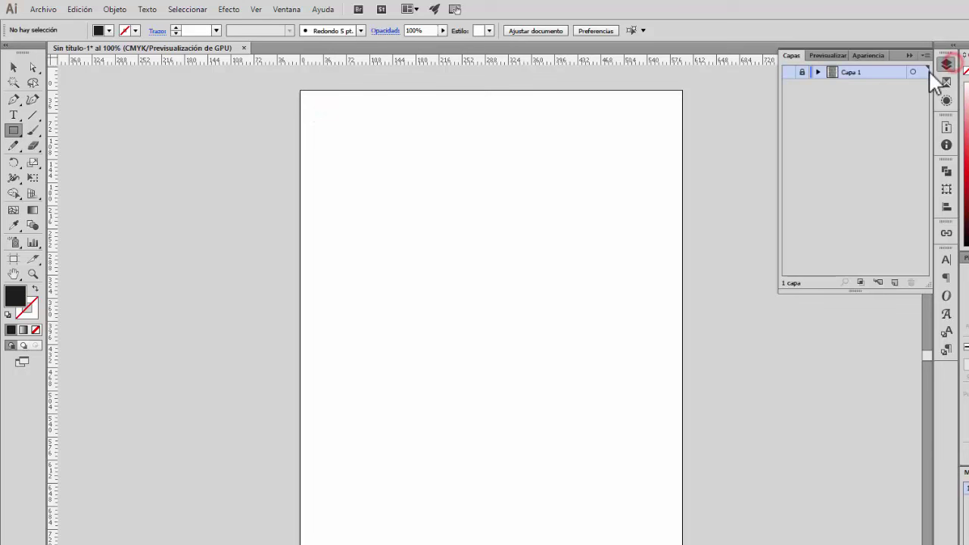
pyautogui.click(800, 71)
pyautogui.click(894, 282)
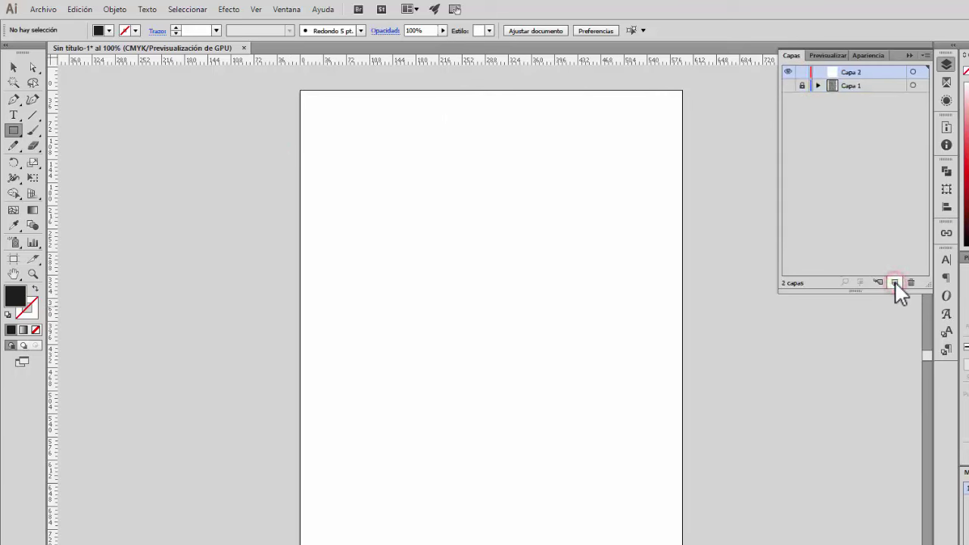
# Step: Draw a test rectangle on Capa 2, delete it, and close the Layers panel
pyautogui.moveTo(391, 138)
pyautogui.mouseDown()
pyautogui.moveTo(422, 182)
pyautogui.moveTo(642, 282)
pyautogui.mouseUp()
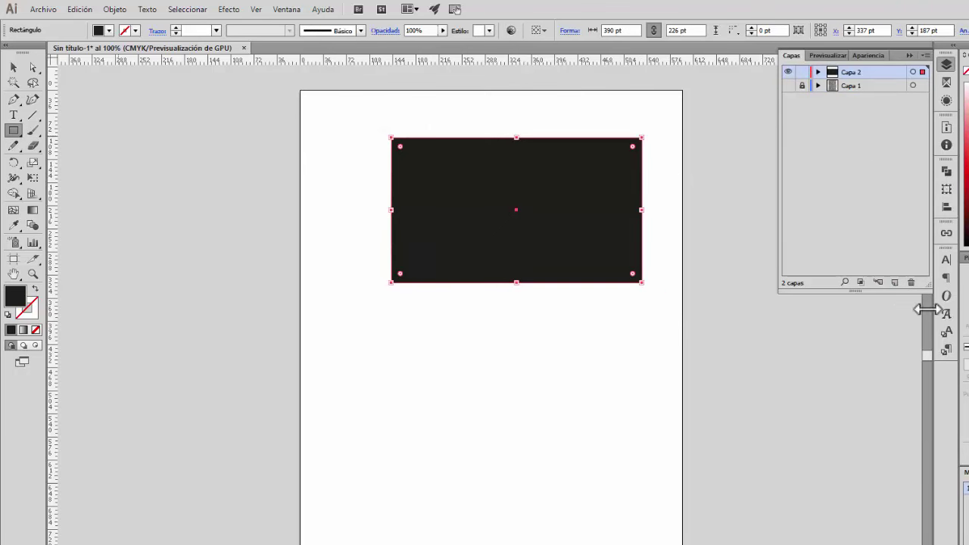
pyautogui.click(13, 67)
pyautogui.click(608, 123)
pyautogui.click(581, 192)
pyautogui.press('Delete')
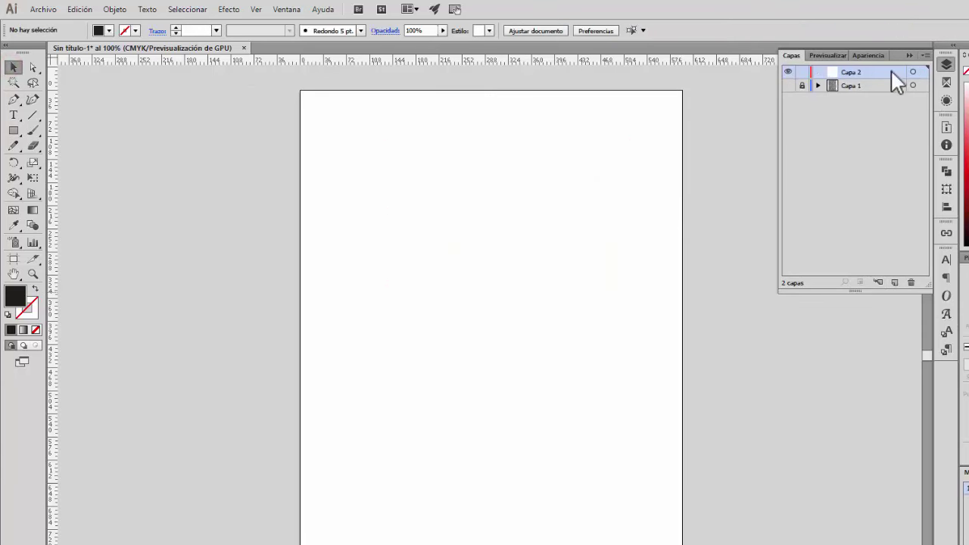
pyautogui.click(909, 56)
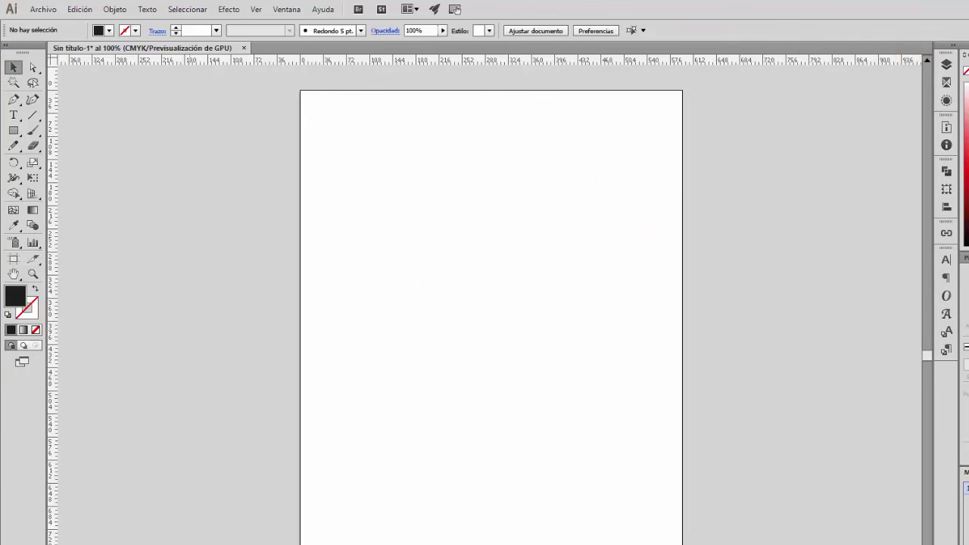
pyautogui.click(13, 131)
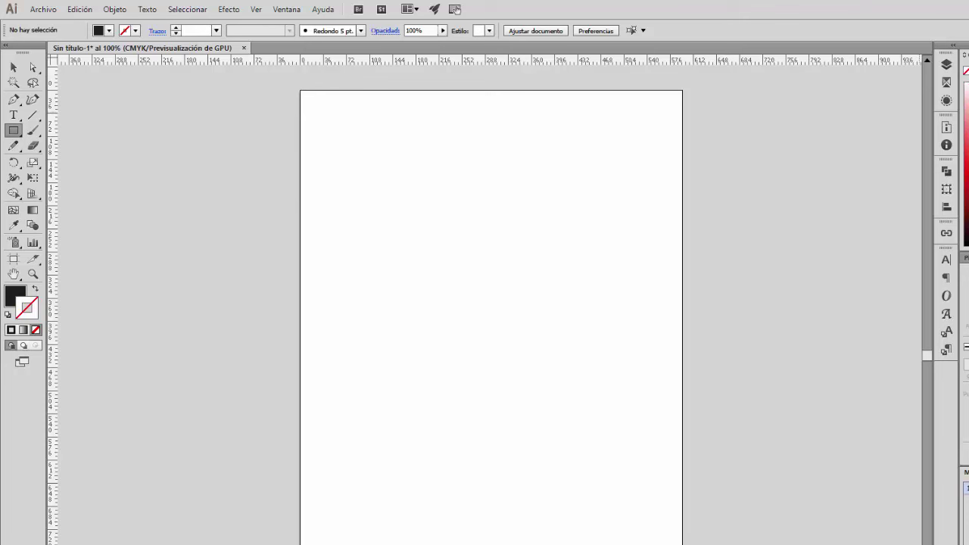
# Step: Draw an unfilled, light-green-stroked rectangle of about 532 × 777 pt along the page margins
pyautogui.press(',')
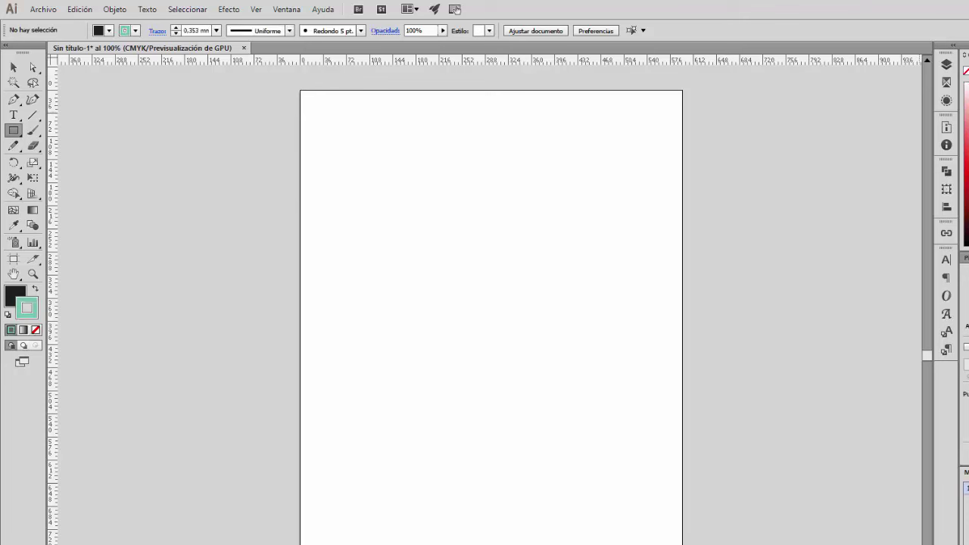
pyautogui.click(14, 294)
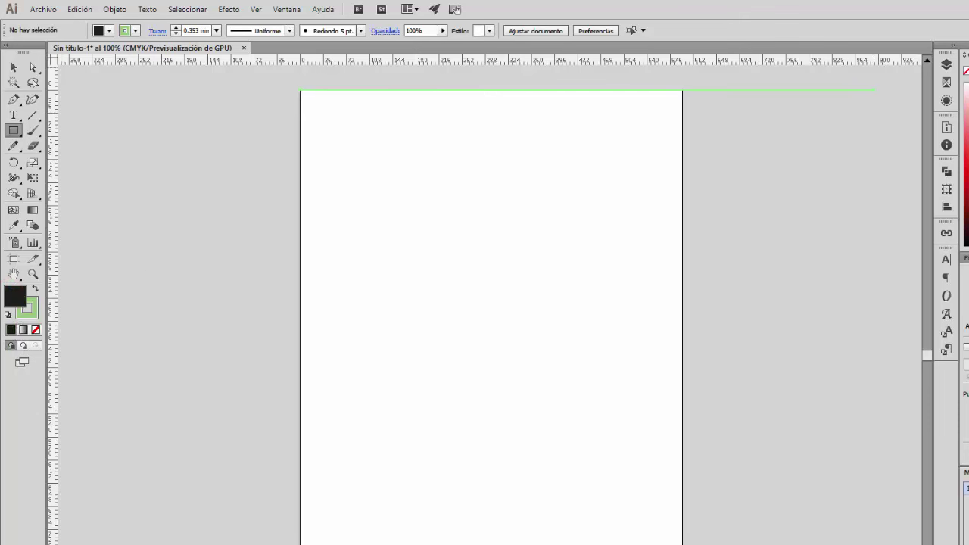
pyautogui.press('/')
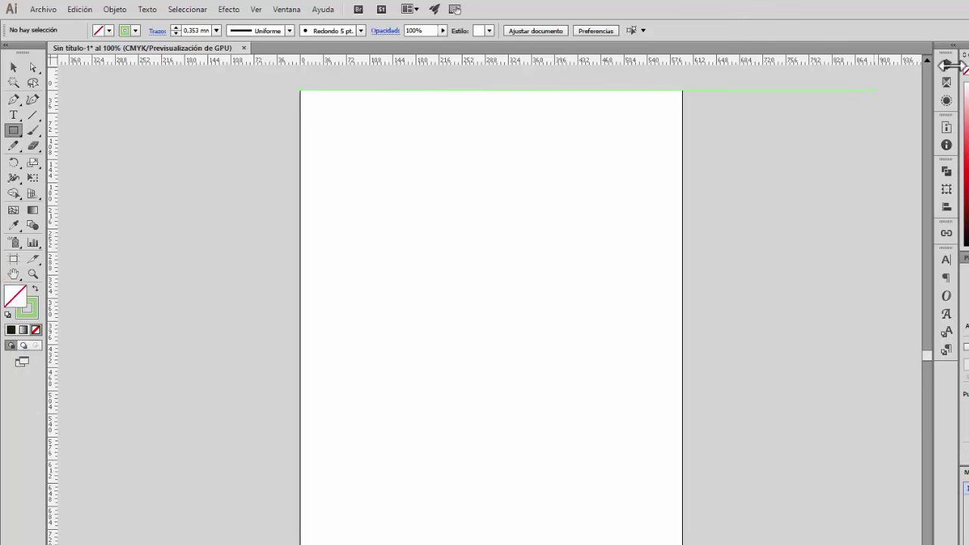
pyautogui.click(14, 132)
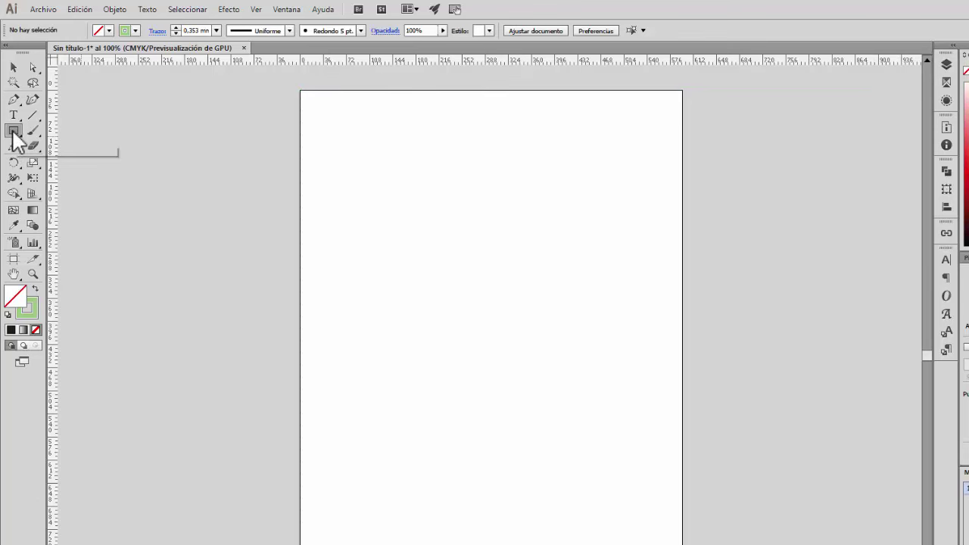
pyautogui.moveTo(322, 112); pyautogui.dragTo(665, 544)
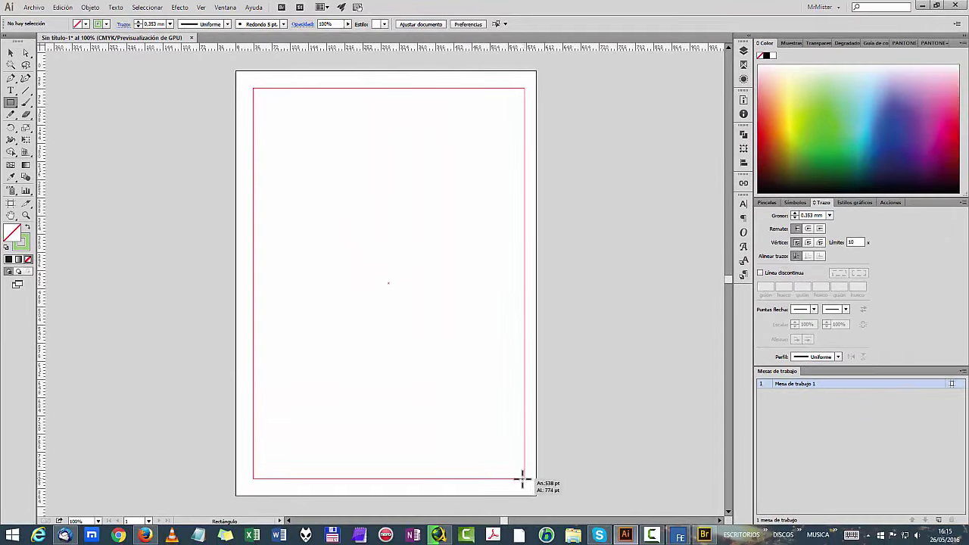
pyautogui.moveTo(522, 477); pyautogui.dragTo(522, 479)
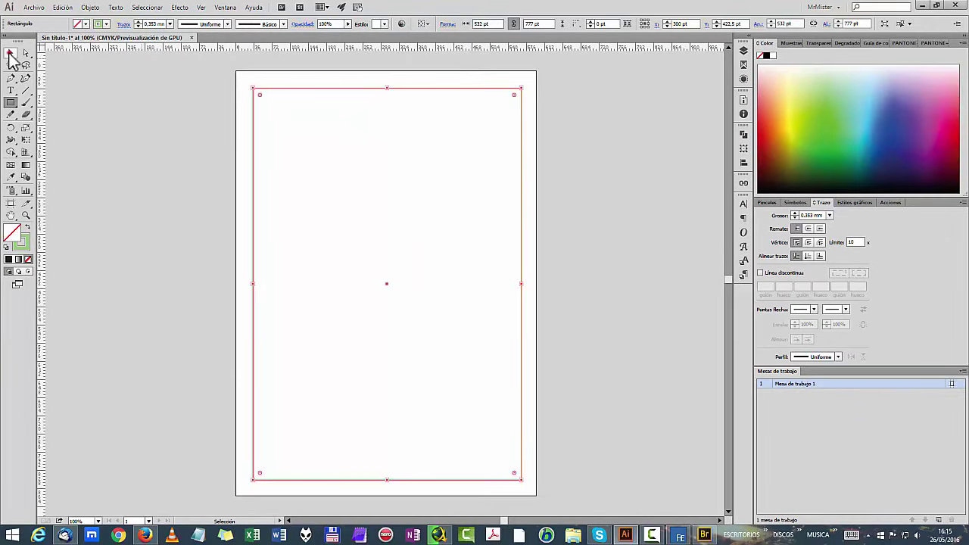
# Step: Deselect the margin rectangle and zoom the view in, then back out to about 115%
pyautogui.click(10, 53)
pyautogui.click(630, 126)
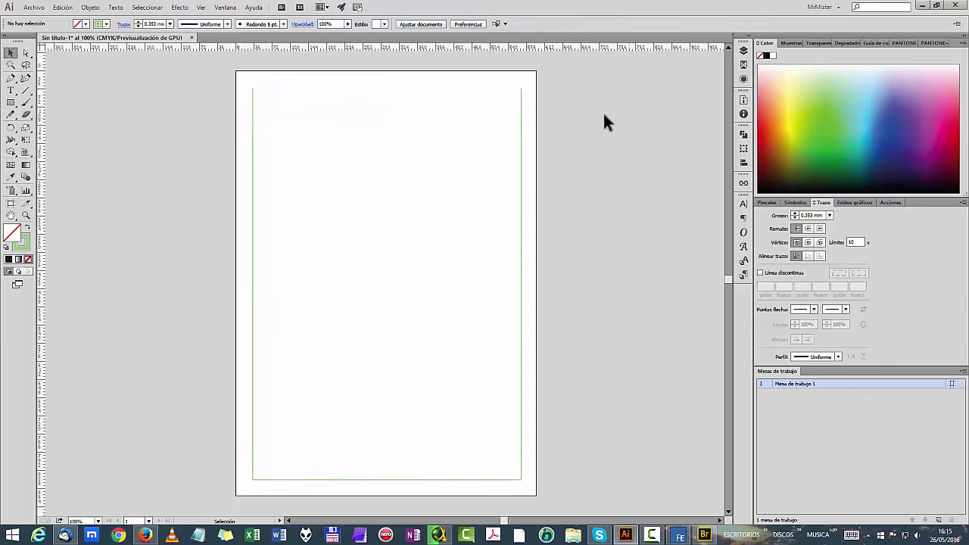
pyautogui.click(523, 131)
pyautogui.click(549, 91)
pyautogui.click(25, 216)
pyautogui.click(320, 99)
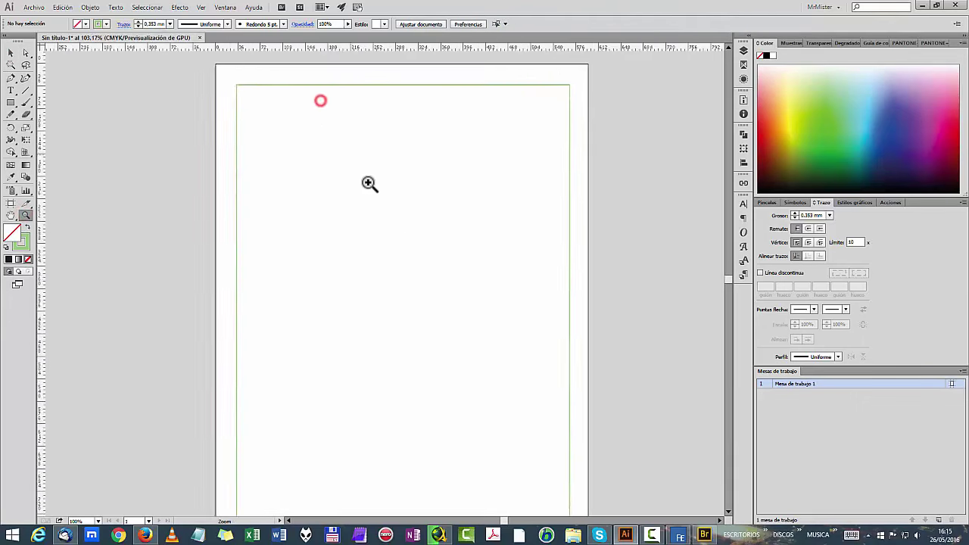
pyautogui.keyDown('alt'); pyautogui.click(365, 167); pyautogui.keyUp('alt')
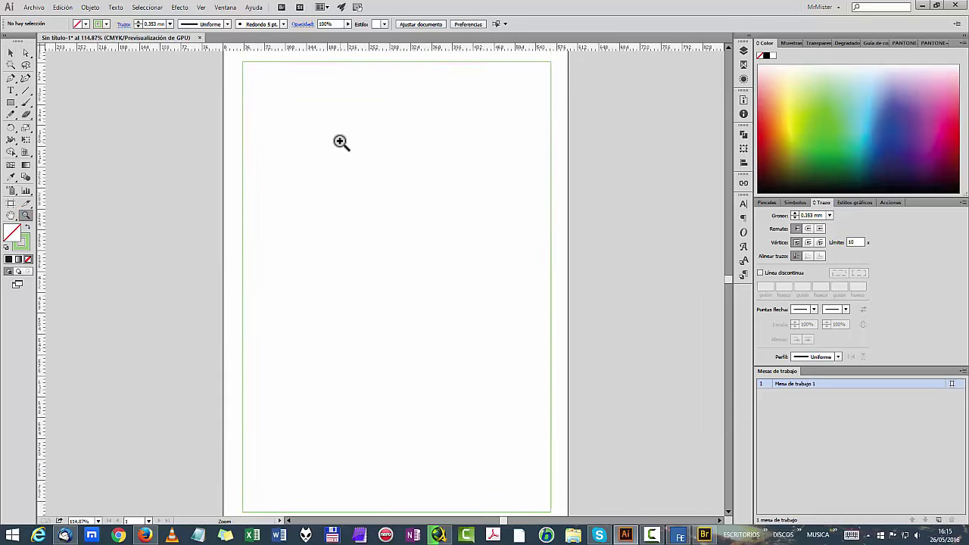
pyautogui.scroll(3, 341, 142)
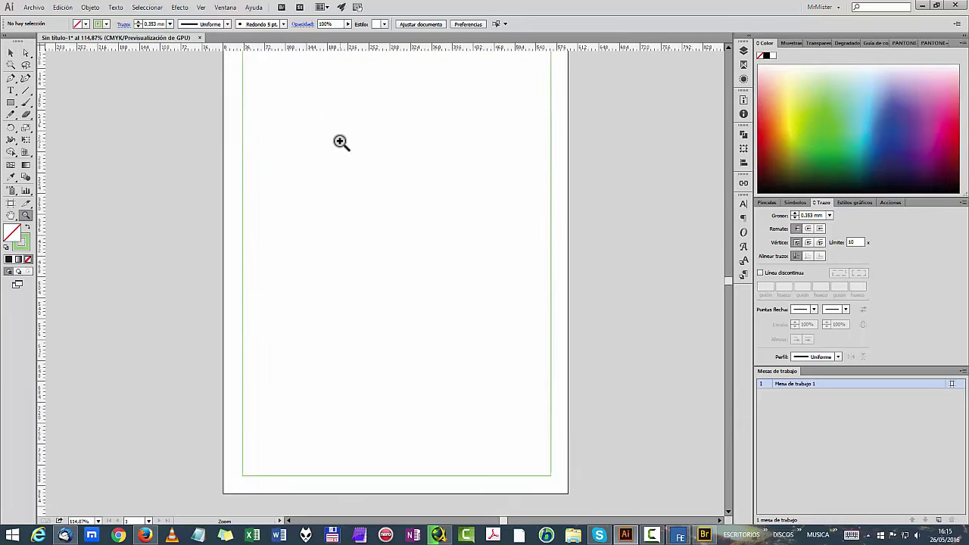
pyautogui.scroll(1, 341, 143)
pyautogui.scroll(-2, 341, 142)
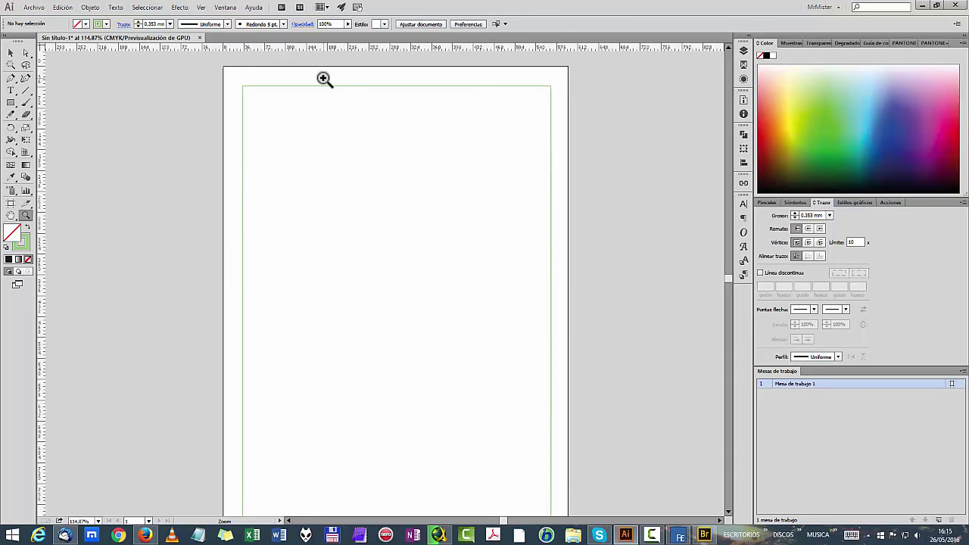
pyautogui.scroll(-7, 325, 81)
pyautogui.scroll(4, 335, 106)
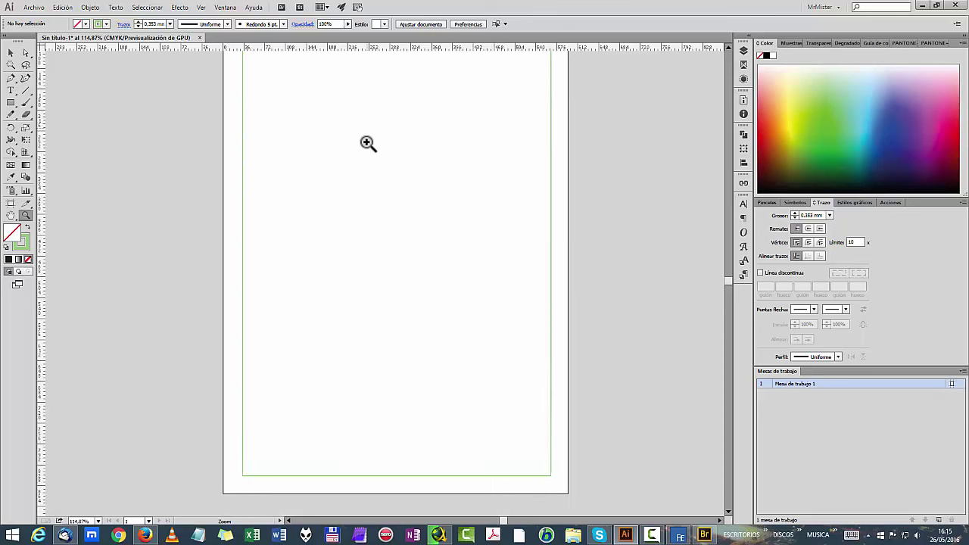
pyautogui.scroll(3, 369, 143)
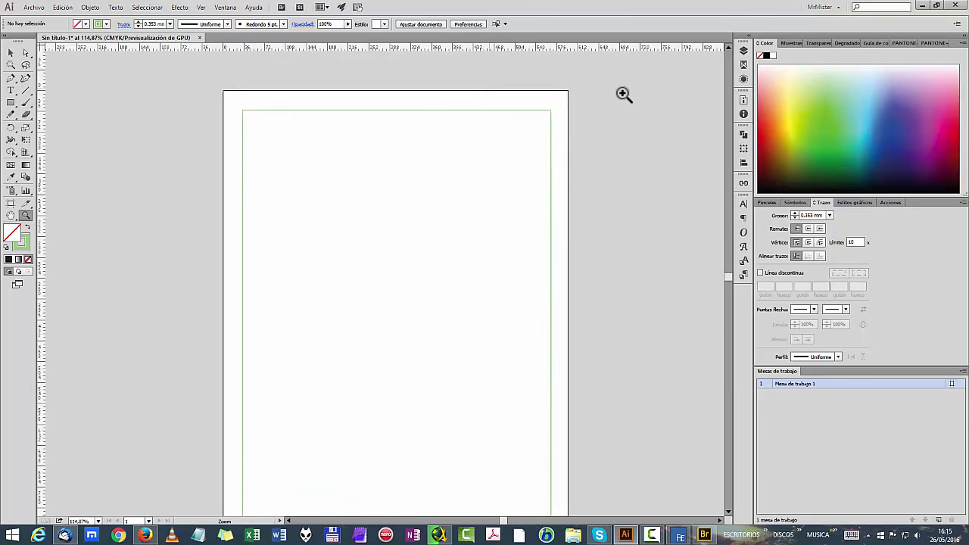
pyautogui.scroll(-5, 570, 318)
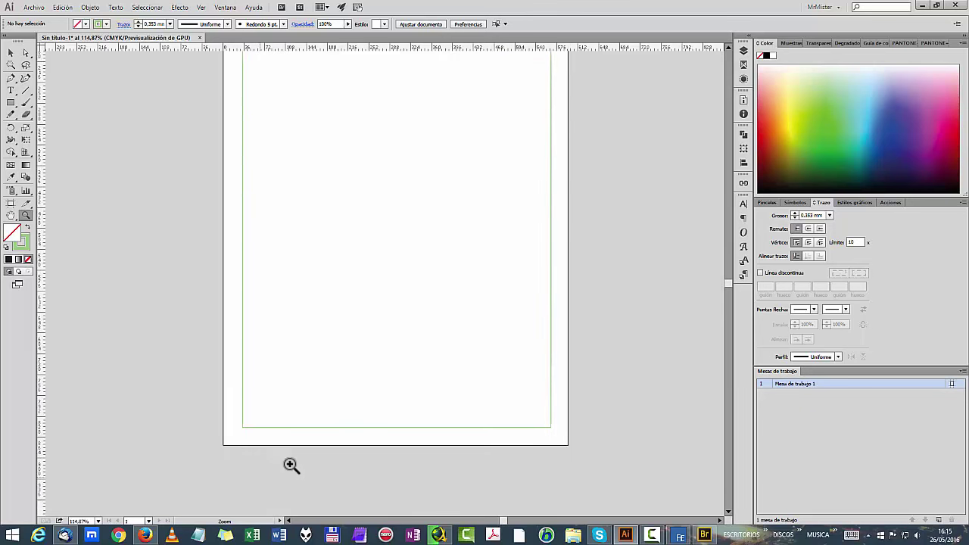
pyautogui.scroll(5, 244, 433)
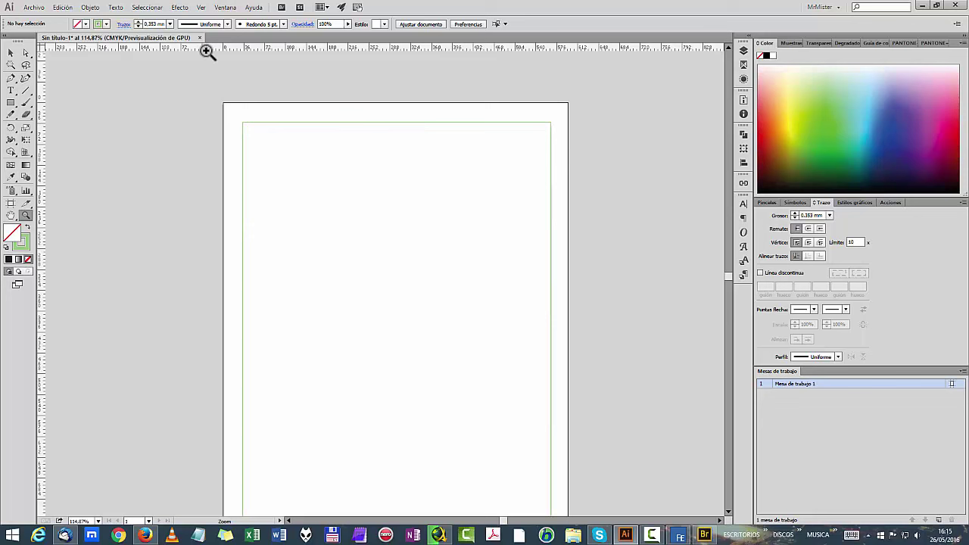
pyautogui.click(11, 52)
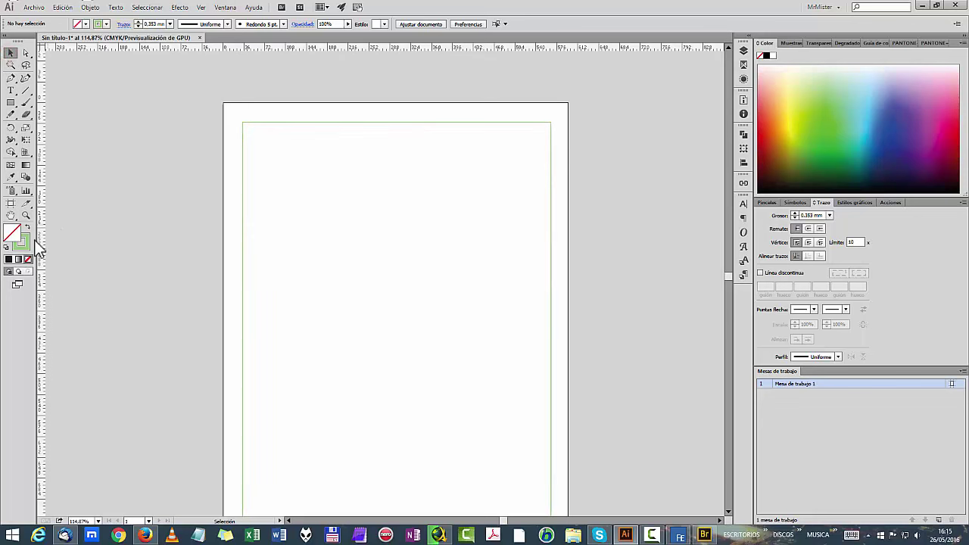
pyautogui.click(11, 203)
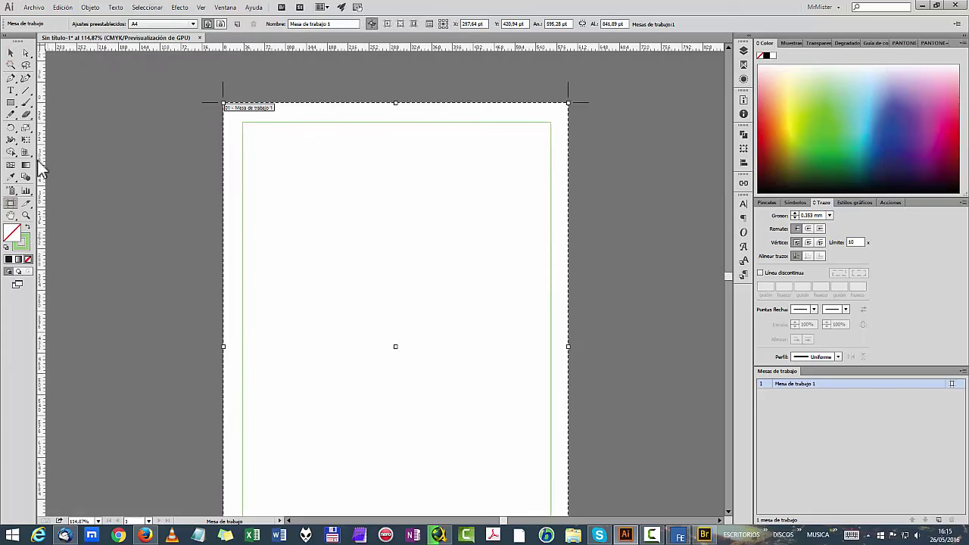
pyautogui.doubleClick(11, 203)
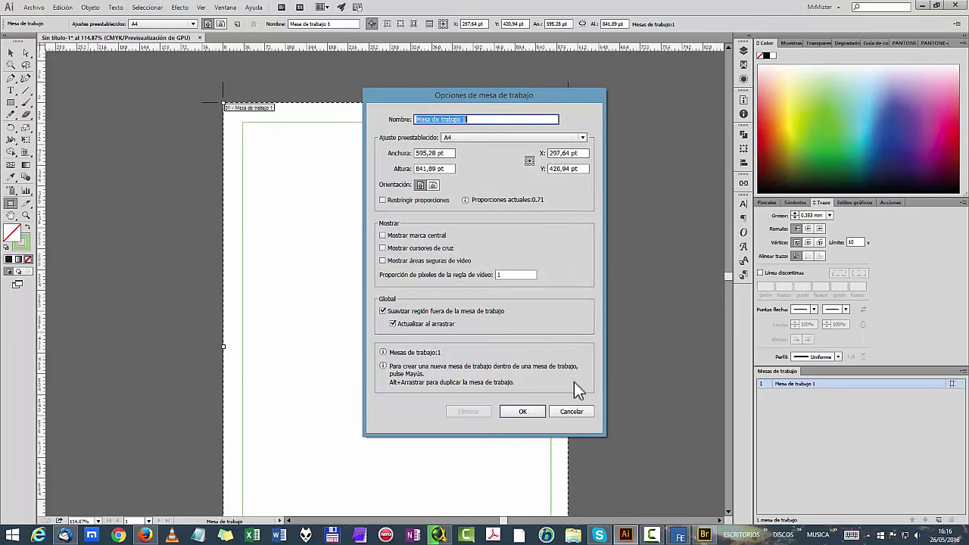
pyautogui.click(572, 413)
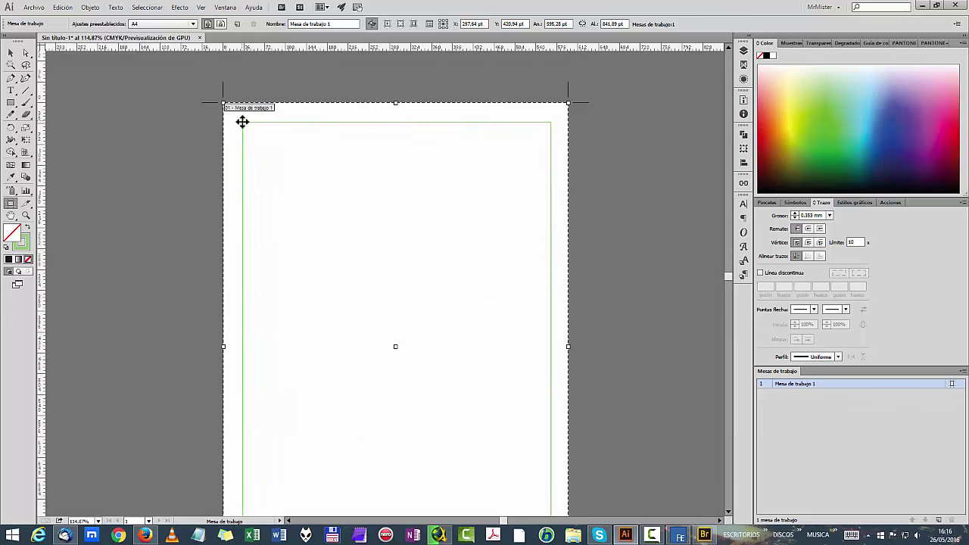
# Step: Leave artboard editing and select the 532 × 777 pt green margin rectangle
pyautogui.click(10, 53)
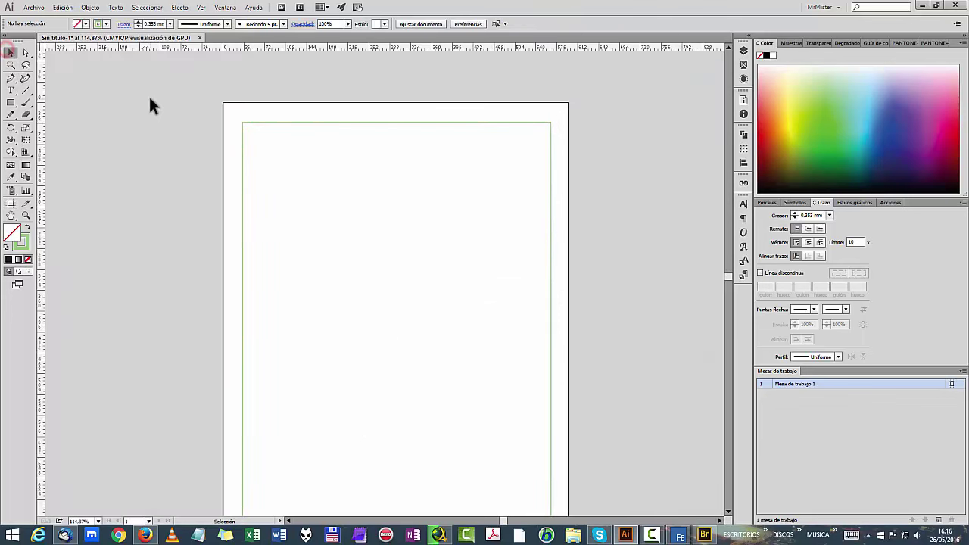
pyautogui.scroll(-1, 398, 237)
pyautogui.scroll(-2, 400, 239)
pyautogui.scroll(3, 399, 242)
pyautogui.scroll(-3, 501, 120)
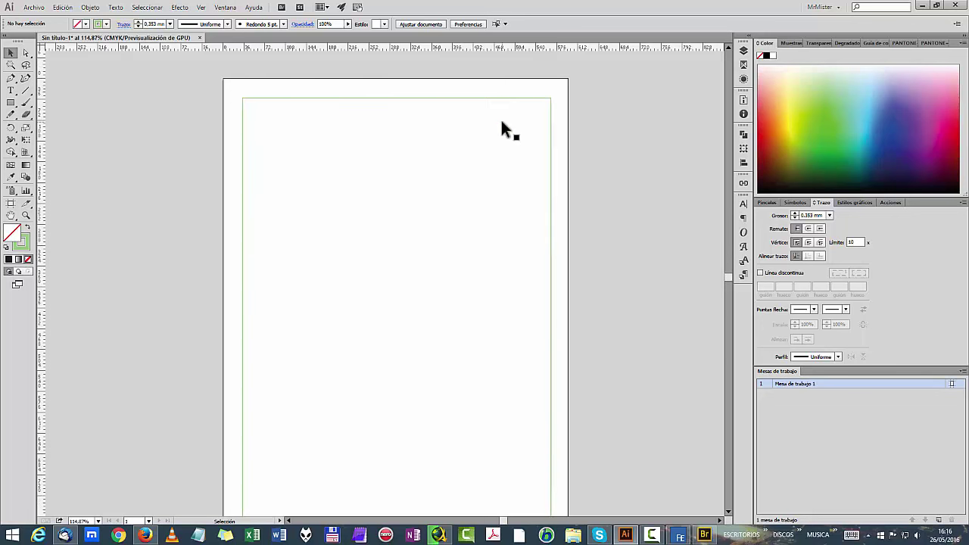
pyautogui.scroll(3, 501, 119)
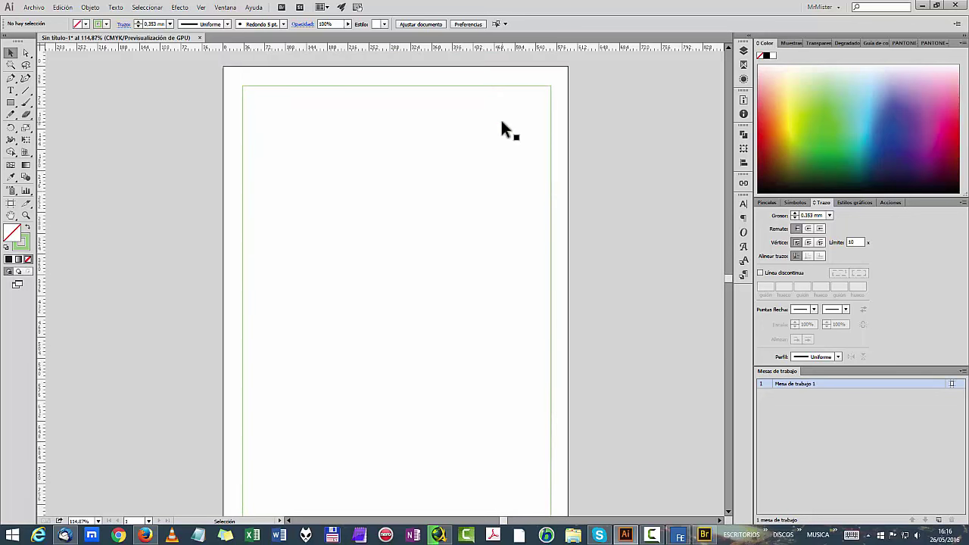
pyautogui.click(508, 86)
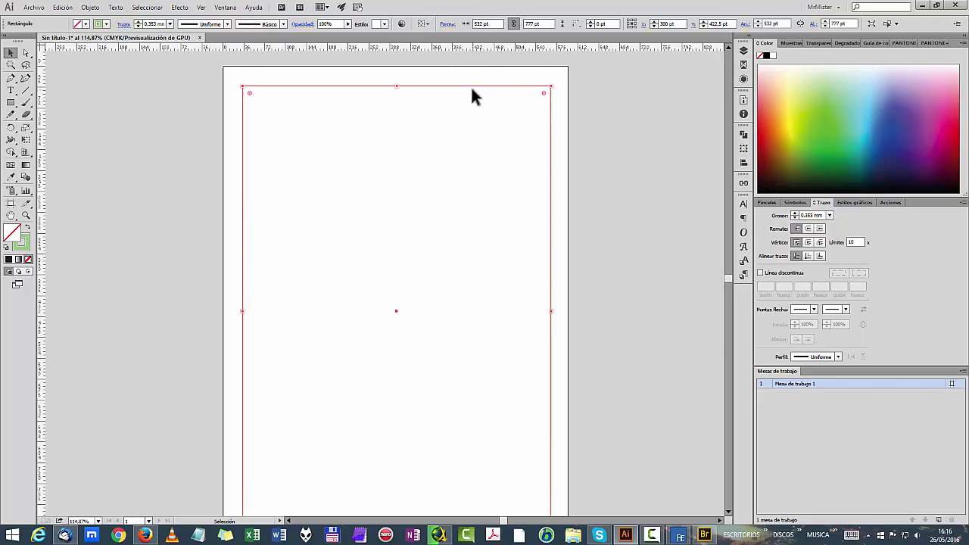
# Step: Open Objeto > Trazado > Filas y columnas for the rectangle with Previsualizar on
pyautogui.click(91, 8)
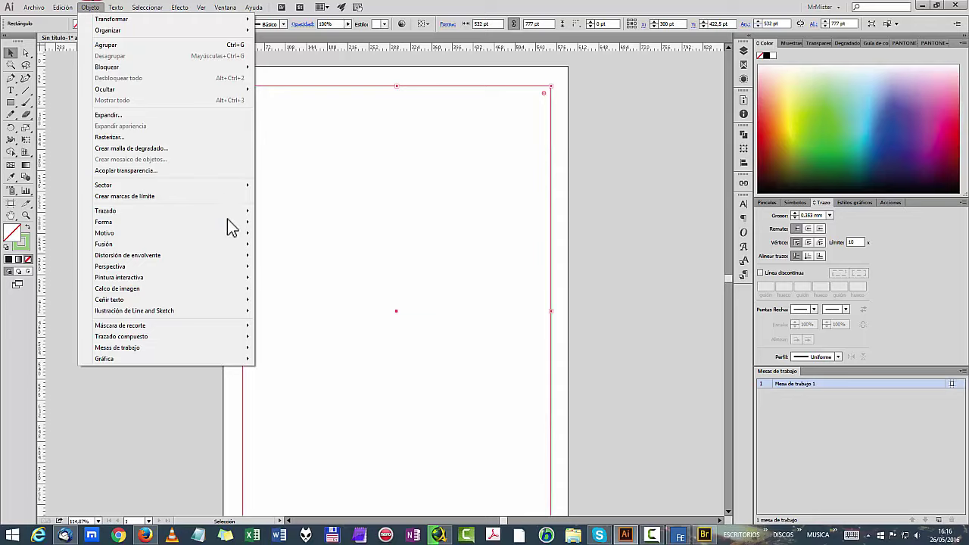
pyautogui.moveTo(227, 212)
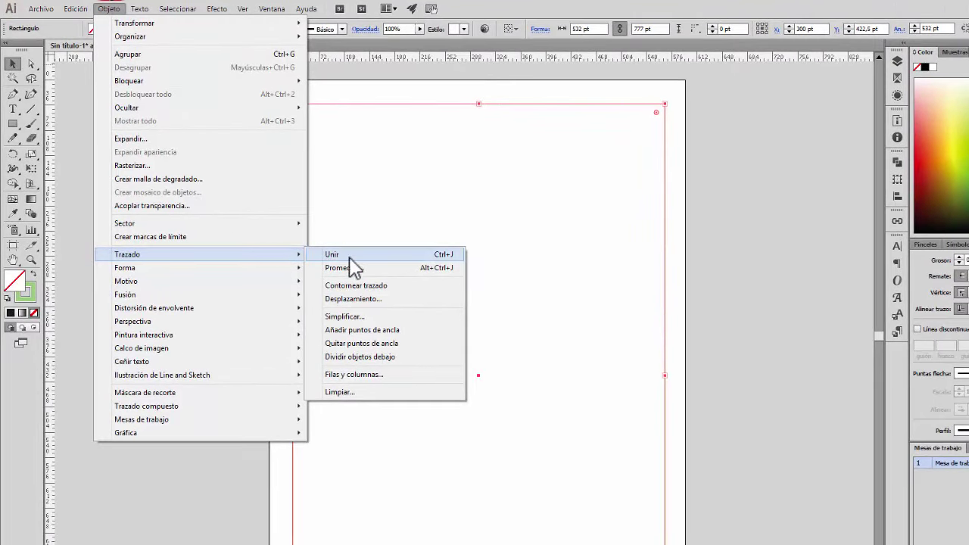
pyautogui.click(382, 375)
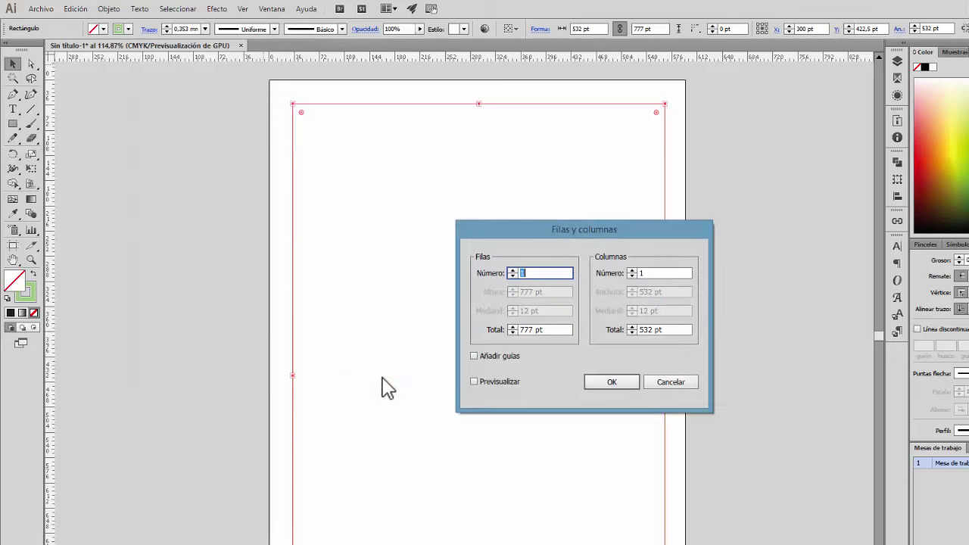
pyautogui.click(475, 382)
# Step: Preview up to 4 columns, then set the column count back to 1
pyautogui.doubleClick(529, 273)
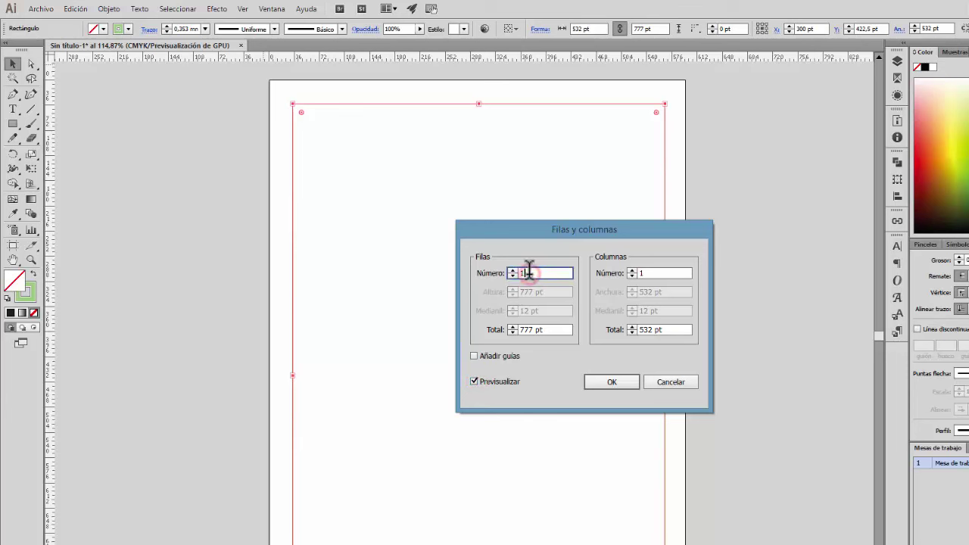
pyautogui.click(633, 270)
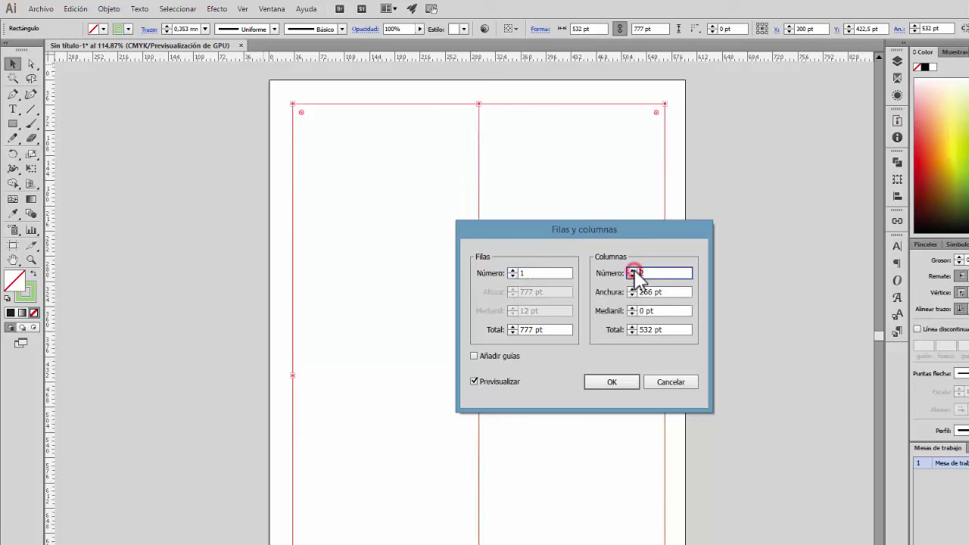
pyautogui.click(632, 270)
pyautogui.click(633, 271)
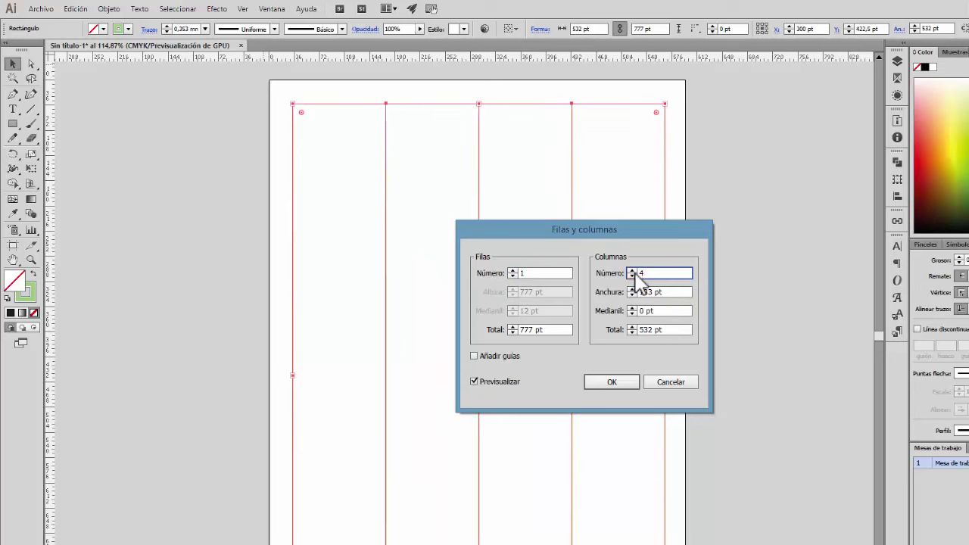
pyautogui.click(633, 275)
pyautogui.click(632, 276)
pyautogui.click(633, 275)
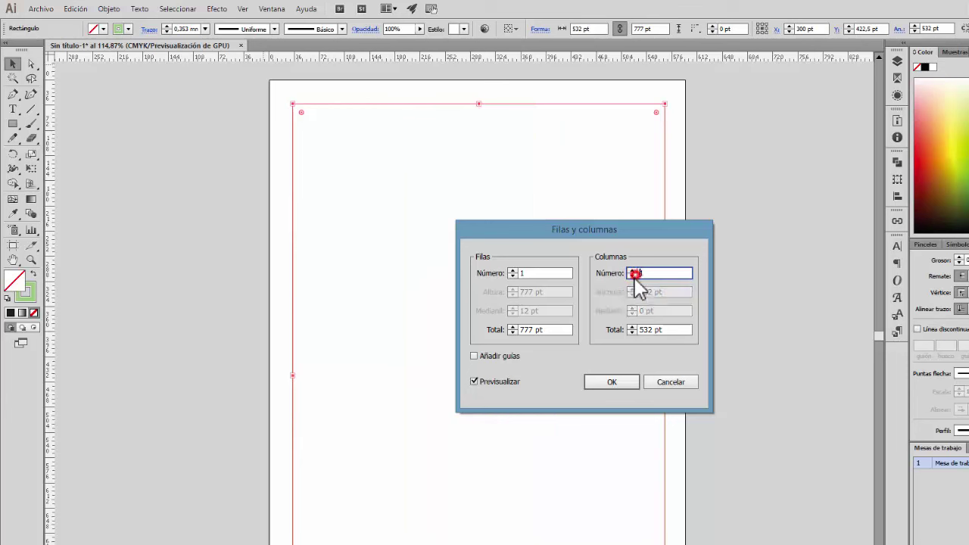
# Step: Set the number of rows in Filas y columnas to 25
pyautogui.write('1')
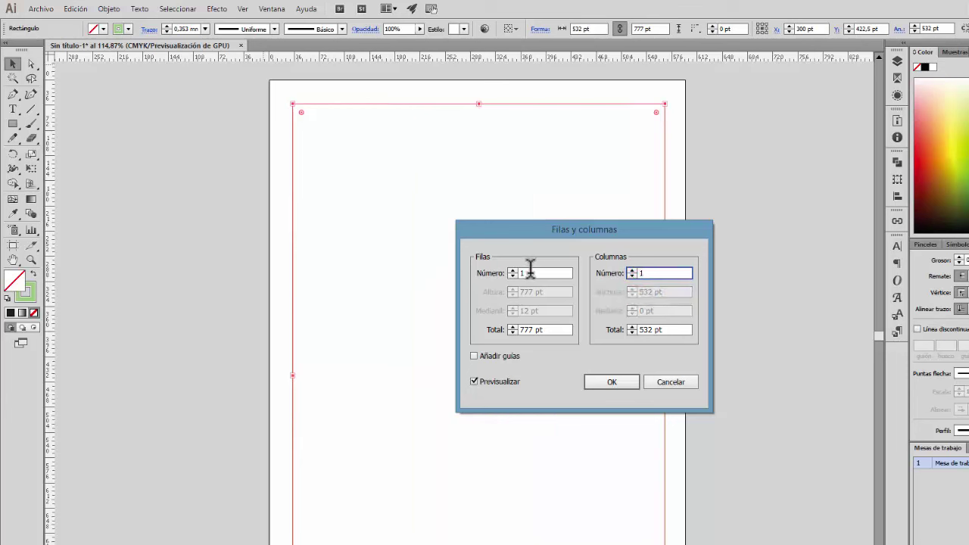
pyautogui.click(530, 273)
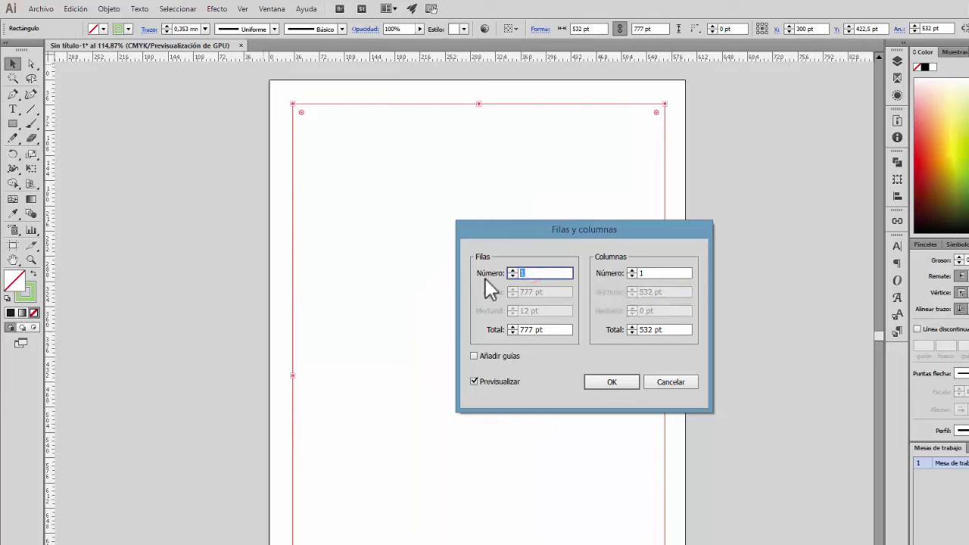
pyautogui.write('25')
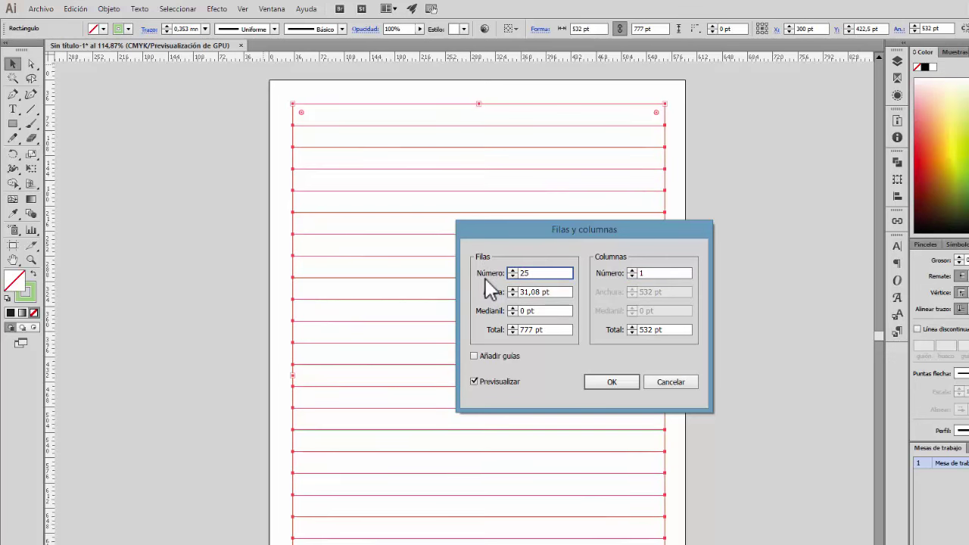
pyautogui.press('Tab')
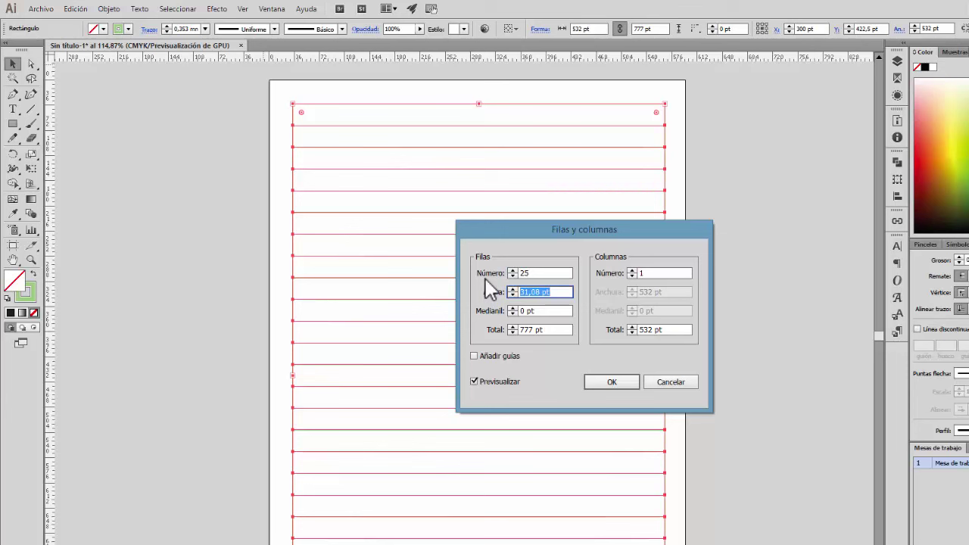
pyautogui.press('Tab')
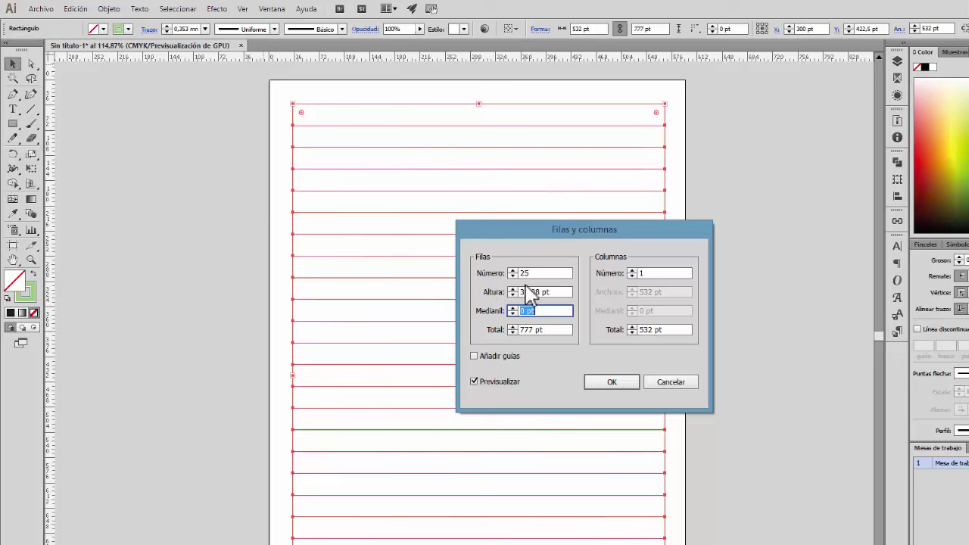
# Step: Enter 12 pt for row height and gutter, then re-enter the 12 pt row height
pyautogui.click(551, 291)
pyautogui.write('12')
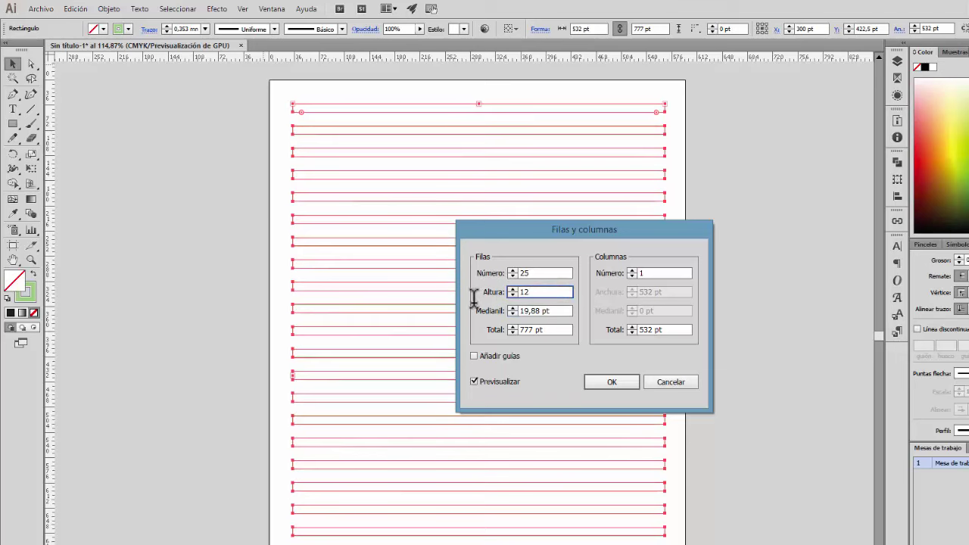
pyautogui.press('Tab')
pyautogui.write('12')
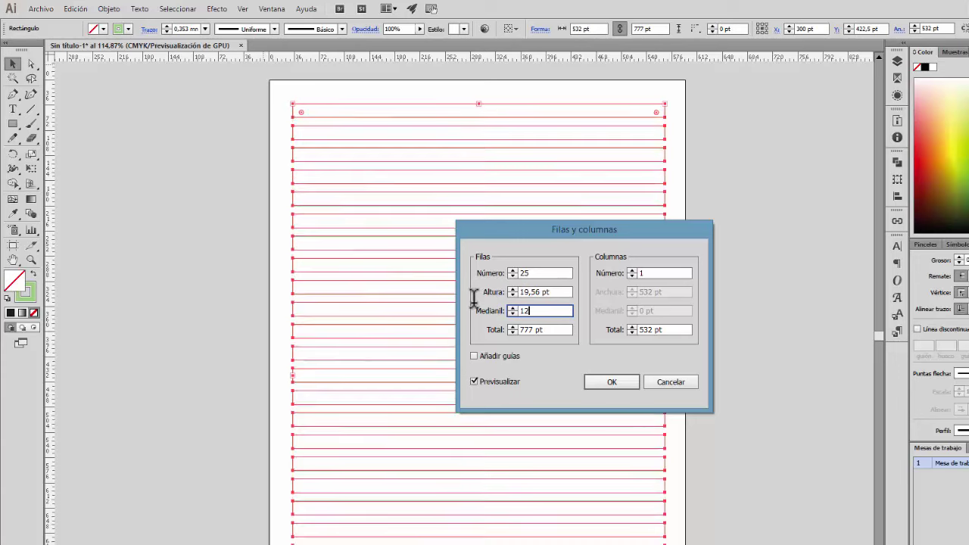
pyautogui.press('Tab')
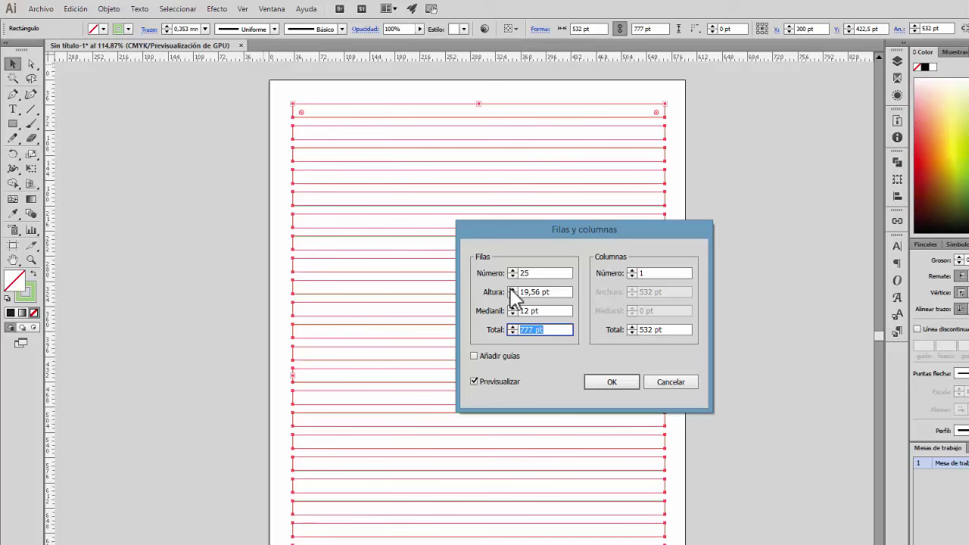
pyautogui.click(559, 294)
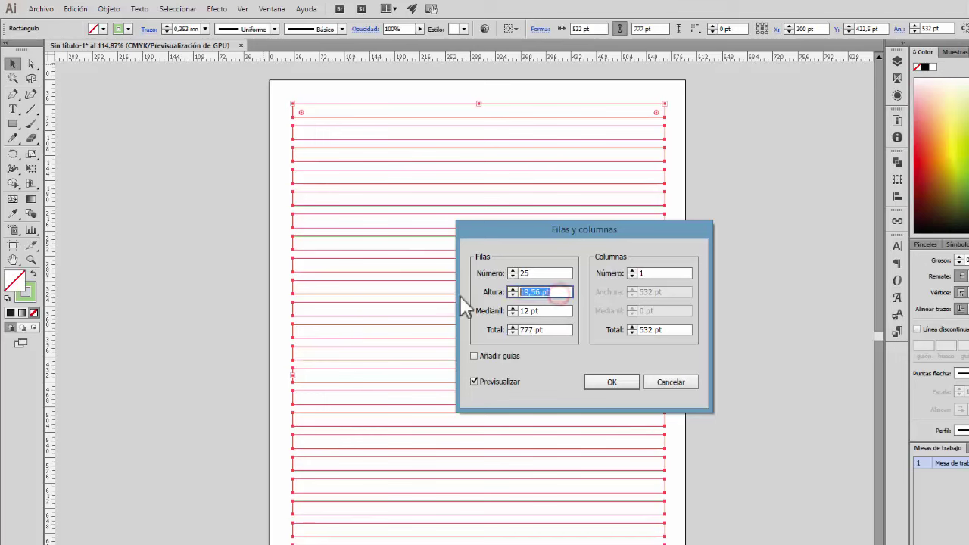
pyautogui.write('12')
pyautogui.press('Tab')
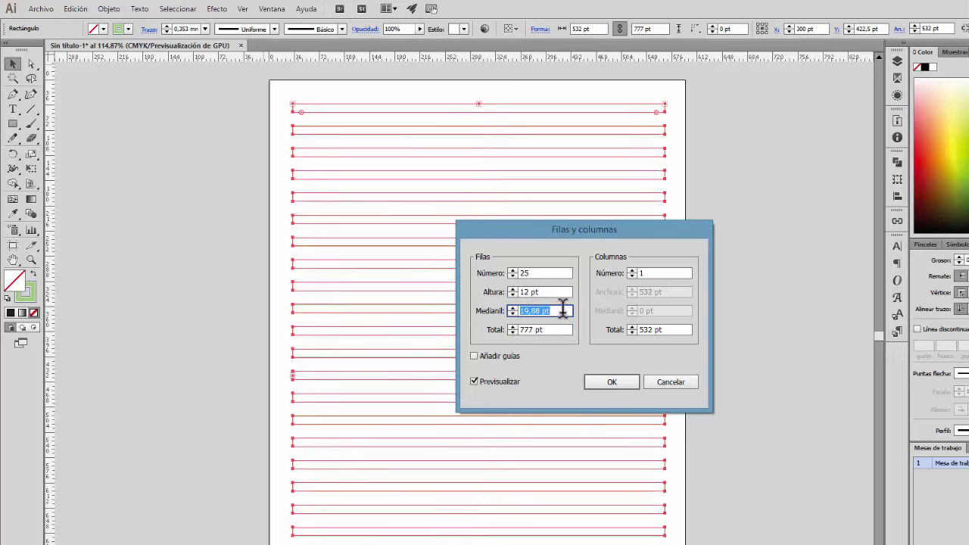
pyautogui.write('12')
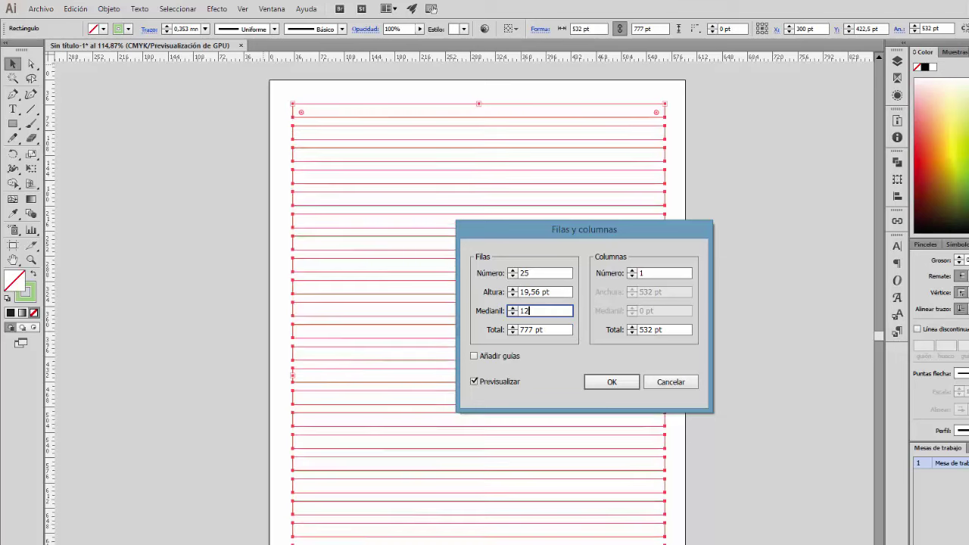
pyautogui.click(555, 294)
# Step: Enter a 12 pt gutter so each of the 25 rows recalculates to 19,56 pt
pyautogui.write('12')
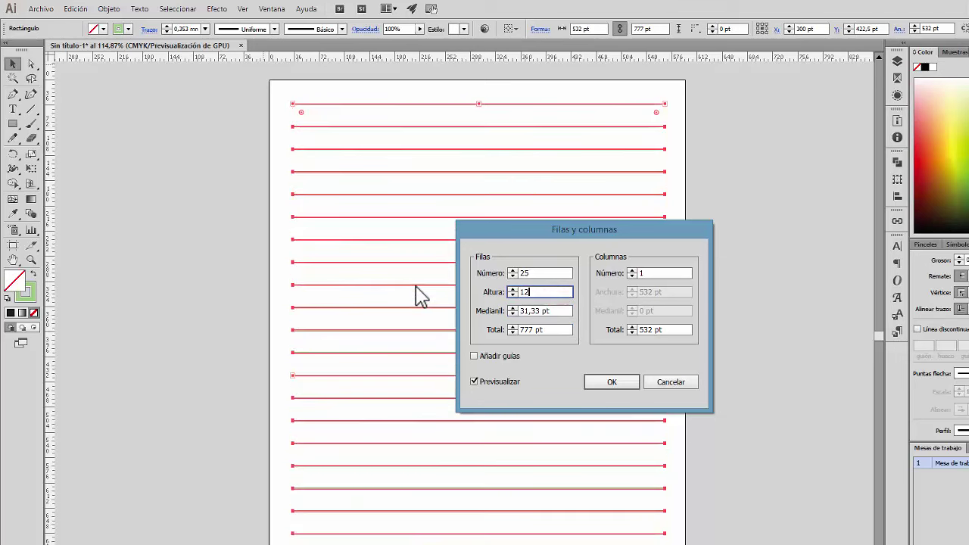
pyautogui.press('Tab')
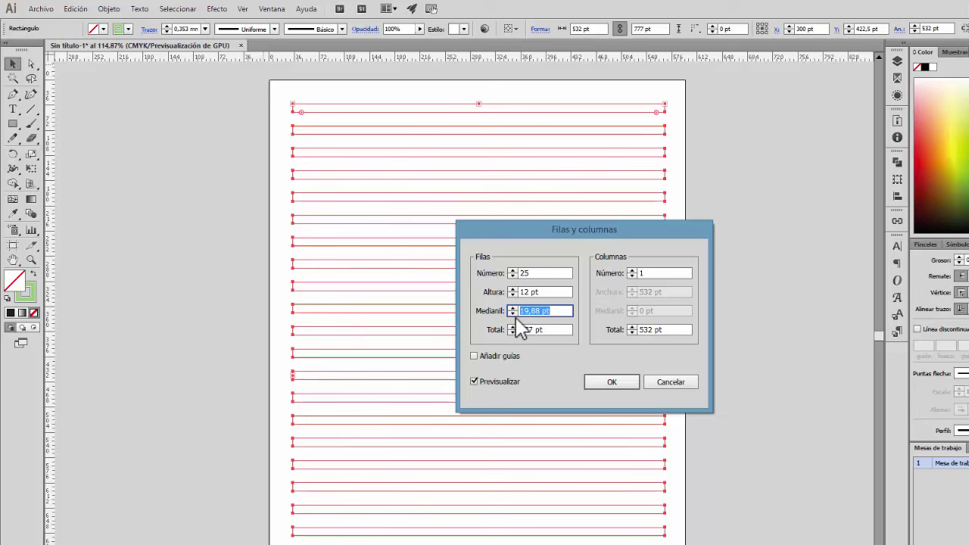
pyautogui.write('12')
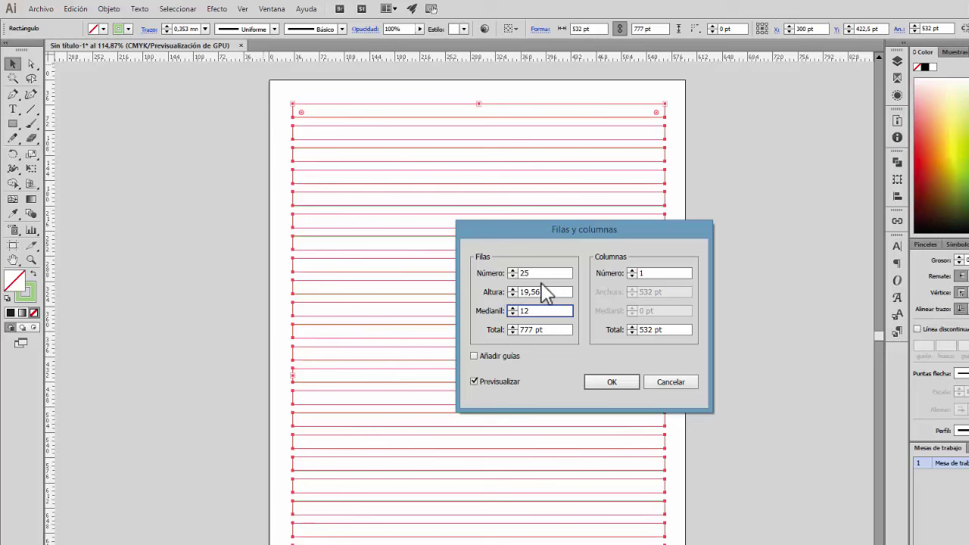
# Step: Raise the row count to 32 with the spinner
pyautogui.click(512, 270)
pyautogui.click(513, 271)
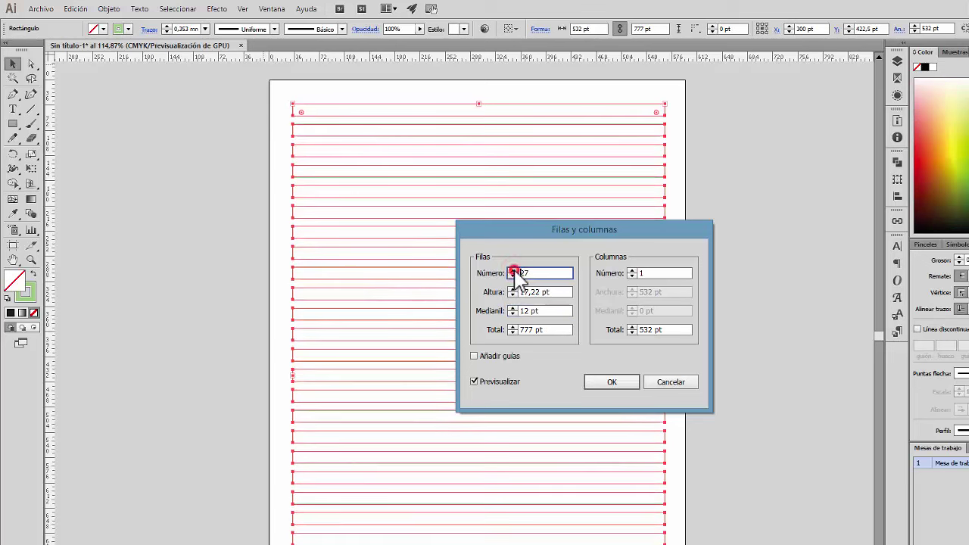
pyautogui.click(513, 270)
pyautogui.click(513, 271)
pyautogui.click(513, 270)
pyautogui.click(513, 270)
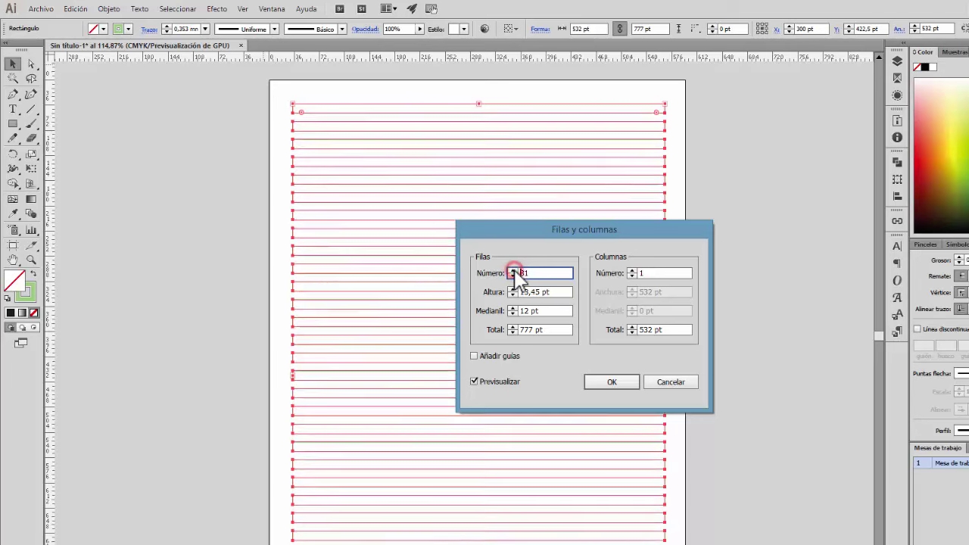
pyautogui.click(513, 271)
pyautogui.click(513, 270)
pyautogui.click(513, 270)
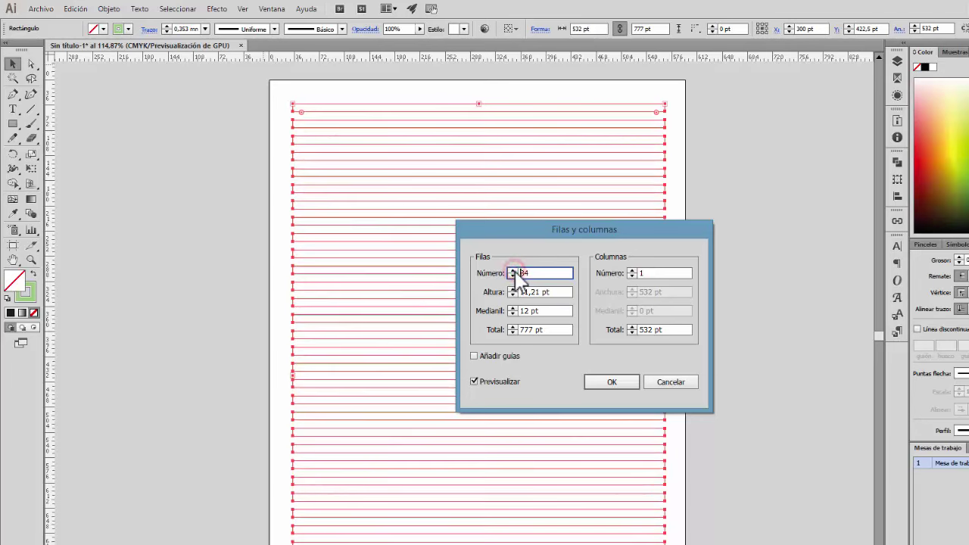
pyautogui.click(513, 276)
pyautogui.click(513, 275)
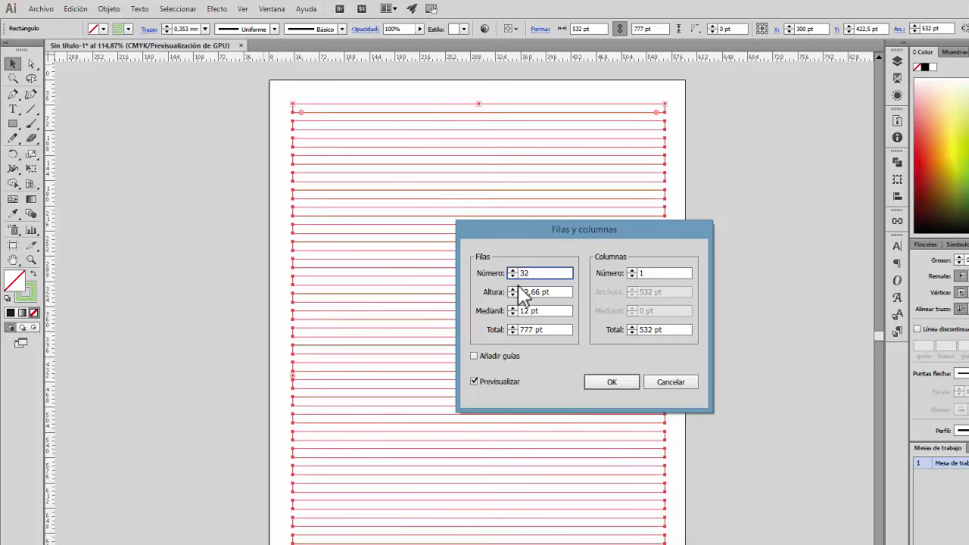
# Step: Set the row height to exactly 12 pt, leaving 12,68 pt gaps, and apply the split
pyautogui.click(513, 308)
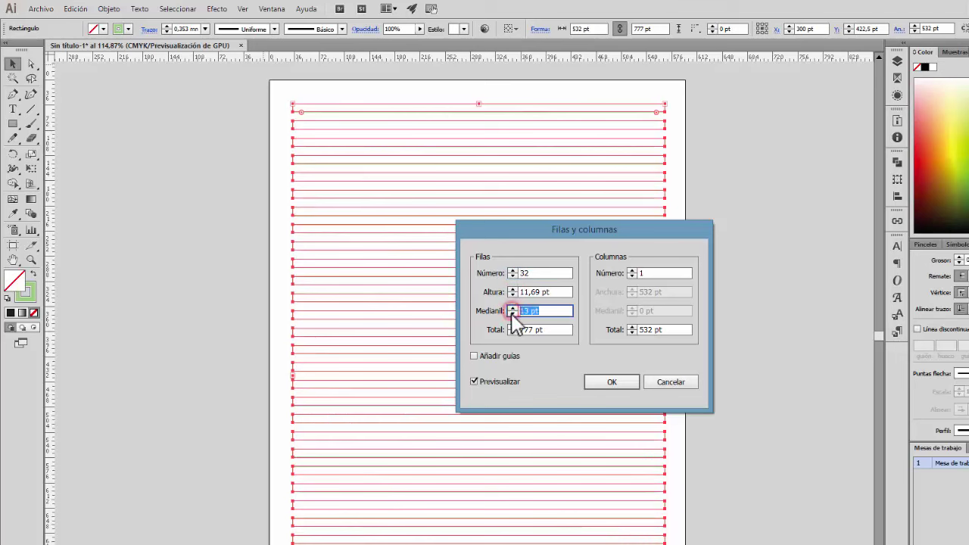
pyautogui.click(513, 314)
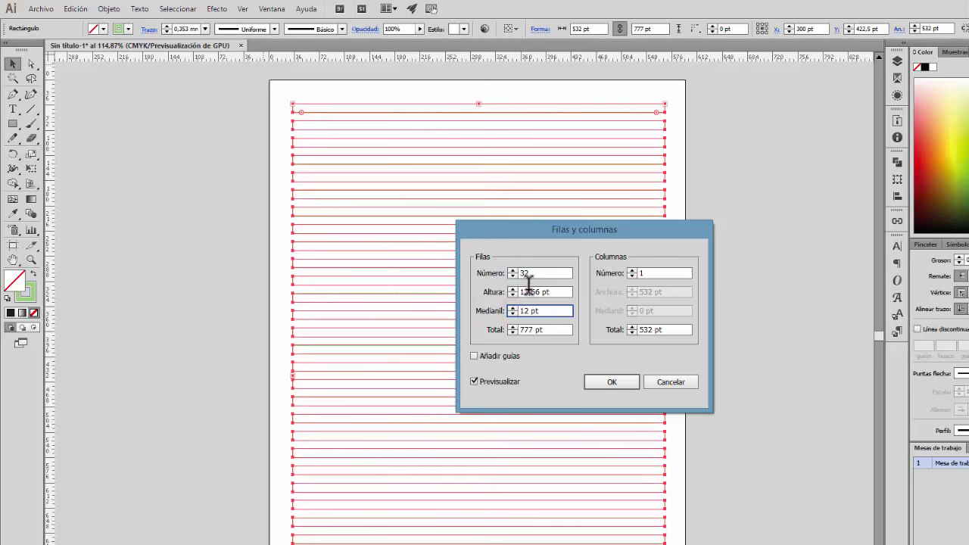
pyautogui.click(530, 292)
pyautogui.moveTo(531, 292); pyautogui.dragTo(564, 314)
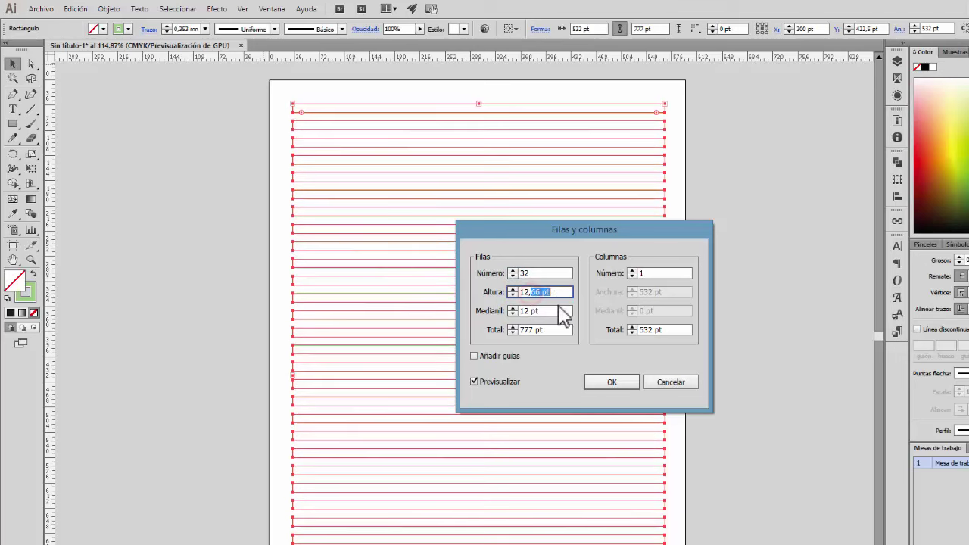
pyautogui.write('0')
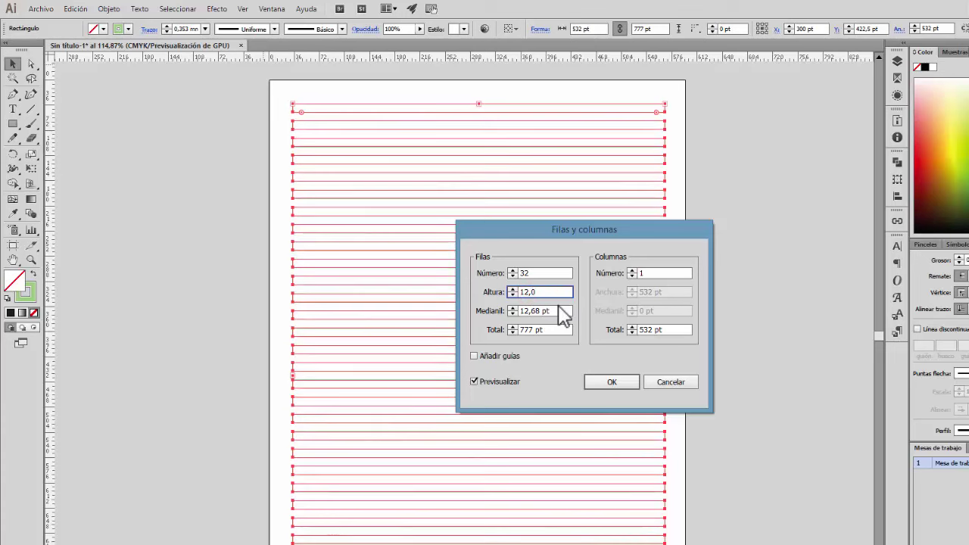
pyautogui.press('Tab')
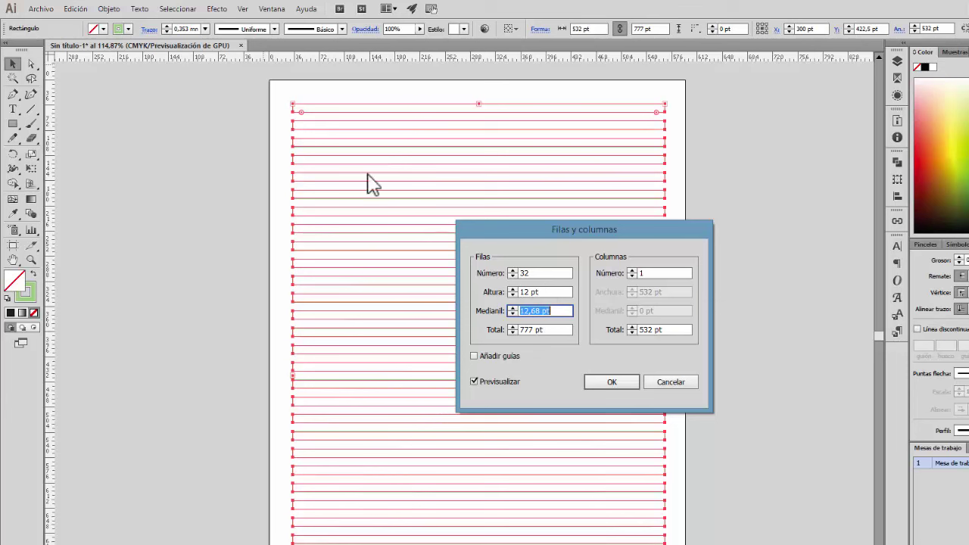
pyautogui.click(633, 385)
# Step: Draw a rectangle from the first line's corner out to the page's right edge
pyautogui.click(718, 292)
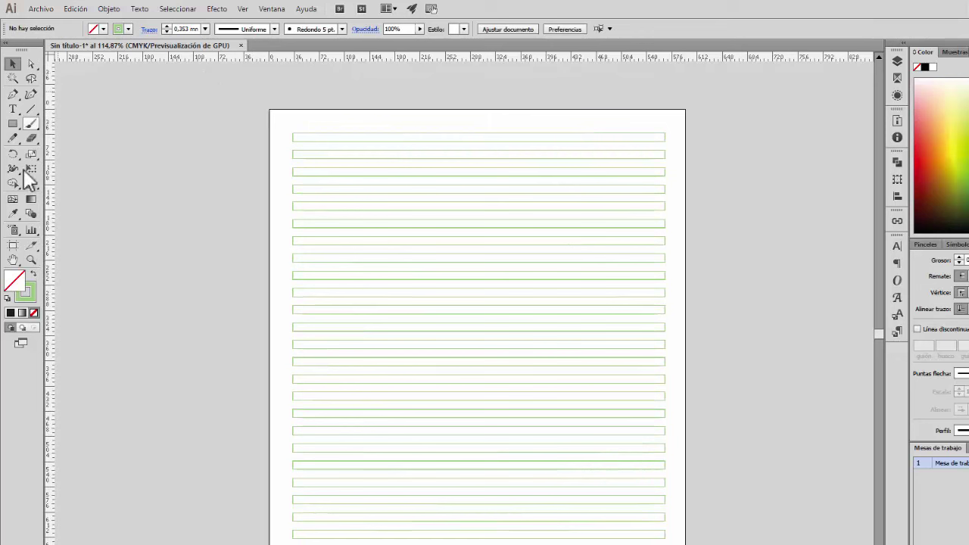
pyautogui.click(14, 125)
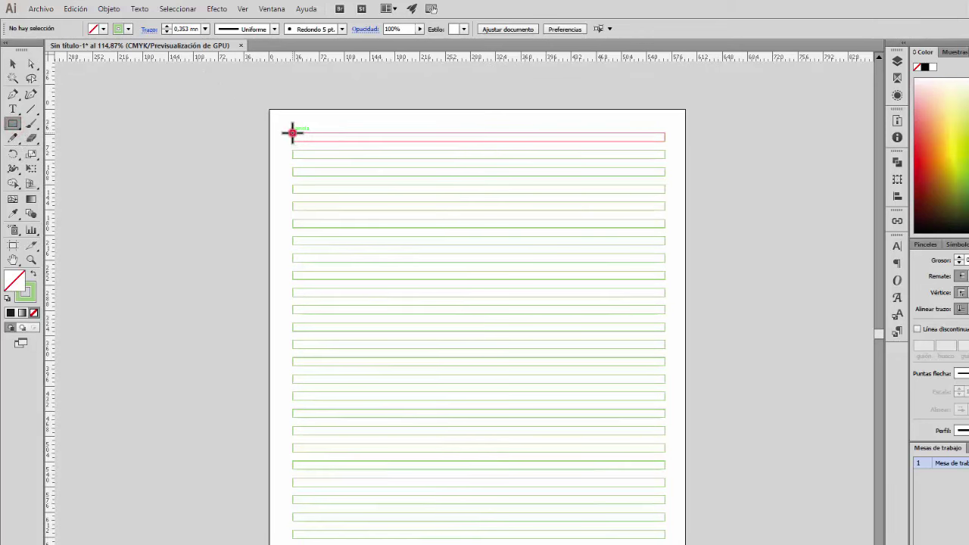
pyautogui.moveTo(292, 133); pyautogui.dragTo(696, 544)
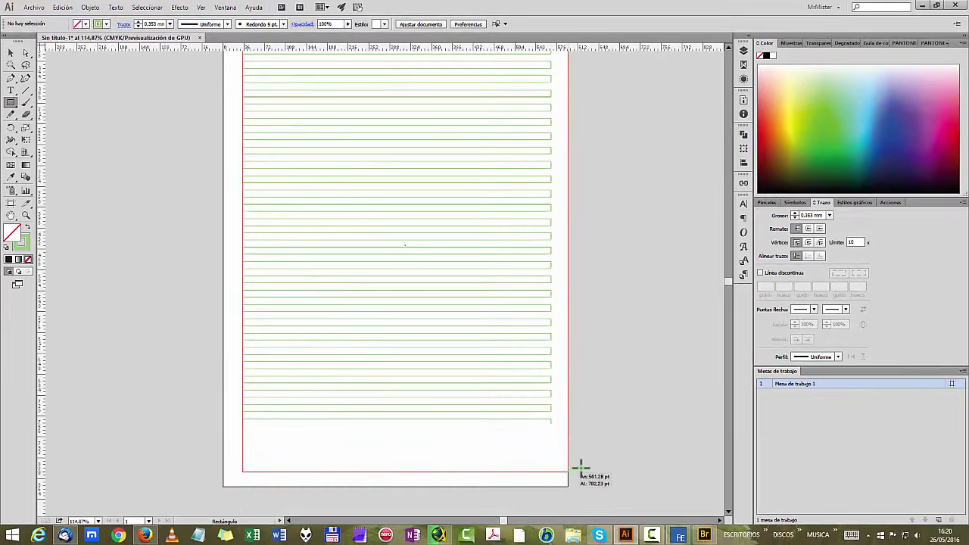
pyautogui.moveTo(582, 465); pyautogui.dragTo(594, 465)
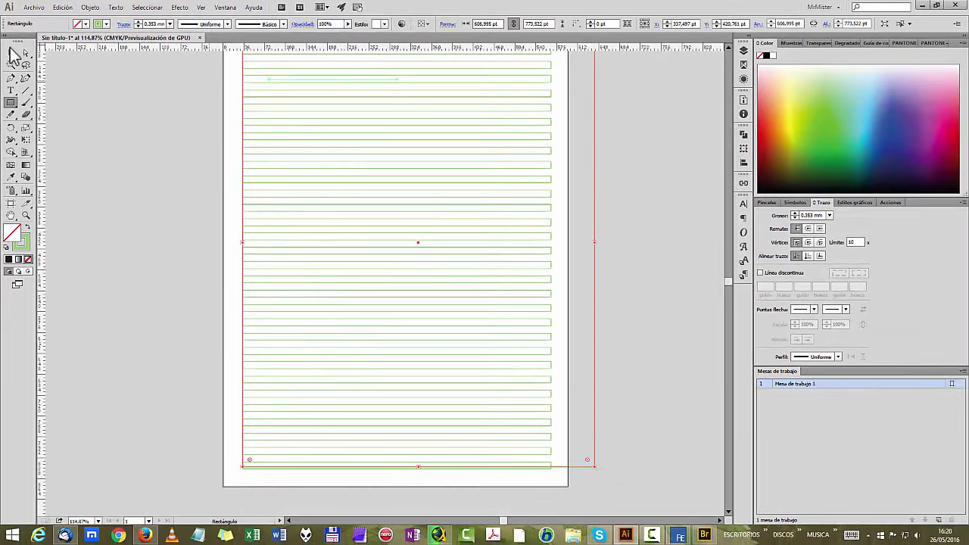
pyautogui.click(12, 54)
pyautogui.moveTo(594, 466); pyautogui.dragTo(552, 467)
pyautogui.click(656, 429)
# Step: Marquee-select all the ruled lines on the page
pyautogui.scroll(3, 654, 349)
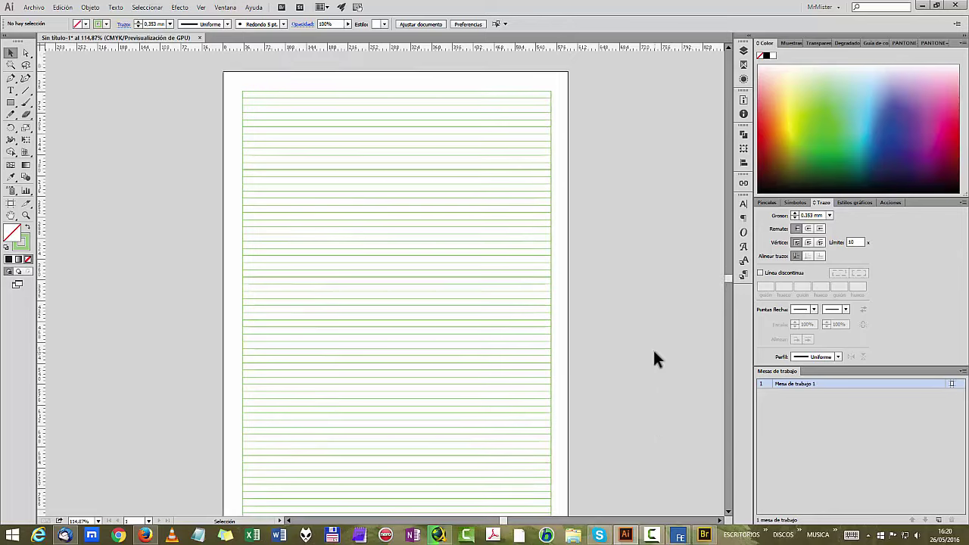
pyautogui.scroll(-3, 654, 350)
pyautogui.scroll(3, 649, 346)
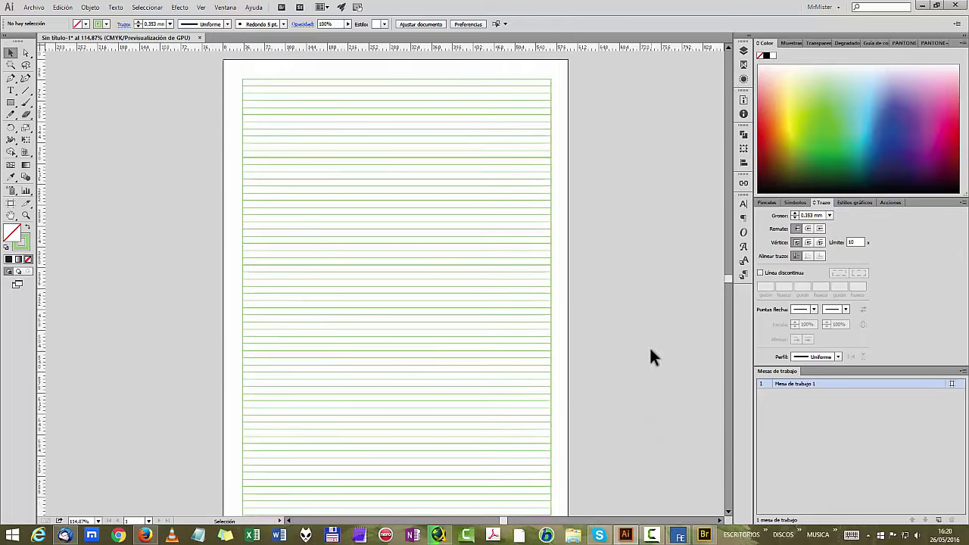
pyautogui.scroll(-3, 650, 346)
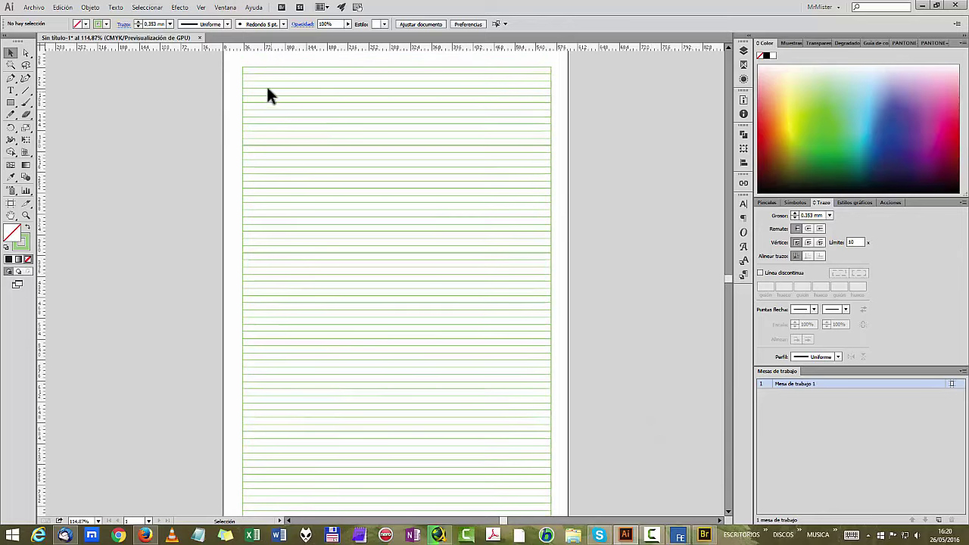
pyautogui.moveTo(213, 60); pyautogui.dragTo(598, 511)
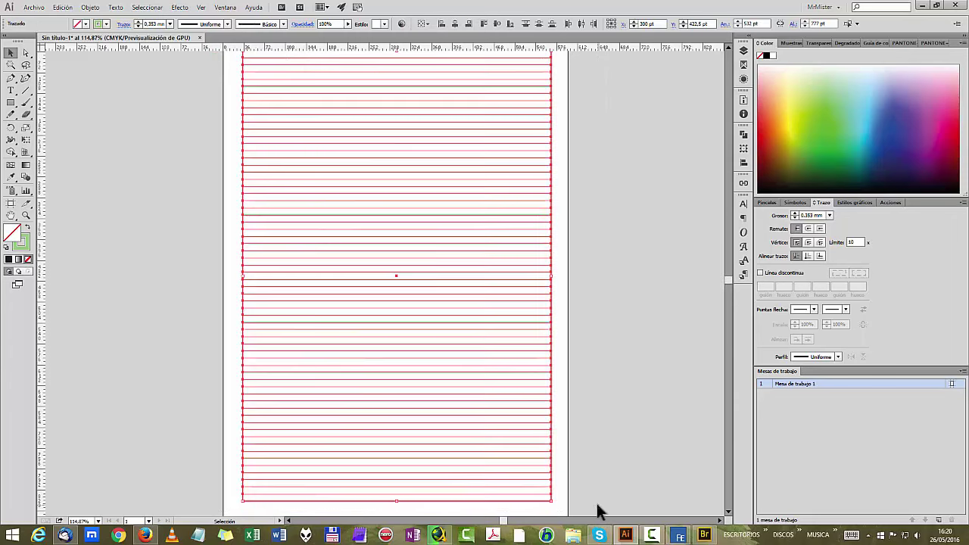
# Step: Group the selected ruled lines into one object
pyautogui.click(90, 8)
pyautogui.click(119, 44)
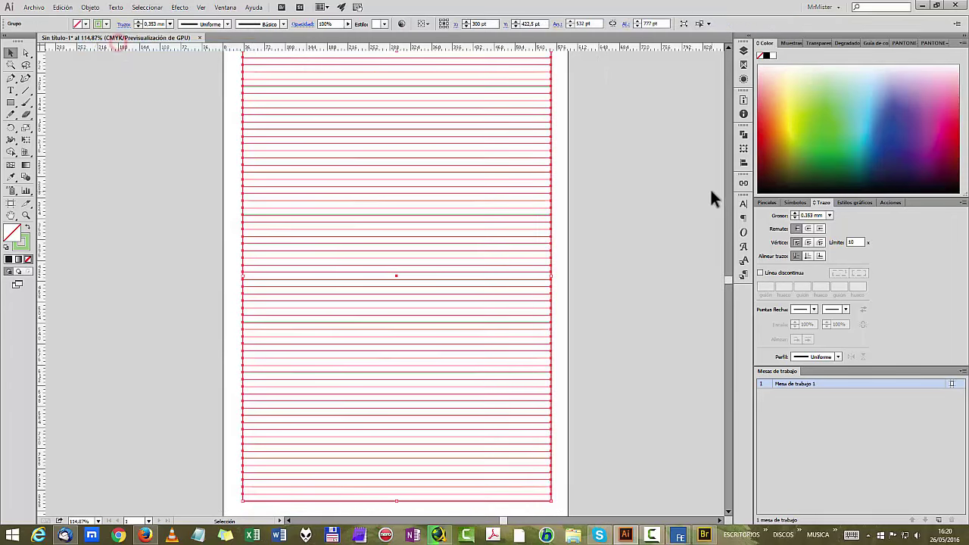
pyautogui.click(672, 151)
pyautogui.scroll(3, 609, 265)
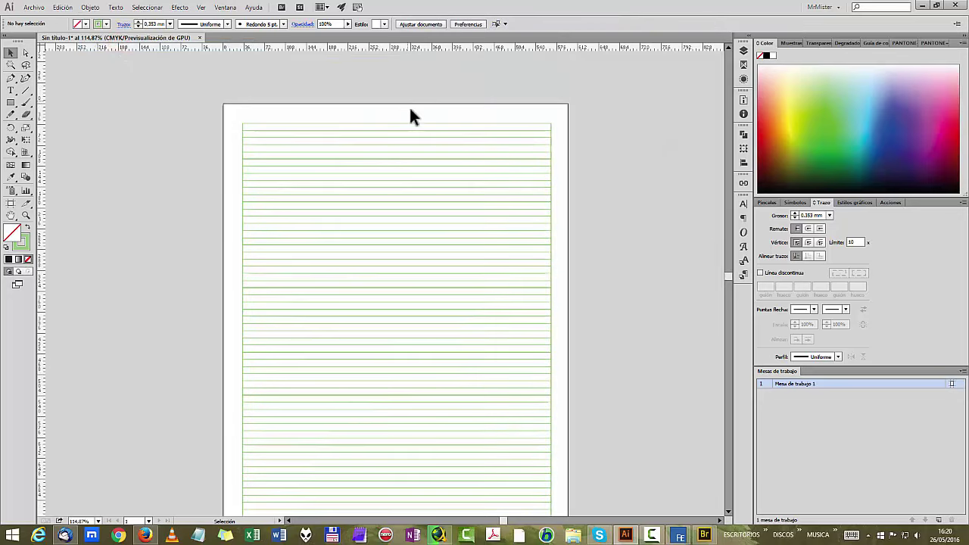
pyautogui.scroll(-2, 410, 109)
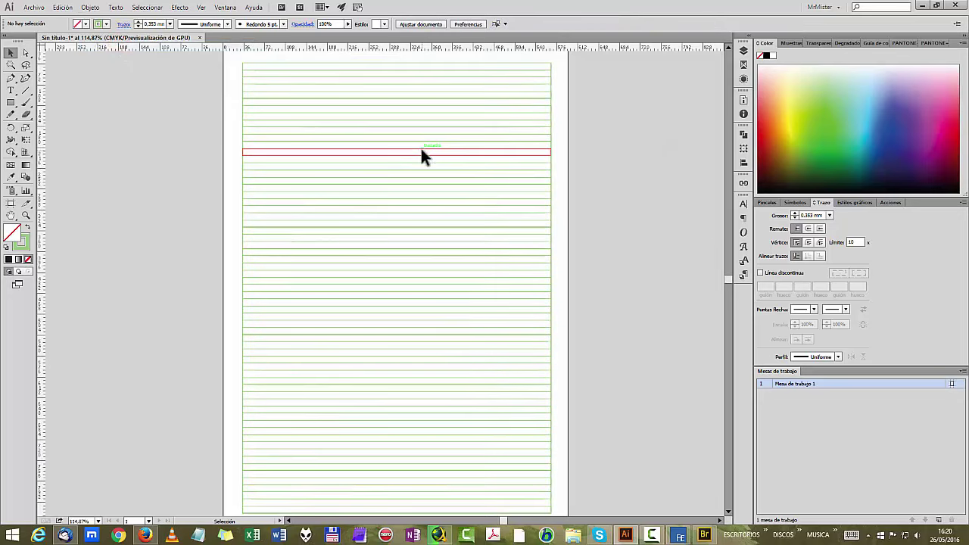
# Step: Lower the line group's opacity to 63% and bring up the Layers panel
pyautogui.click(519, 61)
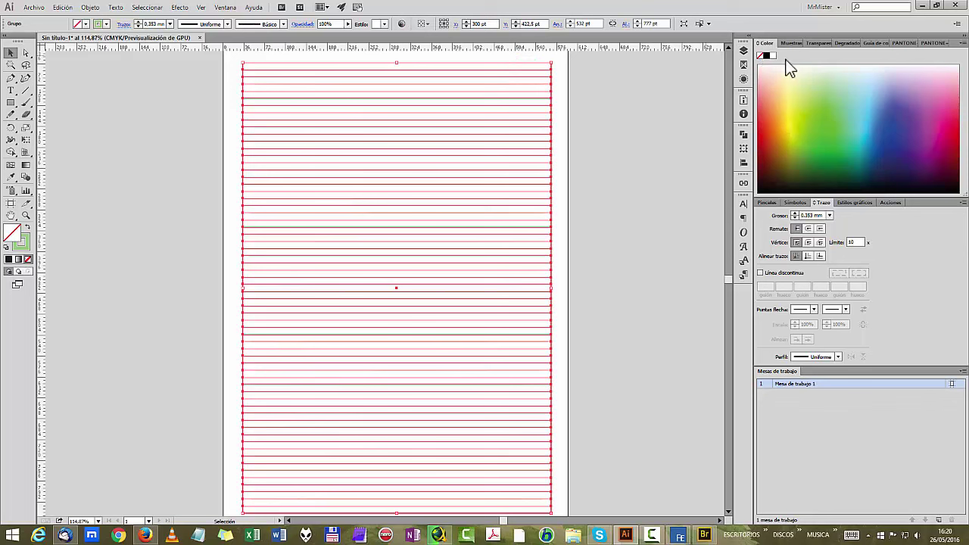
pyautogui.click(833, 44)
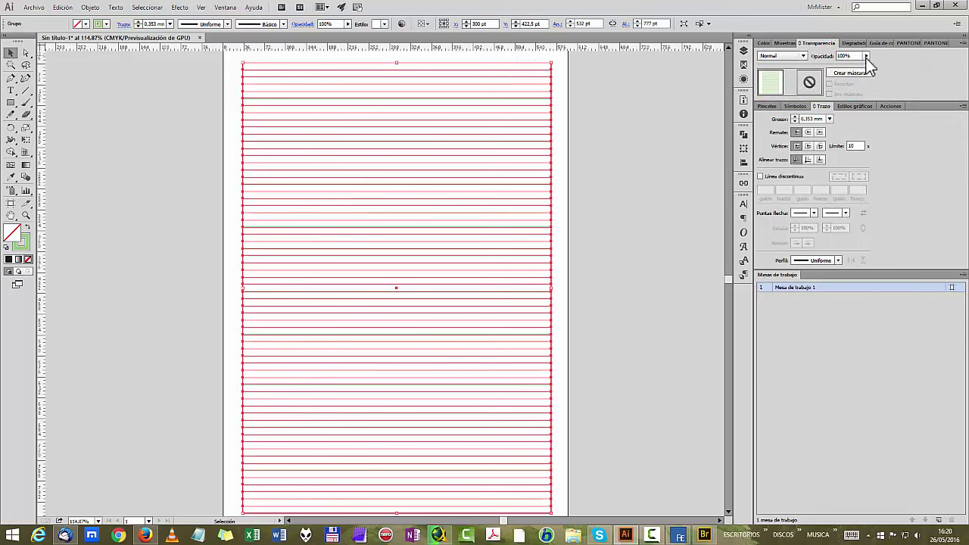
pyautogui.click(865, 57)
pyautogui.moveTo(866, 65); pyautogui.dragTo(849, 65)
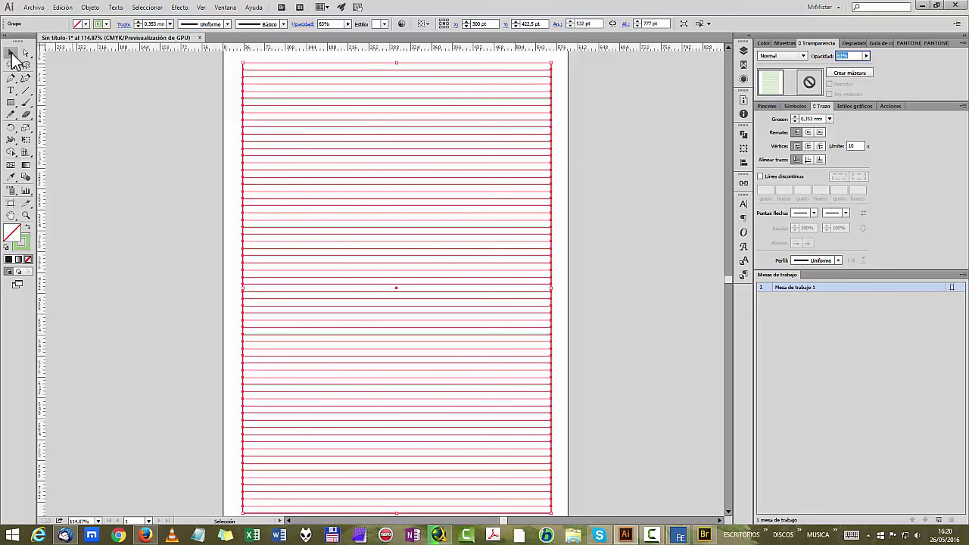
pyautogui.click(153, 125)
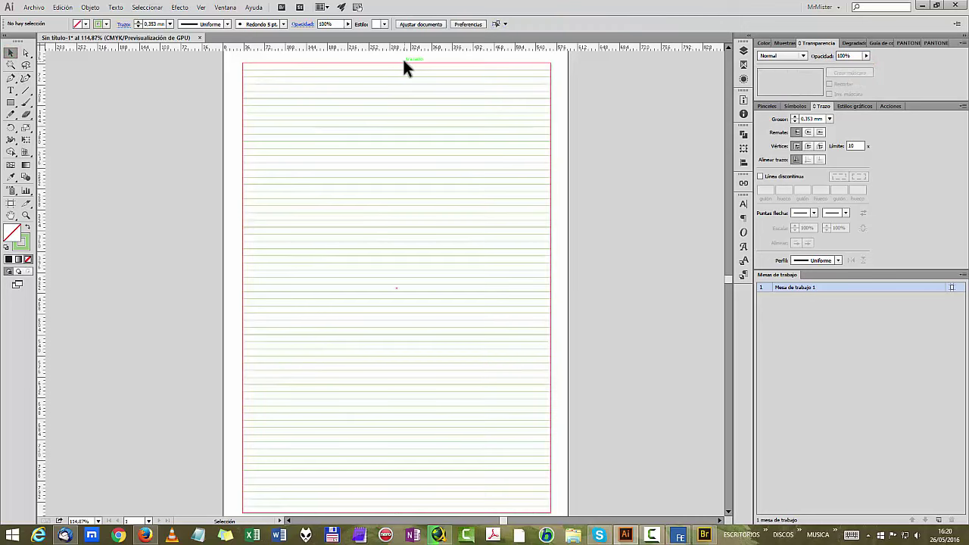
pyautogui.click(404, 61)
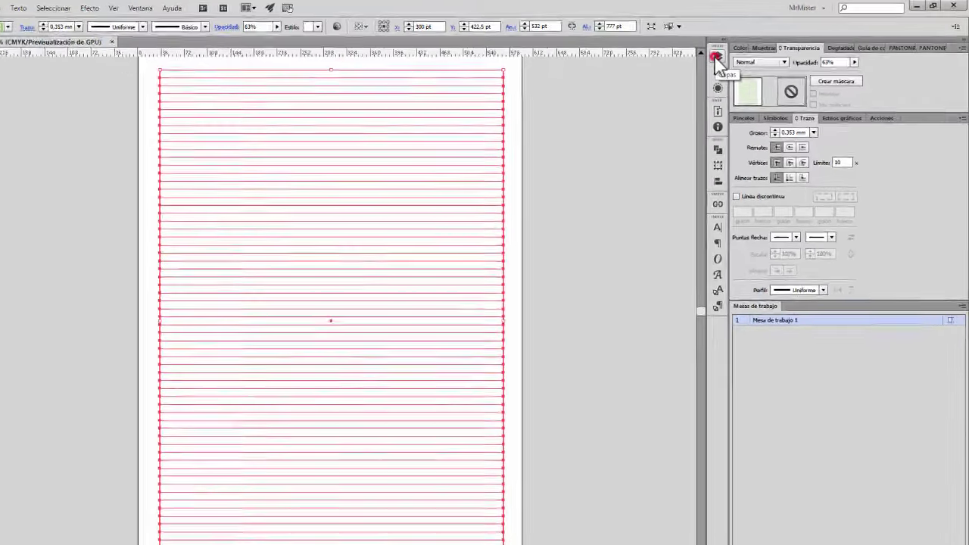
pyautogui.click(744, 51)
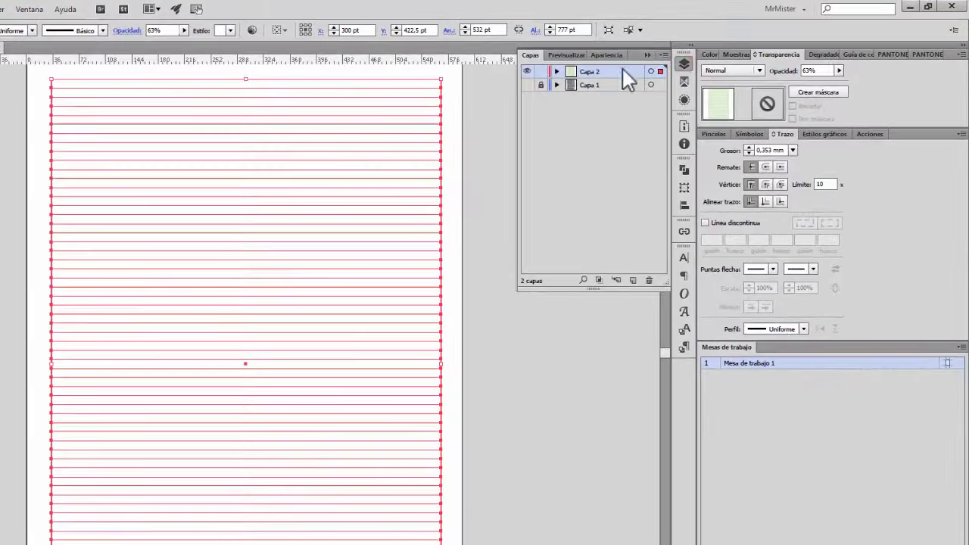
# Step: Lock Capa 2 and Capa 1, and make Capa 1's Lorem ipsum text visible
pyautogui.moveTo(541, 72); pyautogui.dragTo(540, 85)
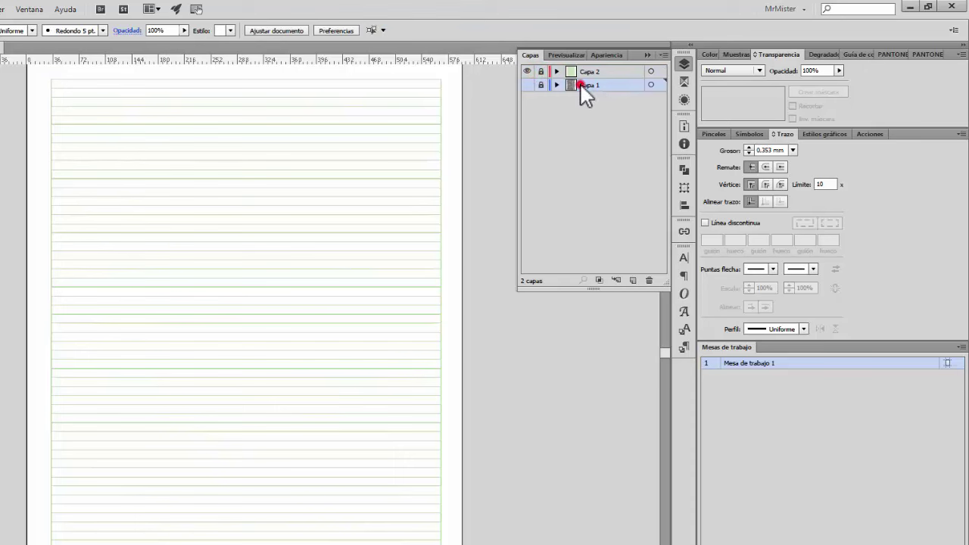
pyautogui.click(527, 85)
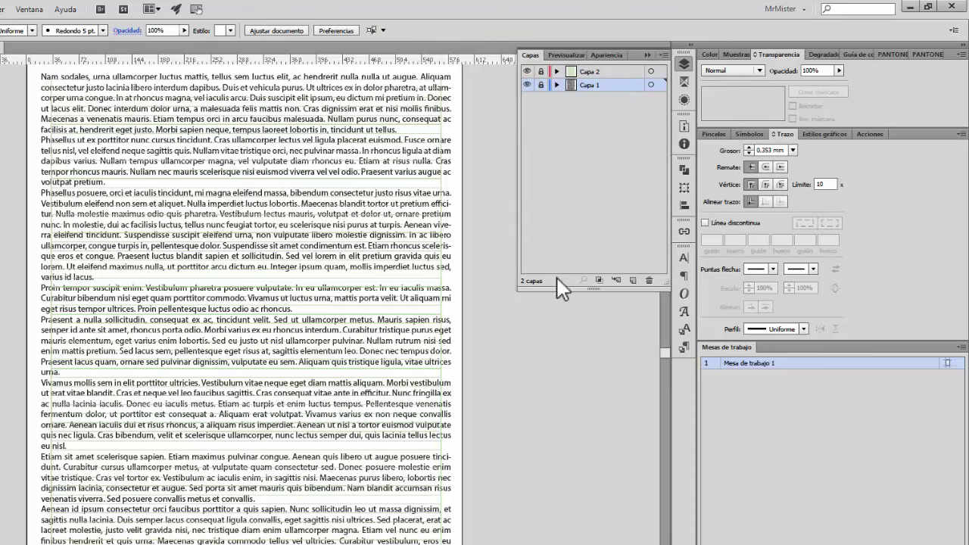
pyautogui.scroll(-2, 379, 379)
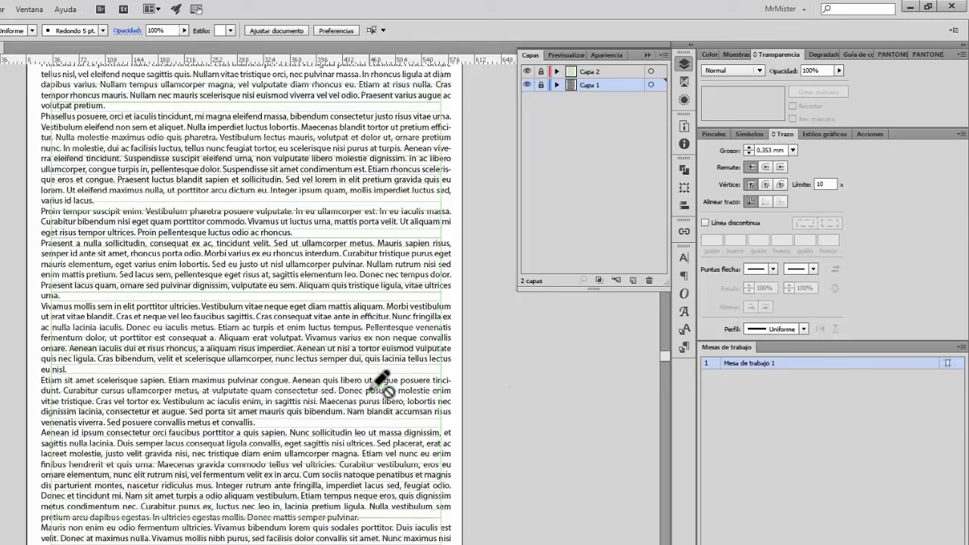
pyautogui.scroll(-1, 382, 383)
pyautogui.scroll(5, 378, 388)
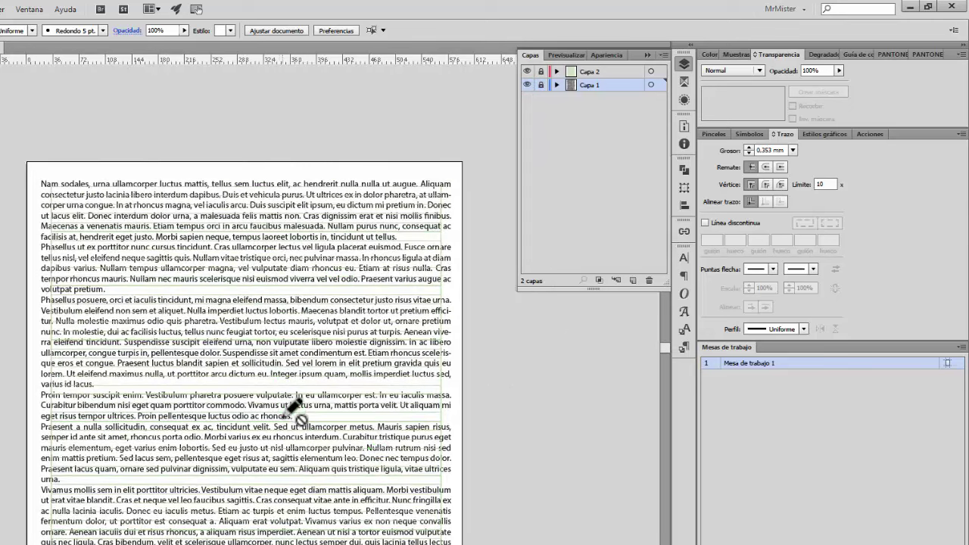
pyautogui.scroll(-2, 326, 394)
pyautogui.scroll(-2, 327, 393)
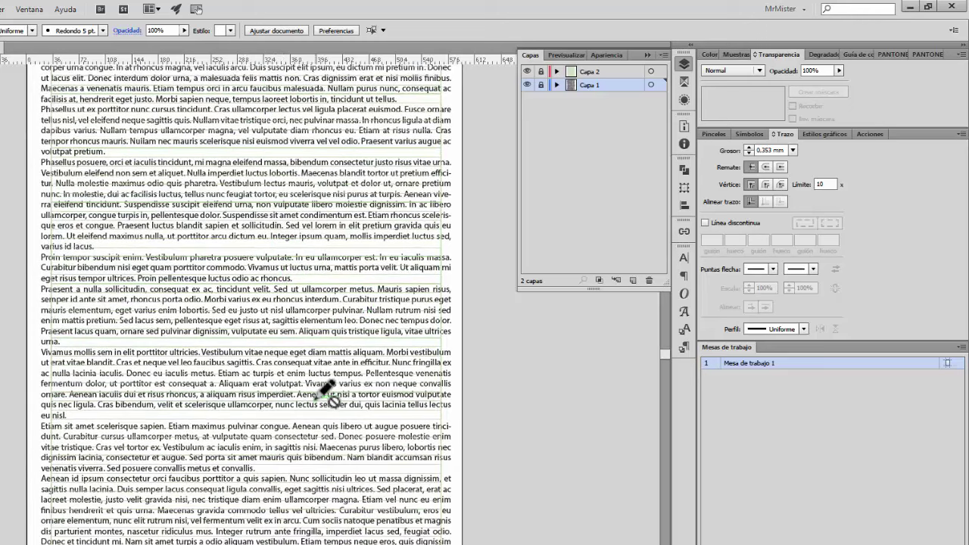
pyautogui.scroll(-3, 323, 394)
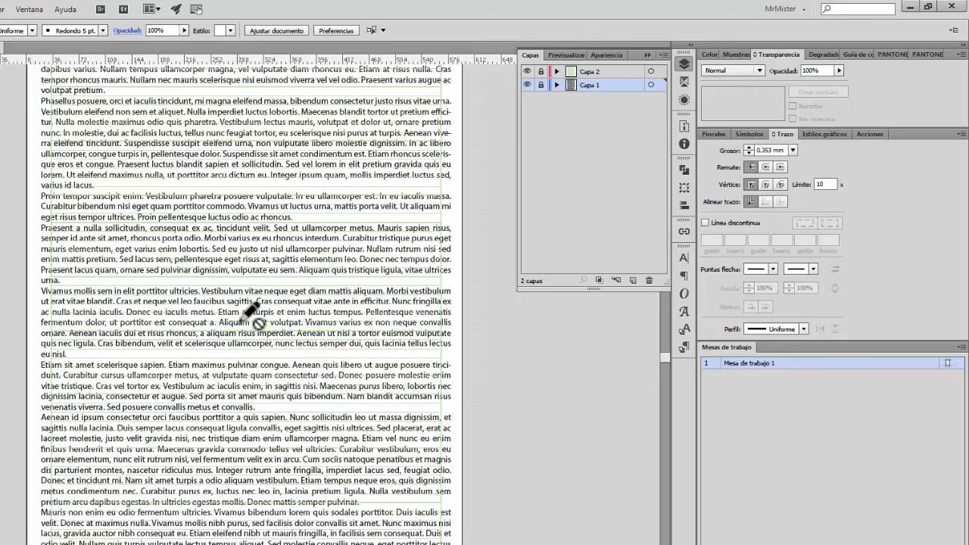
pyautogui.scroll(-1, 307, 306)
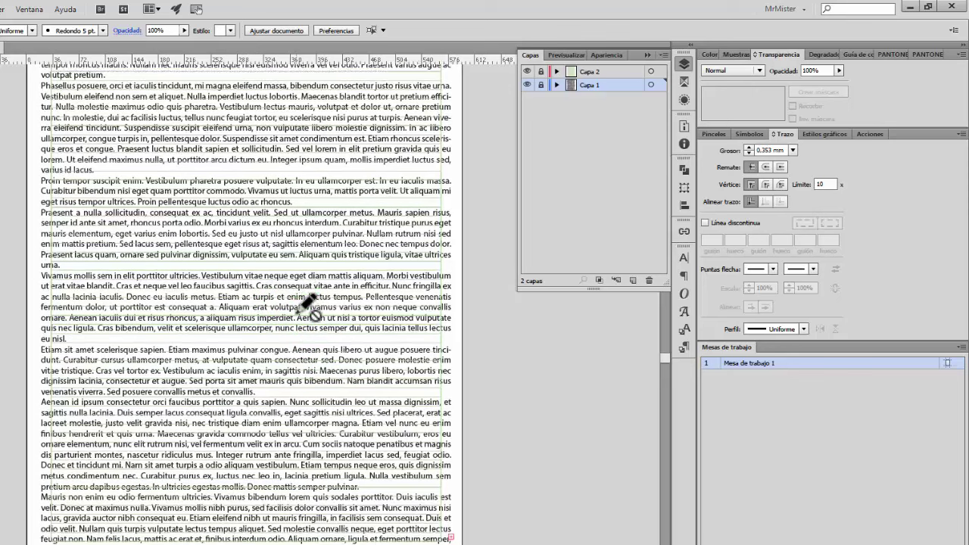
pyautogui.scroll(-3, 309, 304)
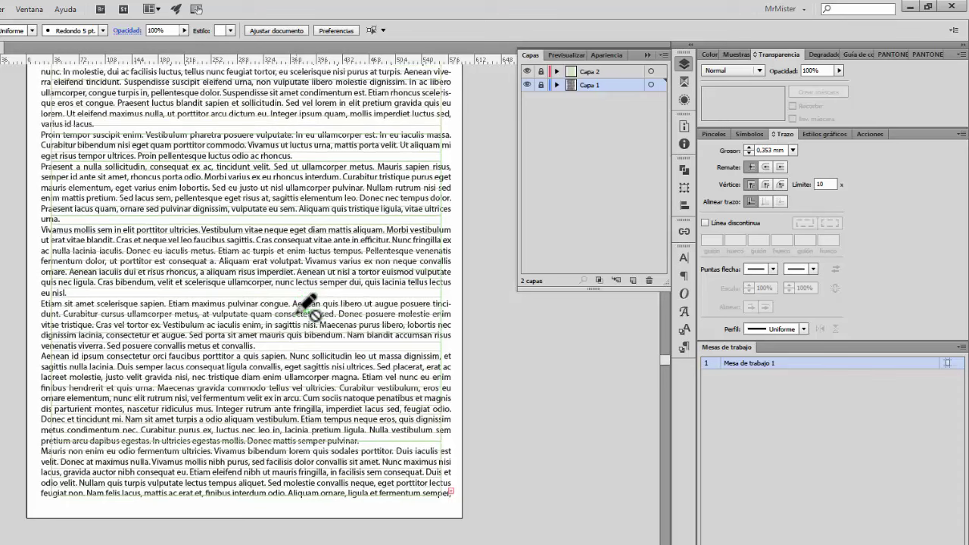
pyautogui.scroll(10, 307, 306)
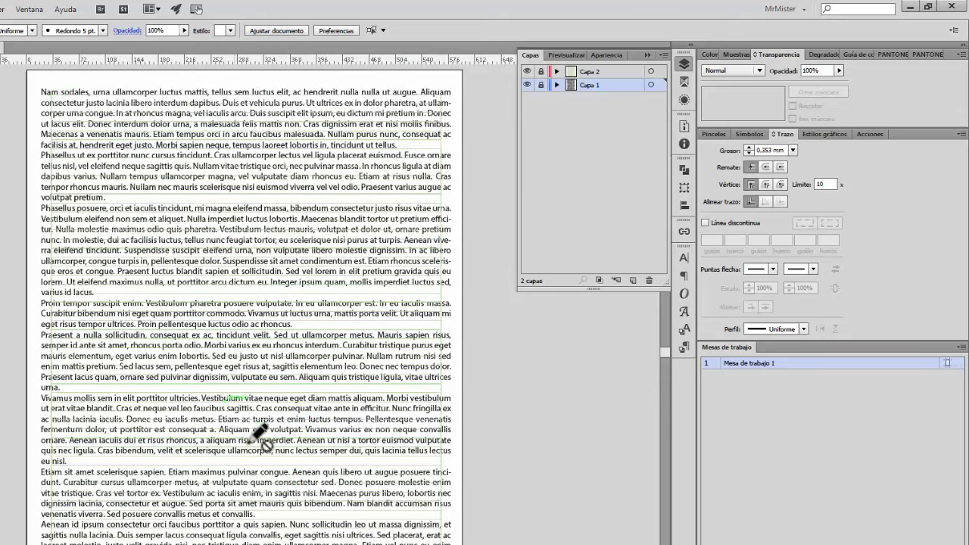
pyautogui.scroll(-5, 261, 435)
pyautogui.scroll(-3, 269, 447)
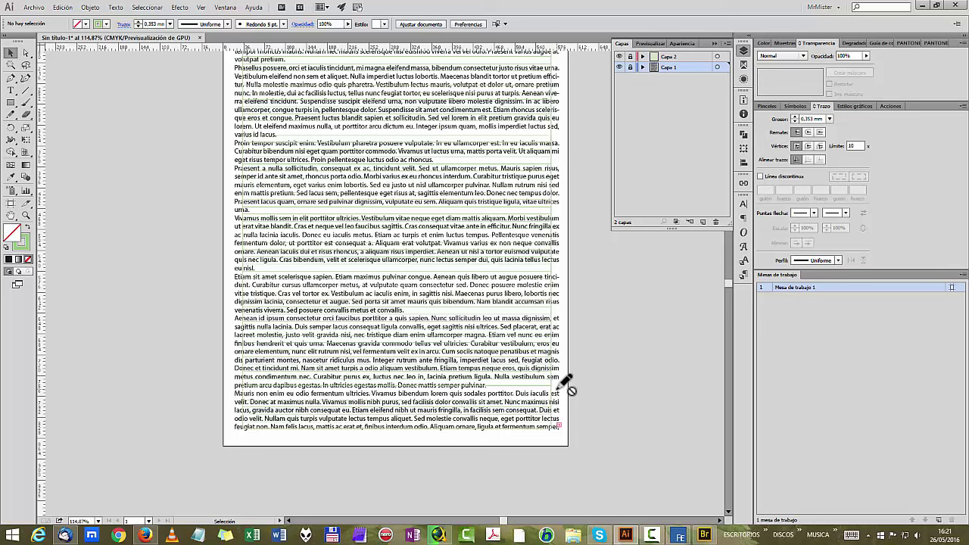
# Step: Marquee-select and delete all the Lorem ipsum text frames, then switch to FontExpert 2015
pyautogui.click(89, 8)
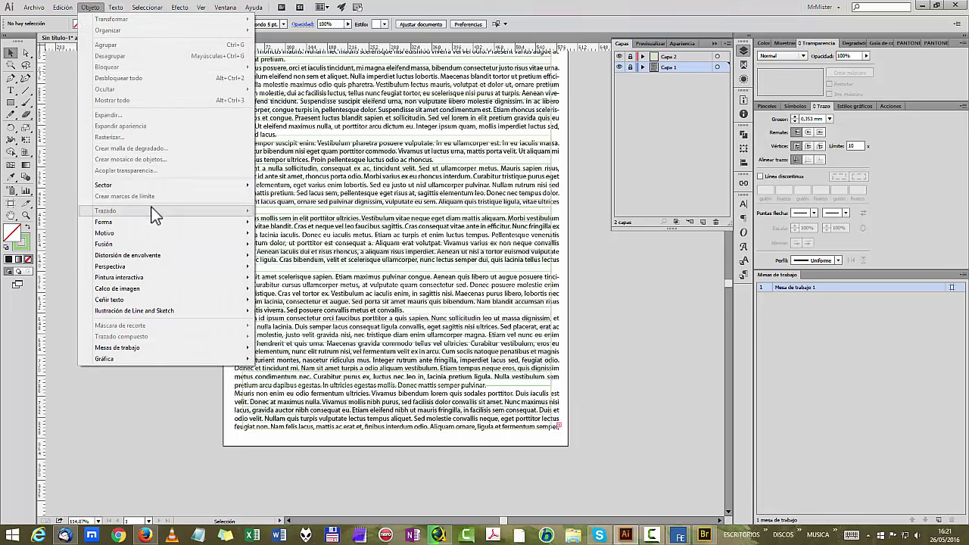
pyautogui.click(641, 387)
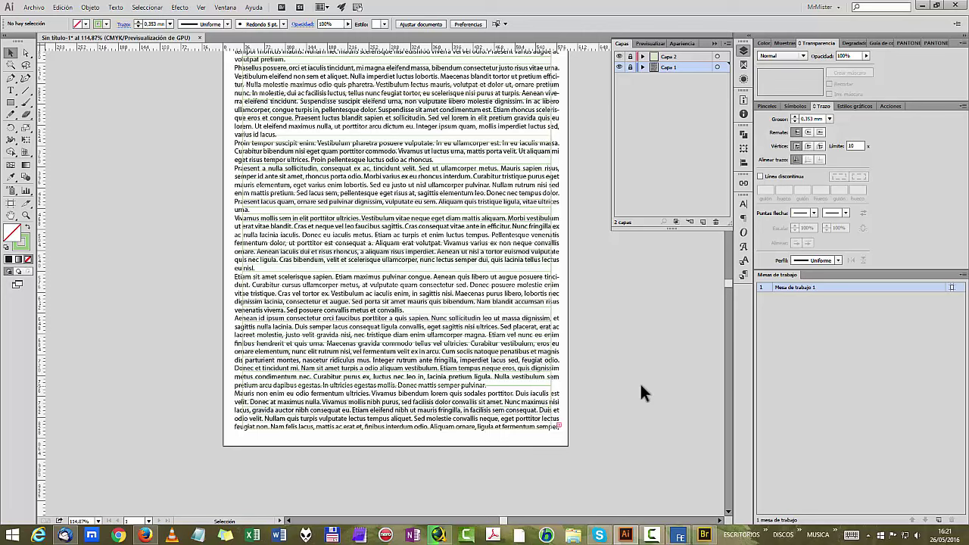
pyautogui.scroll(3, 400, 318)
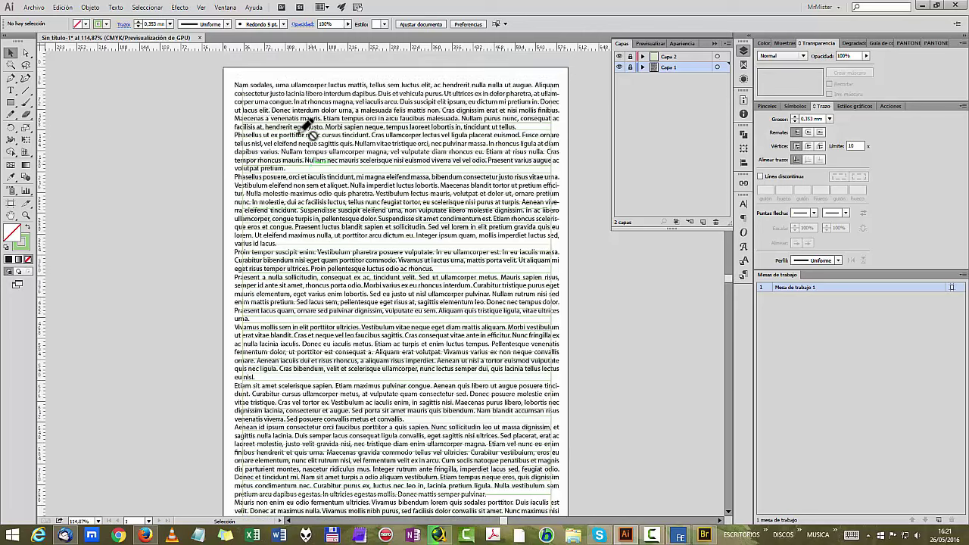
pyautogui.scroll(-5, 368, 280)
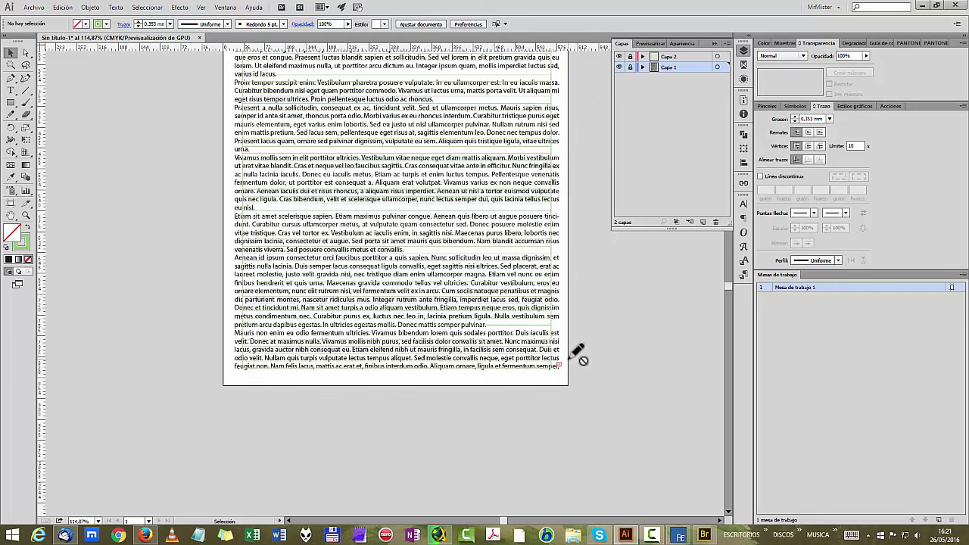
pyautogui.scroll(6, 639, 356)
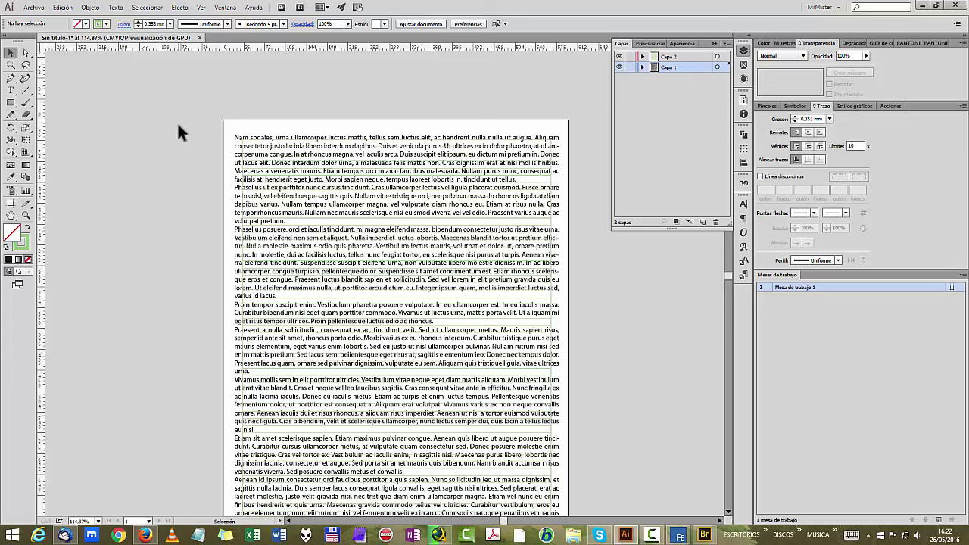
pyautogui.moveTo(182, 127); pyautogui.dragTo(588, 474)
pyautogui.press('Delete')
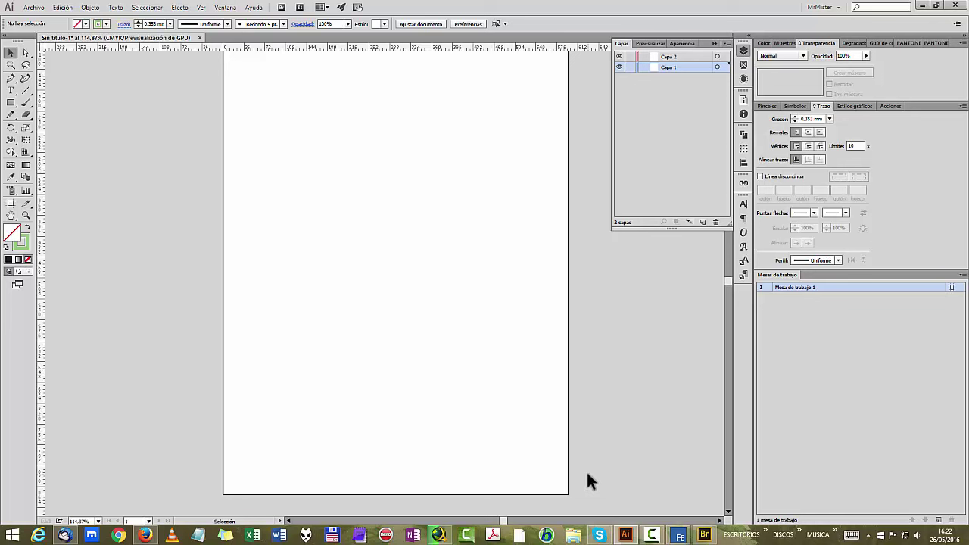
pyautogui.click(680, 535)
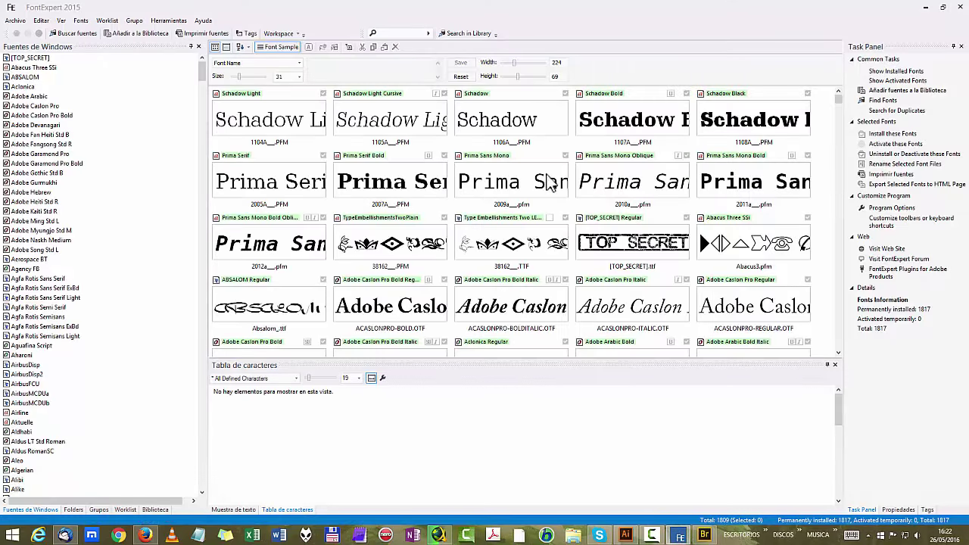
# Step: Switch FontExpert 2015 to its Worklist tab, which lists no fonts yet
pyautogui.click(125, 510)
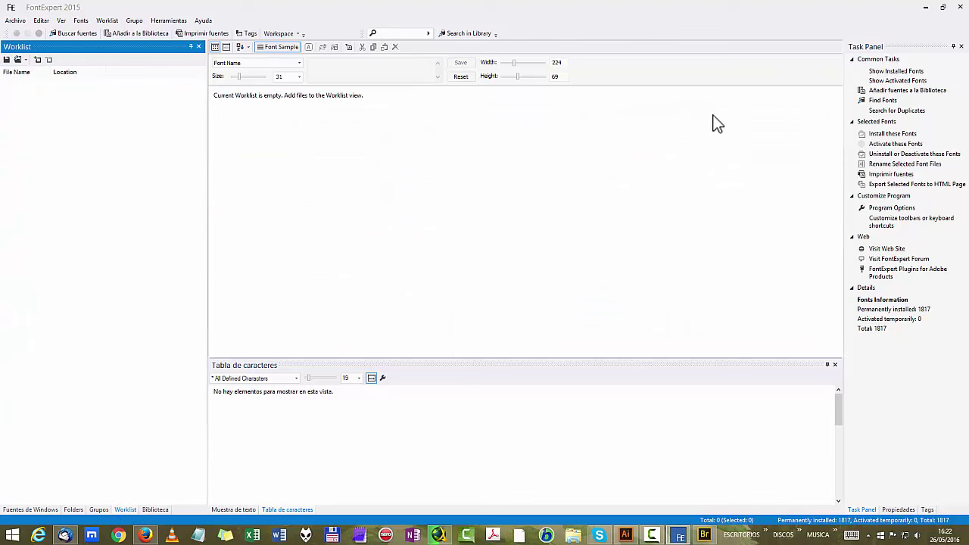